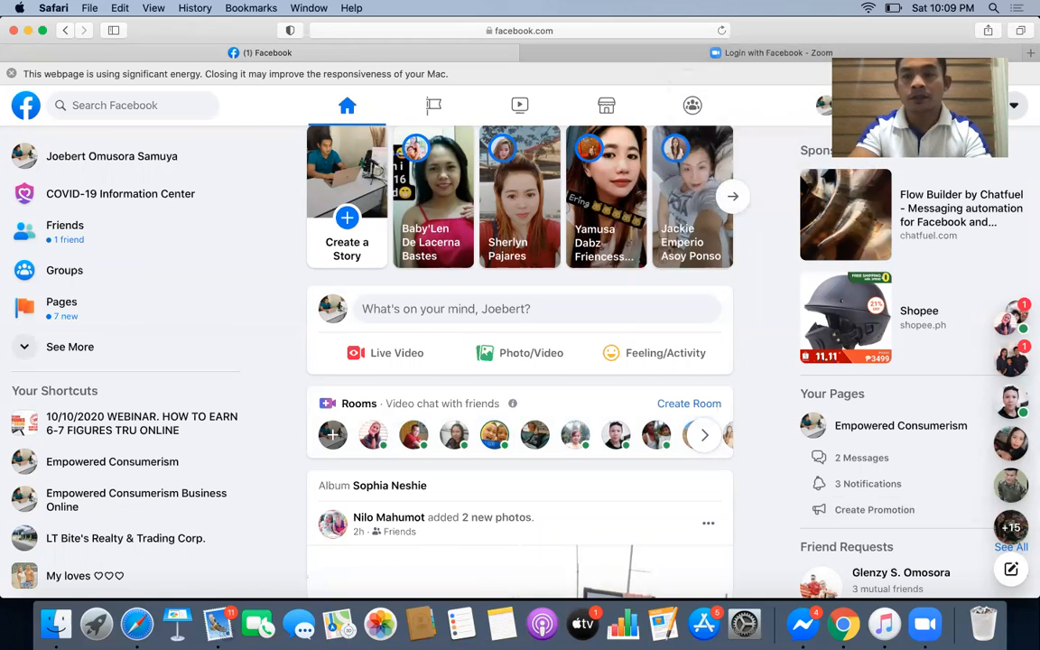
Open manychat.com in a new Safari tab via the 'ma' autocomplete
{"action": "left_click", "coordinate": [1032, 56]}
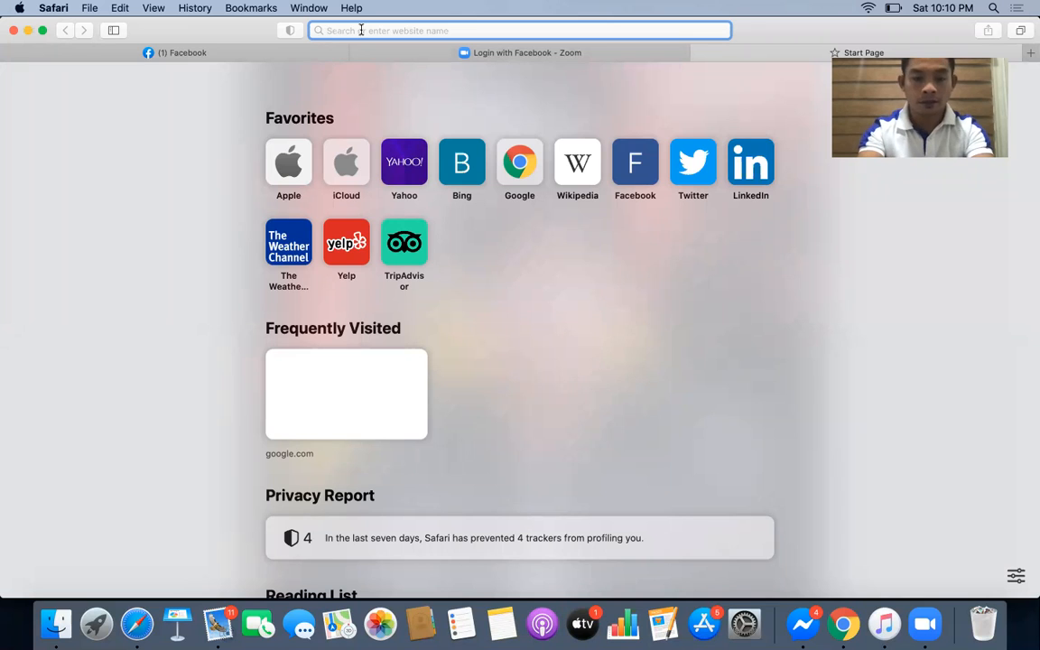
{"action": "type", "text": "ma"}
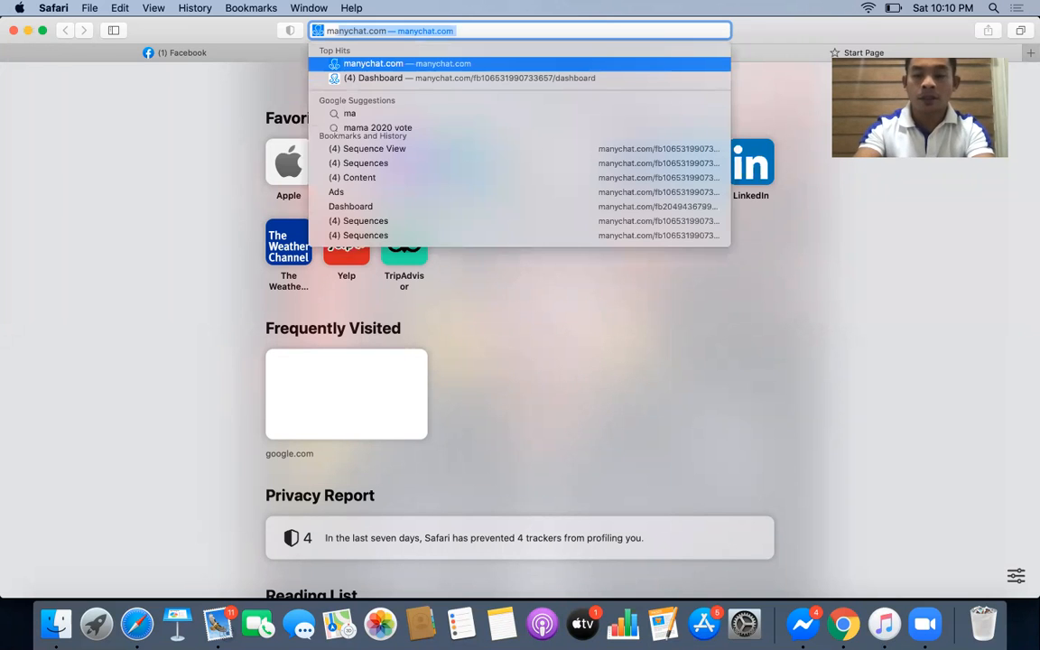
{"action": "key", "text": "Return"}
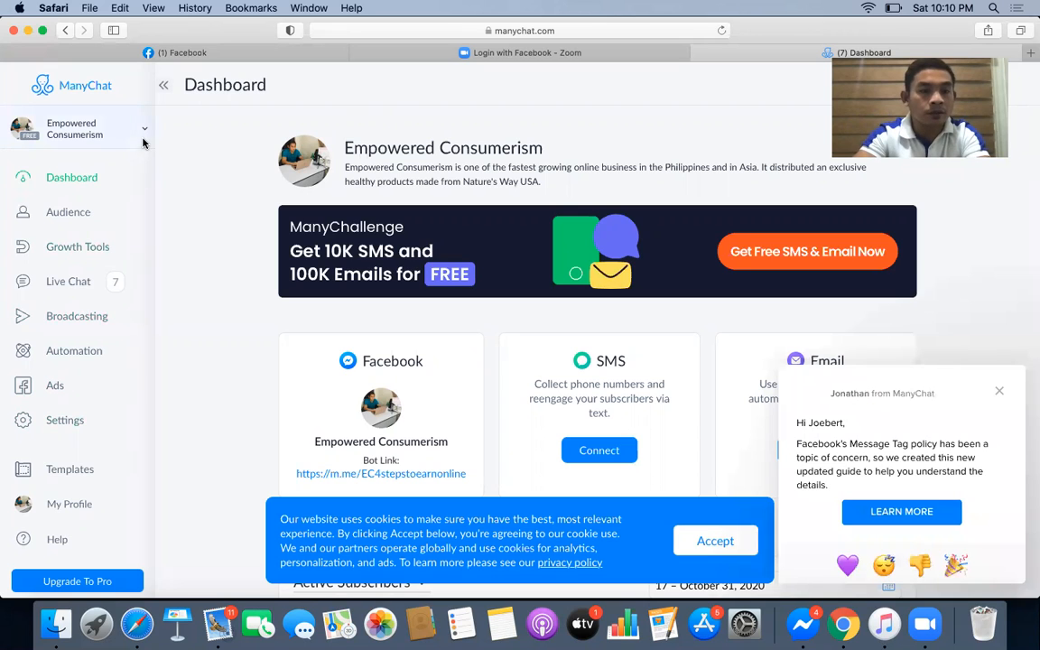
Dismiss the chat popup and log out of ManyChat from the profile dropdown
{"action": "left_click", "coordinate": [66, 510]}
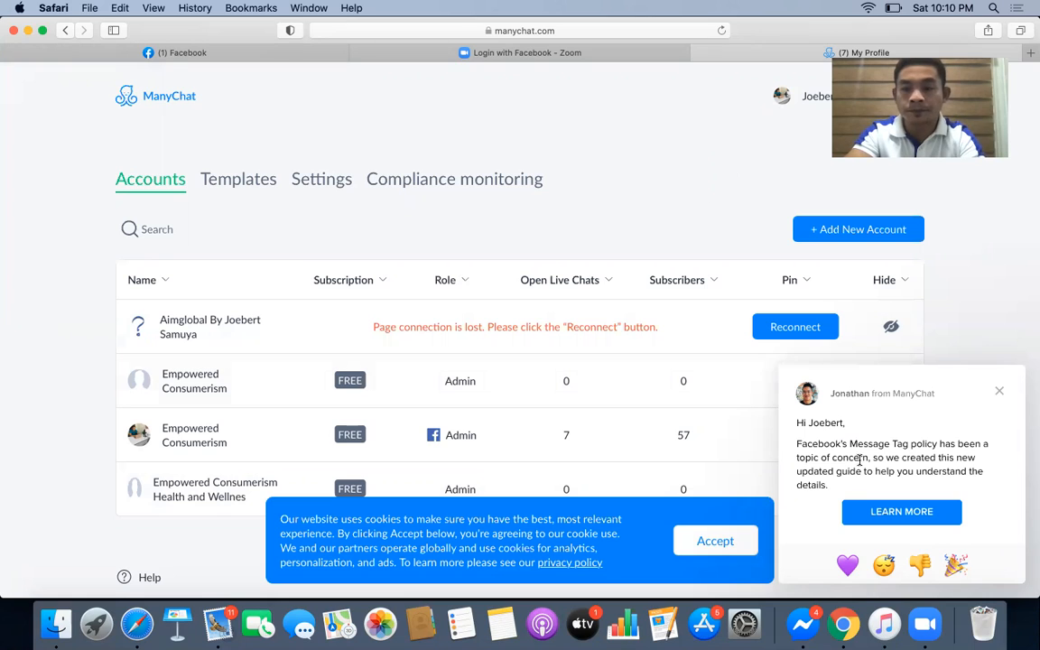
{"action": "left_click", "coordinate": [1000, 395]}
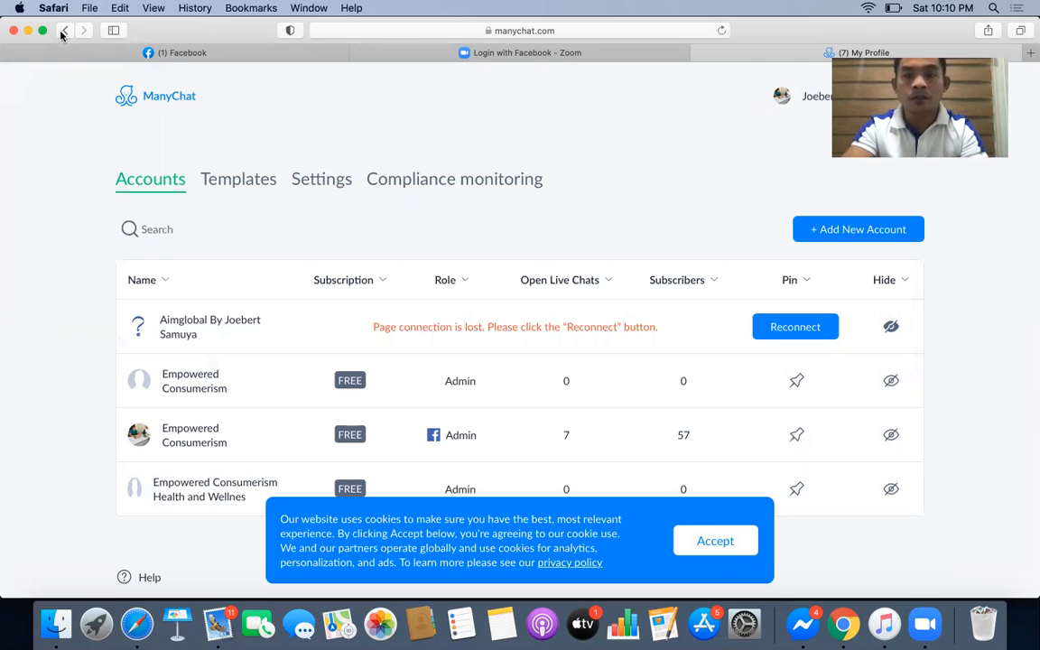
{"action": "left_click", "coordinate": [829, 103]}
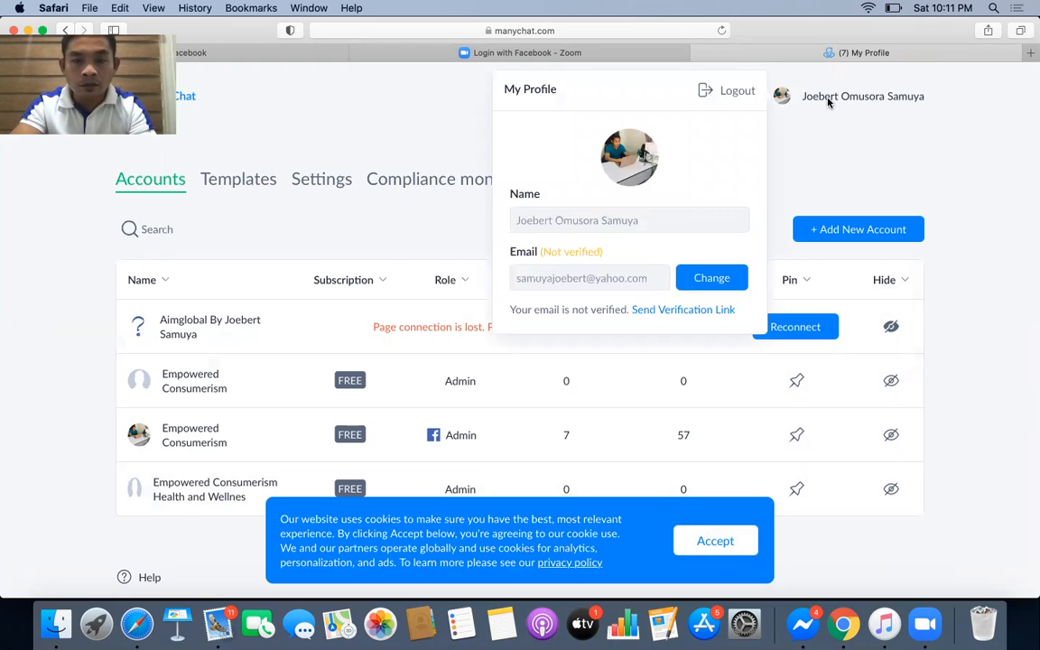
{"action": "left_click", "coordinate": [738, 91]}
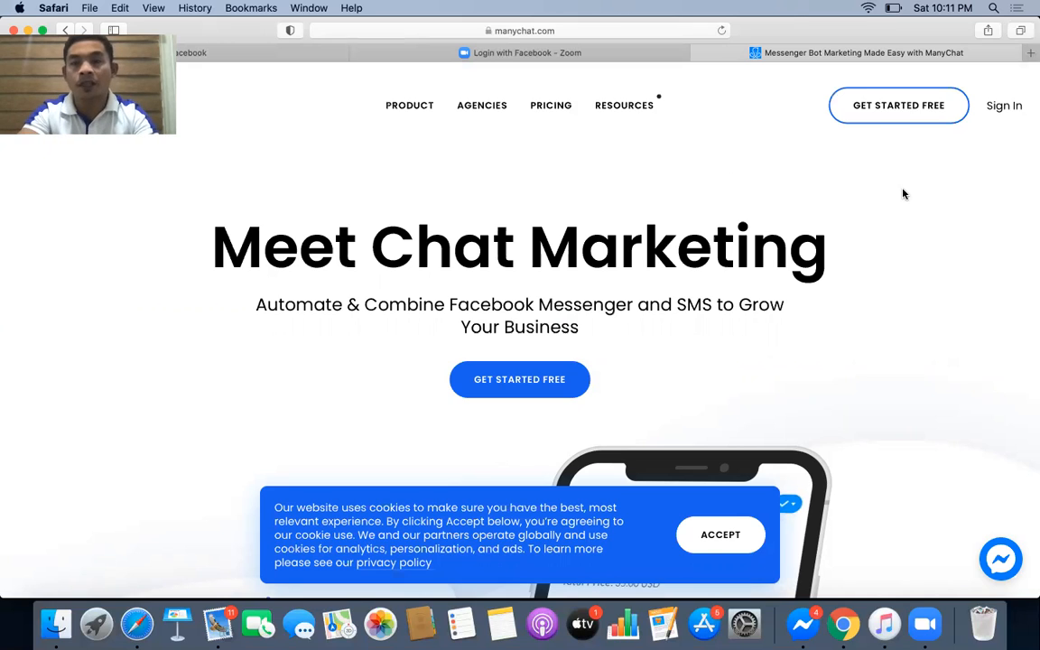
Agree to the Terms of Service and sign in to ManyChat with Facebook
{"action": "left_click", "coordinate": [1006, 110]}
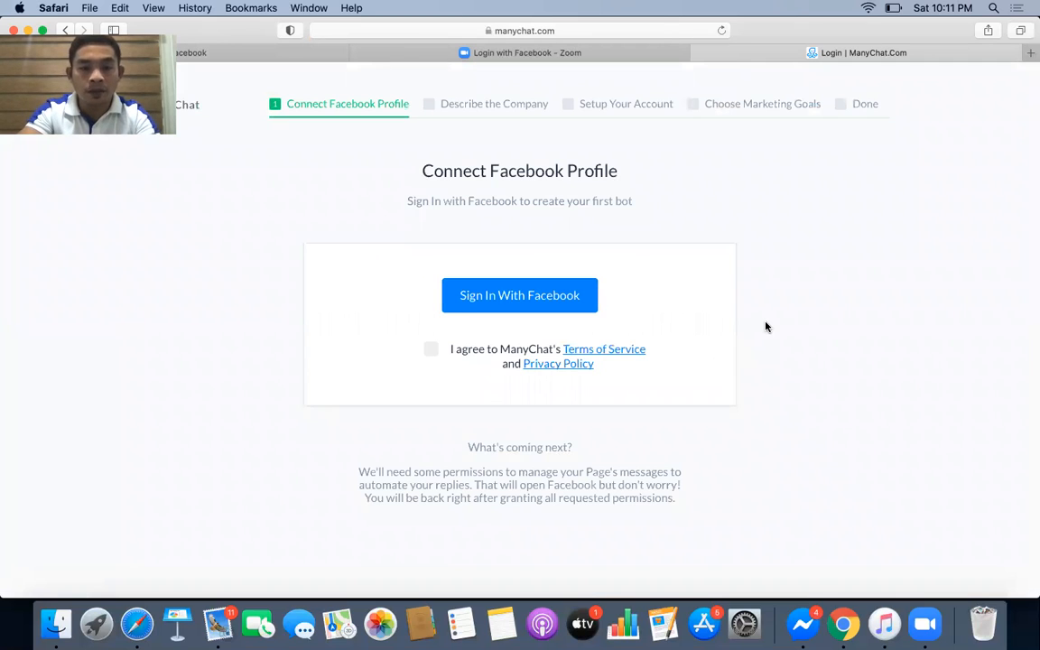
{"action": "left_click", "coordinate": [431, 350]}
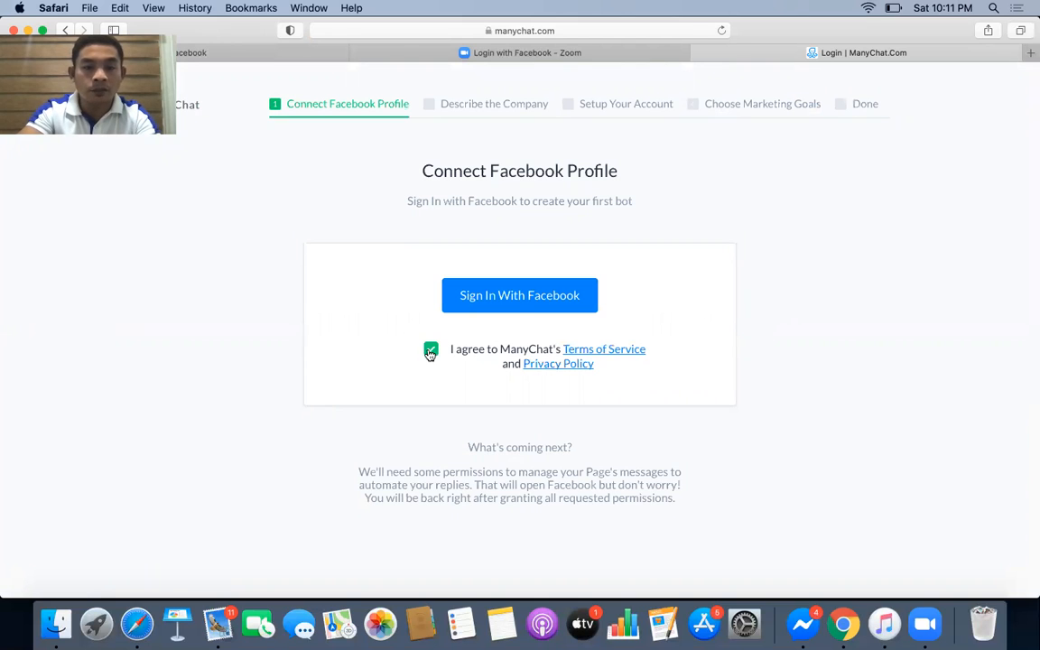
{"action": "left_click", "coordinate": [549, 298]}
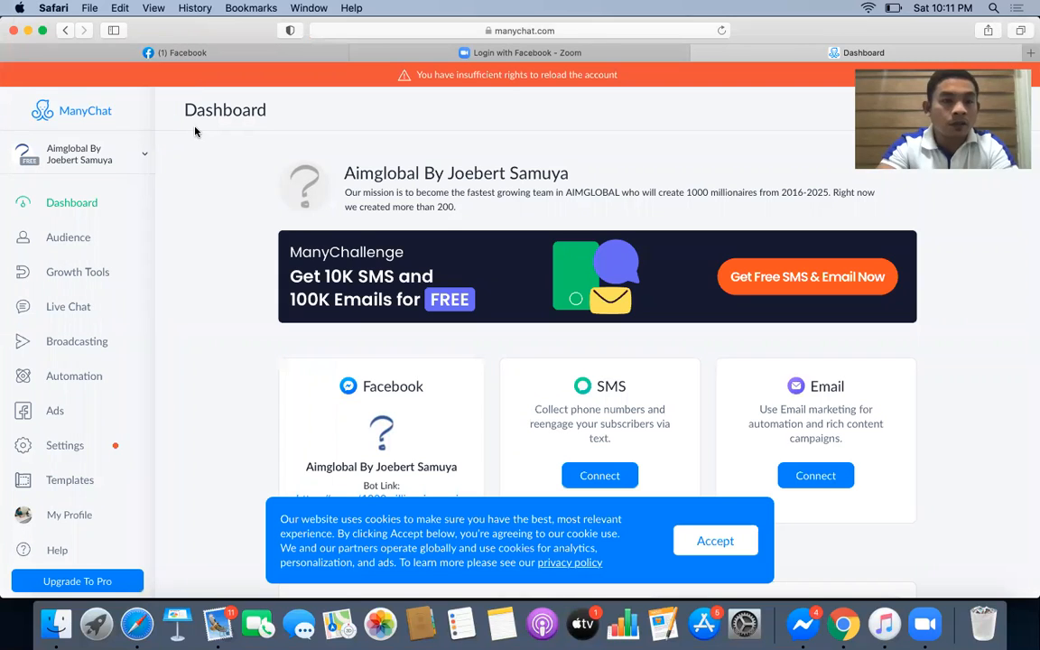
Switch to the Empowered Consumerism account and show its Automation flows list
{"action": "left_click", "coordinate": [143, 158]}
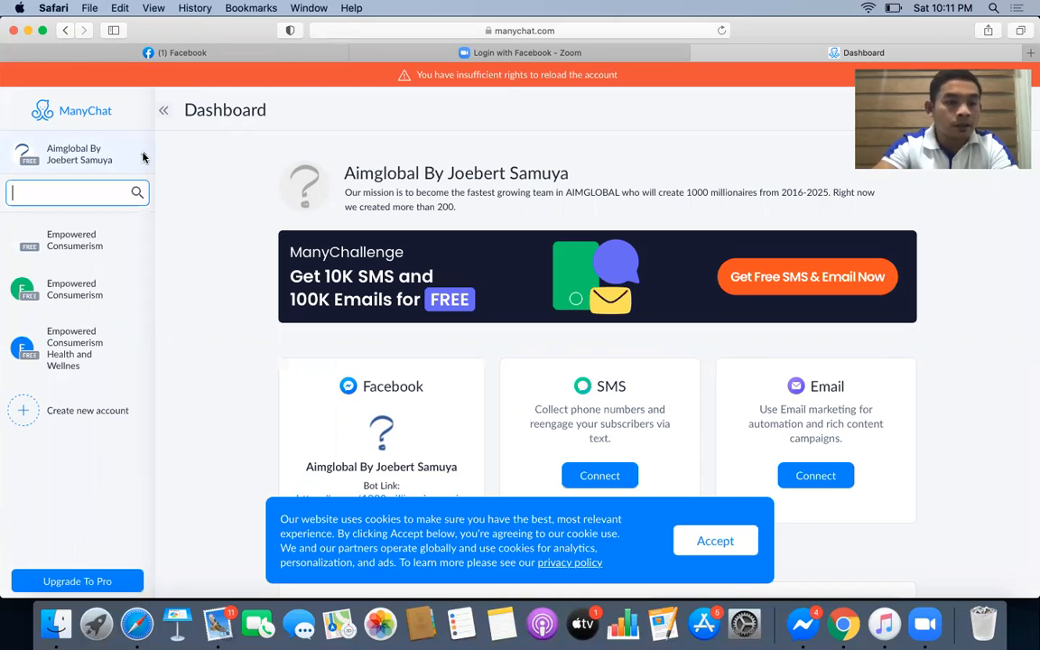
{"action": "left_click", "coordinate": [77, 245]}
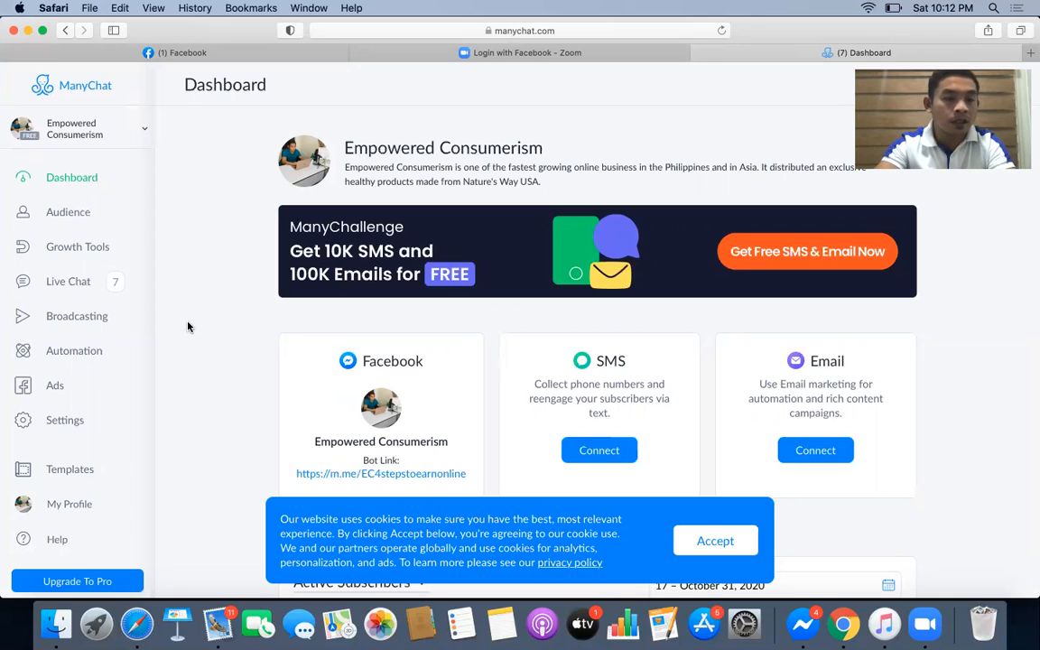
{"action": "left_click", "coordinate": [75, 354]}
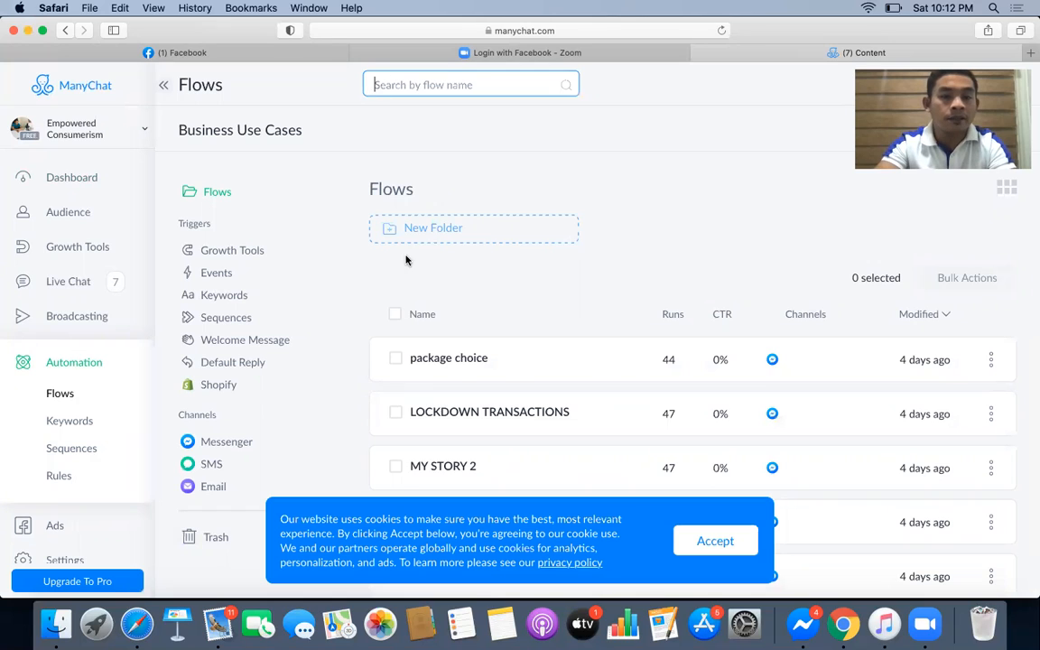
View Sequences, then switch to the Empowered Consumerism Health and Wellnes account's dashboard
{"action": "left_click", "coordinate": [78, 454]}
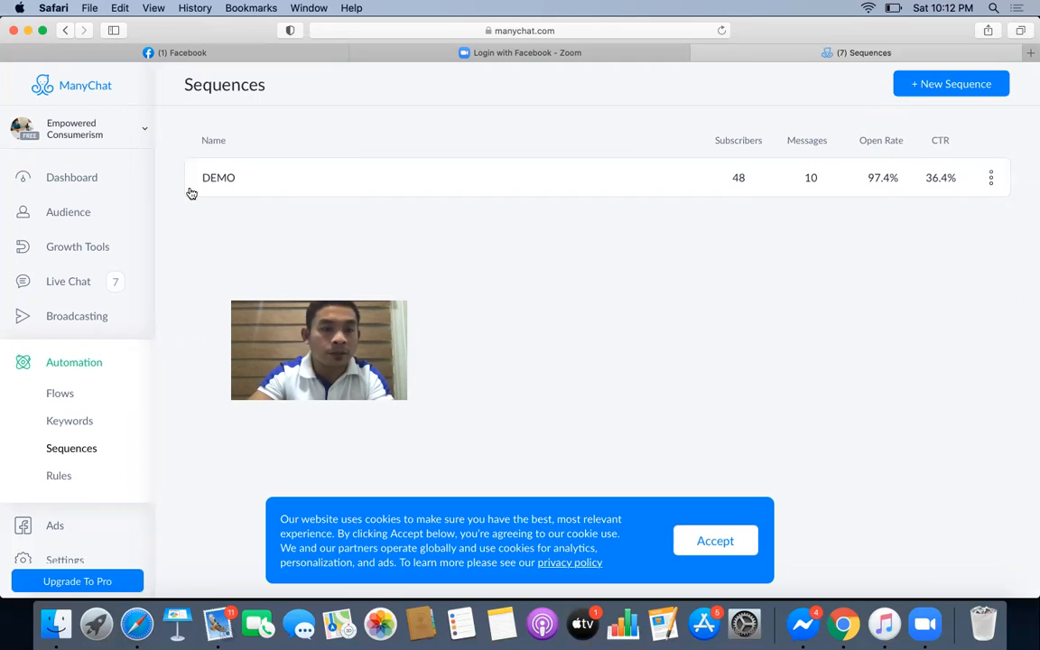
{"action": "left_click", "coordinate": [143, 133]}
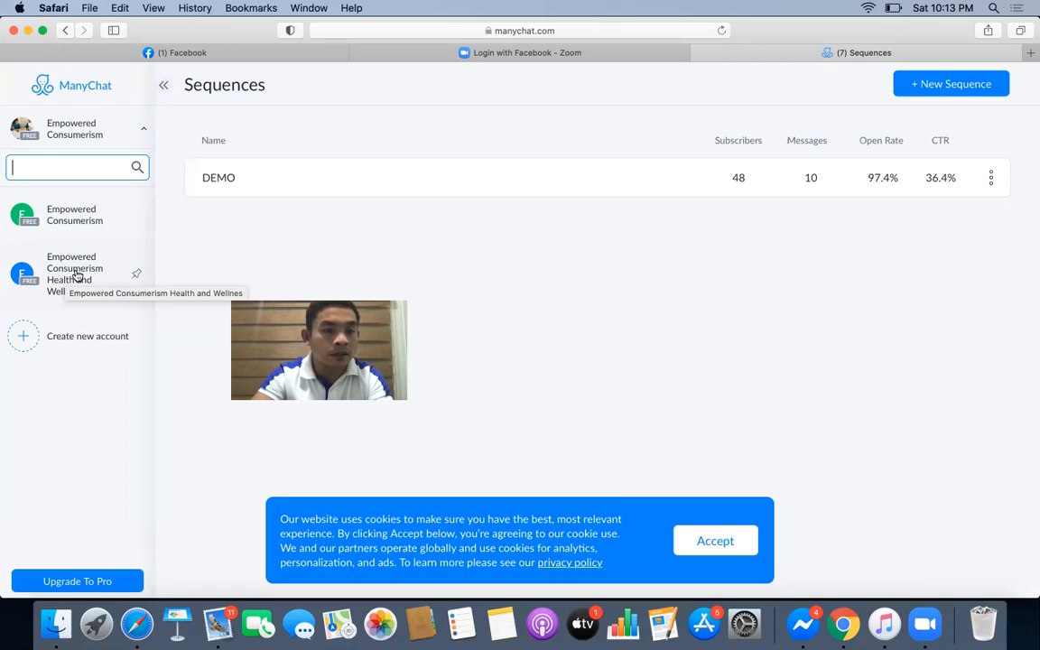
{"action": "left_click", "coordinate": [75, 277]}
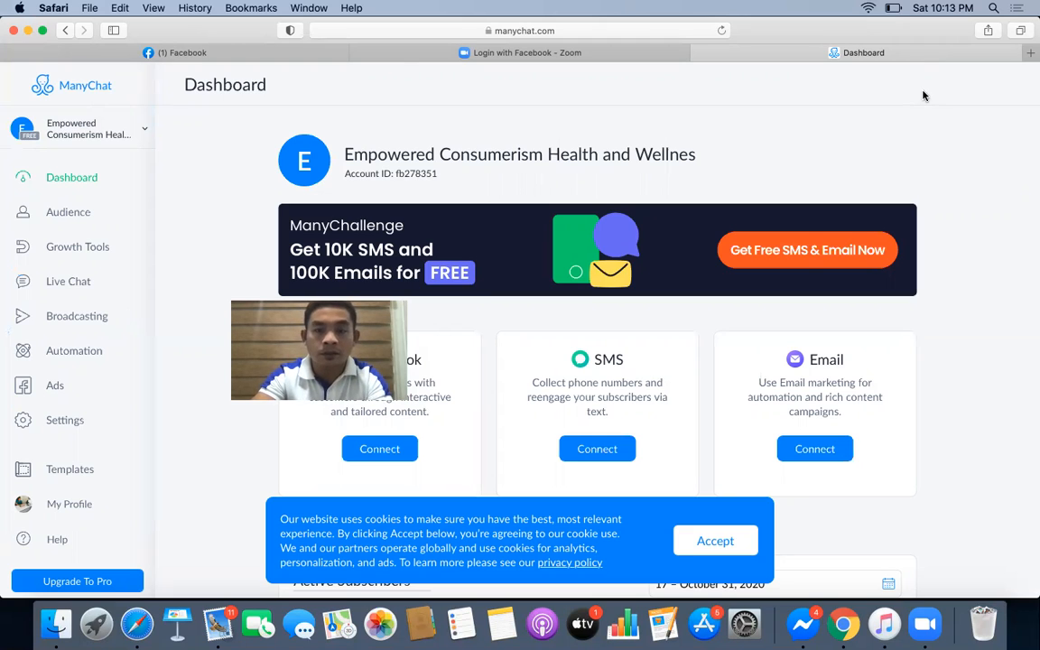
Connect the Empowered Consumerism Business Online Facebook page to this account
{"action": "left_click", "coordinate": [144, 131]}
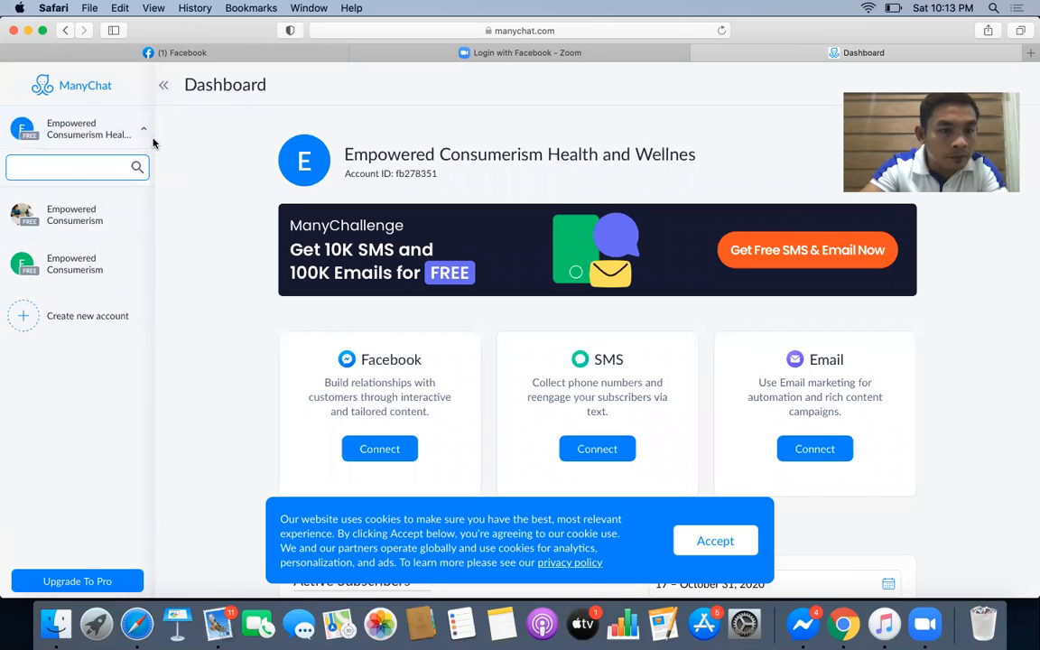
{"action": "left_click", "coordinate": [369, 90]}
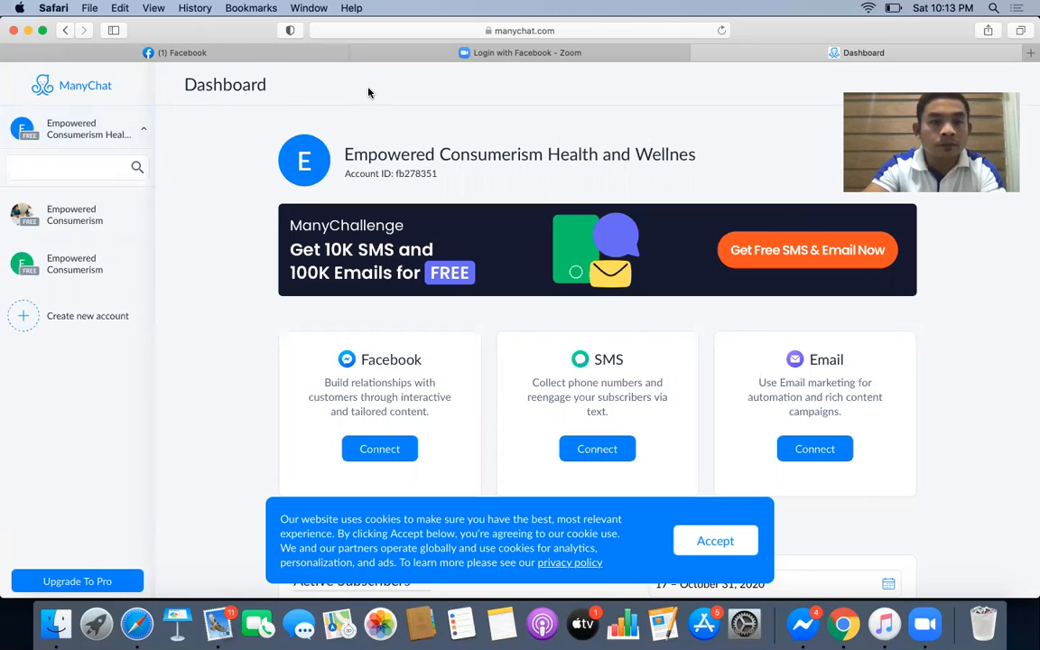
{"action": "left_click", "coordinate": [380, 450]}
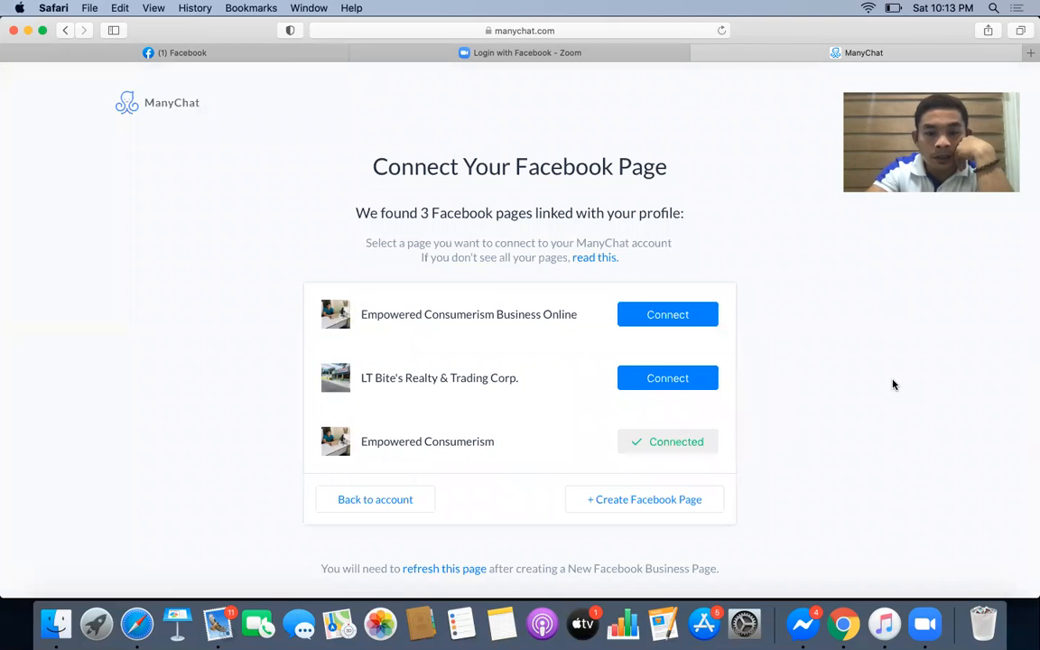
{"action": "left_click", "coordinate": [671, 319]}
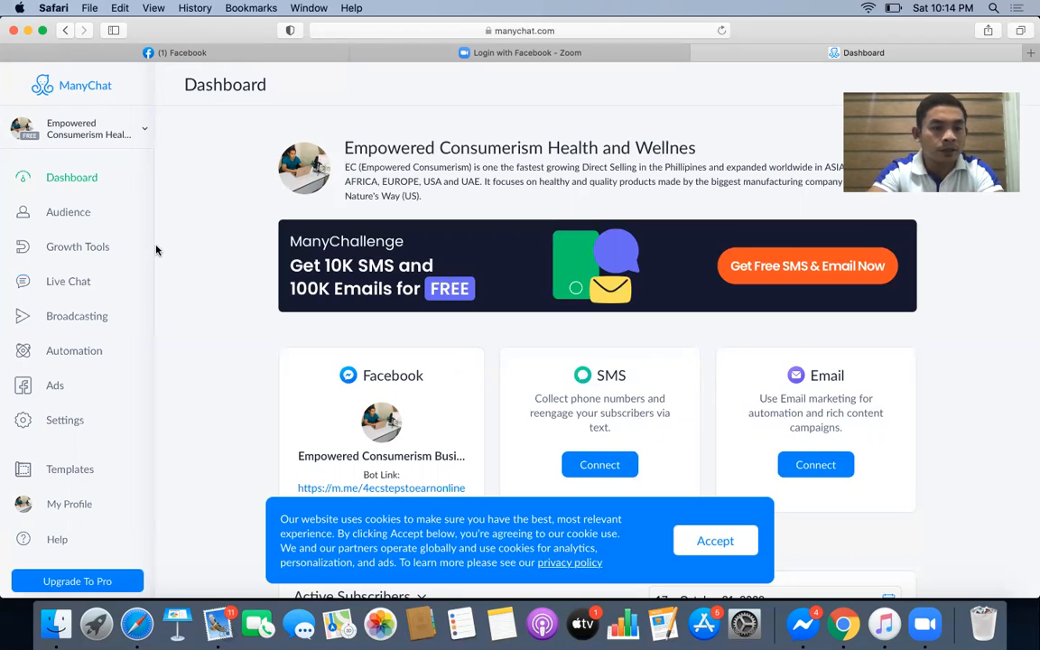
Go to Automation > Sequences and start a new sequence with + New Sequence
{"action": "left_click", "coordinate": [81, 358]}
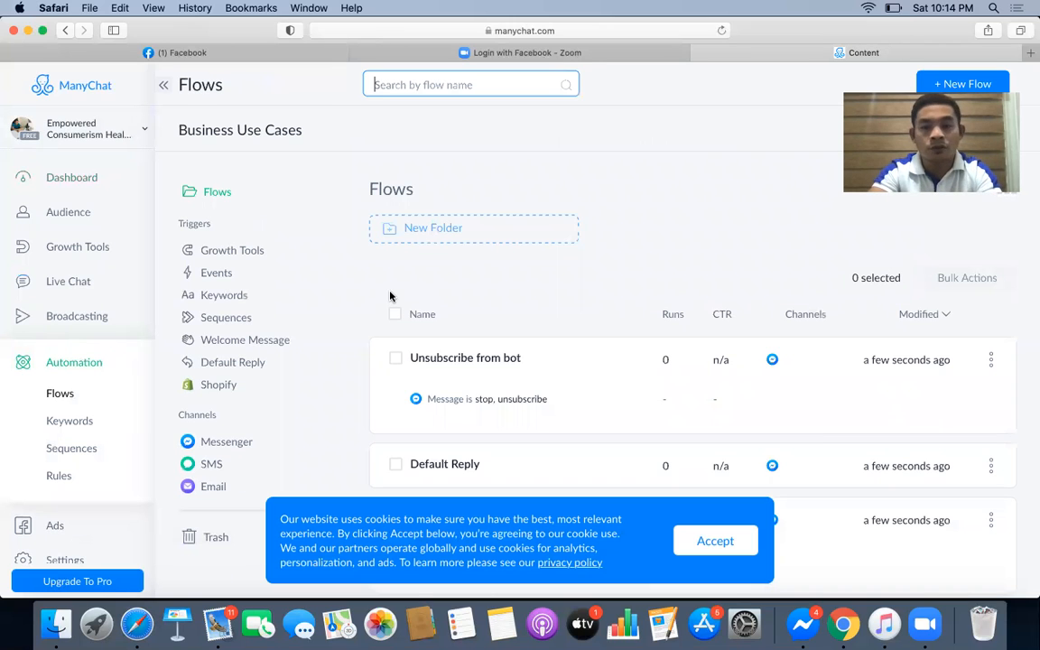
{"action": "left_click", "coordinate": [69, 451]}
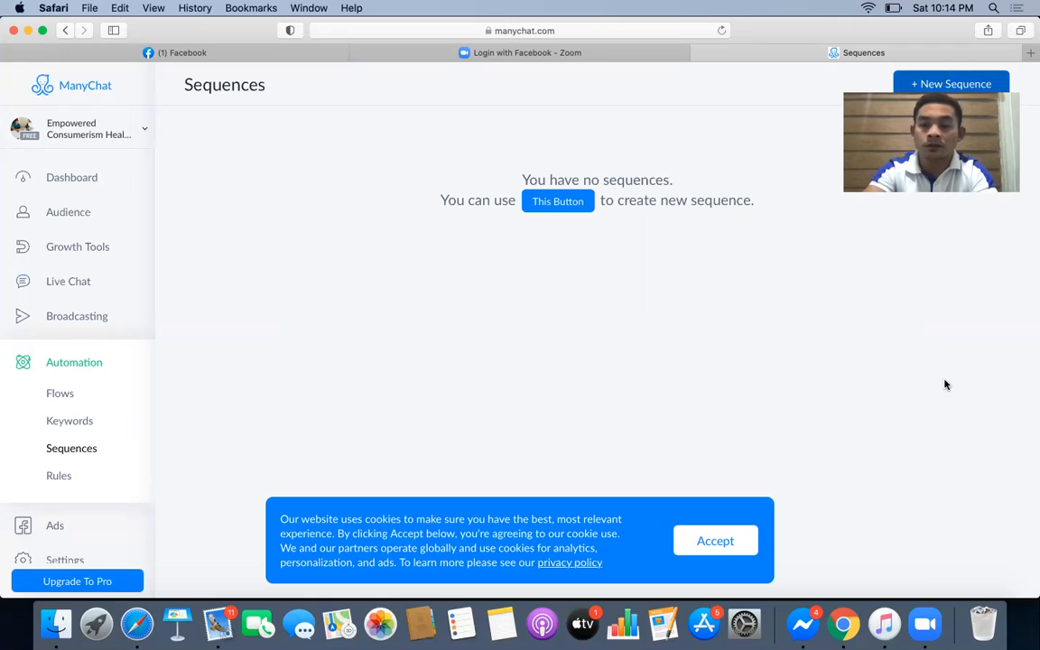
{"action": "left_click", "coordinate": [957, 85]}
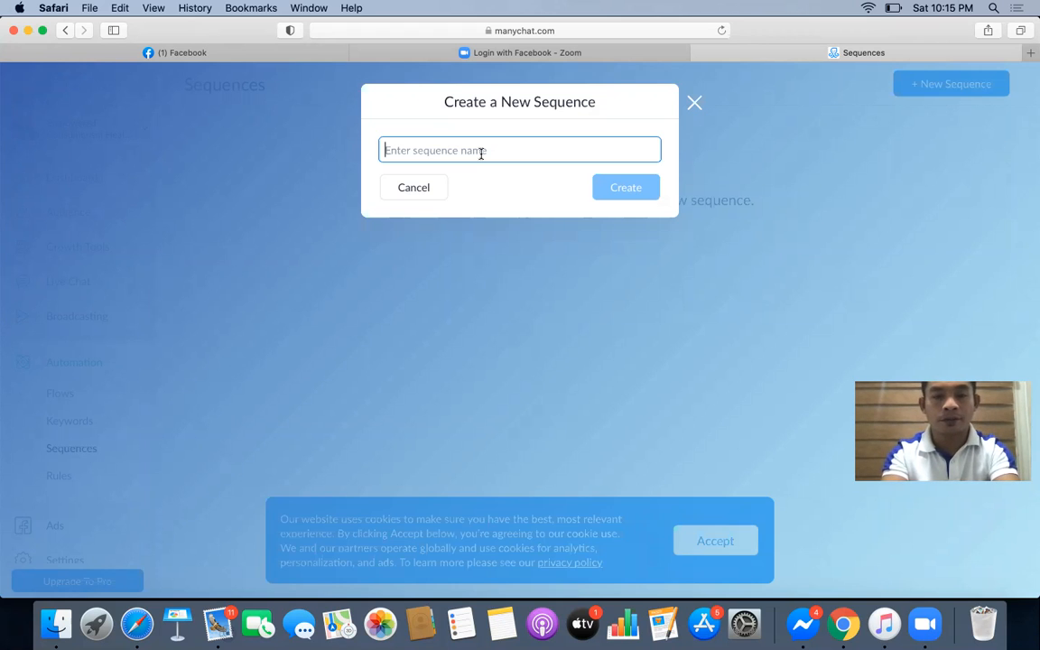
Name the new sequence PRESENTATION and create it
{"action": "type", "text": "gro"}
{"action": "key", "text": "BackSpace"}
{"action": "key", "text": "BackSpace"}
{"action": "key", "text": "BackSpace"}
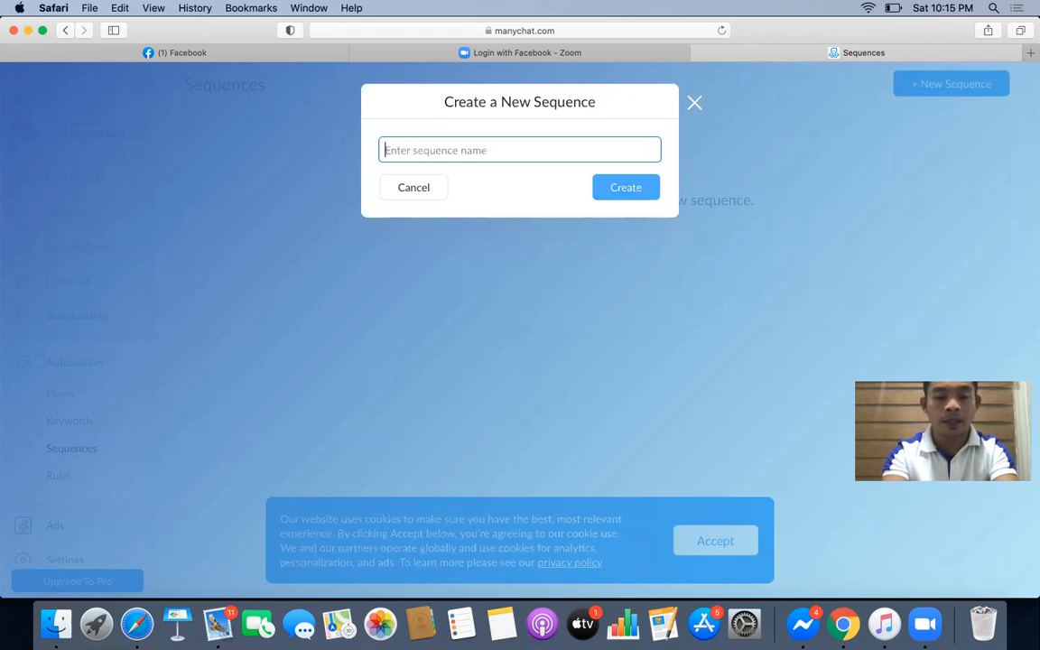
{"action": "type", "text": "PRESENTATION"}
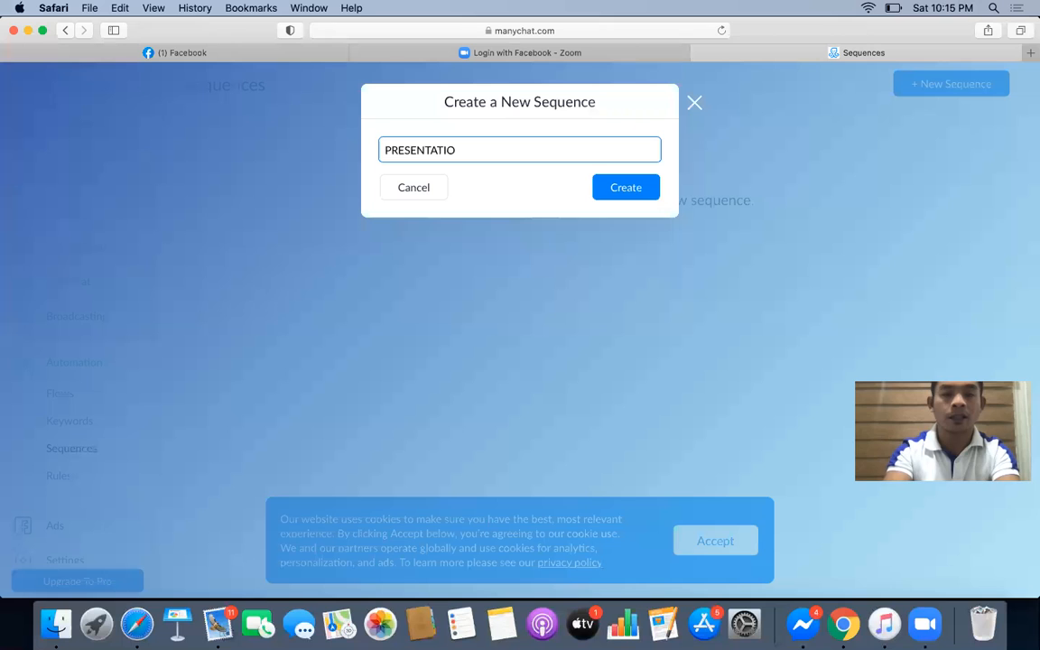
{"action": "left_click", "coordinate": [626, 188]}
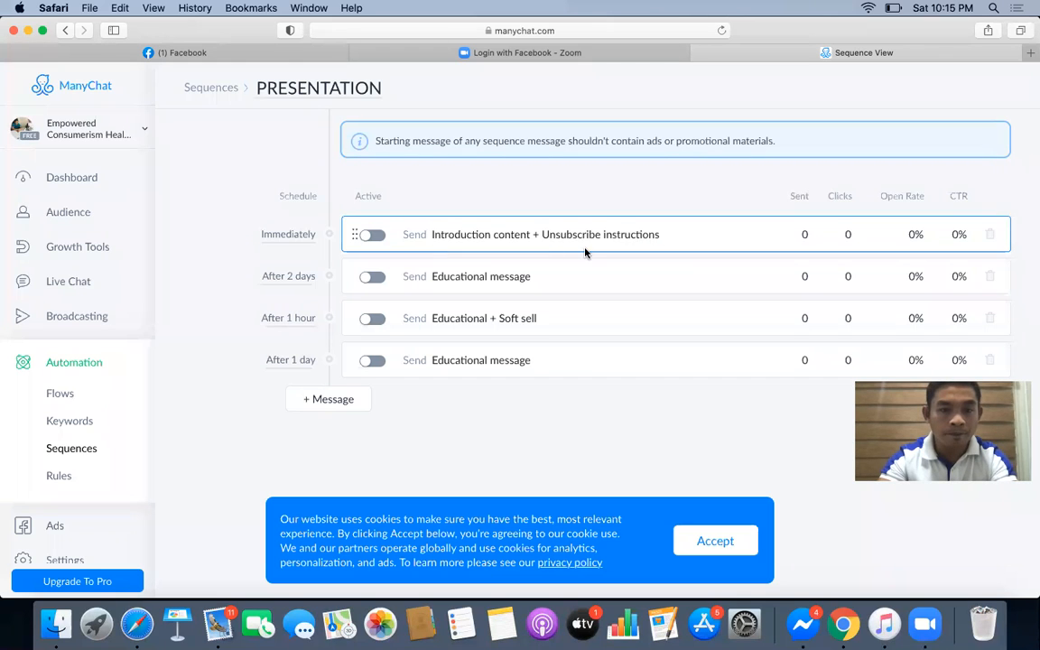
Open the 'Introduction content + Unsubscribe instructions' message in the PRESENTATION sequence
{"action": "left_click", "coordinate": [657, 238]}
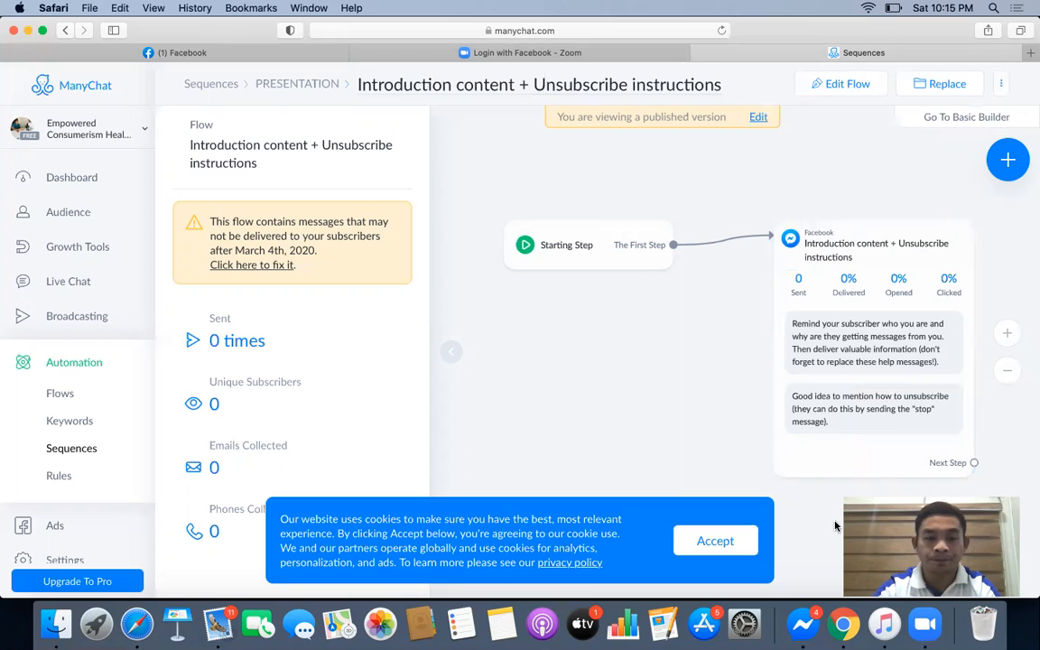
Accept the cookie notice and deselect the message node to show the flow's 0-send statistics
{"action": "left_click", "coordinate": [728, 545]}
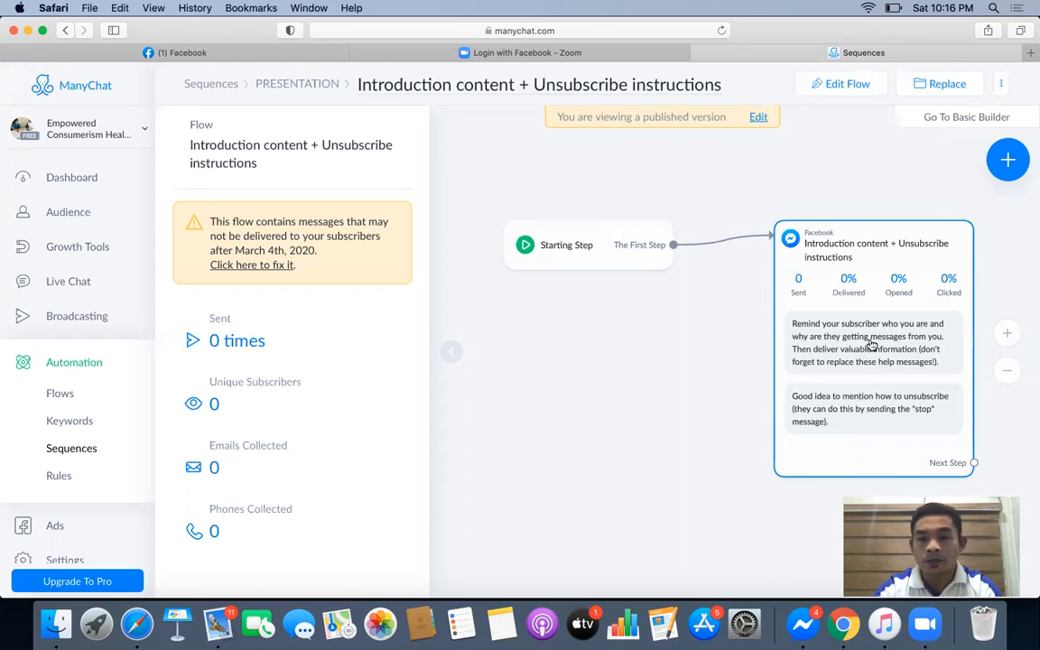
{"action": "left_click", "coordinate": [872, 346]}
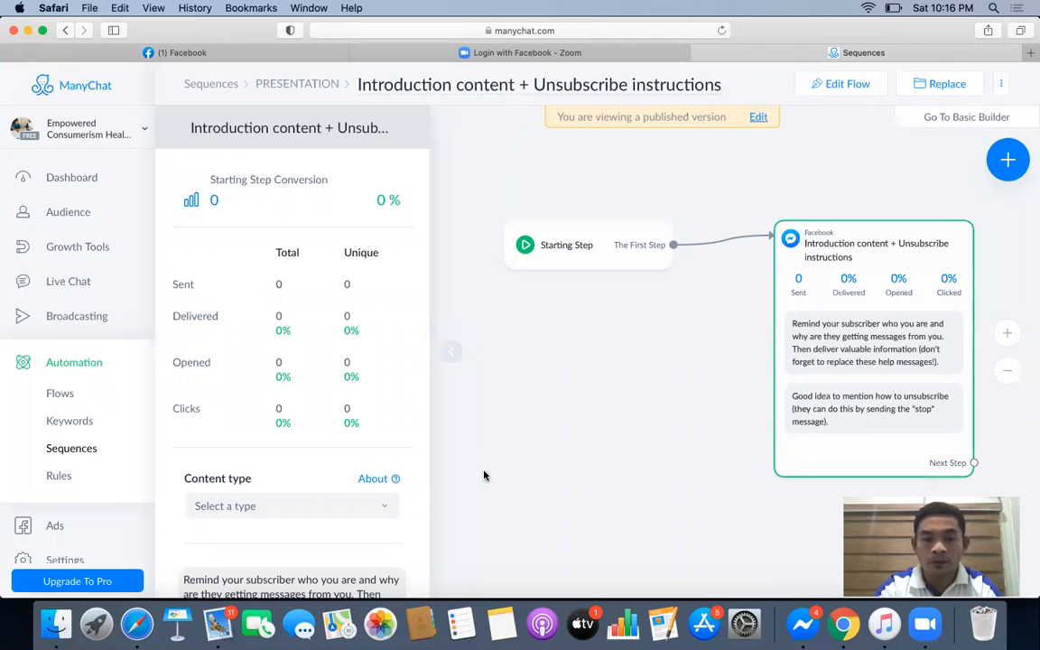
{"action": "left_click_drag", "start_coordinate": [423, 530], "coordinate": [422, 609]}
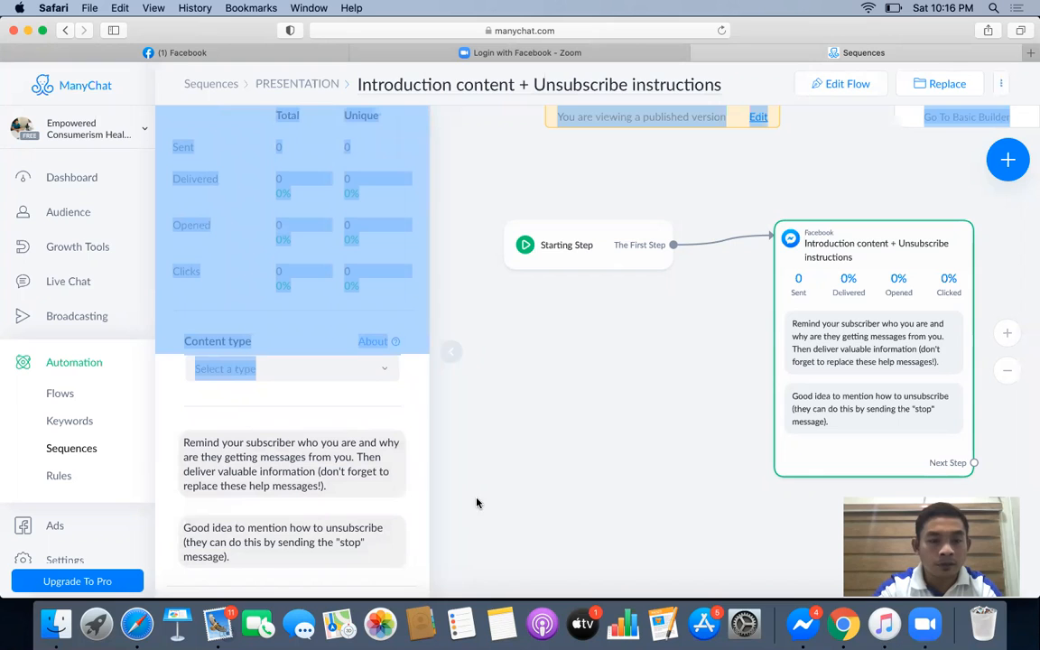
{"action": "left_click", "coordinate": [419, 397]}
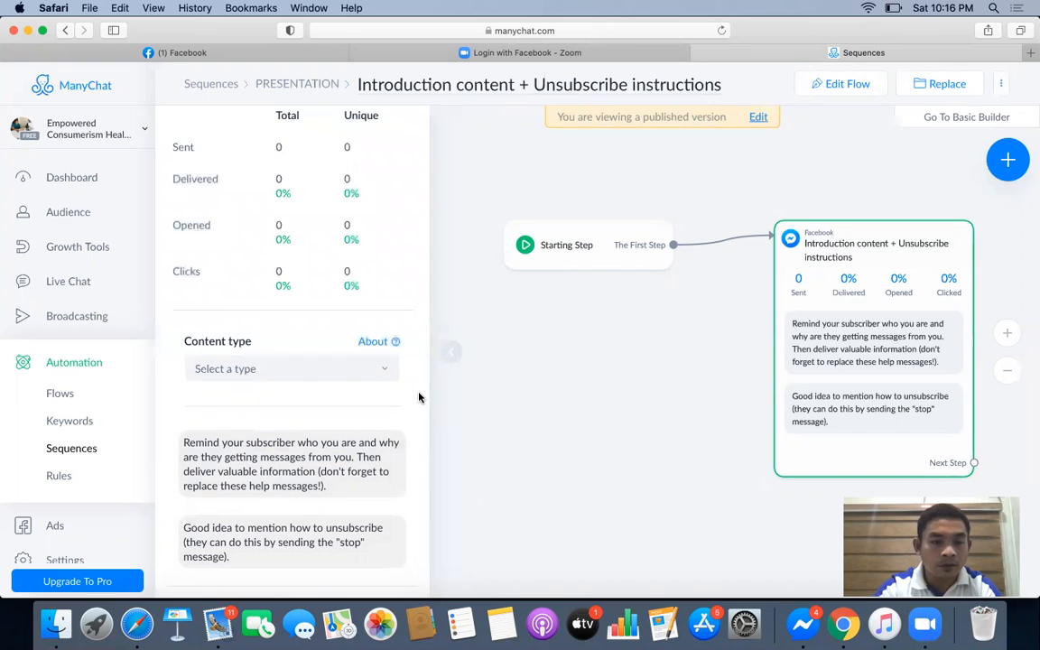
{"action": "left_click", "coordinate": [535, 391]}
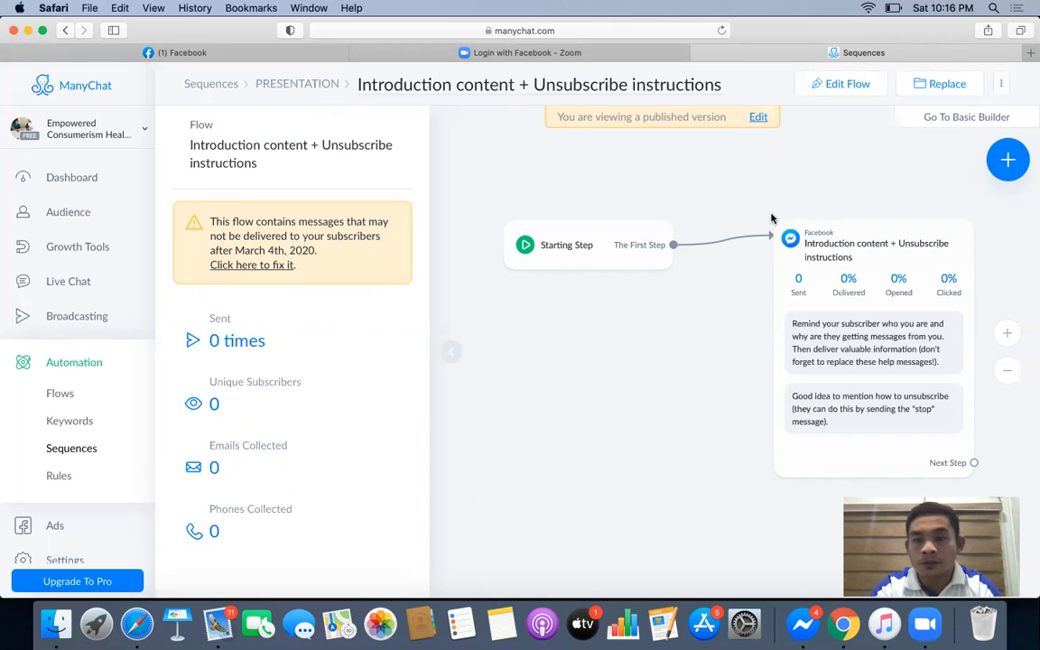
Switch the published flow into edit mode and open its intro Facebook message step
{"action": "left_click", "coordinate": [758, 118]}
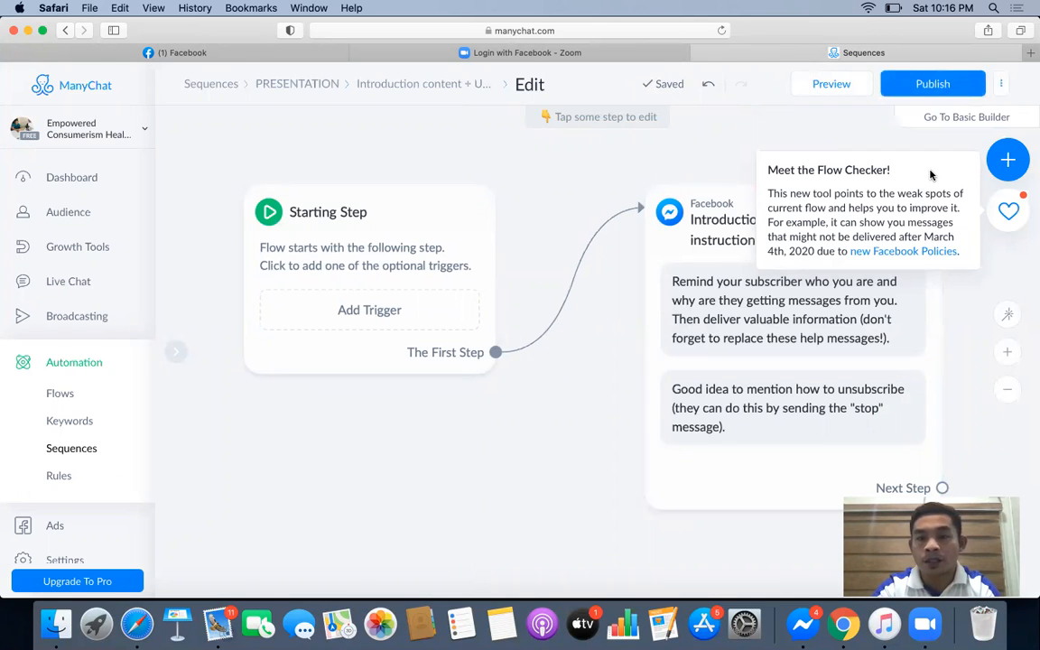
{"action": "left_click", "coordinate": [757, 322]}
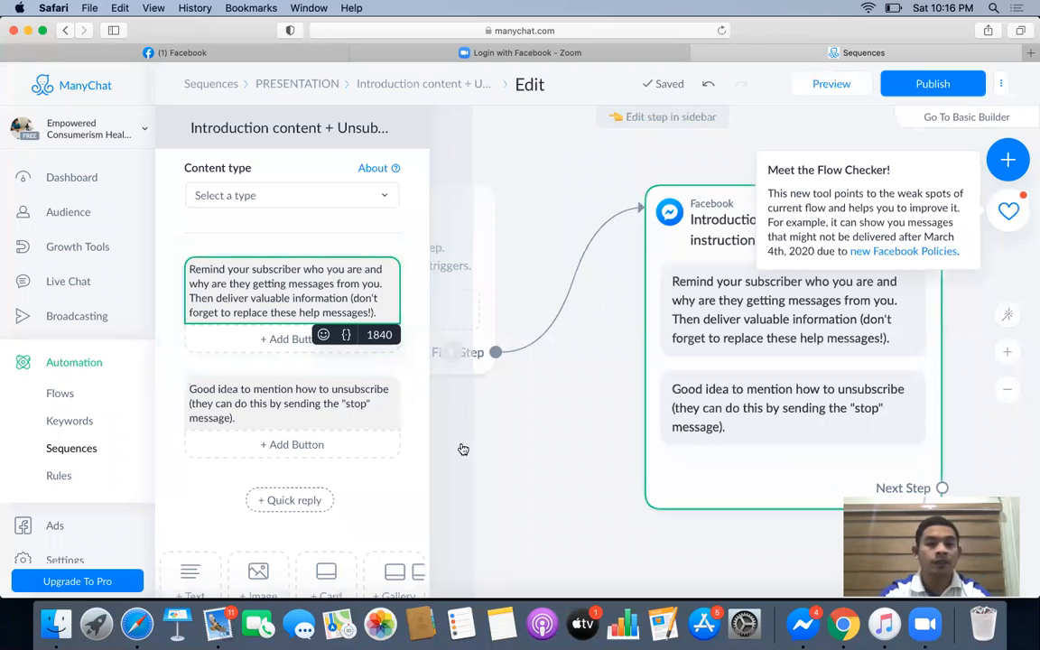
Change the message step's content type to Other
{"action": "left_click", "coordinate": [386, 200]}
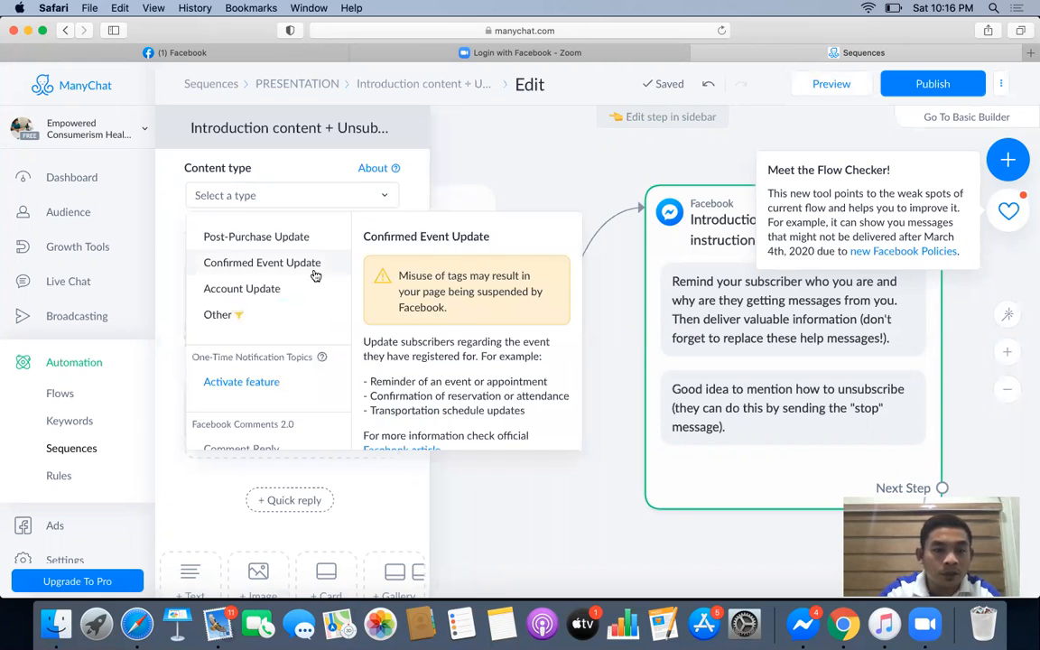
{"action": "left_click", "coordinate": [230, 318]}
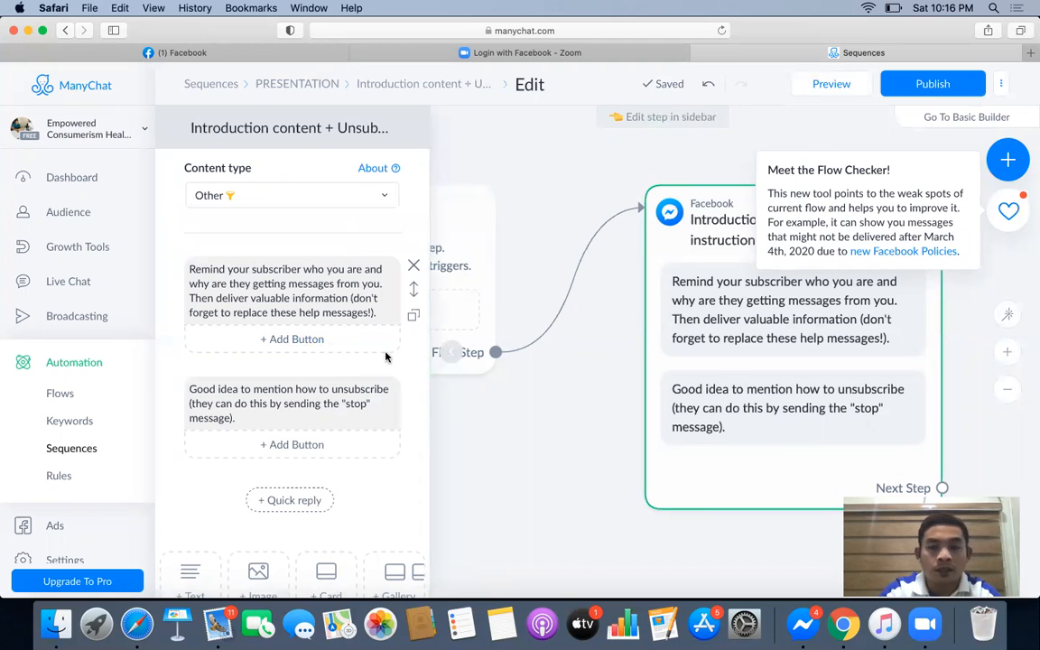
{"action": "left_click", "coordinate": [382, 315]}
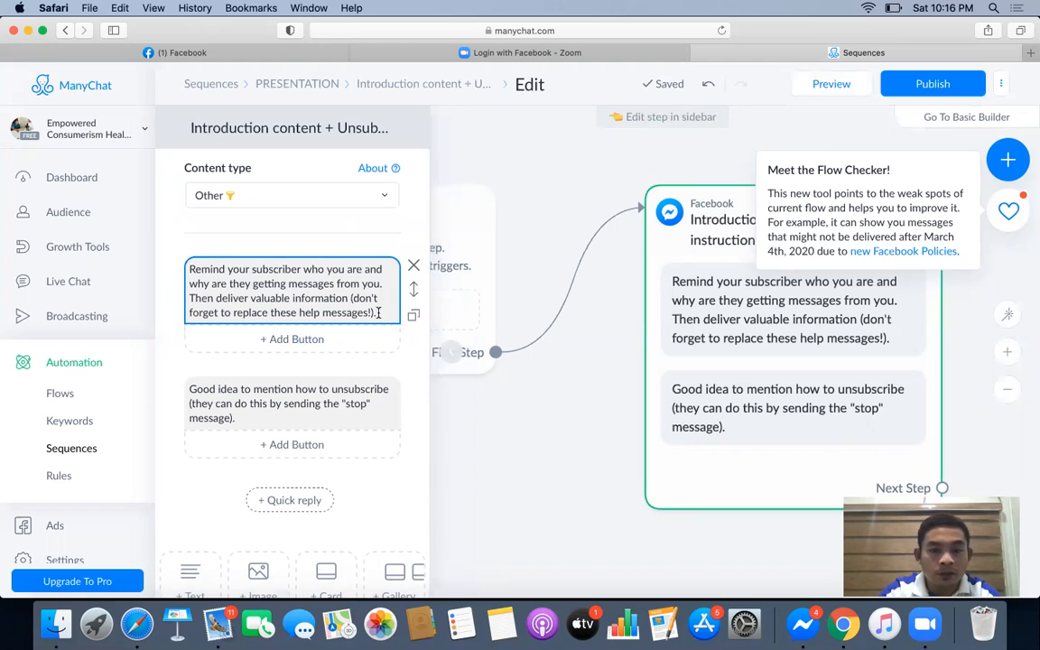
Delete the default sentence about delivering valuable information from the first message
{"action": "left_click", "coordinate": [378, 313]}
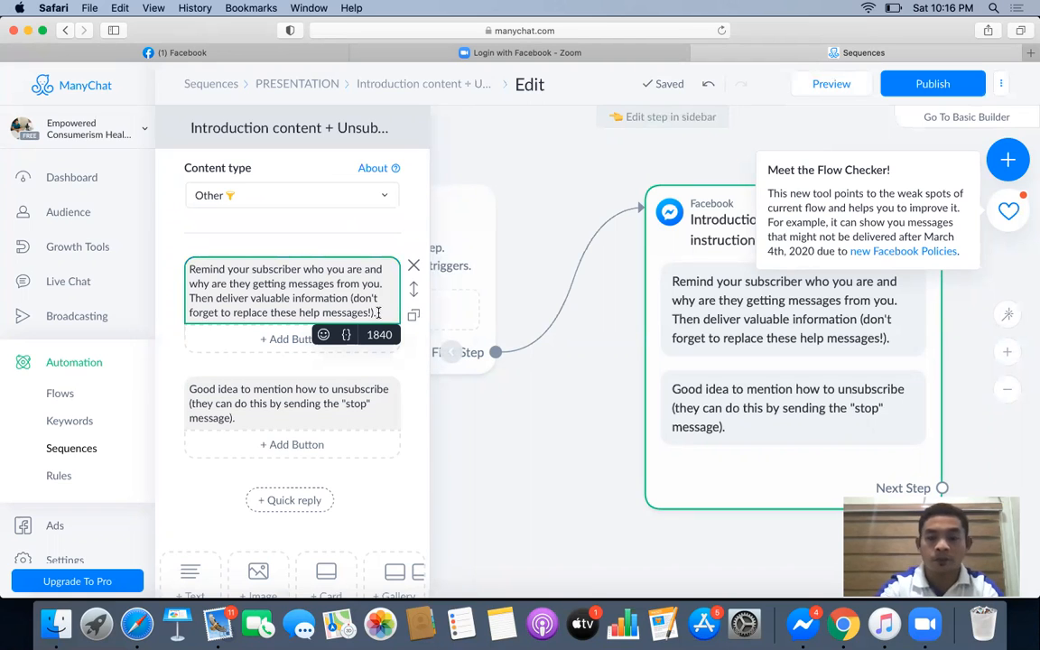
{"action": "key", "text": "BackSpace"}
{"action": "key", "text": "BackSpace"}
{"action": "key", "text": "BackSpace"}
{"action": "key", "text": "BackSpace"}
{"action": "key", "text": "BackSpace"}
{"action": "key", "text": "BackSpace"}
{"action": "key", "text": "BackSpace"}
{"action": "key", "text": "BackSpace"}
{"action": "key", "text": "BackSpace"}
{"action": "key", "text": "BackSpace"}
{"action": "key", "text": "BackSpace"}
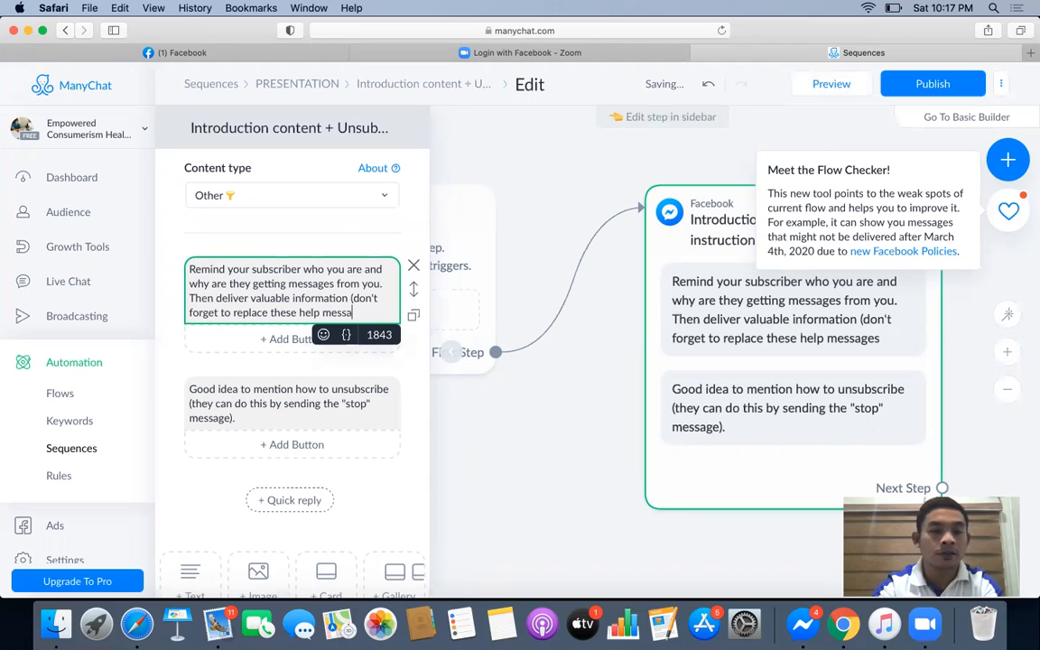
{"action": "key", "text": "BackSpace"}
{"action": "key", "text": "BackSpace"}
{"action": "key", "text": "BackSpace"}
{"action": "key", "text": "BackSpace"}
{"action": "key", "text": "BackSpace"}
{"action": "key", "text": "BackSpace"}
{"action": "key", "text": "BackSpace"}
{"action": "key", "text": "BackSpace"}
{"action": "key", "text": "BackSpace"}
{"action": "key", "text": "BackSpace"}
{"action": "key", "text": "BackSpace"}
{"action": "key", "text": "BackSpace"}
{"action": "key", "text": "BackSpace"}
{"action": "key", "text": "BackSpace"}
{"action": "key", "text": "BackSpace"}
{"action": "key", "text": "BackSpace"}
{"action": "key", "text": "BackSpace"}
{"action": "key", "text": "BackSpace"}
{"action": "key", "text": "BackSpace"}
{"action": "key", "text": "BackSpace"}
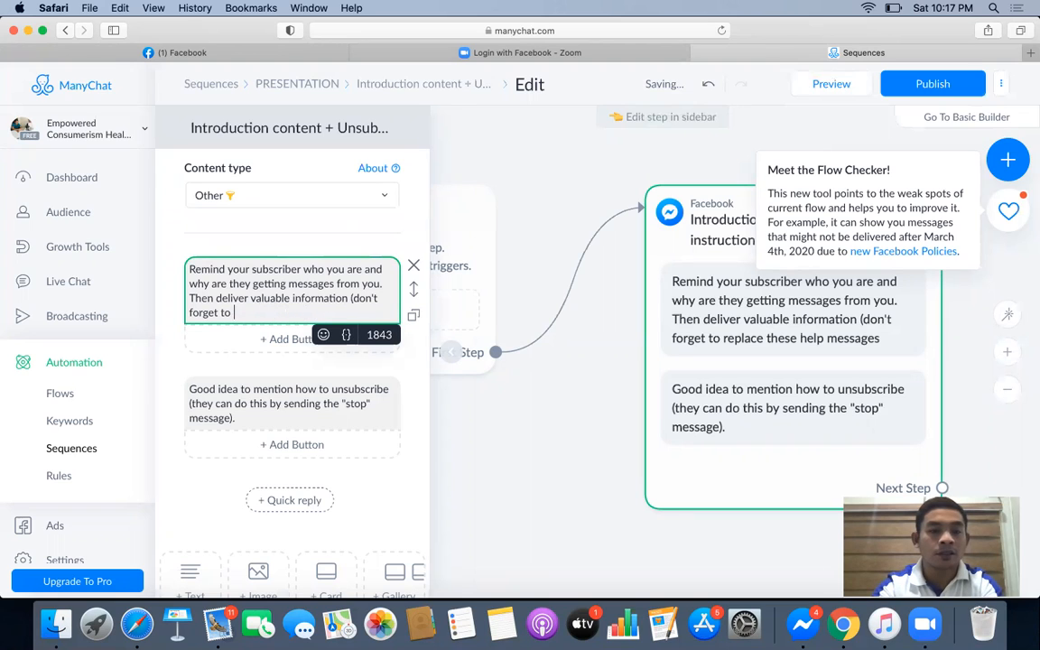
{"action": "key", "text": "BackSpace"}
{"action": "key", "text": "BackSpace"}
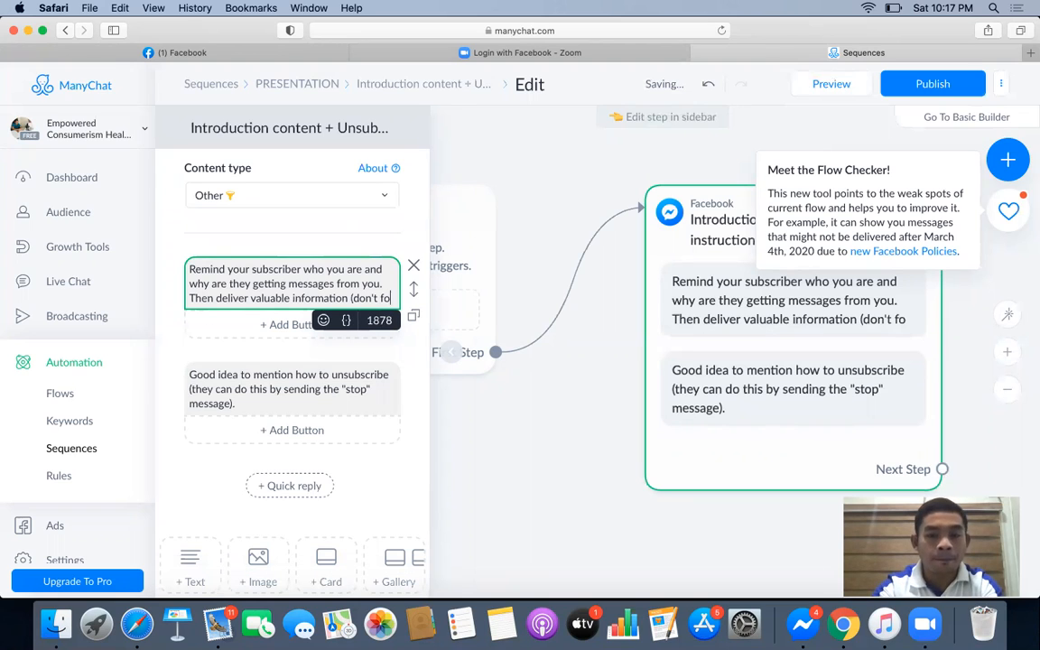
{"action": "key", "text": "BackSpace"}
{"action": "key", "text": "BackSpace"}
{"action": "key", "text": "BackSpace"}
{"action": "key", "text": "BackSpace"}
{"action": "key", "text": "BackSpace"}
{"action": "key", "text": "BackSpace"}
{"action": "key", "text": "BackSpace"}
{"action": "key", "text": "BackSpace"}
{"action": "key", "text": "BackSpace"}
{"action": "key", "text": "BackSpace"}
{"action": "key", "text": "BackSpace"}
{"action": "key", "text": "BackSpace"}
{"action": "key", "text": "BackSpace"}
{"action": "key", "text": "BackSpace"}
{"action": "key", "text": "BackSpace"}
{"action": "key", "text": "BackSpace"}
{"action": "key", "text": "BackSpace"}
{"action": "key", "text": "BackSpace"}
{"action": "key", "text": "BackSpace"}
{"action": "key", "text": "BackSpace"}
{"action": "key", "text": "BackSpace"}
{"action": "key", "text": "BackSpace"}
{"action": "key", "text": "BackSpace"}
{"action": "key", "text": "BackSpace"}
{"action": "key", "text": "BackSpace"}
{"action": "key", "text": "BackSpace"}
{"action": "key", "text": "BackSpace"}
{"action": "key", "text": "BackSpace"}
{"action": "key", "text": "BackSpace"}
{"action": "key", "text": "BackSpace"}
{"action": "key", "text": "BackSpace"}
{"action": "key", "text": "BackSpace"}
{"action": "key", "text": "BackSpace"}
{"action": "key", "text": "BackSpace"}
{"action": "key", "text": "BackSpace"}
{"action": "key", "text": "BackSpace"}
{"action": "key", "text": "BackSpace"}
{"action": "key", "text": "BackSpace"}
{"action": "key", "text": "BackSpace"}
{"action": "key", "text": "BackSpace"}
{"action": "key", "text": "BackSpace"}
{"action": "key", "text": "BackSpace"}
{"action": "key", "text": "BackSpace"}
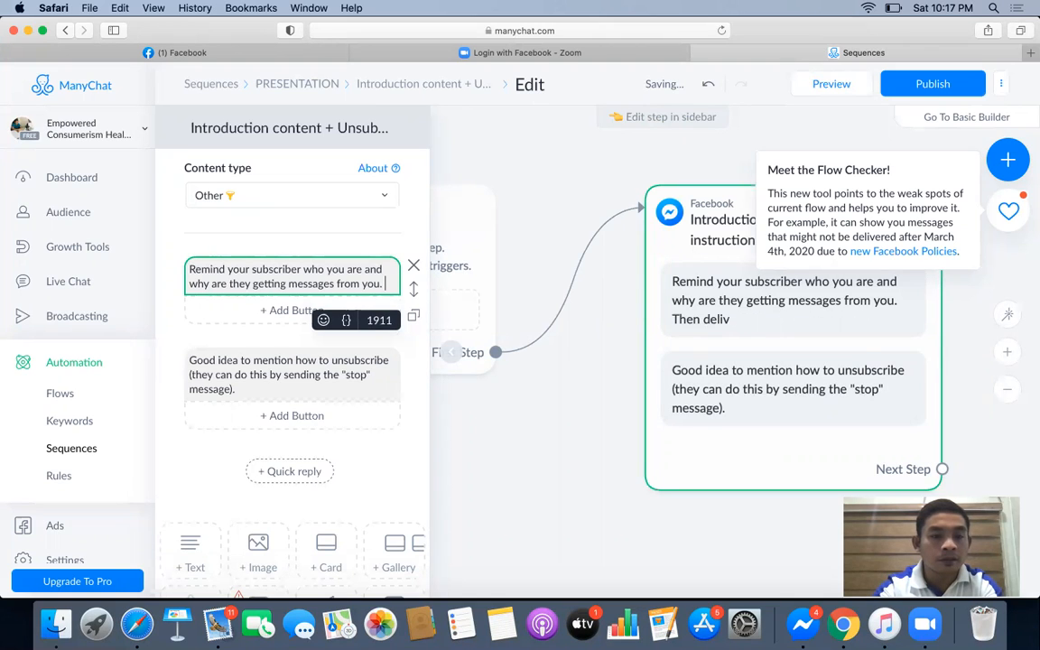
{"action": "key", "text": "BackSpace"}
{"action": "key", "text": "BackSpace"}
{"action": "key", "text": "BackSpace"}
{"action": "key", "text": "BackSpace"}
{"action": "key", "text": "BackSpace"}
{"action": "key", "text": "BackSpace"}
{"action": "key", "text": "BackSpace"}
{"action": "key", "text": "BackSpace"}
{"action": "key", "text": "BackSpace"}
{"action": "key", "text": "BackSpace"}
{"action": "key", "text": "BackSpace"}
{"action": "key", "text": "BackSpace"}
{"action": "key", "text": "BackSpace"}
{"action": "key", "text": "BackSpace"}
{"action": "key", "text": "BackSpace"}
{"action": "key", "text": "BackSpace"}
{"action": "key", "text": "BackSpace"}
{"action": "key", "text": "BackSpace"}
{"action": "key", "text": "BackSpace"}
{"action": "key", "text": "BackSpace"}
{"action": "key", "text": "BackSpace"}
{"action": "key", "text": "BackSpace"}
{"action": "key", "text": "BackSpace"}
{"action": "key", "text": "BackSpace"}
{"action": "key", "text": "BackSpace"}
{"action": "key", "text": "BackSpace"}
{"action": "key", "text": "BackSpace"}
{"action": "key", "text": "BackSpace"}
{"action": "key", "text": "BackSpace"}
{"action": "key", "text": "BackSpace"}
{"action": "key", "text": "BackSpace"}
{"action": "key", "text": "BackSpace"}
{"action": "key", "text": "BackSpace"}
{"action": "key", "text": "BackSpace"}
{"action": "key", "text": "BackSpace"}
{"action": "key", "text": "BackSpace"}
{"action": "key", "text": "BackSpace"}
{"action": "key", "text": "BackSpace"}
{"action": "key", "text": "BackSpace"}
{"action": "key", "text": "BackSpace"}
{"action": "key", "text": "BackSpace"}
{"action": "key", "text": "BackSpace"}
{"action": "key", "text": "BackSpace"}
{"action": "key", "text": "BackSpace"}
{"action": "key", "text": "BackSpace"}
{"action": "key", "text": "BackSpace"}
{"action": "key", "text": "BackSpace"}
{"action": "key", "text": "BackSpace"}
{"action": "key", "text": "BackSpace"}
{"action": "key", "text": "BackSpace"}
{"action": "key", "text": "BackSpace"}
{"action": "key", "text": "BackSpace"}
{"action": "key", "text": "BackSpace"}
{"action": "key", "text": "BackSpace"}
{"action": "key", "text": "BackSpace"}
{"action": "key", "text": "BackSpace"}
{"action": "key", "text": "BackSpace"}
{"action": "key", "text": "BackSpace"}
{"action": "key", "text": "BackSpace"}
{"action": "key", "text": "BackSpace"}
{"action": "key", "text": "BackSpace"}
{"action": "key", "text": "BackSpace"}
{"action": "key", "text": "BackSpace"}
{"action": "key", "text": "BackSpace"}
{"action": "key", "text": "BackSpace"}
{"action": "key", "text": "BackSpace"}
{"action": "key", "text": "BackSpace"}
{"action": "key", "text": "BackSpace"}
{"action": "key", "text": "BackSpace"}
{"action": "key", "text": "BackSpace"}
{"action": "key", "text": "BackSpace"}
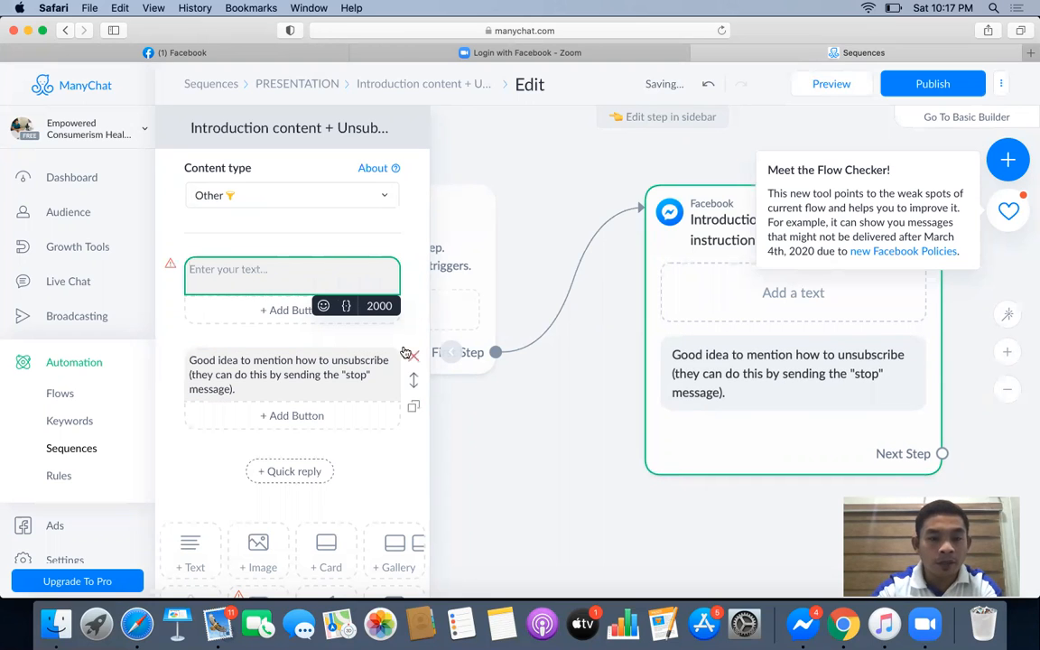
Start the first message with a First Name field followed by 'Thank sa pag subscribe'
{"action": "left_click", "coordinate": [347, 309]}
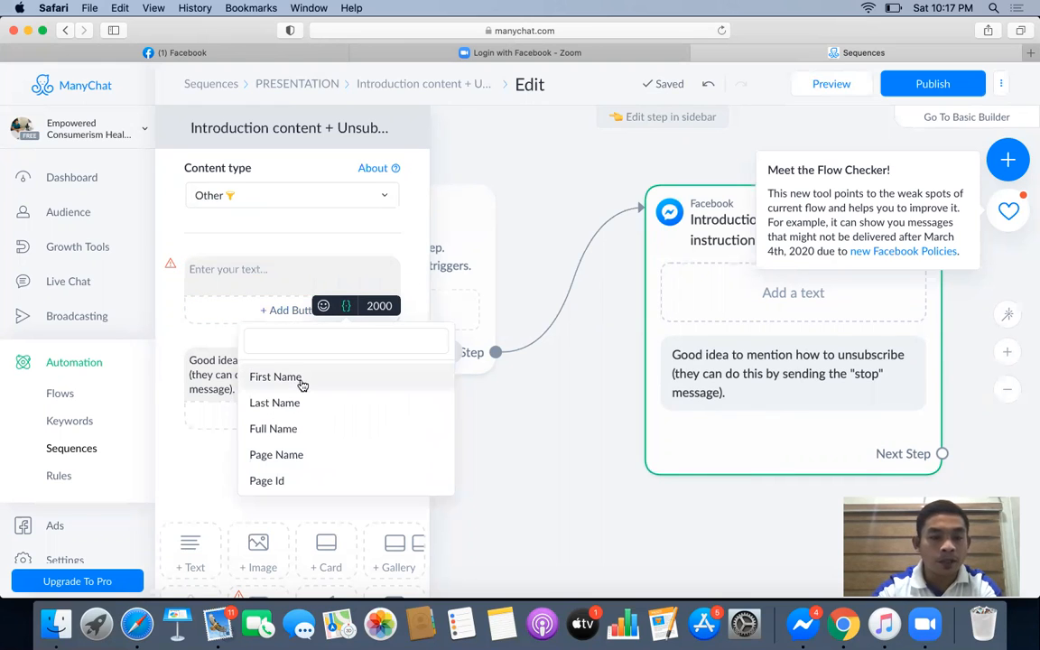
{"action": "left_click", "coordinate": [303, 384]}
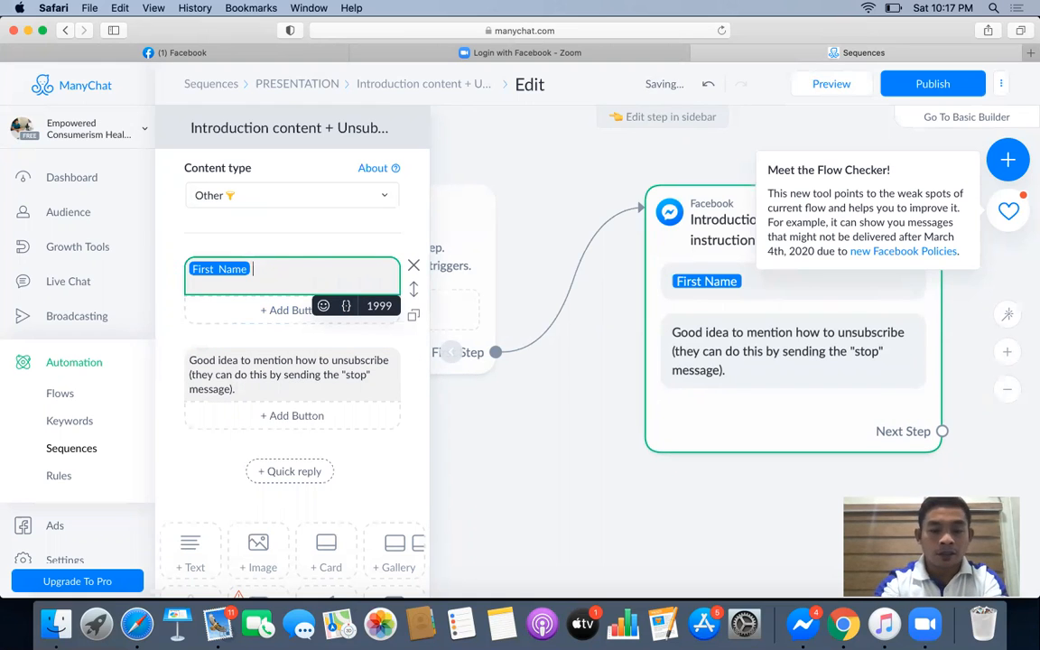
{"action": "type", "text": "TH"}
{"action": "key", "text": "BackSpace"}
{"action": "type", "text": "hank sa pag "}
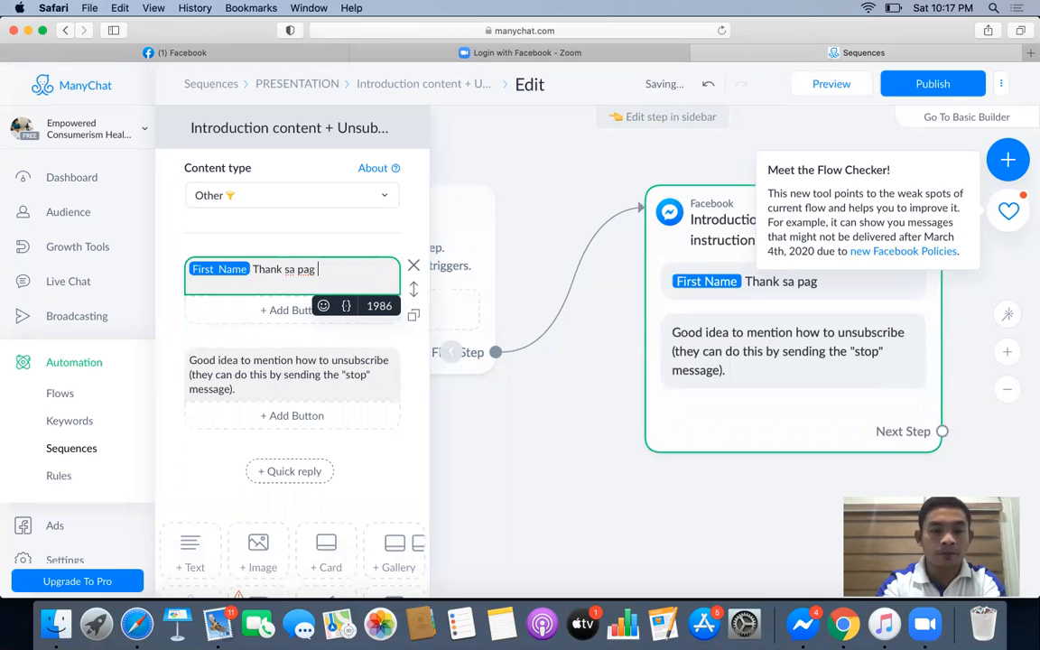
{"action": "type", "text": " sub"}
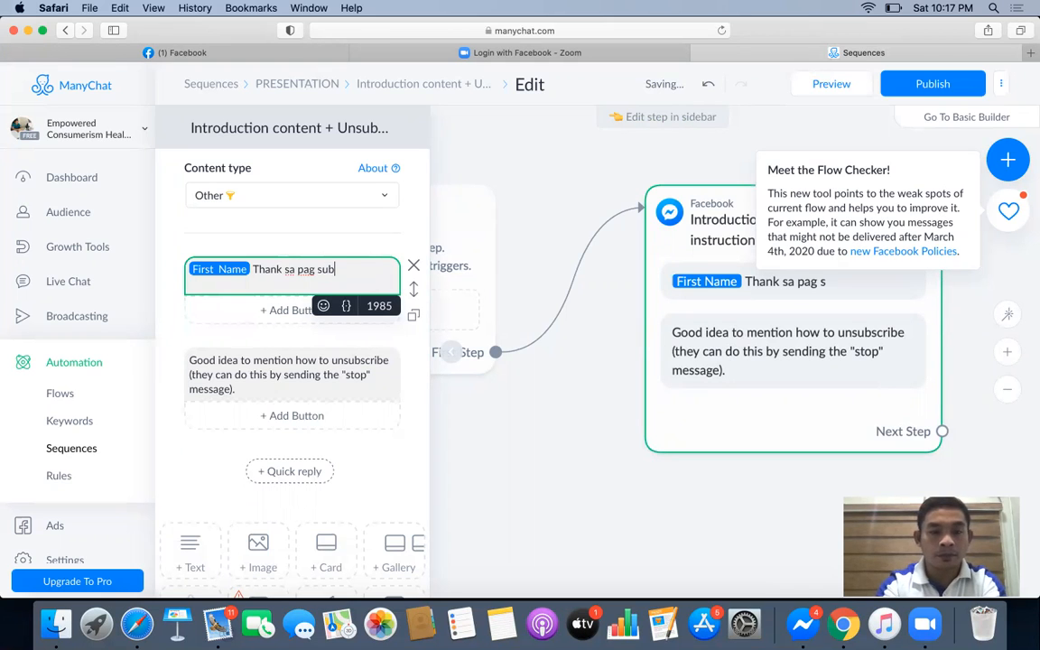
{"action": "type", "text": "scr"}
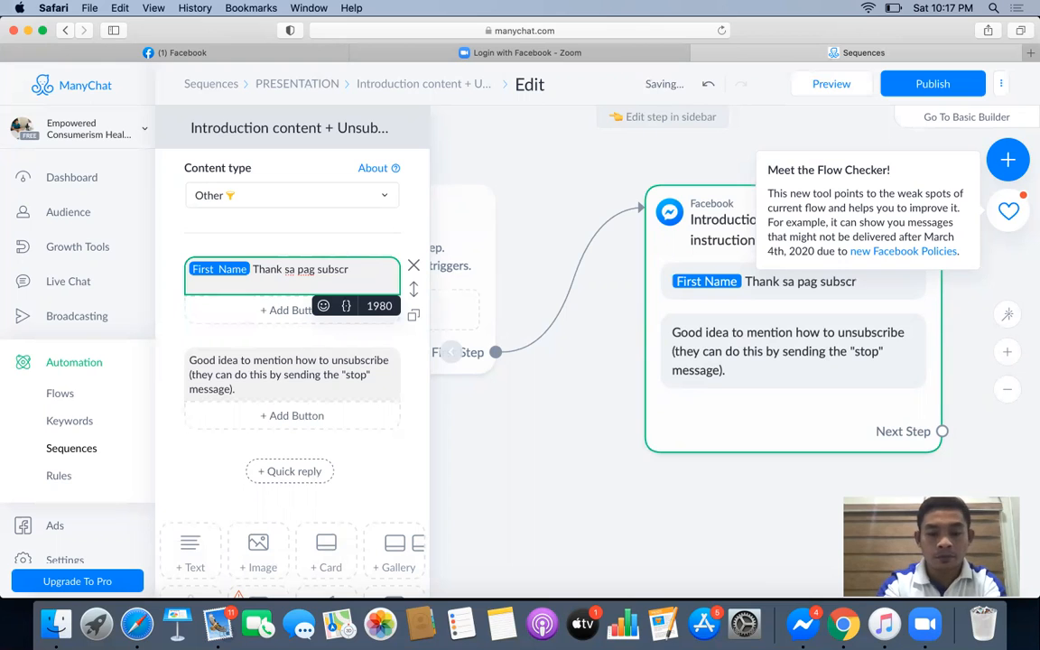
{"action": "type", "text": "ibe."}
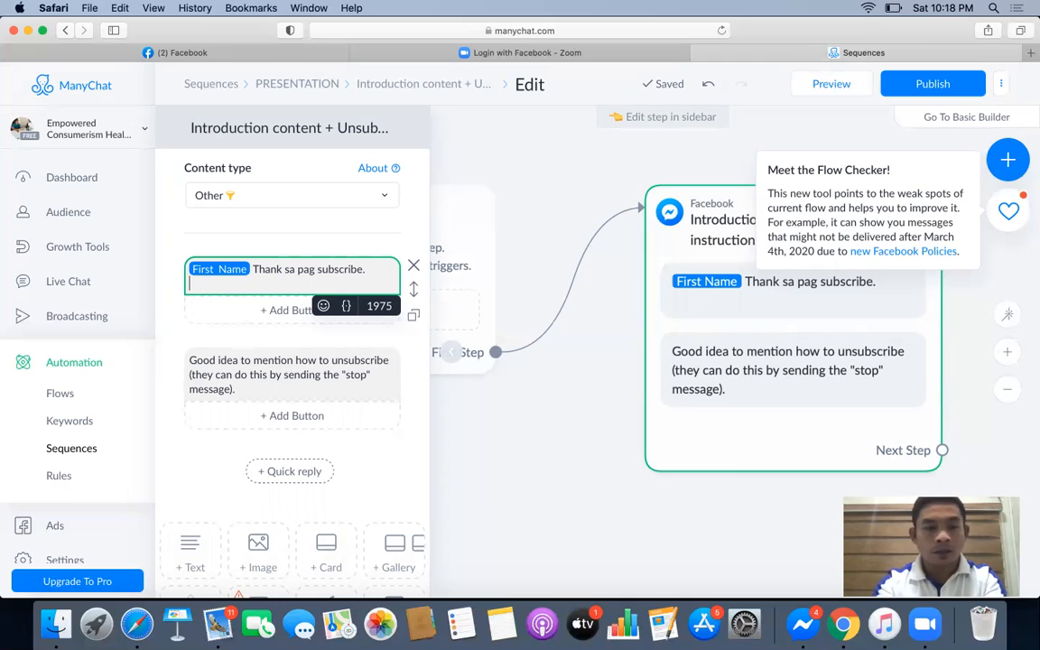
Add the line 'You can visit my EC ONLINE SHOP.' and begin a new line
{"action": "type", "text": "yo"}
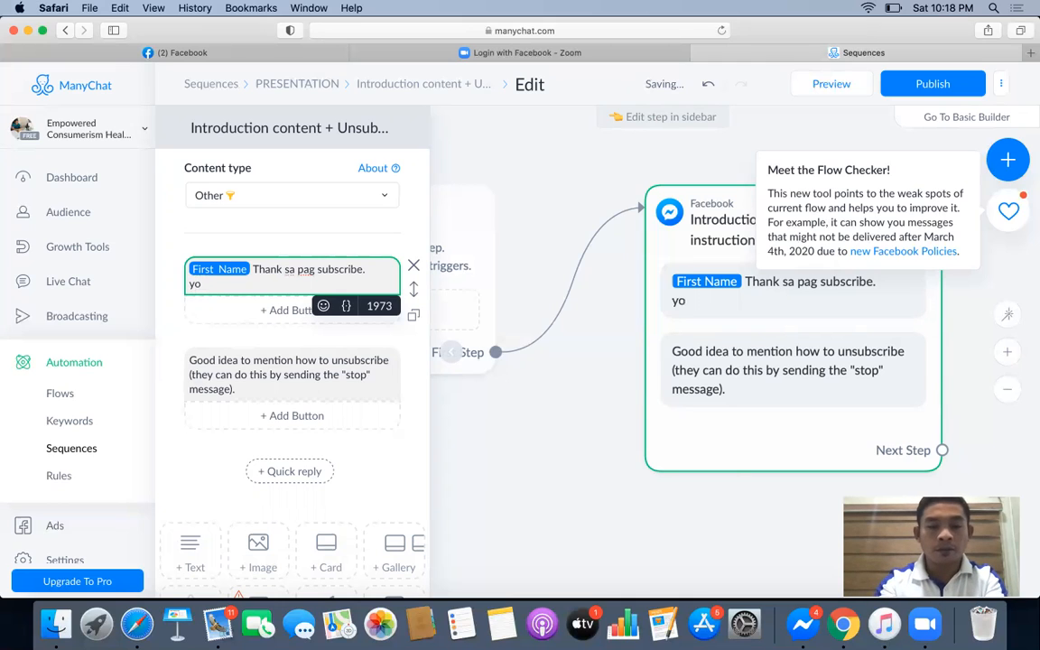
{"action": "key", "text": "BackSpace"}
{"action": "key", "text": "BackSpace"}
{"action": "type", "text": "You cab"}
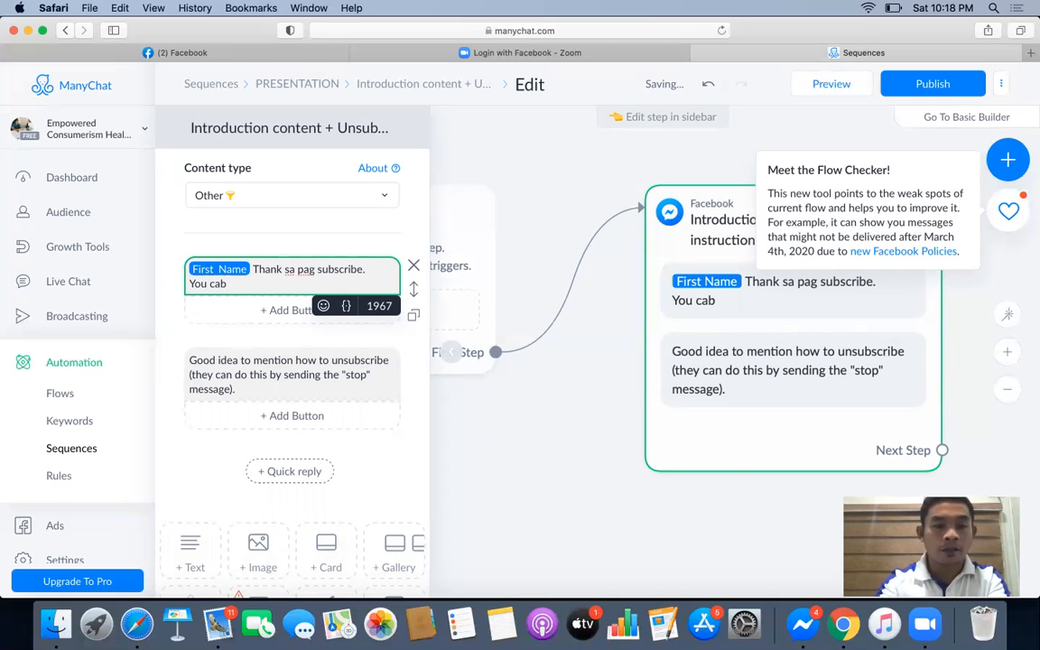
{"action": "key", "text": "BackSpace"}
{"action": "key", "text": "BackSpace"}
{"action": "type", "text": "n "}
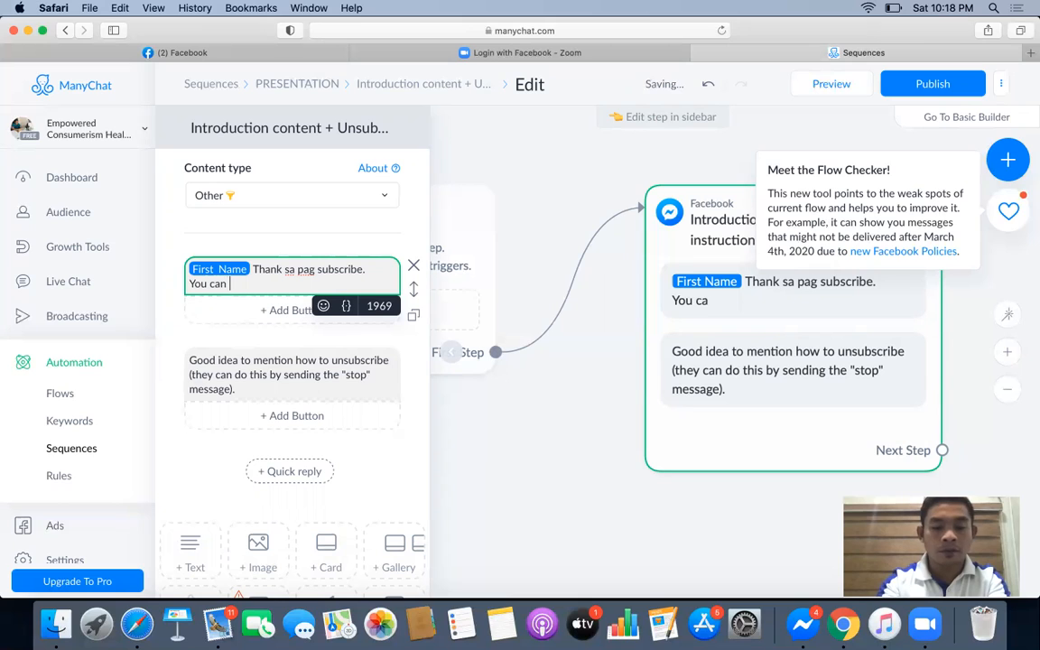
{"action": "type", "text": "visit my "}
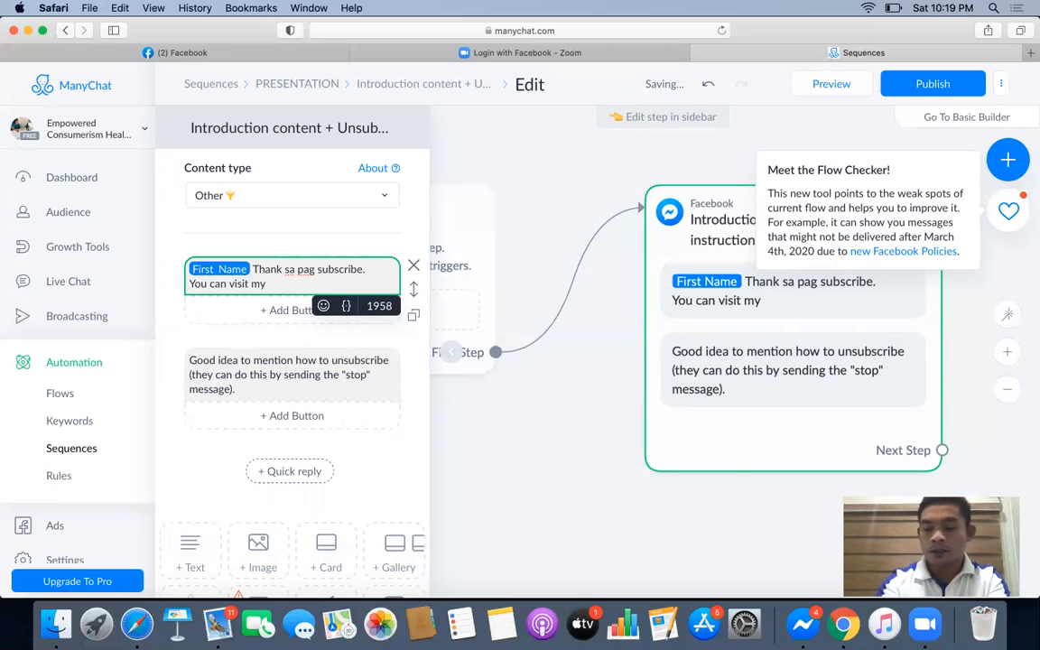
{"action": "type", "text": "E"}
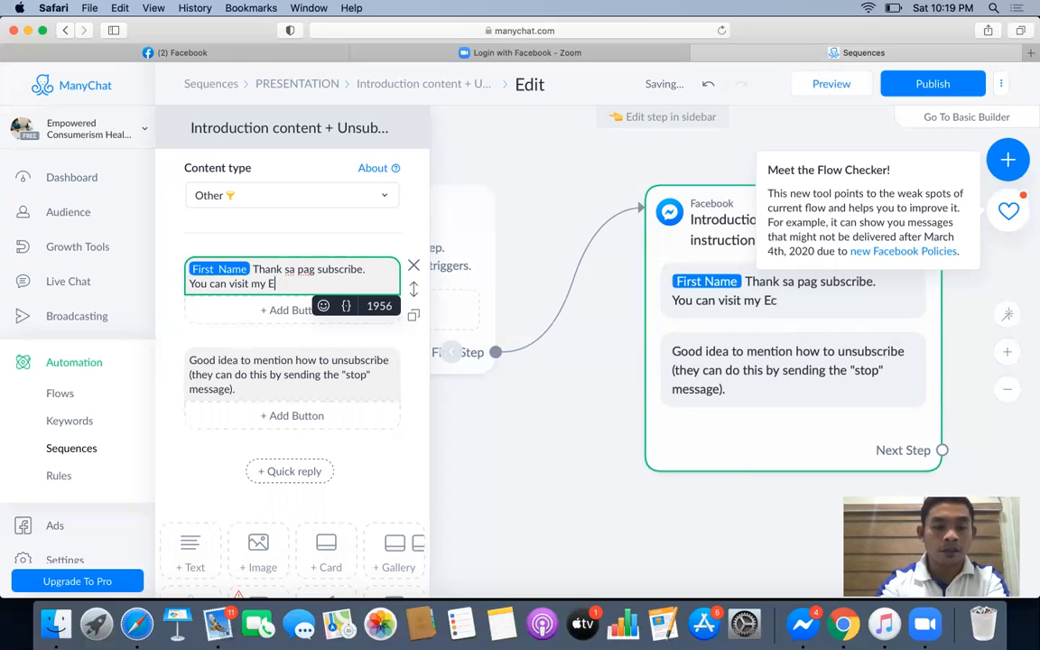
{"action": "type", "text": "C ONLINE"}
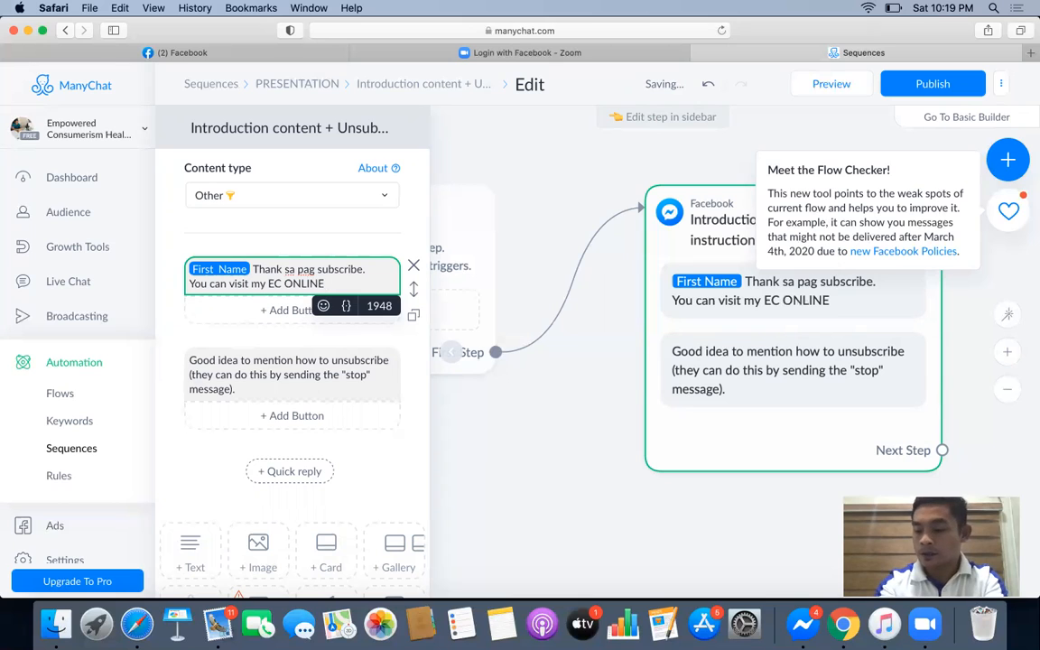
{"action": "type", "text": " SHO"}
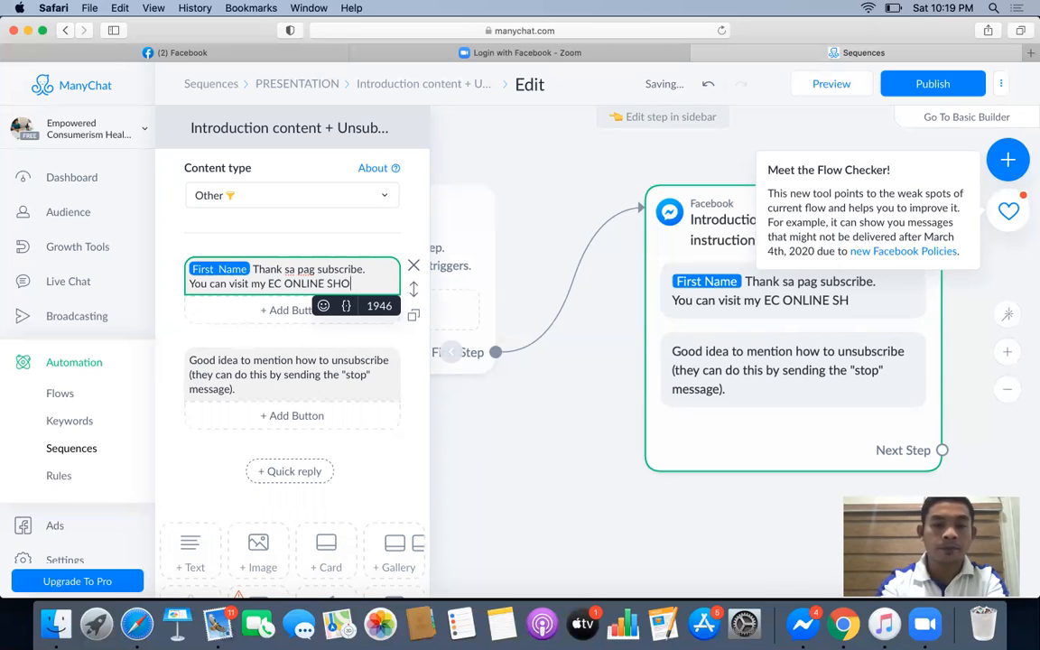
{"action": "type", "text": "P."}
{"action": "key", "text": "Return"}
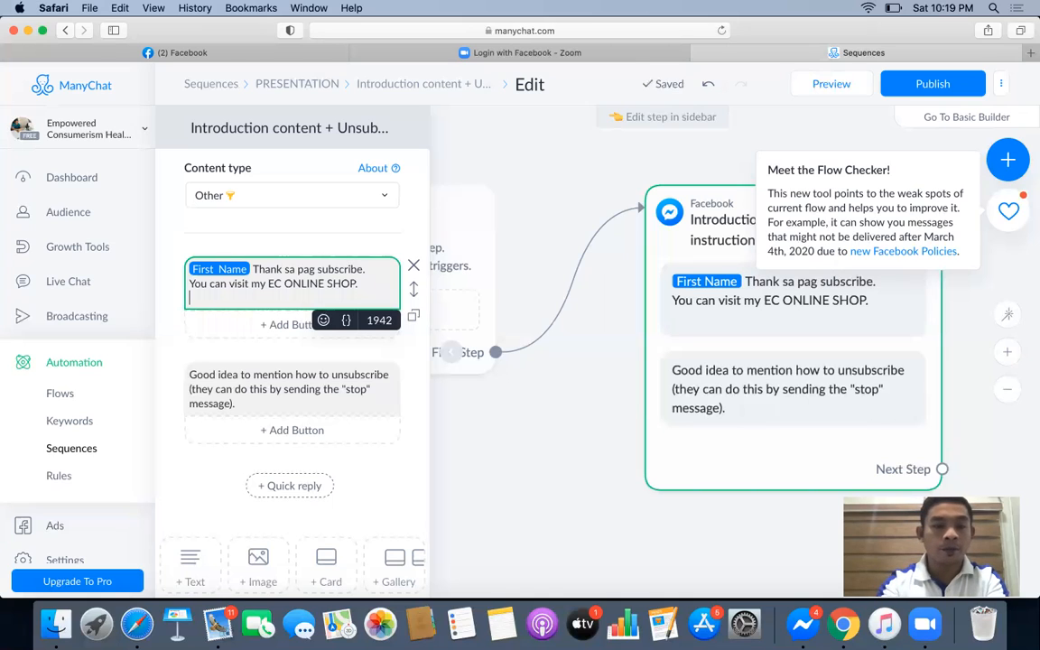
{"action": "type", "text": "B"}
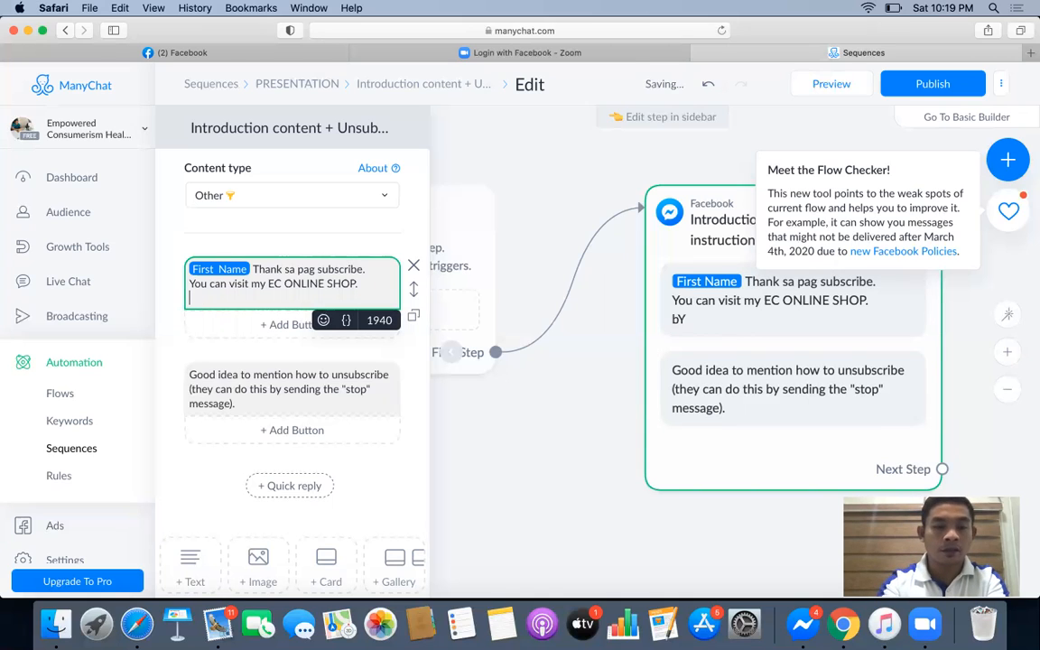
{"action": "type", "text": " Y"}
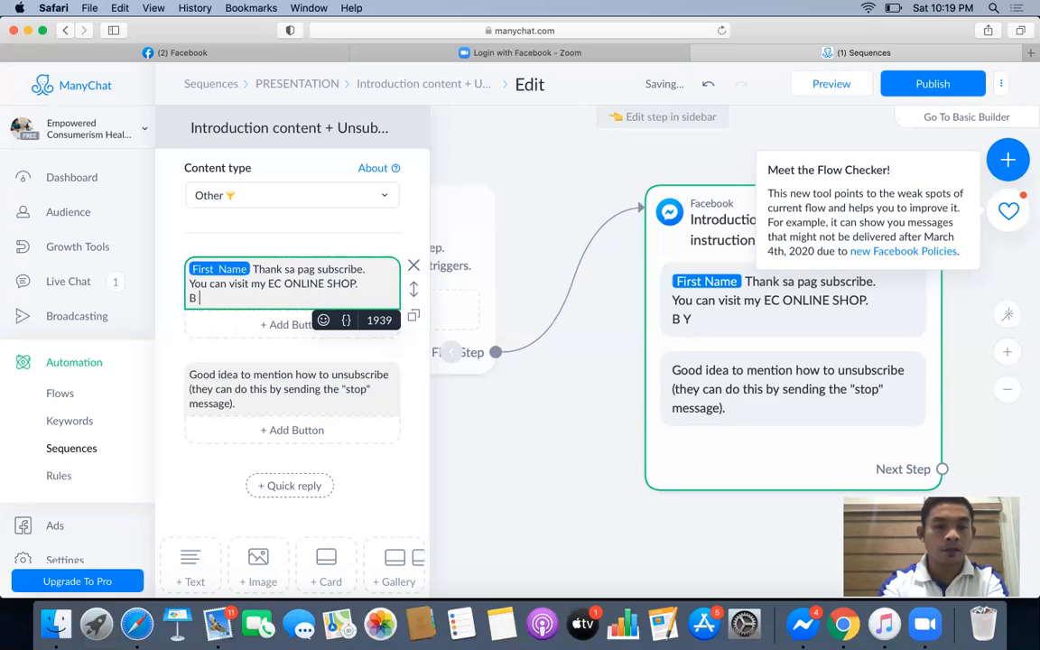
{"action": "type", "text": "yhe"}
Write the 'By the way' line promising free videos on an online business system, ending 'pandemic.'
{"action": "key", "text": "BackSpace"}
{"action": "key", "text": "BackSpace"}
{"action": "type", "text": "the way "}
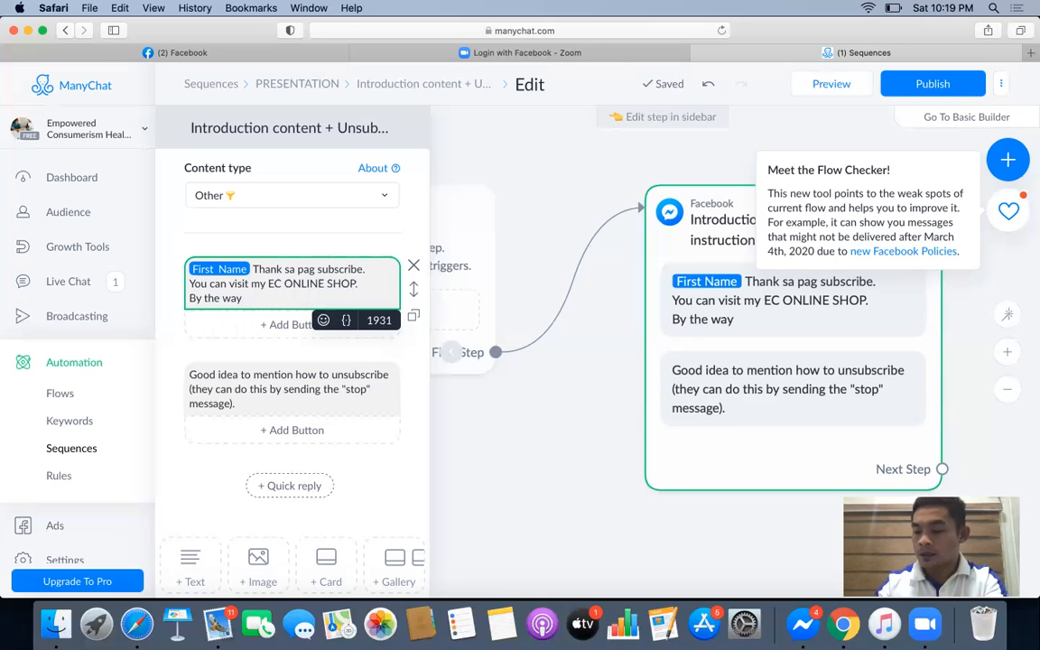
{"action": "type", "text": "mam"}
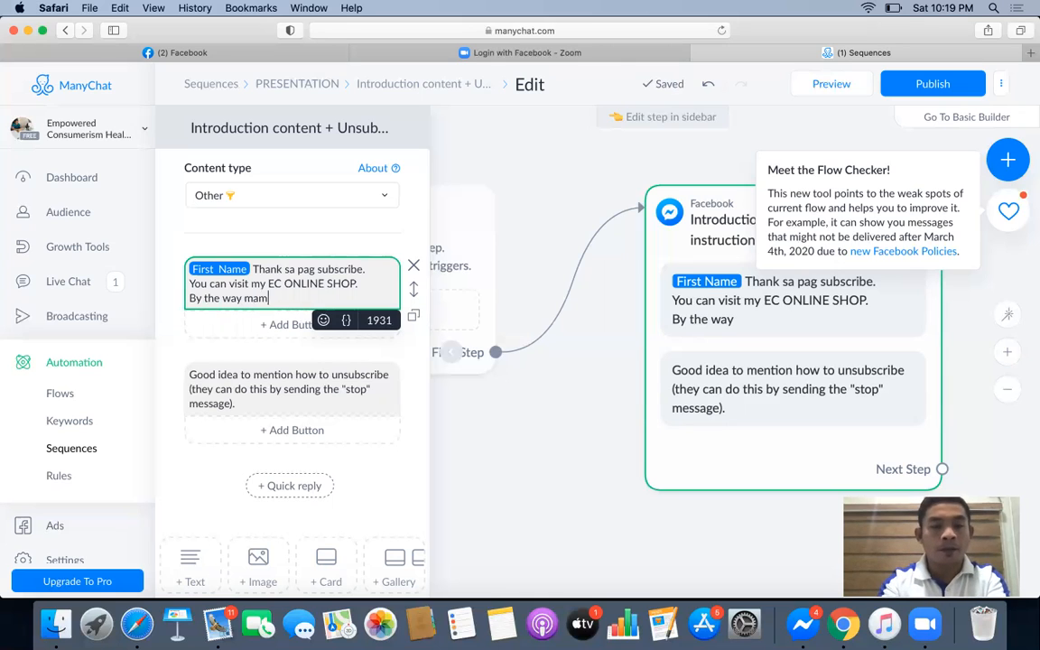
{"action": "type", "text": "aya may ipapadala akong "}
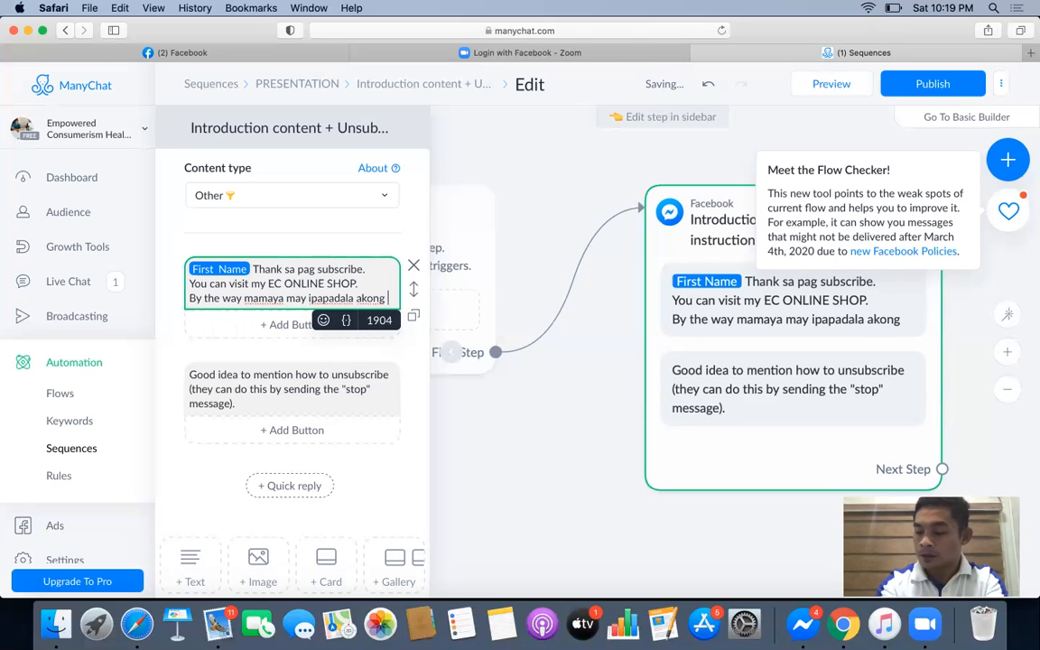
{"action": "type", "text": "mga"}
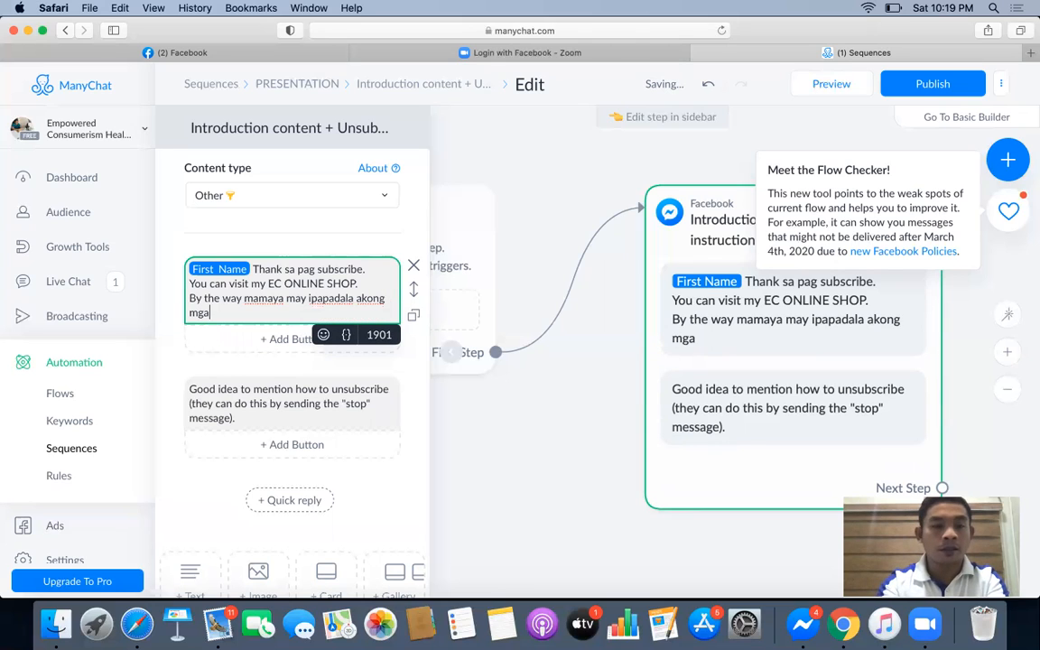
{"action": "type", "text": " free viude"}
{"action": "key", "text": "BackSpace"}
{"action": "key", "text": "BackSpace"}
{"action": "key", "text": "BackSpace"}
{"action": "type", "text": "deos na makakatulong sa"}
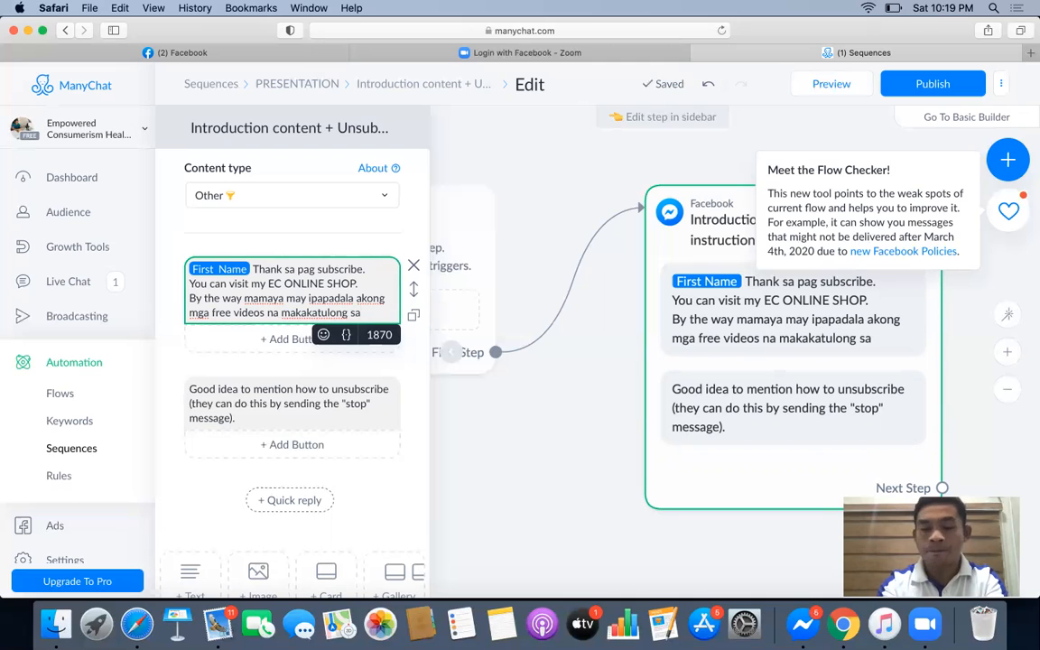
{"action": "key", "text": "BackSpace"}
{"action": "type", "text": "yo paano "}
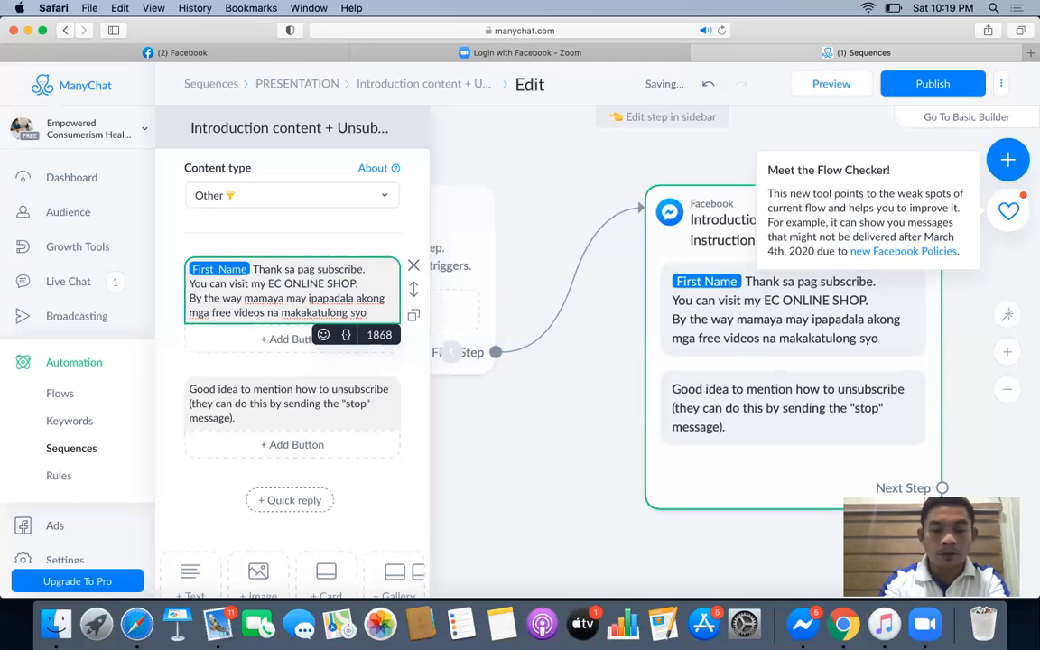
{"action": "type", "text": "mahgk"}
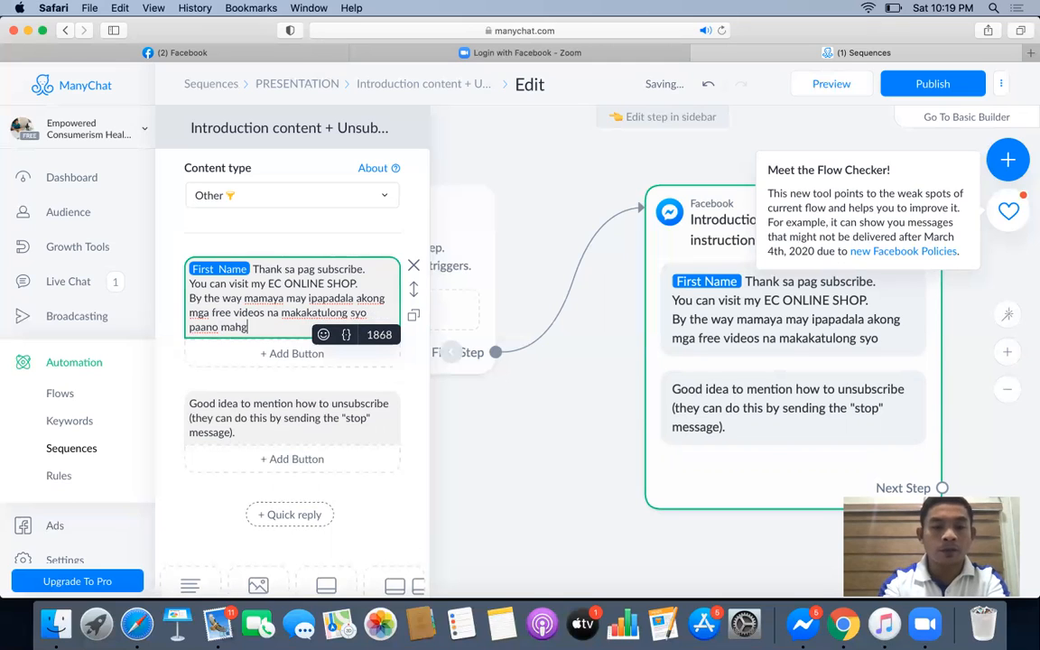
{"action": "type", "text": "gkaroon ng "}
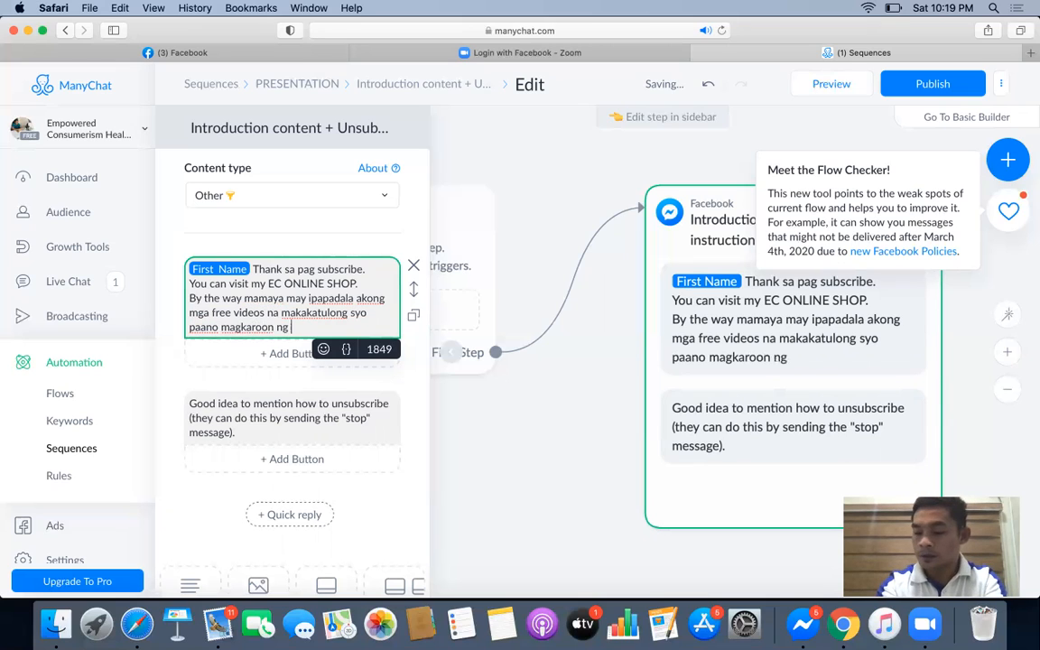
{"action": "type", "text": "isang o"}
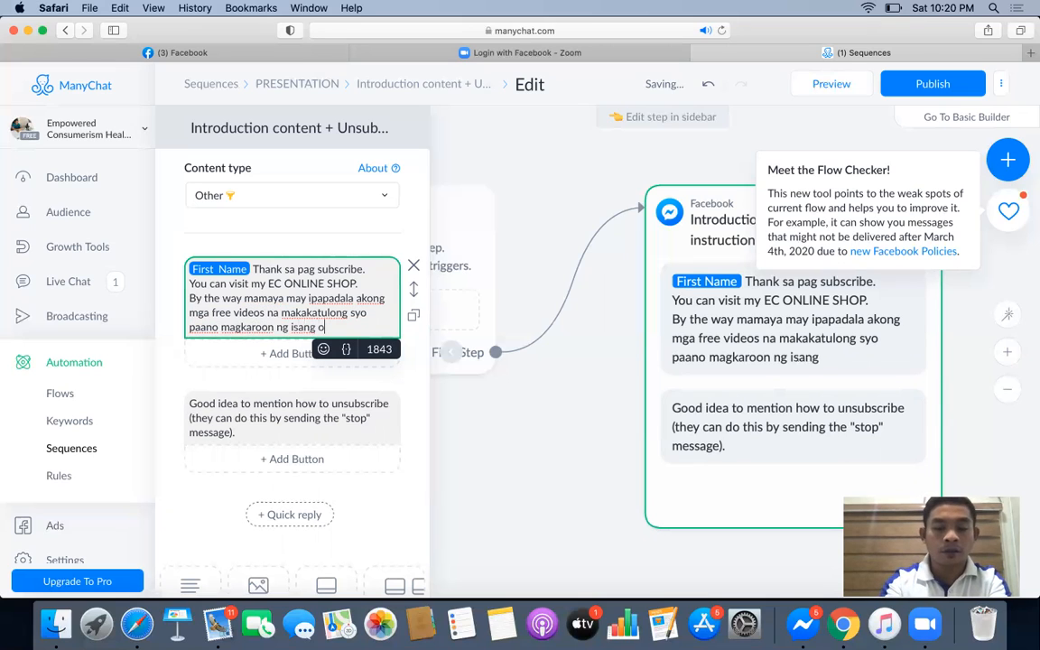
{"action": "type", "text": "nline busi"}
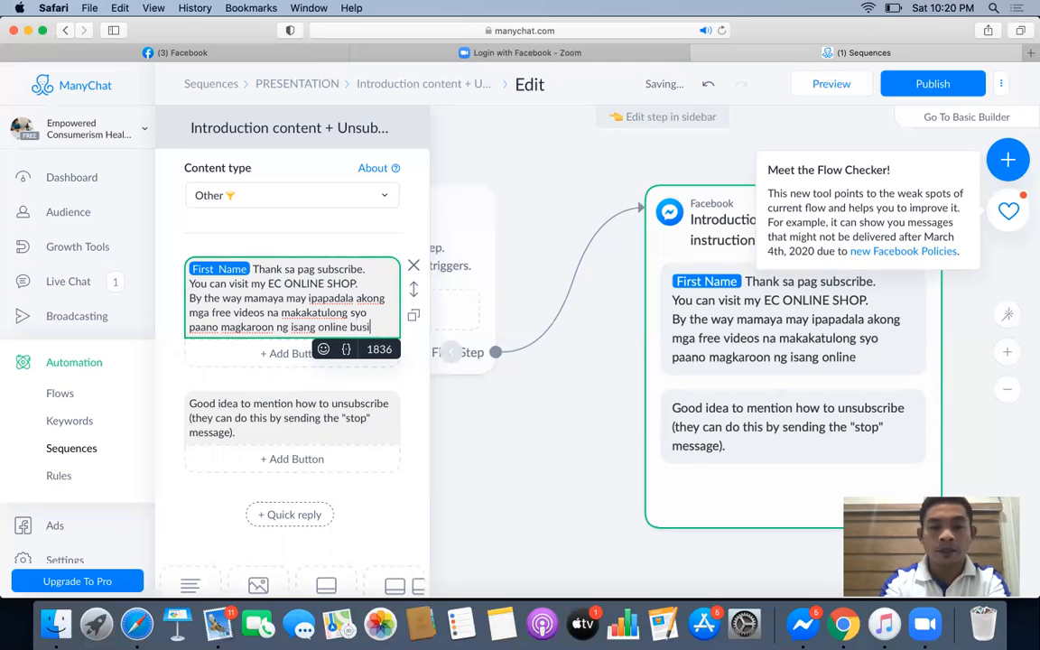
{"action": "type", "text": "ness"}
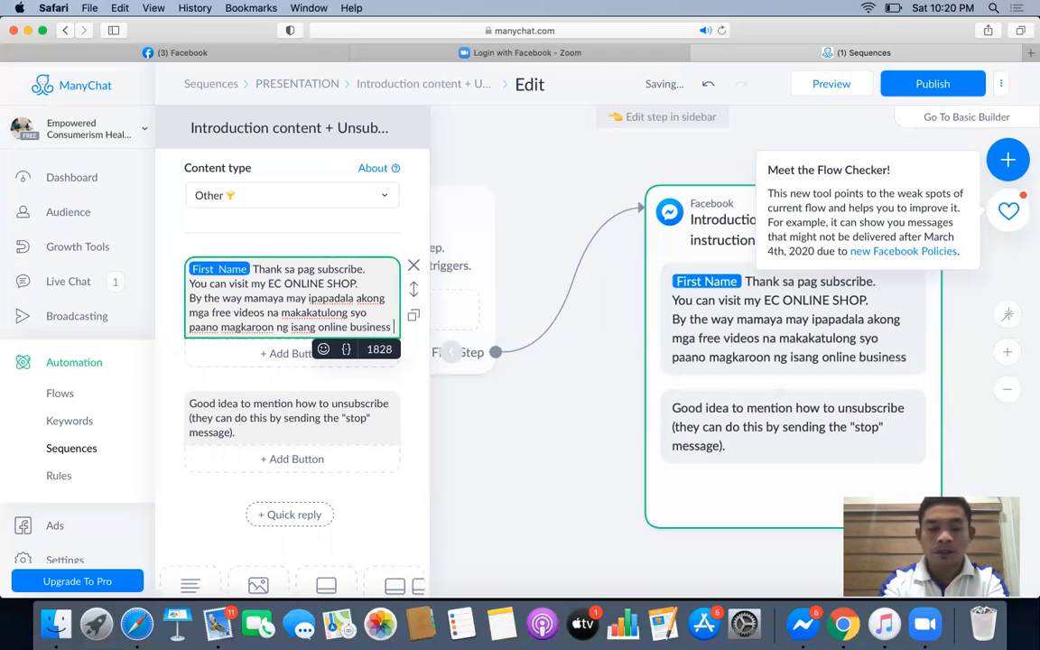
{"action": "key", "text": "Return"}
{"action": "type", "text": "system"}
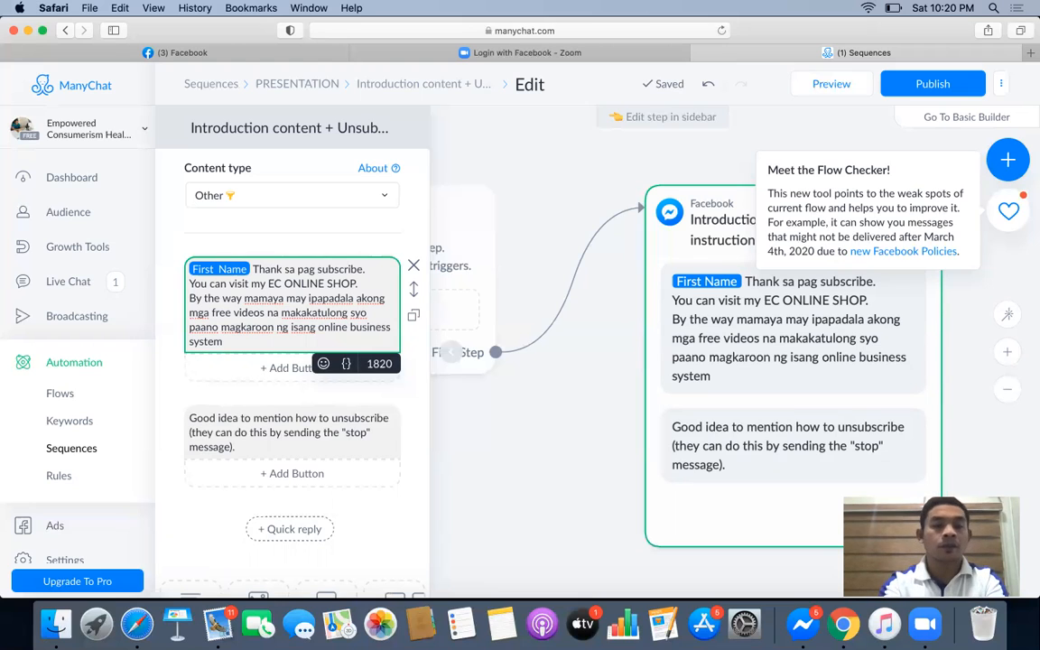
{"action": "type", "text": "para "}
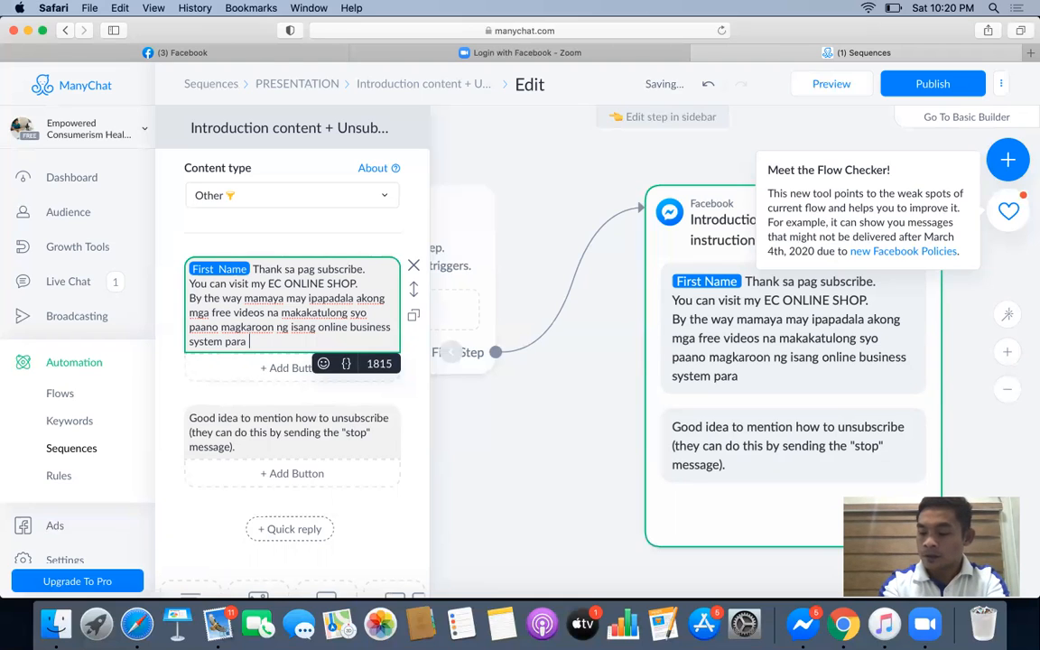
{"action": "type", "text": "makapag gene"}
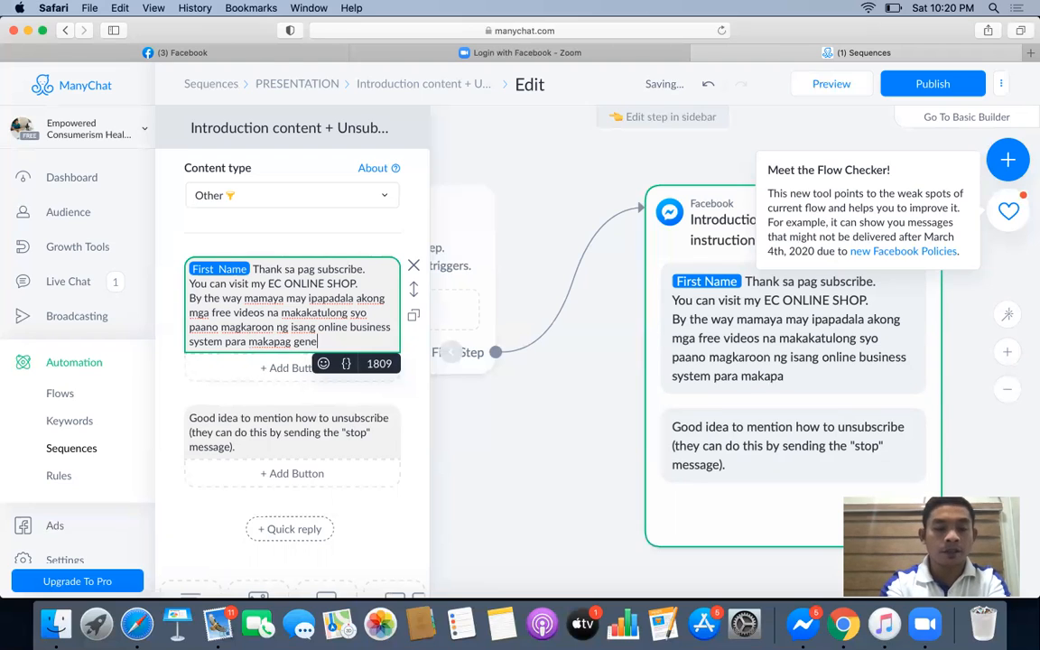
{"action": "type", "text": "rate ka ng "}
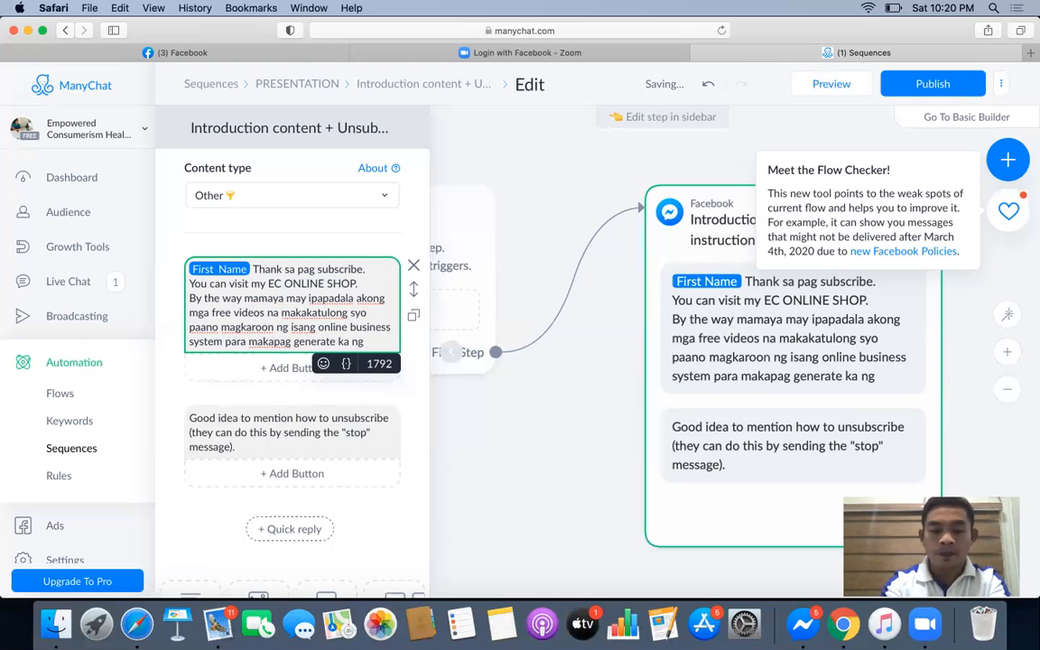
{"action": "type", "text": "income lalo ngayong"}
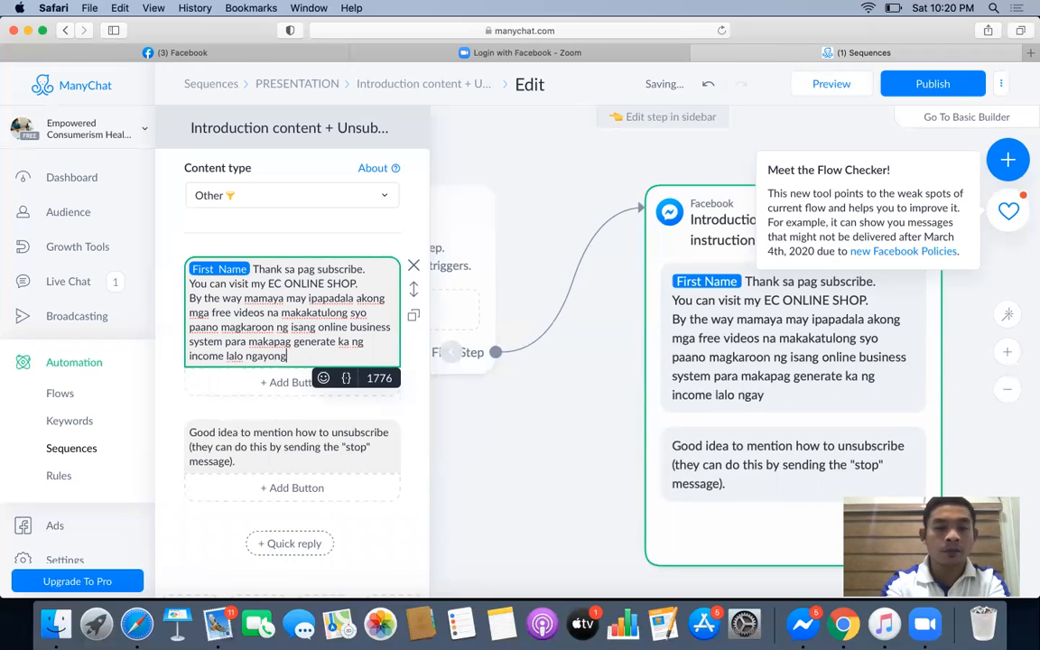
{"action": "type", "text": " pandemi"}
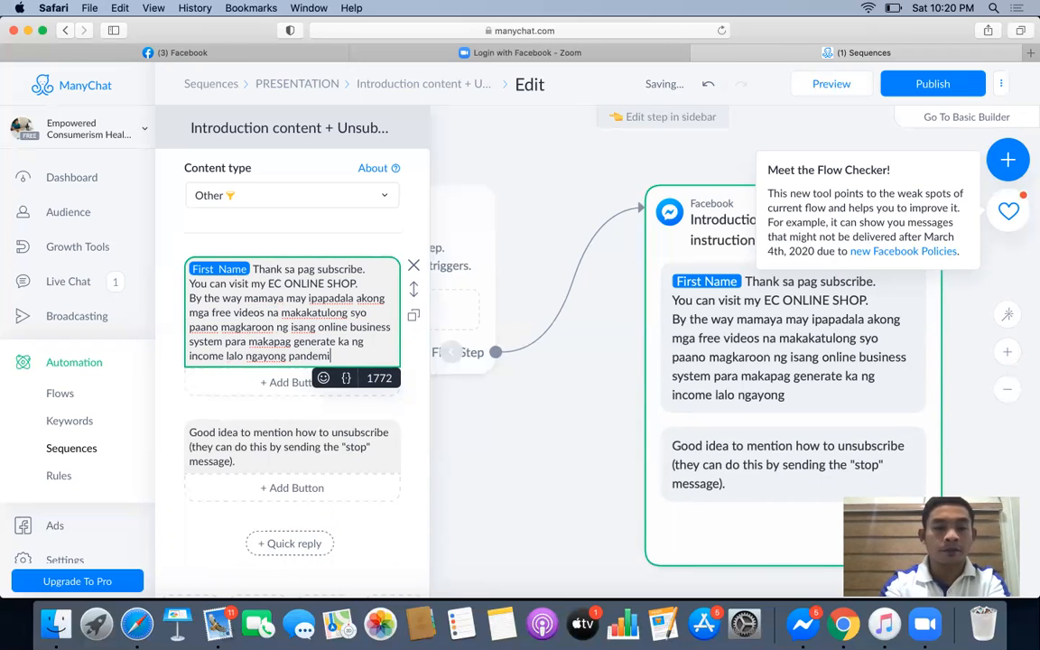
{"action": "type", "text": "c."}
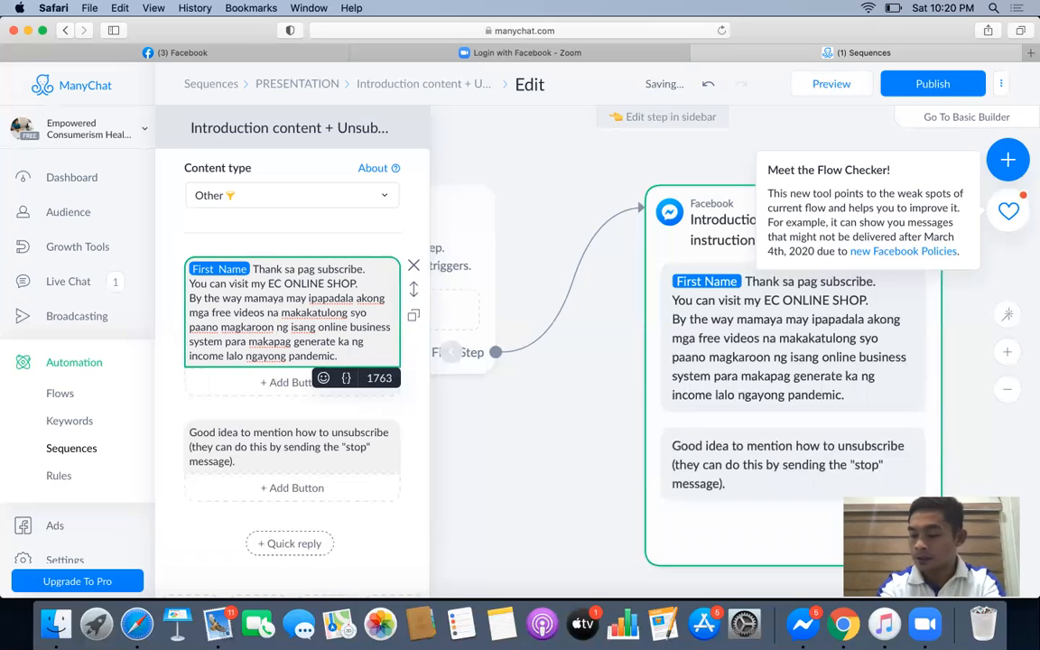
Add 'P.S- If you want to connect with me you can add me on facebook account.'
{"action": "key", "text": "Return"}
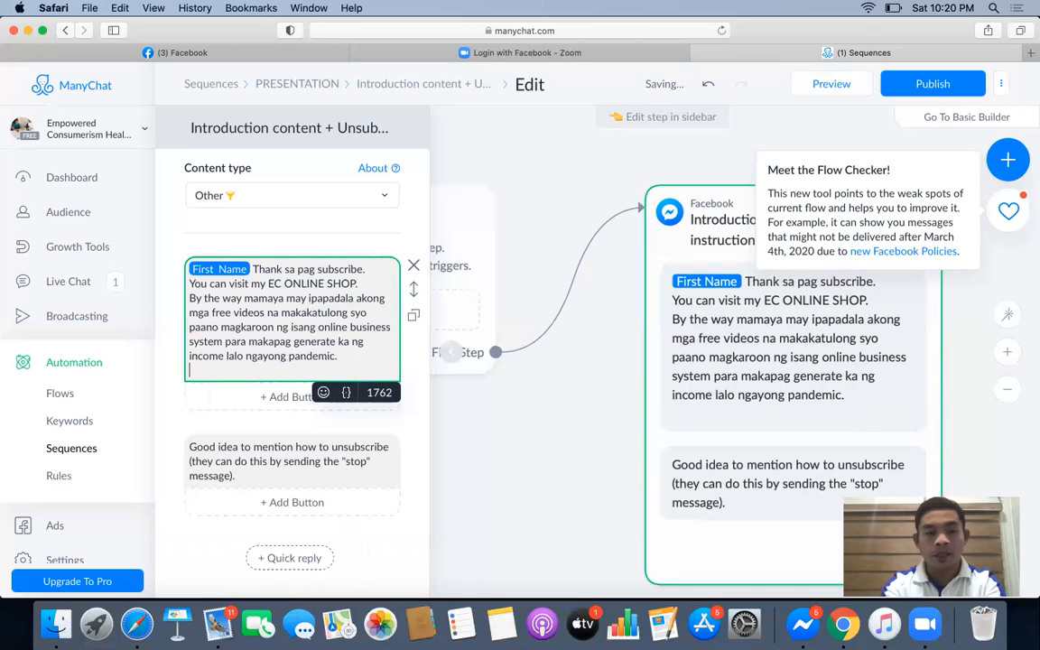
{"action": "key", "text": "Return"}
{"action": "type", "text": "p."}
{"action": "key", "text": "BackSpace"}
{"action": "key", "text": "BackSpace"}
{"action": "type", "text": "P.S"}
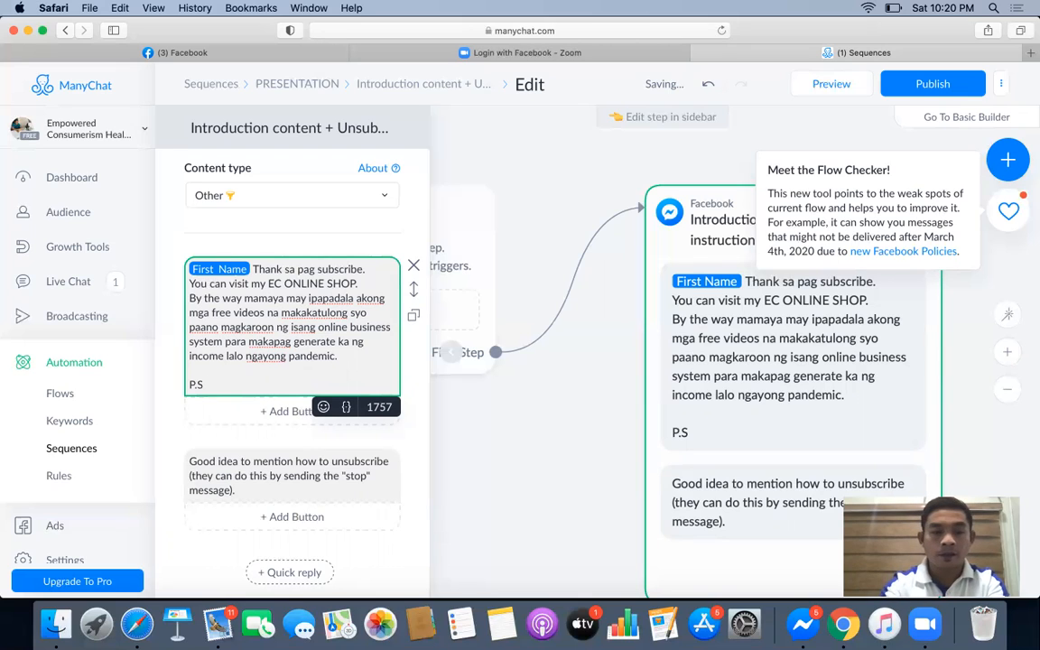
{"action": "key", "text": "BackSpace"}
{"action": "type", "text": "- i"}
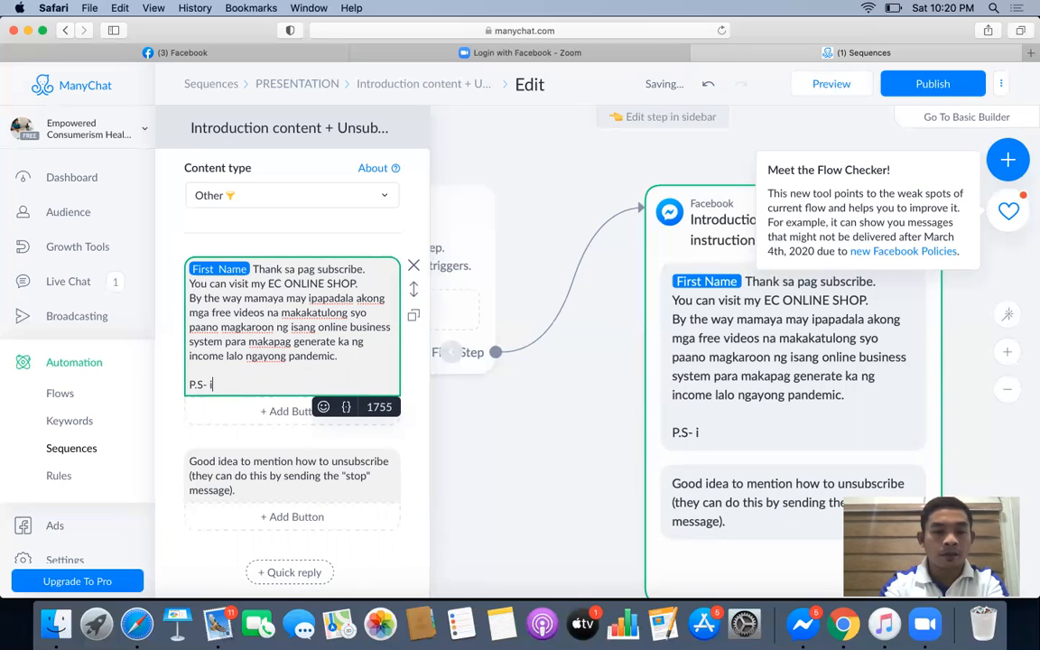
{"action": "key", "text": "BackSpace"}
{"action": "type", "text": "If yo"}
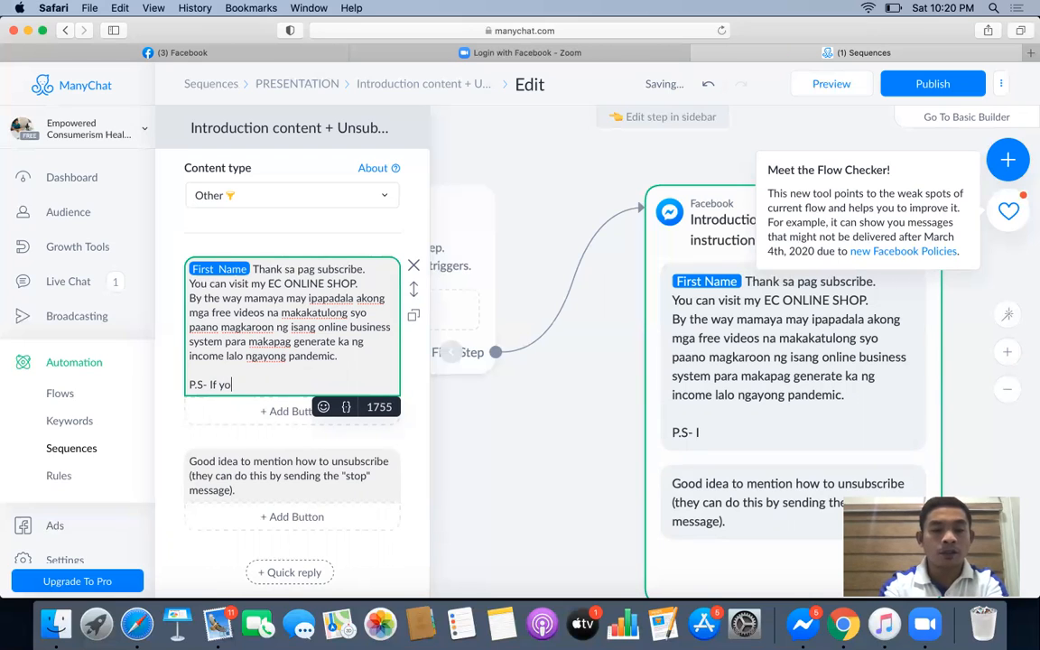
{"action": "type", "text": "u want to "}
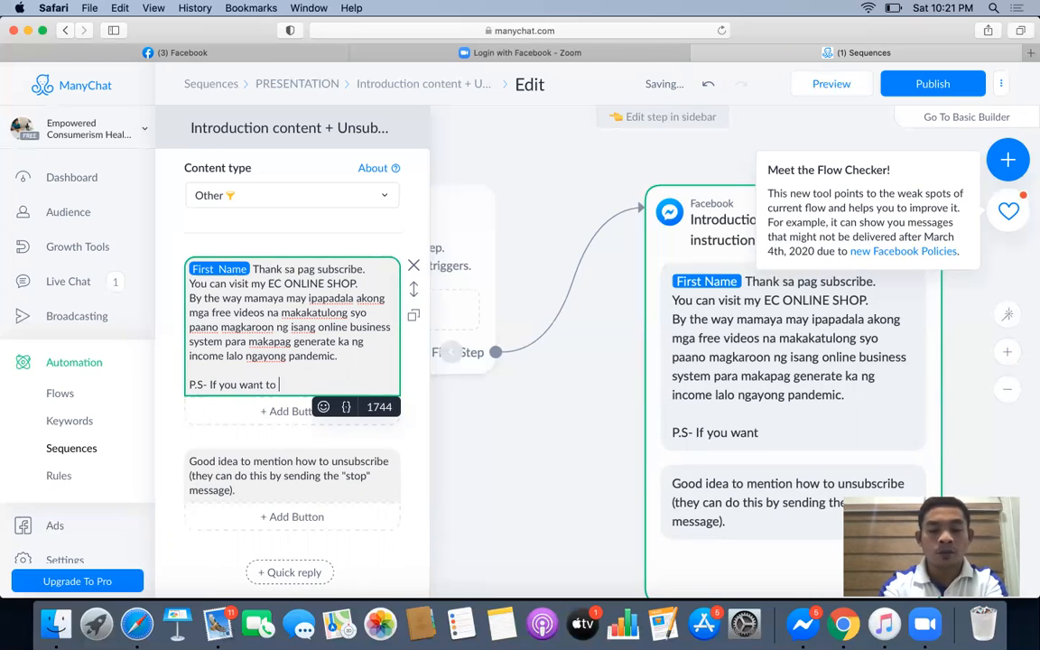
{"action": "type", "text": "connect with me"}
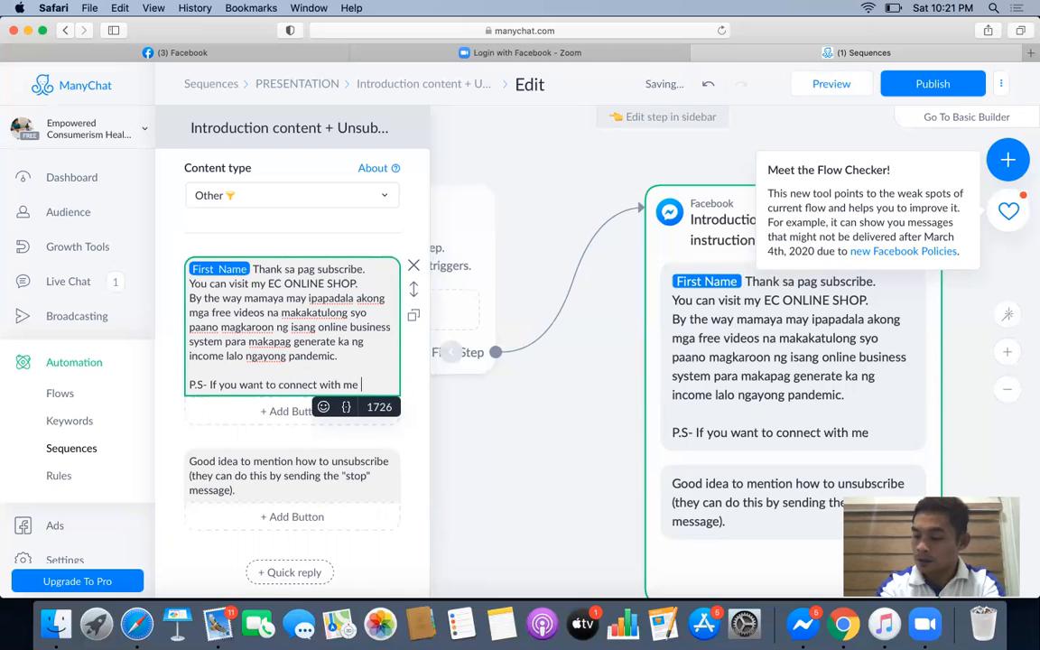
{"action": "type", "text": " you can "}
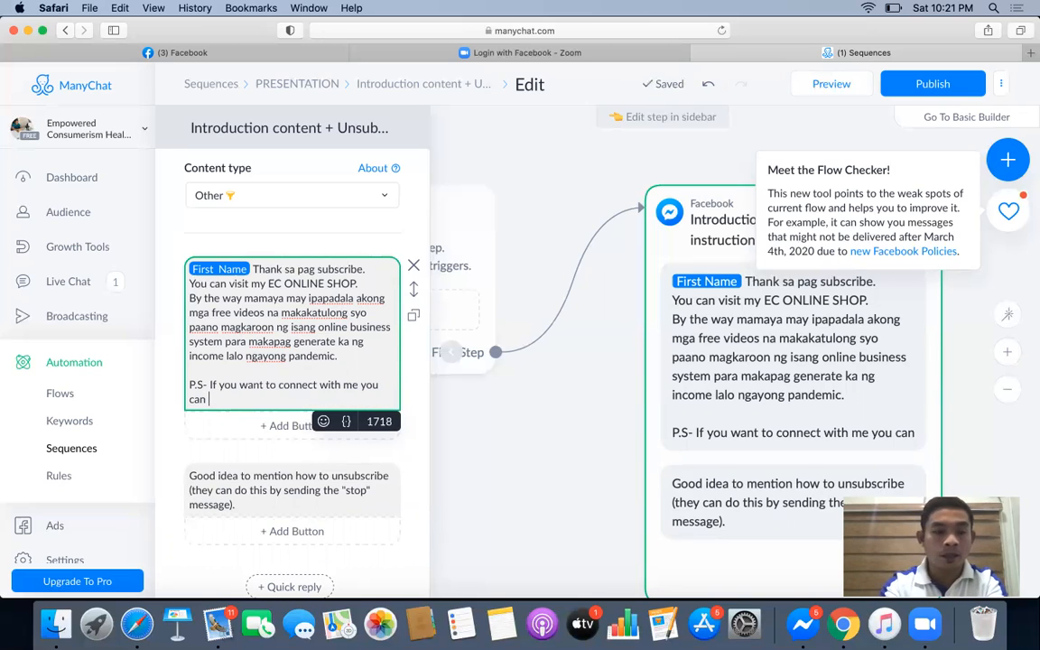
{"action": "type", "text": "add me on "}
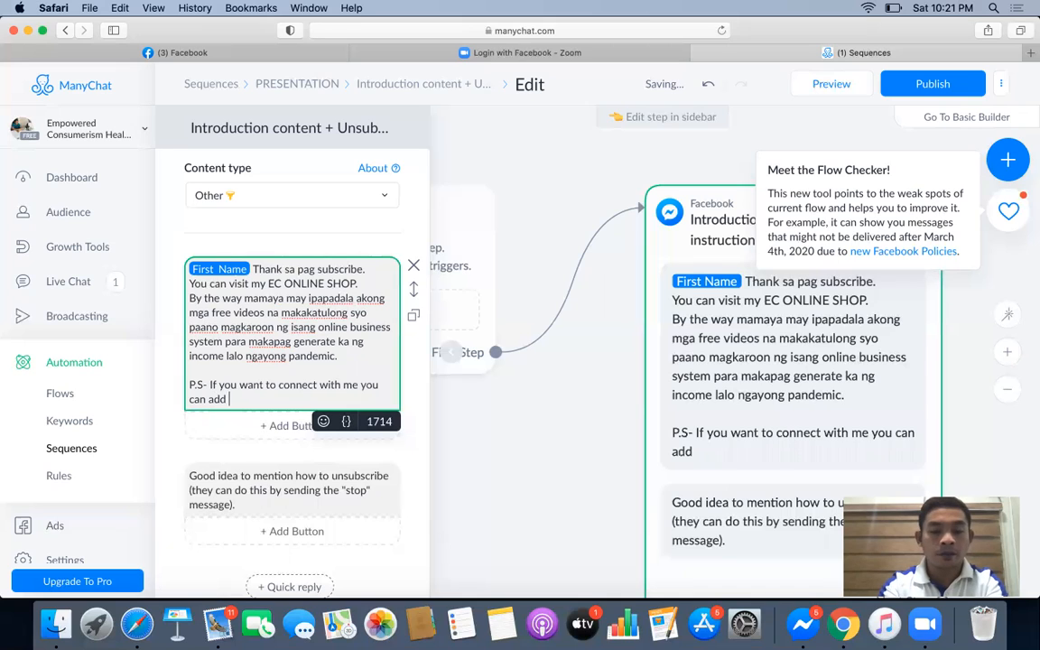
{"action": "type", "text": "fa"}
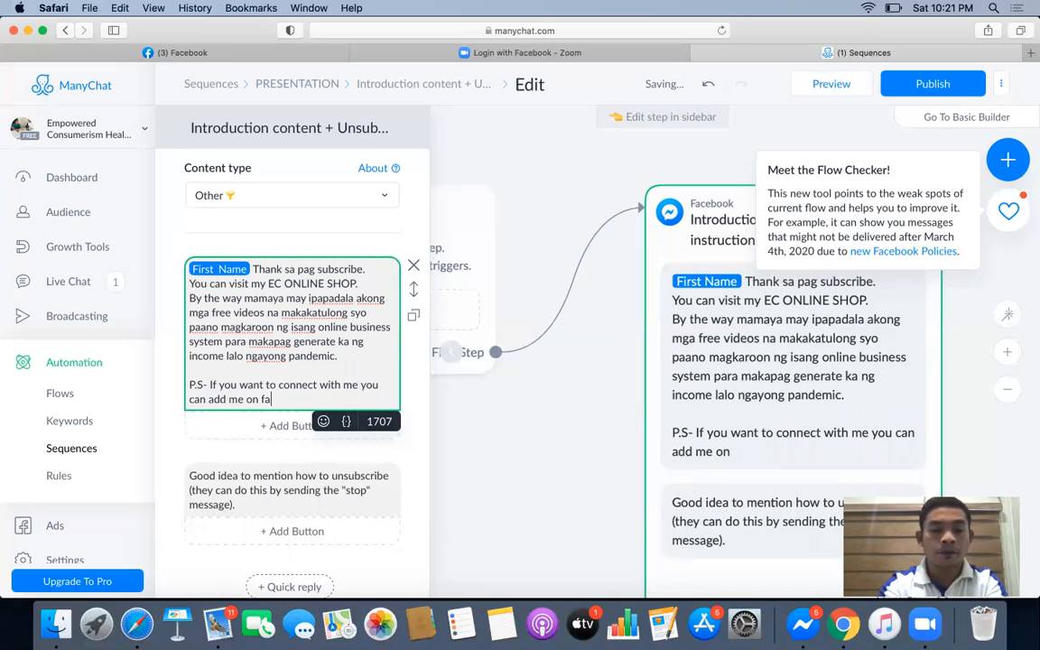
{"action": "type", "text": "cebook"}
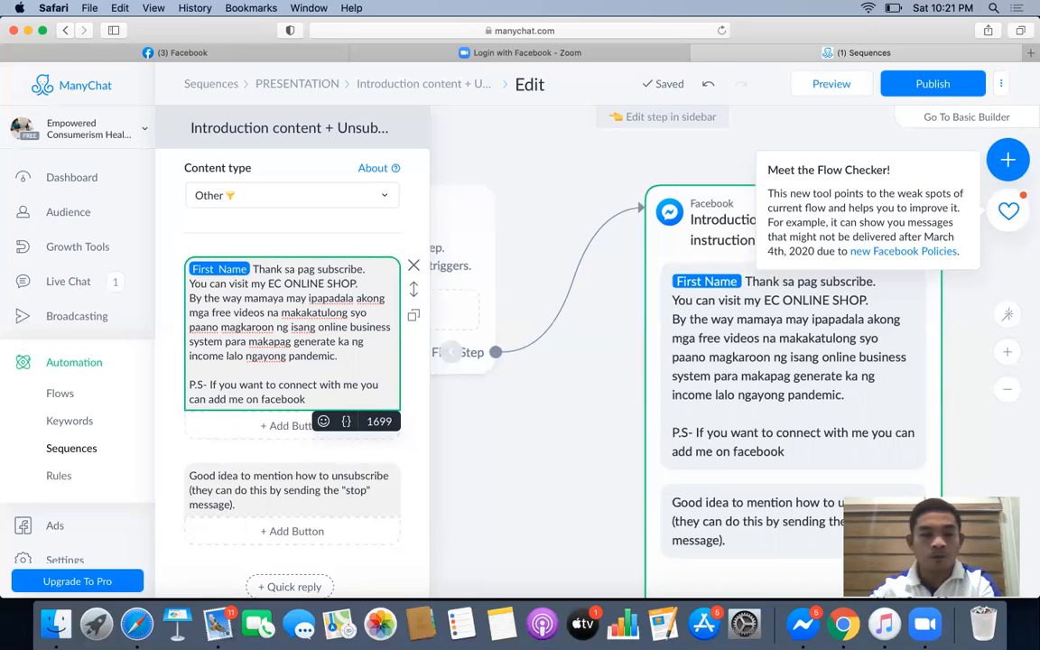
{"action": "type", "text": "acc"}
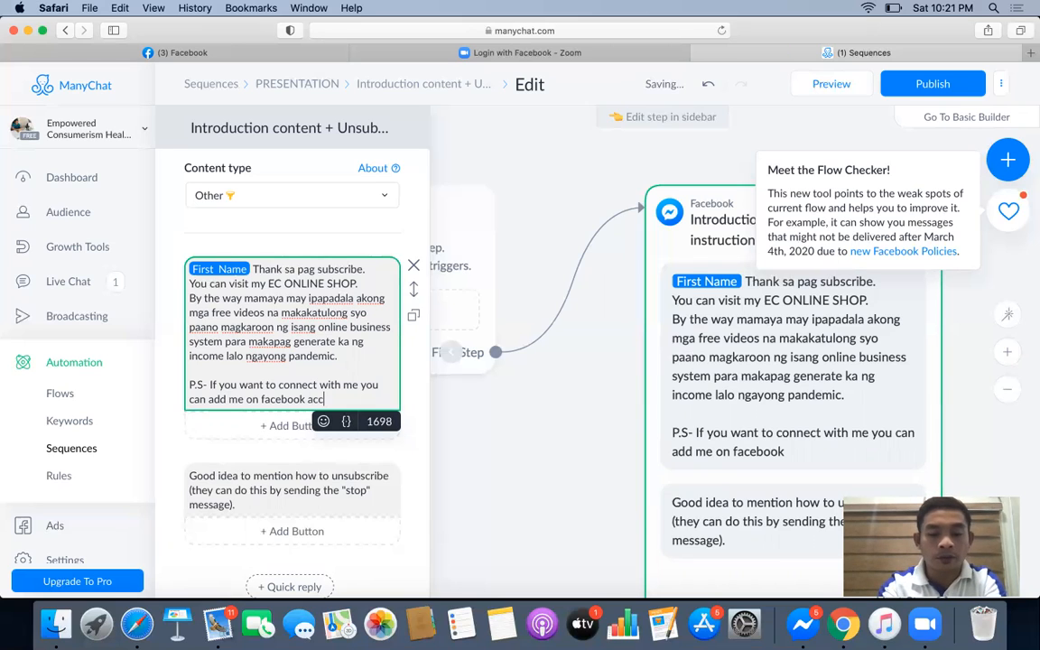
{"action": "type", "text": "ount"}
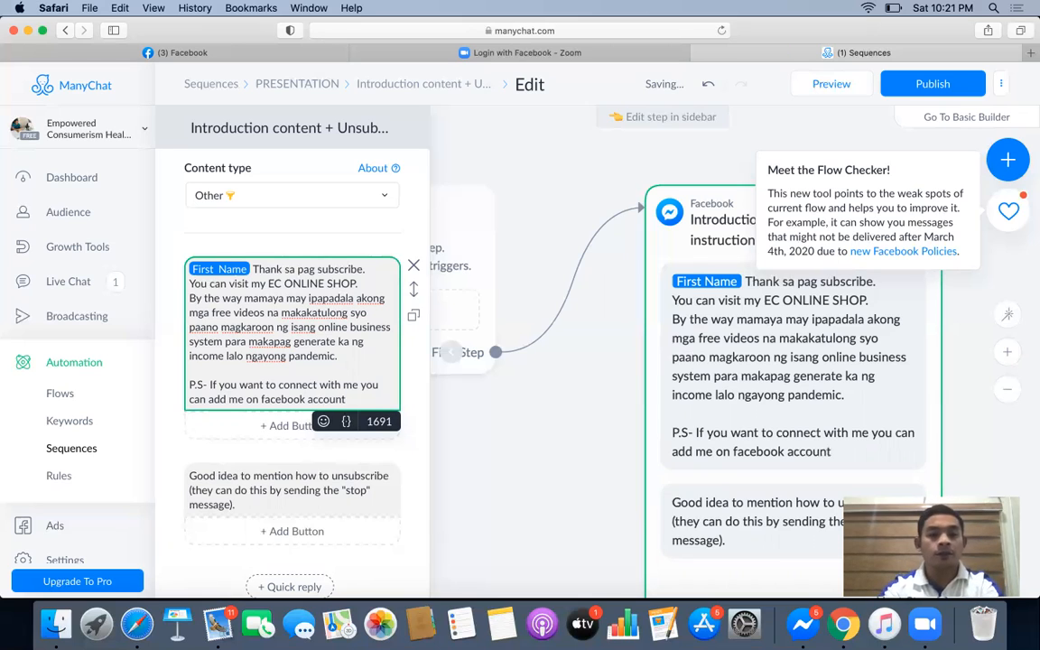
{"action": "type", "text": "."}
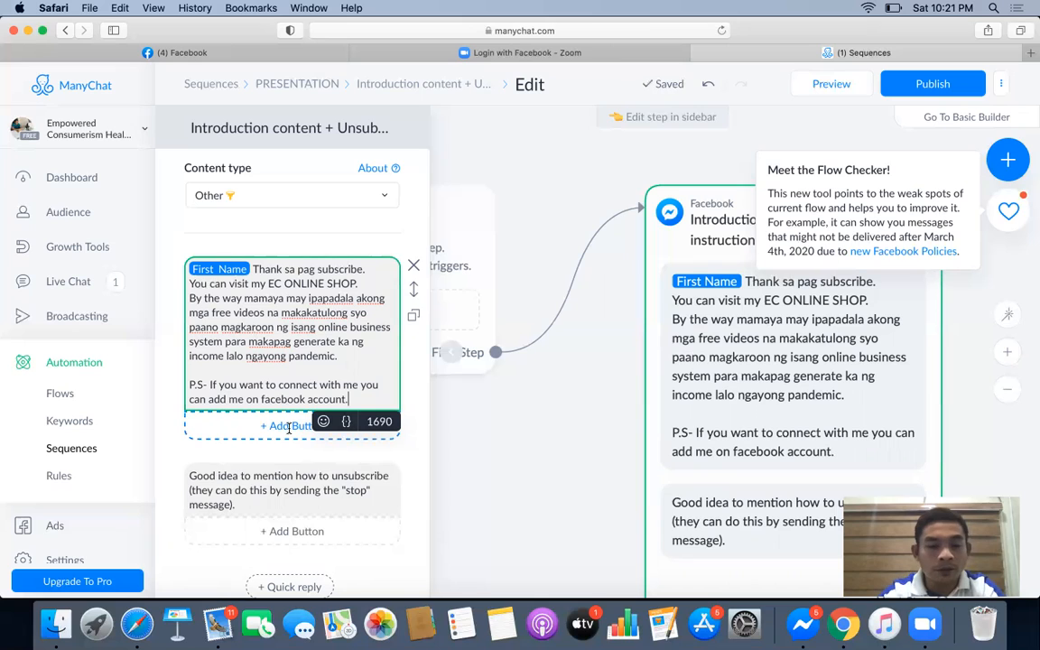
Add an 'ADD ME ON FACEBOOK' button that opens a website
{"action": "left_click", "coordinate": [289, 427]}
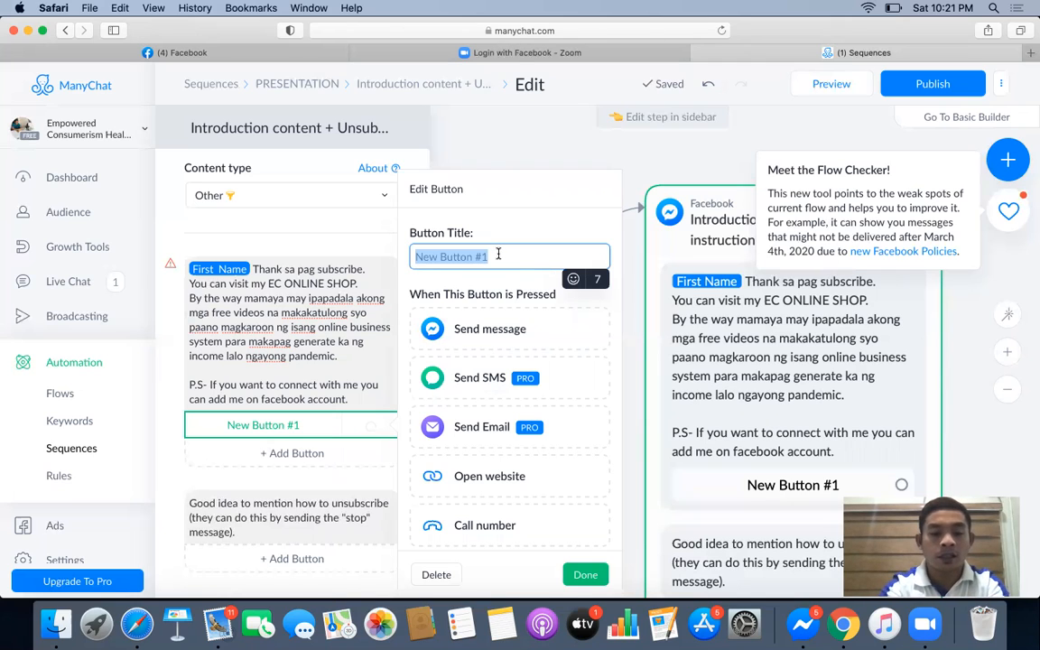
{"action": "type", "text": "ADD"}
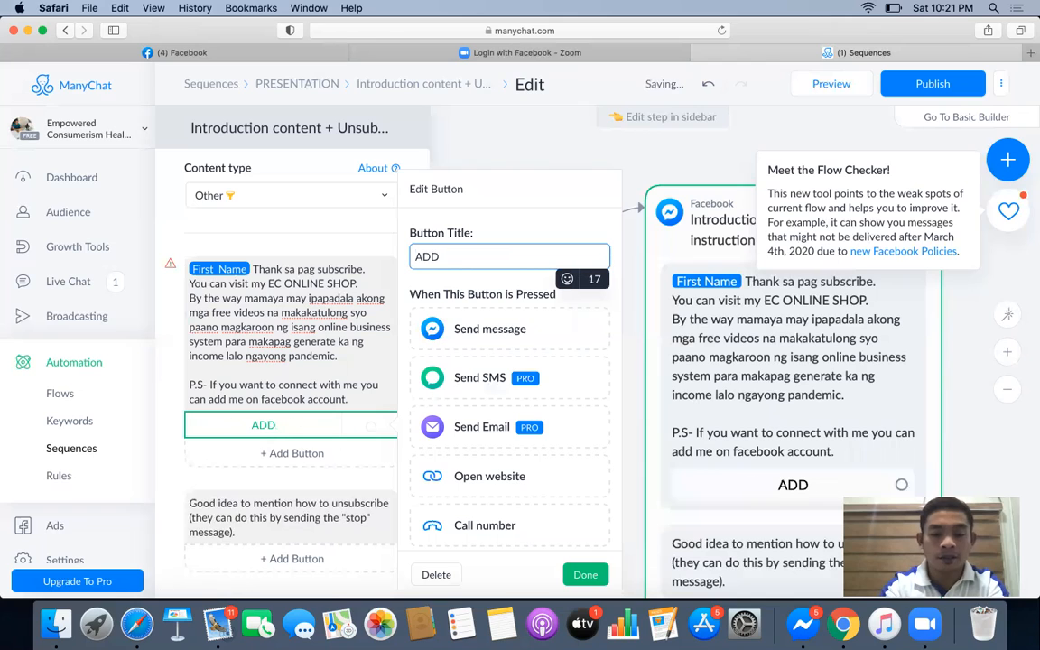
{"action": "type", "text": " ME ON"}
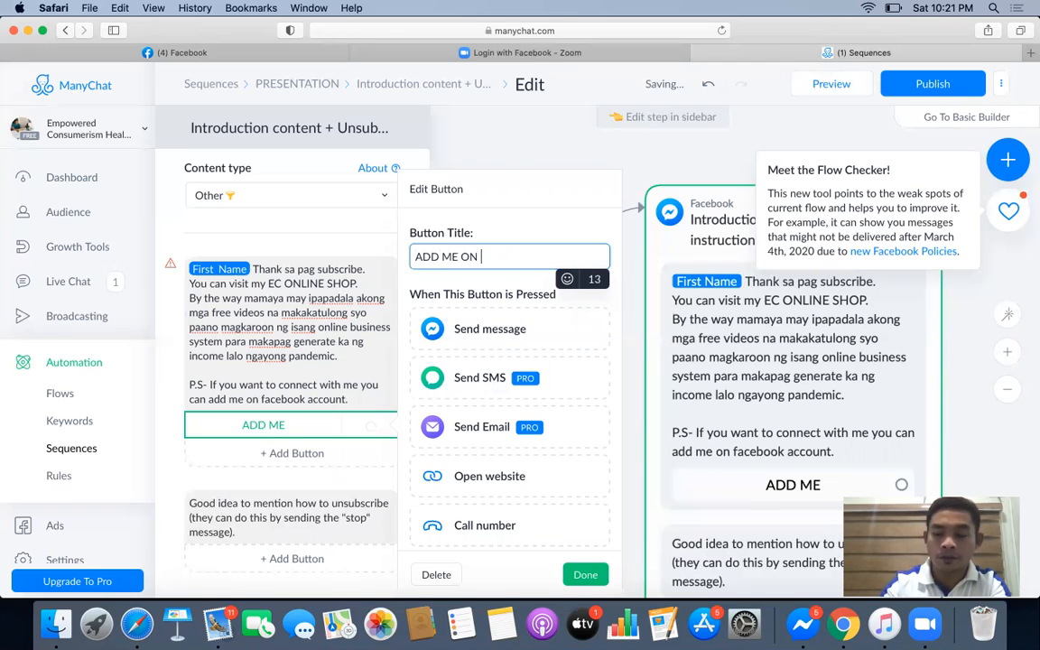
{"action": "type", "text": " FACE"}
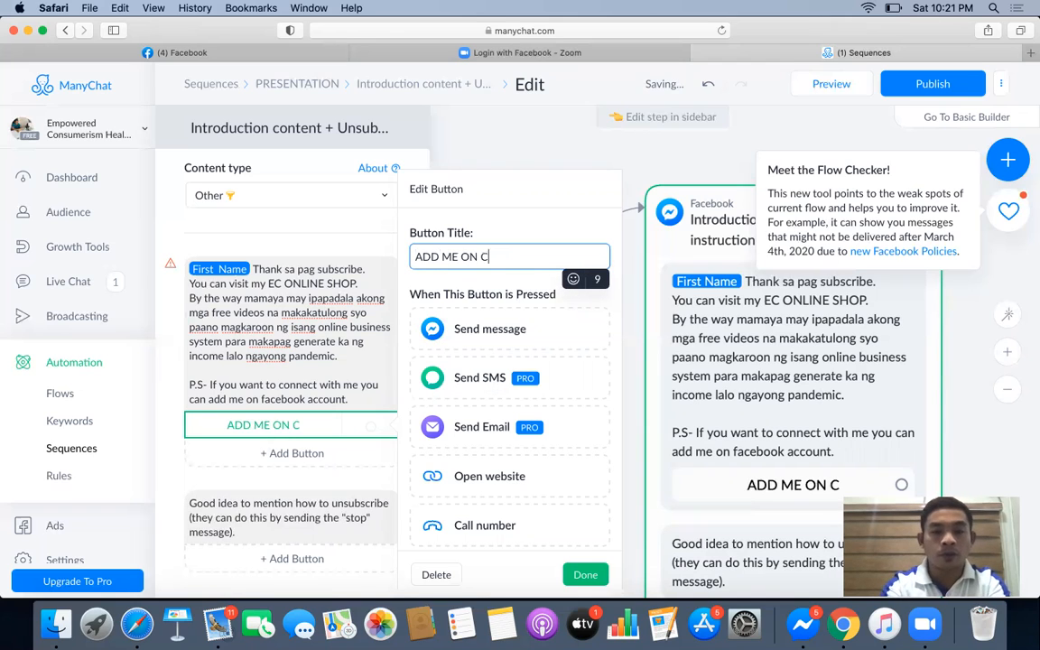
{"action": "type", "text": "BOOK"}
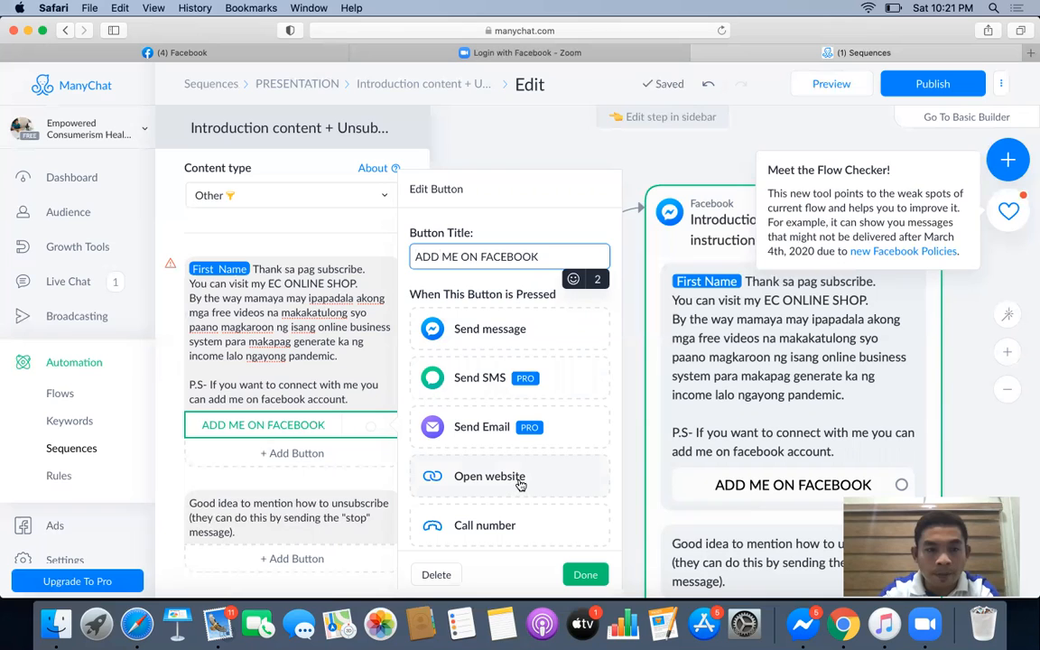
{"action": "left_click", "coordinate": [520, 478]}
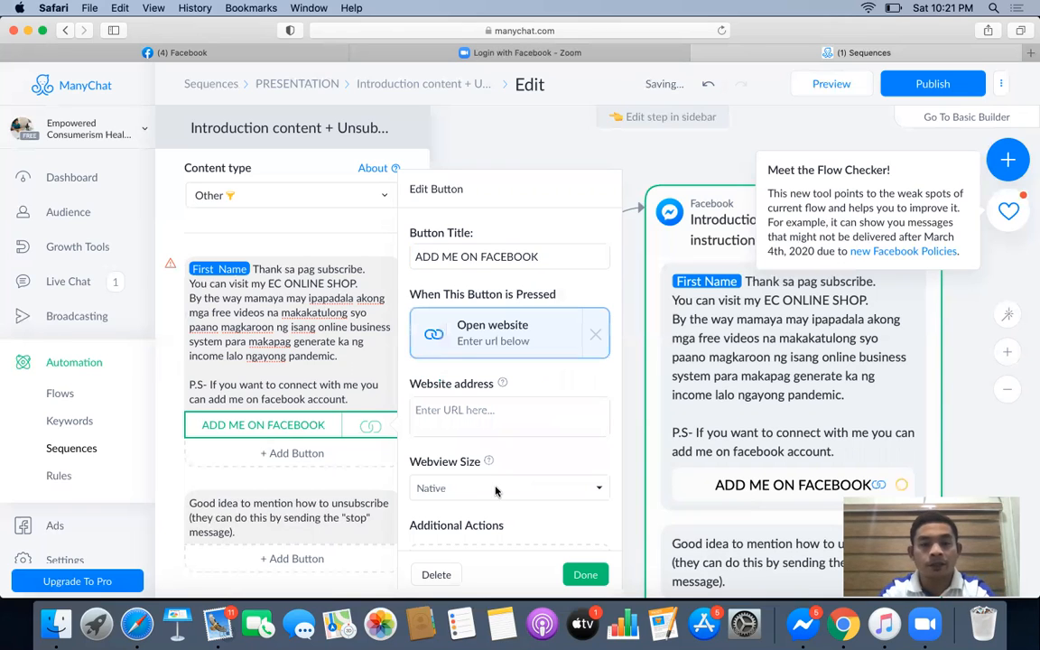
{"action": "left_click", "coordinate": [499, 411]}
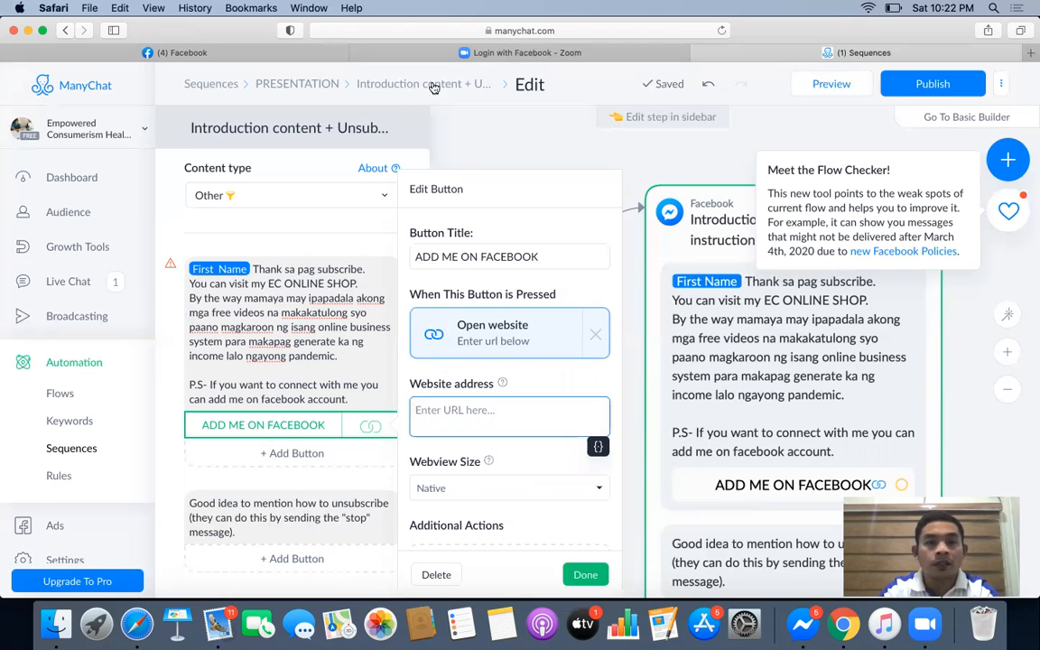
{"action": "left_click", "coordinate": [280, 54]}
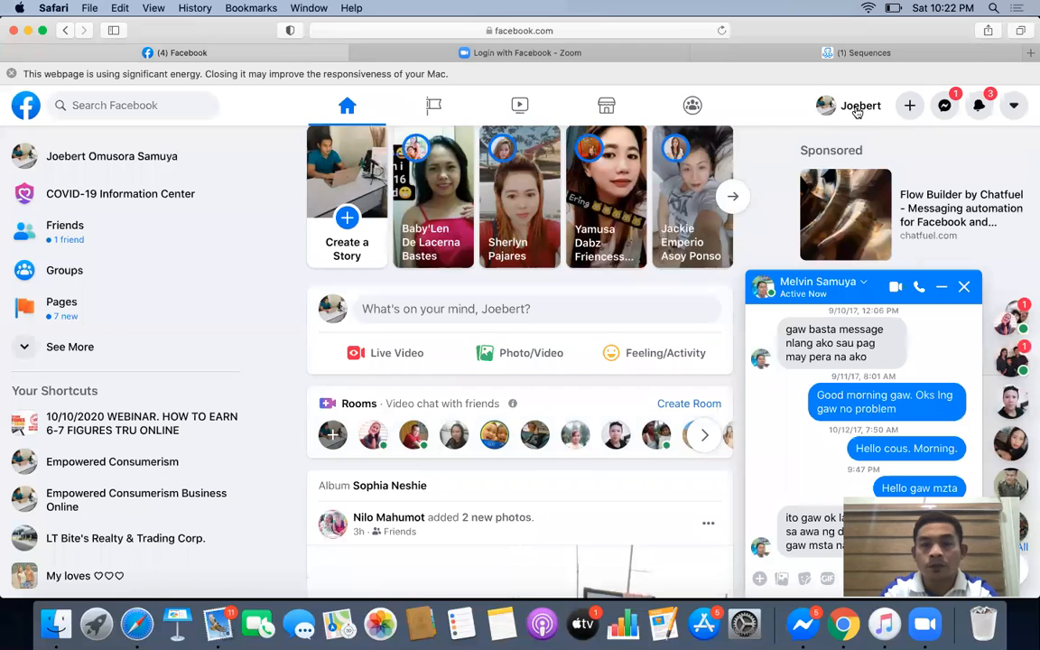
Open your own Facebook profile page in Safari
{"action": "left_click", "coordinate": [858, 106]}
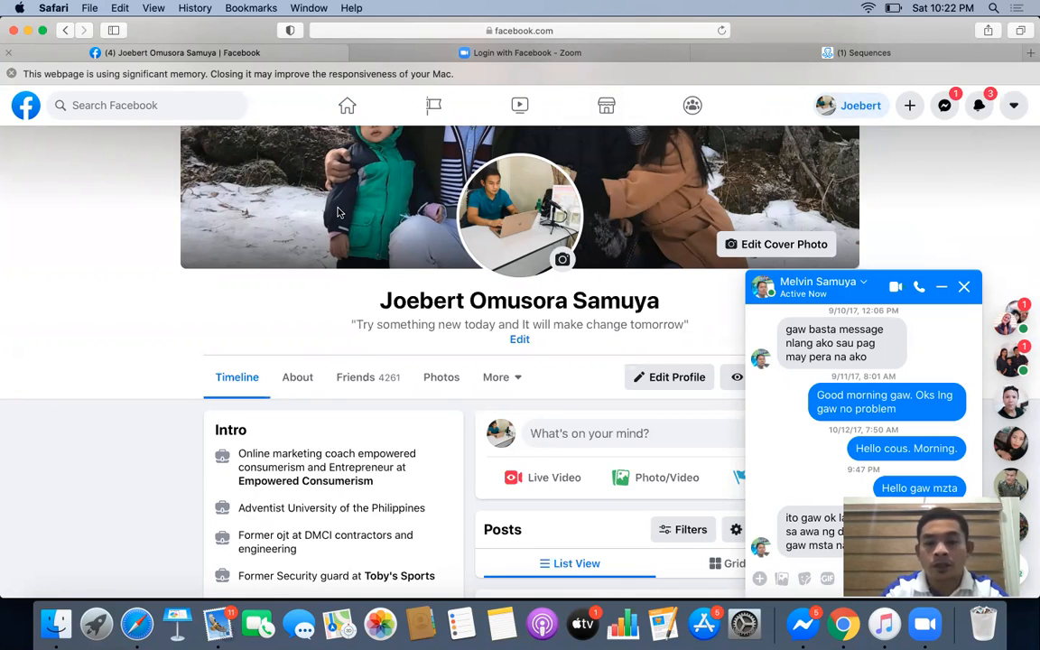
{"action": "left_click", "coordinate": [849, 625]}
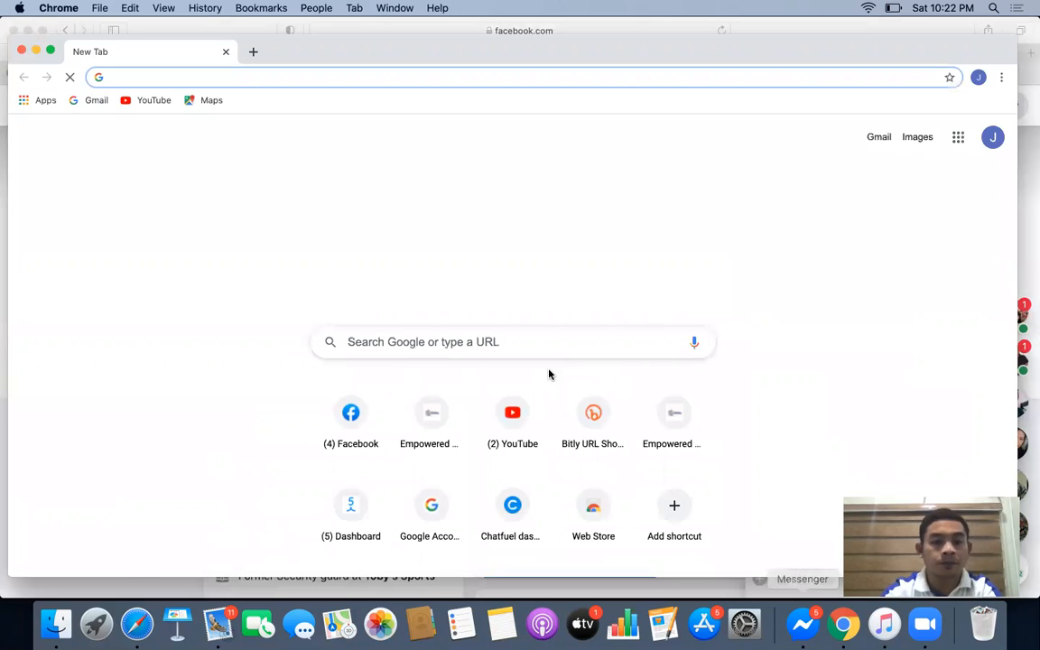
Open your Facebook profile in Chrome and copy its page URL from the address bar
{"action": "left_click", "coordinate": [350, 432]}
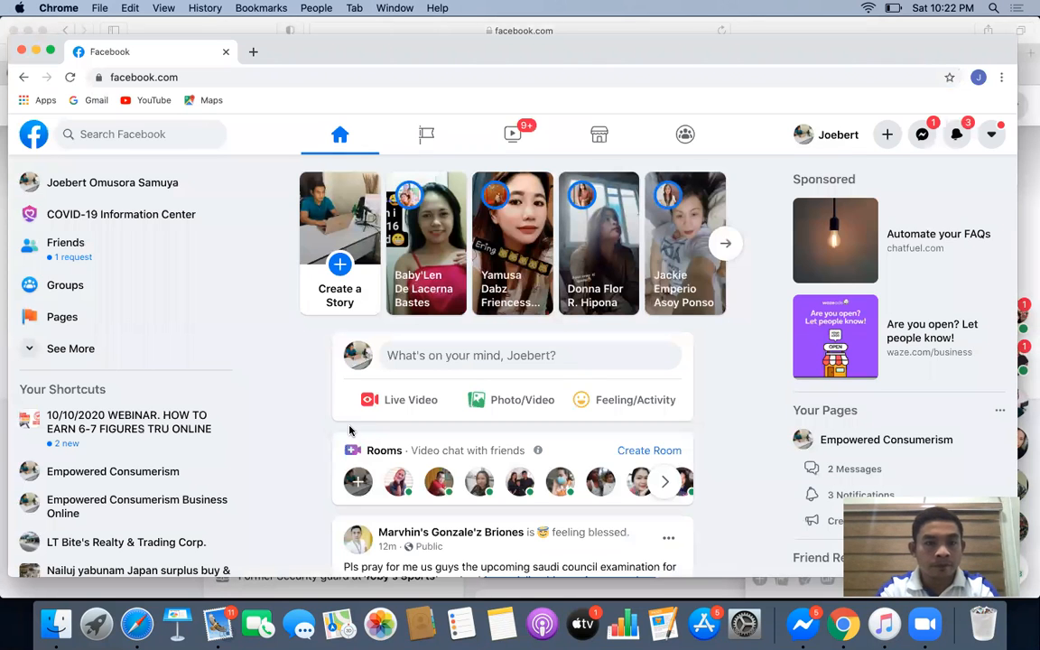
{"action": "left_click", "coordinate": [839, 137]}
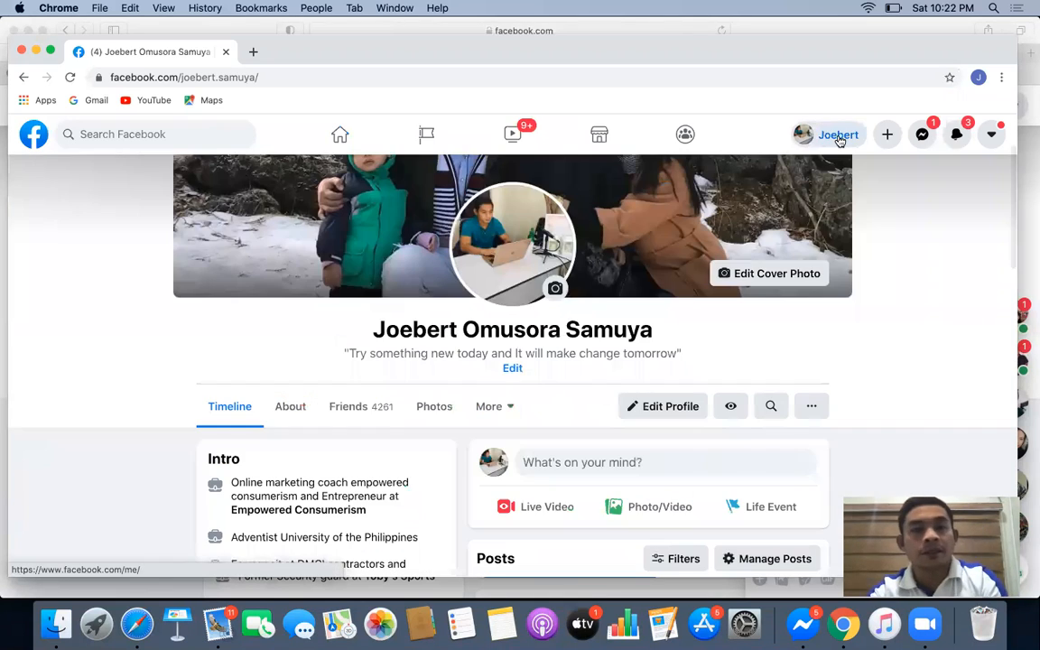
{"action": "left_click", "coordinate": [262, 77]}
{"action": "key", "text": "super+c"}
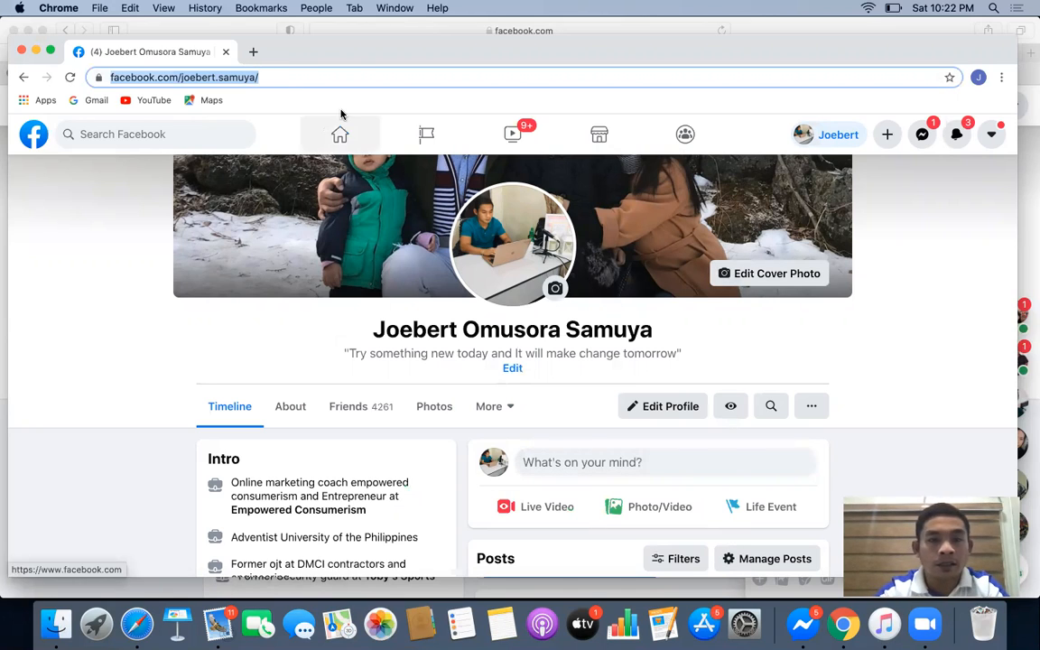
{"action": "left_click", "coordinate": [146, 30]}
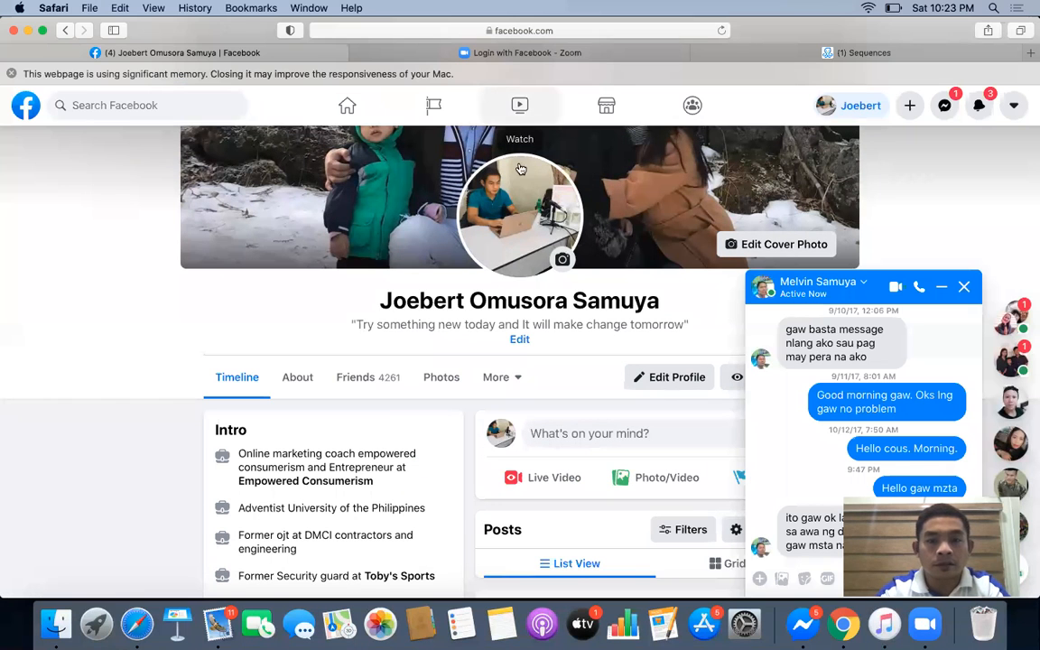
Paste the copied Facebook profile URL as the ADD ME ON FACEBOOK button's website link
{"action": "left_click", "coordinate": [897, 58]}
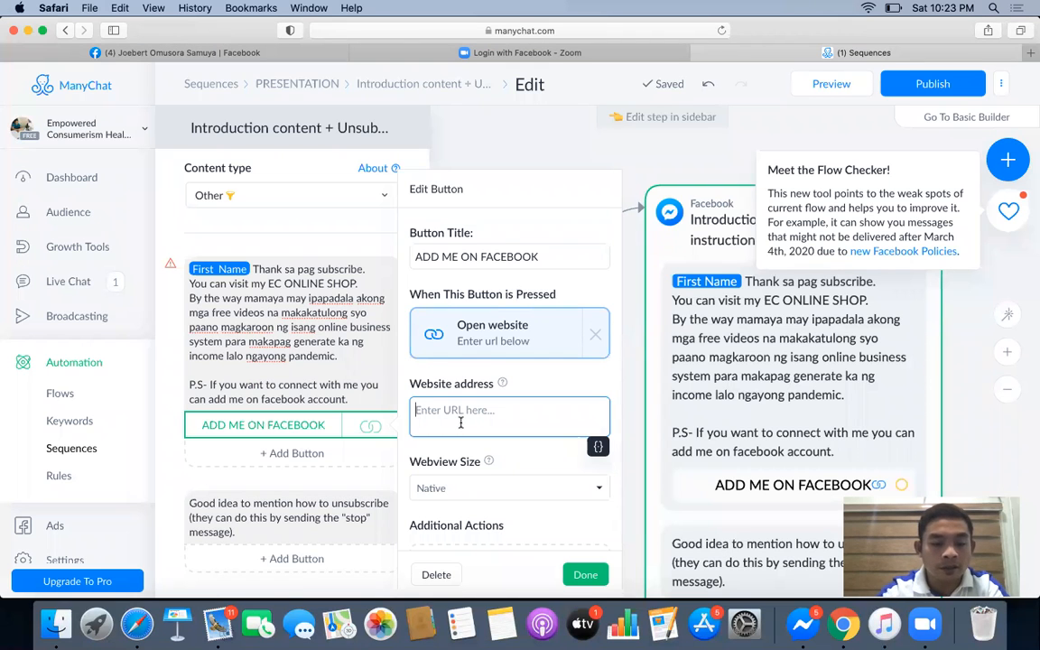
{"action": "key", "text": "super+v"}
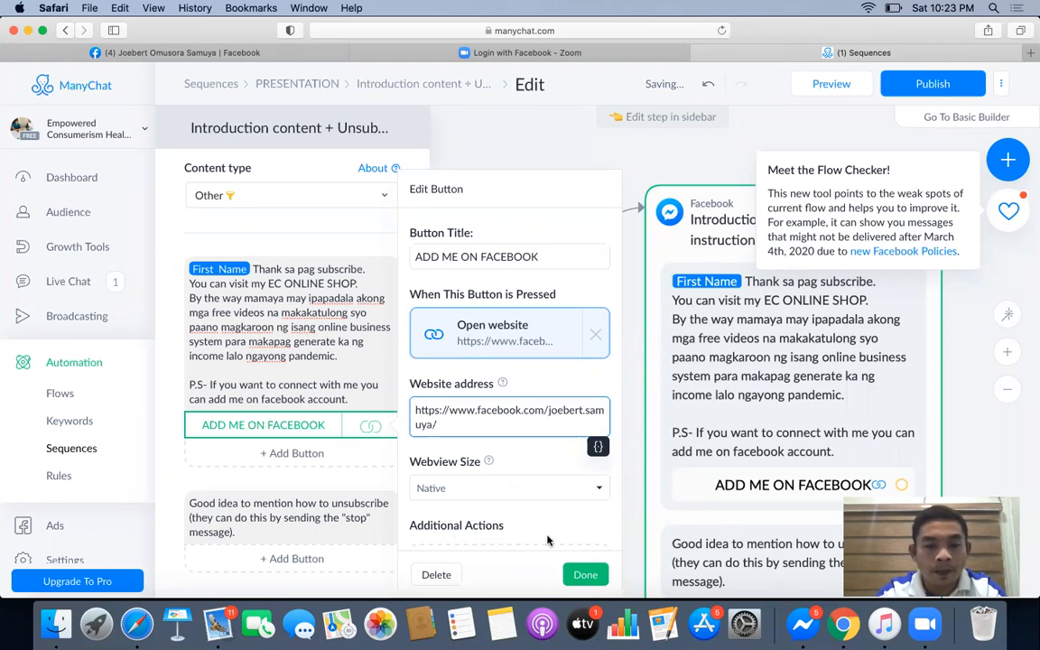
{"action": "left_click", "coordinate": [586, 576]}
{"action": "left_click", "coordinate": [271, 425]}
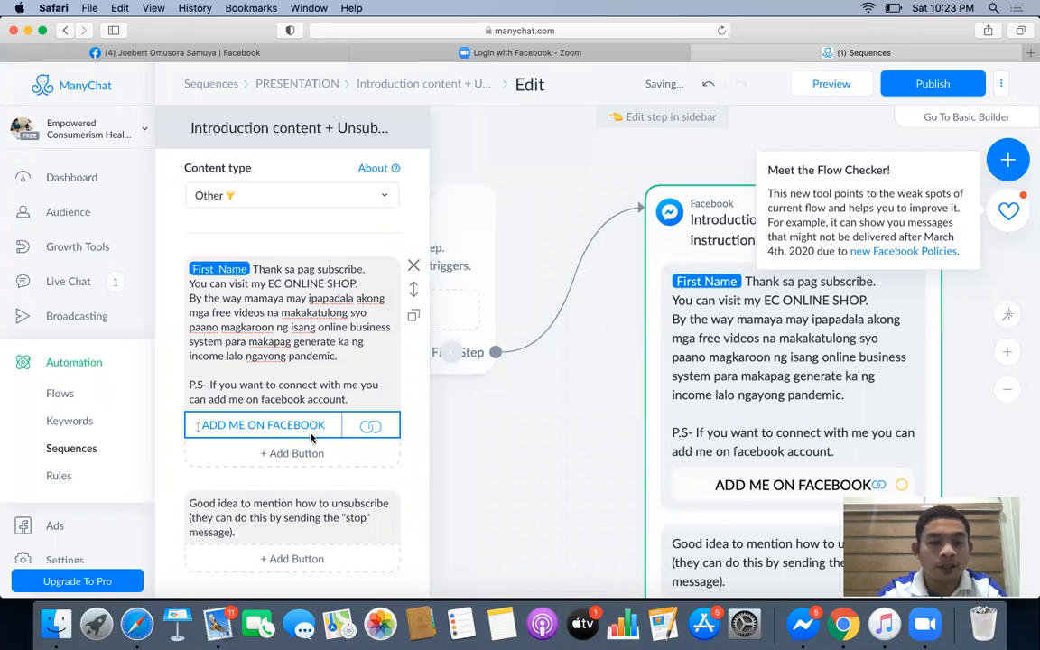
{"action": "left_click", "coordinate": [395, 439]}
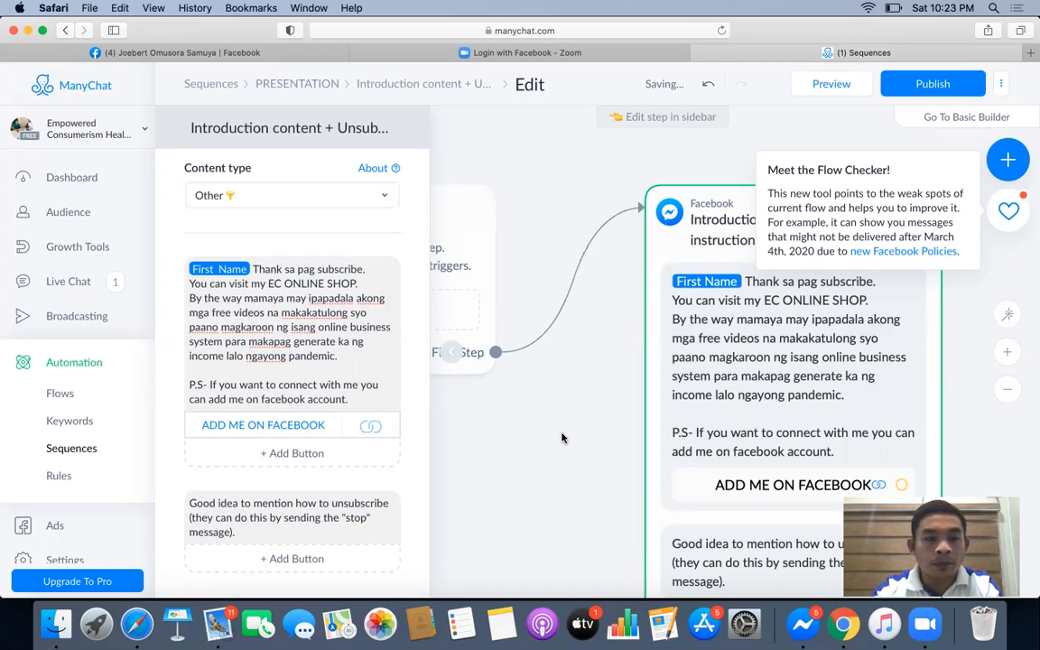
Publish the Introduction content flow and dismiss the 'request timed out' notice
{"action": "left_click", "coordinate": [897, 87]}
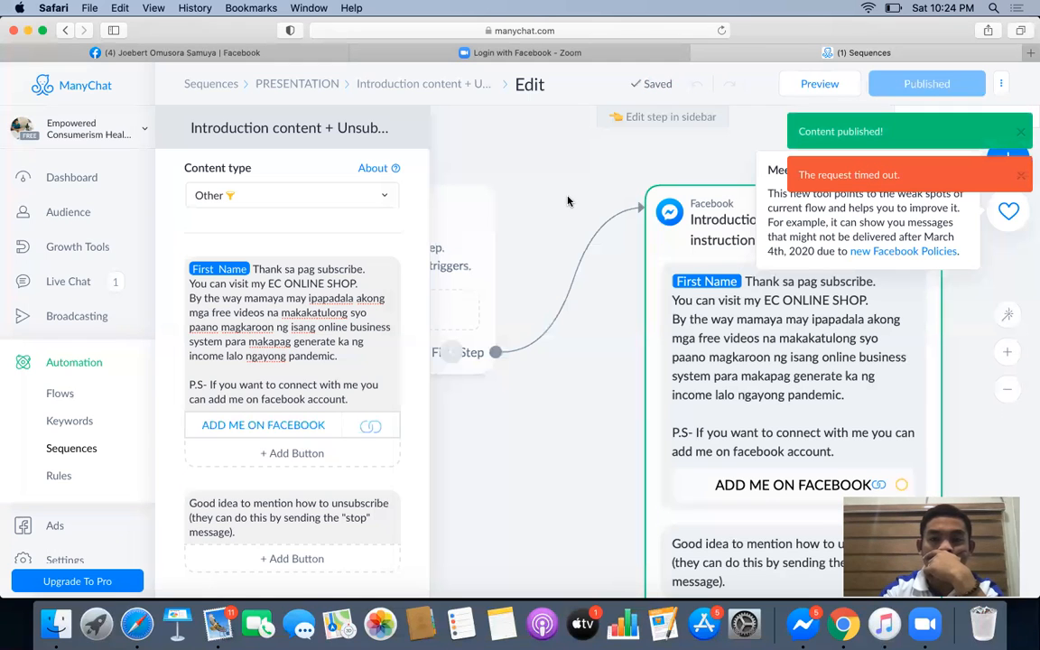
{"action": "left_click", "coordinate": [1021, 177]}
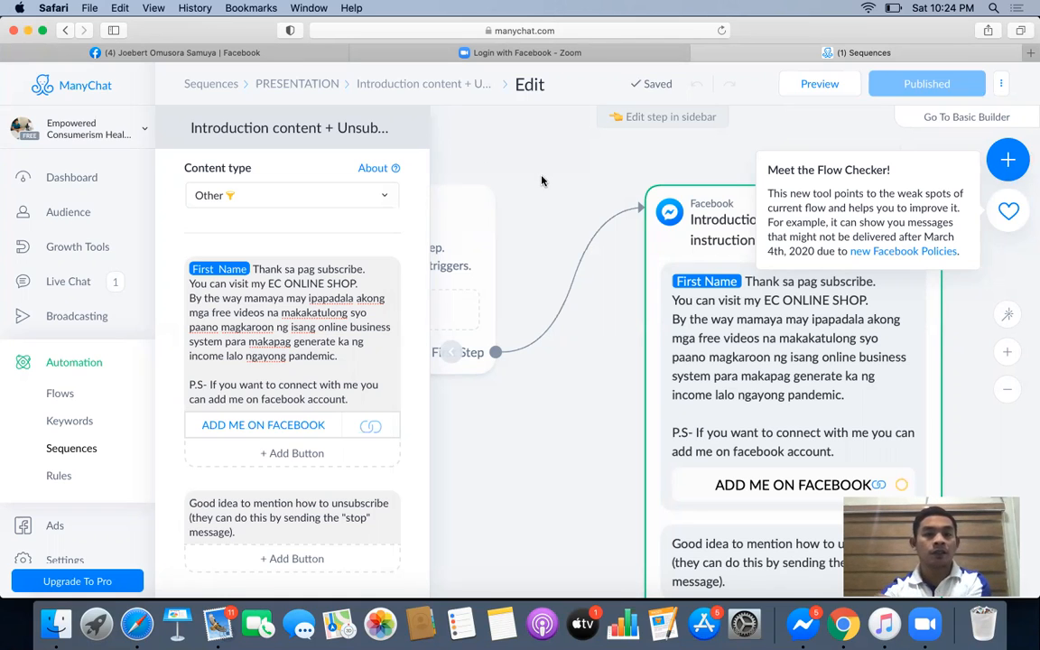
Retitle the flow WELCOME and show the introduction message's delivery statistics
{"action": "left_click", "coordinate": [442, 86]}
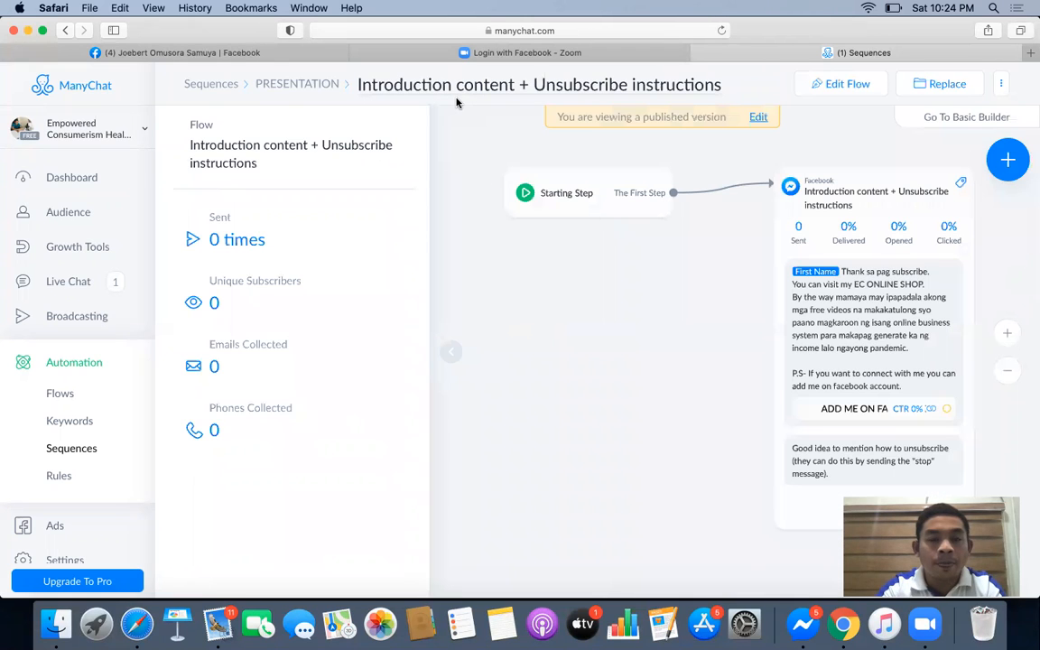
{"action": "left_click", "coordinate": [469, 89]}
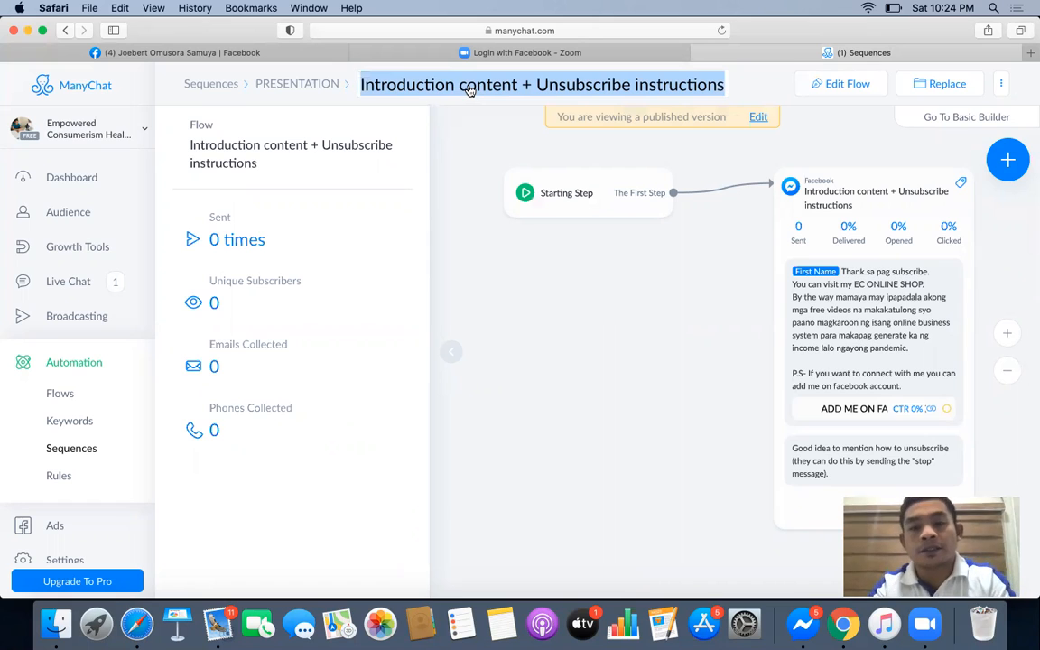
{"action": "type", "text": "W"}
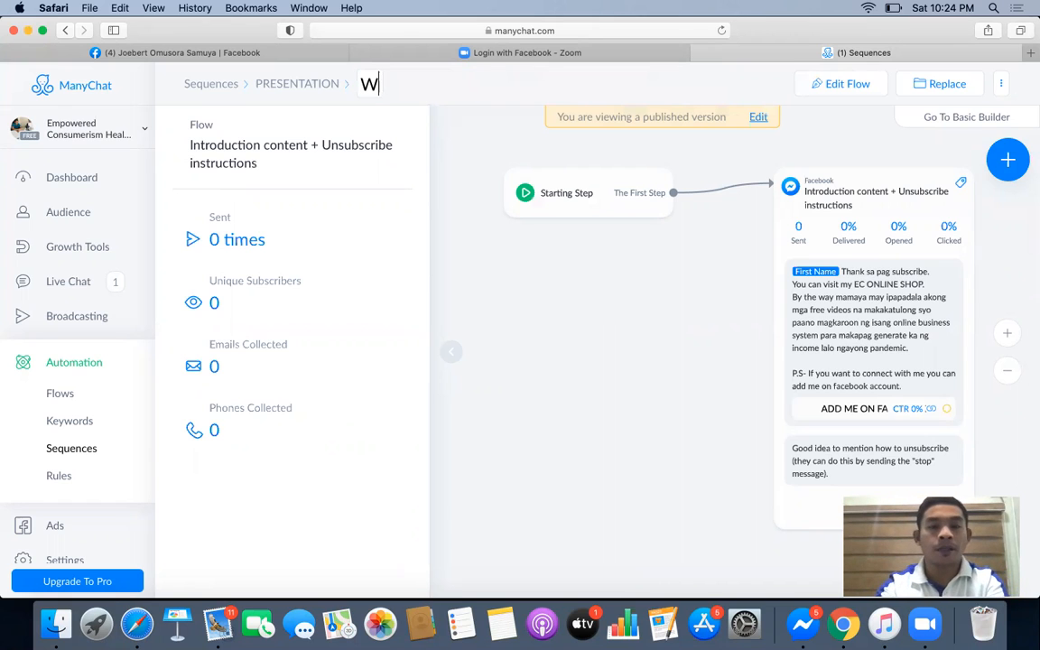
{"action": "type", "text": "EMCONE"}
{"action": "key", "text": "BackSpace"}
{"action": "key", "text": "BackSpace"}
{"action": "key", "text": "BackSpace"}
{"action": "key", "text": "BackSpace"}
{"action": "key", "text": "BackSpace"}
{"action": "type", "text": "LCOMN"}
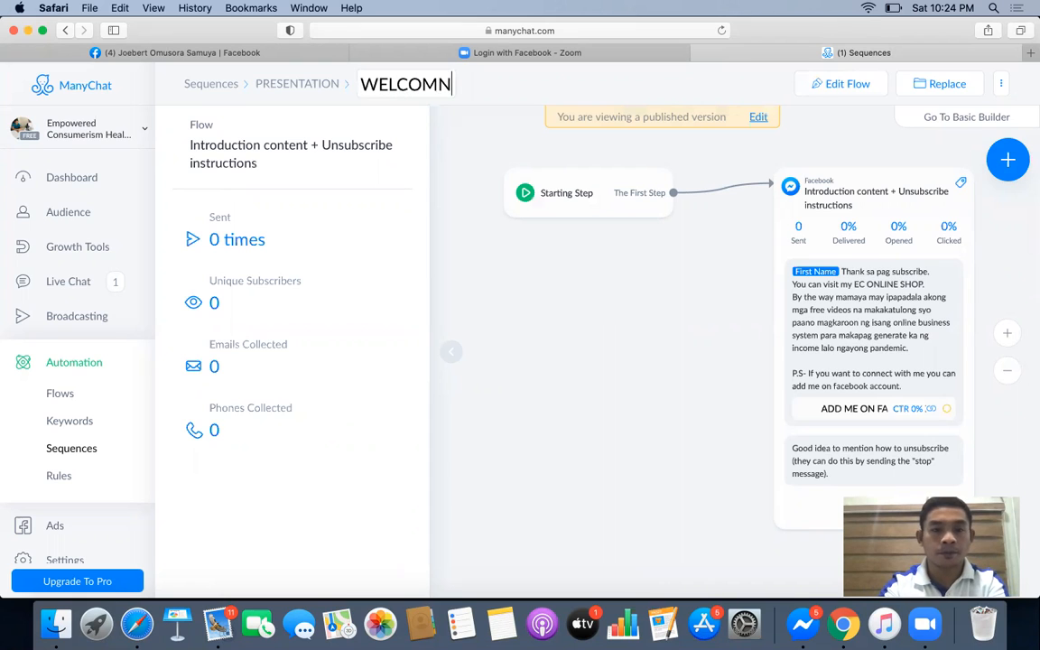
{"action": "key", "text": "BackSpace"}
{"action": "type", "text": "E"}
{"action": "key", "text": "Return"}
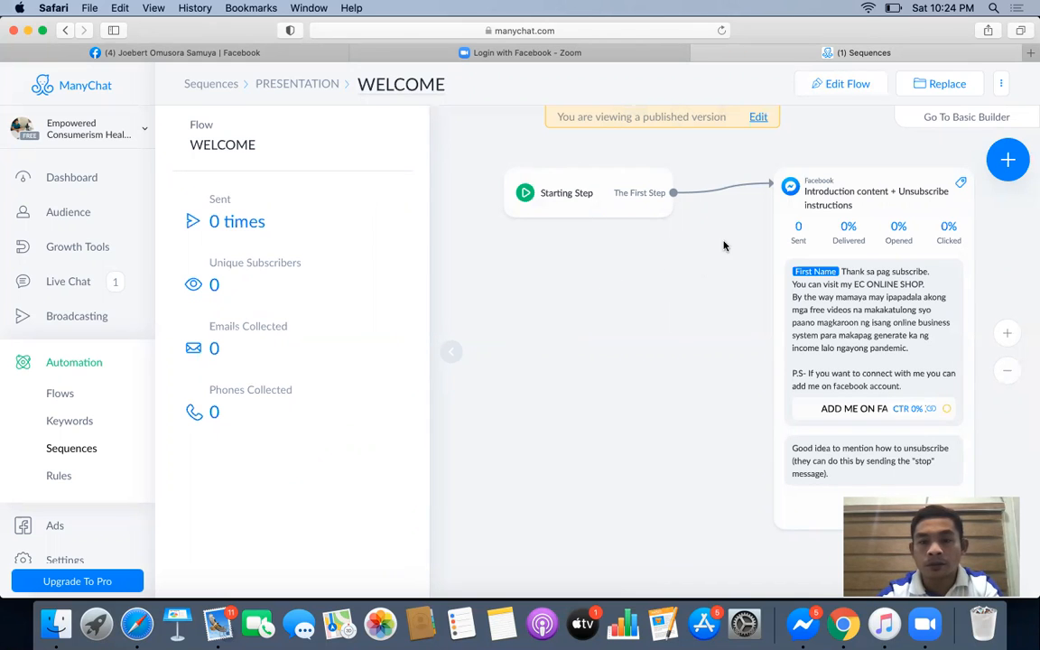
{"action": "left_click", "coordinate": [872, 325]}
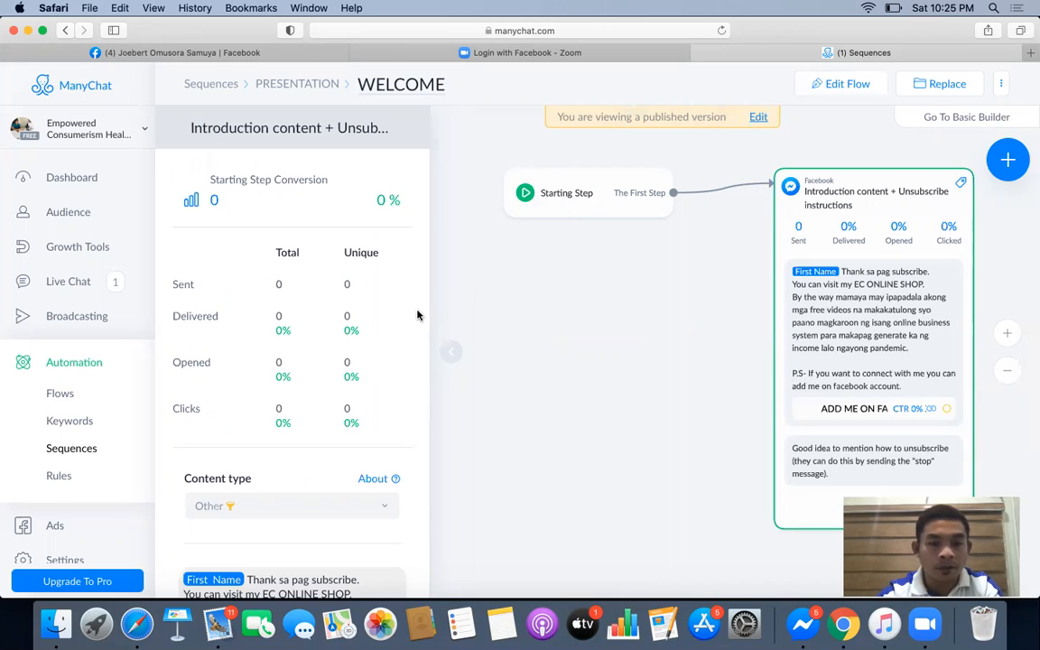
Make the flow start with an Actions step that subscribes people to the PRESENTATION sequence
{"action": "left_click", "coordinate": [758, 119]}
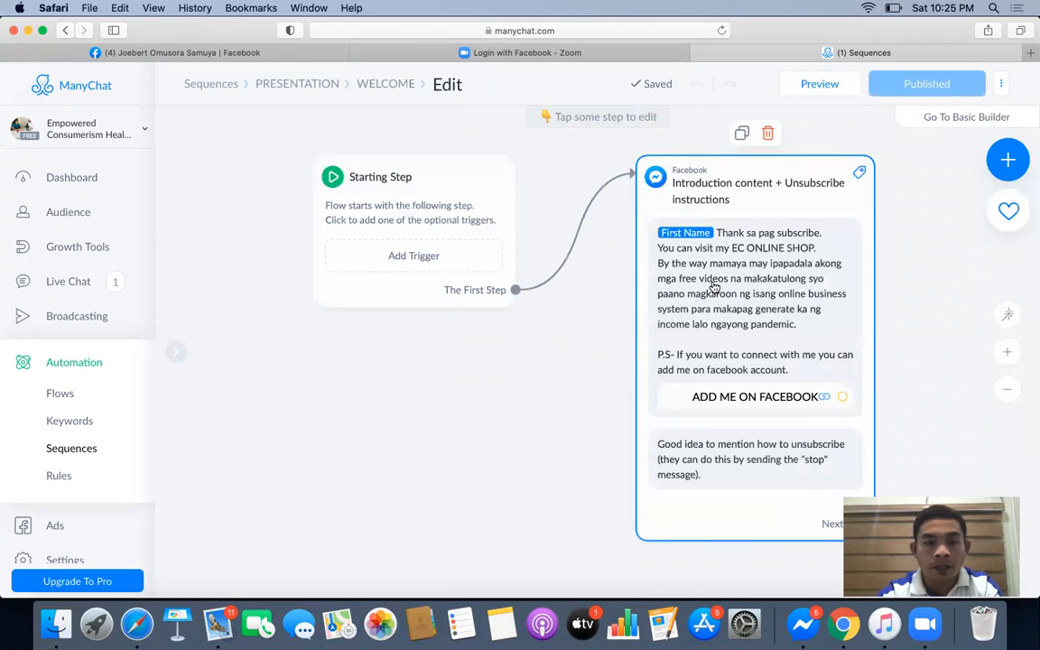
{"action": "left_click", "coordinate": [714, 285]}
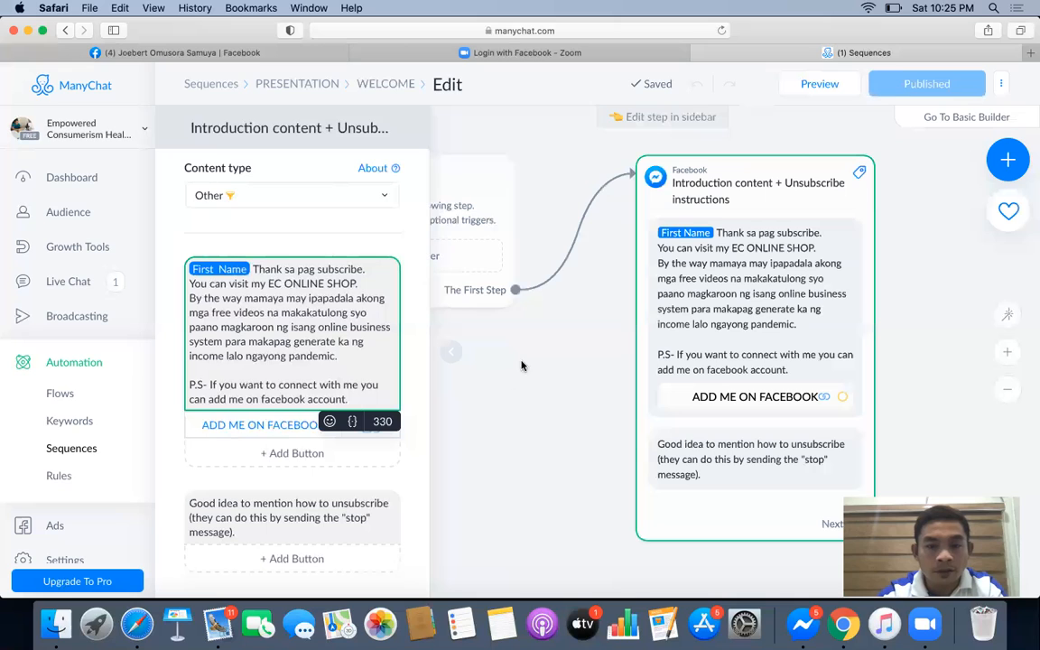
{"action": "left_click", "coordinate": [515, 292]}
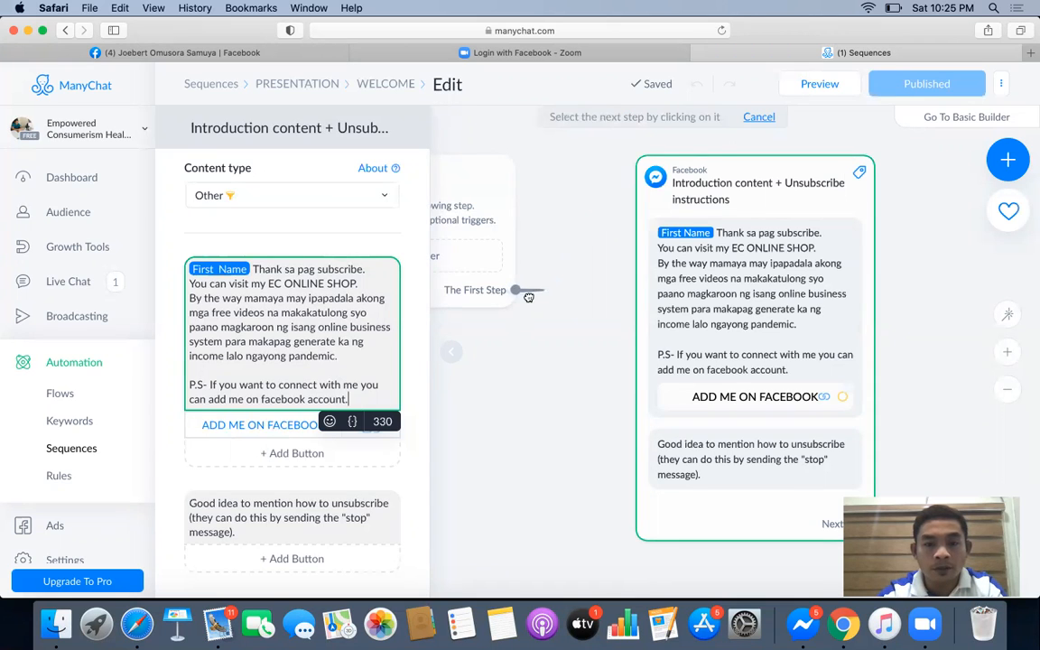
{"action": "left_click", "coordinate": [573, 222]}
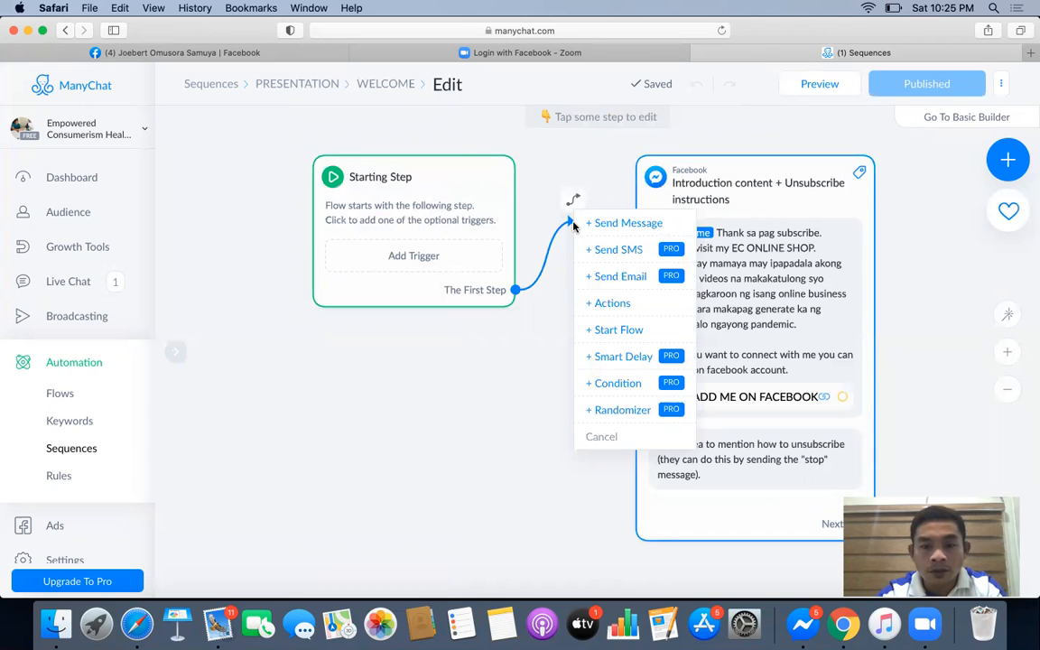
{"action": "left_click", "coordinate": [617, 305]}
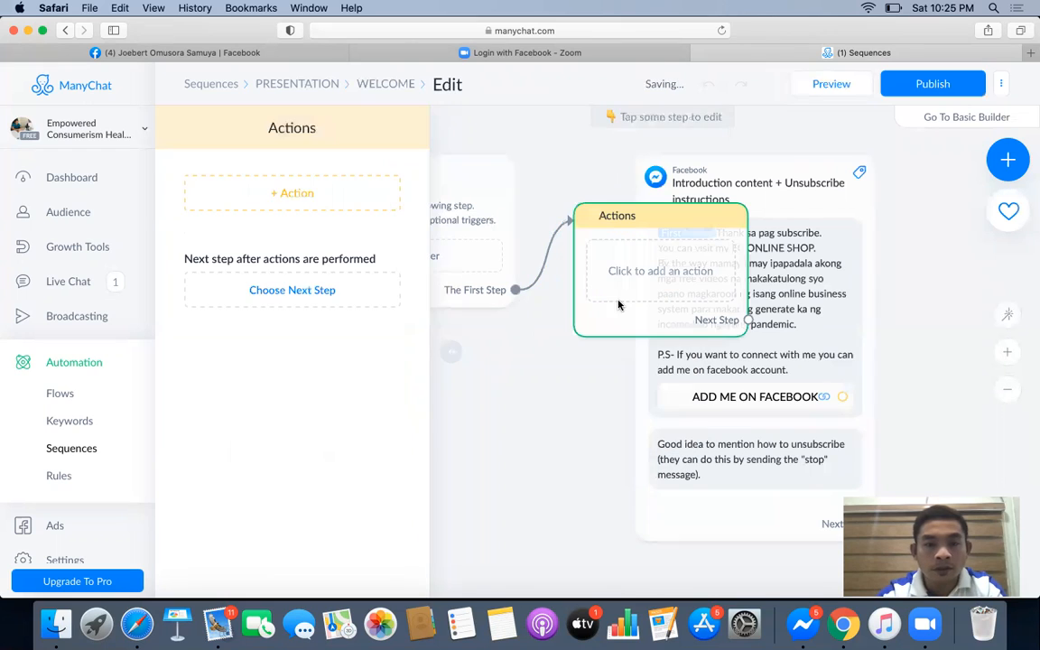
{"action": "left_click", "coordinate": [287, 193]}
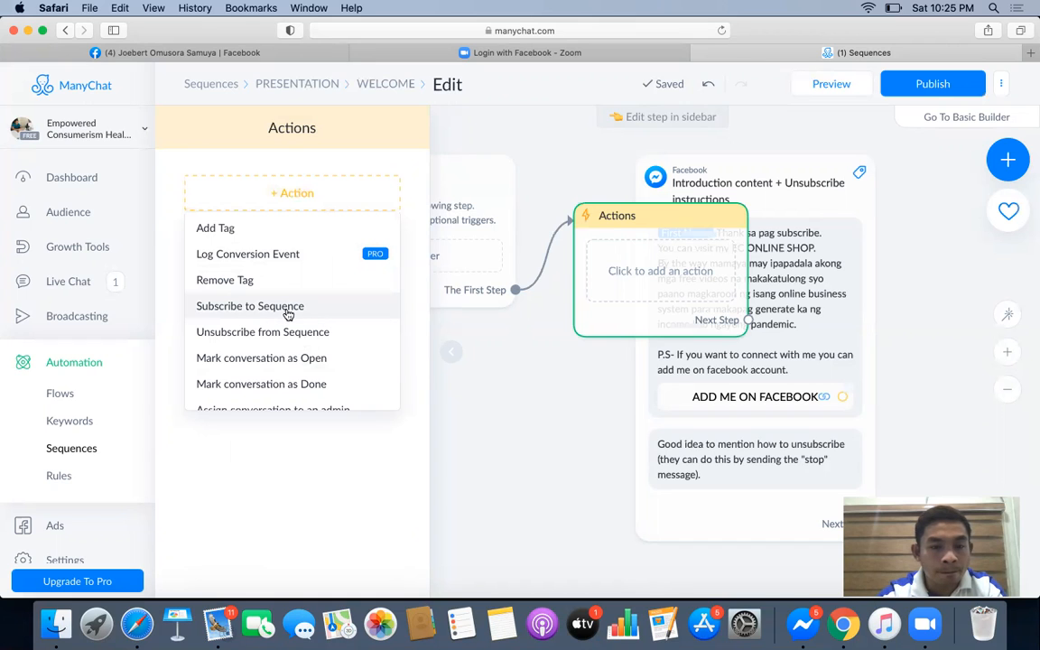
{"action": "left_click", "coordinate": [289, 307]}
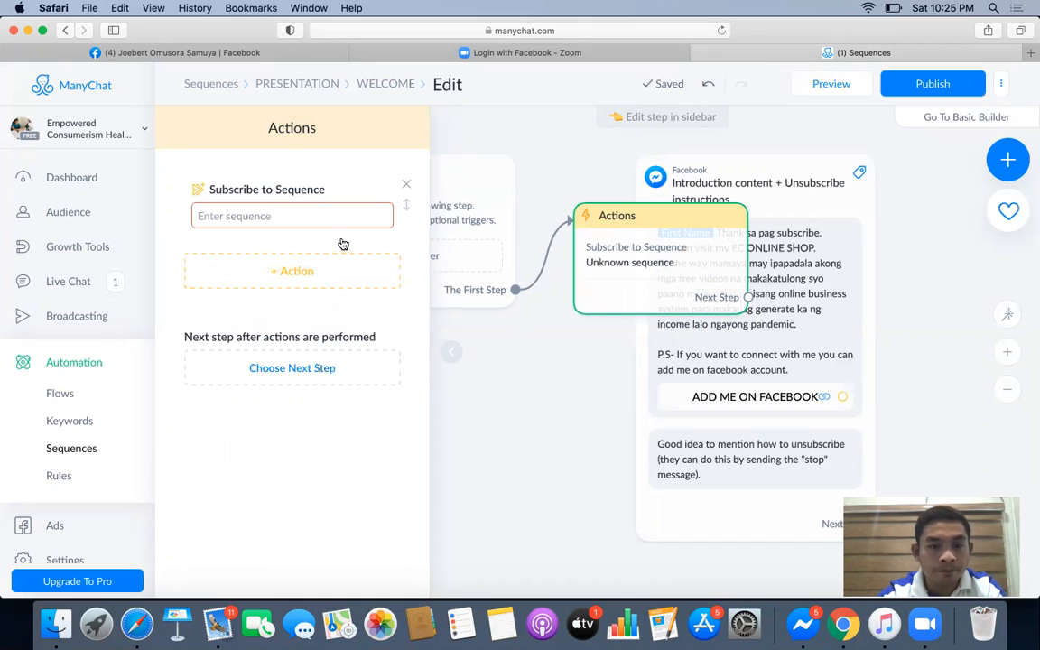
{"action": "left_click", "coordinate": [308, 215]}
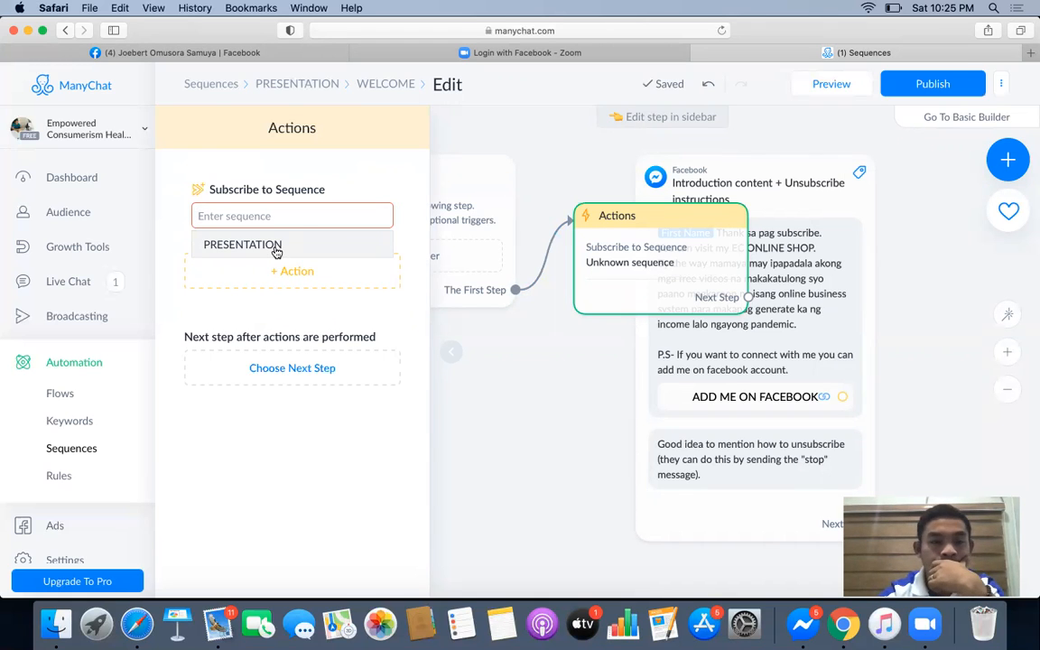
{"action": "left_click", "coordinate": [277, 247]}
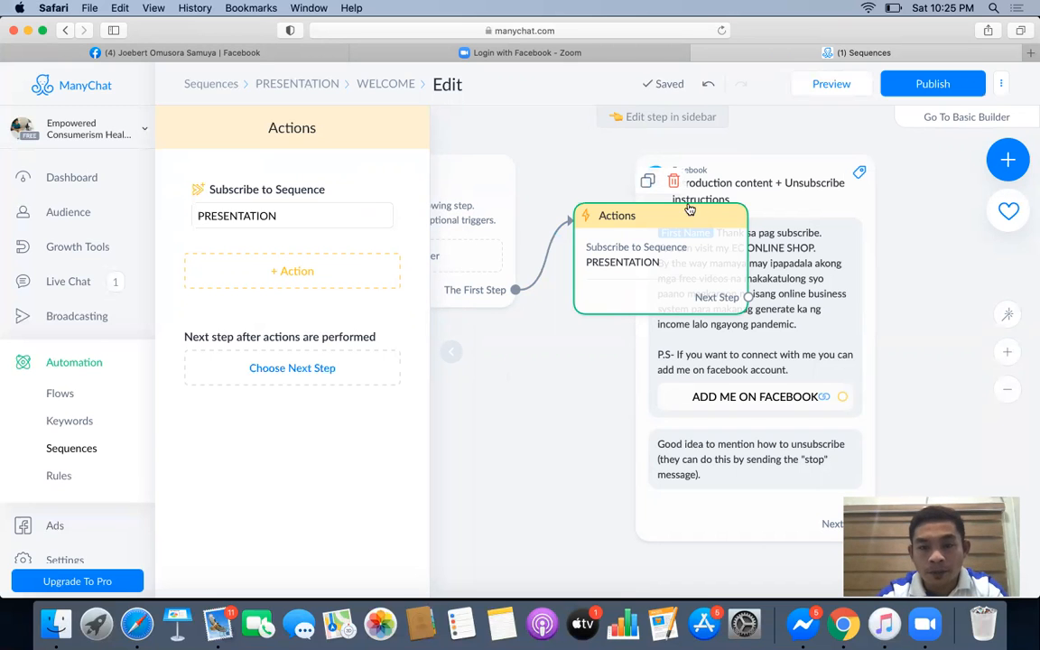
Connect the Actions step's next step to the introduction message and publish the flow
{"action": "left_click_drag", "start_coordinate": [678, 214], "coordinate": [556, 384]}
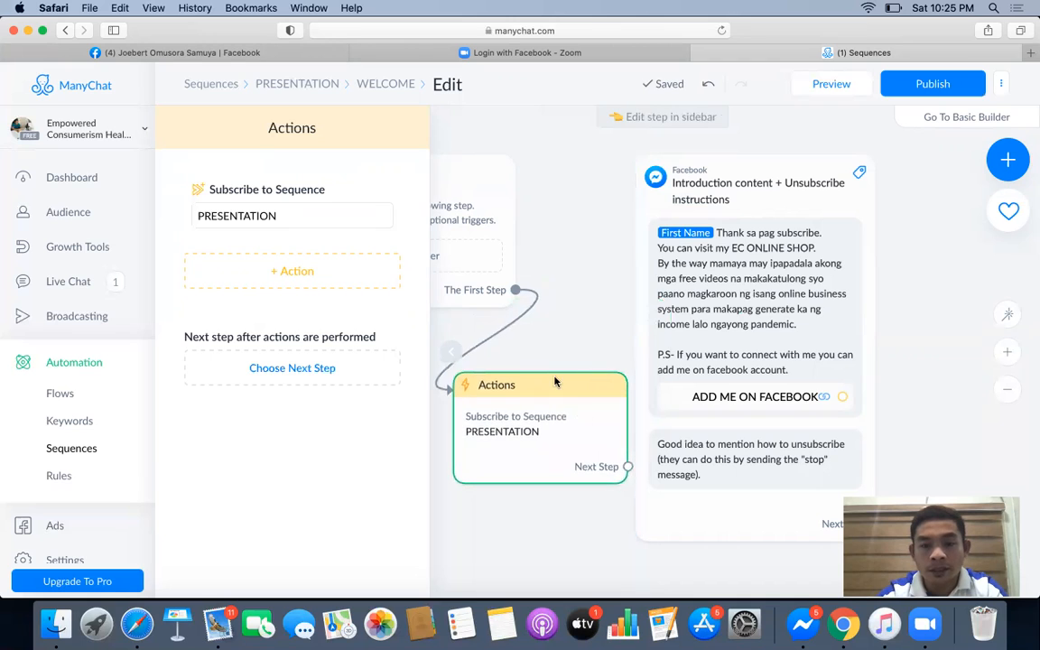
{"action": "left_click", "coordinate": [626, 465]}
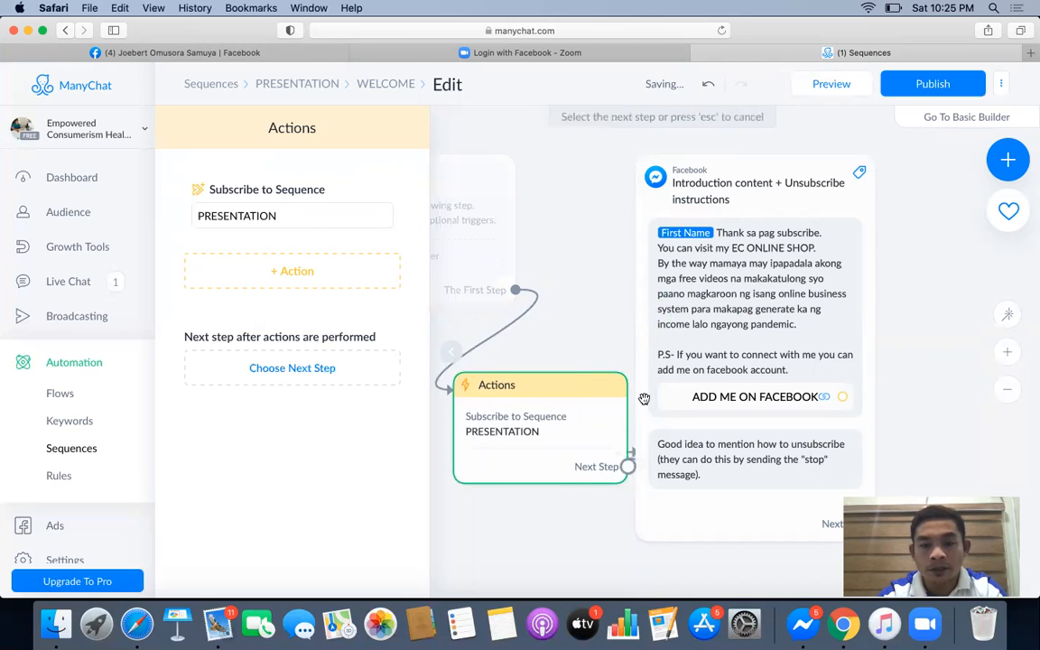
{"action": "left_click", "coordinate": [647, 204]}
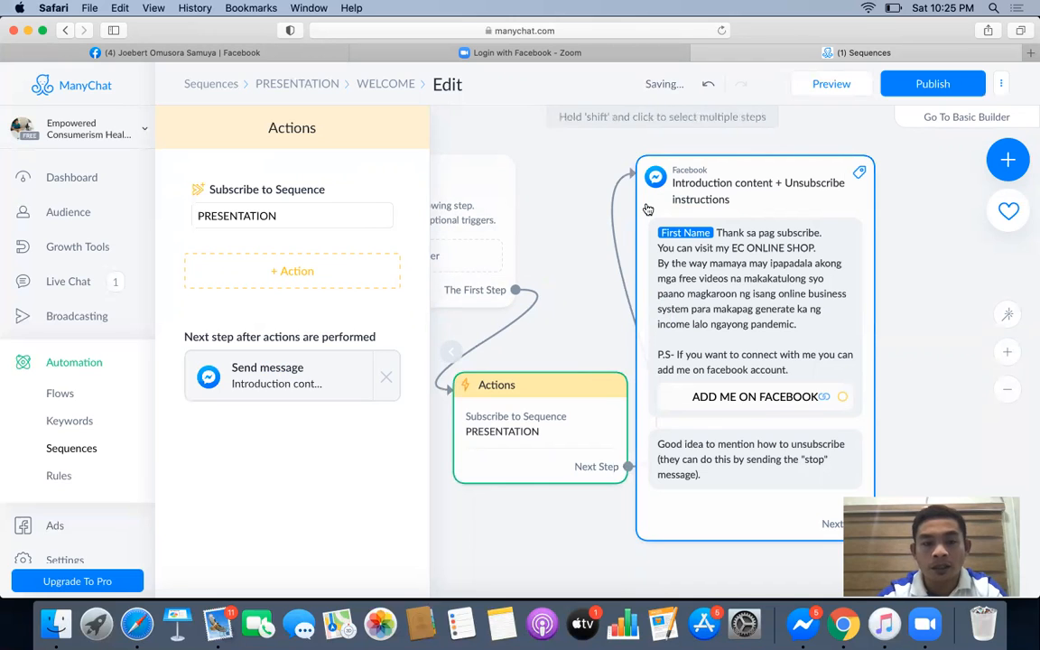
{"action": "left_click", "coordinate": [905, 91]}
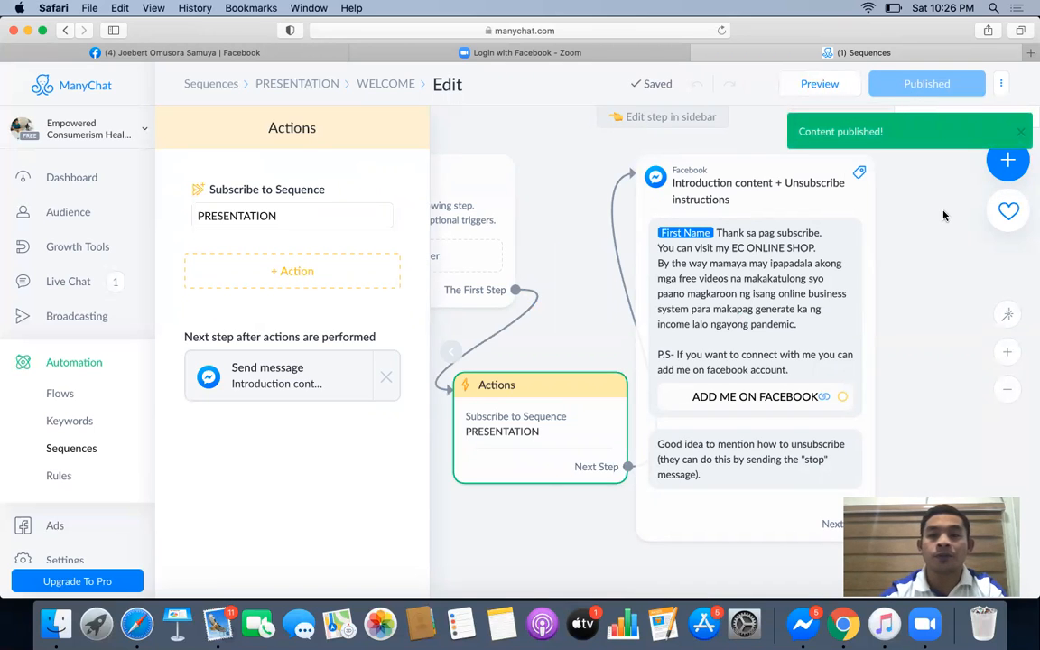
Return to the PRESENTATION sequence overview and switch the WELCOME message to active
{"action": "left_click", "coordinate": [1022, 134]}
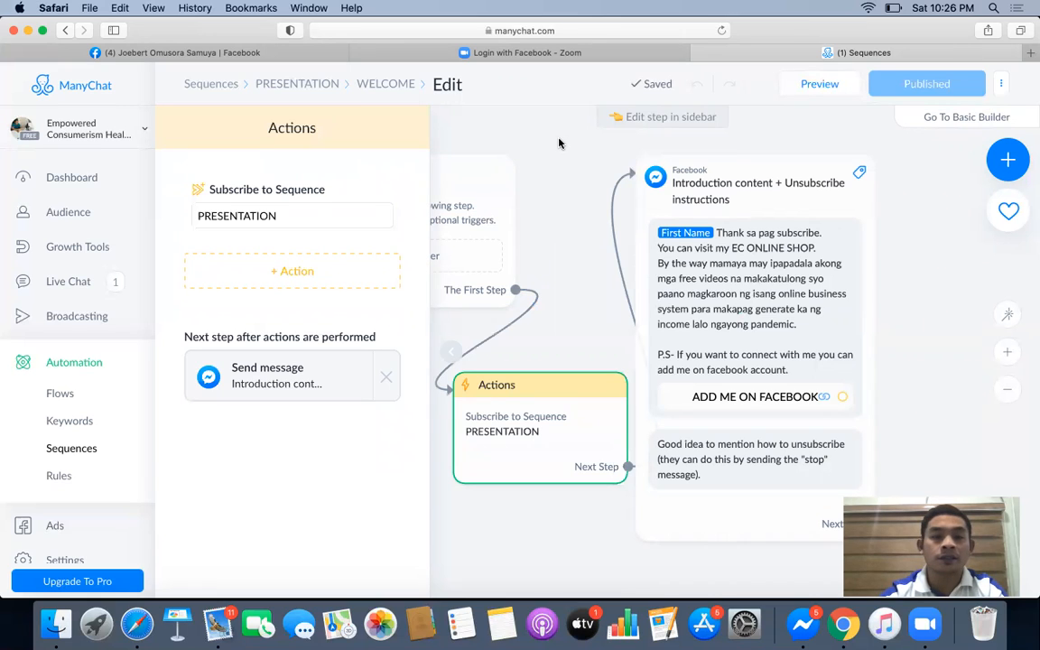
{"action": "left_click", "coordinate": [312, 88]}
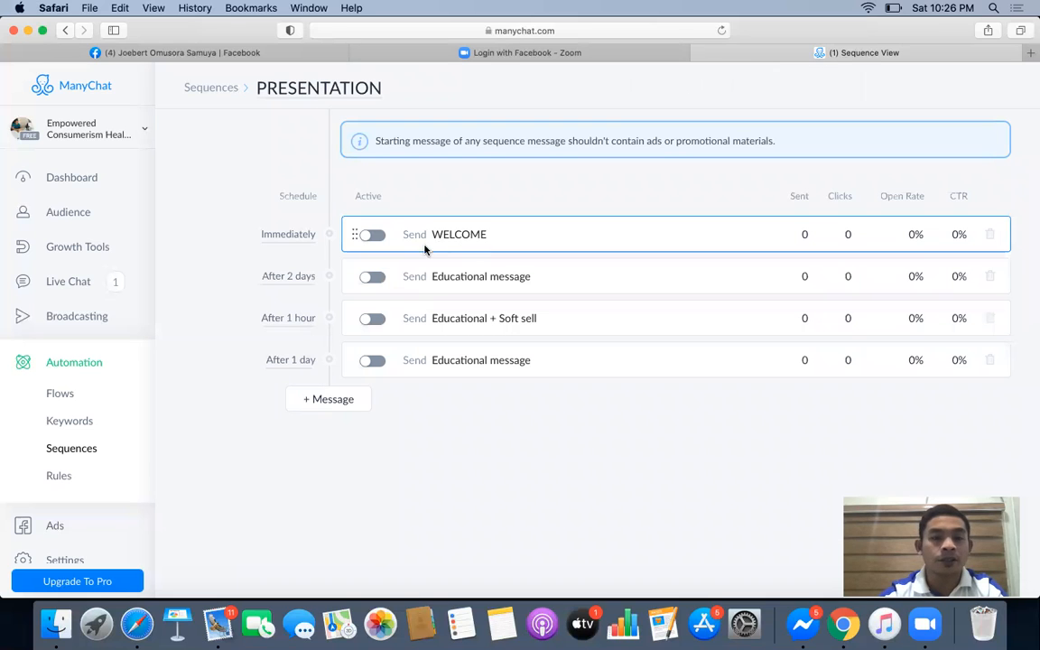
{"action": "left_click", "coordinate": [373, 236]}
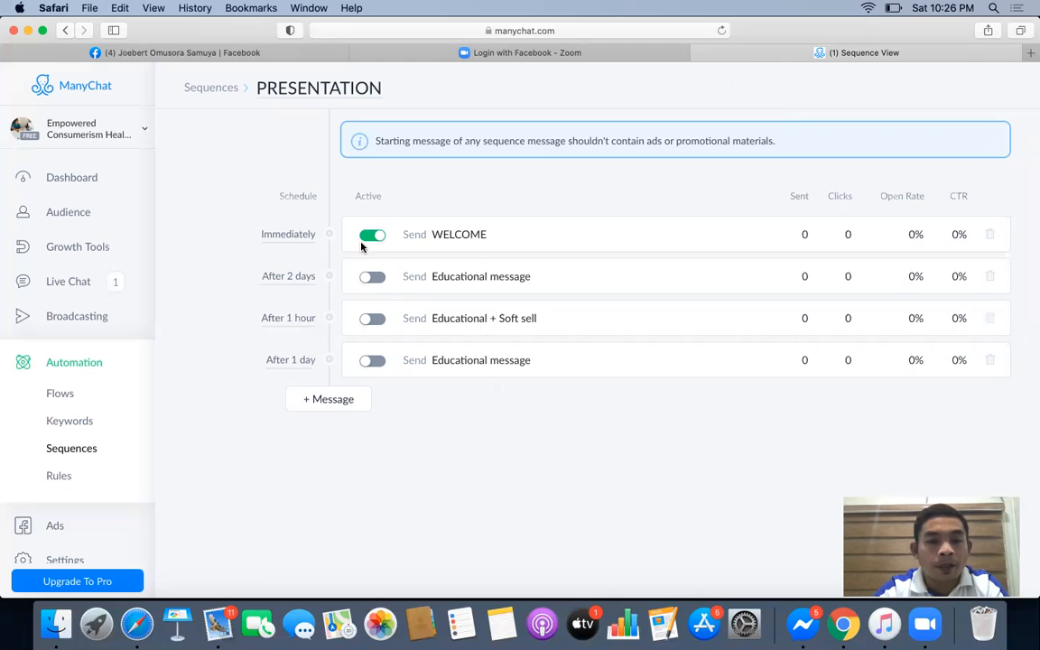
Change the Educational message delay from 2 days to 2 minutes and save the schedule
{"action": "left_click", "coordinate": [290, 278]}
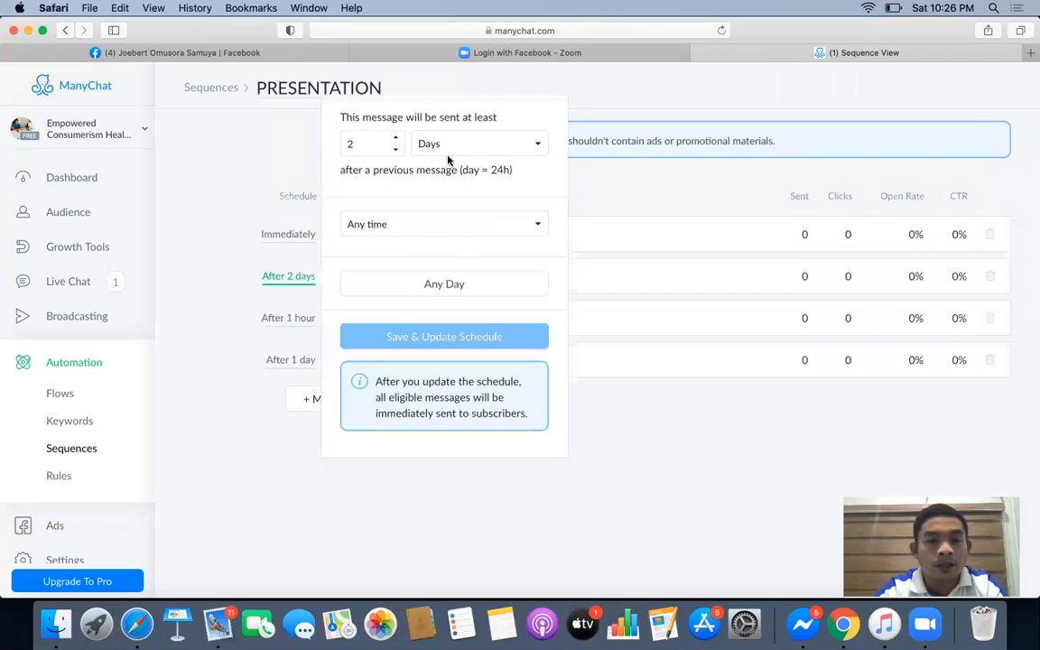
{"action": "left_click", "coordinate": [537, 146]}
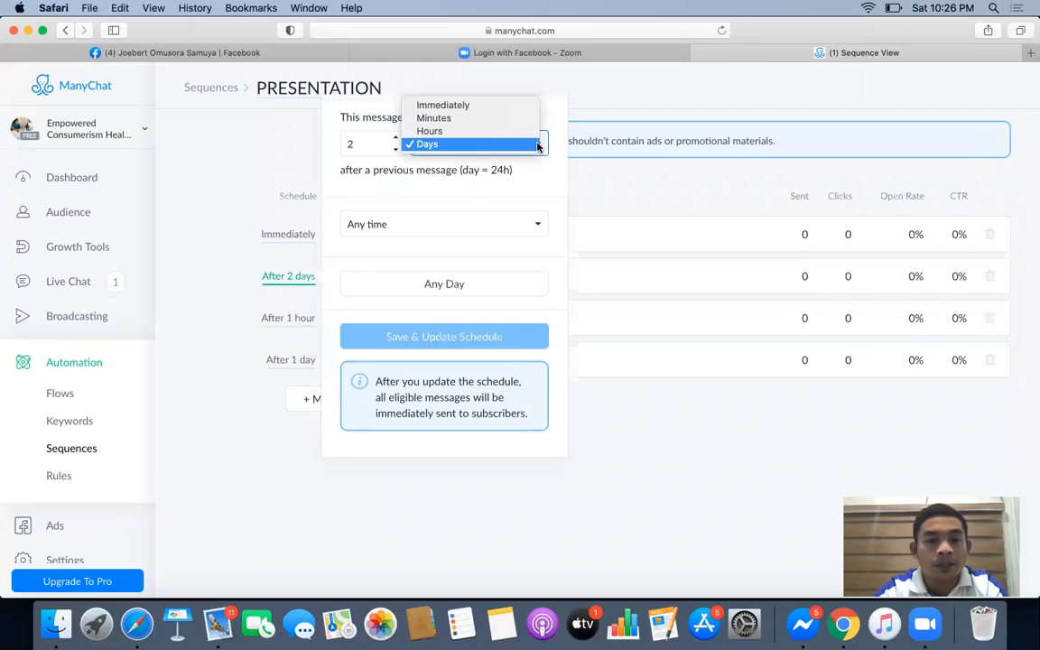
{"action": "left_click", "coordinate": [500, 119]}
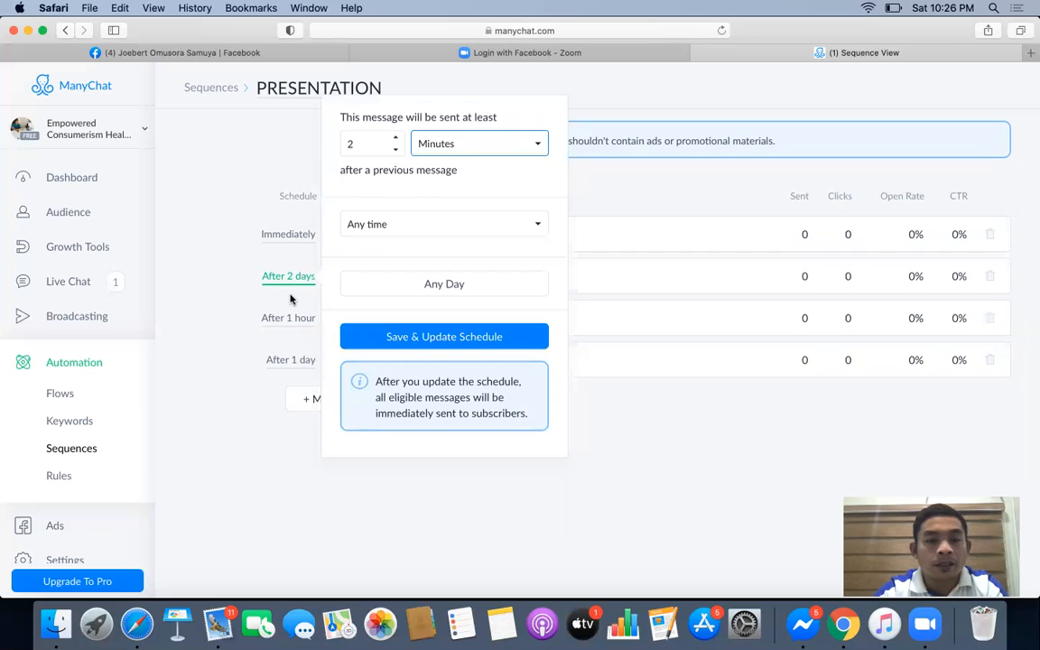
{"action": "left_click", "coordinate": [515, 338]}
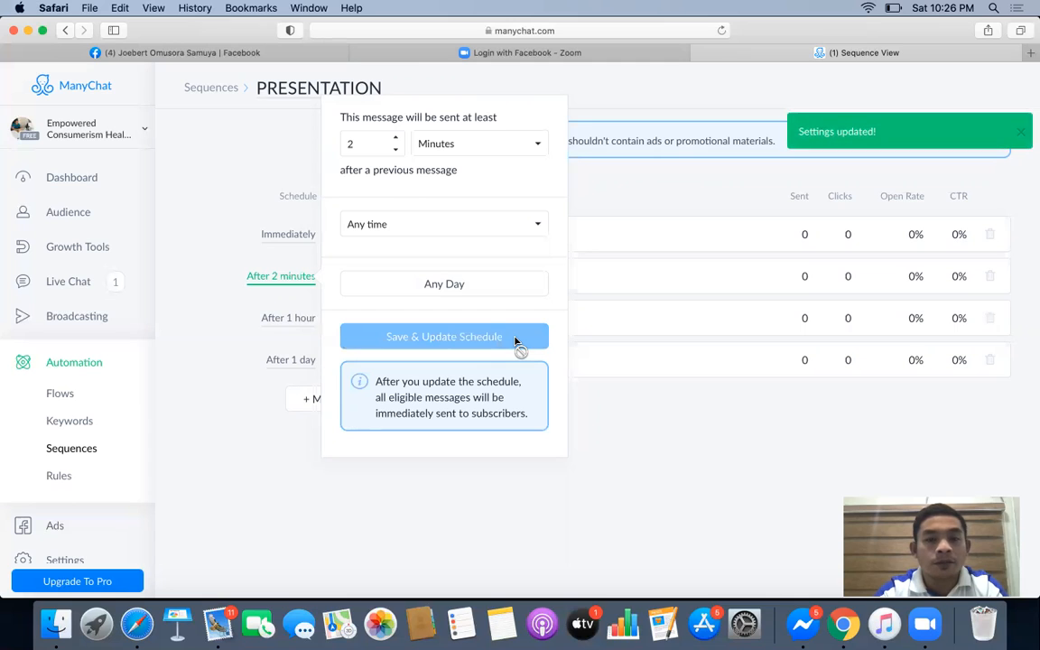
{"action": "left_click", "coordinate": [598, 205]}
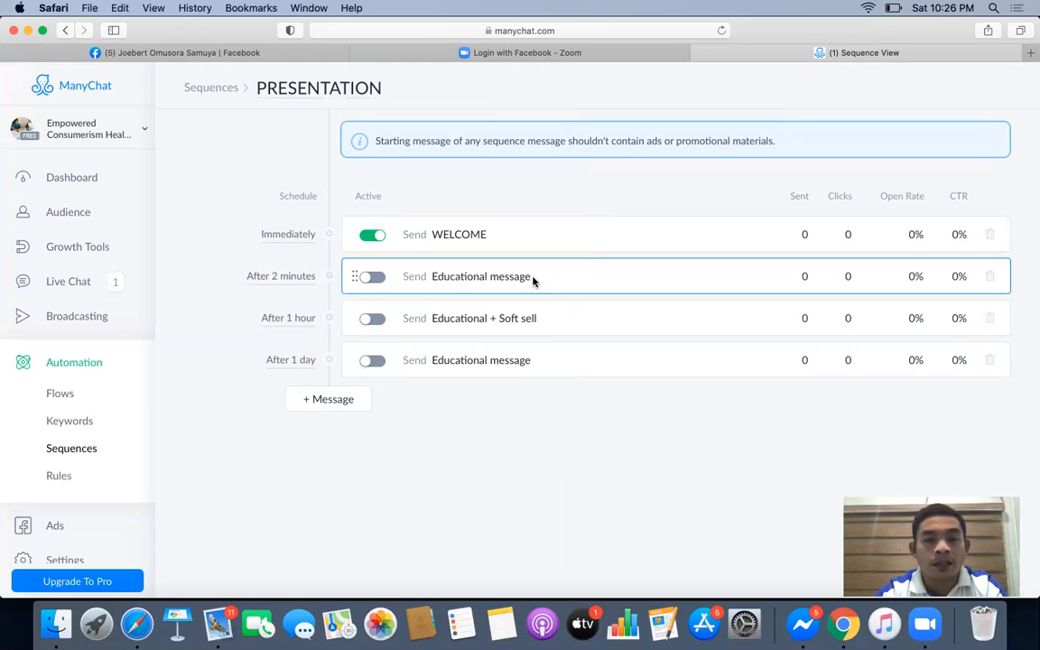
Open the Educational message flow in the editor and set its content type to Other
{"action": "left_click", "coordinate": [476, 284]}
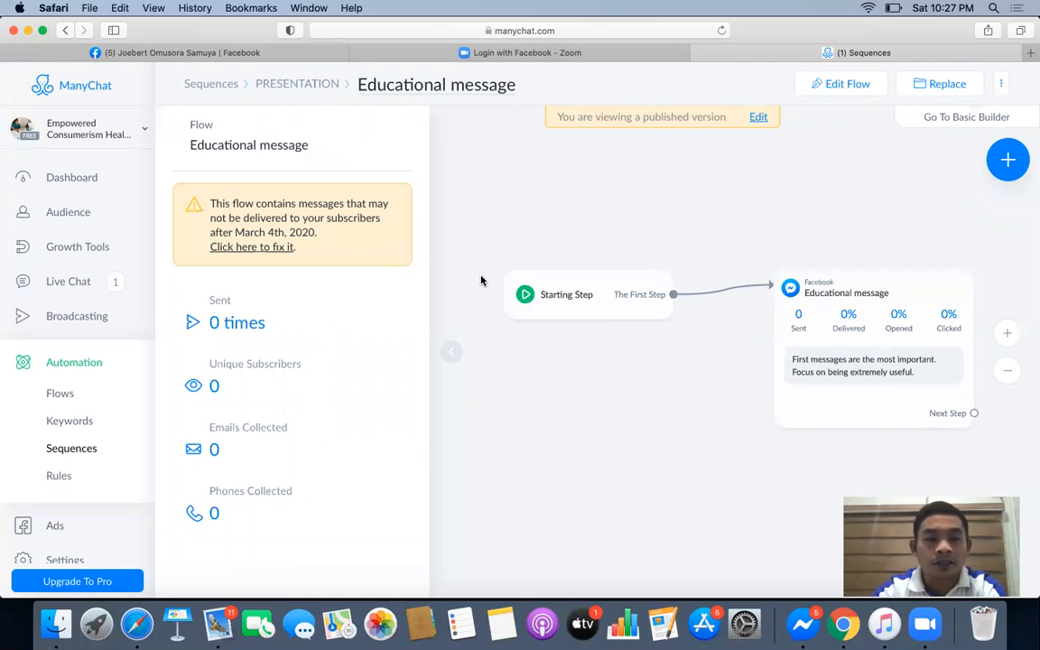
{"action": "left_click", "coordinate": [758, 118]}
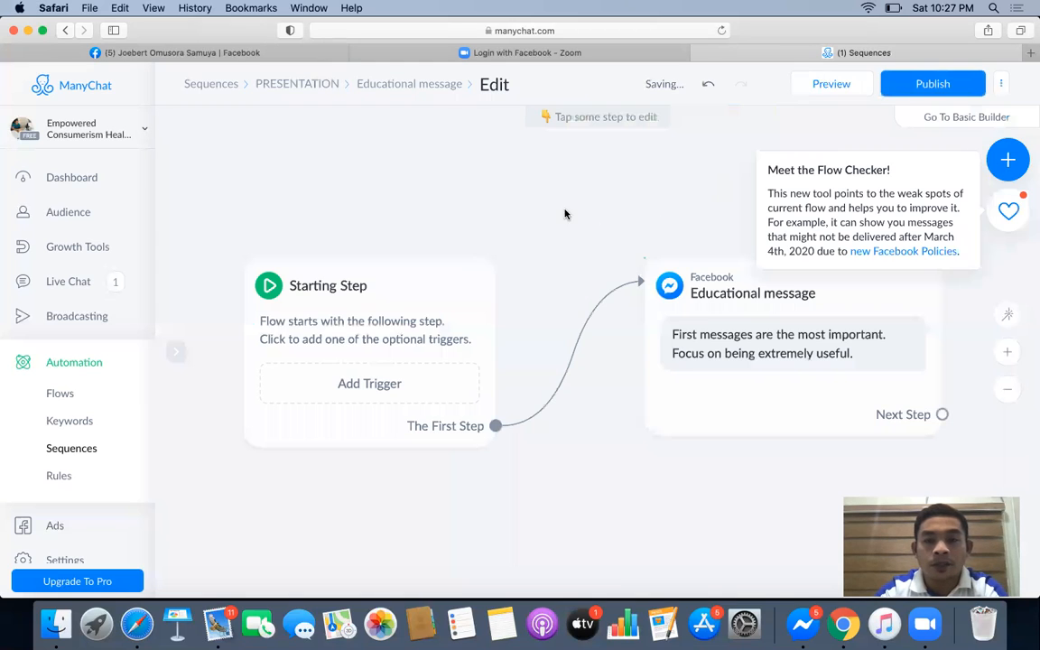
{"action": "left_click", "coordinate": [1011, 215]}
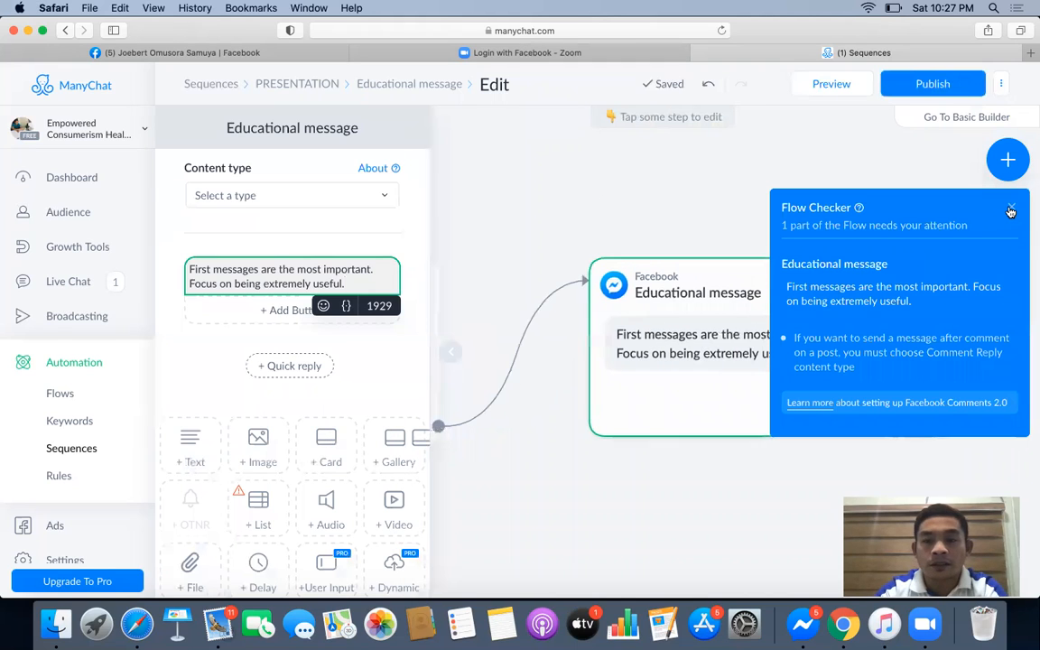
{"action": "left_click", "coordinate": [1010, 209]}
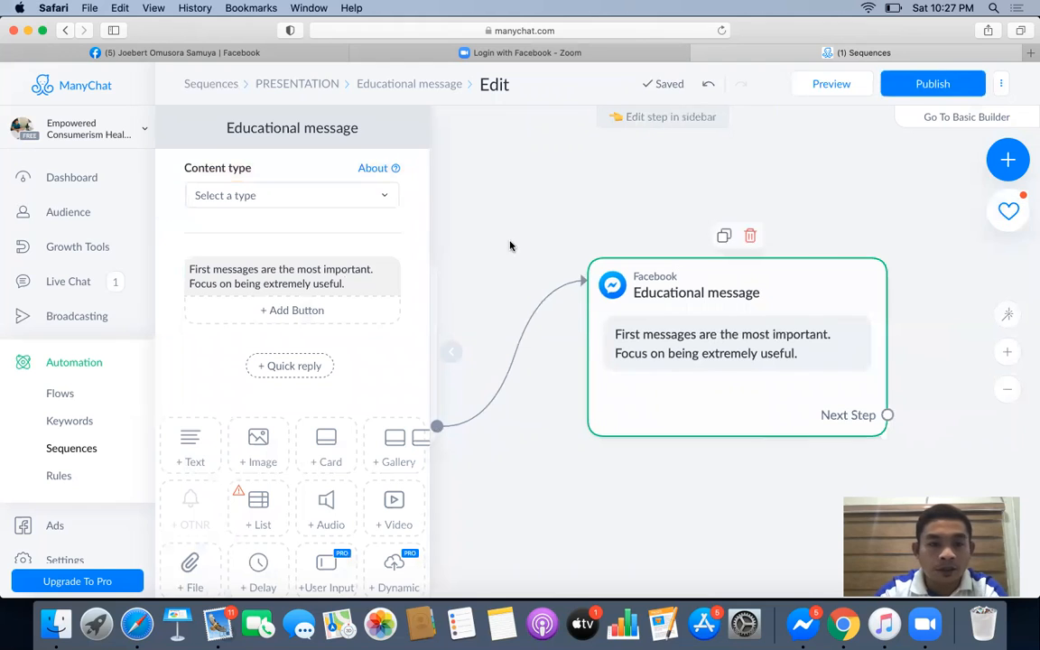
{"action": "left_click", "coordinate": [386, 200]}
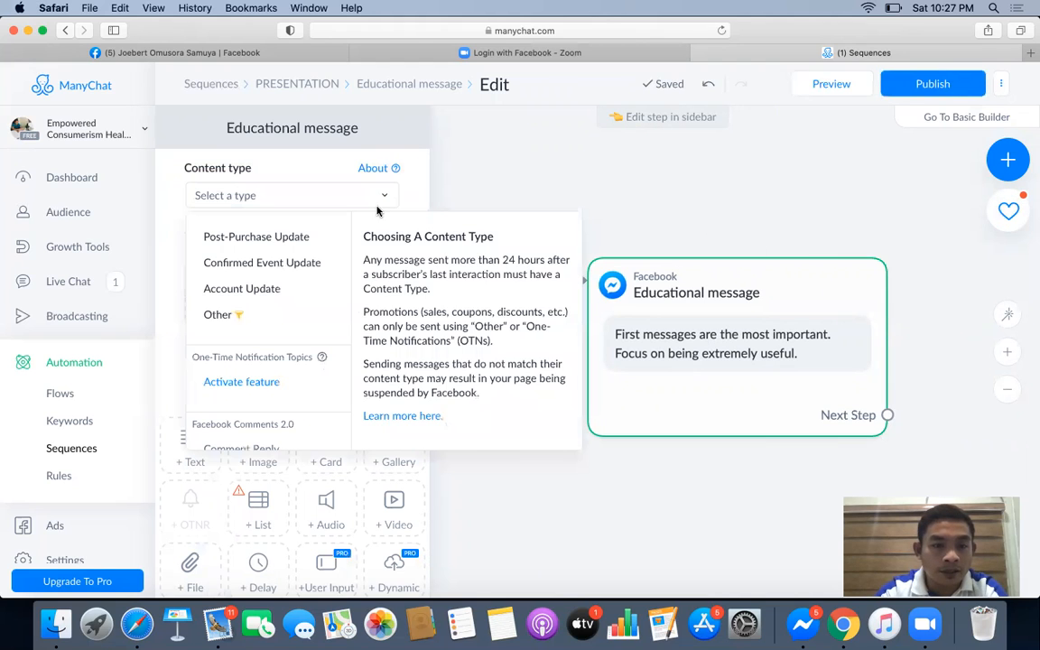
{"action": "left_click", "coordinate": [229, 319]}
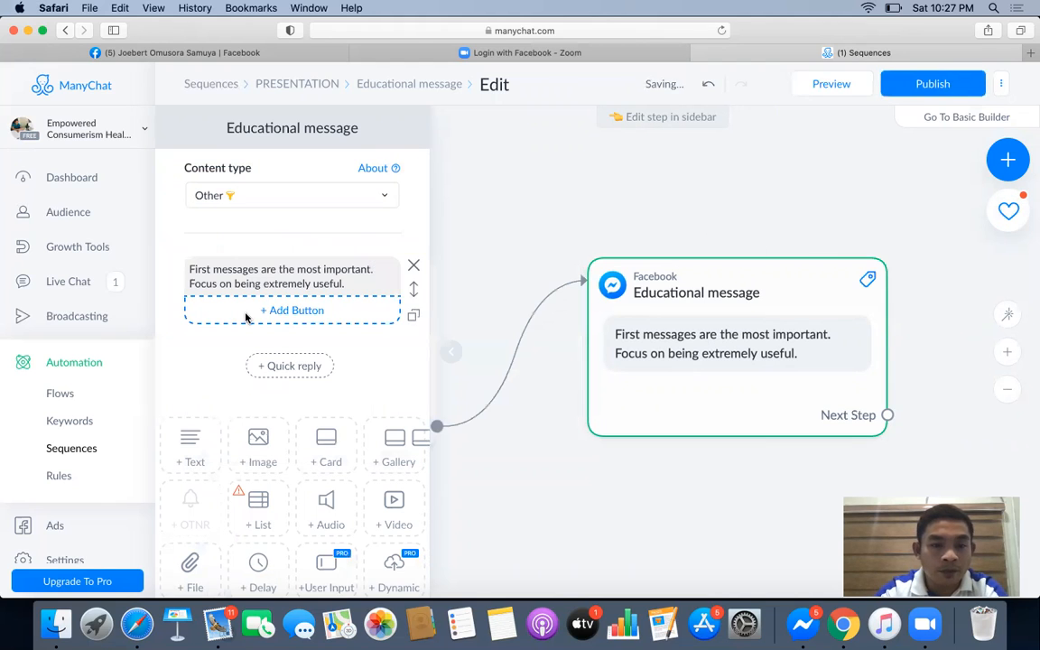
{"action": "mouse_move", "coordinate": [690, 355]}
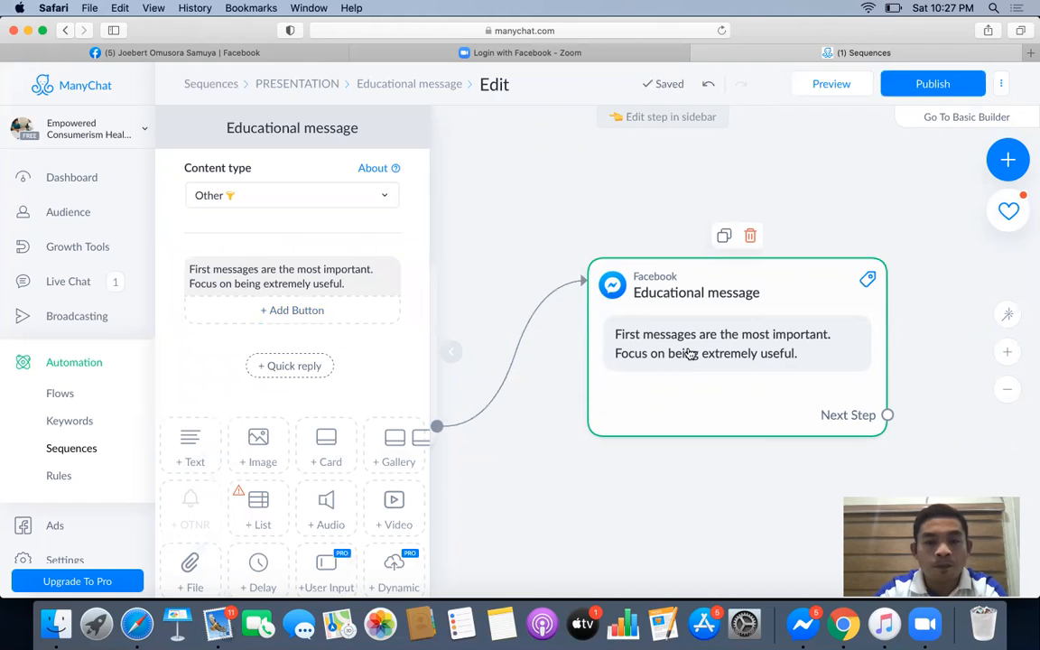
{"action": "left_click", "coordinate": [690, 355]}
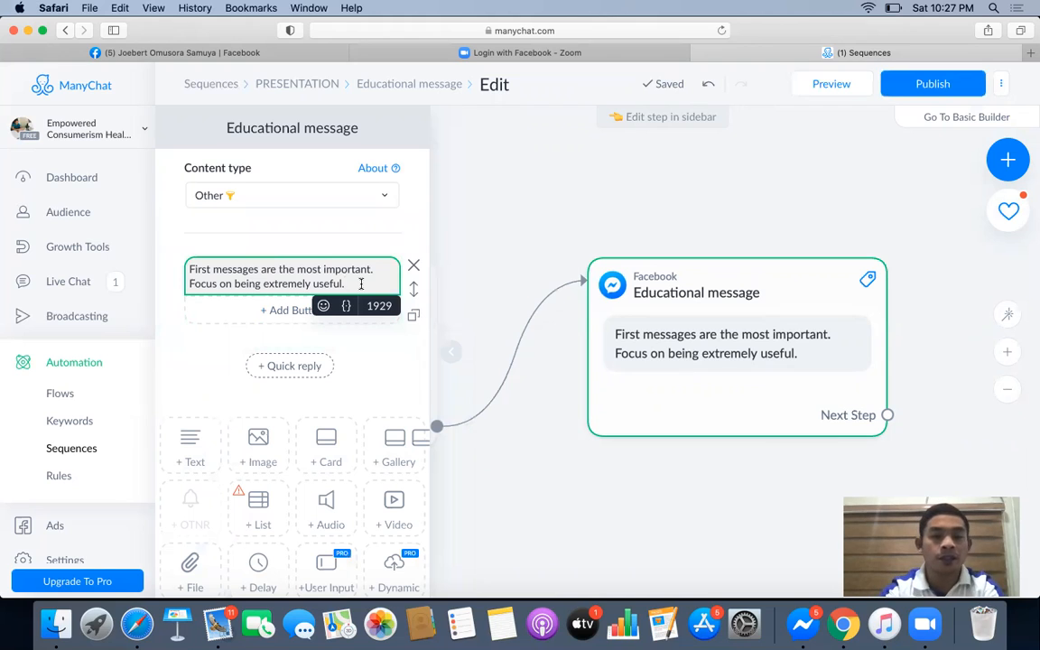
Delete all the default sample text from the Educational message's text block
{"action": "key", "text": "BackSpace"}
{"action": "key", "text": "BackSpace"}
{"action": "key", "text": "BackSpace"}
{"action": "key", "text": "BackSpace"}
{"action": "key", "text": "BackSpace"}
{"action": "key", "text": "BackSpace"}
{"action": "key", "text": "BackSpace"}
{"action": "key", "text": "BackSpace"}
{"action": "key", "text": "BackSpace"}
{"action": "key", "text": "BackSpace"}
{"action": "key", "text": "BackSpace"}
{"action": "key", "text": "BackSpace"}
{"action": "key", "text": "BackSpace"}
{"action": "key", "text": "BackSpace"}
{"action": "key", "text": "BackSpace"}
{"action": "key", "text": "BackSpace"}
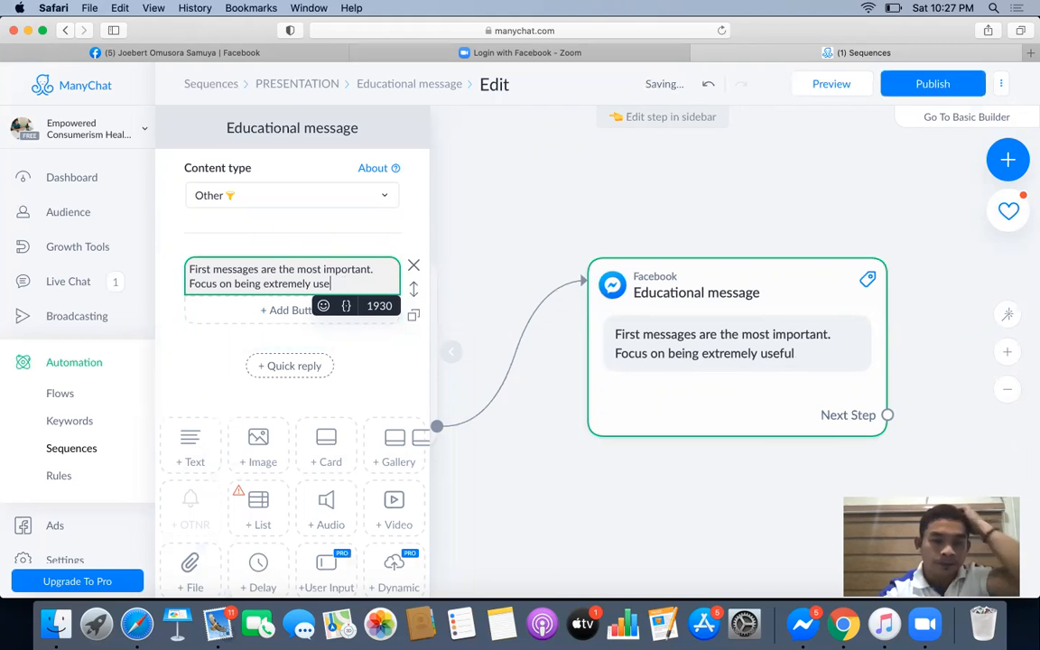
{"action": "key", "text": "BackSpace"}
{"action": "key", "text": "BackSpace"}
{"action": "key", "text": "BackSpace"}
{"action": "key", "text": "BackSpace"}
{"action": "key", "text": "BackSpace"}
{"action": "key", "text": "BackSpace"}
{"action": "key", "text": "BackSpace"}
{"action": "key", "text": "BackSpace"}
{"action": "key", "text": "BackSpace"}
{"action": "key", "text": "BackSpace"}
{"action": "key", "text": "BackSpace"}
{"action": "key", "text": "BackSpace"}
{"action": "key", "text": "BackSpace"}
{"action": "key", "text": "BackSpace"}
{"action": "key", "text": "BackSpace"}
{"action": "key", "text": "BackSpace"}
{"action": "key", "text": "BackSpace"}
{"action": "key", "text": "BackSpace"}
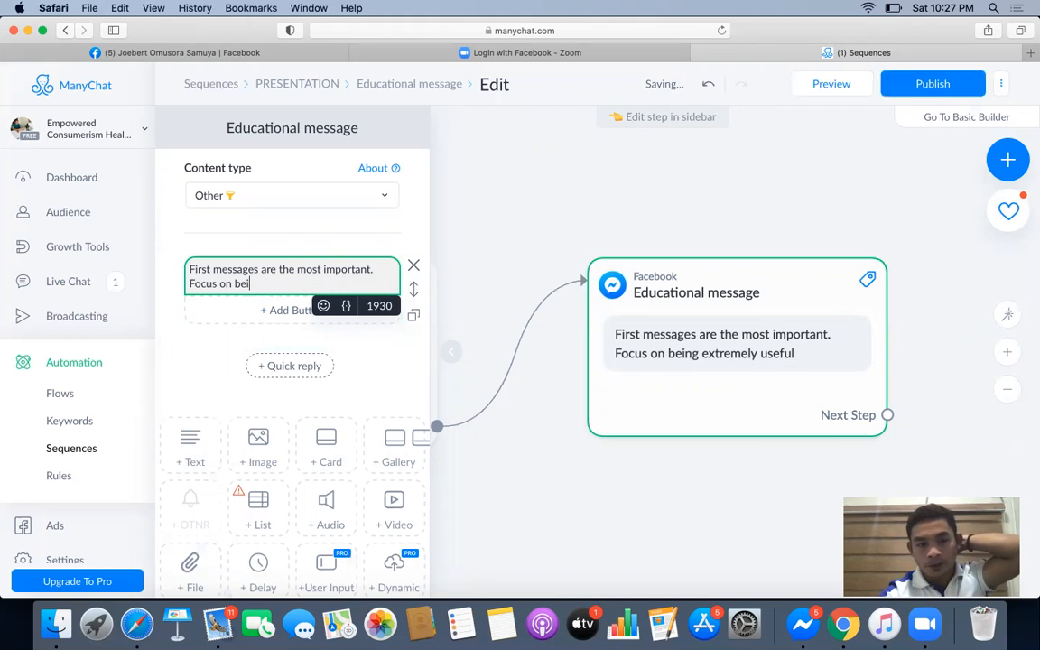
{"action": "key", "text": "BackSpace"}
{"action": "key", "text": "BackSpace"}
{"action": "key", "text": "BackSpace"}
{"action": "key", "text": "BackSpace"}
{"action": "key", "text": "BackSpace"}
{"action": "key", "text": "BackSpace"}
{"action": "key", "text": "BackSpace"}
{"action": "key", "text": "BackSpace"}
{"action": "key", "text": "BackSpace"}
{"action": "key", "text": "BackSpace"}
{"action": "key", "text": "BackSpace"}
{"action": "key", "text": "BackSpace"}
{"action": "key", "text": "BackSpace"}
{"action": "key", "text": "BackSpace"}
{"action": "key", "text": "BackSpace"}
{"action": "key", "text": "BackSpace"}
{"action": "key", "text": "BackSpace"}
{"action": "key", "text": "BackSpace"}
{"action": "key", "text": "BackSpace"}
{"action": "key", "text": "BackSpace"}
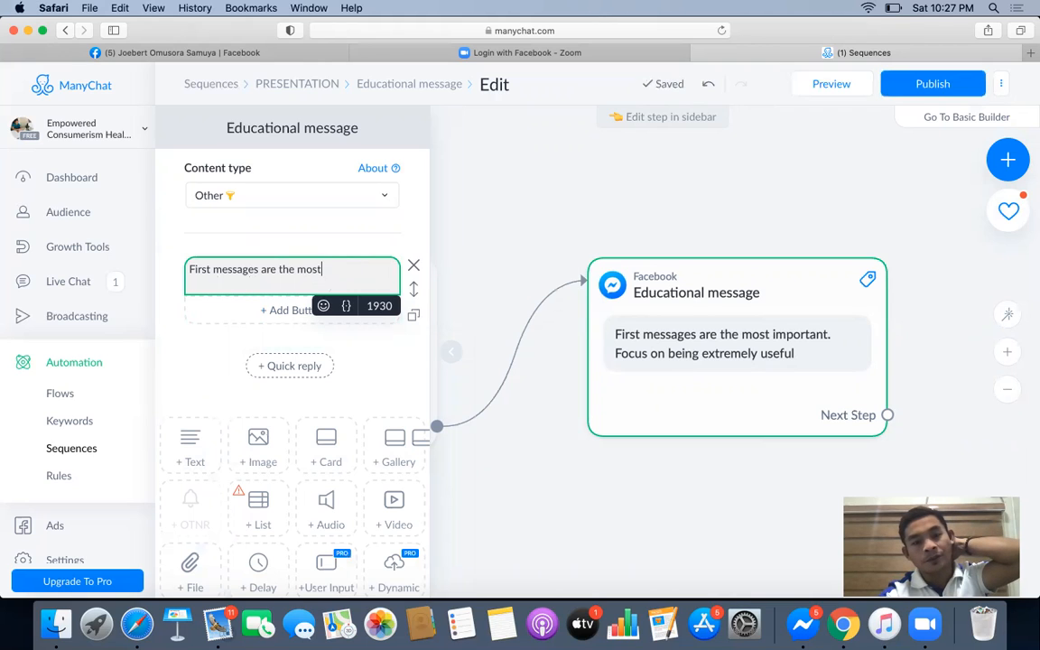
{"action": "key", "text": "BackSpace"}
{"action": "key", "text": "BackSpace"}
{"action": "key", "text": "BackSpace"}
{"action": "key", "text": "BackSpace"}
{"action": "key", "text": "BackSpace"}
{"action": "key", "text": "BackSpace"}
{"action": "key", "text": "BackSpace"}
{"action": "key", "text": "BackSpace"}
{"action": "key", "text": "BackSpace"}
{"action": "key", "text": "BackSpace"}
{"action": "key", "text": "BackSpace"}
{"action": "key", "text": "BackSpace"}
{"action": "key", "text": "BackSpace"}
{"action": "key", "text": "BackSpace"}
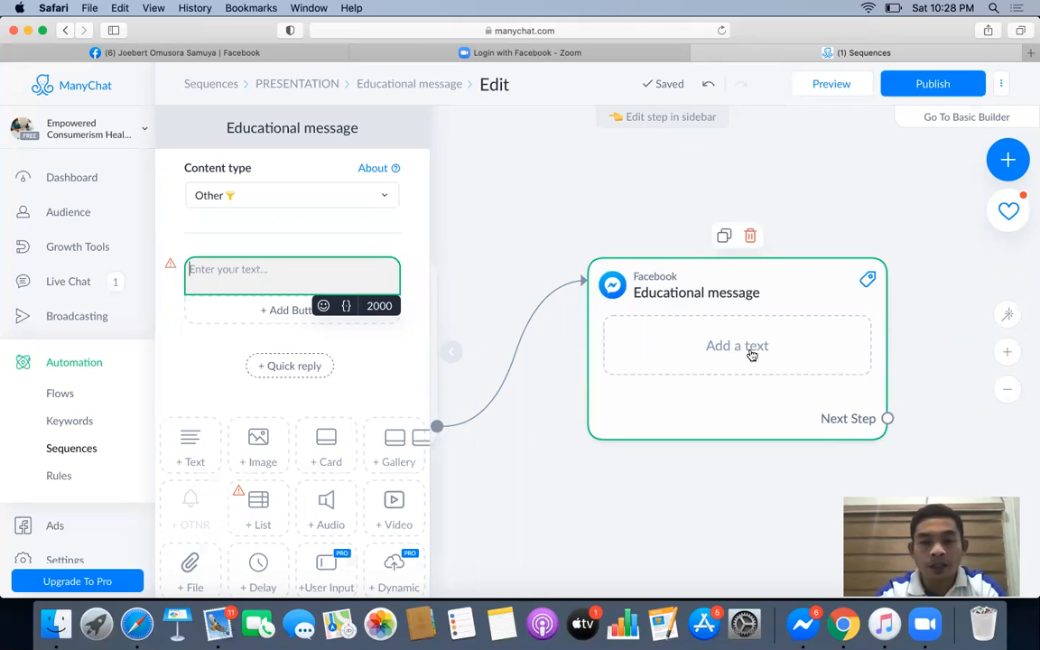
Insert the First Name variable followed by 'Welcome to my EC ONLINE SHOP at pwede mamili ng mga'
{"action": "left_click", "coordinate": [269, 268]}
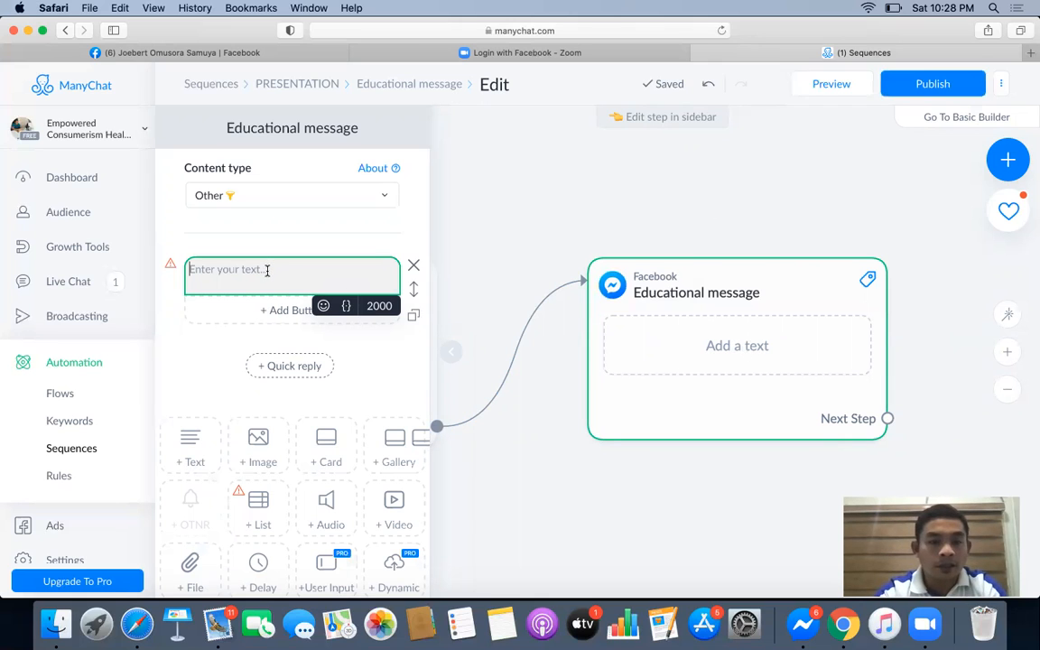
{"action": "left_click", "coordinate": [347, 307]}
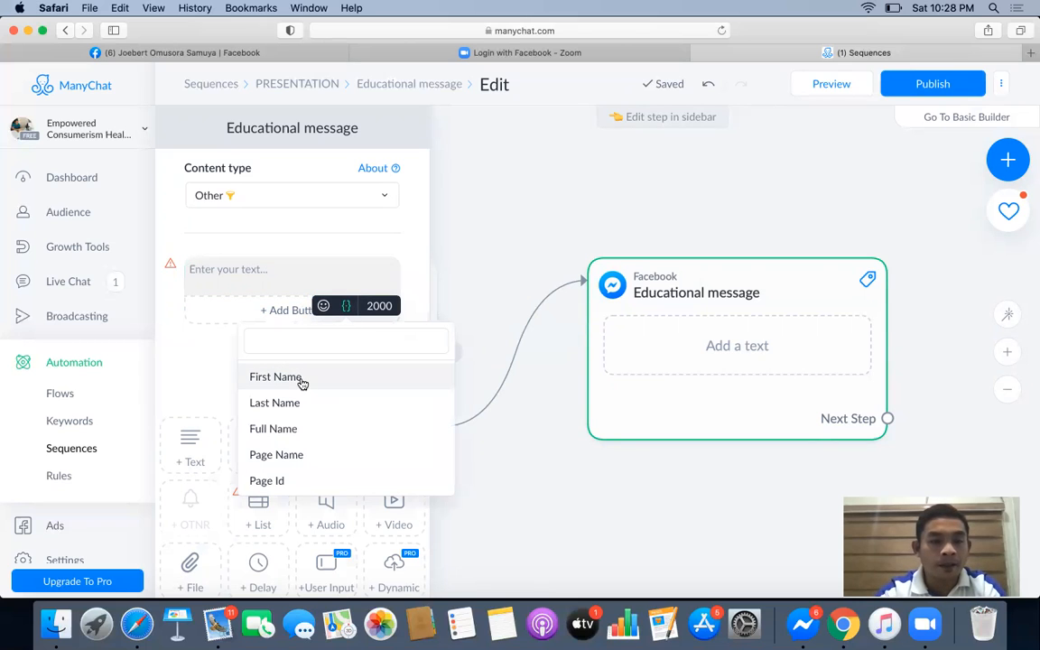
{"action": "left_click", "coordinate": [300, 376]}
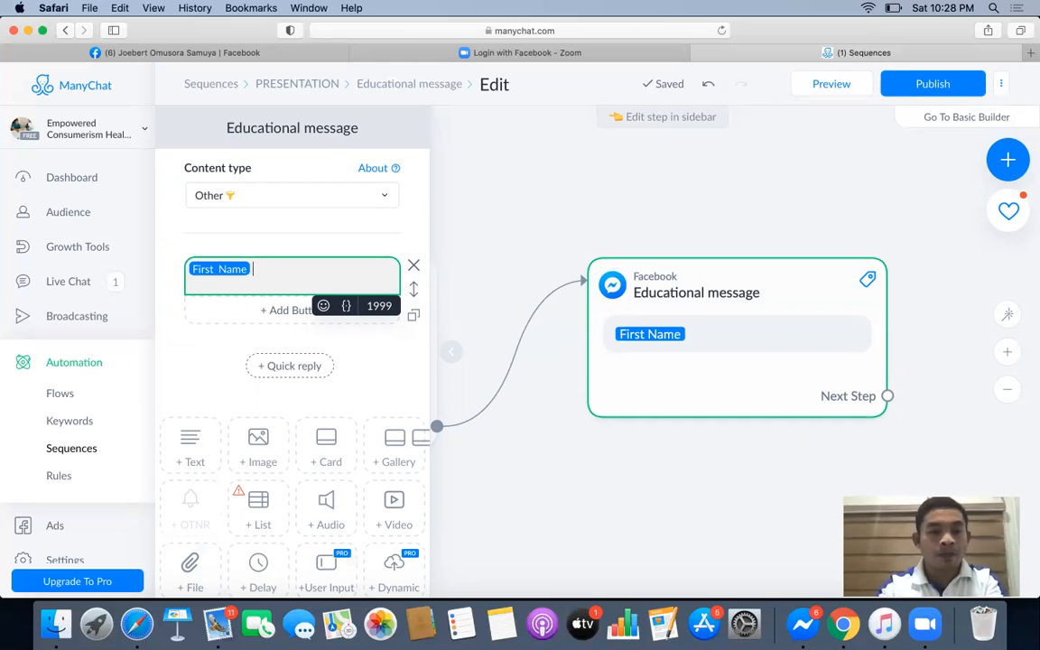
{"action": "type", "text": "WE"}
{"action": "key", "text": "BackSpace"}
{"action": "type", "text": "elcome"}
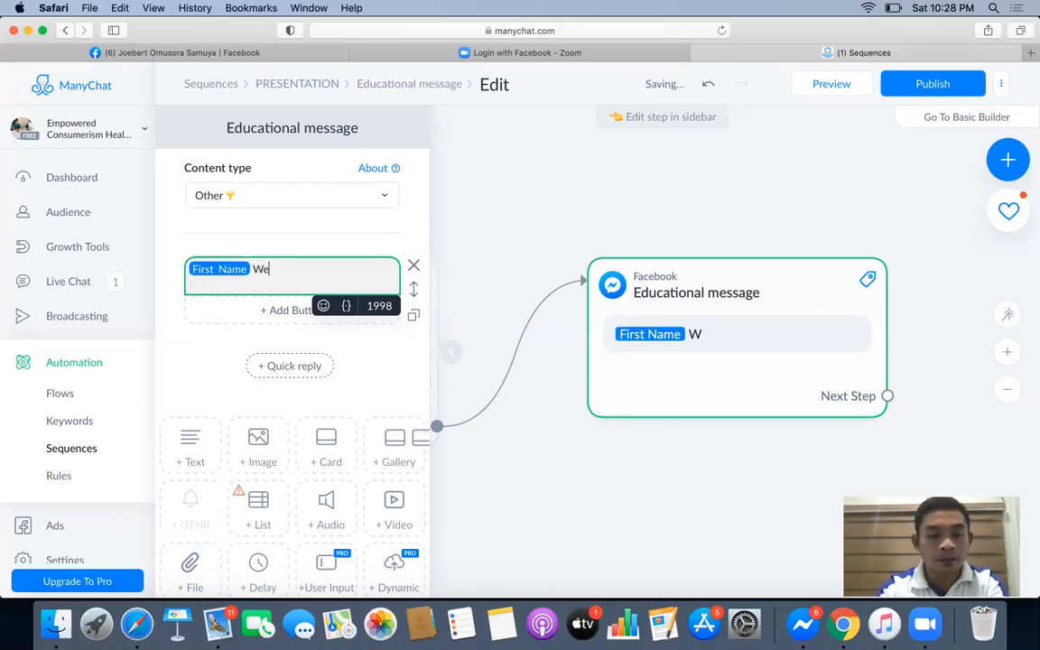
{"action": "type", "text": " to m"}
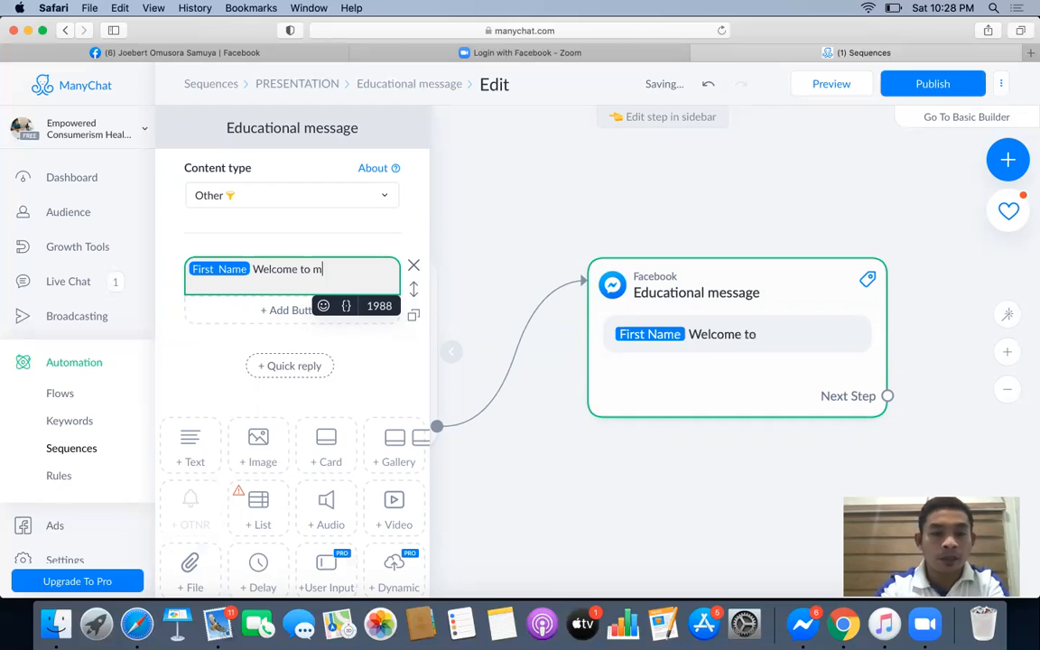
{"action": "type", "text": "y Ec"}
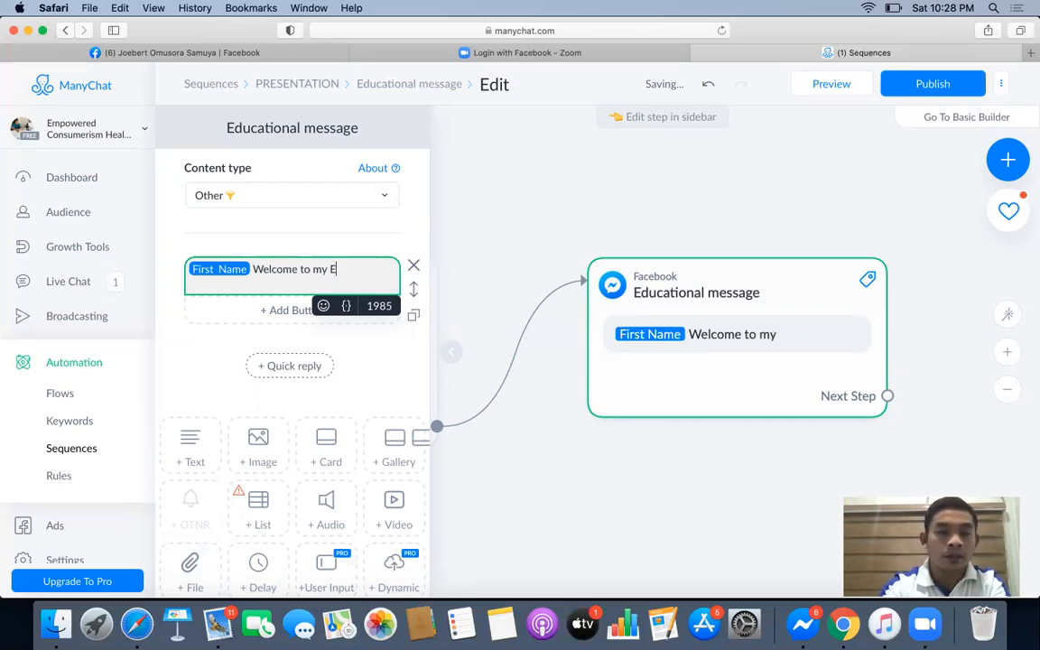
{"action": "key", "text": "BackSpace"}
{"action": "type", "text": "C"}
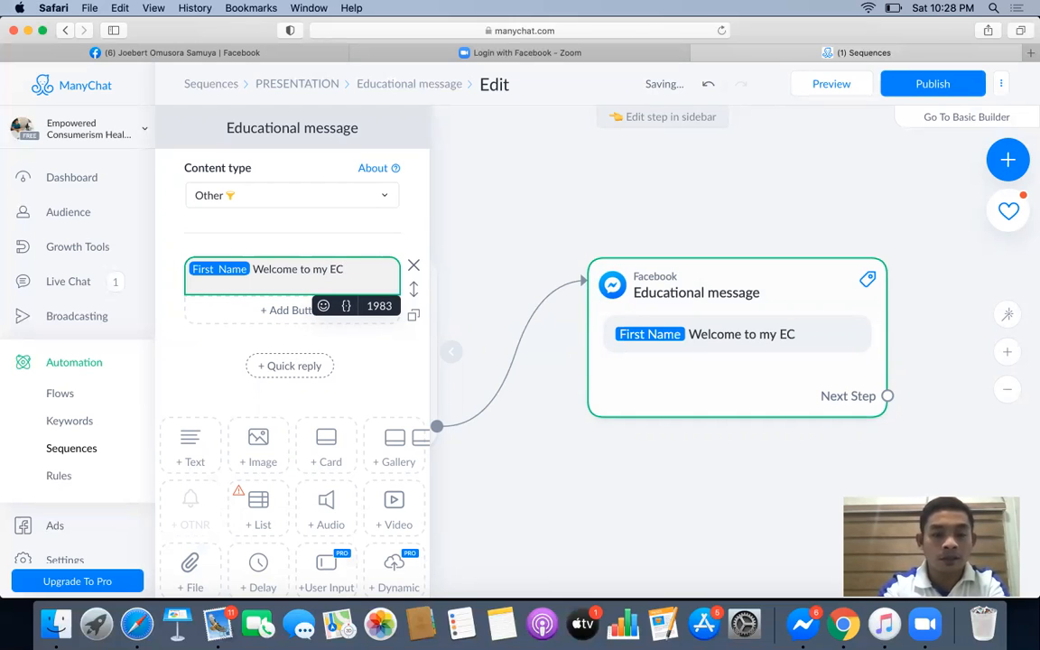
{"action": "type", "text": " ONLI"}
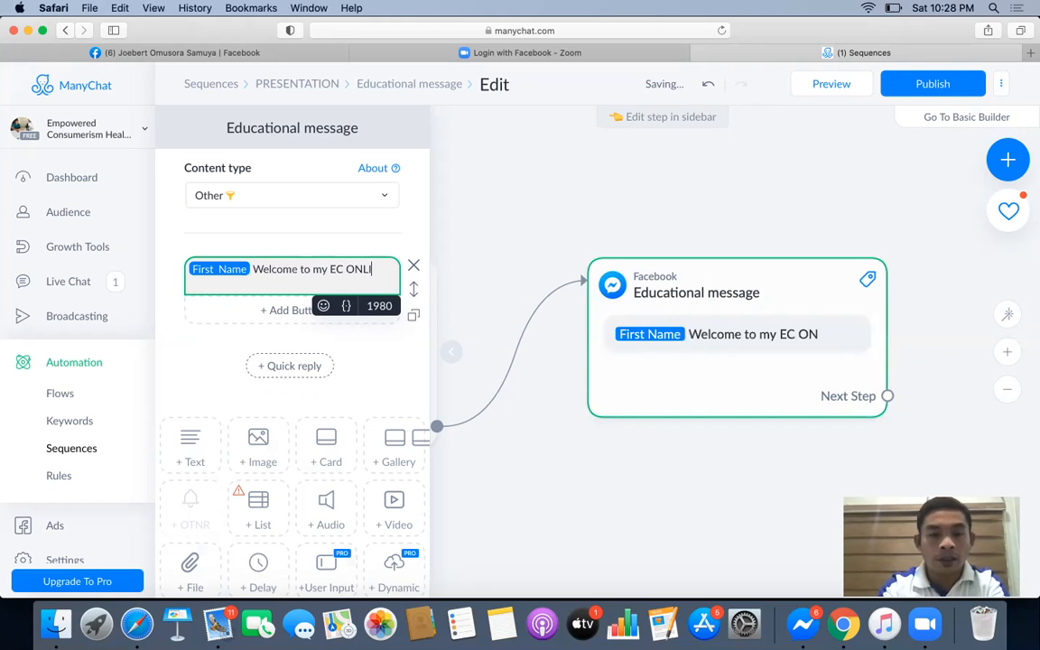
{"action": "type", "text": "NE SHOP"}
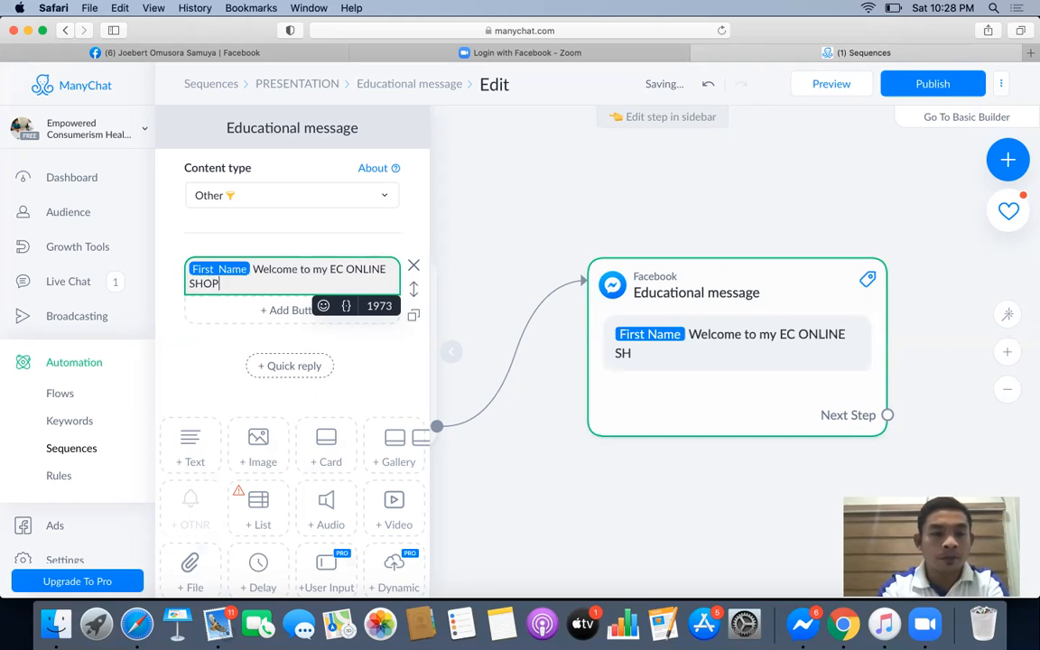
{"action": "type", "text": " at "}
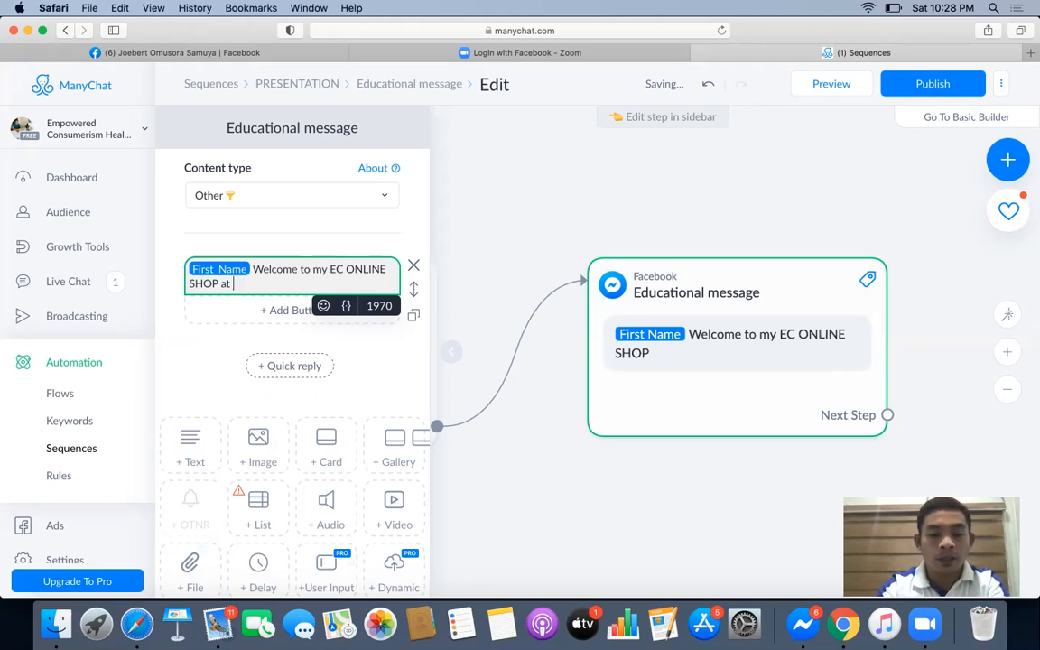
{"action": "type", "text": "pwede mami"}
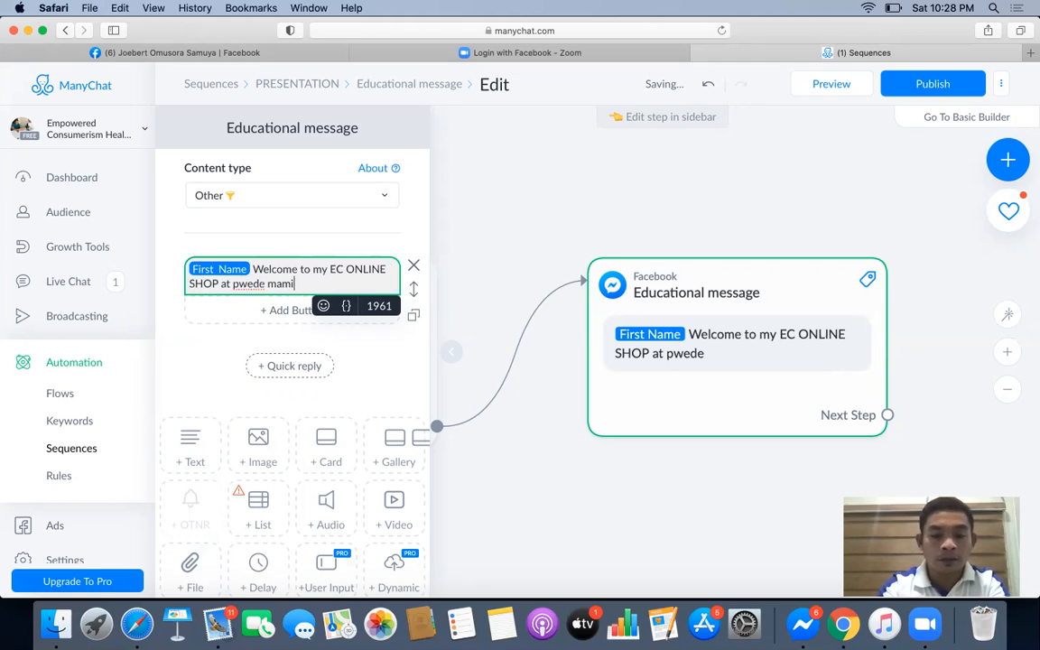
{"action": "type", "text": "li ng"}
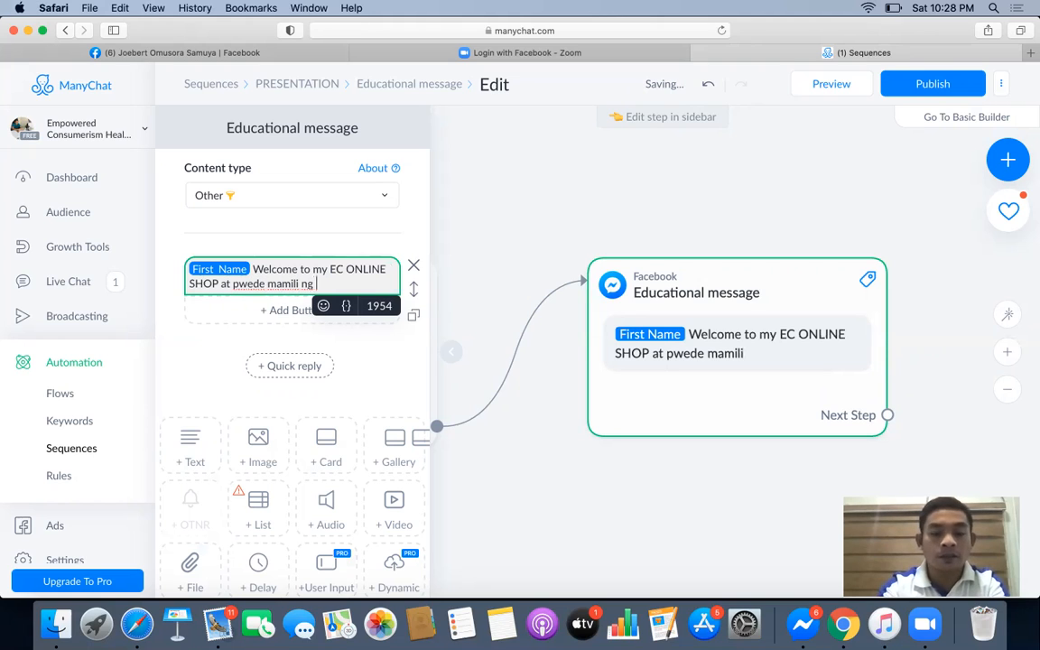
{"action": "type", "text": " mga ge"}
Finish the text about health products and online ordering, ending 'e deliver na agad sayo door to door.'
{"action": "key", "text": "BackSpace"}
{"action": "key", "text": "BackSpace"}
{"action": "type", "text": "health "}
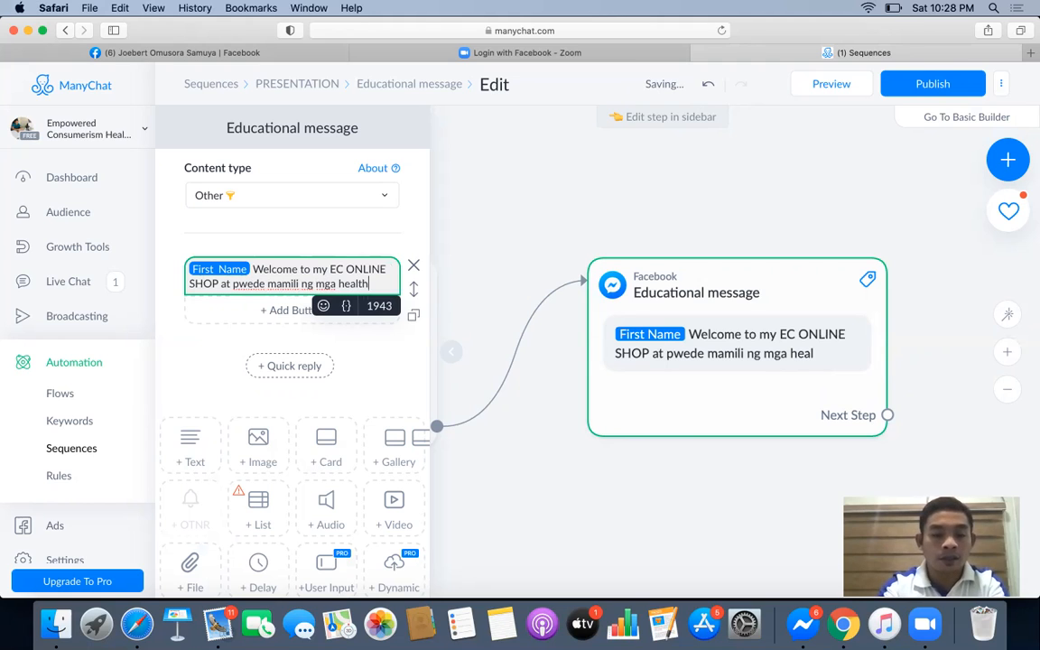
{"action": "type", "text": "products na "}
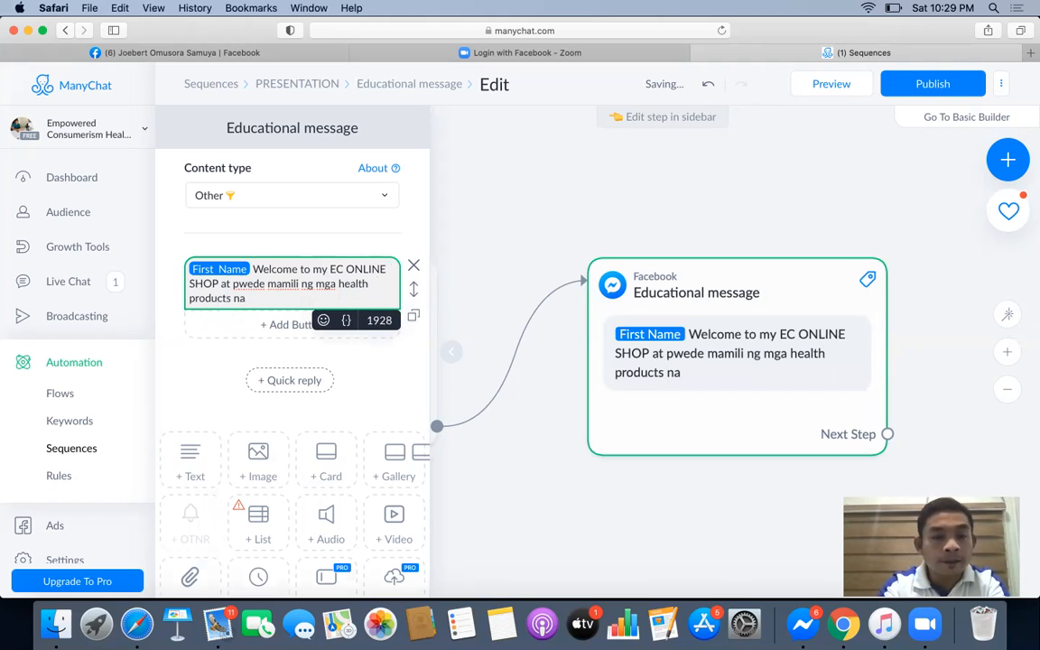
{"action": "type", "text": "gu"}
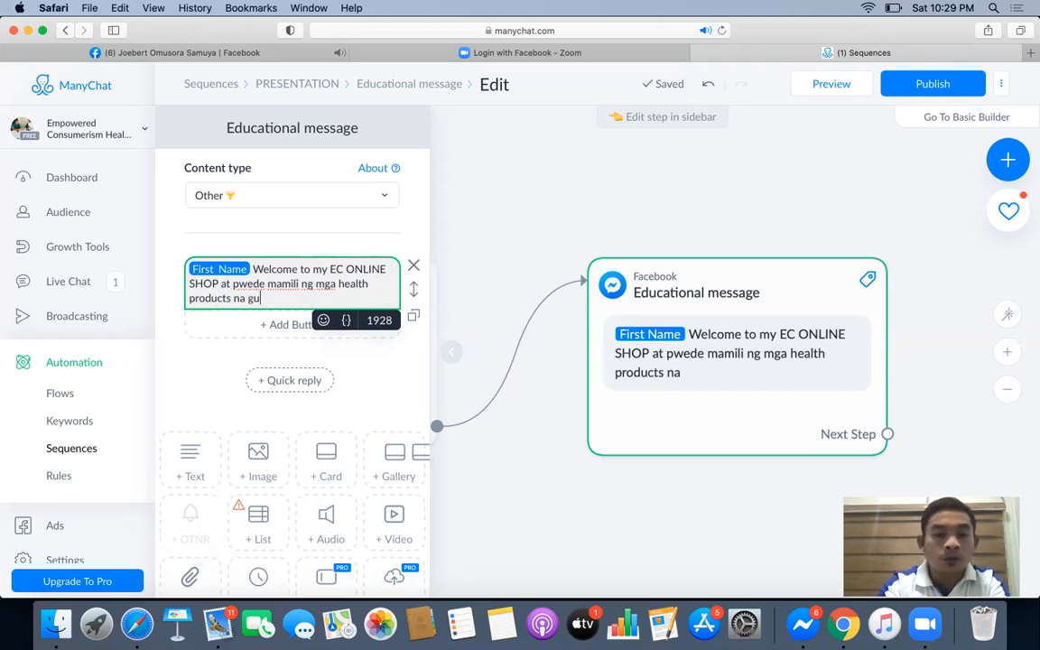
{"action": "type", "text": "s"}
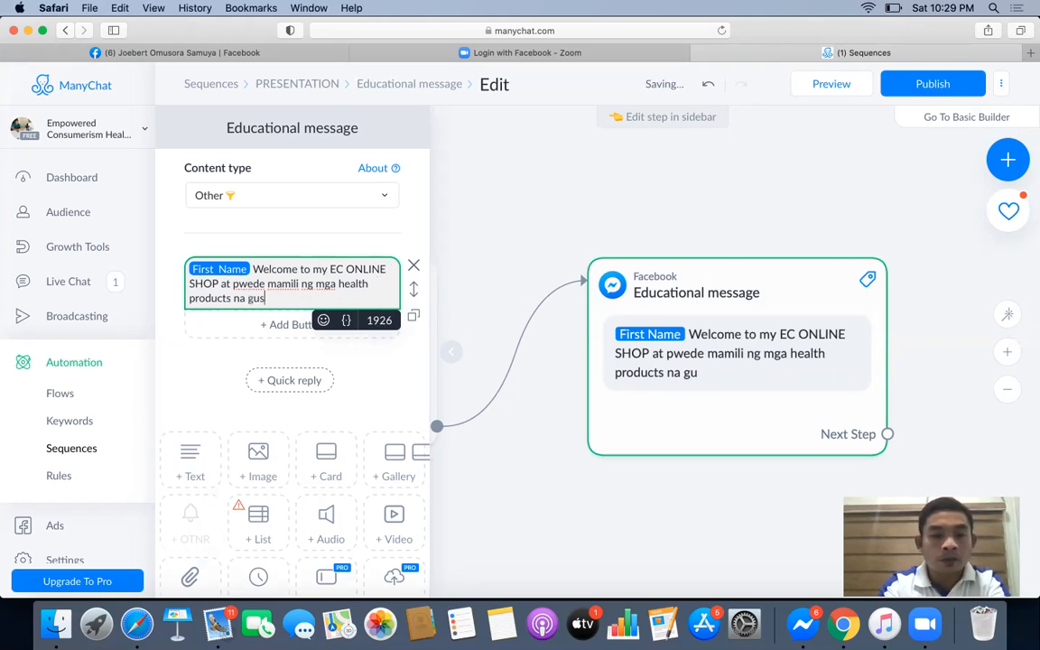
{"action": "type", "text": "ts"}
{"action": "key", "text": "BackSpace"}
{"action": "key", "text": "BackSpace"}
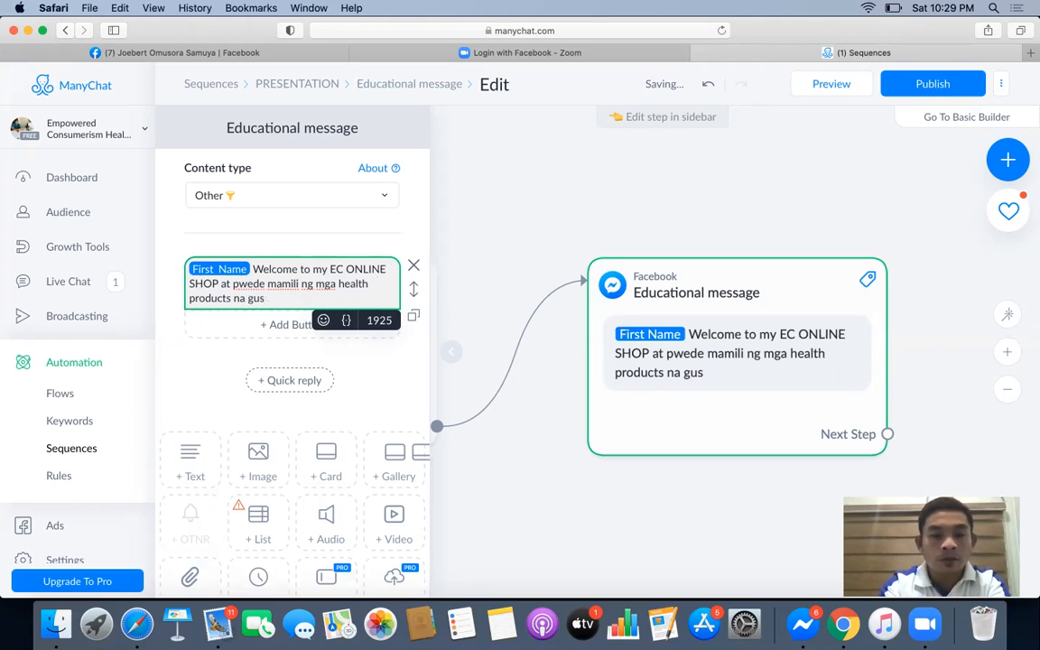
{"action": "type", "text": "to mo at "}
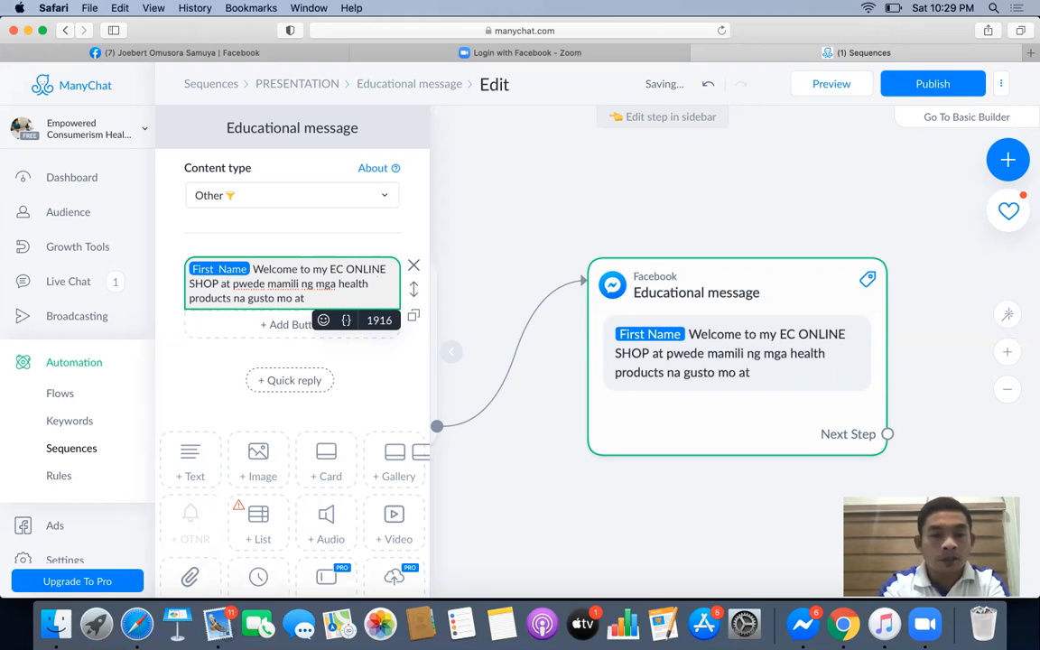
{"action": "type", "text": "if you "}
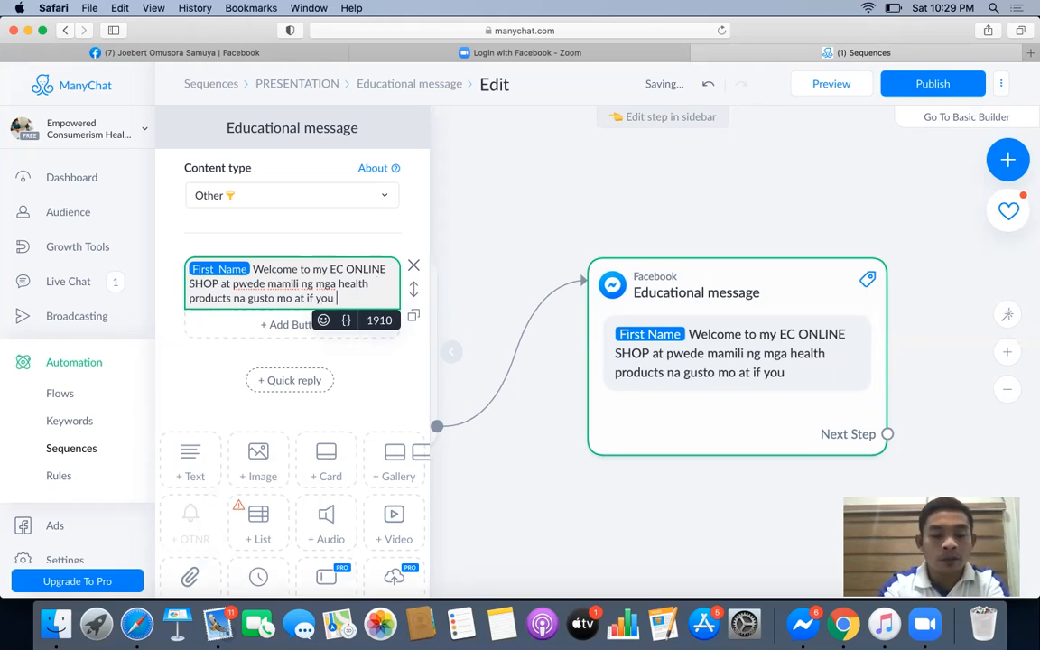
{"action": "type", "text": "want to r"}
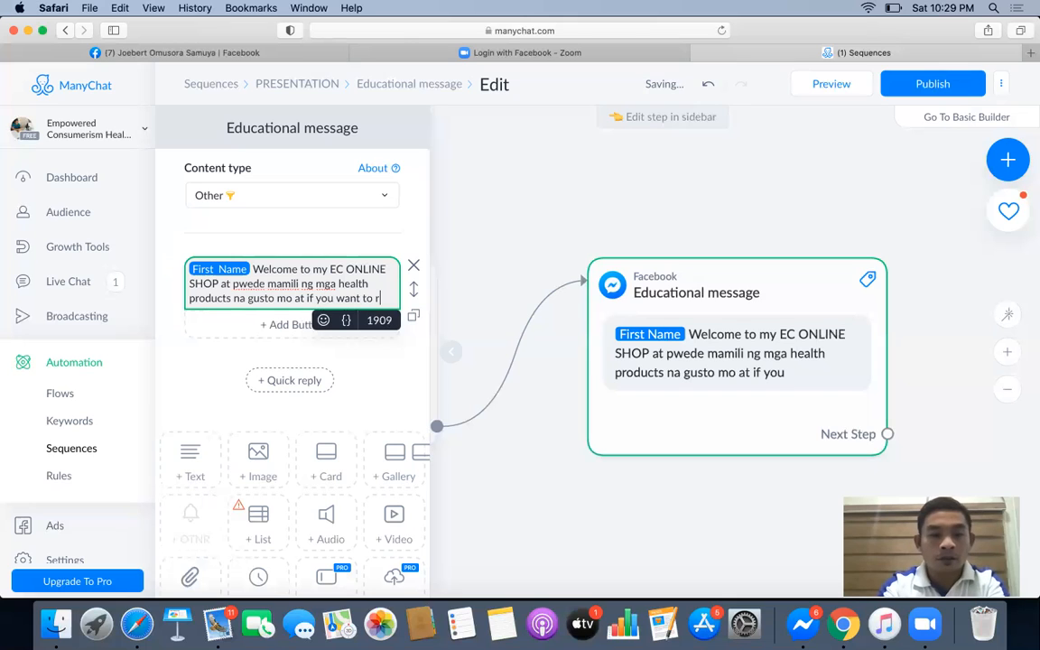
{"action": "key", "text": "BackSpace"}
{"action": "type", "text": "order"}
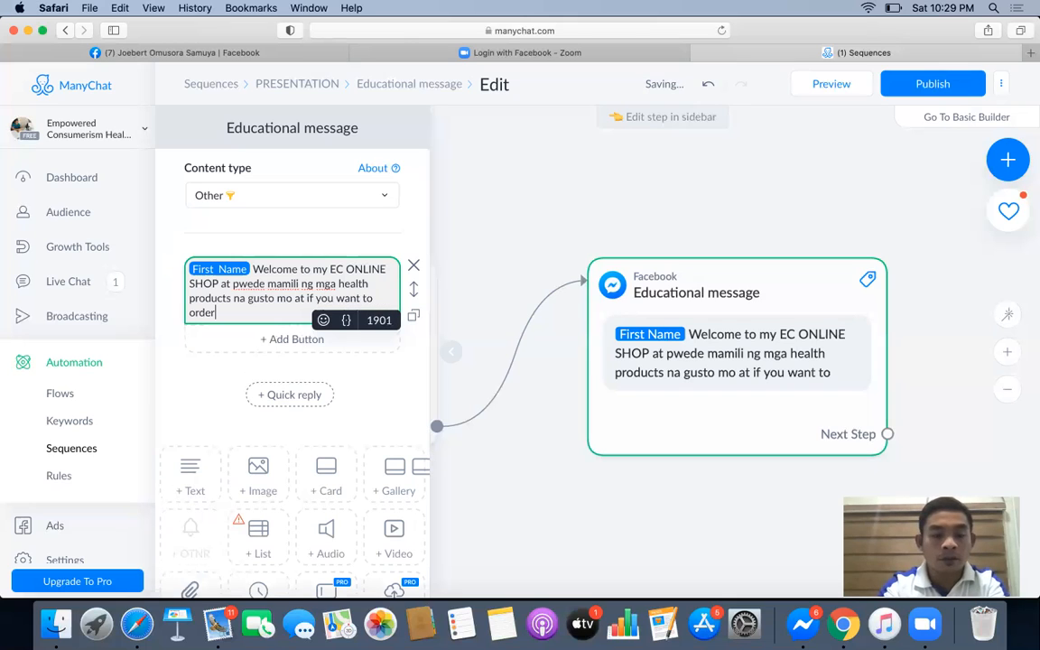
{"action": "type", "text": " pwede"}
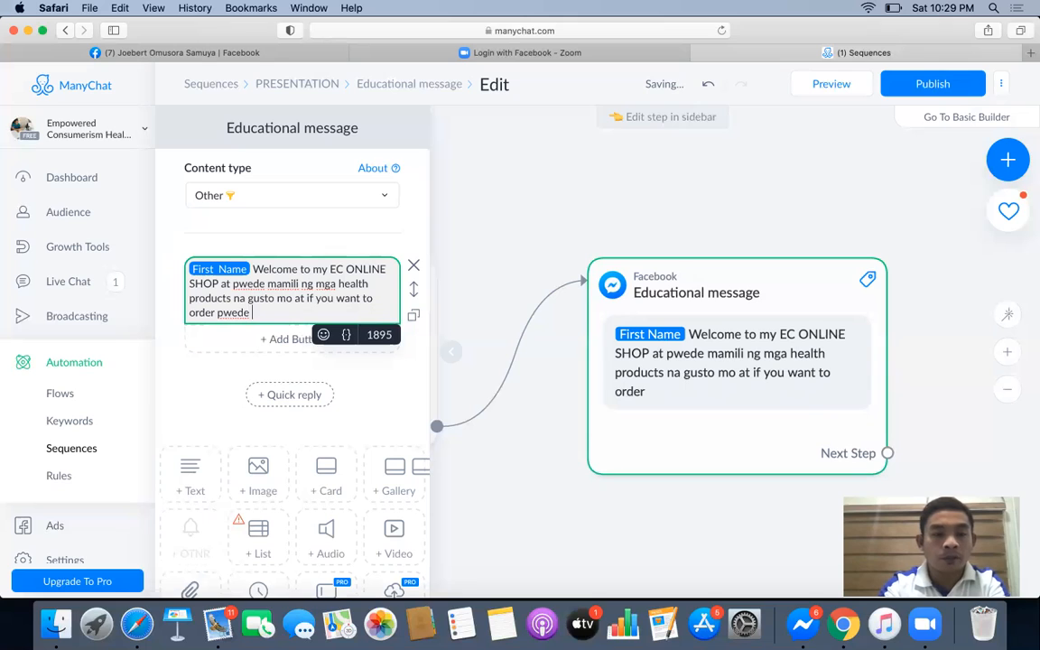
{"action": "type", "text": " mo ng"}
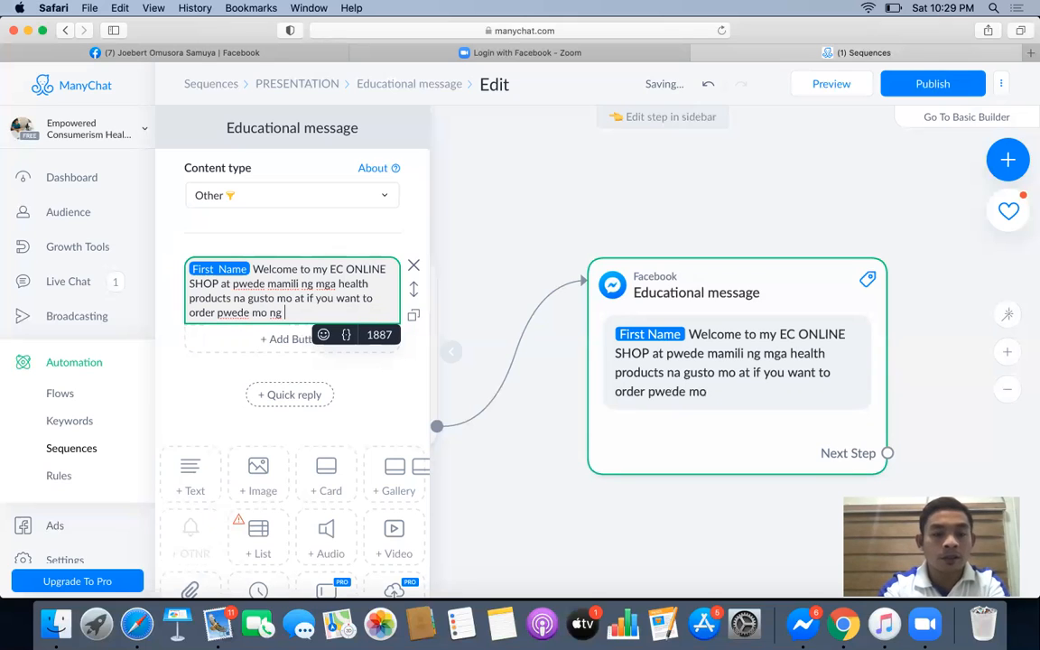
{"action": "type", "text": " e order online sa shop "}
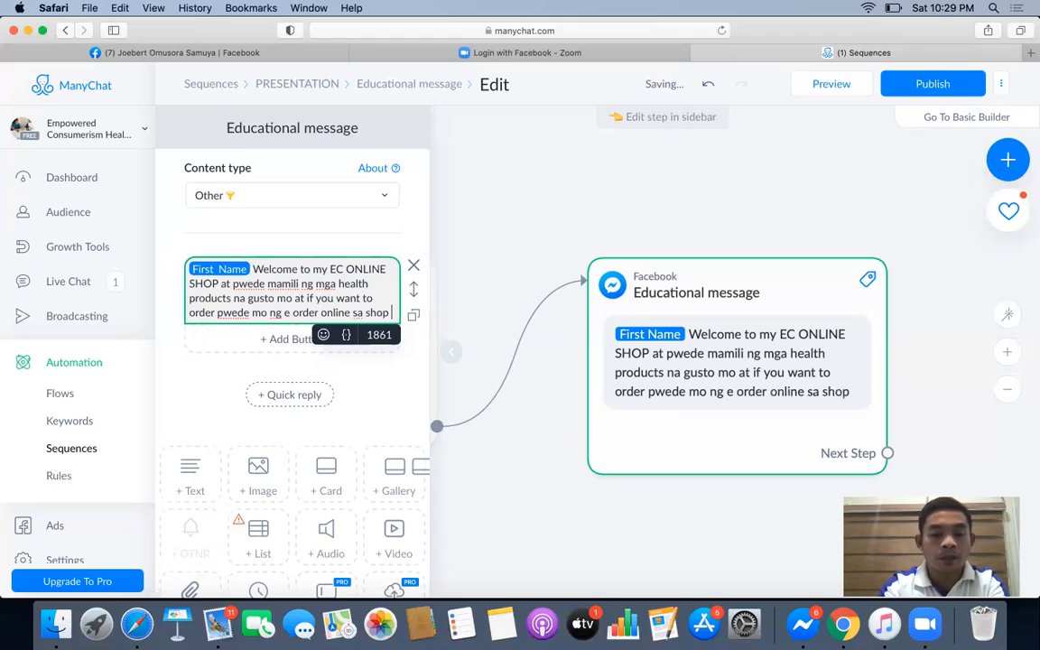
{"action": "type", "text": "at ediler"}
{"action": "key", "text": "BackSpace"}
{"action": "key", "text": "BackSpace"}
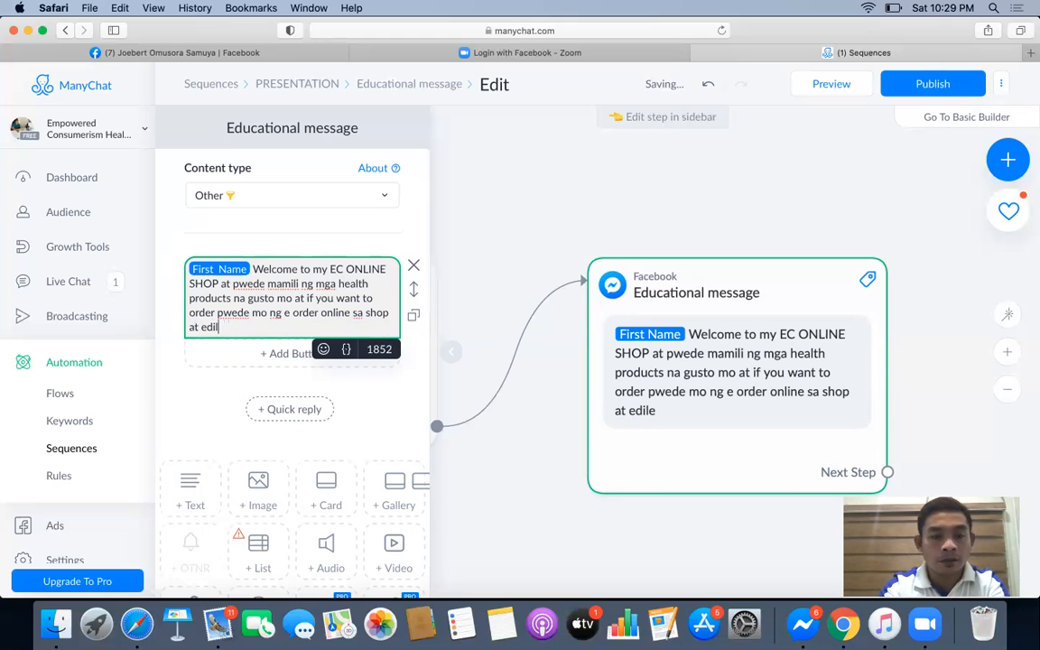
{"action": "type", "text": "ver"}
{"action": "type", "text": "e"}
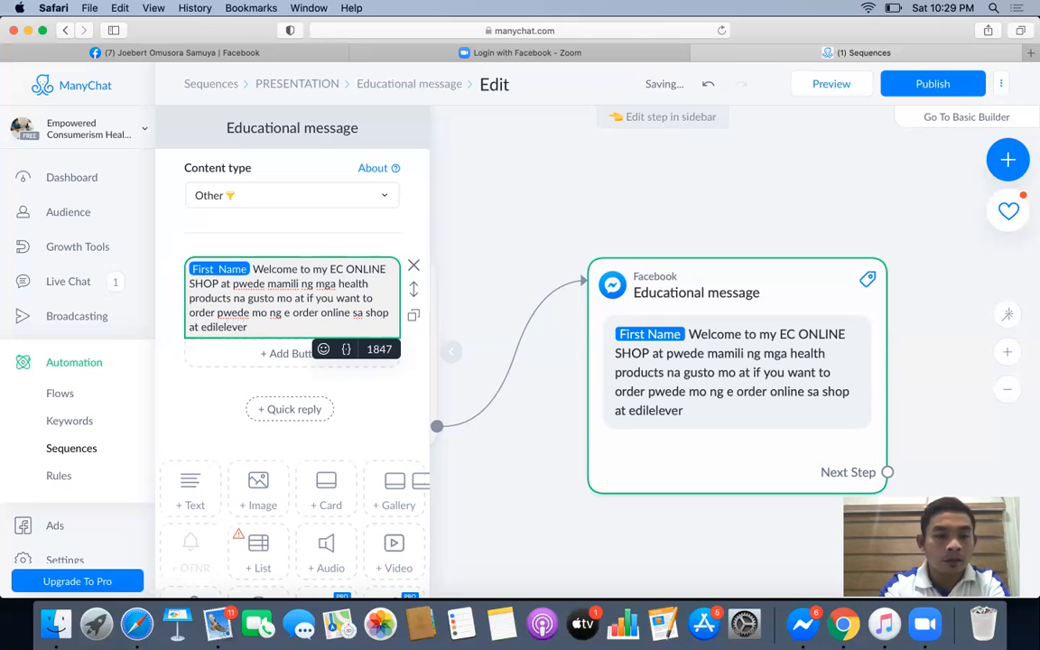
{"action": "key", "text": "BackSpace"}
{"action": "key", "text": "BackSpace"}
{"action": "key", "text": "BackSpace"}
{"action": "key", "text": "BackSpace"}
{"action": "key", "text": "BackSpace"}
{"action": "key", "text": "BackSpace"}
{"action": "key", "text": "BackSpace"}
{"action": "key", "text": "BackSpace"}
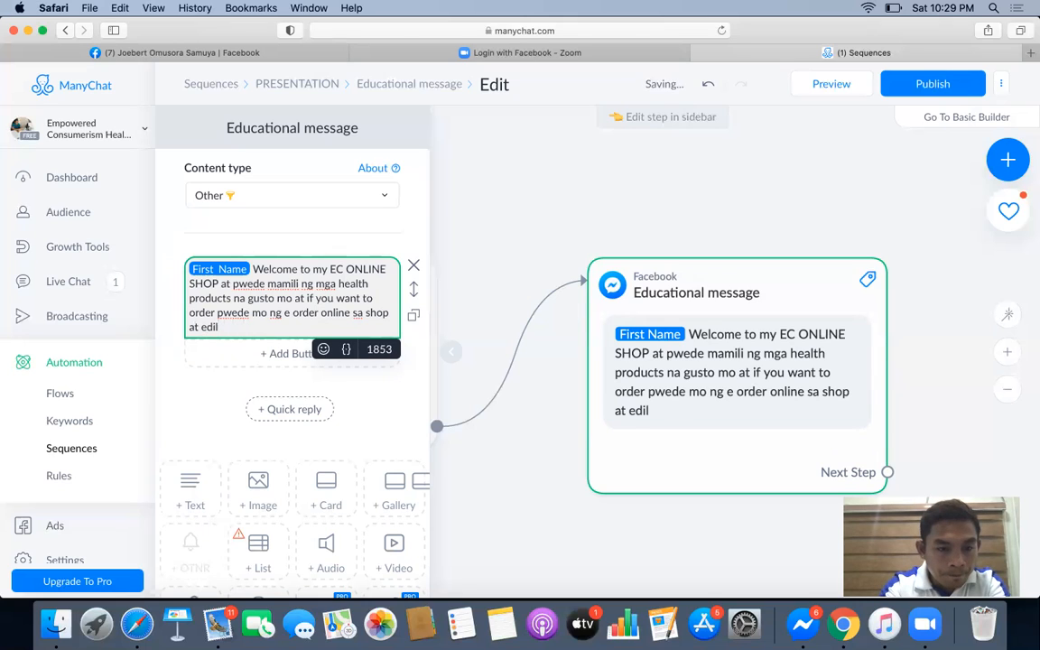
{"action": "key", "text": "BackSpace"}
{"action": "type", "text": "del"}
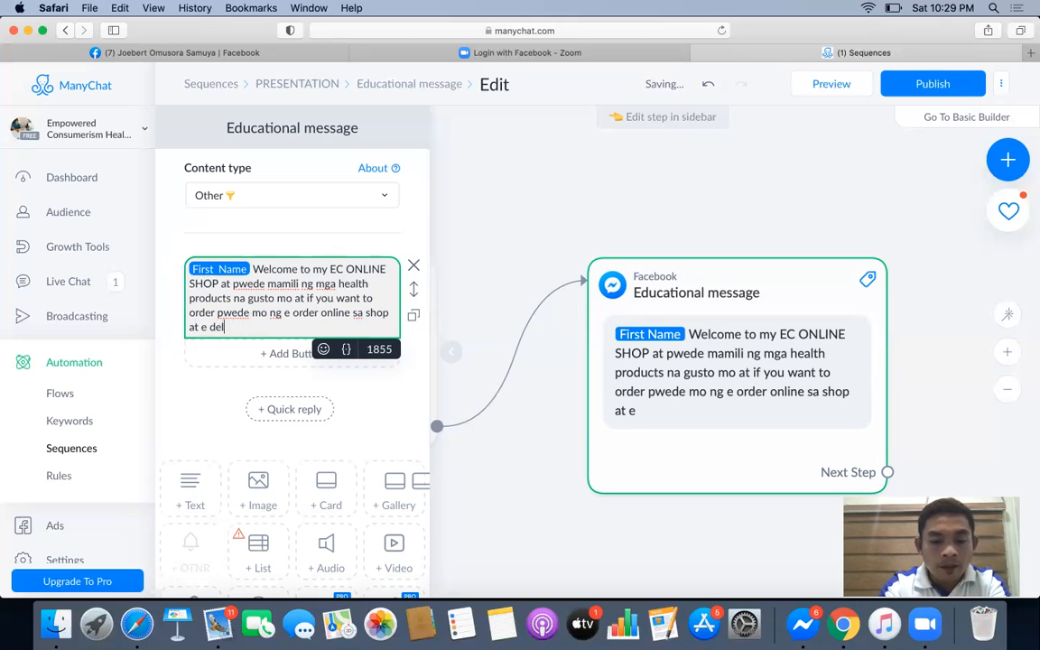
{"action": "type", "text": "iver na ag"}
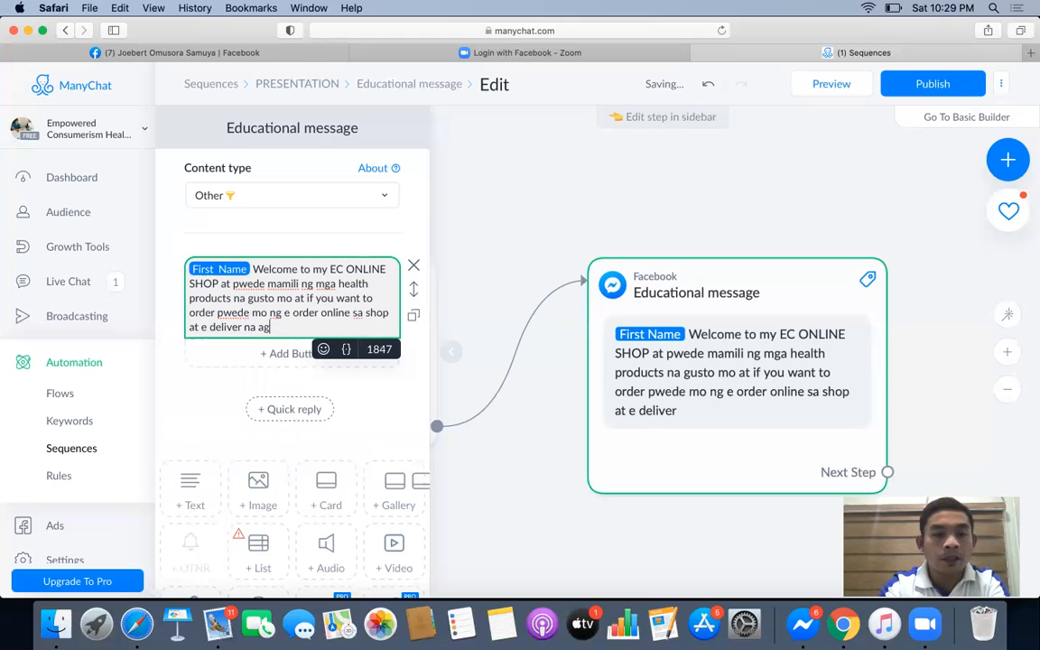
{"action": "type", "text": "ad sayo"}
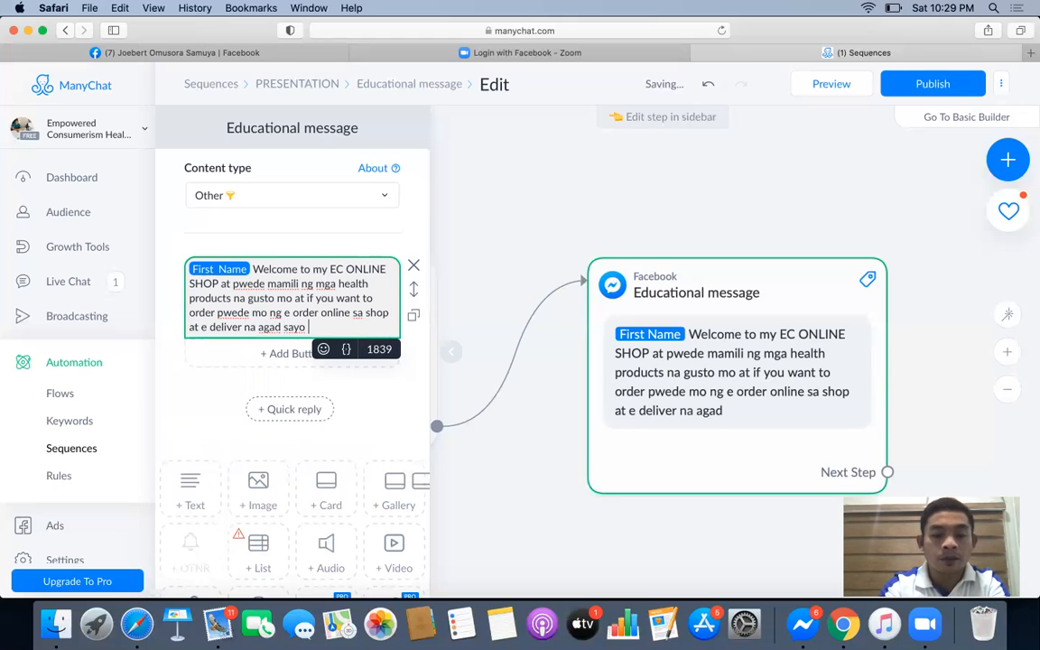
{"action": "type", "text": " door "}
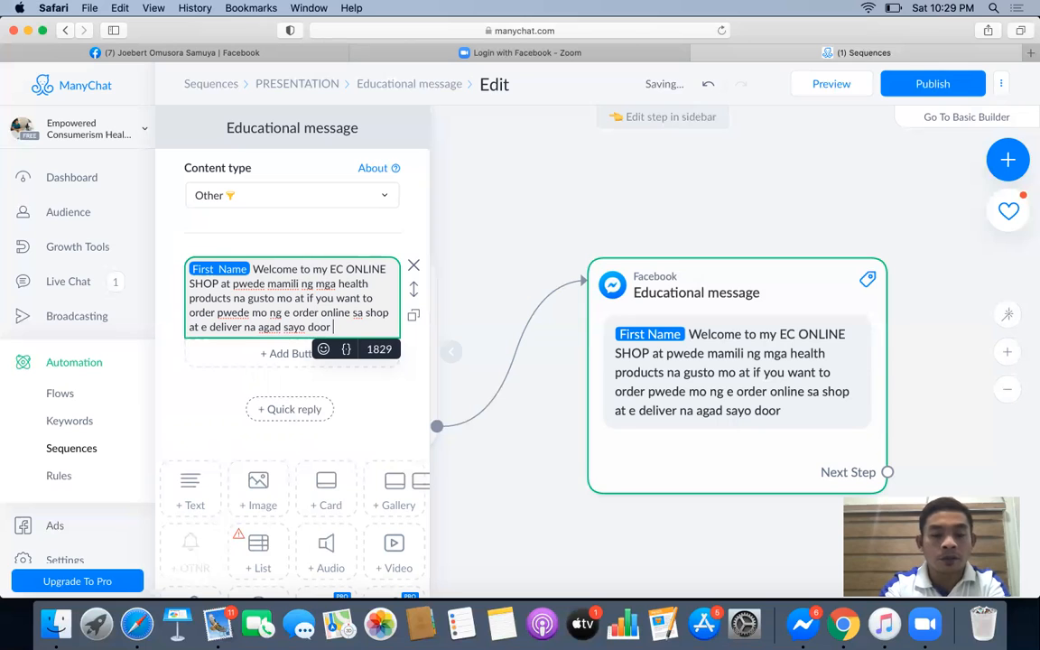
{"action": "type", "text": "to door"}
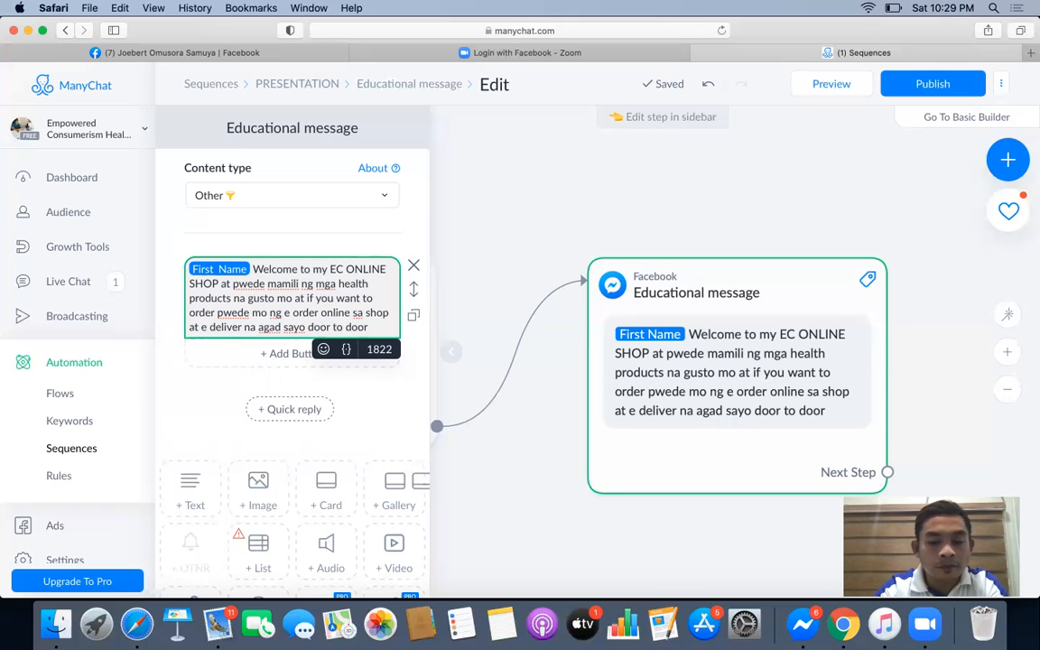
{"action": "type", "text": "."}
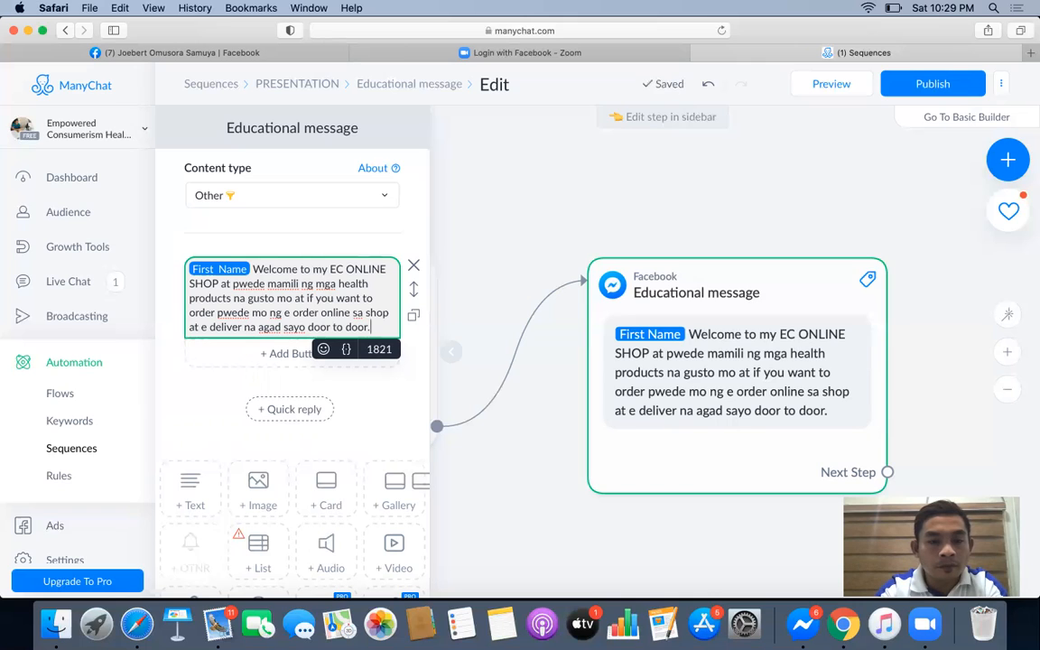
{"action": "type", "text": "."}
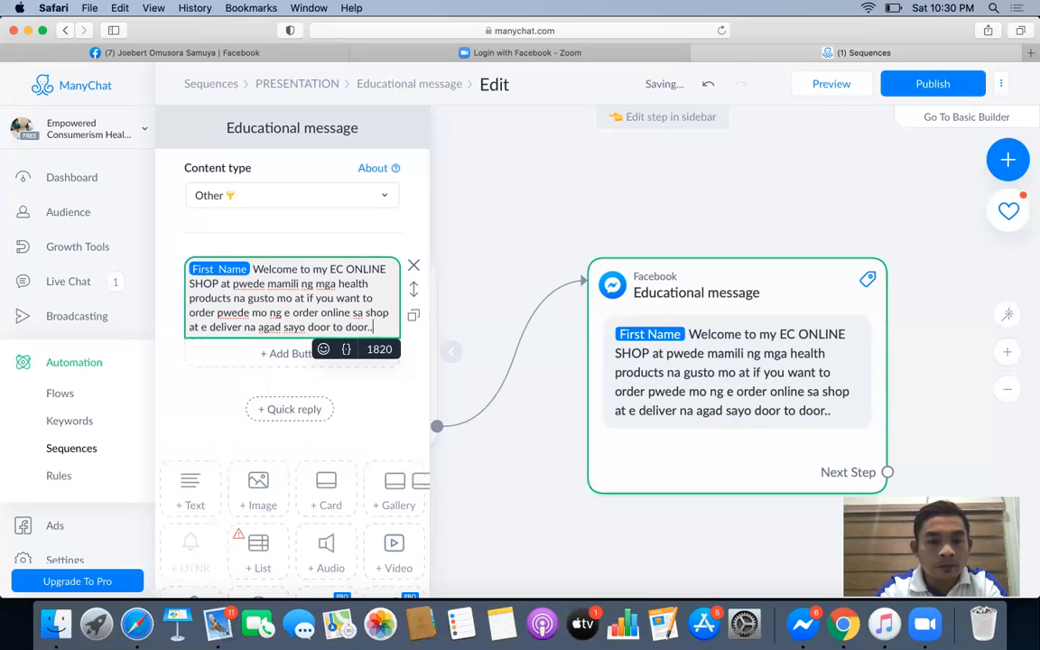
{"action": "key", "text": "BackSpace"}
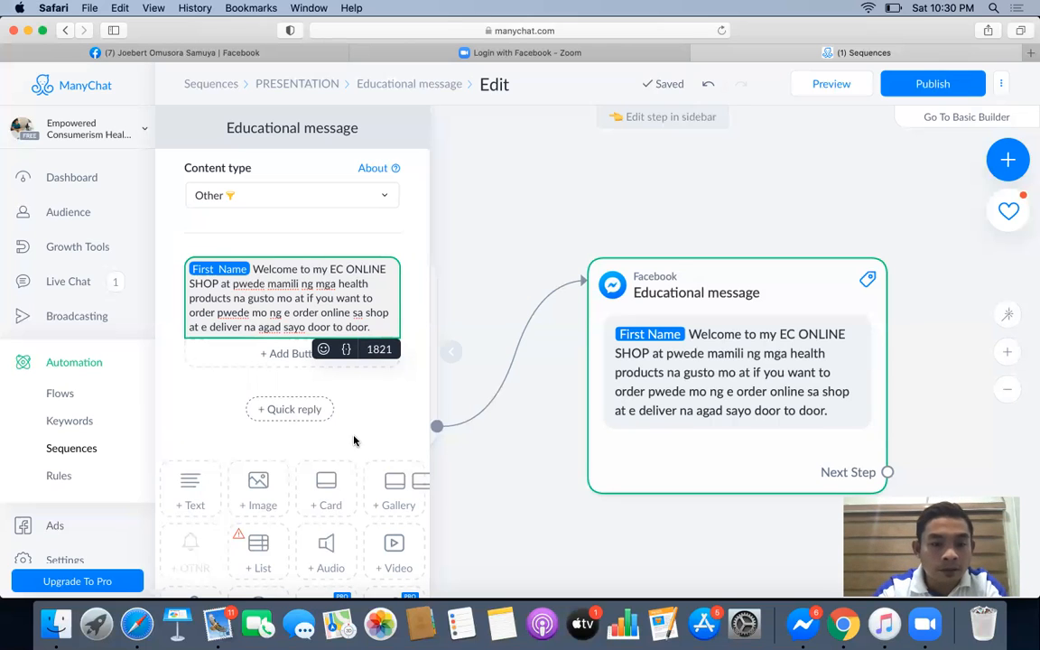
Add an image card and upload the product-display photo from Downloads
{"action": "left_click", "coordinate": [331, 494]}
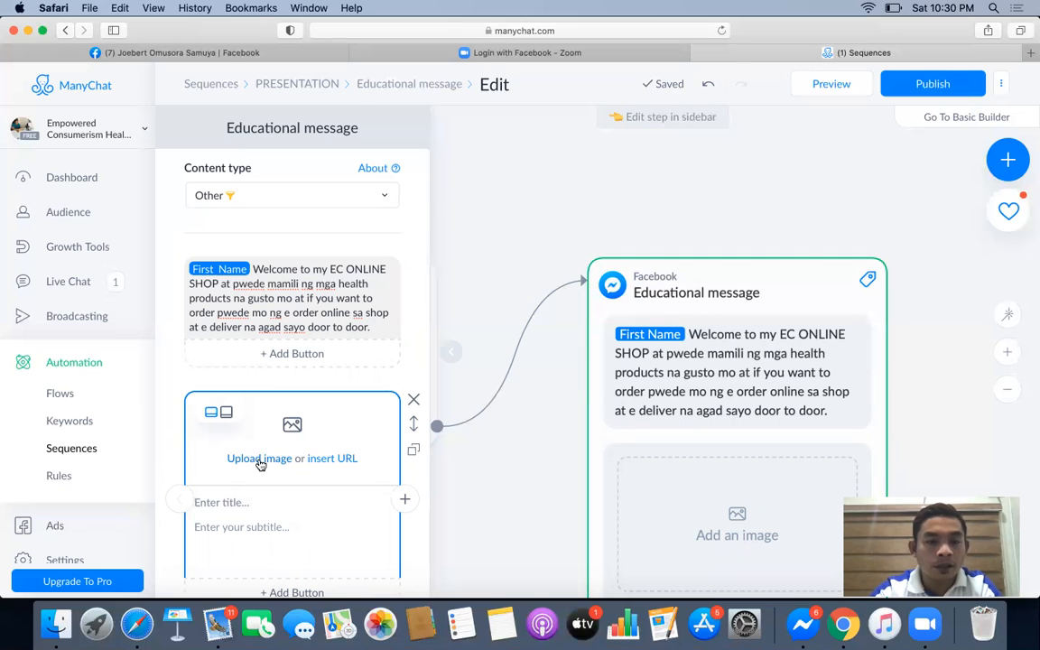
{"action": "left_click", "coordinate": [260, 461]}
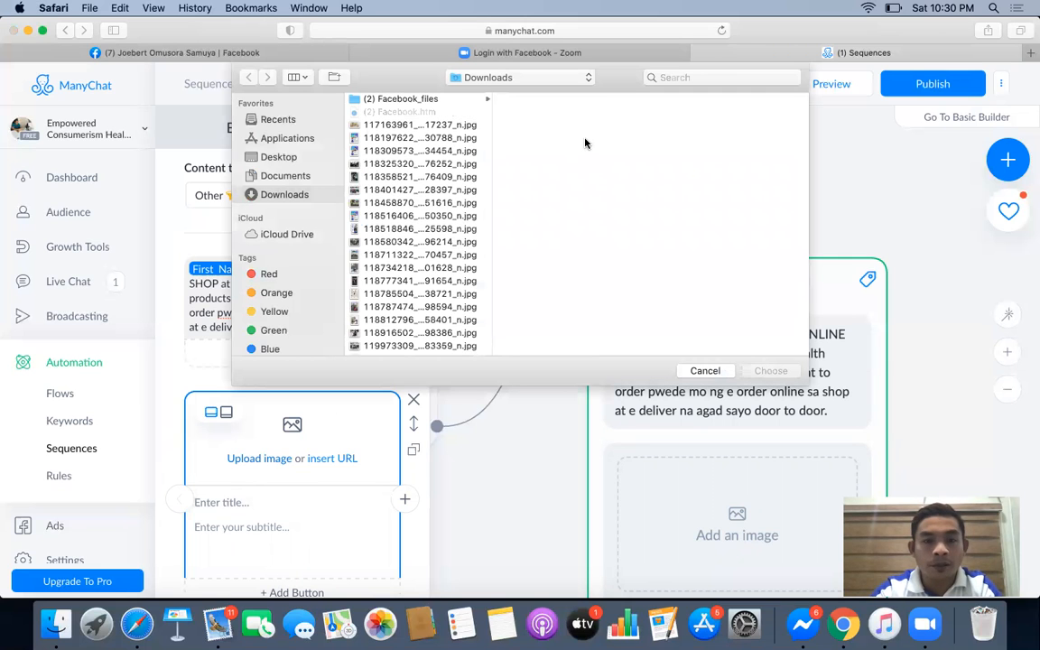
{"action": "key", "text": "Down"}
{"action": "key", "text": "Down"}
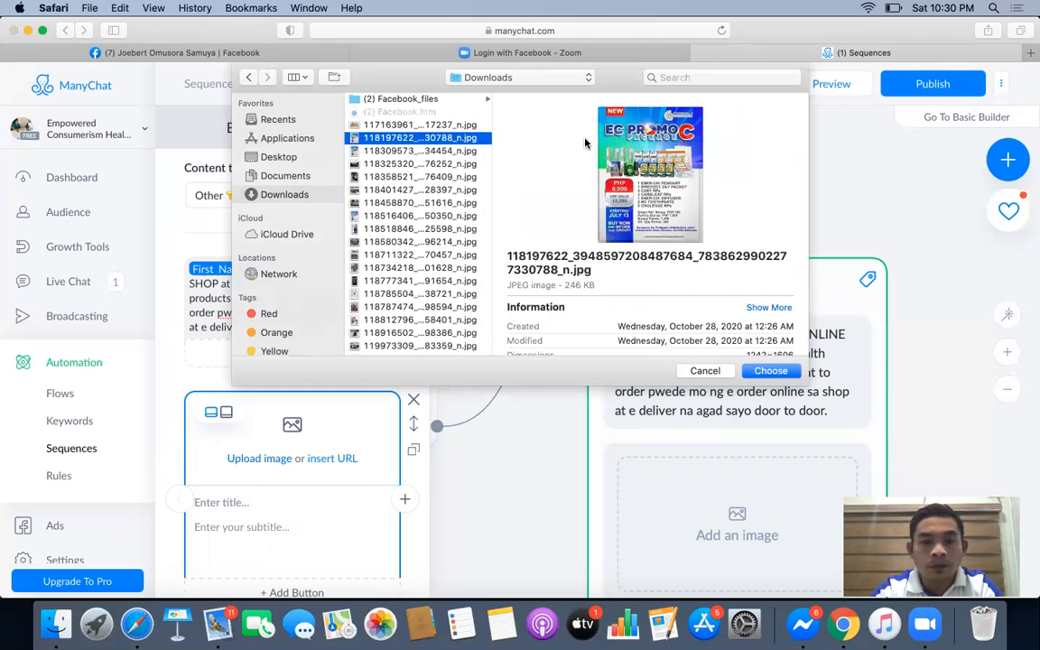
{"action": "key", "text": "Up"}
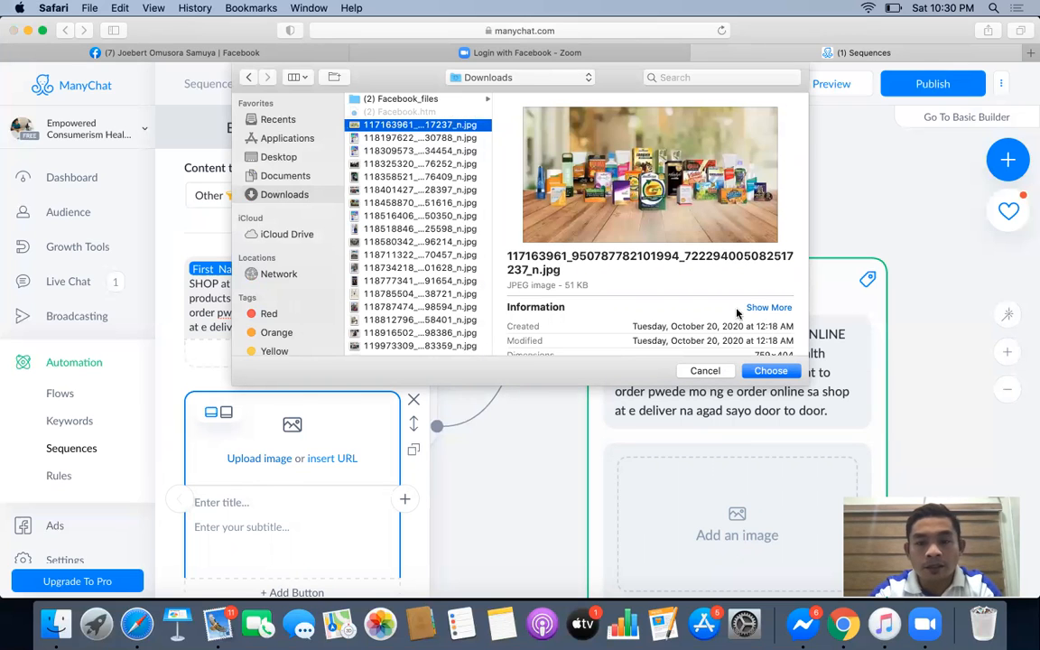
{"action": "left_click", "coordinate": [770, 372]}
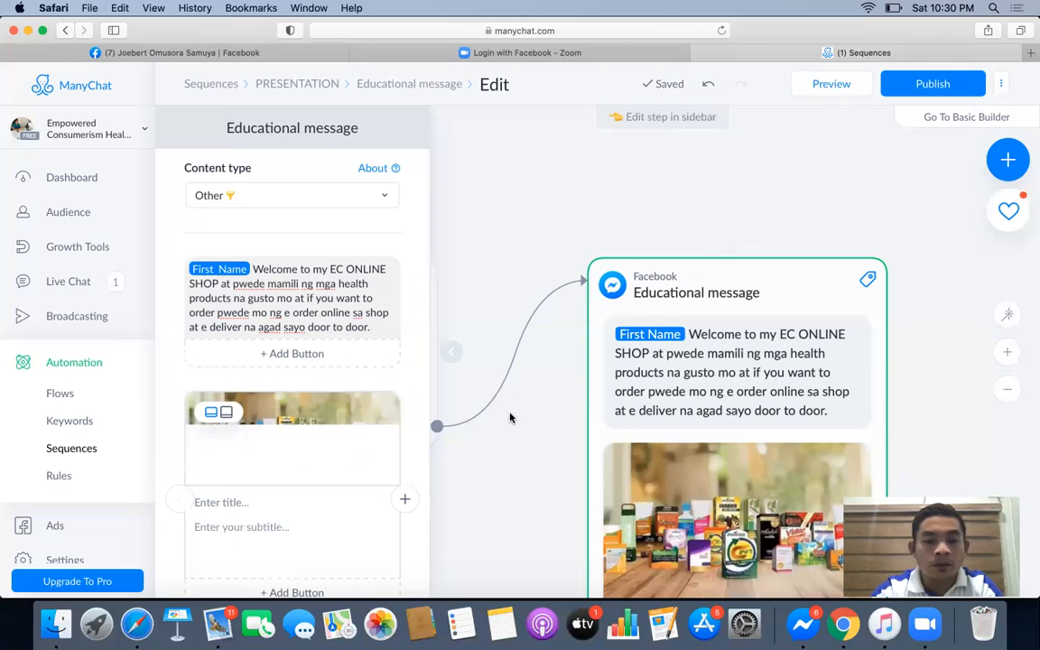
Type 'EC ONLINE SHOP' as the card title and 'SELECT NOW TO ORDER ONLINE' as its subtitle
{"action": "left_click", "coordinate": [279, 502]}
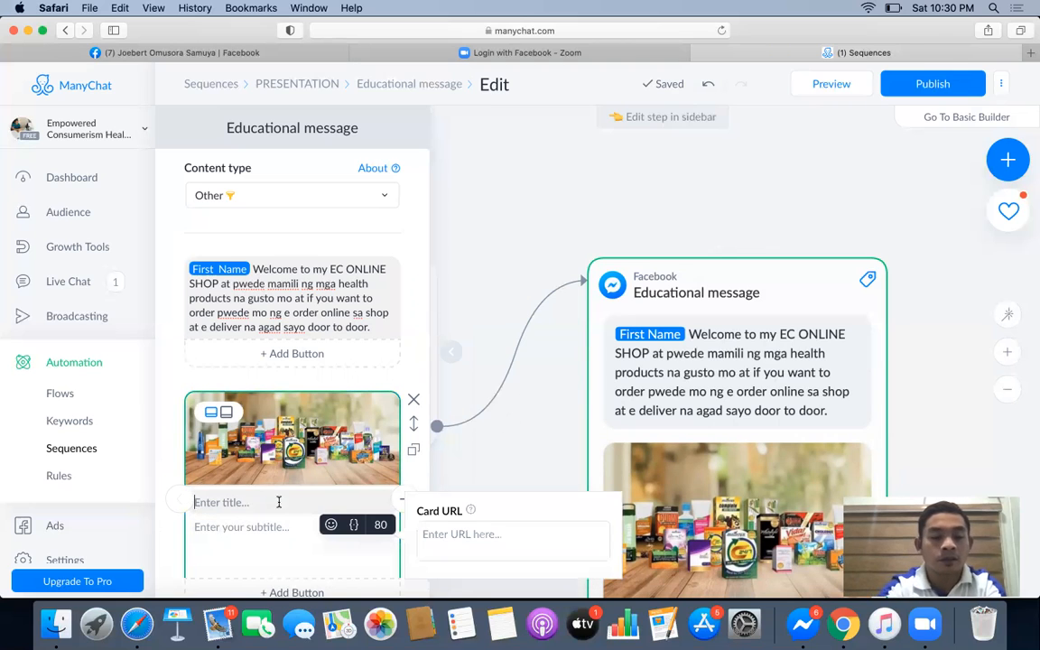
{"action": "type", "text": "EC "}
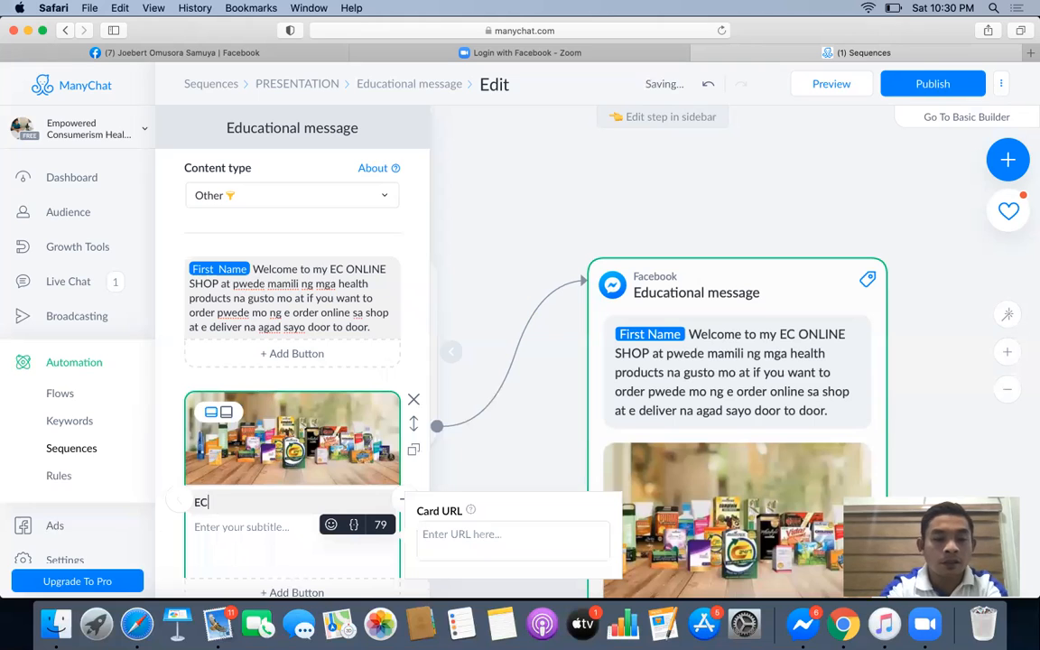
{"action": "type", "text": "ONLINE "}
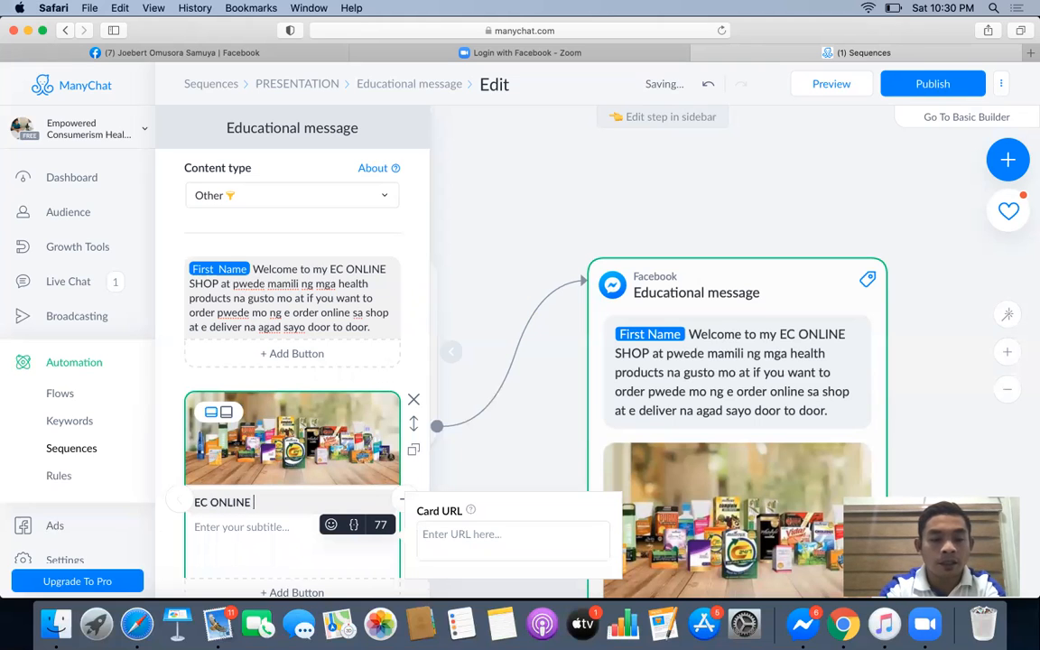
{"action": "type", "text": "SHOP"}
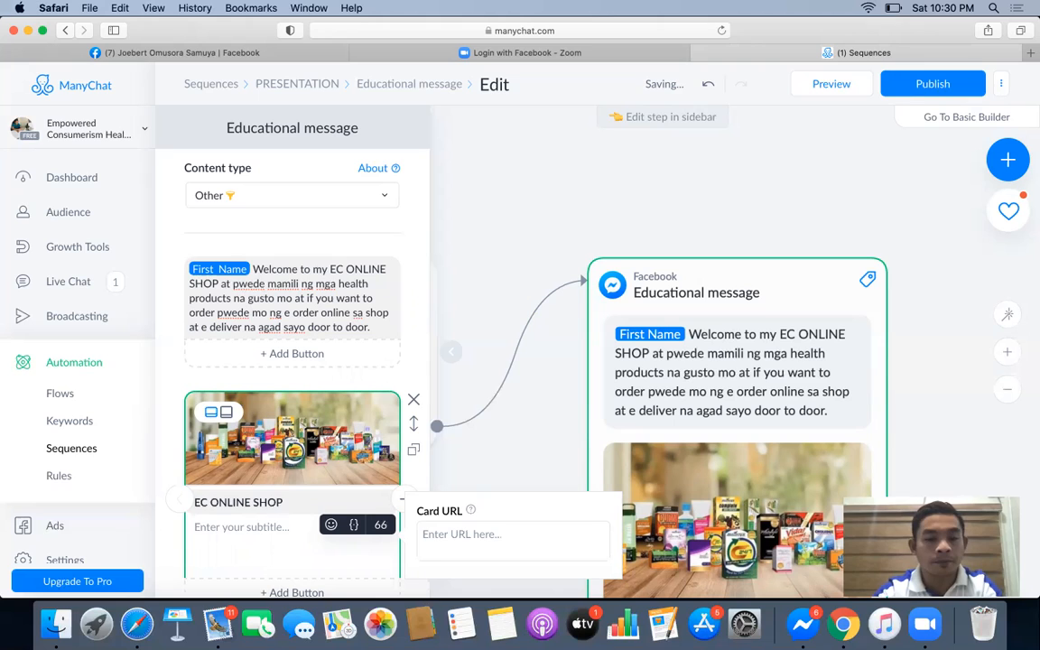
{"action": "left_click", "coordinate": [280, 531]}
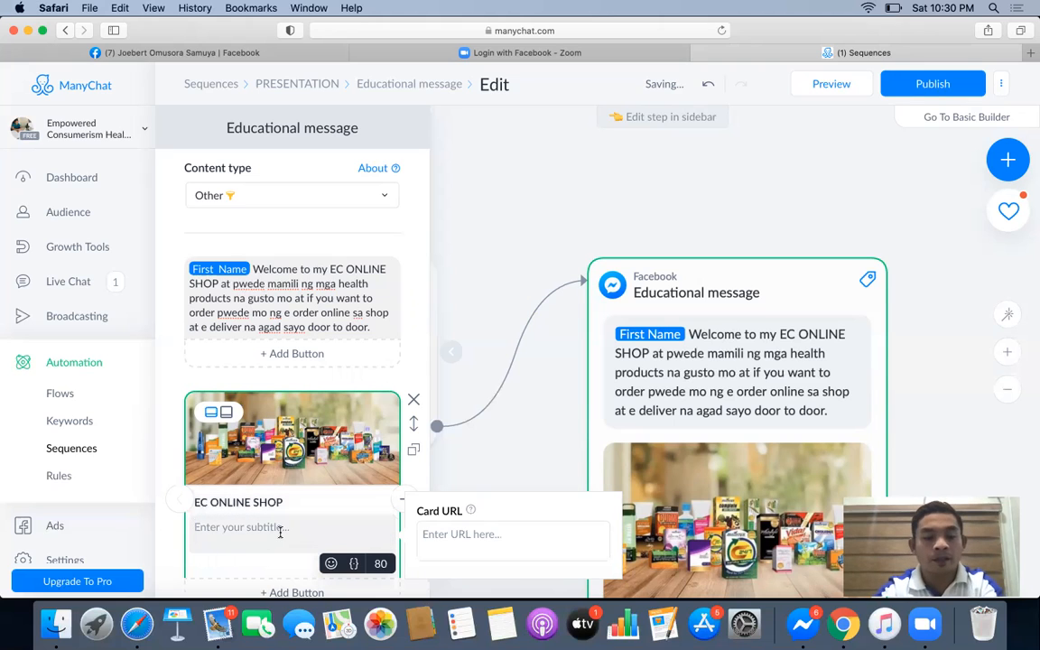
{"action": "type", "text": "S"}
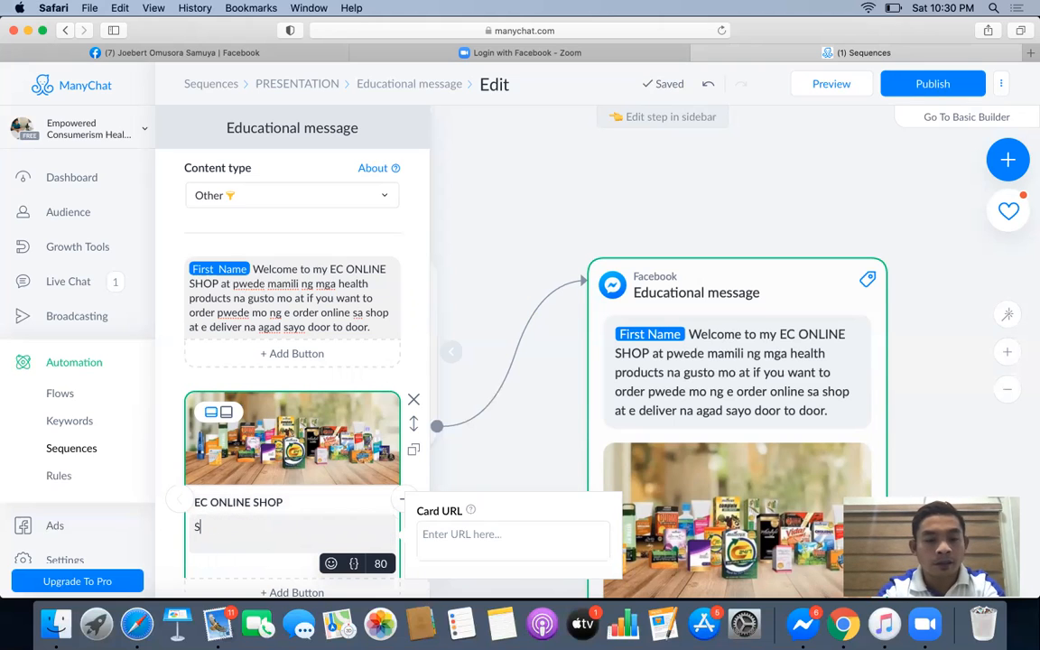
{"action": "type", "text": "ELECT "}
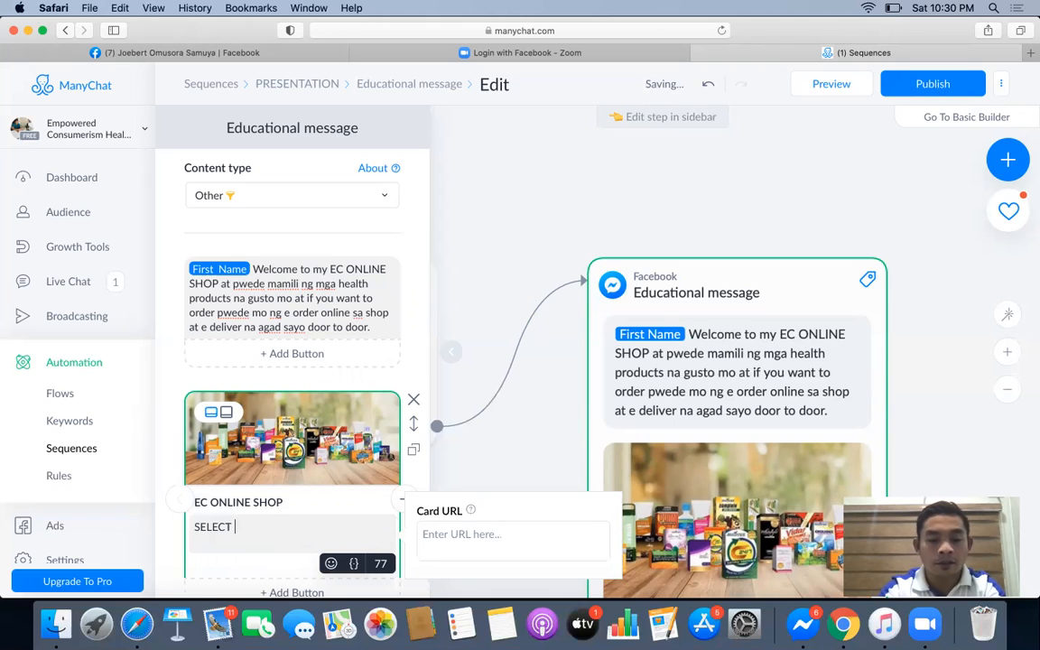
{"action": "type", "text": "NOW U"}
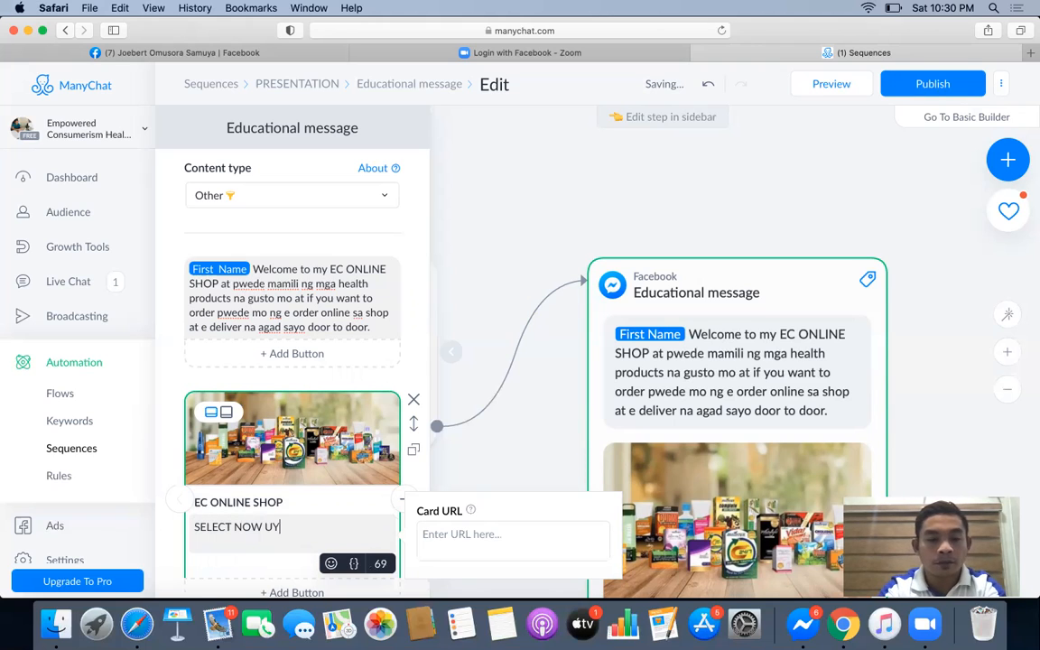
{"action": "key", "text": "BackSpace"}
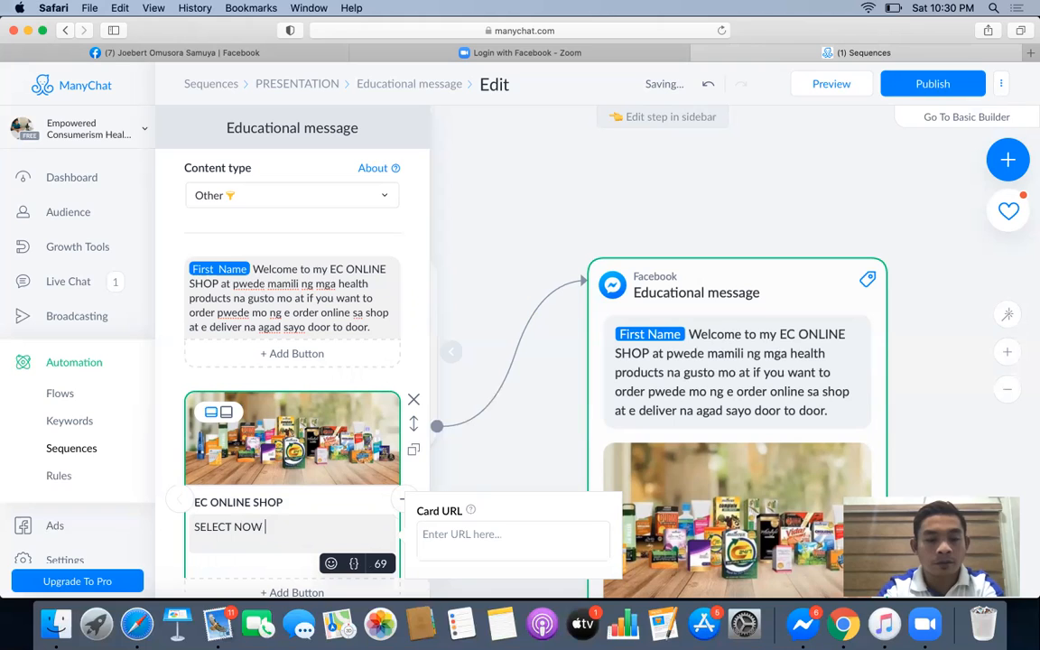
{"action": "type", "text": "TO "}
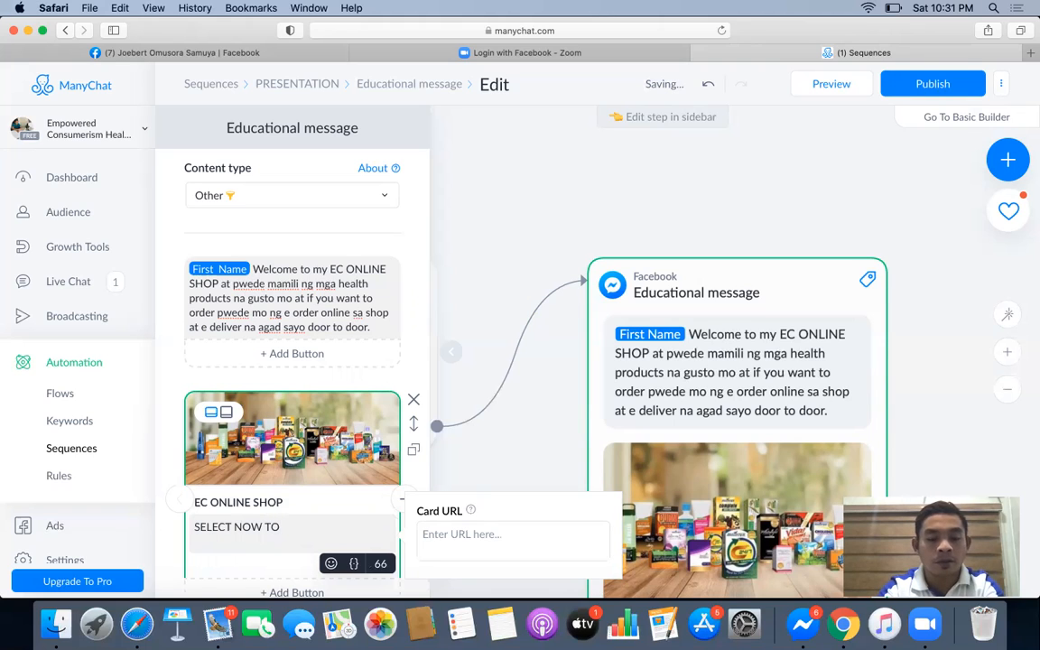
{"action": "type", "text": "ORDER ONLINE"}
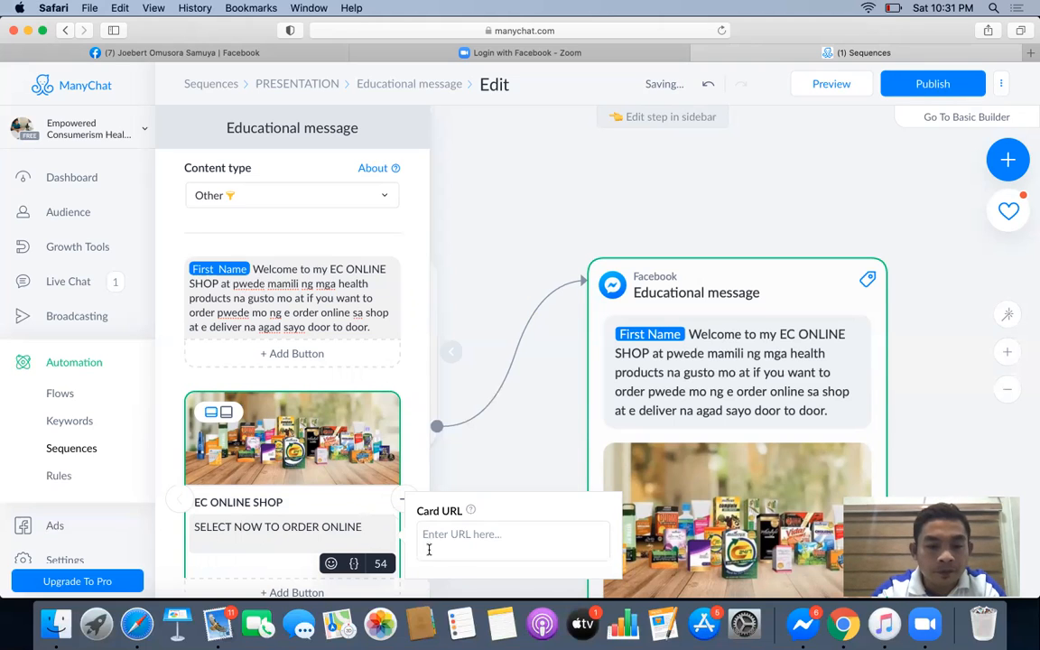
Finish editing the card text and add 'New Button #1' under the EC ONLINE SHOP card
{"action": "left_click", "coordinate": [419, 454]}
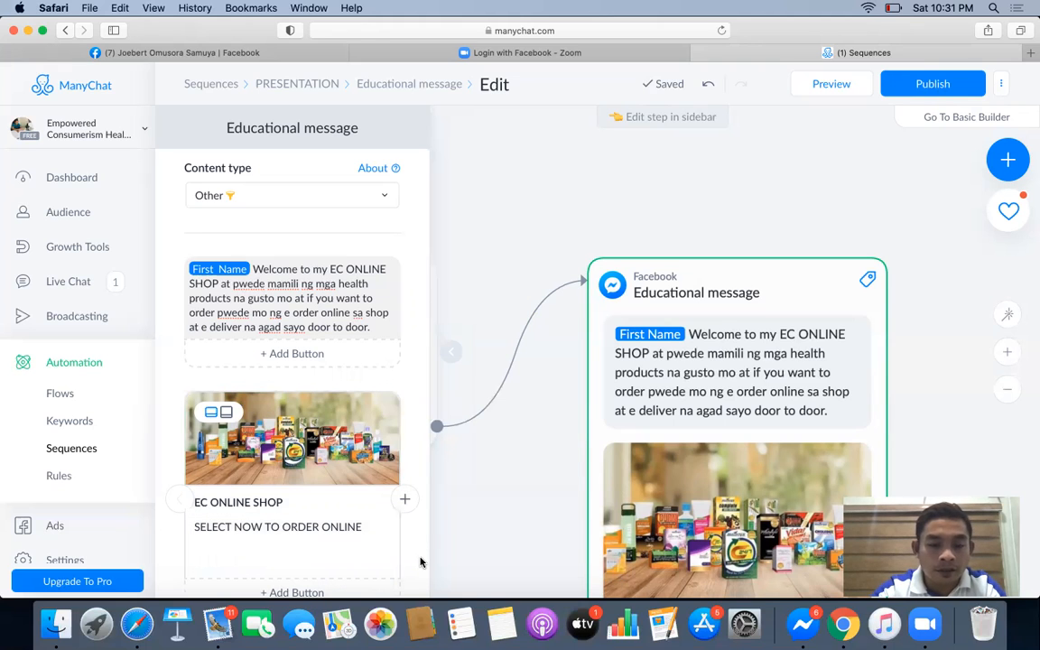
{"action": "left_click_drag", "start_coordinate": [421, 567], "coordinate": [419, 515]}
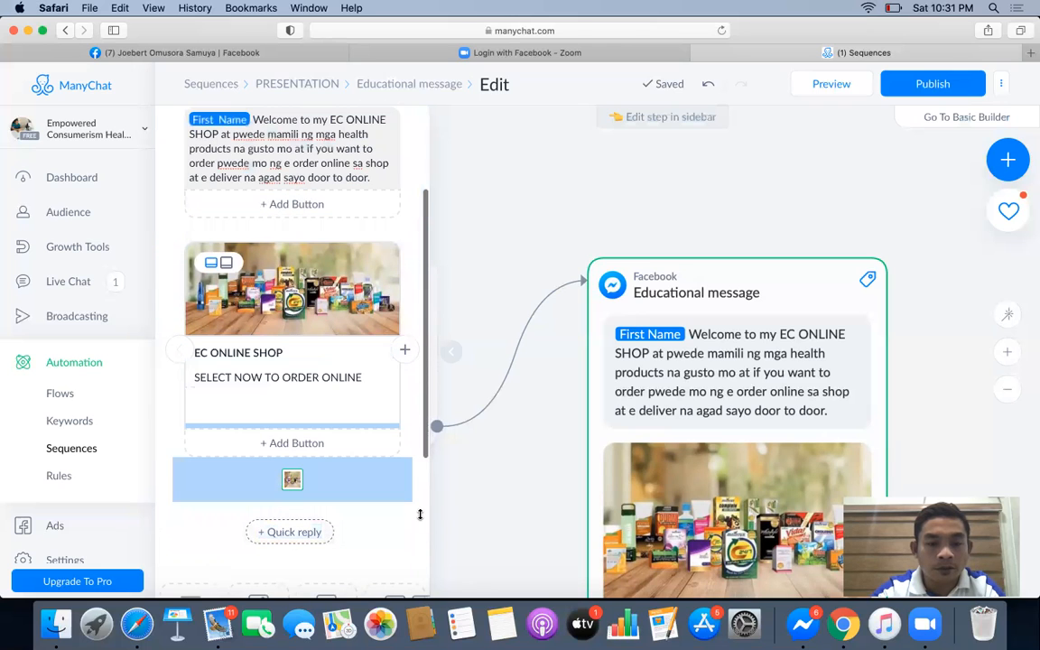
{"action": "left_click", "coordinate": [419, 515]}
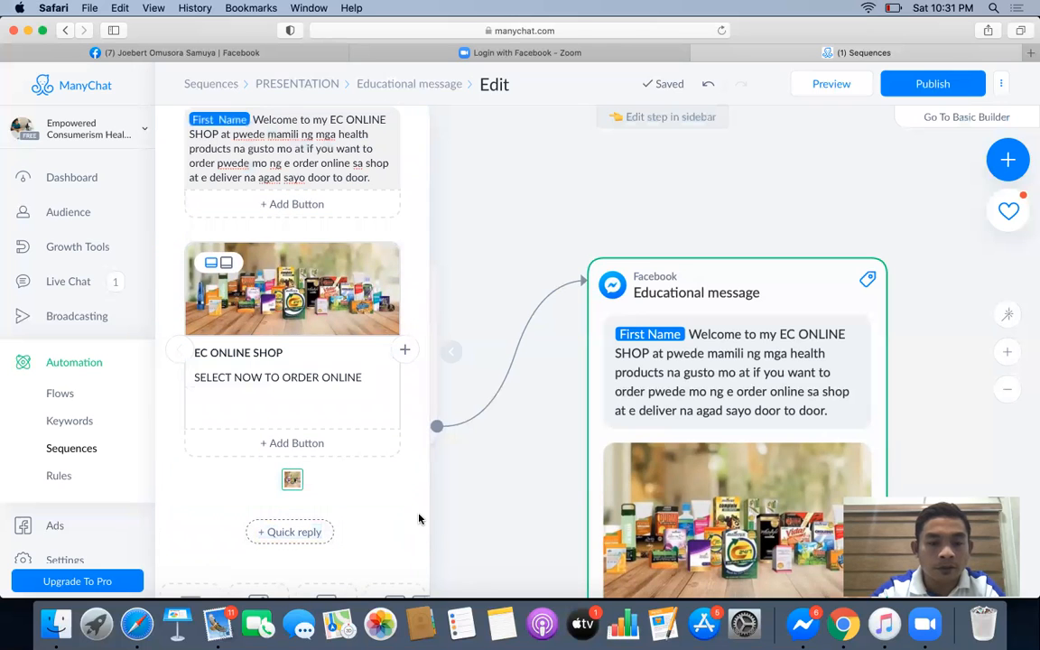
{"action": "left_click", "coordinate": [303, 444]}
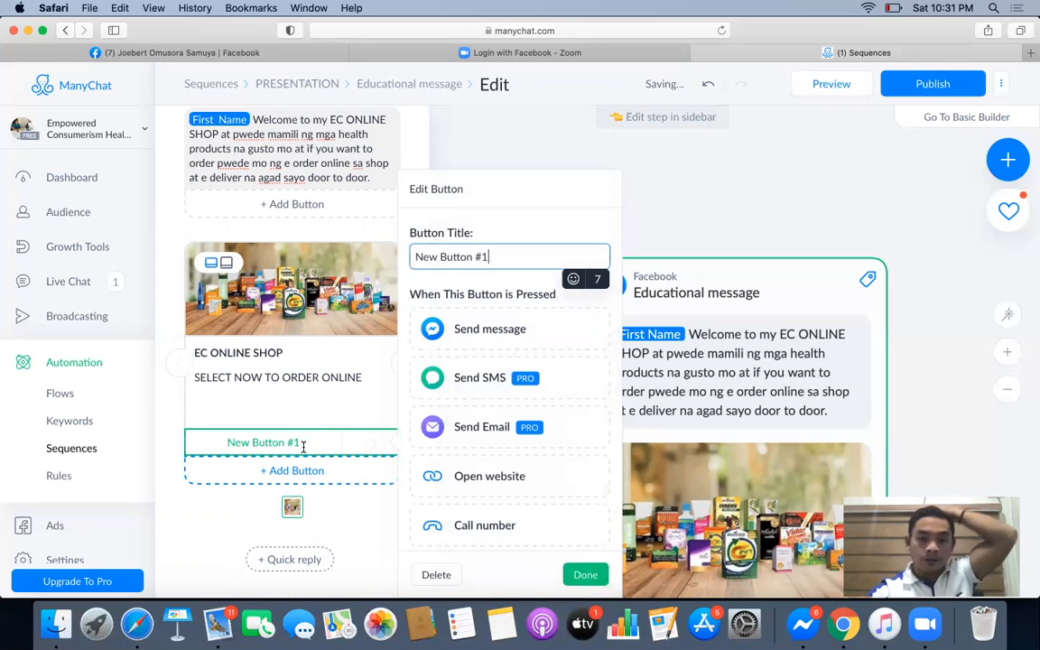
Rename the card button to 'SHOP NOW', set it to open a website, and open a new Safari tab
{"action": "triple_click", "coordinate": [495, 256]}
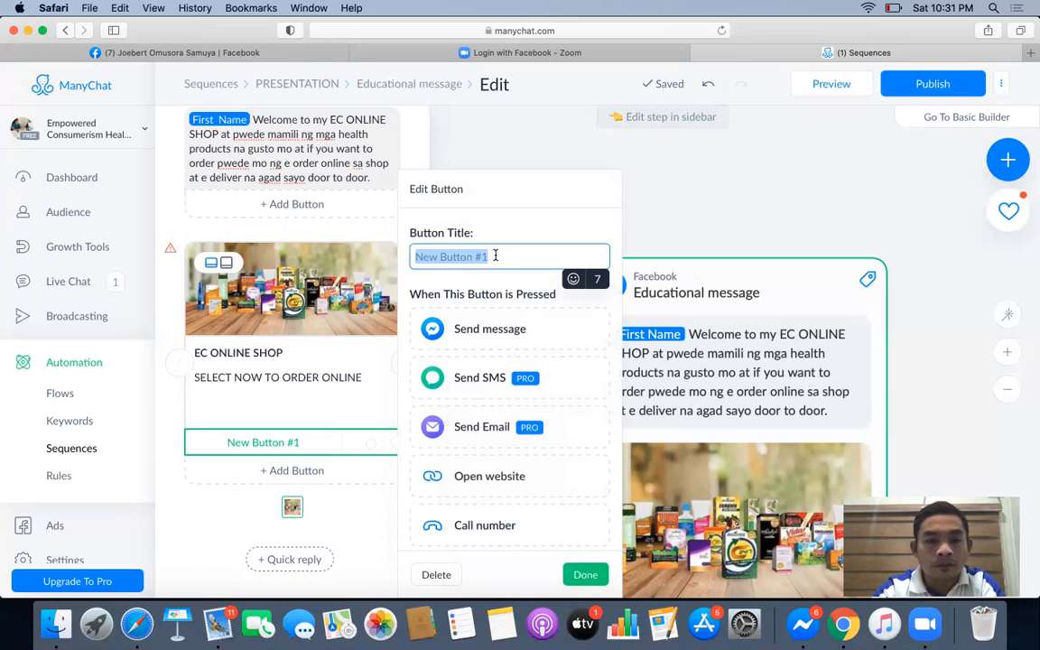
{"action": "key", "text": "BackSpace"}
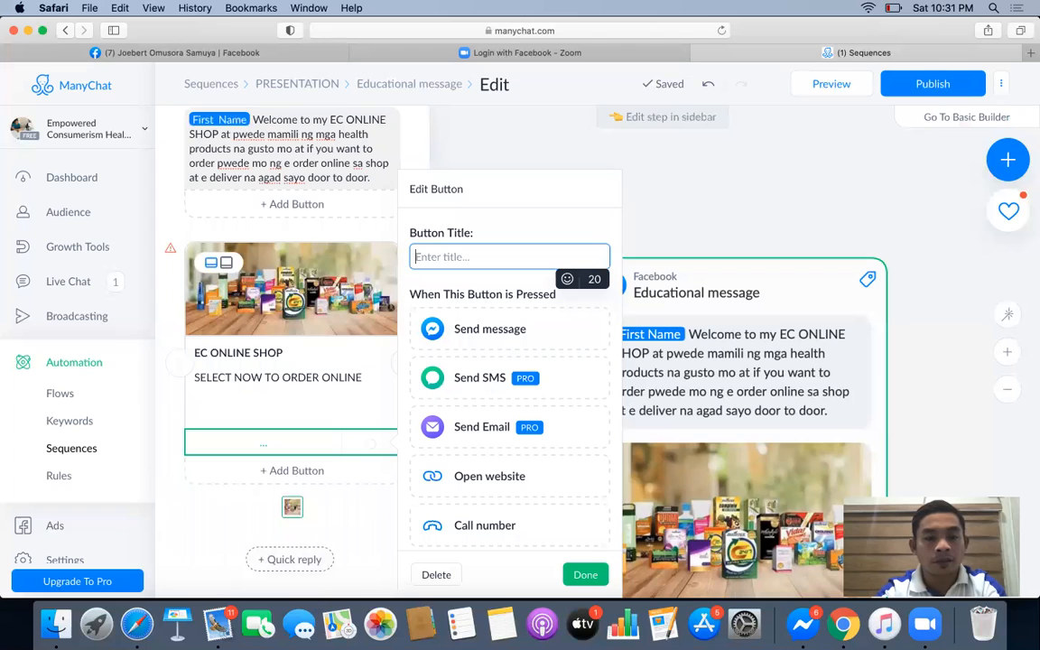
{"action": "type", "text": "VISIT EC"}
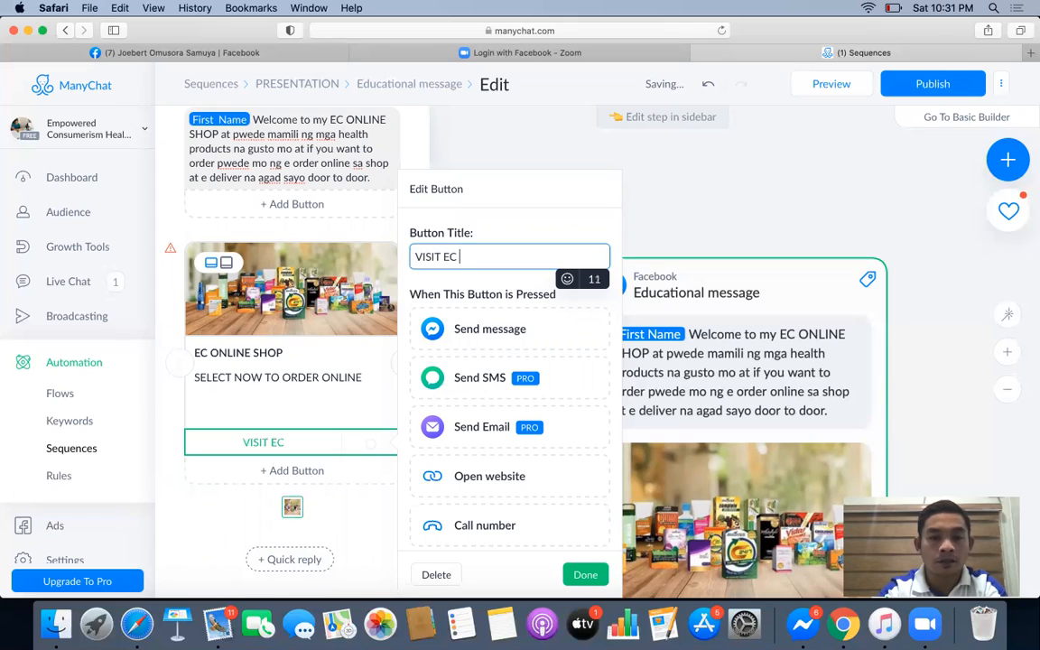
{"action": "type", "text": " SHOP"}
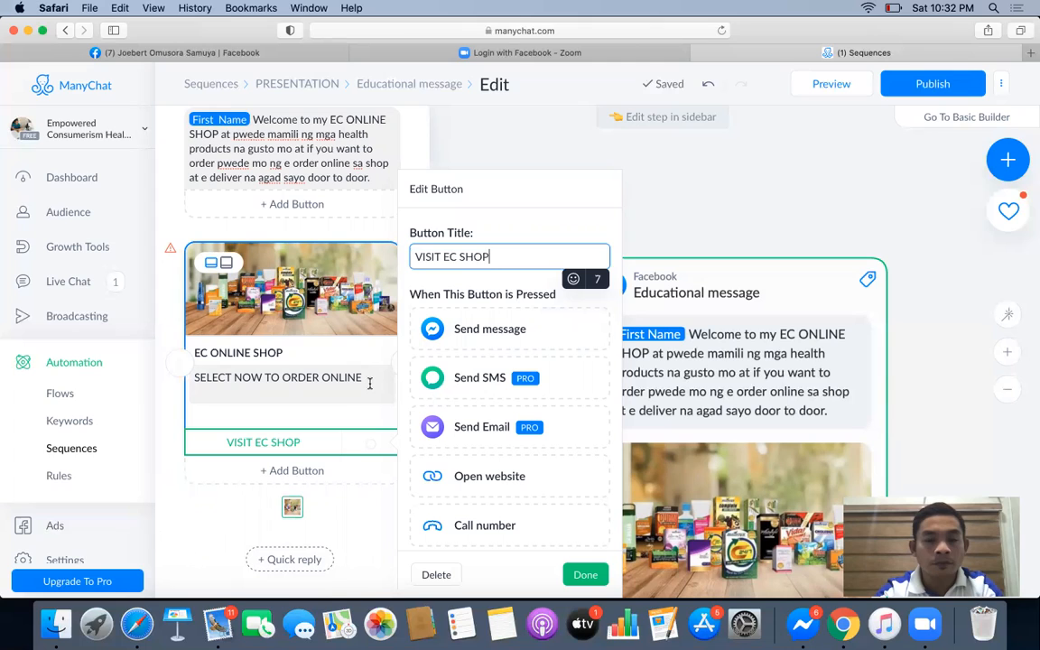
{"action": "key", "text": "BackSpace"}
{"action": "key", "text": "BackSpace"}
{"action": "key", "text": "BackSpace"}
{"action": "key", "text": "BackSpace"}
{"action": "key", "text": "BackSpace"}
{"action": "key", "text": "BackSpace"}
{"action": "key", "text": "BackSpace"}
{"action": "key", "text": "BackSpace"}
{"action": "key", "text": "BackSpace"}
{"action": "key", "text": "BackSpace"}
{"action": "key", "text": "BackSpace"}
{"action": "key", "text": "BackSpace"}
{"action": "key", "text": "BackSpace"}
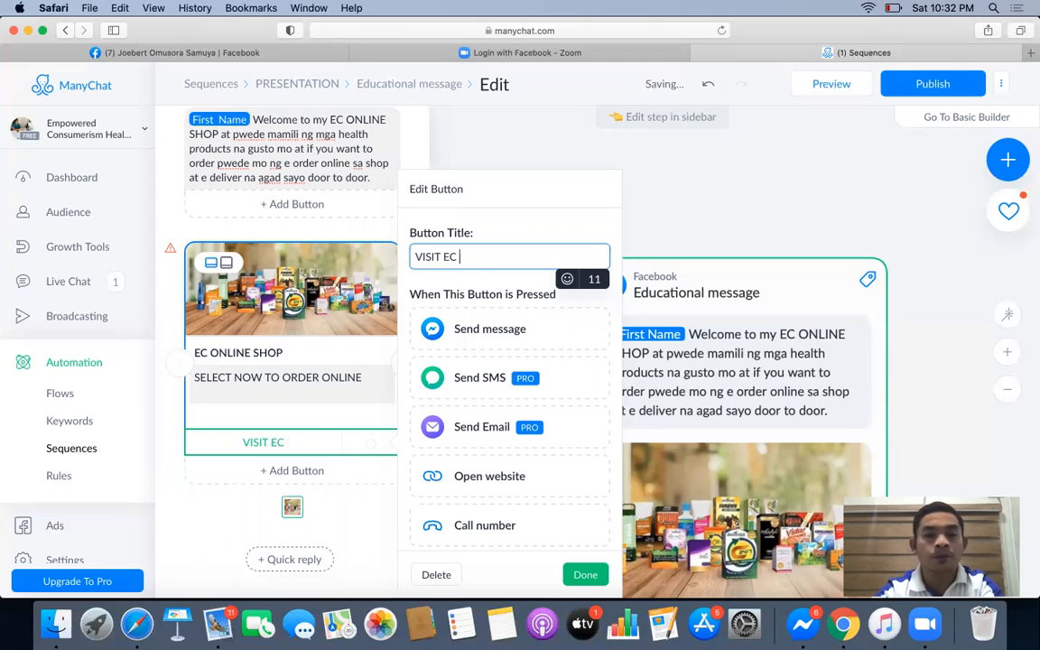
{"action": "type", "text": "SH"}
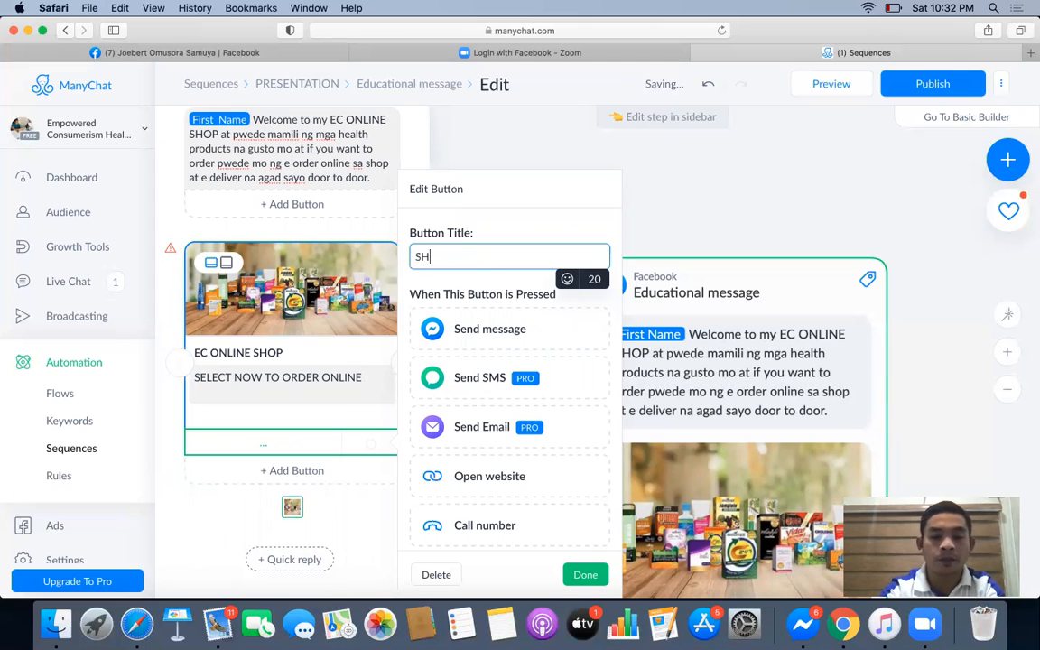
{"action": "type", "text": "OP NOW"}
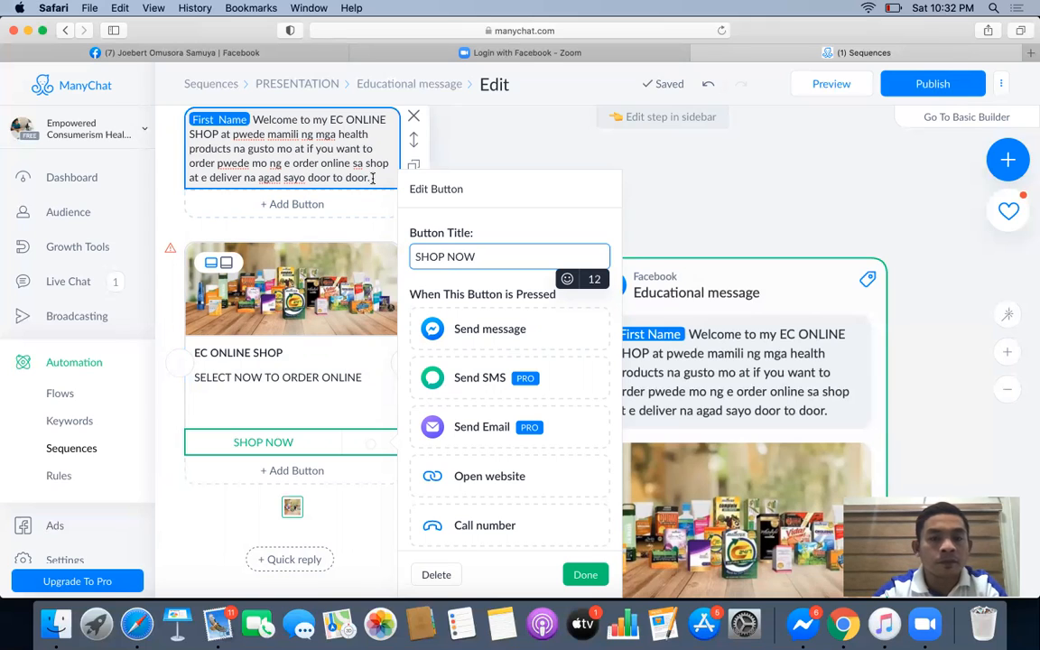
{"action": "left_click", "coordinate": [502, 484]}
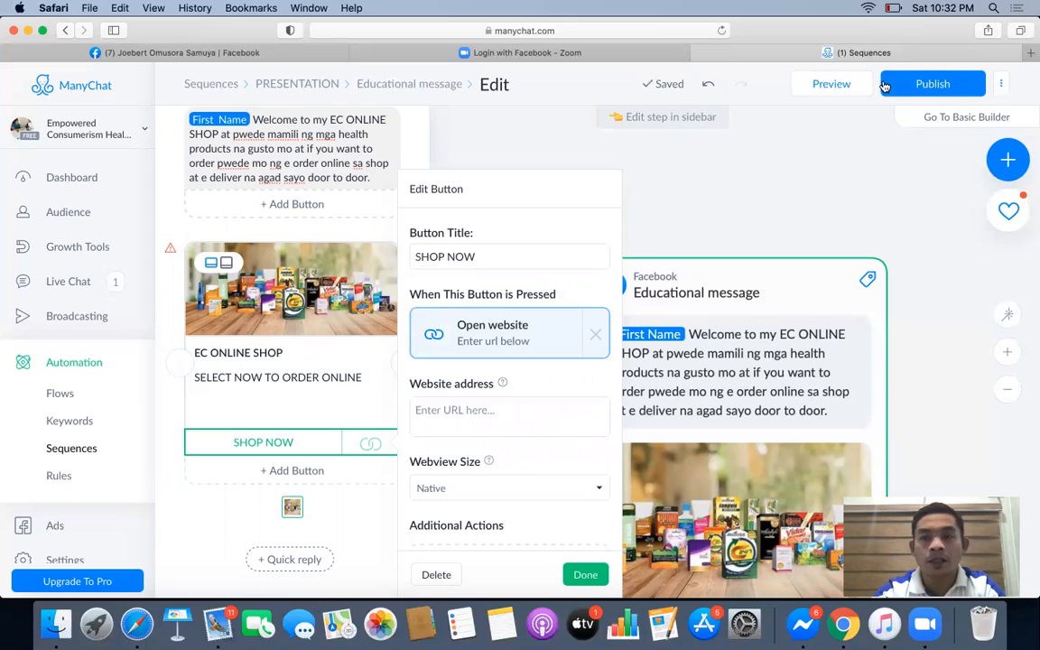
{"action": "left_click", "coordinate": [1031, 56]}
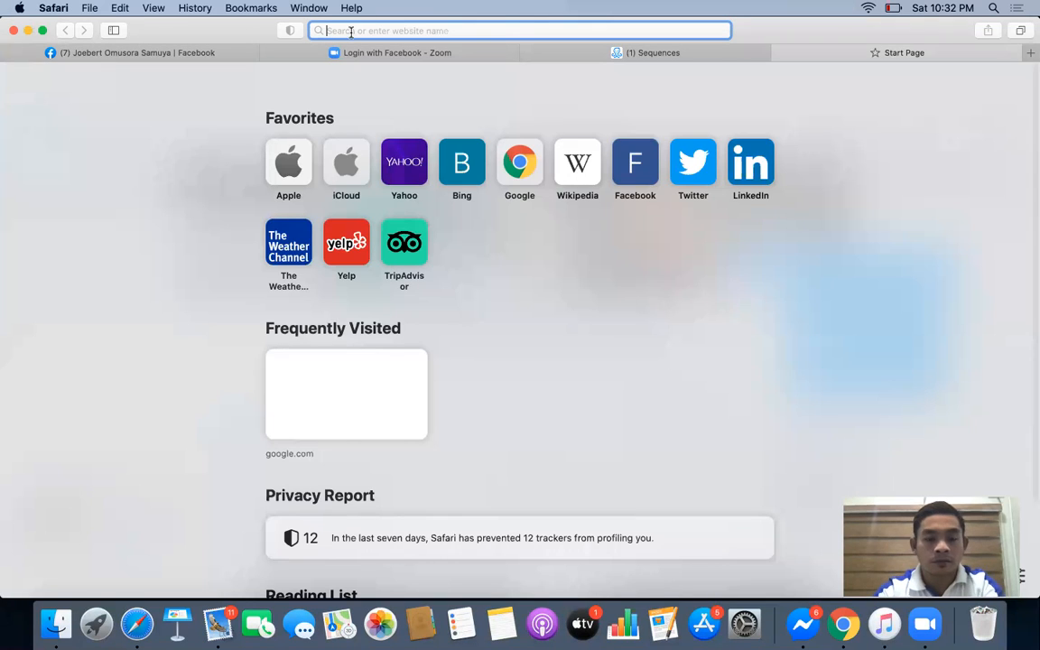
Sign in to Empowered Consumerism with the saved login, copy the personal EC shop link, and return to ManyChat
{"action": "type", "text": "DTC.aimglobalinc.com"}
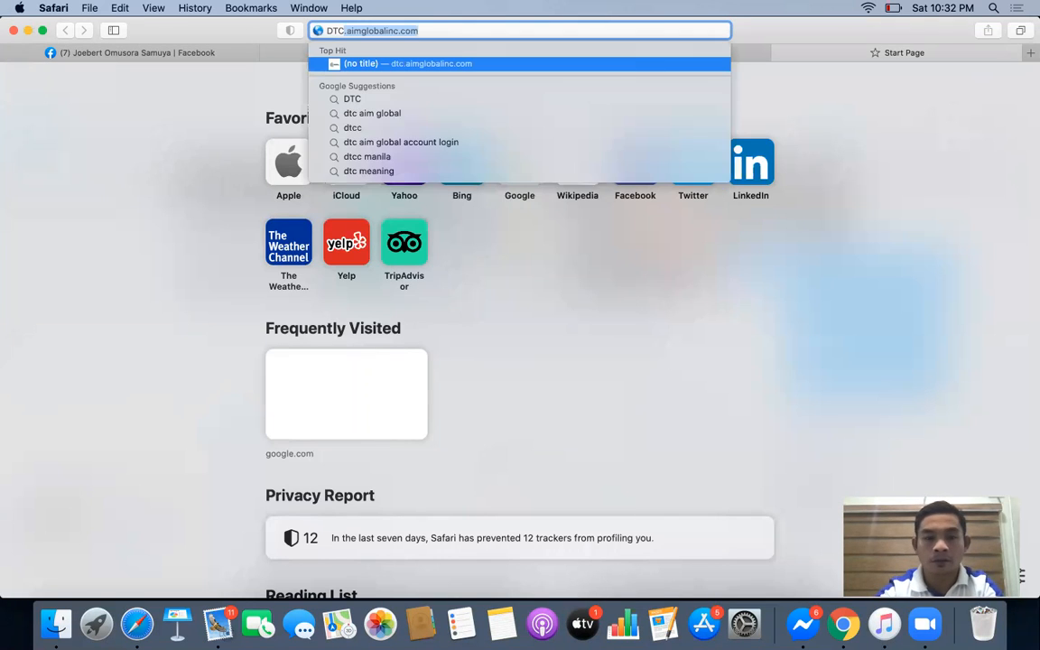
{"action": "key", "text": "Return"}
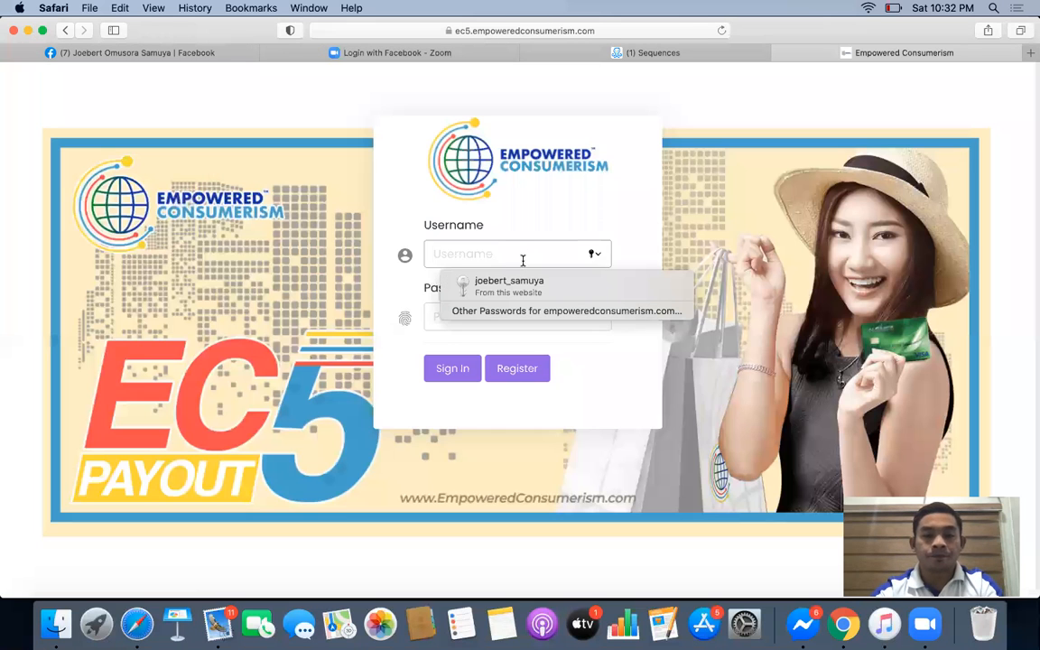
{"action": "type", "text": "JO"}
{"action": "key", "text": "BackSpace"}
{"action": "key", "text": "BackSpace"}
{"action": "type", "text": "j"}
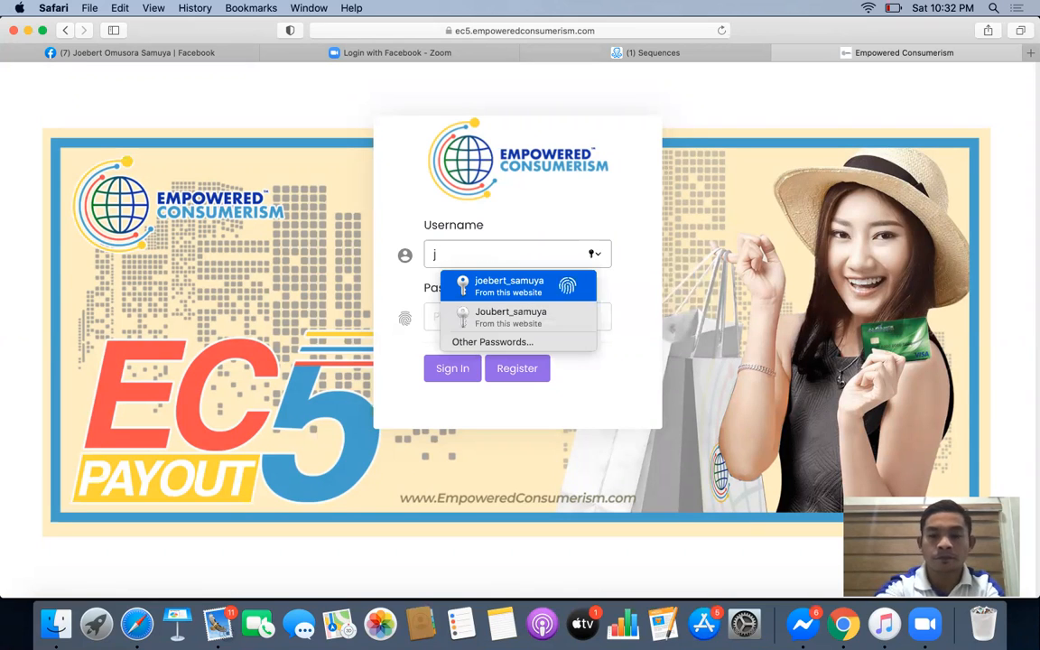
{"action": "key", "text": "Return"}
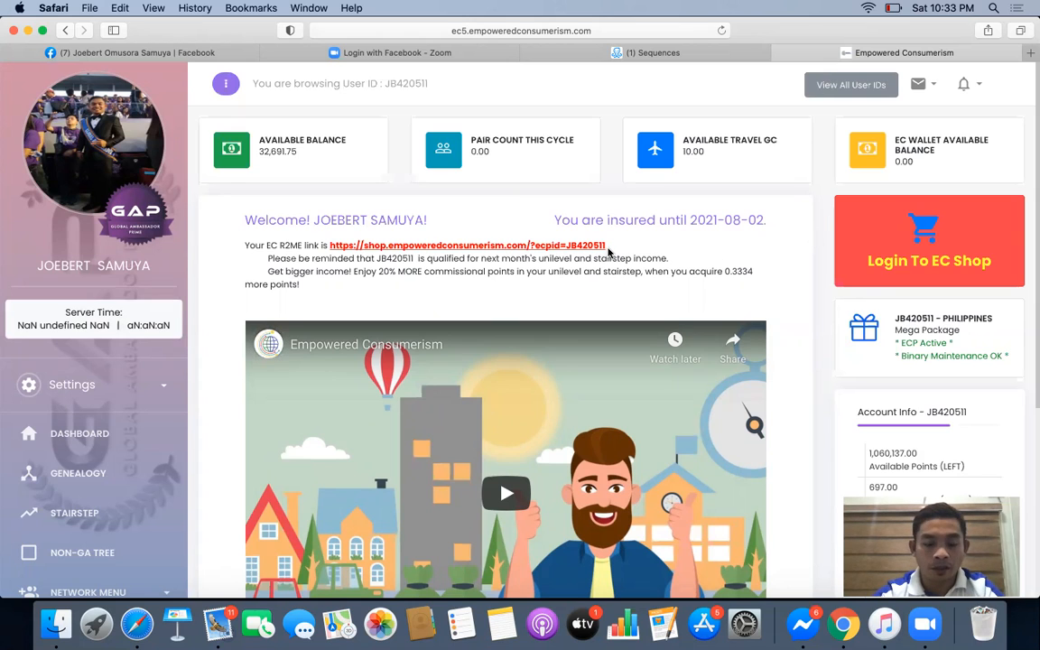
{"action": "left_click_drag", "start_coordinate": [607, 252], "coordinate": [332, 239]}
{"action": "key", "text": "super+c"}
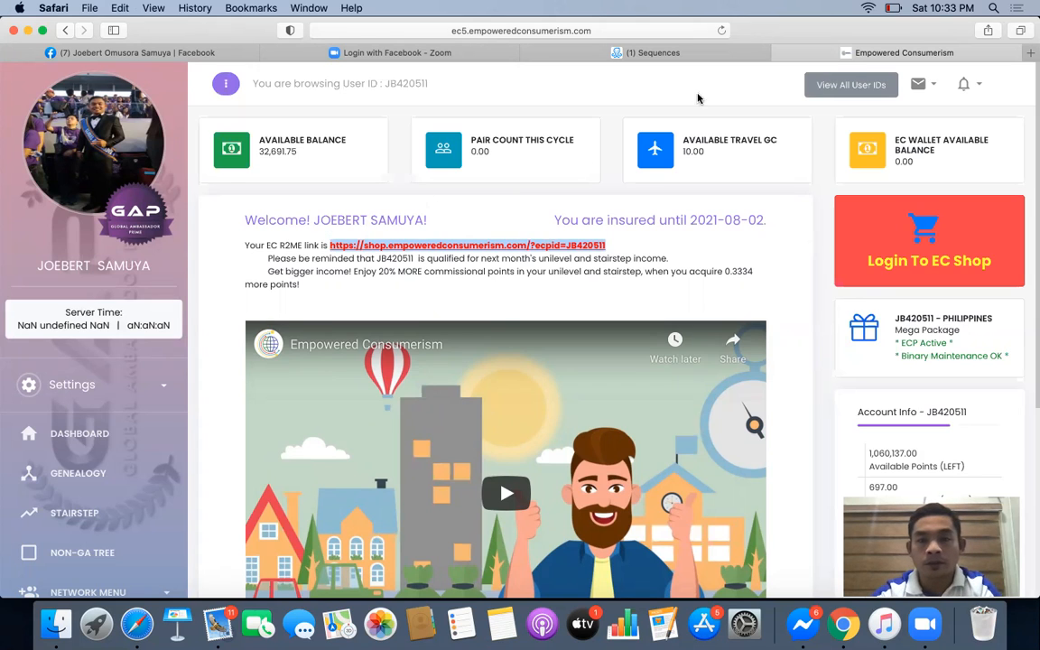
{"action": "left_click", "coordinate": [719, 60]}
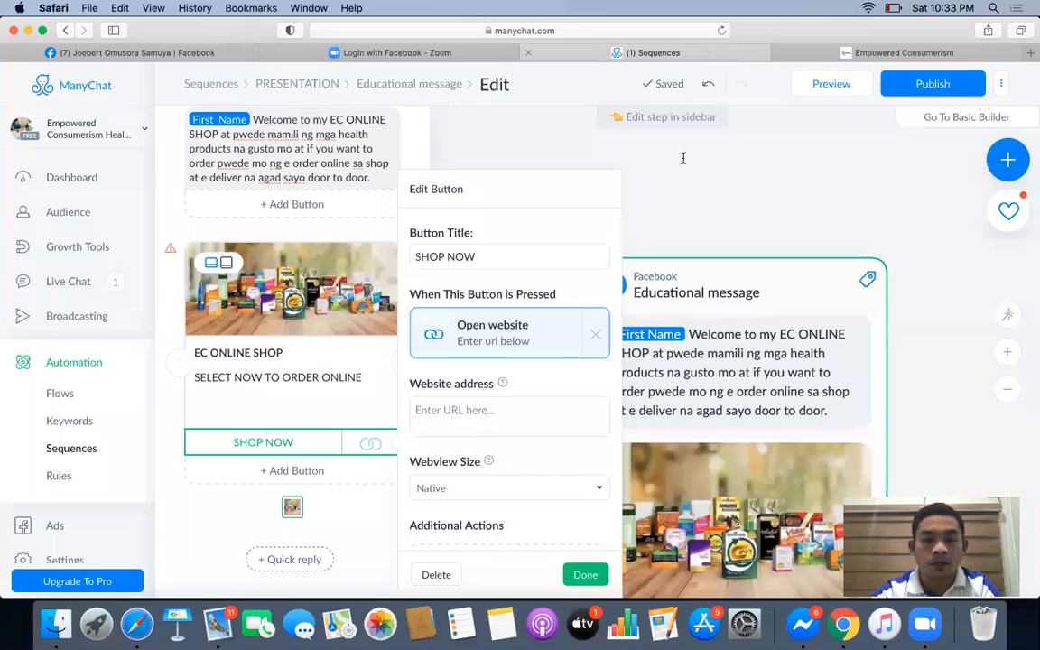
Paste the copied shop link as the SHOP NOW button's website address and publish the message
{"action": "left_click", "coordinate": [498, 421]}
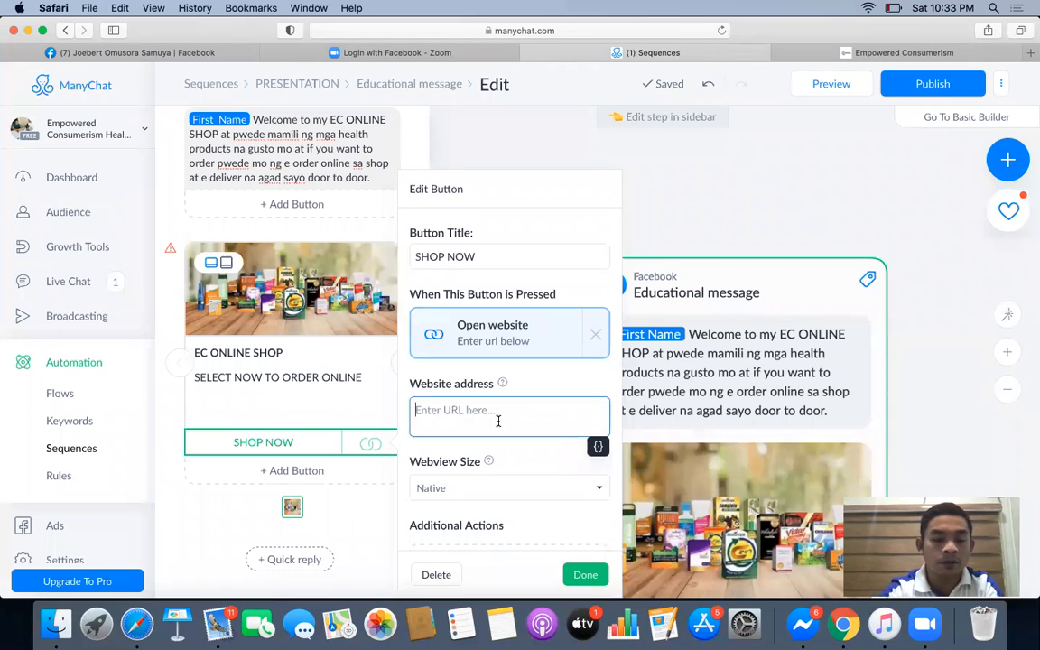
{"action": "key", "text": "super+v"}
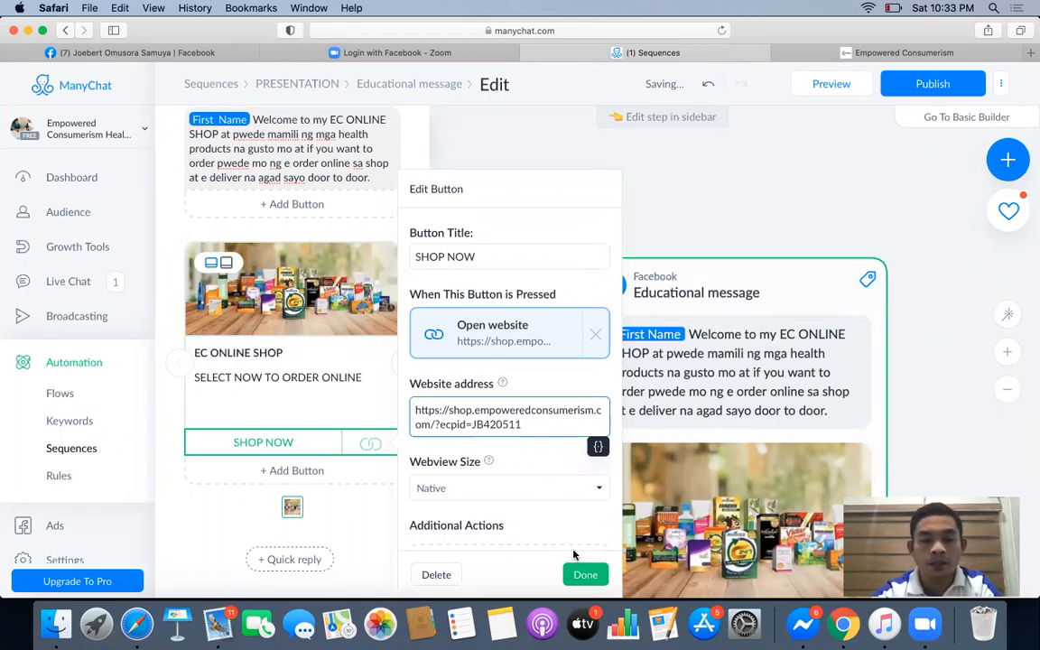
{"action": "left_click", "coordinate": [585, 575]}
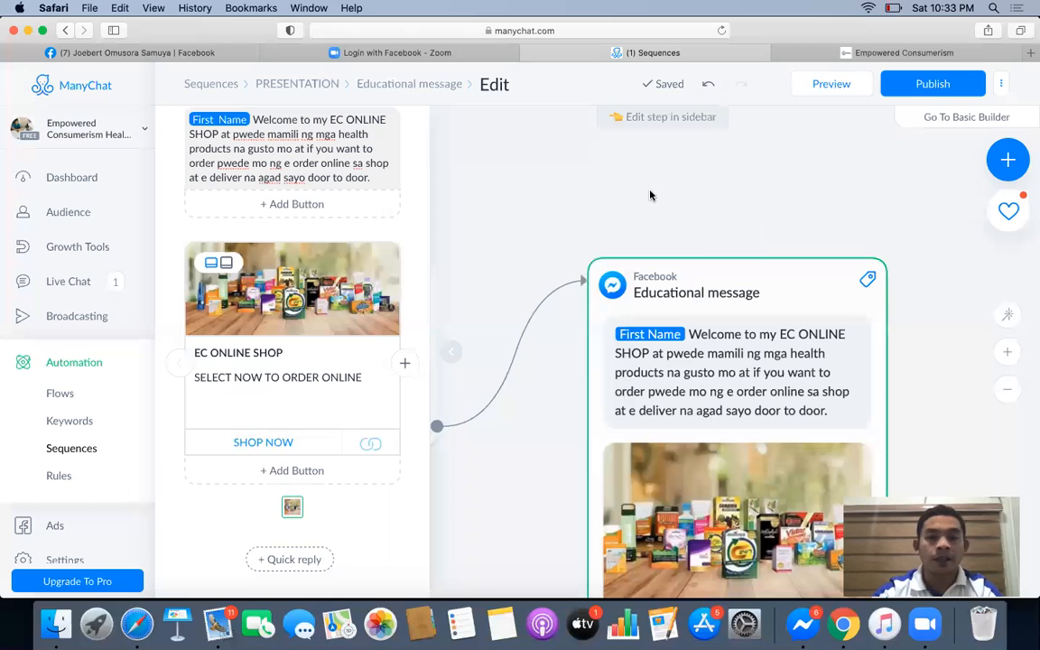
{"action": "left_click", "coordinate": [904, 87]}
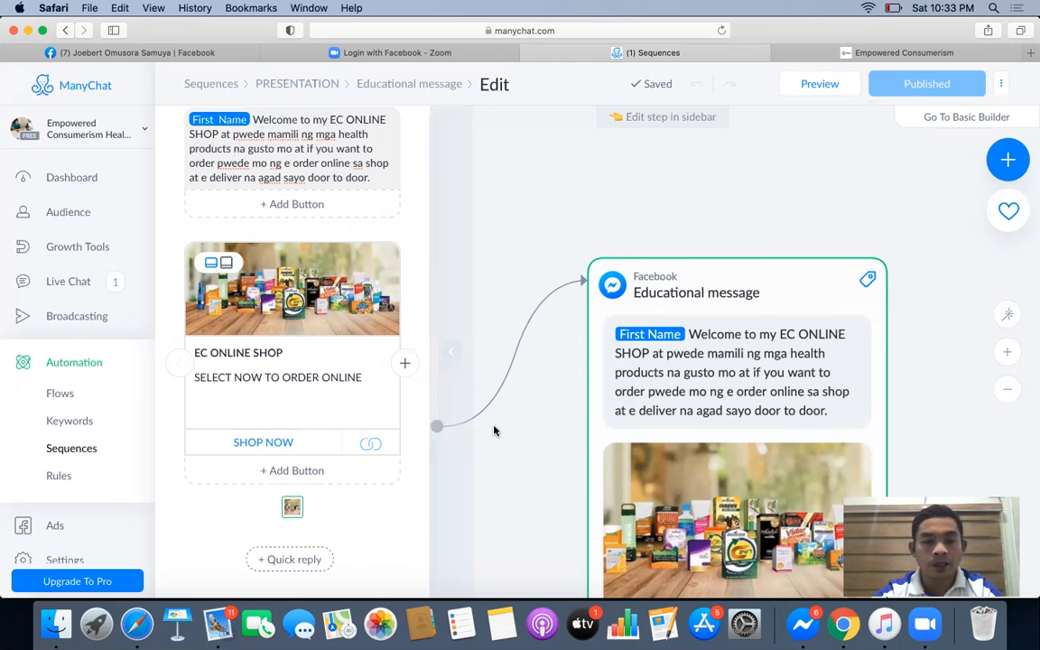
Insert an Actions step after the start that subscribes users to the PRESENTATION sequence
{"action": "left_click", "coordinate": [438, 436]}
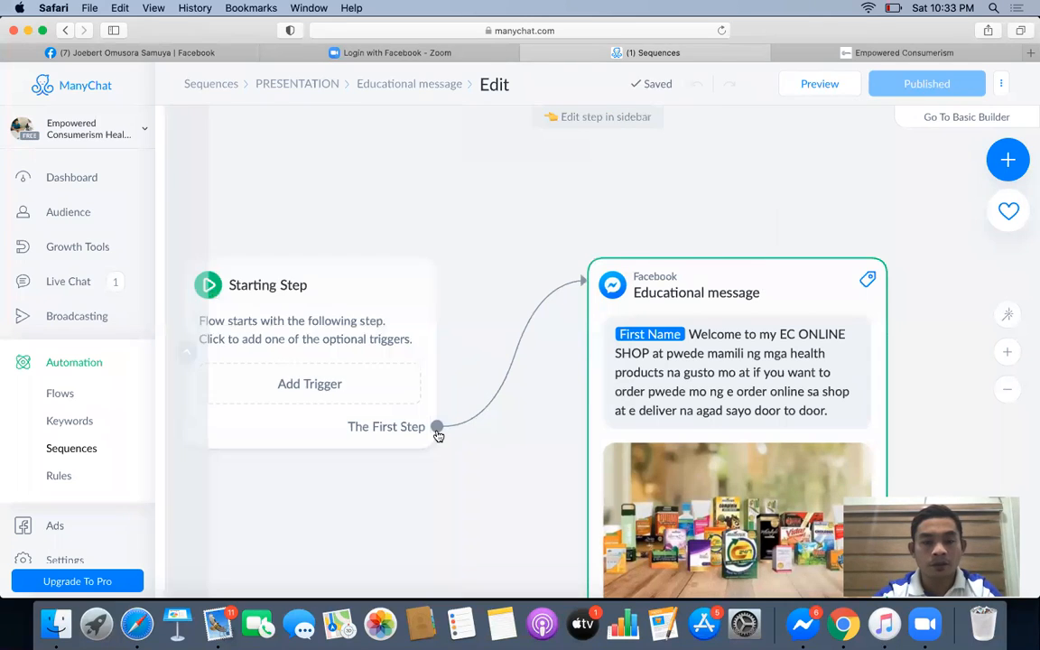
{"action": "left_click", "coordinate": [437, 427]}
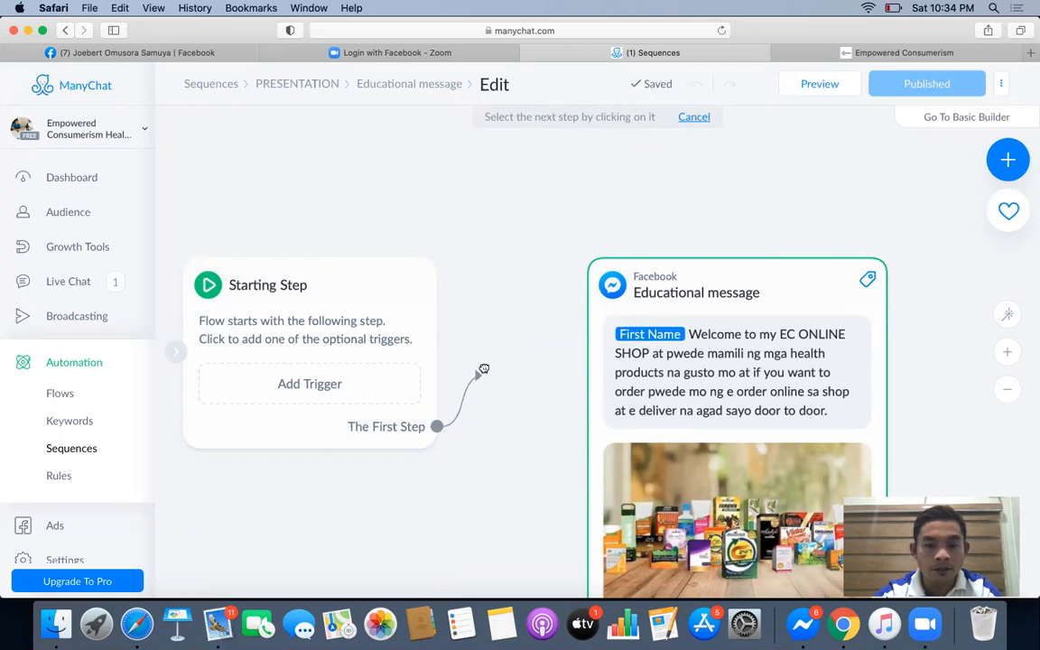
{"action": "left_click", "coordinate": [485, 365]}
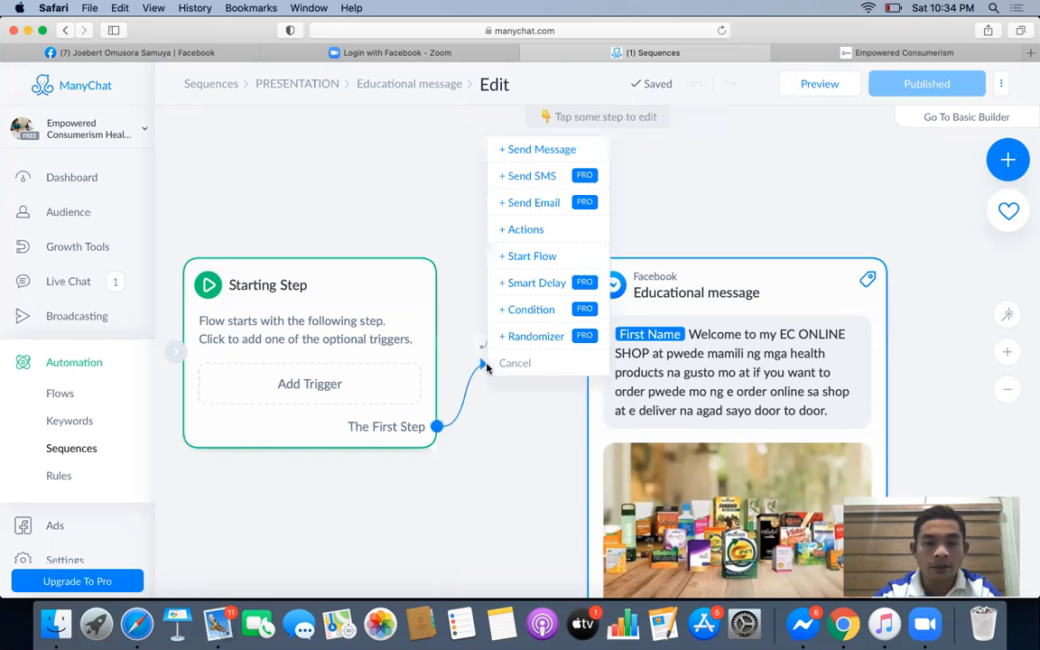
{"action": "left_click", "coordinate": [560, 235]}
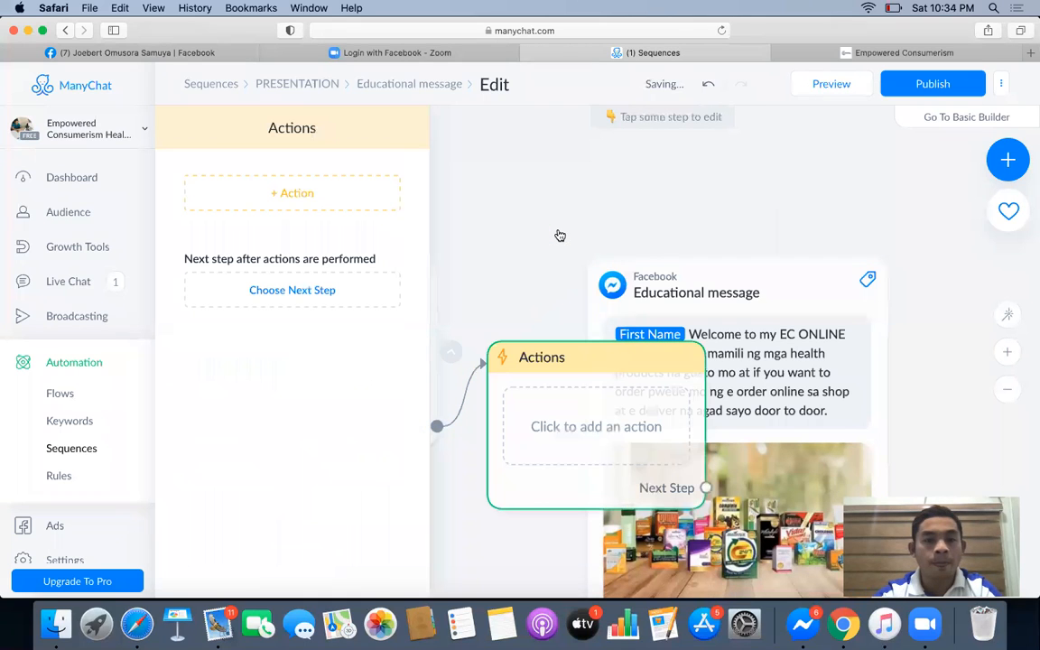
{"action": "left_click", "coordinate": [336, 197]}
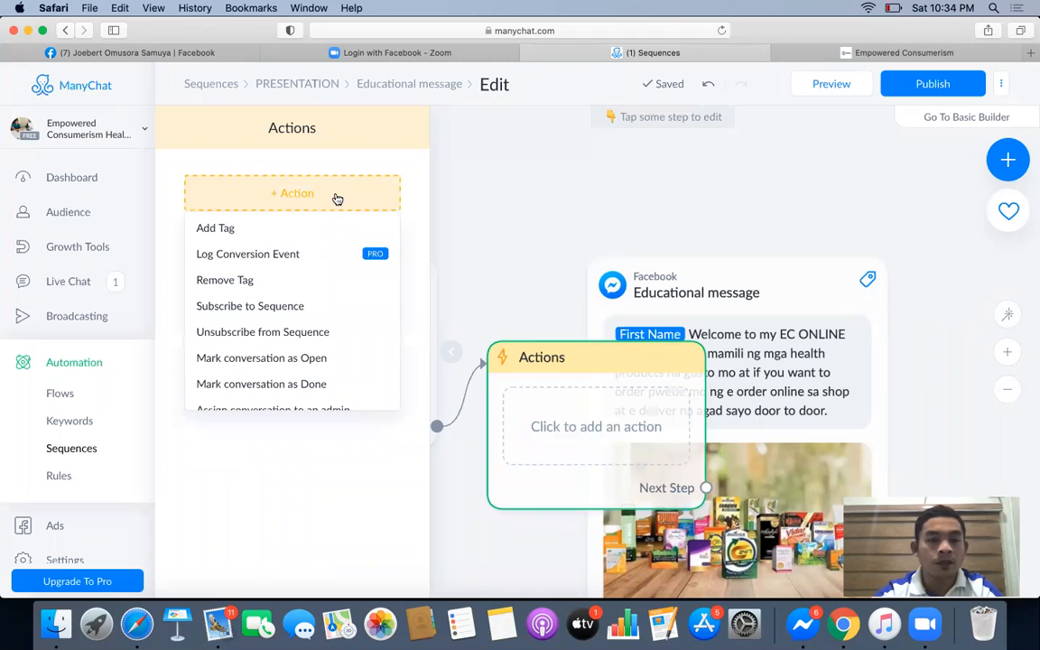
{"action": "left_click", "coordinate": [267, 307]}
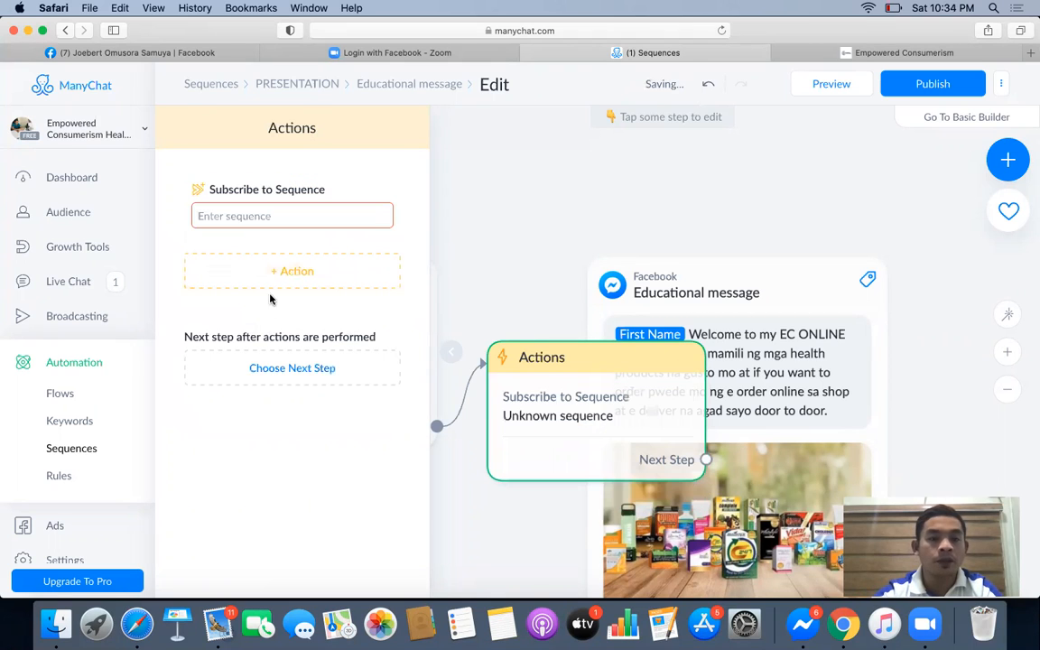
{"action": "left_click", "coordinate": [281, 215]}
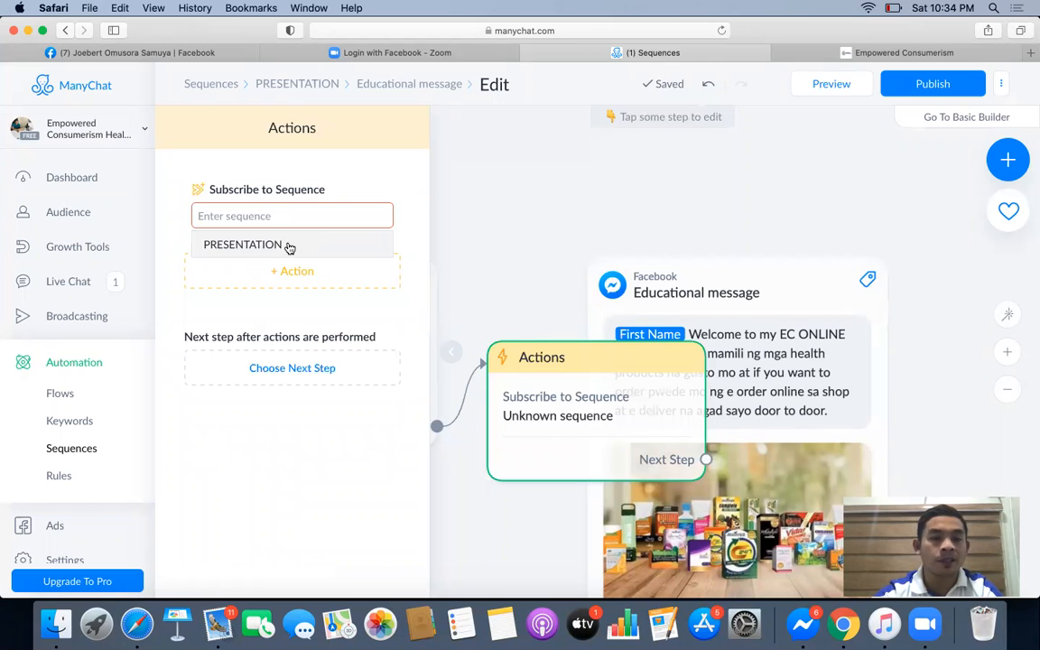
{"action": "left_click", "coordinate": [288, 245]}
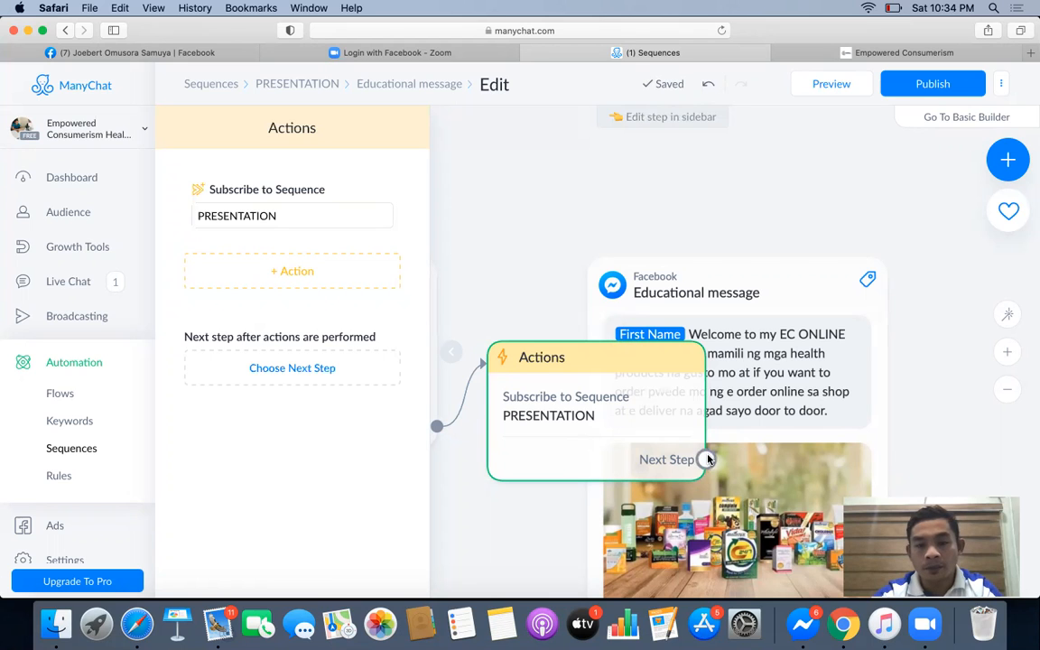
Connect the Actions step to the Educational message and publish the flow
{"action": "left_click_drag", "start_coordinate": [619, 359], "coordinate": [532, 420]}
{"action": "left_click_drag", "start_coordinate": [622, 521], "coordinate": [662, 424]}
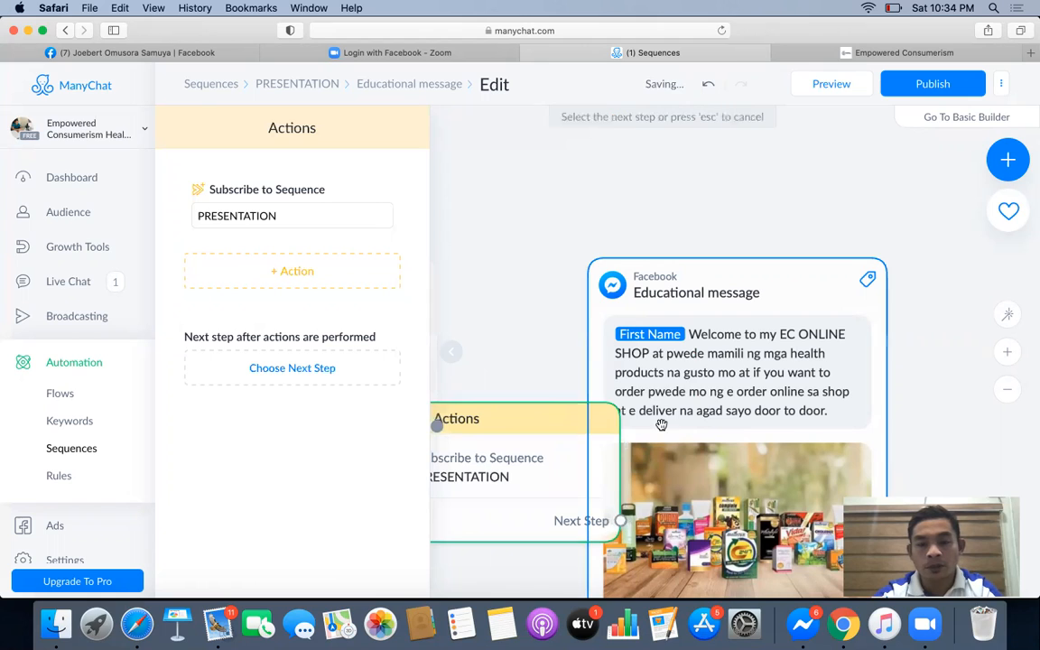
{"action": "left_click", "coordinate": [664, 322]}
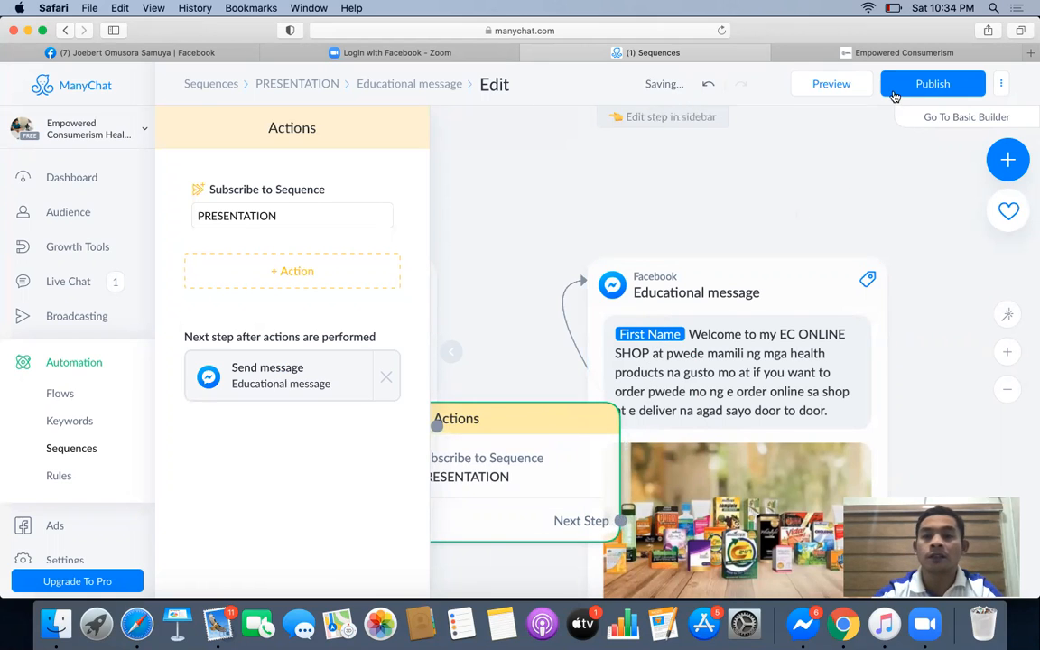
{"action": "left_click", "coordinate": [931, 84]}
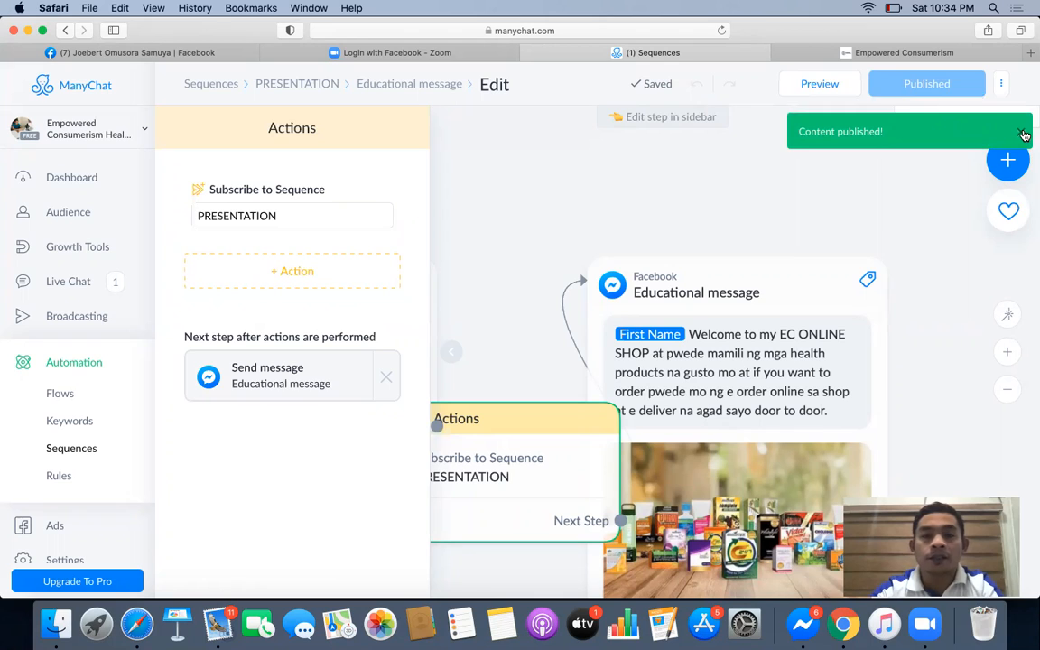
Rename the Educational message to 'EC SHOP' and switch it active in the PRESENTATION sequence
{"action": "left_click", "coordinate": [400, 86]}
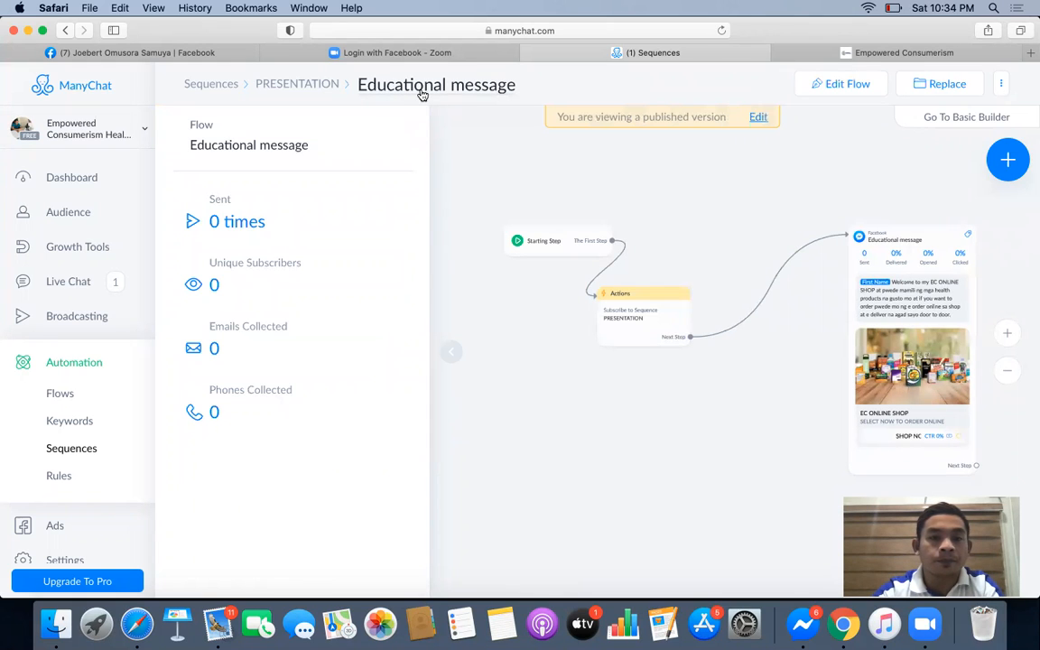
{"action": "left_click", "coordinate": [425, 88]}
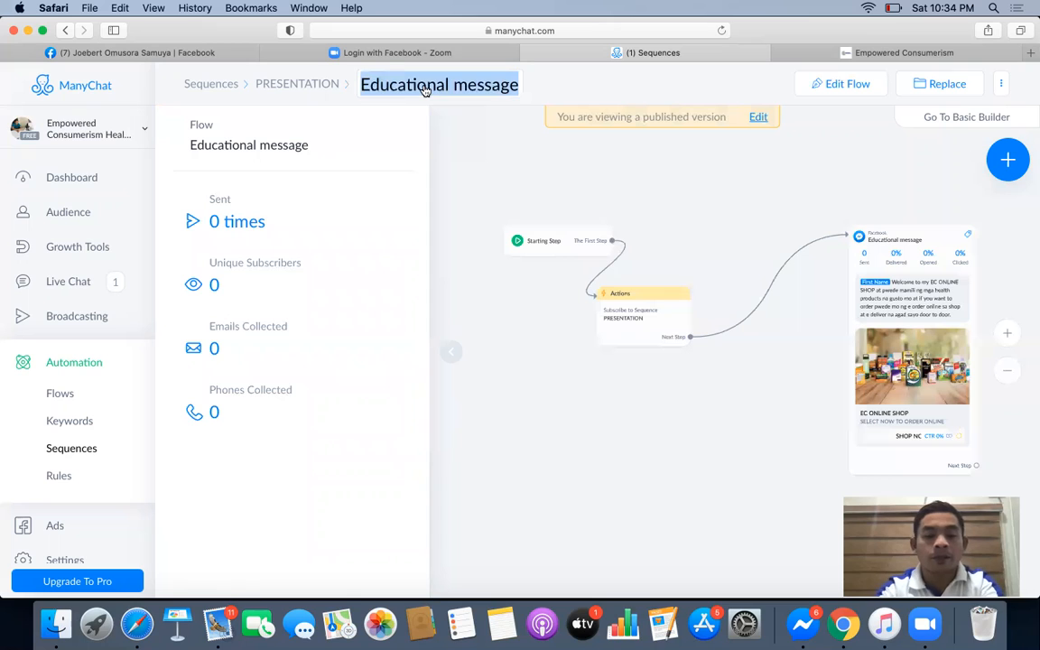
{"action": "type", "text": "ec"}
{"action": "key", "text": "BackSpace"}
{"action": "key", "text": "BackSpace"}
{"action": "type", "text": "EC SHOP"}
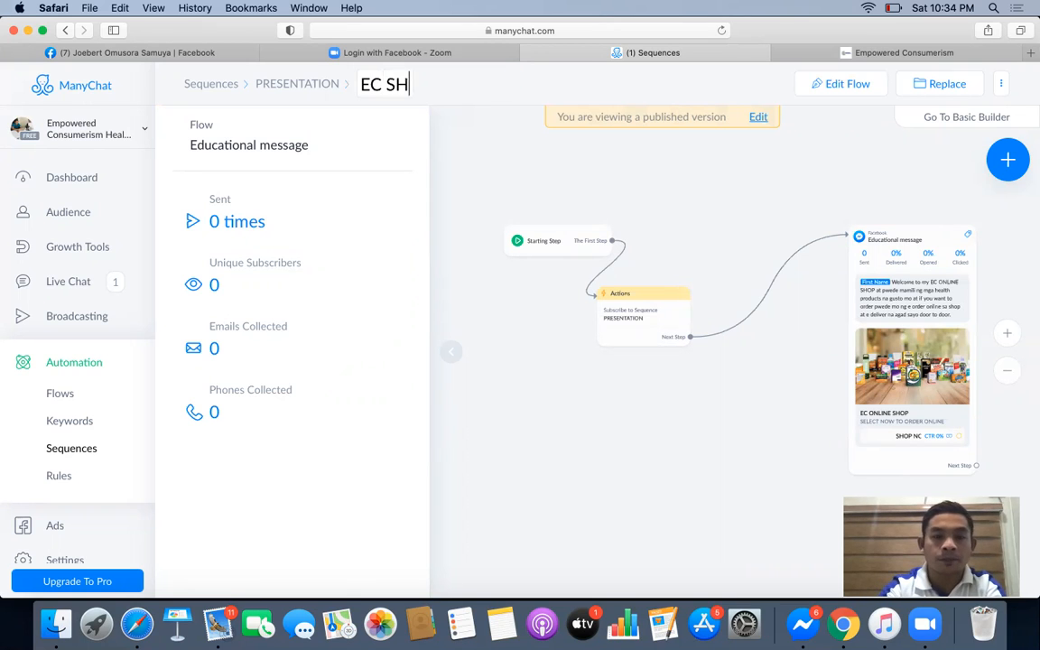
{"action": "left_click", "coordinate": [495, 138]}
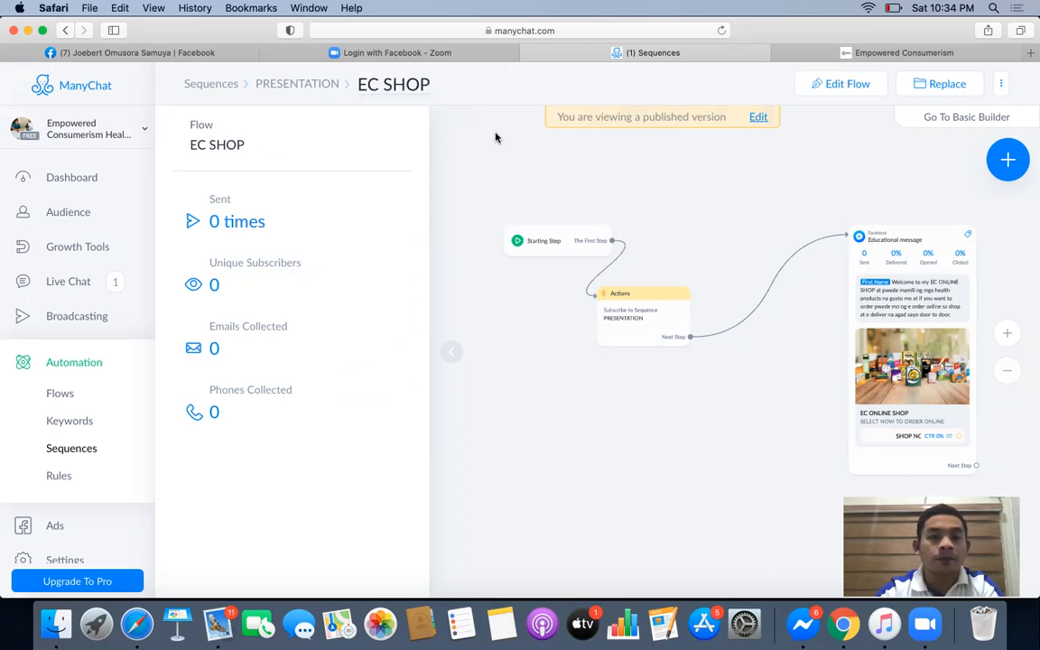
{"action": "left_click", "coordinate": [285, 86]}
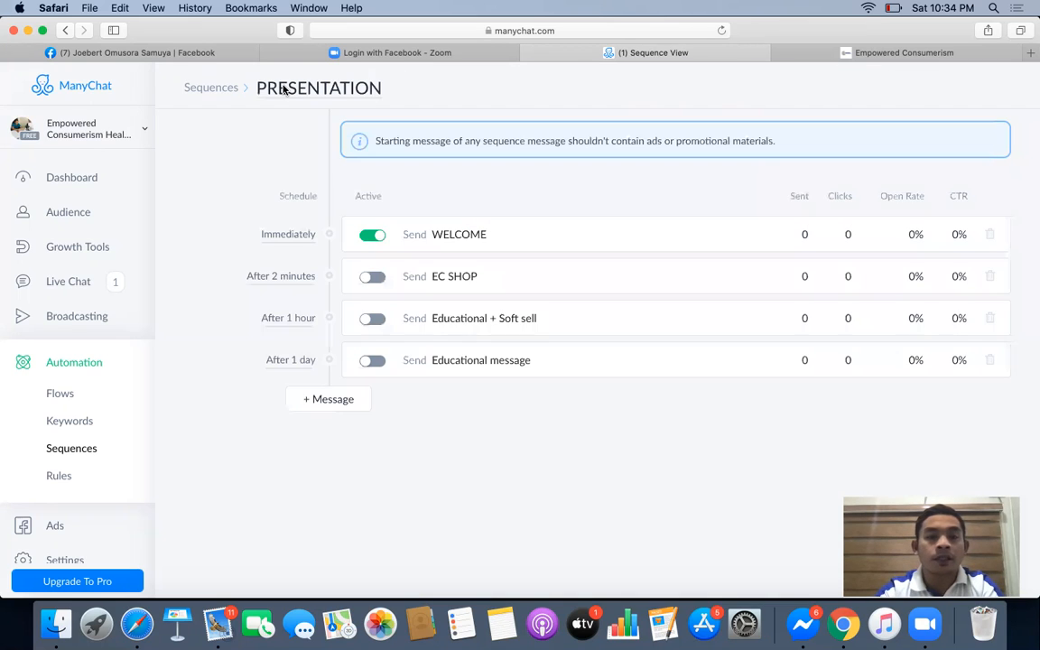
{"action": "left_click", "coordinate": [374, 277]}
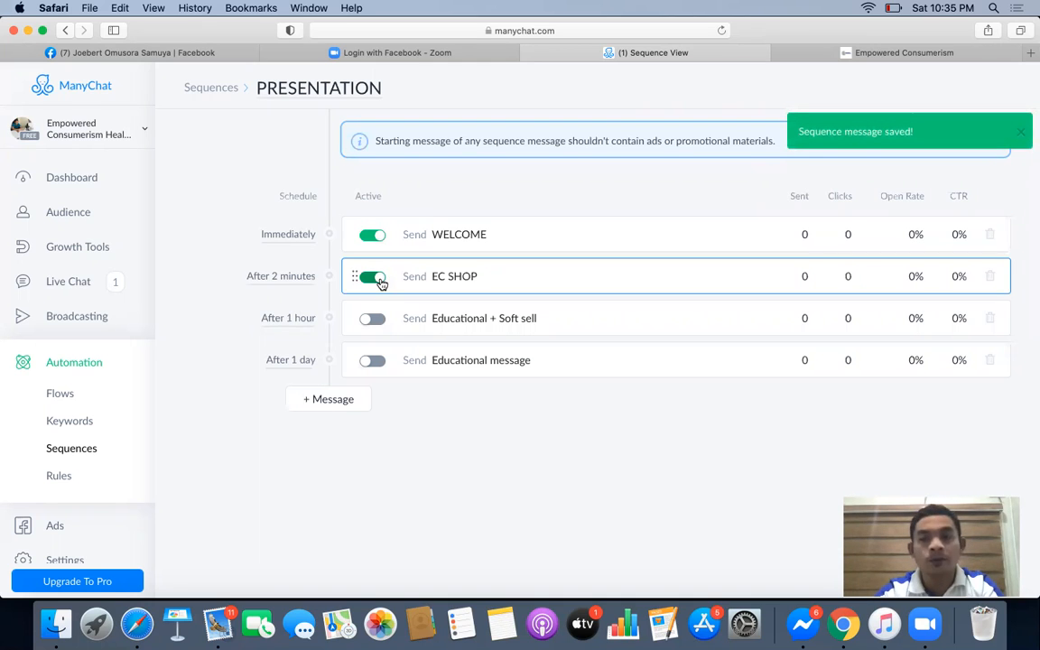
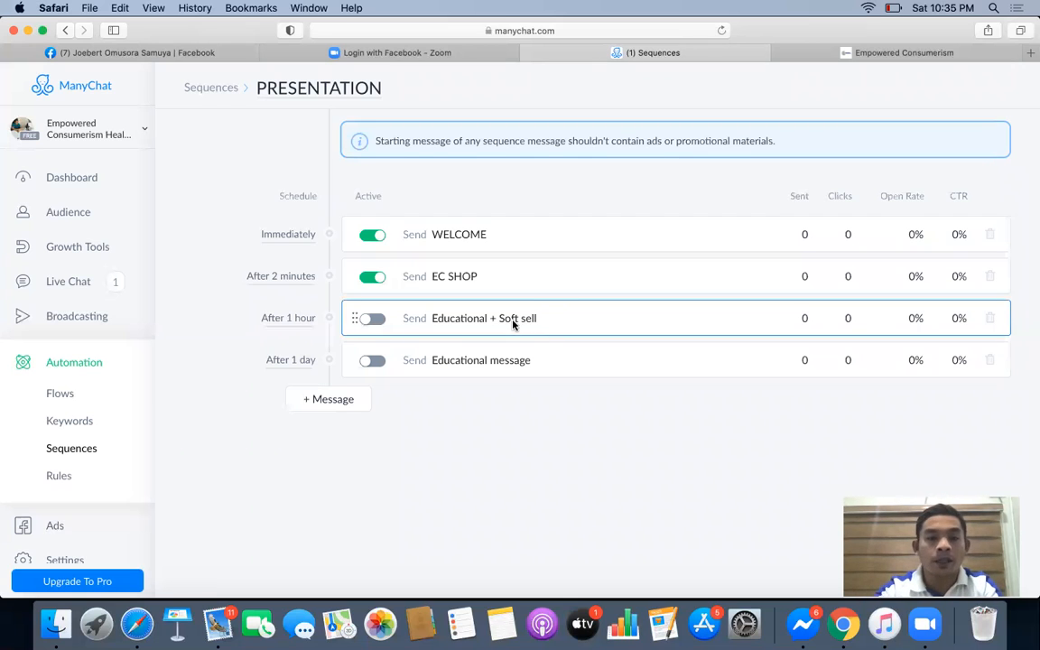
Open the Educational + Soft sell message in edit mode and set its content type to Other
{"action": "left_click", "coordinate": [513, 324]}
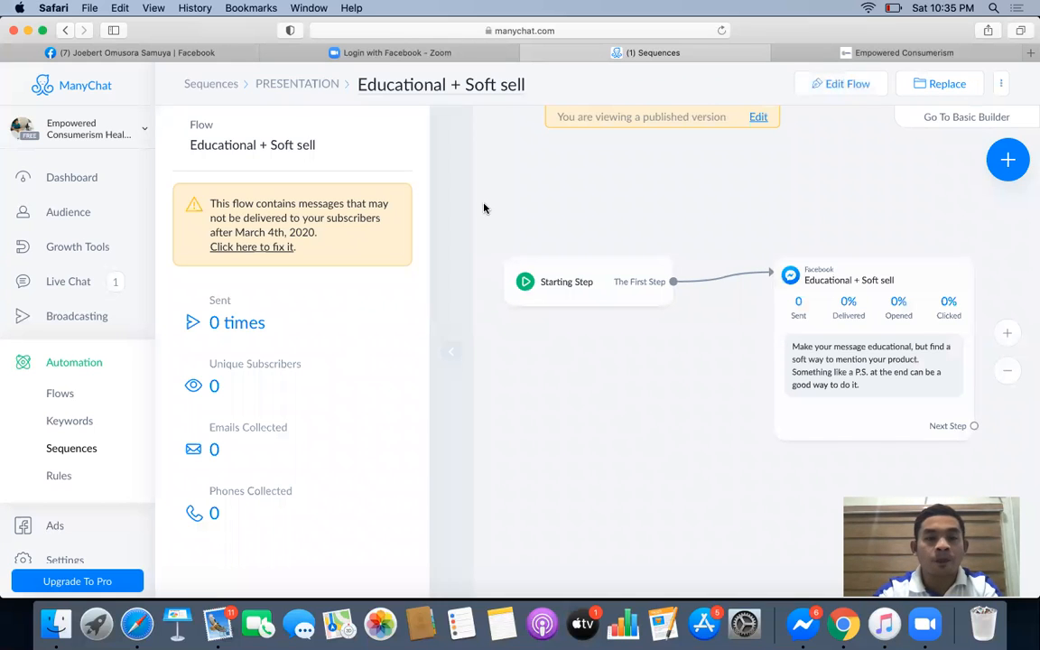
{"action": "left_click", "coordinate": [758, 119]}
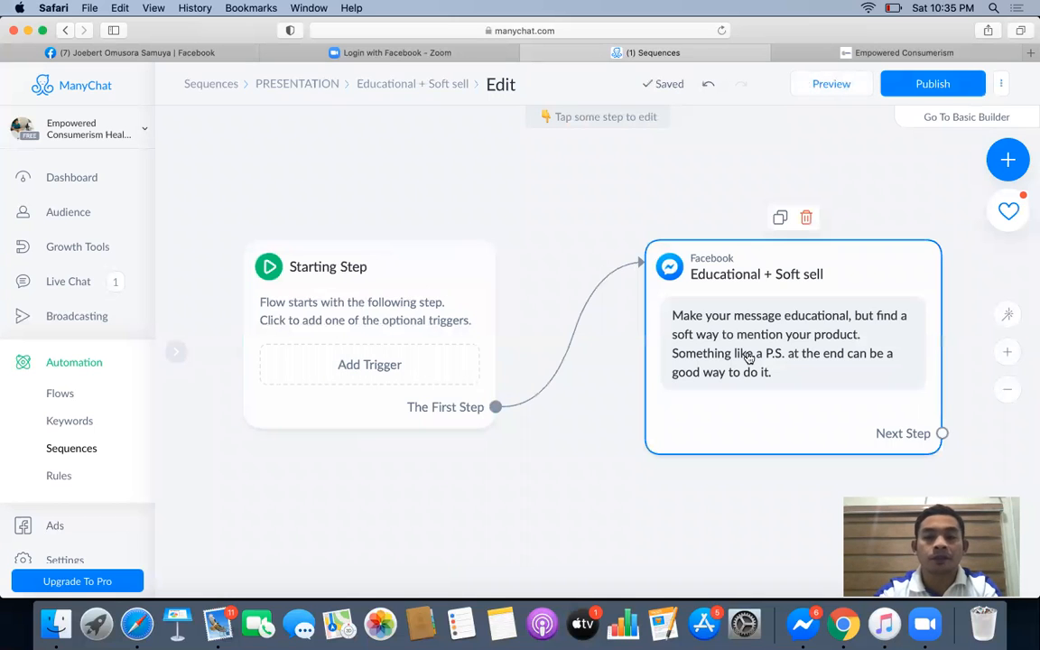
{"action": "left_click", "coordinate": [747, 358]}
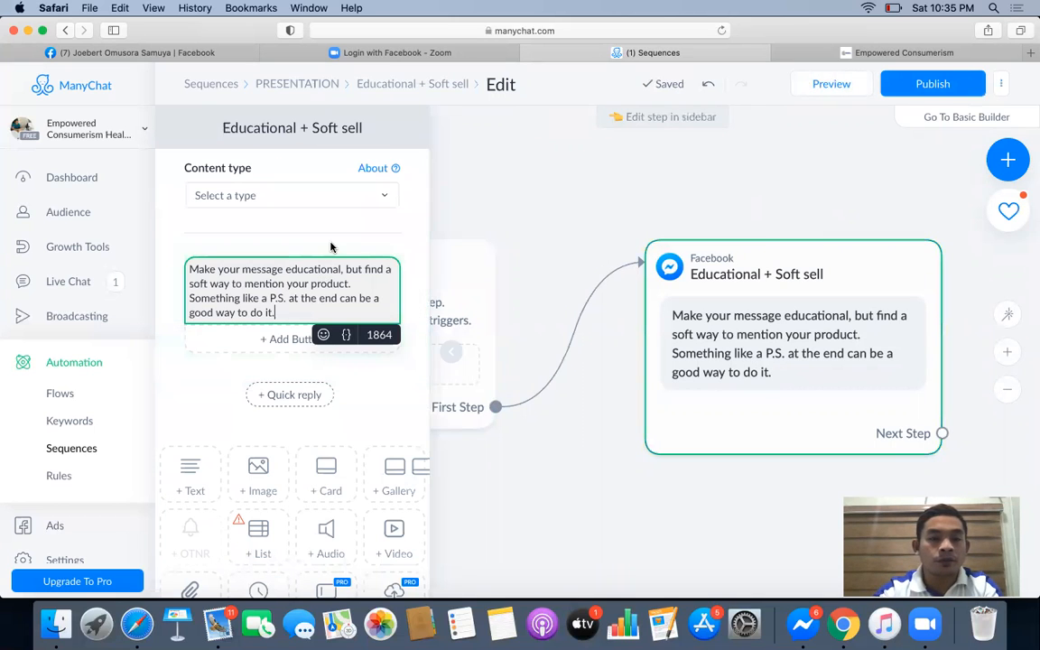
{"action": "left_click", "coordinate": [387, 199]}
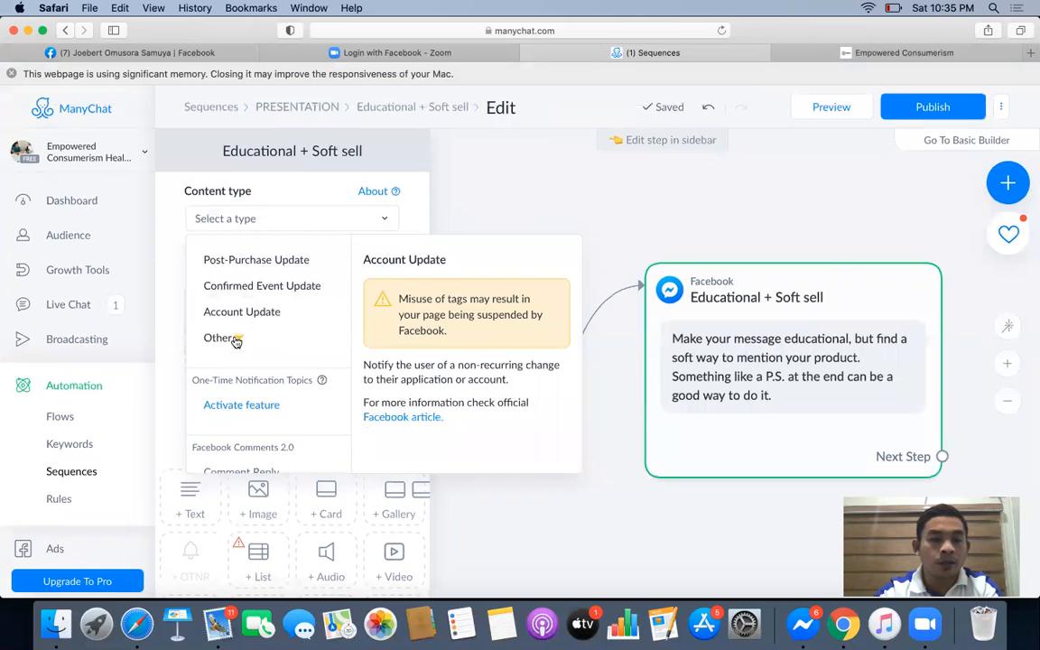
{"action": "left_click", "coordinate": [233, 340]}
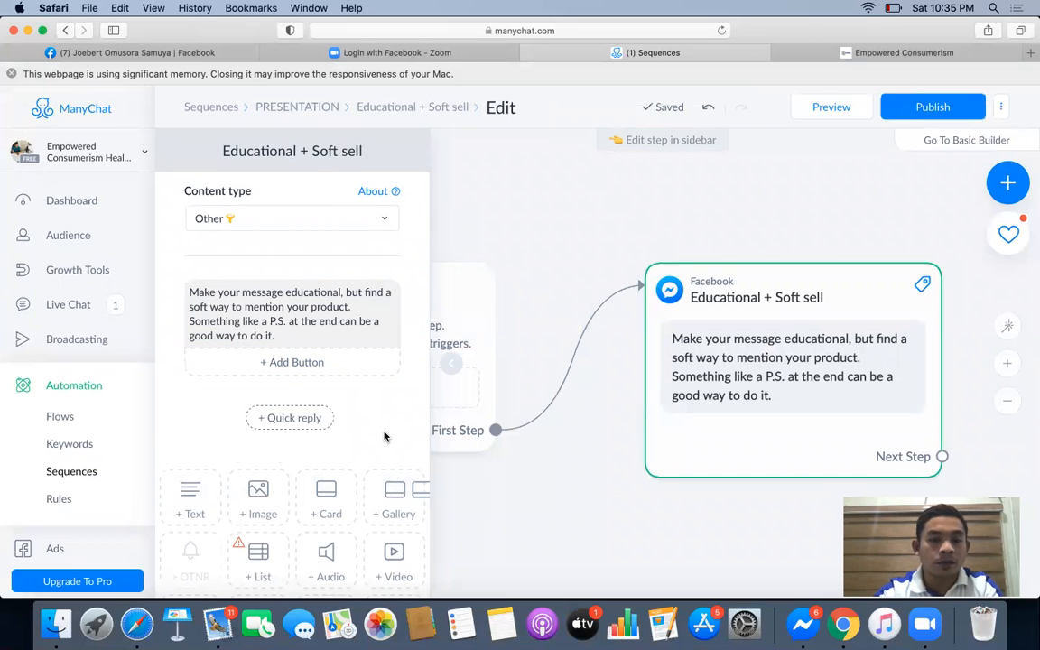
{"action": "left_click", "coordinate": [282, 332]}
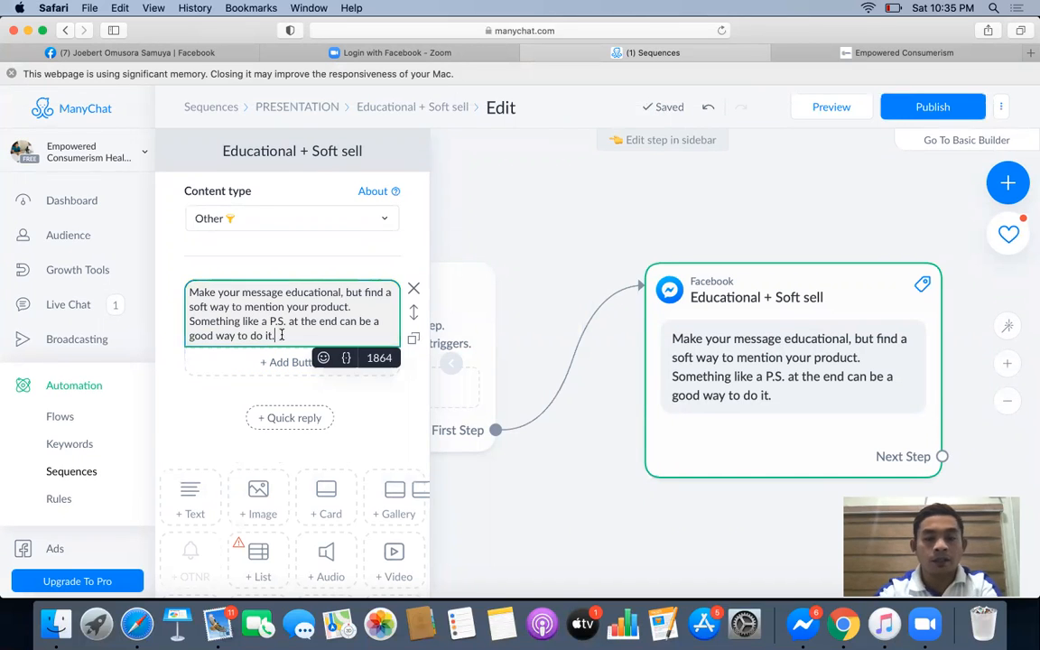
Erase the placeholder sample text from the Educational + Soft sell message box
{"action": "key", "text": "BackSpace"}
{"action": "key", "text": "BackSpace"}
{"action": "key", "text": "BackSpace"}
{"action": "key", "text": "BackSpace"}
{"action": "key", "text": "BackSpace"}
{"action": "key", "text": "BackSpace"}
{"action": "key", "text": "BackSpace"}
{"action": "key", "text": "BackSpace"}
{"action": "key", "text": "BackSpace"}
{"action": "key", "text": "BackSpace"}
{"action": "key", "text": "BackSpace"}
{"action": "key", "text": "BackSpace"}
{"action": "key", "text": "BackSpace"}
{"action": "key", "text": "BackSpace"}
{"action": "key", "text": "BackSpace"}
{"action": "key", "text": "BackSpace"}
{"action": "key", "text": "BackSpace"}
{"action": "key", "text": "BackSpace"}
{"action": "key", "text": "BackSpace"}
{"action": "key", "text": "BackSpace"}
{"action": "key", "text": "BackSpace"}
{"action": "key", "text": "BackSpace"}
{"action": "key", "text": "BackSpace"}
{"action": "key", "text": "BackSpace"}
{"action": "key", "text": "BackSpace"}
{"action": "key", "text": "BackSpace"}
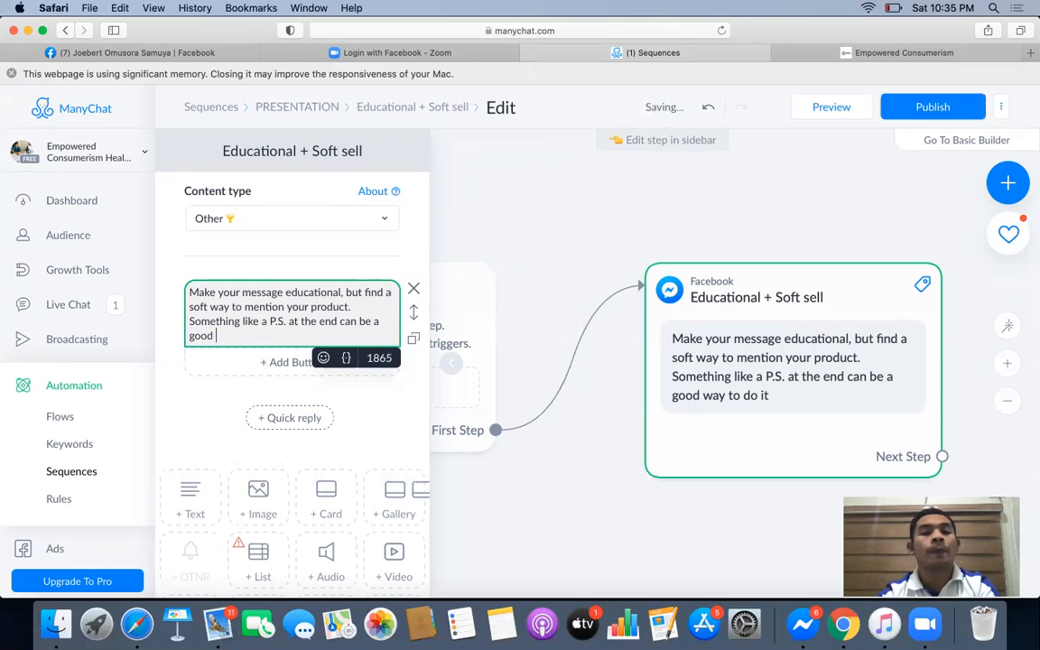
{"action": "key", "text": "BackSpace"}
{"action": "key", "text": "BackSpace"}
{"action": "key", "text": "BackSpace"}
{"action": "key", "text": "BackSpace"}
{"action": "key", "text": "BackSpace"}
{"action": "key", "text": "BackSpace"}
{"action": "key", "text": "BackSpace"}
{"action": "key", "text": "BackSpace"}
{"action": "key", "text": "BackSpace"}
{"action": "key", "text": "BackSpace"}
{"action": "key", "text": "BackSpace"}
{"action": "key", "text": "BackSpace"}
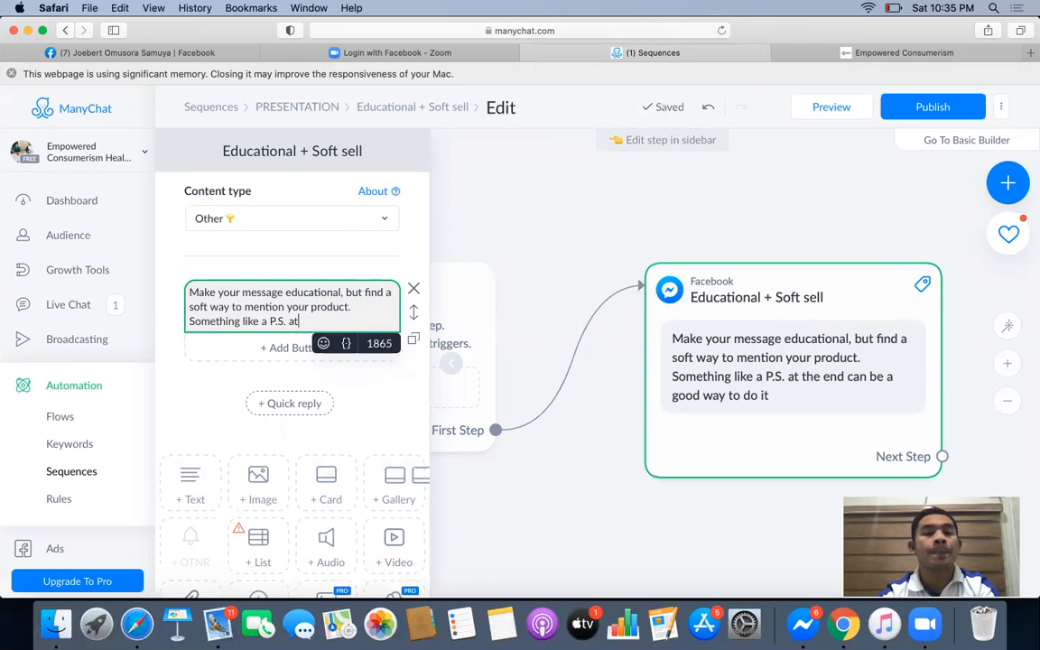
{"action": "key", "text": "BackSpace"}
{"action": "key", "text": "BackSpace"}
{"action": "key", "text": "BackSpace"}
{"action": "key", "text": "BackSpace"}
{"action": "key", "text": "BackSpace"}
{"action": "key", "text": "BackSpace"}
{"action": "key", "text": "BackSpace"}
{"action": "key", "text": "BackSpace"}
{"action": "key", "text": "BackSpace"}
{"action": "key", "text": "BackSpace"}
{"action": "key", "text": "BackSpace"}
{"action": "key", "text": "BackSpace"}
{"action": "key", "text": "BackSpace"}
{"action": "key", "text": "BackSpace"}
{"action": "key", "text": "BackSpace"}
{"action": "key", "text": "BackSpace"}
{"action": "key", "text": "BackSpace"}
{"action": "key", "text": "BackSpace"}
{"action": "key", "text": "BackSpace"}
{"action": "key", "text": "BackSpace"}
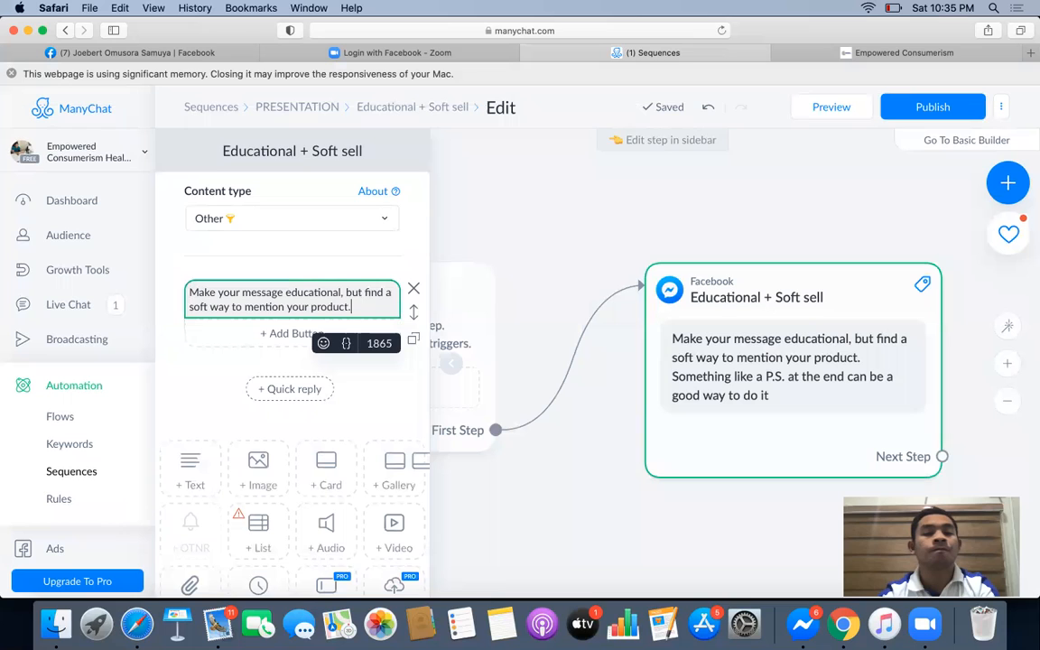
{"action": "key", "text": "BackSpace"}
{"action": "key", "text": "BackSpace"}
{"action": "key", "text": "BackSpace"}
{"action": "key", "text": "BackSpace"}
{"action": "key", "text": "BackSpace"}
{"action": "key", "text": "BackSpace"}
{"action": "key", "text": "BackSpace"}
{"action": "key", "text": "BackSpace"}
{"action": "key", "text": "BackSpace"}
{"action": "key", "text": "BackSpace"}
{"action": "key", "text": "BackSpace"}
{"action": "key", "text": "BackSpace"}
{"action": "key", "text": "BackSpace"}
{"action": "key", "text": "BackSpace"}
{"action": "key", "text": "BackSpace"}
{"action": "key", "text": "BackSpace"}
{"action": "key", "text": "BackSpace"}
{"action": "key", "text": "BackSpace"}
{"action": "key", "text": "BackSpace"}
{"action": "key", "text": "BackSpace"}
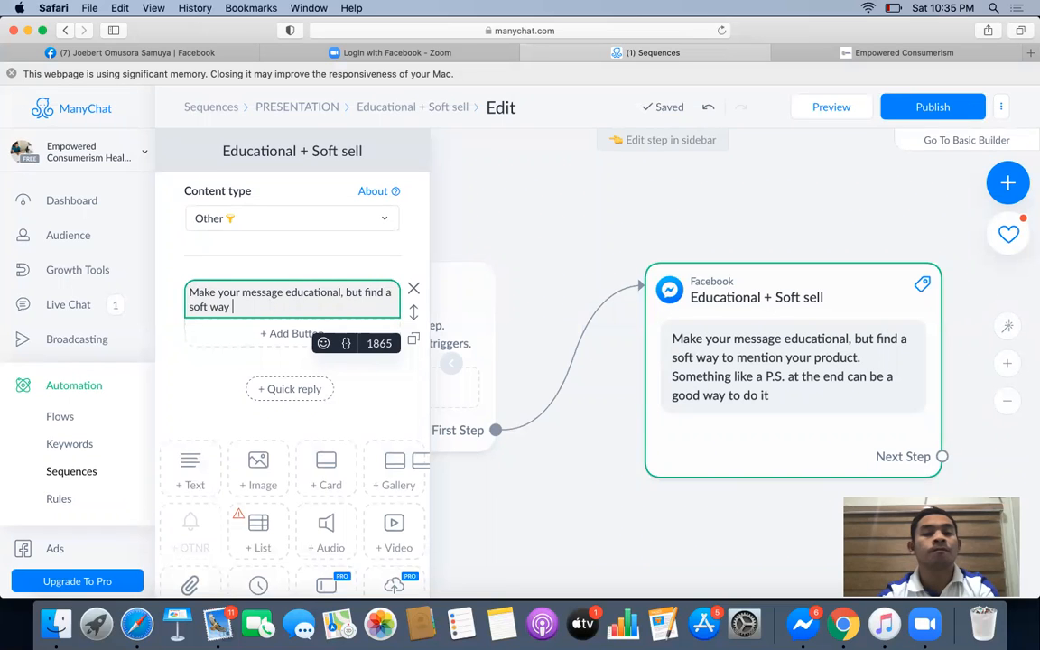
{"action": "key", "text": "BackSpace"}
{"action": "key", "text": "BackSpace"}
{"action": "key", "text": "BackSpace"}
{"action": "key", "text": "BackSpace"}
{"action": "key", "text": "BackSpace"}
{"action": "key", "text": "BackSpace"}
{"action": "key", "text": "BackSpace"}
{"action": "key", "text": "BackSpace"}
{"action": "key", "text": "BackSpace"}
{"action": "key", "text": "BackSpace"}
{"action": "key", "text": "BackSpace"}
{"action": "key", "text": "BackSpace"}
{"action": "key", "text": "BackSpace"}
{"action": "key", "text": "BackSpace"}
{"action": "key", "text": "BackSpace"}
{"action": "key", "text": "BackSpace"}
{"action": "key", "text": "BackSpace"}
{"action": "key", "text": "BackSpace"}
{"action": "key", "text": "BackSpace"}
{"action": "key", "text": "BackSpace"}
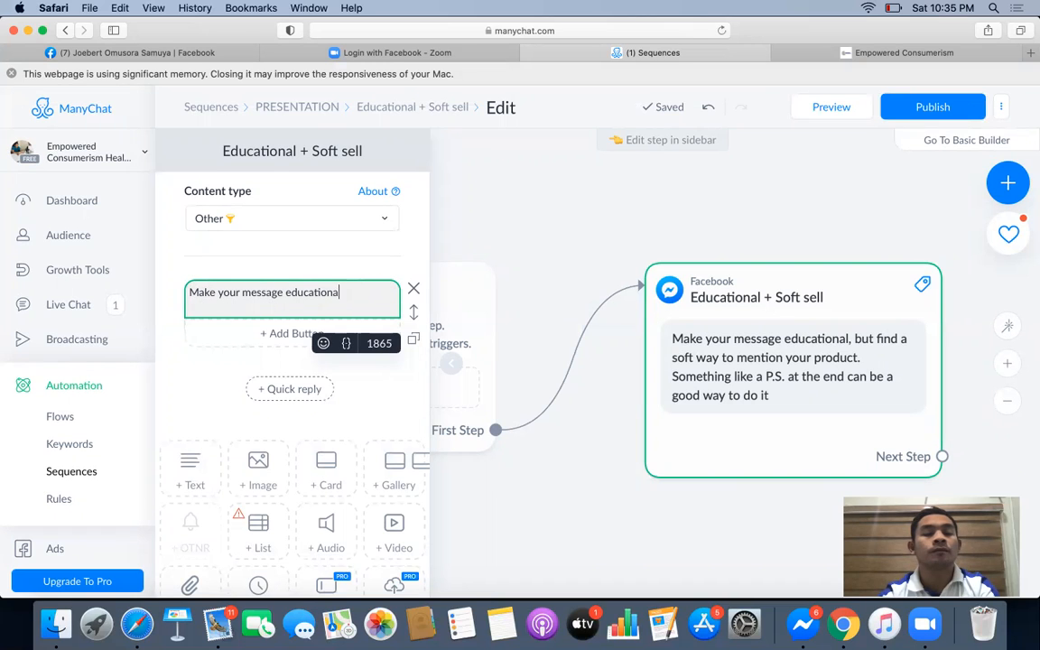
{"action": "key", "text": "BackSpace"}
{"action": "key", "text": "BackSpace"}
{"action": "key", "text": "BackSpace"}
{"action": "key", "text": "BackSpace"}
{"action": "key", "text": "BackSpace"}
{"action": "key", "text": "BackSpace"}
{"action": "key", "text": "BackSpace"}
{"action": "key", "text": "BackSpace"}
{"action": "key", "text": "BackSpace"}
{"action": "key", "text": "BackSpace"}
{"action": "key", "text": "BackSpace"}
{"action": "key", "text": "BackSpace"}
{"action": "key", "text": "BackSpace"}
{"action": "key", "text": "BackSpace"}
{"action": "key", "text": "BackSpace"}
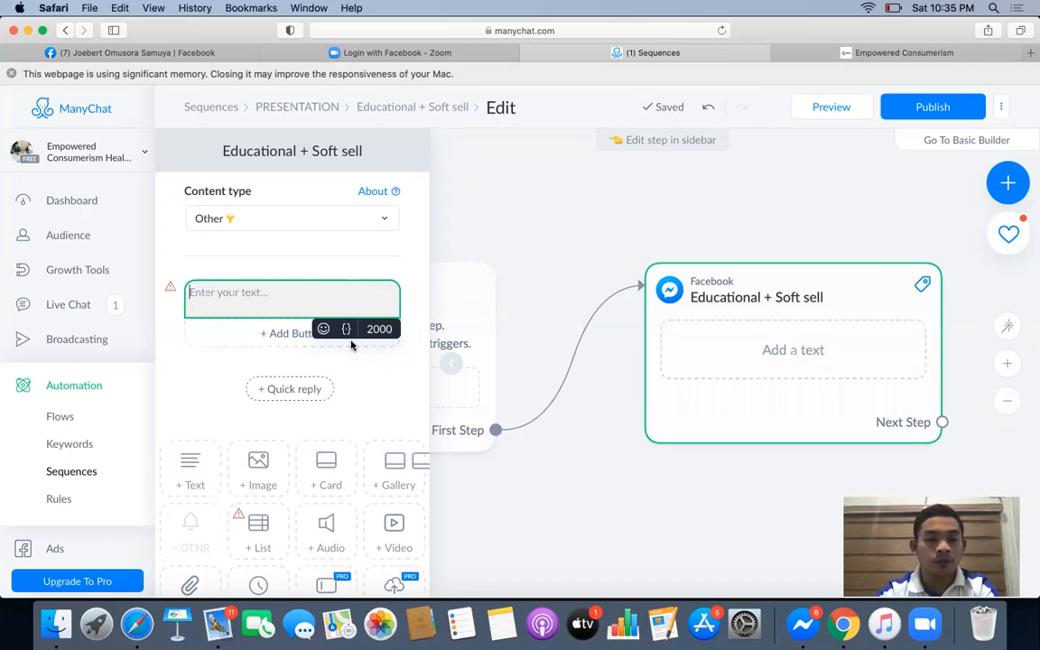
After a First Name field, write thanks for visiting EC SHOP, ending 'Thank sa pag order.'
{"action": "left_click", "coordinate": [347, 330]}
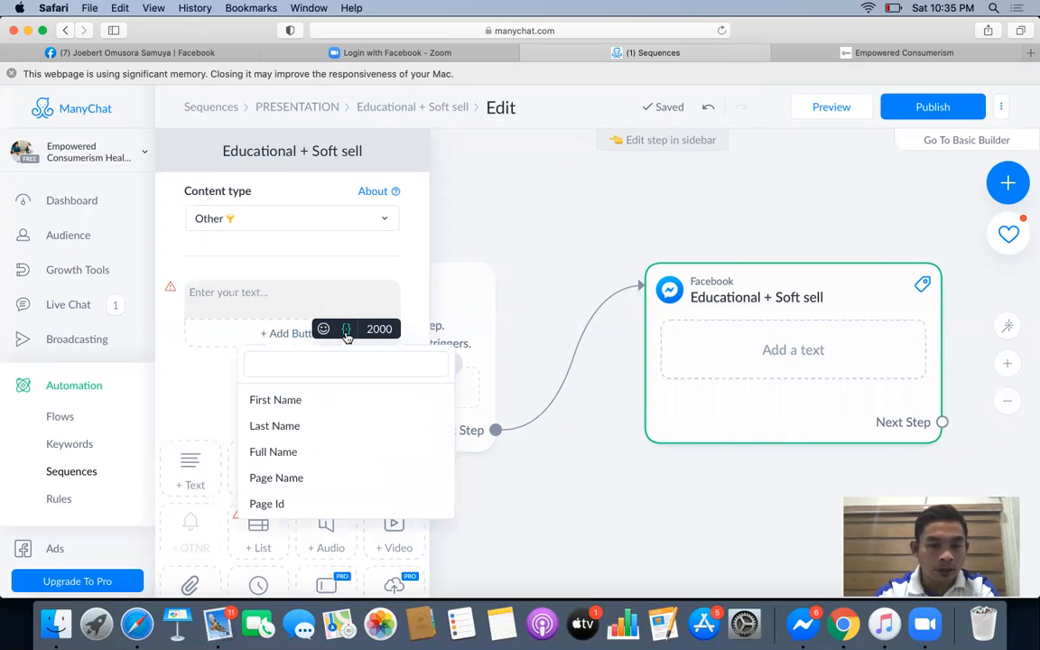
{"action": "left_click", "coordinate": [334, 406]}
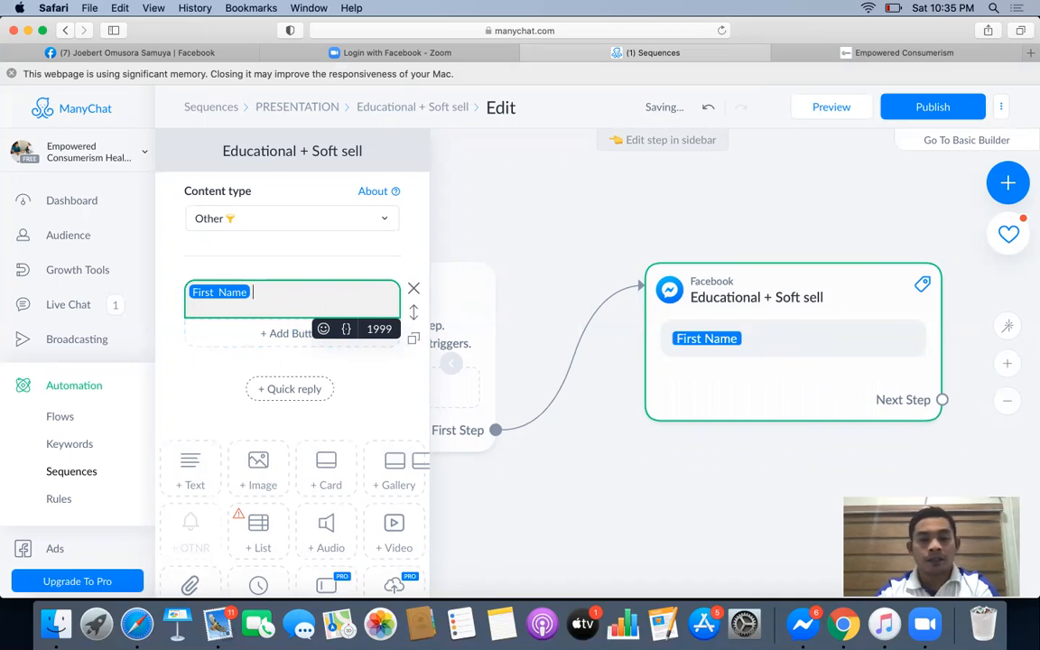
{"action": "type", "text": "TH"}
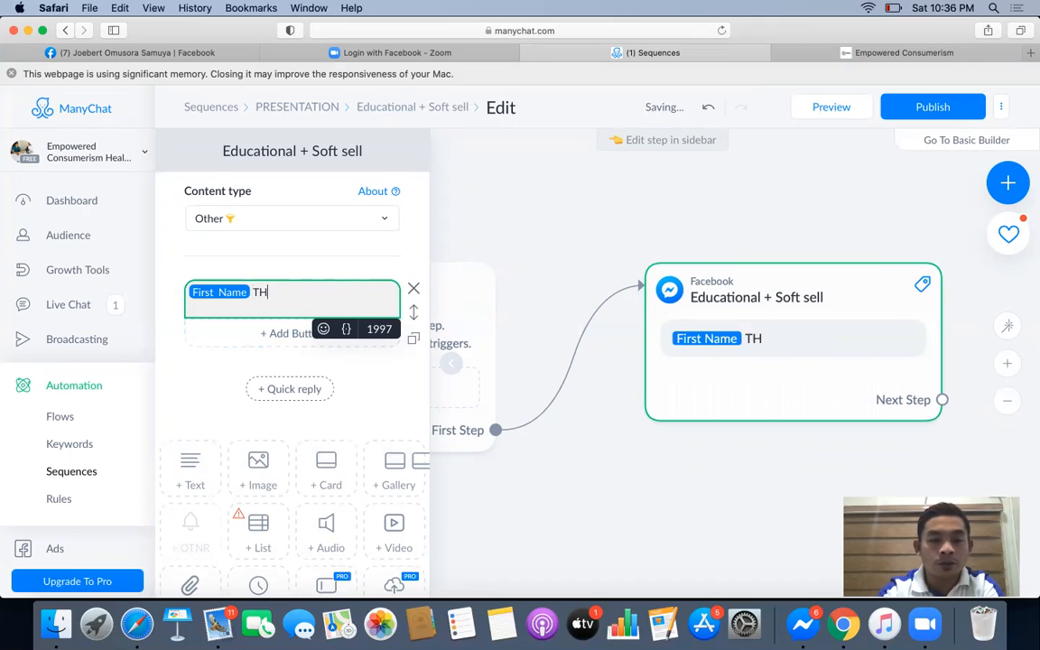
{"action": "type", "text": "hank "}
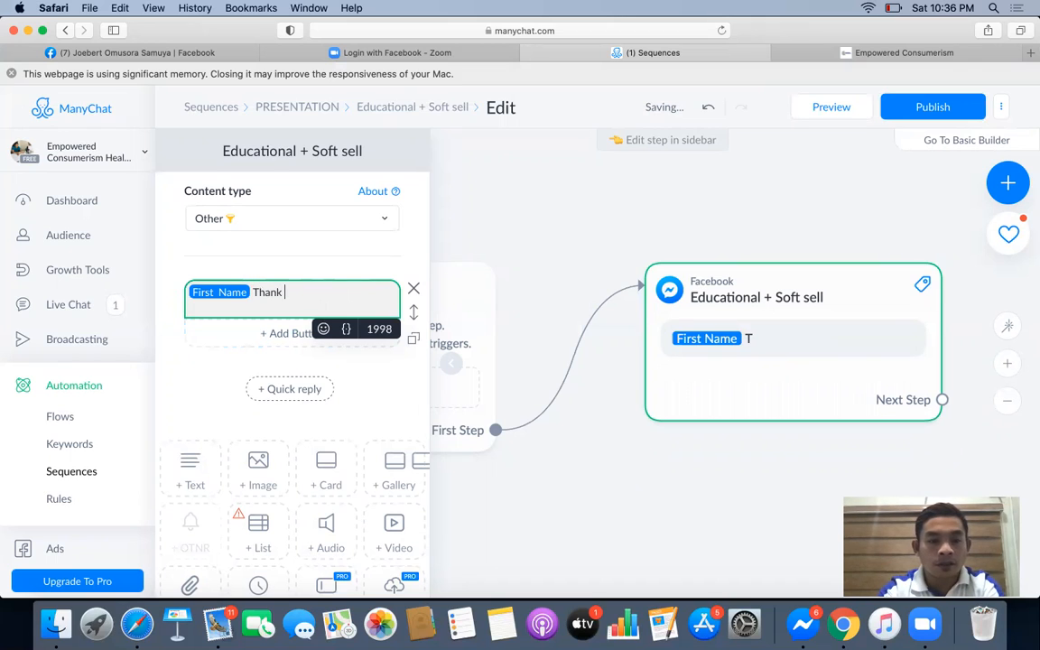
{"action": "type", "text": "sa pag visi"}
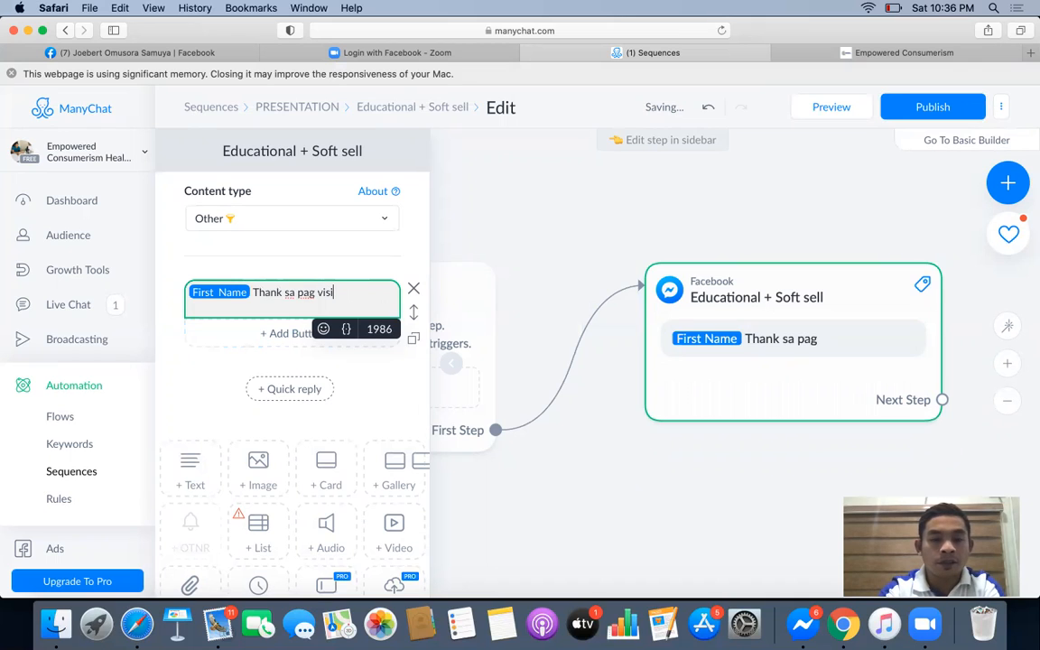
{"action": "type", "text": "t ng "}
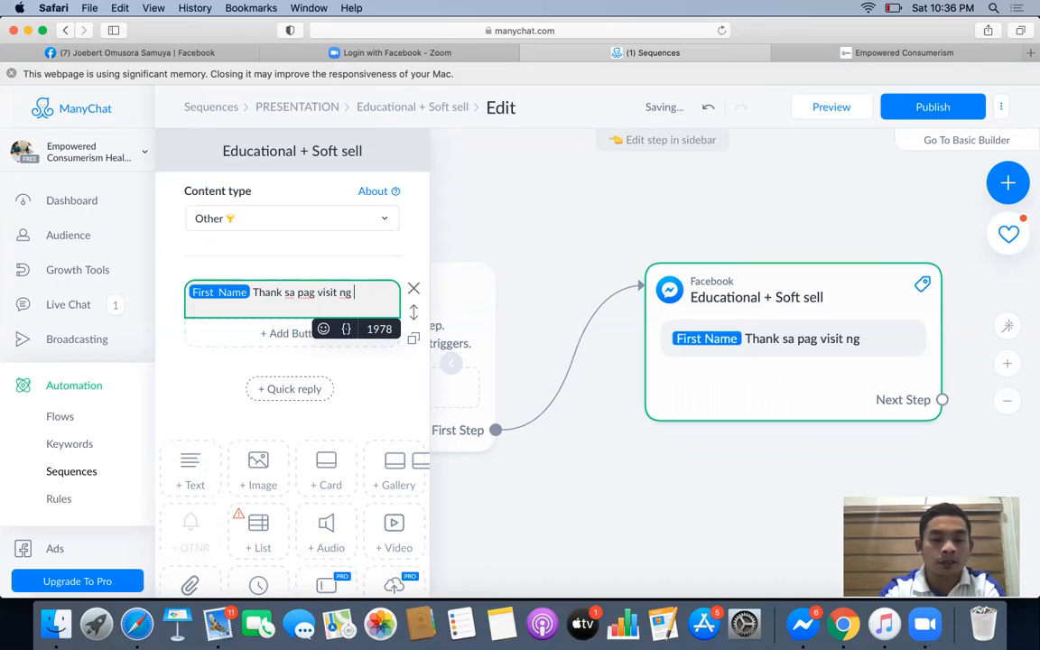
{"action": "type", "text": "EcoC "}
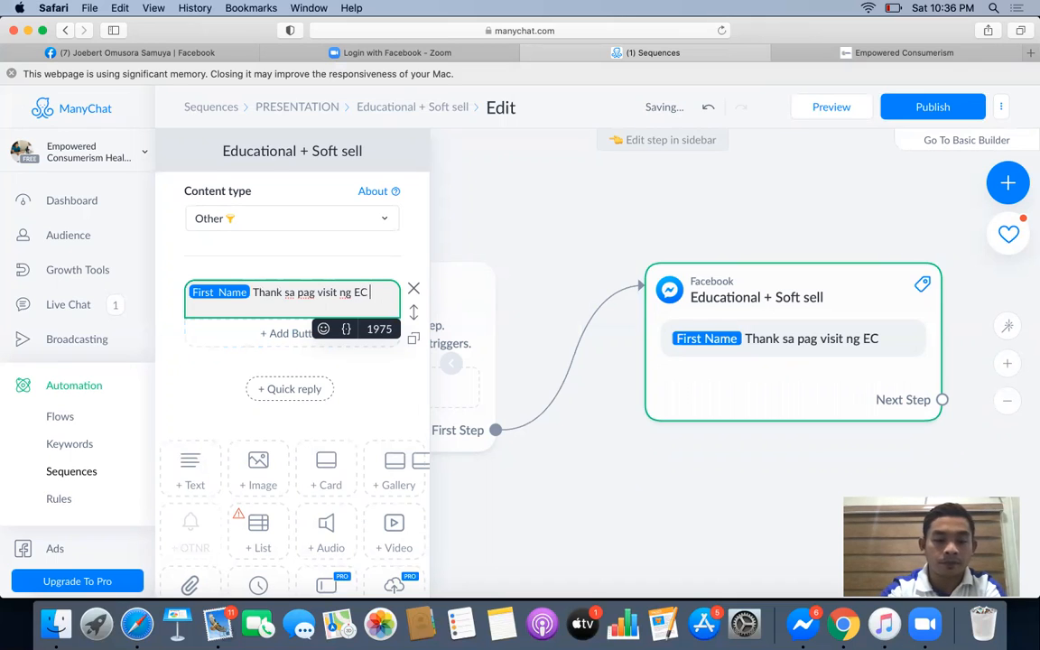
{"action": "type", "text": "SHOP kO"}
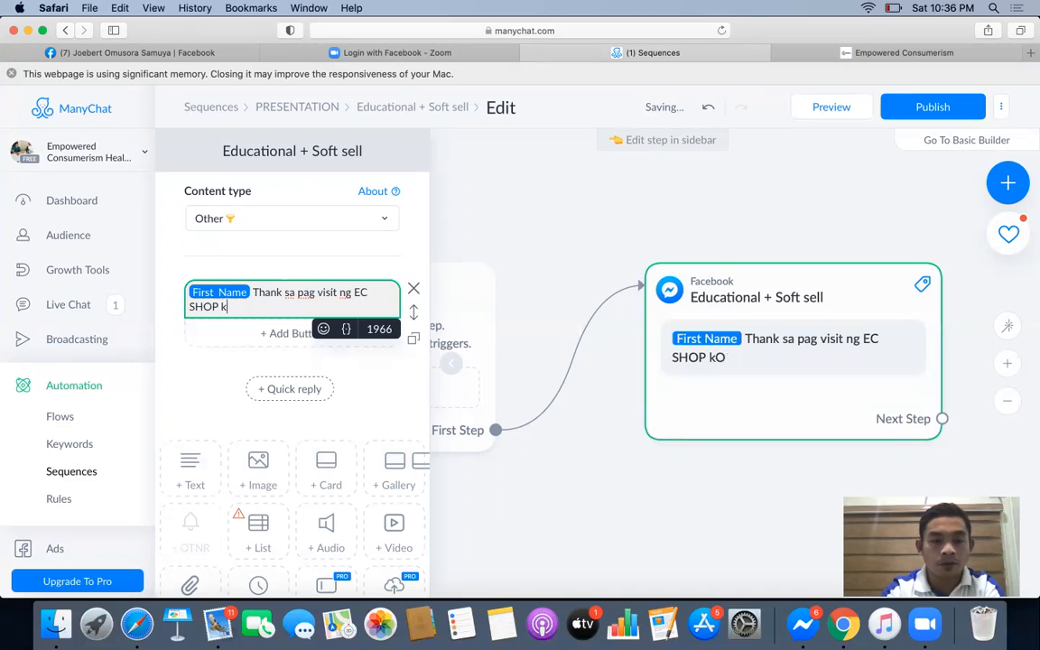
{"action": "key", "text": "BackSpace"}
{"action": "type", "text": "o and im sure"}
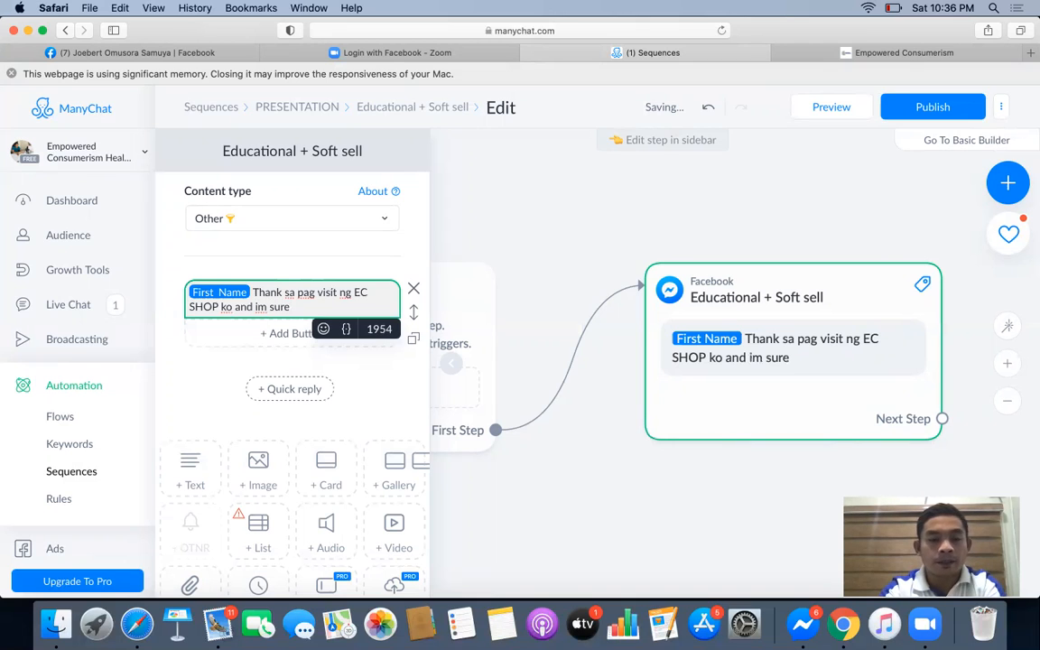
{"action": "type", "text": " marami kang napili na pro"}
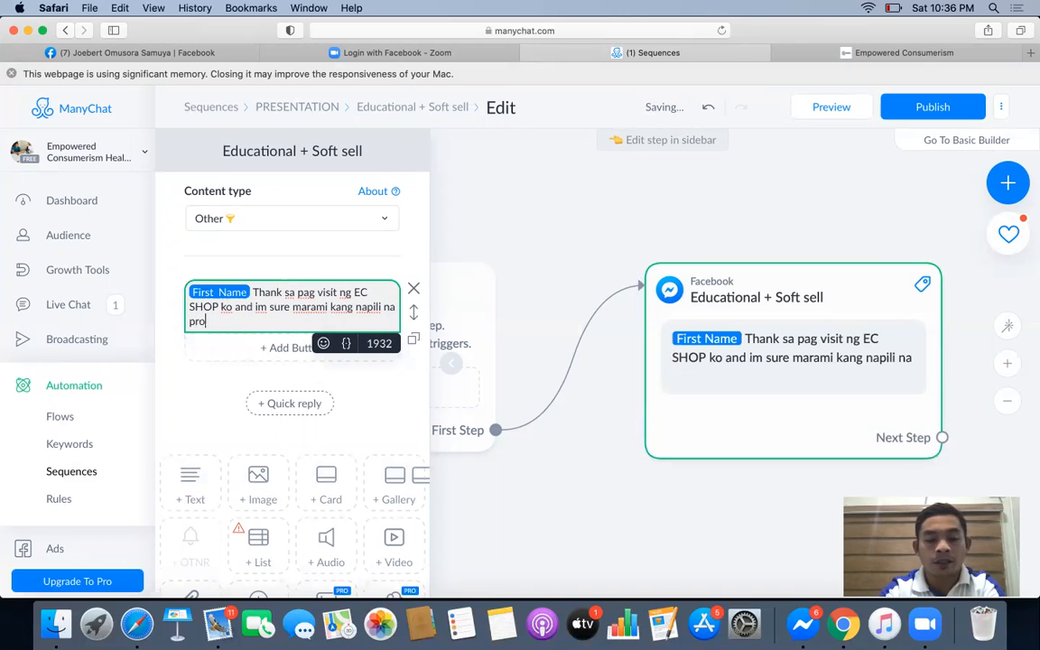
{"action": "type", "text": "ducts na magag"}
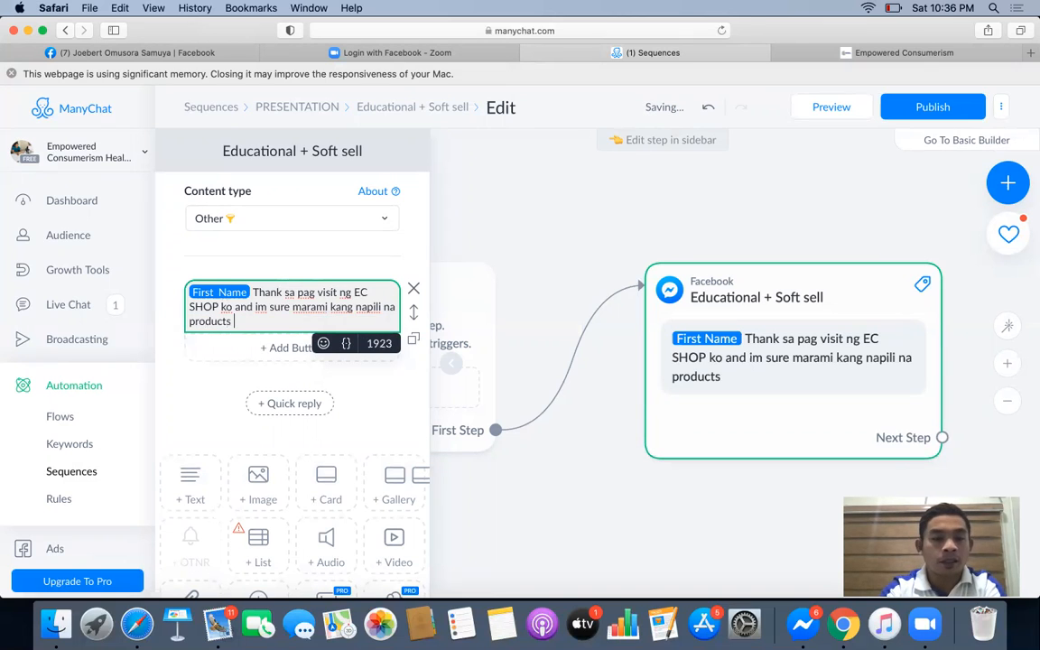
{"action": "type", "text": "mit"}
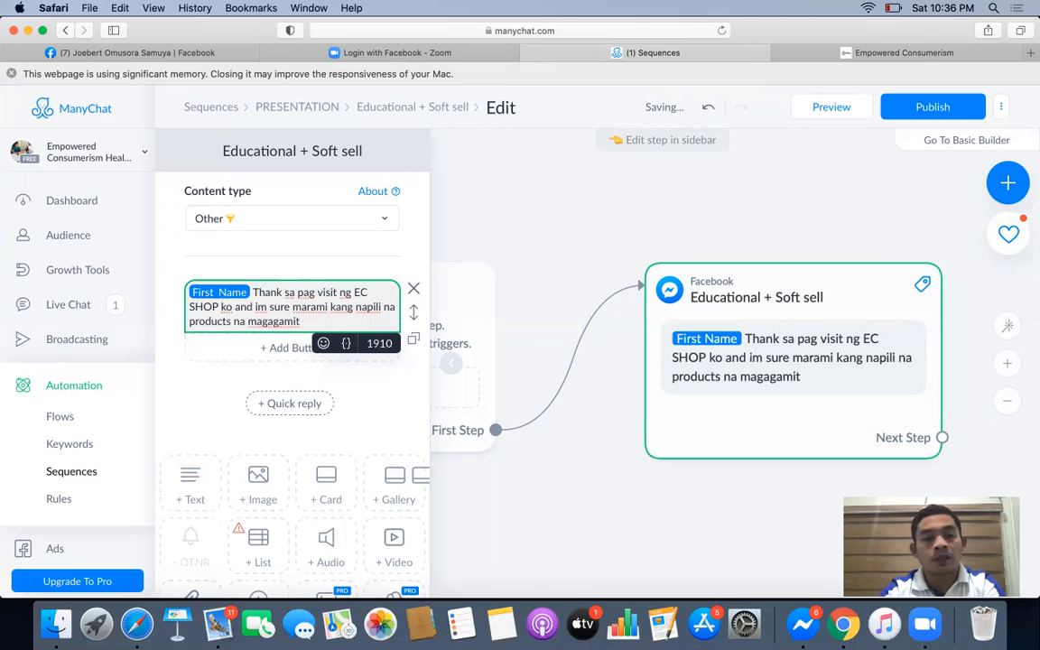
{"action": "type", "text": " mo"}
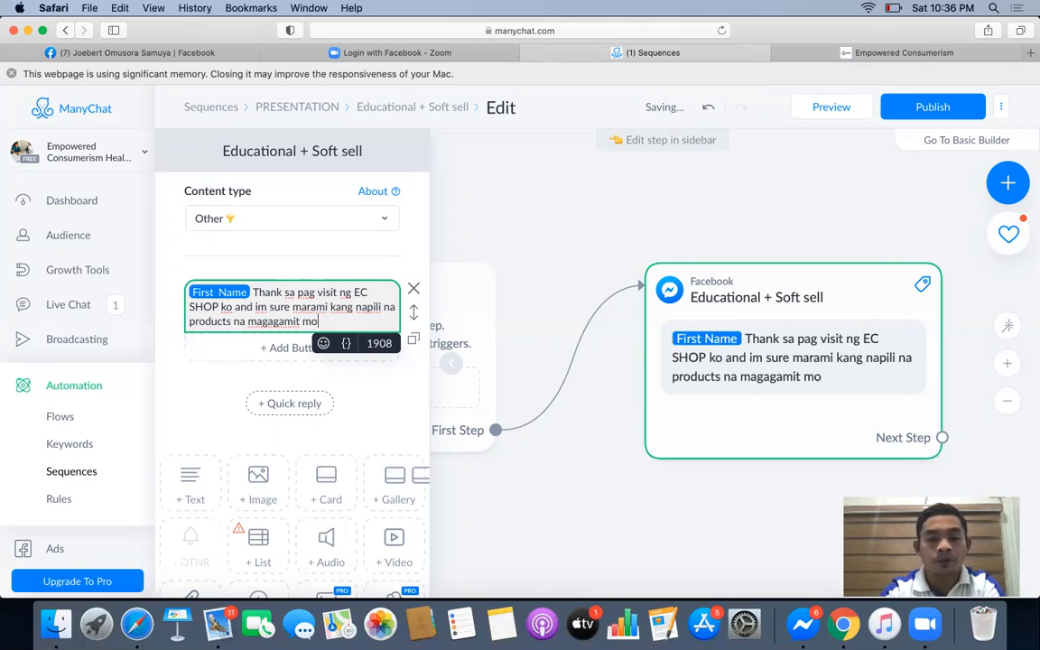
{"action": "type", "text": "."}
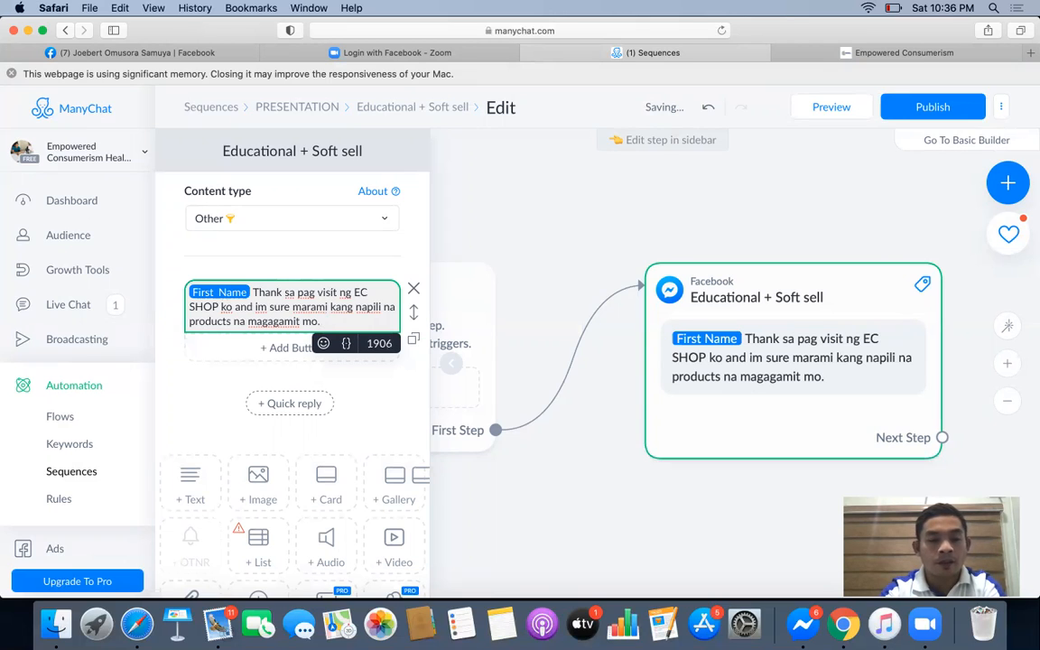
{"action": "type", "text": " A"}
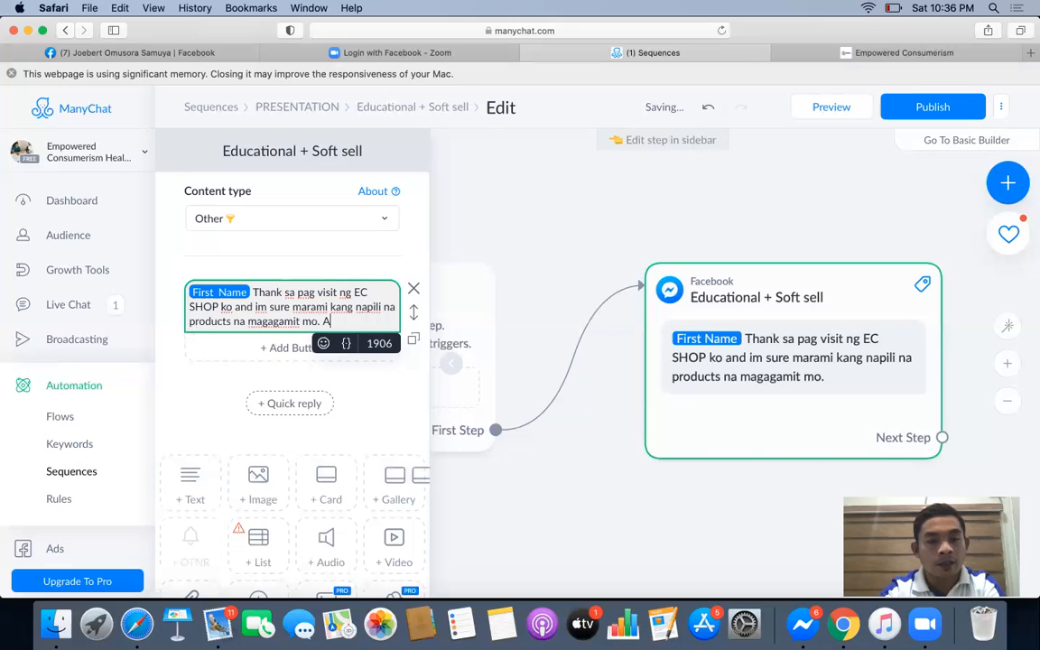
{"action": "key", "text": "BackSpace"}
{"action": "type", "text": "Thank sa pag o"}
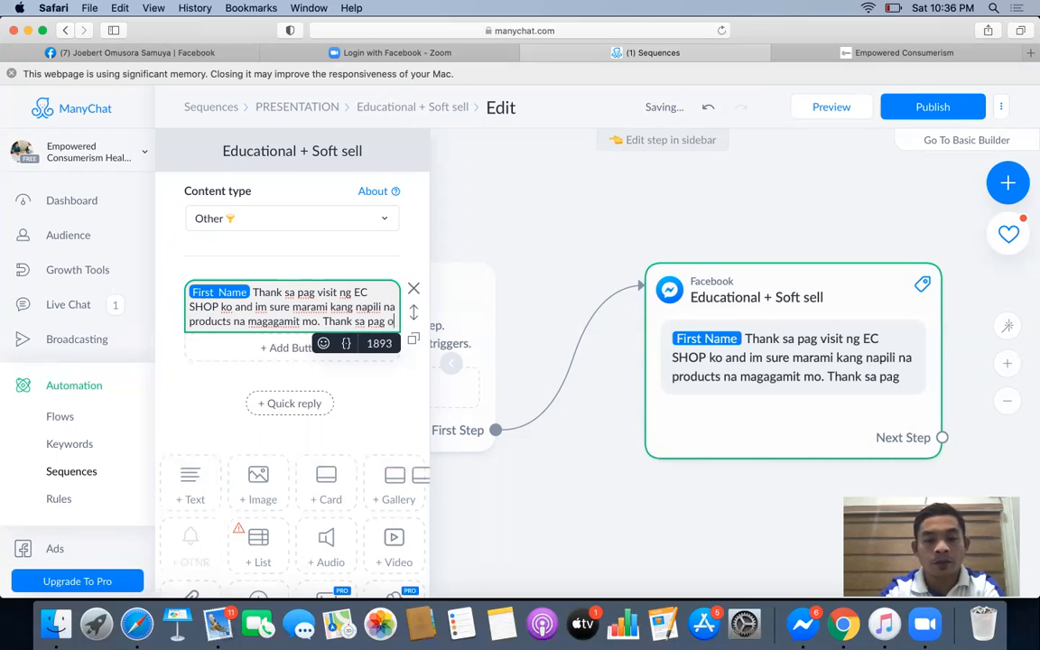
{"action": "type", "text": "rder"}
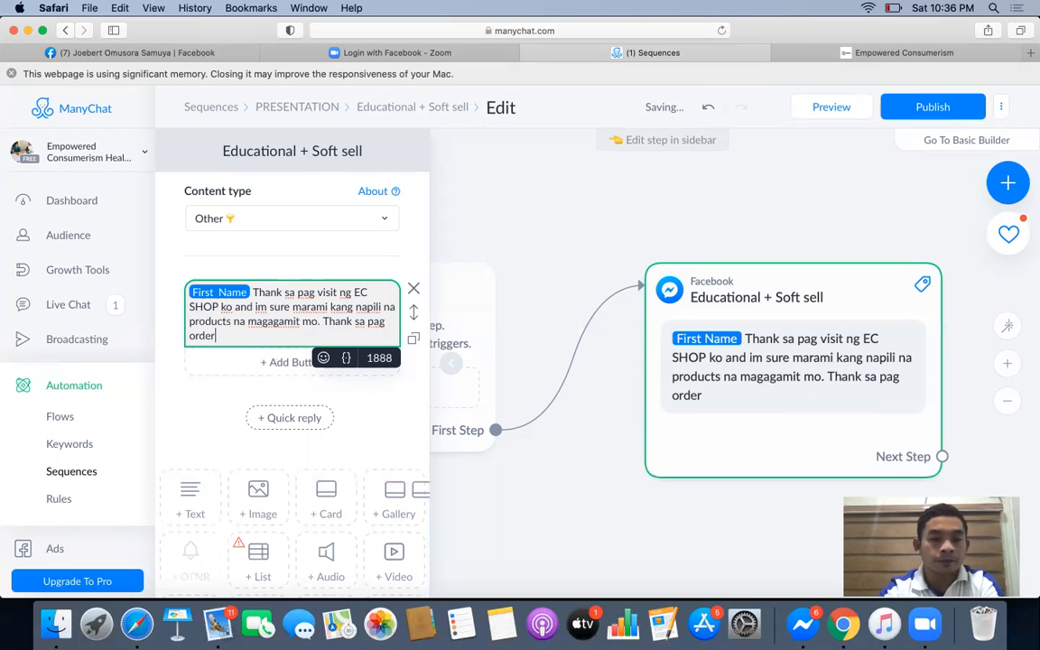
{"action": "type", "text": "."}
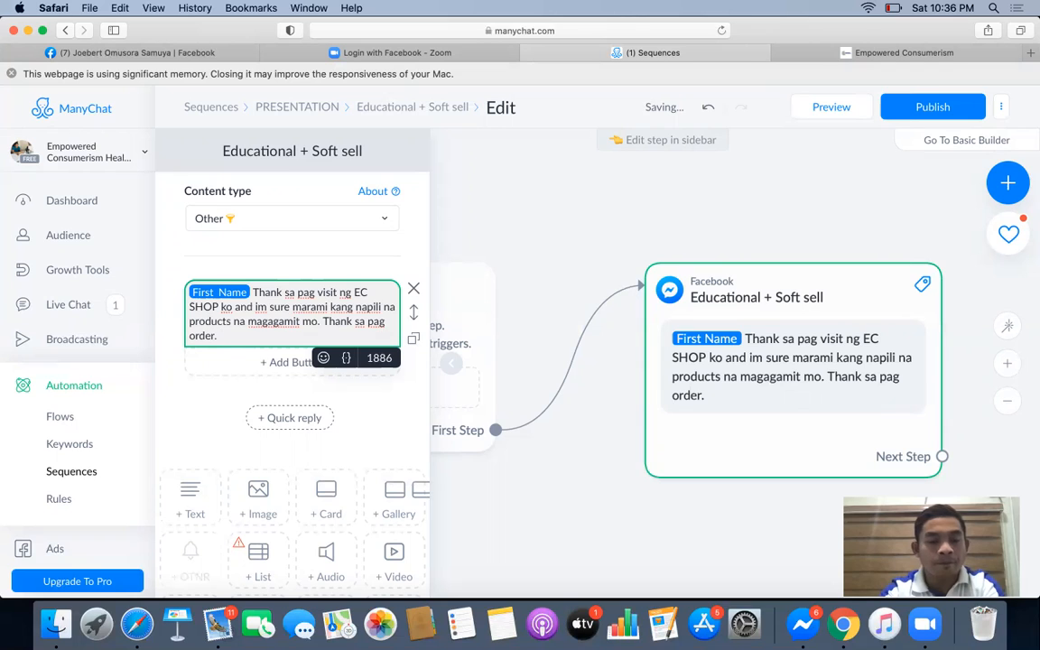
On a new line, add the invitation to become part of EMPOWERED CONSUMERISM BUSINESS ONLINE
{"action": "key", "text": "Return"}
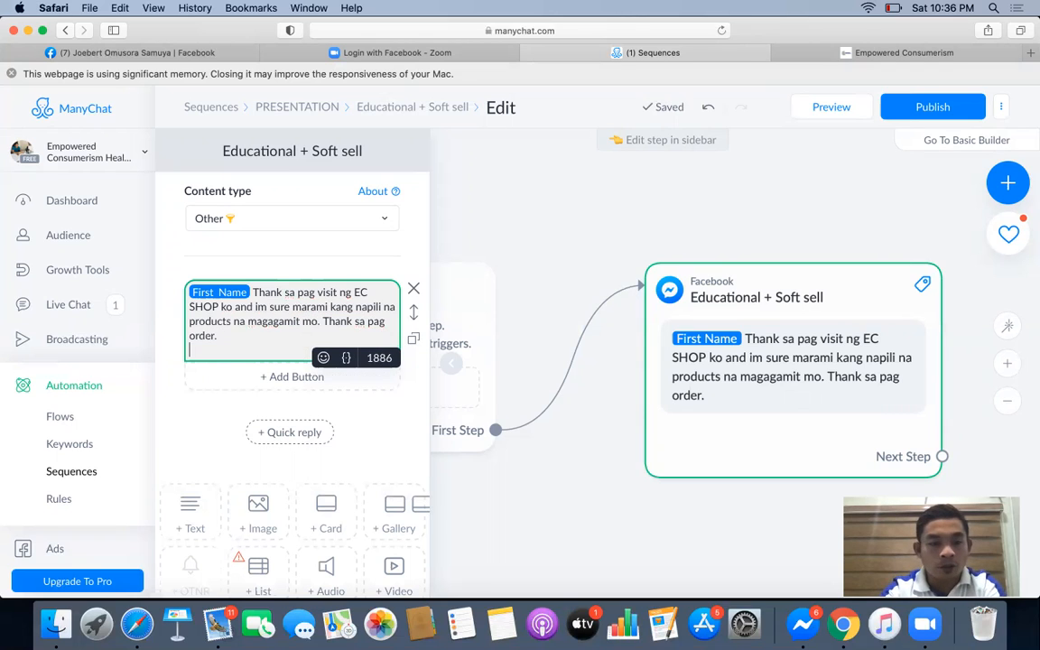
{"action": "type", "text": "b"}
{"action": "key", "text": "BackSpace"}
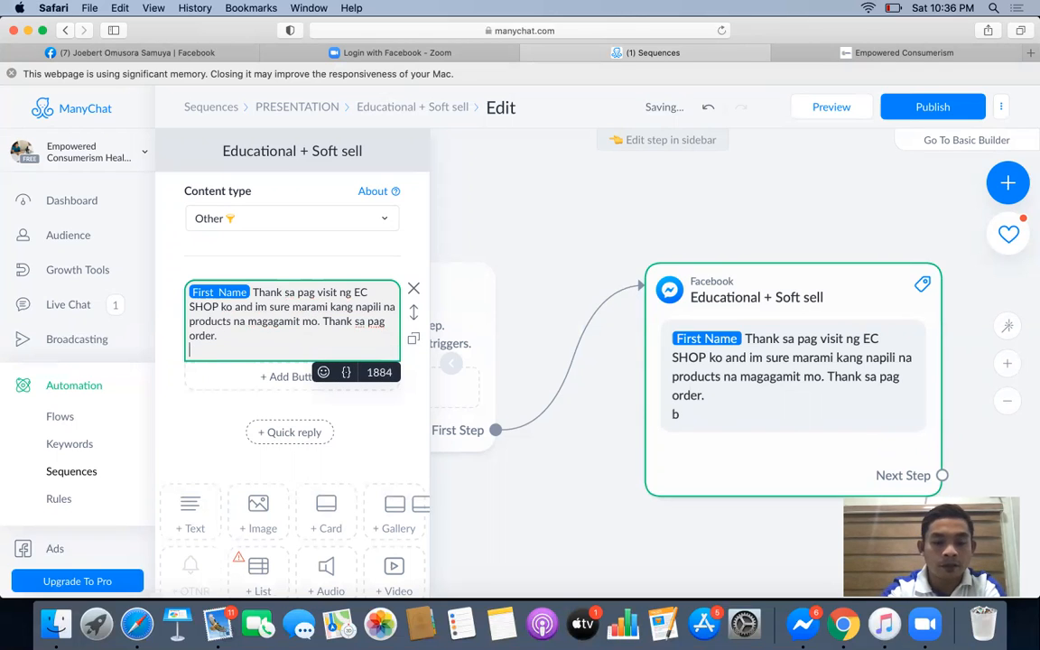
{"action": "type", "text": "By the way"}
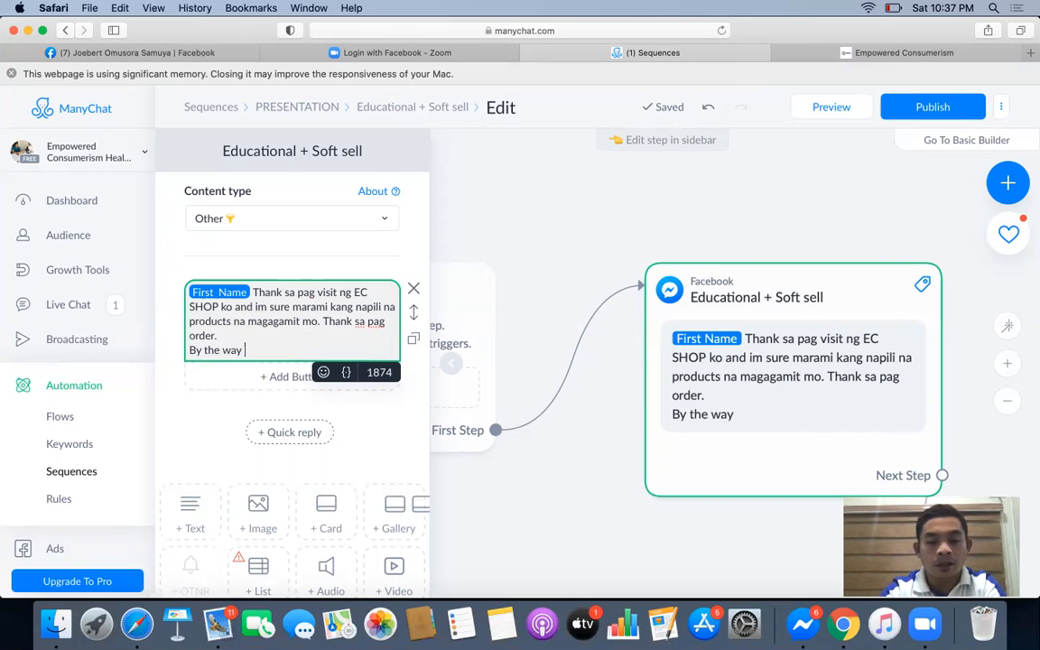
{"action": "type", "text": "gu"}
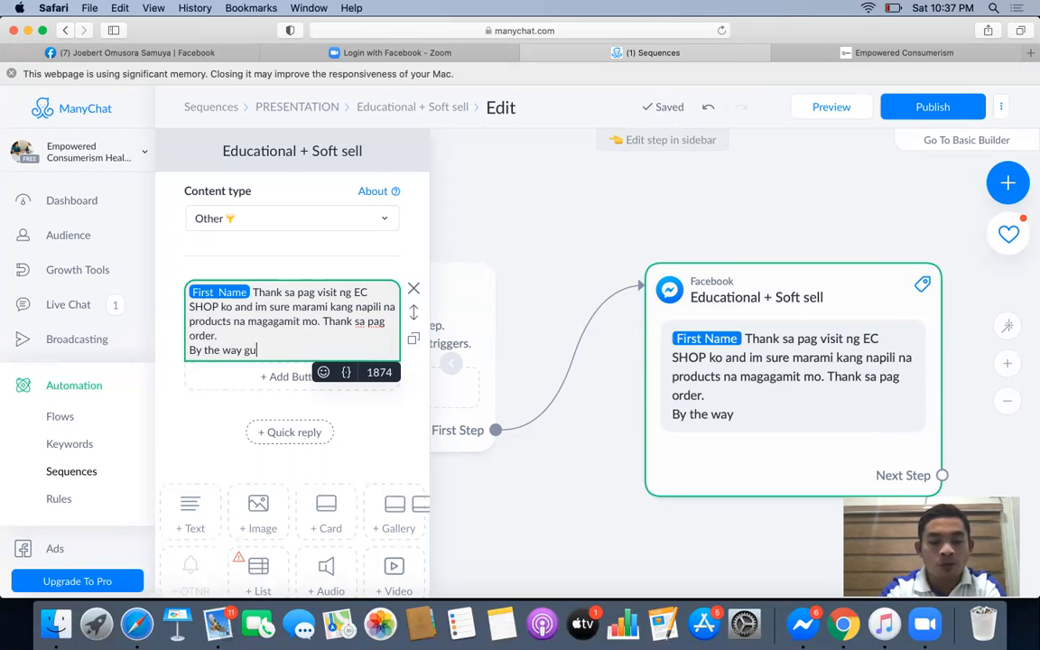
{"action": "type", "text": "sto ko"}
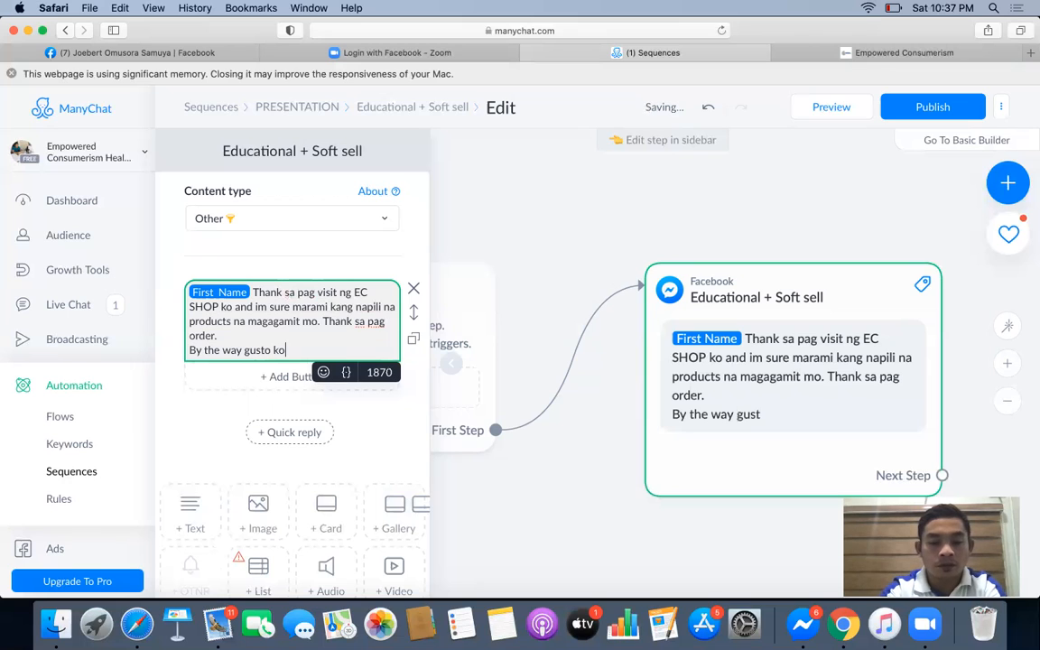
{"action": "type", "text": "ng e sharew"}
{"action": "key", "text": "BackSpace"}
{"action": "type", "text": "sayo"}
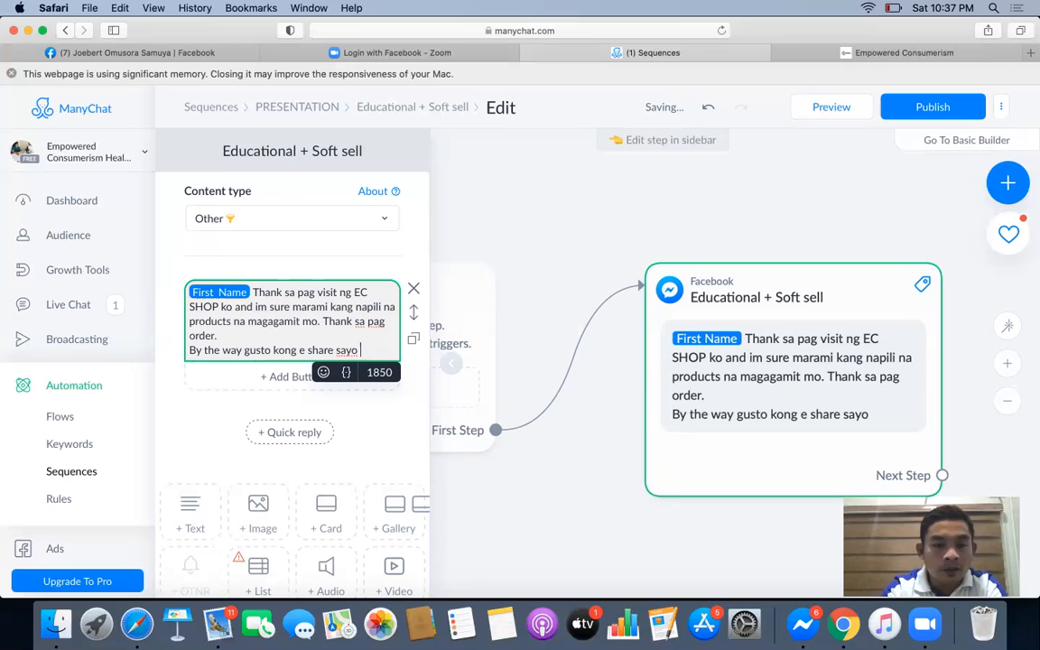
{"action": "type", "text": "at ituro paano "}
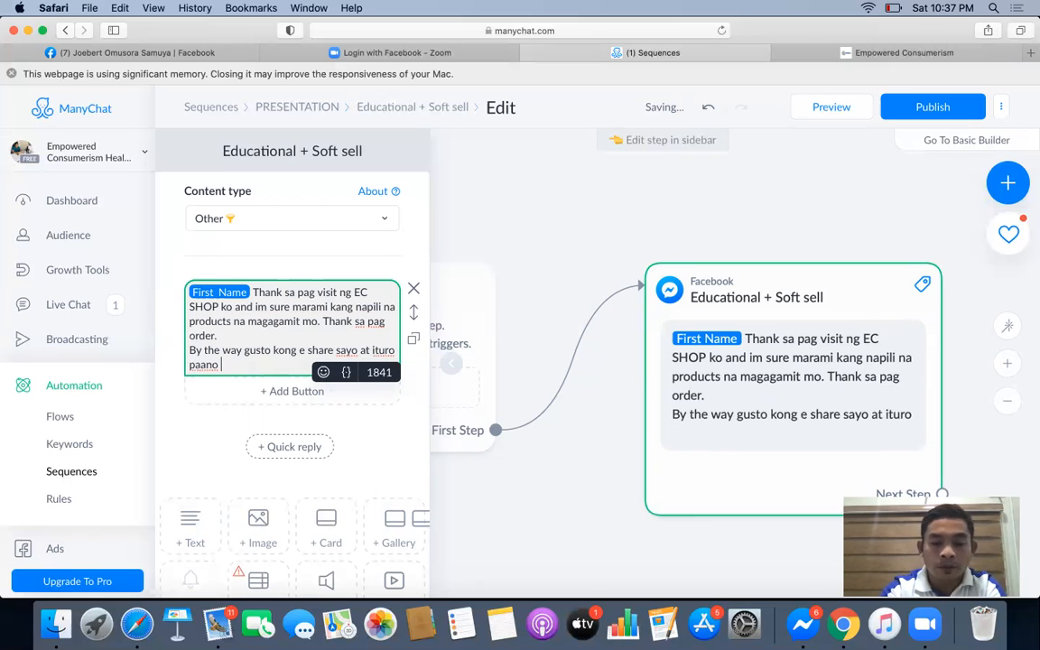
{"action": "type", "text": "mag"}
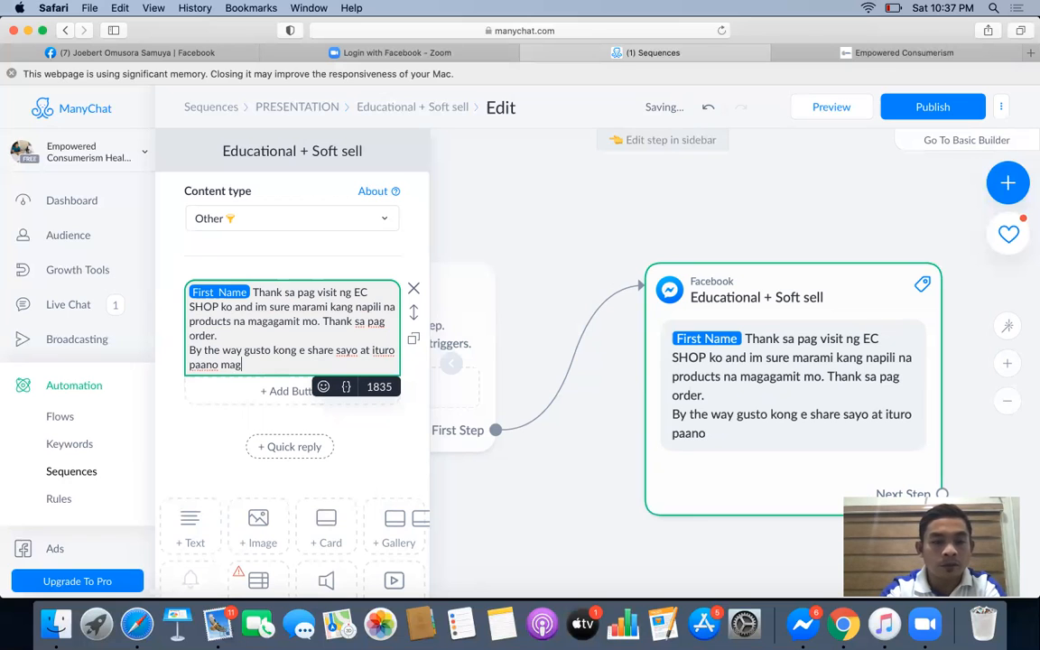
{"action": "key", "text": "BackSpace"}
{"action": "type", "text": "tuto"}
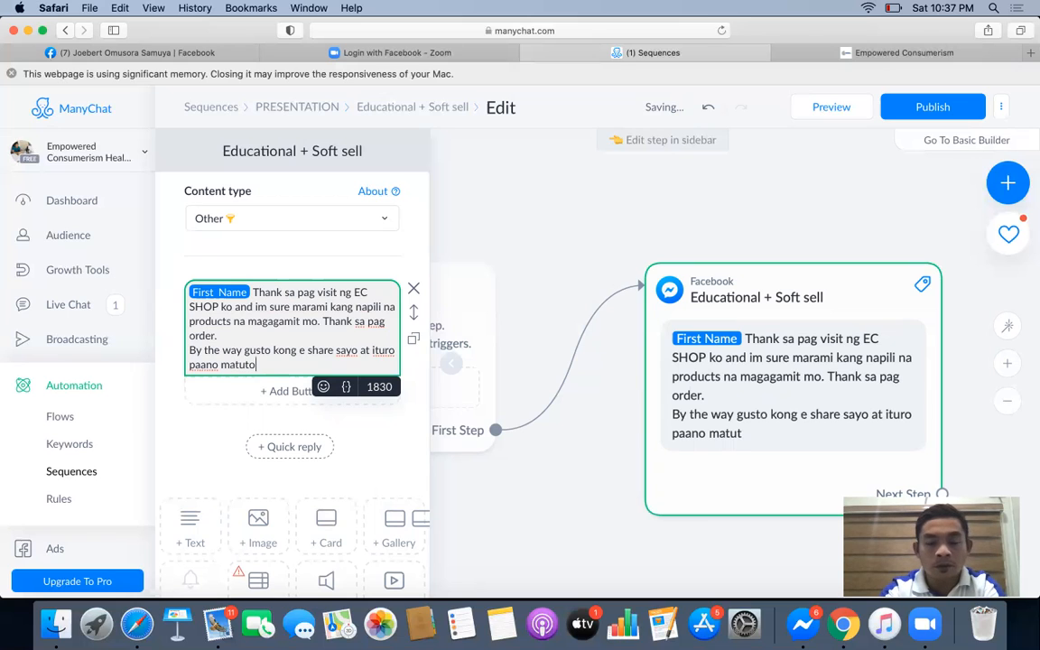
{"action": "key", "text": "BackSpace"}
{"action": "key", "text": "BackSpace"}
{"action": "key", "text": "BackSpace"}
{"action": "key", "text": "BackSpace"}
{"action": "key", "text": "BackSpace"}
{"action": "key", "text": "BackSpace"}
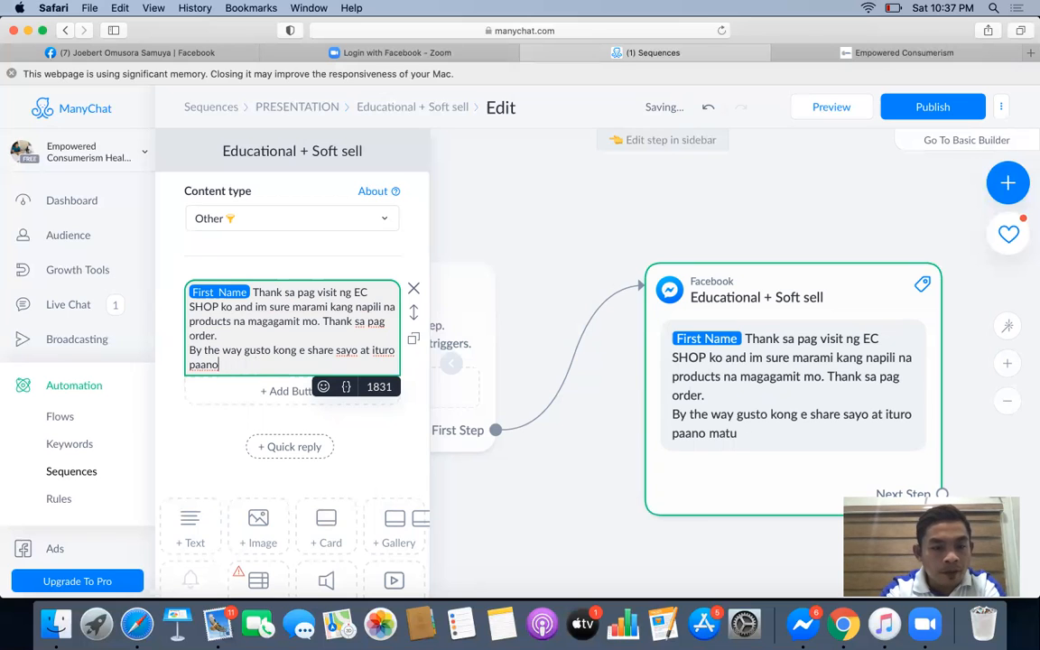
{"action": "type", "text": "magk"}
{"action": "key", "text": "BackSpace"}
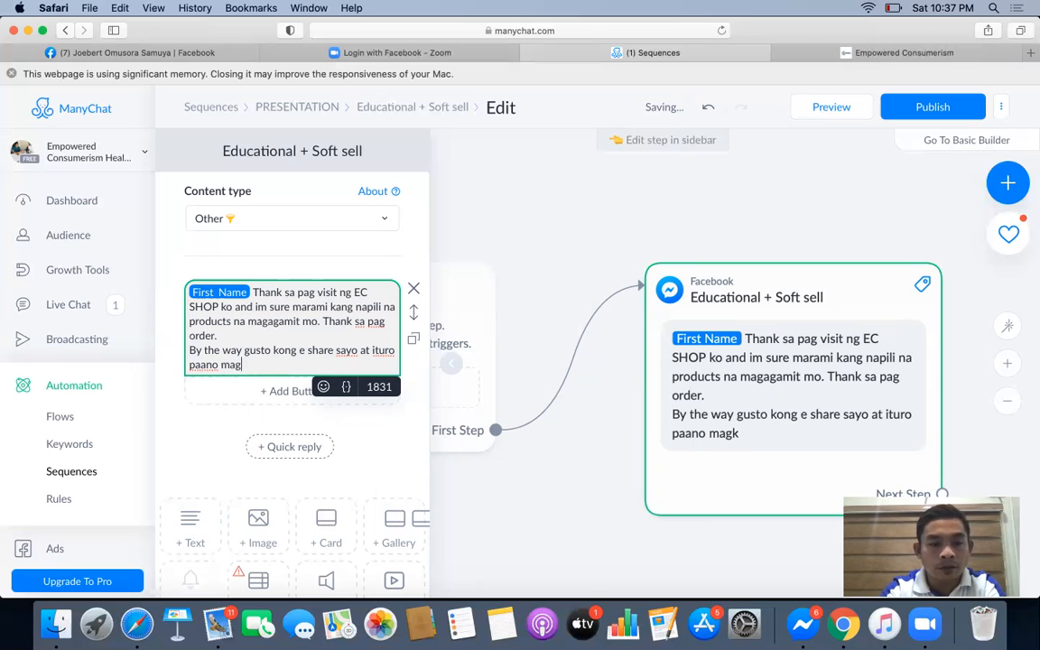
{"action": "type", "text": "ing part ng "}
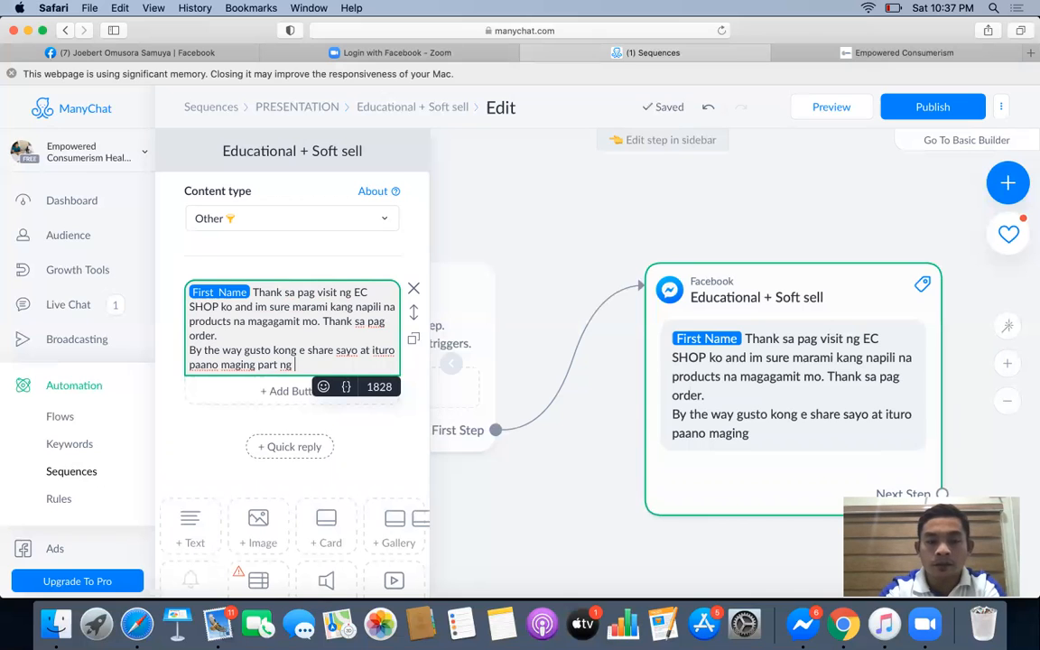
{"action": "type", "text": "EMPOWERED"}
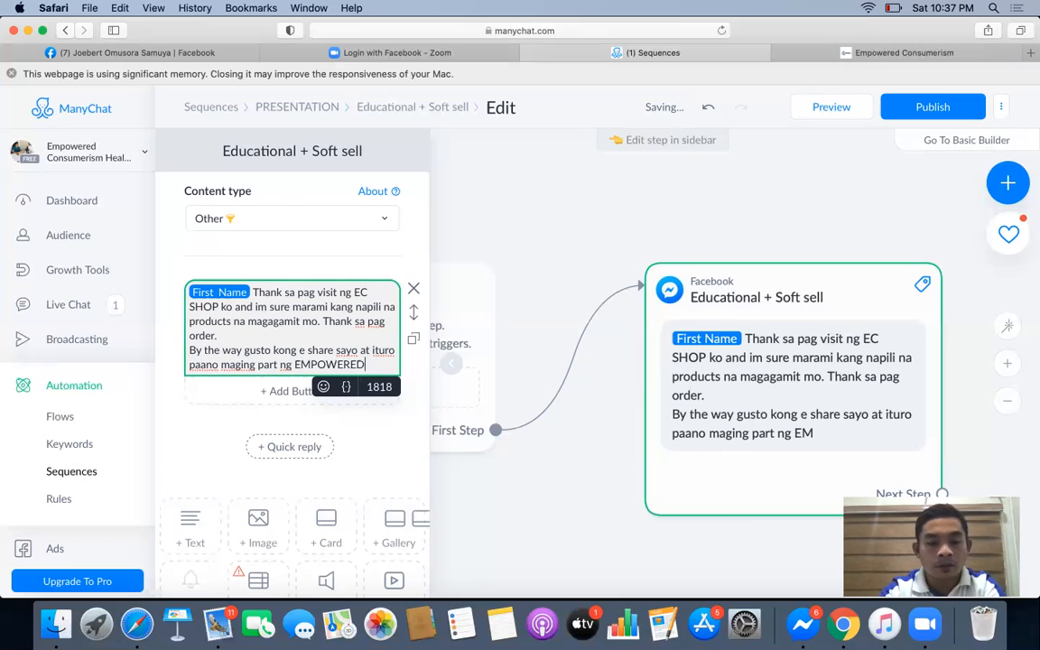
{"action": "type", "text": " CONSUMERISM"}
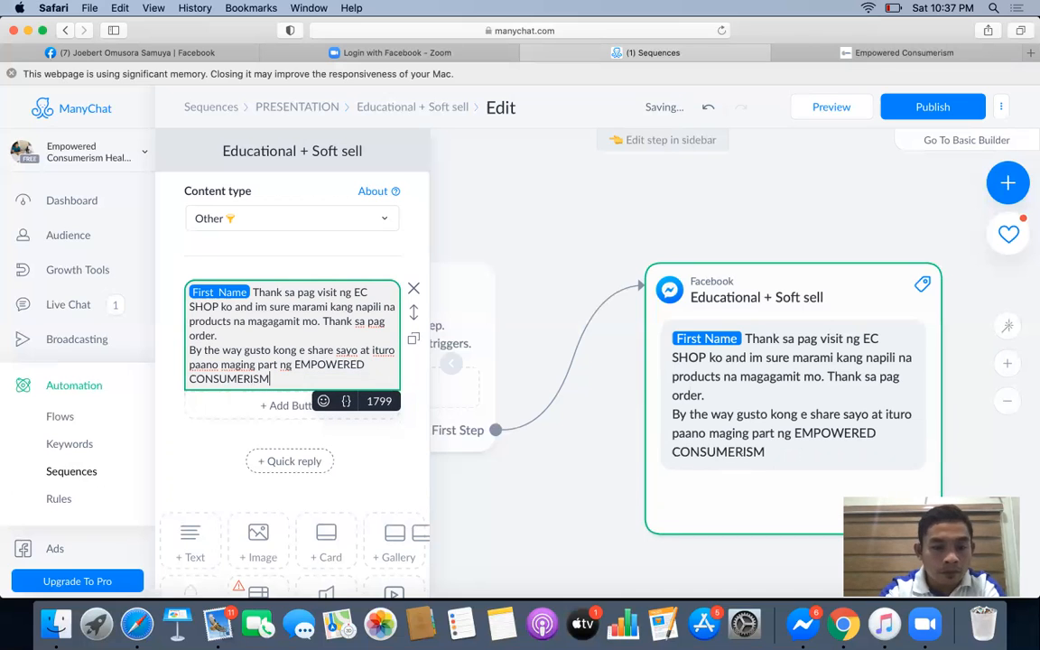
{"action": "type", "text": " BUSINES"}
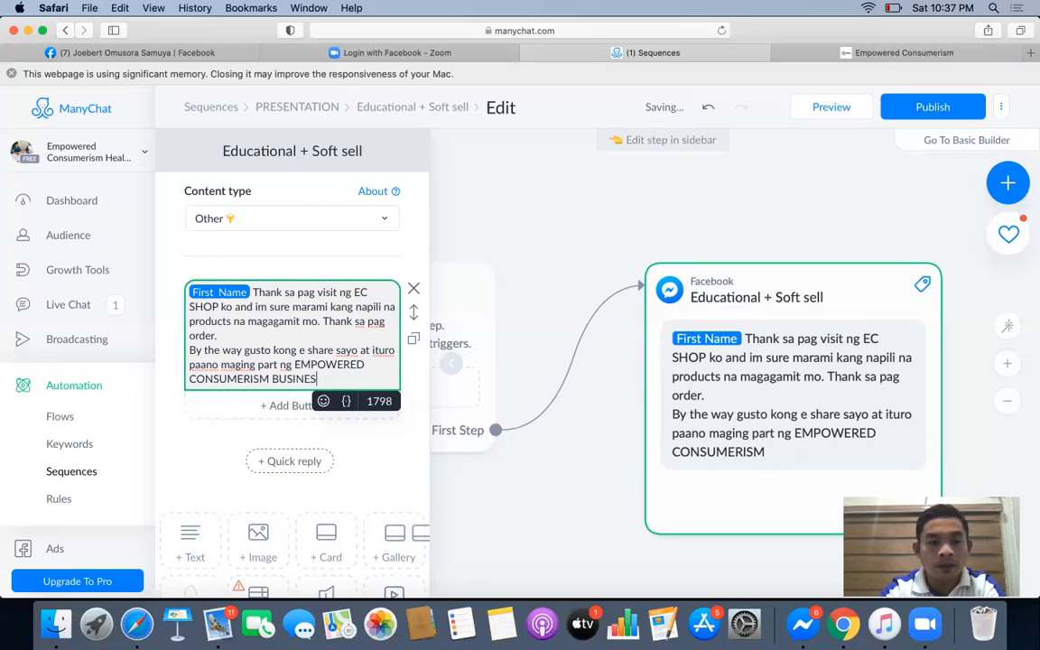
{"action": "type", "text": "S ONLINE."}
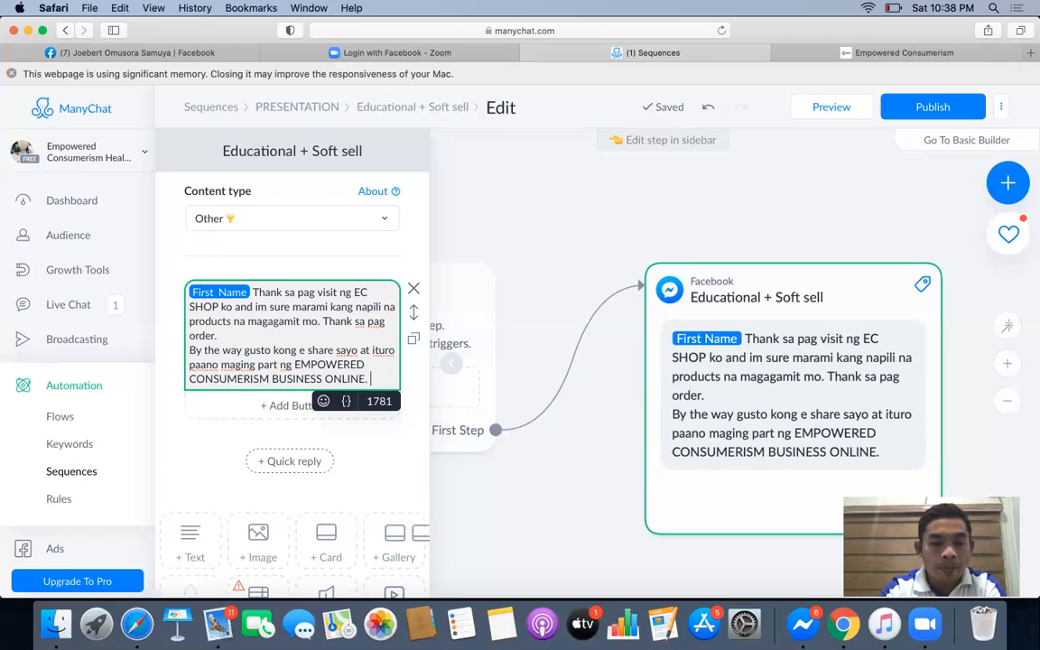
Add the sentence 'Dito sa free training na ibigay ko sayo ay meron lang 3 parts of free training videos.'
{"action": "type", "text": "Dito sa "}
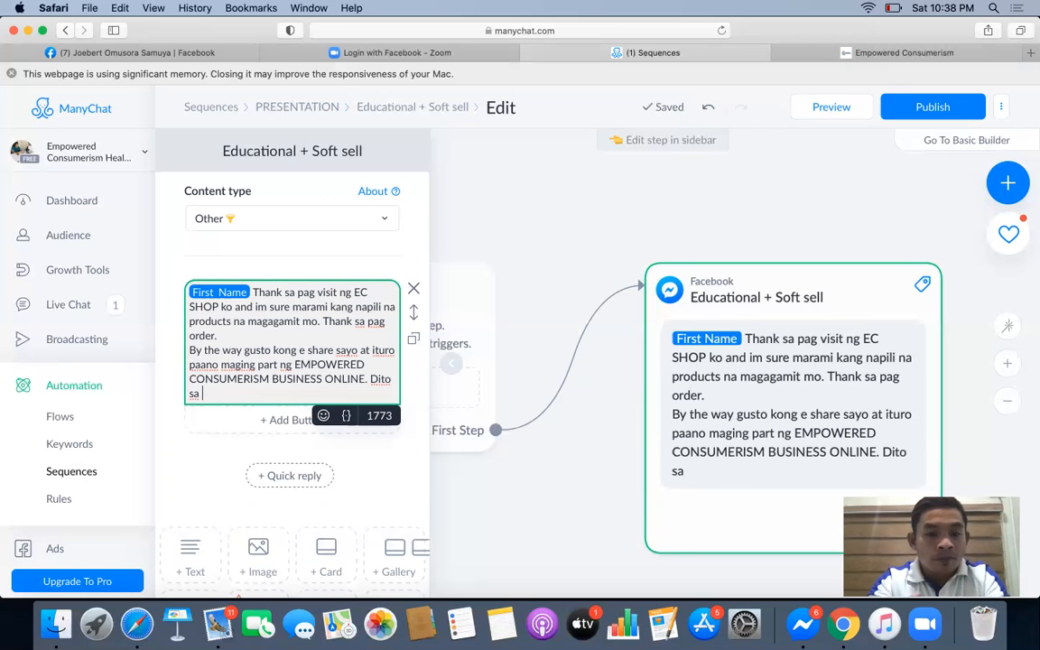
{"action": "type", "text": "f"}
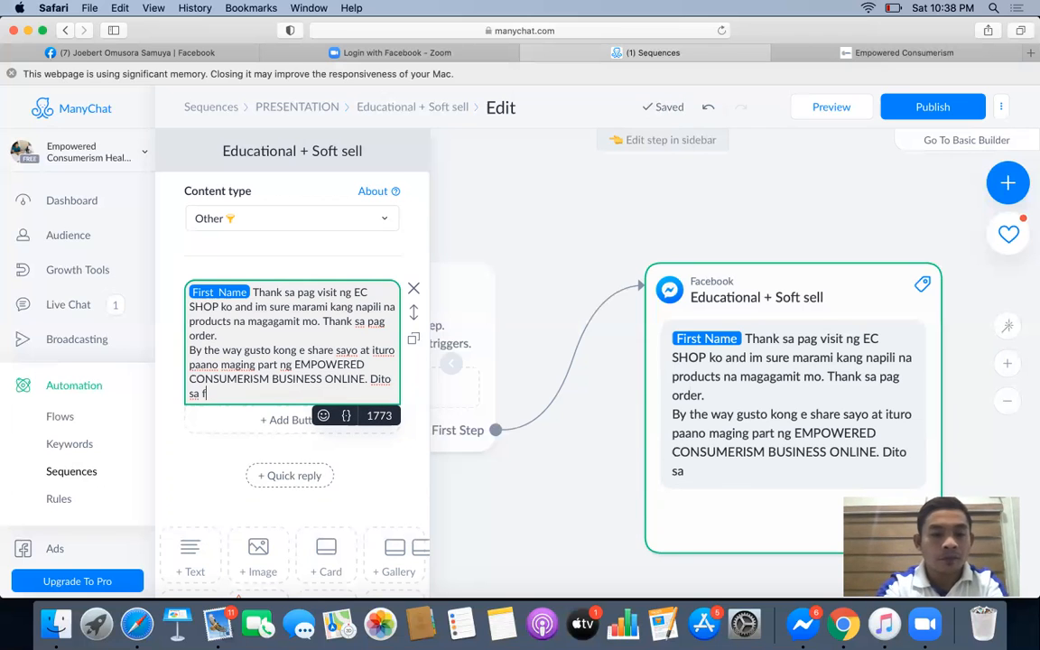
{"action": "type", "text": "ree trai"}
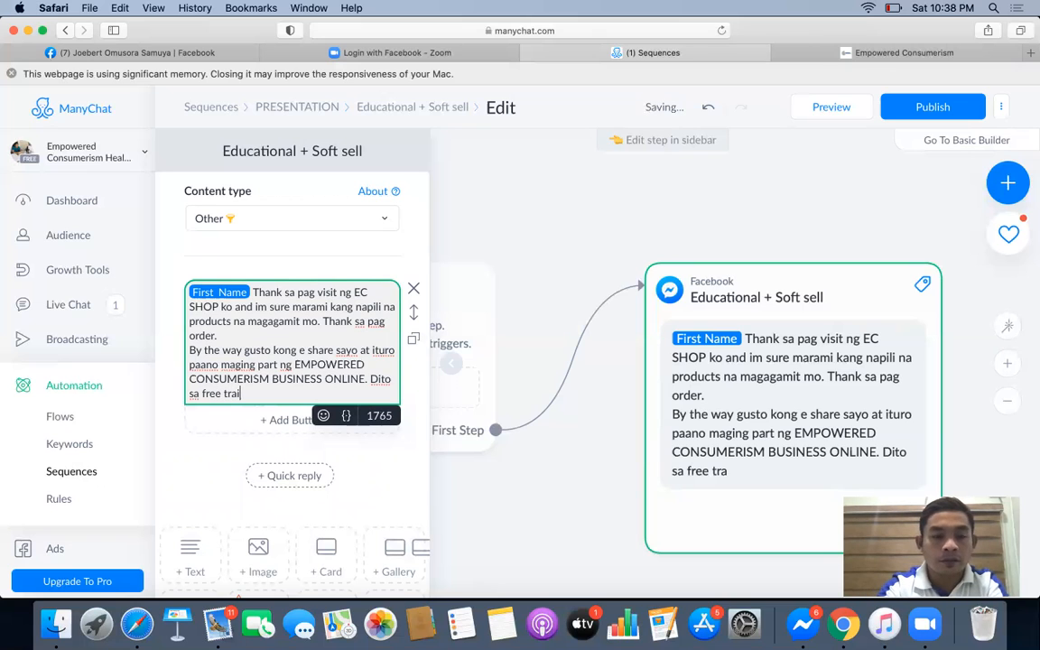
{"action": "type", "text": "ning na ibi"}
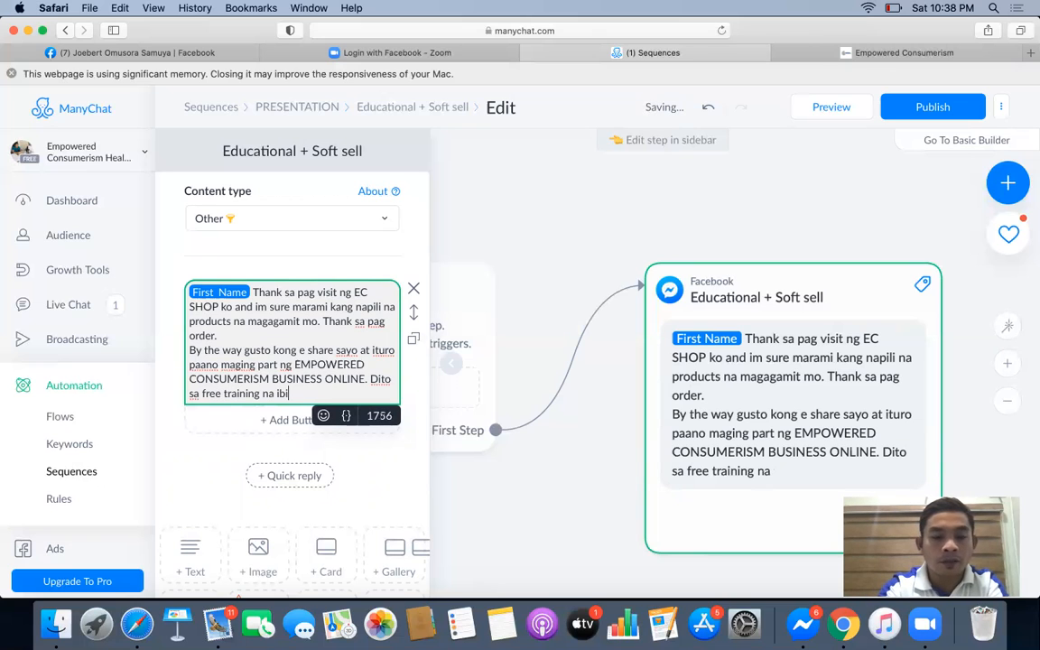
{"action": "type", "text": "gay ko sayo"}
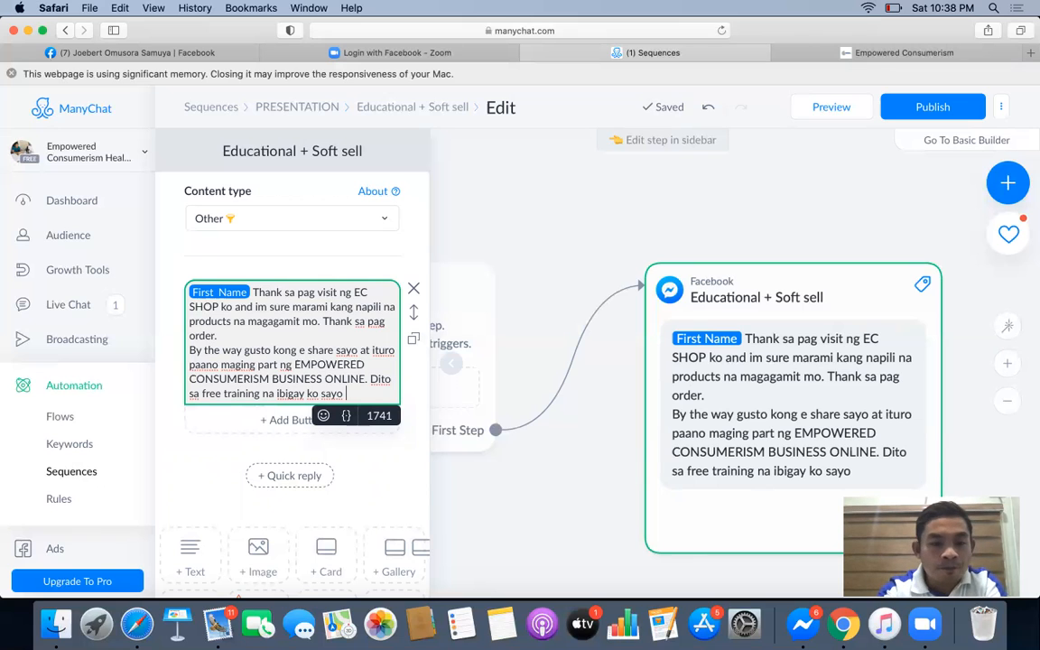
{"action": "type", "text": "ay pa"}
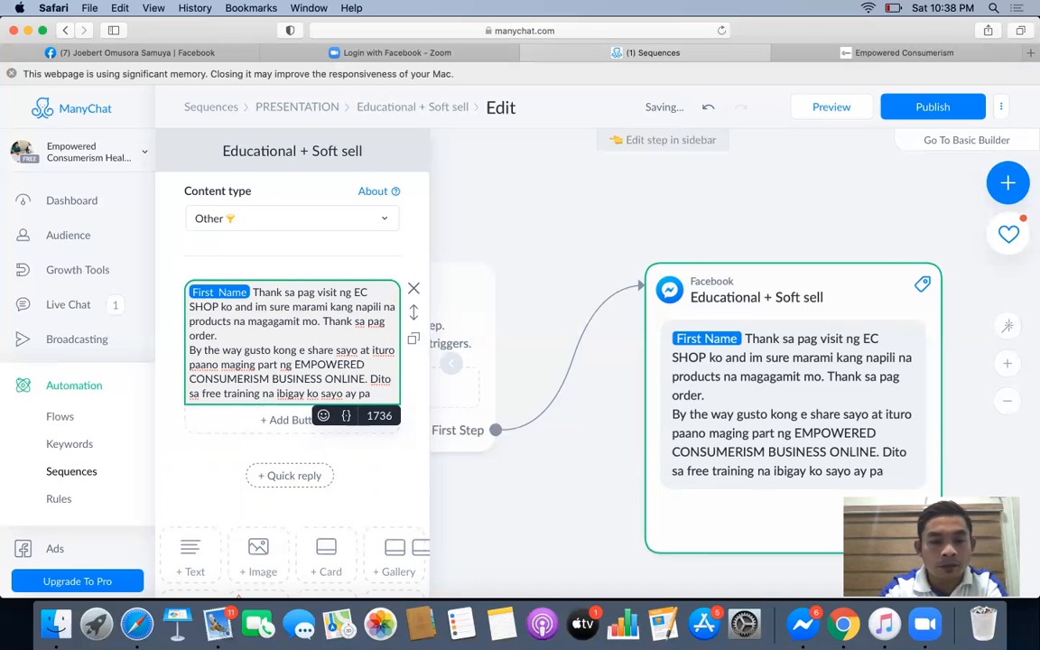
{"action": "key", "text": "BackSpace"}
{"action": "key", "text": "BackSpace"}
{"action": "type", "text": "ma"}
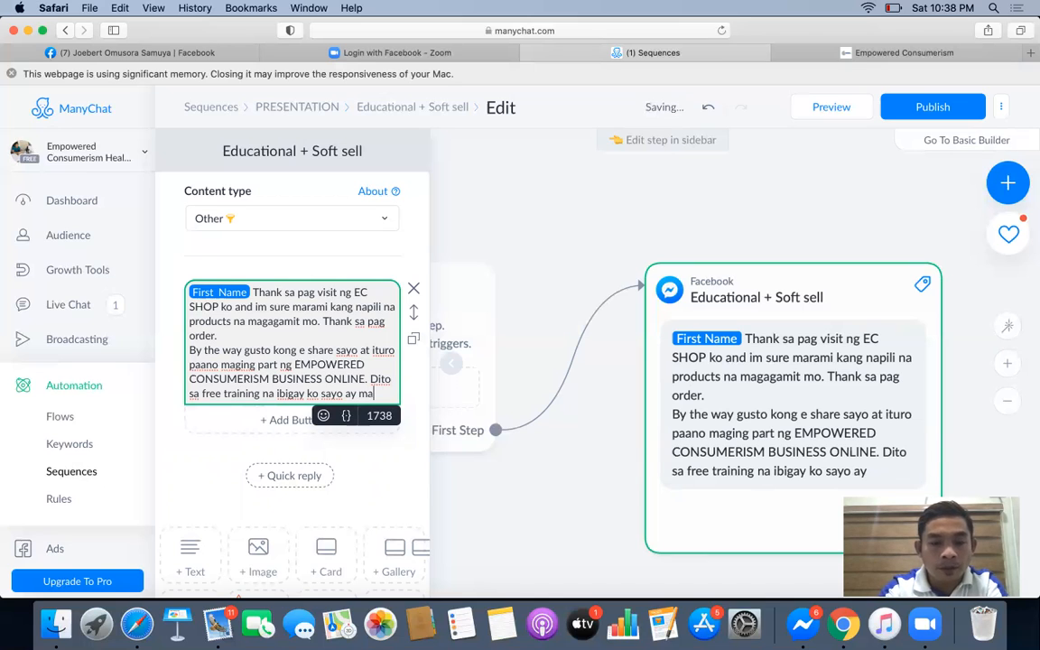
{"action": "type", "text": "pa"}
{"action": "key", "text": "BackSpace"}
{"action": "key", "text": "BackSpace"}
{"action": "key", "text": "BackSpace"}
{"action": "key", "text": "BackSpace"}
{"action": "key", "text": "BackSpace"}
{"action": "key", "text": "BackSpace"}
{"action": "key", "text": "BackSpace"}
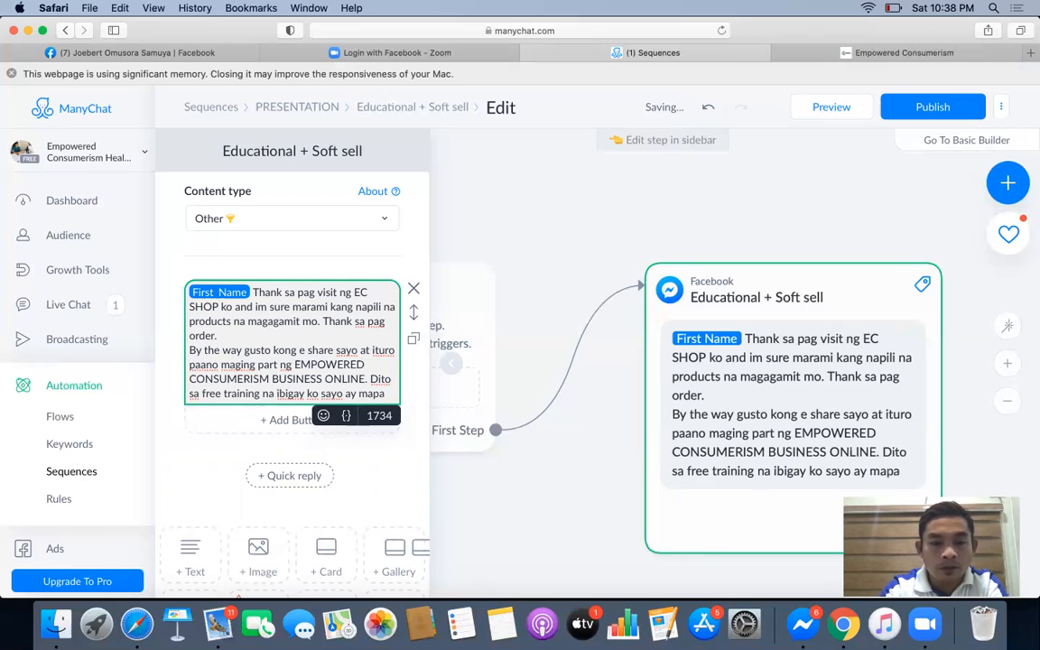
{"action": "type", "text": "ay"}
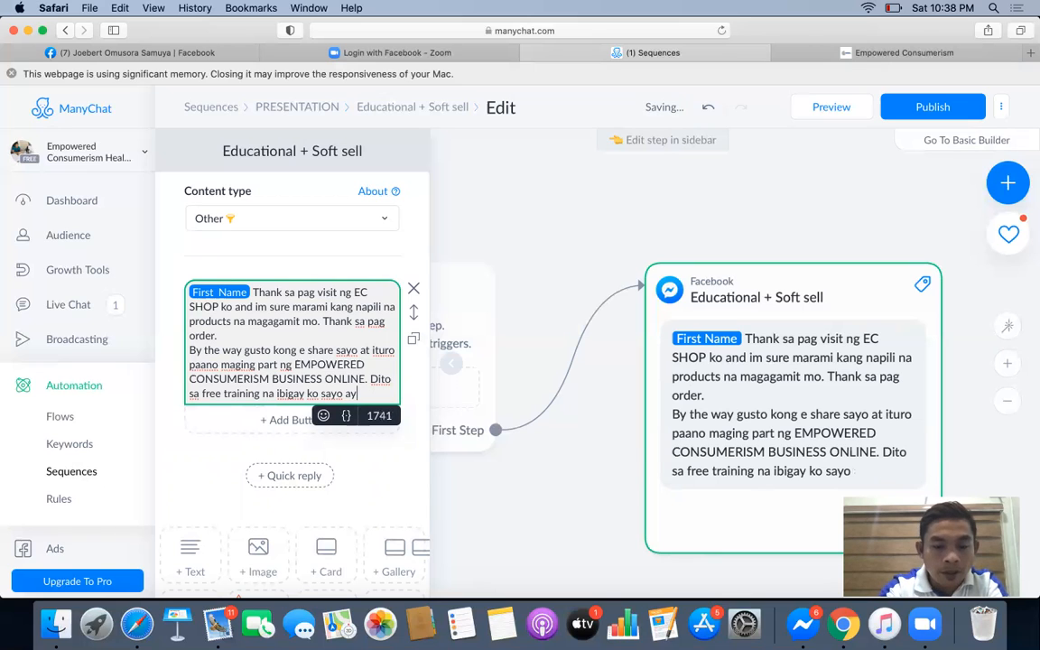
{"action": "type", "text": " meron lang "}
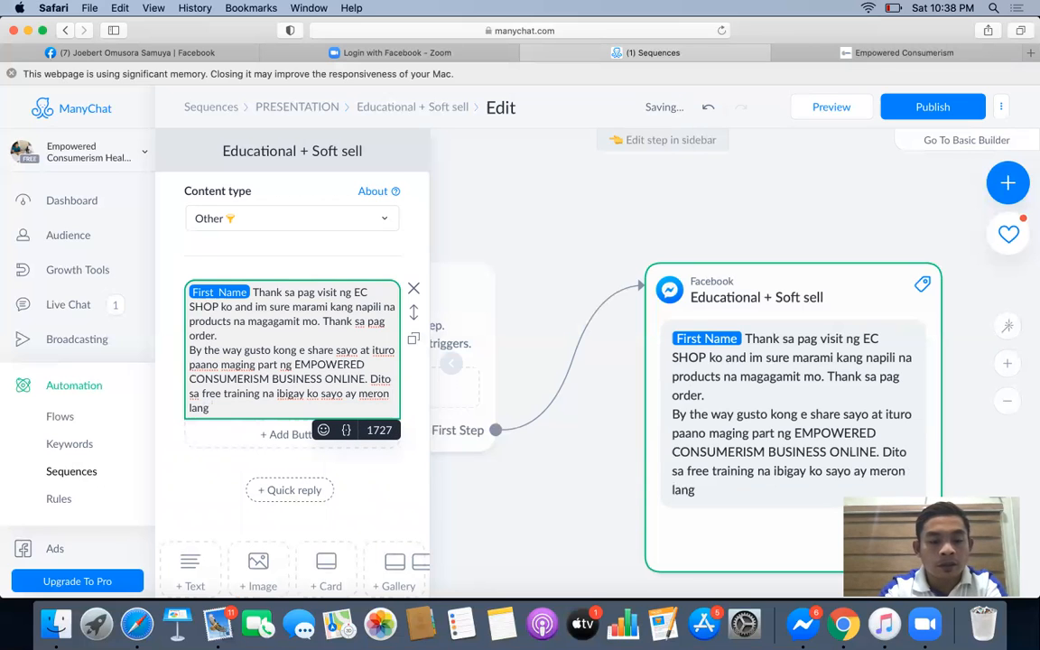
{"action": "type", "text": "3 part"}
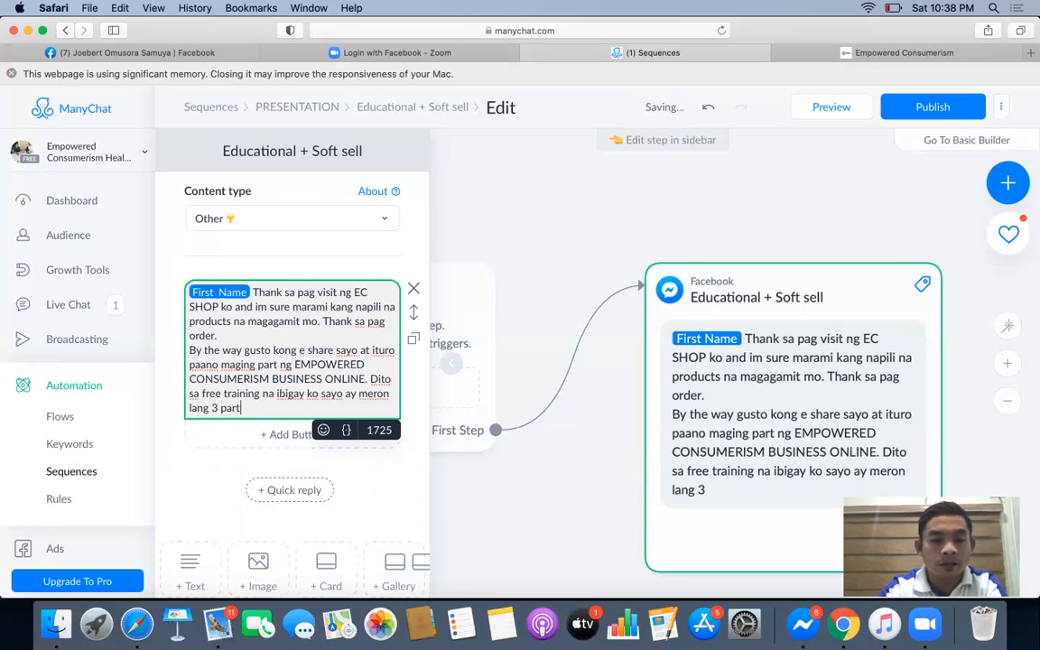
{"action": "type", "text": "s of "}
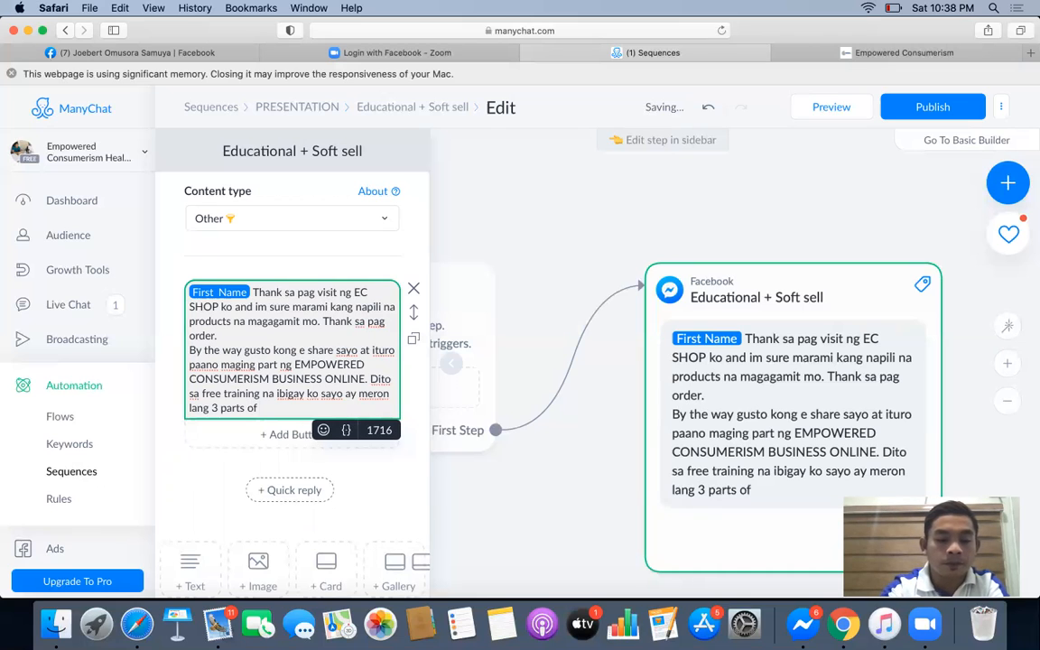
{"action": "type", "text": "free training vid"}
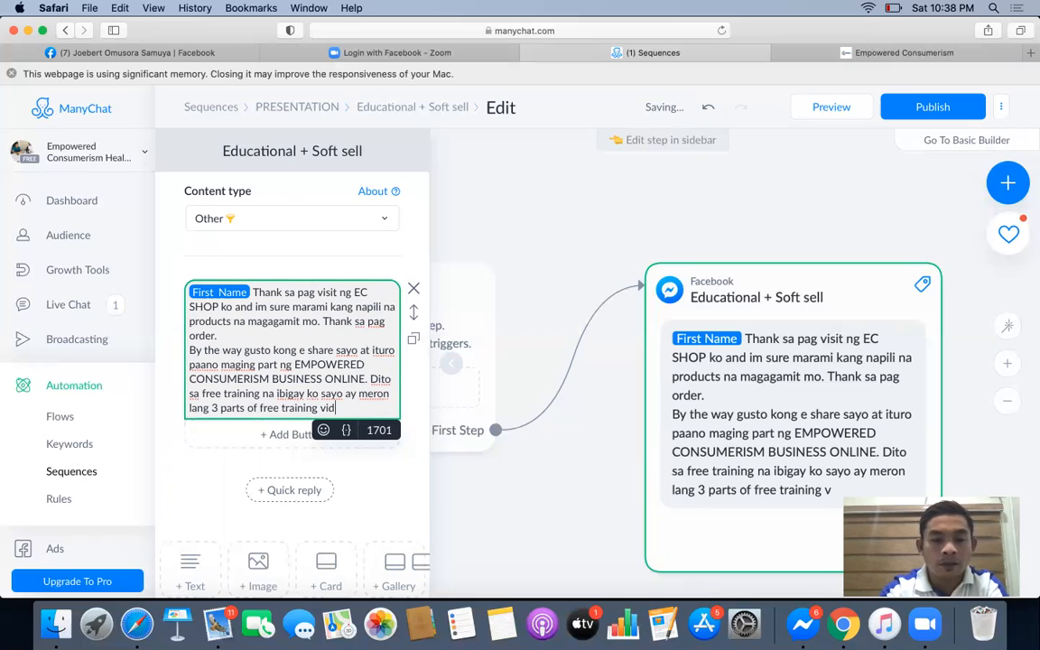
{"action": "type", "text": "eos"}
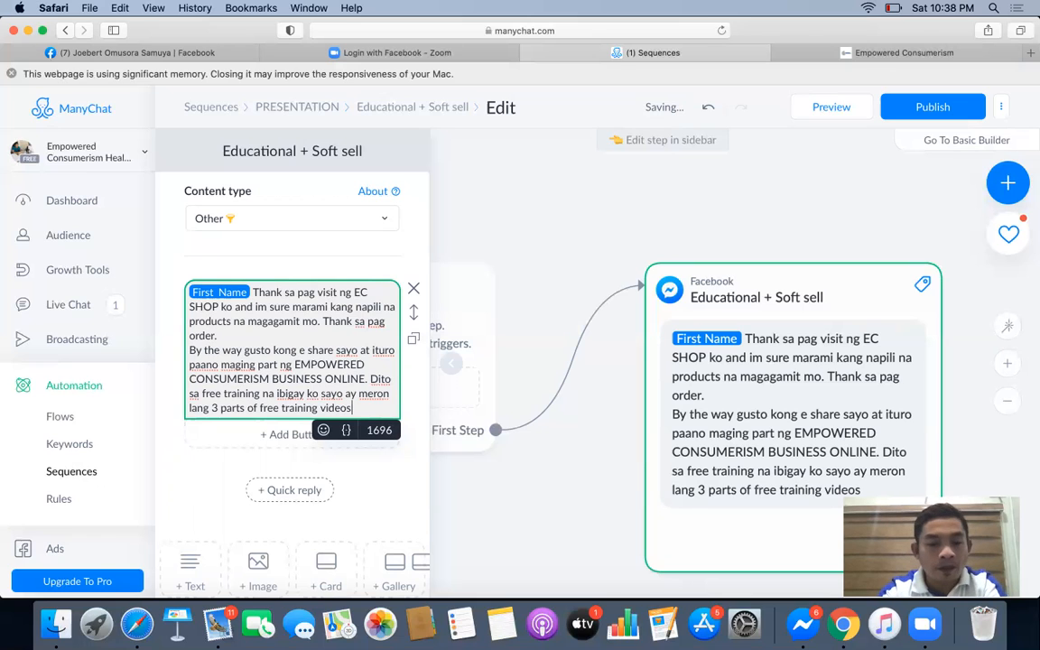
{"action": "type", "text": "."}
List 'Part 1=' on Empowered Consumerism/AIMGLOBAL legality and 'Part 2=' on generating more INCOME
{"action": "key", "text": "Return"}
{"action": "key", "text": "Return"}
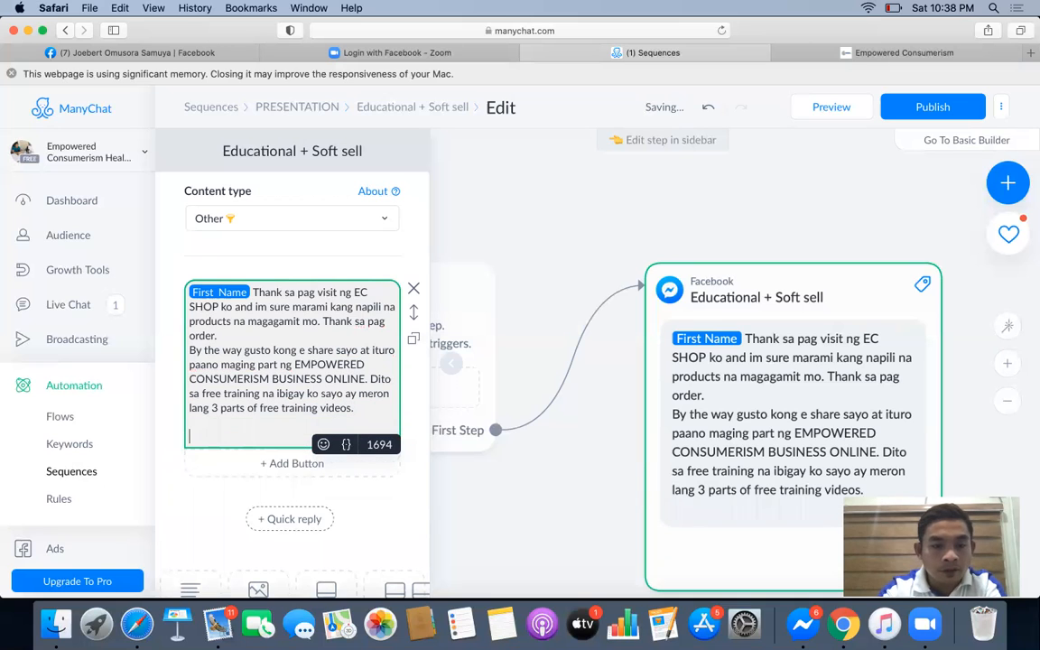
{"action": "type", "text": "par"}
{"action": "type", "text": "=="}
{"action": "key", "text": "BackSpace"}
{"action": "key", "text": "BackSpace"}
{"action": "key", "text": "BackSpace"}
{"action": "key", "text": "BackSpace"}
{"action": "key", "text": "BackSpace"}
{"action": "key", "text": "BackSpace"}
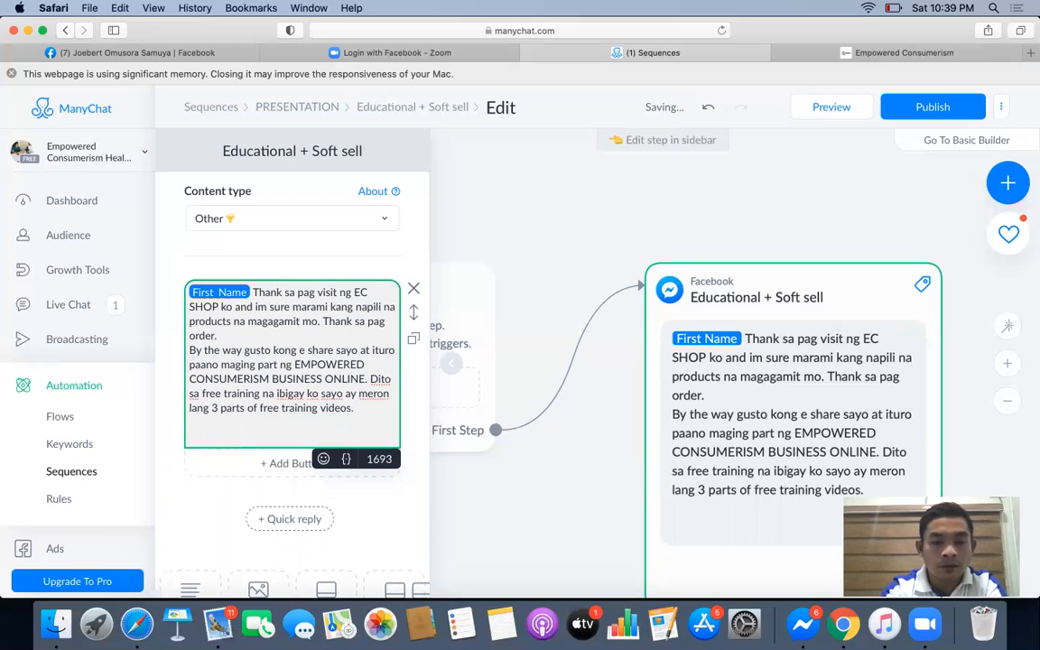
{"action": "type", "text": "P"}
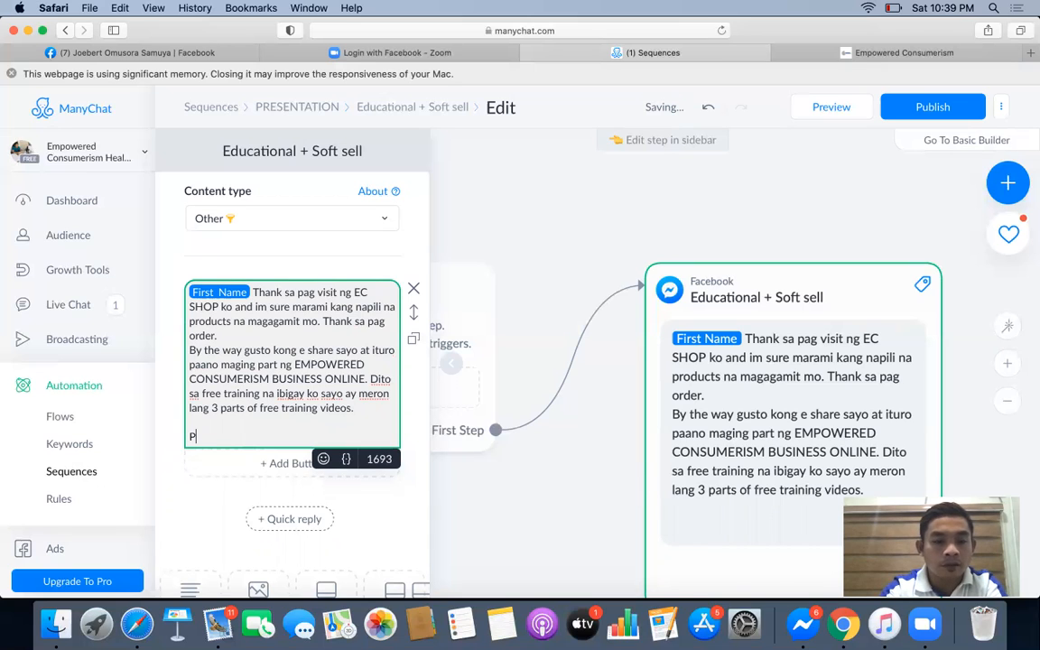
{"action": "type", "text": "art 1="}
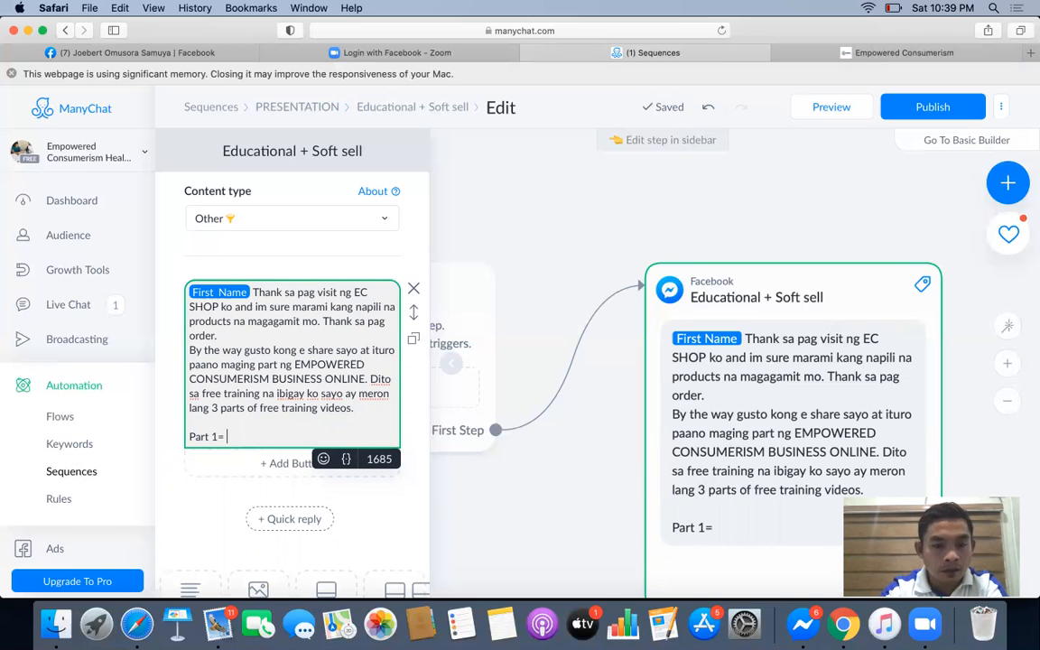
{"action": "type", "text": "Le"}
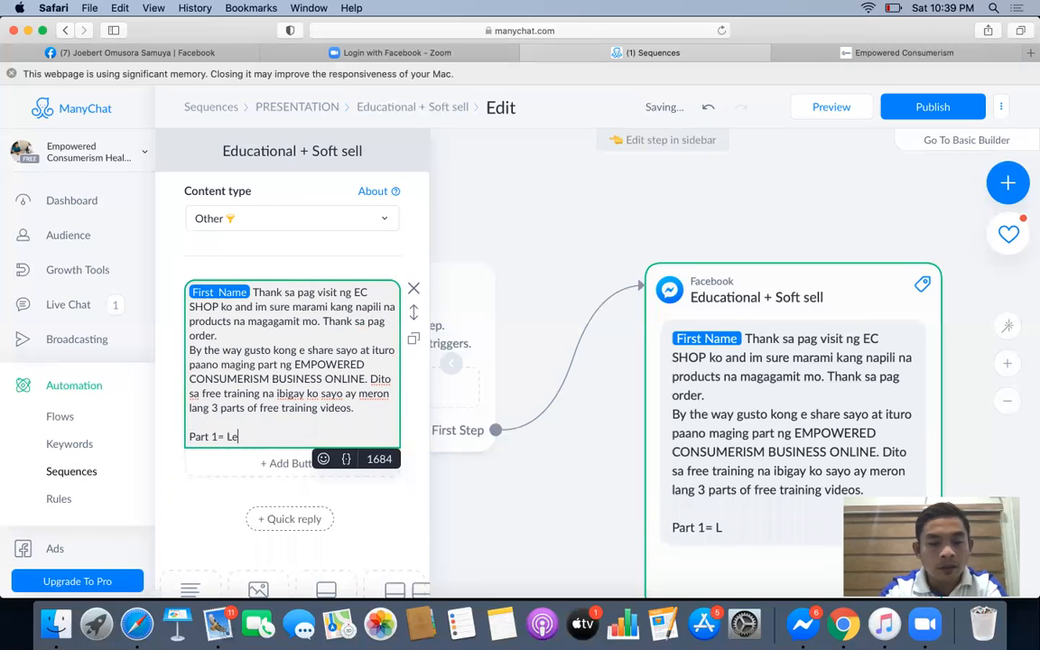
{"action": "type", "text": "gal ba ang"}
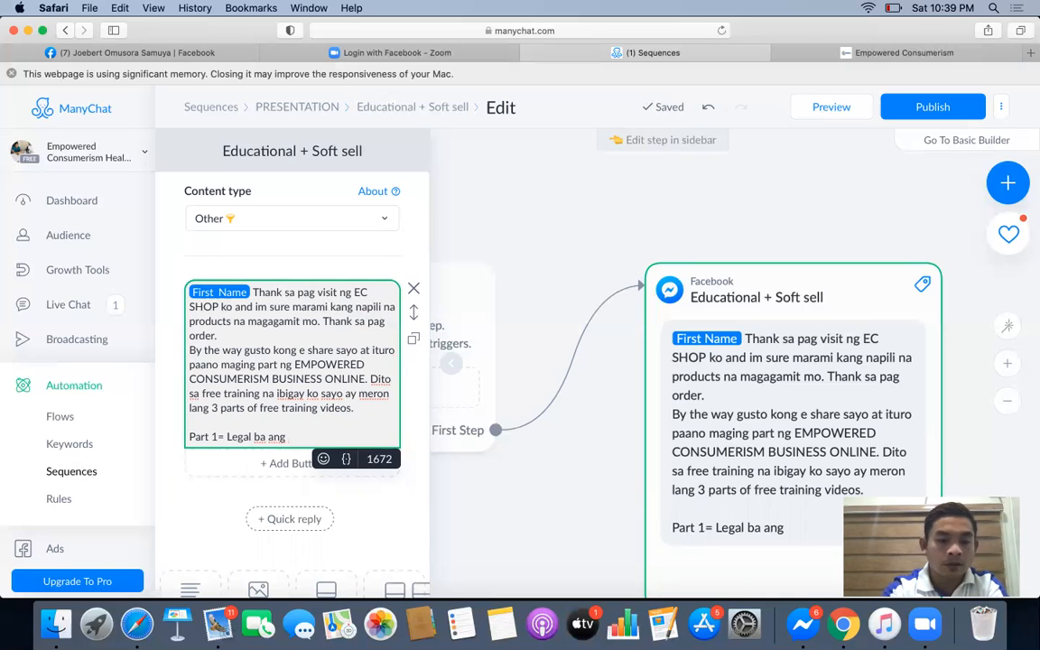
{"action": "type", "text": "Emp"}
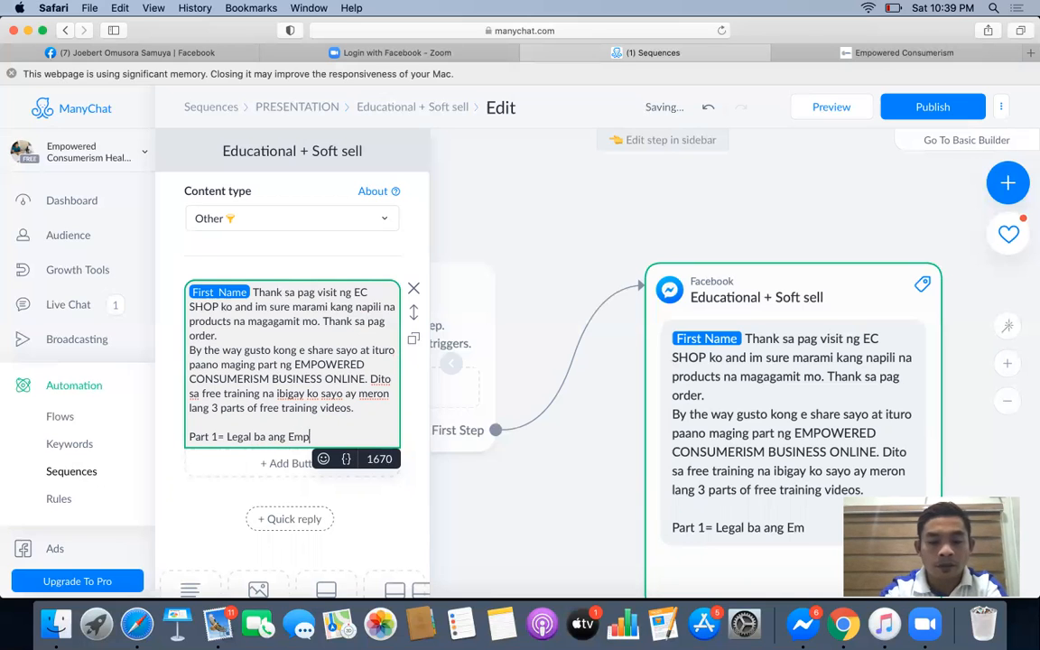
{"action": "type", "text": "owere C"}
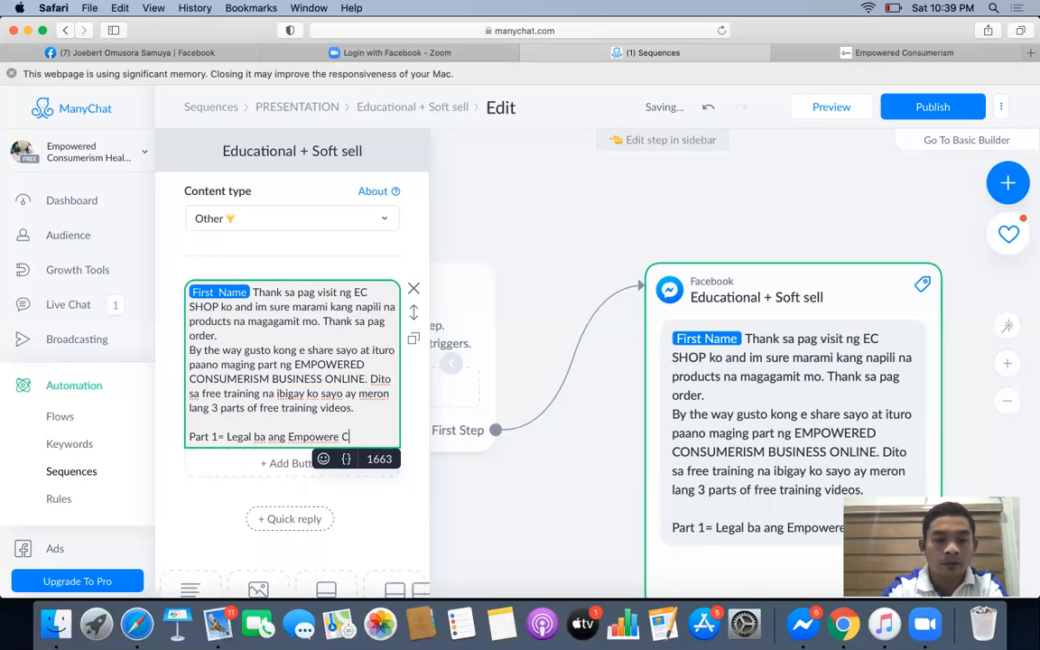
{"action": "type", "text": "onsumer"}
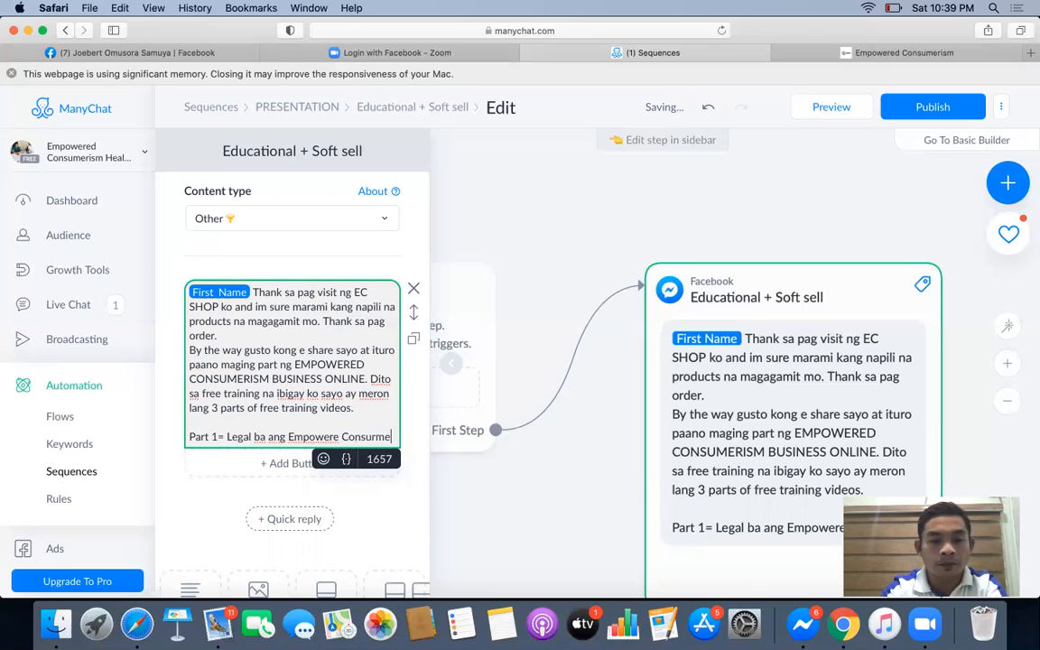
{"action": "type", "text": "ism "}
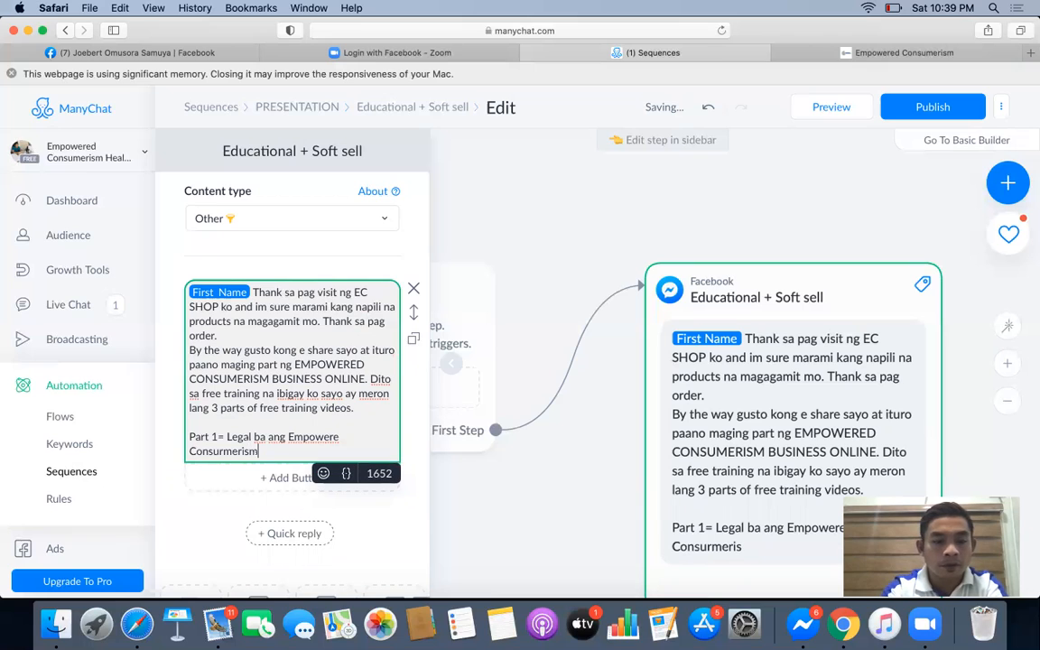
{"action": "type", "text": "or "}
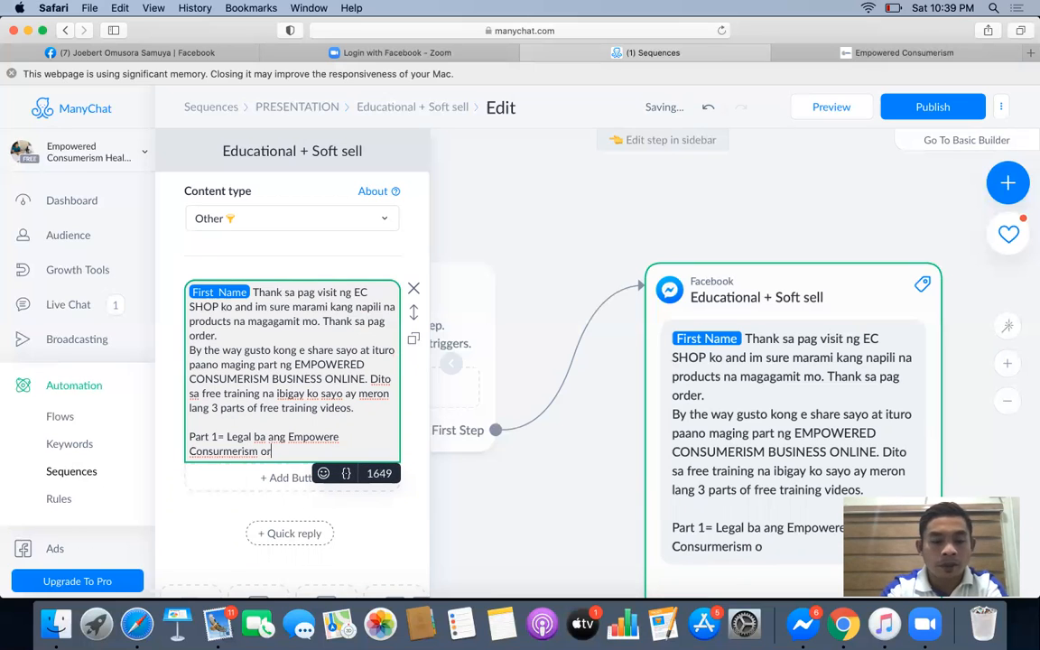
{"action": "type", "text": "AIM"}
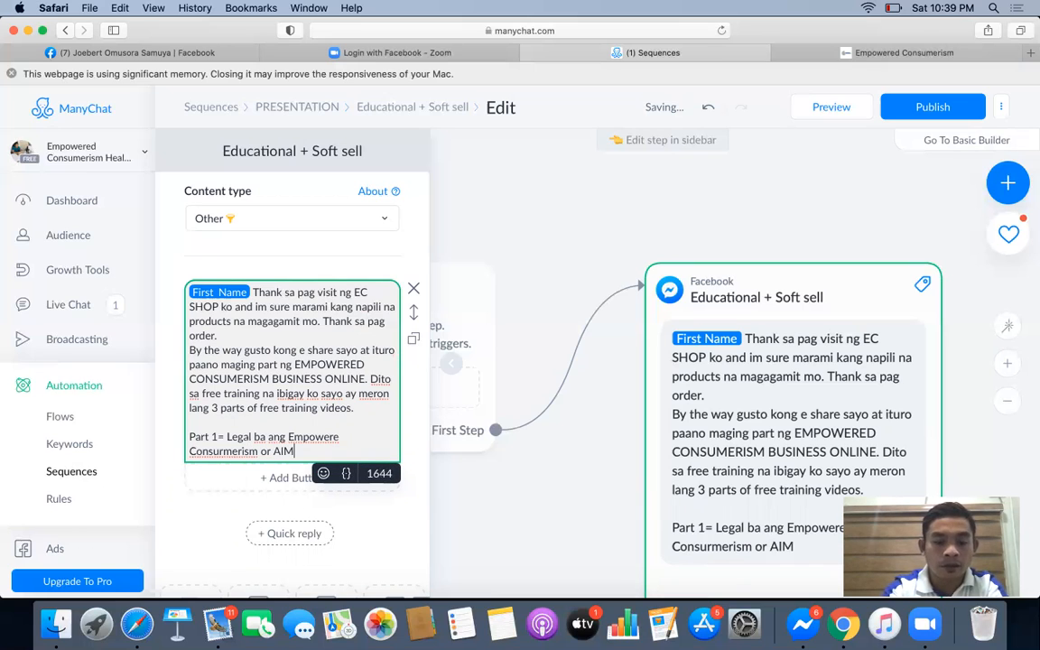
{"action": "type", "text": "GLOBAL "}
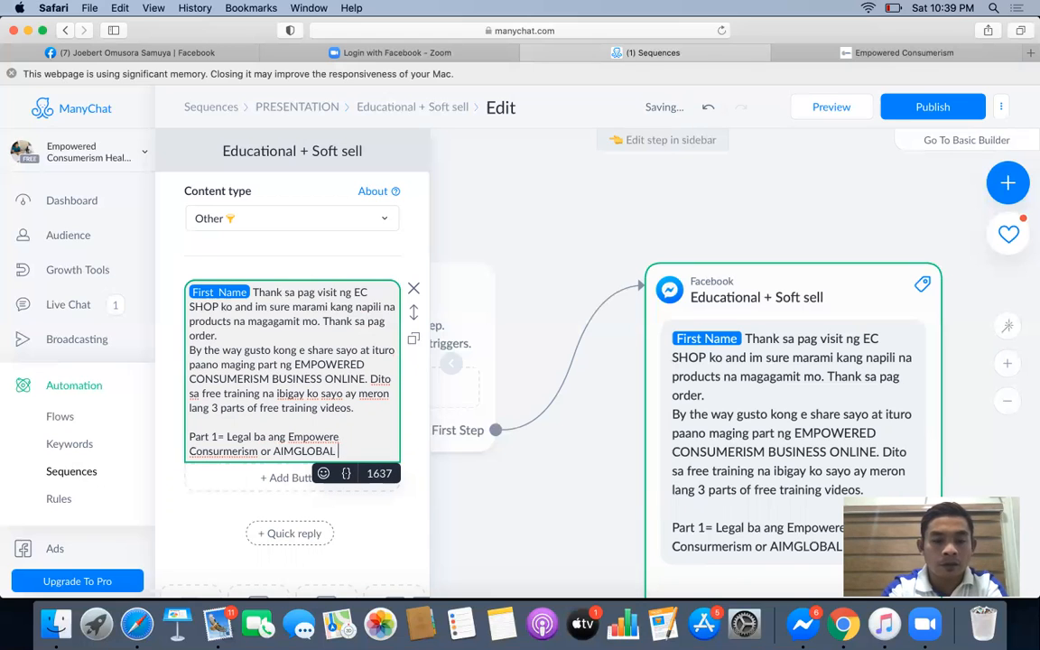
{"action": "type", "text": "comopany?"}
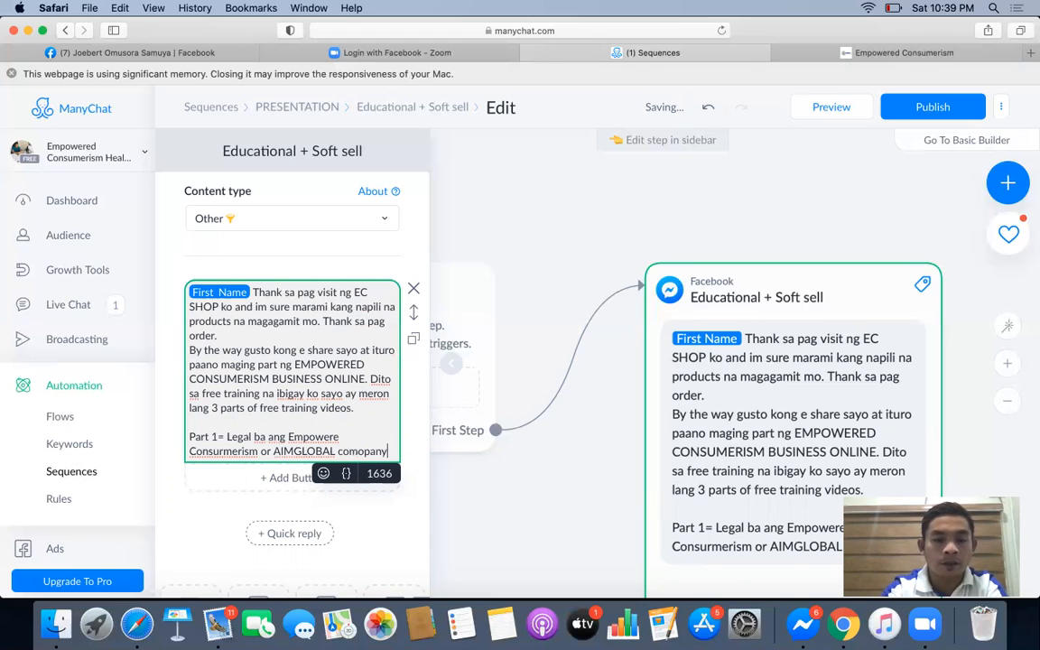
{"action": "key", "text": "BackSpace"}
{"action": "key", "text": "BackSpace"}
{"action": "key", "text": "BackSpace"}
{"action": "key", "text": "BackSpace"}
{"action": "key", "text": "BackSpace"}
{"action": "key", "text": "BackSpace"}
{"action": "type", "text": "pa"}
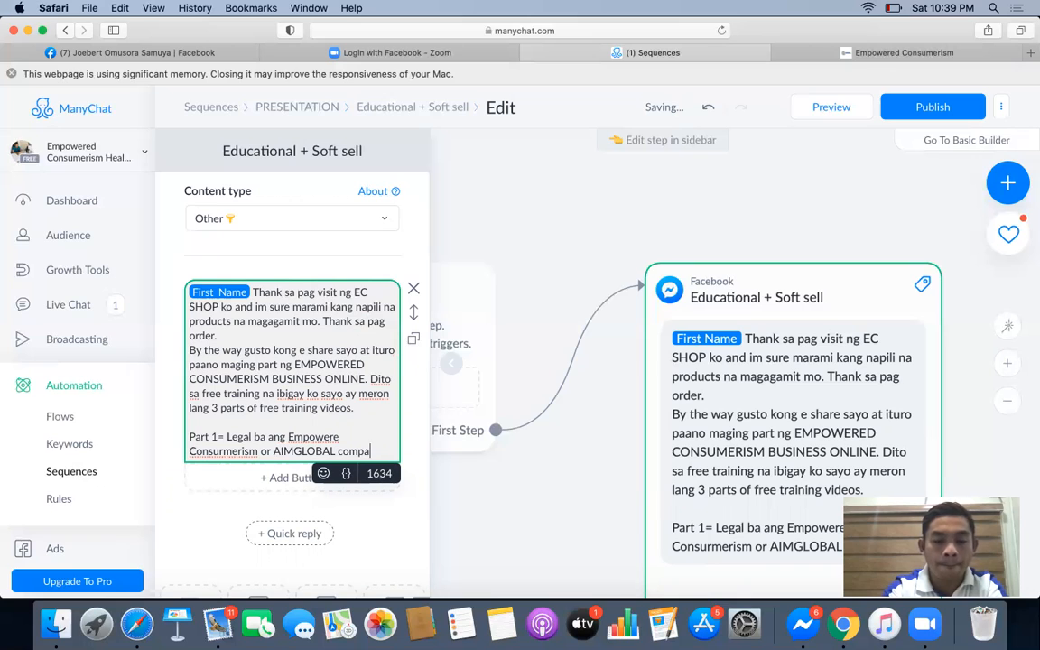
{"action": "type", "text": "ny."}
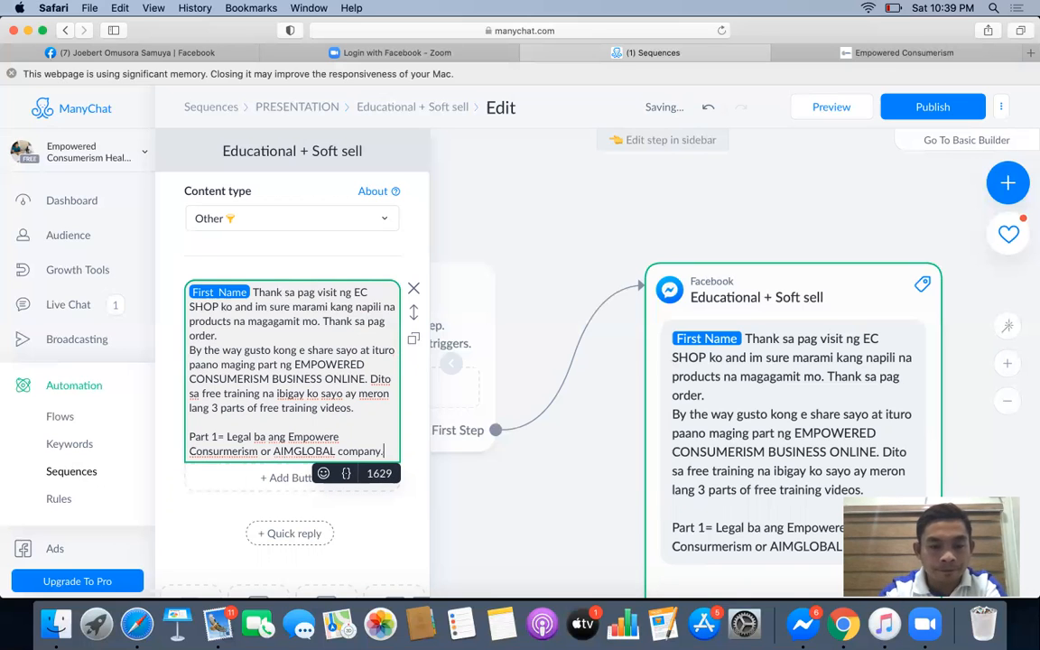
{"action": "key", "text": "Return"}
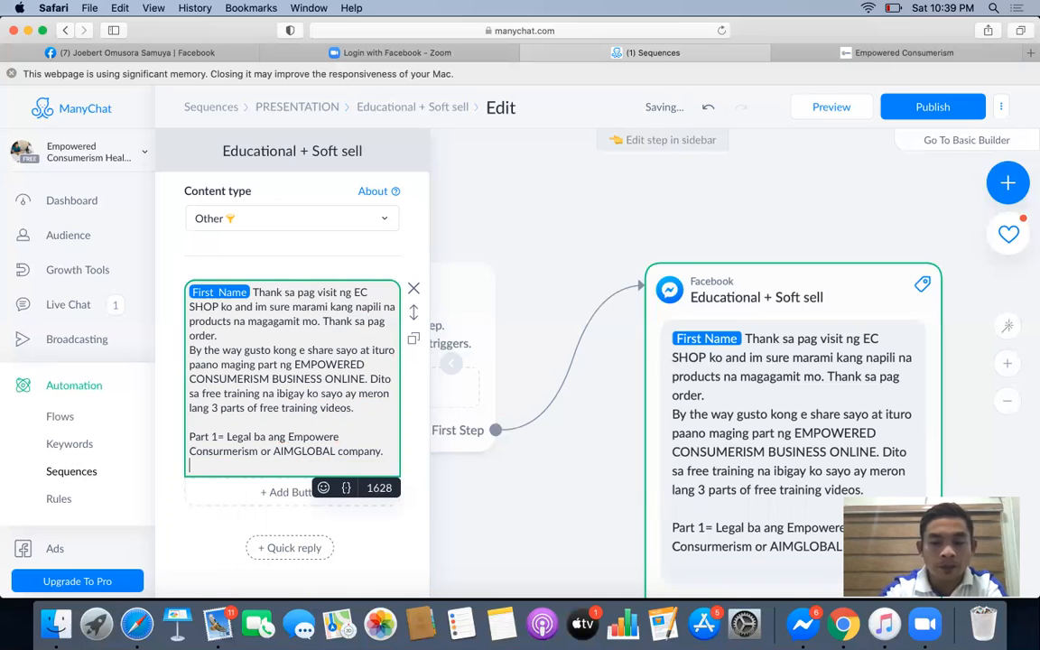
{"action": "type", "text": "Part"}
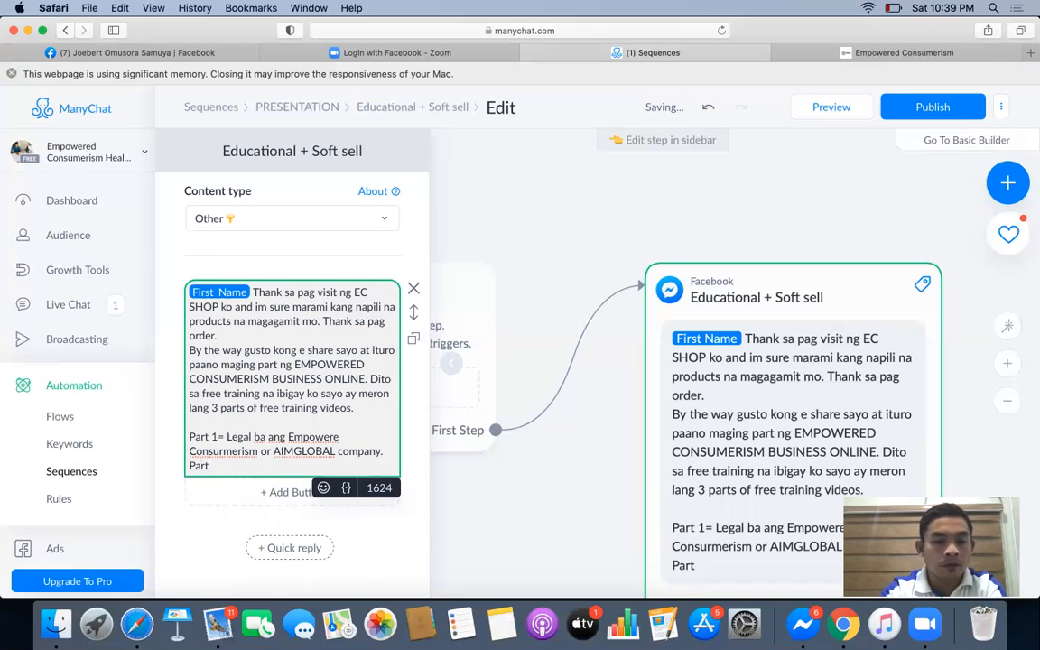
{"action": "type", "text": " 2"}
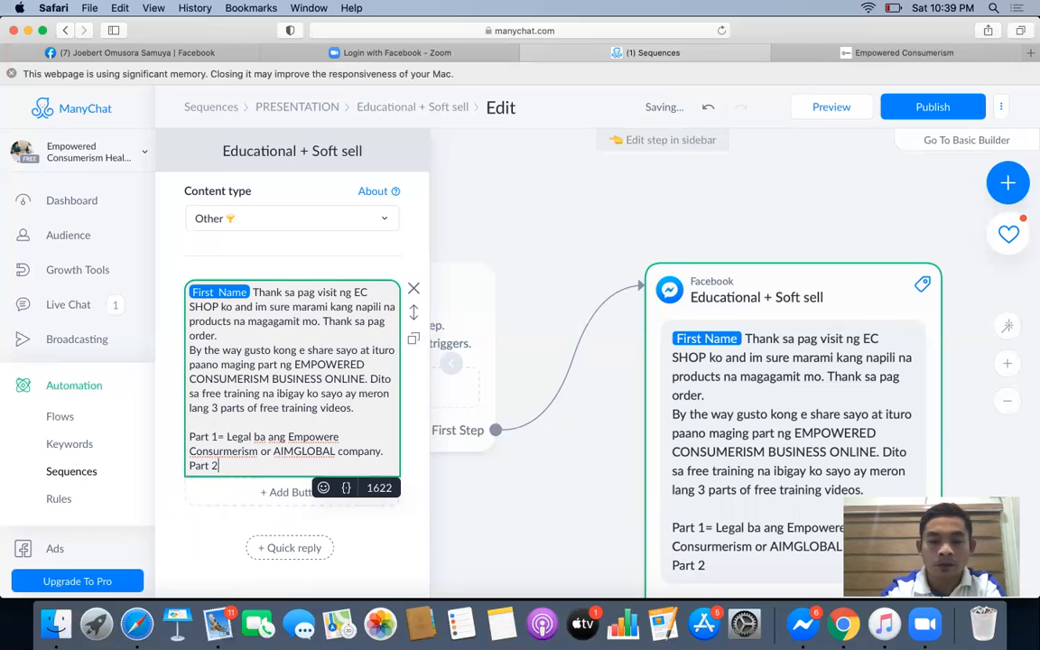
{"action": "type", "text": "="}
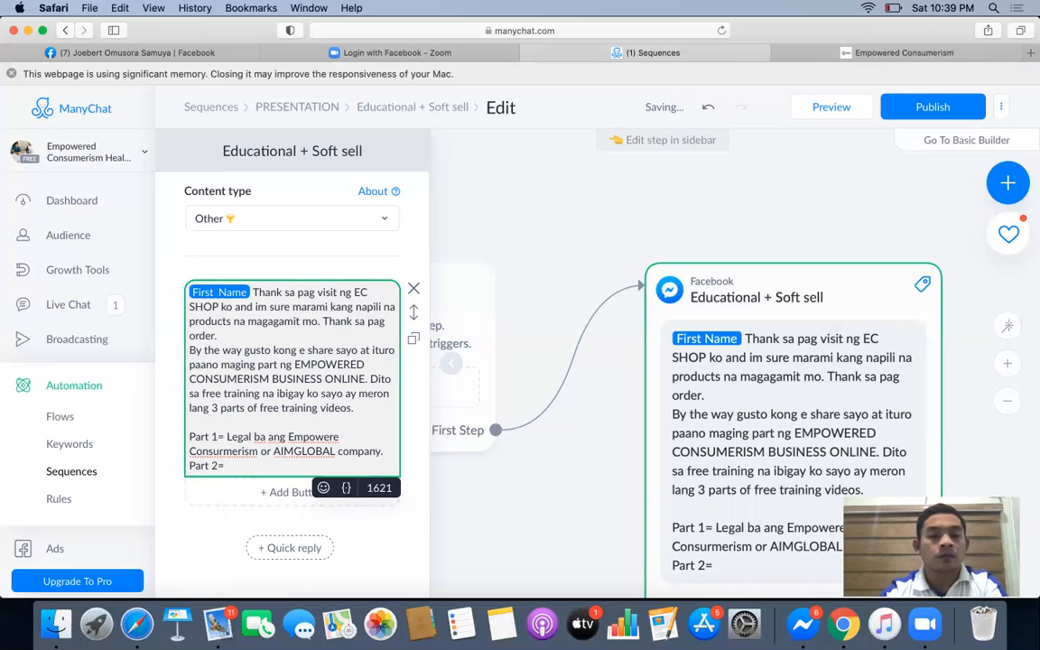
{"action": "type", "text": "o"}
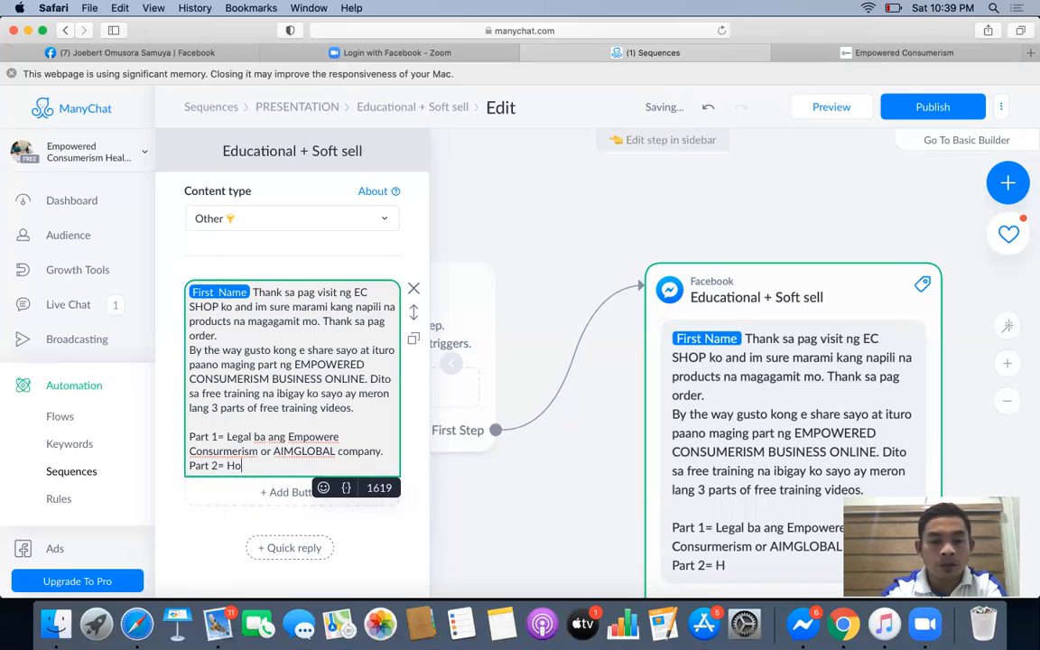
{"action": "type", "text": "w to gene"}
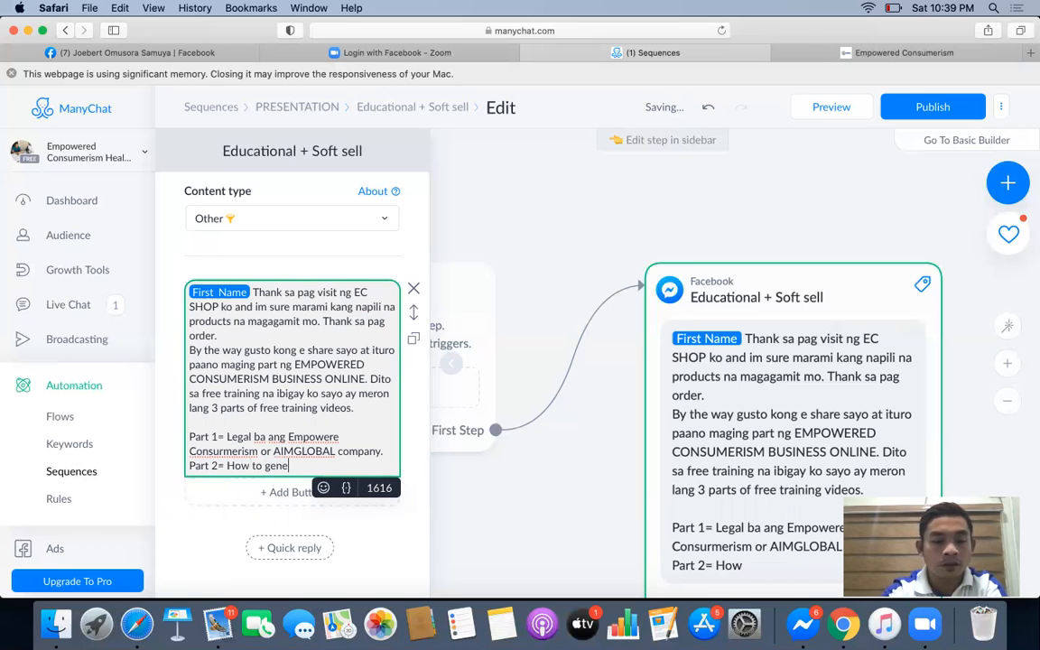
{"action": "type", "text": "rate more"}
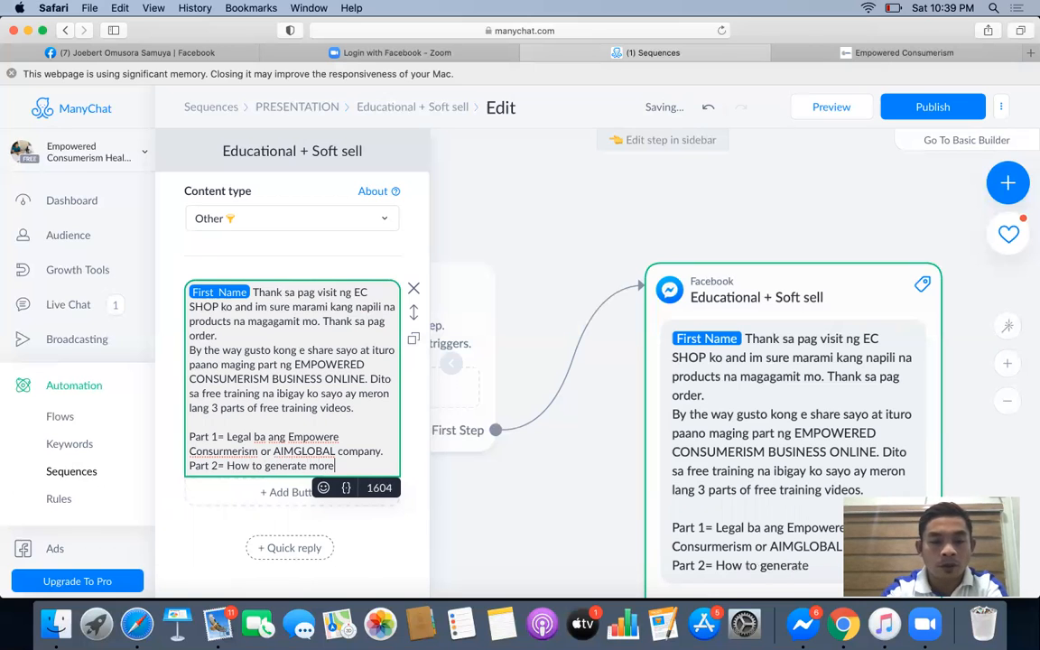
{"action": "type", "text": " INCOME"}
Add the line 'PART 3= 4 ECs steps How to earn Online'
{"action": "key", "text": "Return"}
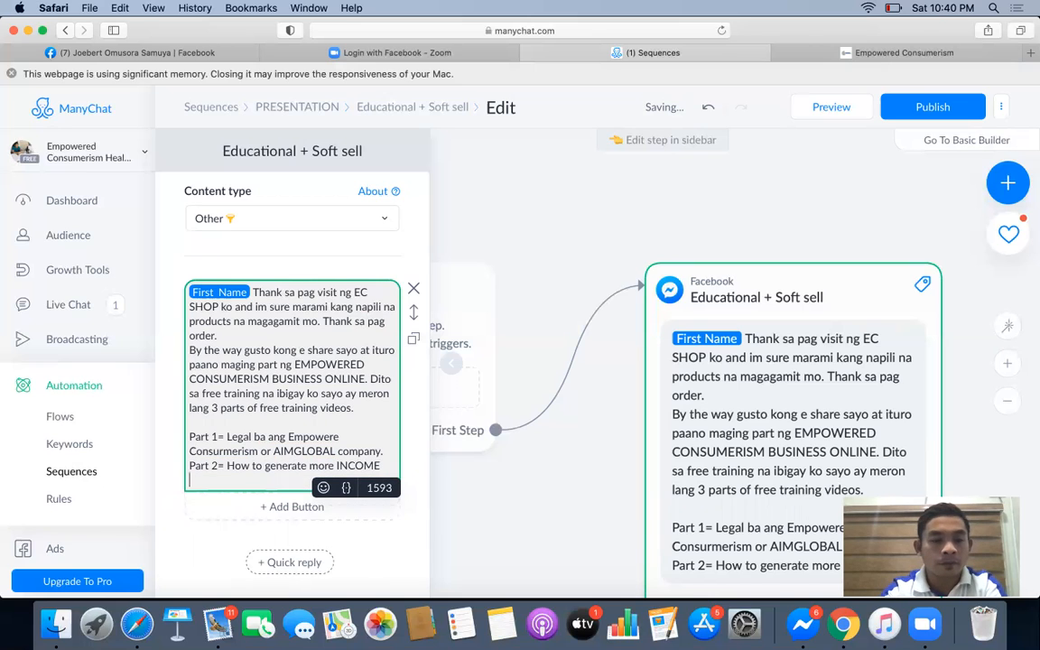
{"action": "type", "text": "PART 3= "}
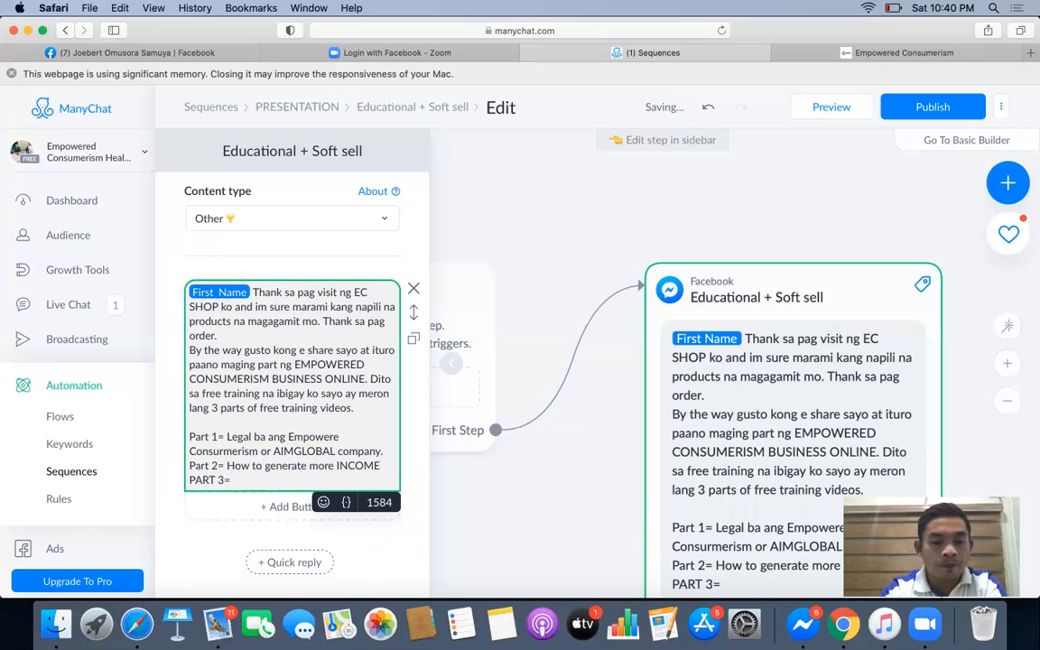
{"action": "type", "text": "4 ec"}
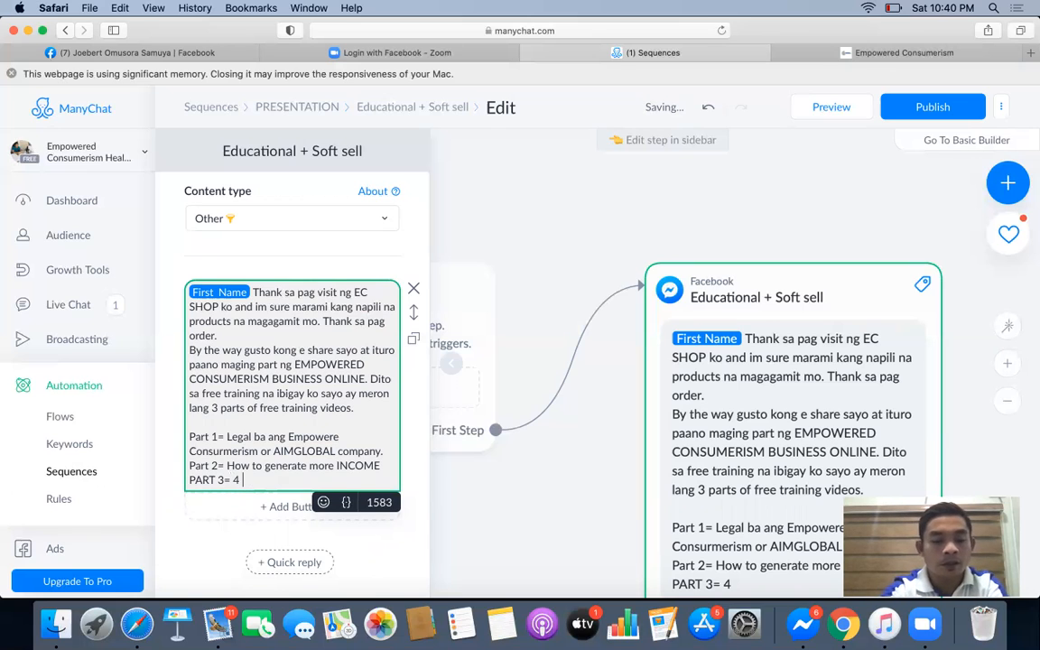
{"action": "type", "text": "ECS"}
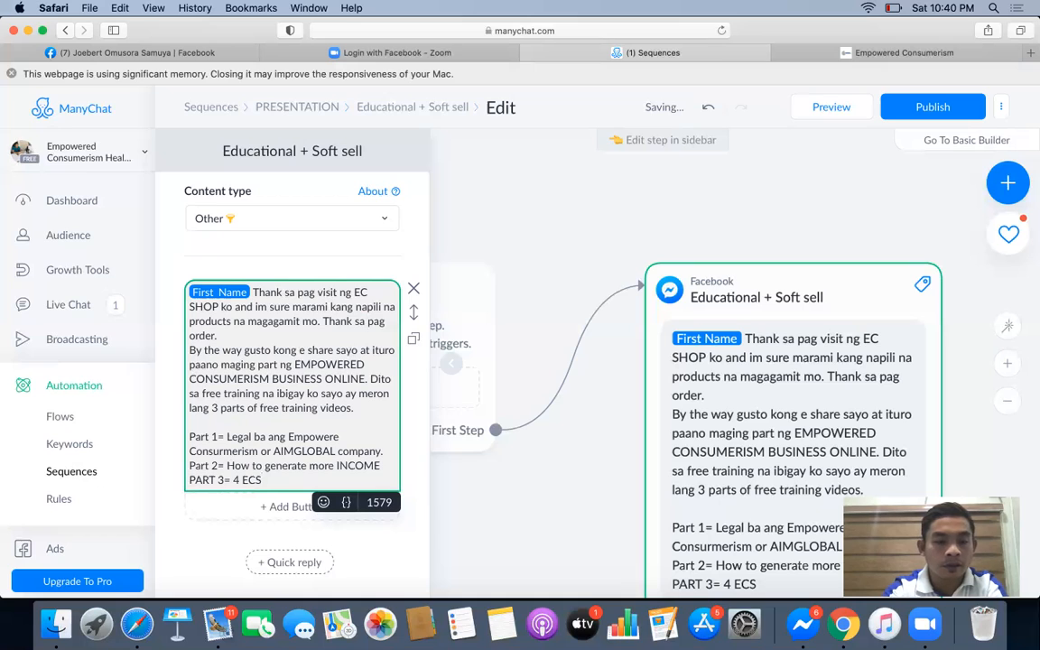
{"action": "key", "text": "BackSpace"}
{"action": "type", "text": "sye"}
{"action": "key", "text": "BackSpace"}
{"action": "key", "text": "BackSpace"}
{"action": "type", "text": "tepo"}
{"action": "key", "text": "BackSpace"}
{"action": "type", "text": "s "}
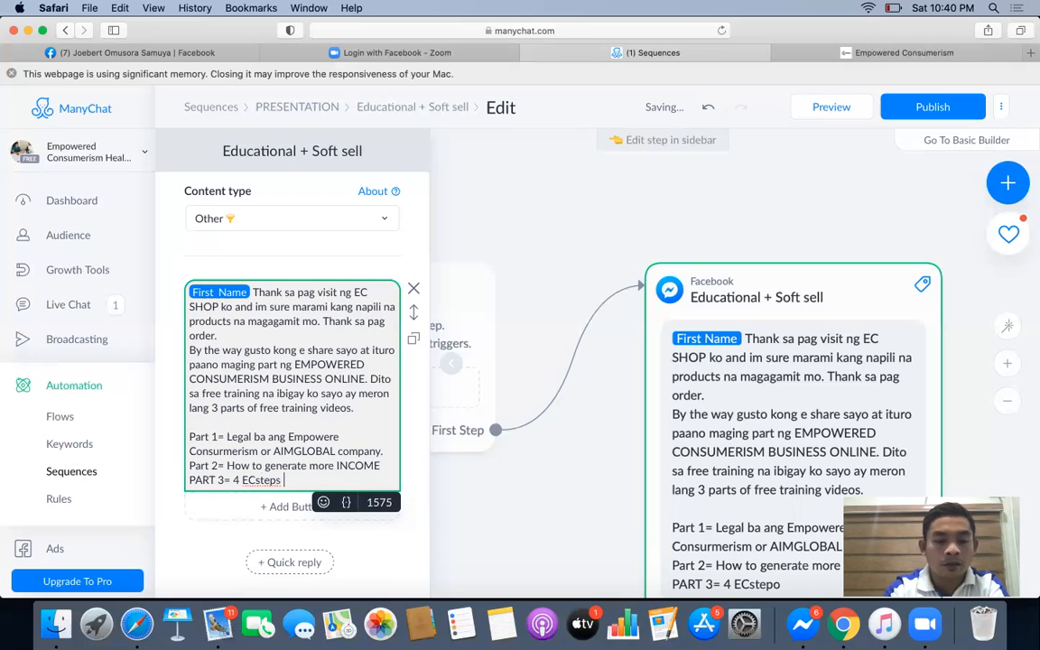
{"action": "type", "text": "How to earn Online"}
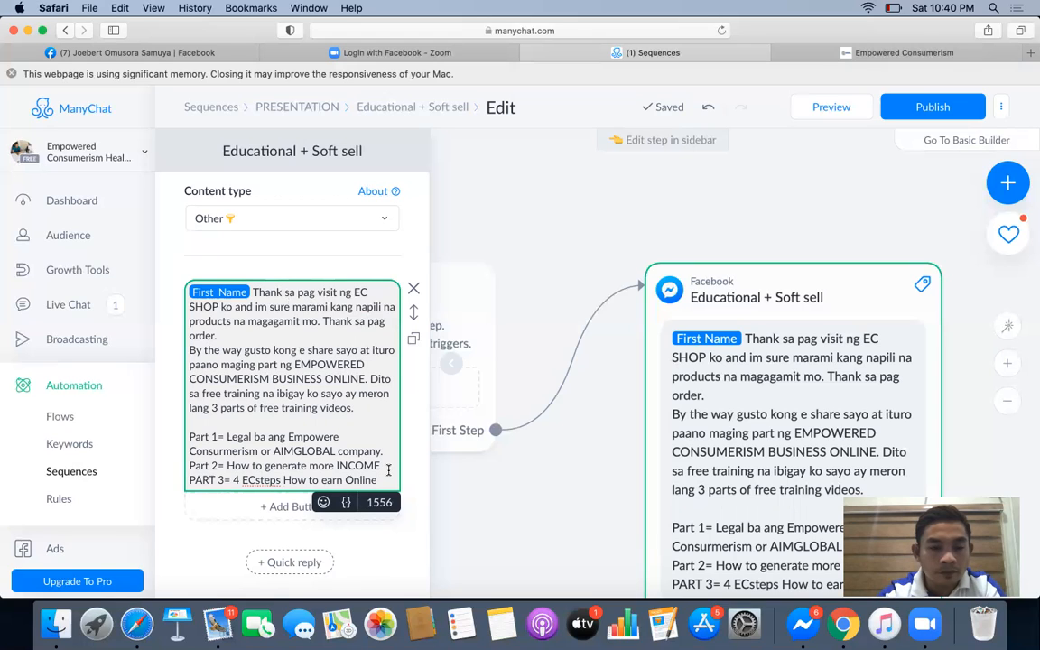
{"action": "key", "text": "Return"}
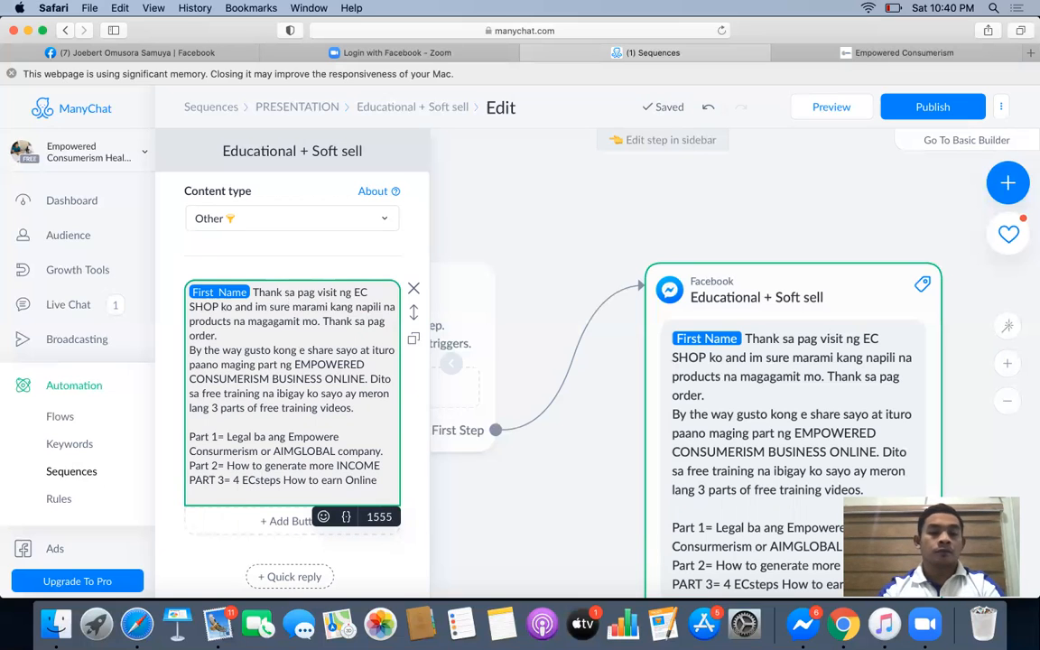
Insert blank lines after the Part 1 and Part 2 lines and correct 'Empowere' to 'Empowered'
{"action": "left_click", "coordinate": [388, 454]}
{"action": "key", "text": "Return"}
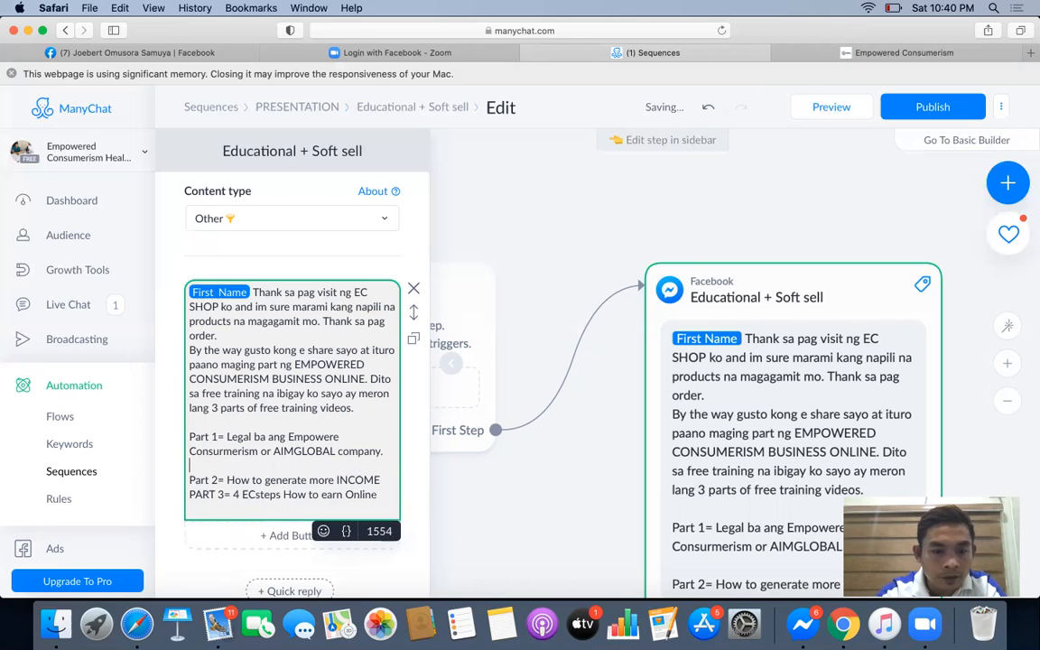
{"action": "left_click", "coordinate": [382, 481]}
{"action": "key", "text": "Return"}
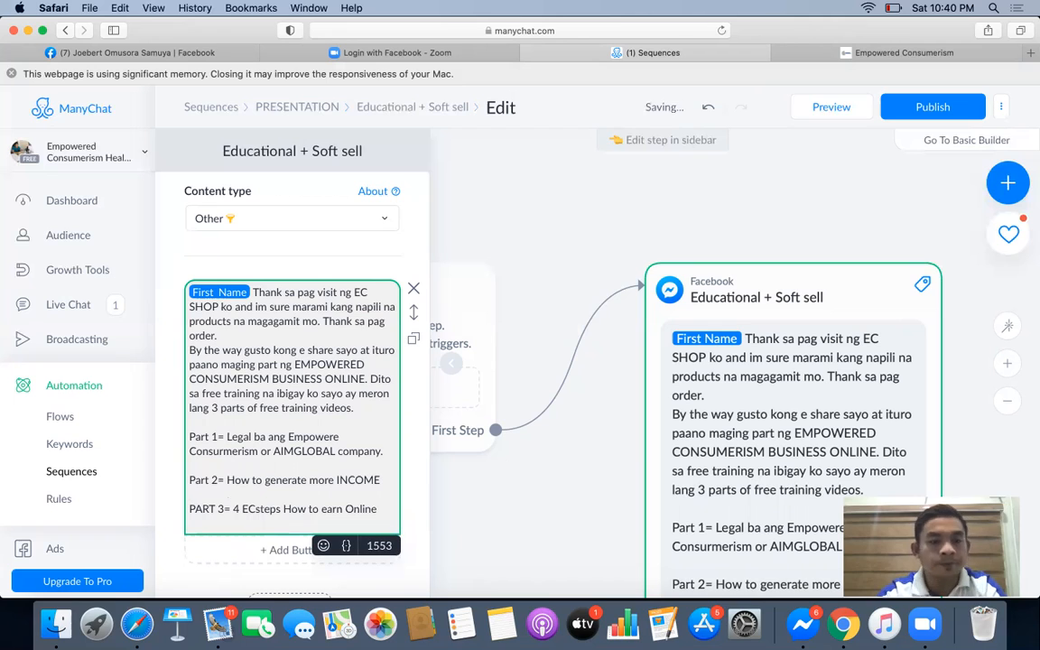
{"action": "left_click", "coordinate": [340, 439]}
{"action": "type", "text": "d"}
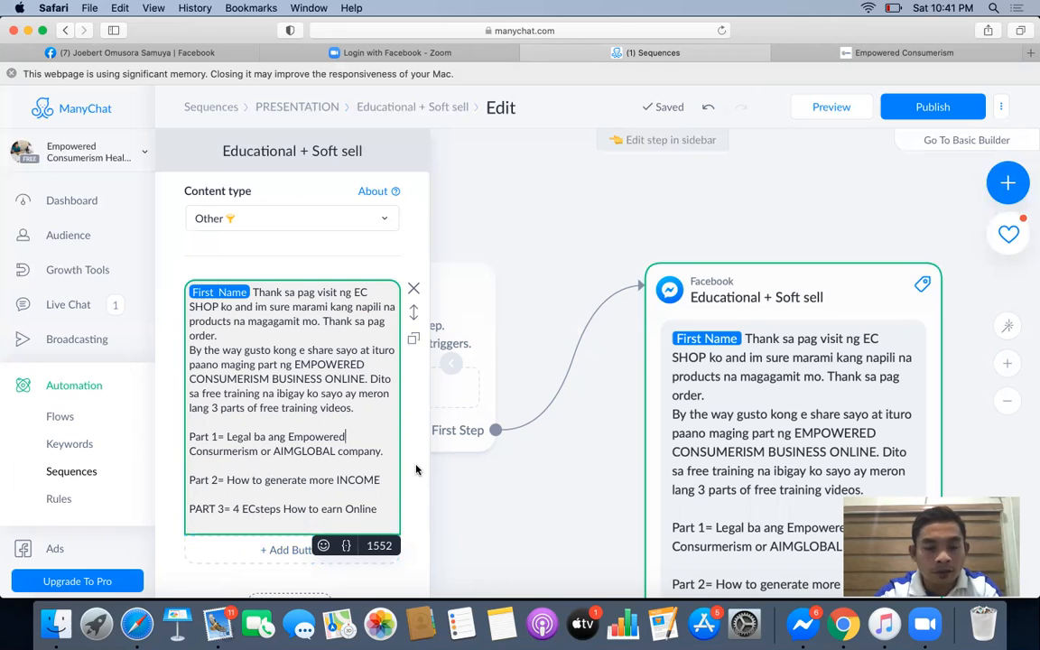
{"action": "left_click_drag", "start_coordinate": [416, 470], "coordinate": [421, 596]}
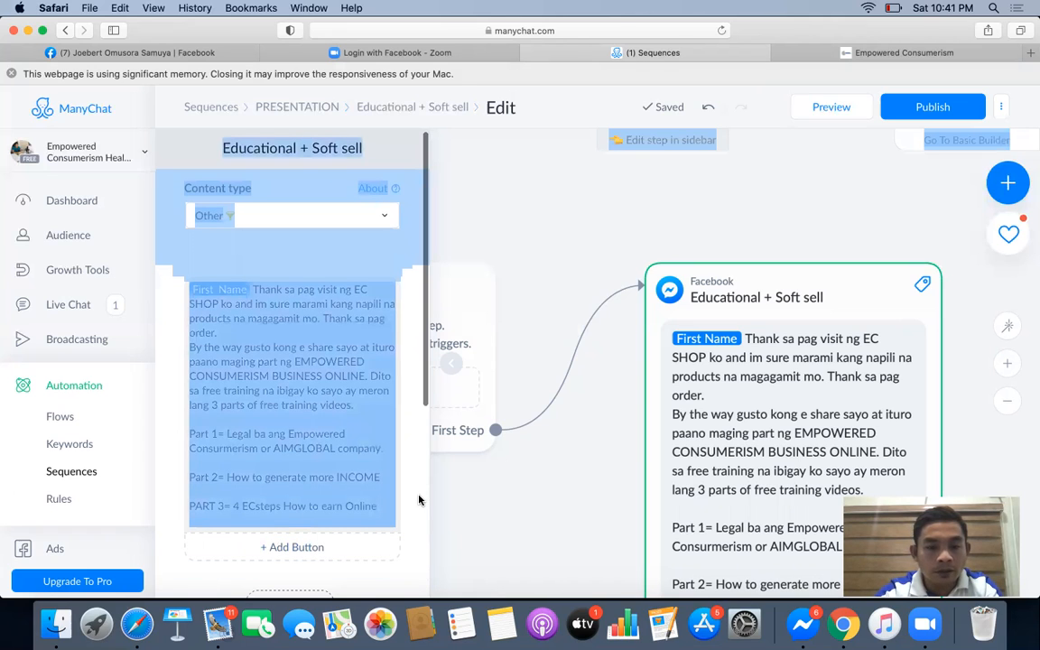
Add an image card block below the message text
{"action": "left_click_drag", "start_coordinate": [427, 406], "coordinate": [432, 494]}
{"action": "scroll", "coordinate": [390, 456], "scroll_direction": "down", "scroll_amount": 5}
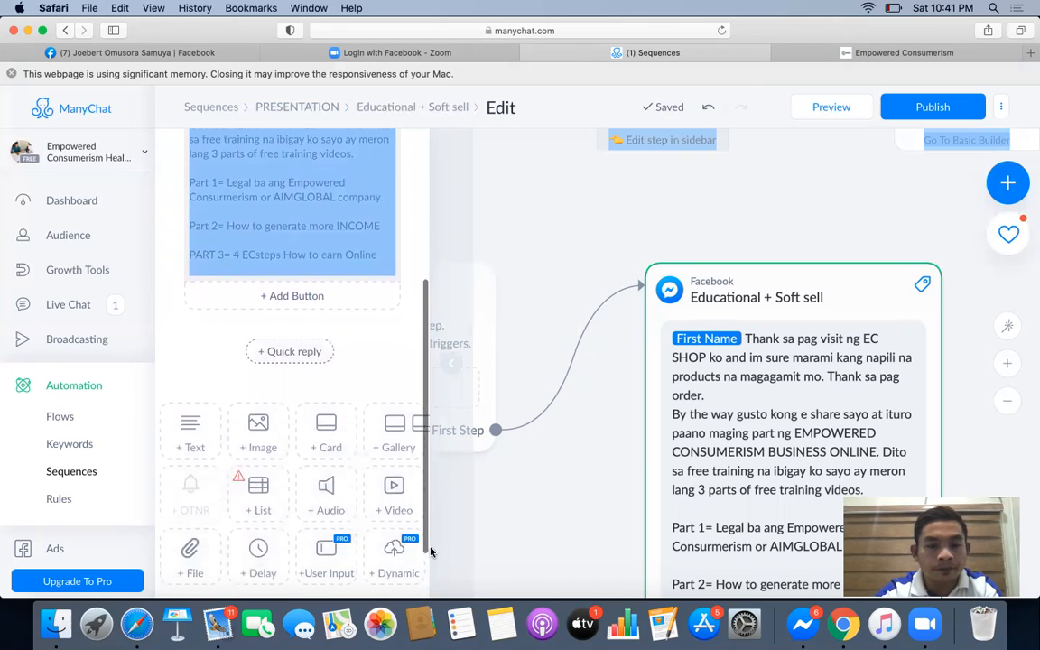
{"action": "left_click", "coordinate": [324, 444]}
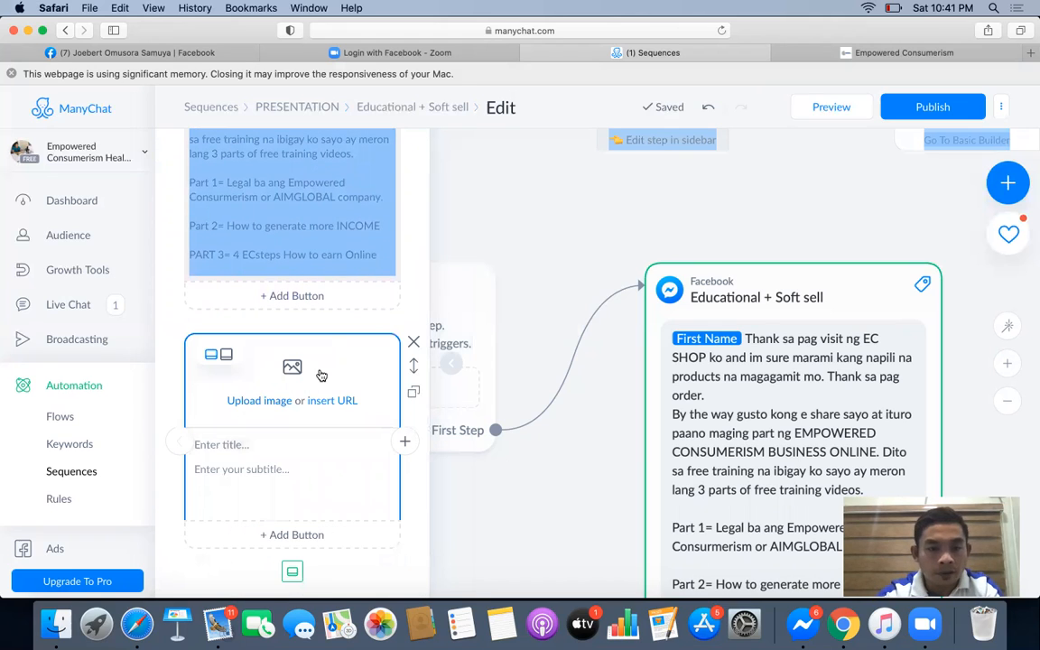
{"action": "left_click", "coordinate": [414, 303]}
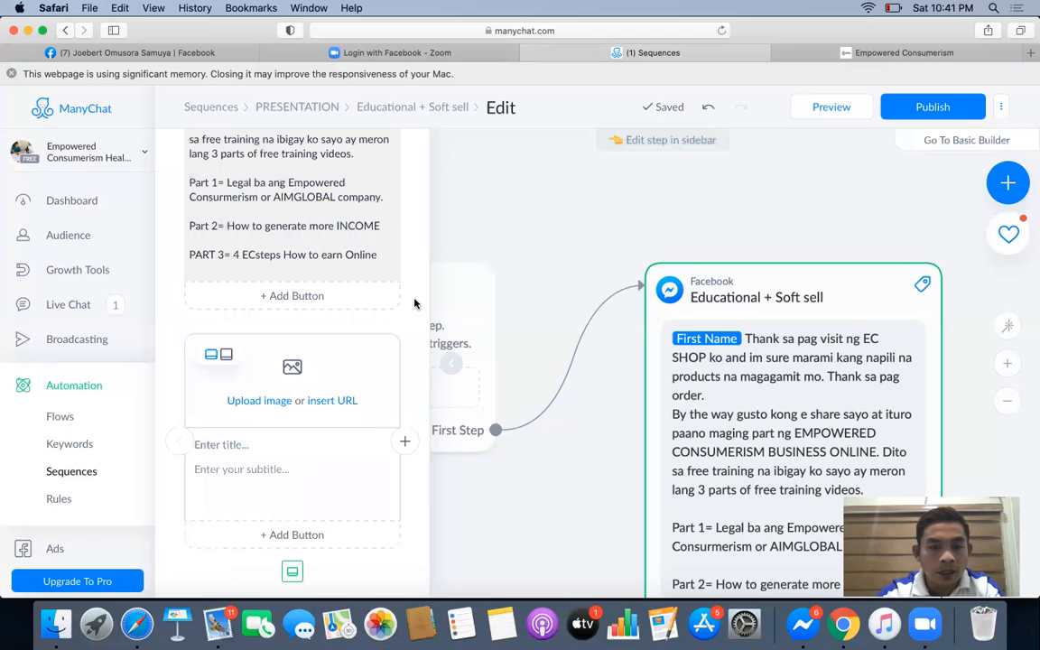
Browse the Downloads folder images for the card picture, looking for the Empowered Consumerism image
{"action": "left_click", "coordinate": [257, 403]}
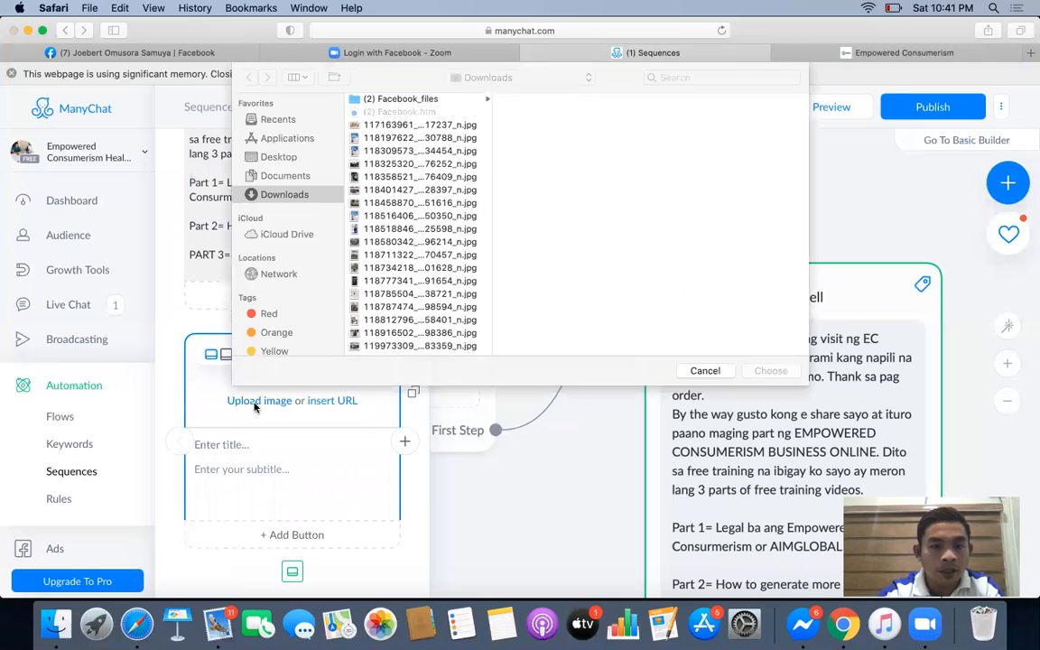
{"action": "key", "text": "Down"}
{"action": "key", "text": "Down"}
{"action": "key", "text": "Down"}
{"action": "key", "text": "Down"}
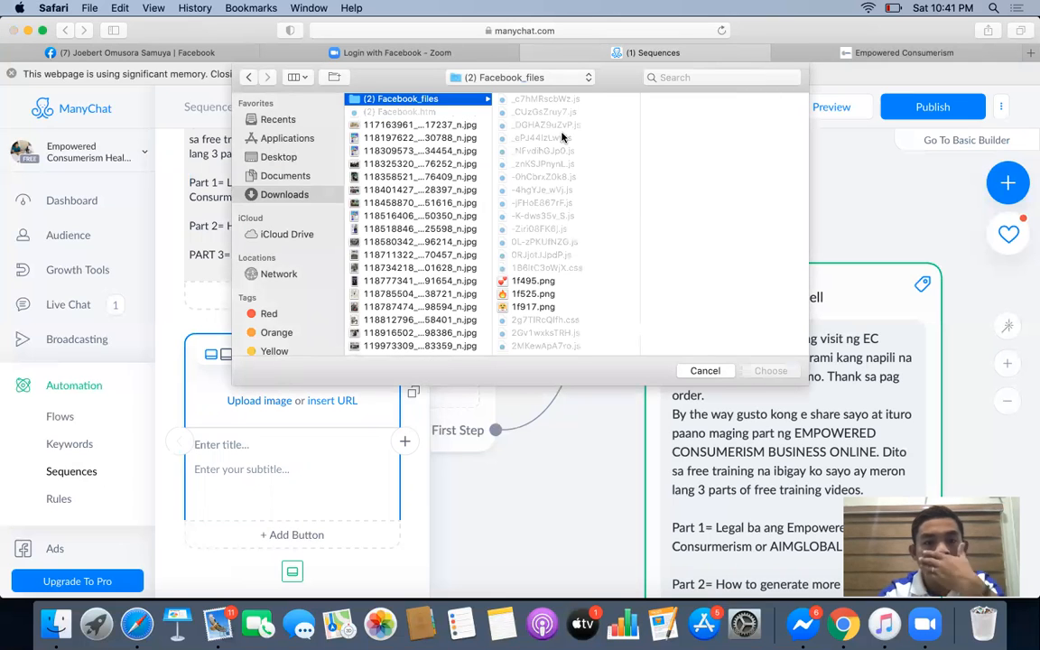
{"action": "key", "text": "Down"}
{"action": "key", "text": "Down"}
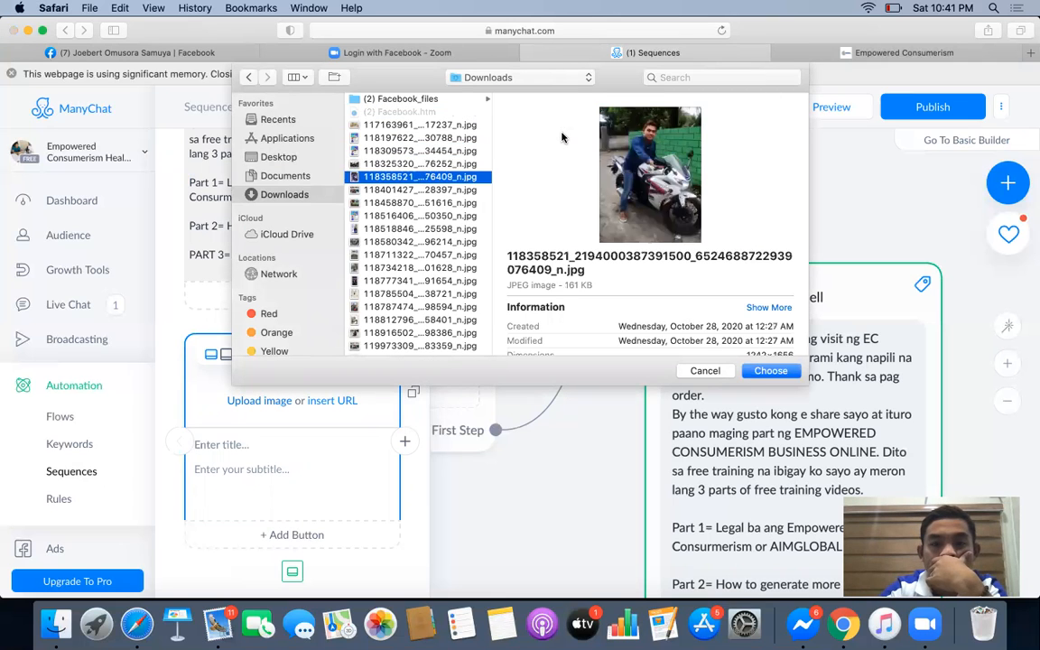
{"action": "key", "text": "Down"}
{"action": "key", "text": "Down"}
{"action": "key", "text": "Down"}
{"action": "key", "text": "Down"}
{"action": "key", "text": "Down"}
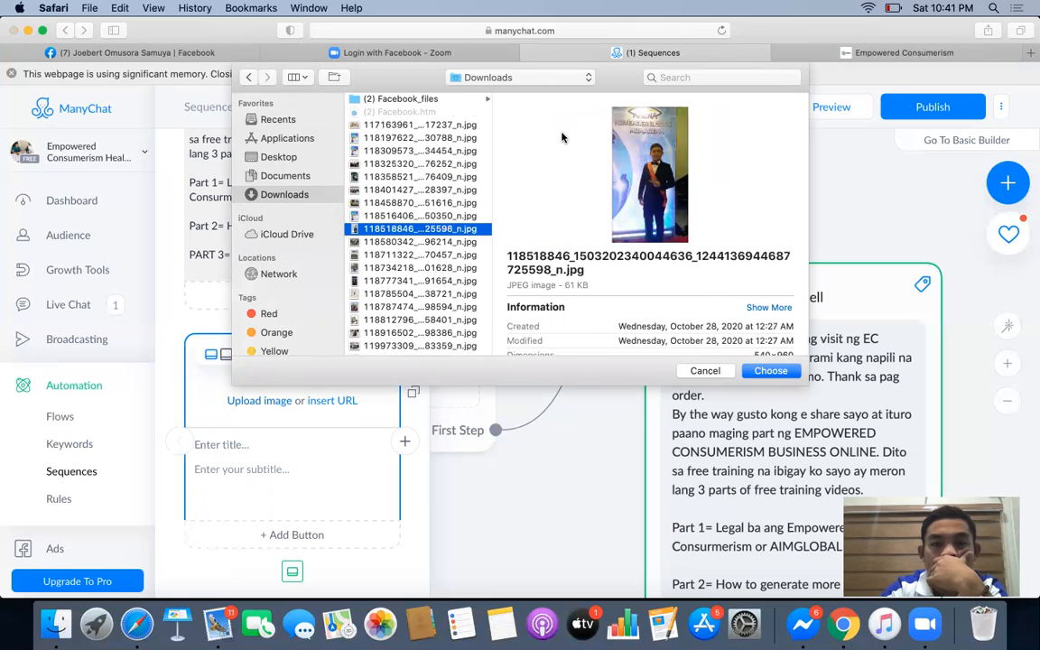
{"action": "key", "text": "Down"}
{"action": "key", "text": "Down"}
{"action": "key", "text": "Down"}
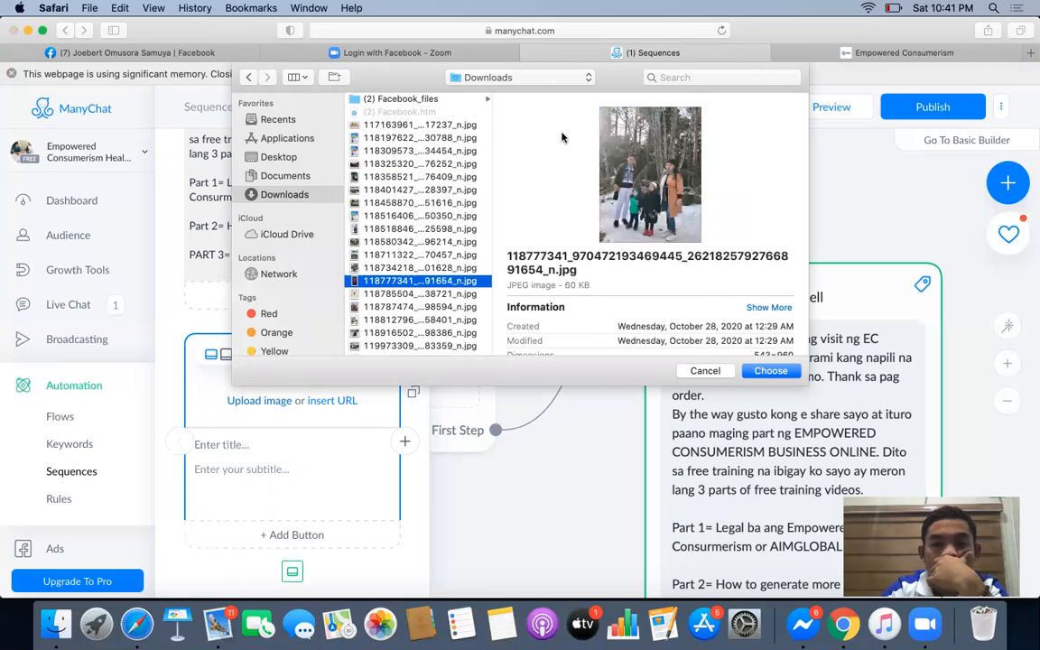
{"action": "key", "text": "Down"}
{"action": "key", "text": "Down"}
{"action": "key", "text": "Down"}
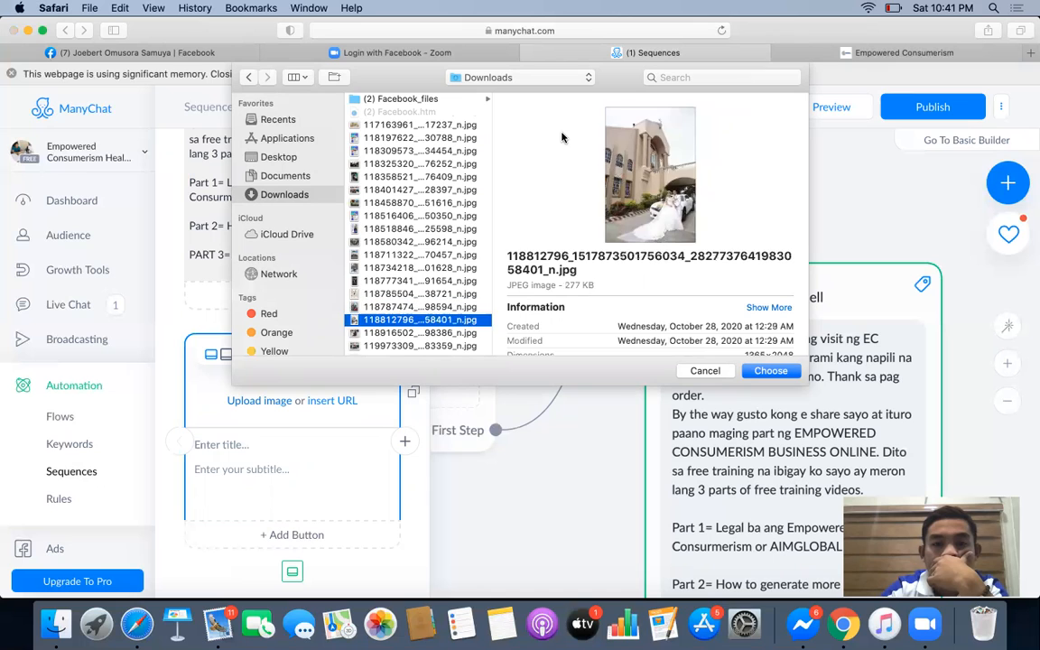
{"action": "key", "text": "Down"}
{"action": "key", "text": "Down"}
{"action": "key", "text": "Down"}
{"action": "key", "text": "Down"}
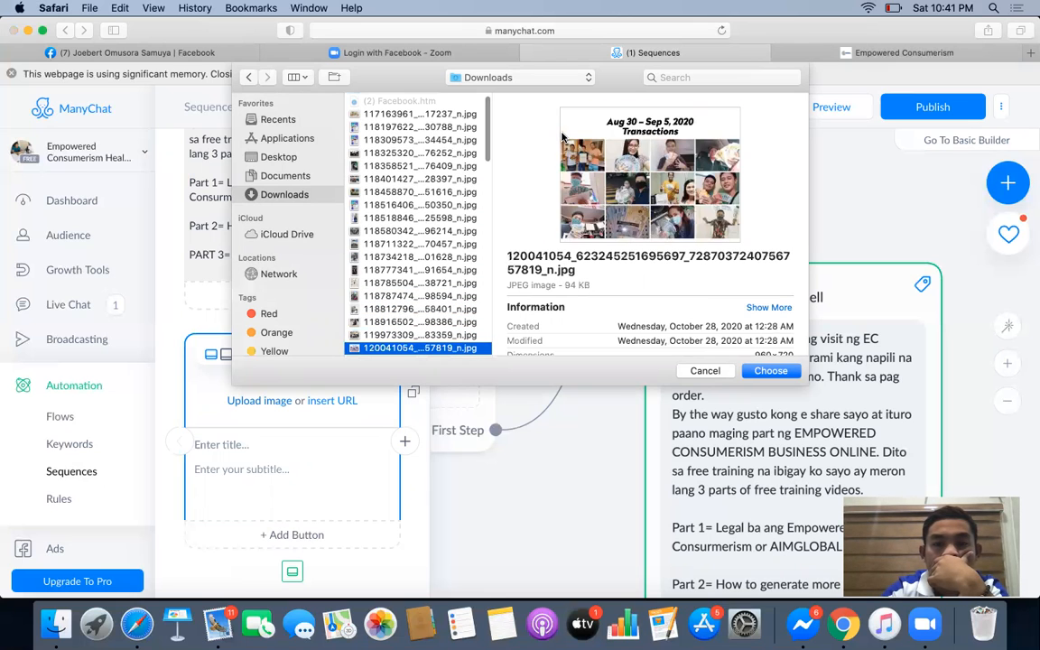
{"action": "key", "text": "Up"}
{"action": "key", "text": "Up"}
{"action": "key", "text": "Up"}
{"action": "key", "text": "Up"}
{"action": "key", "text": "Up"}
{"action": "key", "text": "Up"}
{"action": "key", "text": "Up"}
{"action": "key", "text": "Up"}
{"action": "key", "text": "Up"}
{"action": "key", "text": "Up"}
{"action": "key", "text": "Up"}
{"action": "key", "text": "Up"}
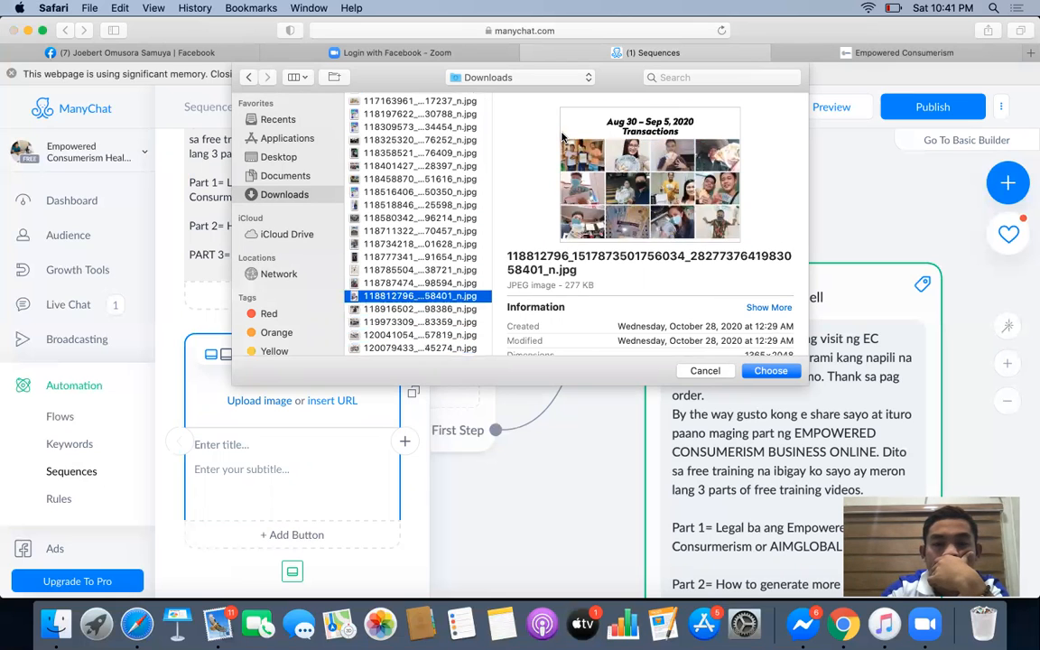
{"action": "key", "text": "Up"}
{"action": "key", "text": "Up"}
{"action": "key", "text": "Up"}
{"action": "key", "text": "Up"}
{"action": "key", "text": "Up"}
{"action": "key", "text": "Up"}
{"action": "key", "text": "Up"}
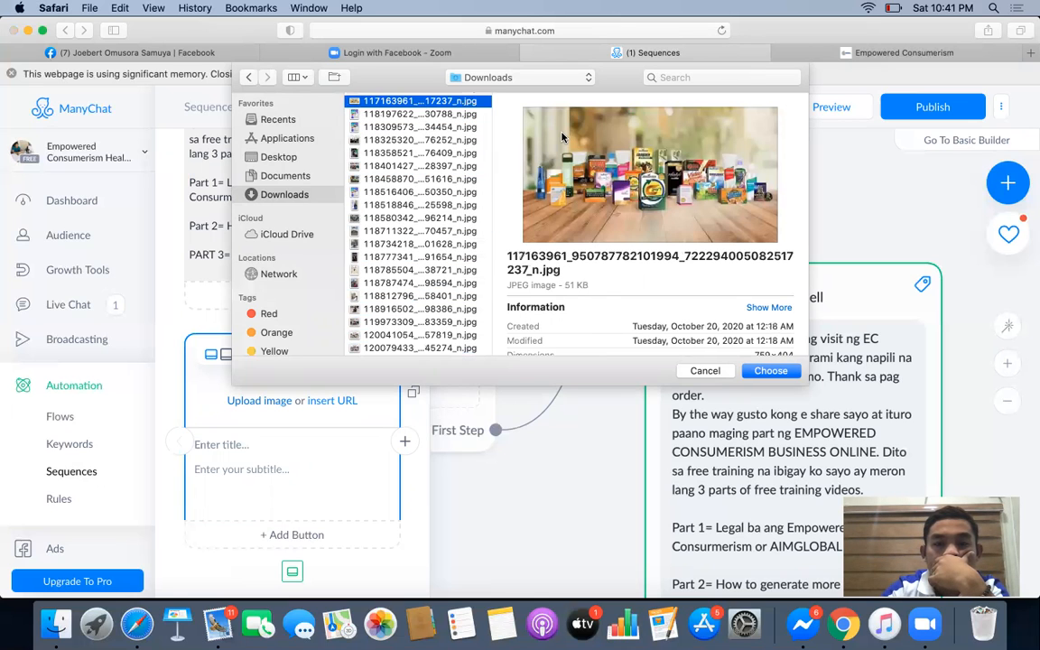
{"action": "key", "text": "Up"}
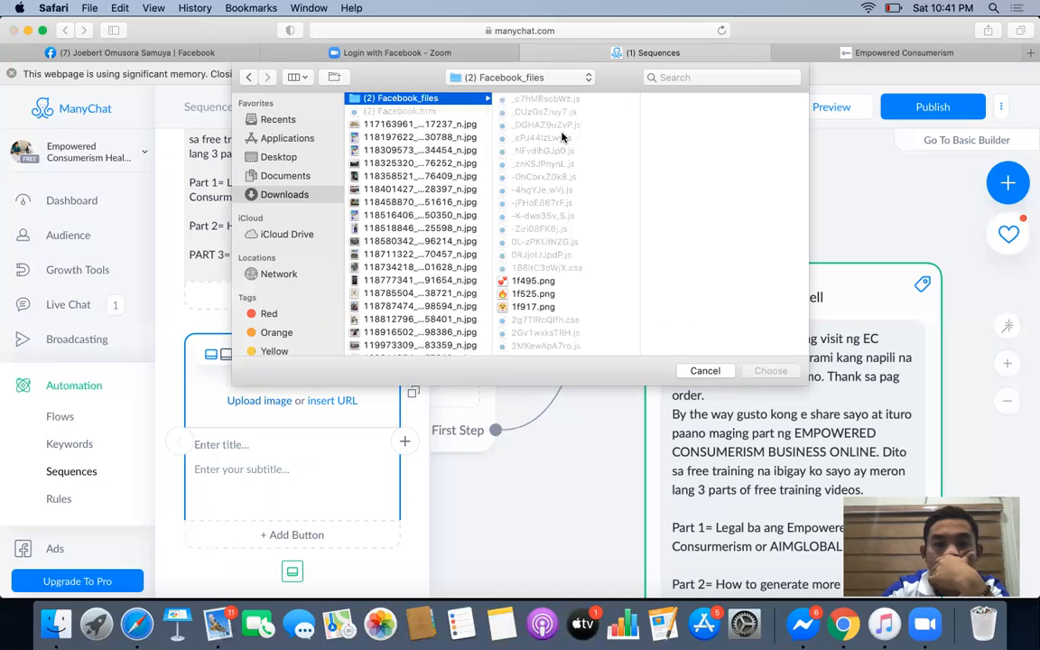
{"action": "key", "text": "Down"}
{"action": "key", "text": "Down"}
{"action": "key", "text": "Down"}
{"action": "key", "text": "Down"}
{"action": "key", "text": "Down"}
{"action": "key", "text": "Down"}
{"action": "key", "text": "Down"}
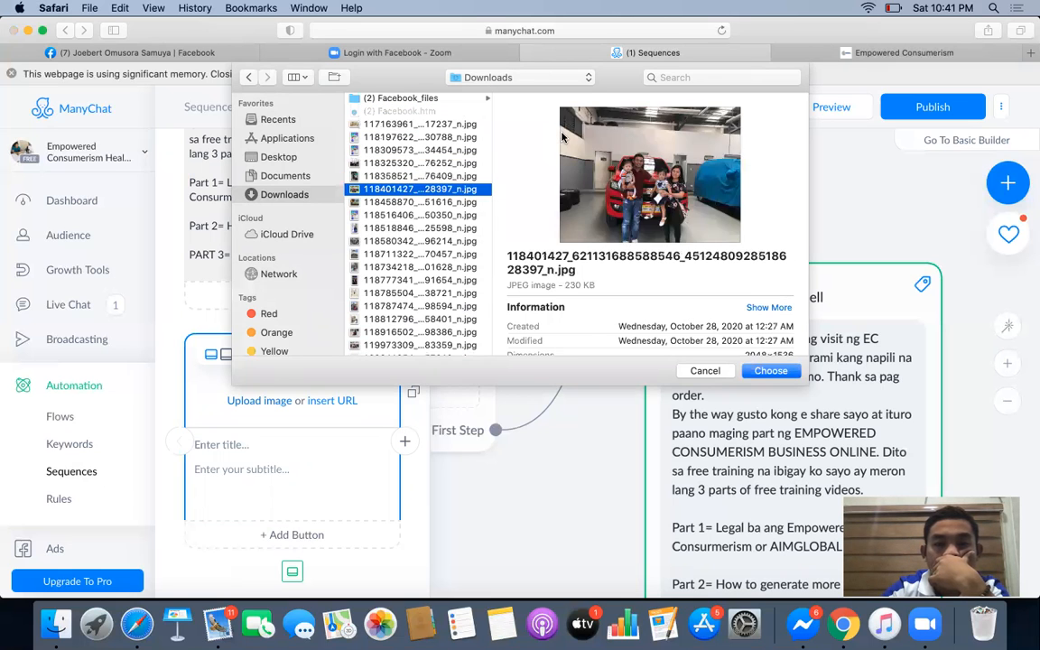
{"action": "key", "text": "Down"}
{"action": "key", "text": "Down"}
{"action": "key", "text": "Down"}
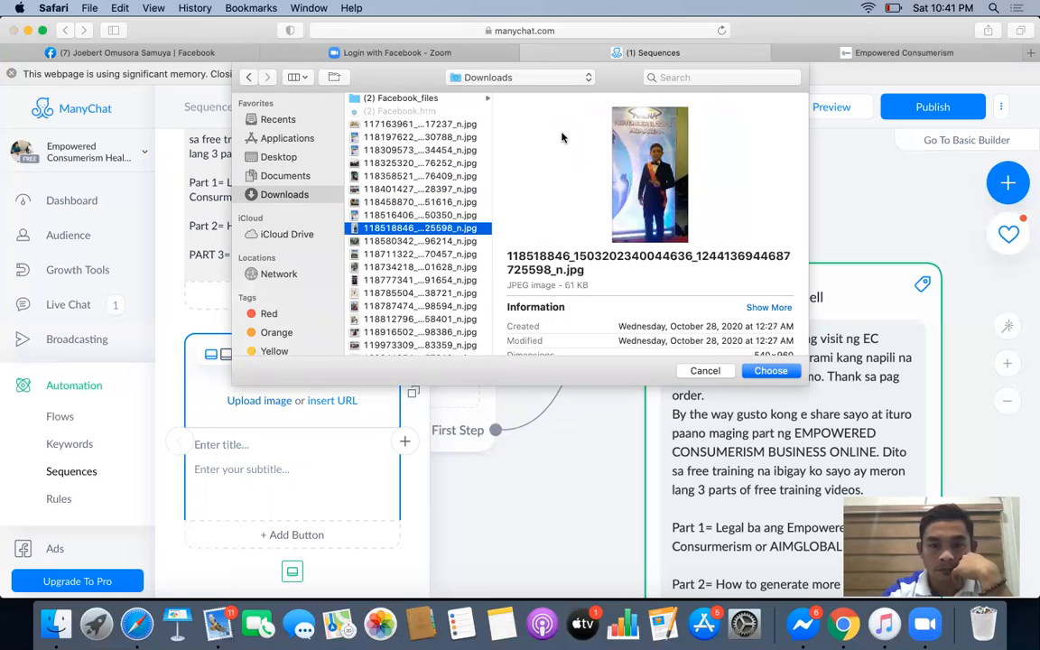
{"action": "key", "text": "Down"}
{"action": "key", "text": "Down"}
{"action": "key", "text": "Down"}
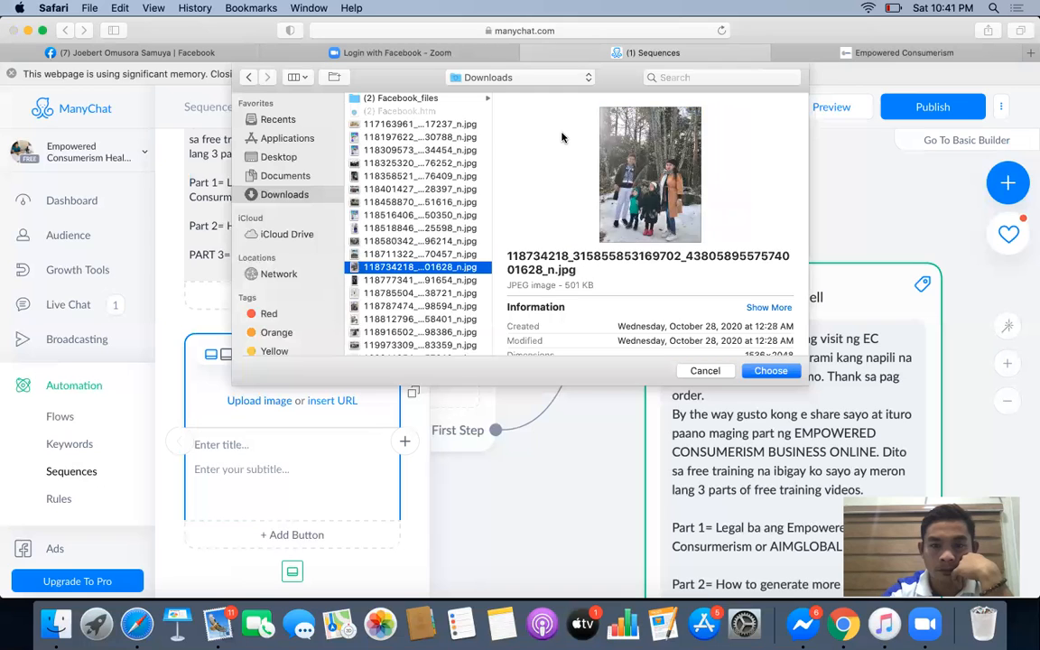
{"action": "key", "text": "Down"}
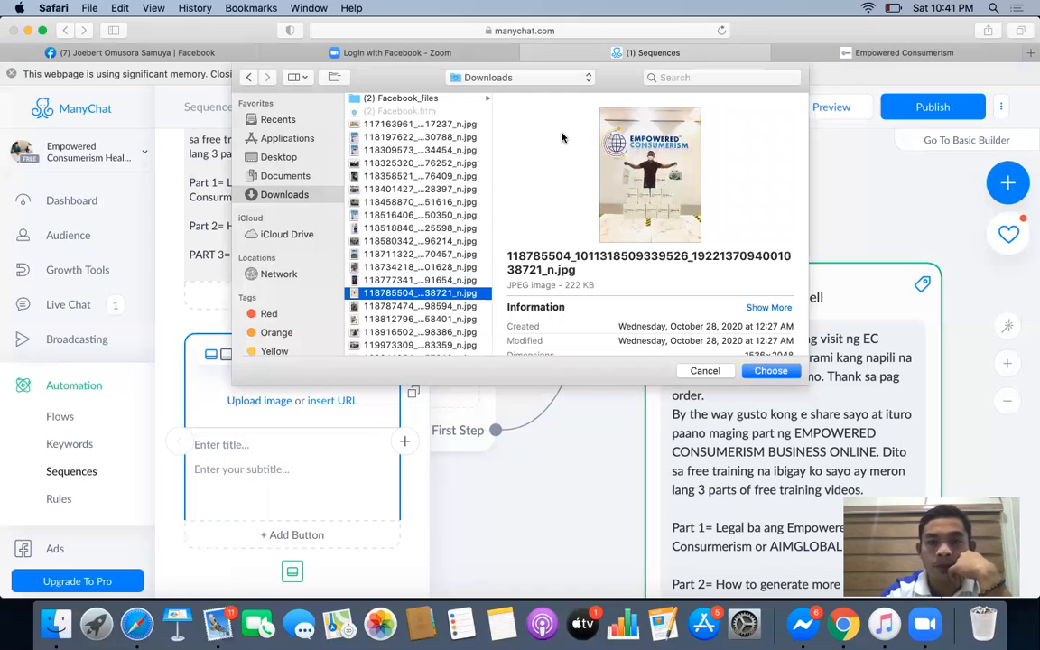
Use the Empowered Consumerism photo on the card and title it 'LEGALITIES OF EC'
{"action": "left_click", "coordinate": [772, 372]}
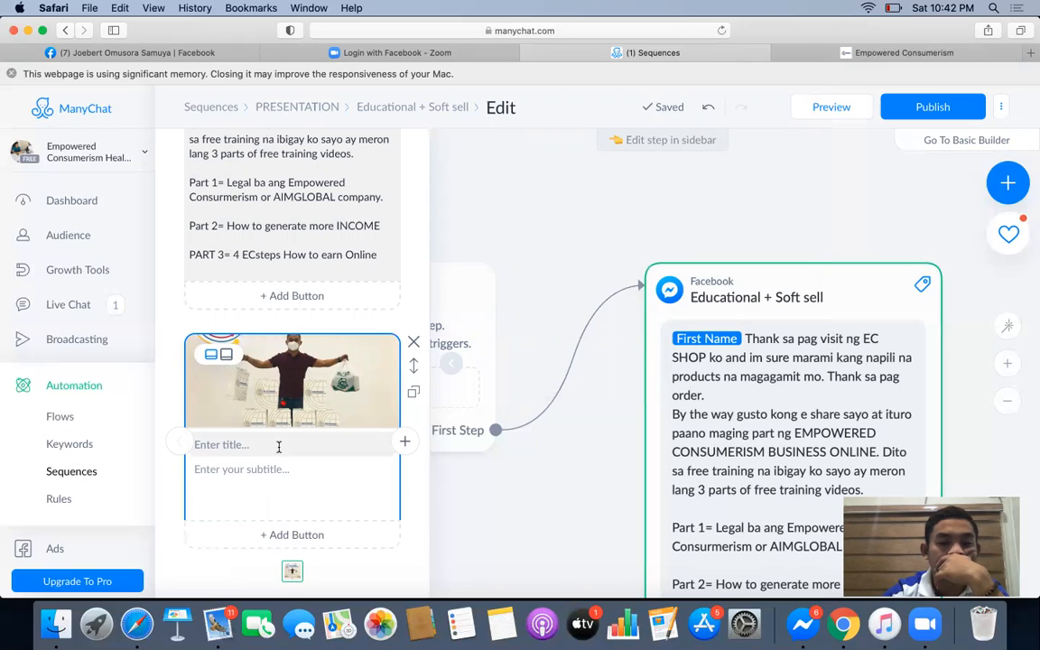
{"action": "left_click", "coordinate": [278, 445]}
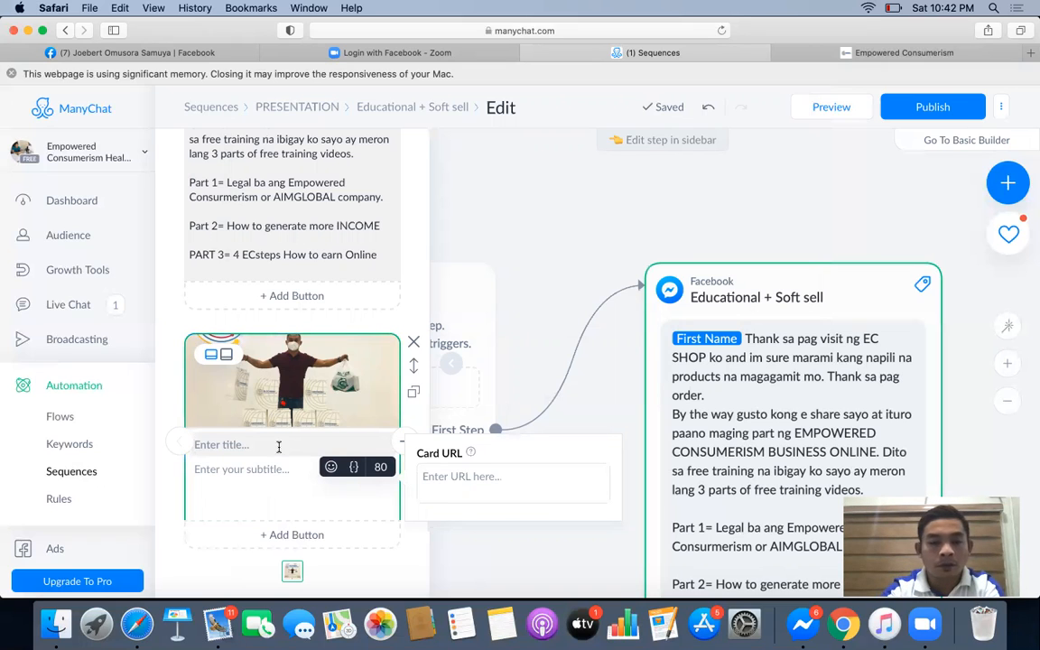
{"action": "type", "text": "I"}
{"action": "key", "text": "BackSpace"}
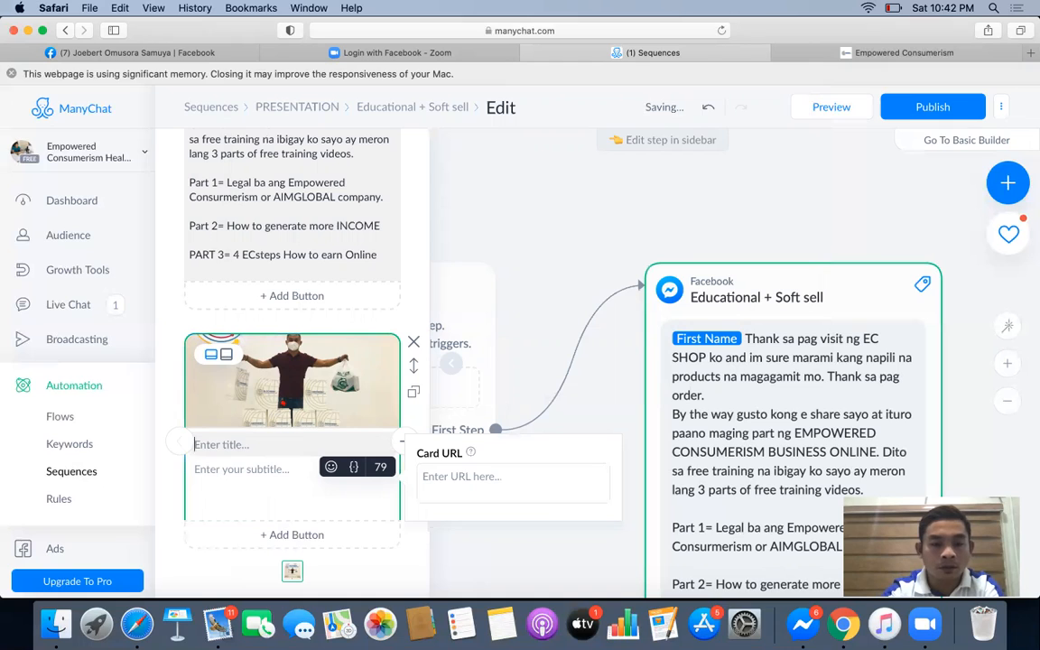
{"action": "type", "text": "LE"}
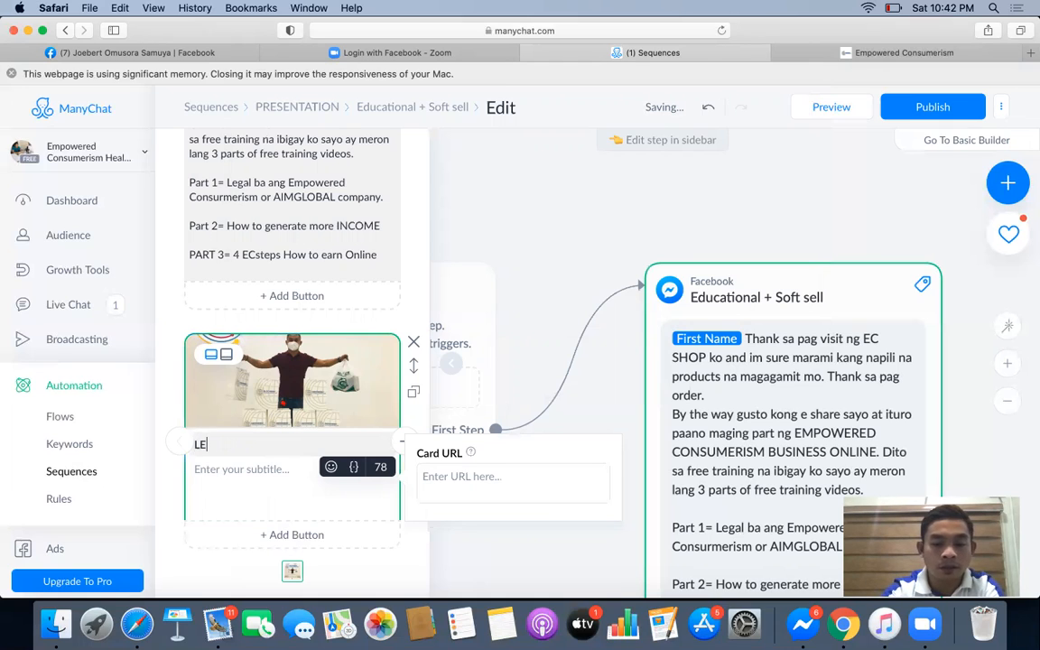
{"action": "type", "text": "GALIES"}
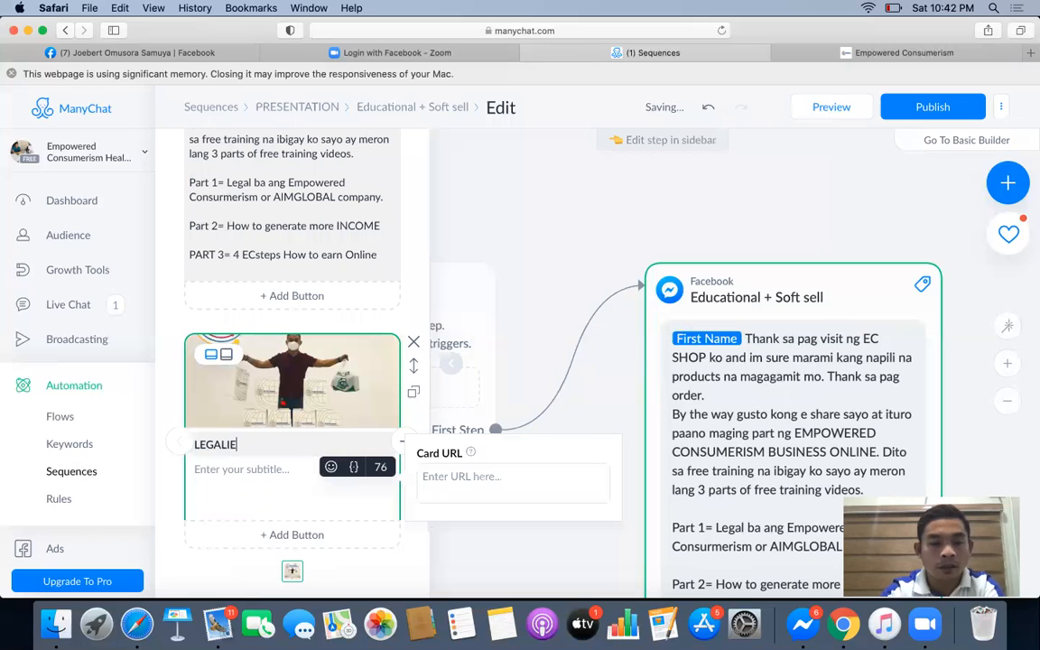
{"action": "key", "text": "BackSpace"}
{"action": "key", "text": "BackSpace"}
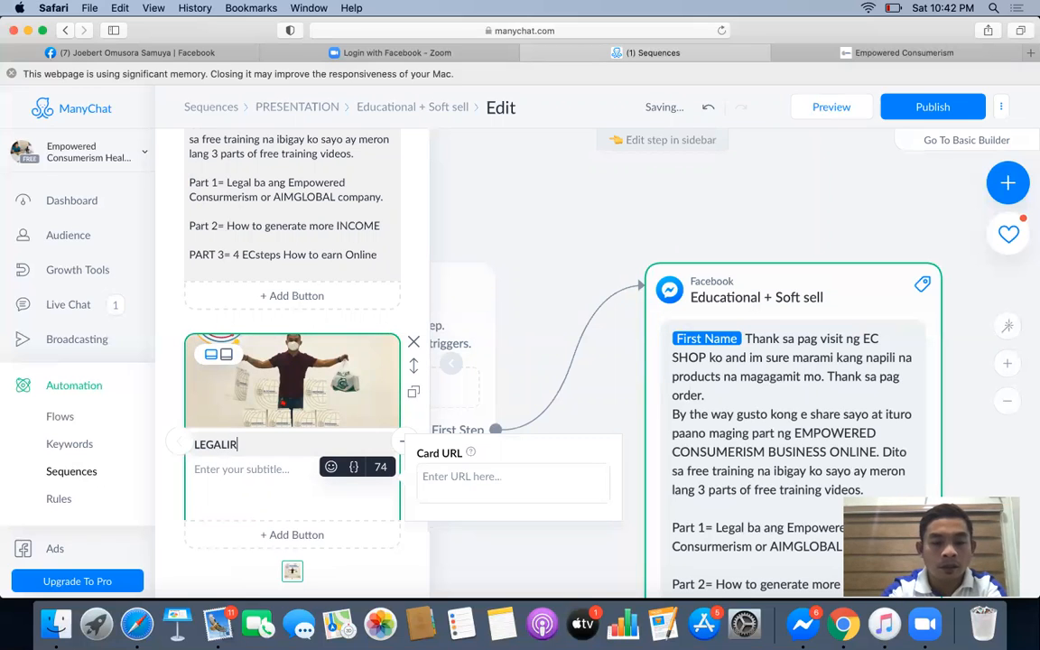
{"action": "type", "text": "TIES"}
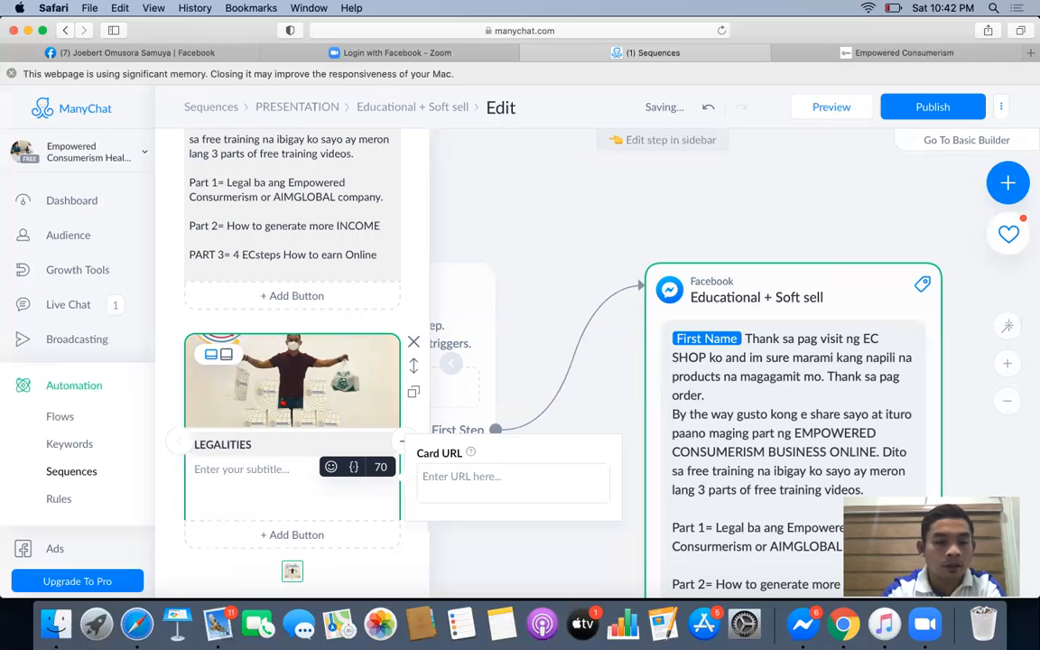
{"action": "type", "text": " OF "}
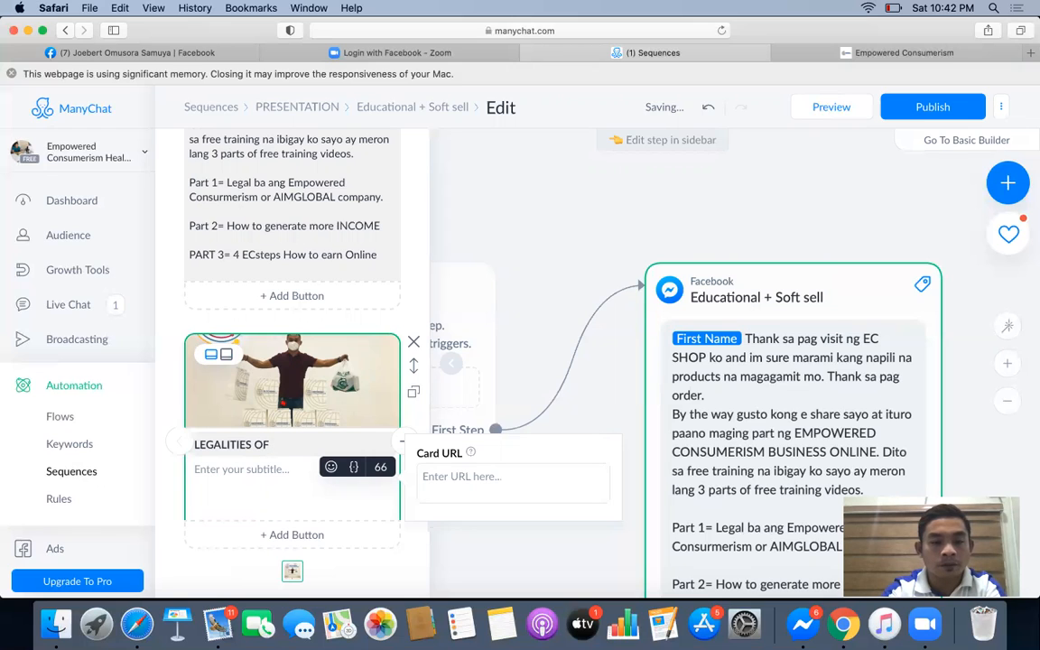
{"action": "type", "text": "EC"}
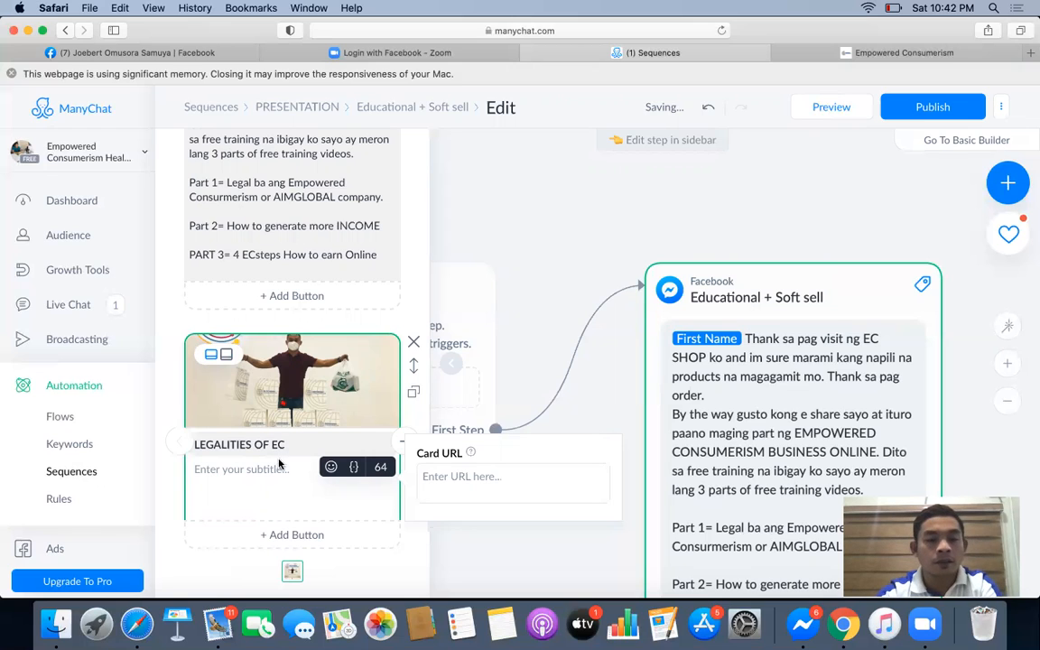
Set the card subtitle to 'This video will show you how legal is the company'
{"action": "left_click", "coordinate": [280, 468]}
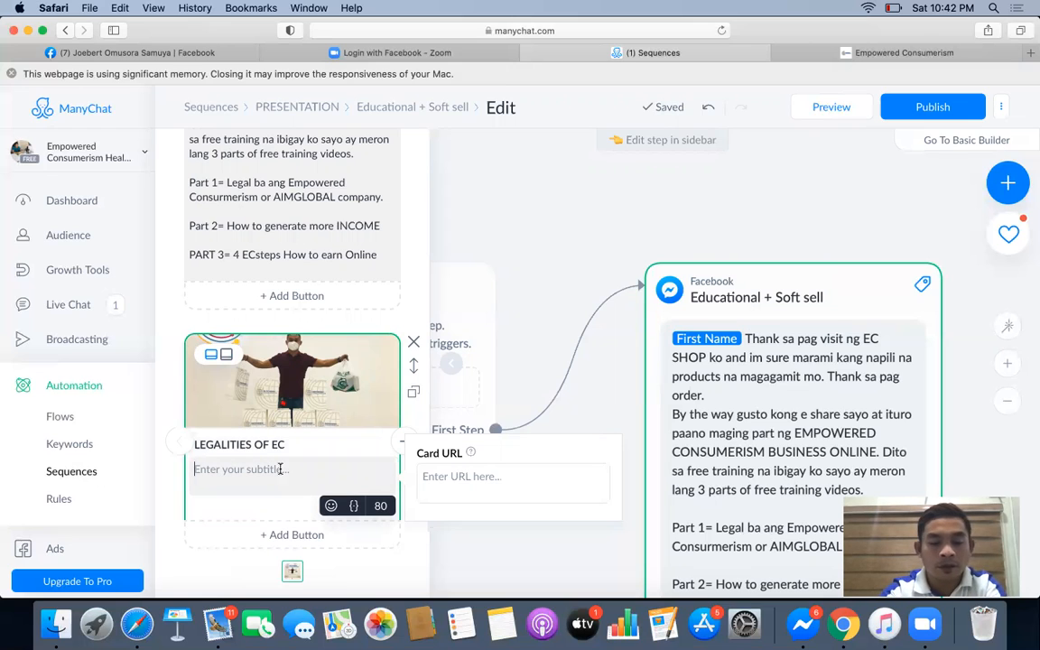
{"action": "type", "text": "T"}
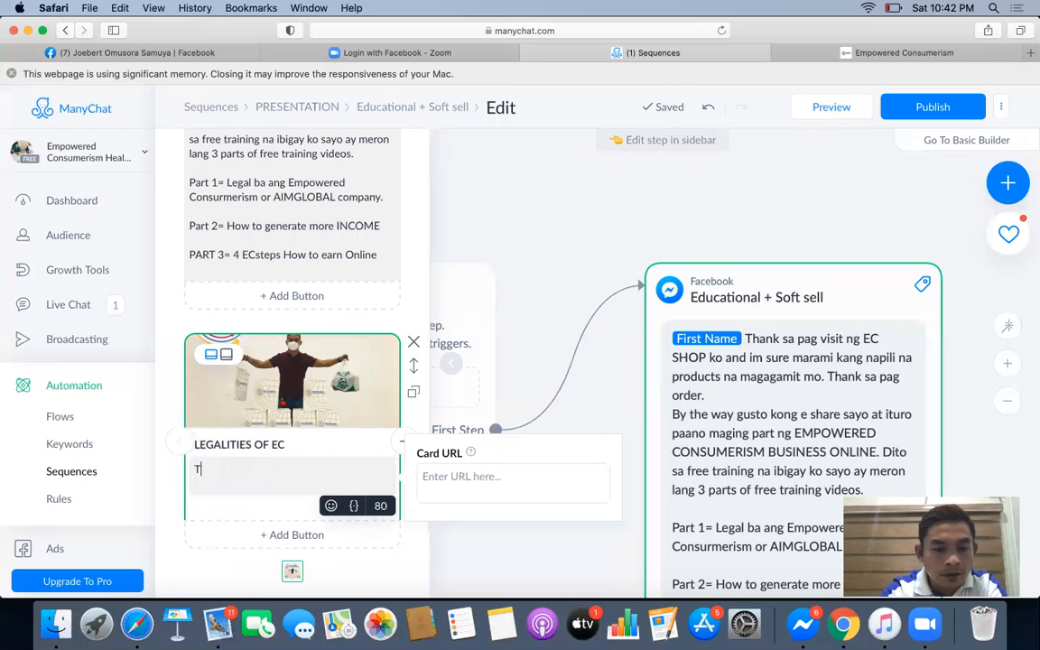
{"action": "type", "text": "h"}
{"action": "key", "text": "BackSpace"}
{"action": "type", "text": "h"}
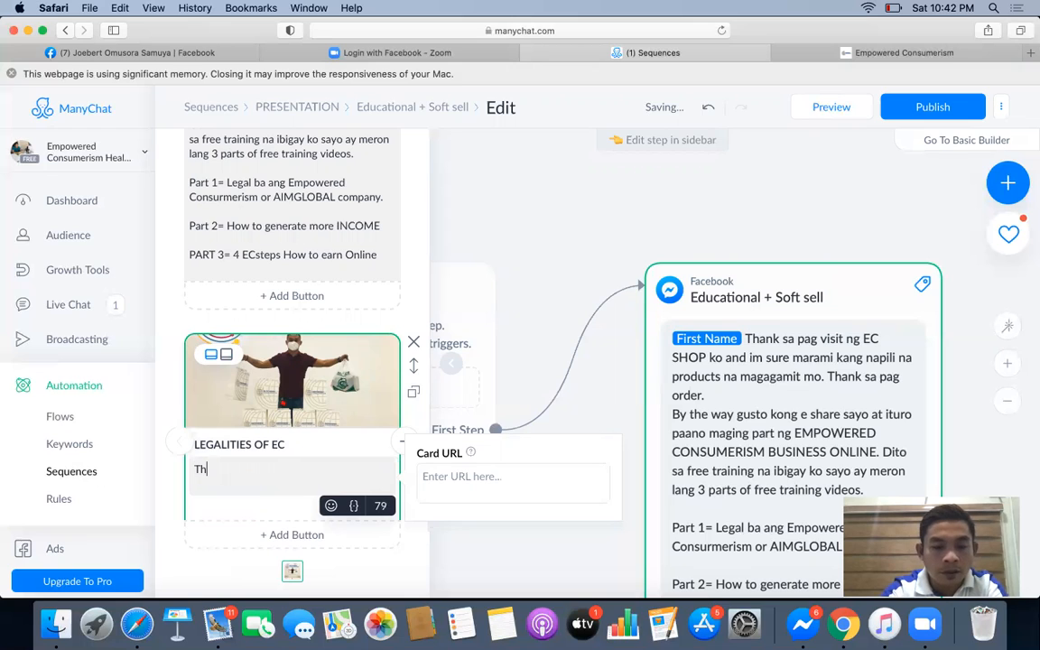
{"action": "type", "text": "is ve"}
{"action": "key", "text": "BackSpace"}
{"action": "type", "text": "d"}
{"action": "key", "text": "BackSpace"}
{"action": "key", "text": "BackSpace"}
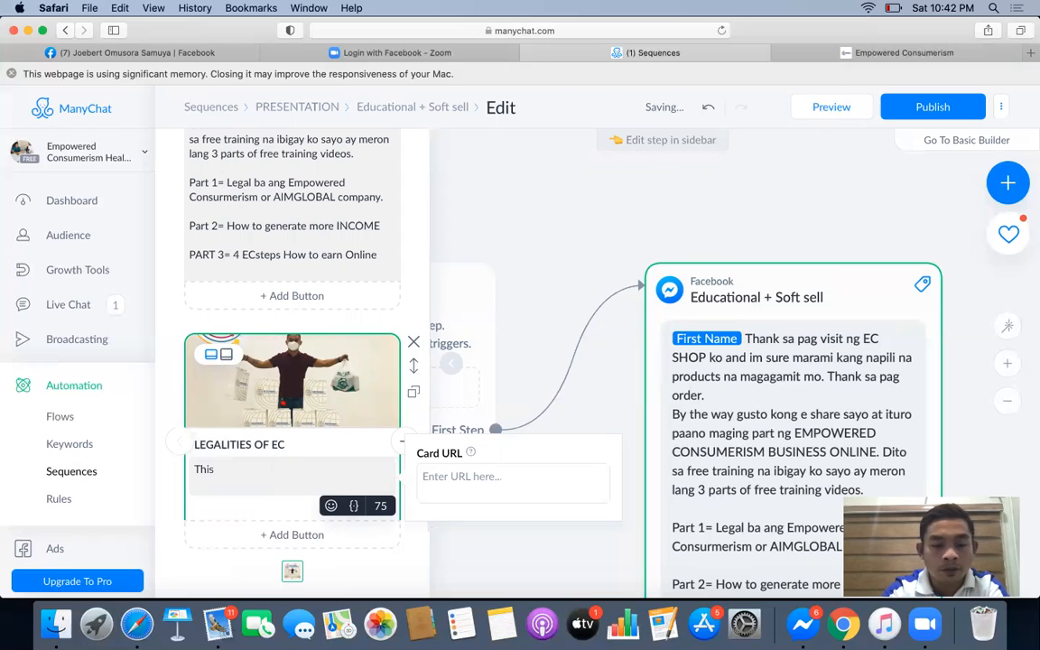
{"action": "type", "text": "video will show you how lega"}
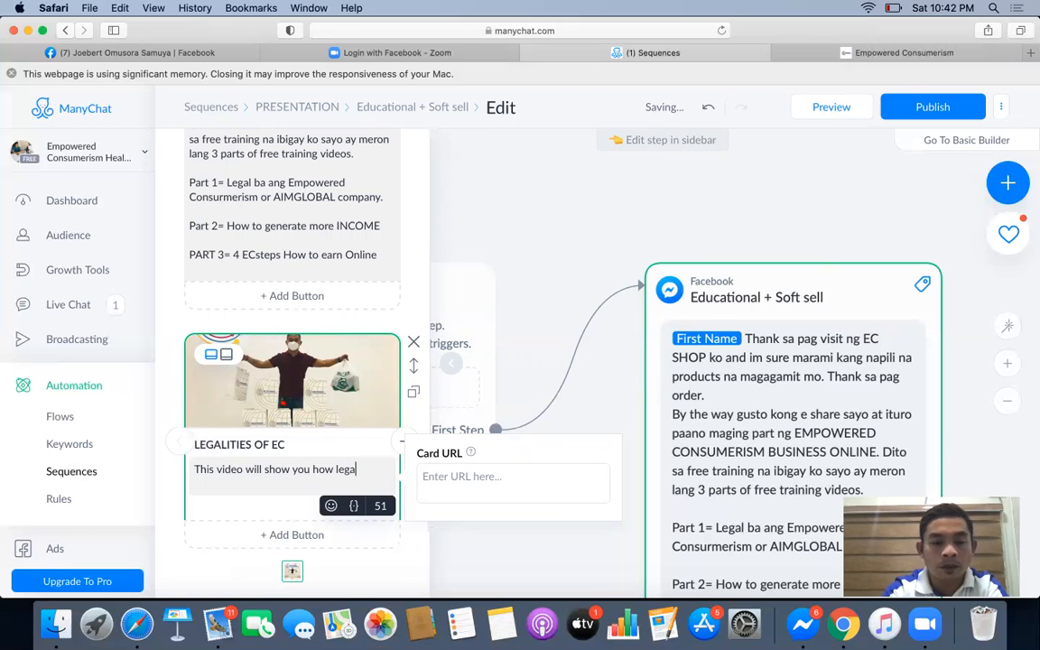
{"action": "type", "text": "l "}
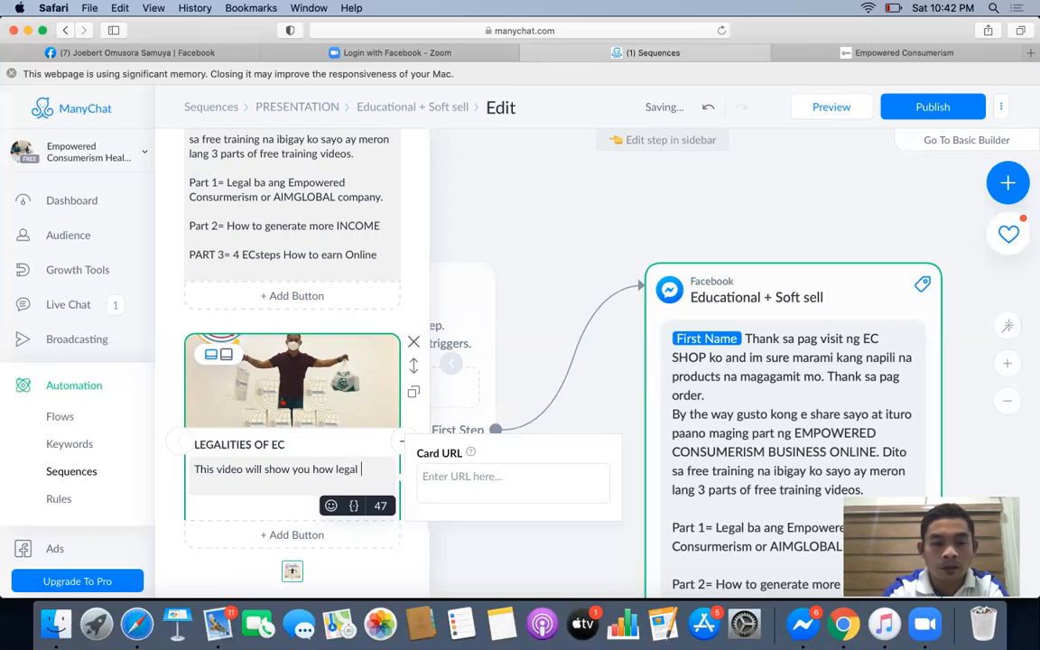
{"action": "type", "text": "is the comop"}
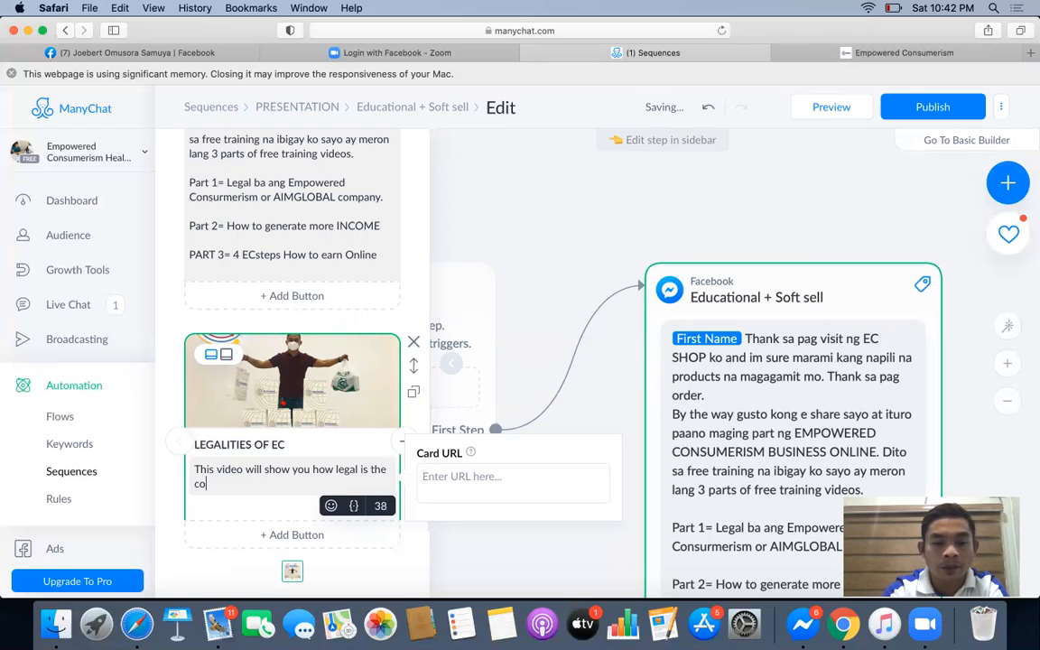
{"action": "key", "text": "BackSpace"}
{"action": "key", "text": "BackSpace"}
{"action": "type", "text": "pany"}
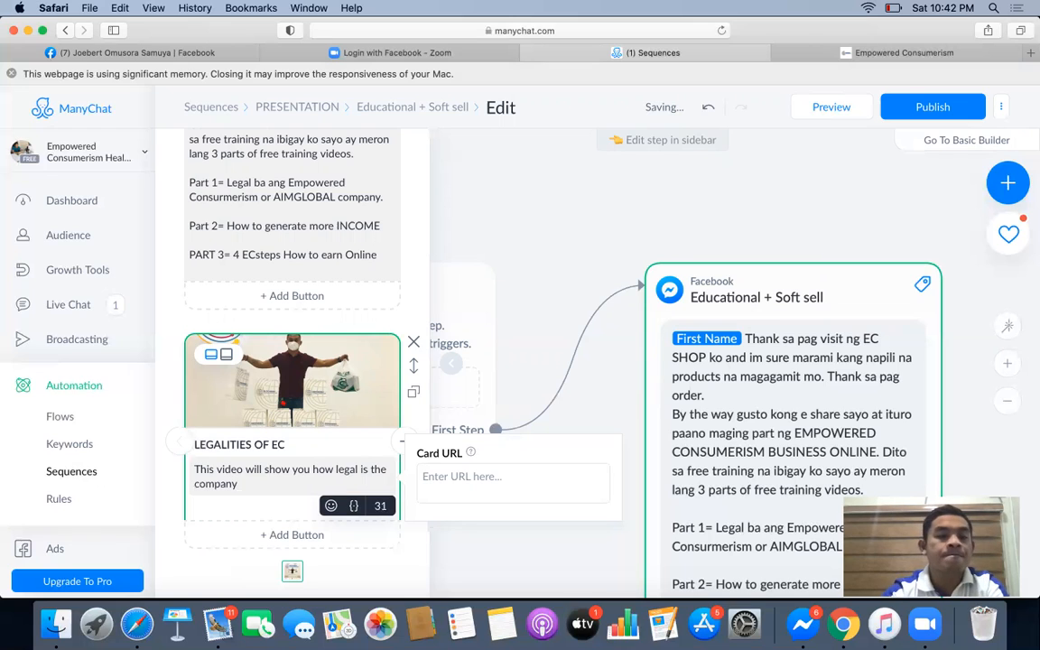
{"action": "left_click", "coordinate": [418, 549]}
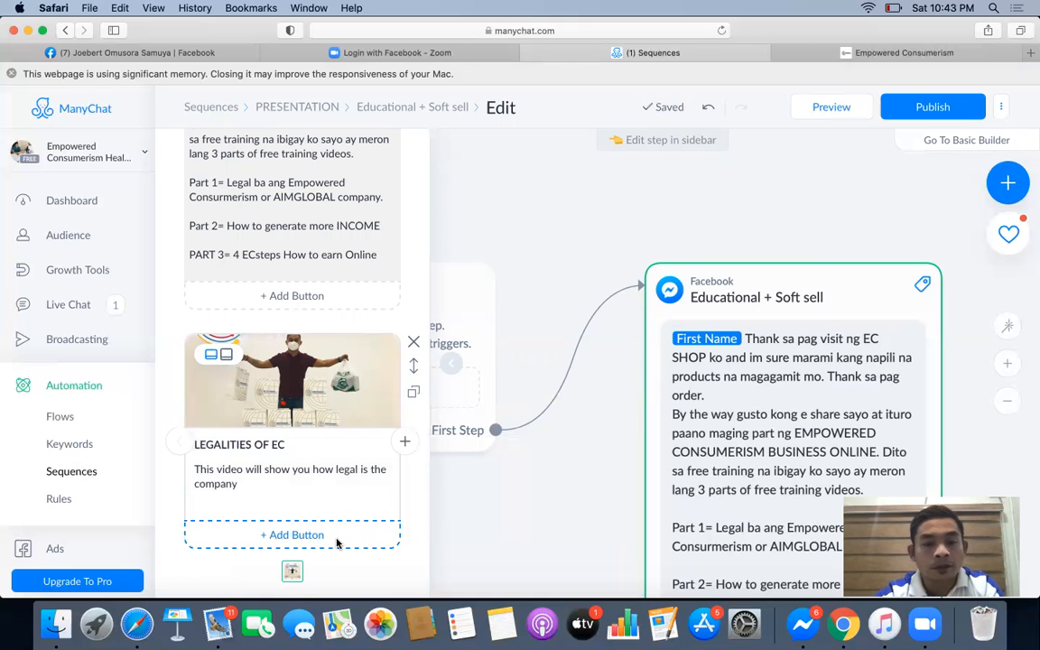
{"action": "left_click", "coordinate": [337, 541]}
Name the card's new button 'PART 1 VIDEO', make it open a website, then open a new Safari tab
{"action": "triple_click", "coordinate": [508, 262]}
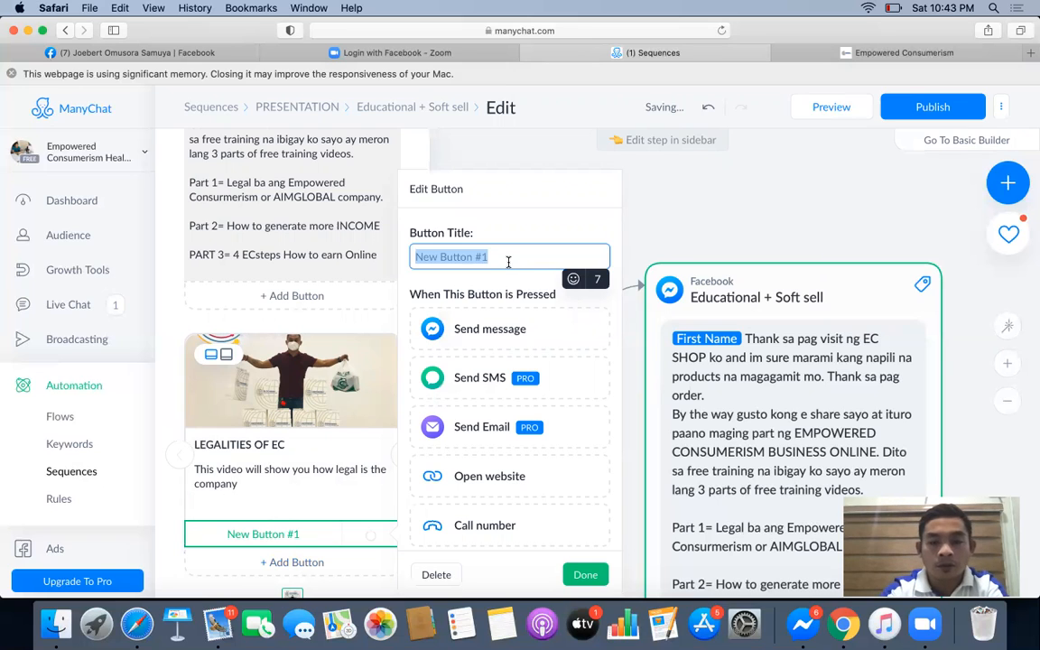
{"action": "type", "text": "wa"}
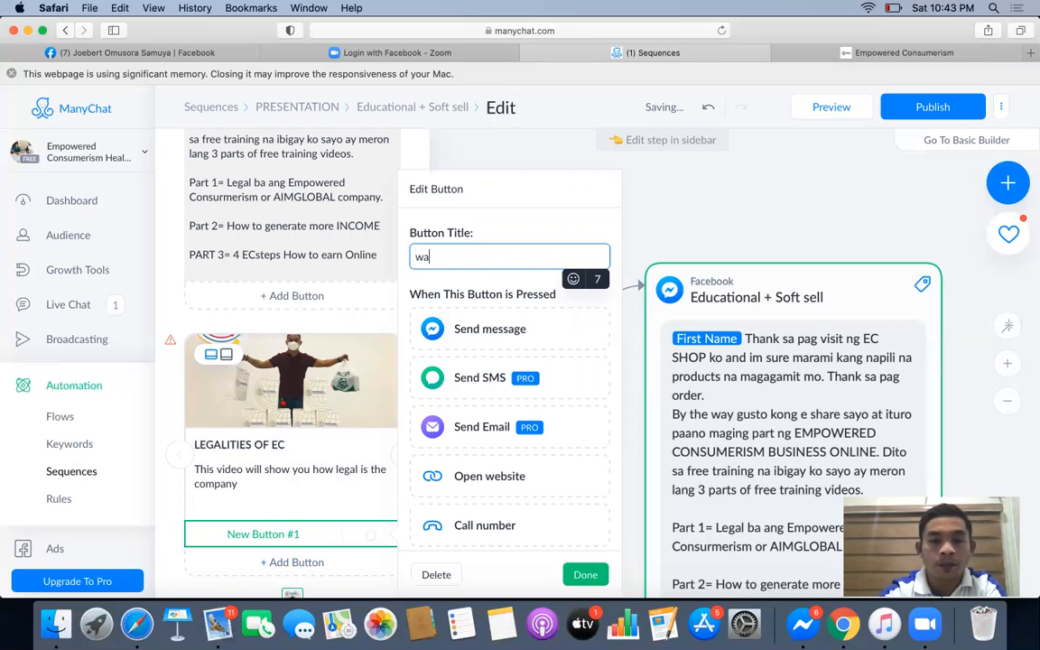
{"action": "key", "text": "BackSpace"}
{"action": "key", "text": "BackSpace"}
{"action": "type", "text": "PAR"}
{"action": "type", "text": "T "}
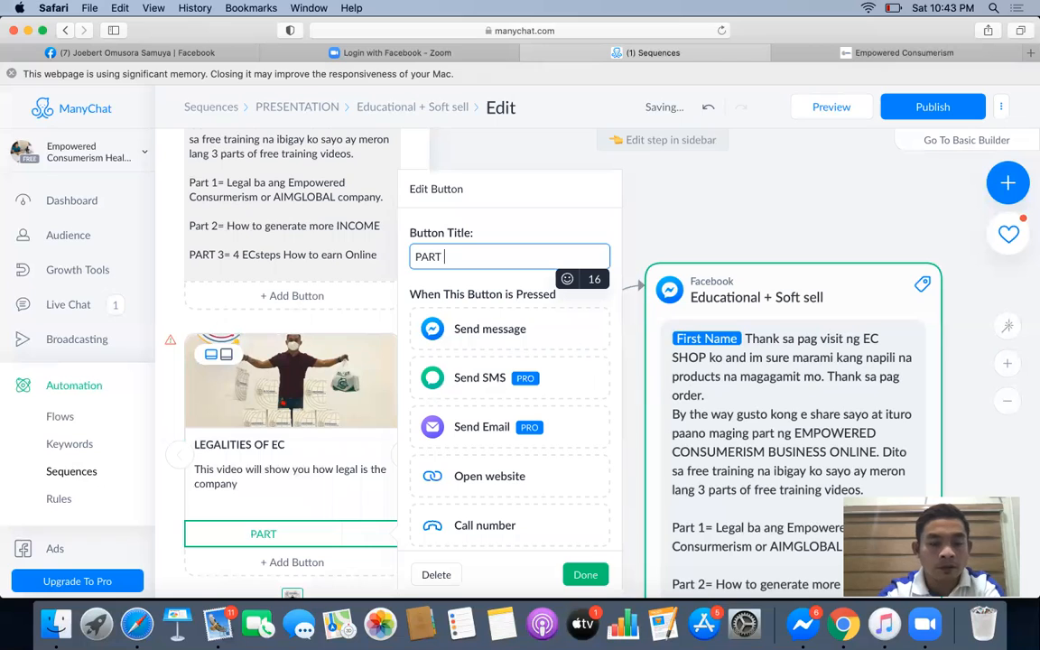
{"action": "type", "text": "1 "}
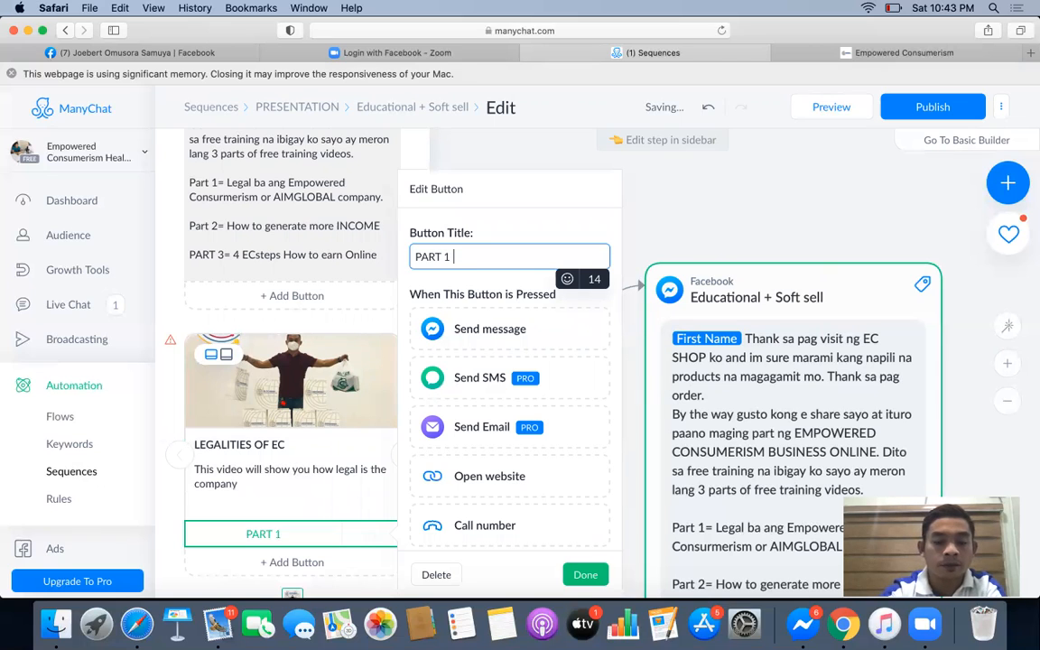
{"action": "type", "text": "VIDEO"}
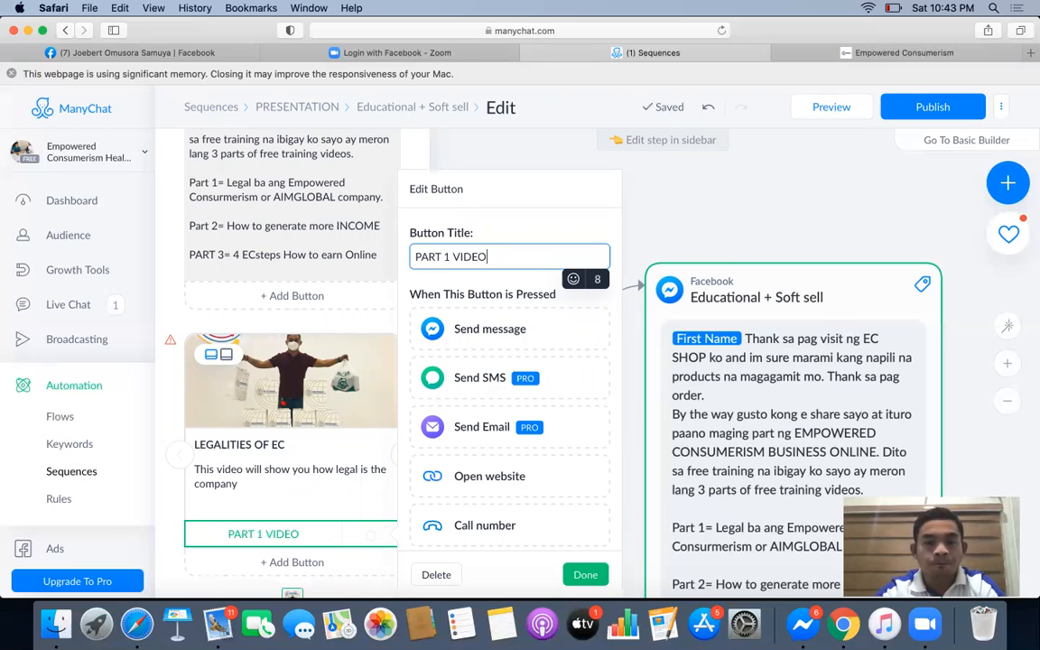
{"action": "left_click", "coordinate": [522, 480]}
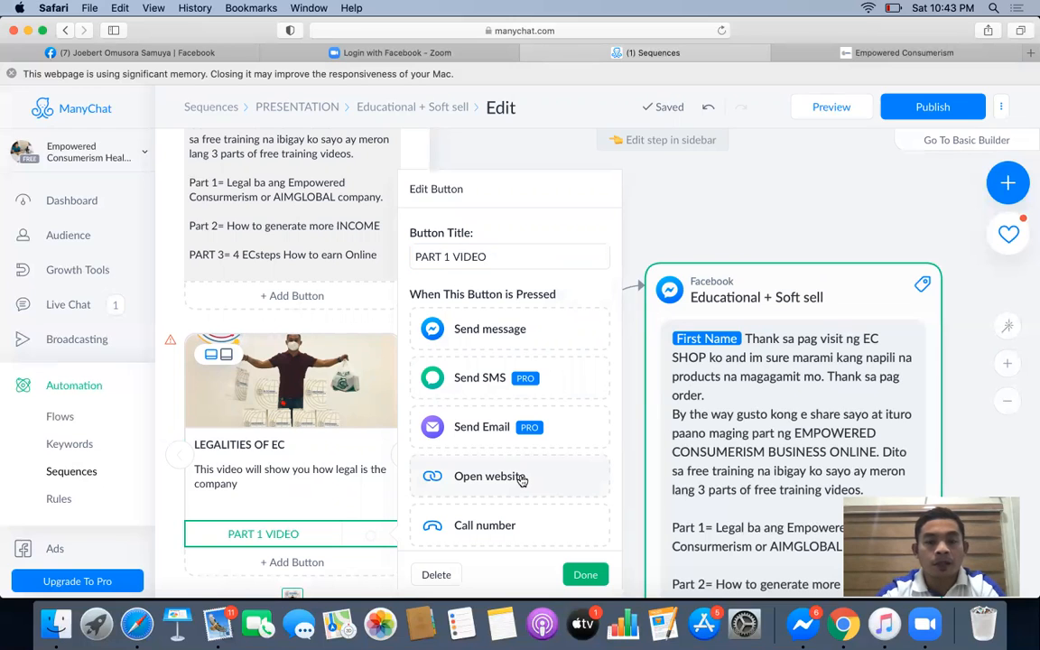
{"action": "left_click", "coordinate": [522, 479]}
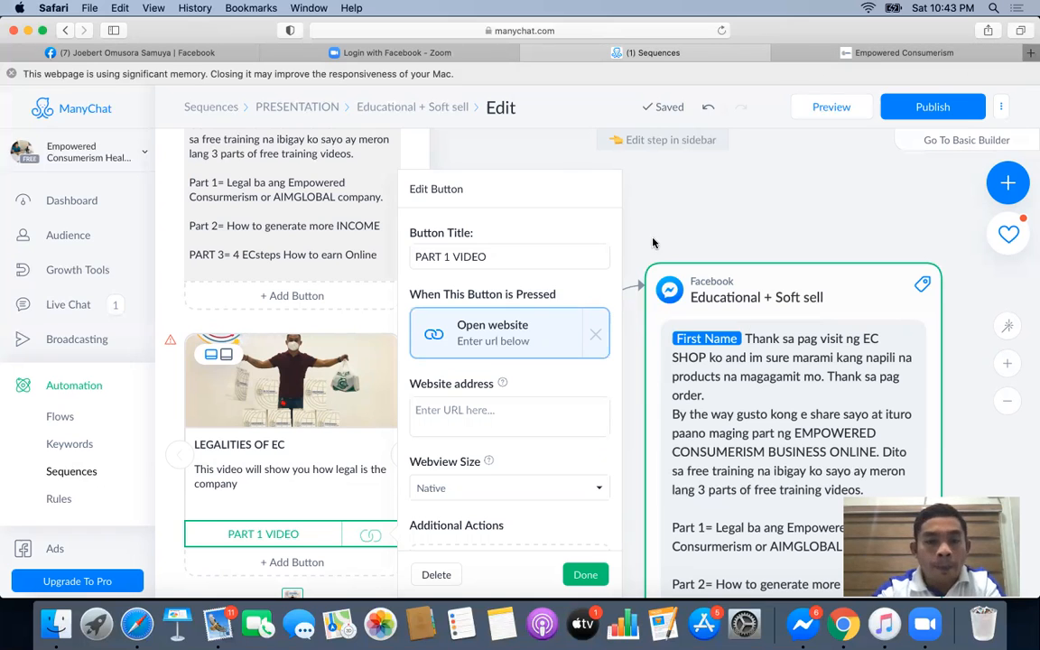
{"action": "left_click", "coordinate": [1030, 53]}
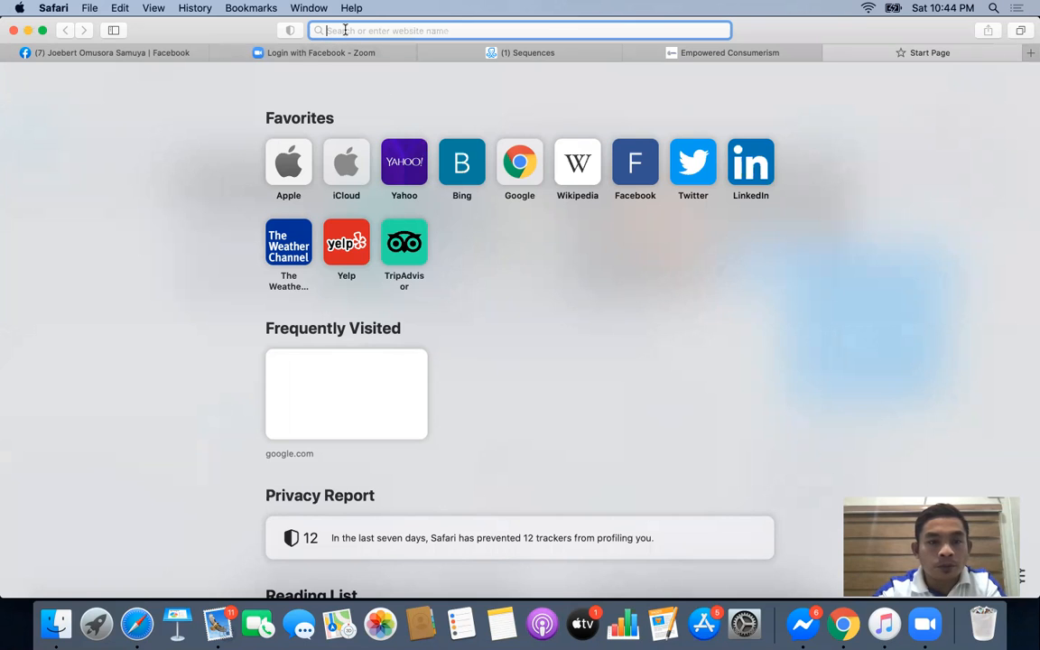
Load youtube.com in the new tab, then go back to the Facebook tab
{"action": "type", "text": "YOutube.com — YouTube"}
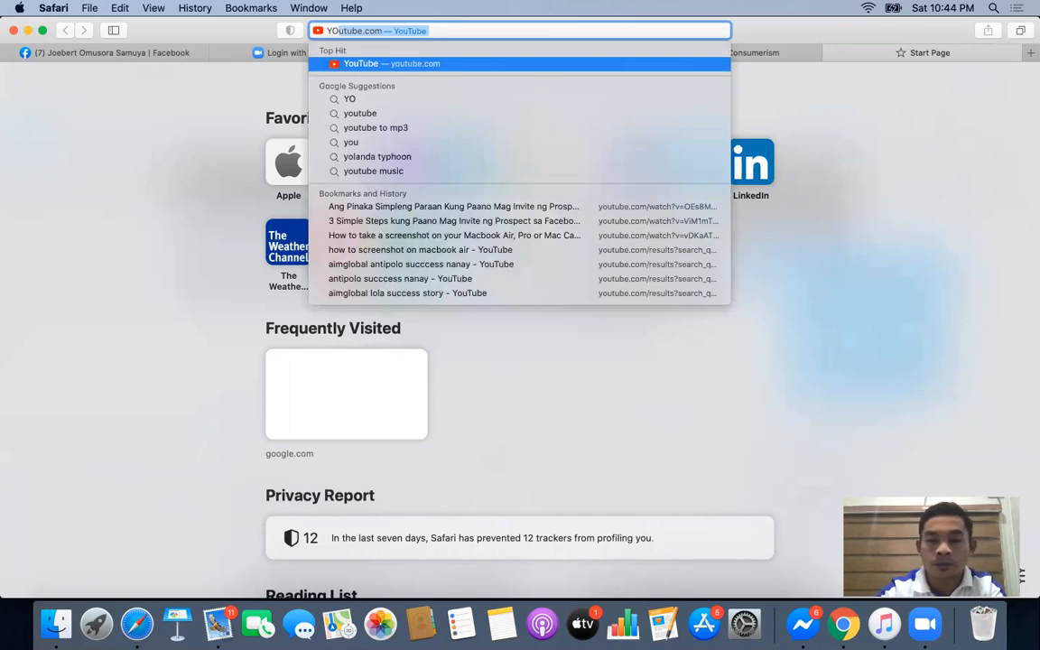
{"action": "key", "text": "Return"}
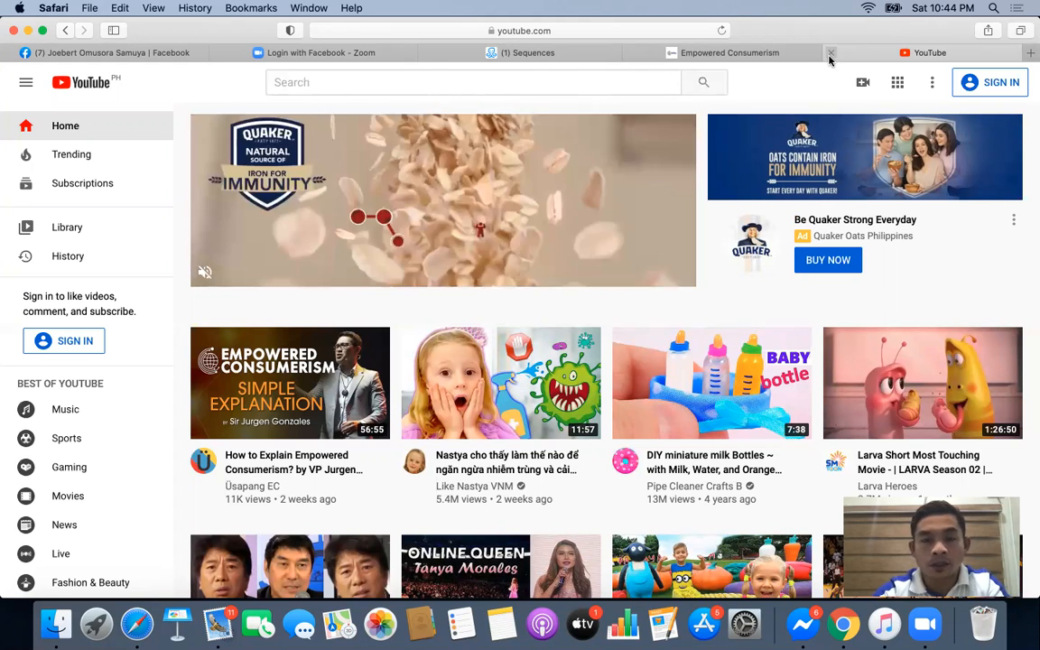
{"action": "left_click", "coordinate": [184, 53]}
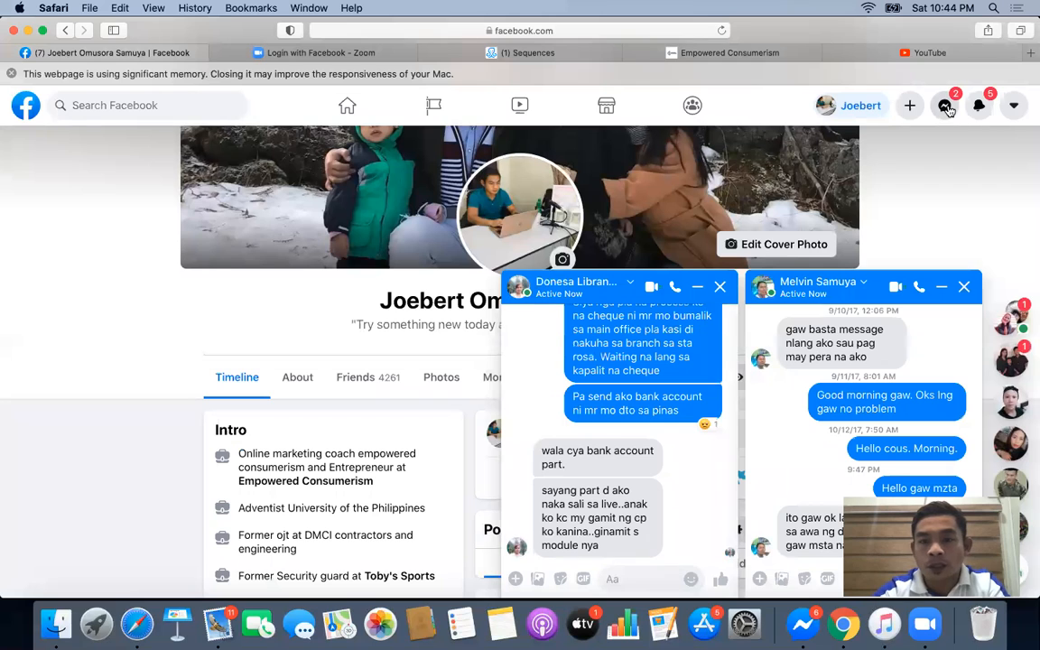
{"action": "left_click", "coordinate": [945, 106]}
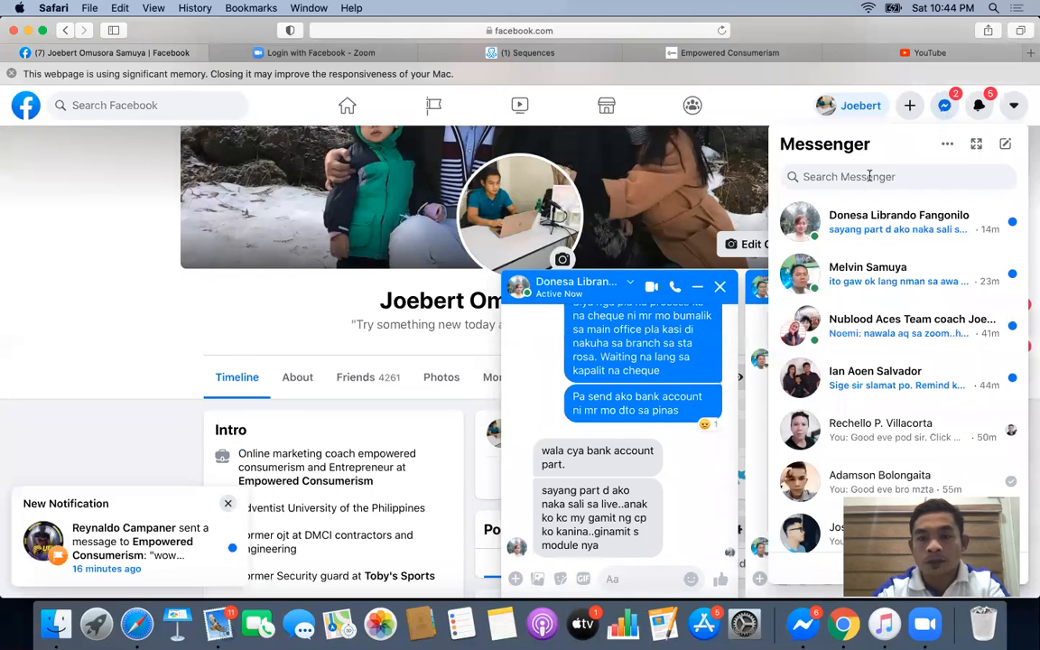
{"action": "left_click", "coordinate": [870, 176]}
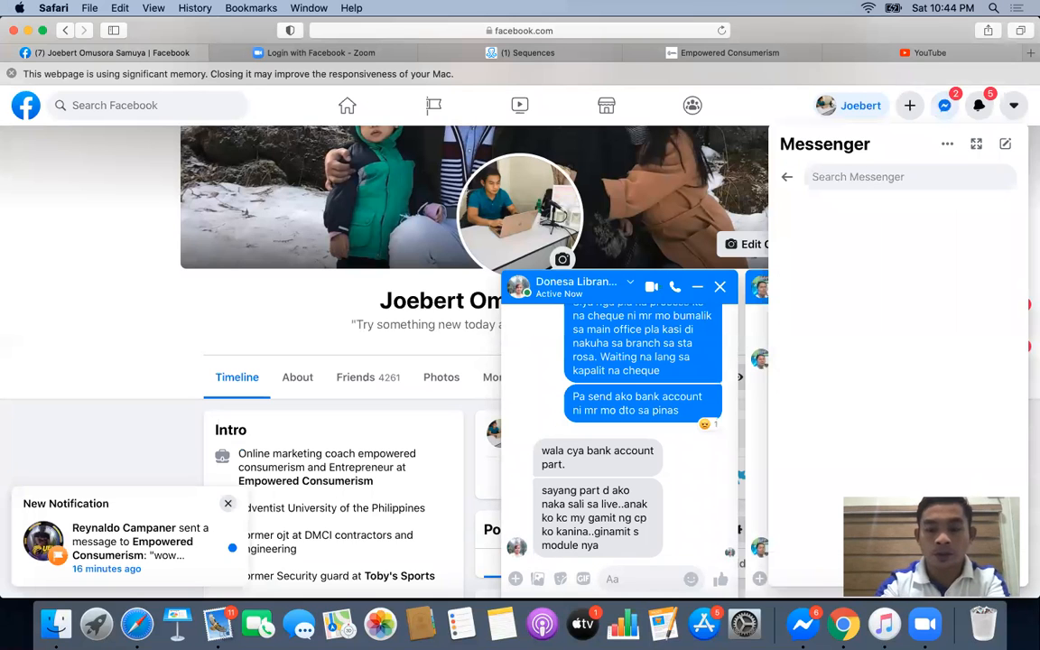
{"action": "type", "text": "JOEBERT"}
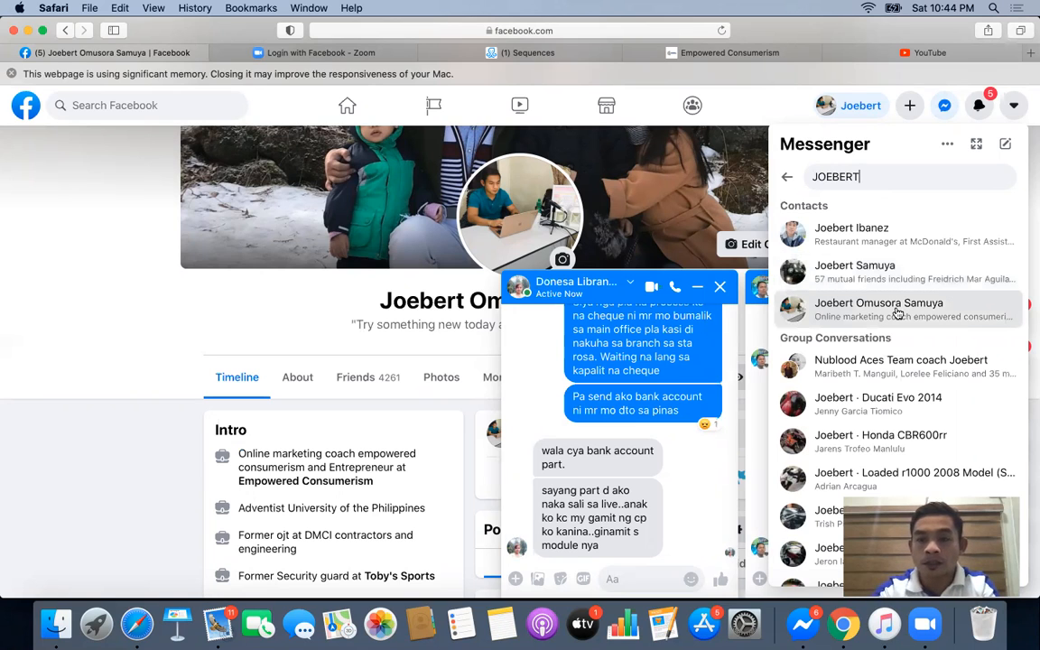
{"action": "left_click", "coordinate": [899, 313]}
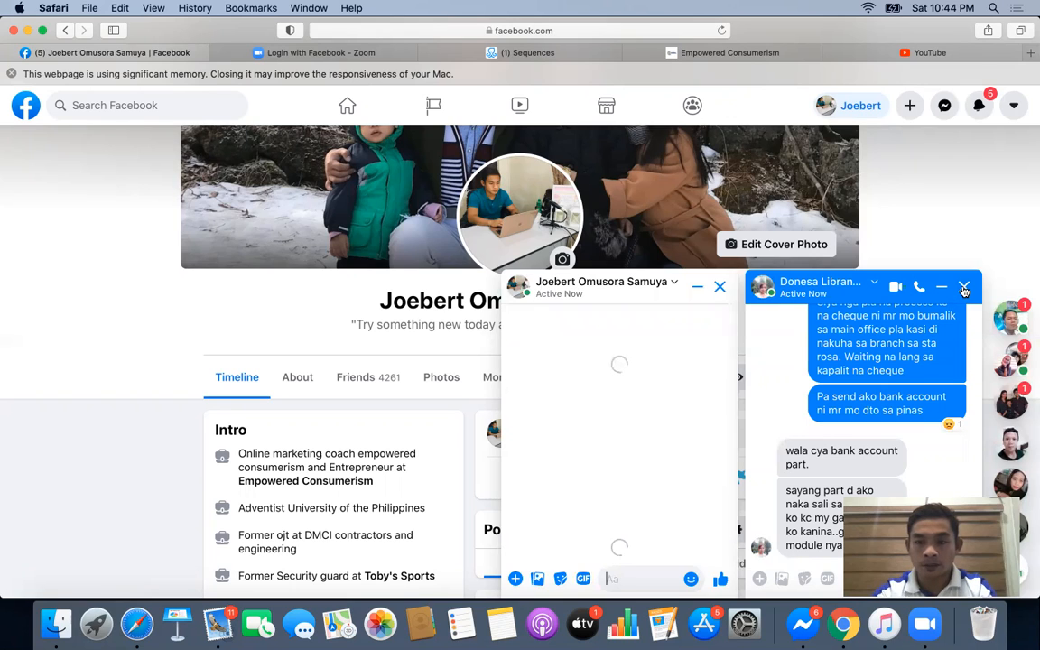
{"action": "left_click", "coordinate": [965, 289]}
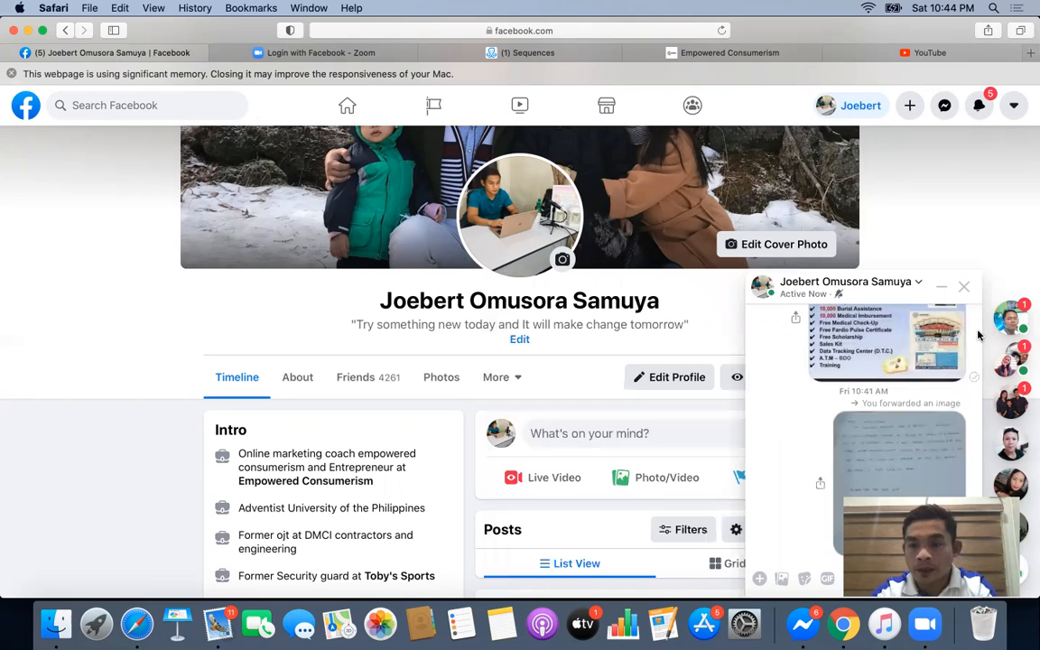
{"action": "left_click", "coordinate": [976, 301]}
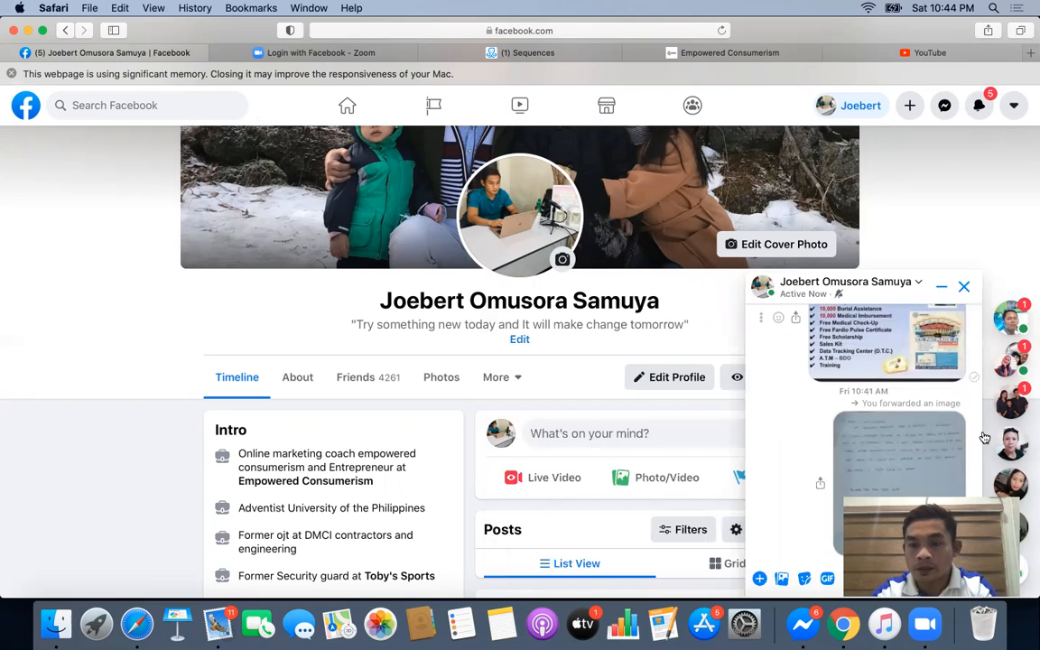
{"action": "left_click_drag", "start_coordinate": [979, 433], "coordinate": [976, 289]}
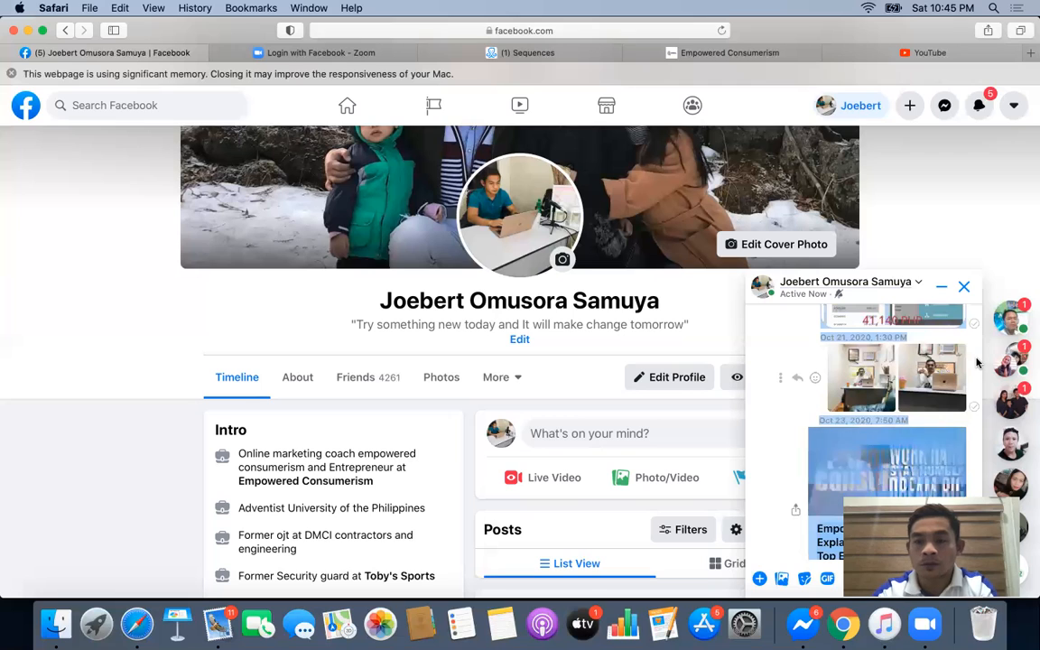
{"action": "left_click", "coordinate": [976, 366]}
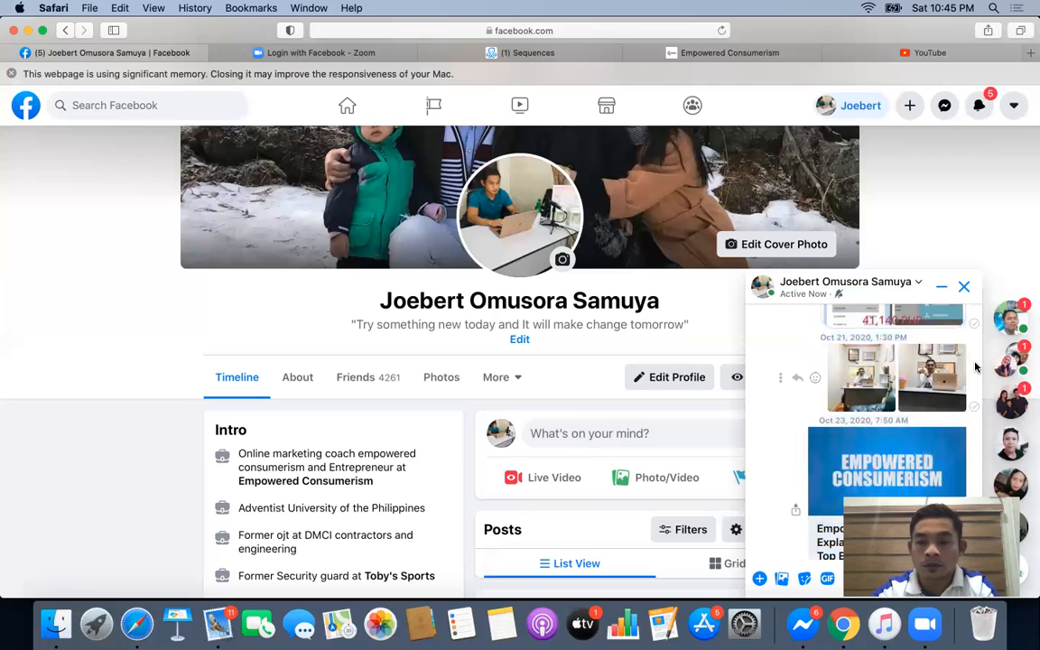
{"action": "left_click_drag", "start_coordinate": [975, 298], "coordinate": [976, 337]}
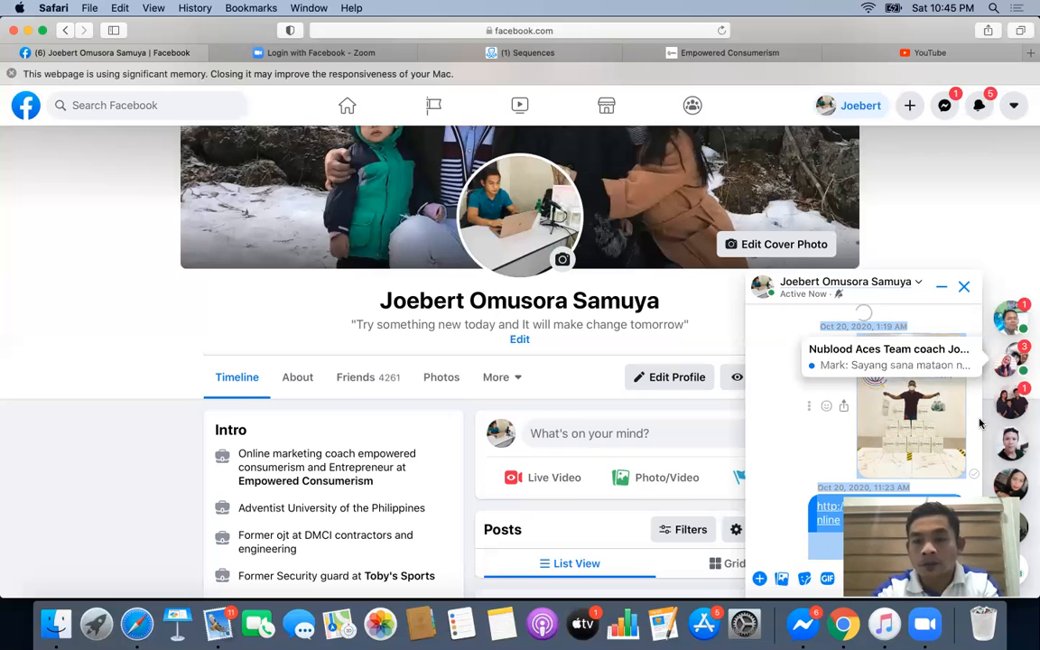
{"action": "mouse_move", "coordinate": [986, 397]}
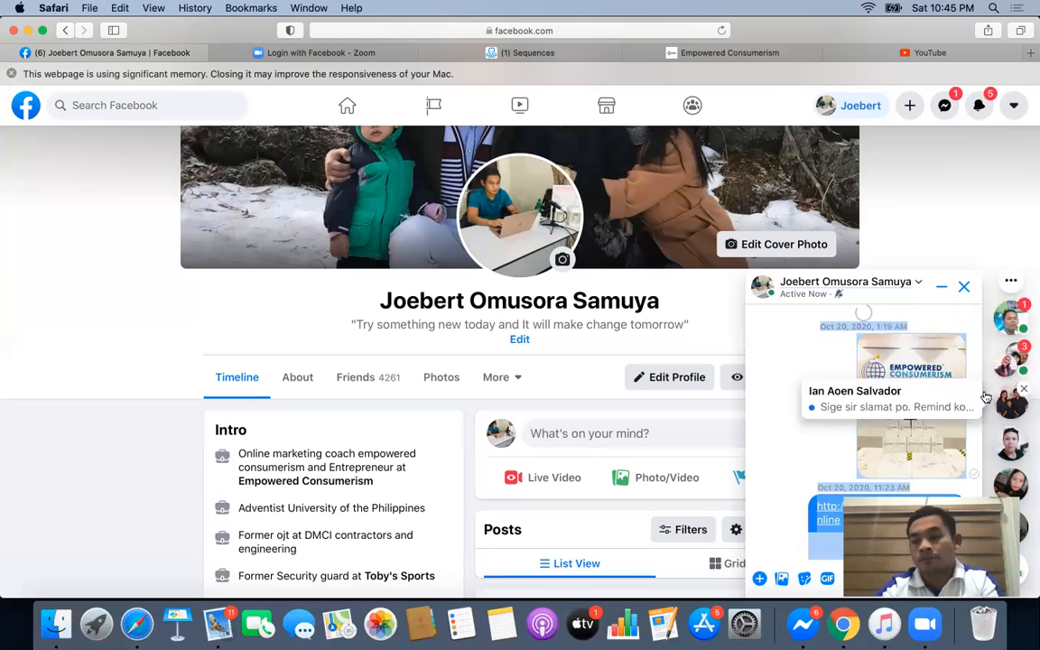
Close the Messenger chat window over the Facebook profile page
{"action": "left_click", "coordinate": [964, 288]}
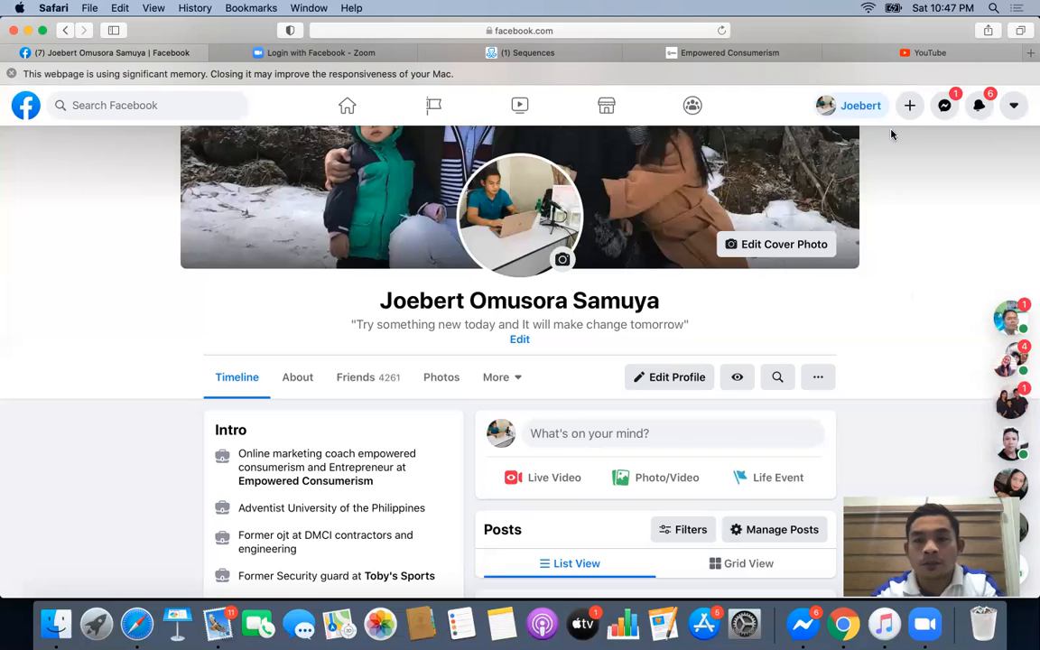
Play the forwarded 'Legit ba talaga ang EC Online Business??' video from the Messenger chat, then pause it
{"action": "left_click", "coordinate": [944, 106]}
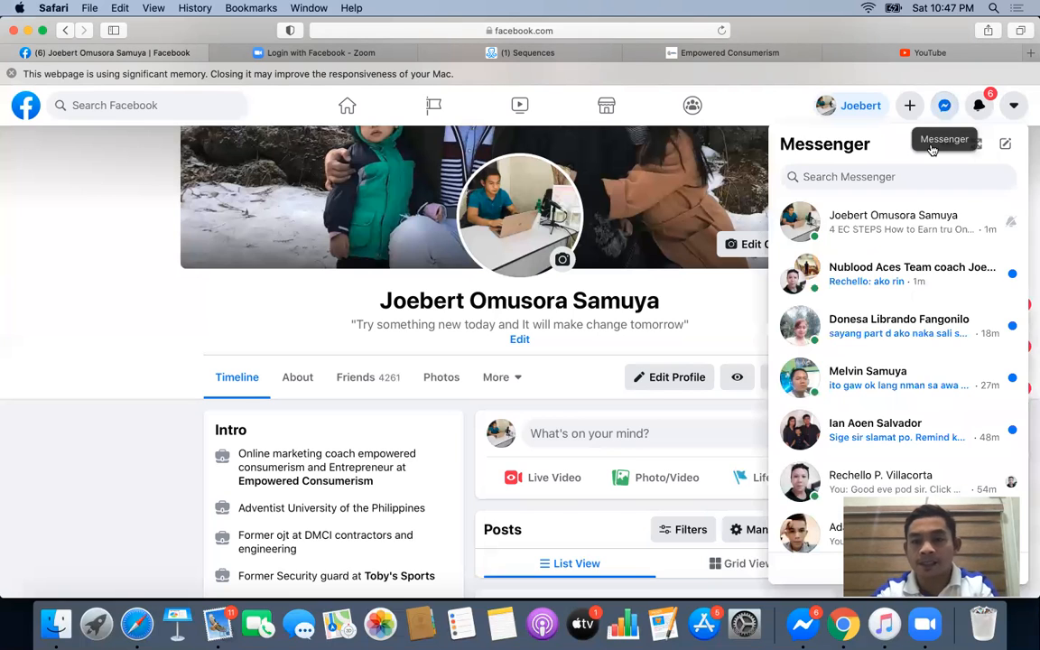
{"action": "left_click", "coordinate": [885, 230]}
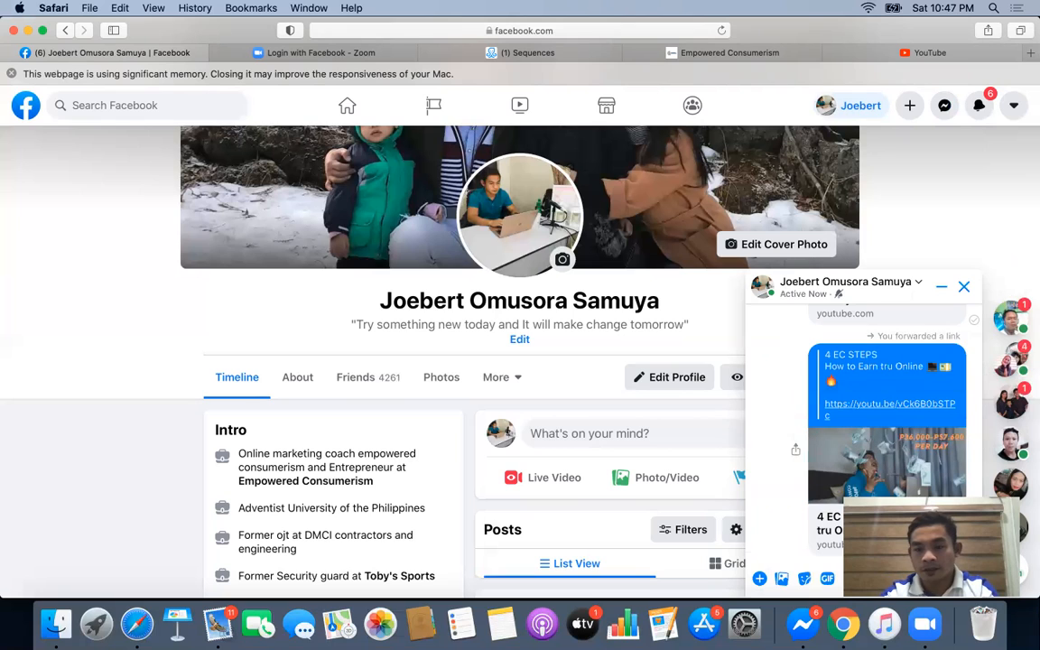
{"action": "left_click_drag", "start_coordinate": [972, 416], "coordinate": [977, 295]}
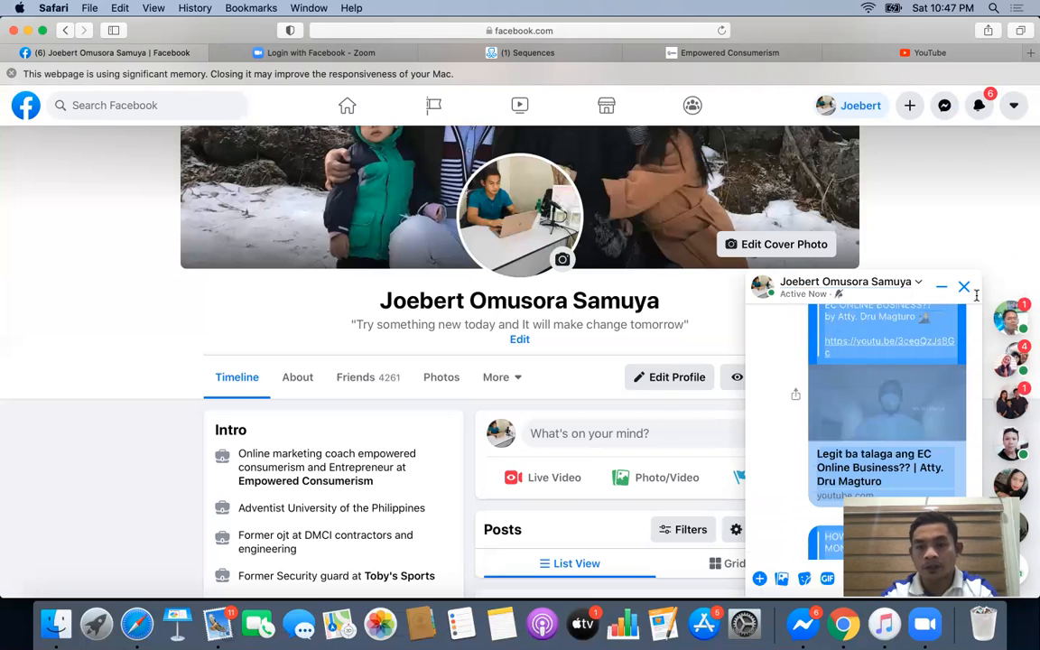
{"action": "left_click", "coordinate": [886, 337]}
{"action": "left_click", "coordinate": [867, 343]}
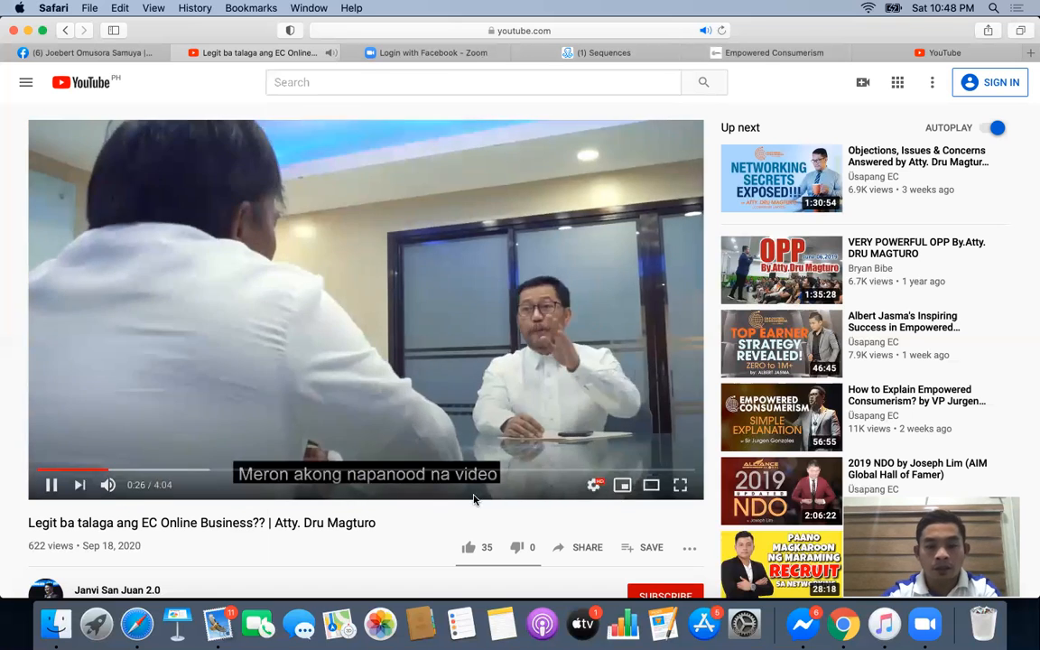
{"action": "left_click", "coordinate": [51, 486]}
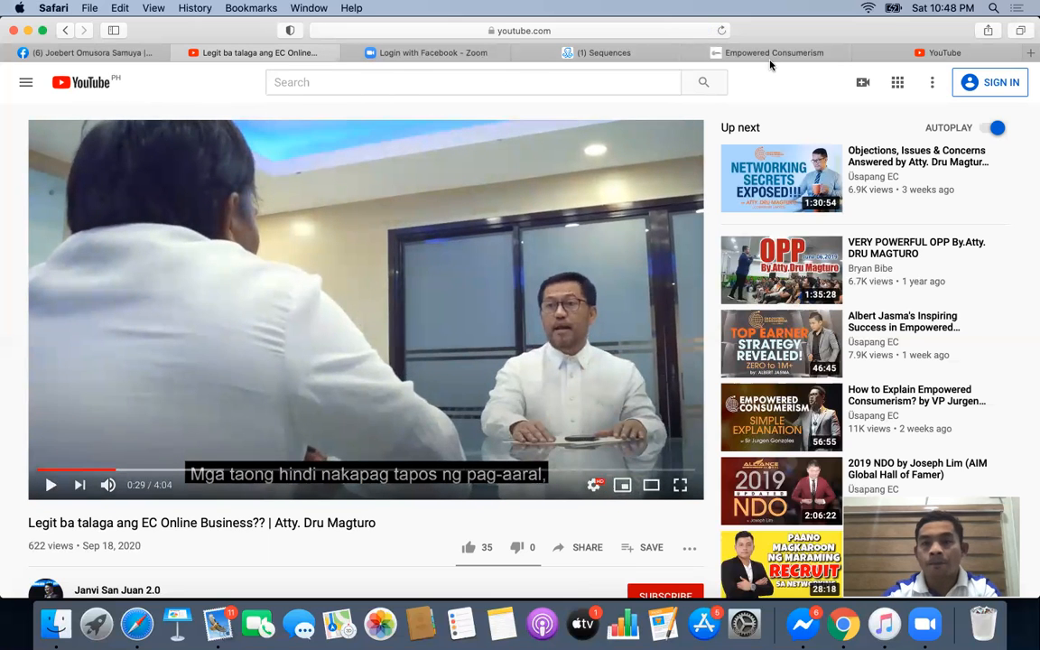
{"action": "left_click", "coordinate": [633, 54]}
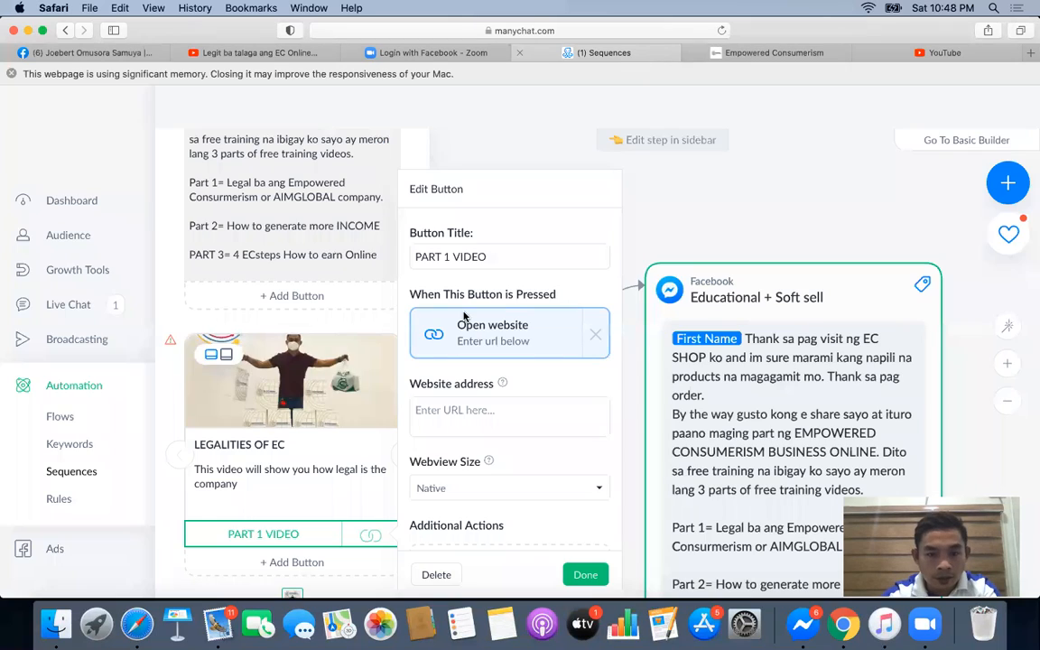
Erase the wrongly pasted shop link, leaving the PART 1 VIDEO button's website address empty
{"action": "left_click", "coordinate": [463, 409]}
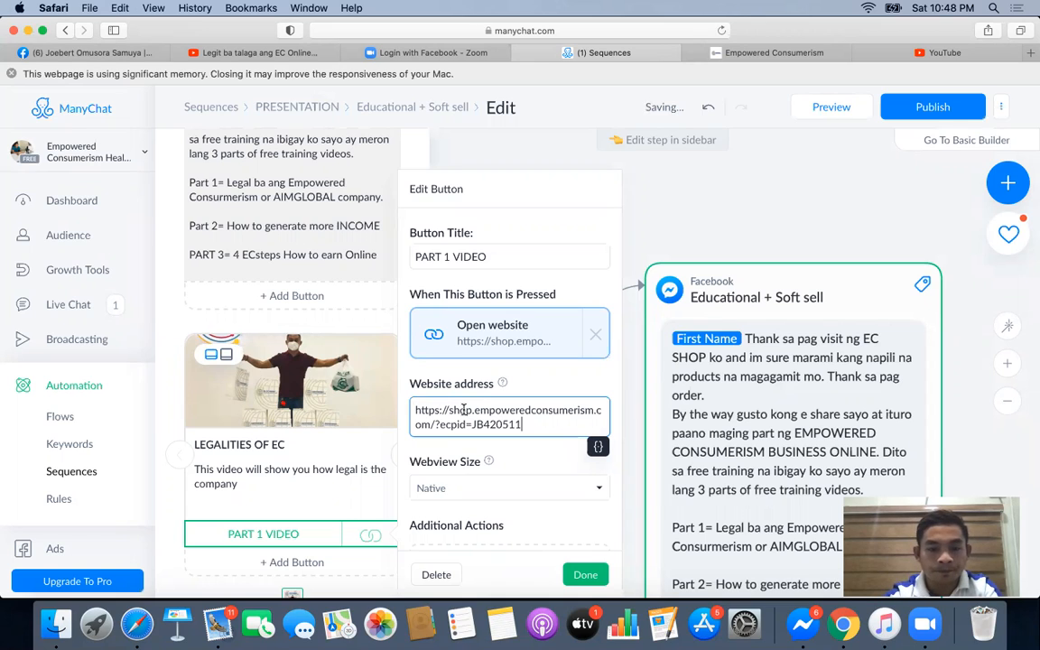
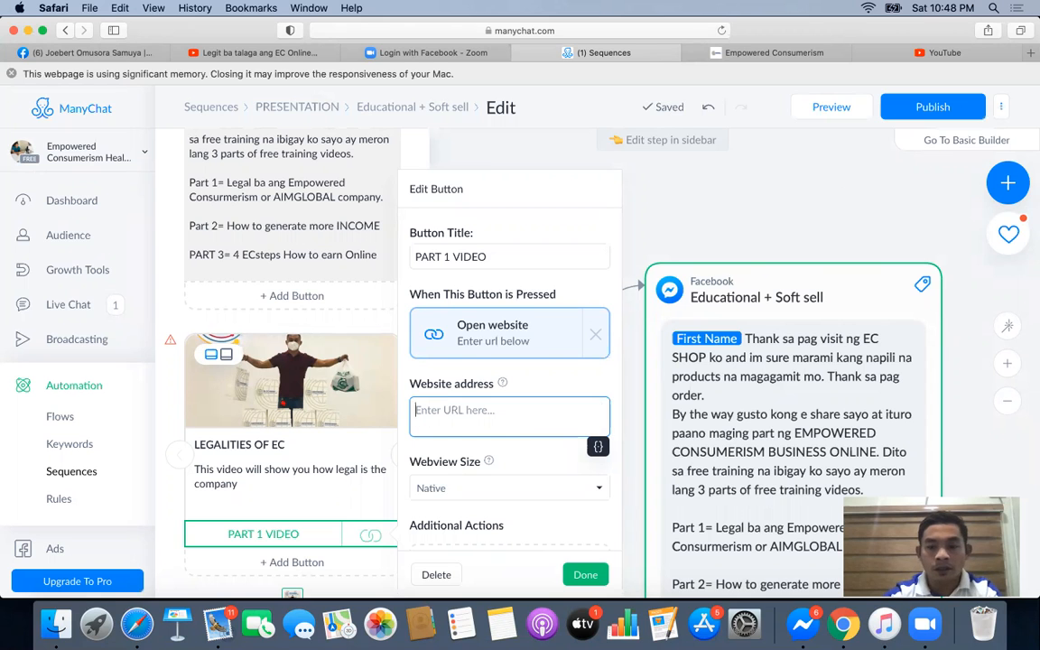
{"action": "left_click", "coordinate": [843, 632]}
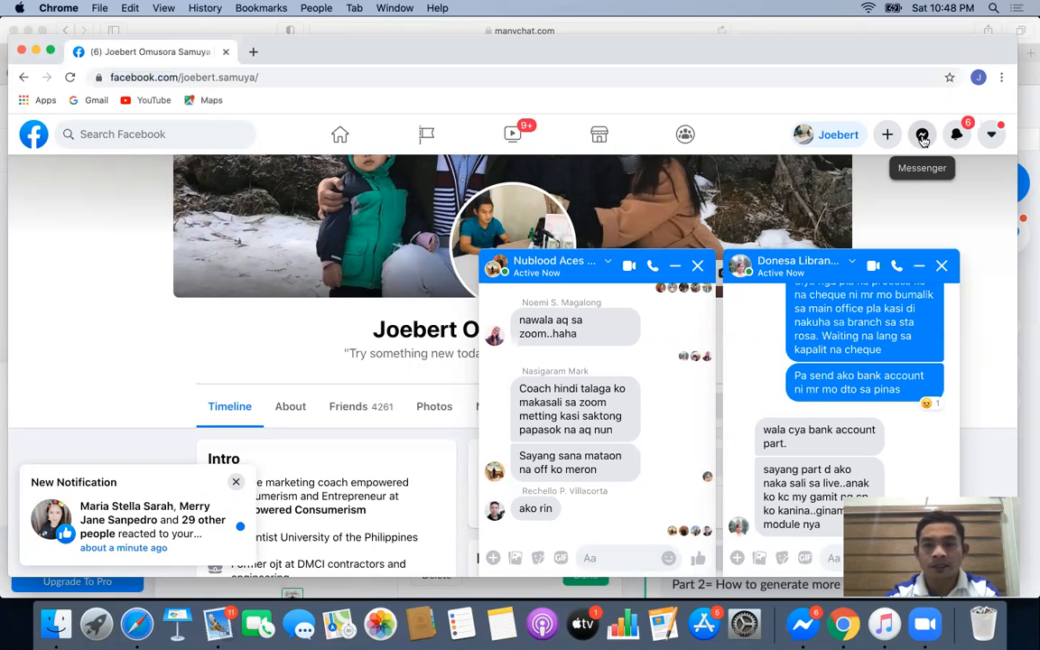
{"action": "left_click", "coordinate": [922, 138]}
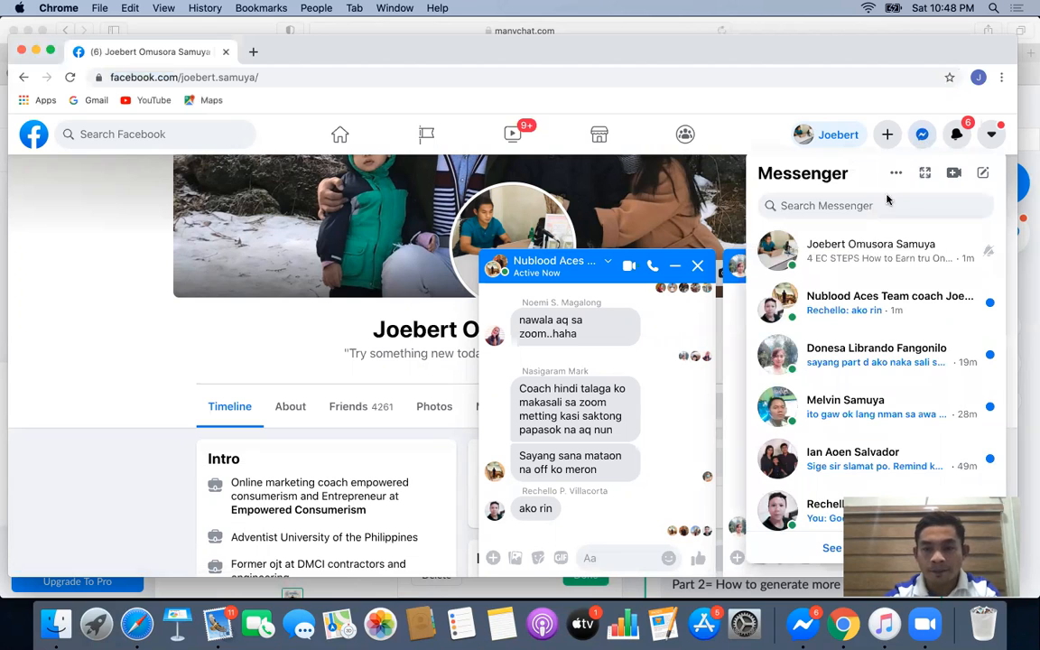
{"action": "left_click", "coordinate": [865, 253]}
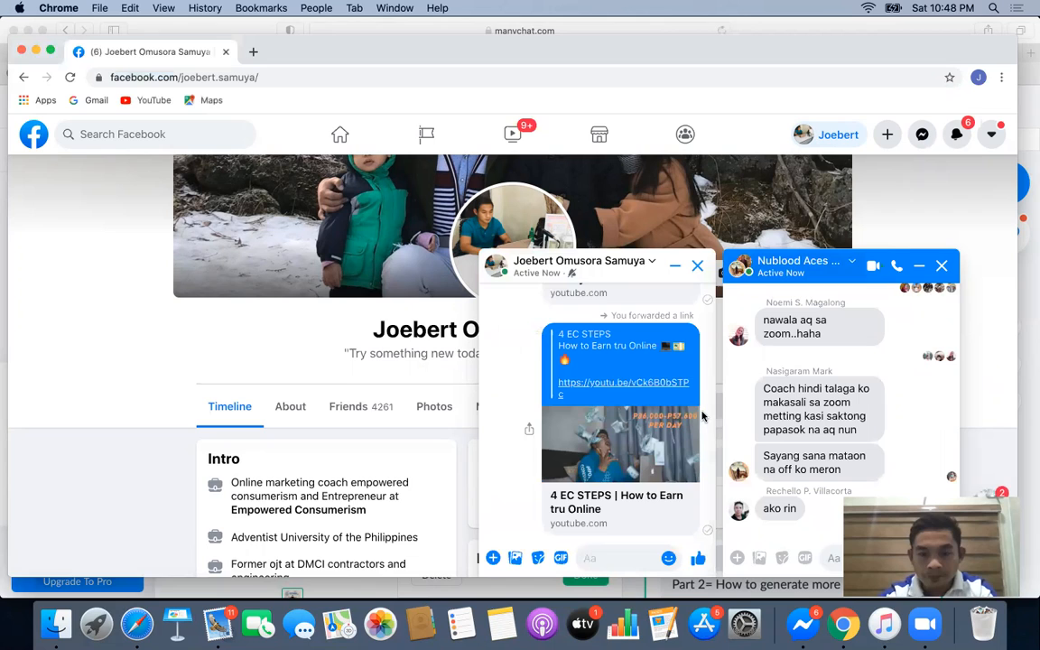
{"action": "left_click_drag", "start_coordinate": [714, 296], "coordinate": [675, 302]}
{"action": "scroll", "coordinate": [607, 328], "scroll_direction": "down", "scroll_amount": 10}
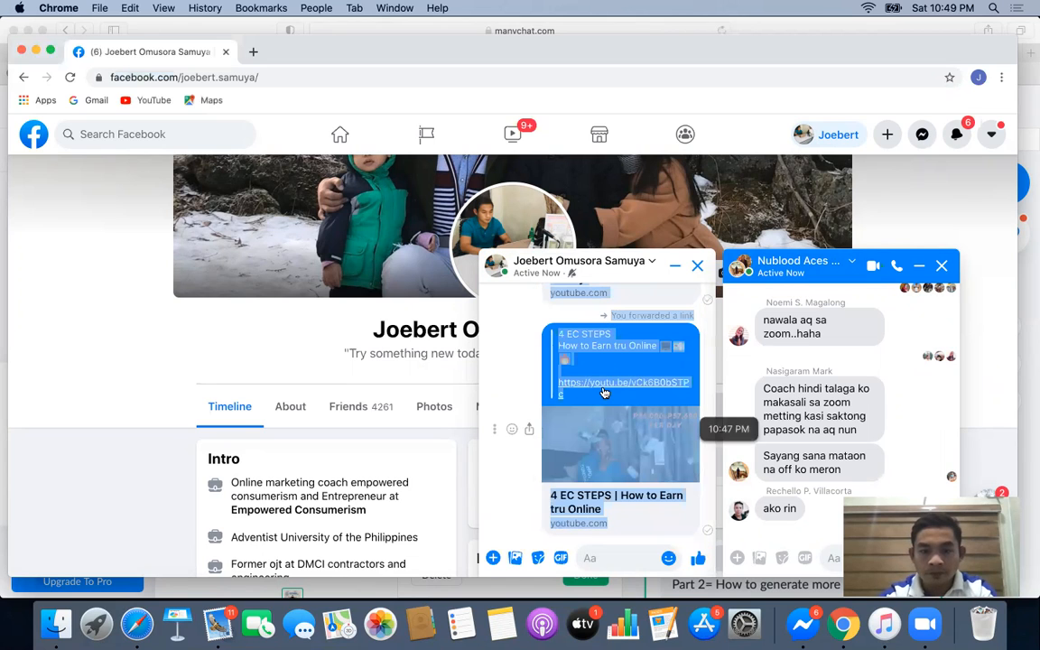
{"action": "left_click", "coordinate": [574, 403]}
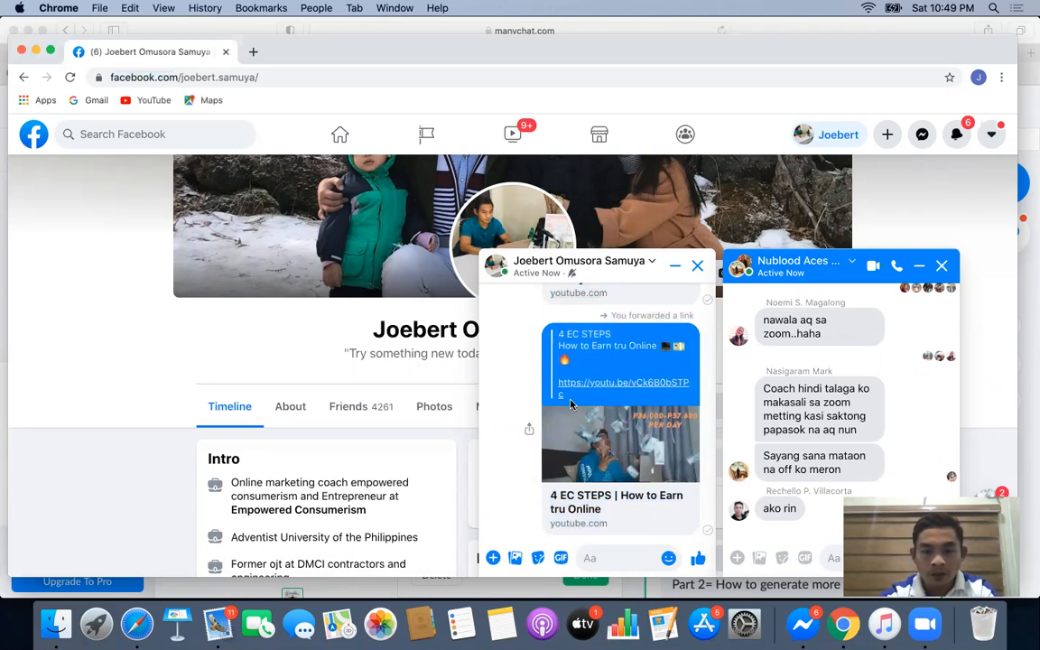
{"action": "left_click_drag", "start_coordinate": [574, 404], "coordinate": [558, 387]}
{"action": "key", "text": "super+c"}
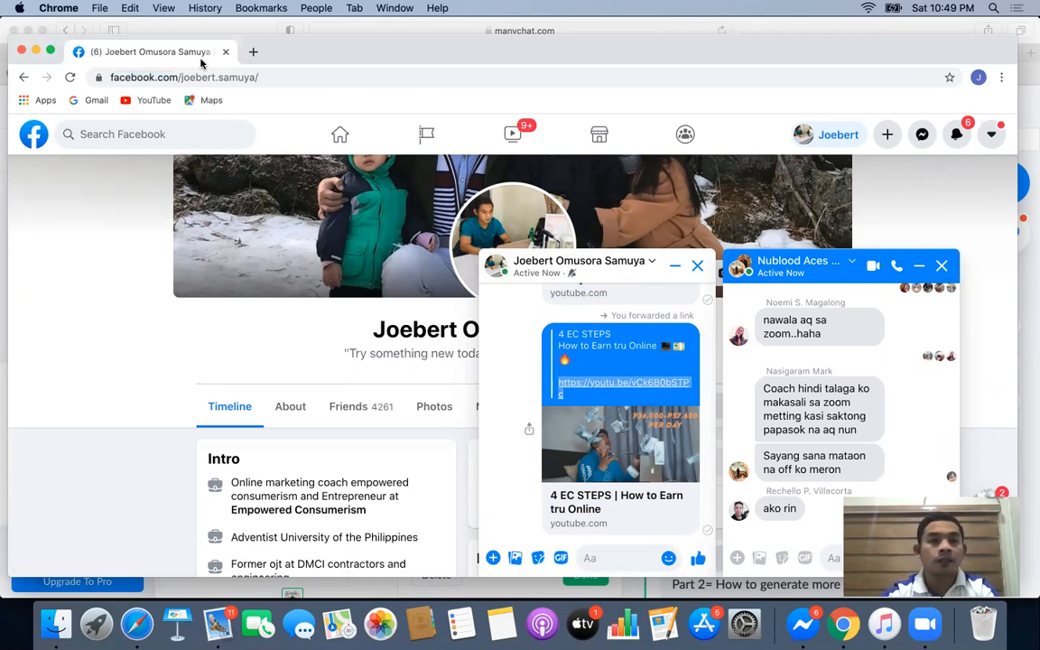
{"action": "left_click", "coordinate": [225, 31]}
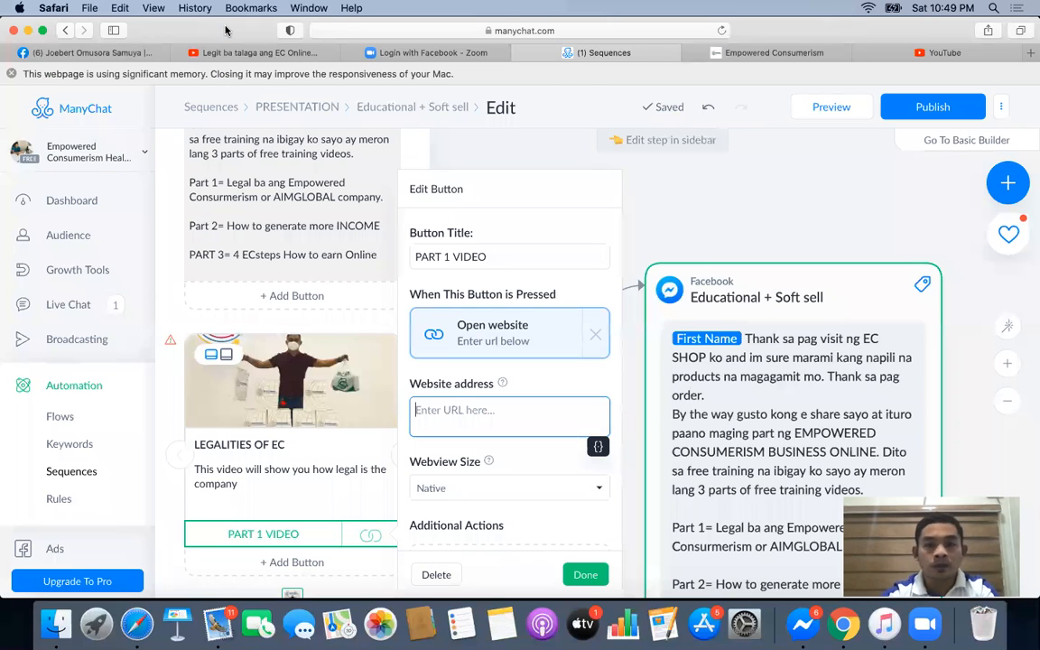
{"action": "left_click", "coordinate": [455, 414]}
{"action": "key", "text": "super+v"}
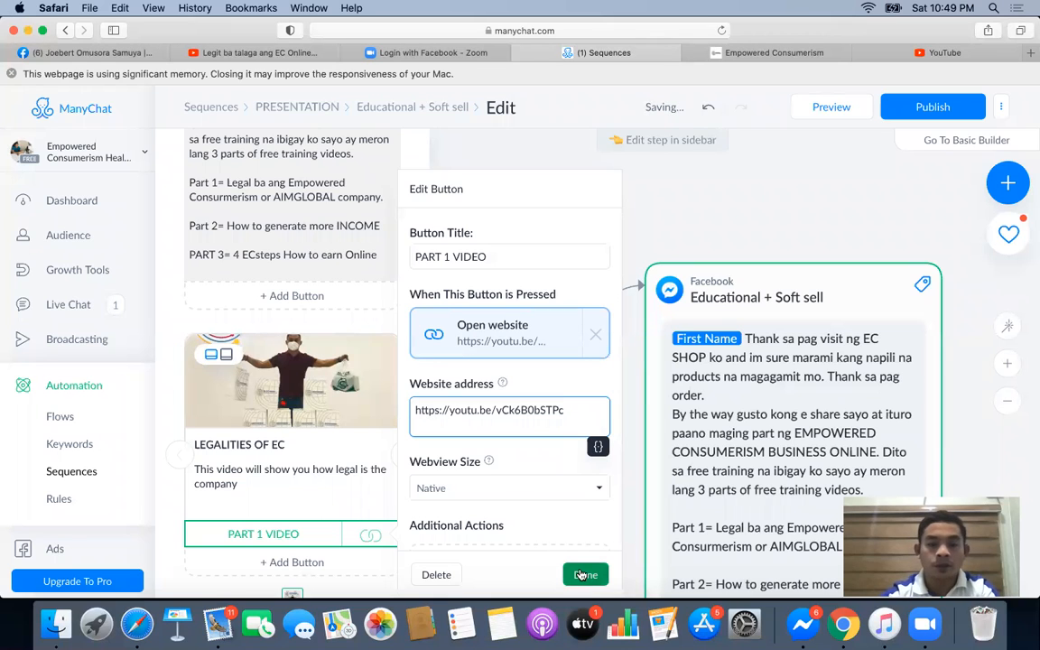
{"action": "left_click", "coordinate": [582, 574]}
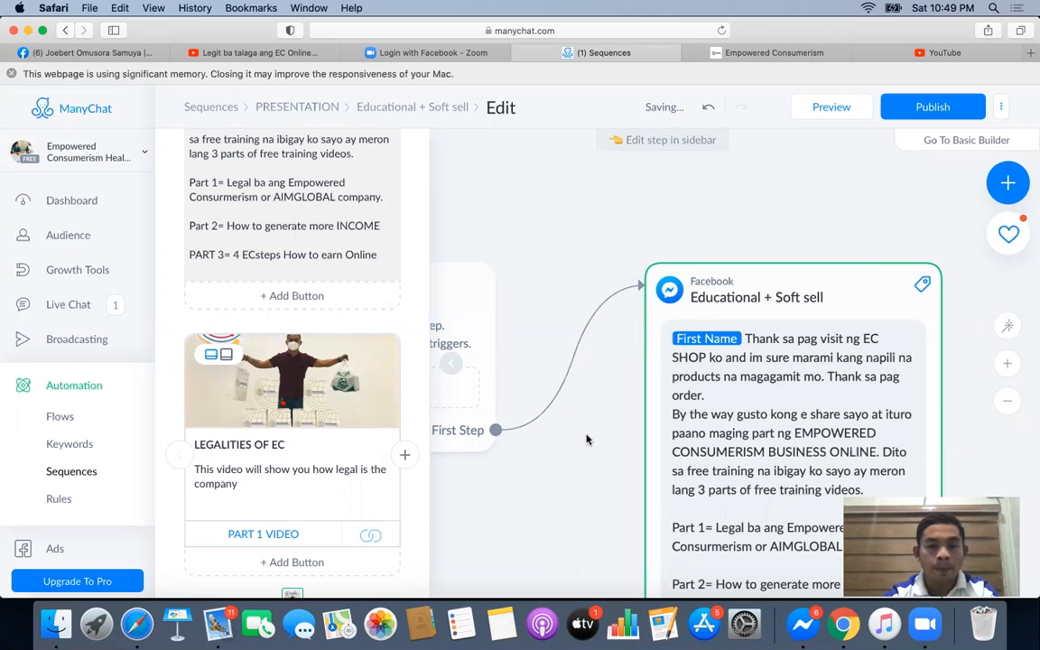
{"action": "left_click", "coordinate": [872, 54]}
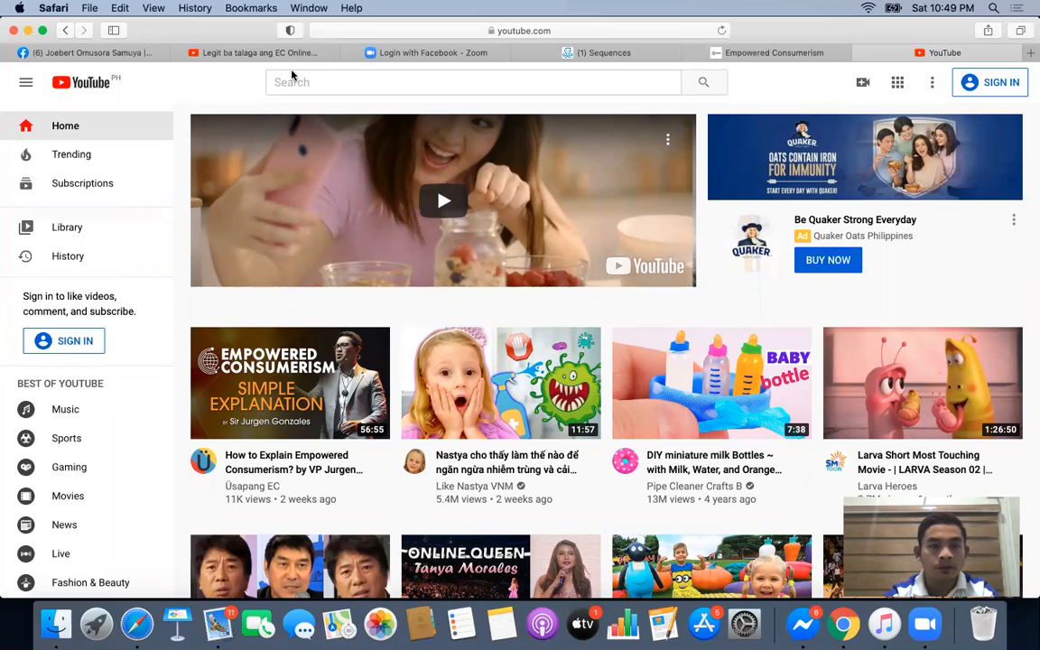
Check the paused 'Legit ba talaga ang EC Online Business??' tab, then go back to Facebook
{"action": "left_click", "coordinate": [261, 53]}
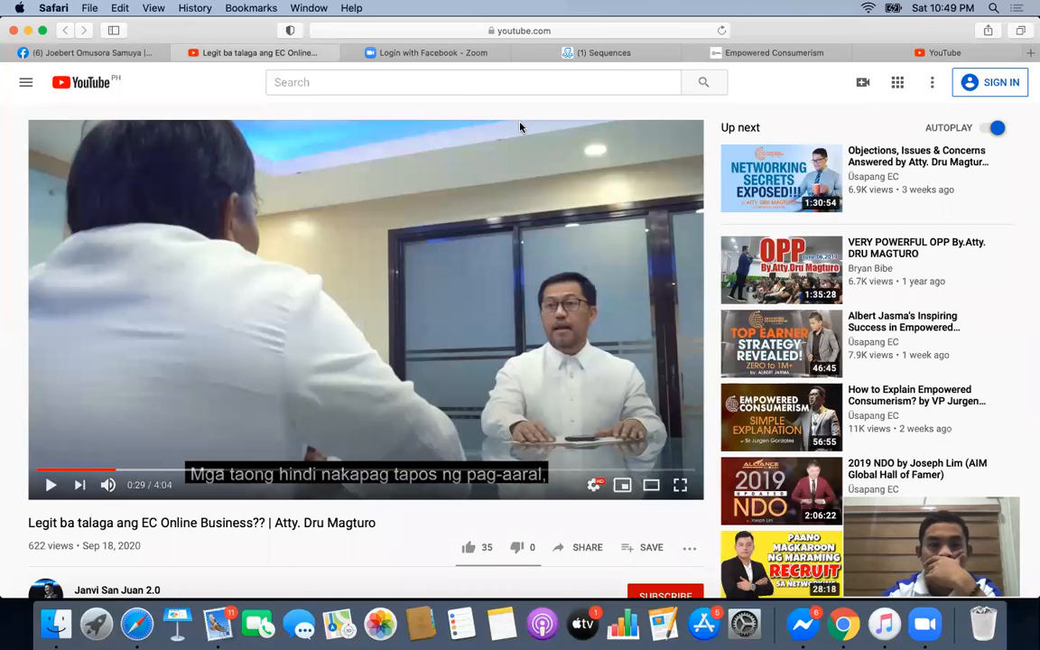
{"action": "left_click", "coordinate": [843, 625]}
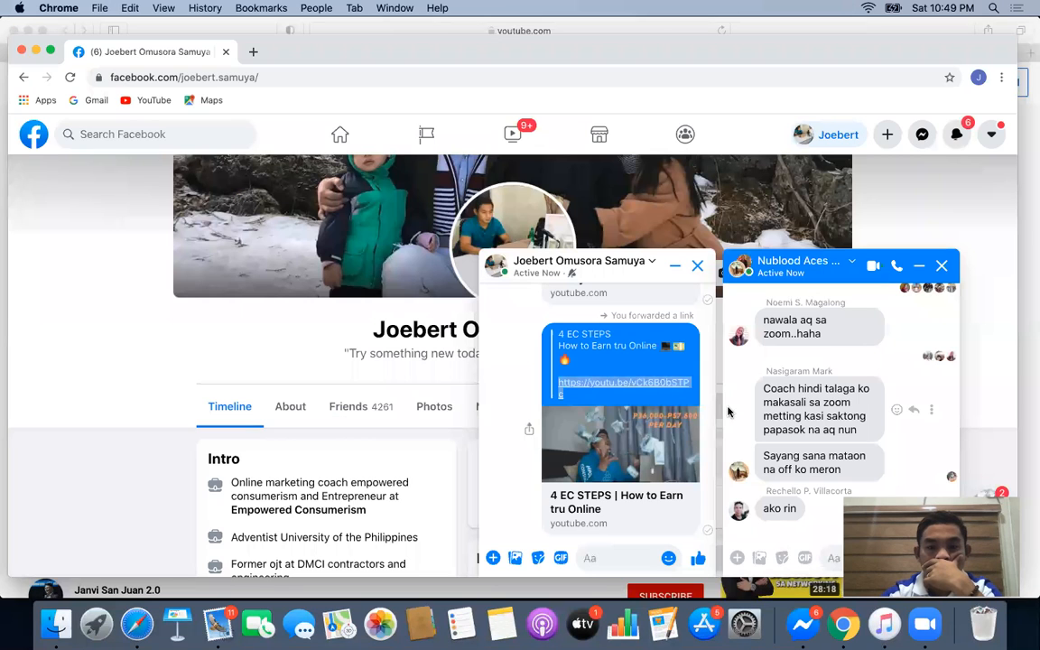
Open the shared EC Online Business YouTube link card from the chat in a new tab
{"action": "left_click", "coordinate": [578, 404]}
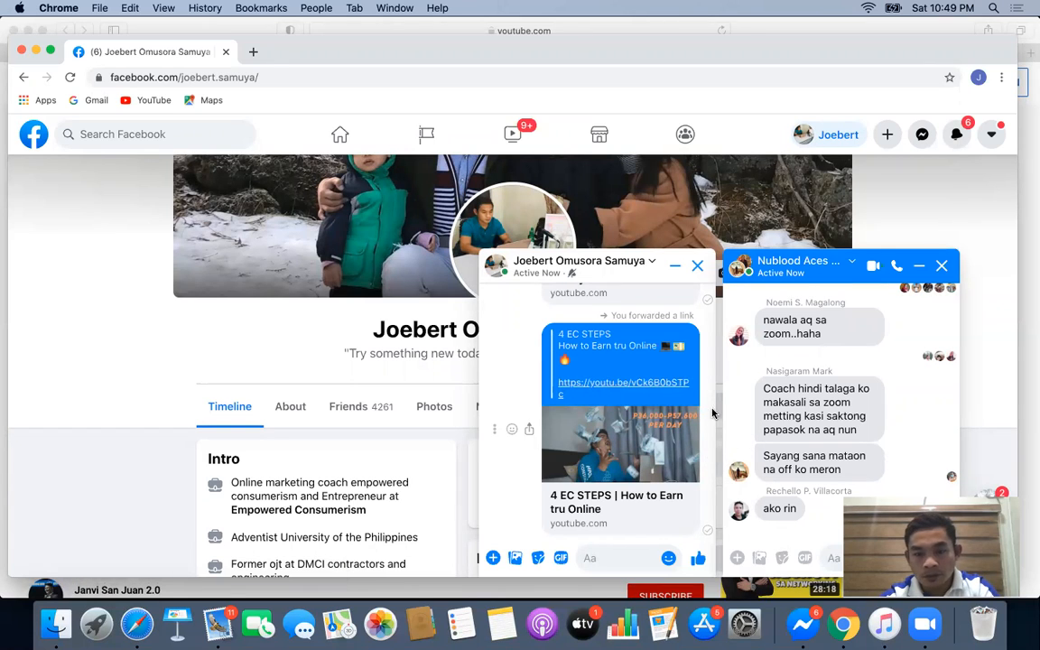
{"action": "left_click_drag", "start_coordinate": [709, 463], "coordinate": [710, 287]}
{"action": "left_click_drag", "start_coordinate": [710, 287], "coordinate": [710, 291]}
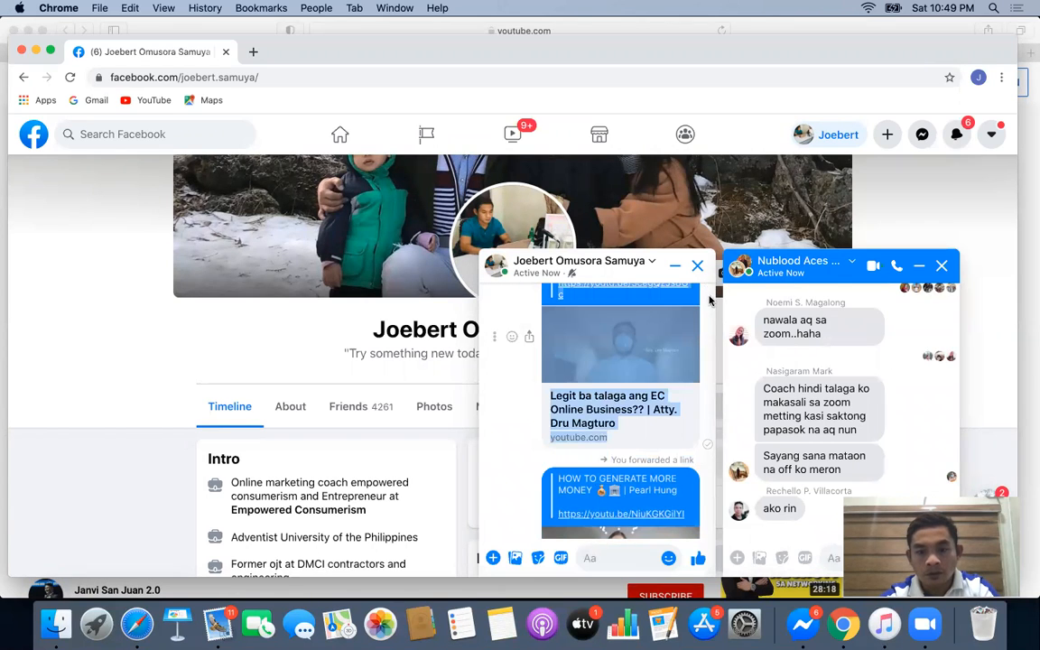
{"action": "left_click_drag", "start_coordinate": [710, 296], "coordinate": [714, 379]}
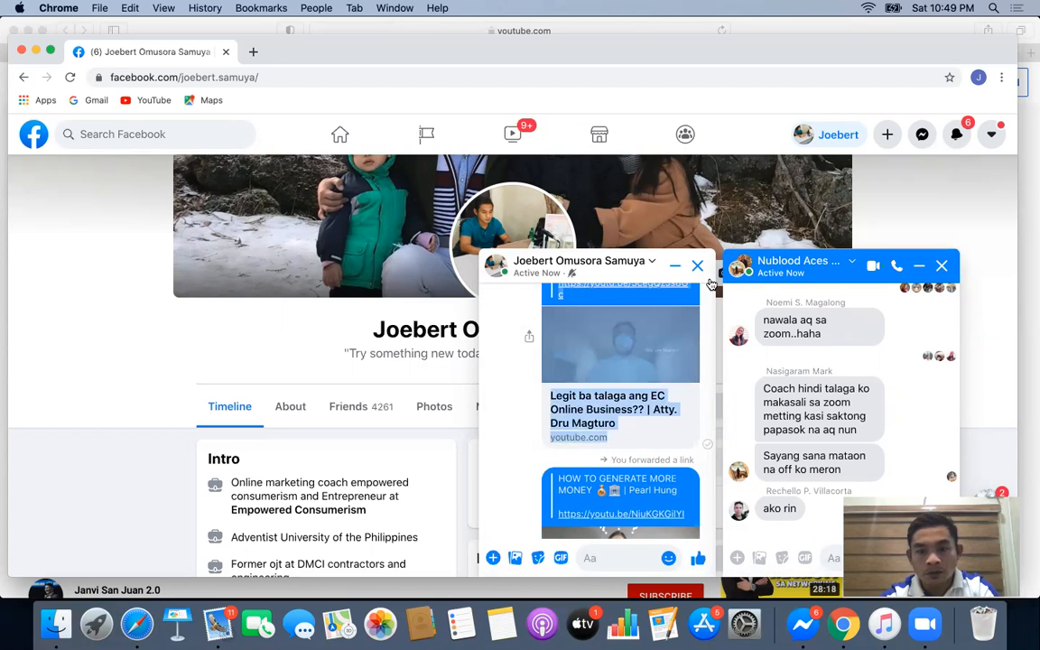
{"action": "left_click", "coordinate": [713, 379]}
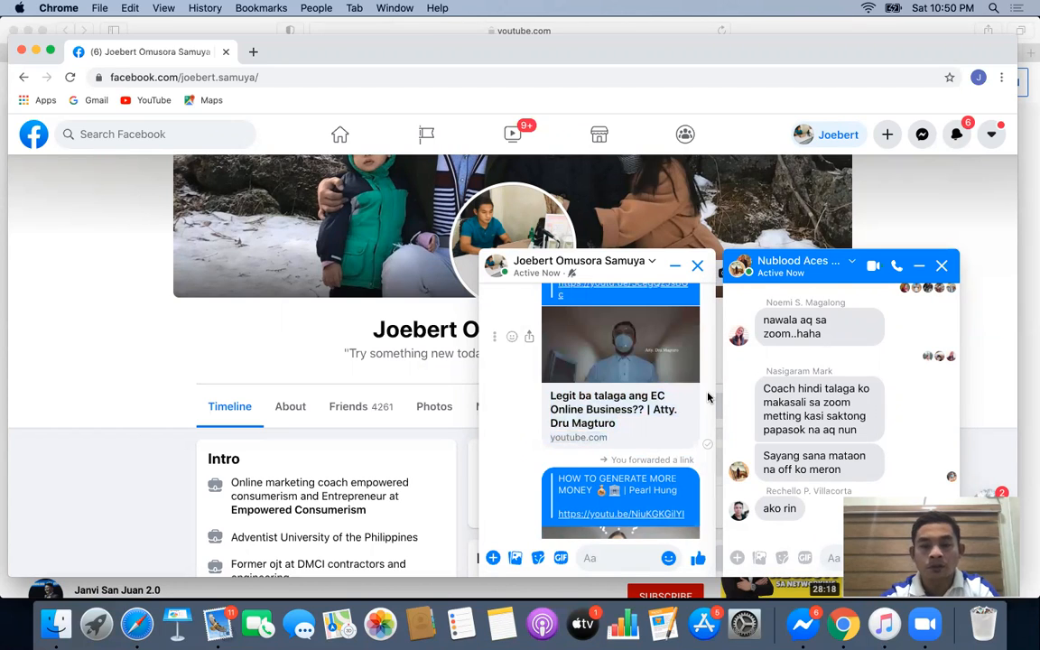
{"action": "left_click_drag", "start_coordinate": [708, 398], "coordinate": [710, 260]}
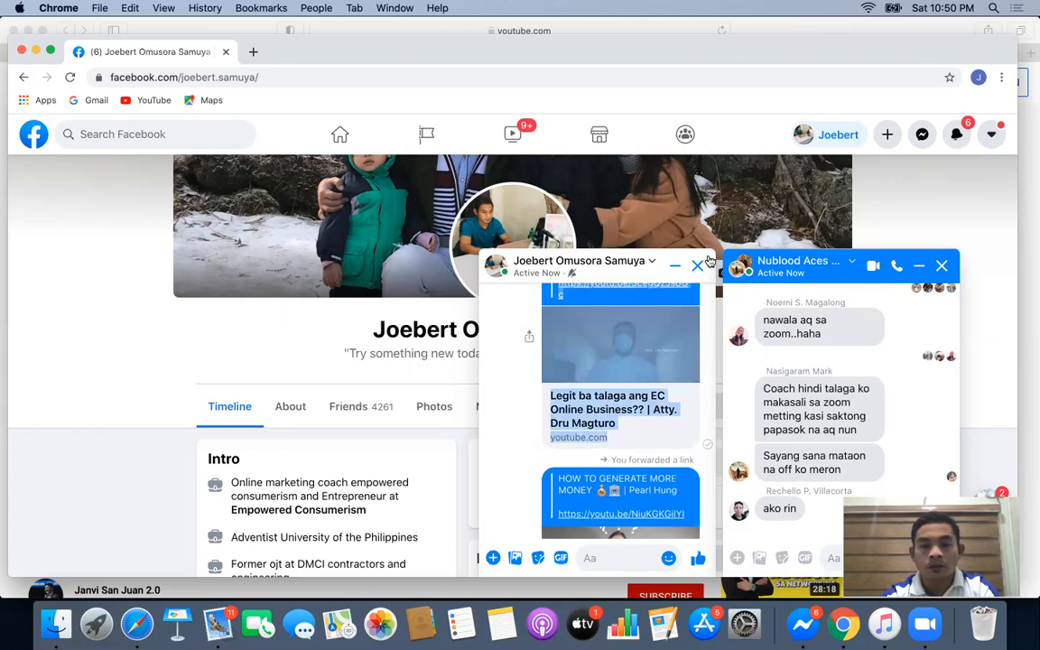
{"action": "left_click", "coordinate": [509, 303]}
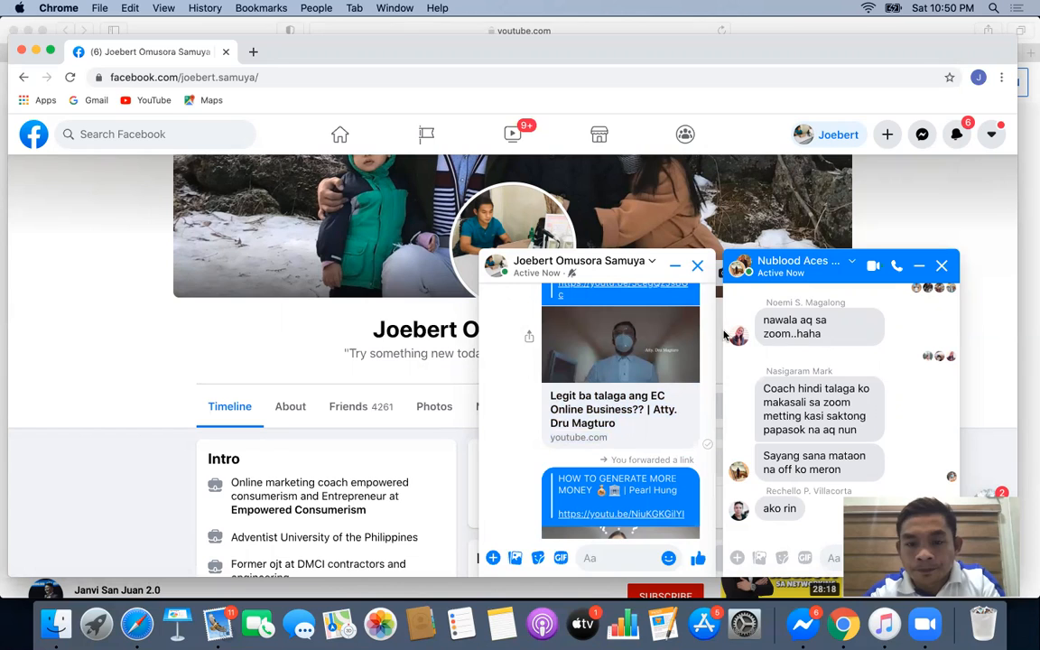
{"action": "left_click", "coordinate": [709, 269]}
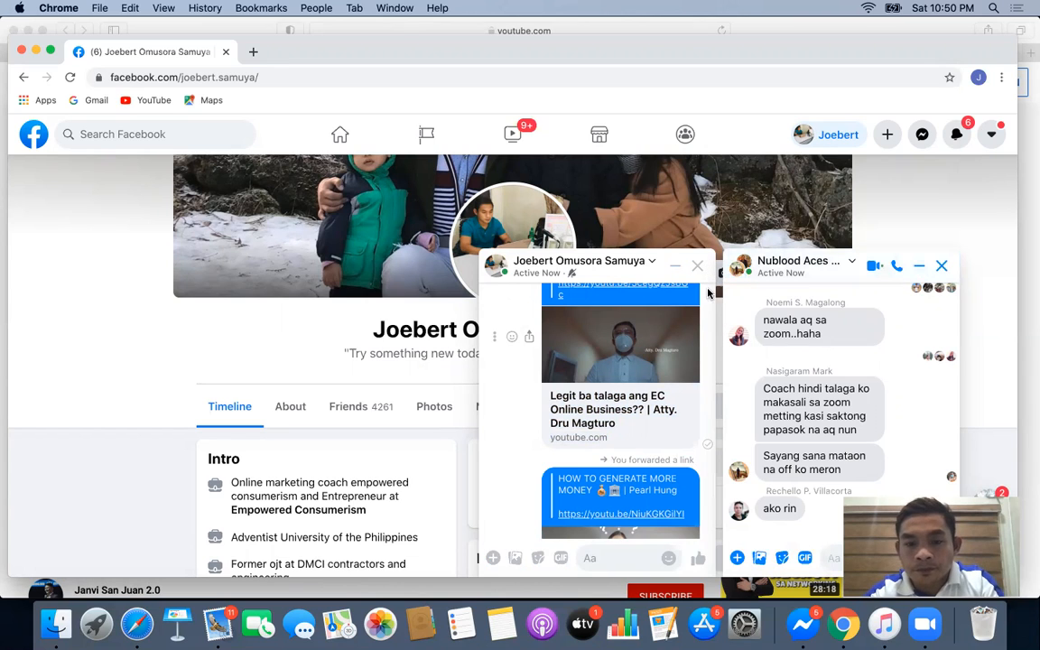
{"action": "left_click", "coordinate": [578, 416]}
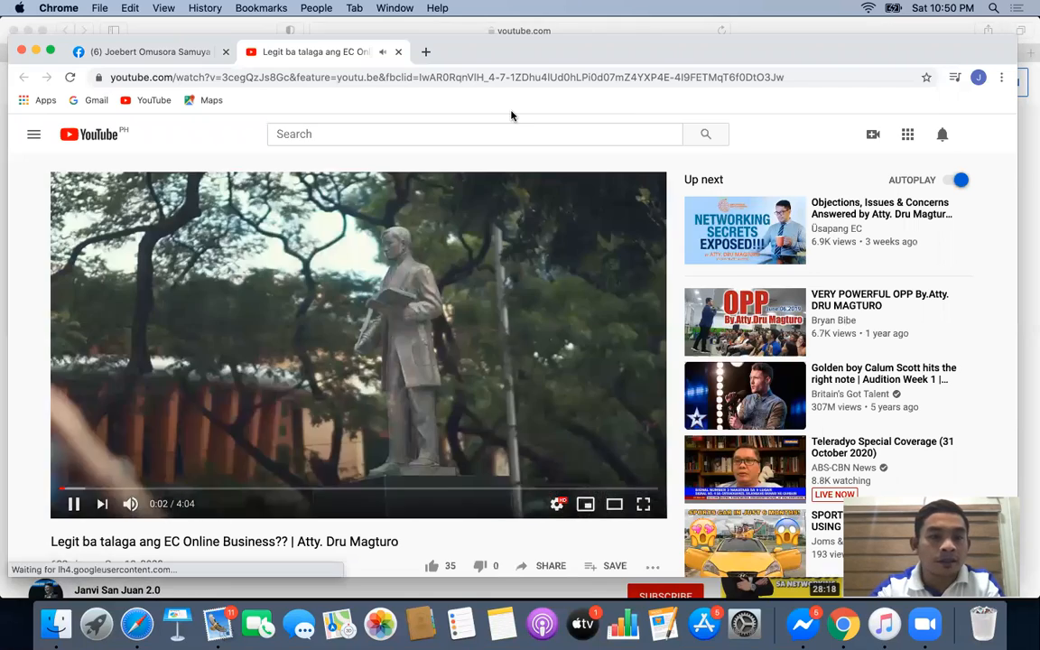
Copy the video's YouTube URL from the address bar and pause playback at 0:09
{"action": "left_click", "coordinate": [434, 78]}
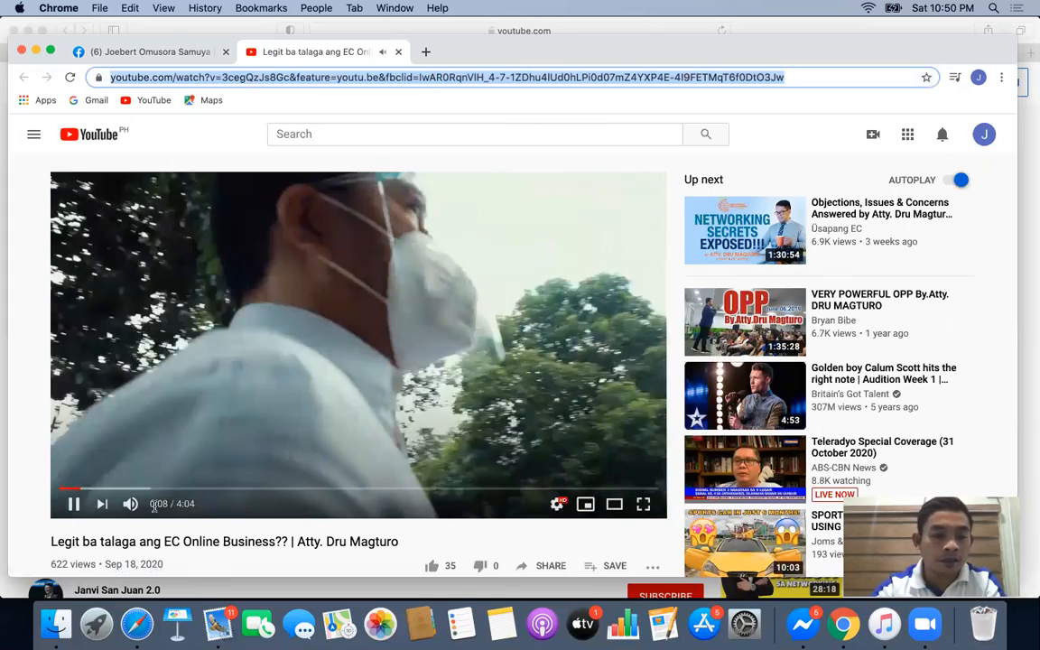
{"action": "left_click", "coordinate": [74, 504]}
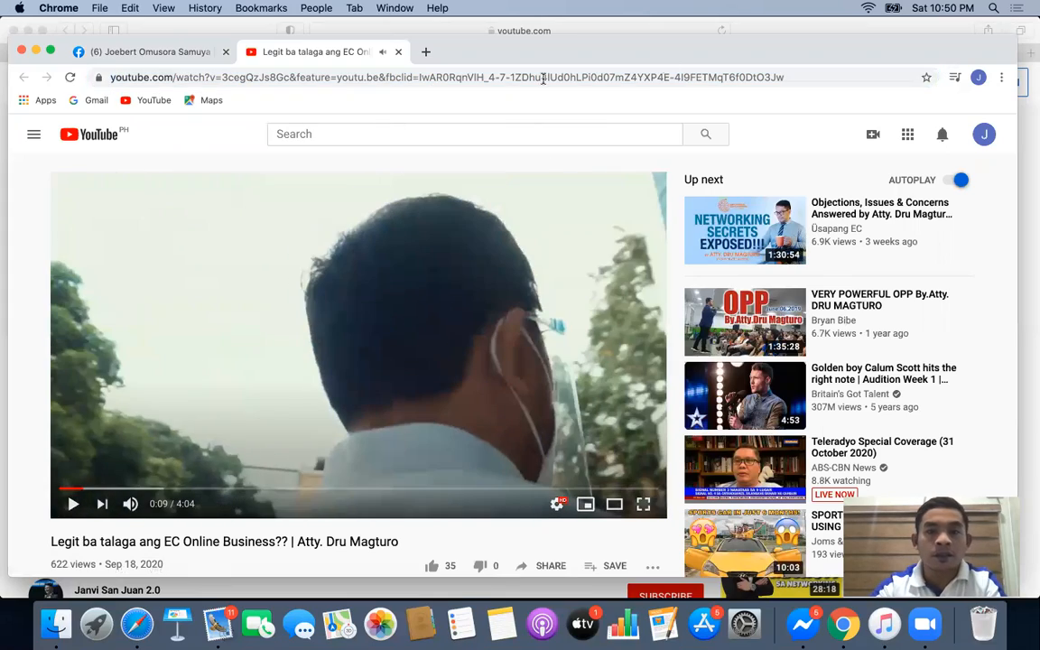
{"action": "left_click", "coordinate": [747, 31]}
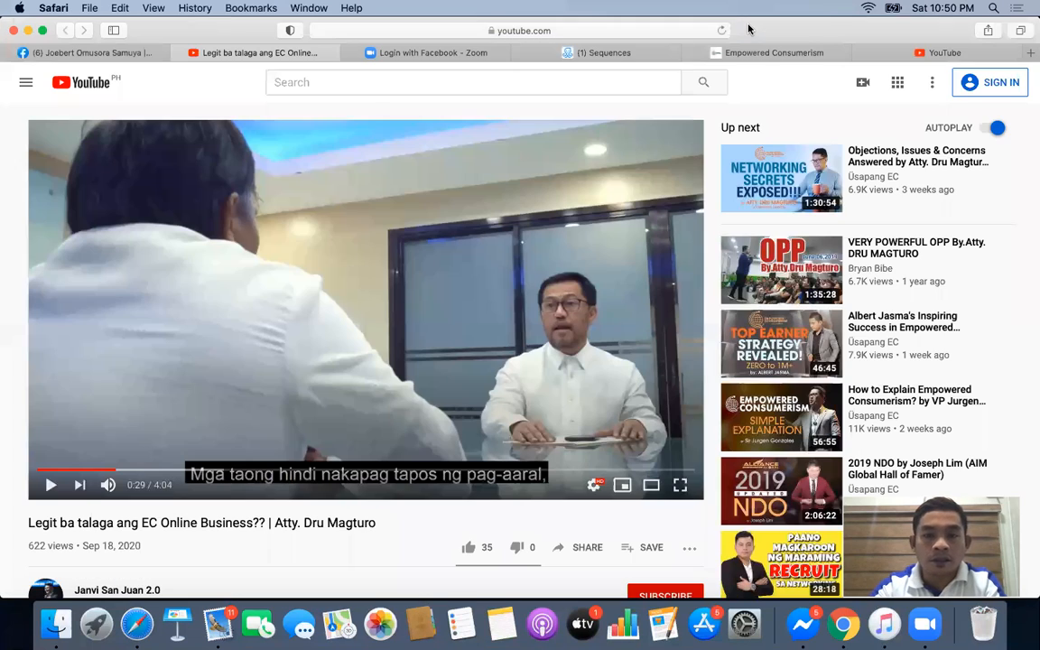
{"action": "left_click", "coordinate": [614, 54]}
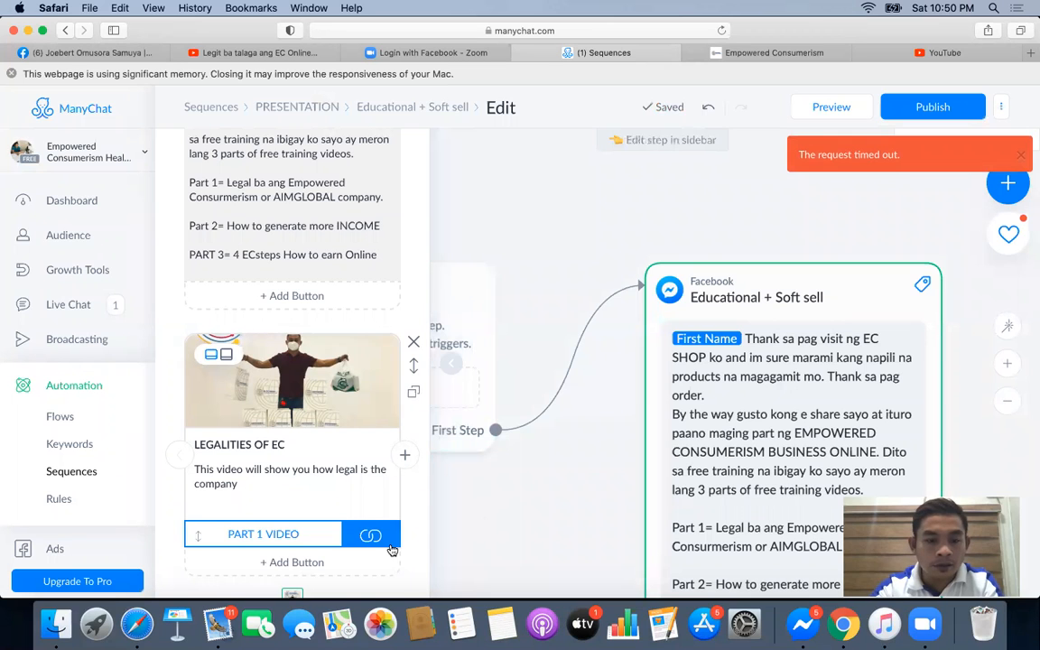
Replace the PART 1 VIDEO button's address with the copied YouTube URL and publish
{"action": "left_click", "coordinate": [305, 535]}
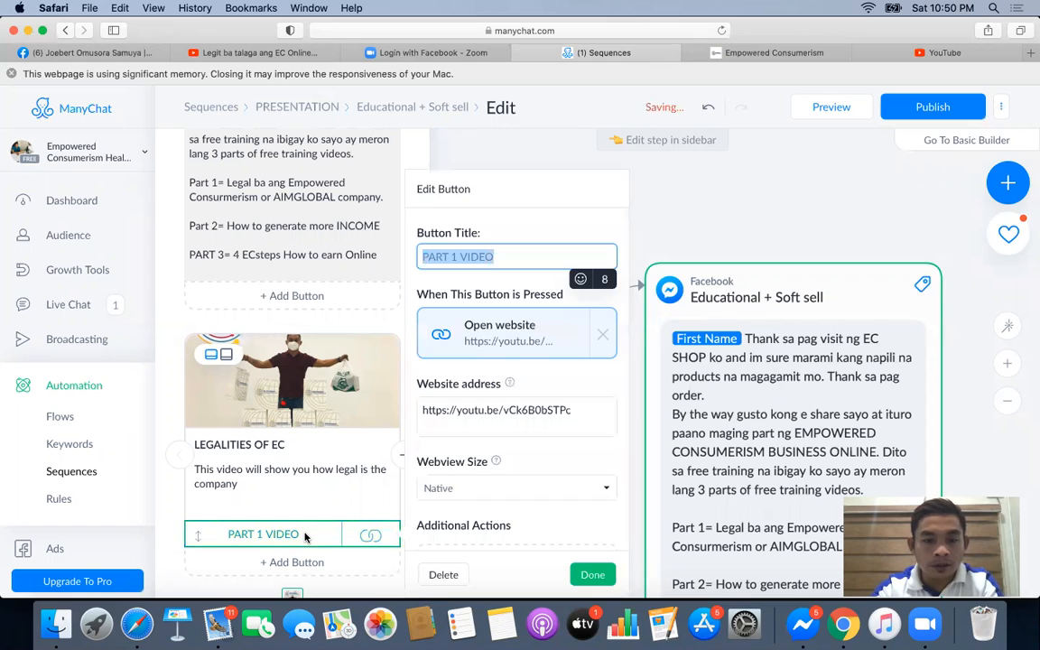
{"action": "left_click", "coordinate": [578, 410]}
{"action": "key", "text": "BackSpace"}
{"action": "key", "text": "BackSpace"}
{"action": "key", "text": "BackSpace"}
{"action": "key", "text": "BackSpace"}
{"action": "key", "text": "BackSpace"}
{"action": "key", "text": "BackSpace"}
{"action": "key", "text": "BackSpace"}
{"action": "key", "text": "BackSpace"}
{"action": "key", "text": "BackSpace"}
{"action": "key", "text": "BackSpace"}
{"action": "key", "text": "BackSpace"}
{"action": "key", "text": "BackSpace"}
{"action": "key", "text": "BackSpace"}
{"action": "key", "text": "BackSpace"}
{"action": "key", "text": "BackSpace"}
{"action": "key", "text": "BackSpace"}
{"action": "key", "text": "BackSpace"}
{"action": "key", "text": "BackSpace"}
{"action": "key", "text": "BackSpace"}
{"action": "key", "text": "BackSpace"}
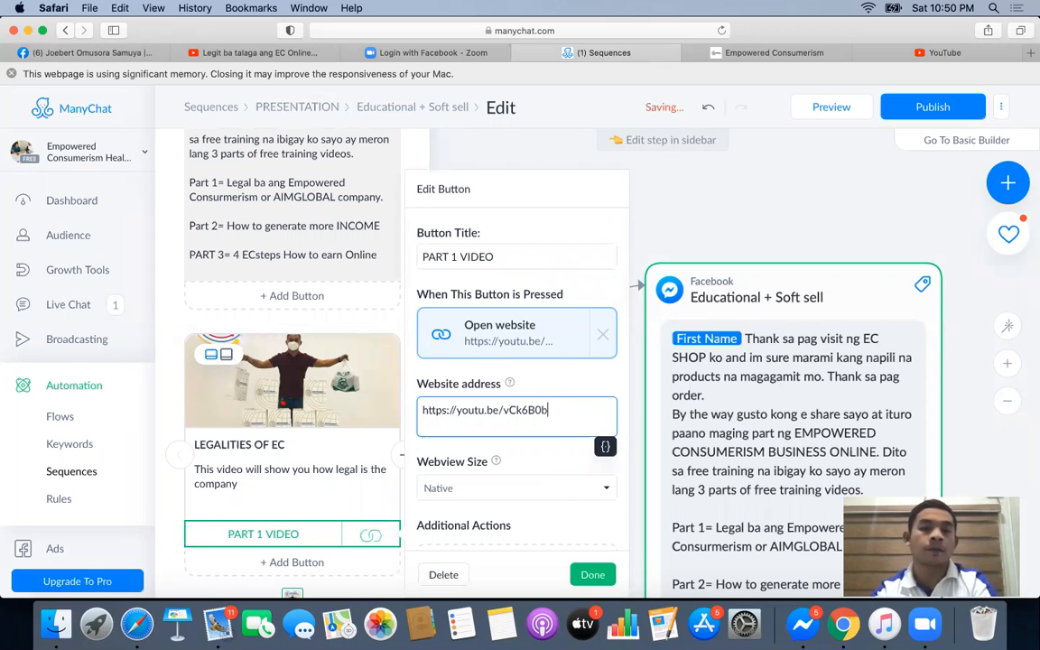
{"action": "key", "text": "BackSpace"}
{"action": "key", "text": "BackSpace"}
{"action": "key", "text": "BackSpace"}
{"action": "key", "text": "BackSpace"}
{"action": "key", "text": "BackSpace"}
{"action": "key", "text": "BackSpace"}
{"action": "key", "text": "BackSpace"}
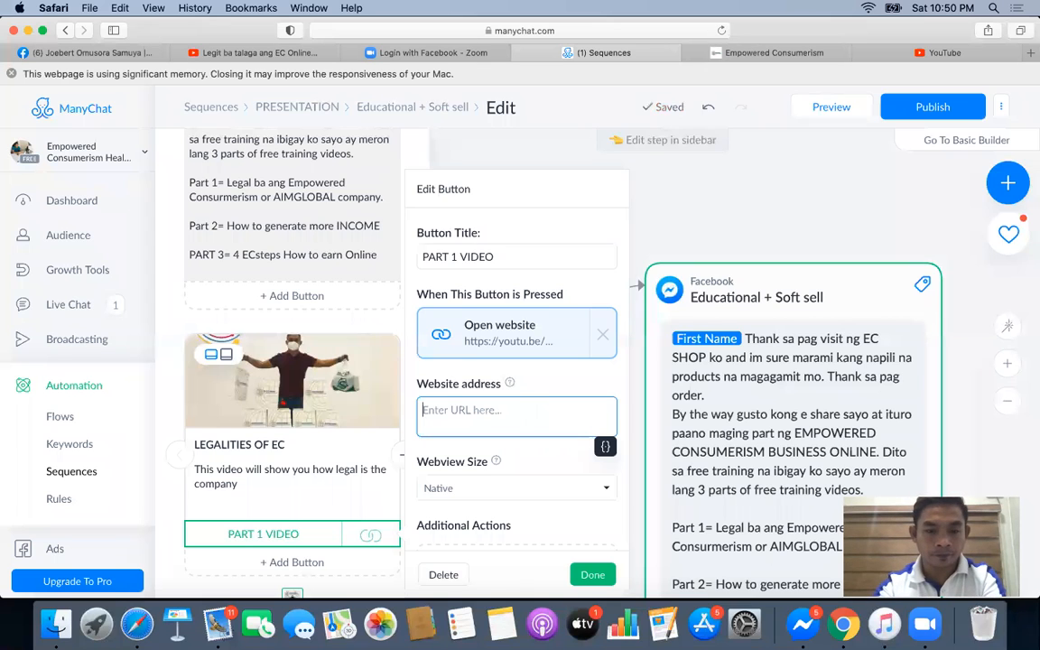
{"action": "type", "text": "https://www.youtube.com/watch?v=3cegQzJs8Gc&feature=youtu.be&fbclid=IwAR0RqnVlH_4-7-1ZDhu4lUd0hLPi0d07mZ4YXP4E-4I9FETMqT6f0DtO3Jw"}
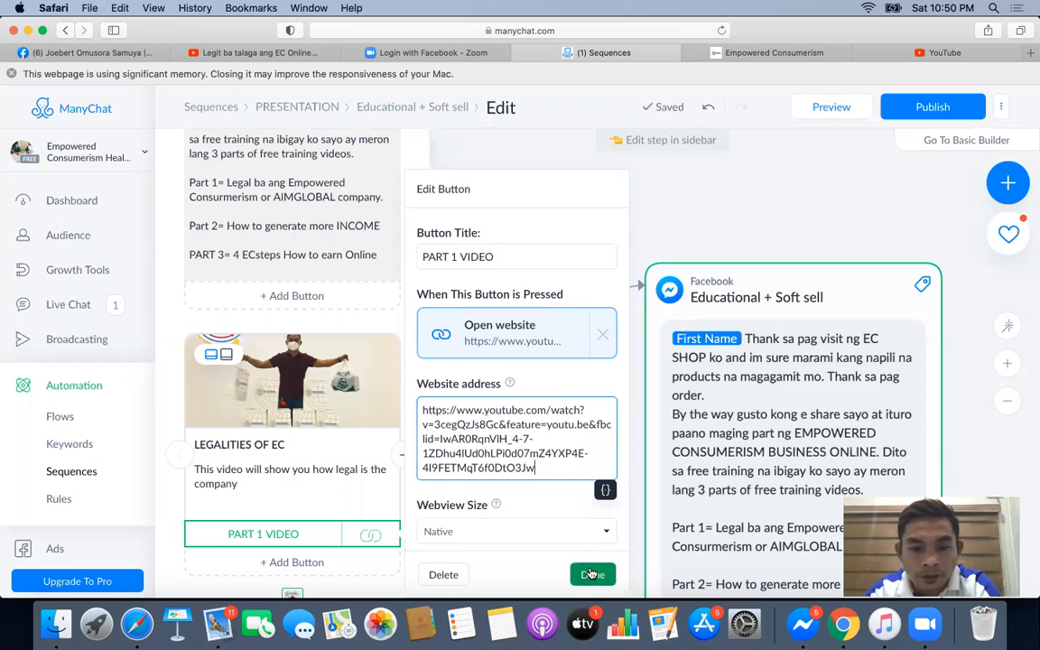
{"action": "left_click", "coordinate": [593, 575]}
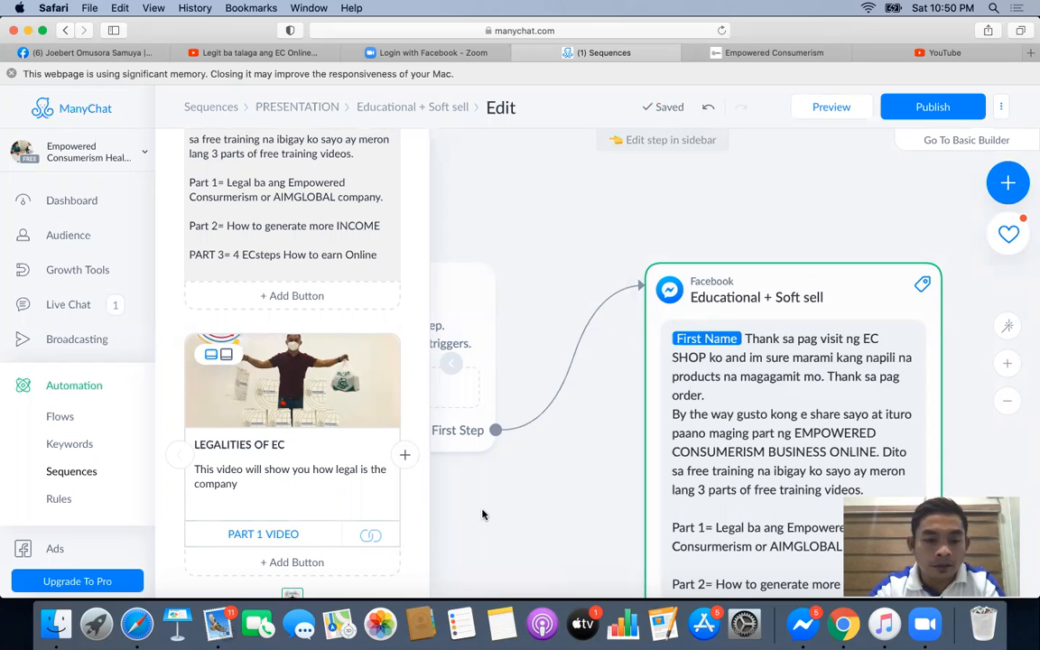
{"action": "left_click", "coordinate": [904, 109]}
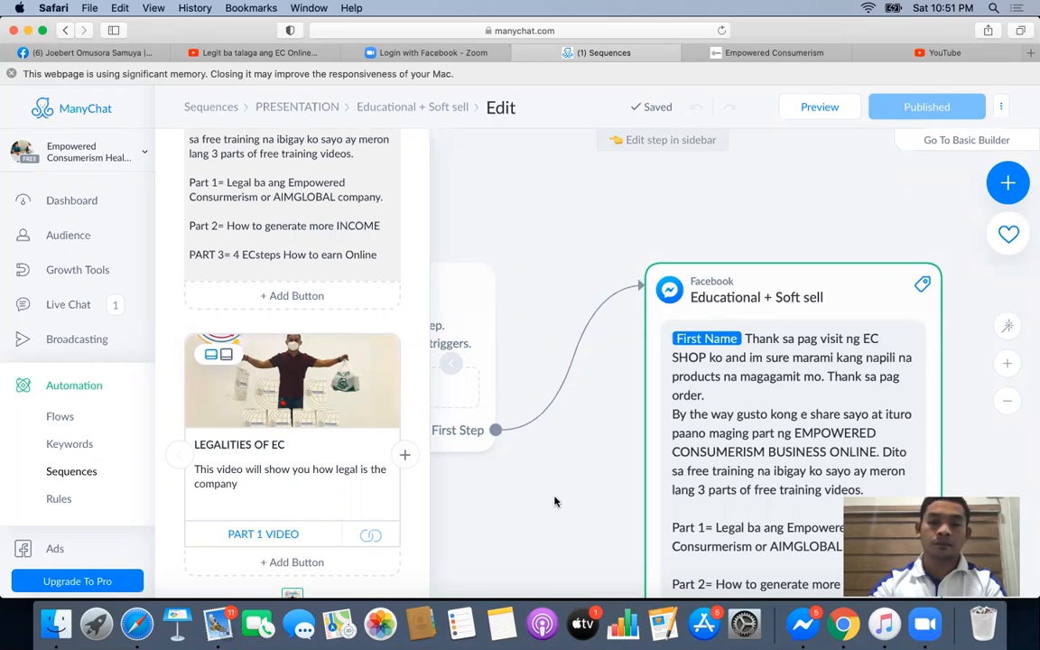
Retitle the image card to 'LEGALITIES OF EC BY ATTY' plus the attorney's surname
{"action": "left_click", "coordinate": [304, 445]}
{"action": "type", "text": "BY ATTY"}
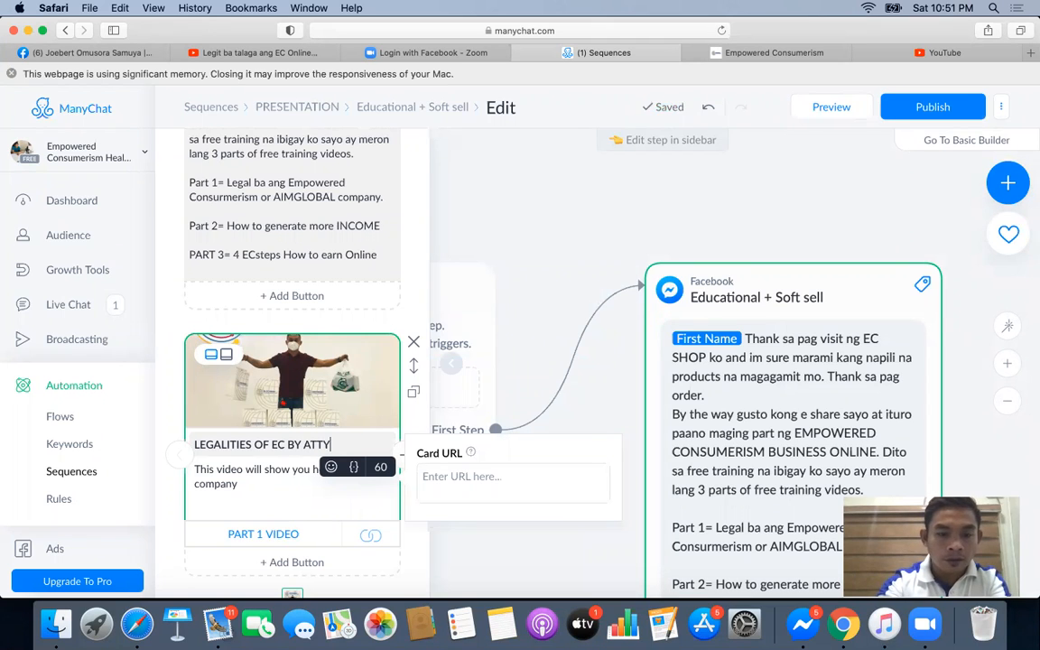
{"action": "type", "text": " MAGTURO"}
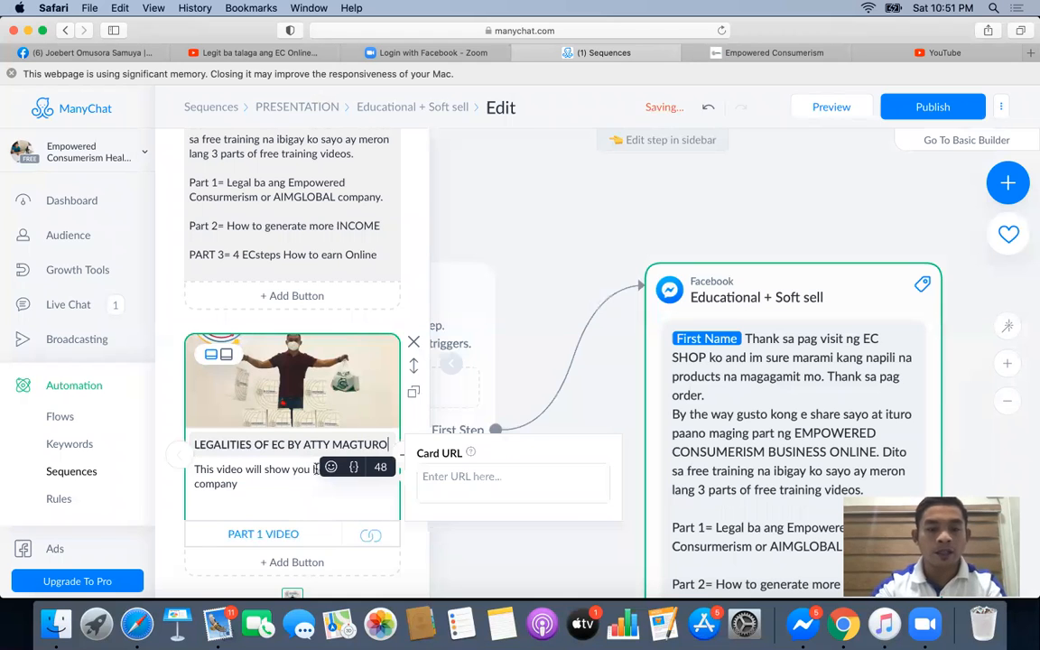
{"action": "left_click", "coordinate": [490, 547]}
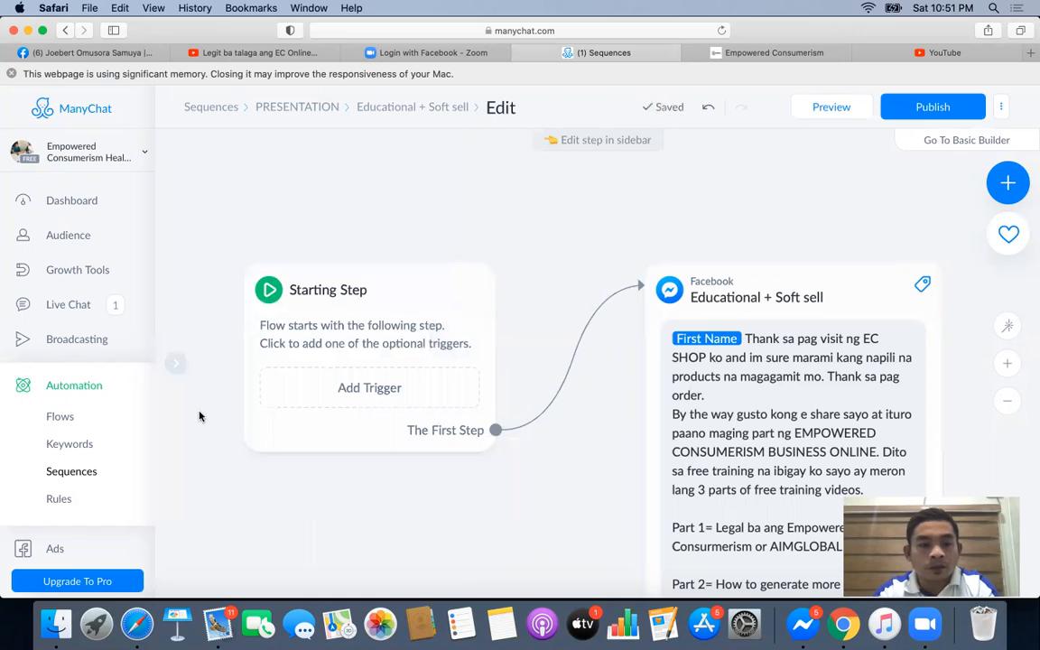
Detach First Step from the message and add a new Actions step after it
{"action": "left_click", "coordinate": [179, 364]}
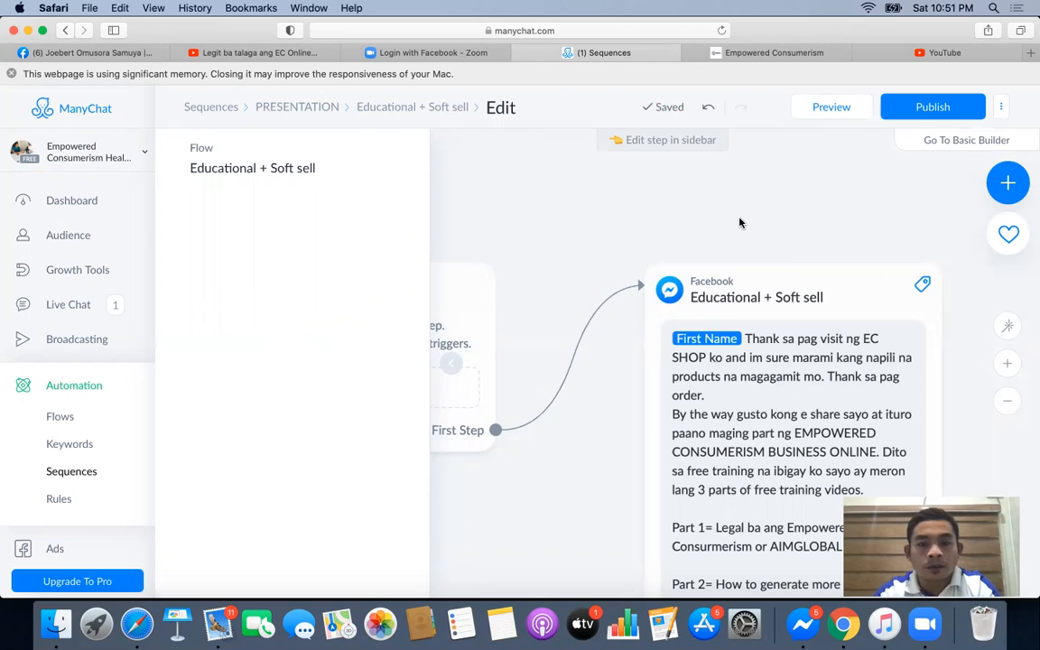
{"action": "left_click", "coordinate": [900, 112]}
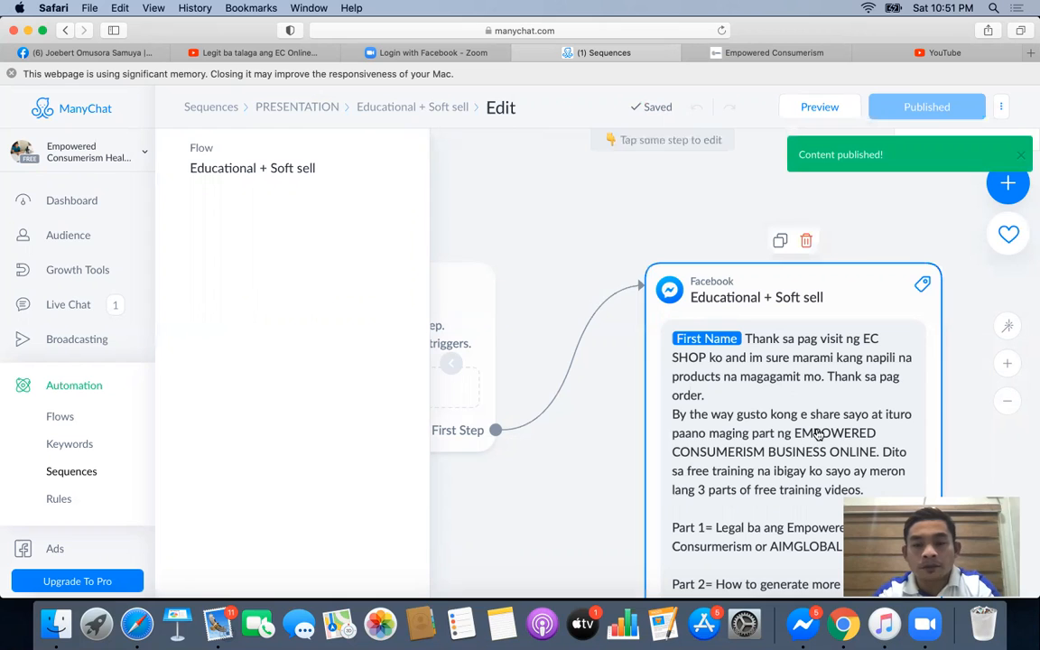
{"action": "left_click", "coordinate": [496, 432]}
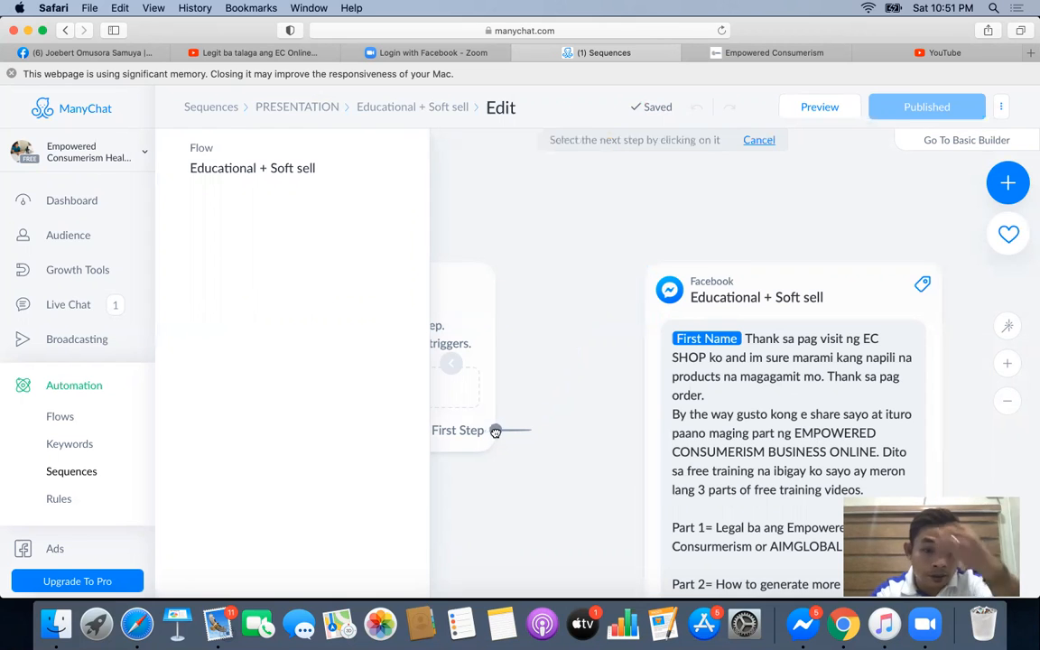
{"action": "left_click", "coordinate": [554, 380]}
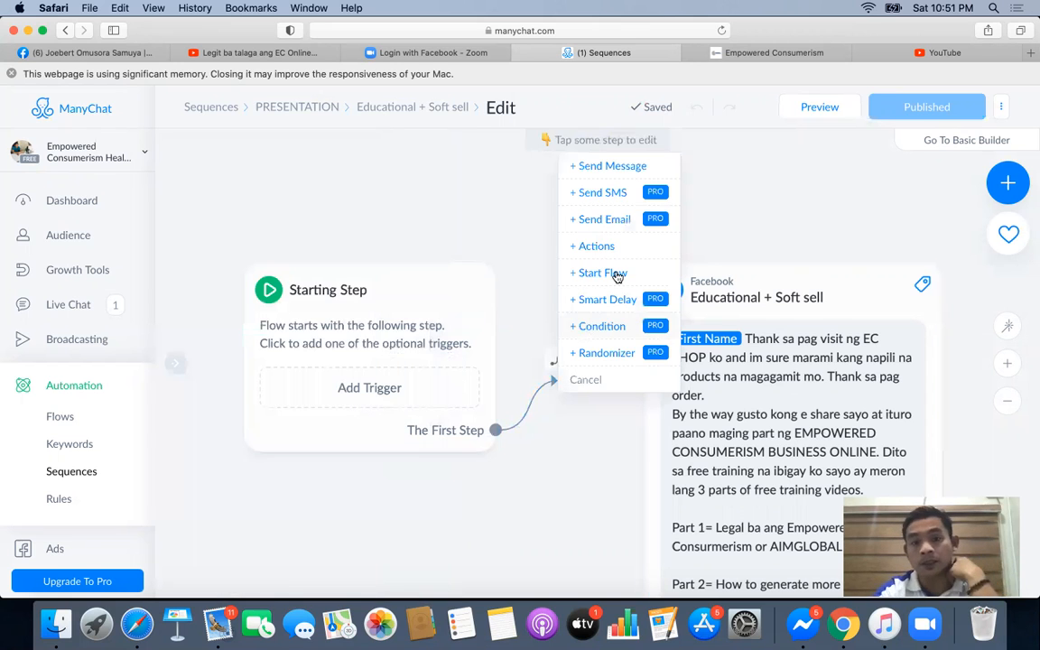
{"action": "left_click", "coordinate": [619, 248]}
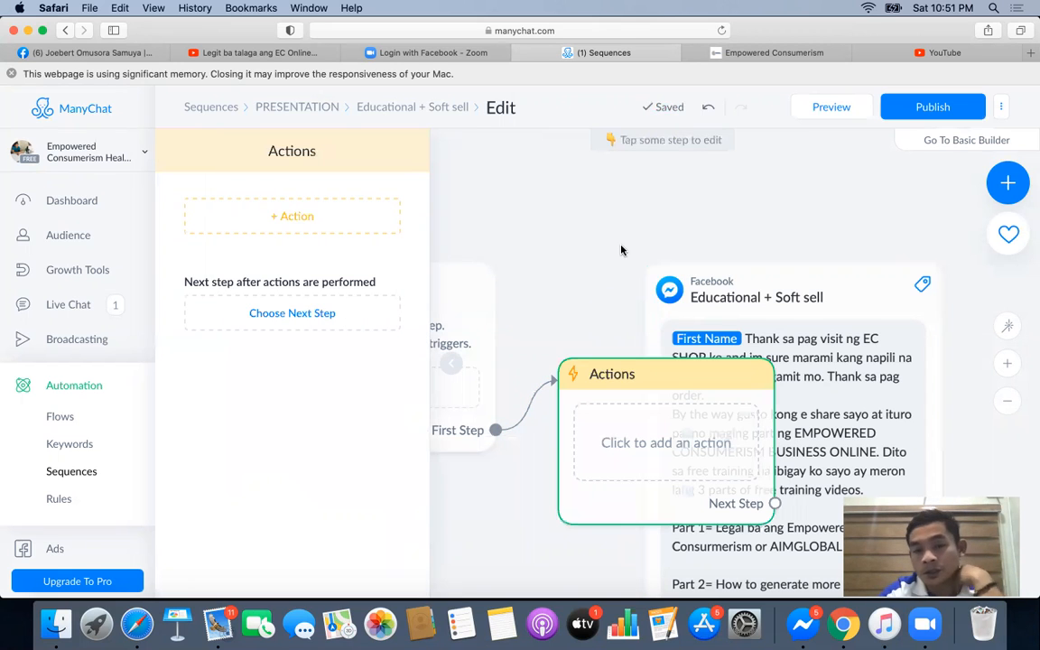
Set the action to Subscribe to Sequence PRESENTATION, connect it to Educational + Soft sell, and publish
{"action": "left_click", "coordinate": [325, 225]}
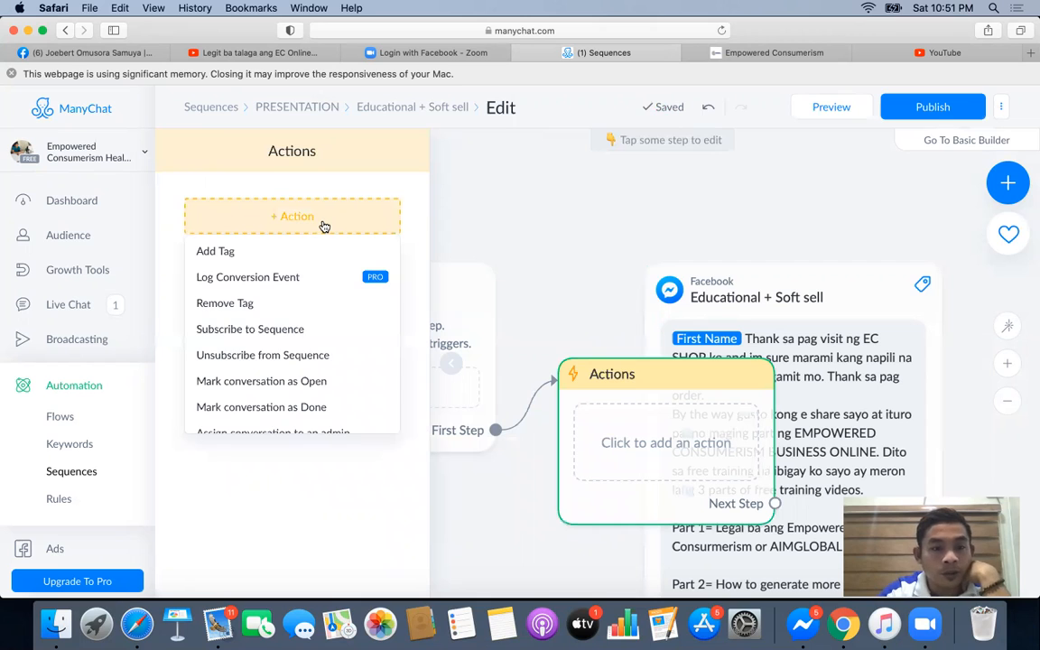
{"action": "left_click", "coordinate": [268, 338]}
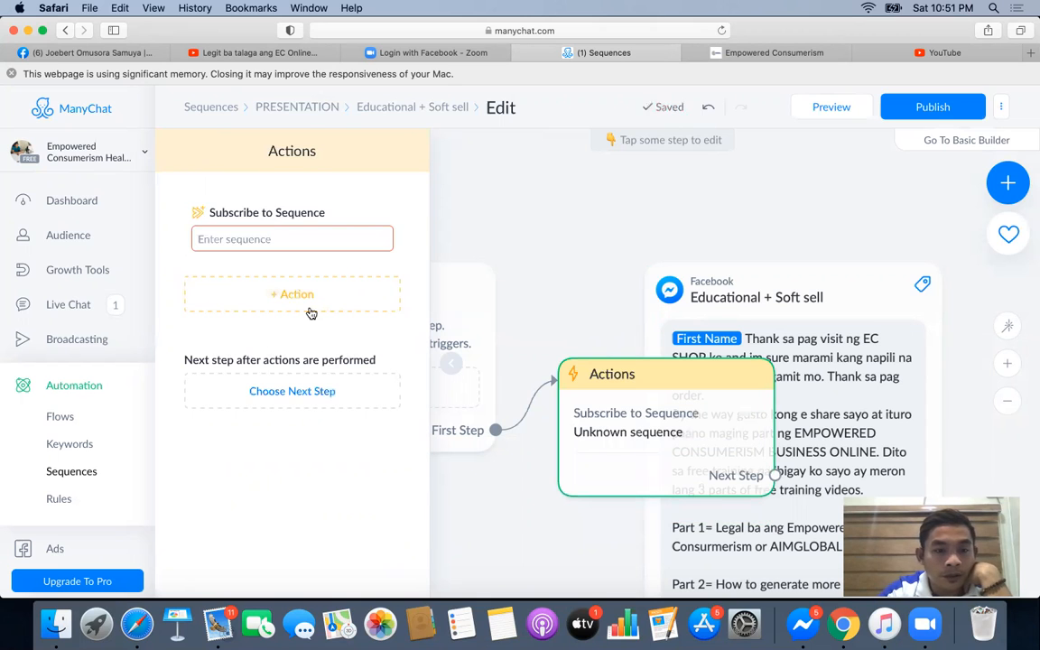
{"action": "left_click", "coordinate": [282, 242]}
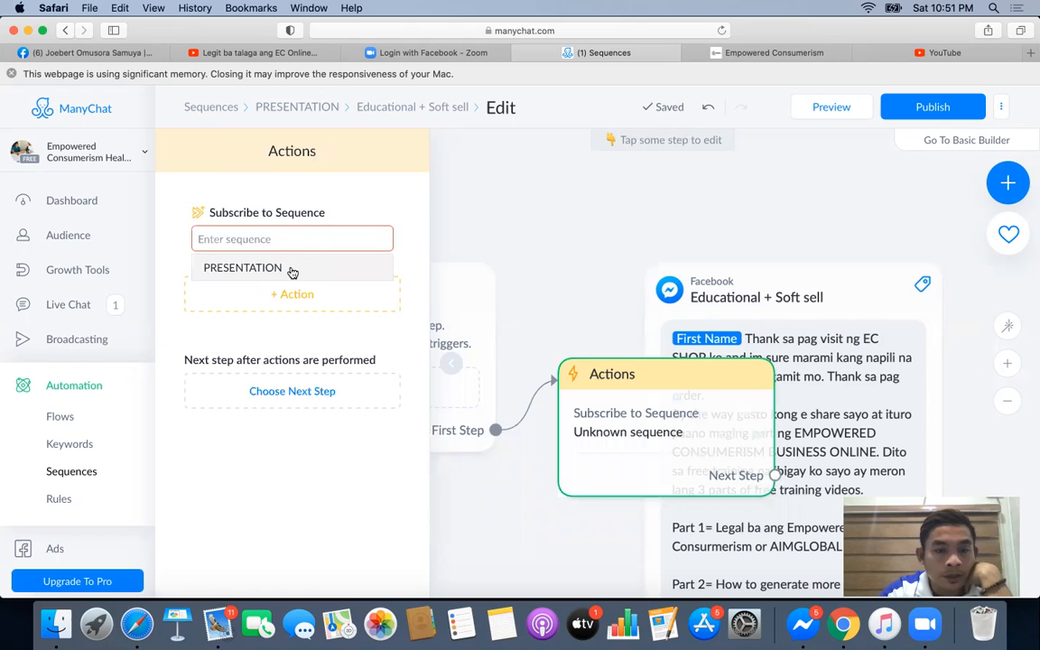
{"action": "left_click", "coordinate": [291, 270]}
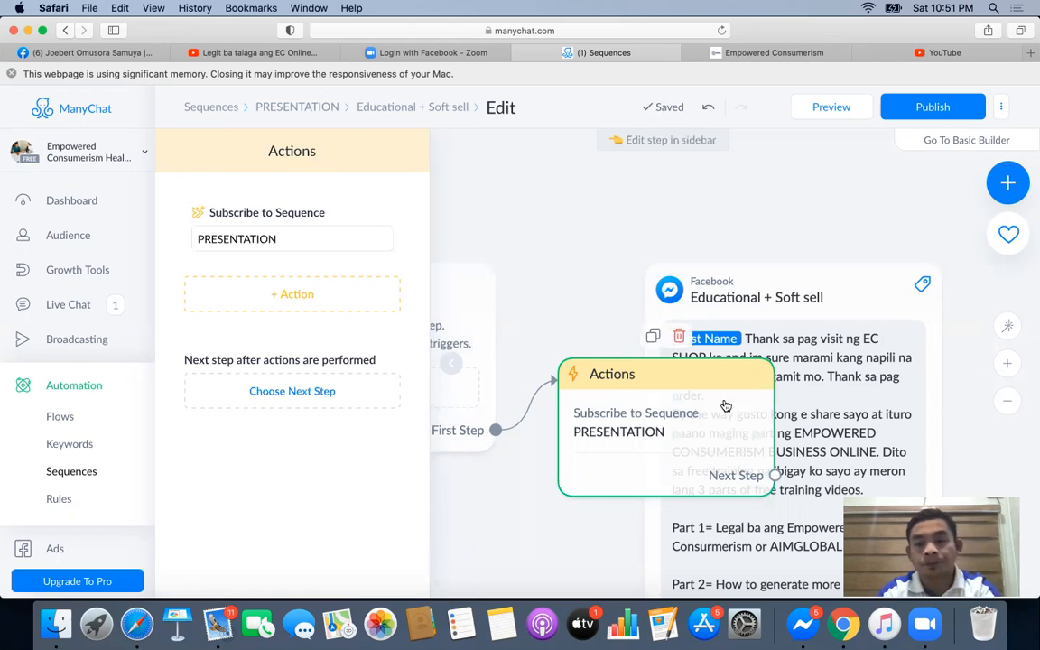
{"action": "left_click", "coordinate": [770, 473]}
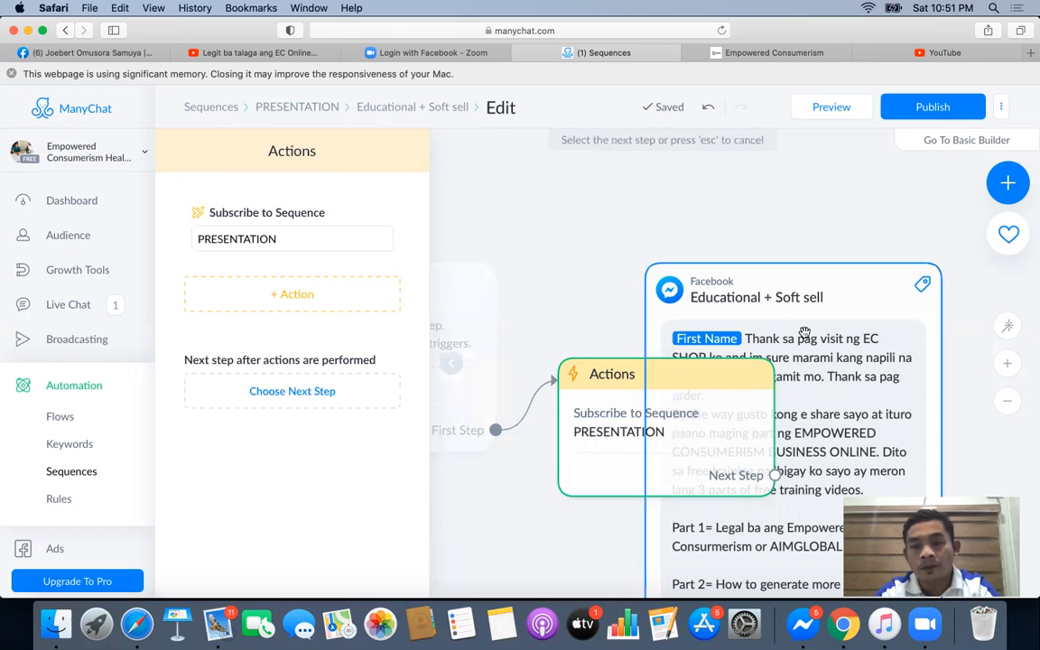
{"action": "left_click", "coordinate": [839, 276]}
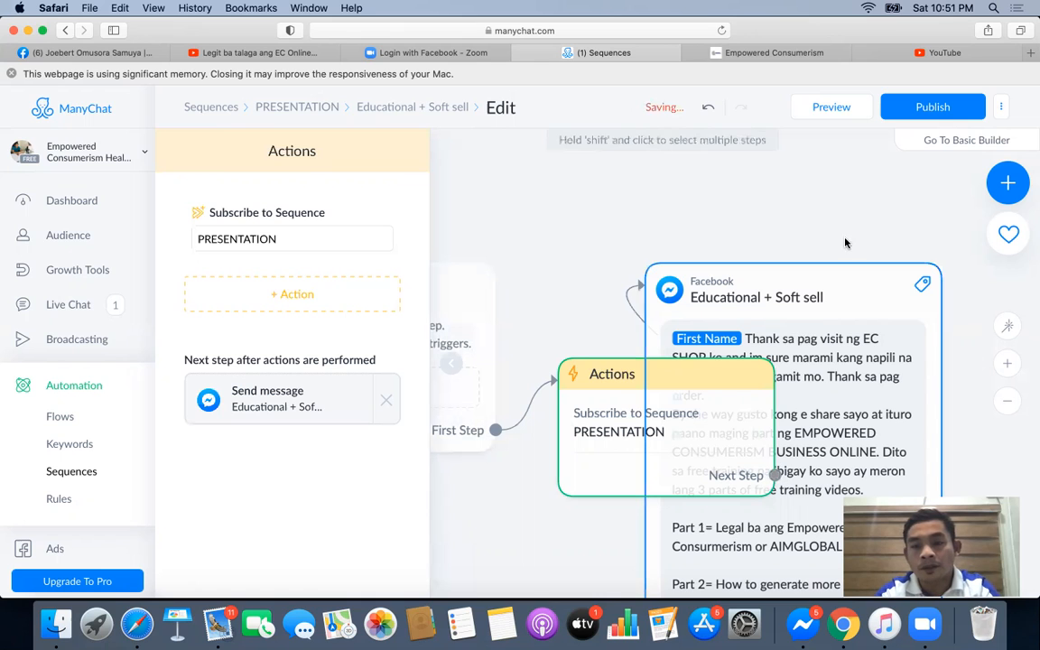
{"action": "left_click", "coordinate": [897, 108]}
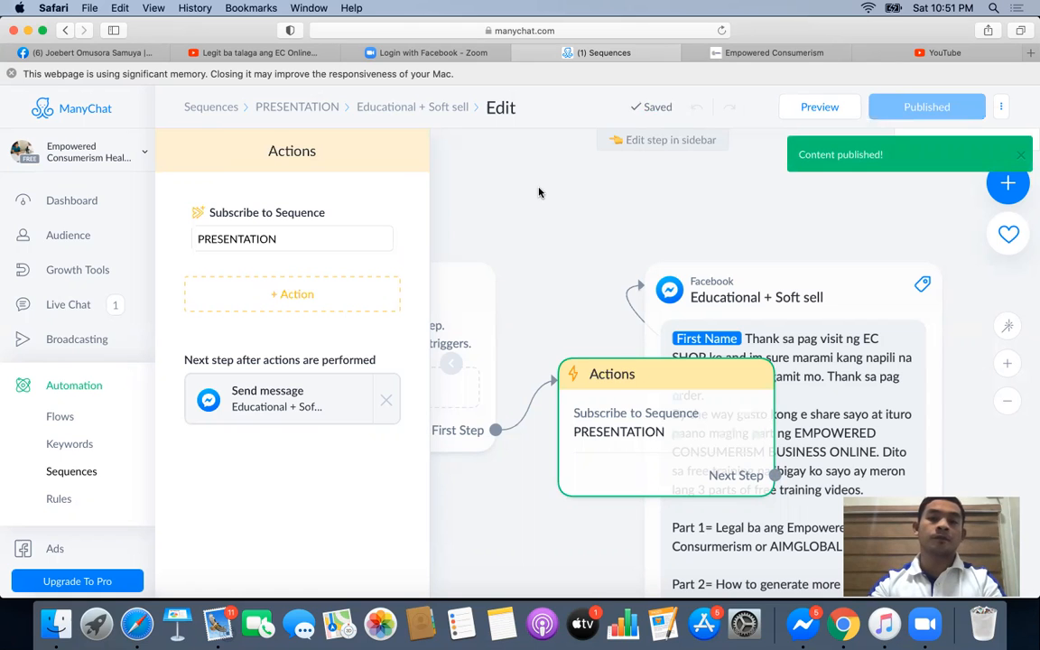
Rename the flow title to 'PART 1' and return to the PRESENTATION sequence's message list
{"action": "left_click", "coordinate": [409, 109]}
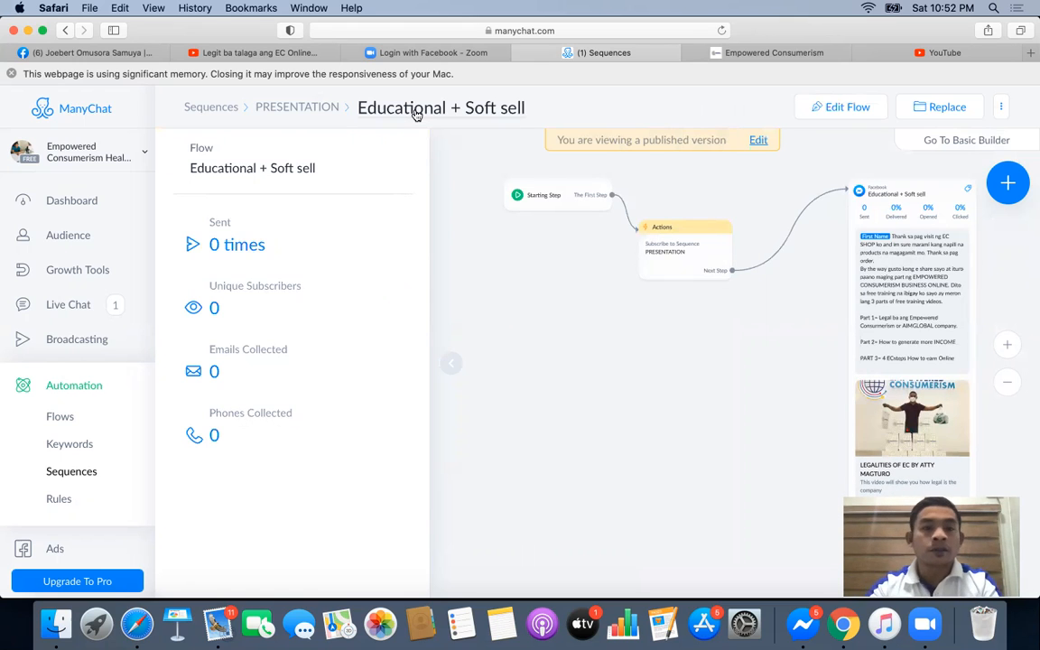
{"action": "left_click", "coordinate": [422, 110]}
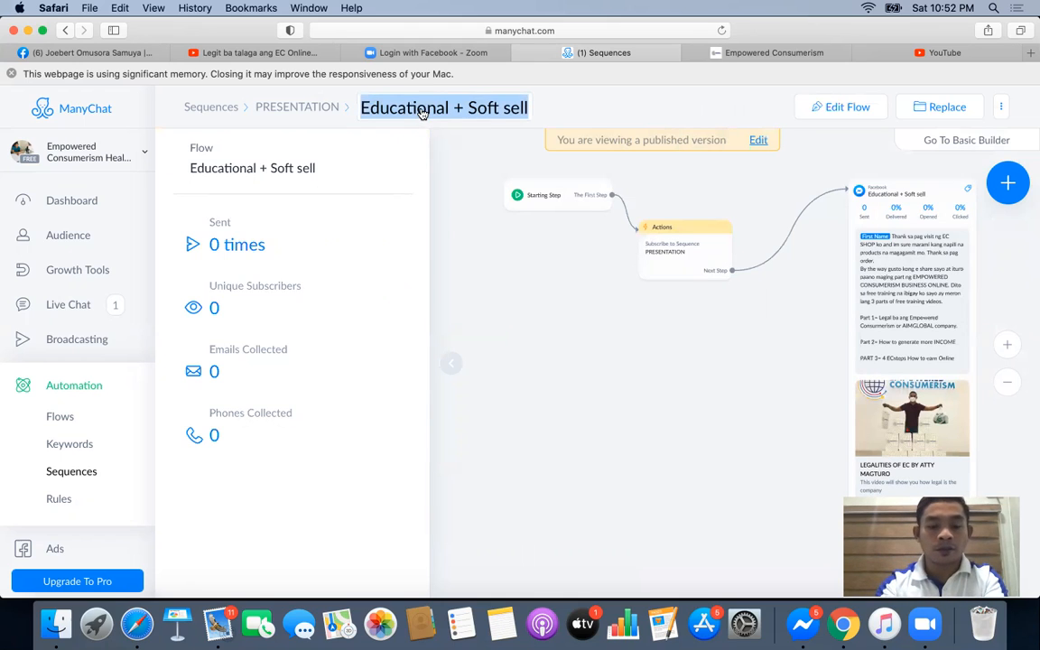
{"action": "type", "text": "PART"}
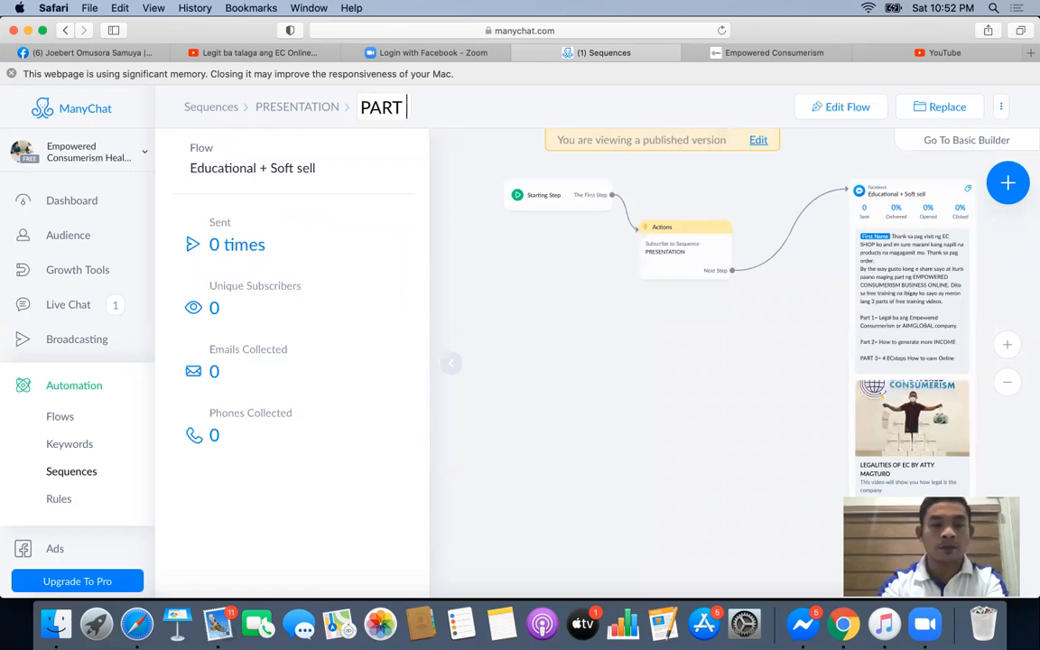
{"action": "type", "text": " 1"}
{"action": "key", "text": "Return"}
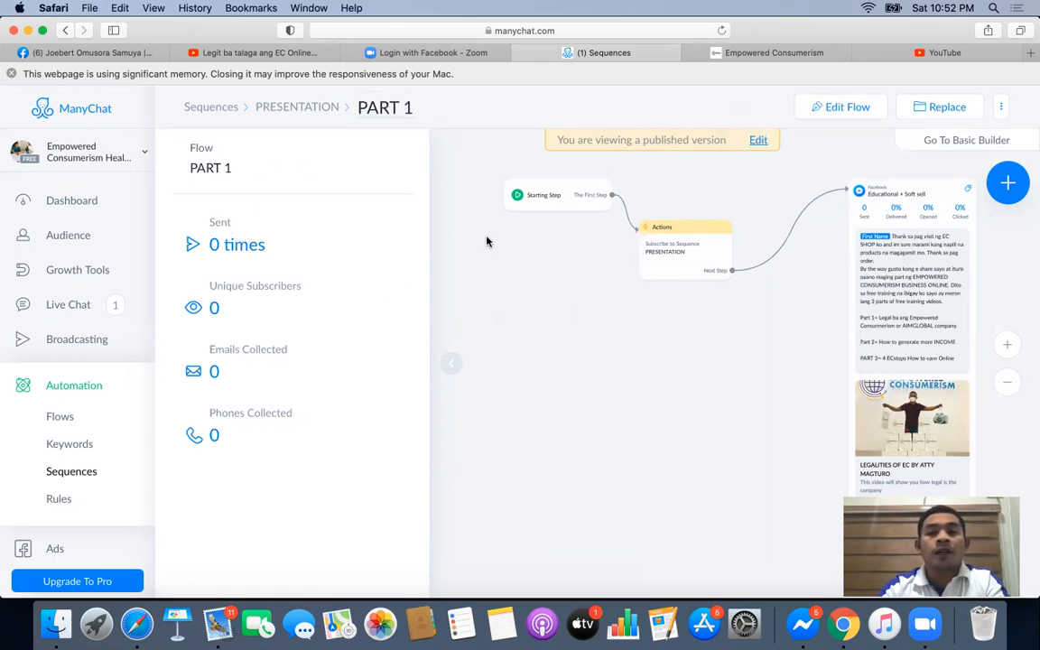
{"action": "left_click", "coordinate": [291, 112]}
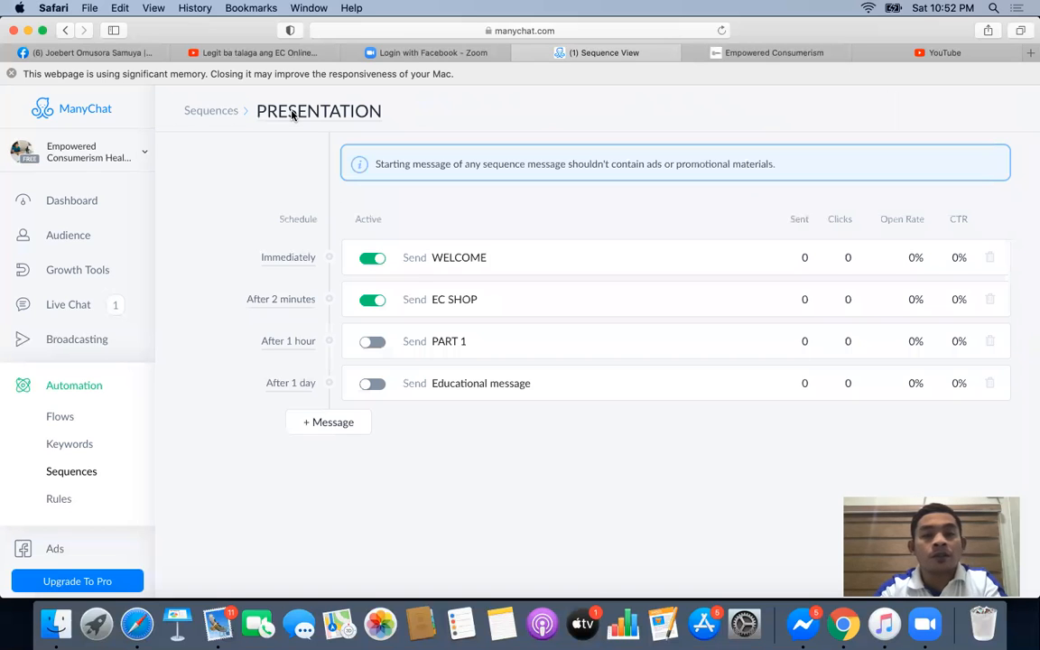
Switch on PART 1 in the PRESENTATION sequence and put the published Educational message into edit mode
{"action": "left_click", "coordinate": [373, 343]}
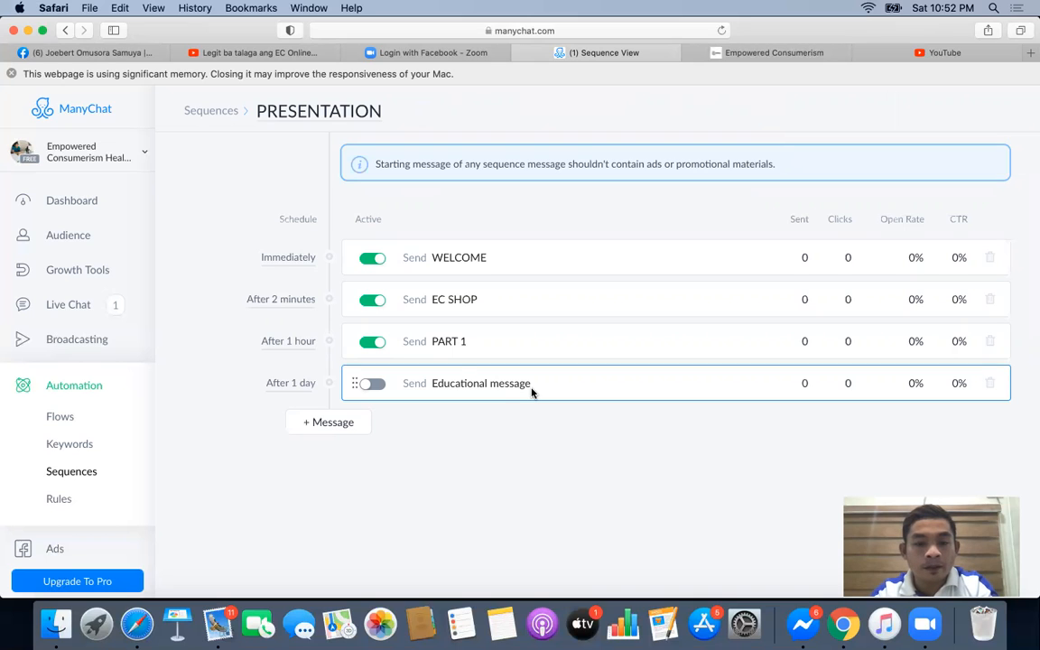
{"action": "left_click", "coordinate": [480, 385]}
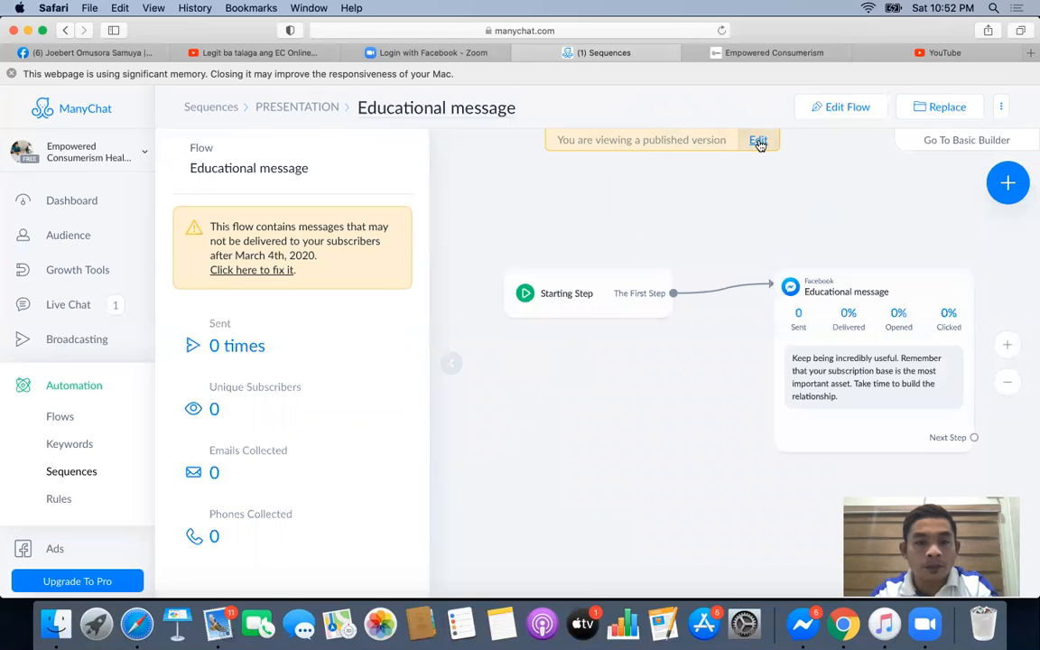
{"action": "left_click", "coordinate": [759, 142]}
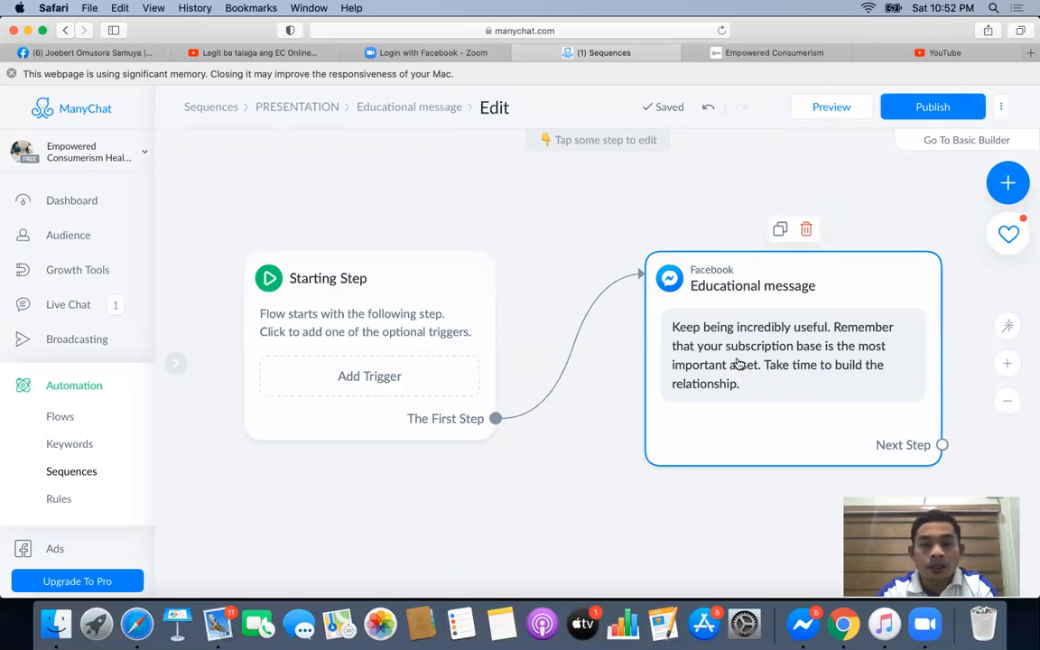
Select the Educational message node and erase its sample placeholder text with Backspace
{"action": "left_click", "coordinate": [738, 363]}
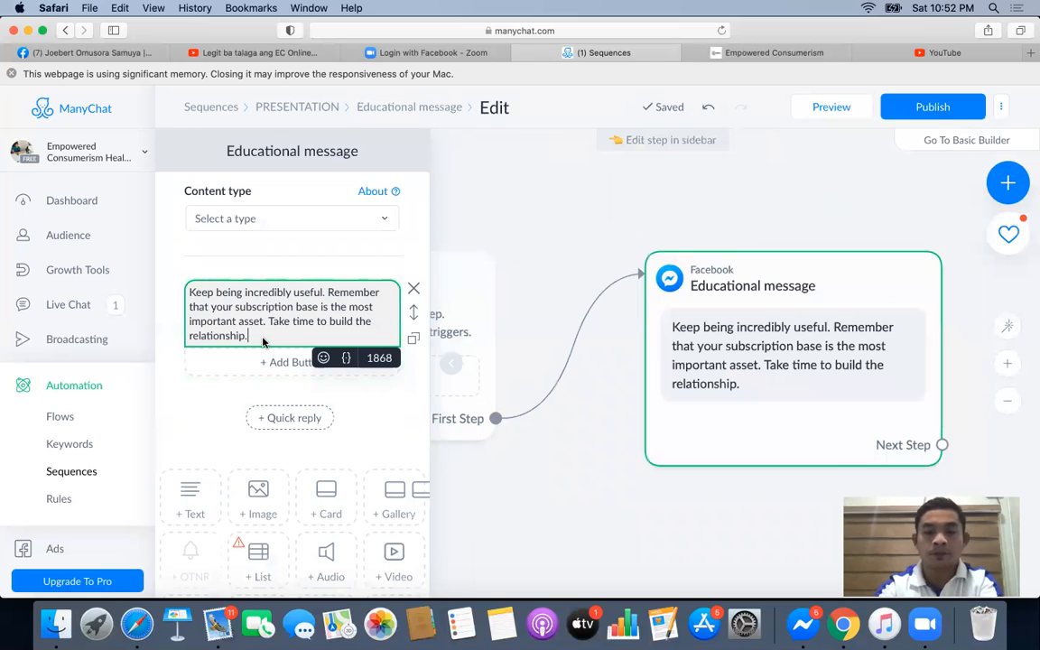
{"action": "key", "text": "BackSpace"}
{"action": "key", "text": "BackSpace"}
{"action": "key", "text": "BackSpace"}
{"action": "key", "text": "BackSpace"}
{"action": "key", "text": "BackSpace"}
{"action": "key", "text": "BackSpace"}
{"action": "key", "text": "BackSpace"}
{"action": "key", "text": "BackSpace"}
{"action": "key", "text": "BackSpace"}
{"action": "key", "text": "BackSpace"}
{"action": "key", "text": "BackSpace"}
{"action": "key", "text": "BackSpace"}
{"action": "key", "text": "BackSpace"}
{"action": "key", "text": "BackSpace"}
{"action": "key", "text": "BackSpace"}
{"action": "key", "text": "BackSpace"}
{"action": "key", "text": "BackSpace"}
{"action": "key", "text": "BackSpace"}
{"action": "key", "text": "BackSpace"}
{"action": "key", "text": "BackSpace"}
{"action": "key", "text": "BackSpace"}
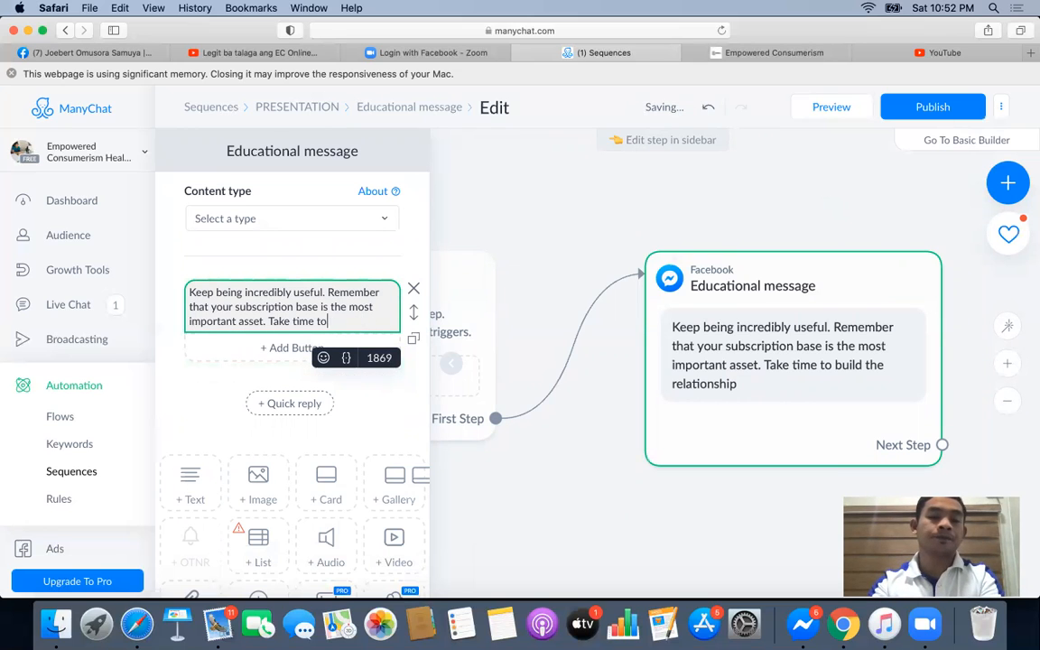
{"action": "key", "text": "BackSpace"}
{"action": "key", "text": "BackSpace"}
{"action": "key", "text": "BackSpace"}
{"action": "key", "text": "BackSpace"}
{"action": "key", "text": "BackSpace"}
{"action": "key", "text": "BackSpace"}
{"action": "key", "text": "BackSpace"}
{"action": "key", "text": "BackSpace"}
{"action": "key", "text": "BackSpace"}
{"action": "key", "text": "BackSpace"}
{"action": "key", "text": "BackSpace"}
{"action": "key", "text": "BackSpace"}
{"action": "key", "text": "BackSpace"}
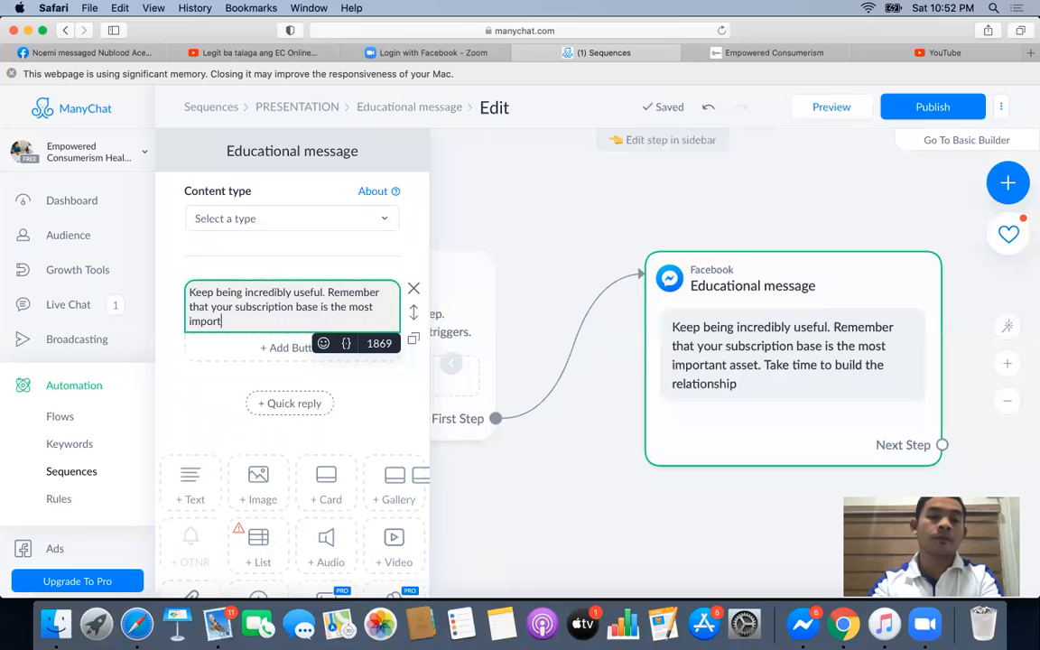
{"action": "key", "text": "BackSpace"}
{"action": "key", "text": "BackSpace"}
{"action": "key", "text": "BackSpace"}
{"action": "key", "text": "BackSpace"}
{"action": "key", "text": "BackSpace"}
{"action": "key", "text": "BackSpace"}
{"action": "key", "text": "BackSpace"}
{"action": "key", "text": "BackSpace"}
{"action": "key", "text": "BackSpace"}
{"action": "key", "text": "BackSpace"}
{"action": "key", "text": "BackSpace"}
{"action": "key", "text": "BackSpace"}
{"action": "key", "text": "BackSpace"}
{"action": "key", "text": "BackSpace"}
{"action": "key", "text": "BackSpace"}
{"action": "key", "text": "BackSpace"}
{"action": "key", "text": "BackSpace"}
{"action": "key", "text": "BackSpace"}
{"action": "key", "text": "BackSpace"}
{"action": "key", "text": "BackSpace"}
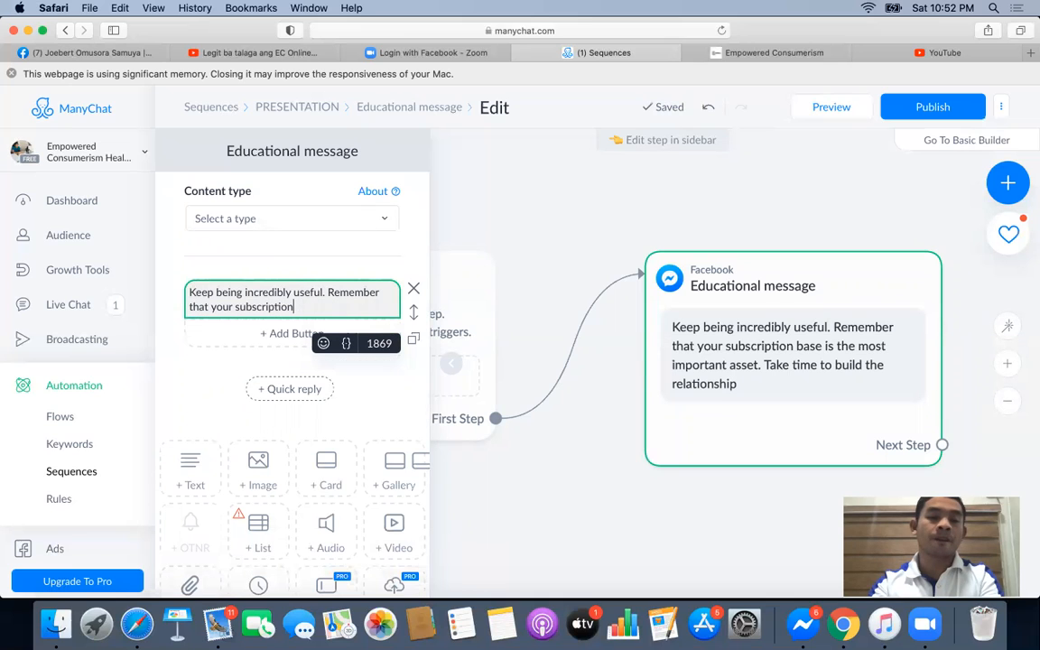
{"action": "key", "text": "BackSpace"}
{"action": "key", "text": "BackSpace"}
{"action": "key", "text": "BackSpace"}
{"action": "key", "text": "BackSpace"}
{"action": "key", "text": "BackSpace"}
{"action": "key", "text": "BackSpace"}
{"action": "key", "text": "BackSpace"}
{"action": "key", "text": "BackSpace"}
{"action": "key", "text": "BackSpace"}
{"action": "key", "text": "BackSpace"}
{"action": "key", "text": "BackSpace"}
{"action": "key", "text": "BackSpace"}
{"action": "key", "text": "BackSpace"}
{"action": "key", "text": "BackSpace"}
{"action": "key", "text": "BackSpace"}
{"action": "key", "text": "BackSpace"}
{"action": "key", "text": "BackSpace"}
{"action": "key", "text": "BackSpace"}
{"action": "key", "text": "BackSpace"}
{"action": "key", "text": "BackSpace"}
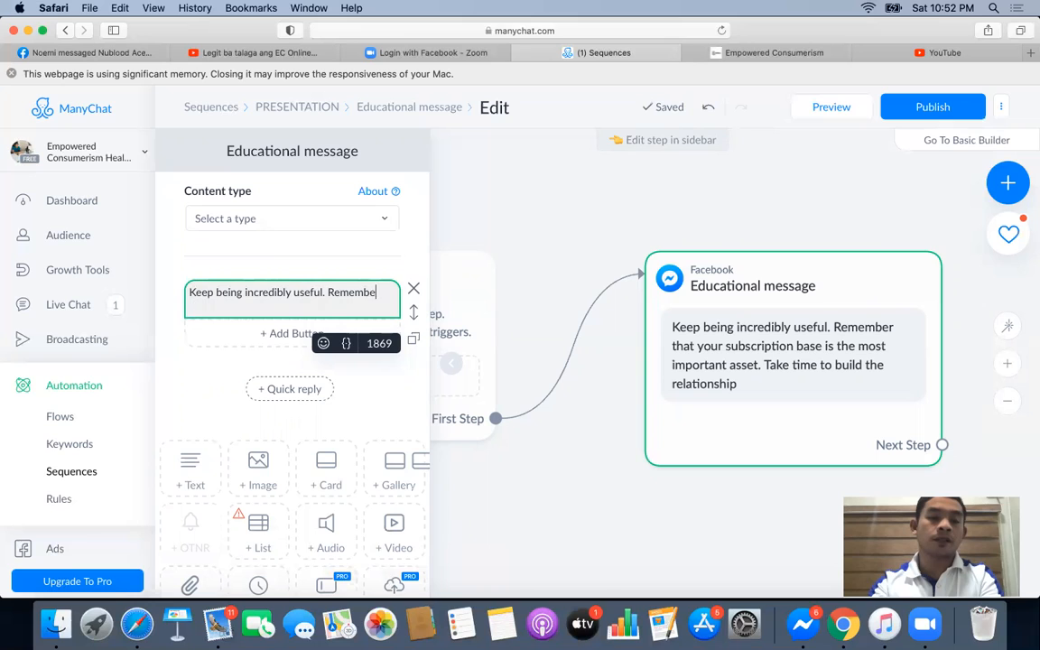
{"action": "key", "text": "BackSpace"}
{"action": "key", "text": "BackSpace"}
{"action": "key", "text": "BackSpace"}
{"action": "key", "text": "BackSpace"}
{"action": "key", "text": "BackSpace"}
{"action": "key", "text": "BackSpace"}
{"action": "key", "text": "BackSpace"}
{"action": "key", "text": "BackSpace"}
{"action": "key", "text": "BackSpace"}
{"action": "key", "text": "BackSpace"}
{"action": "key", "text": "BackSpace"}
{"action": "key", "text": "BackSpace"}
{"action": "key", "text": "BackSpace"}
{"action": "key", "text": "BackSpace"}
{"action": "key", "text": "BackSpace"}
{"action": "key", "text": "BackSpace"}
{"action": "key", "text": "BackSpace"}
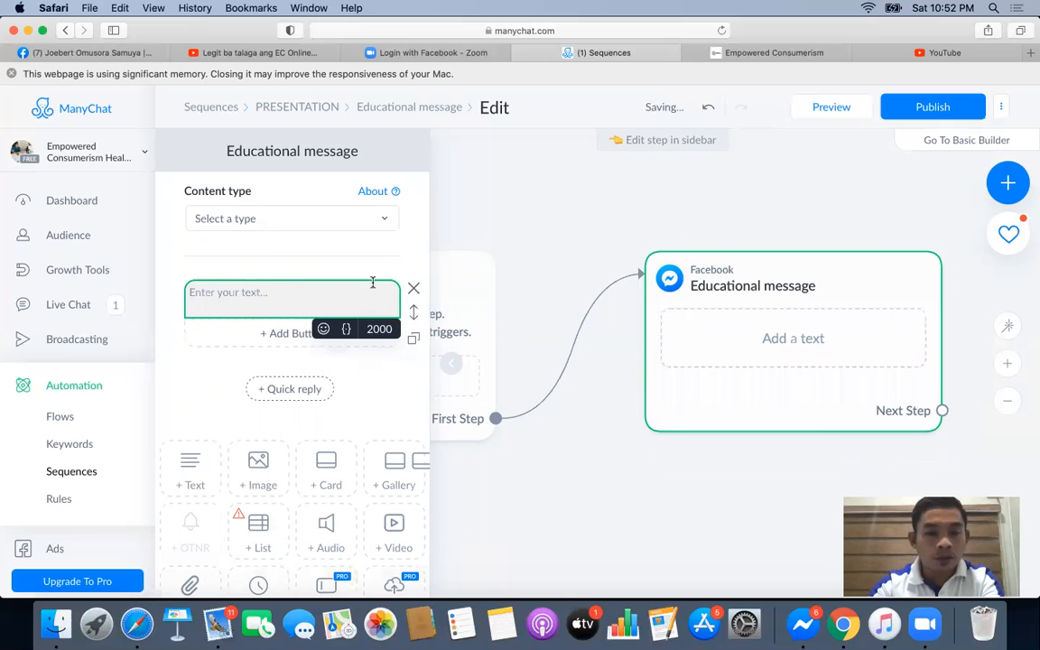
Set the content type to Other and start the message text with the First Name variable
{"action": "left_click", "coordinate": [386, 223]}
{"action": "left_click", "coordinate": [231, 339]}
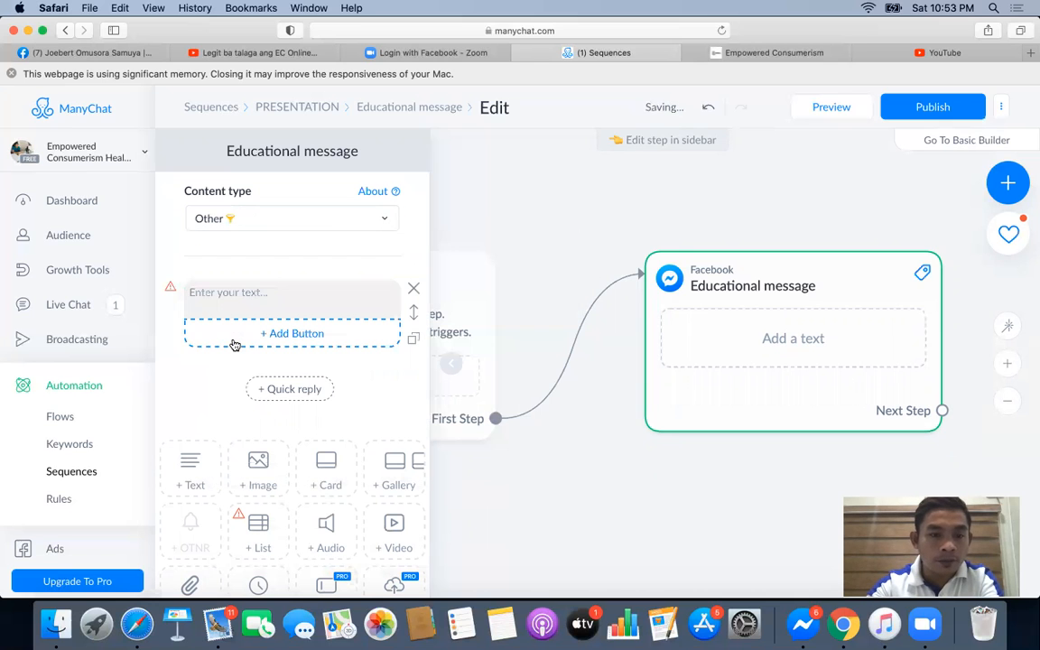
{"action": "left_click", "coordinate": [273, 294]}
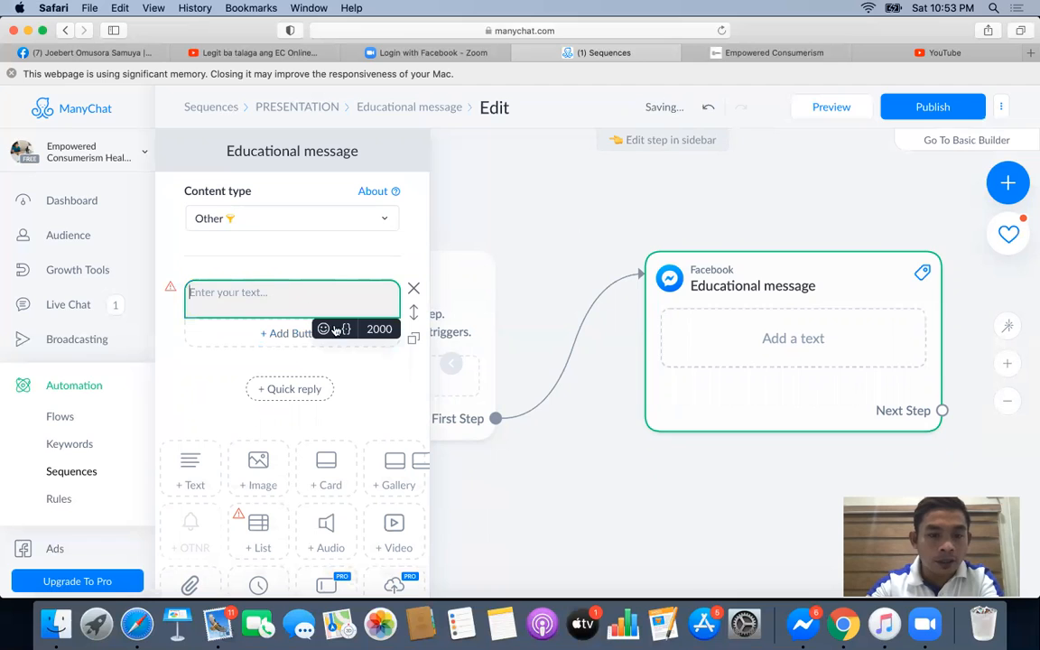
{"action": "left_click", "coordinate": [345, 329]}
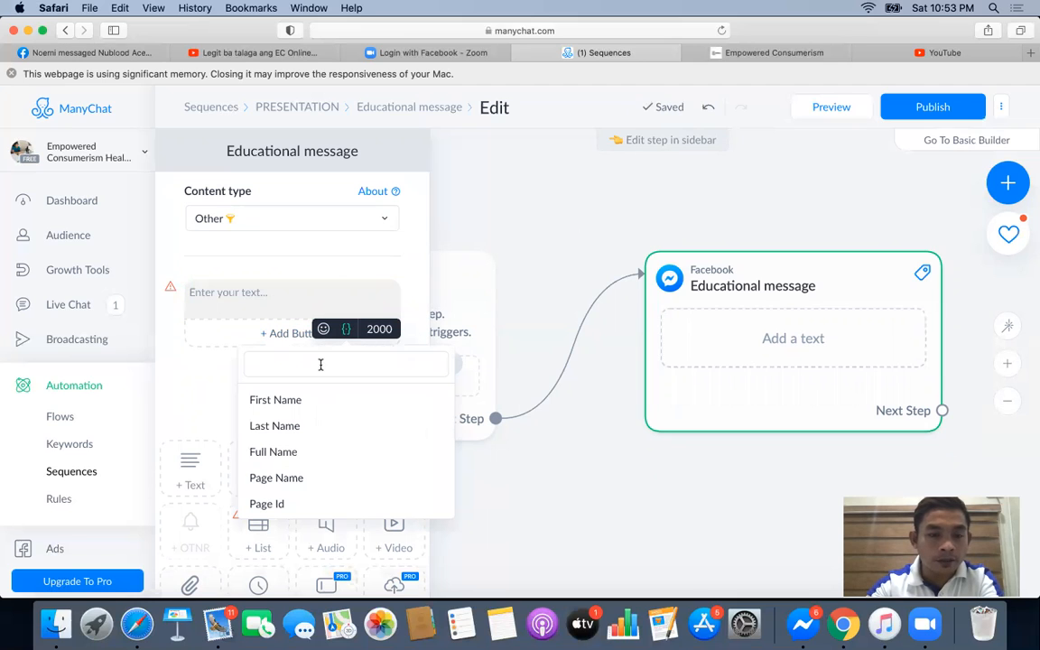
{"action": "left_click", "coordinate": [310, 404]}
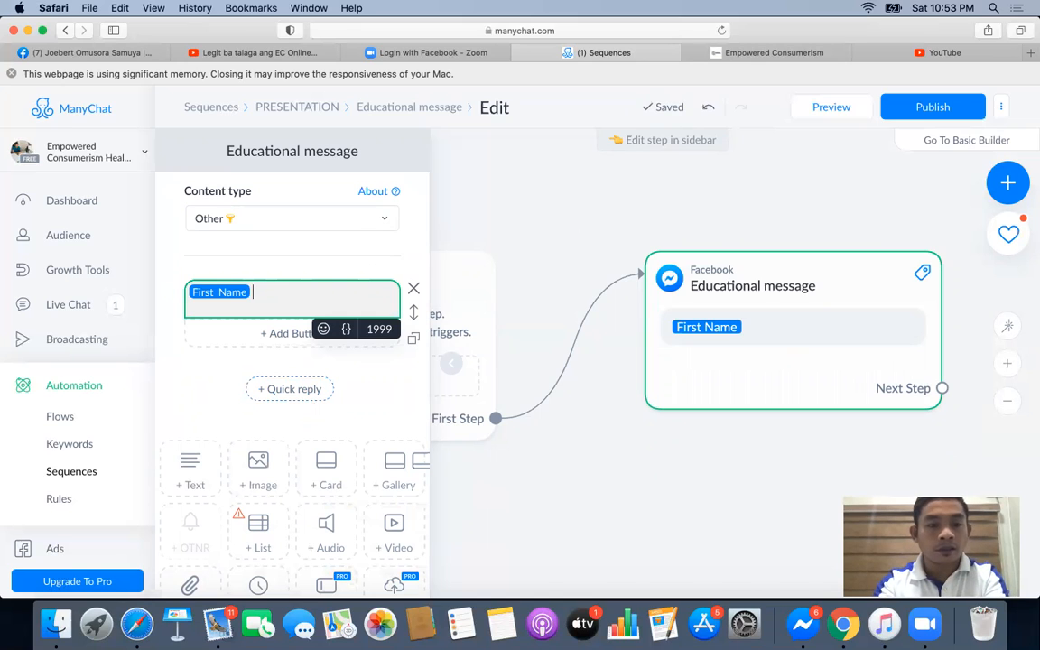
Type the greeting asking if they watched the part 1 video and how big the EC company is
{"action": "type", "text": "NA"}
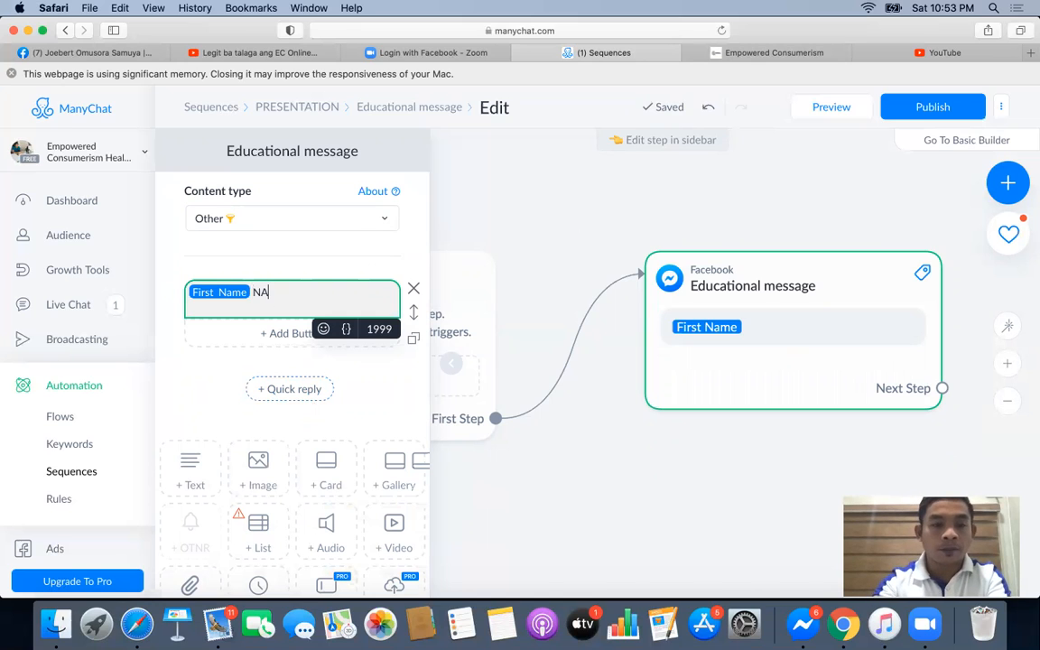
{"action": "type", "text": "ap"}
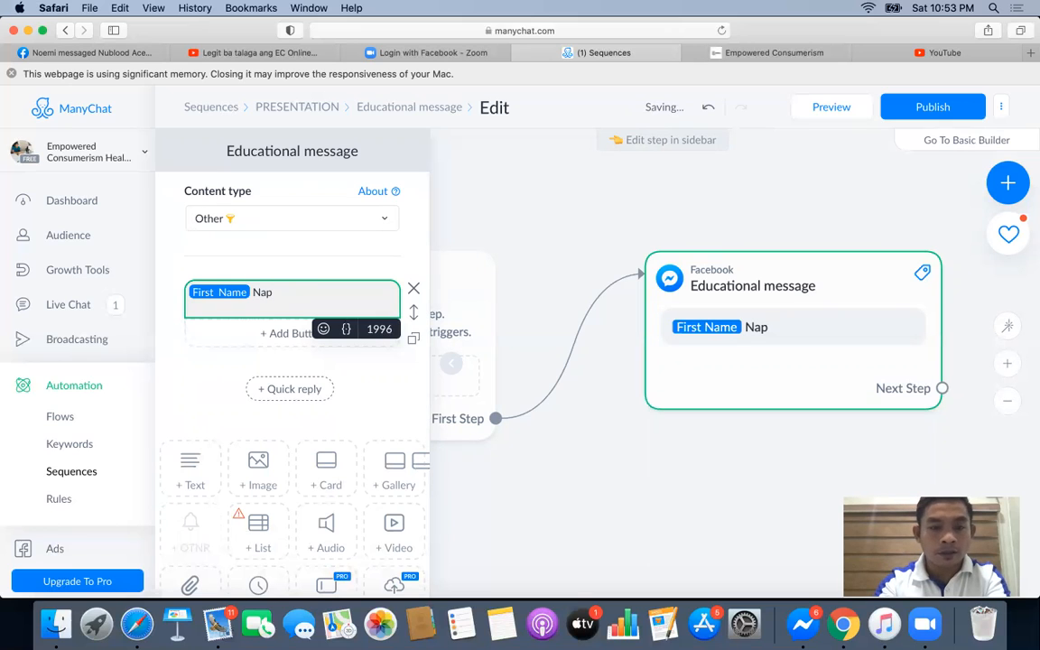
{"action": "type", "text": "onood "}
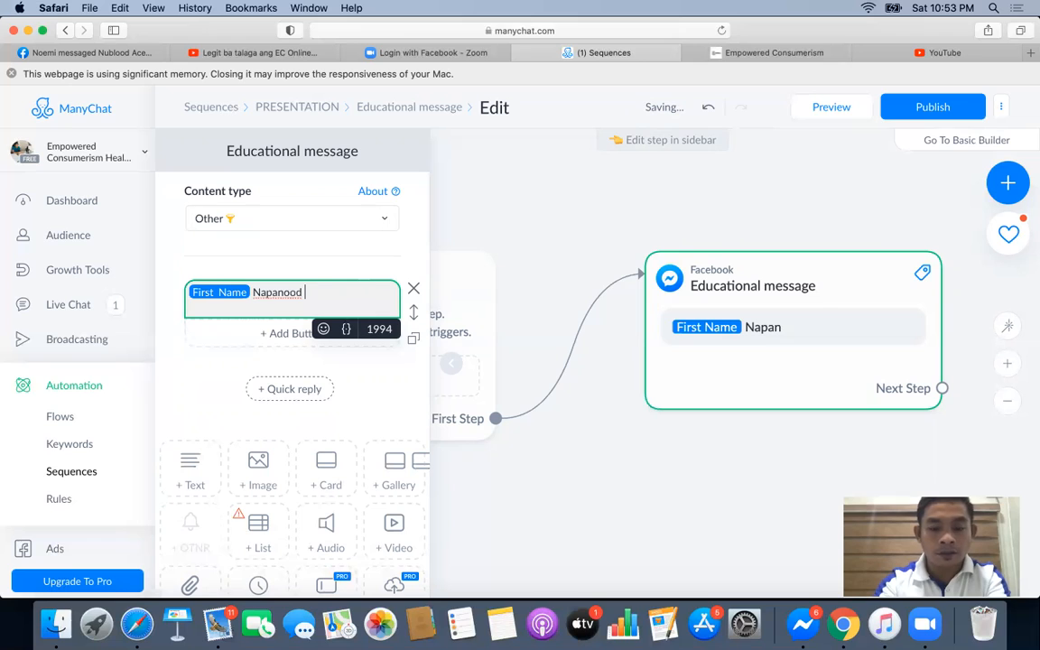
{"action": "type", "text": "mo ba ang"}
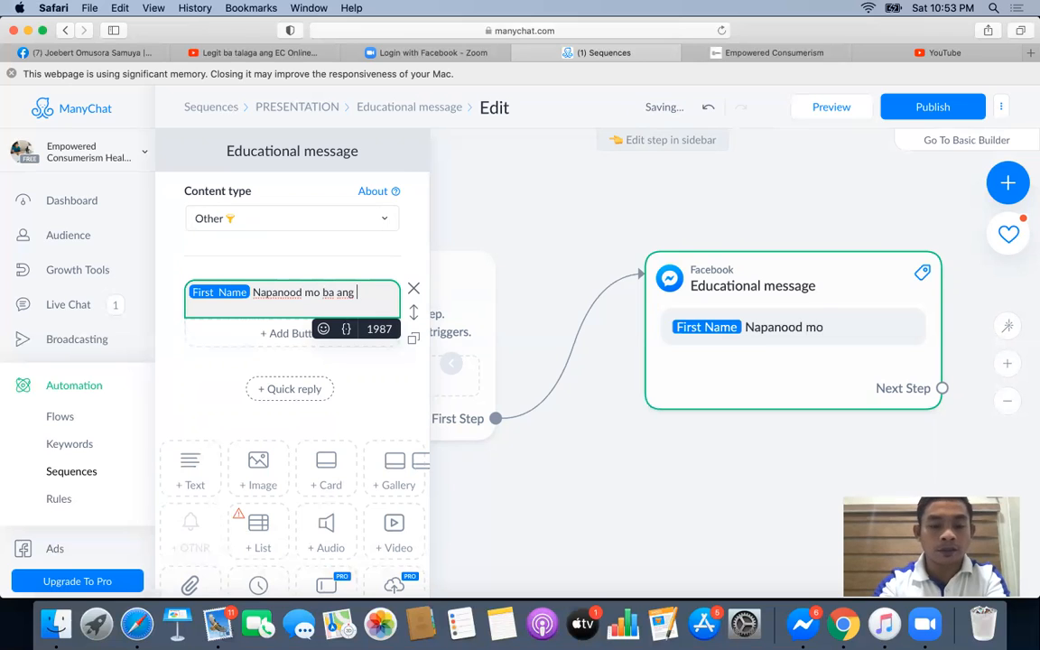
{"action": "type", "text": " part"}
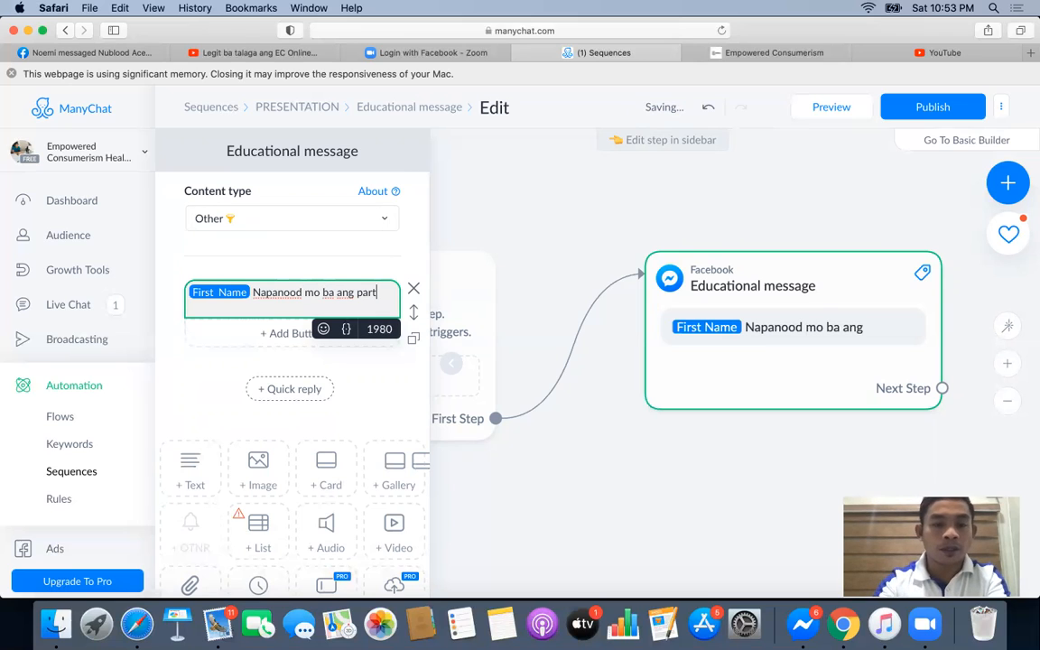
{"action": "type", "text": " 1 na video?"}
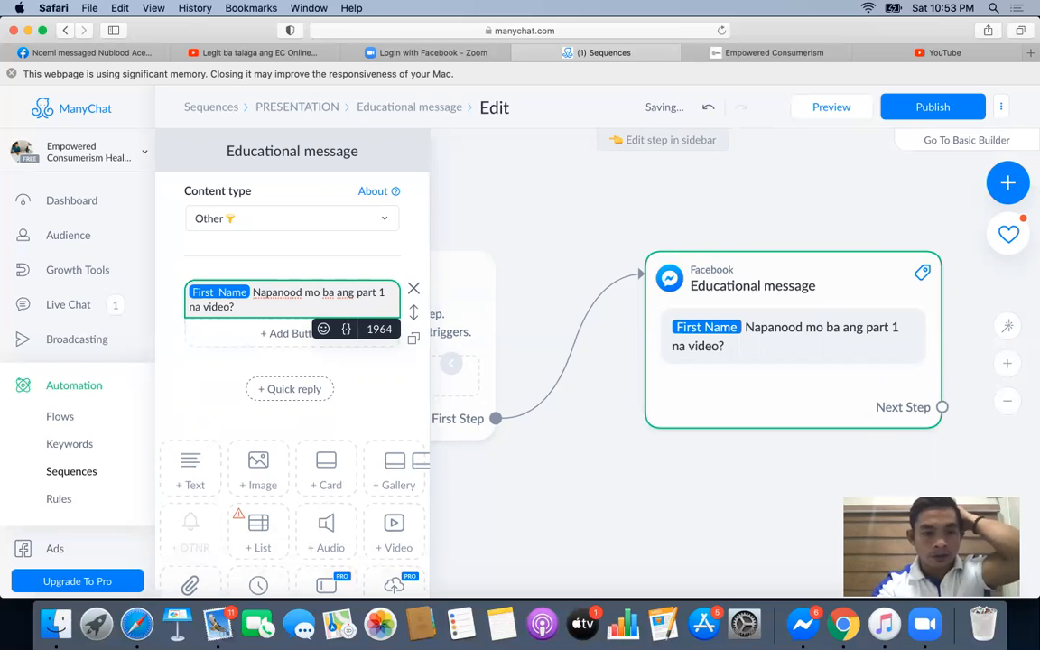
{"action": "type", "text": "Kong m"}
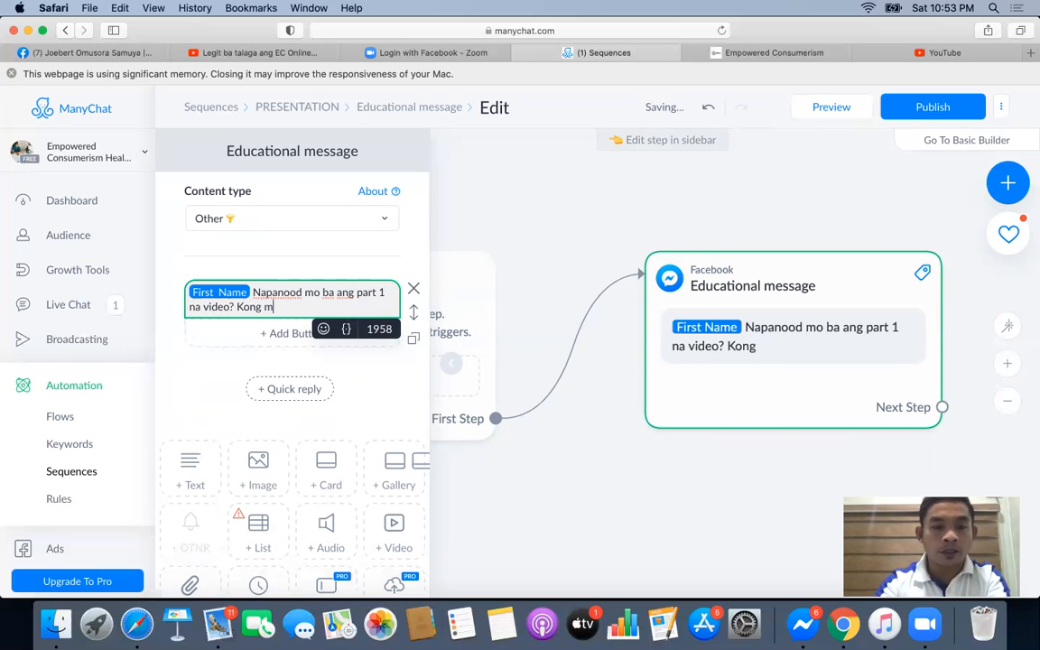
{"action": "key", "text": "BackSpace"}
{"action": "type", "text": "na"}
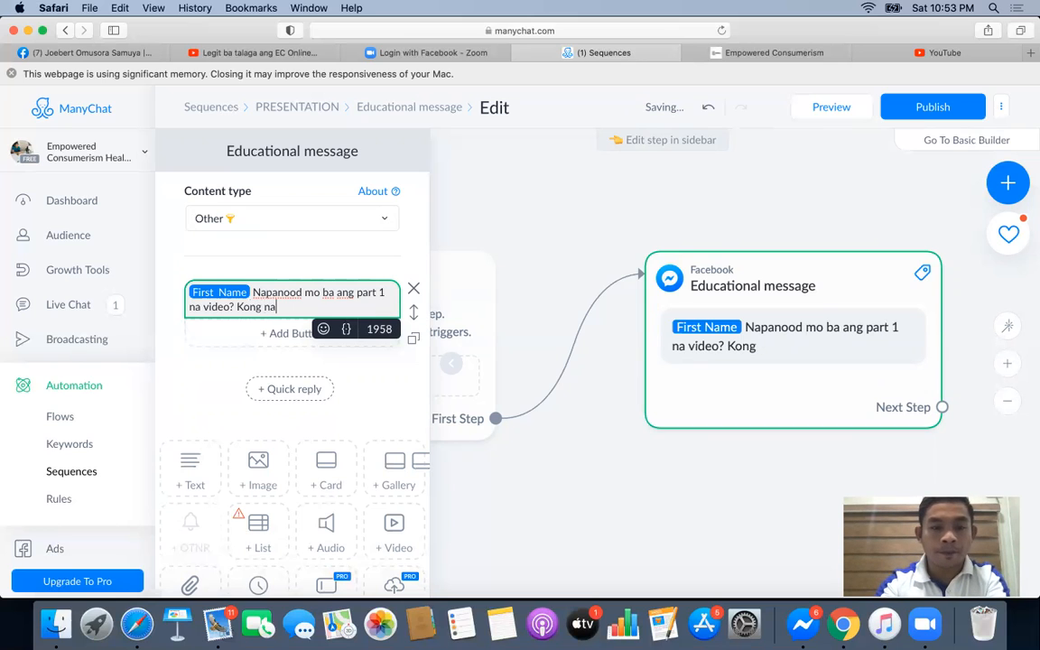
{"action": "type", "text": "panoo"}
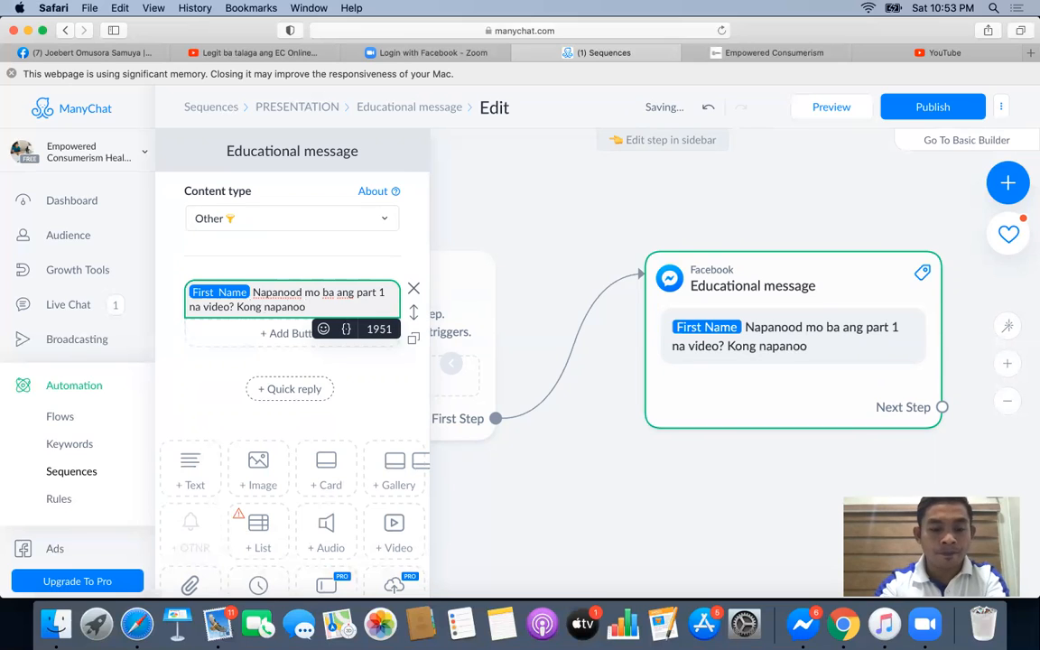
{"action": "type", "text": "d mo na "}
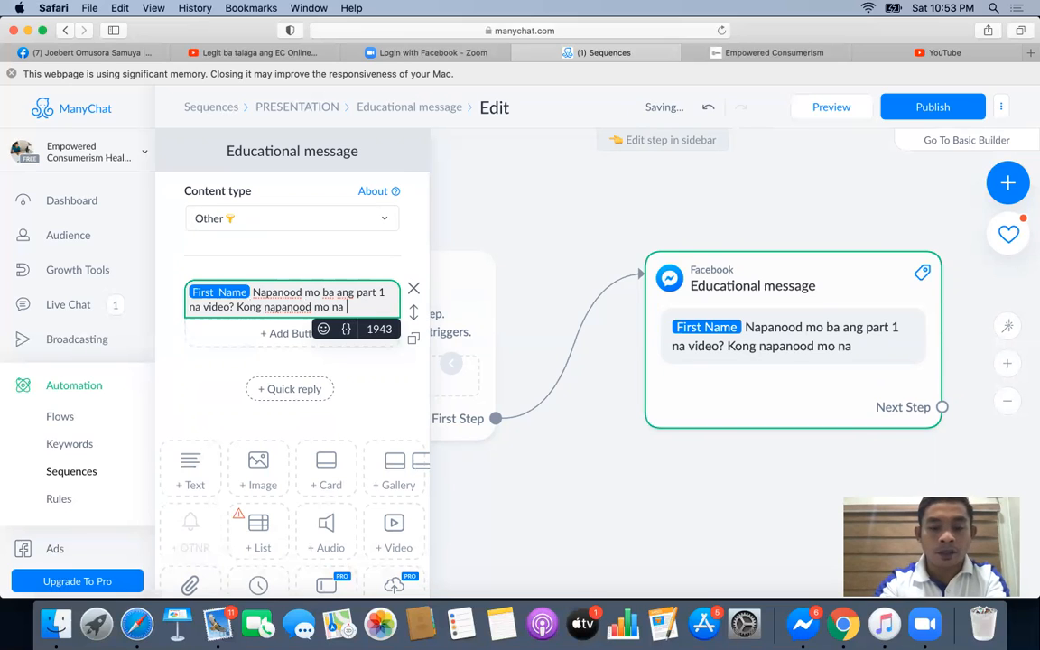
{"action": "type", "text": "im sure"}
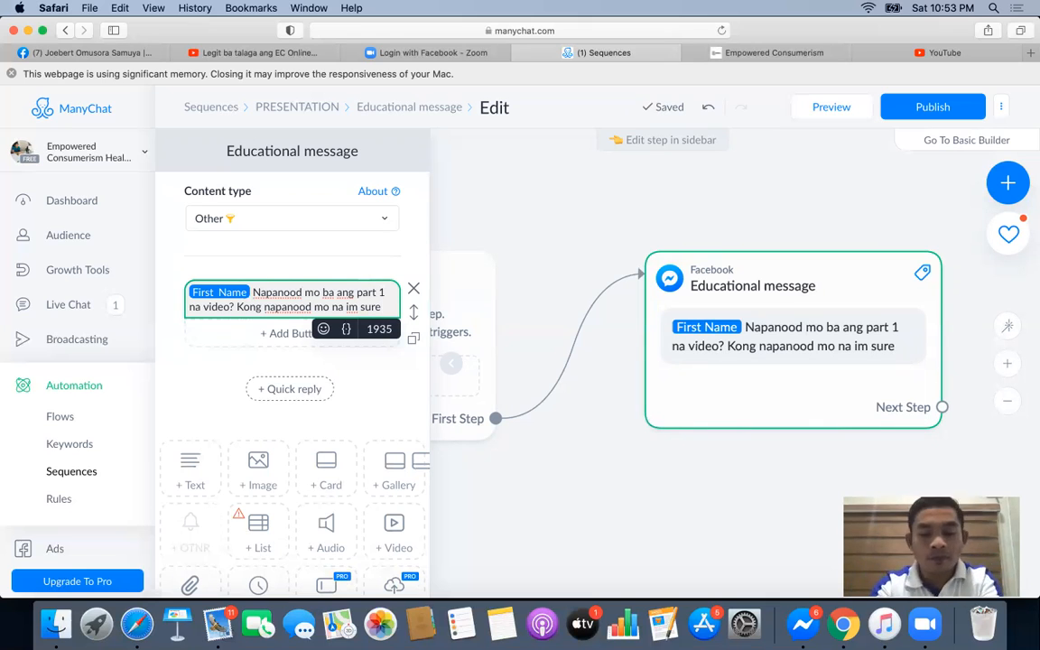
{"action": "type", "text": "a"}
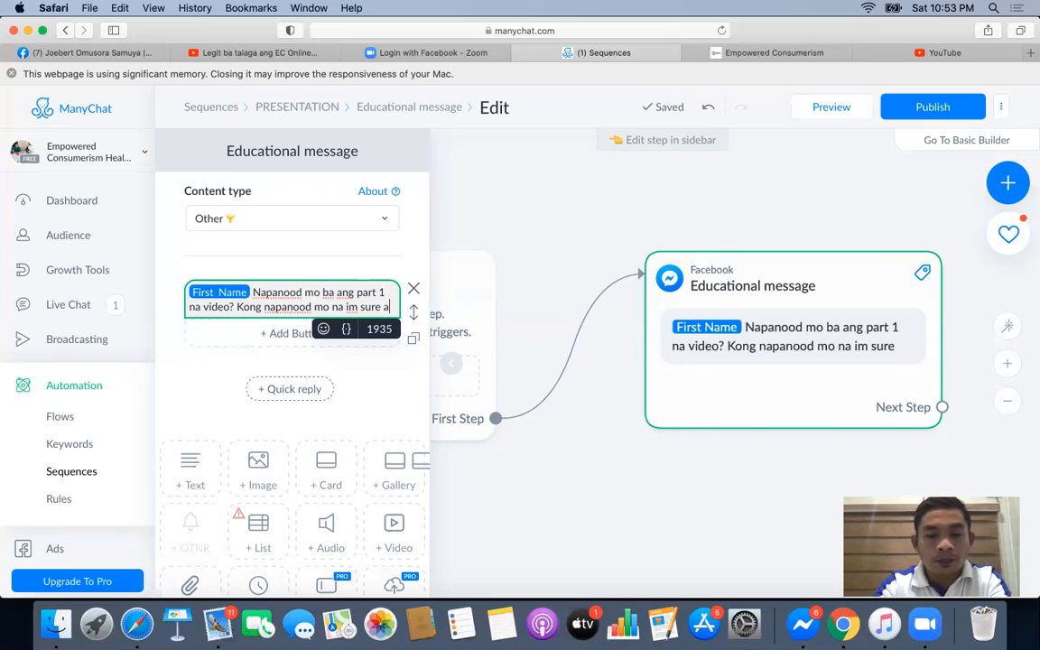
{"action": "type", "text": "lam mo k"}
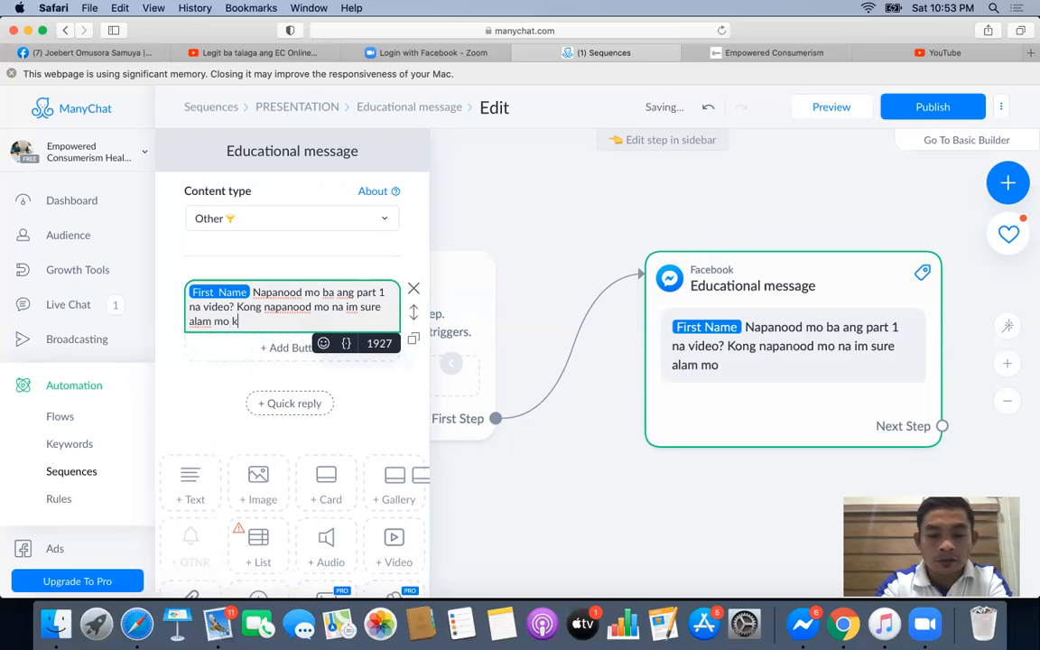
{"action": "type", "text": "ong gaano ka legal at"}
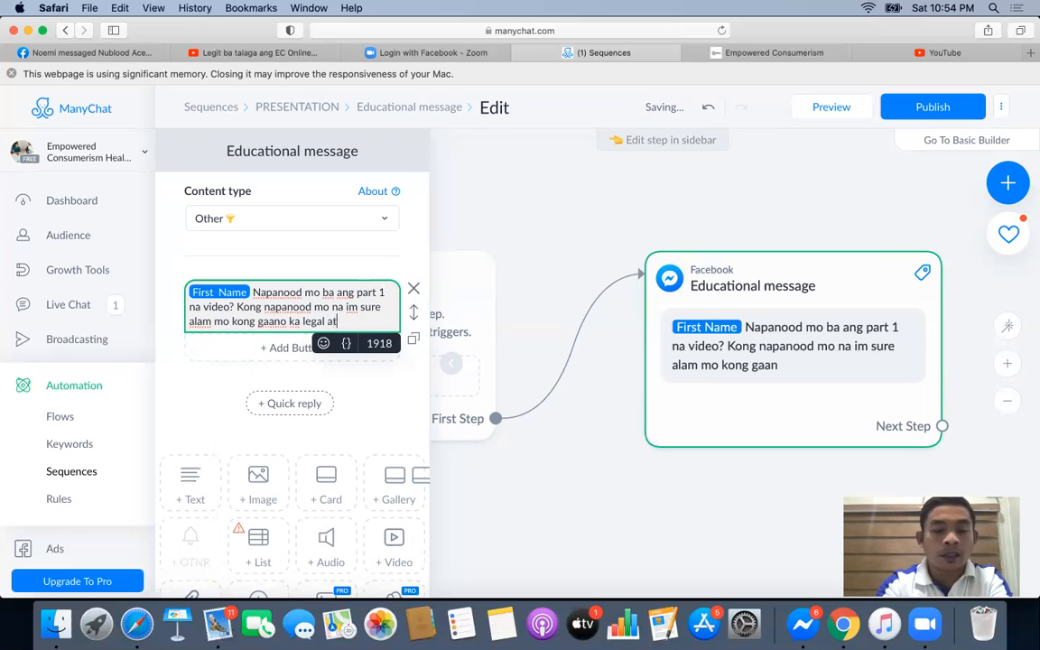
{"action": "type", "text": " kalaki"}
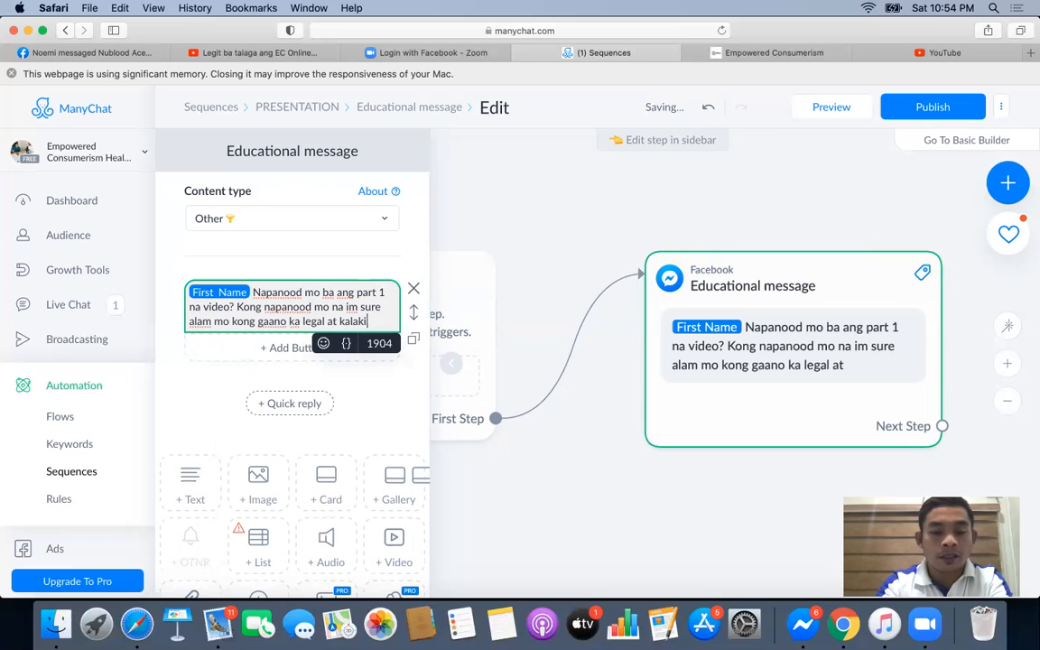
{"action": "type", "text": " ang Ec"}
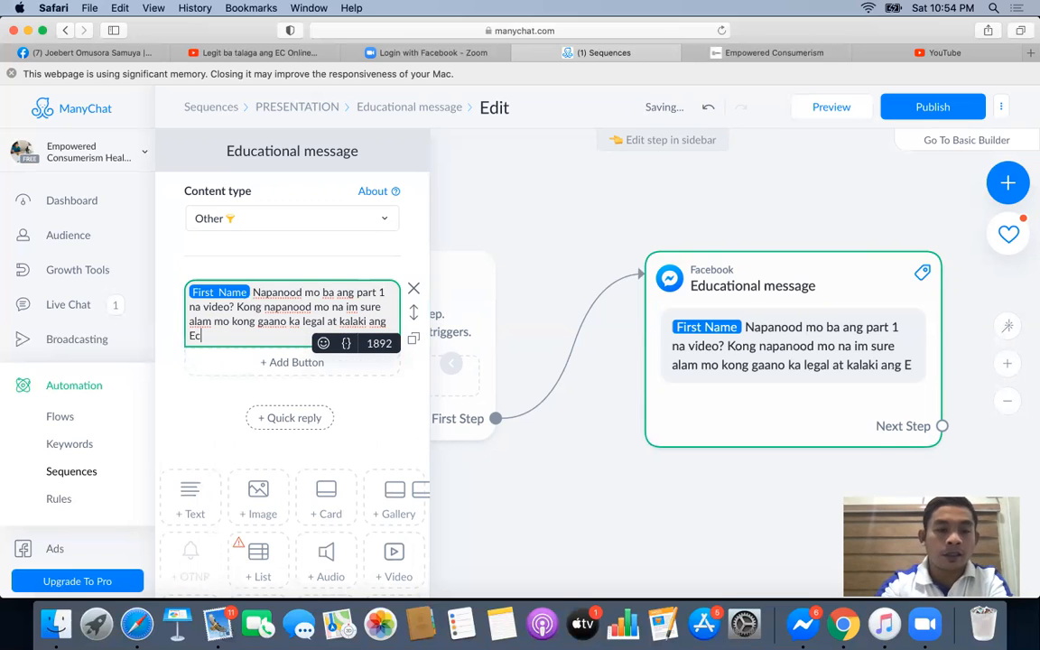
{"action": "type", "text": "C "}
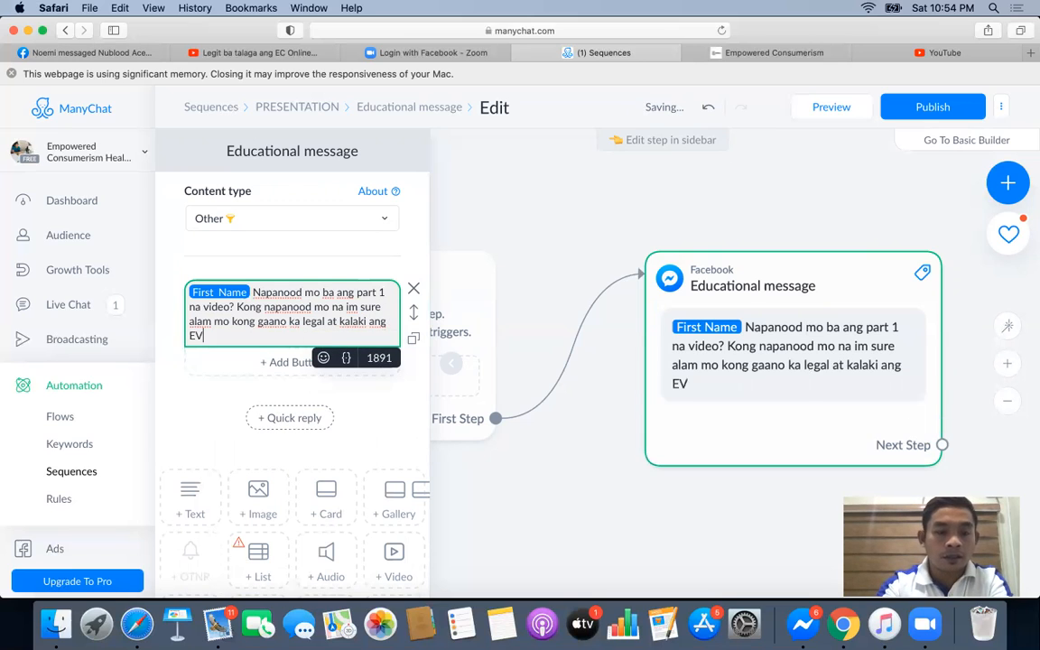
{"action": "type", "text": "comoan"}
{"action": "key", "text": "BackSpace"}
{"action": "key", "text": "BackSpace"}
{"action": "key", "text": "BackSpace"}
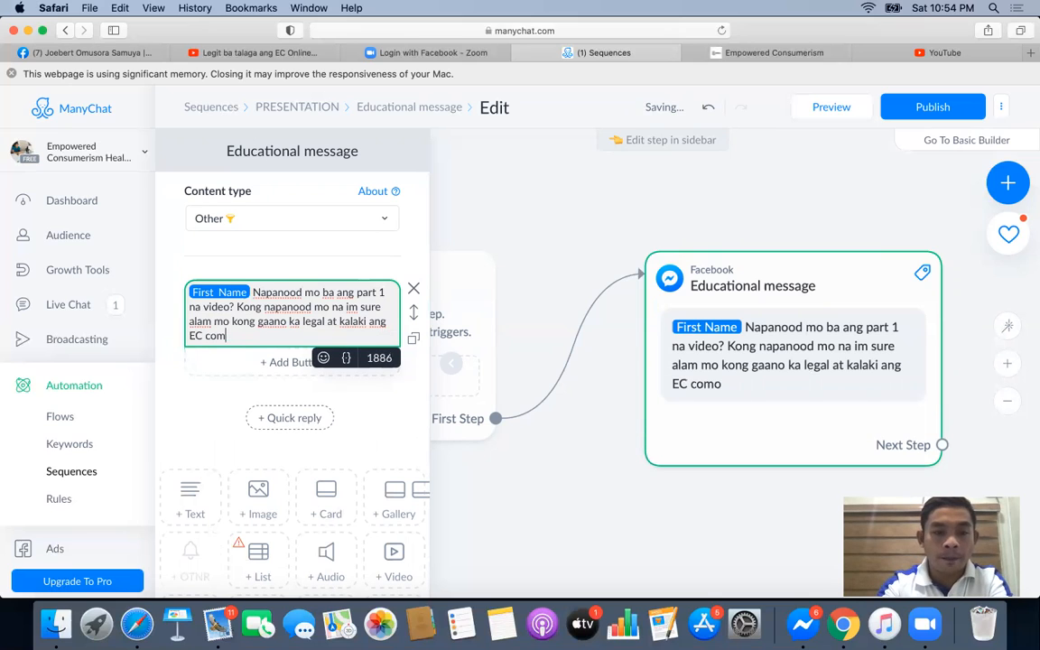
Finish the text: the next video teaches 'how you will generate more income. watch part 2 video.'
{"action": "type", "text": "pany."}
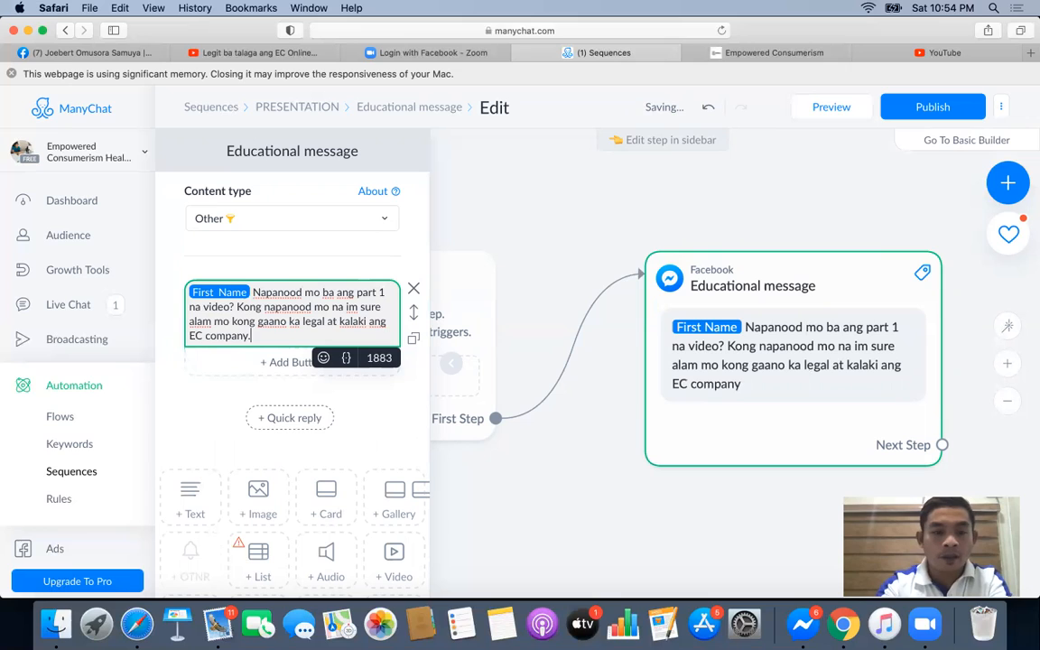
{"action": "type", "text": " Na"}
{"action": "type", "text": "gayon yong next na mapanood mo "}
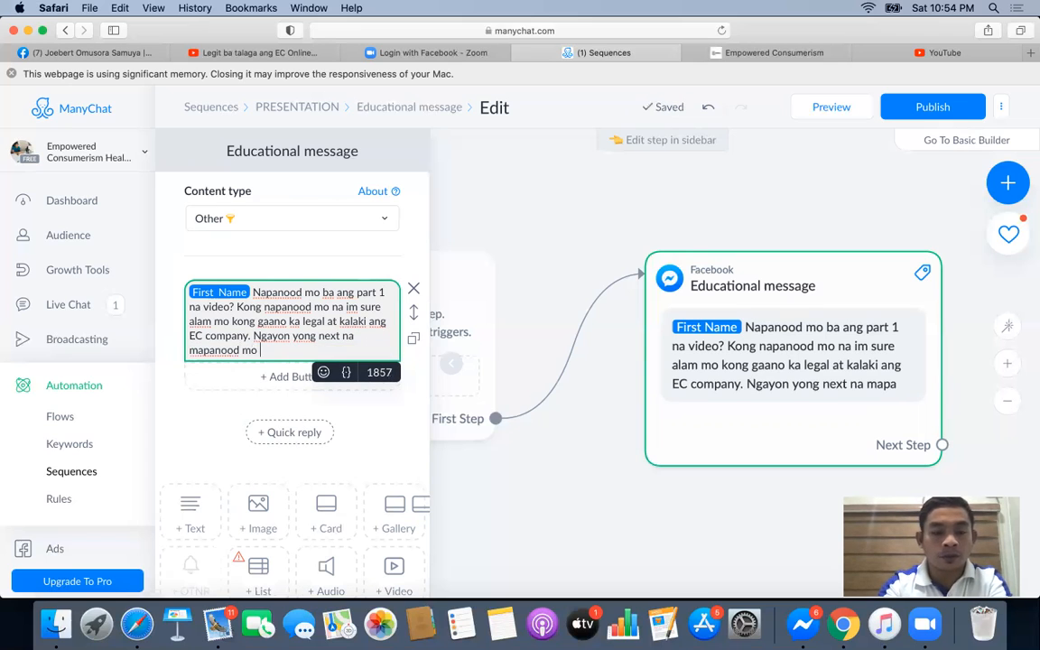
{"action": "type", "text": "ay lalo lang ma "}
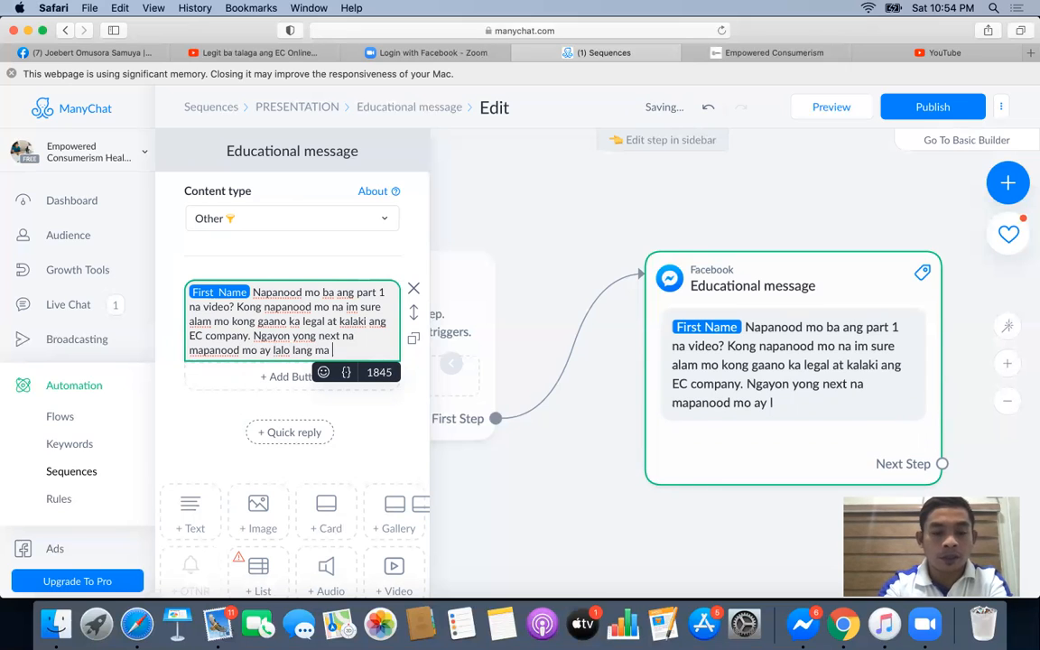
{"action": "type", "text": "excite"}
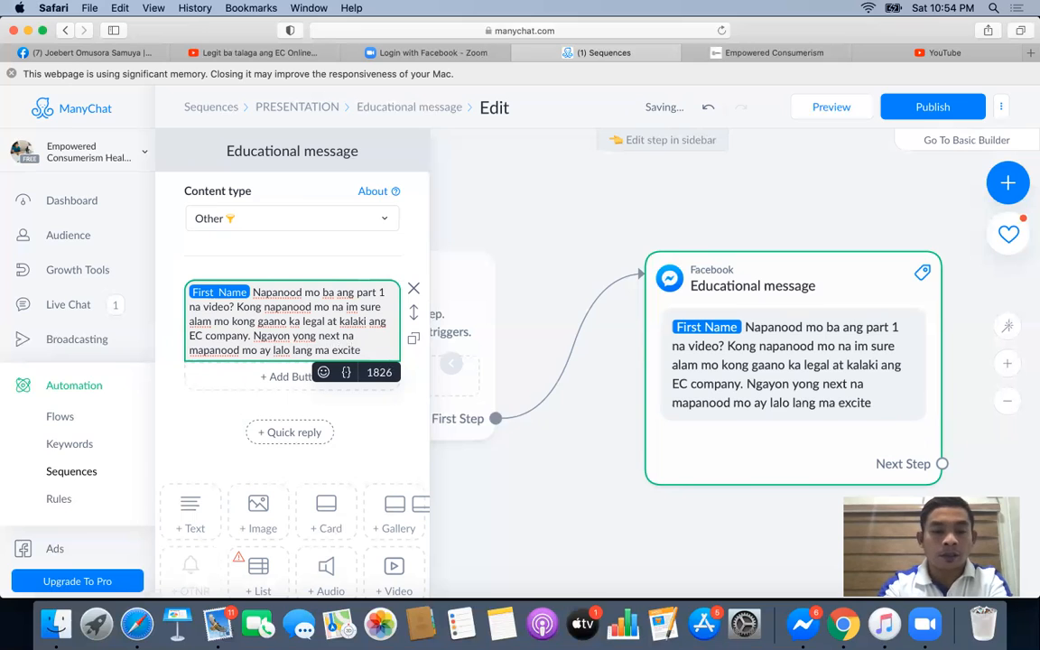
{"action": "type", "text": " panoor"}
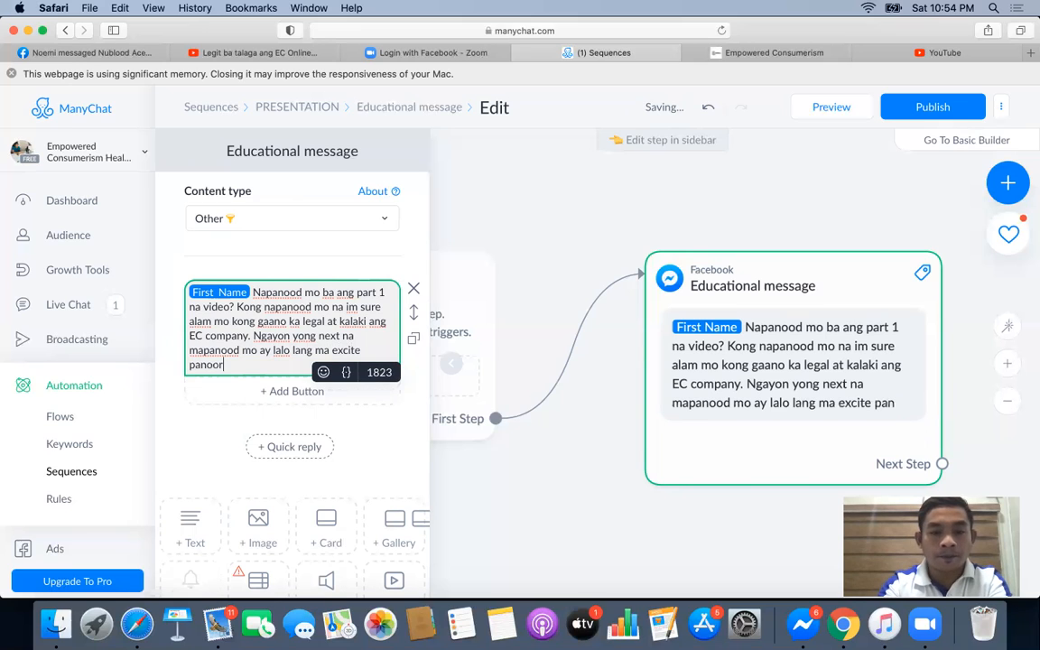
{"action": "type", "text": "in"}
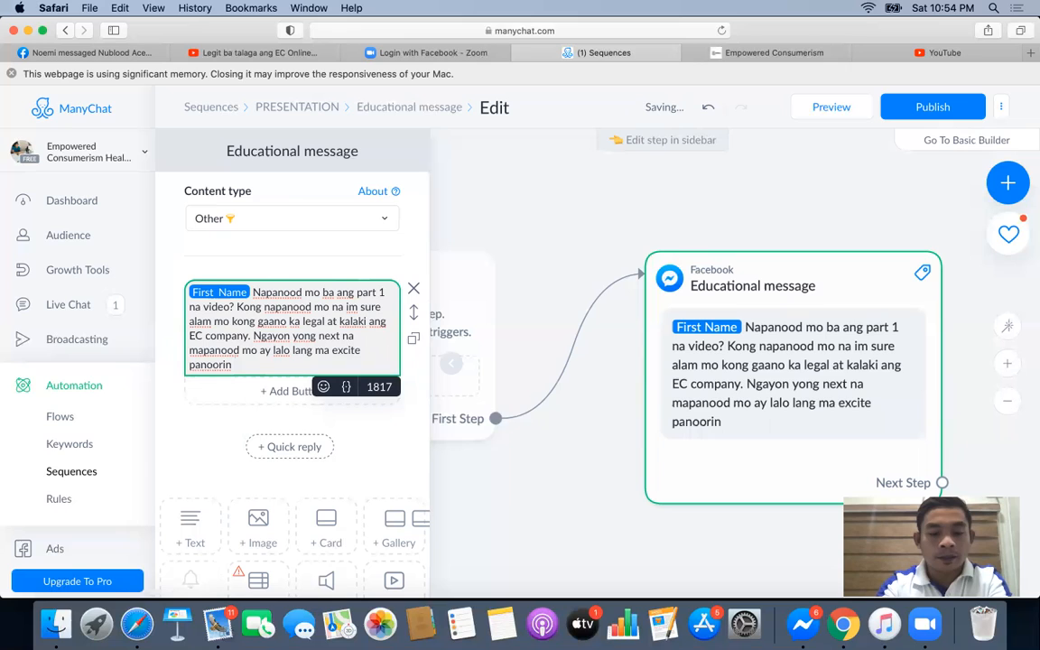
{"action": "type", "text": " kasi itu"}
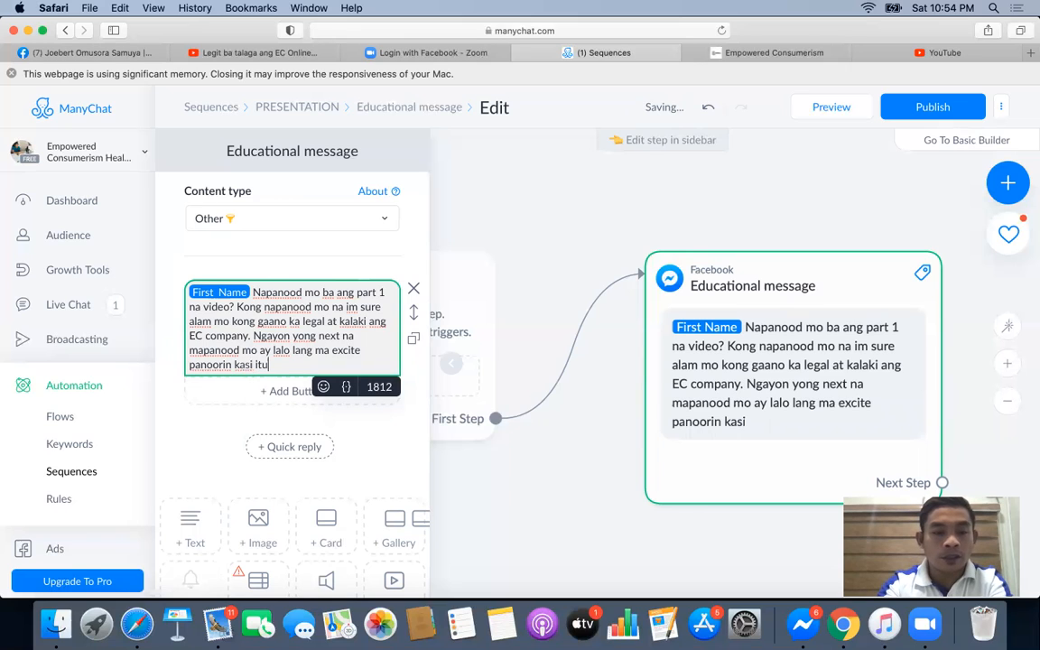
{"action": "type", "text": "turo k"}
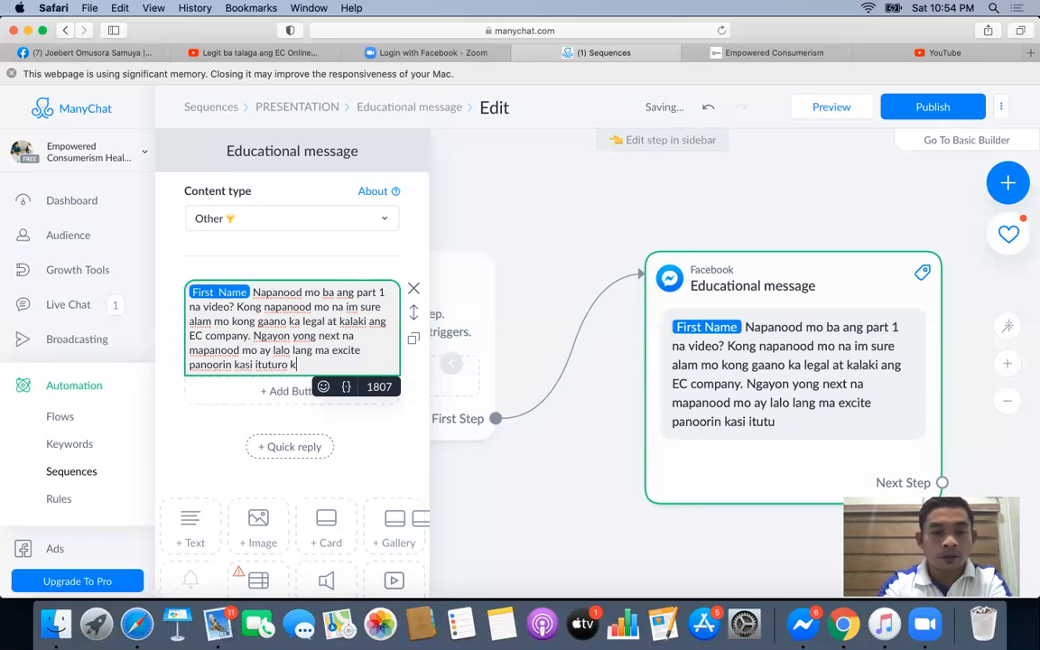
{"action": "type", "text": "=na dito"}
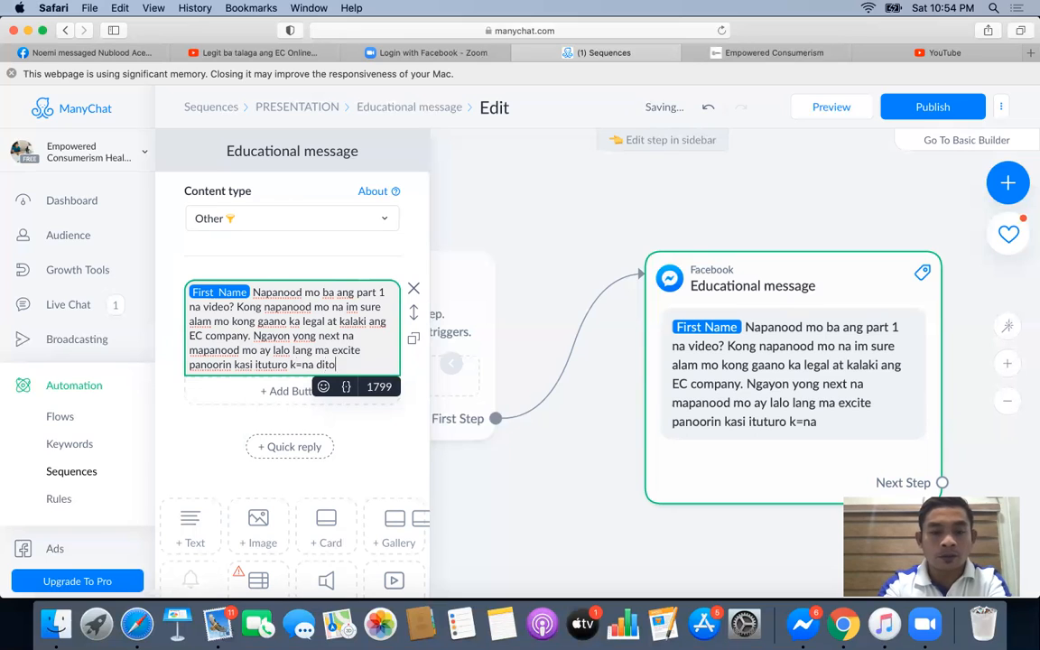
{"action": "key", "text": "BackSpace"}
{"action": "key", "text": "BackSpace"}
{"action": "key", "text": "BackSpace"}
{"action": "key", "text": "BackSpace"}
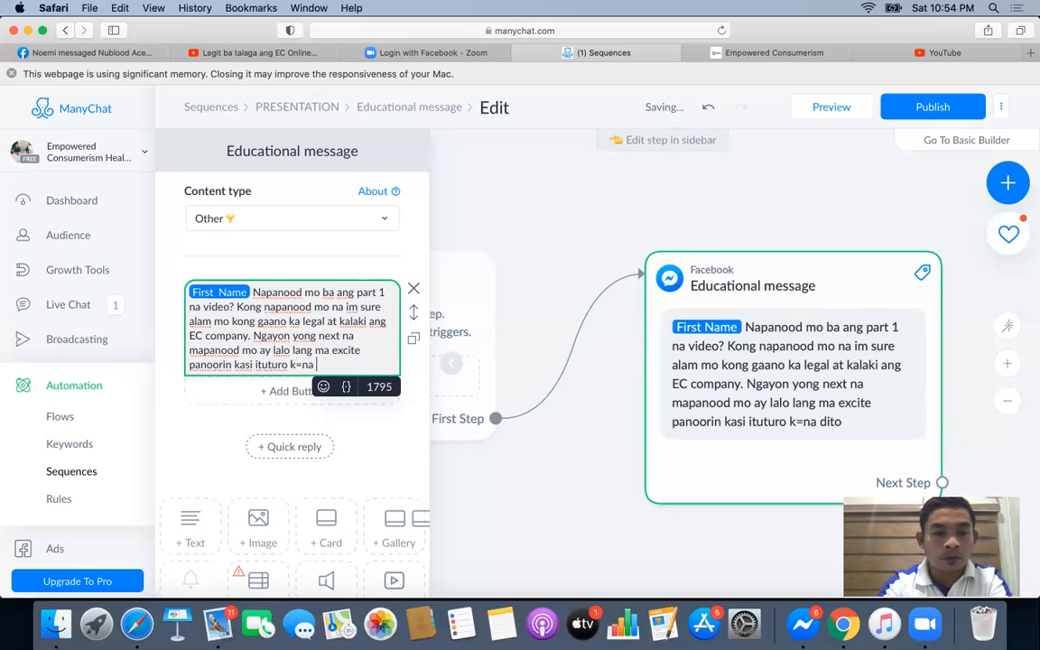
{"action": "key", "text": "BackSpace"}
{"action": "key", "text": "BackSpace"}
{"action": "key", "text": "BackSpace"}
{"action": "key", "text": "BackSpace"}
{"action": "type", "text": "na dto ko "}
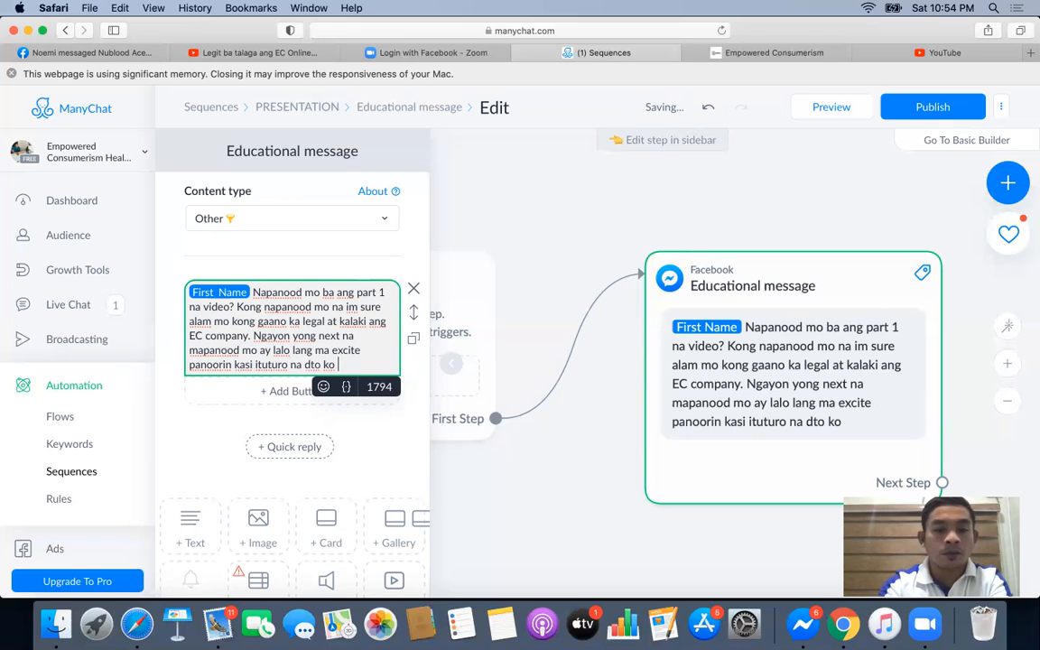
{"action": "type", "text": "ng"}
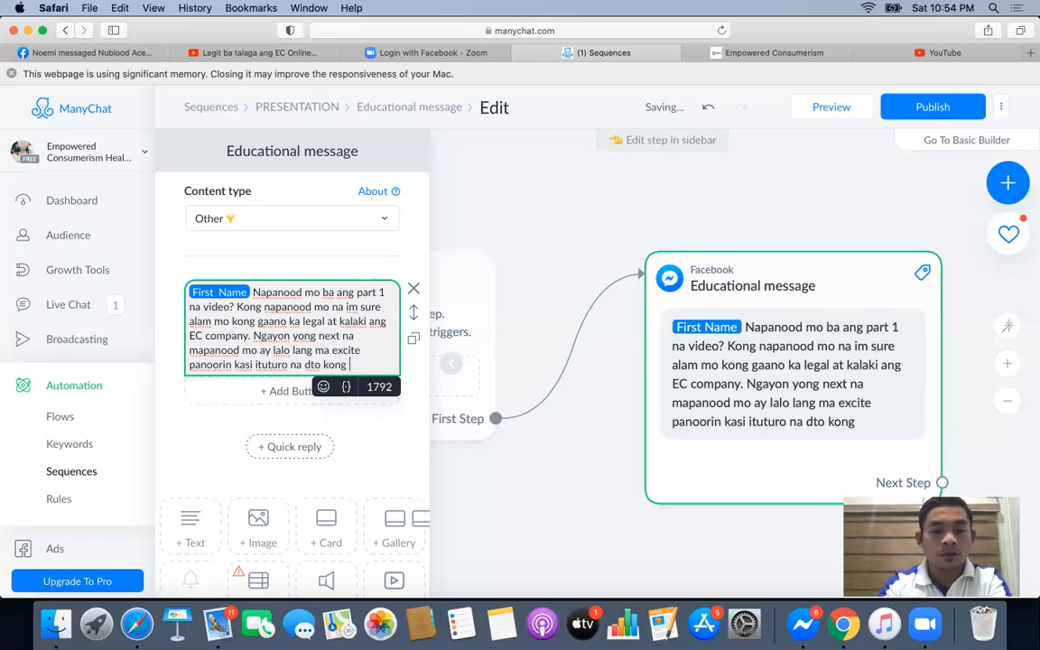
{"action": "key", "text": "BackSpace"}
{"action": "key", "text": "BackSpace"}
{"action": "key", "text": "BackSpace"}
{"action": "key", "text": "BackSpace"}
{"action": "type", "text": "how"}
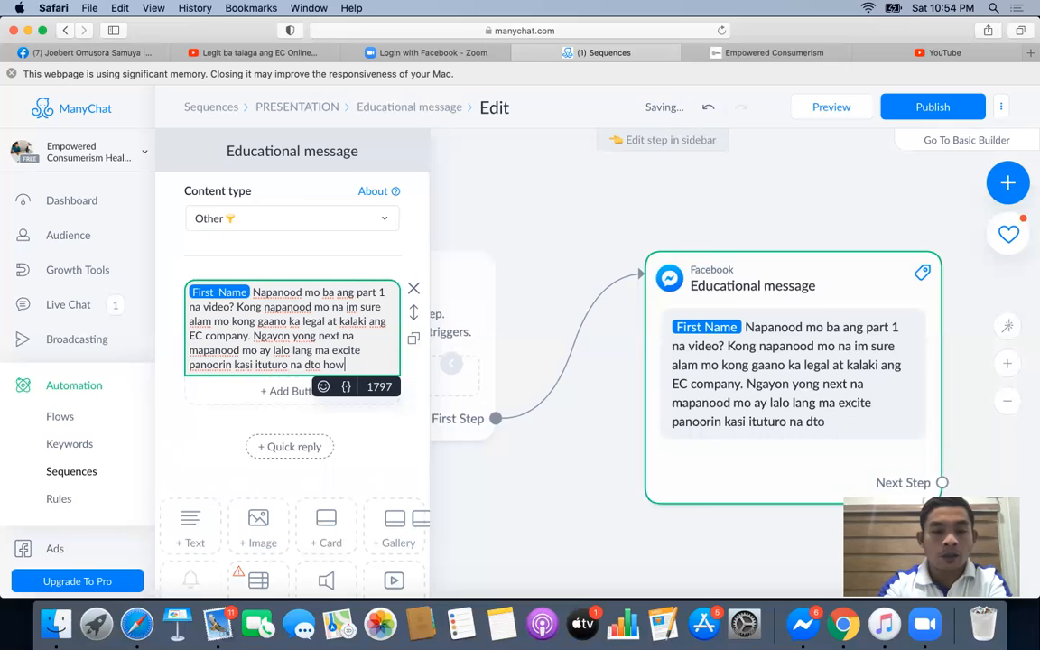
{"action": "type", "text": " you will gene"}
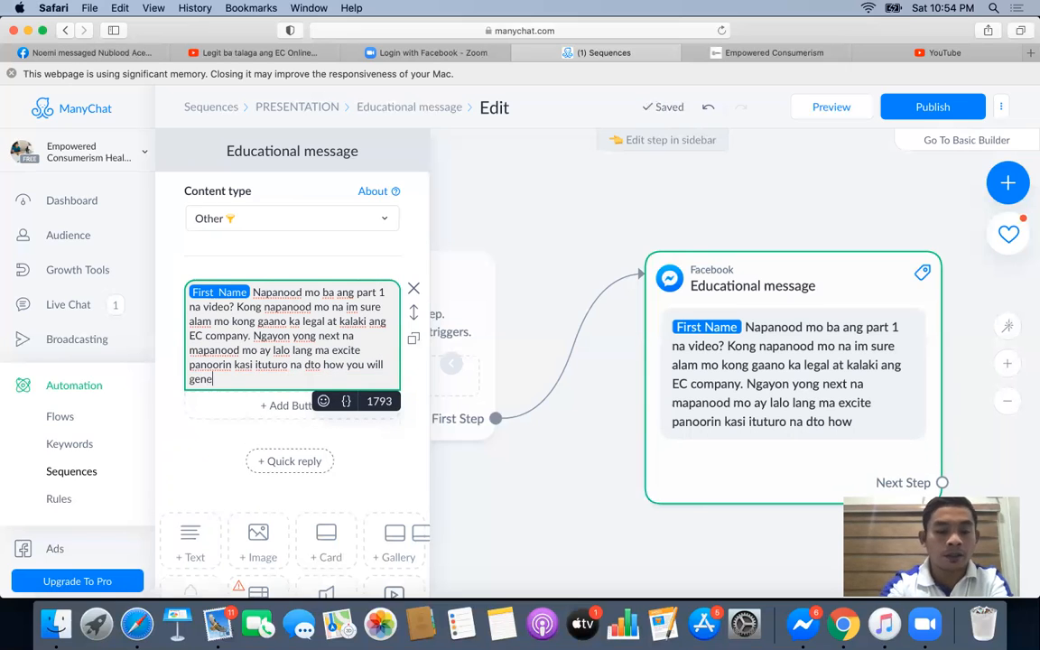
{"action": "type", "text": "rate more income."}
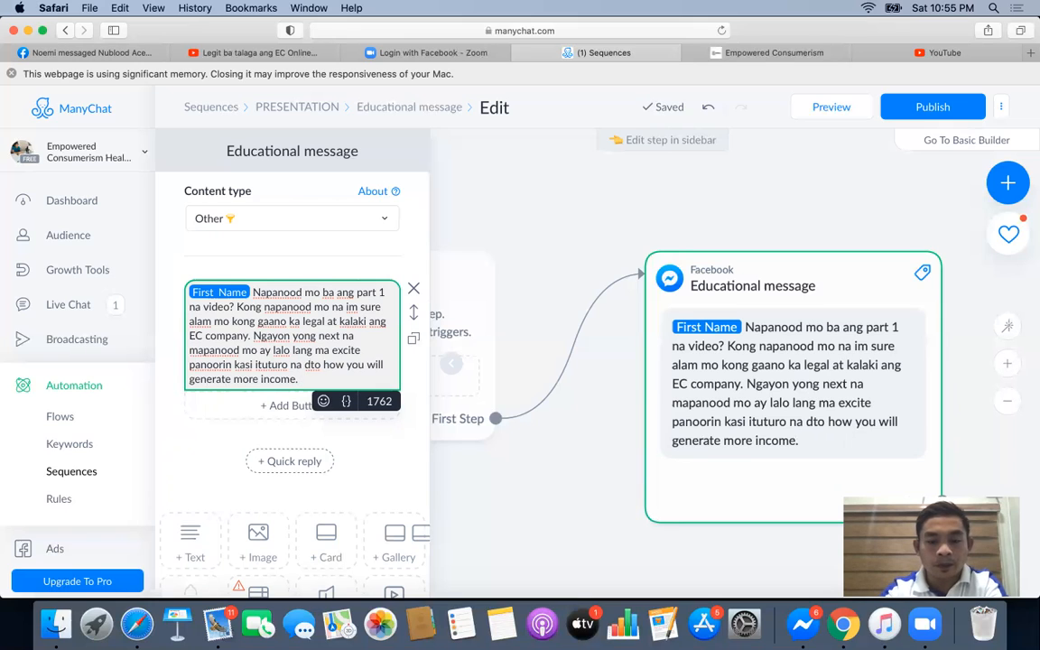
{"action": "type", "text": "watch part 2 video"}
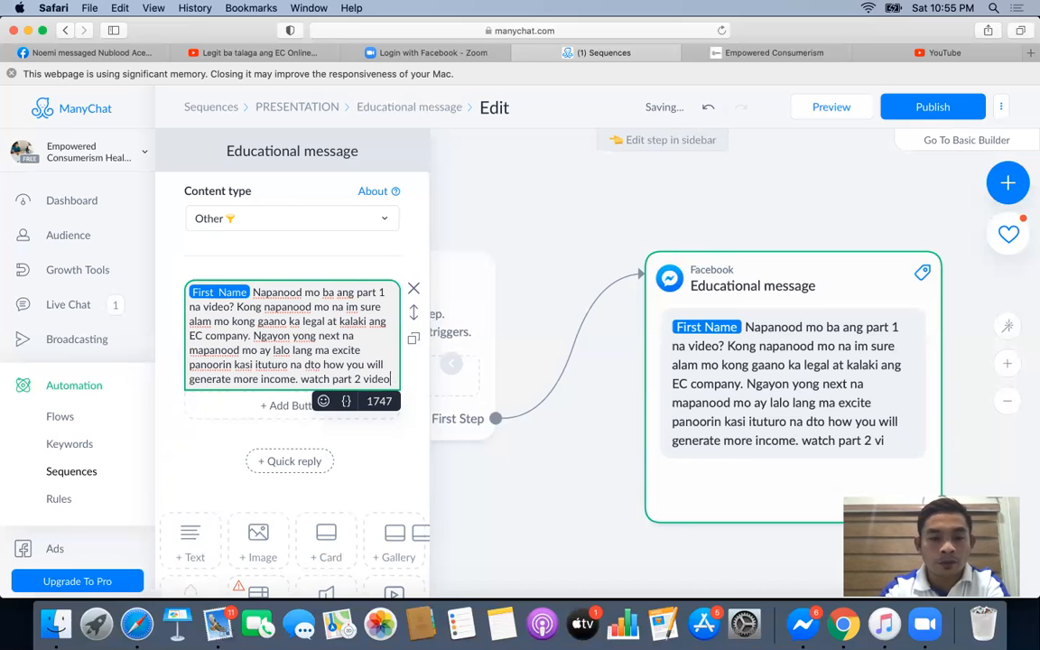
{"action": "type", "text": "."}
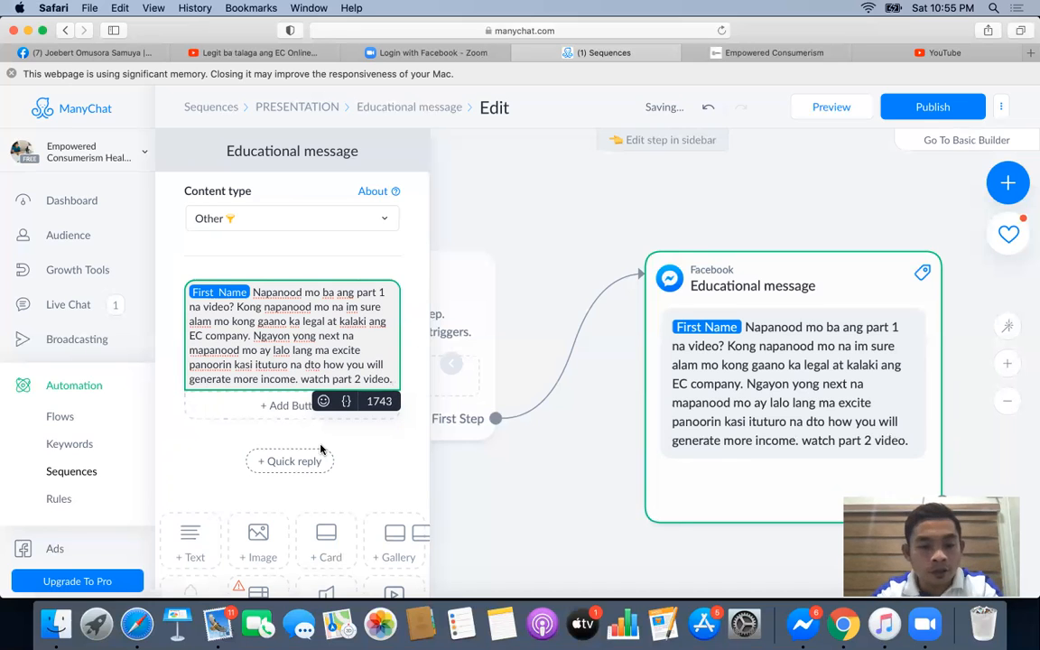
Add an image card using the Empowered Consumerism transaction collage photo from Downloads
{"action": "left_click", "coordinate": [327, 558]}
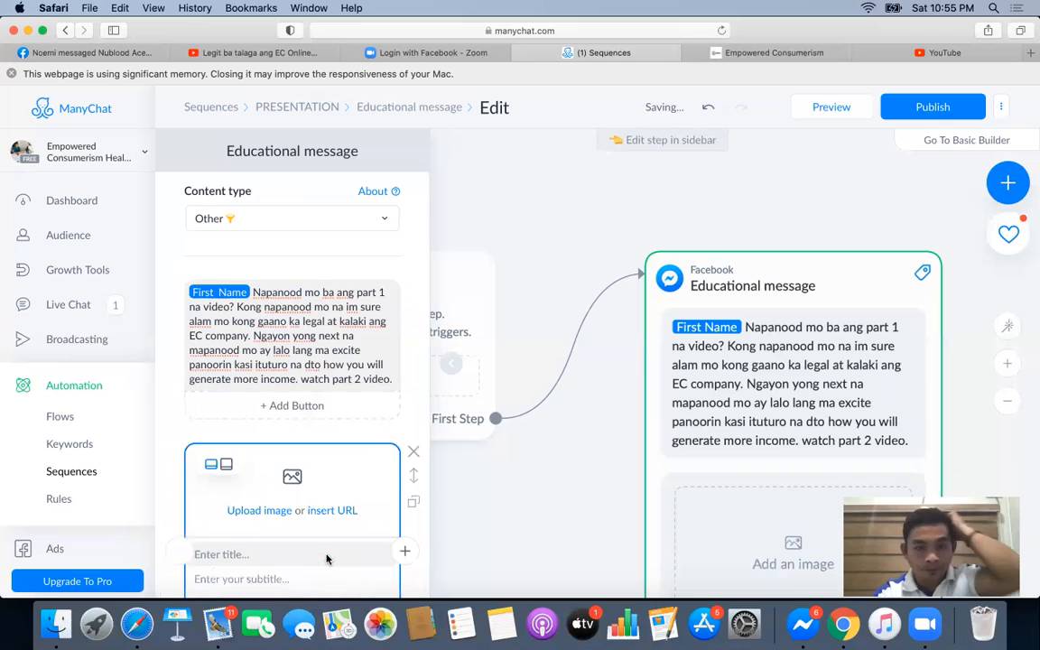
{"action": "left_click", "coordinate": [258, 512]}
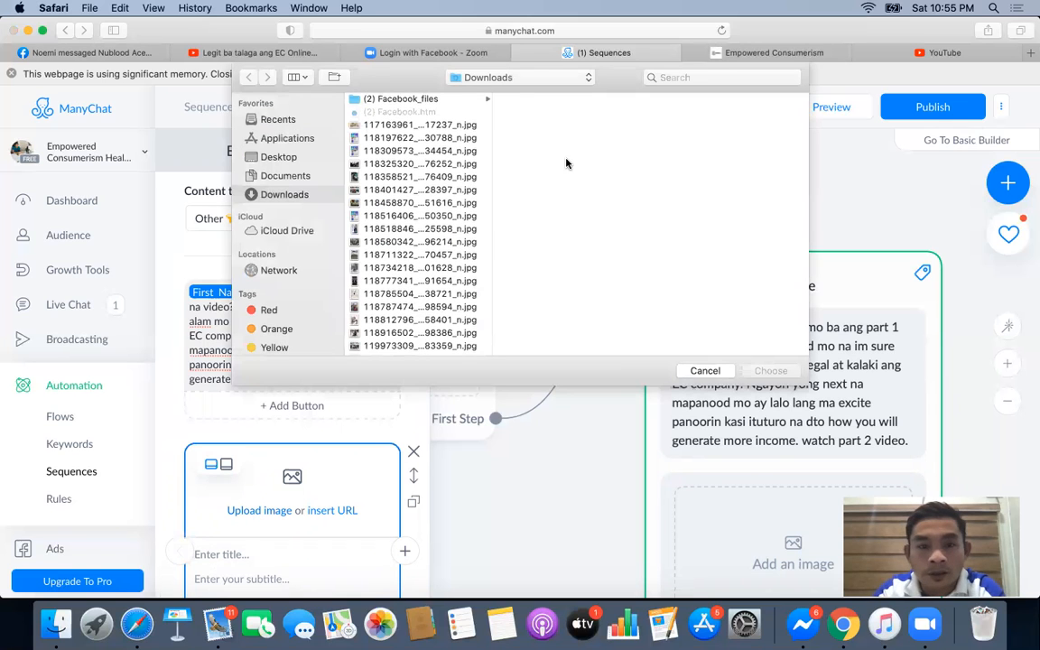
{"action": "key", "text": "Down"}
{"action": "key", "text": "Down"}
{"action": "key", "text": "Down"}
{"action": "key", "text": "Down"}
{"action": "key", "text": "Down"}
{"action": "key", "text": "Down"}
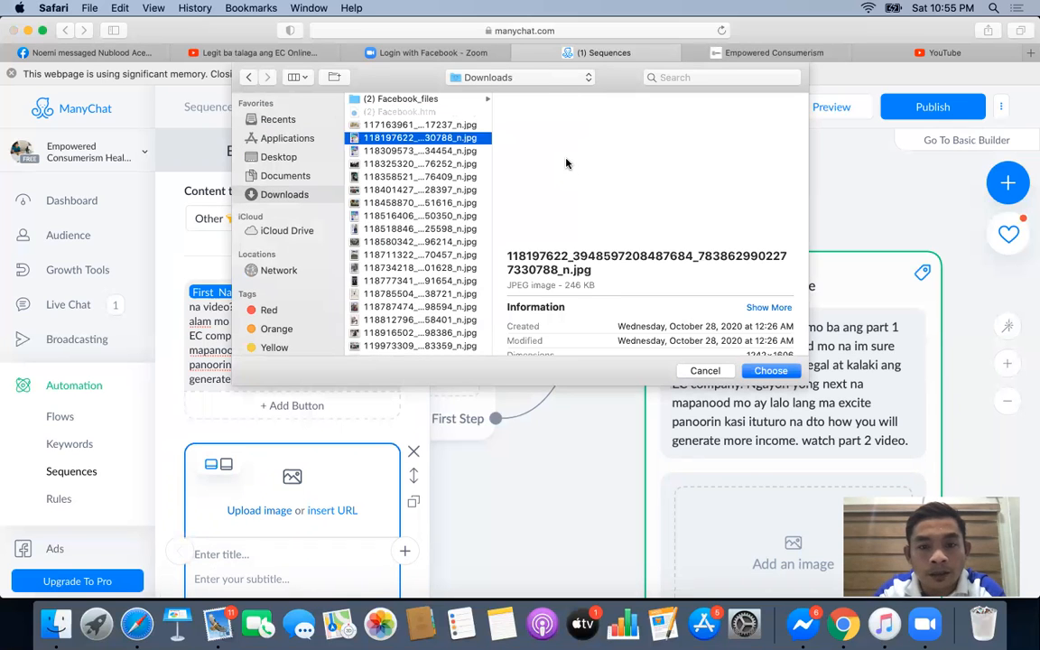
{"action": "key", "text": "Down"}
{"action": "key", "text": "Down"}
{"action": "key", "text": "Down"}
{"action": "key", "text": "Down"}
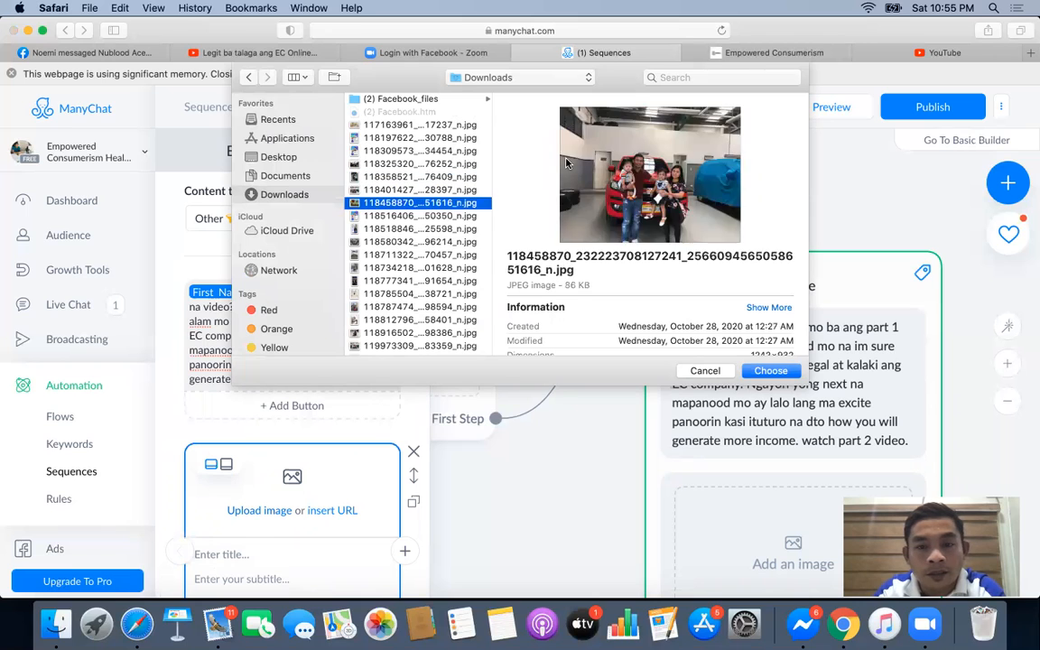
{"action": "key", "text": "Down"}
{"action": "key", "text": "Down"}
{"action": "key", "text": "Down"}
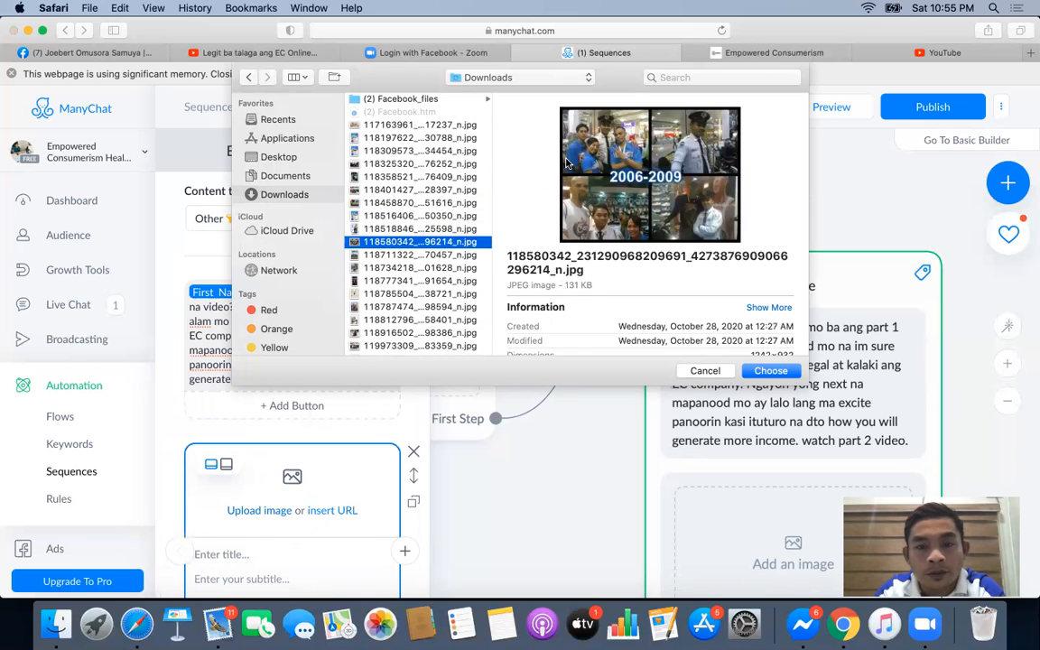
{"action": "key", "text": "Down"}
{"action": "key", "text": "Down"}
{"action": "key", "text": "Down"}
{"action": "key", "text": "Down"}
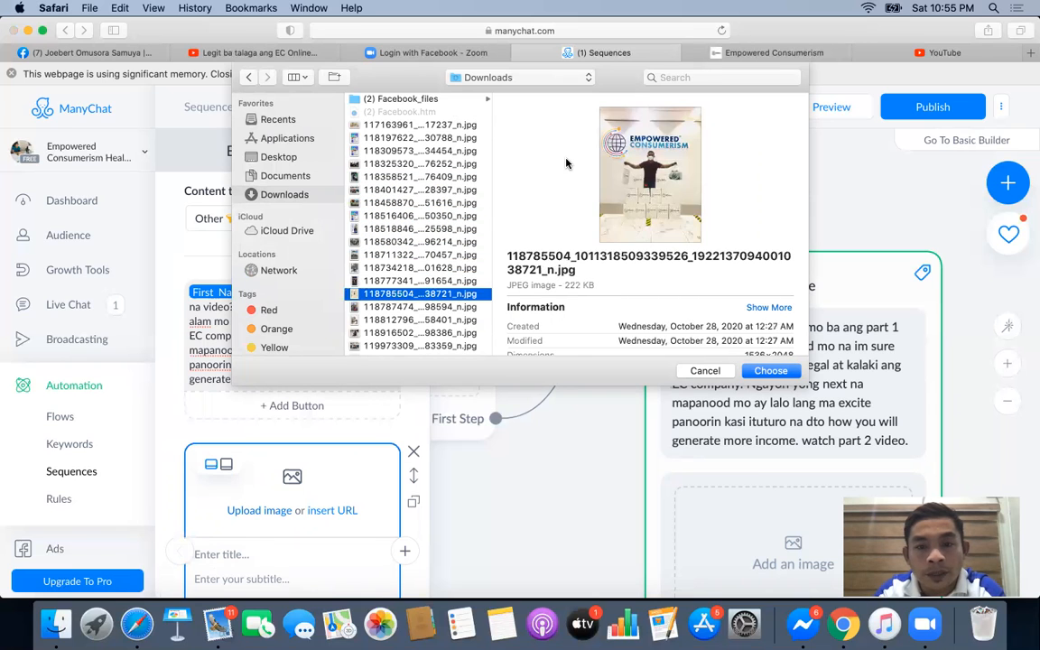
{"action": "key", "text": "Down"}
{"action": "key", "text": "Down"}
{"action": "key", "text": "Down"}
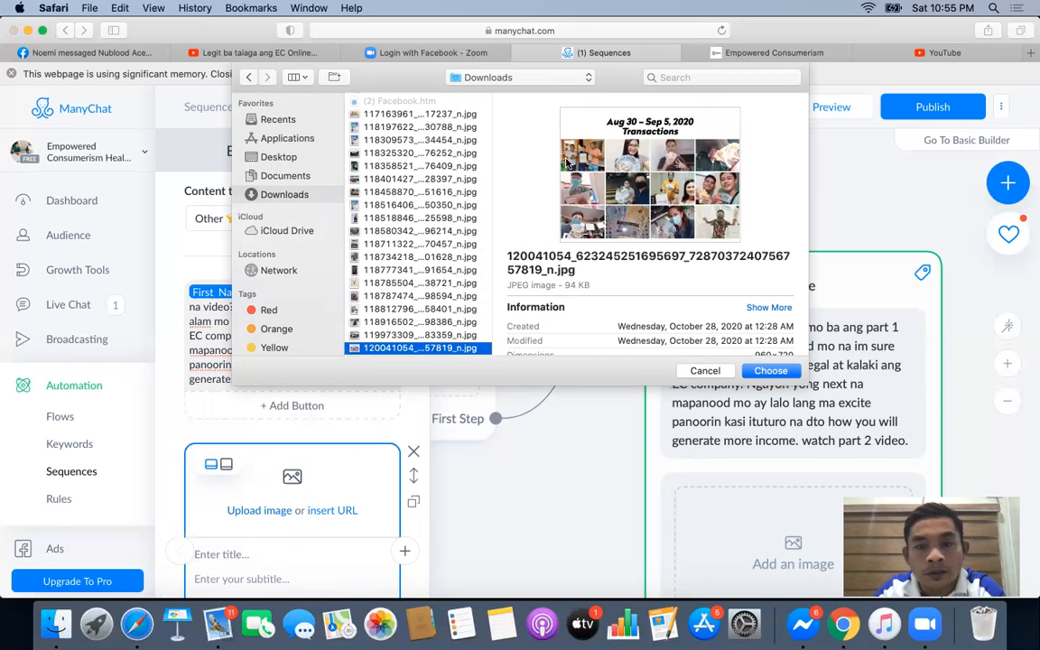
{"action": "key", "text": "Down"}
{"action": "key", "text": "Down"}
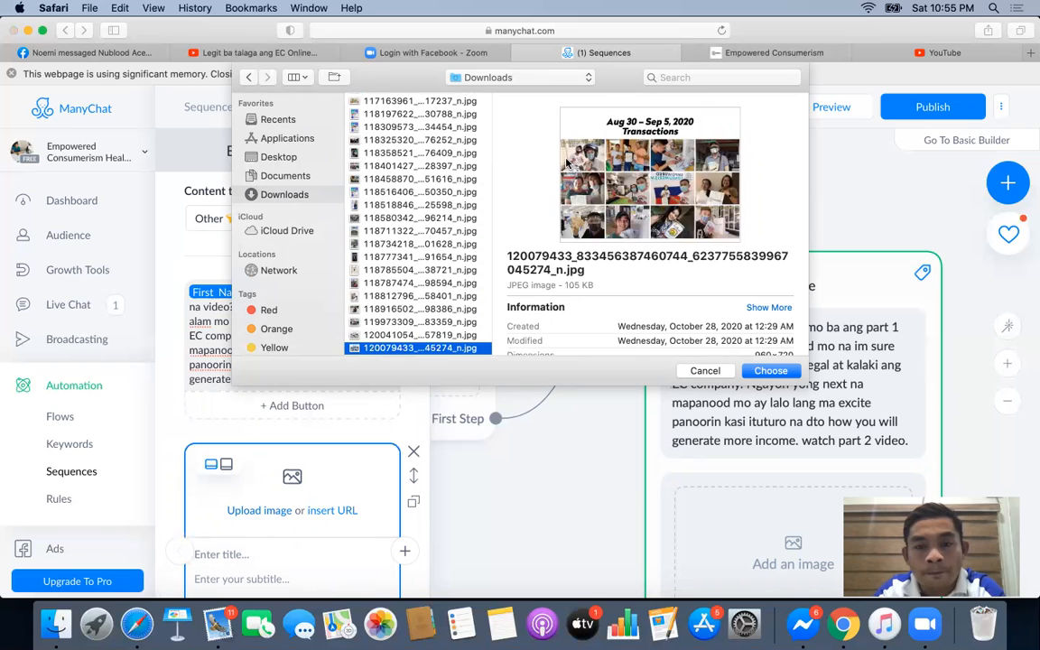
{"action": "key", "text": "Down"}
{"action": "key", "text": "Down"}
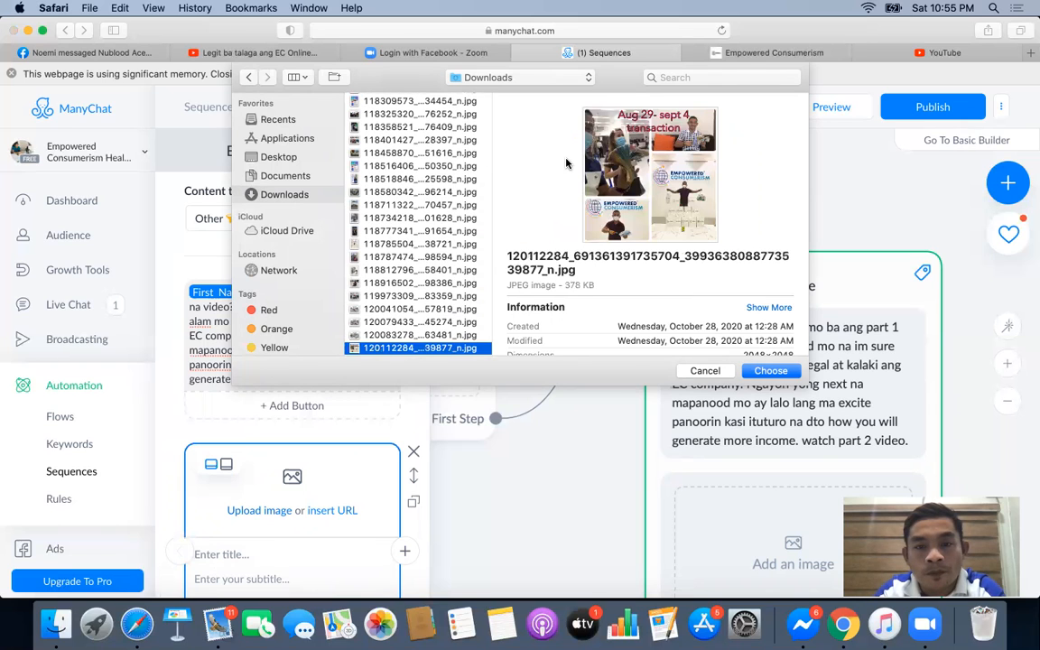
{"action": "key", "text": "Up"}
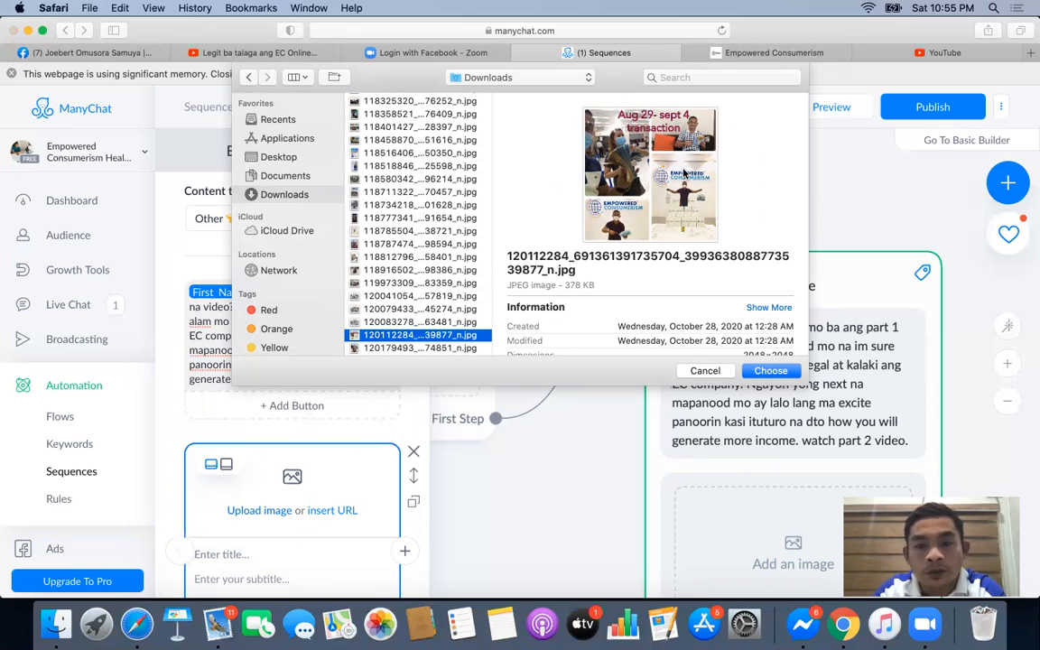
{"action": "left_click", "coordinate": [770, 371]}
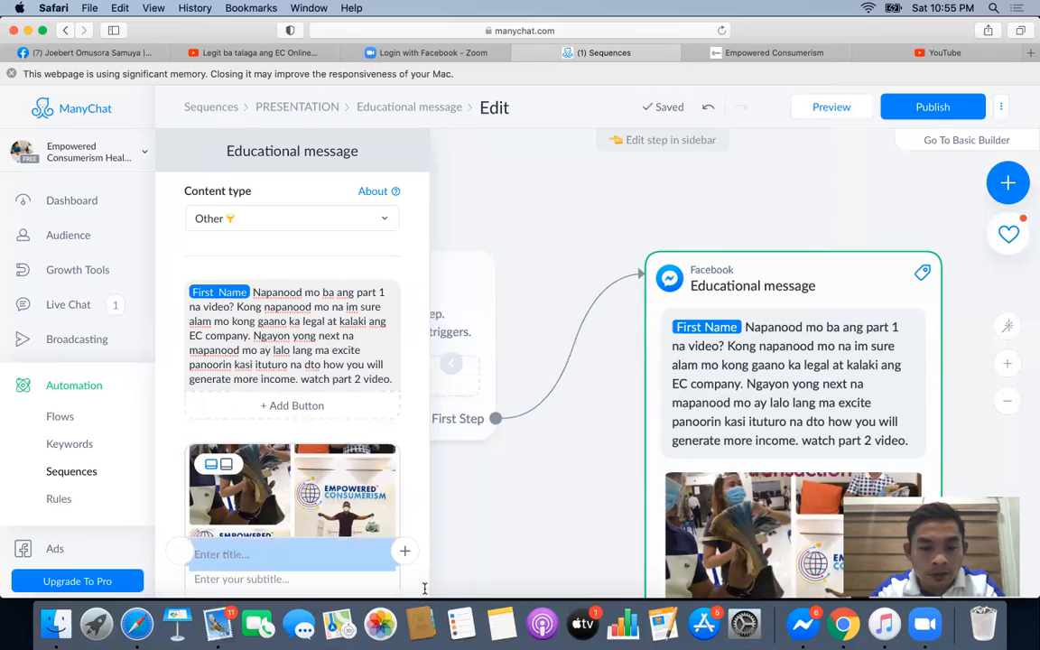
Title the image card 'How to generate more income'
{"action": "left_click_drag", "start_coordinate": [424, 594], "coordinate": [424, 600]}
{"action": "left_click", "coordinate": [388, 539]}
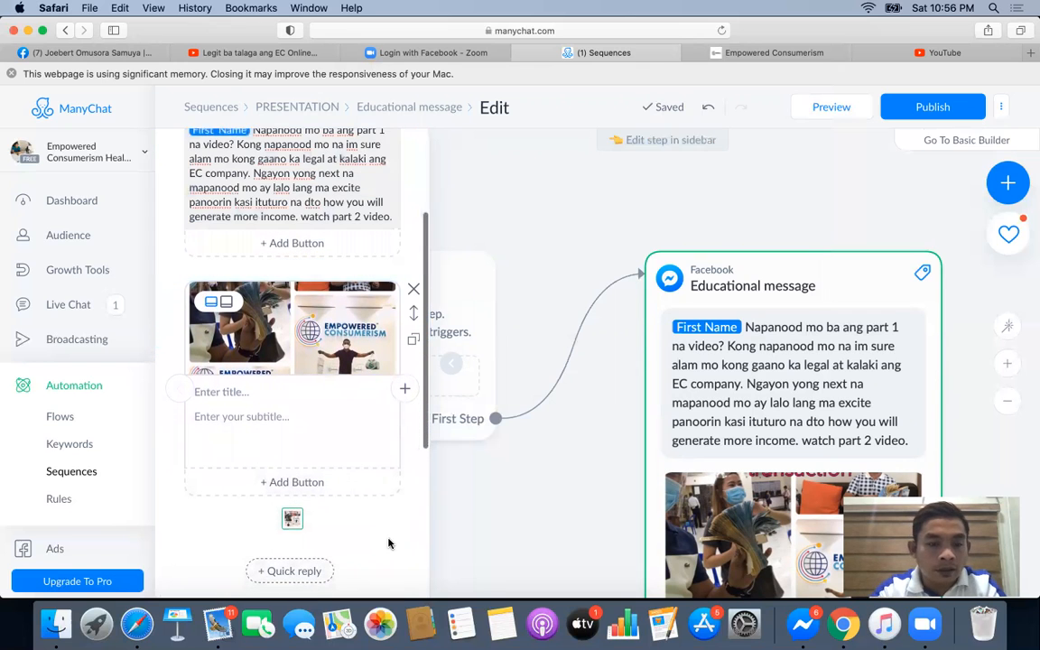
{"action": "left_click", "coordinate": [260, 394]}
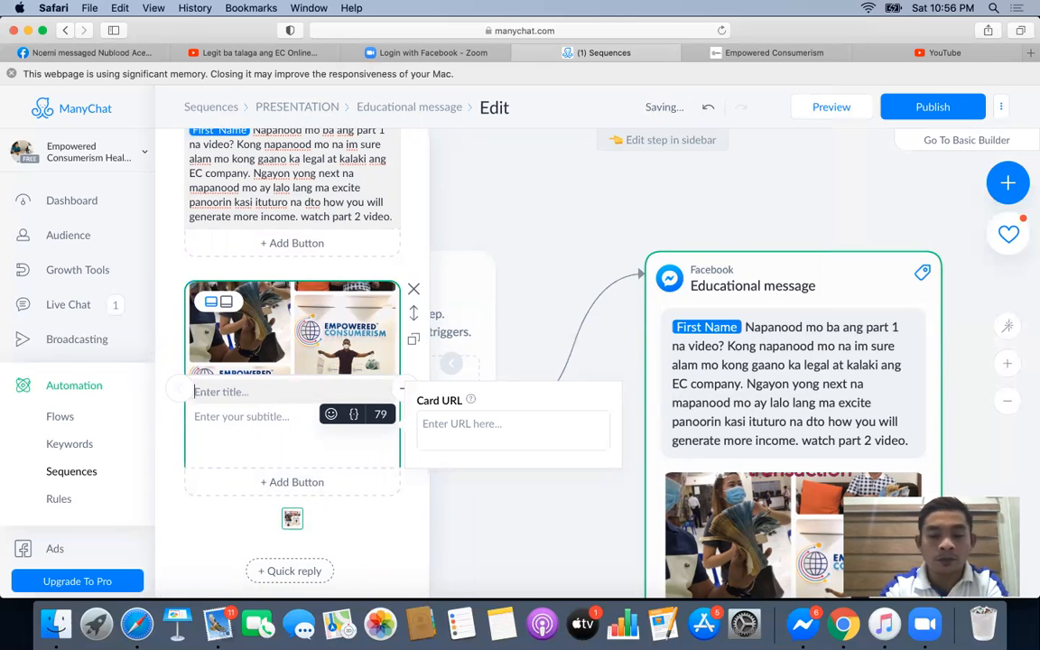
{"action": "type", "text": "How to g"}
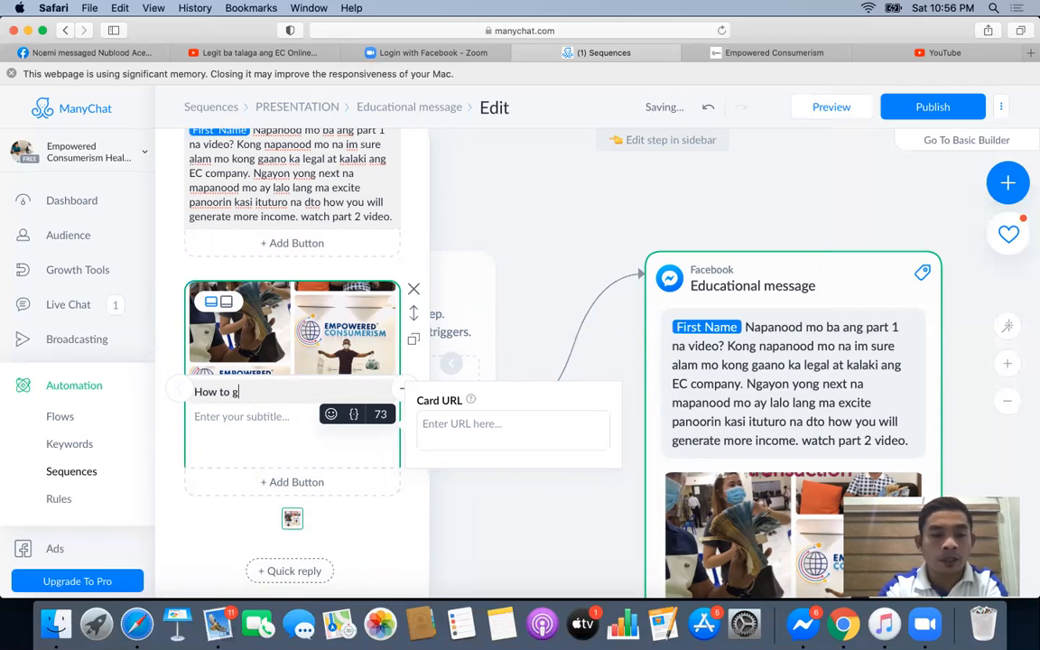
{"action": "type", "text": "enerate "}
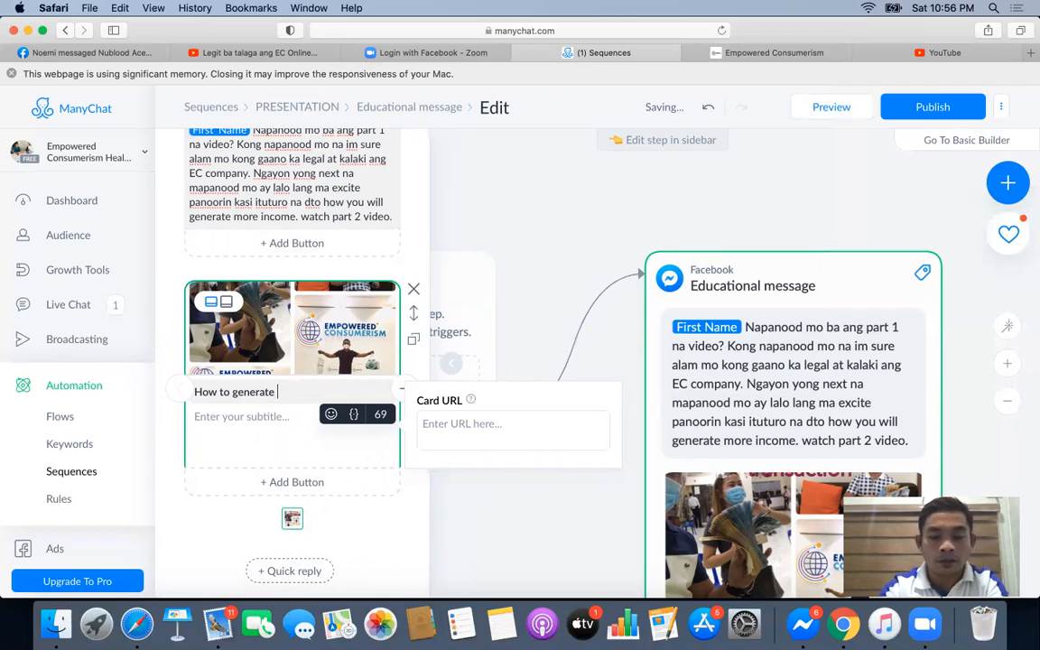
{"action": "type", "text": "more income"}
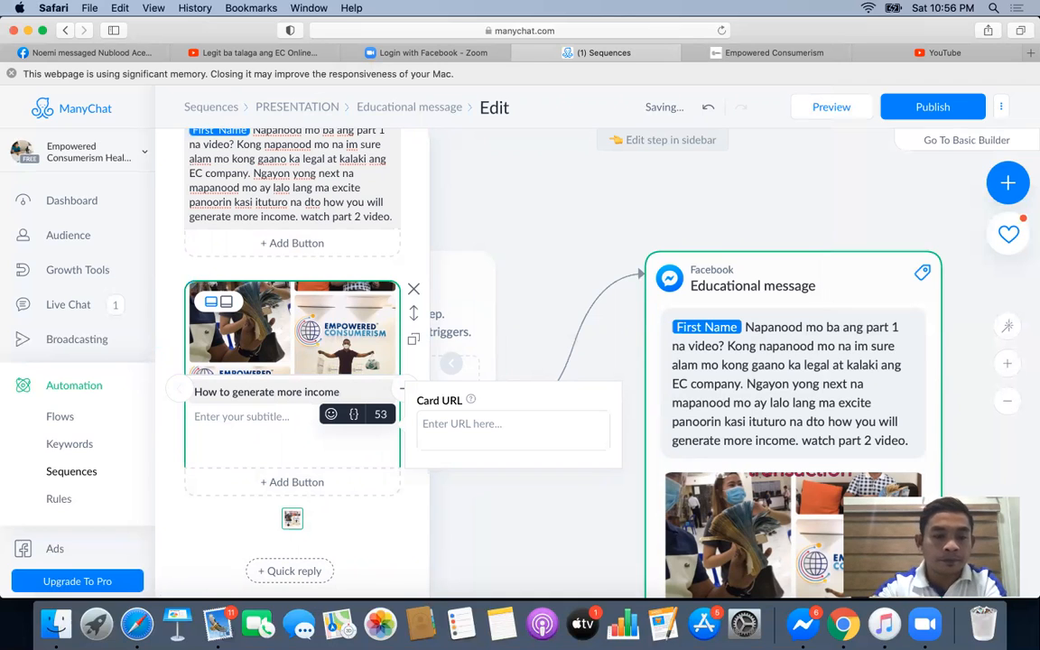
Give the card the subtitle 'This video will teach you how to generate more income'
{"action": "left_click", "coordinate": [269, 417]}
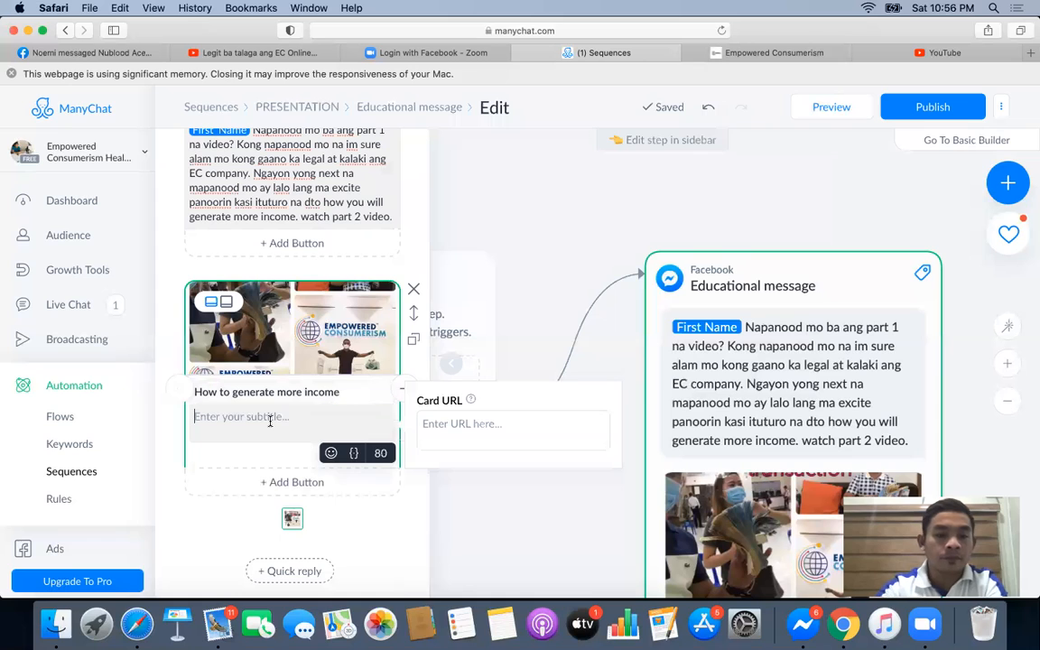
{"action": "type", "text": "t"}
{"action": "key", "text": "BackSpace"}
{"action": "type", "text": "This v"}
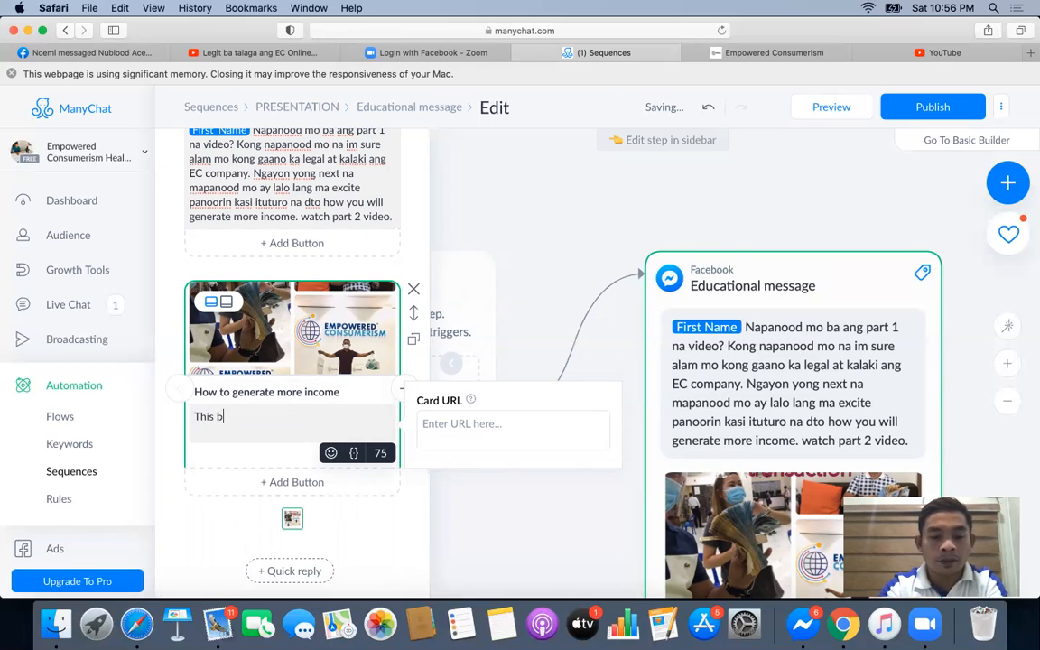
{"action": "key", "text": "BackSpace"}
{"action": "type", "text": "video will teach"}
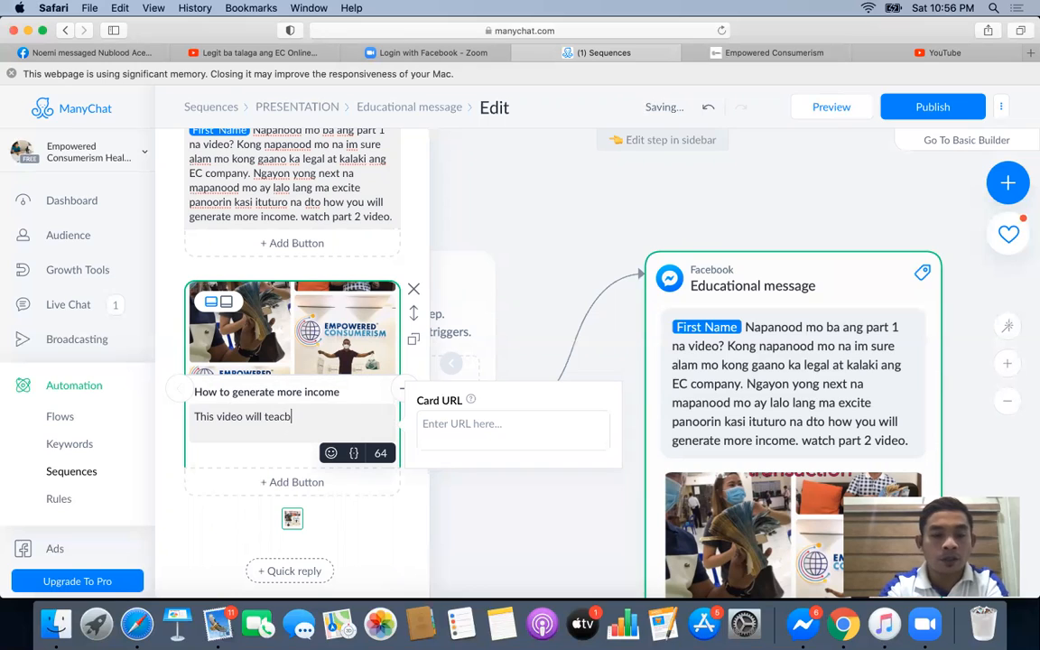
{"action": "type", "text": " you"}
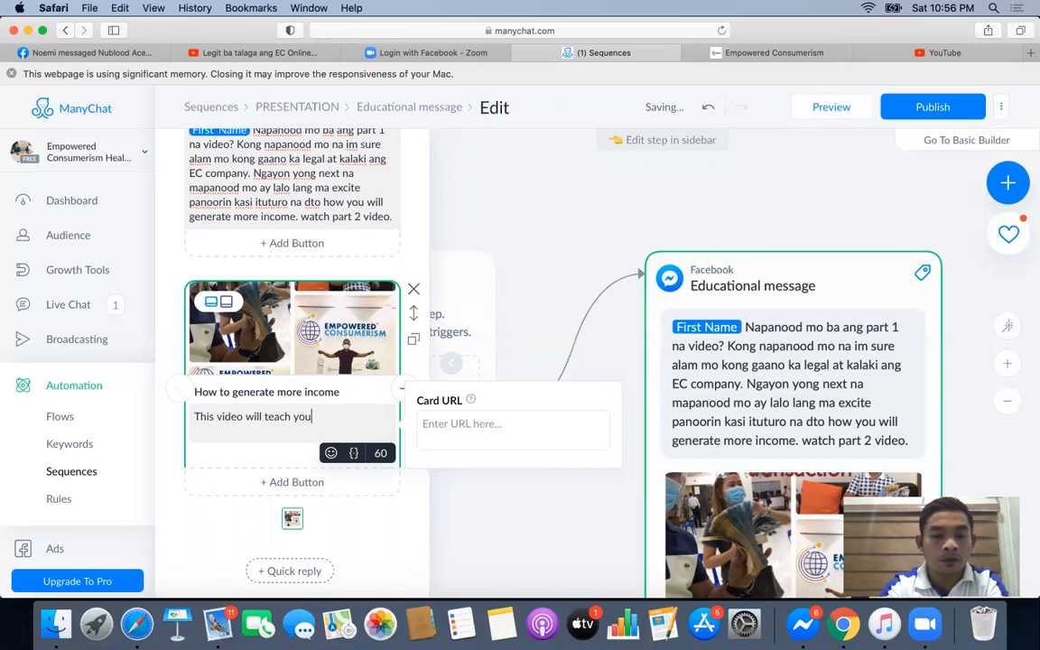
{"action": "type", "text": " how to earn"}
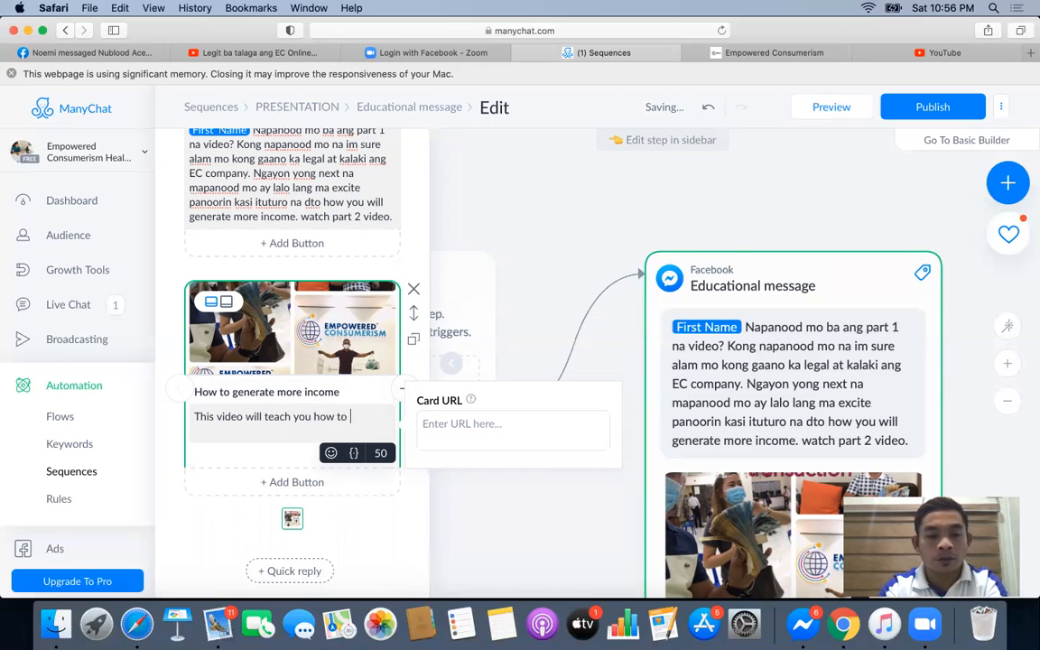
{"action": "type", "text": "more"}
{"action": "key", "text": "BackSpace"}
{"action": "key", "text": "BackSpace"}
{"action": "key", "text": "BackSpace"}
{"action": "key", "text": "BackSpace"}
{"action": "key", "text": "BackSpace"}
{"action": "key", "text": "BackSpace"}
{"action": "key", "text": "BackSpace"}
{"action": "key", "text": "BackSpace"}
{"action": "key", "text": "BackSpace"}
{"action": "type", "text": "gener"}
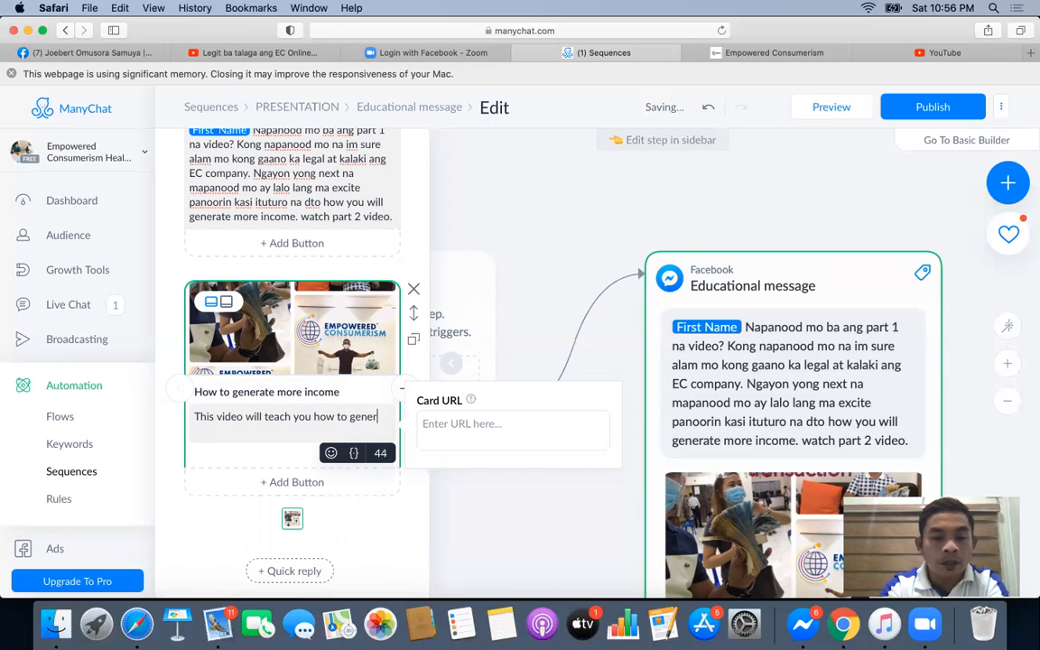
{"action": "type", "text": "ate more income"}
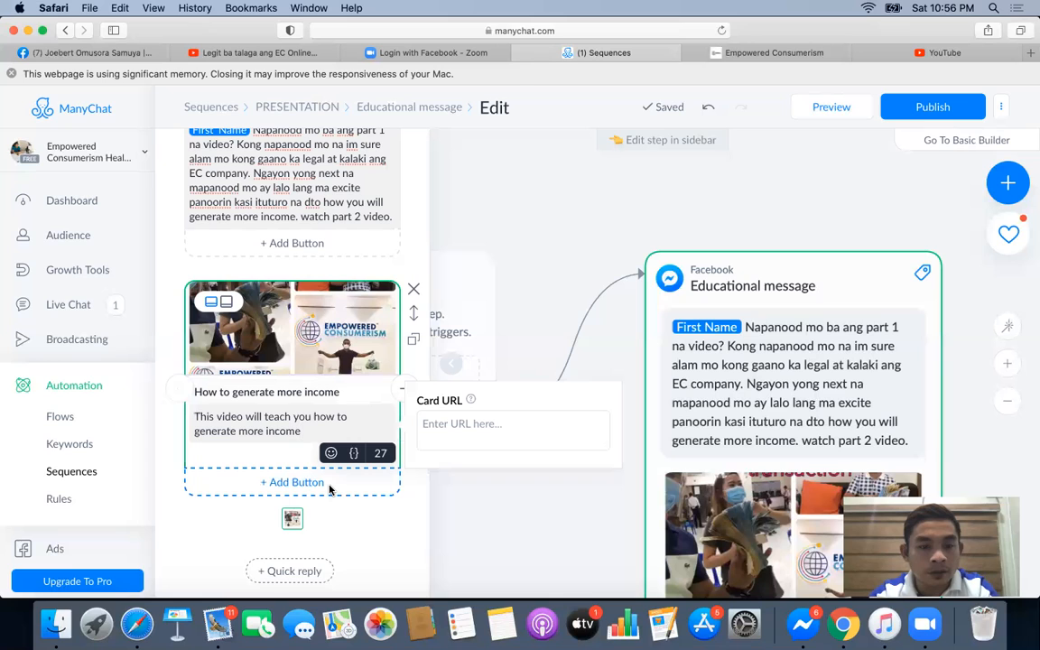
Add a 'PART 2 VIDEO' button to the image card with the Open website action
{"action": "left_click", "coordinate": [330, 489]}
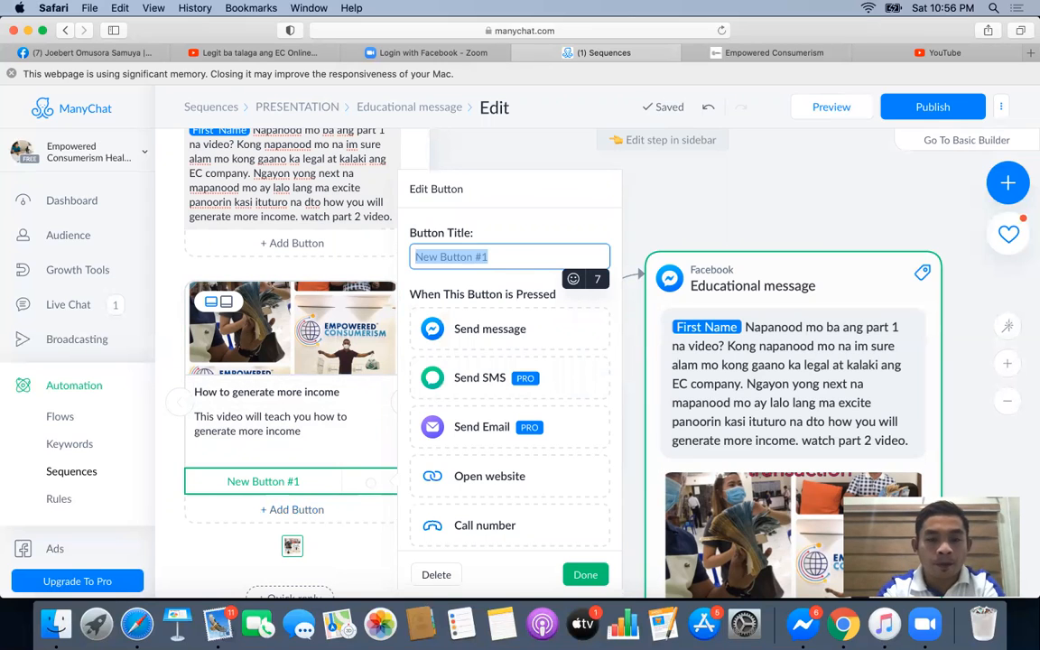
{"action": "type", "text": "pa"}
{"action": "key", "text": "BackSpace"}
{"action": "key", "text": "BackSpace"}
{"action": "type", "text": "PA"}
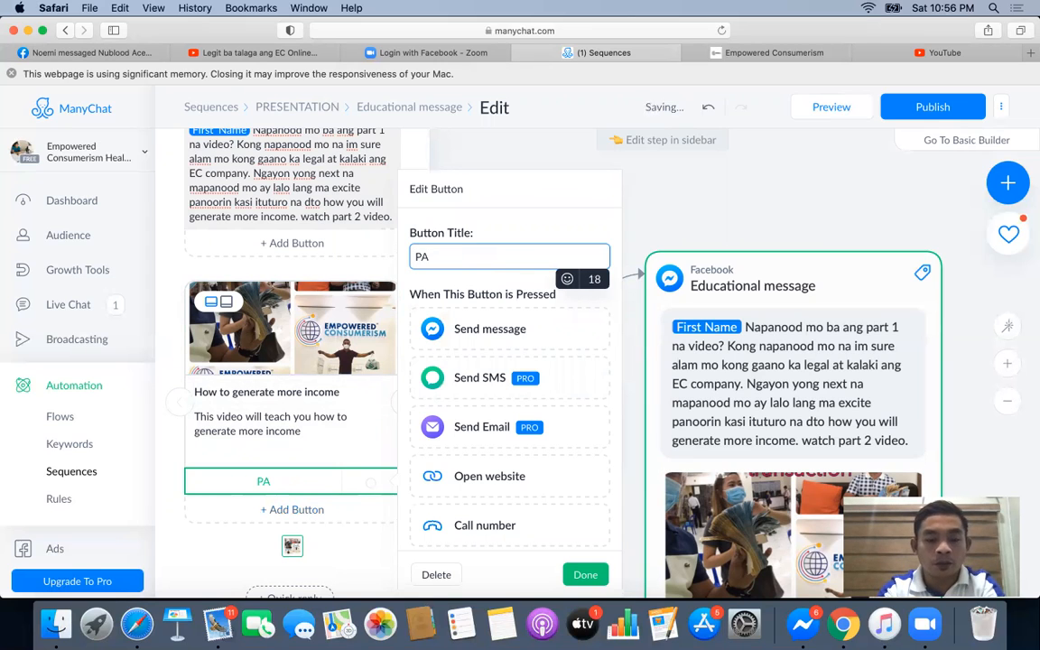
{"action": "type", "text": "RT 2"}
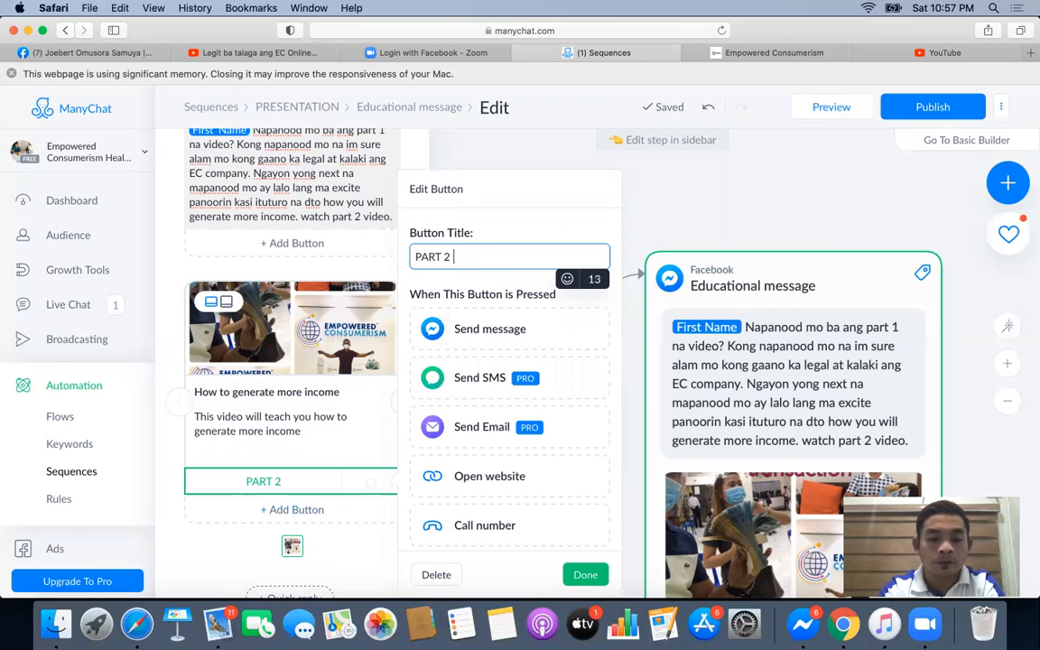
{"action": "type", "text": "VIDEO"}
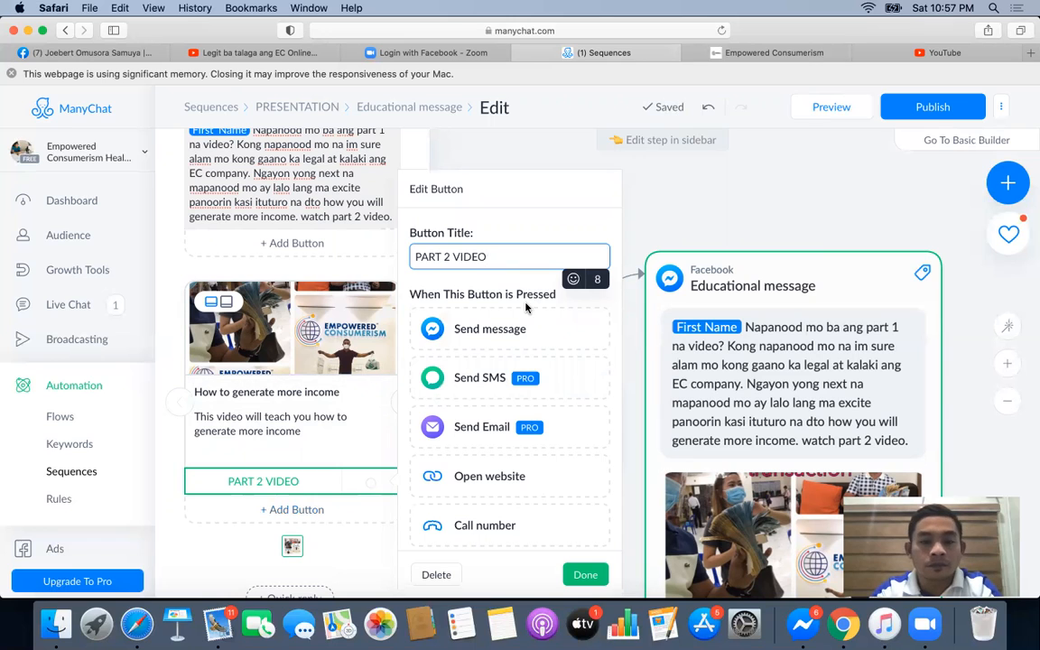
{"action": "left_click", "coordinate": [494, 479]}
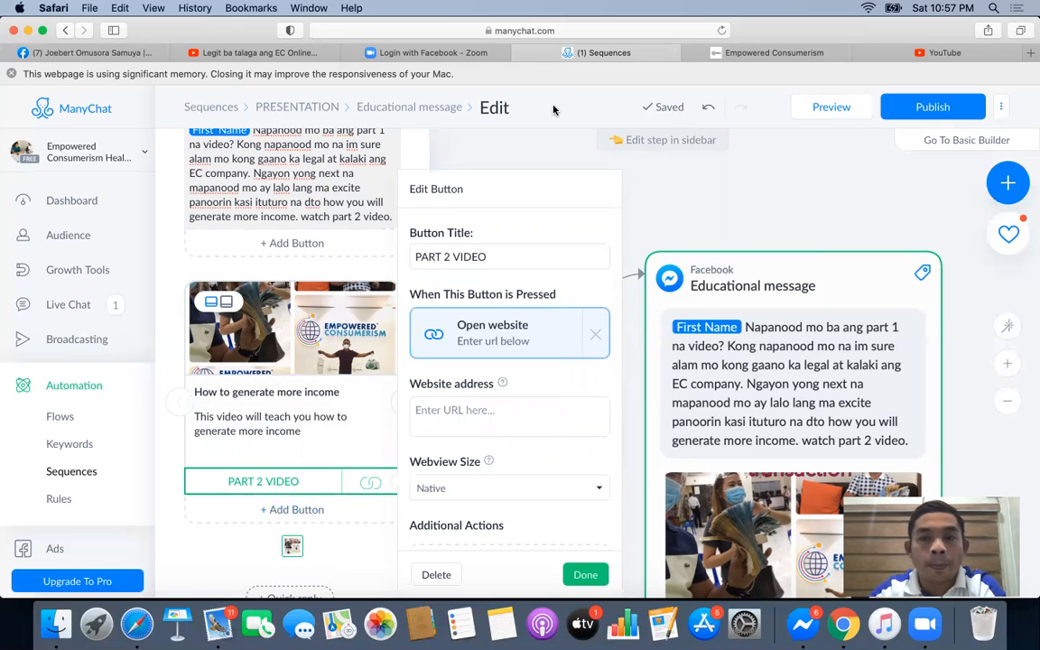
{"action": "left_click", "coordinate": [844, 625]}
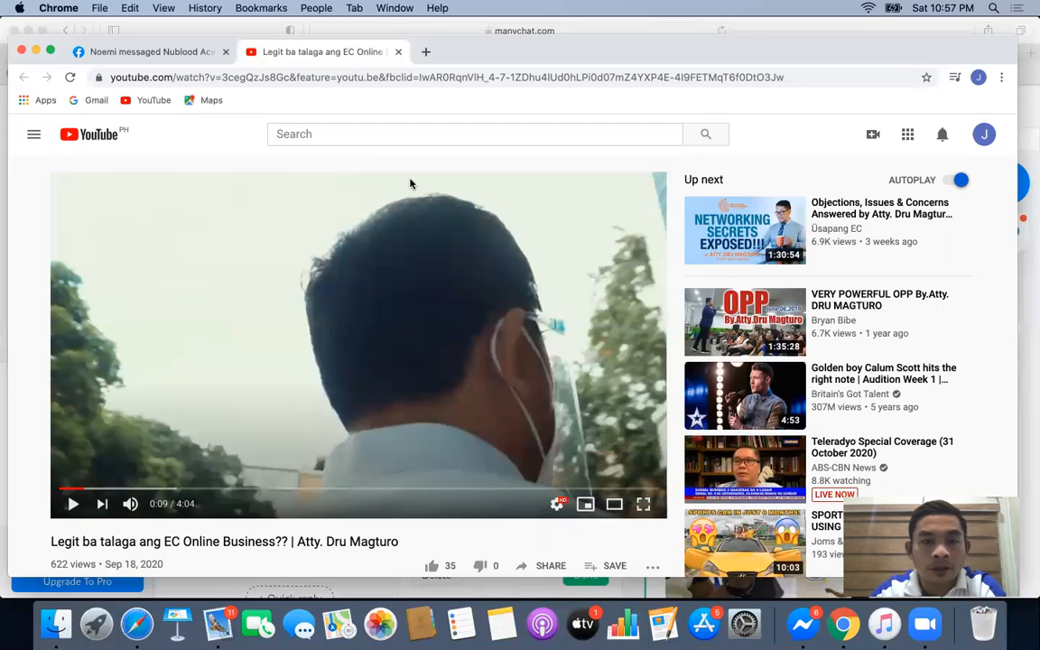
Open the 'How to Generate More Money' YouTube link from Facebook Messenger and grab its URL
{"action": "left_click", "coordinate": [167, 52]}
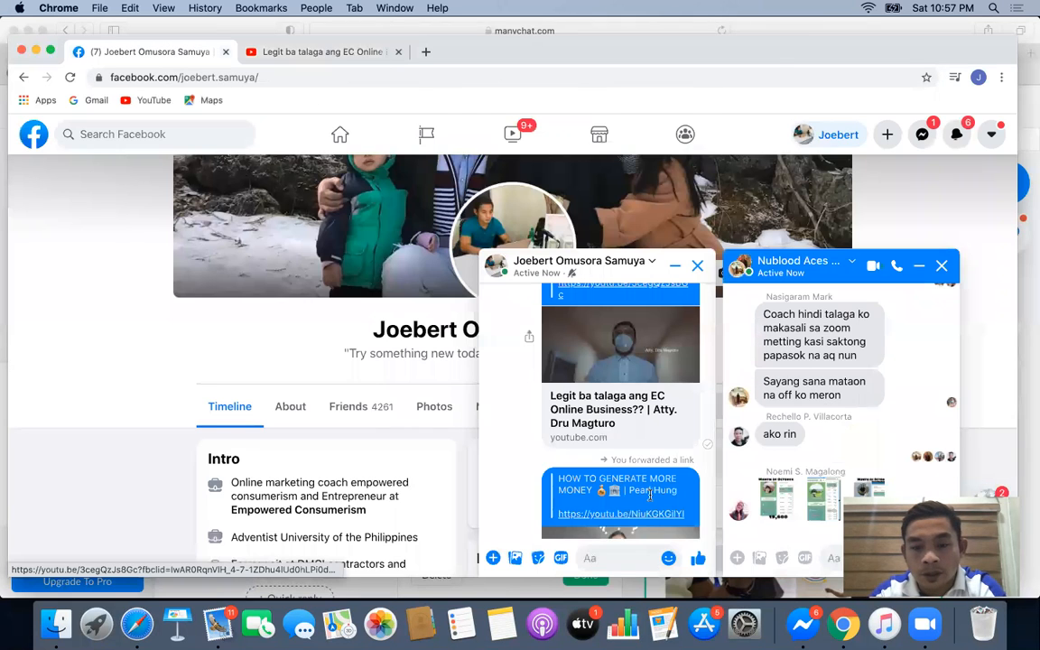
{"action": "left_click", "coordinate": [621, 514]}
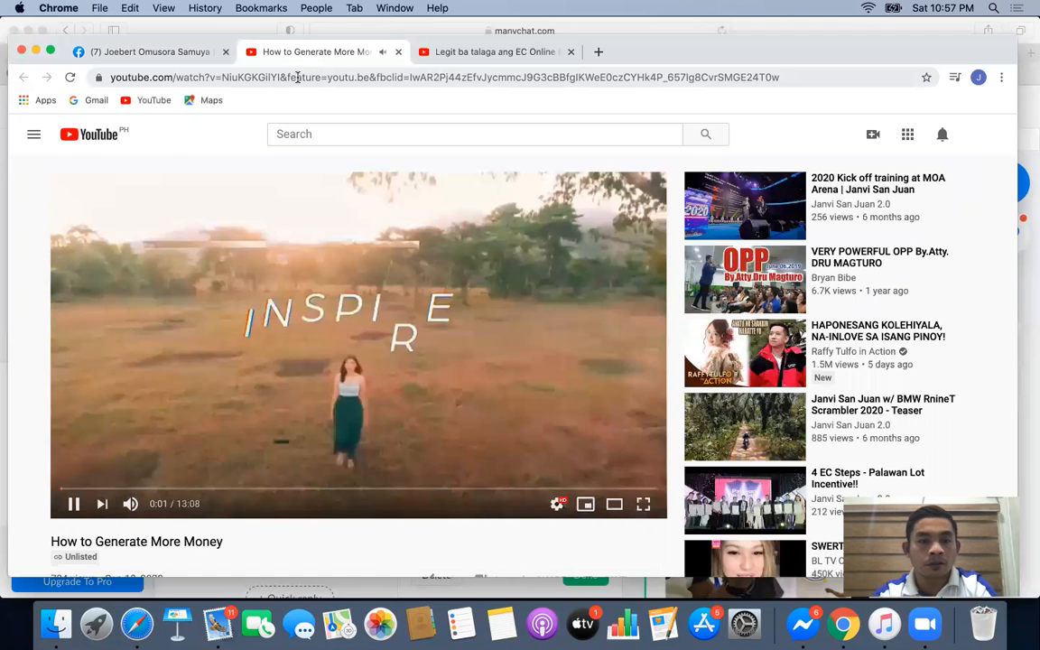
{"action": "left_click", "coordinate": [298, 77]}
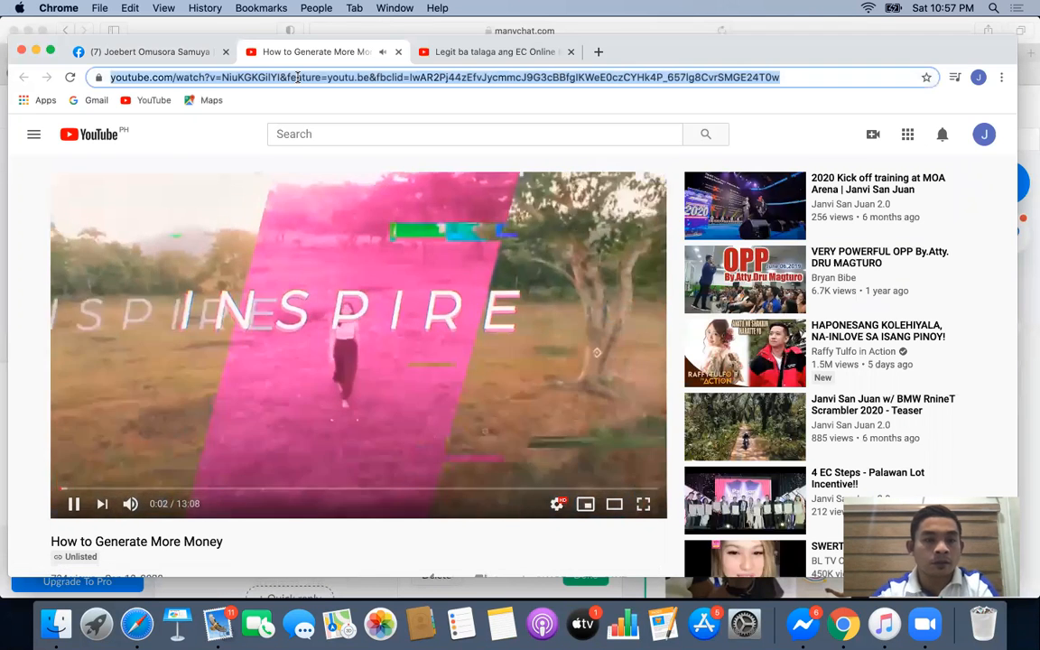
{"action": "left_click", "coordinate": [75, 507]}
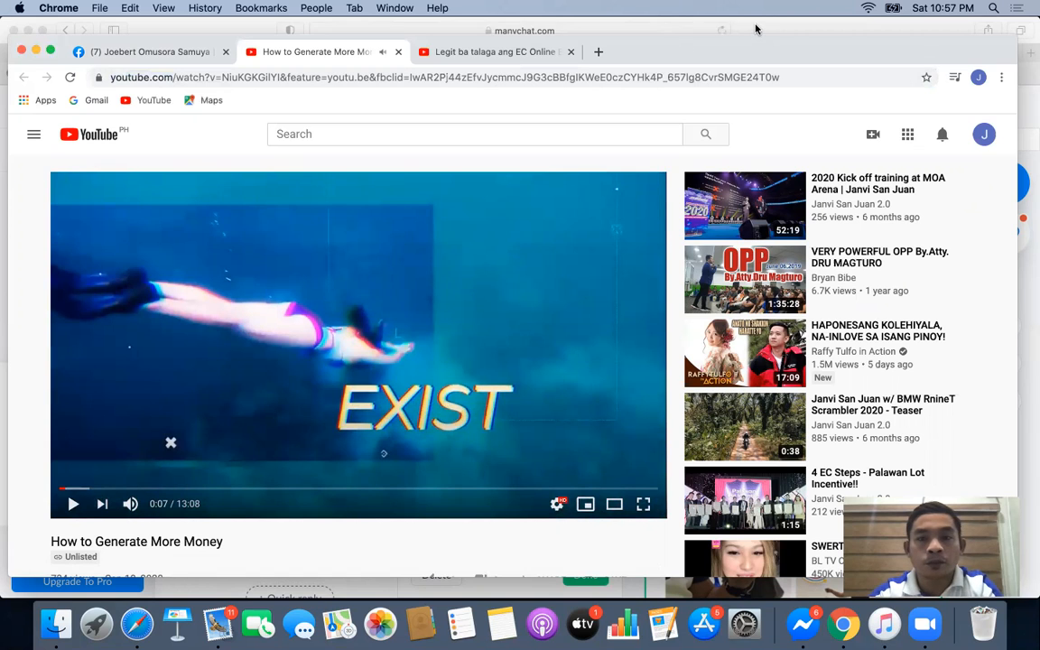
{"action": "left_click", "coordinate": [682, 28]}
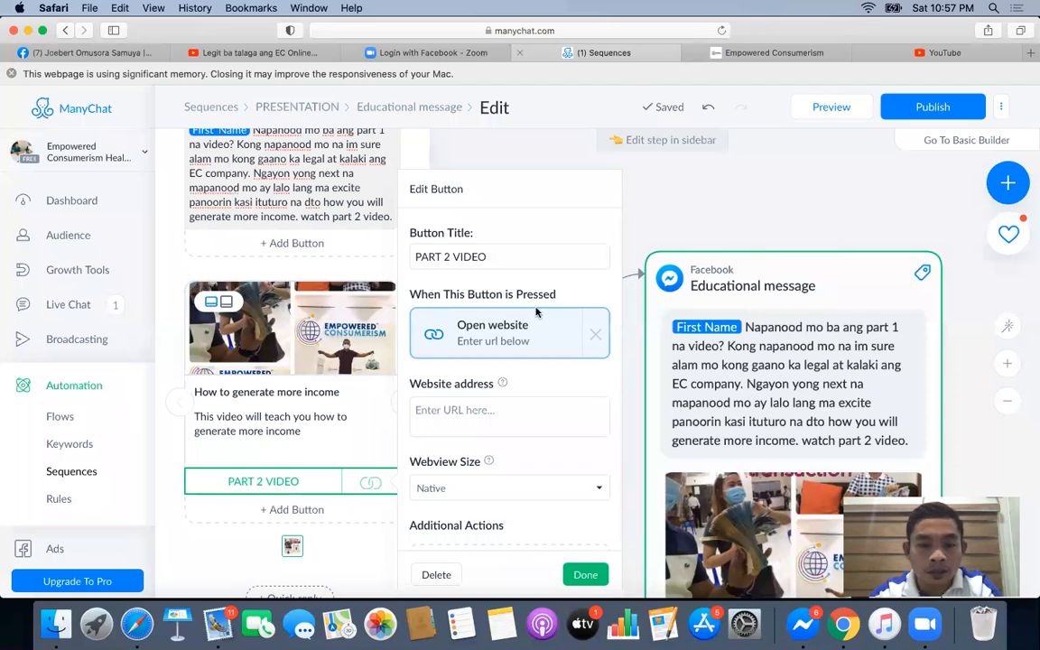
Paste the YouTube address as the PART 2 VIDEO button's website link, confirm it, and publish
{"action": "left_click", "coordinate": [473, 415]}
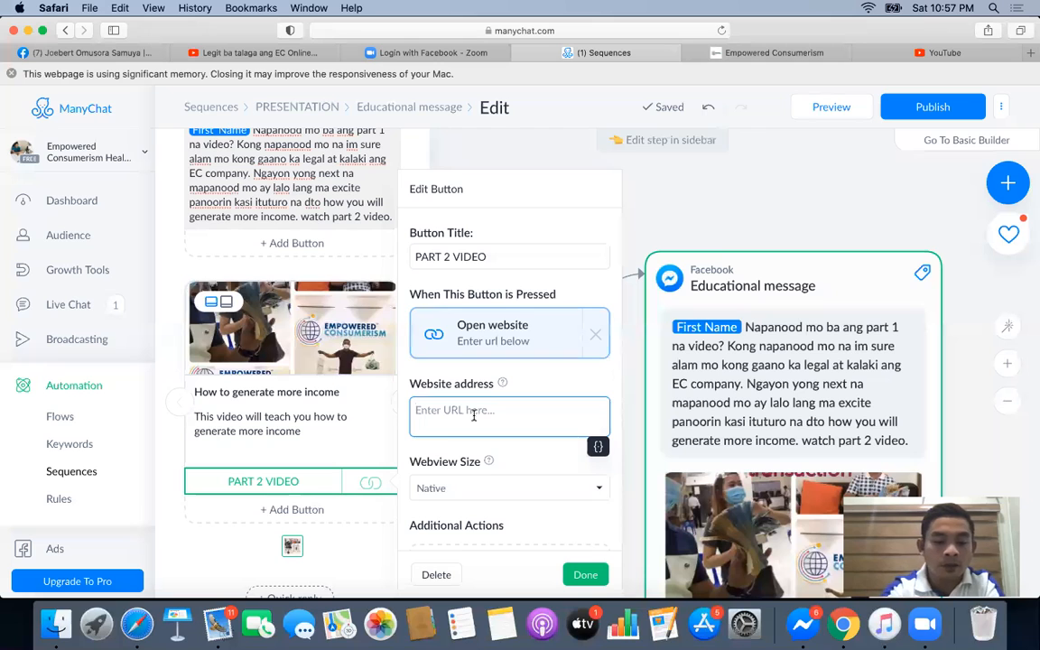
{"action": "key", "text": "super+v"}
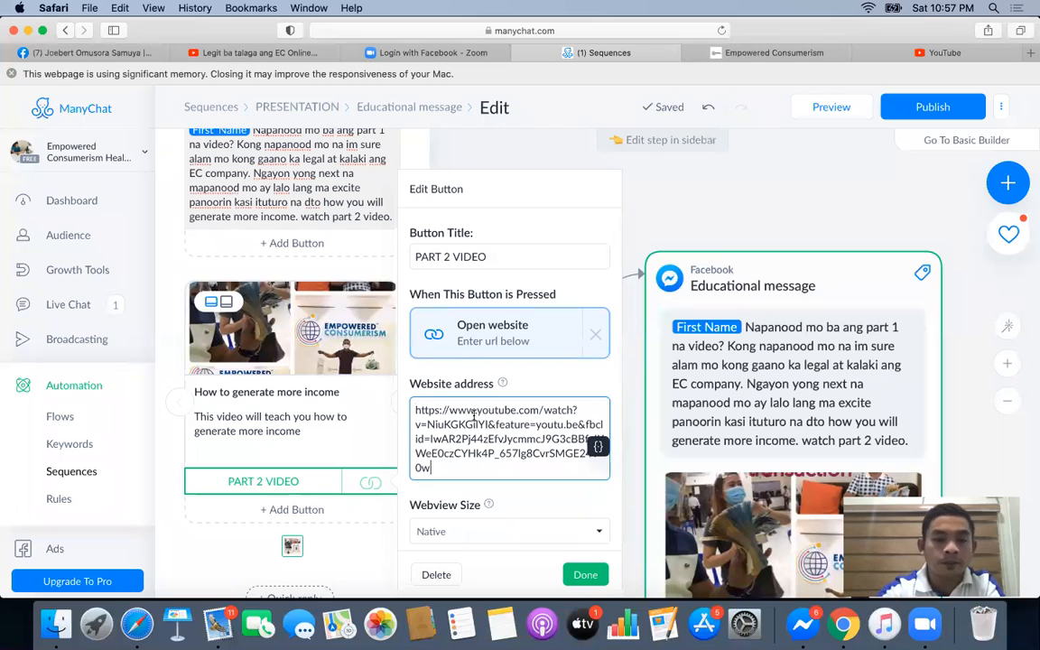
{"action": "left_click", "coordinate": [586, 575]}
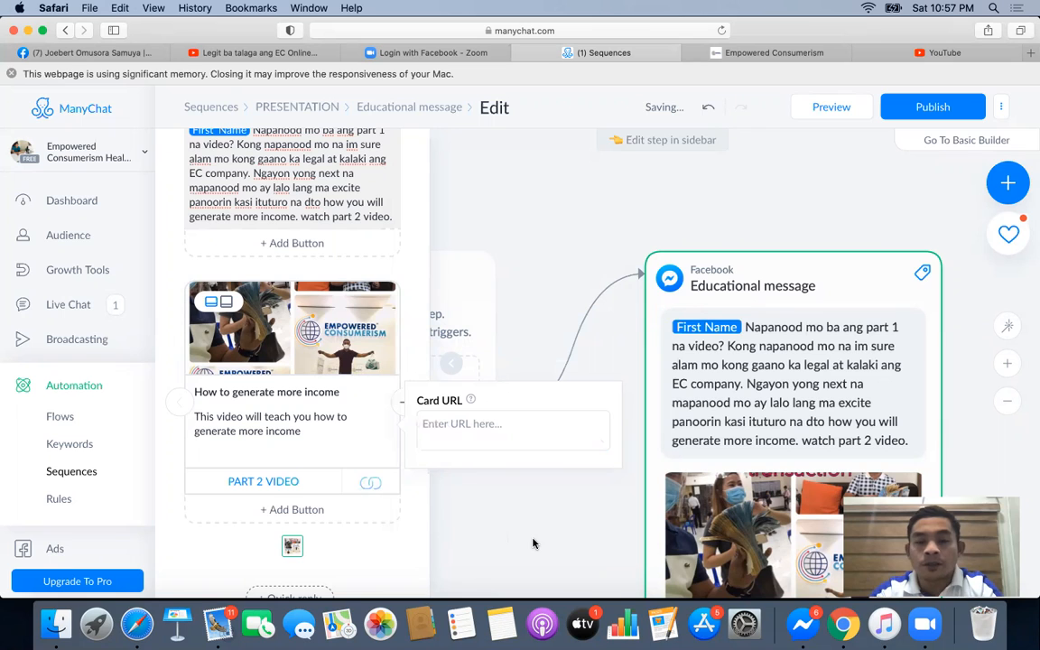
{"action": "left_click", "coordinate": [900, 113]}
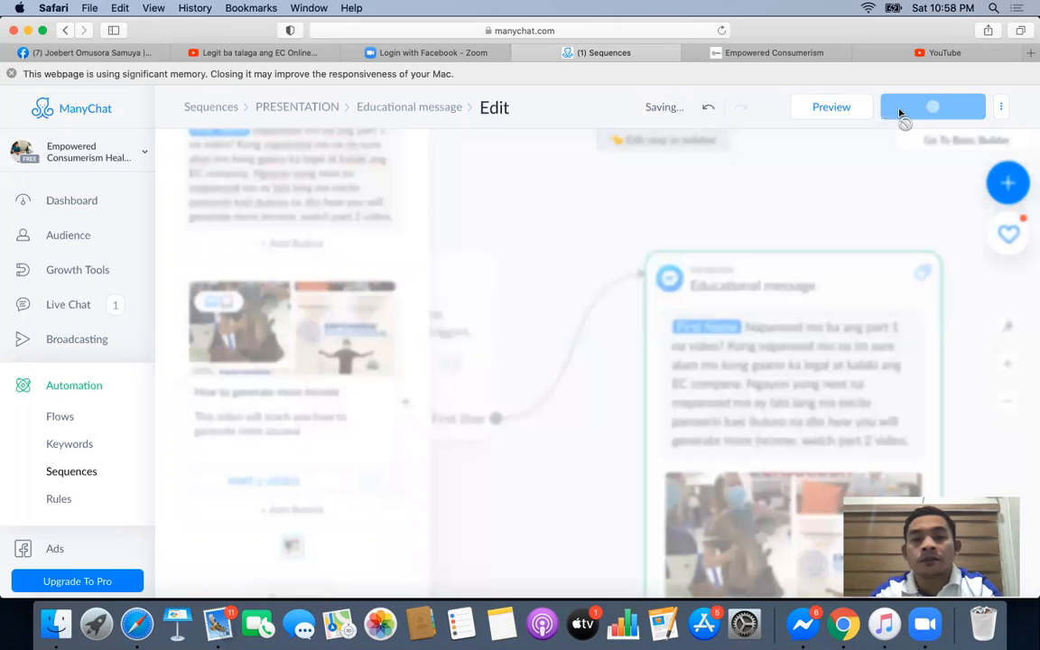
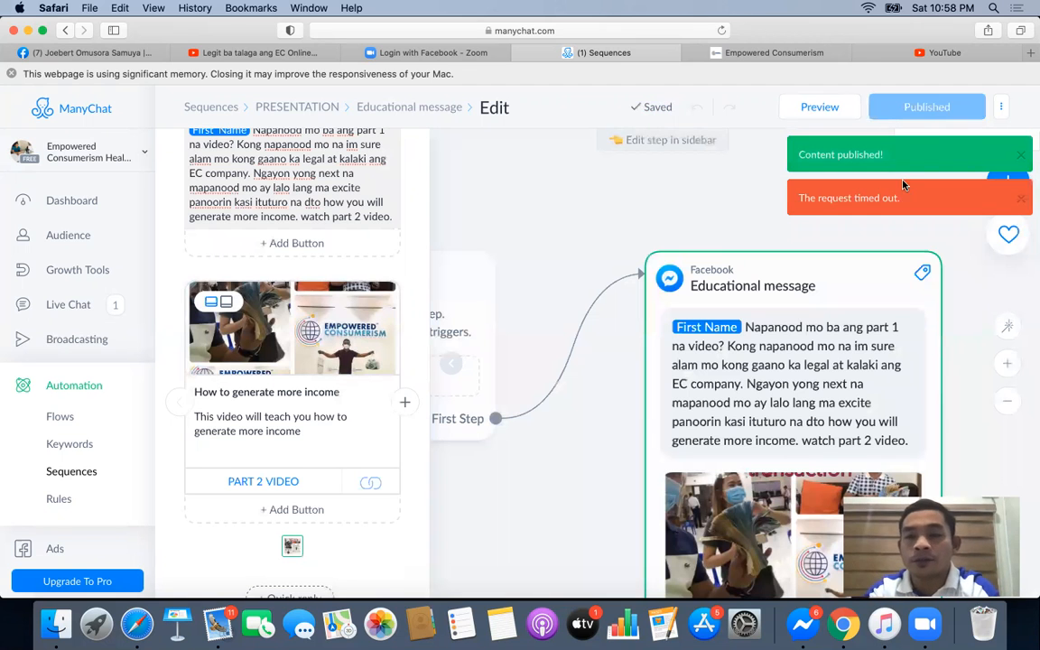
Dismiss the 'request timed out' error and start a new step from the First Step connector
{"action": "left_click", "coordinate": [1021, 201]}
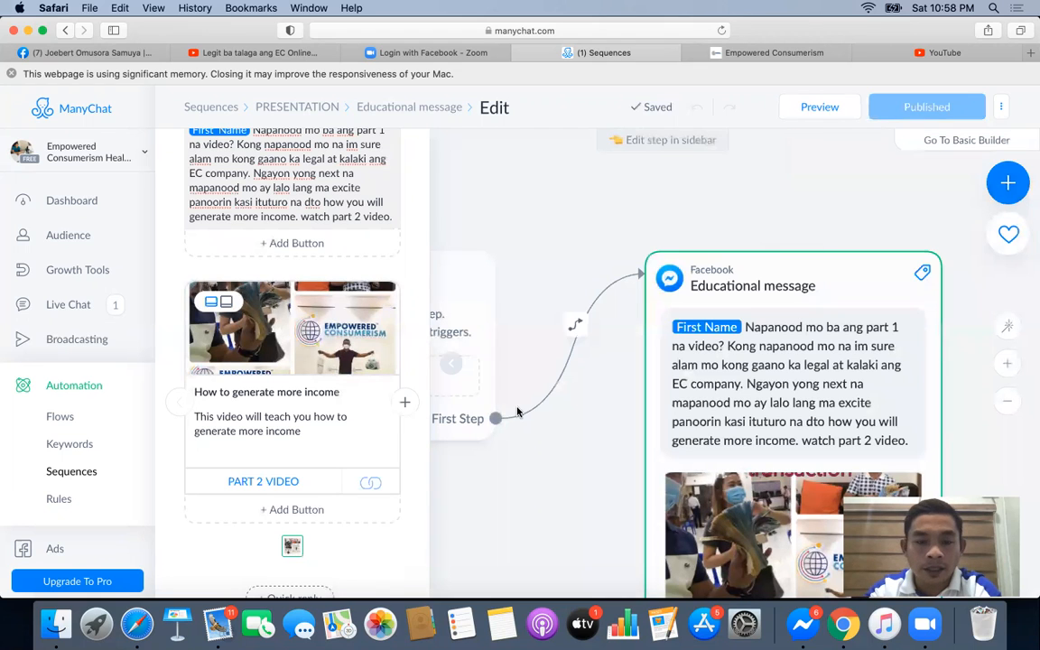
{"action": "left_click", "coordinate": [495, 419]}
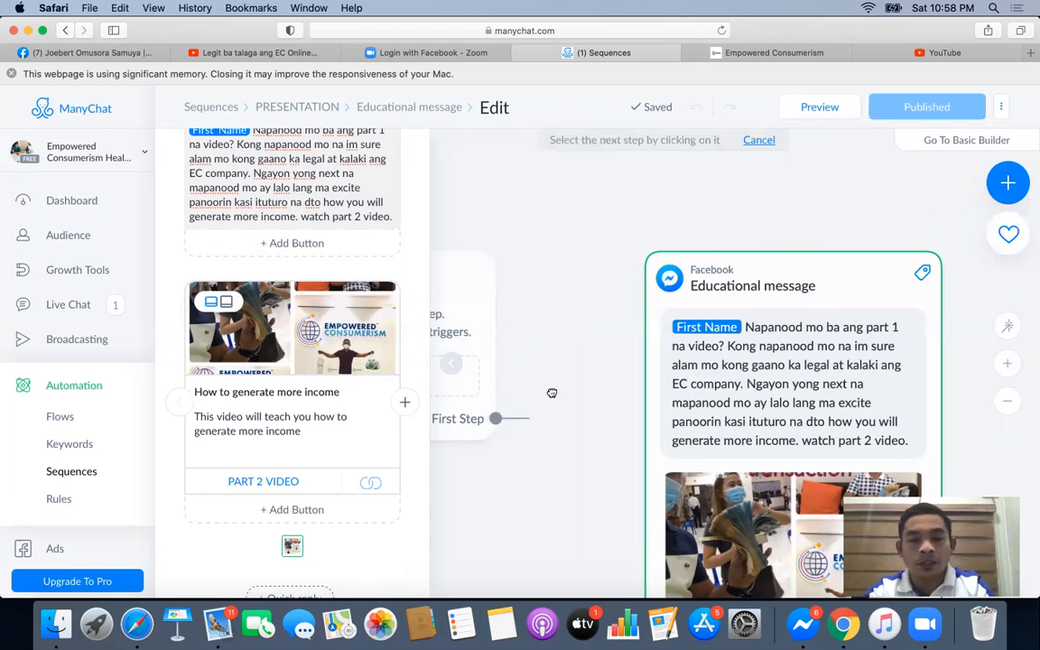
Add an Actions step that subscribes the contact to the PRESENTATION sequence
{"action": "left_click", "coordinate": [569, 330]}
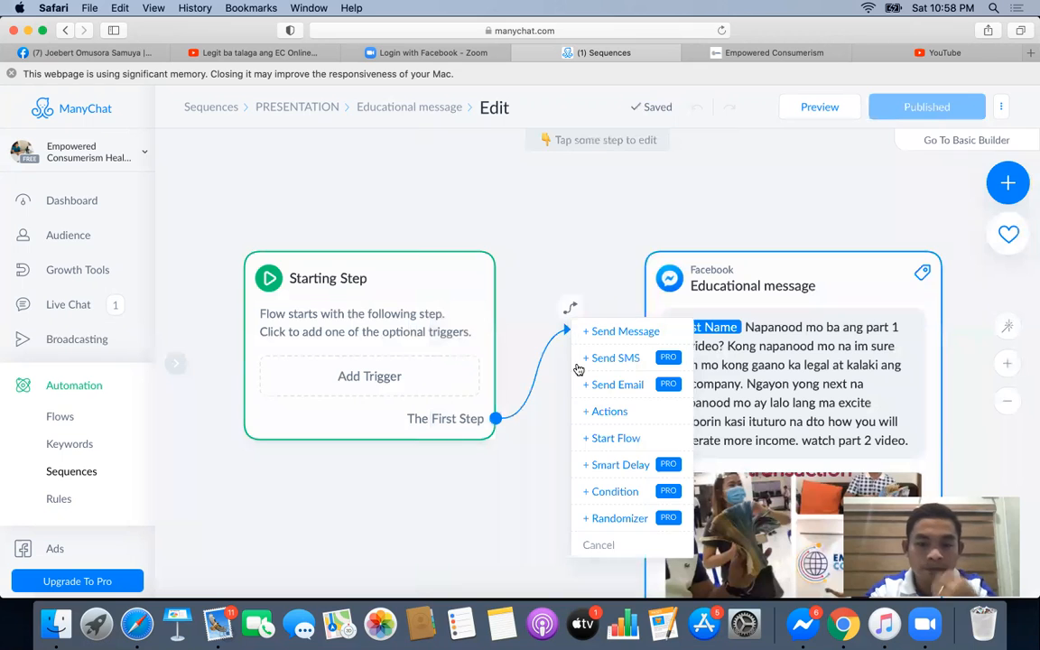
{"action": "left_click", "coordinate": [603, 414]}
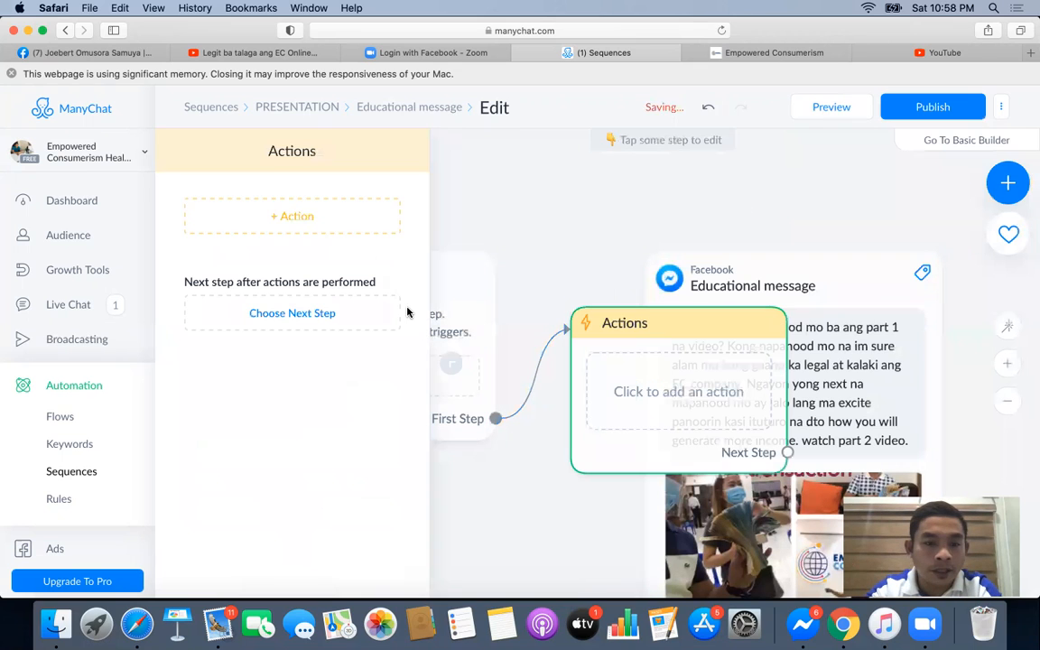
{"action": "left_click", "coordinate": [307, 223]}
{"action": "left_click", "coordinate": [271, 330]}
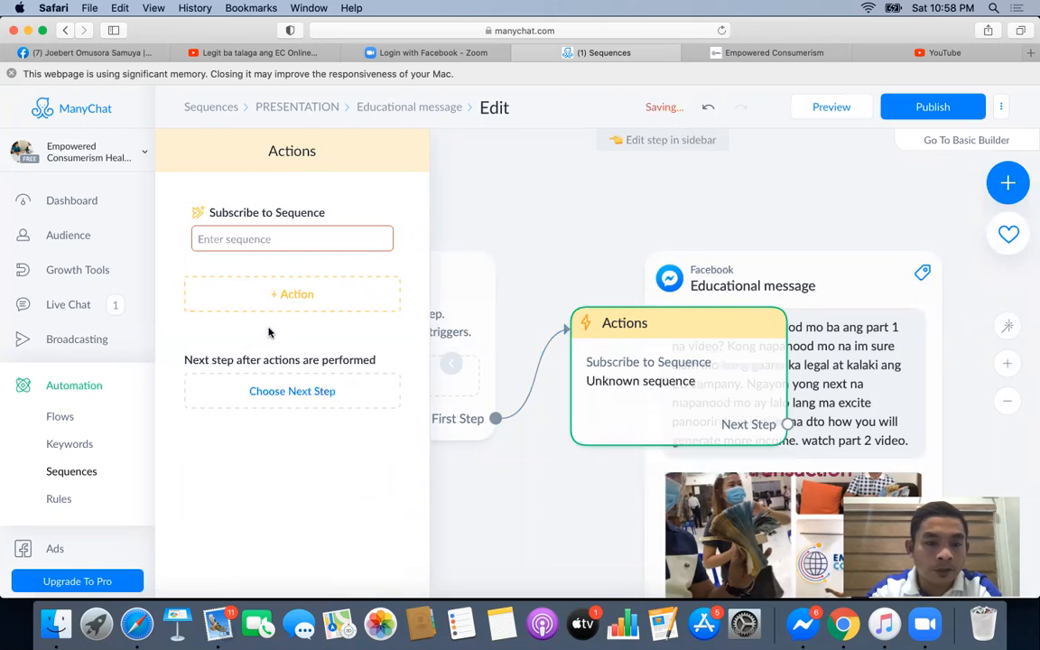
{"action": "left_click", "coordinate": [273, 238]}
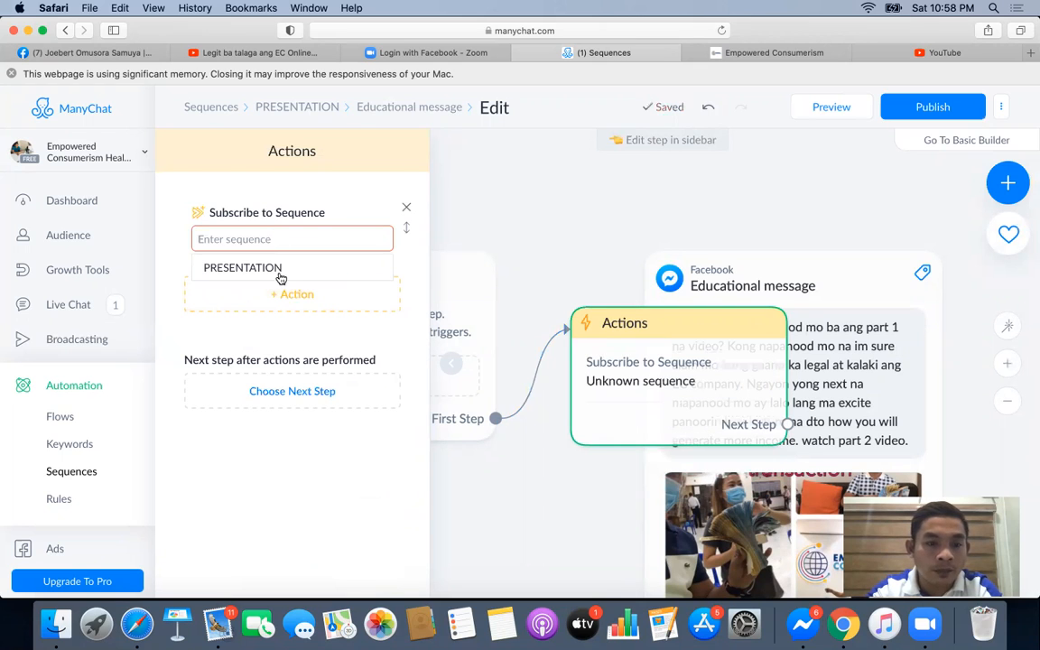
{"action": "left_click", "coordinate": [269, 270]}
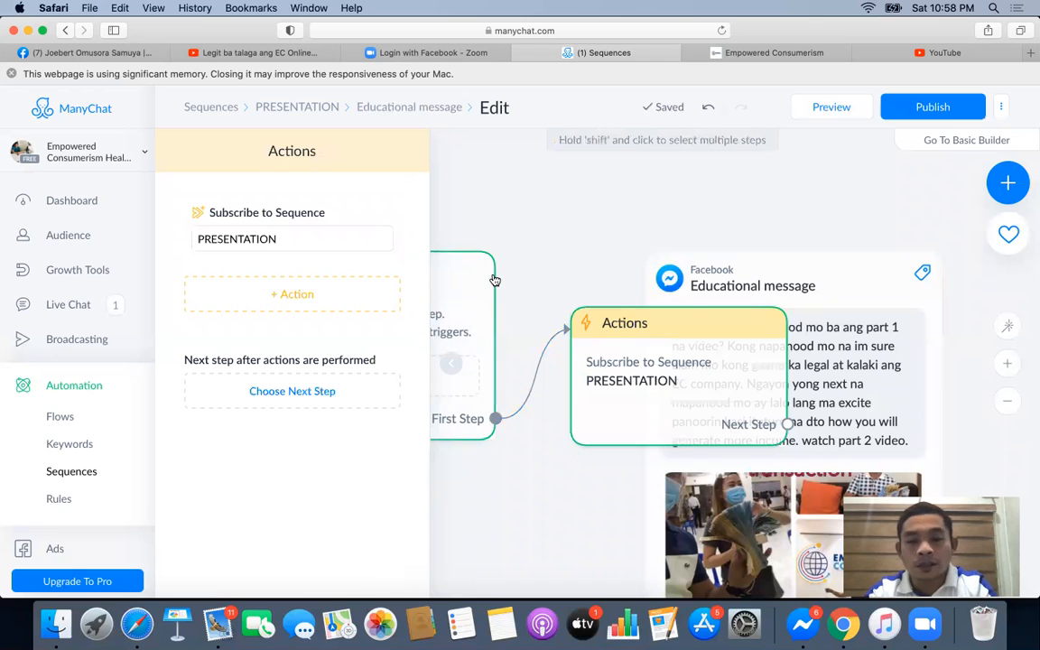
Link the action to the Educational message, publish the flow, and open the Educational message page
{"action": "left_click_drag", "start_coordinate": [788, 424], "coordinate": [815, 318]}
{"action": "left_click", "coordinate": [899, 109]}
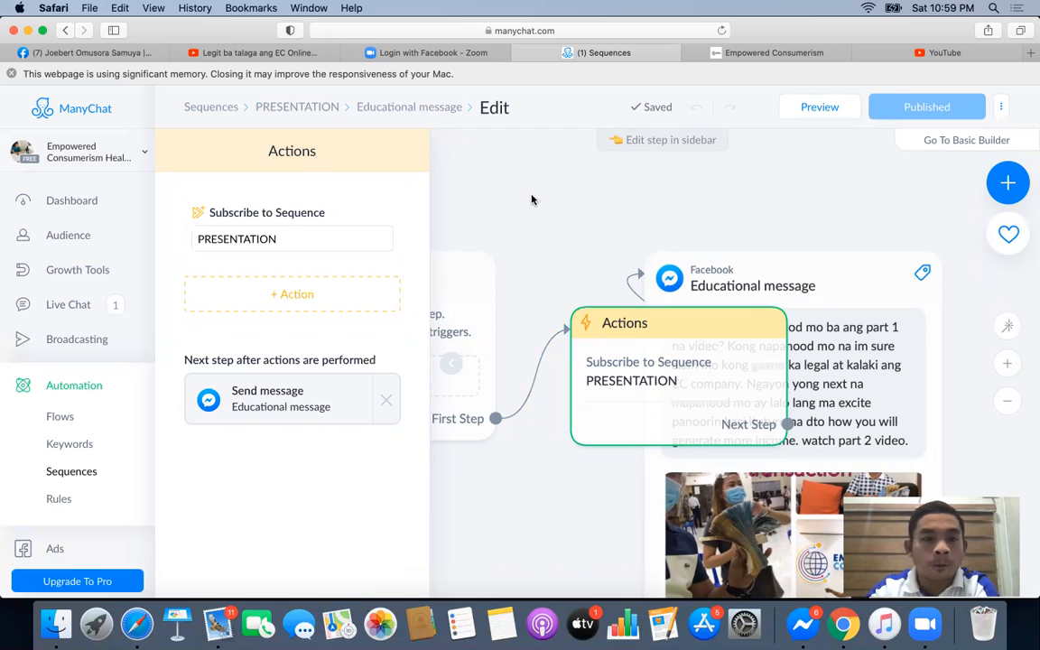
{"action": "left_click", "coordinate": [401, 109]}
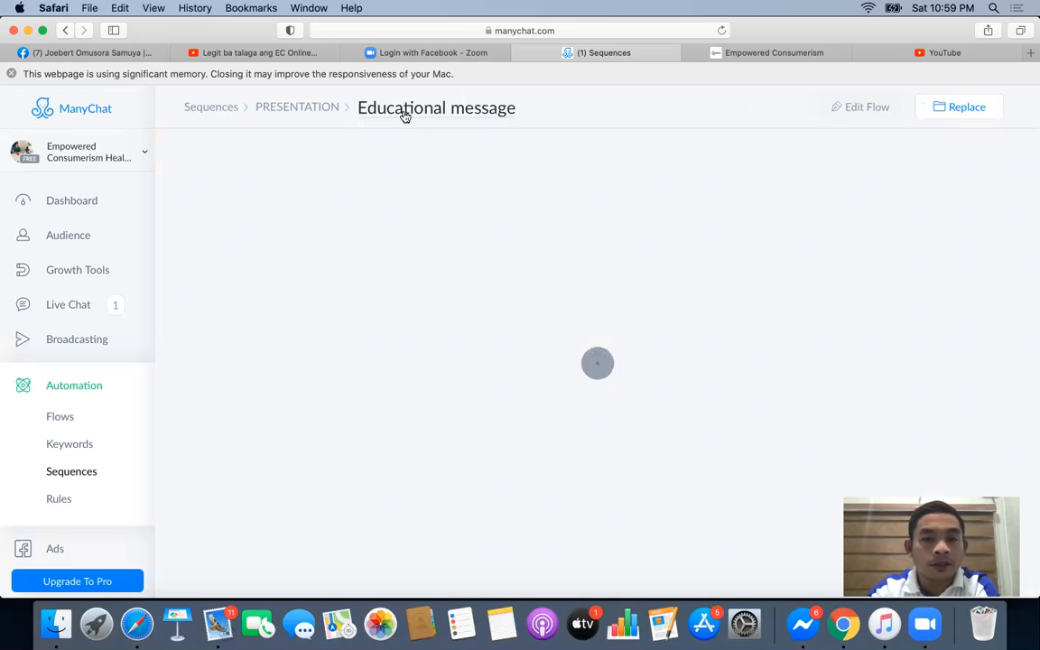
Rename the Educational message to 'PART 2' and go back to the PRESENTATION sequence list
{"action": "left_click", "coordinate": [405, 110]}
{"action": "type", "text": "PART 2"}
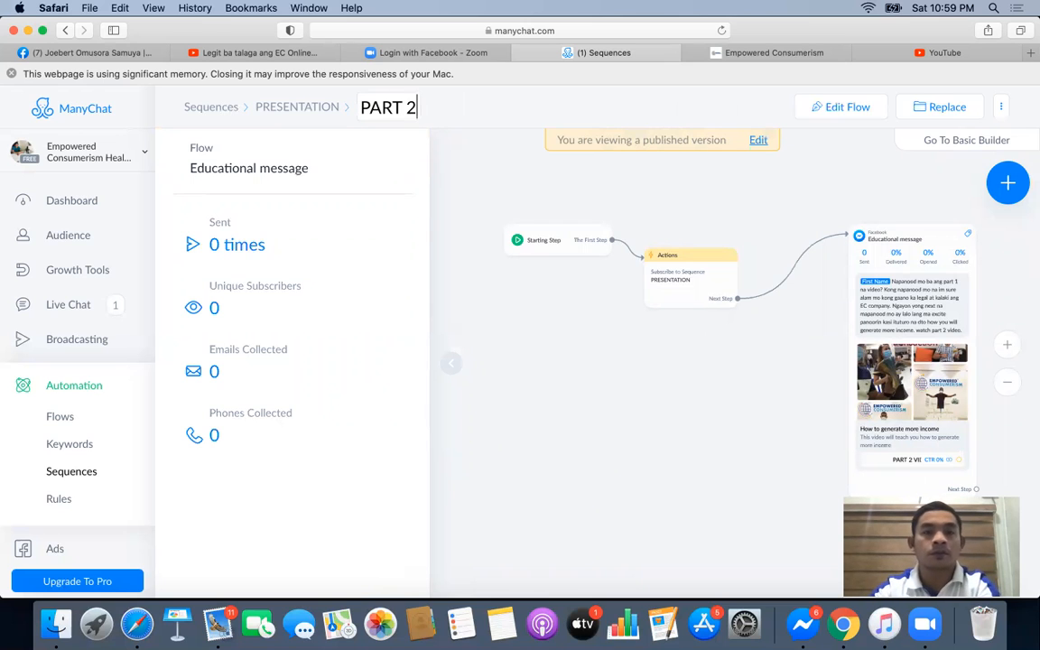
{"action": "left_click", "coordinate": [491, 156]}
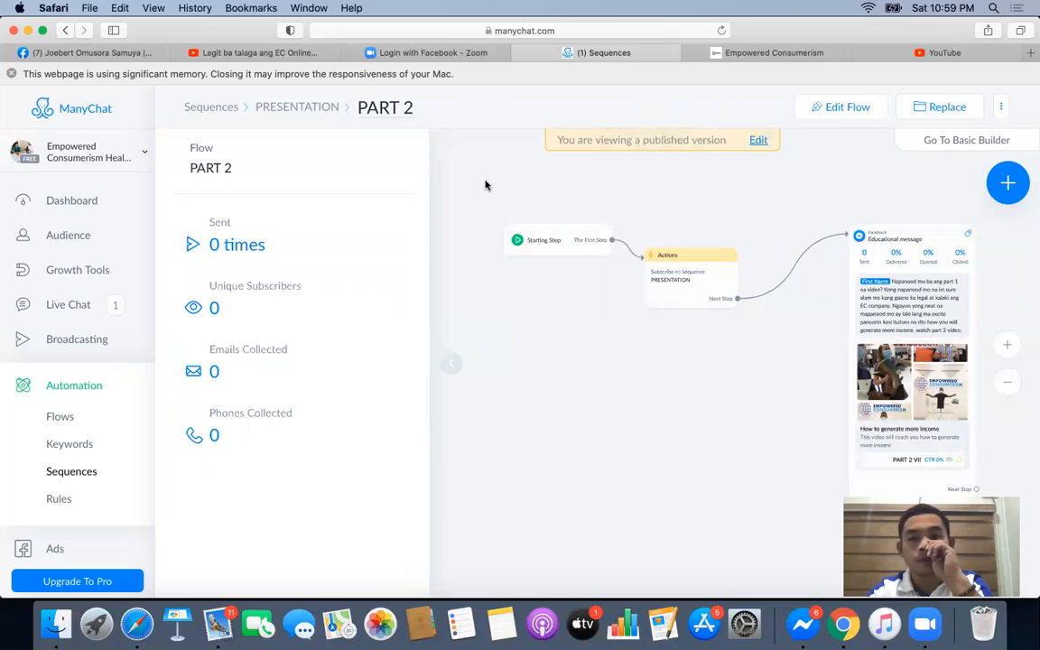
{"action": "left_click", "coordinate": [298, 108]}
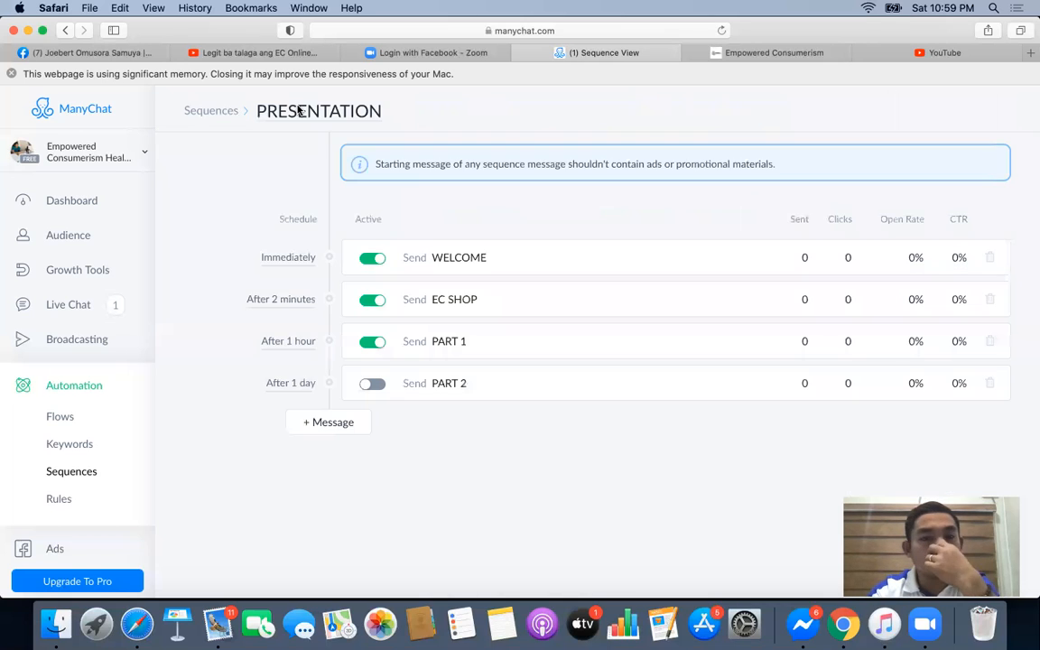
Turn on PART 2, then add Sequence Message 5 and create a new reply for it
{"action": "left_click", "coordinate": [374, 384]}
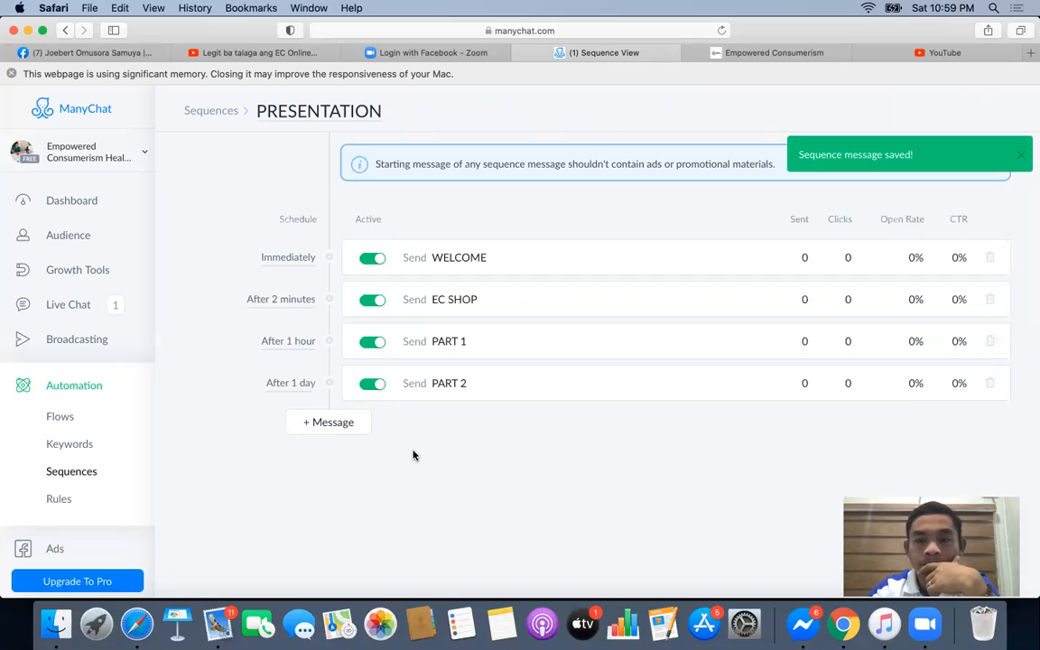
{"action": "left_click", "coordinate": [331, 424]}
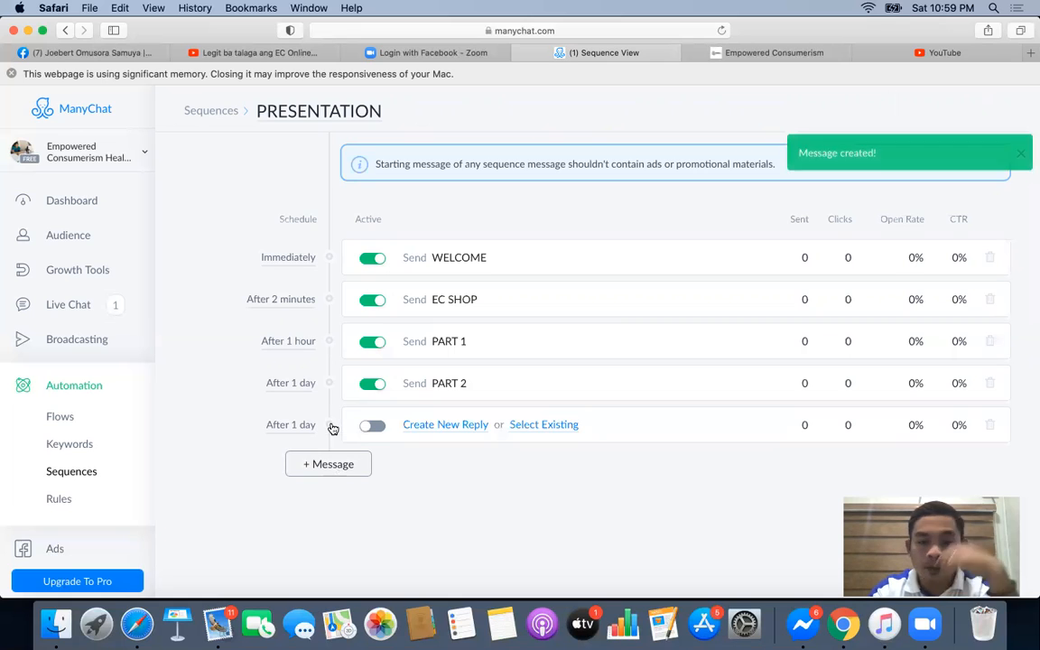
{"action": "left_click", "coordinate": [433, 429]}
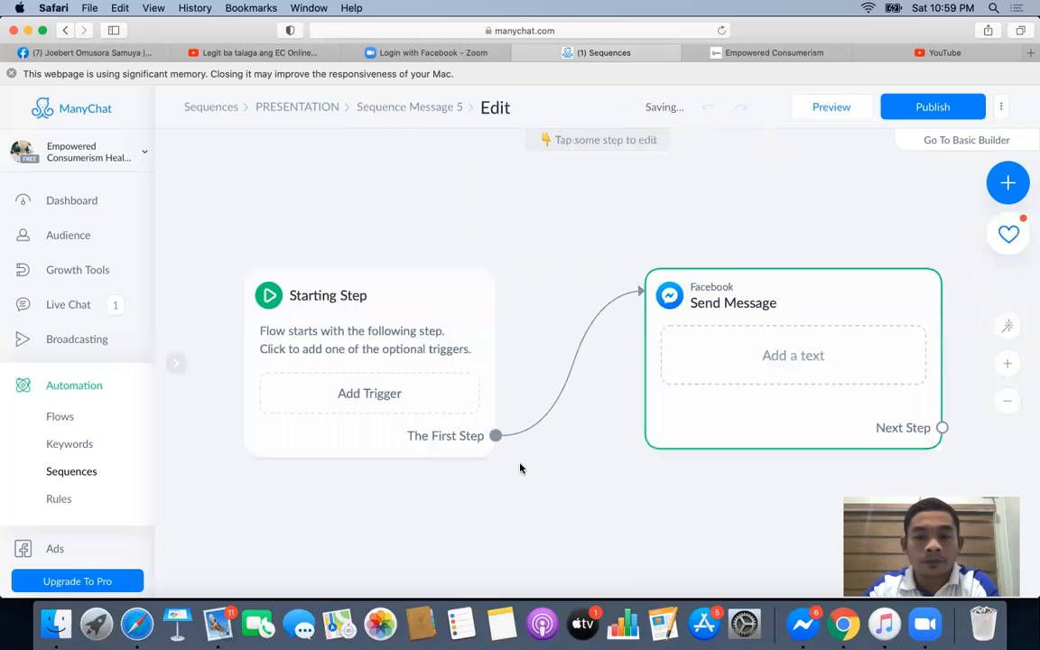
Add a text block to Message 5 and set its content type to Other
{"action": "mouse_move", "coordinate": [699, 362]}
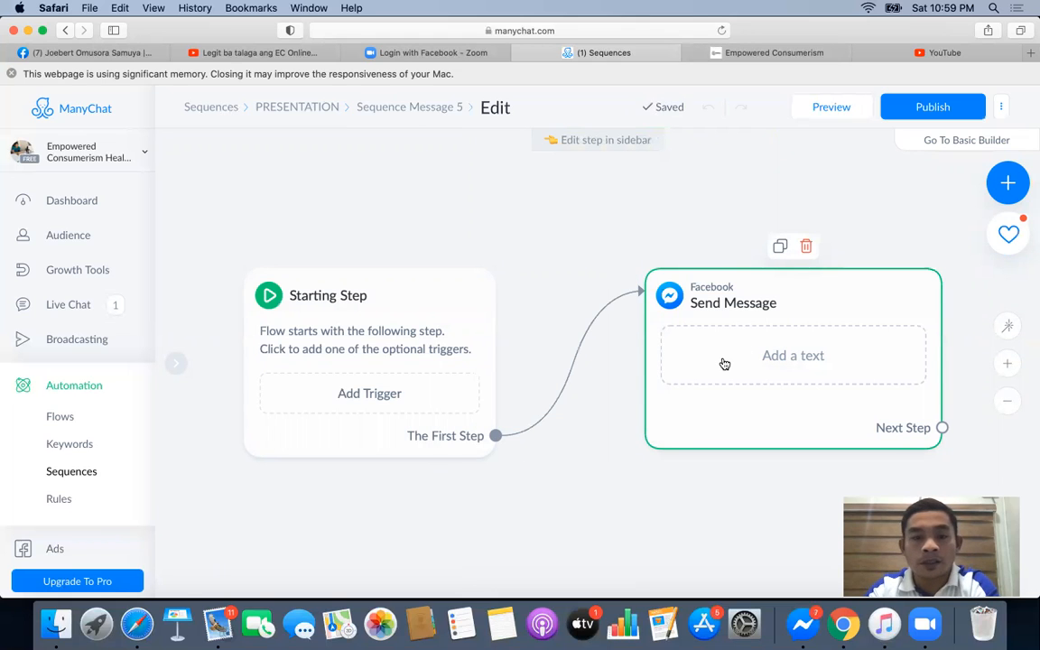
{"action": "left_click", "coordinate": [725, 364]}
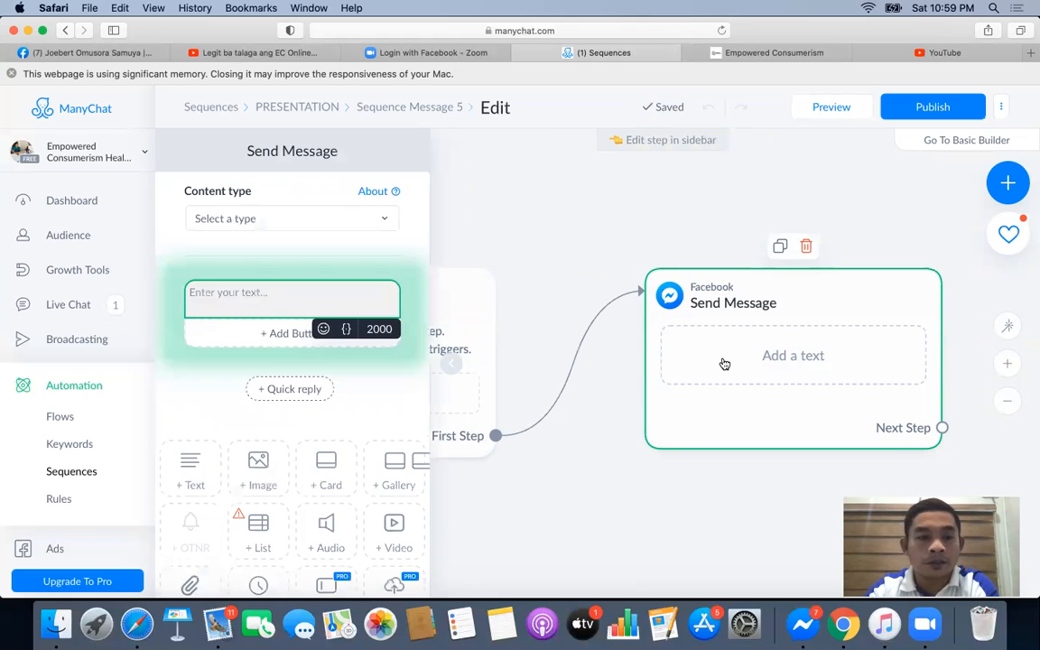
{"action": "left_click", "coordinate": [386, 222]}
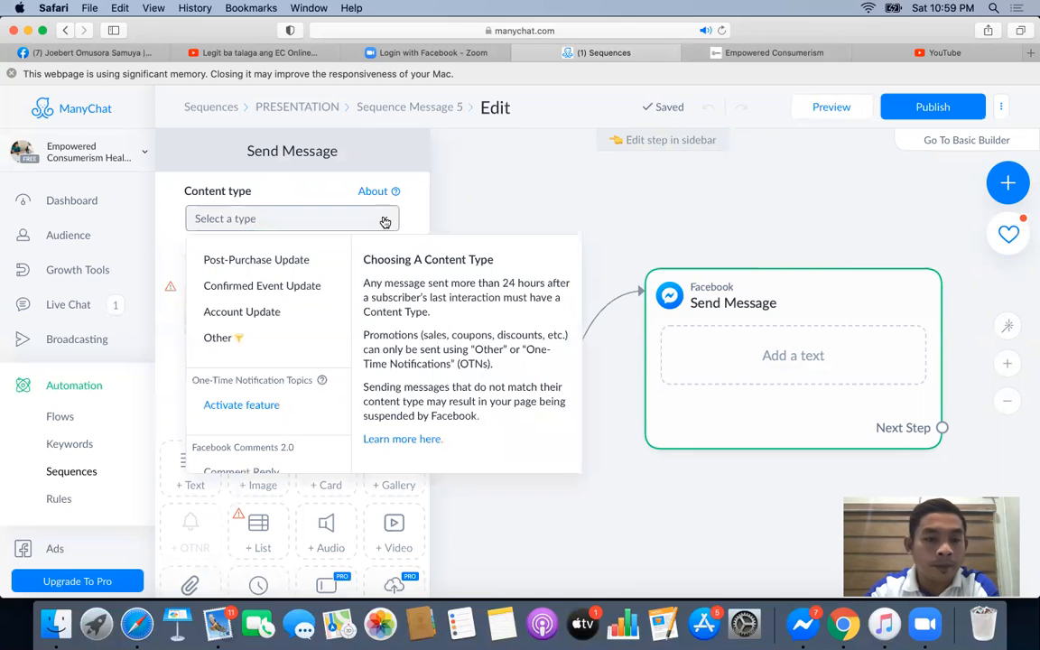
{"action": "left_click", "coordinate": [238, 339]}
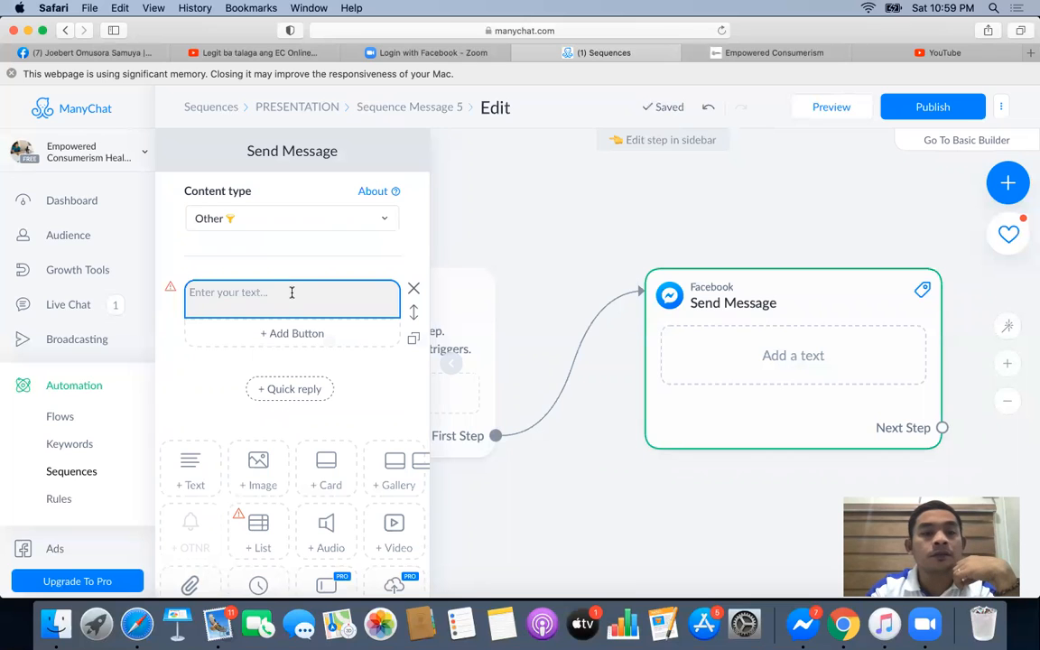
Insert the First Name variable at the start of the message text
{"action": "left_click", "coordinate": [292, 293]}
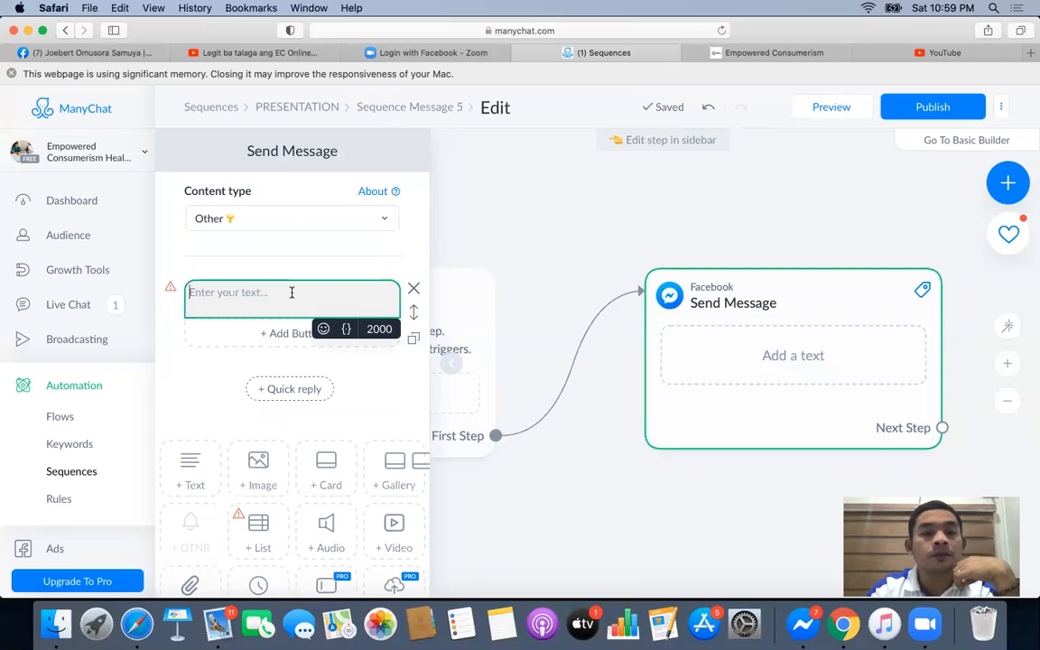
{"action": "left_click", "coordinate": [346, 330]}
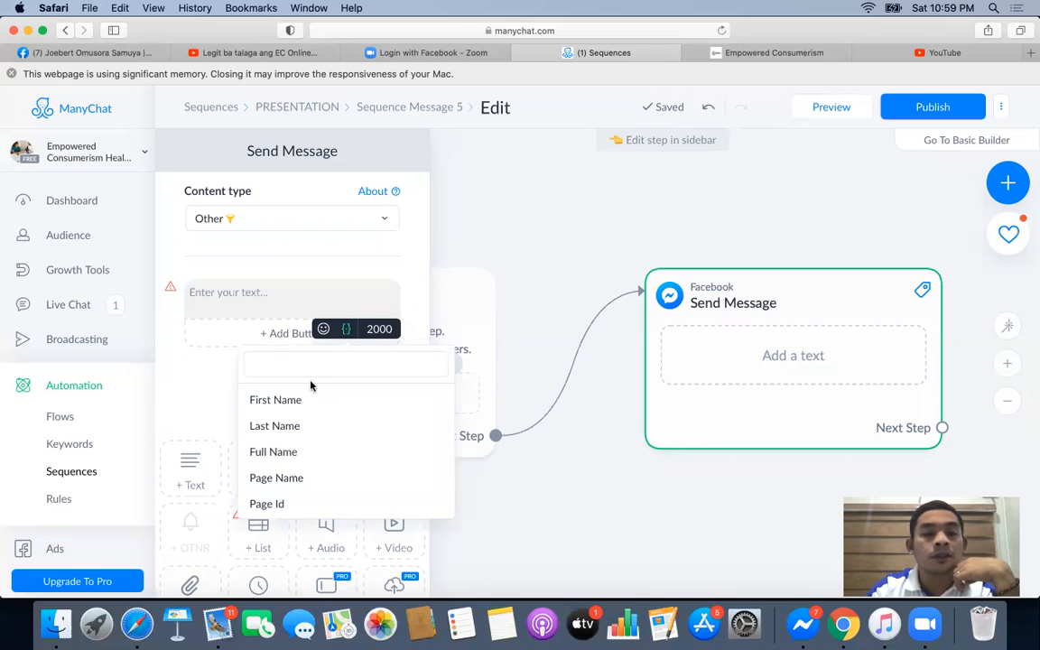
{"action": "left_click", "coordinate": [292, 406]}
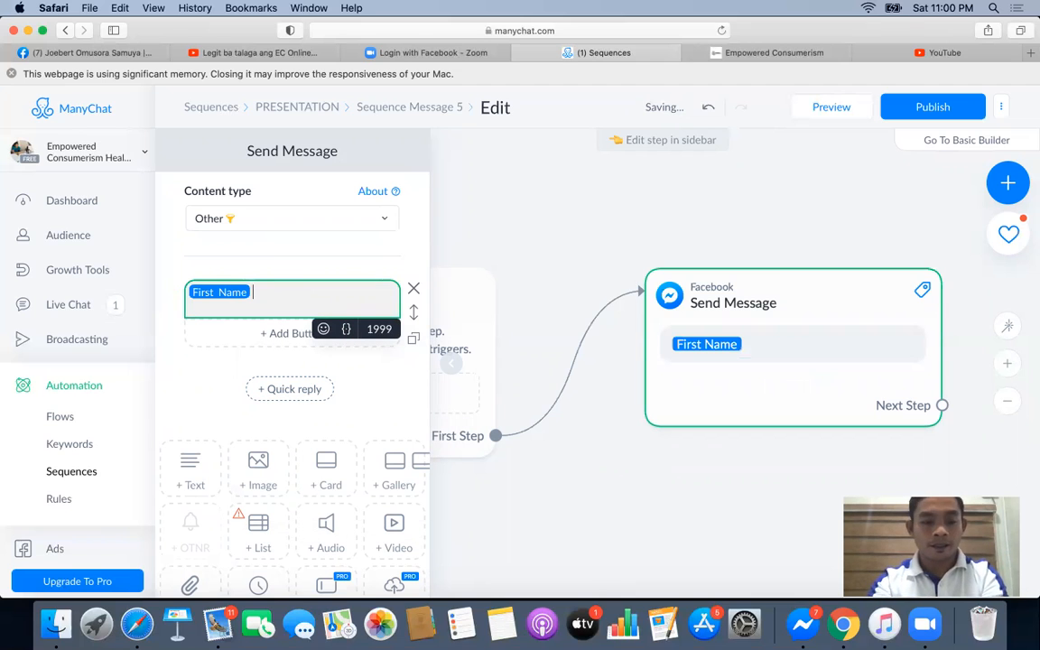
After First Name, type 'Napanood mo ba ang part 2 na video? kong napanood mo na im sure may natutunan ka'
{"action": "type", "text": "T"}
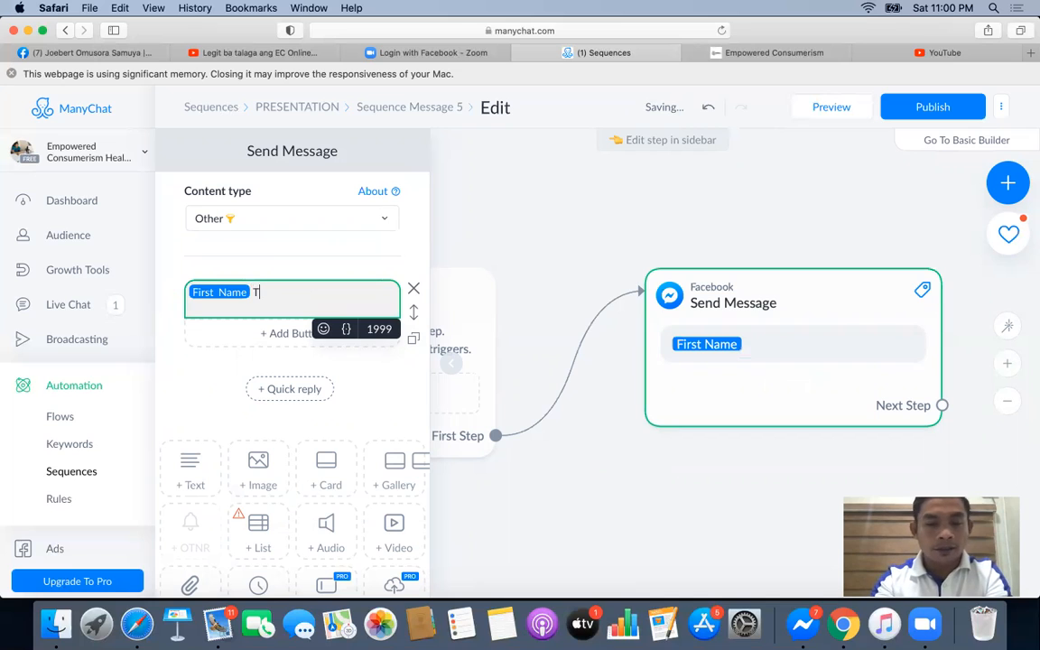
{"action": "key", "text": "BackSpace"}
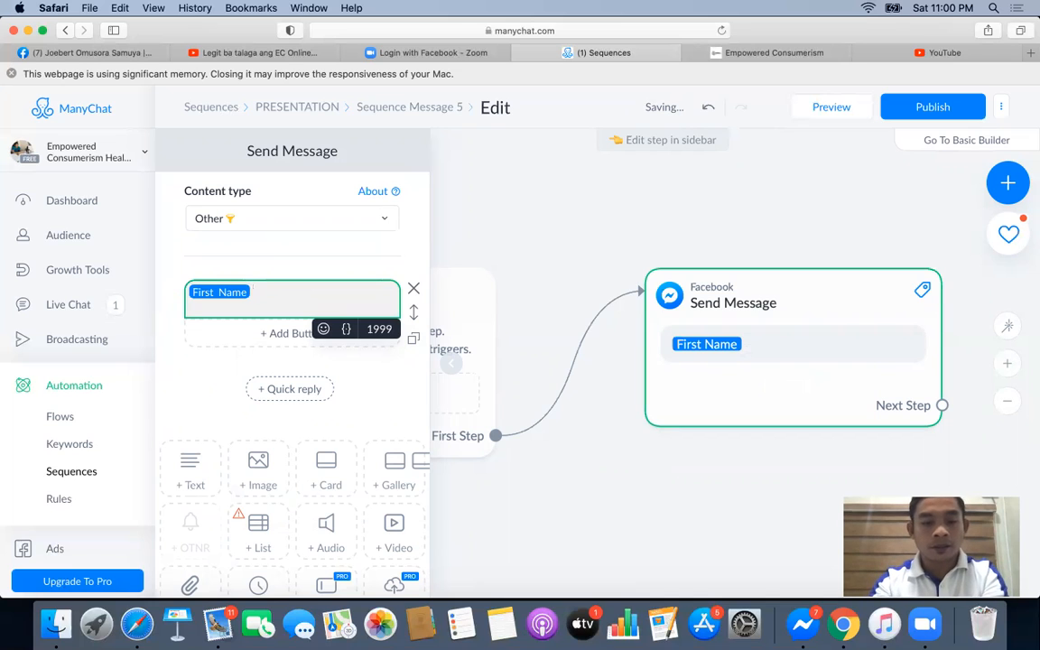
{"action": "type", "text": "n"}
{"action": "key", "text": "BackSpace"}
{"action": "type", "text": "Napano"}
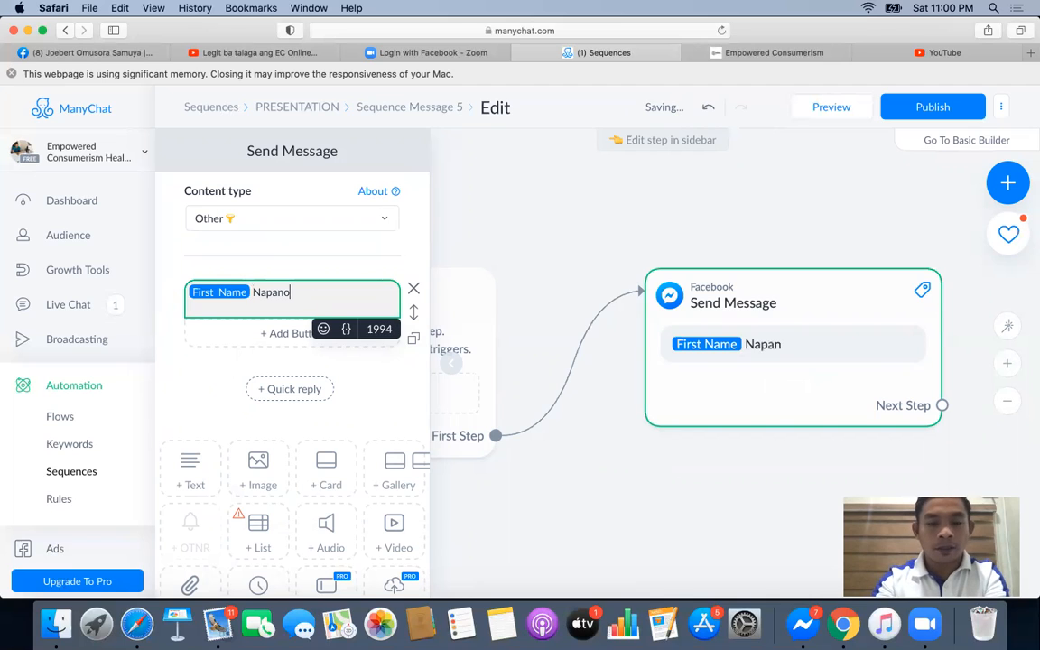
{"action": "type", "text": "od mo b"}
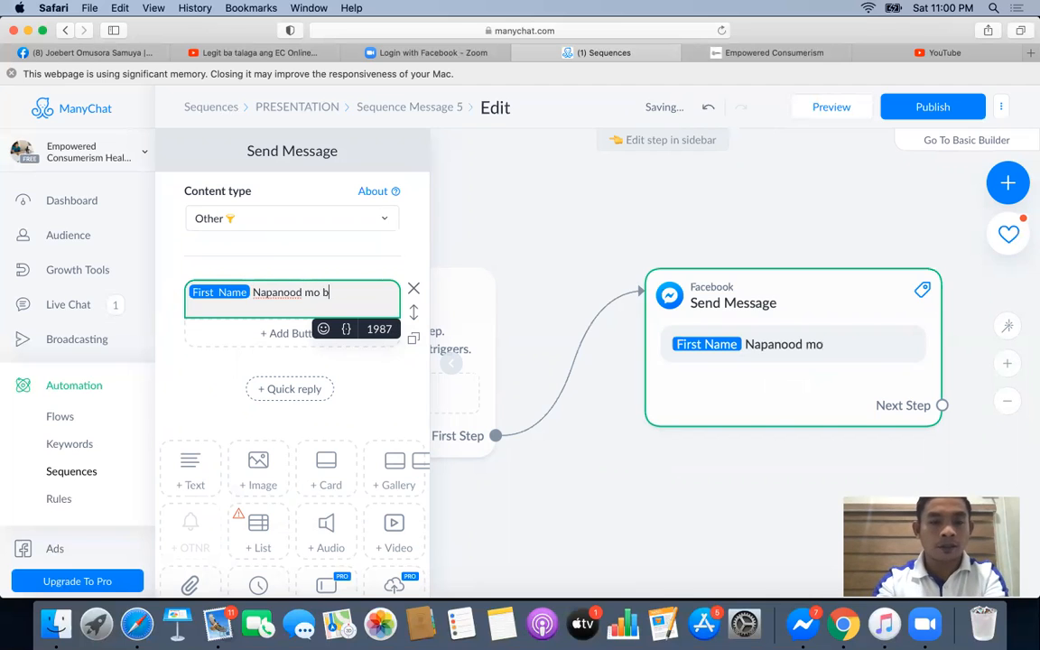
{"action": "key", "text": "BackSpace"}
{"action": "type", "text": "ba a"}
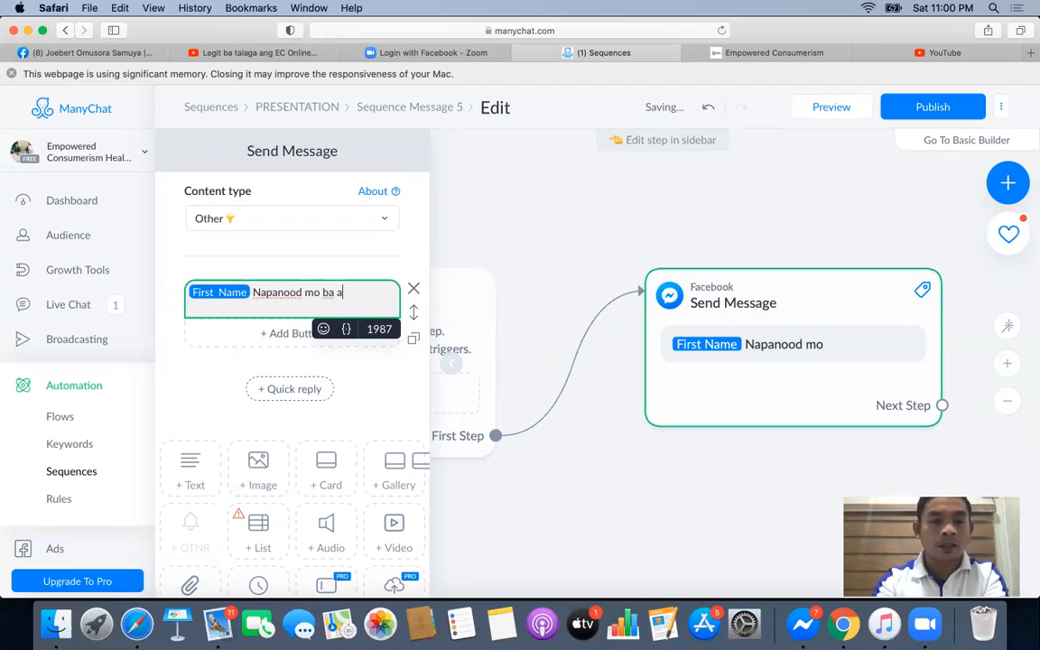
{"action": "type", "text": "ng p"}
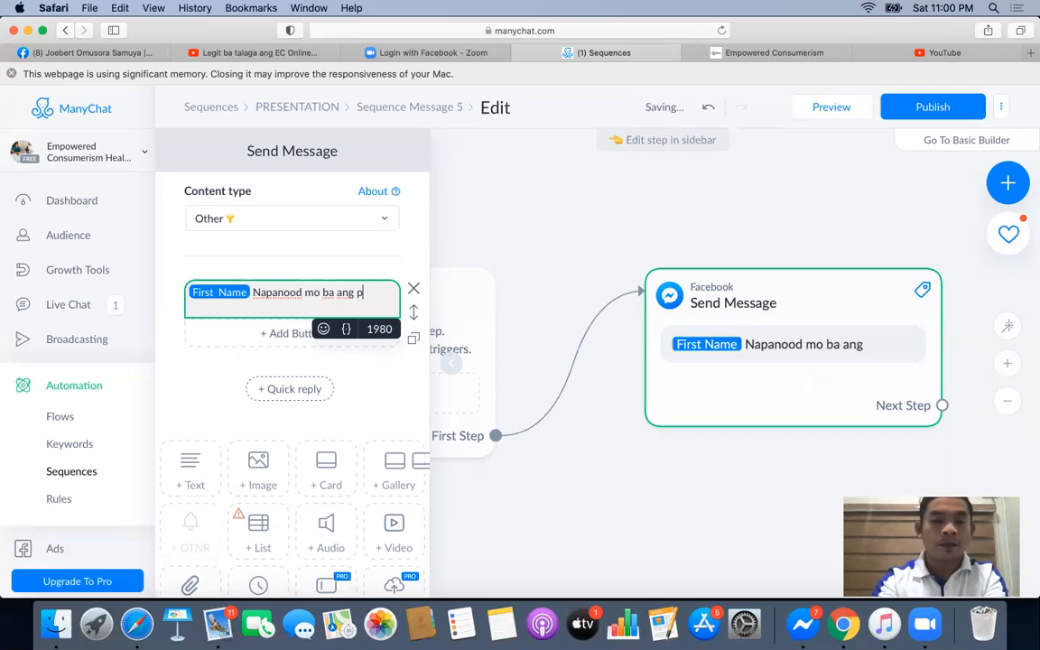
{"action": "type", "text": "art 2"}
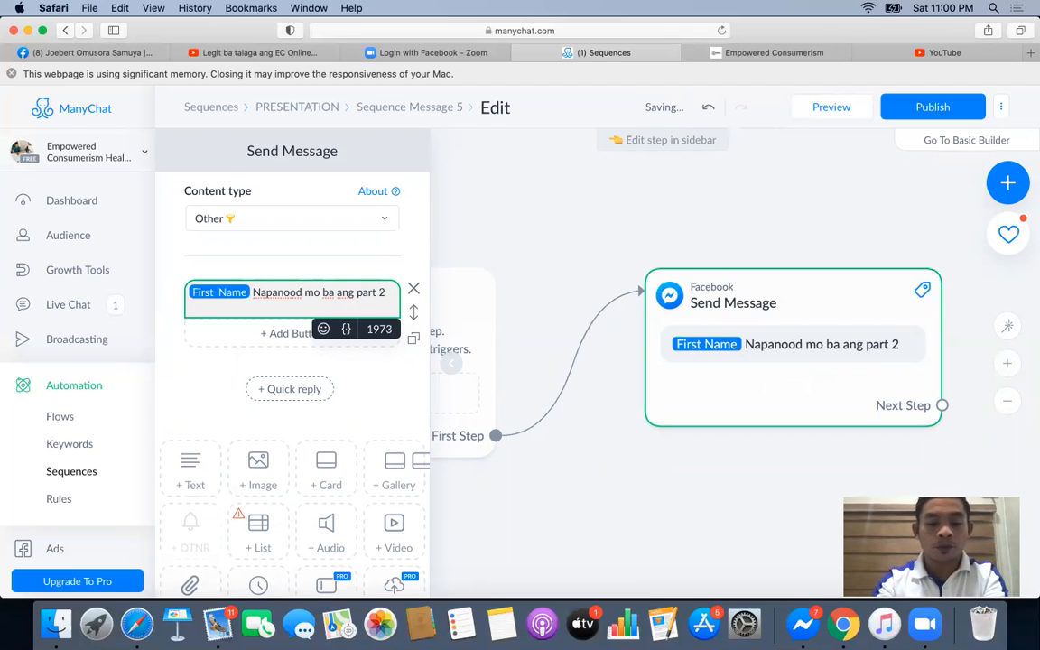
{"action": "type", "text": " na video?"}
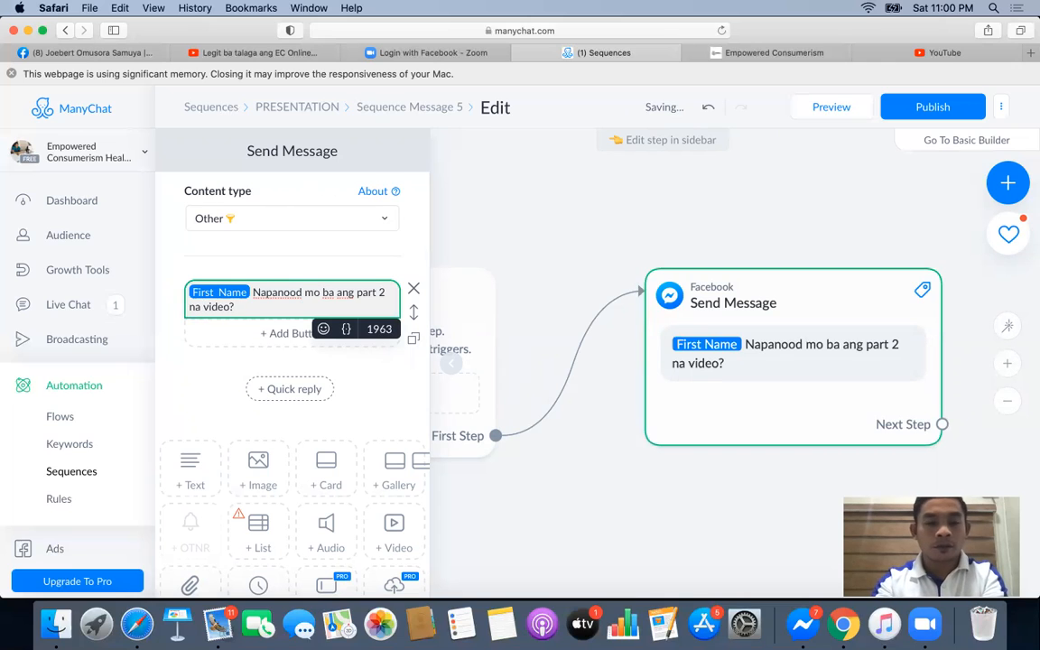
{"action": "type", "text": " kong"}
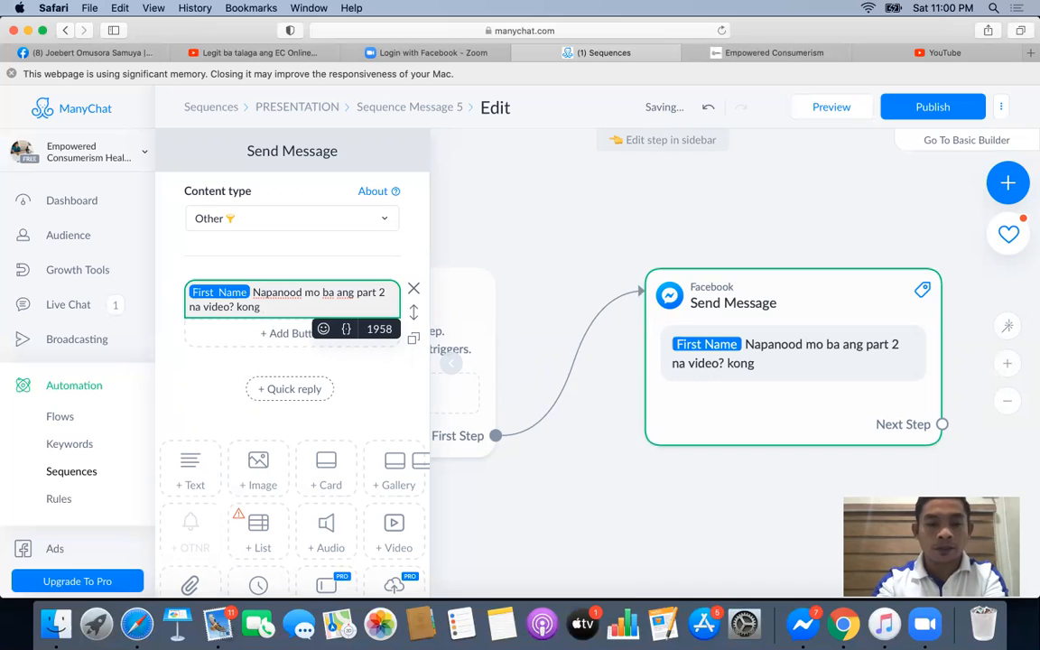
{"action": "type", "text": " napnoo"}
{"action": "key", "text": "BackSpace"}
{"action": "key", "text": "BackSpace"}
{"action": "key", "text": "BackSpace"}
{"action": "type", "text": "anood mo"}
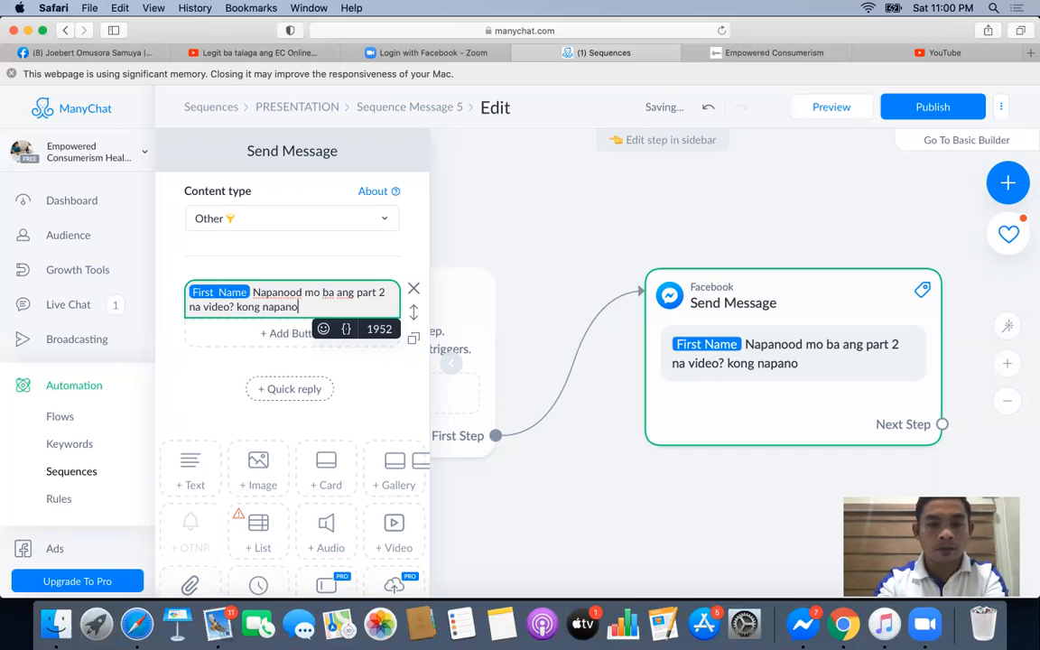
{"action": "type", "text": " na "}
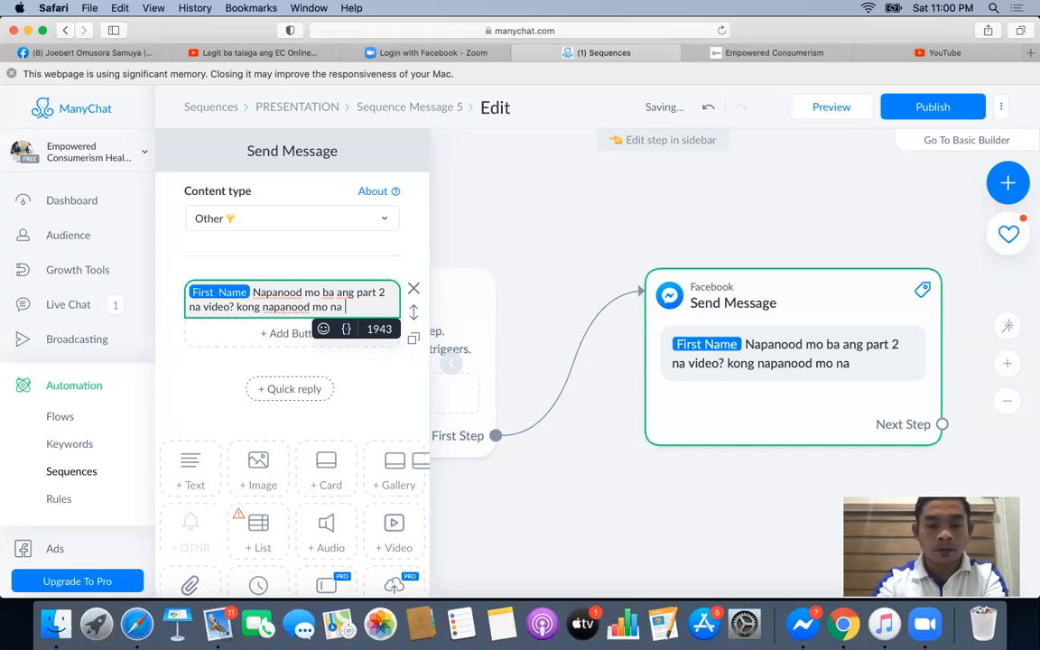
{"action": "type", "text": "im sure may n"}
{"action": "type", "text": "au"}
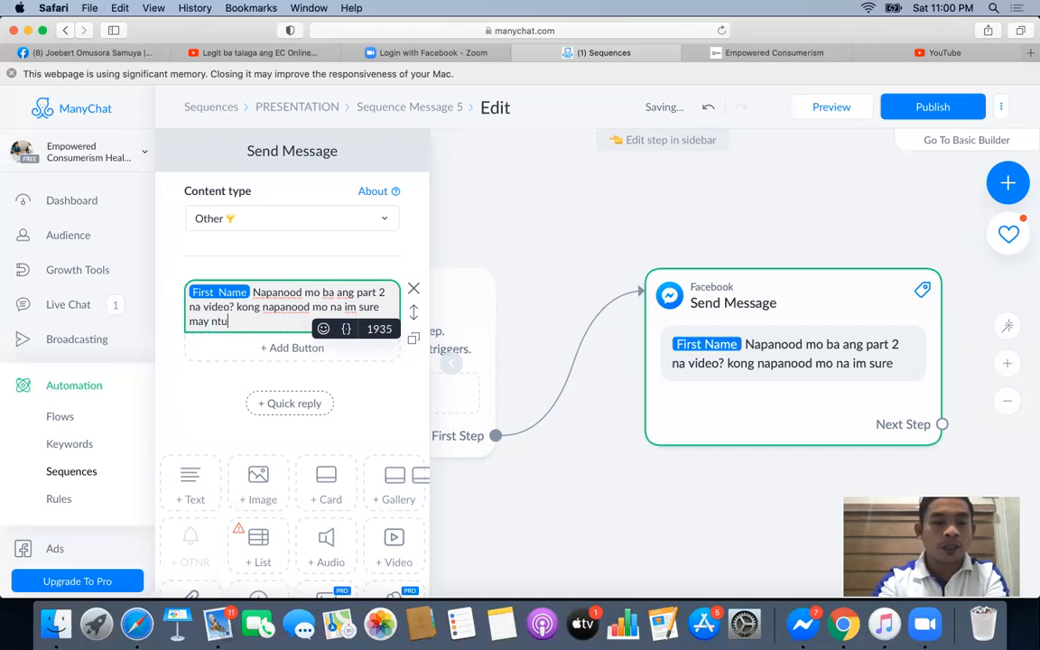
{"action": "key", "text": "BackSpace"}
{"action": "type", "text": "t"}
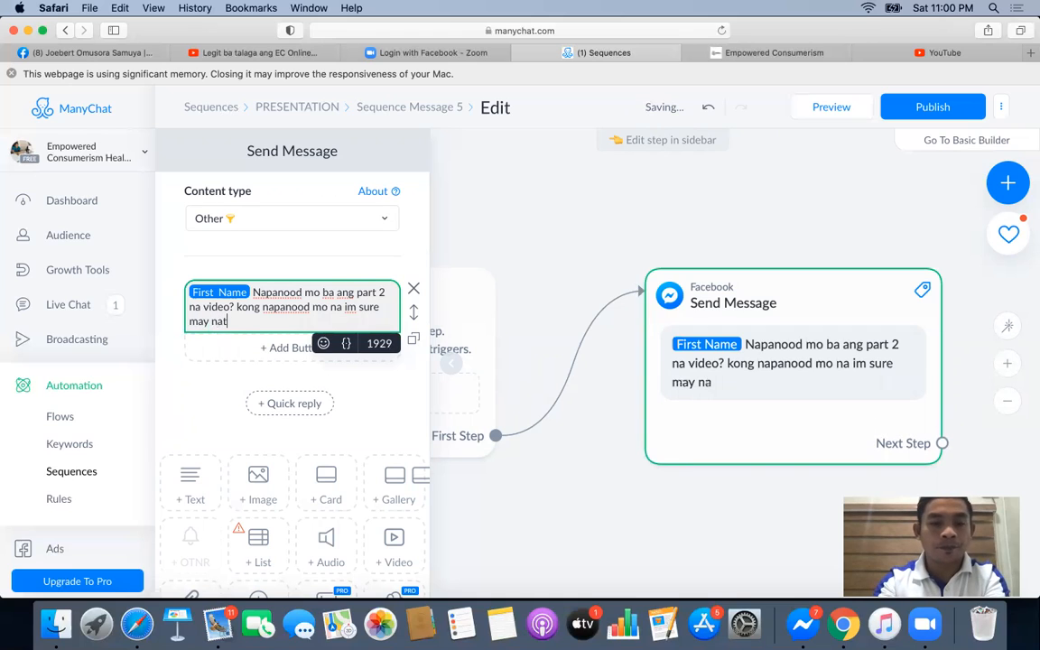
{"action": "type", "text": "utunan ka"}
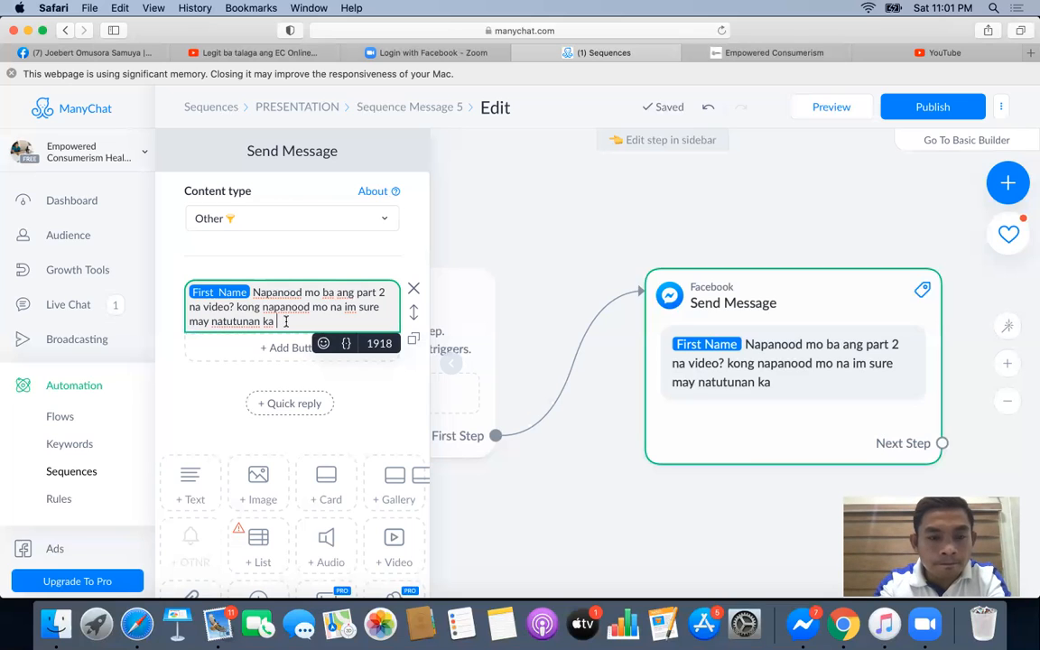
Continue the message: the last training part teaches earning with Facebook through '4EC STEP HOW TO EARN ONLINE.'
{"action": "type", "text": "panu"}
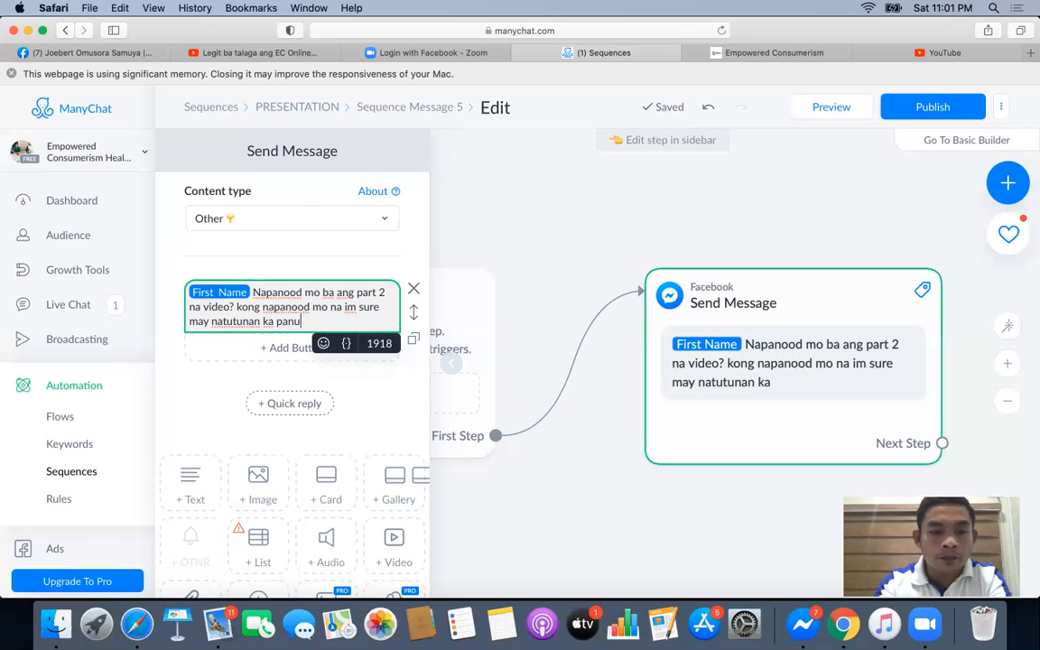
{"action": "key", "text": "BackSpace"}
{"action": "key", "text": "BackSpace"}
{"action": "key", "text": "BackSpace"}
{"action": "key", "text": "BackSpace"}
{"action": "key", "text": "BackSpace"}
{"action": "key", "text": "BackSpace"}
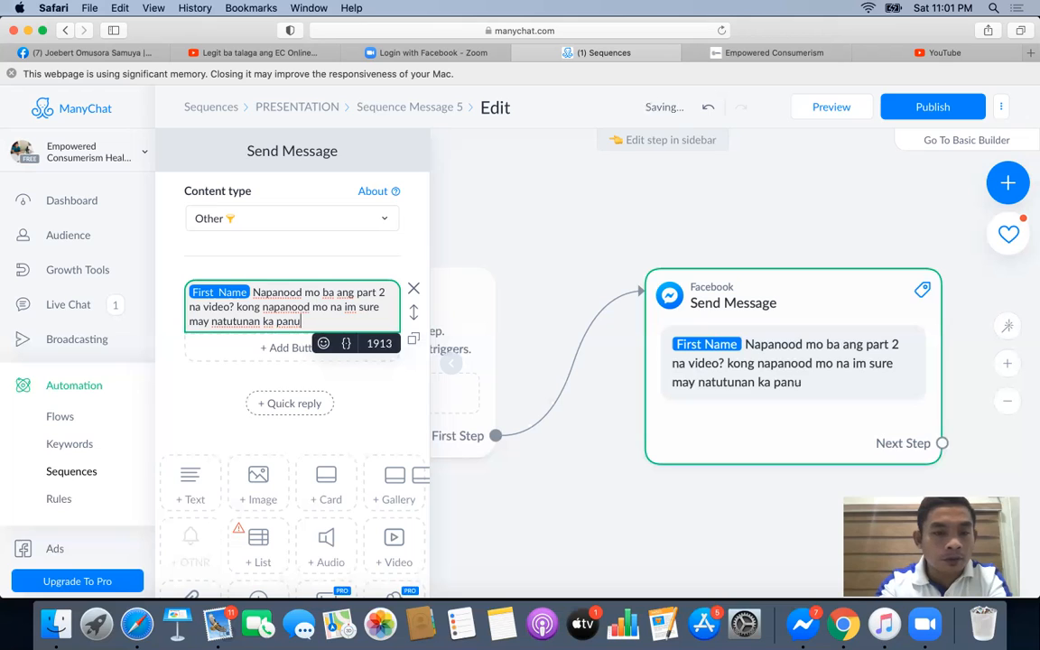
{"action": "type", "text": ". a"}
{"action": "type", "text": "t"}
{"action": "key", "text": "BackSpace"}
{"action": "key", "text": "BackSpace"}
{"action": "key", "text": "BackSpace"}
{"action": "key", "text": "BackSpace"}
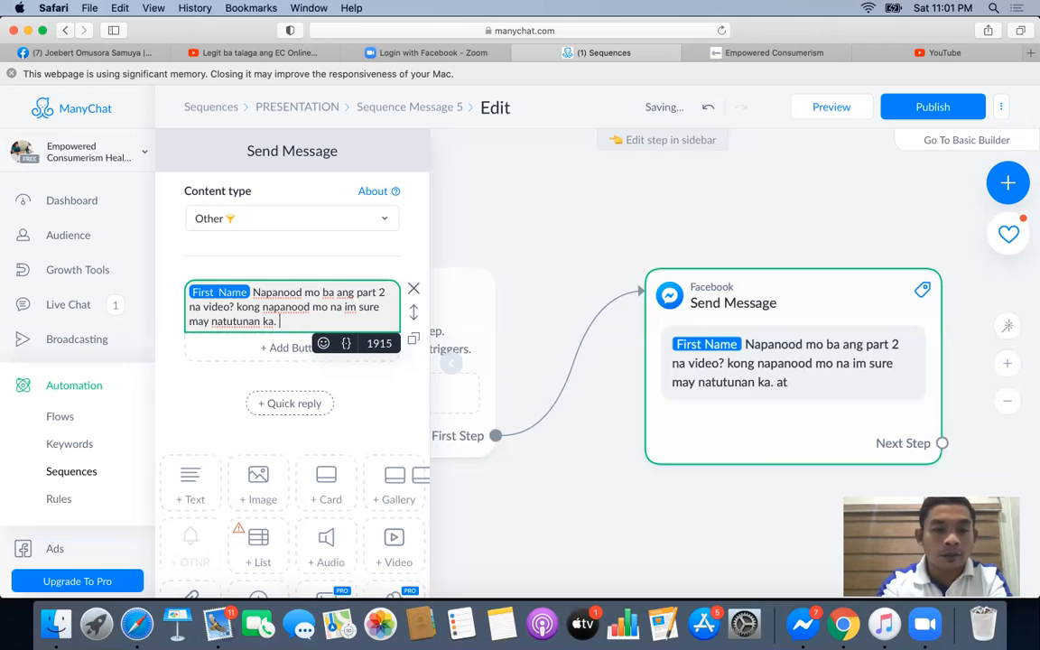
{"action": "type", "text": "at "}
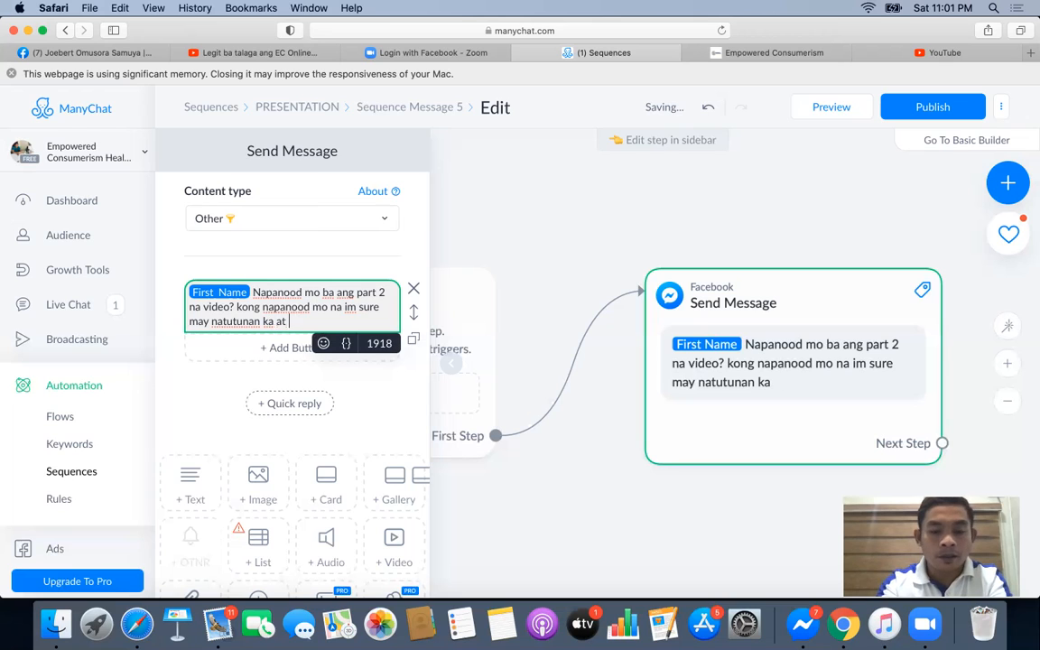
{"action": "type", "text": "itong las"}
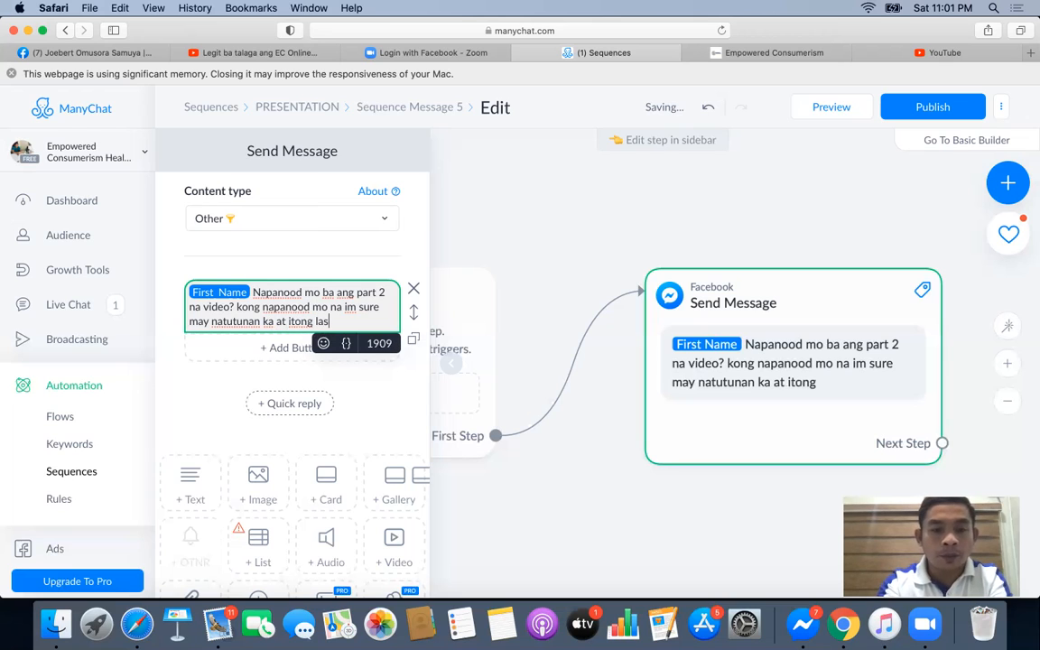
{"action": "type", "text": "t part ng "}
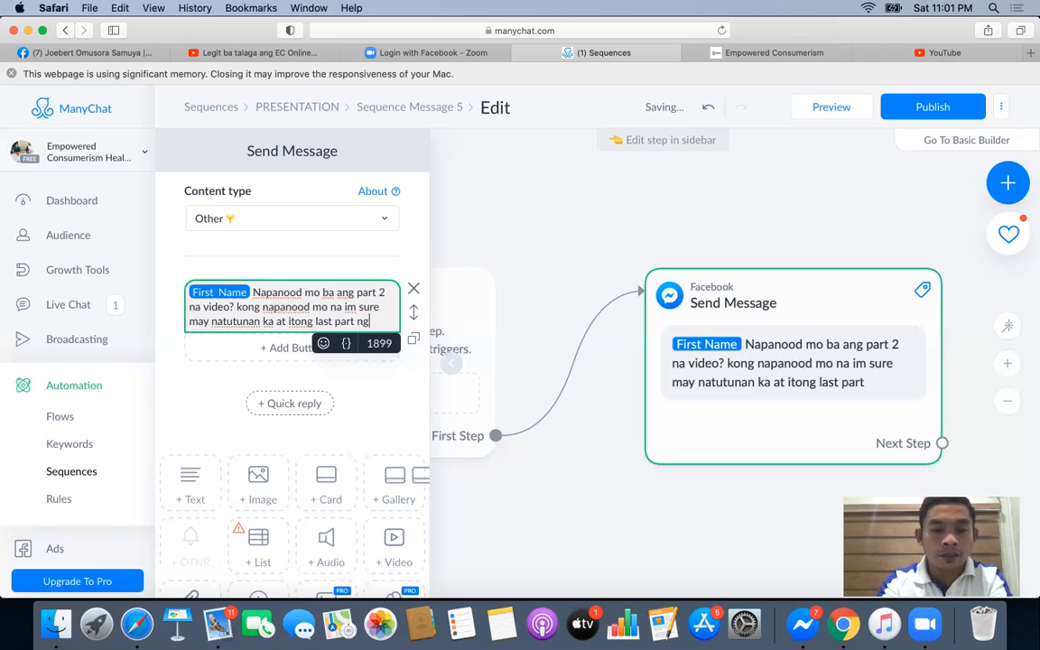
{"action": "type", "text": "training ay"}
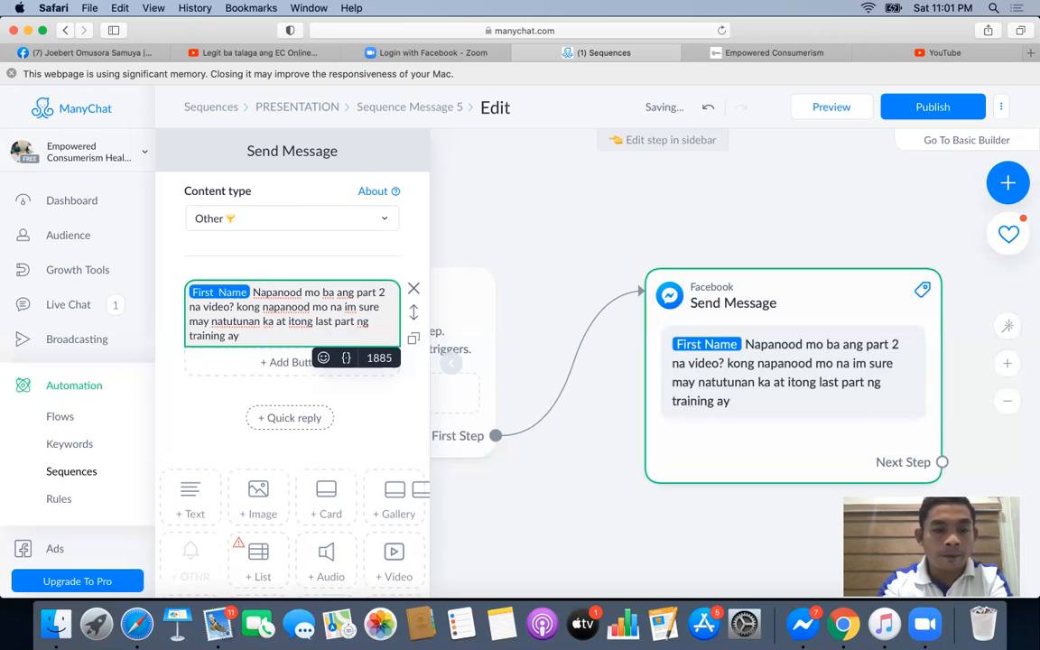
{"action": "type", "text": " di"}
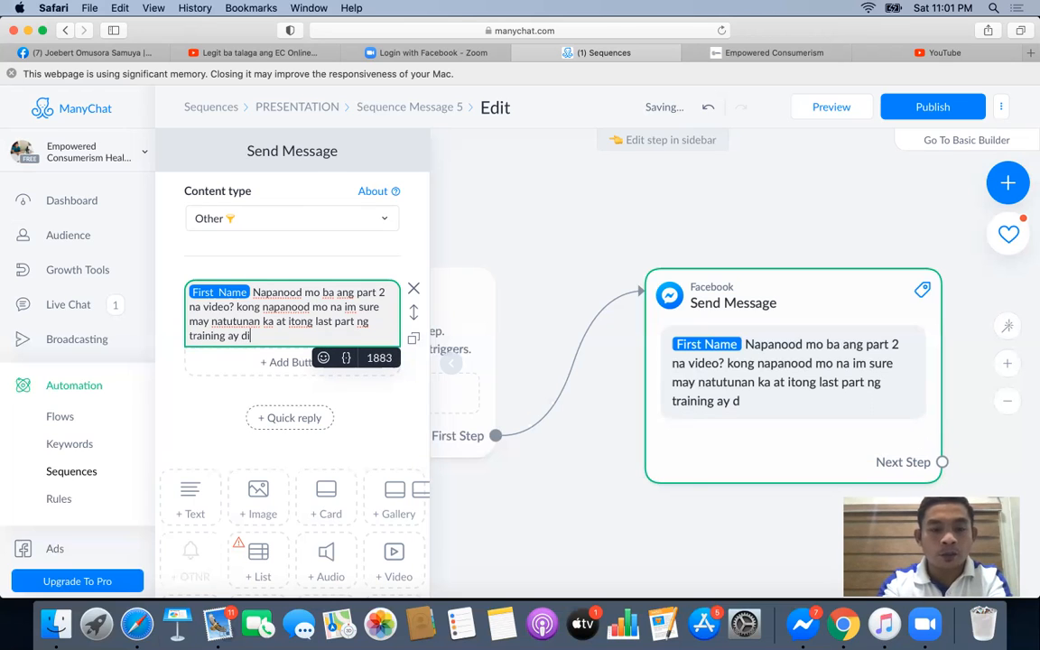
{"action": "type", "text": "to mo matu"}
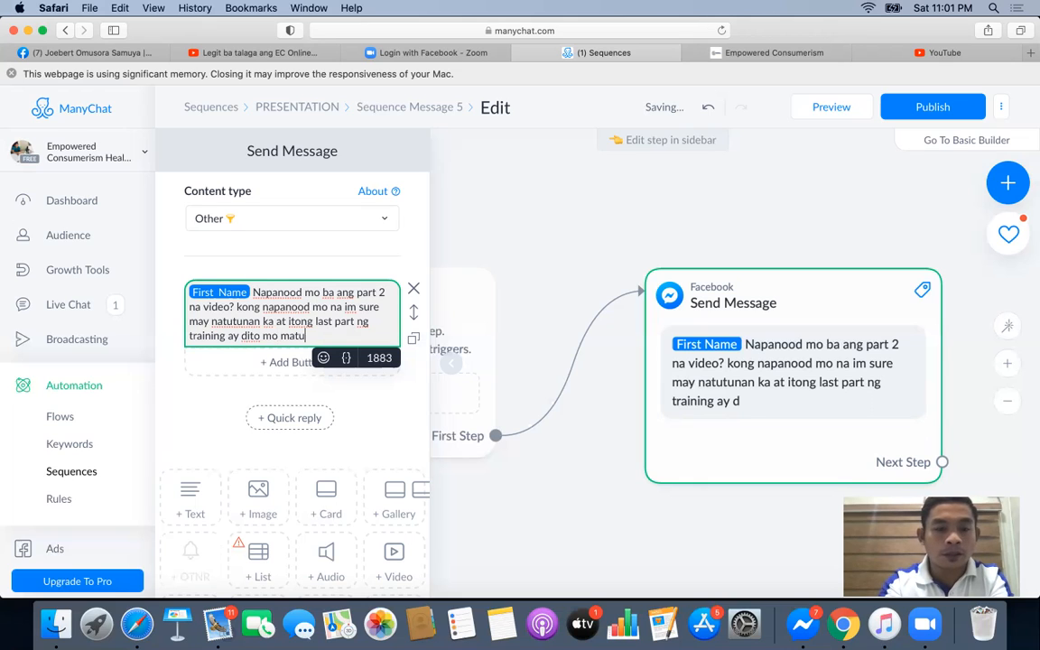
{"action": "type", "text": "tuna n"}
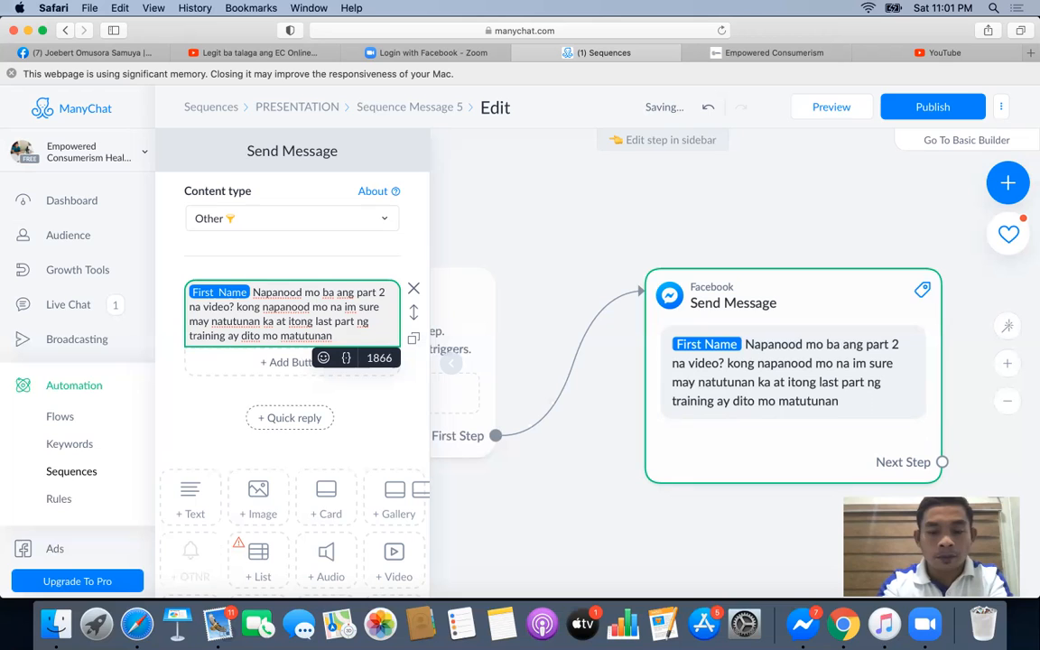
{"action": "type", "text": " panu kumita gamit a"}
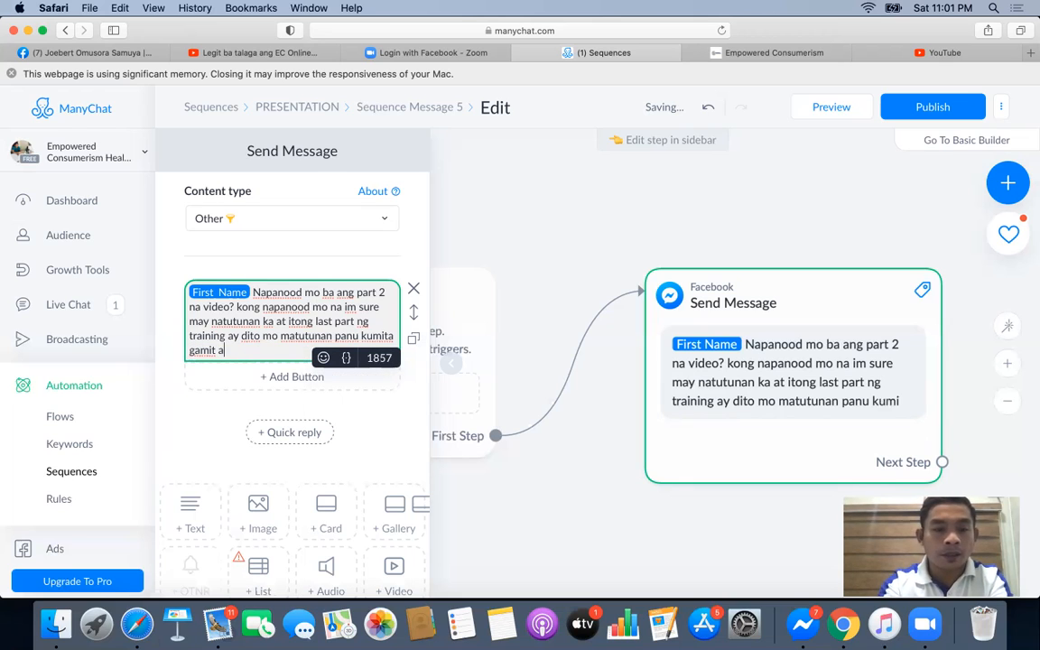
{"action": "type", "text": "ng facebook "}
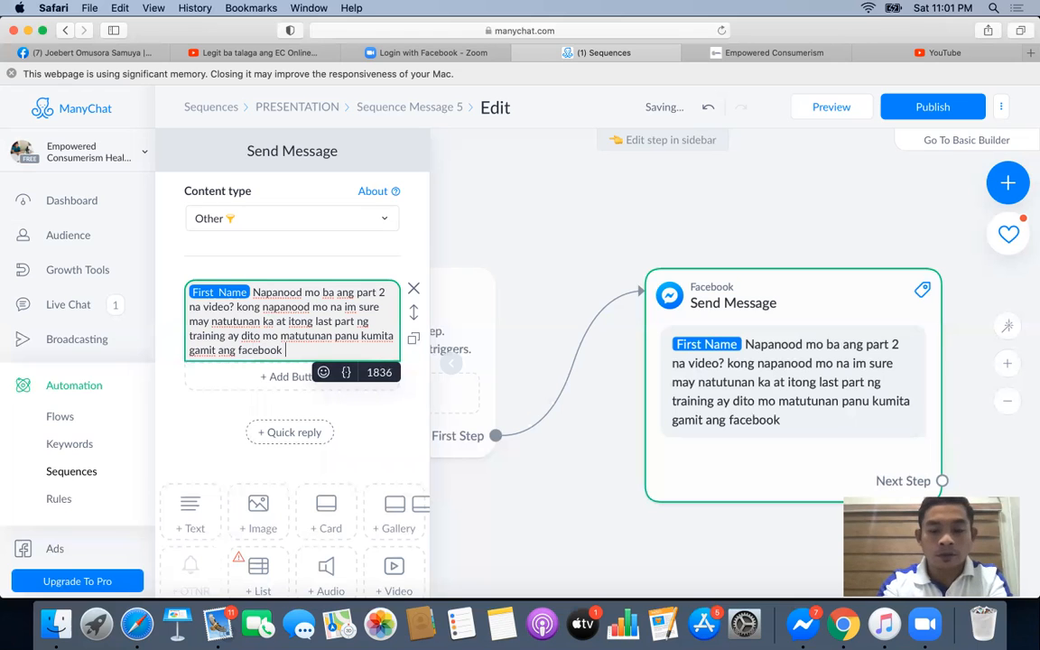
{"action": "type", "text": "mo "}
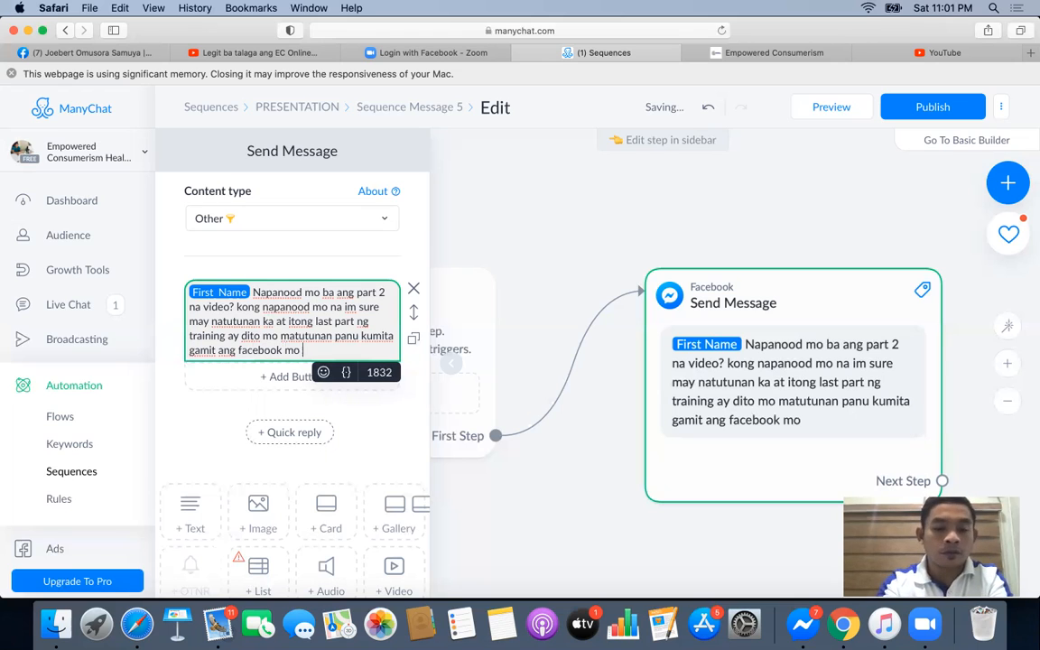
{"action": "type", "text": "thriugh"}
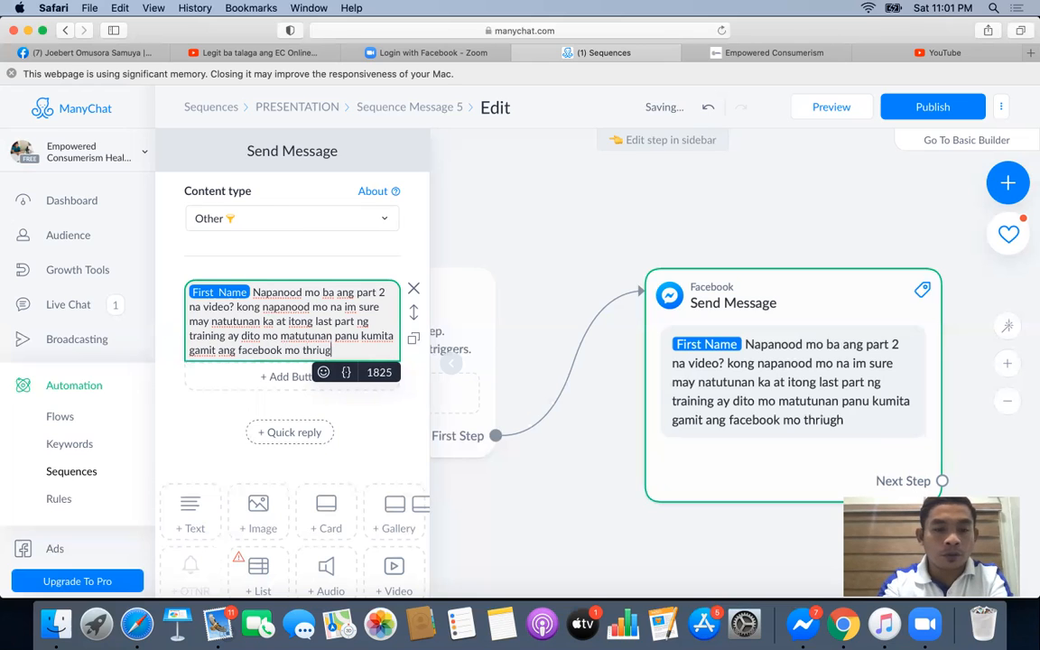
{"action": "key", "text": "BackSpace"}
{"action": "key", "text": "BackSpace"}
{"action": "key", "text": "BackSpace"}
{"action": "key", "text": "BackSpace"}
{"action": "type", "text": "ough 4"}
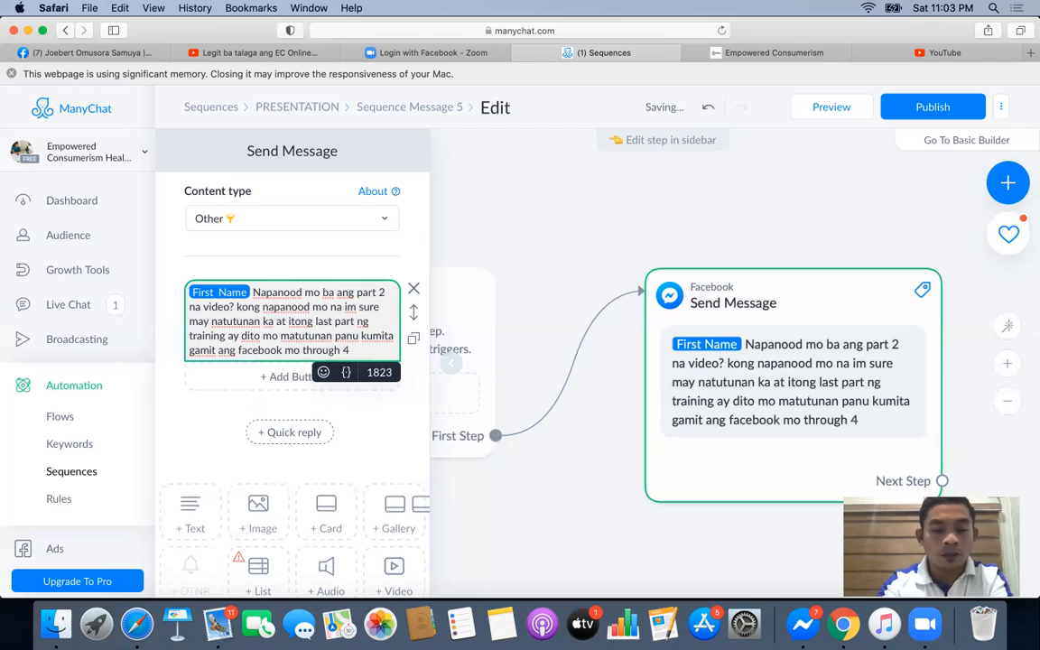
{"action": "type", "text": "EC"}
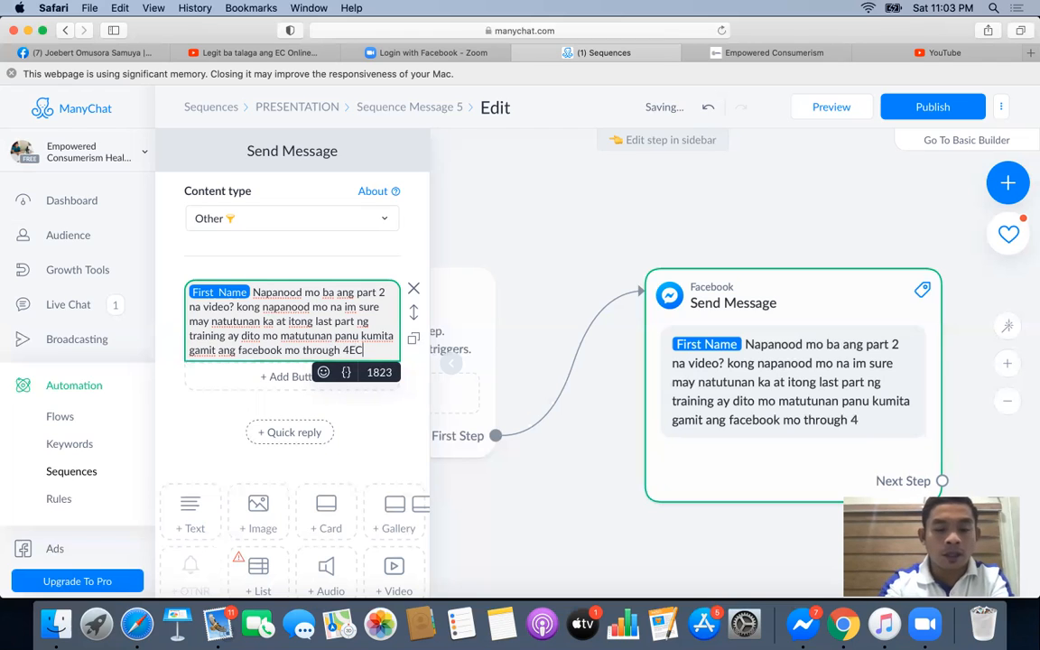
{"action": "type", "text": " STEO"}
{"action": "key", "text": "BackSpace"}
{"action": "type", "text": "P"}
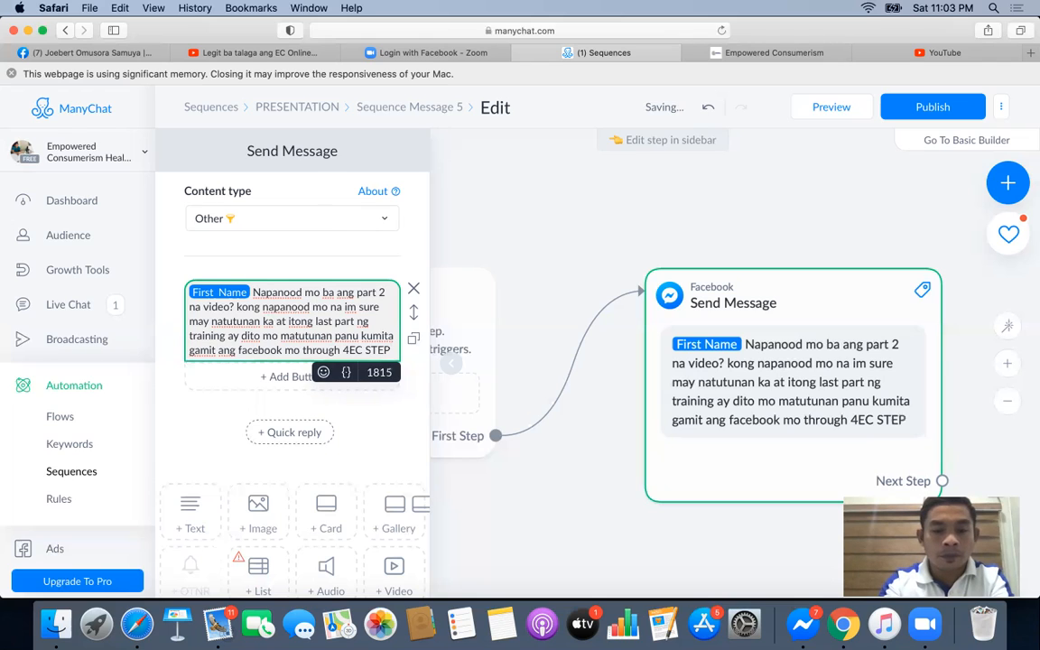
{"action": "type", "text": " HOW TO"}
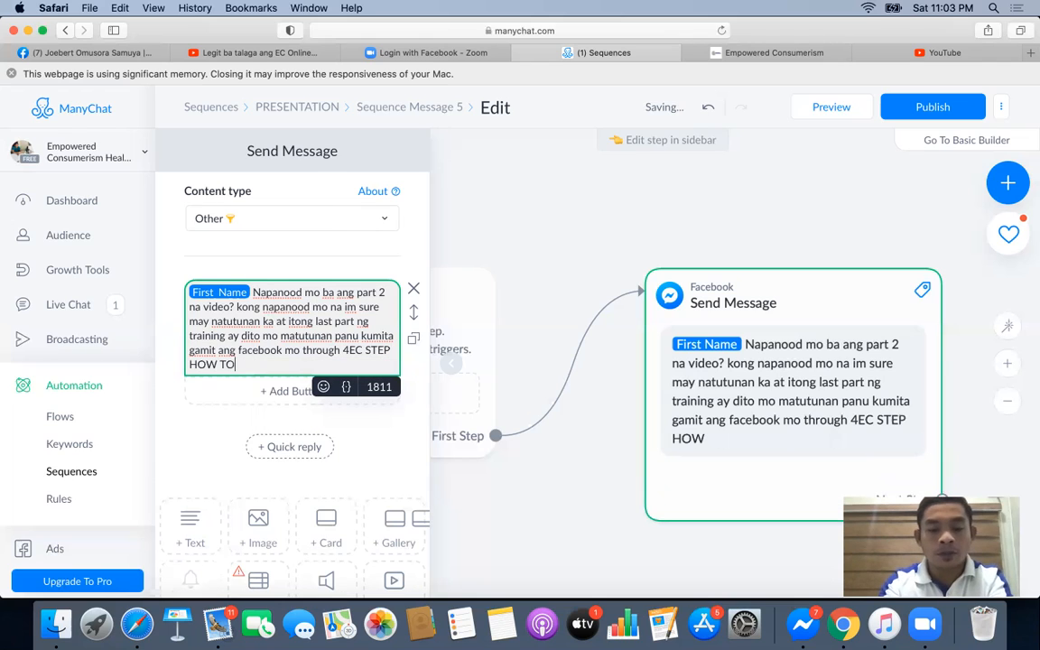
{"action": "type", "text": " EARN ONL"}
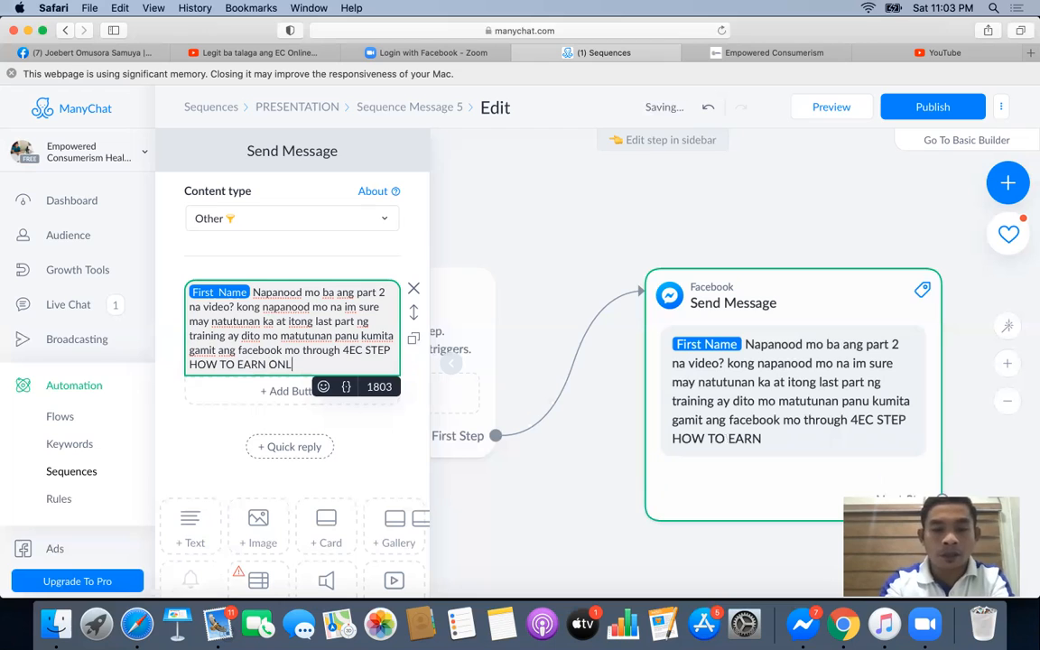
{"action": "type", "text": "INE."}
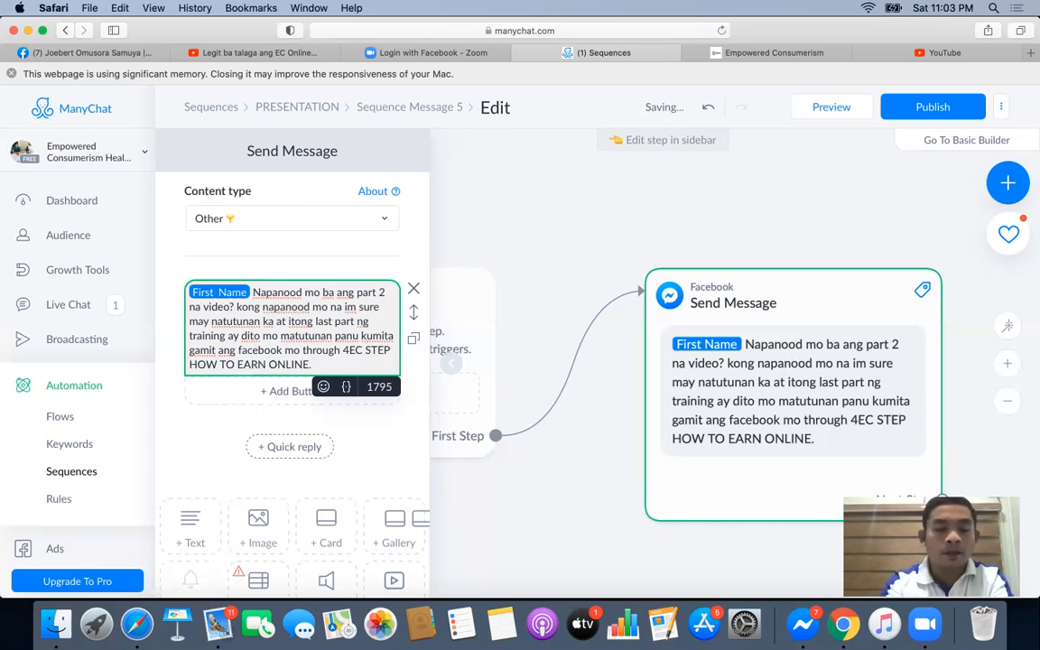
Add 'dahil pandemic ngayon im sure malaking tulong to sayo lalo sa income mo. Watch part 3 videos'
{"action": "type", "text": "dah"}
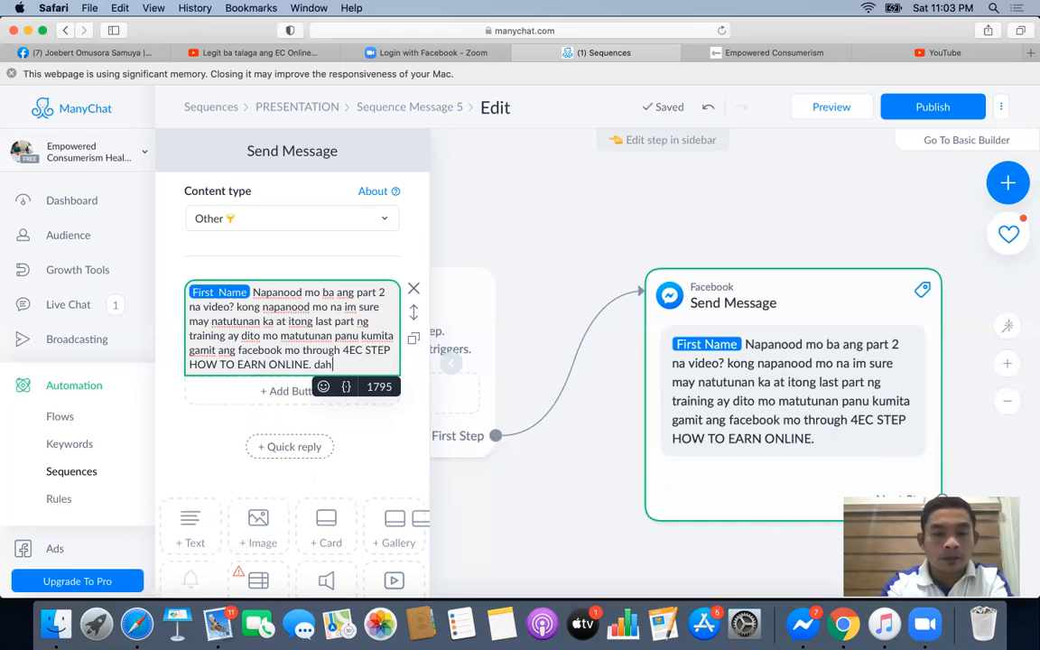
{"action": "type", "text": "il pandemic n"}
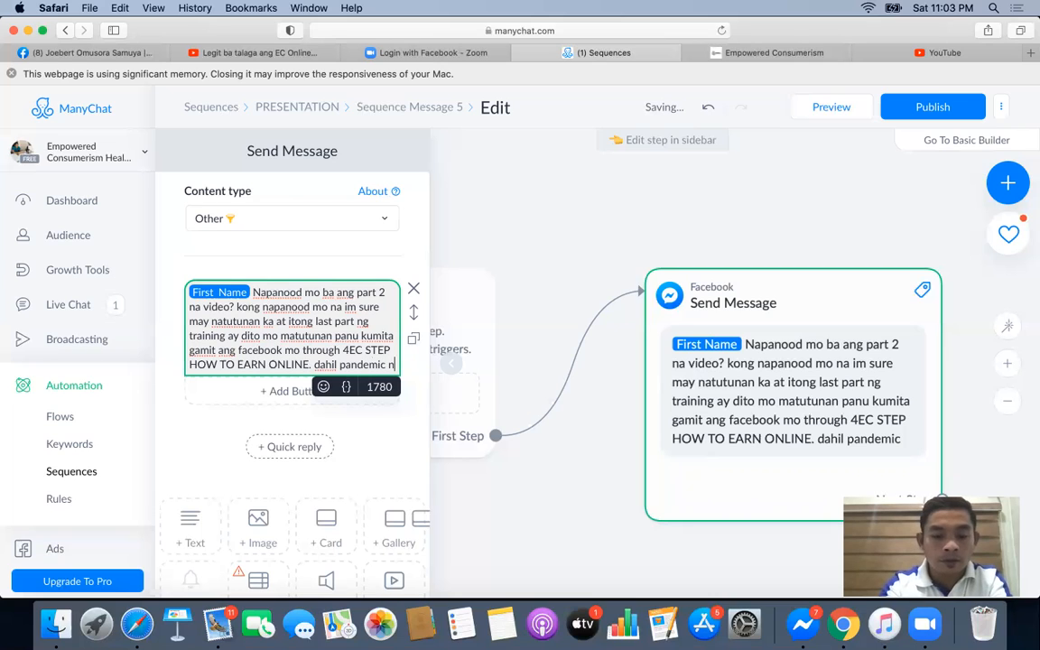
{"action": "type", "text": "gayon im usre"}
{"action": "key", "text": "BackSpace"}
{"action": "key", "text": "BackSpace"}
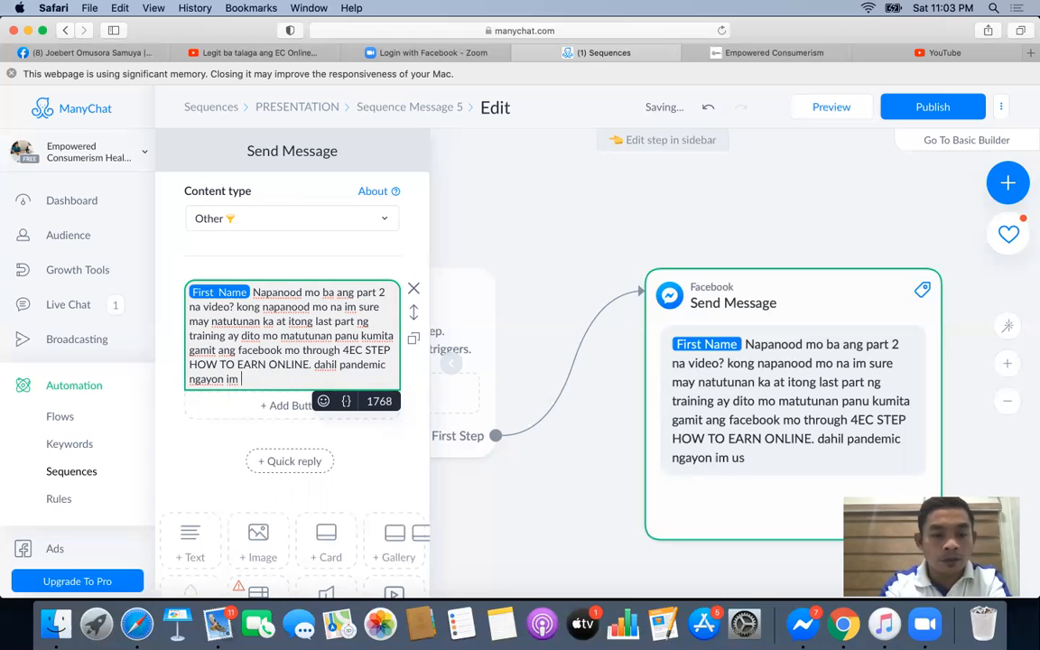
{"action": "type", "text": "sure mal"}
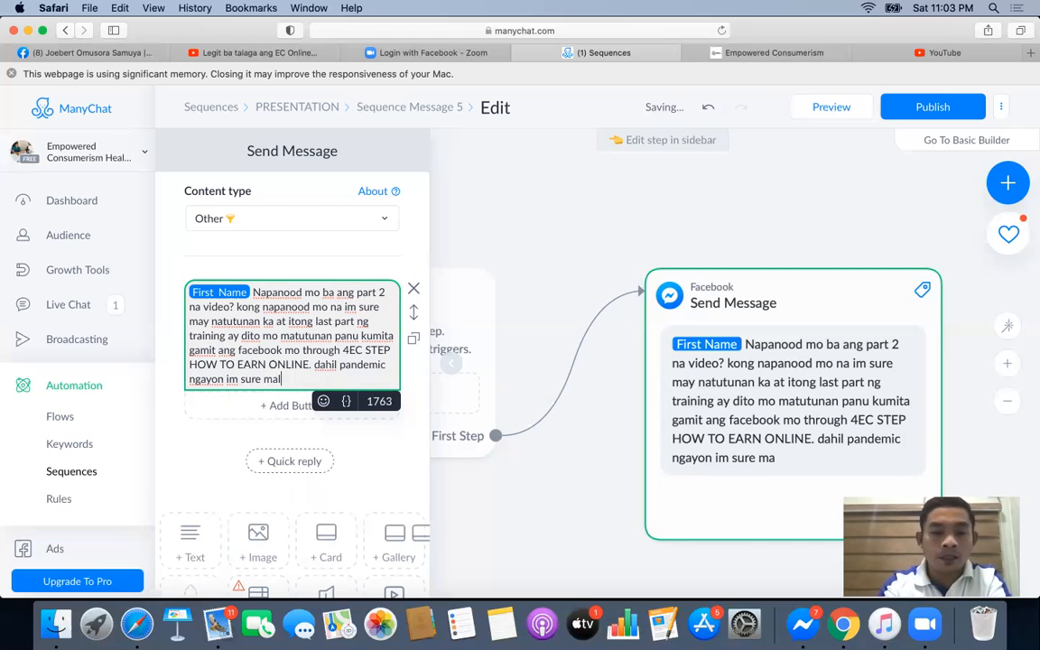
{"action": "type", "text": "aking "}
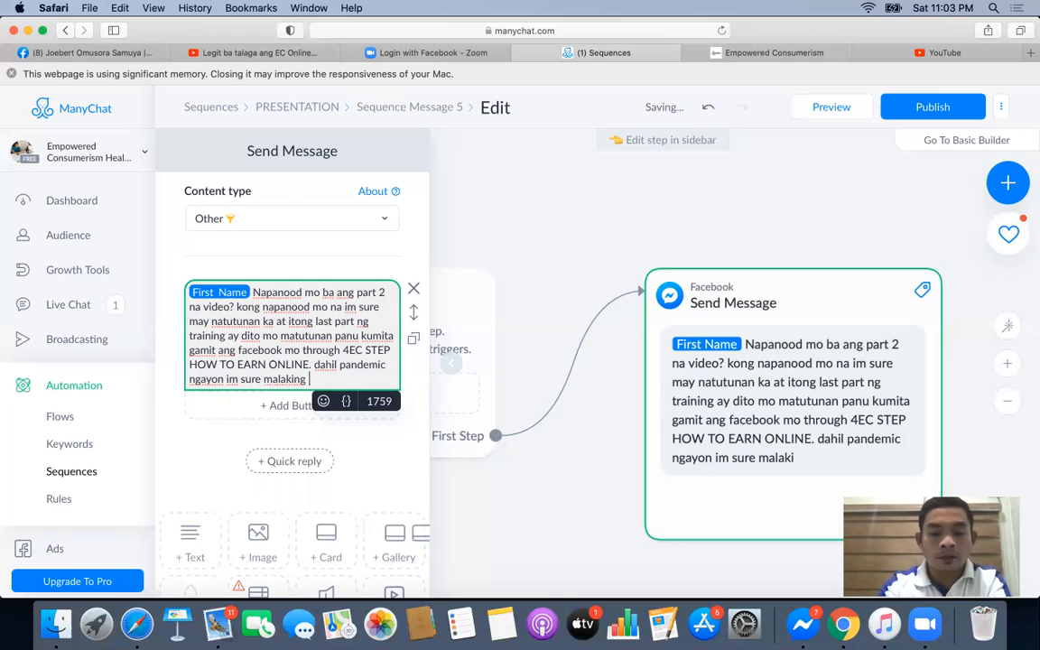
{"action": "type", "text": "tulong to"}
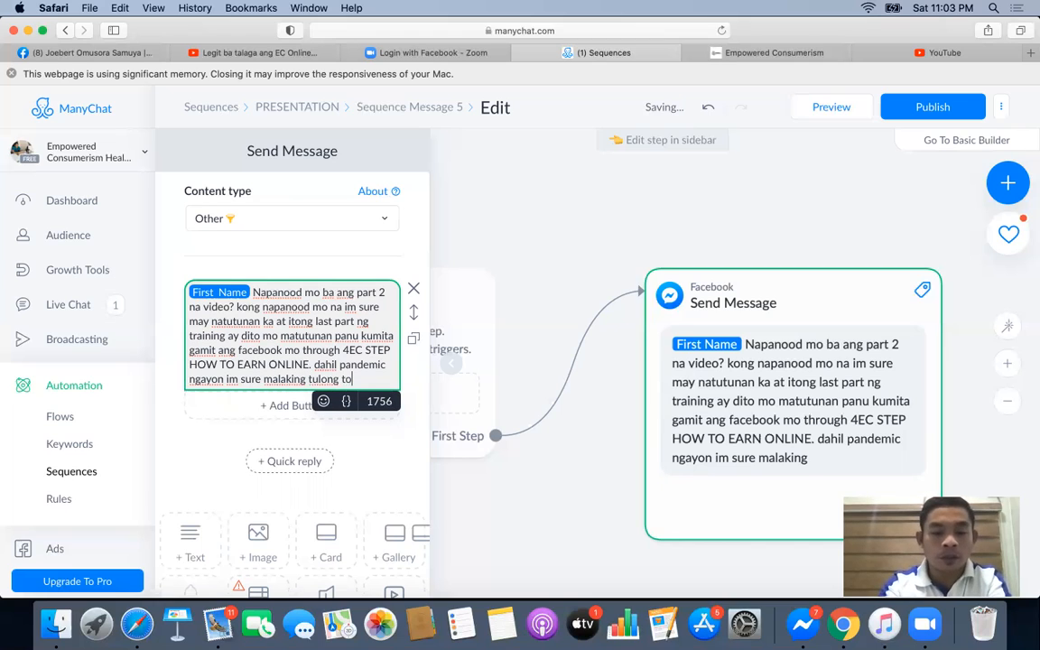
{"action": "type", "text": " sayo lalo sa income"}
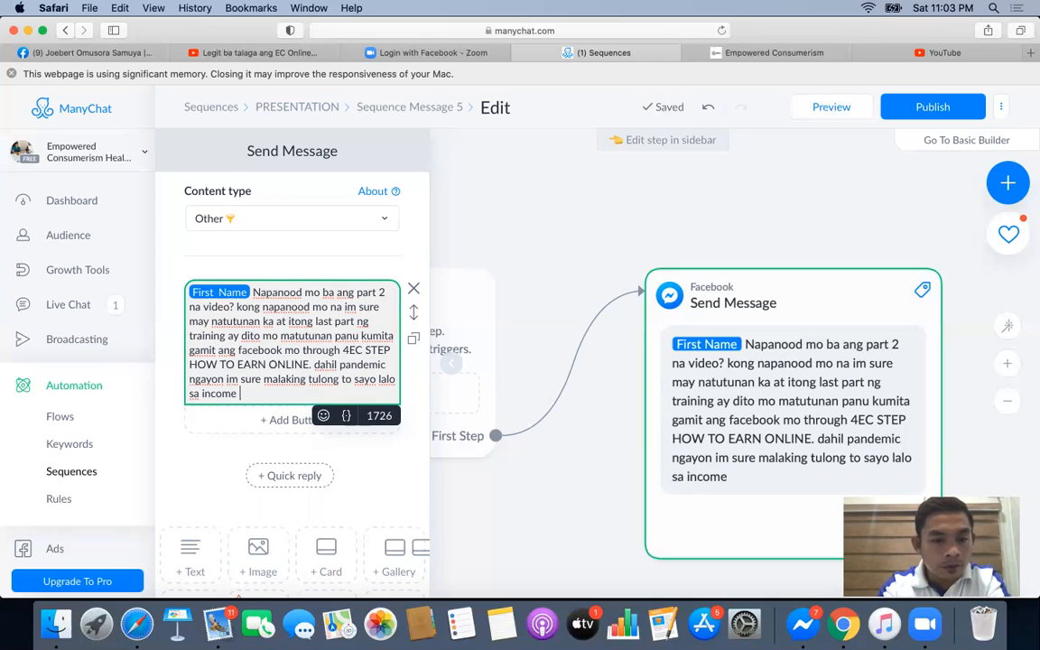
{"action": "type", "text": "mo."}
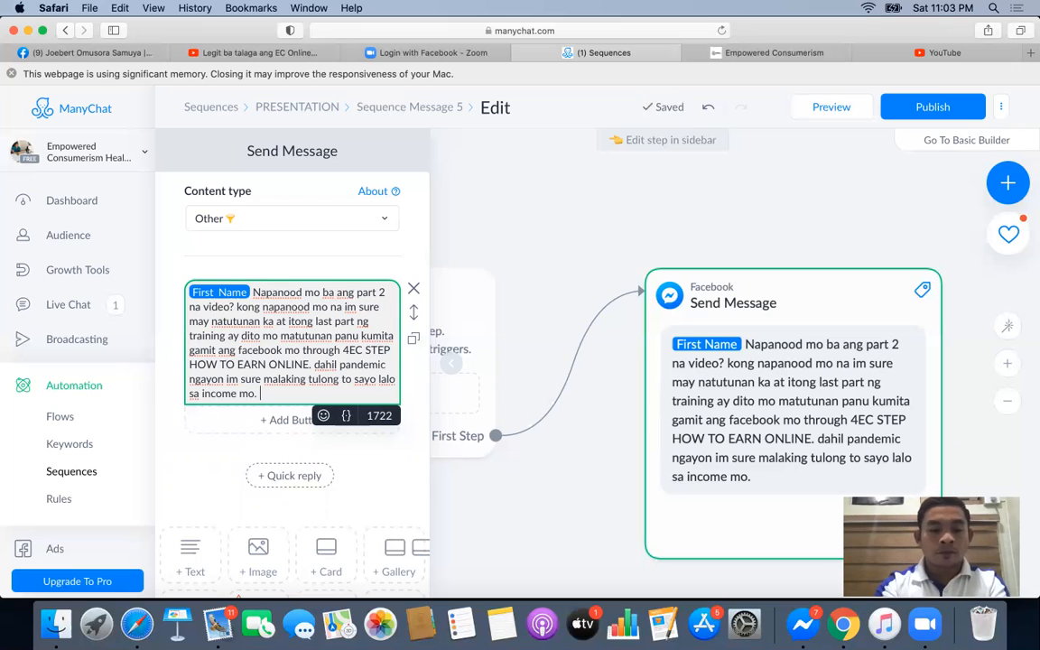
{"action": "type", "text": "Watch "}
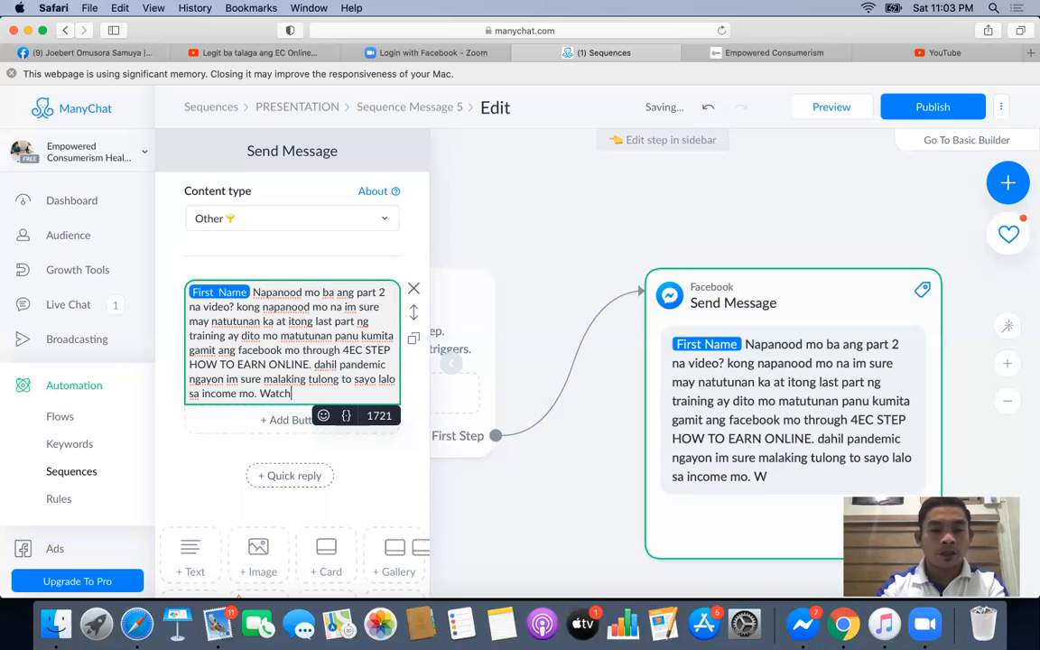
{"action": "type", "text": "part "}
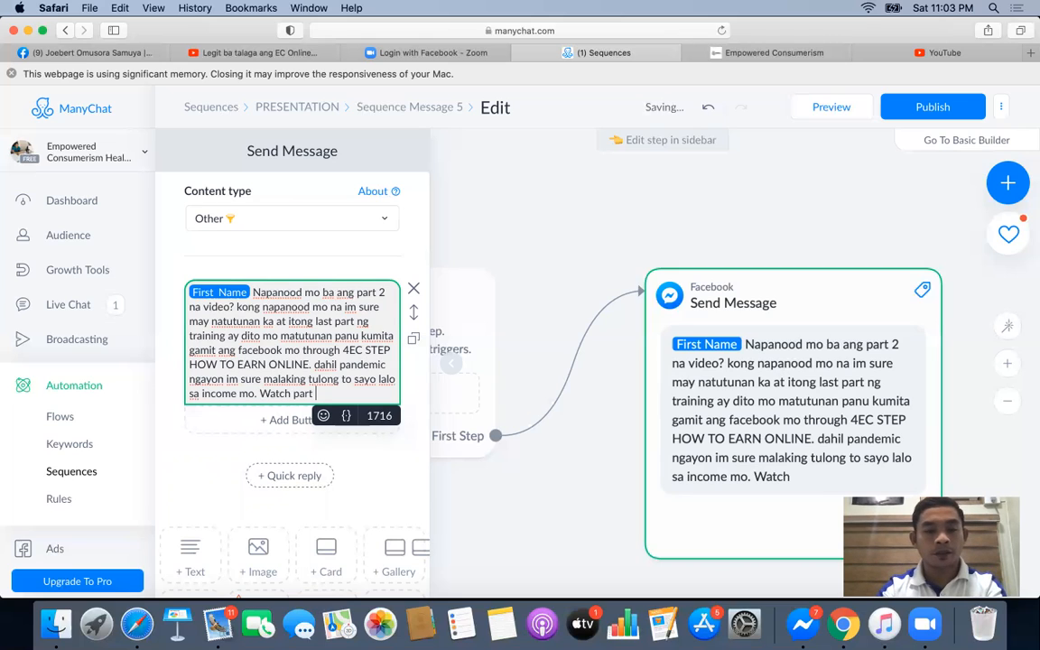
{"action": "type", "text": "3 v"}
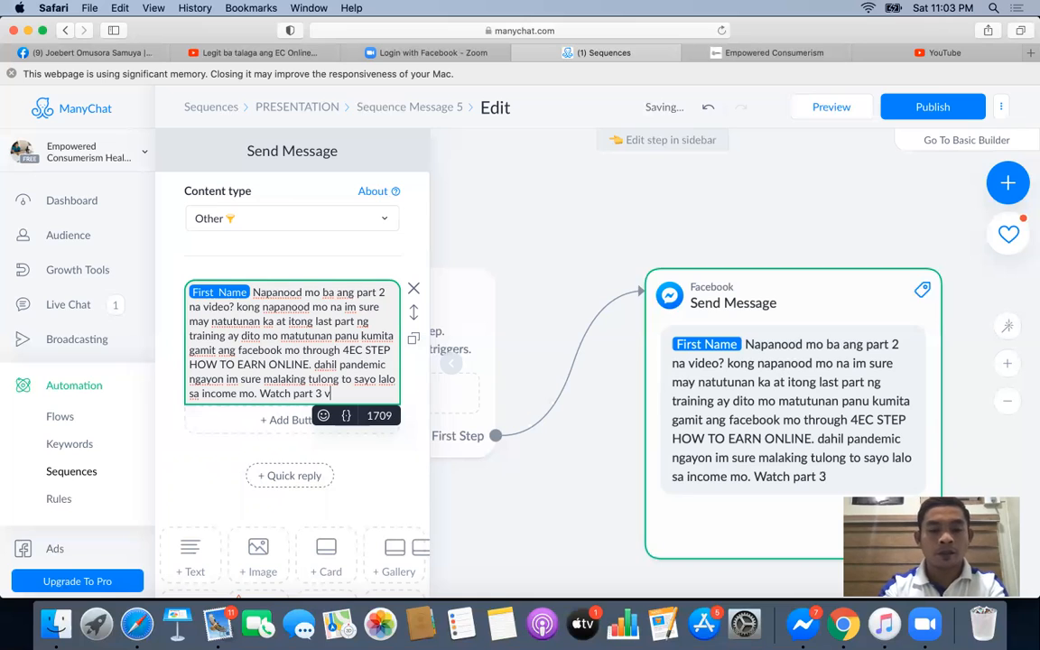
{"action": "type", "text": "ideos"}
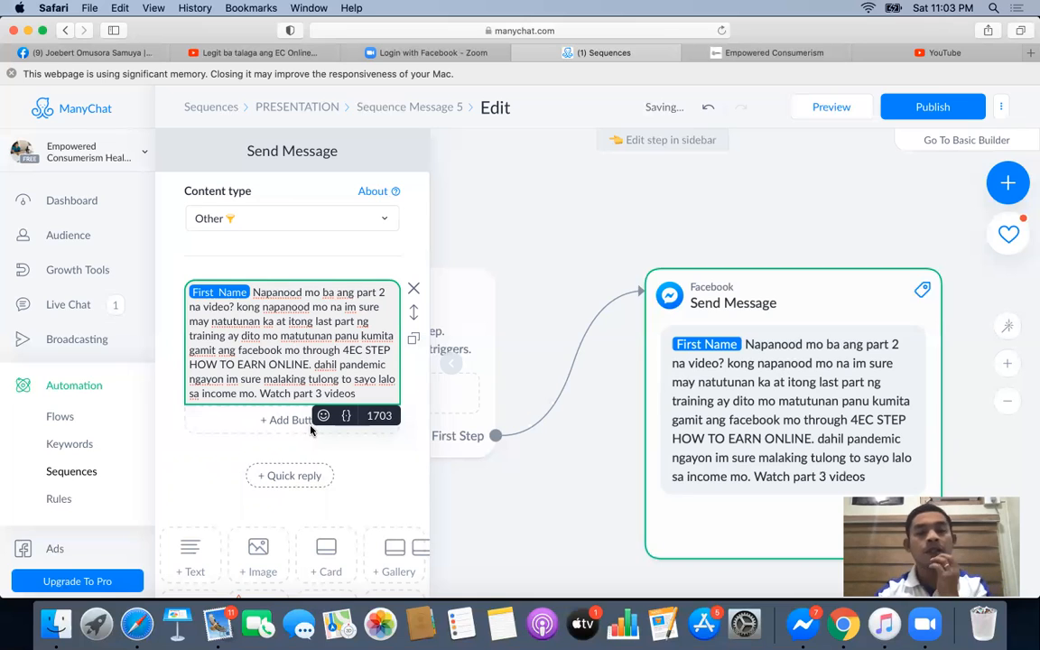
Add a card below the text and upload the Aug 29–Sept 4 transaction collage from Downloads
{"action": "left_click", "coordinate": [335, 569]}
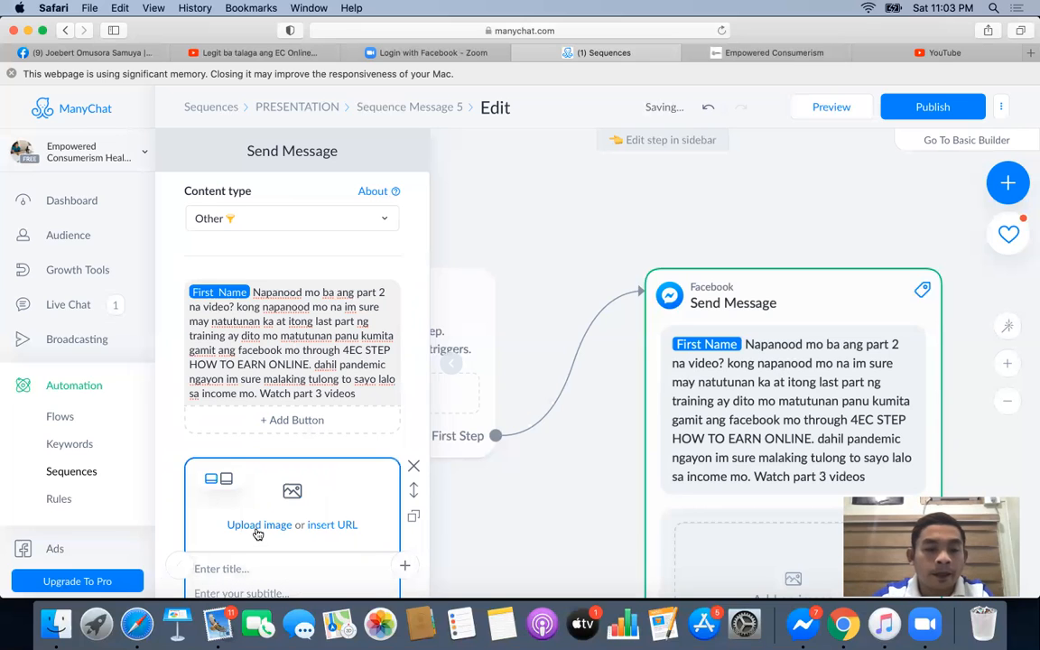
{"action": "left_click", "coordinate": [259, 525]}
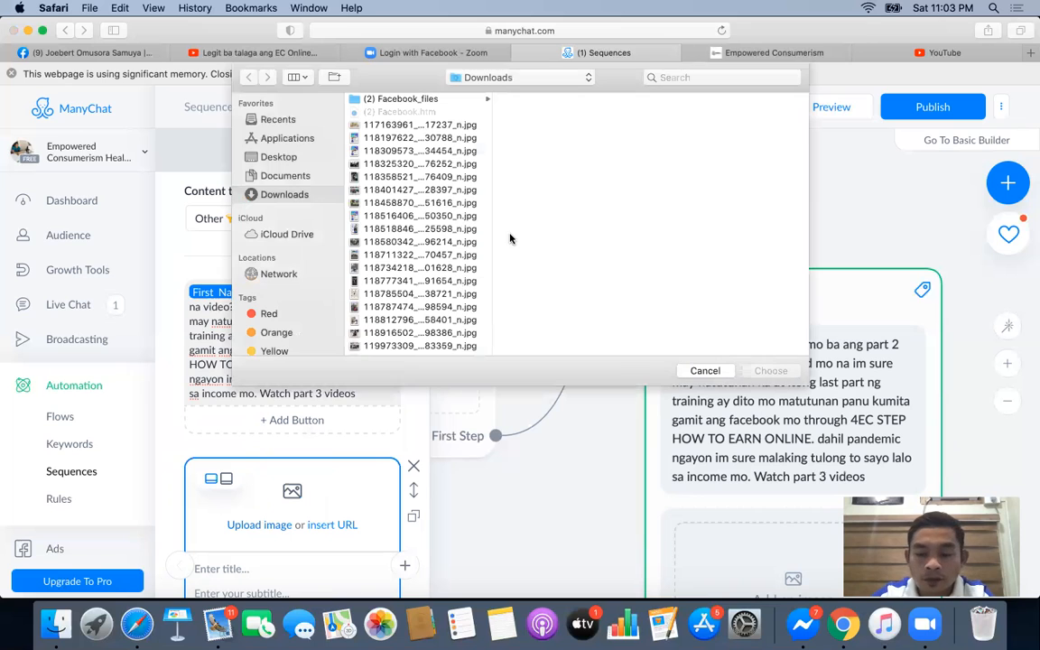
{"action": "key", "text": "Down"}
{"action": "key", "text": "Down"}
{"action": "key", "text": "Down"}
{"action": "key", "text": "Down"}
{"action": "key", "text": "Down"}
{"action": "key", "text": "Down"}
{"action": "key", "text": "Down"}
{"action": "key", "text": "Down"}
{"action": "key", "text": "Down"}
{"action": "key", "text": "Down"}
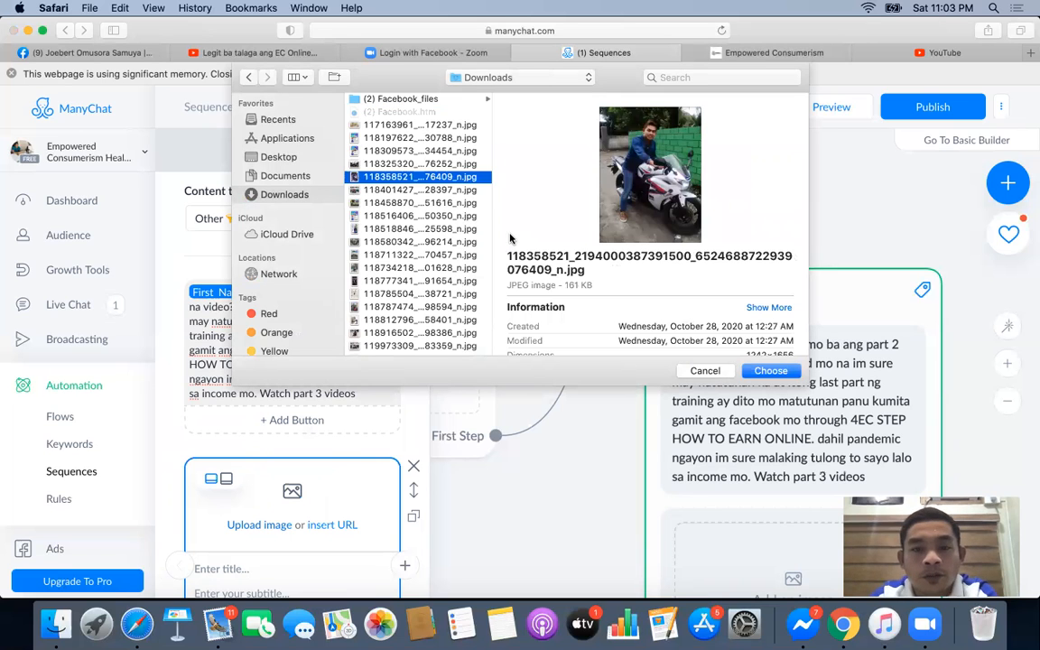
{"action": "key", "text": "Down"}
{"action": "key", "text": "Down"}
{"action": "key", "text": "Down"}
{"action": "key", "text": "Down"}
{"action": "key", "text": "Down"}
{"action": "key", "text": "Down"}
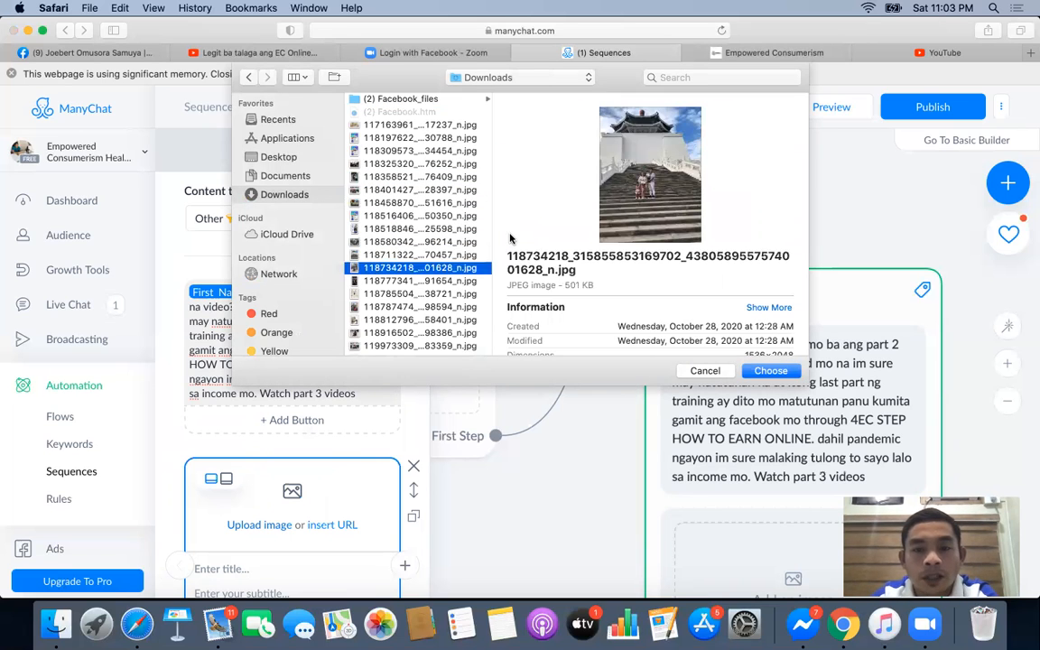
{"action": "key", "text": "Down"}
{"action": "key", "text": "Down"}
{"action": "key", "text": "Down"}
{"action": "key", "text": "Down"}
{"action": "key", "text": "Down"}
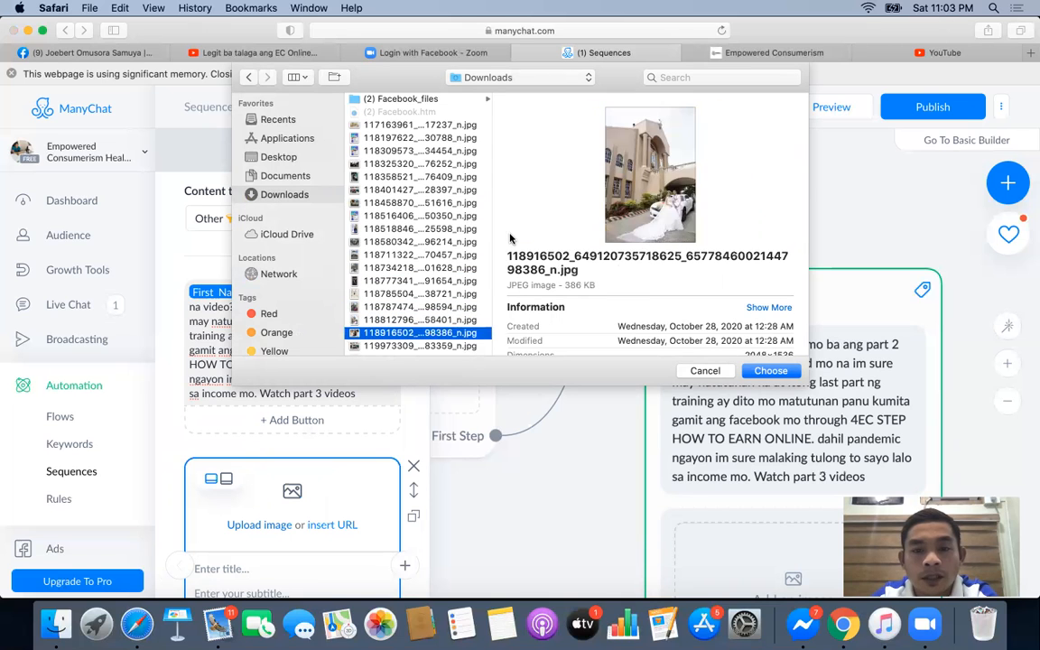
{"action": "key", "text": "Down"}
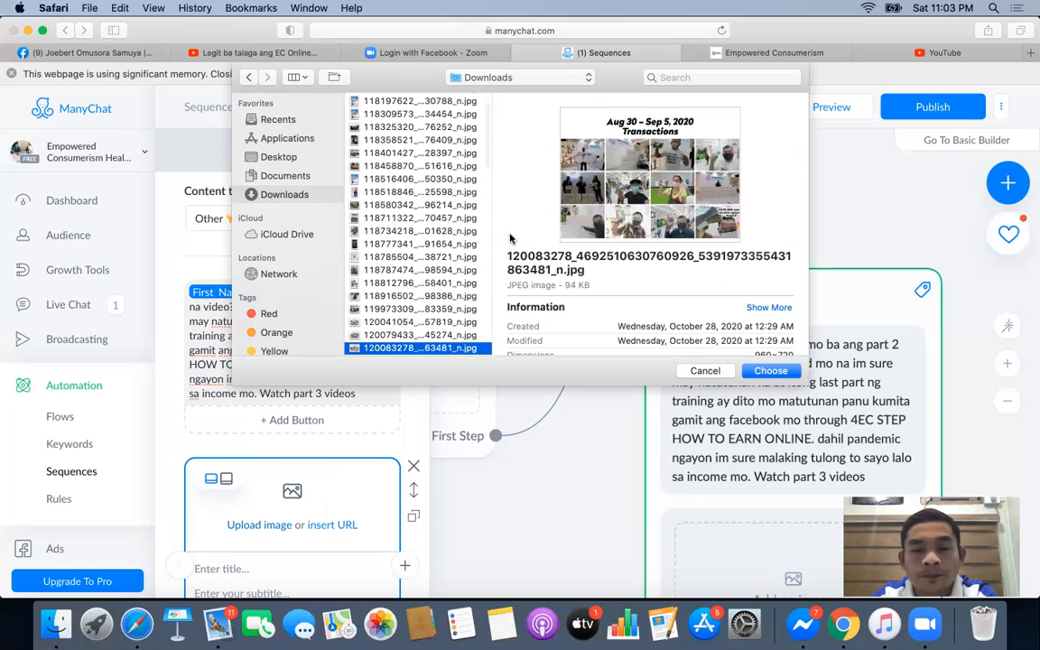
{"action": "key", "text": "Down"}
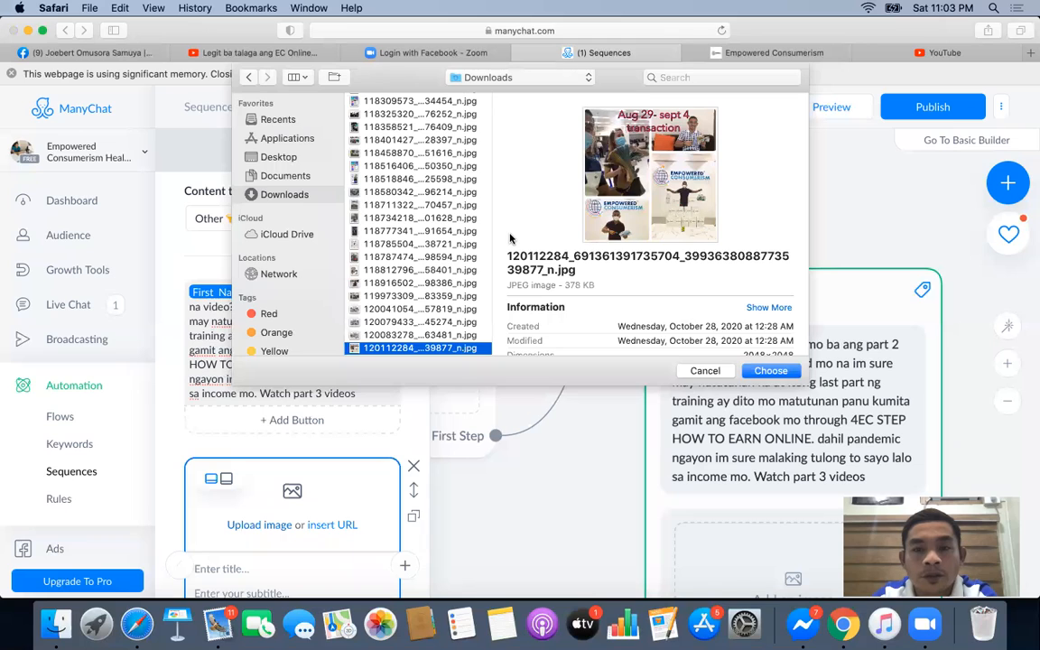
{"action": "left_click", "coordinate": [770, 371]}
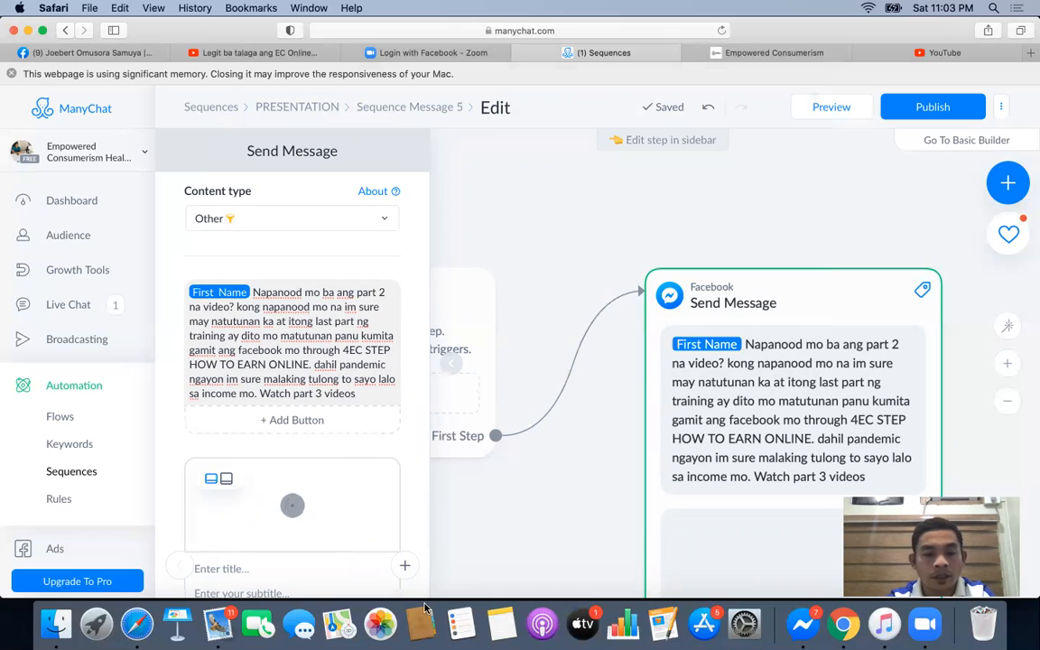
Title the card '4EC STEP HOW TO EARN ONLINE' and start its subtitle 'This video will show you the steps to earn online'
{"action": "scroll", "coordinate": [423, 546], "scroll_direction": "down", "scroll_amount": 3}
{"action": "scroll", "coordinate": [397, 515], "scroll_direction": "down", "scroll_amount": 3}
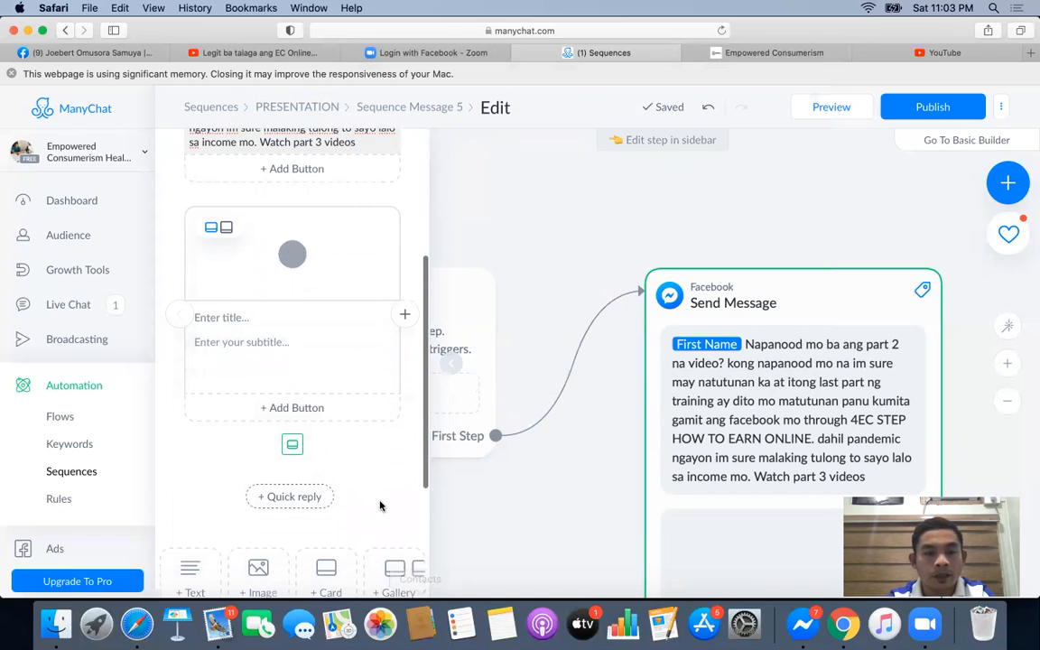
{"action": "left_click", "coordinate": [244, 316]}
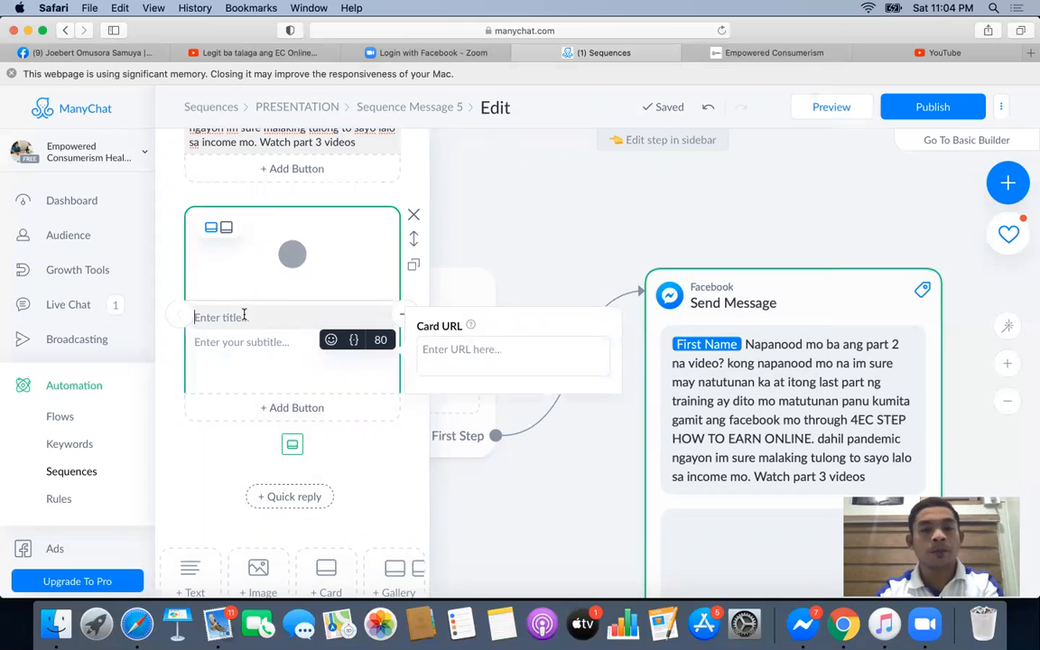
{"action": "type", "text": "4"}
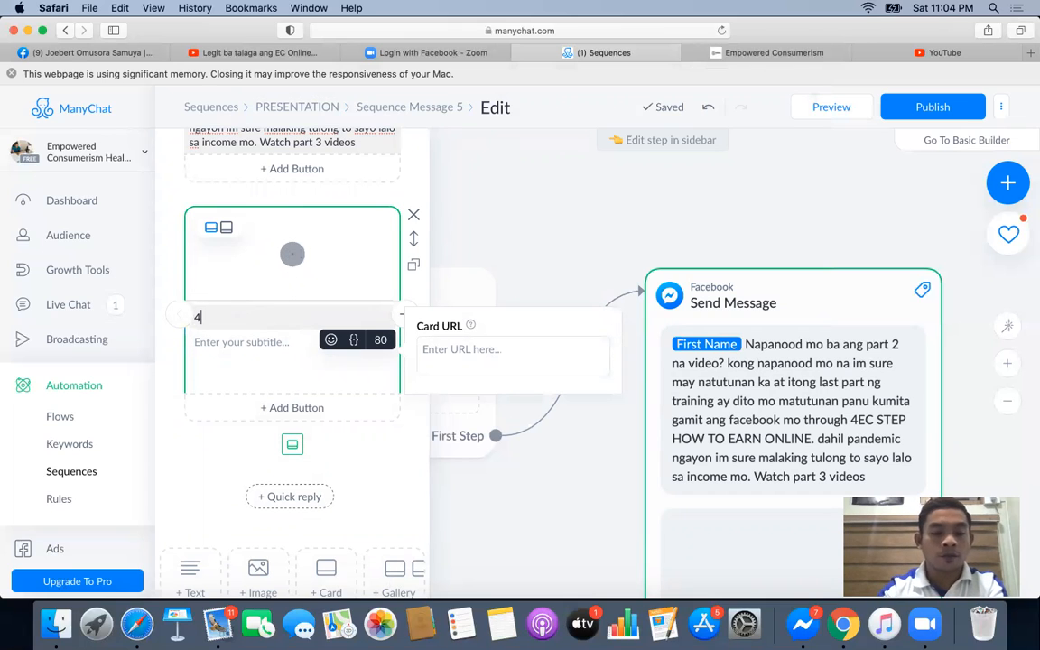
{"action": "type", "text": "EC"}
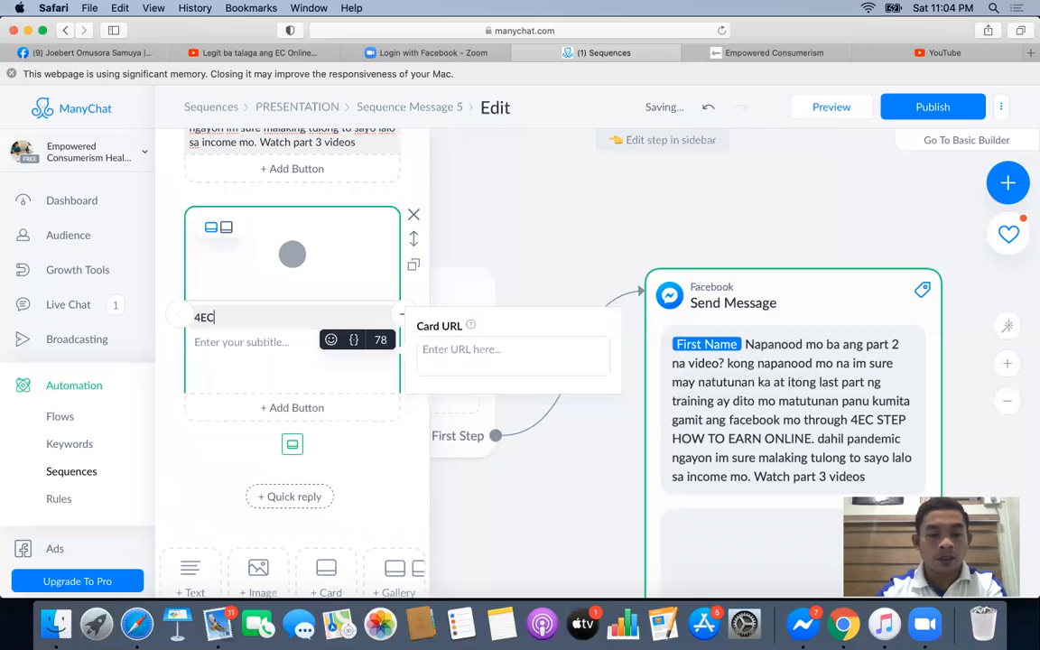
{"action": "type", "text": " STEP "}
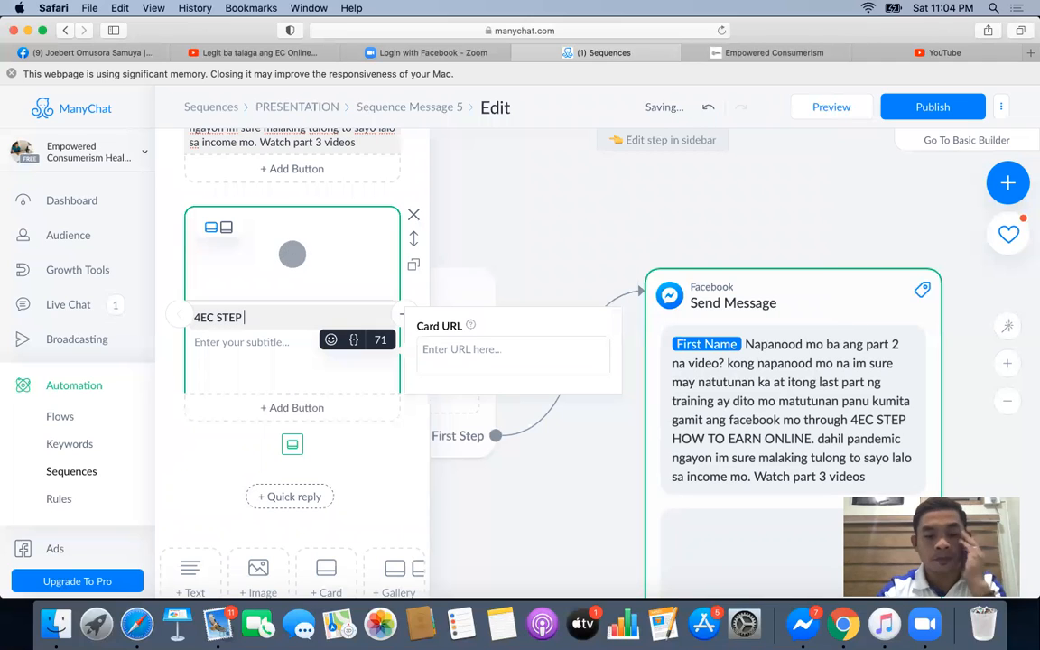
{"action": "type", "text": "HOW TO"}
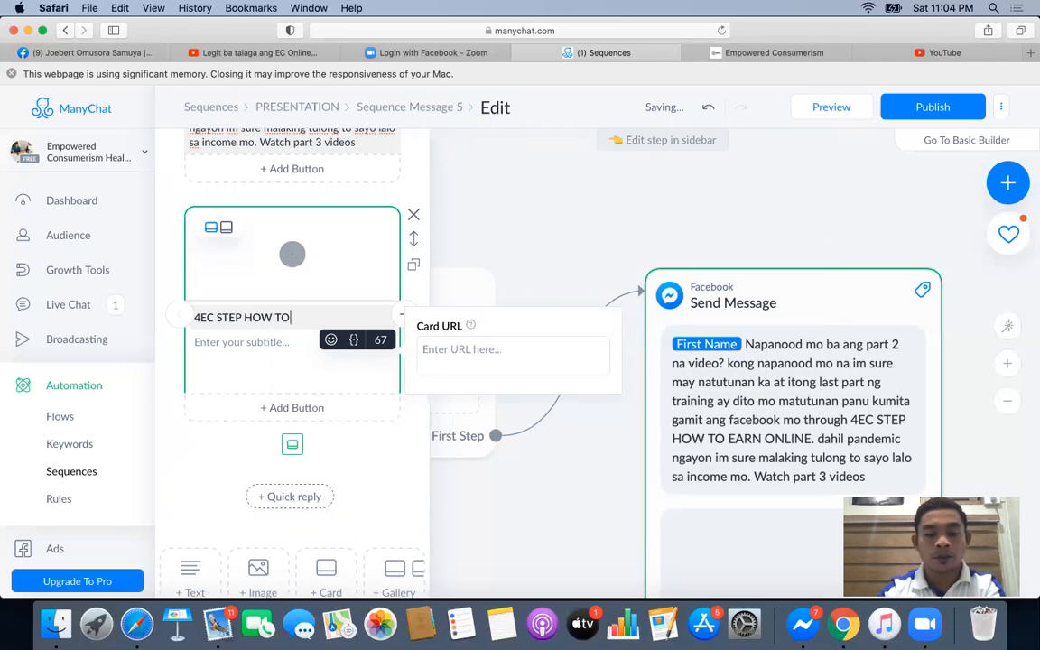
{"action": "type", "text": " EARN ONLINE"}
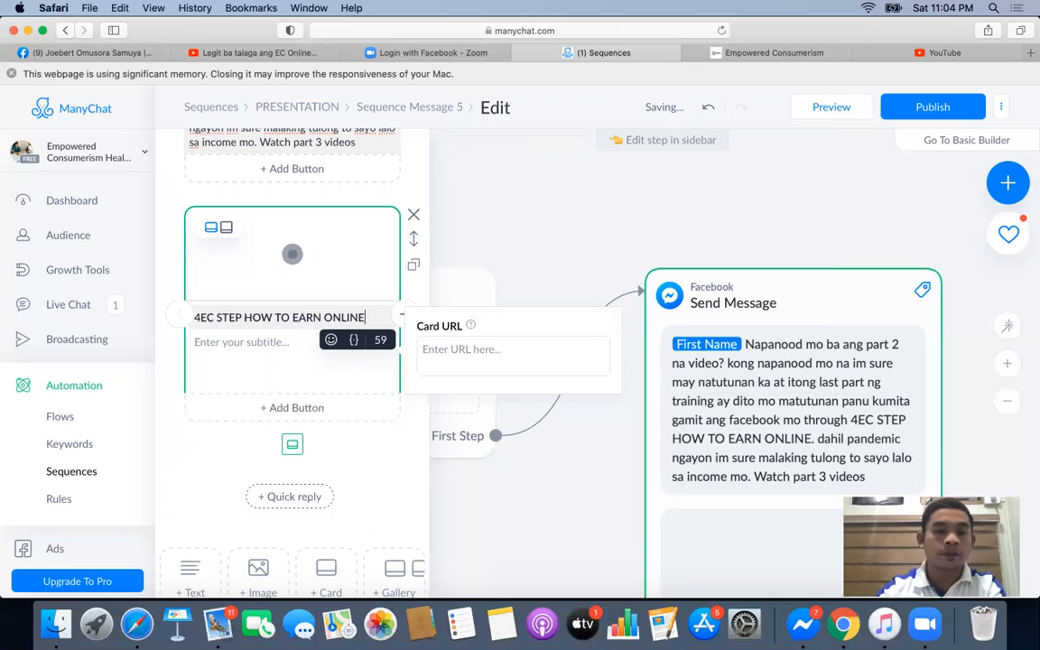
{"action": "left_click", "coordinate": [245, 351]}
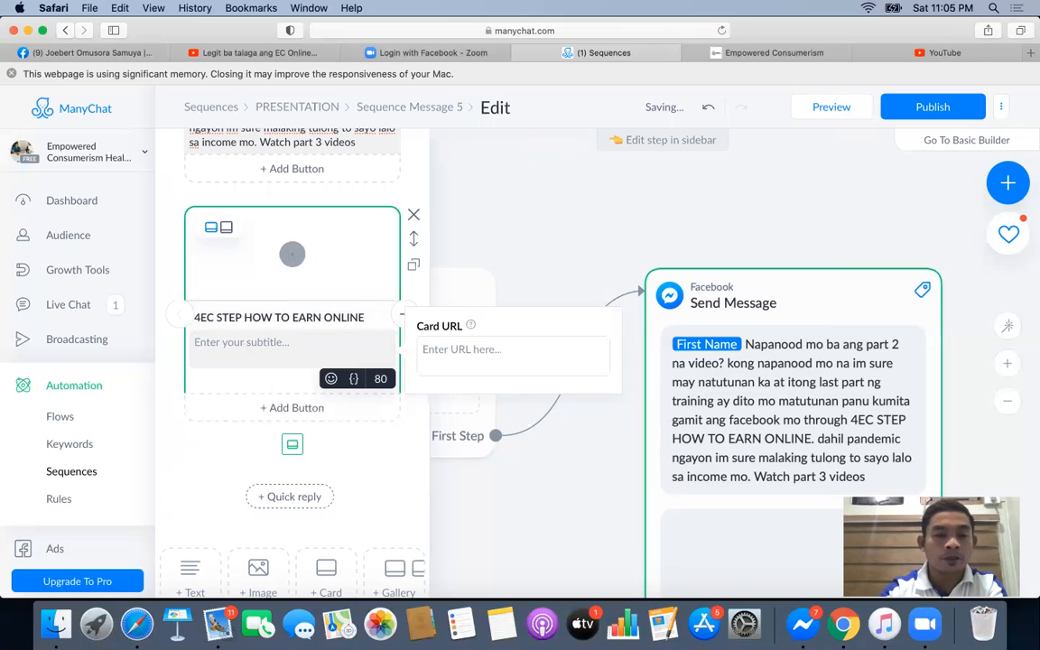
{"action": "type", "text": "T"}
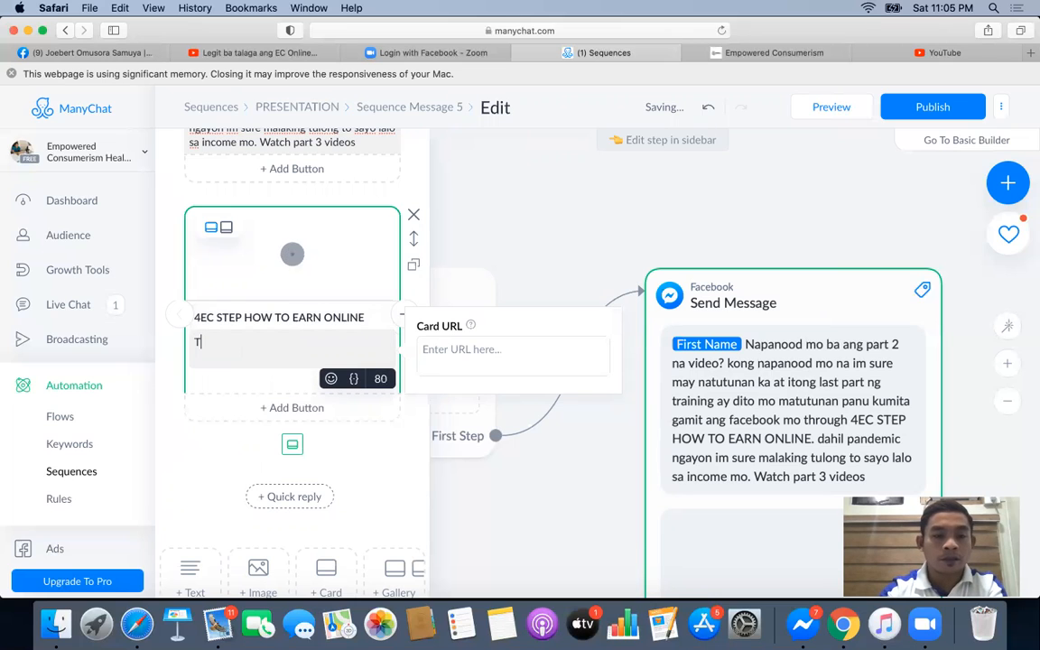
{"action": "type", "text": "his v"}
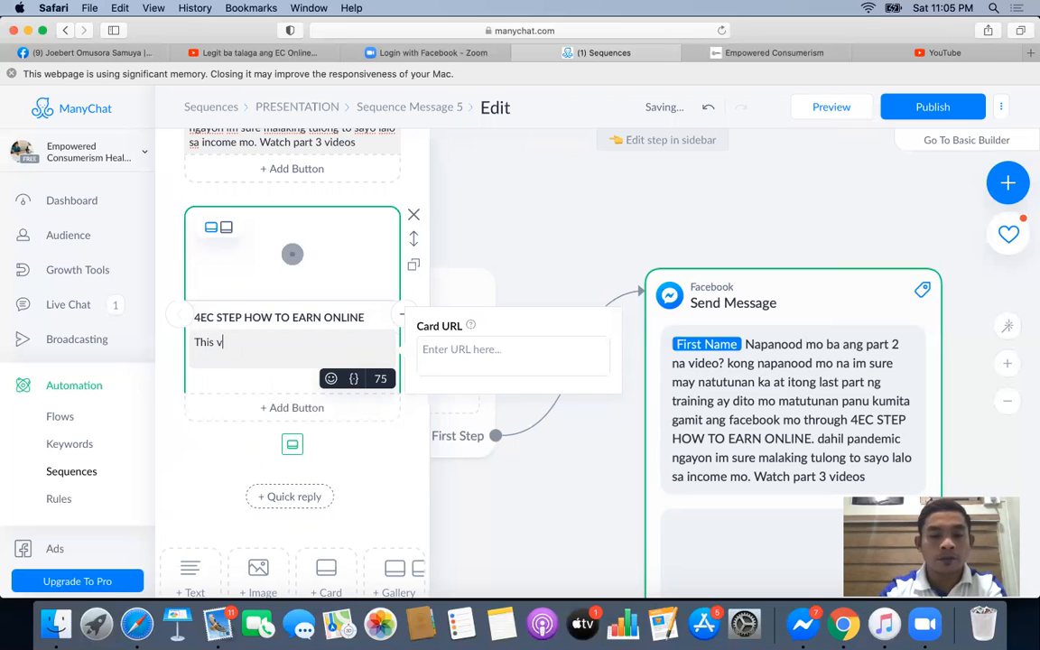
{"action": "type", "text": "ideo will "}
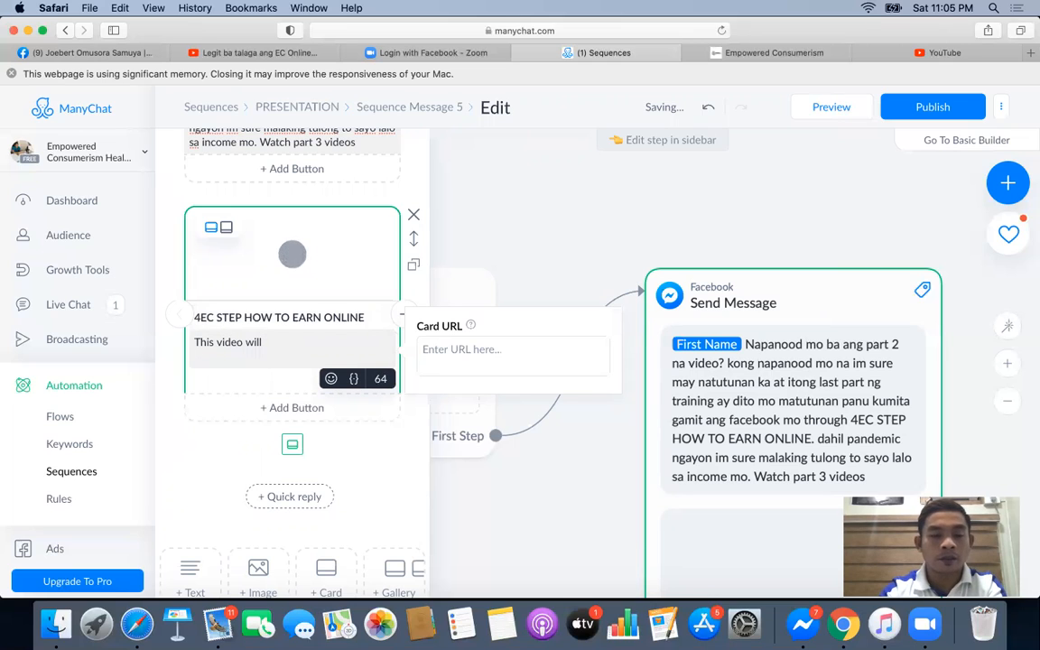
{"action": "type", "text": "show you"}
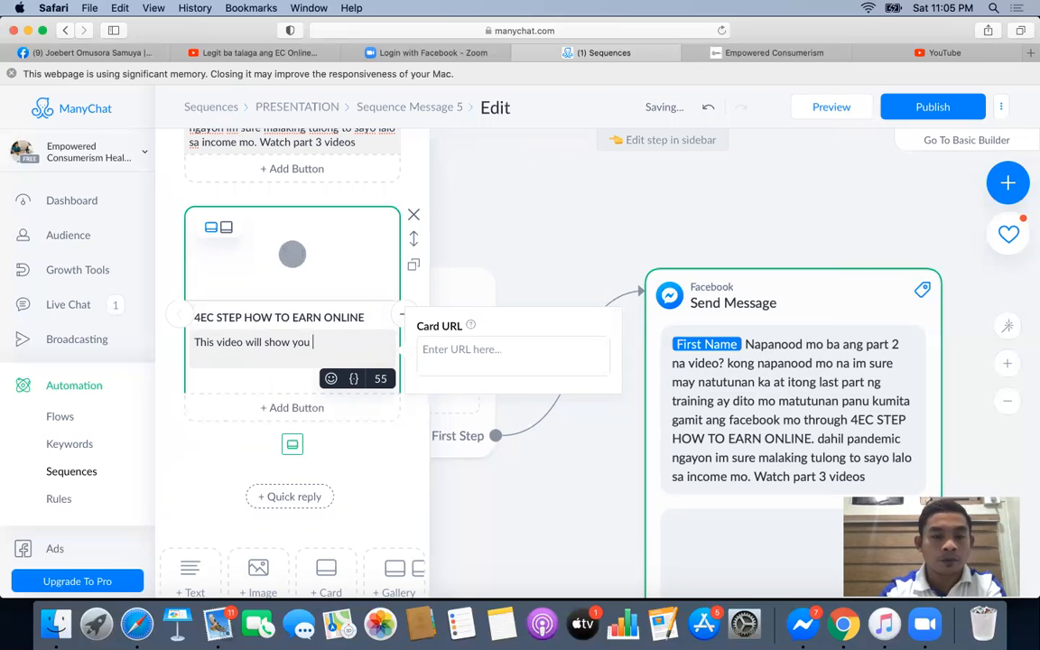
{"action": "type", "text": " the ste"}
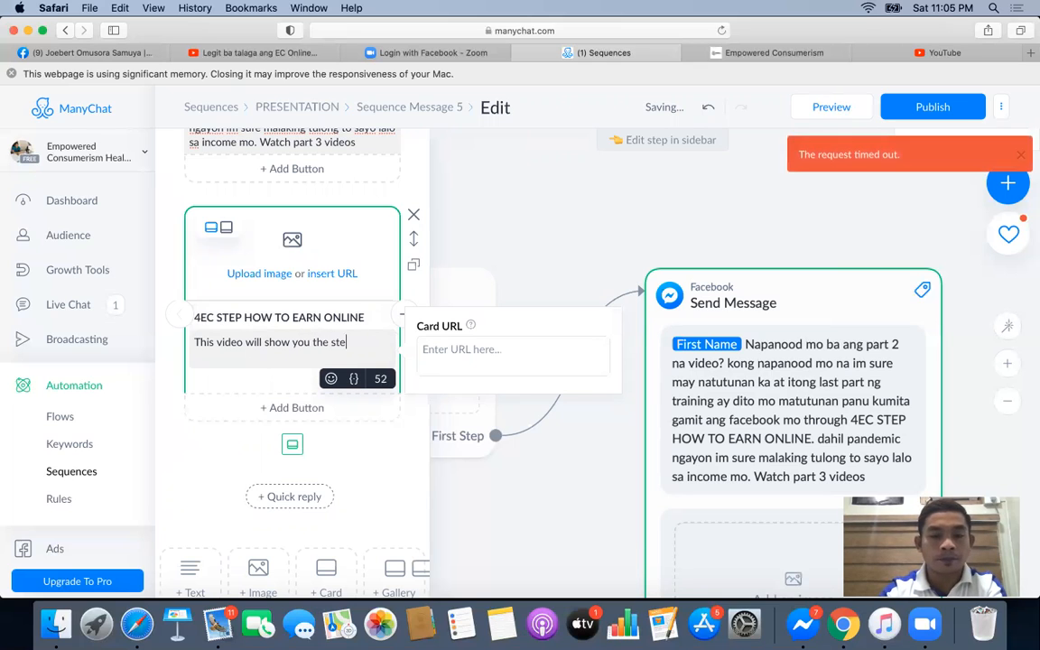
{"action": "type", "text": "p"}
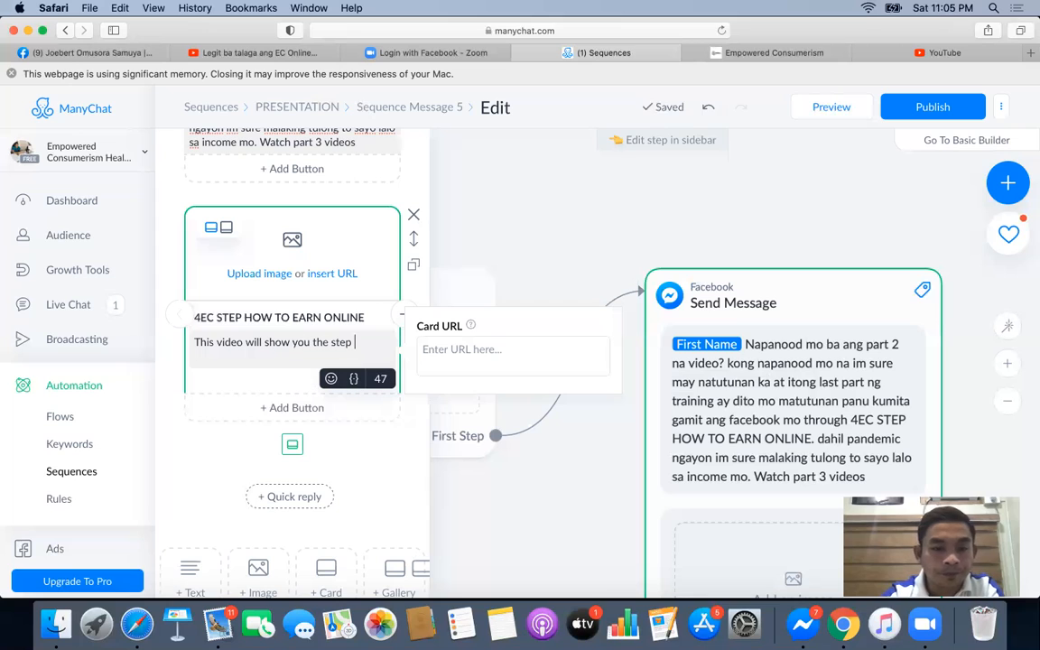
{"action": "type", "text": " s "}
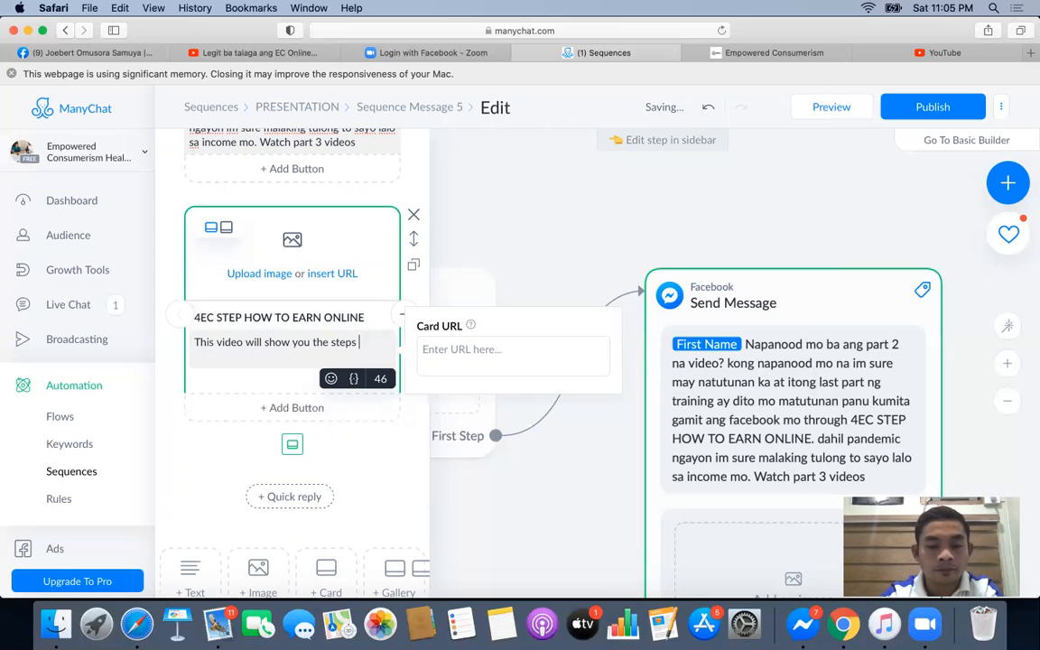
{"action": "type", "text": "to earn online"}
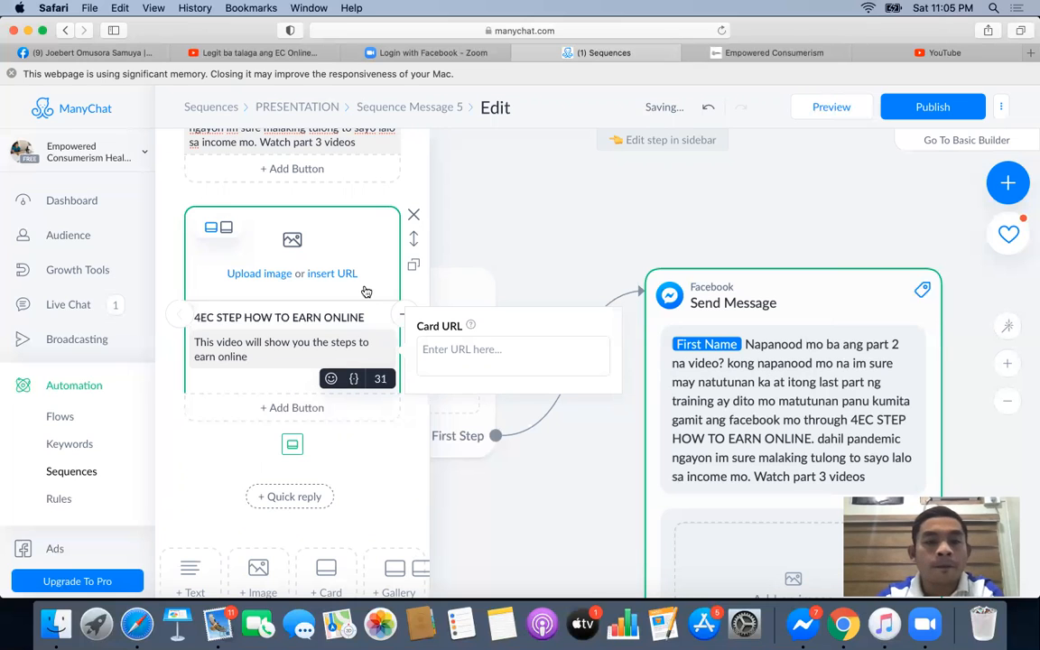
Set the card image to the Aug 29–Sept 4 Empowered Consumerism transactions collage JPG from Downloads
{"action": "left_click", "coordinate": [266, 282]}
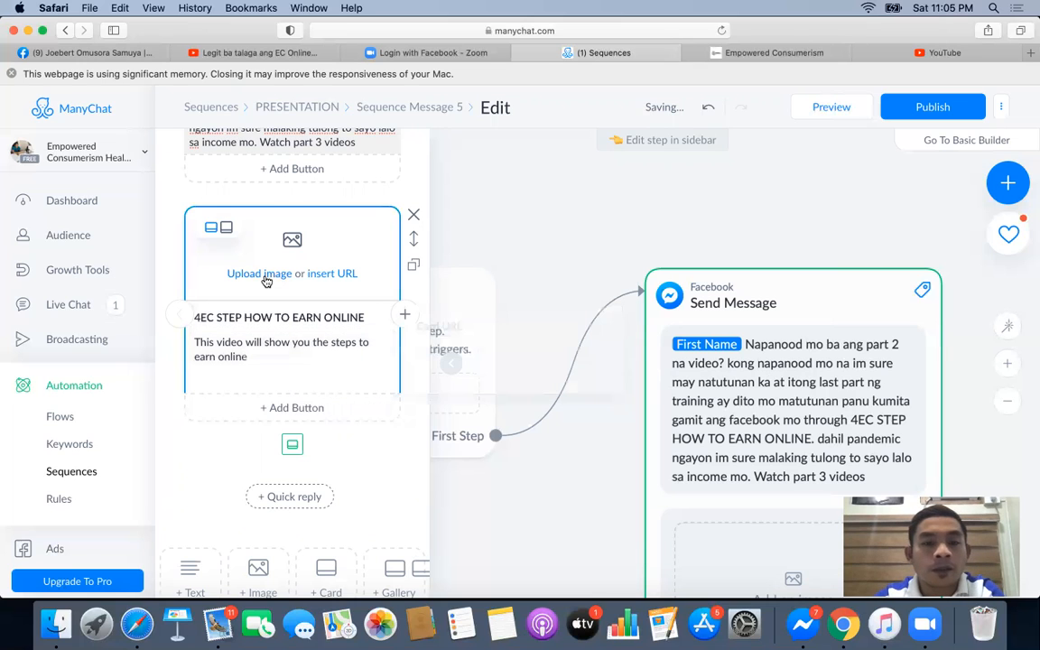
{"action": "left_click", "coordinate": [267, 282]}
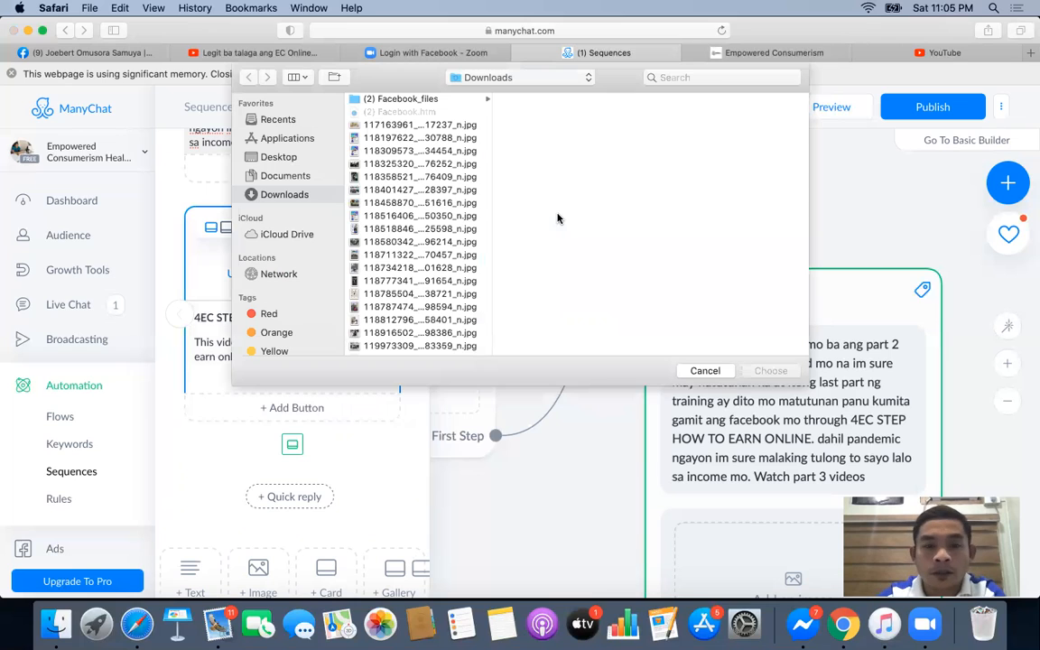
{"action": "key", "text": "Down"}
{"action": "key", "text": "Down"}
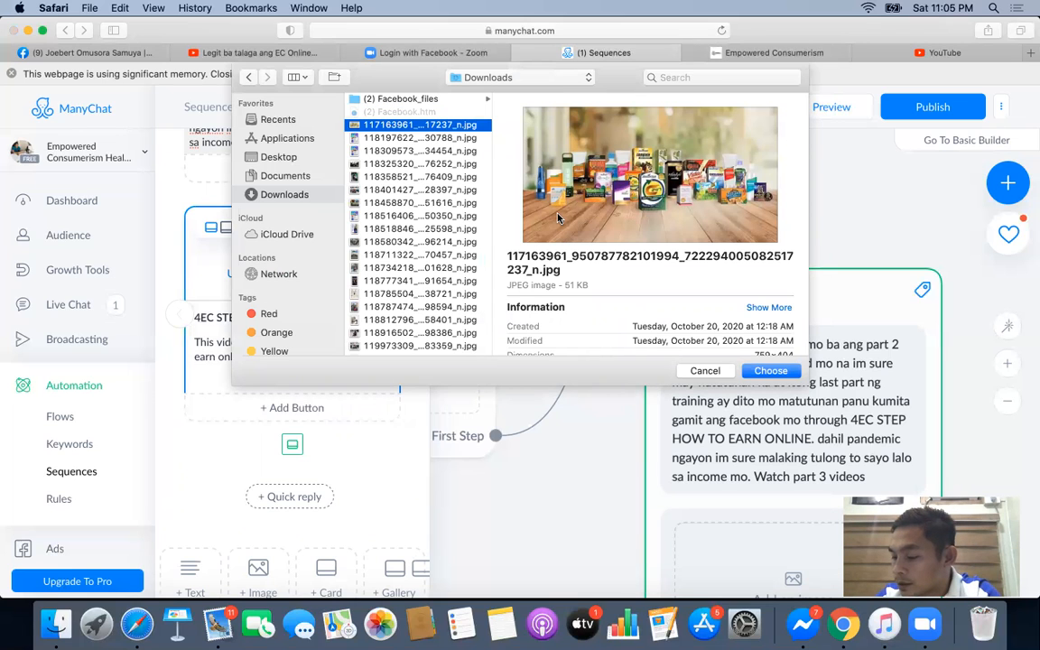
{"action": "key", "text": "Down"}
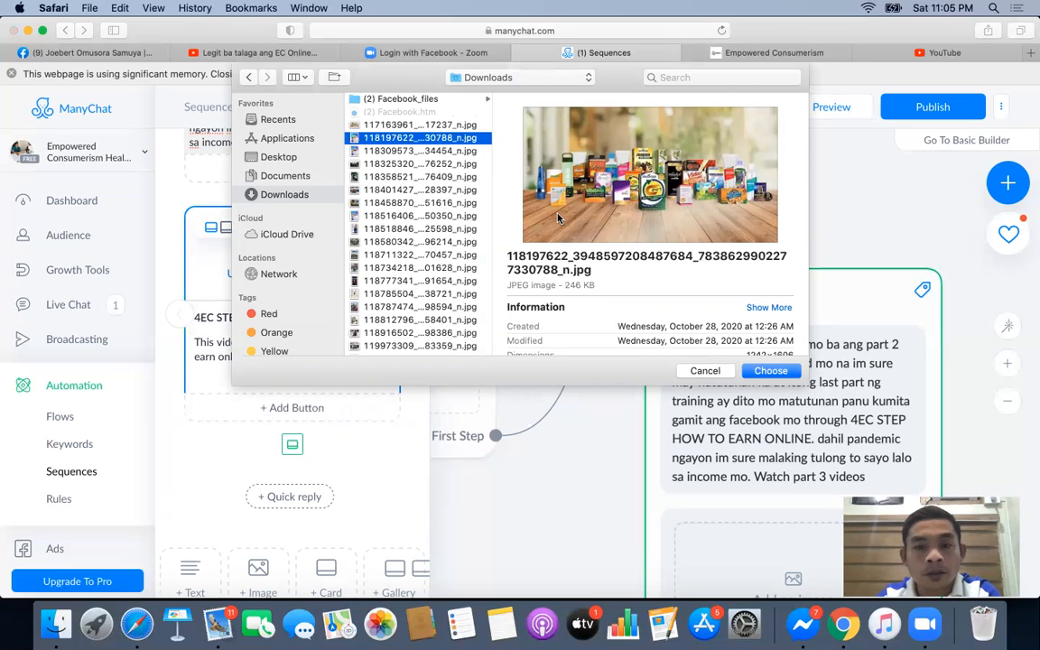
{"action": "key", "text": "Down"}
{"action": "key", "text": "Down"}
{"action": "key", "text": "Down"}
{"action": "key", "text": "Down"}
{"action": "key", "text": "Down"}
{"action": "key", "text": "Down"}
{"action": "key", "text": "Down"}
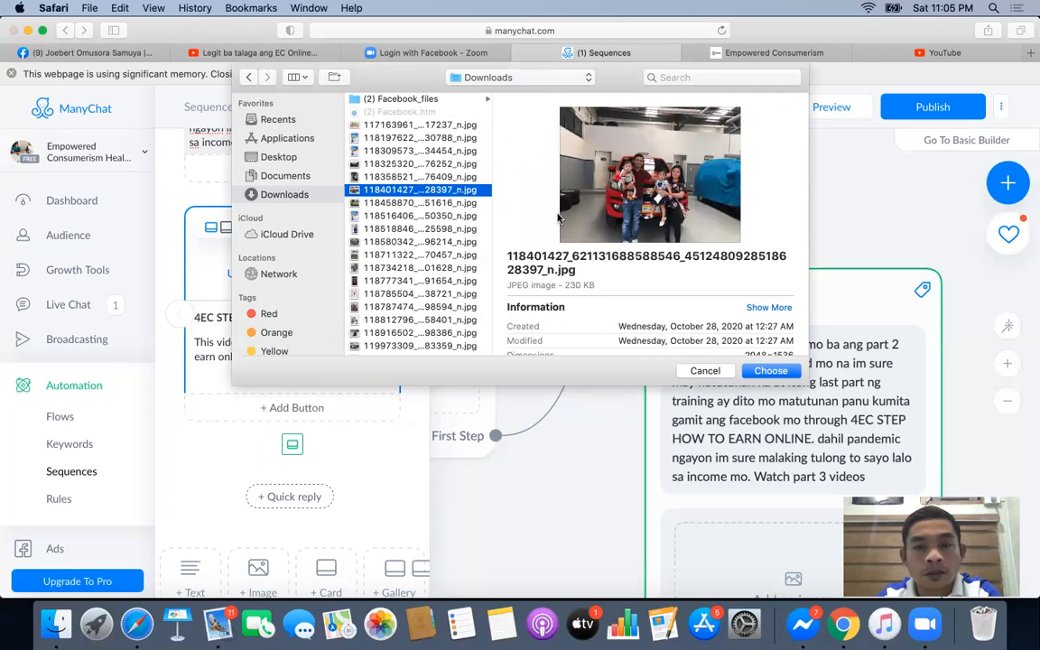
{"action": "key", "text": "Down"}
{"action": "key", "text": "Down"}
{"action": "key", "text": "Down"}
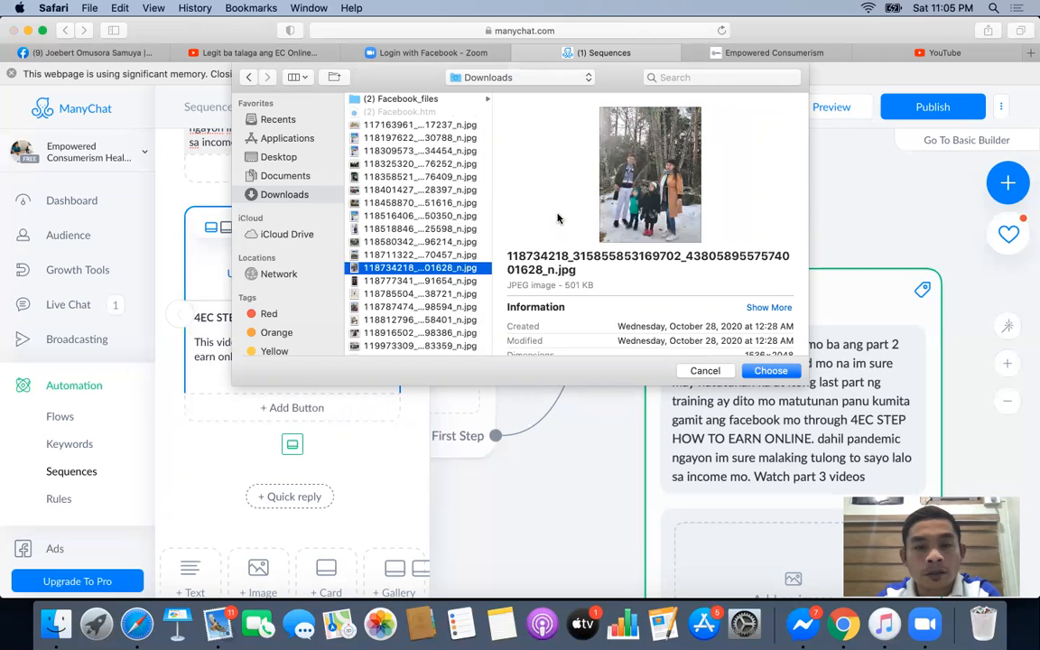
{"action": "key", "text": "Down"}
{"action": "key", "text": "Down"}
{"action": "key", "text": "Down"}
{"action": "key", "text": "Down"}
{"action": "key", "text": "Down"}
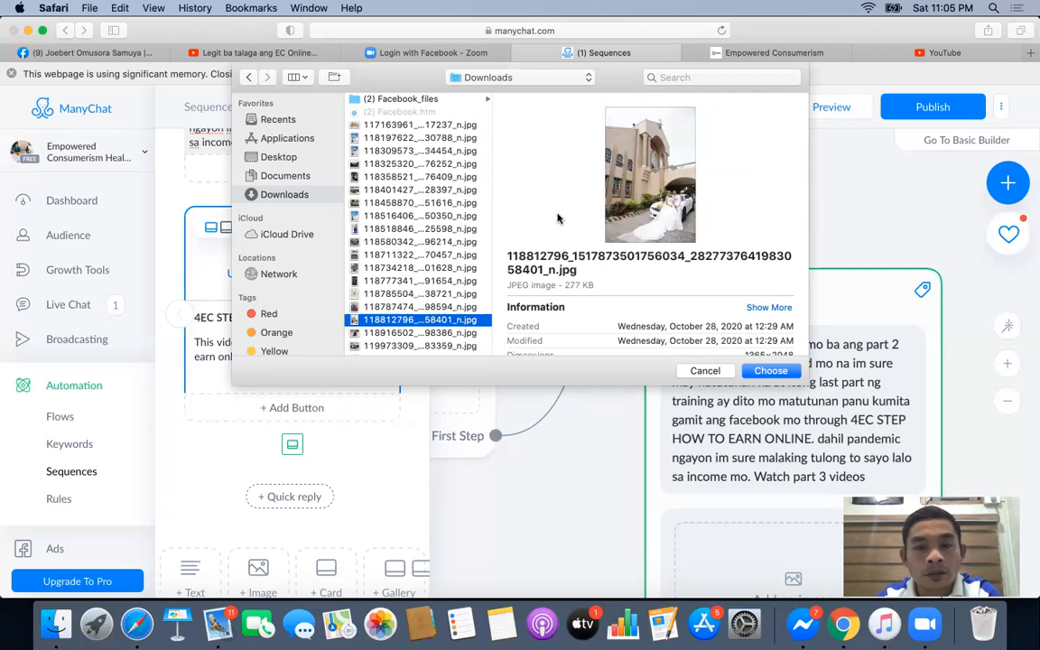
{"action": "key", "text": "Down"}
{"action": "key", "text": "Down"}
{"action": "key", "text": "Down"}
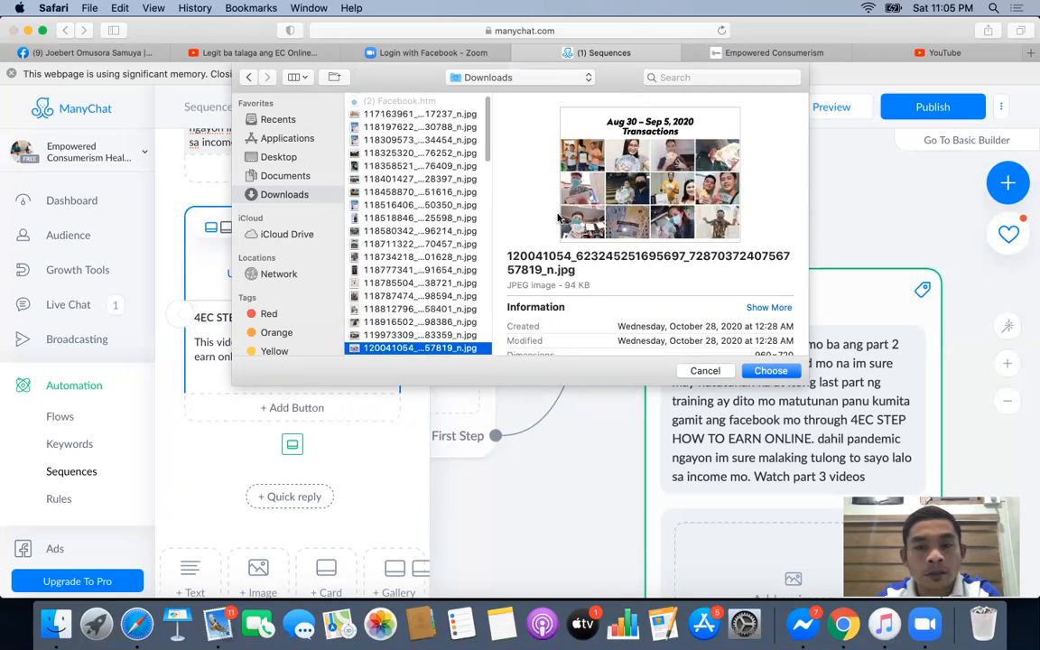
{"action": "key", "text": "Down"}
{"action": "key", "text": "Down"}
{"action": "key", "text": "Down"}
{"action": "key", "text": "Up"}
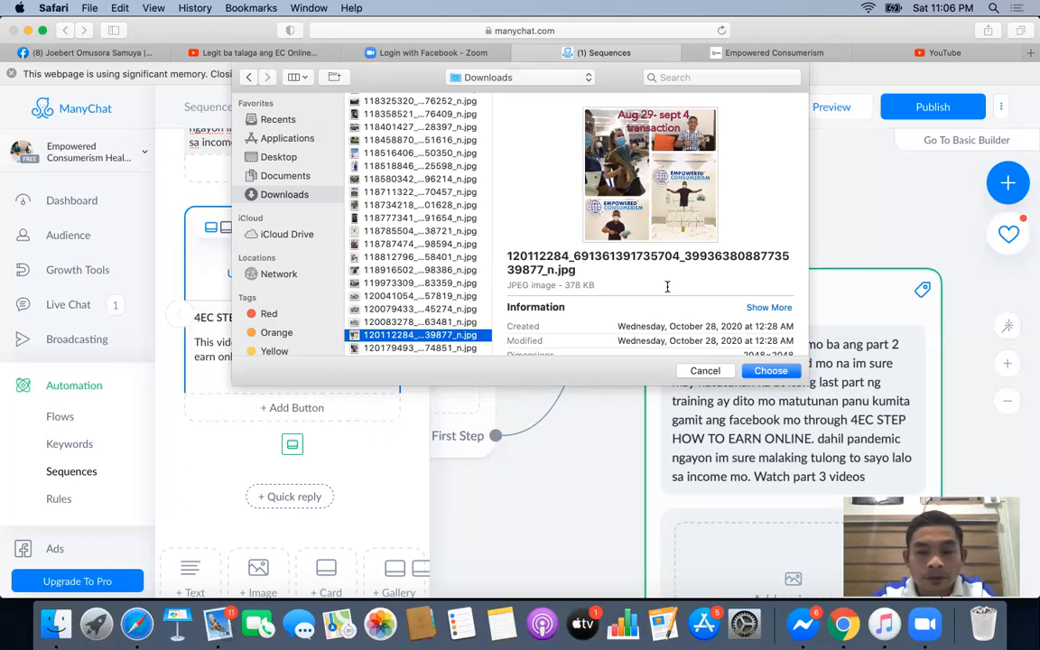
{"action": "left_click", "coordinate": [789, 371]}
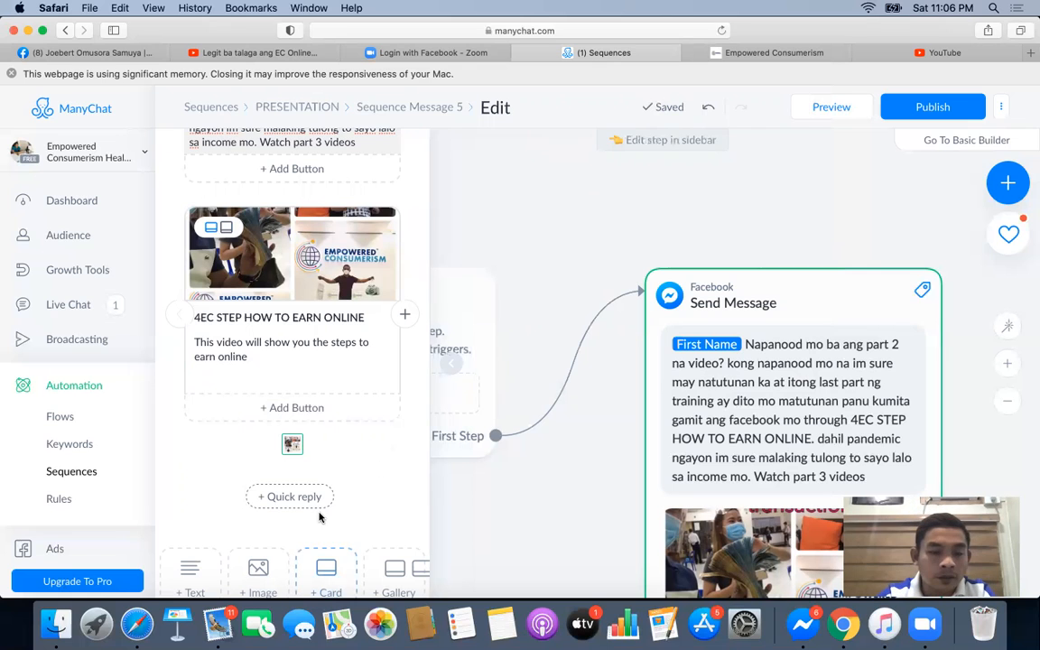
Add a 'PART 3 VIDEO' button set to Open website, with the website address field ready for input
{"action": "left_click", "coordinate": [313, 409]}
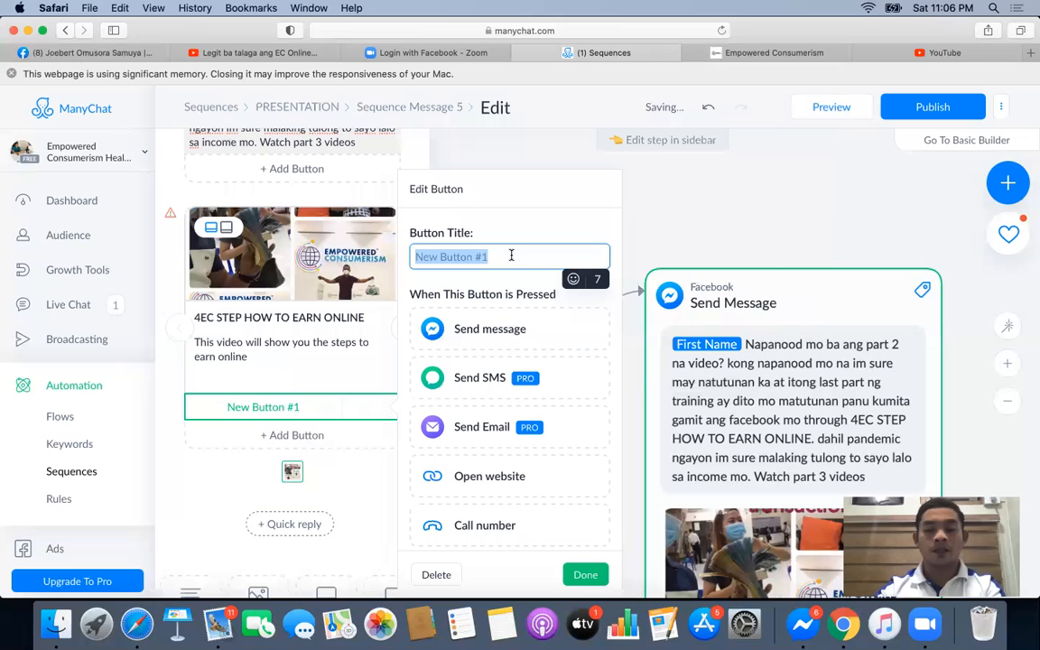
{"action": "type", "text": "pa"}
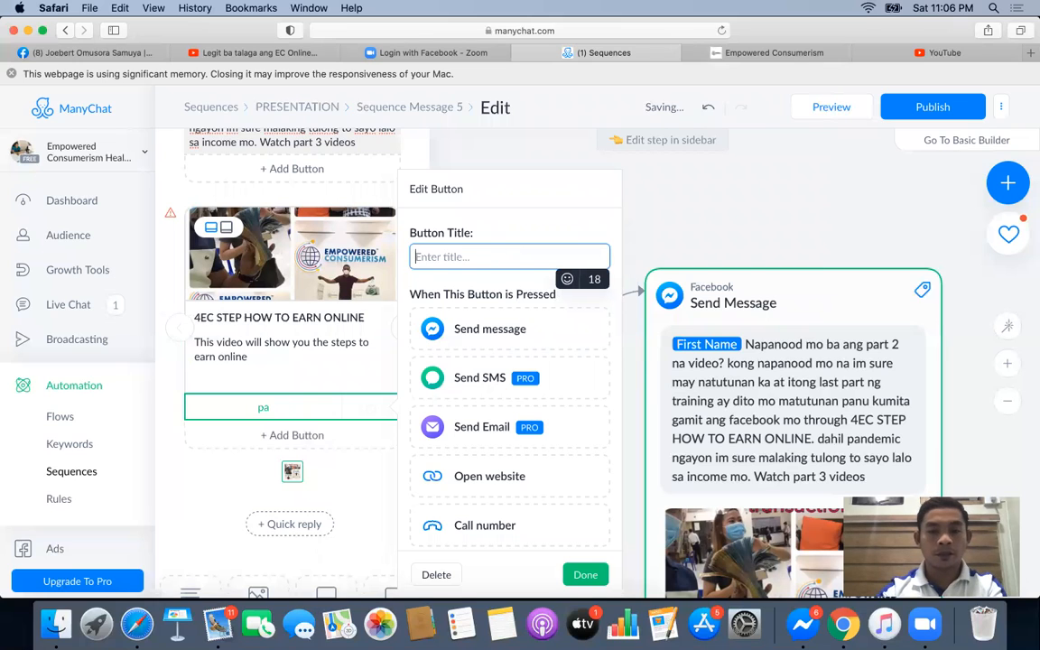
{"action": "type", "text": "PART"}
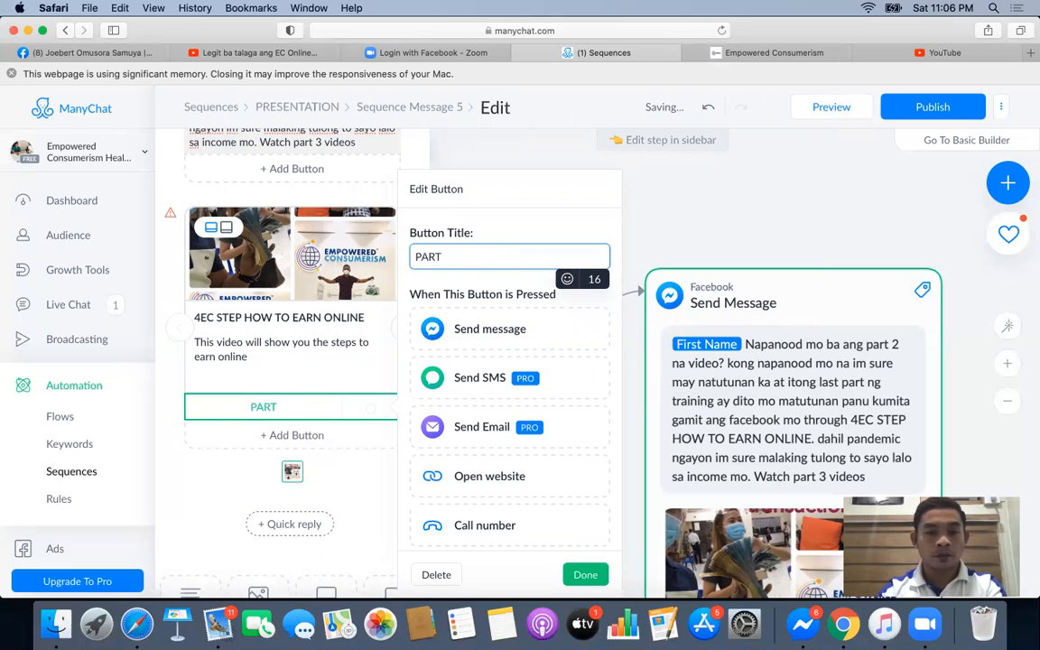
{"action": "type", "text": " 3"}
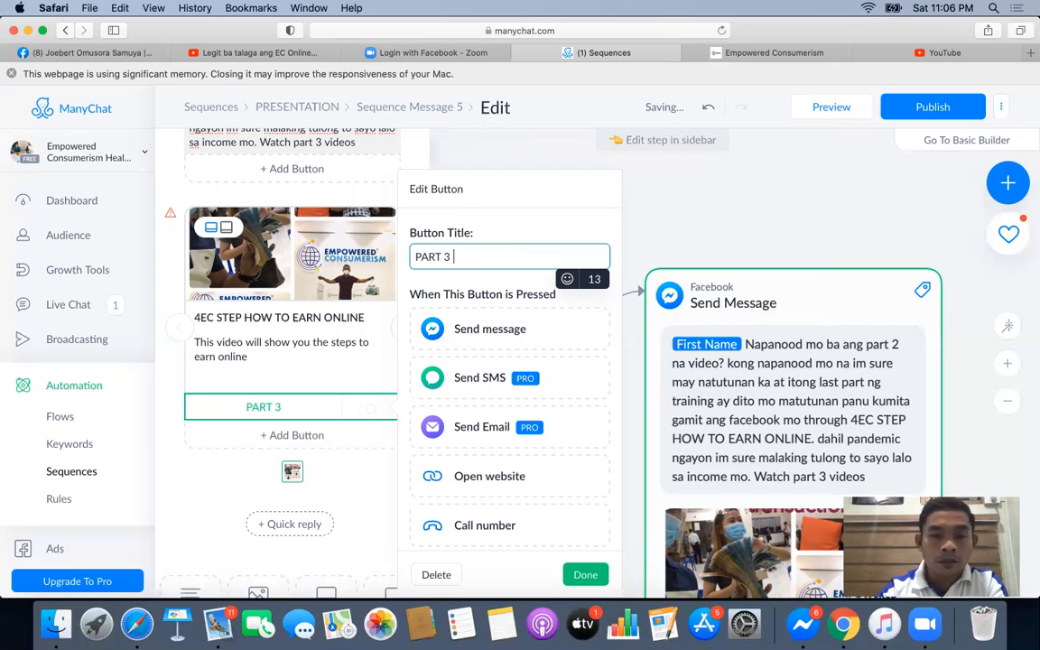
{"action": "type", "text": " VIDEOS"}
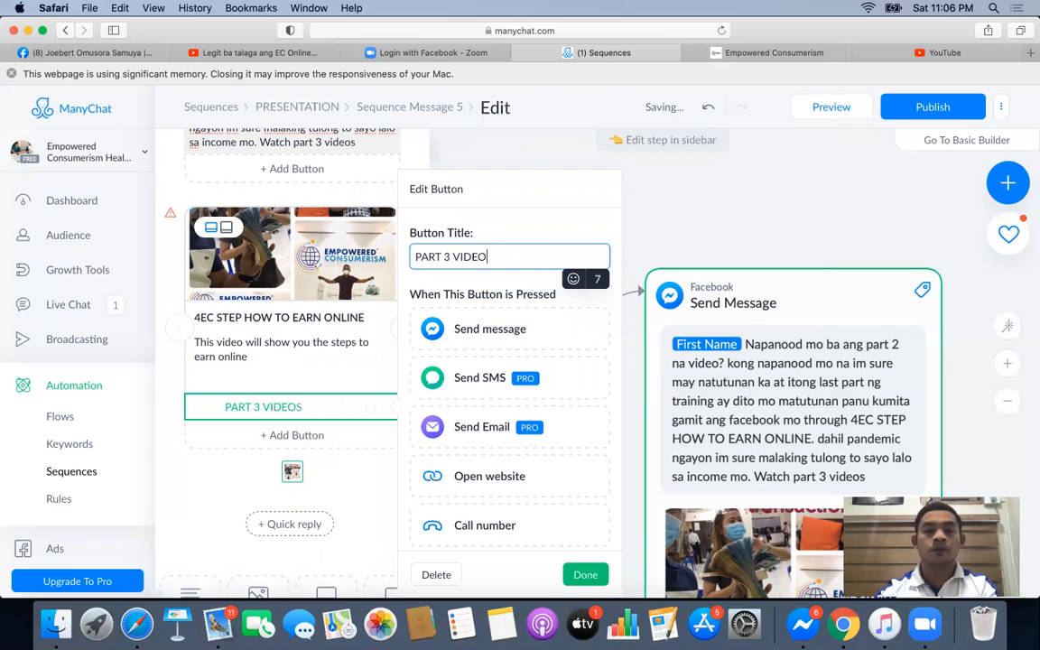
{"action": "key", "text": "BackSpace"}
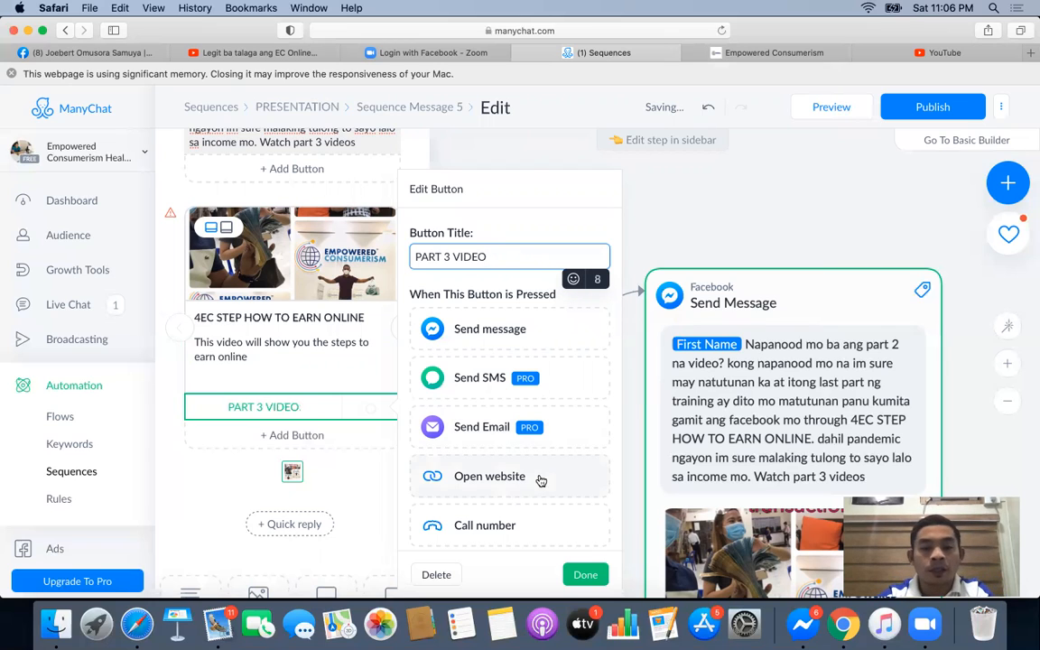
{"action": "left_click", "coordinate": [498, 488]}
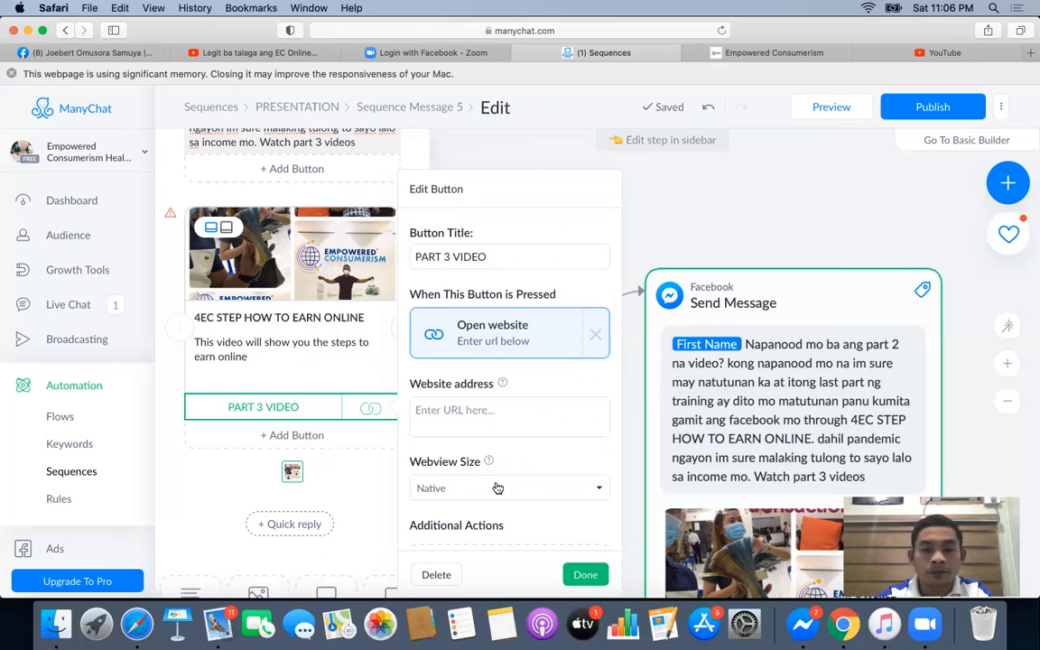
{"action": "left_click", "coordinate": [500, 414]}
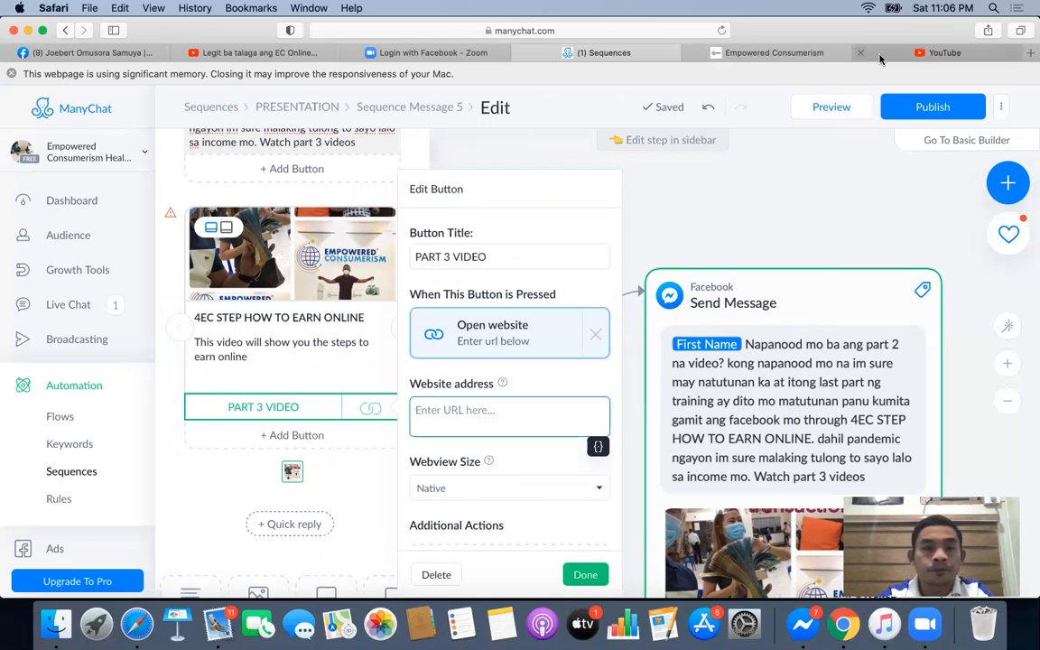
{"action": "mouse_move", "coordinate": [881, 59]}
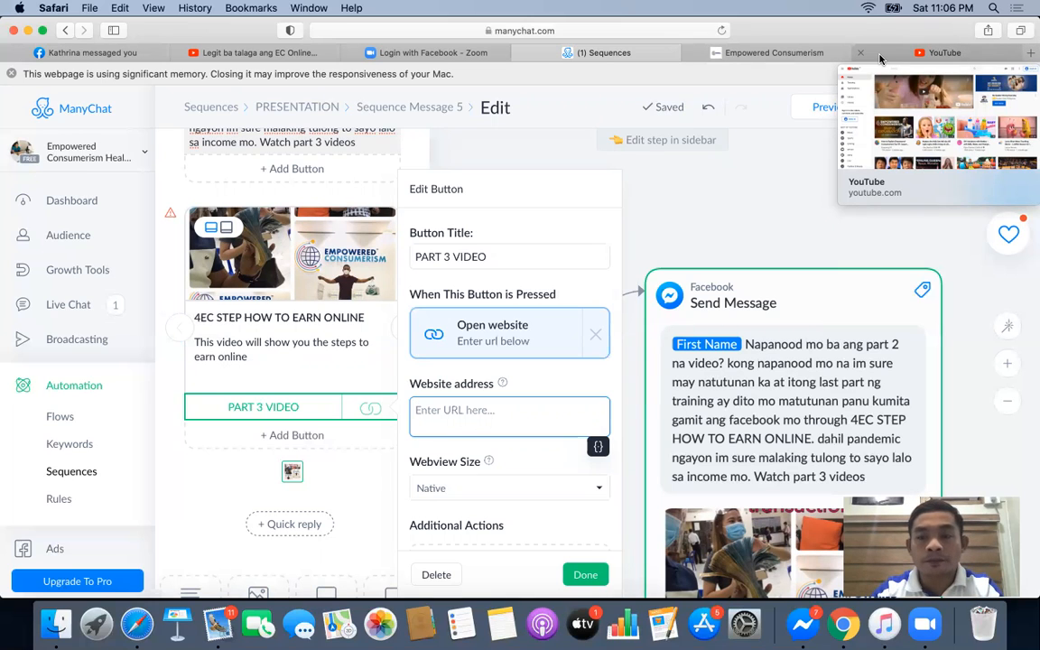
Switch to Facebook, close both open chat windows, and open the chat with the forwarded video link
{"action": "left_click", "coordinate": [843, 625]}
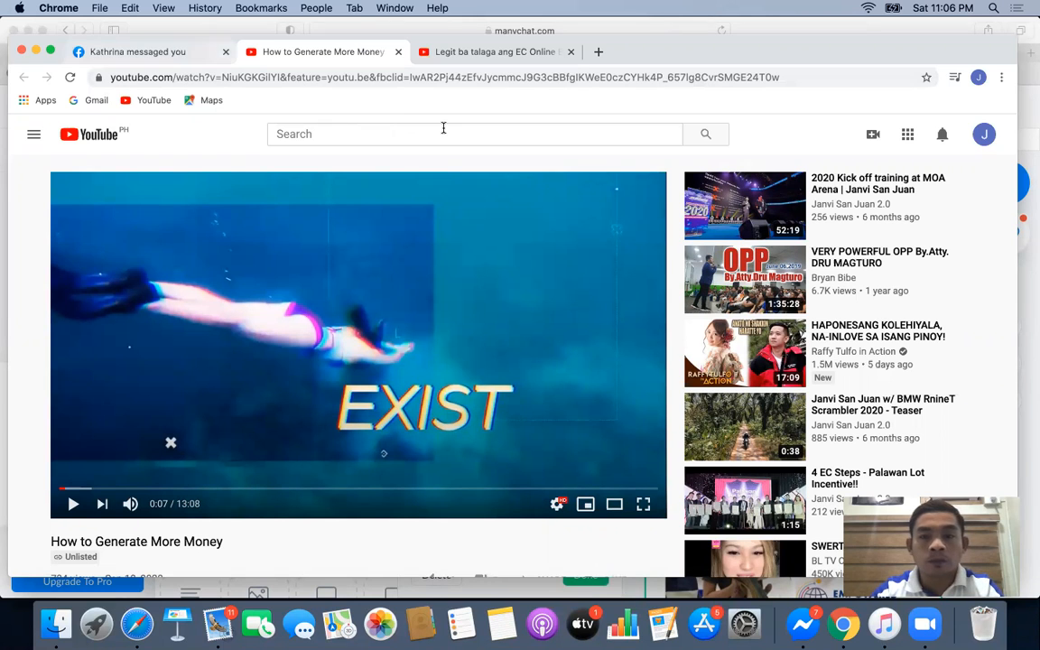
{"action": "left_click", "coordinate": [150, 52]}
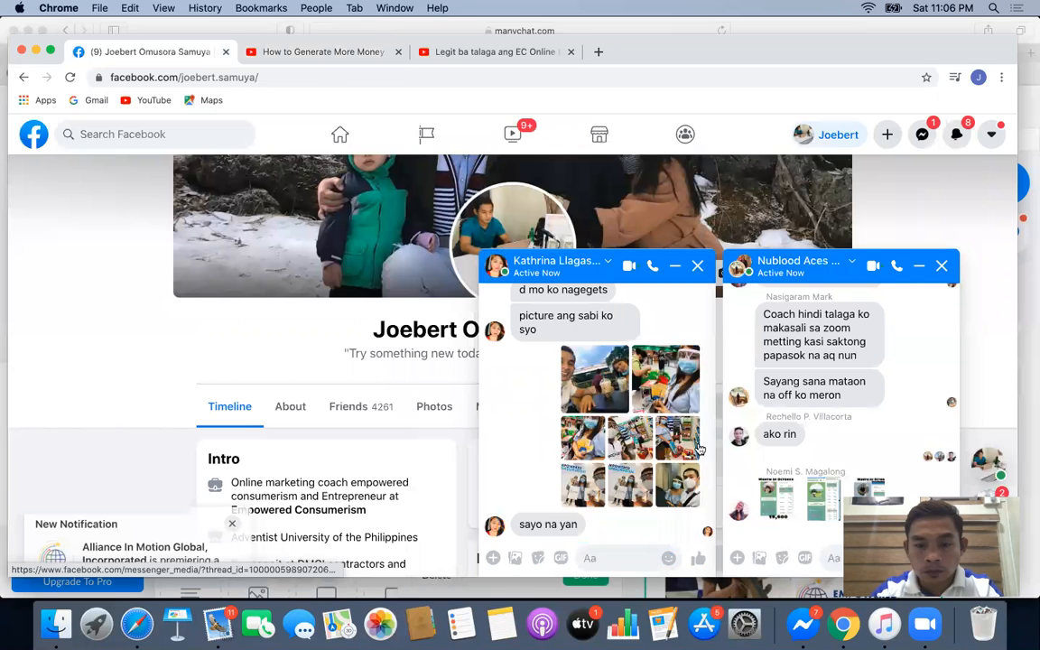
{"action": "left_click", "coordinate": [699, 267]}
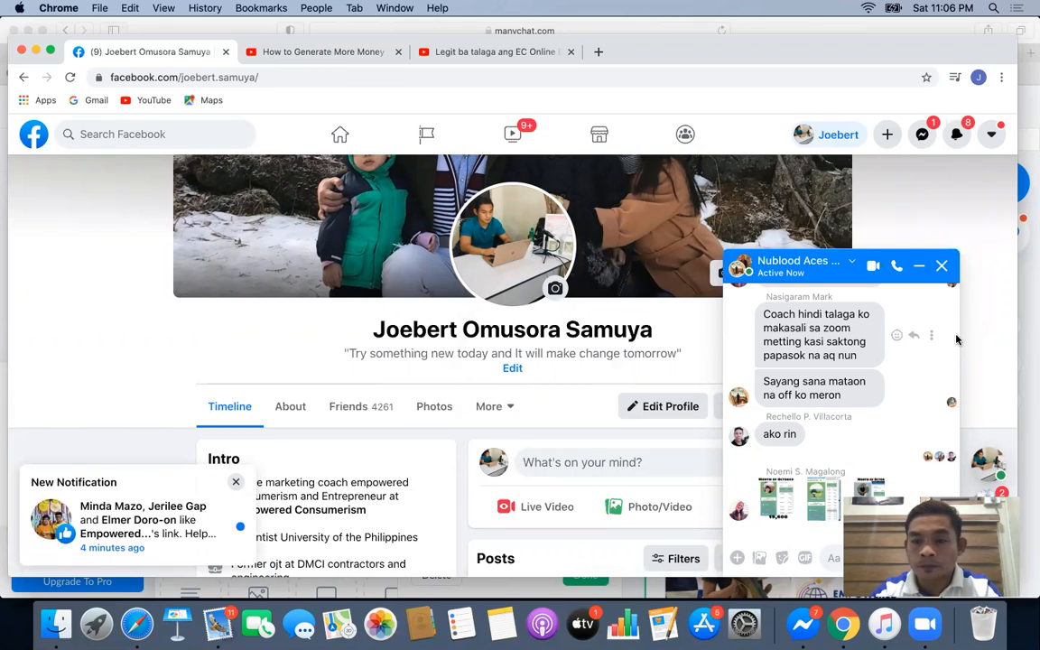
{"action": "left_click", "coordinate": [941, 268]}
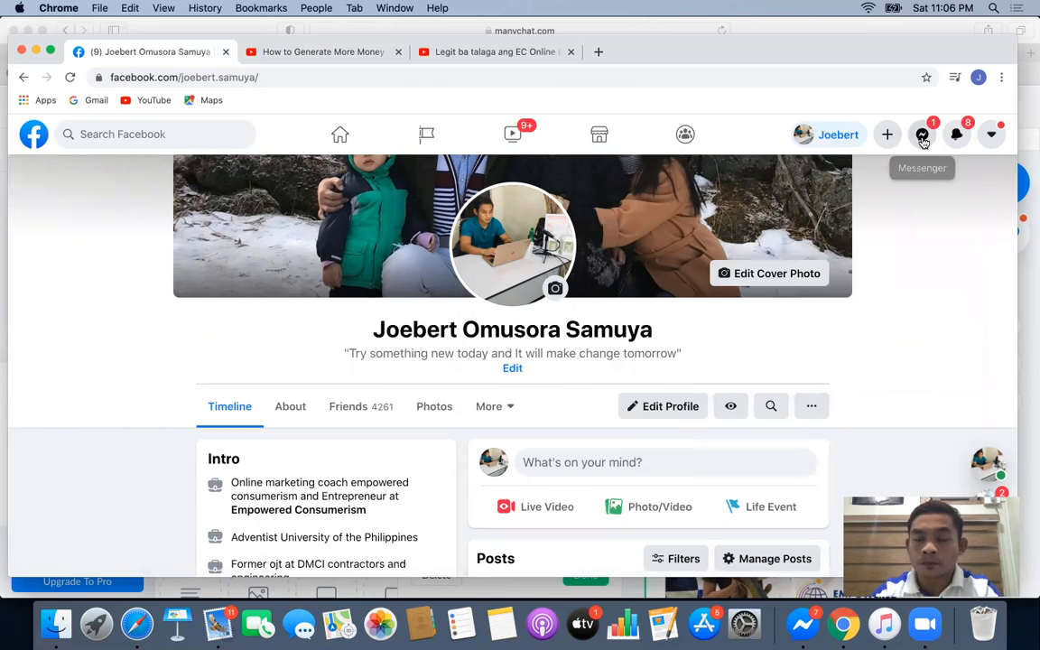
{"action": "left_click", "coordinate": [922, 137]}
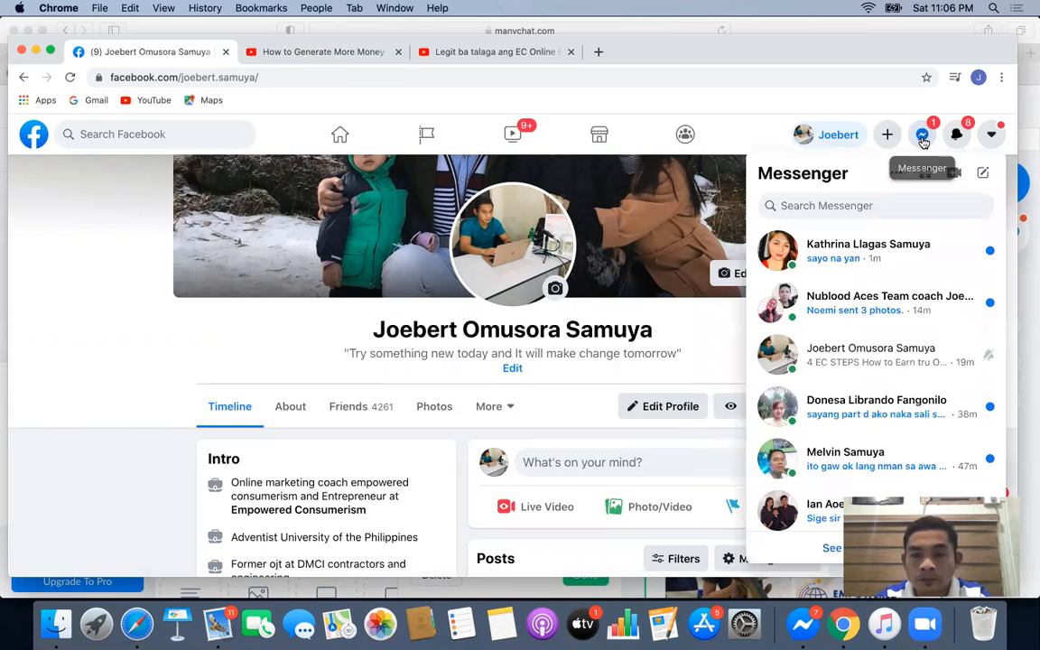
{"action": "left_click", "coordinate": [852, 360]}
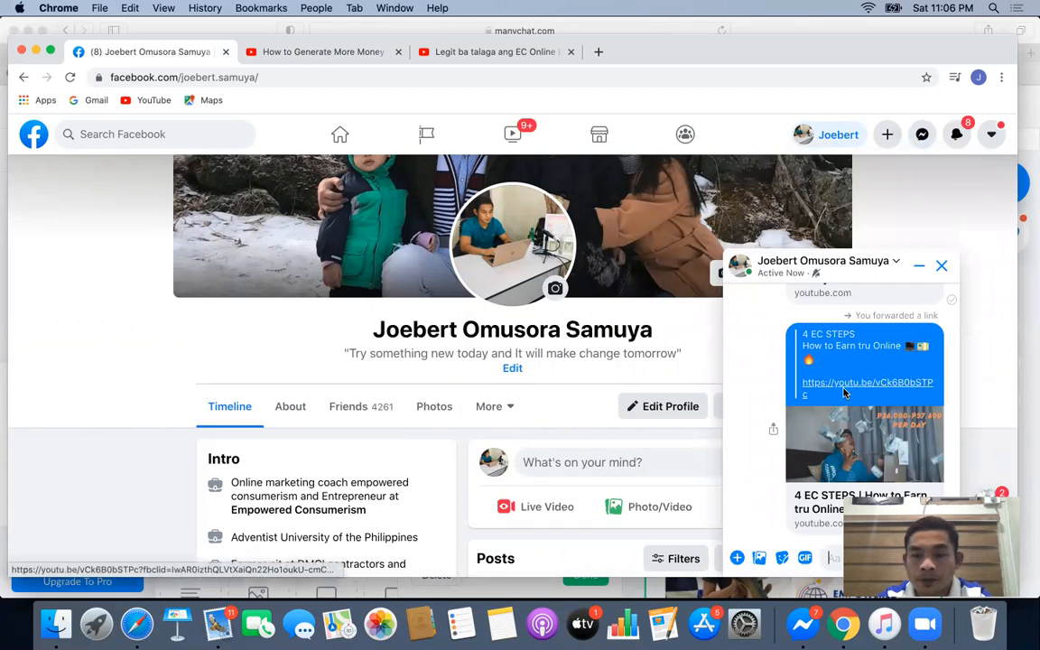
Open the shared '4 EC STEPS | How to Earn tru Online' video, select its URL, and pause it
{"action": "left_click", "coordinate": [846, 387]}
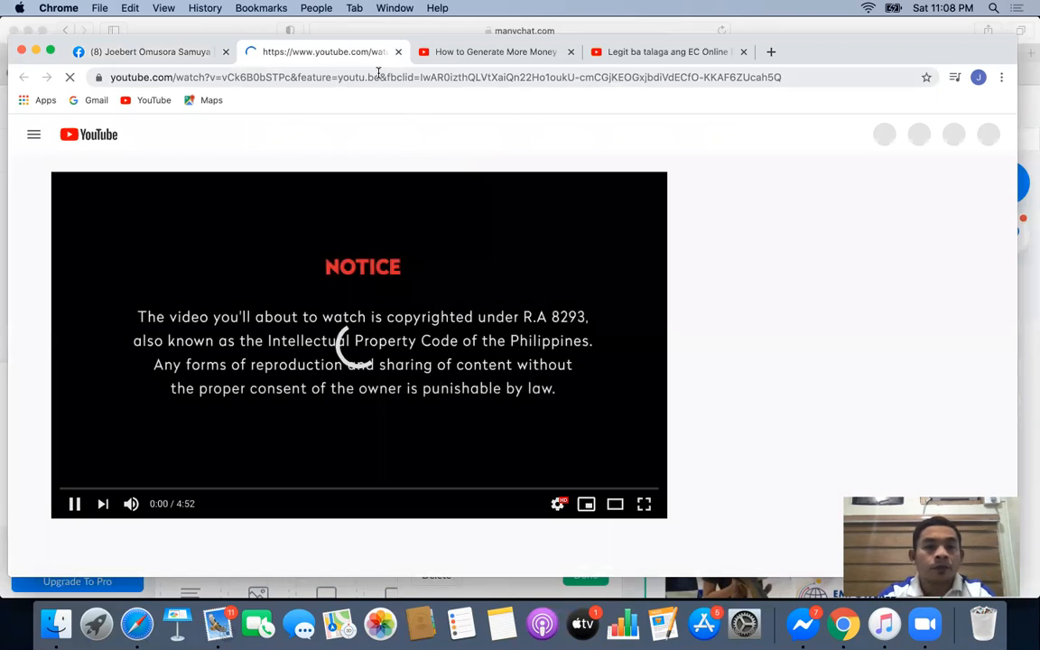
{"action": "left_click", "coordinate": [378, 76]}
{"action": "key", "text": "super+c"}
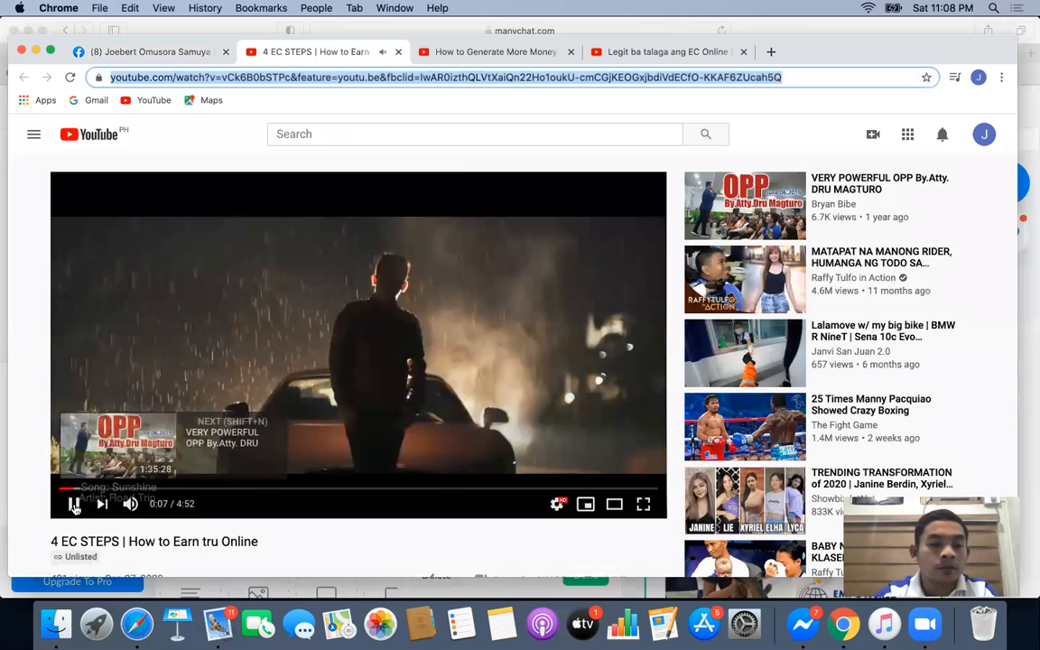
{"action": "left_click", "coordinate": [367, 202]}
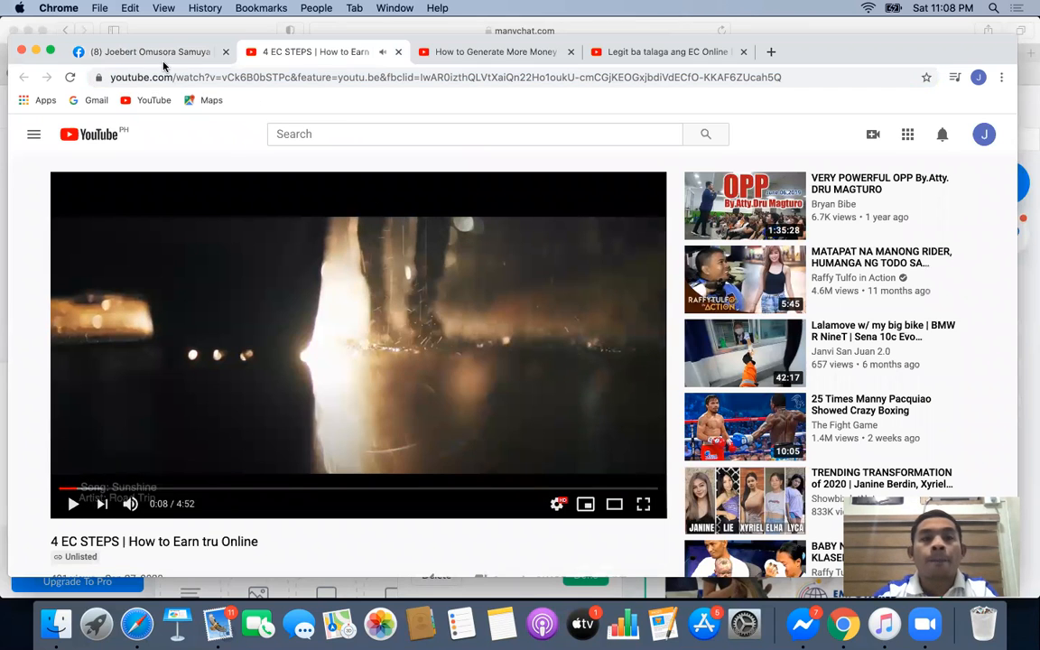
{"action": "left_click", "coordinate": [810, 29]}
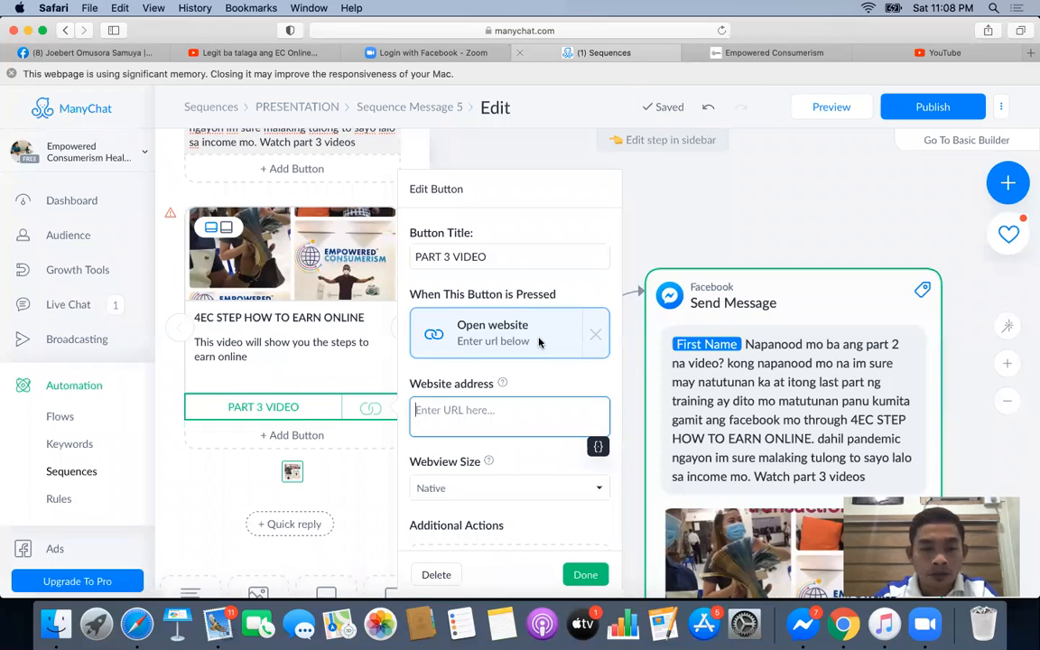
Paste the YouTube URL as the PART 3 VIDEO button's website, finish the button, and publish
{"action": "key", "text": "super+v"}
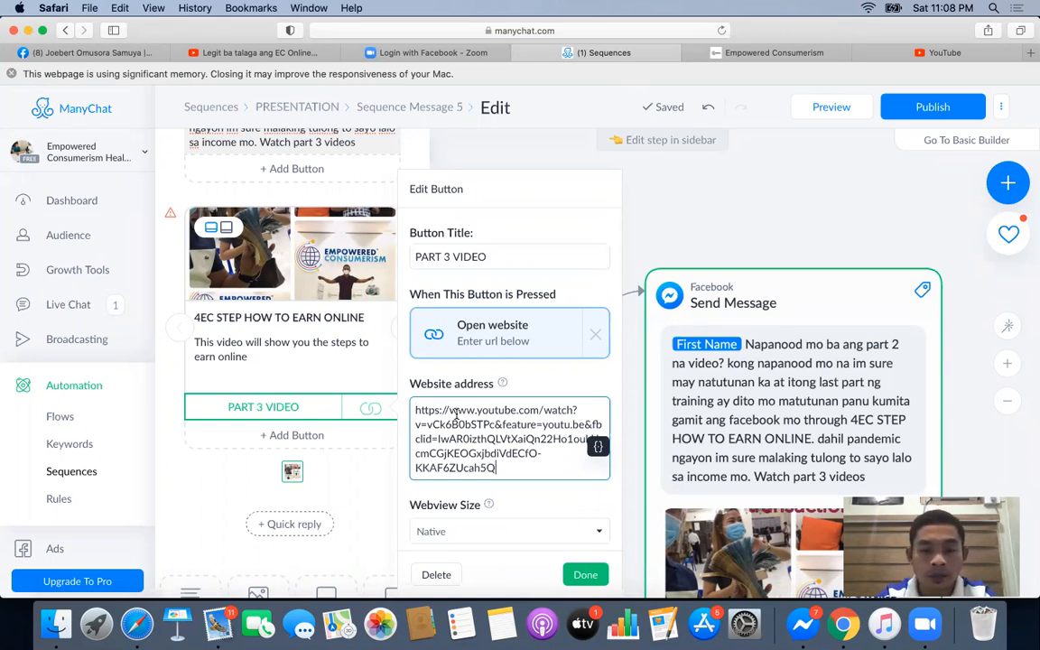
{"action": "left_click", "coordinate": [585, 575]}
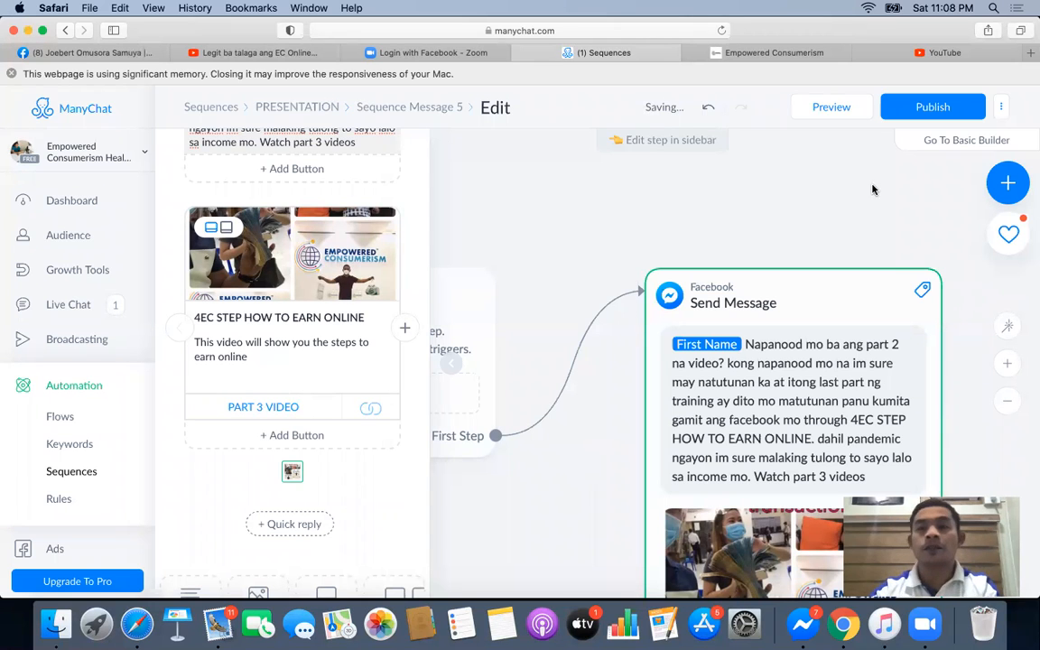
{"action": "left_click", "coordinate": [900, 113]}
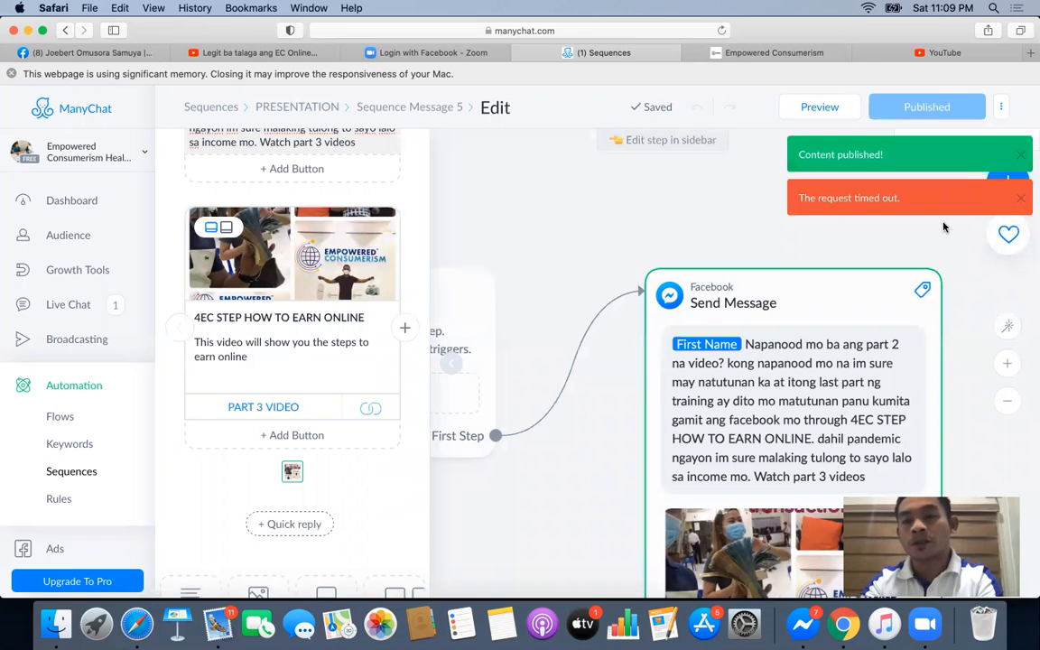
Insert an Actions step subscribing to the PRESENTATION sequence, link it to Send Message, and republish
{"action": "left_click", "coordinate": [1021, 202]}
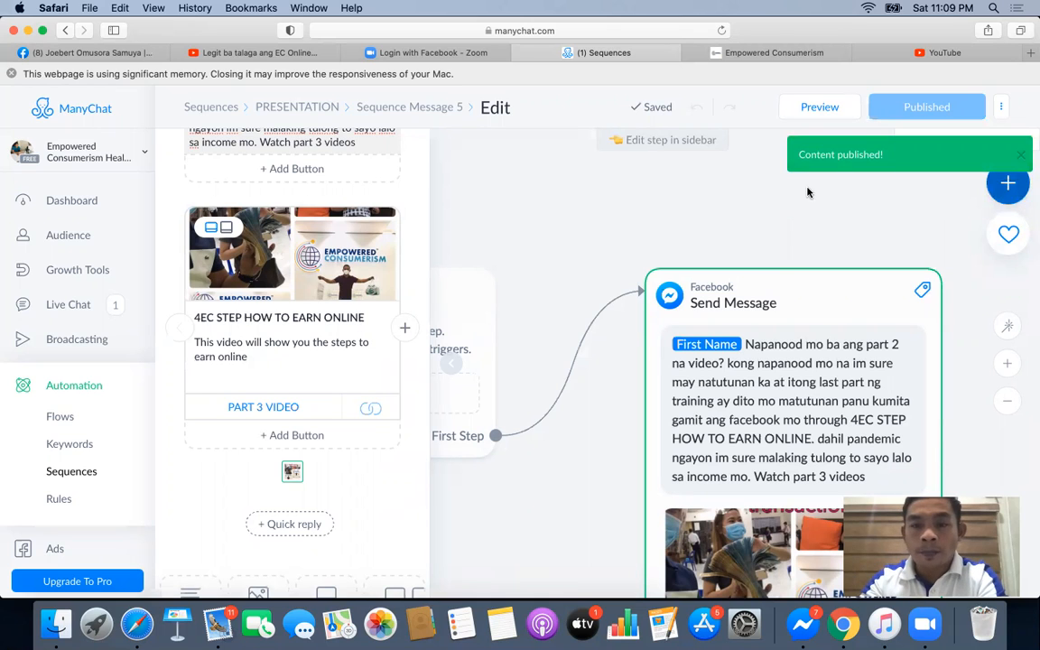
{"action": "left_click", "coordinate": [495, 437]}
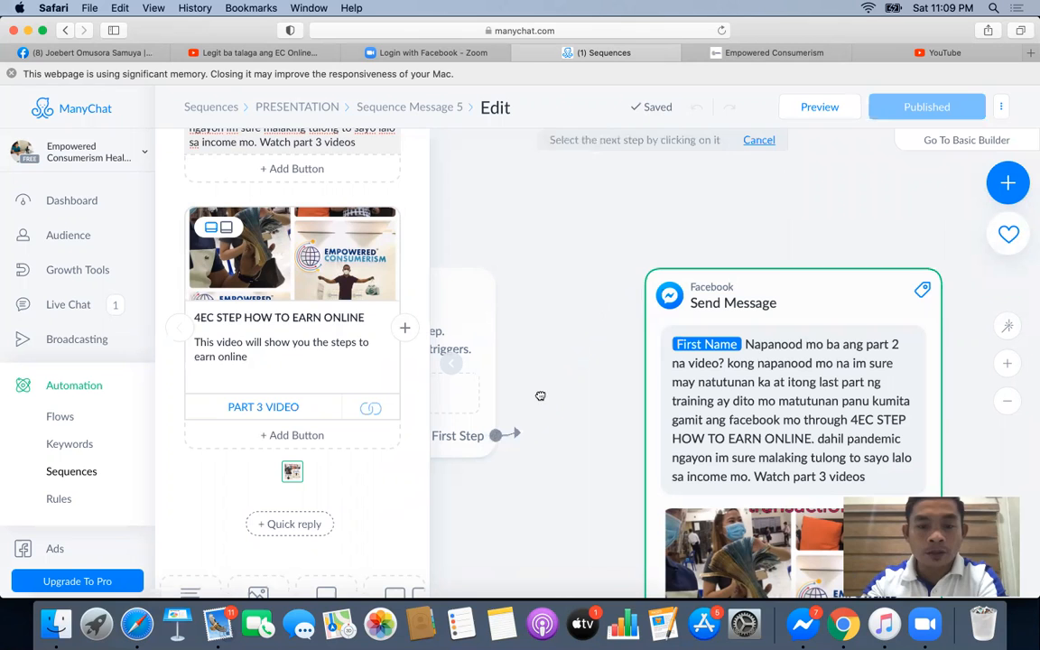
{"action": "left_click", "coordinate": [547, 365]}
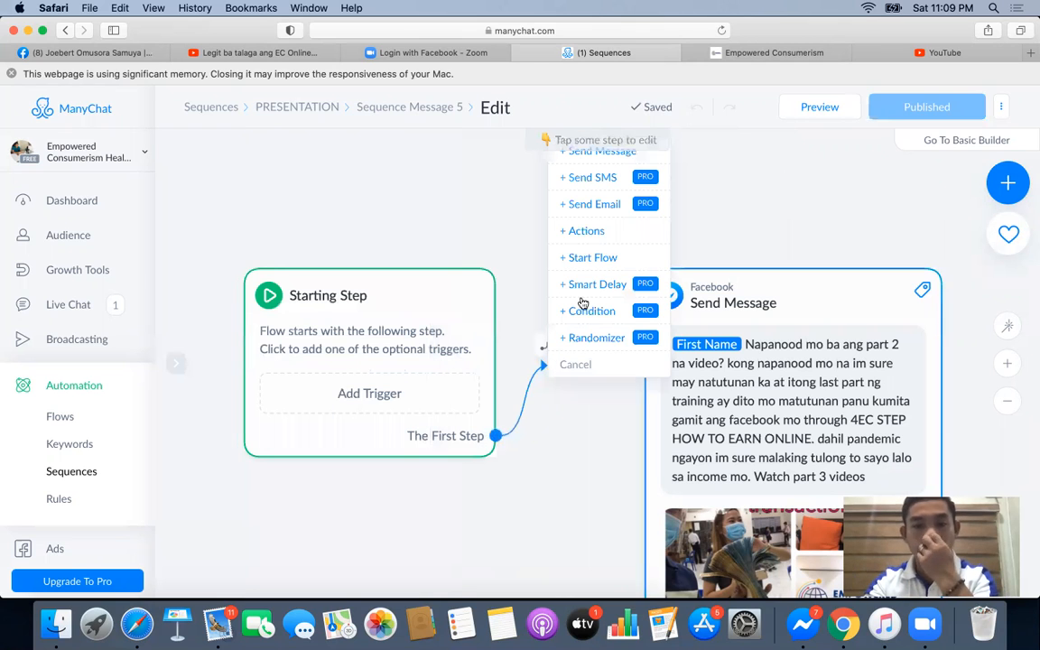
{"action": "left_click", "coordinate": [586, 233]}
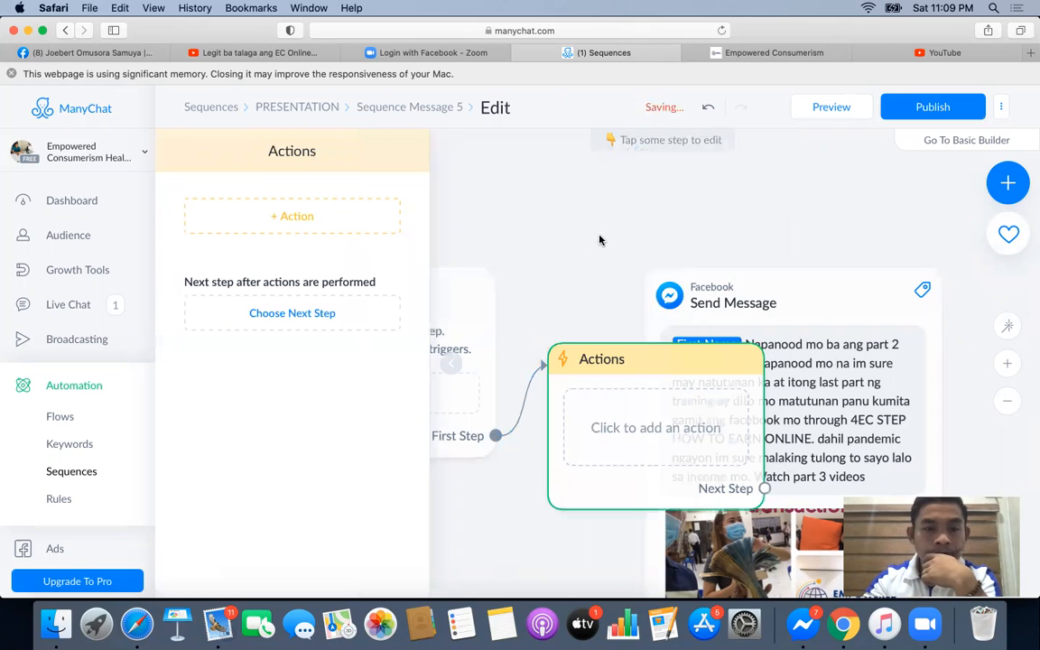
{"action": "left_click", "coordinate": [320, 225]}
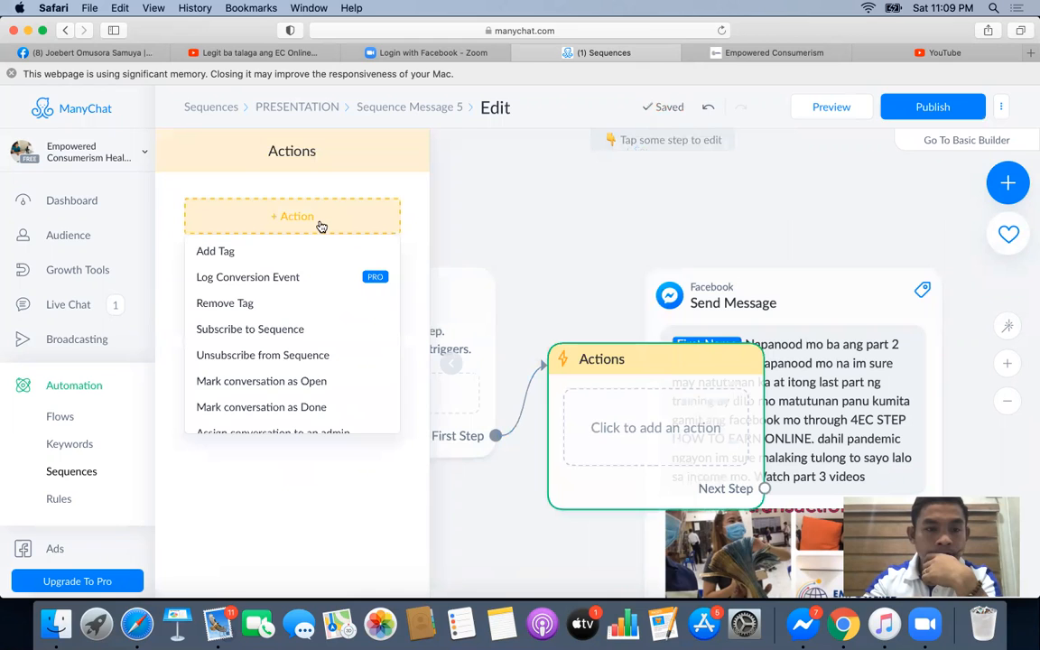
{"action": "left_click", "coordinate": [257, 338]}
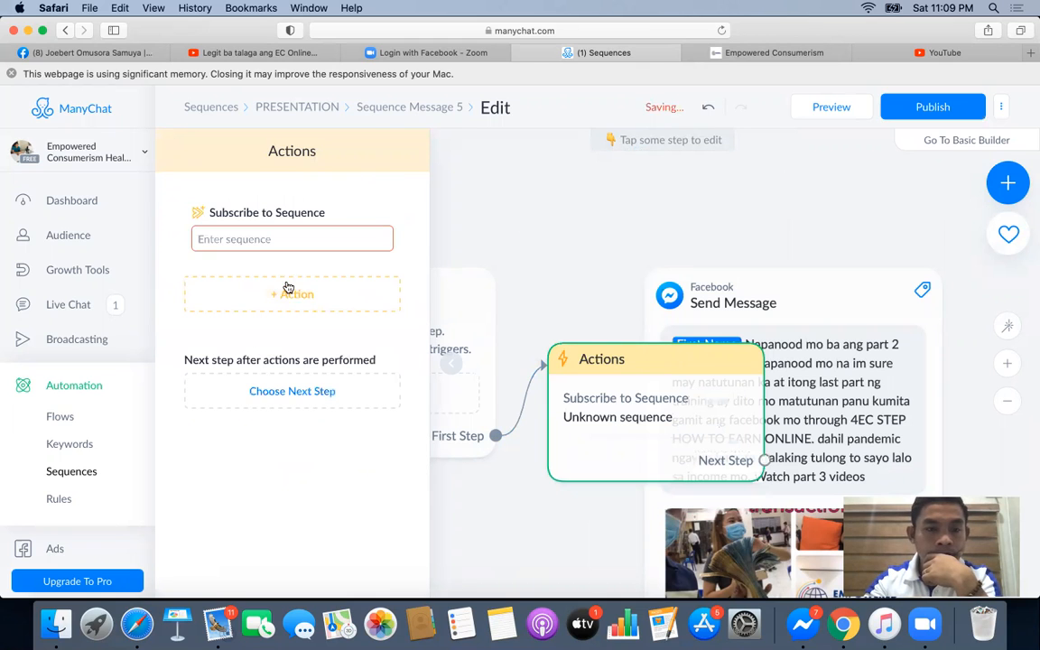
{"action": "left_click", "coordinate": [274, 240]}
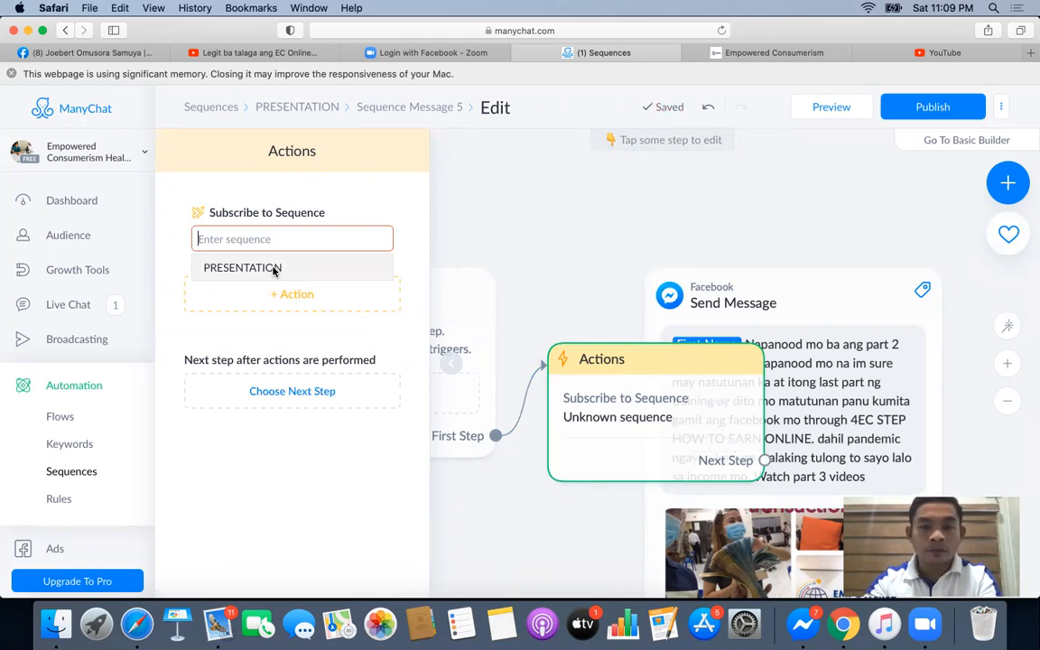
{"action": "left_click", "coordinate": [272, 268]}
{"action": "left_click_drag", "start_coordinate": [765, 459], "coordinate": [797, 359]}
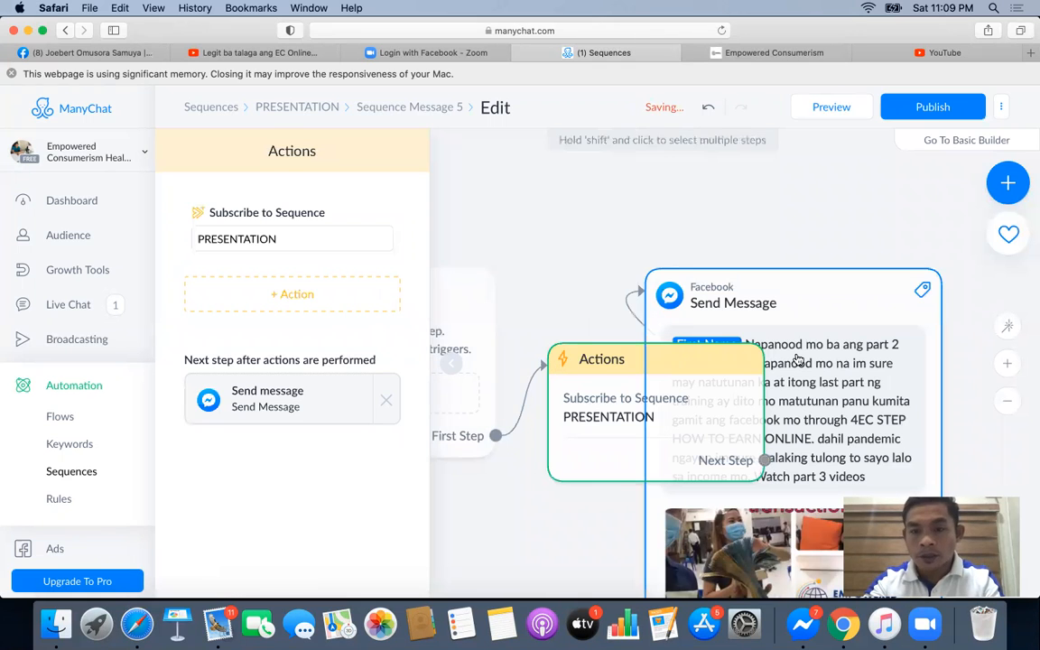
{"action": "left_click", "coordinate": [907, 113]}
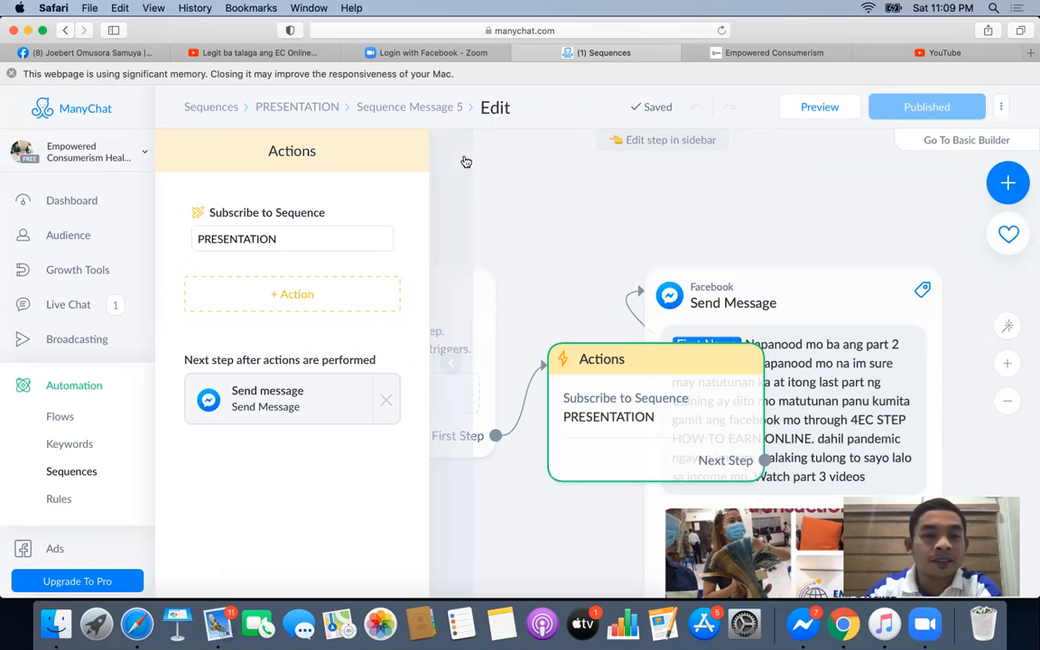
Rename Sequence Message 5 to '4ECTSTEP' from the flow overview
{"action": "left_click", "coordinate": [394, 109]}
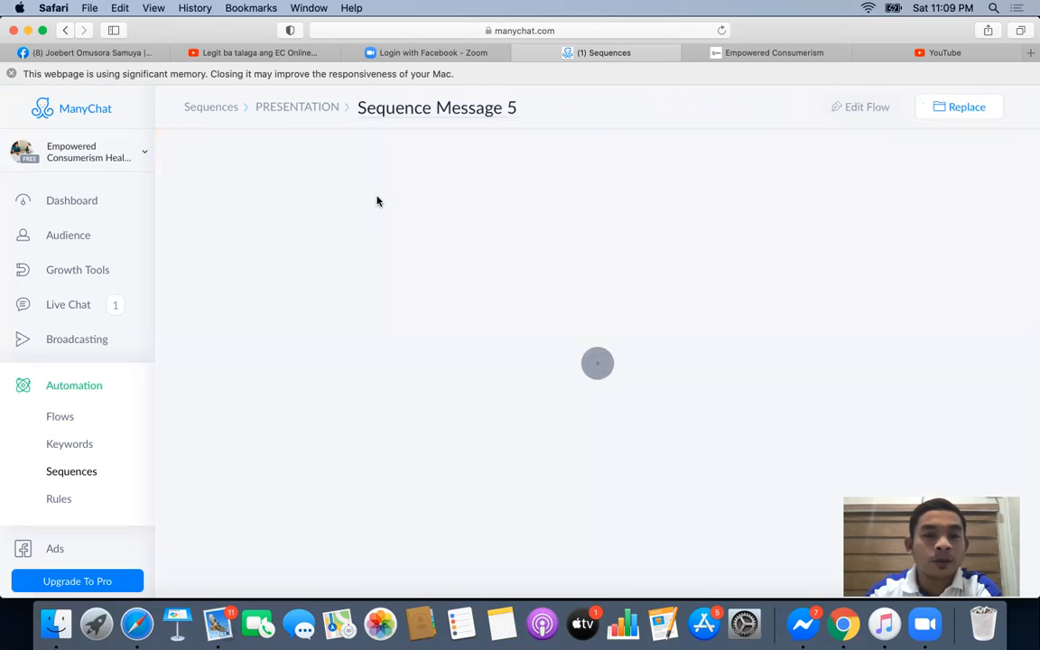
{"action": "left_click", "coordinate": [414, 114]}
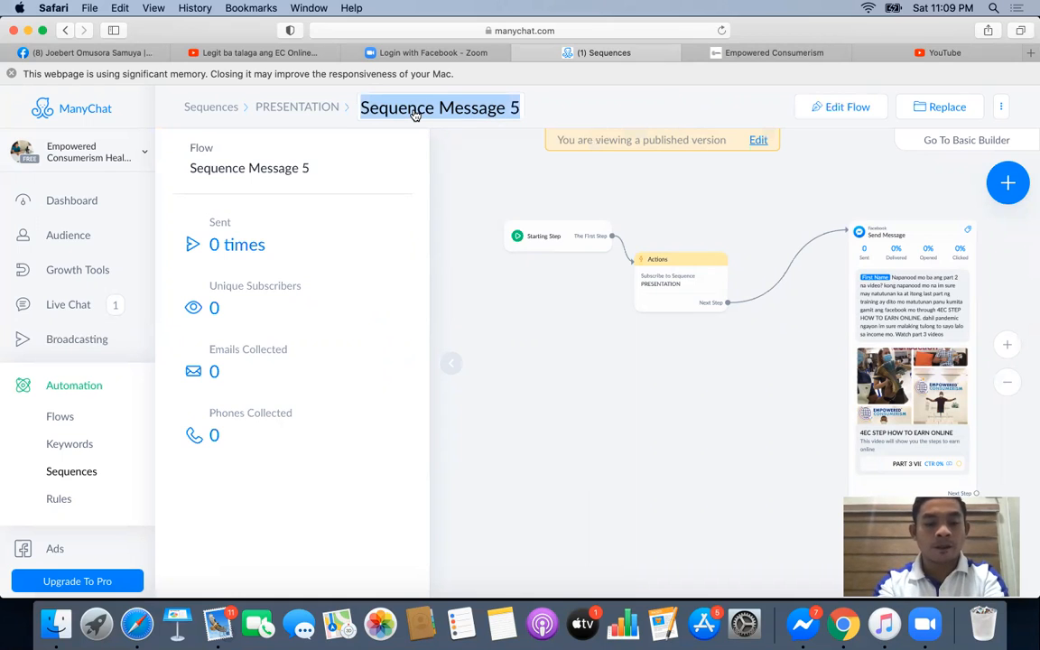
{"action": "type", "text": "4ECT"}
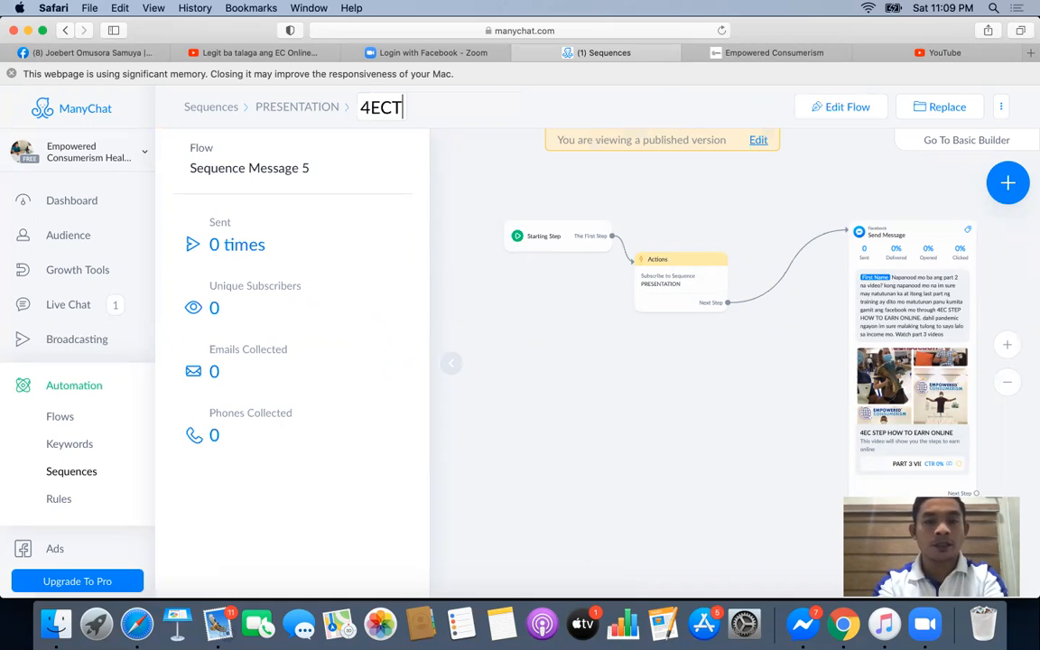
{"action": "type", "text": "STEP"}
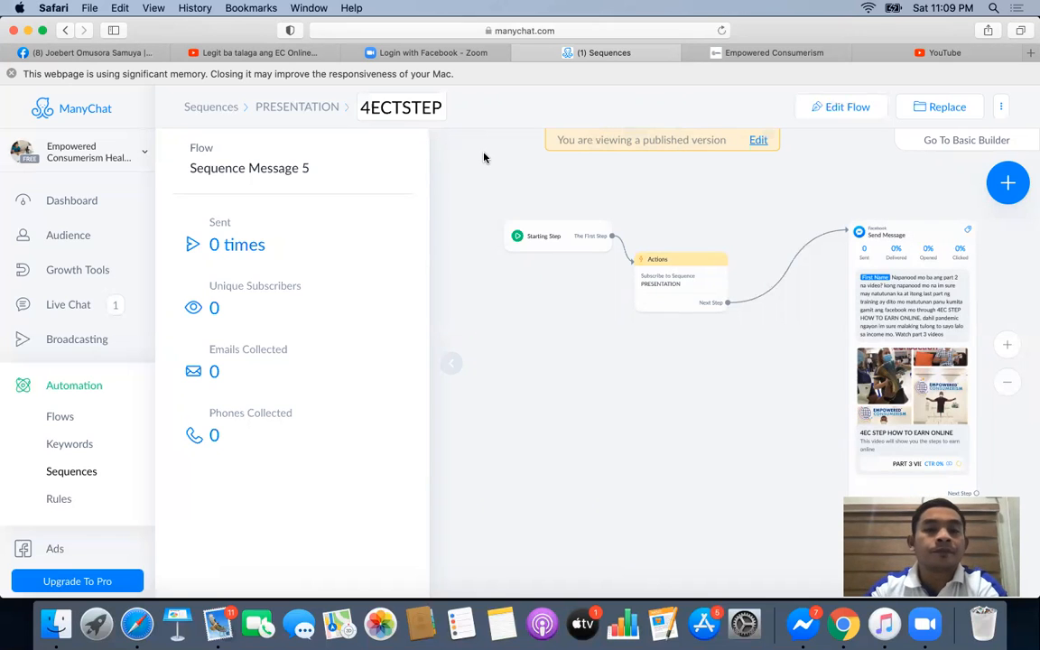
{"action": "key", "text": "Escape"}
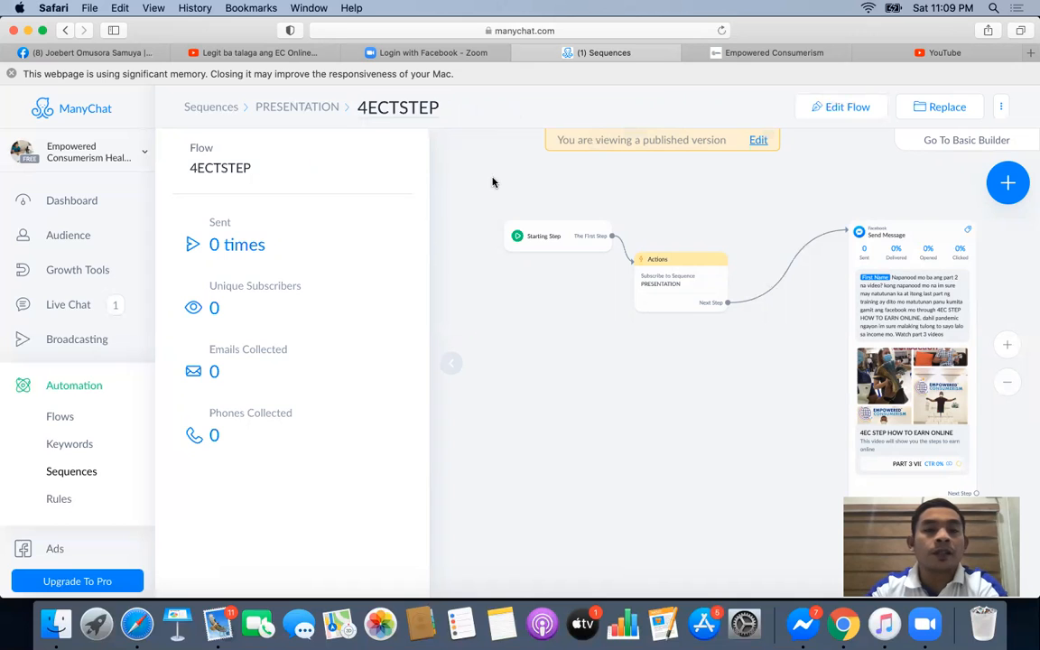
Return to the PRESENTATION sequence list and switch the 4ECTSTEP message to Active
{"action": "left_click", "coordinate": [294, 109]}
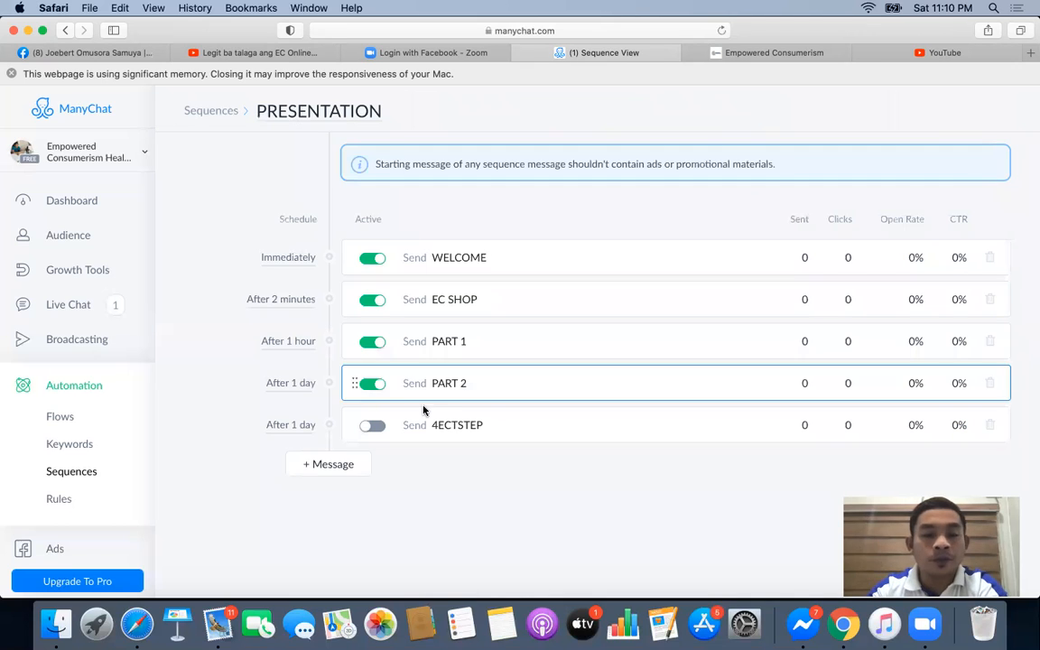
{"action": "left_click", "coordinate": [378, 427]}
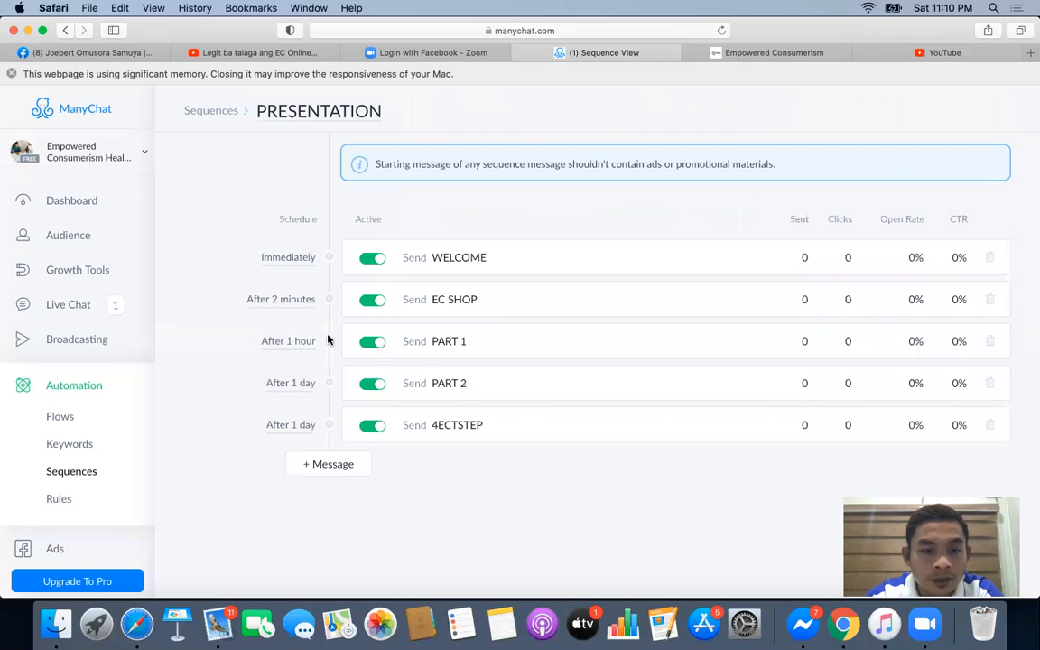
Change the PART 1 message's delay to 30 minutes and save it
{"action": "left_click", "coordinate": [295, 352]}
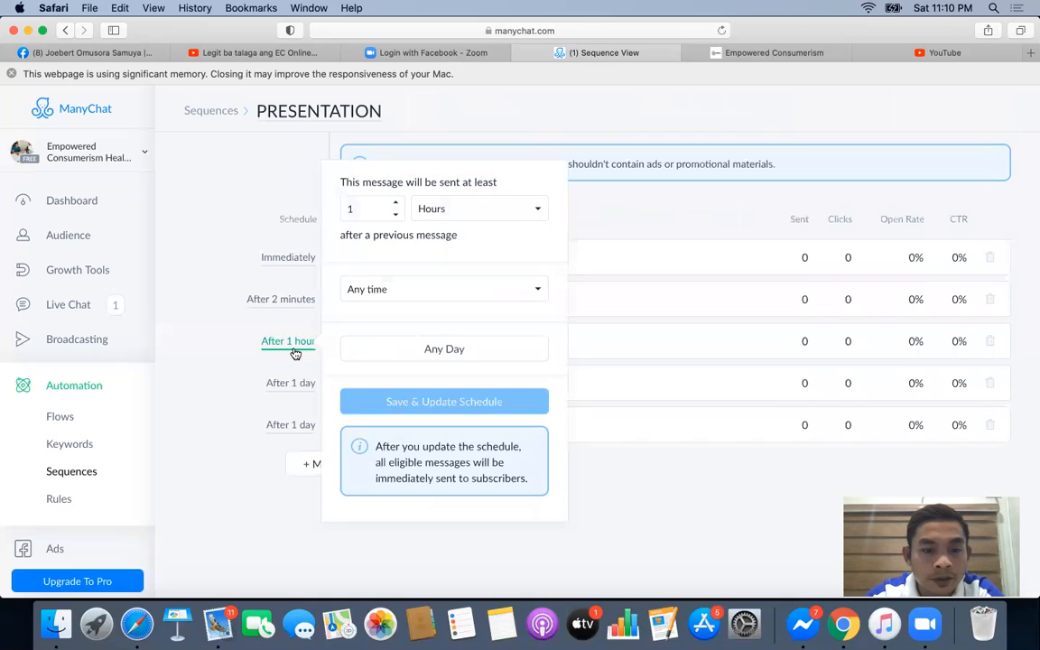
{"action": "left_click", "coordinate": [538, 211]}
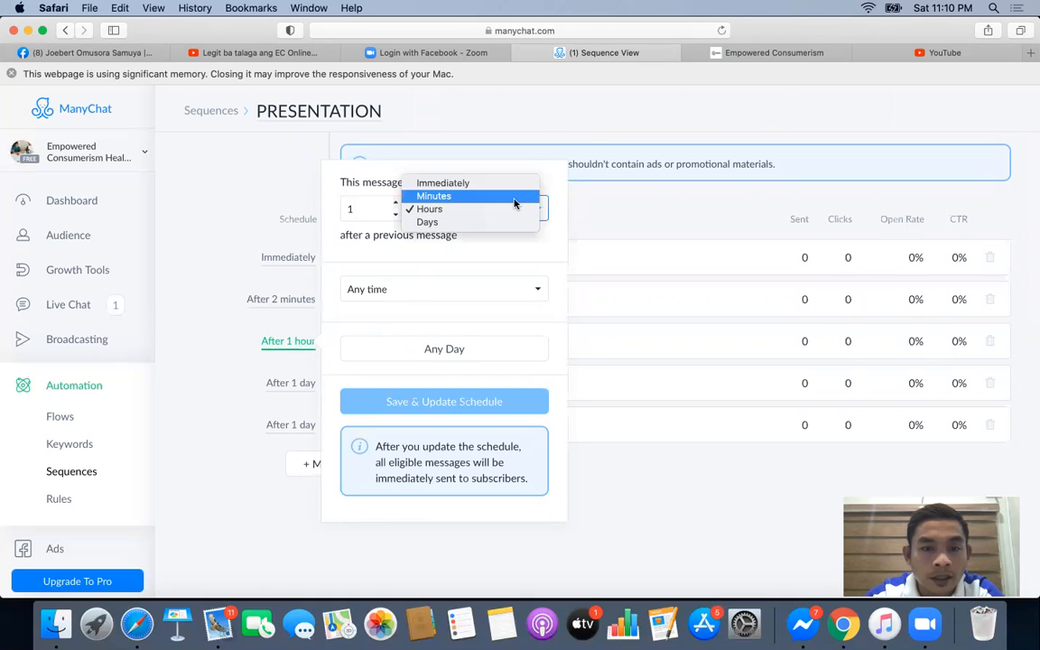
{"action": "left_click", "coordinate": [514, 198]}
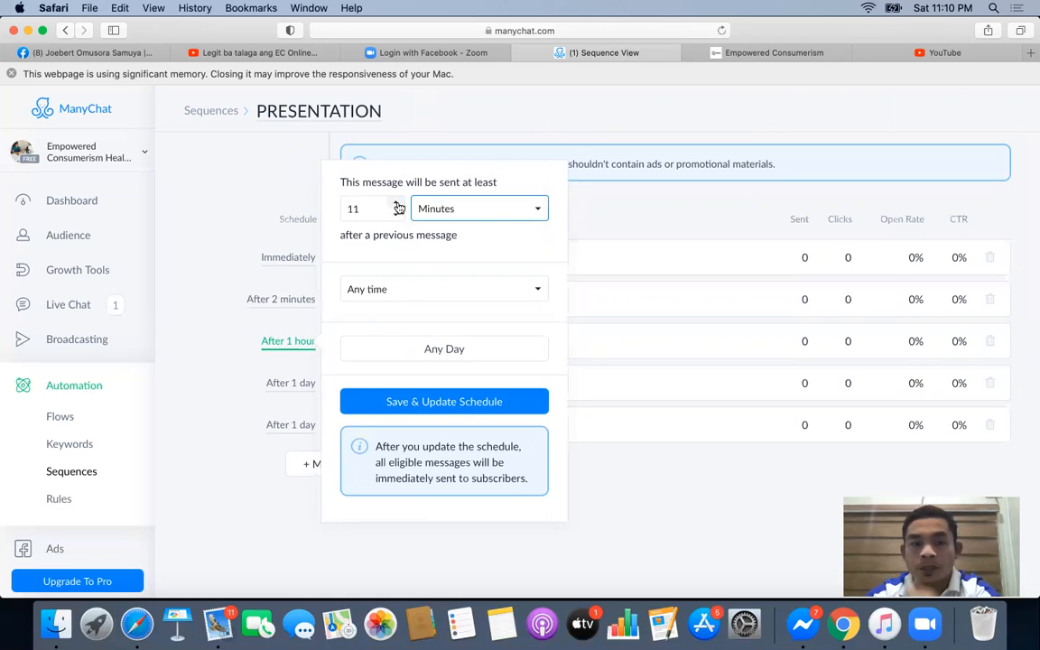
{"action": "left_click", "coordinate": [397, 204]}
{"action": "left_click", "coordinate": [397, 205]}
{"action": "left_click", "coordinate": [397, 205]}
{"action": "left_click", "coordinate": [398, 205]}
{"action": "left_click", "coordinate": [397, 205]}
{"action": "left_click", "coordinate": [398, 205]}
{"action": "left_click", "coordinate": [398, 205]}
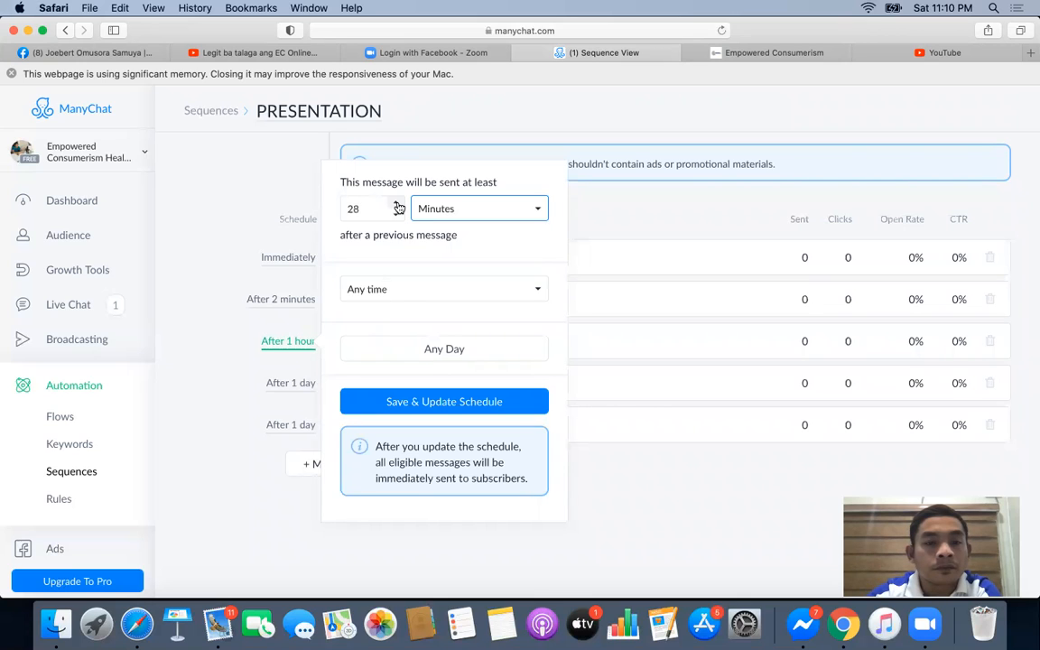
{"action": "left_click", "coordinate": [451, 405]}
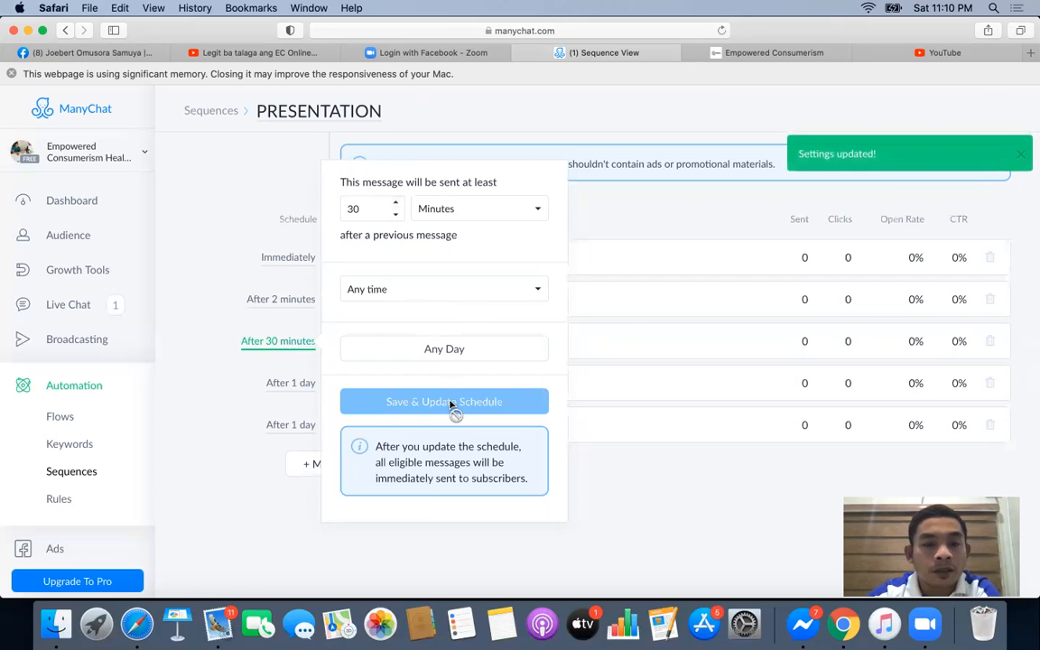
{"action": "left_click", "coordinate": [234, 402]}
Change the PART 2 message's delay unit from Days to Hours, making it 1 hour, and save
{"action": "left_click", "coordinate": [301, 395]}
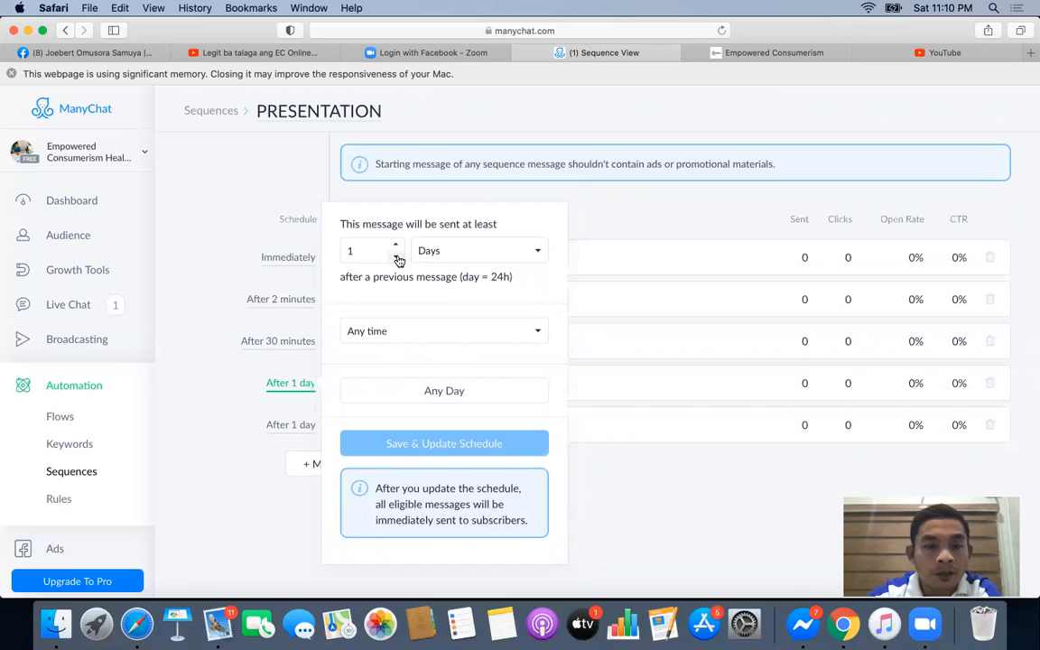
{"action": "left_click", "coordinate": [539, 254]}
{"action": "left_click", "coordinate": [515, 238]}
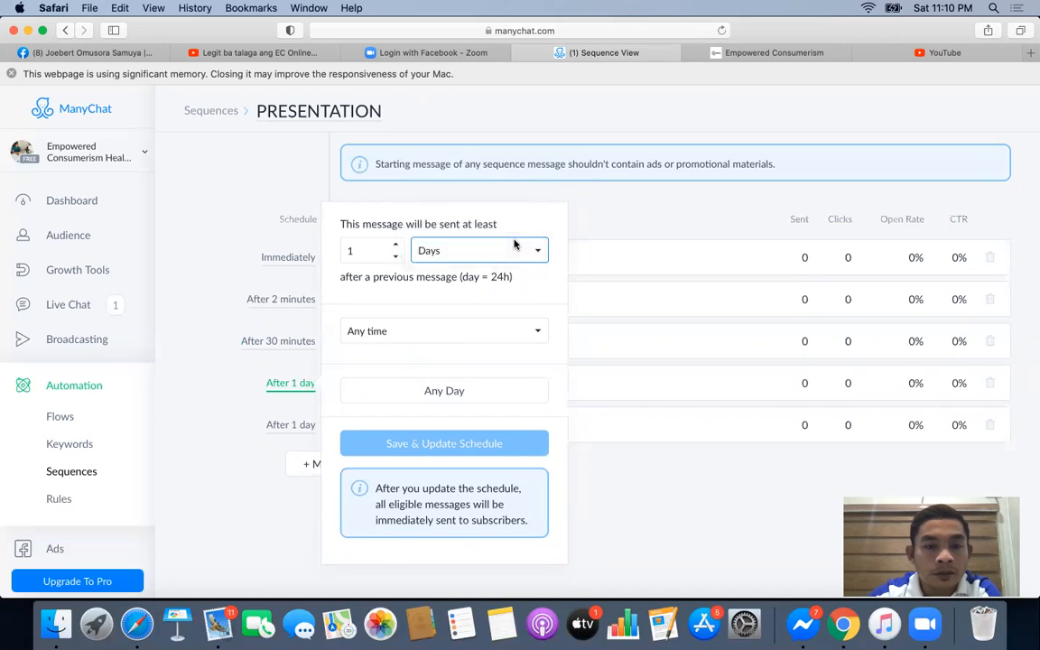
{"action": "left_click", "coordinate": [374, 447]}
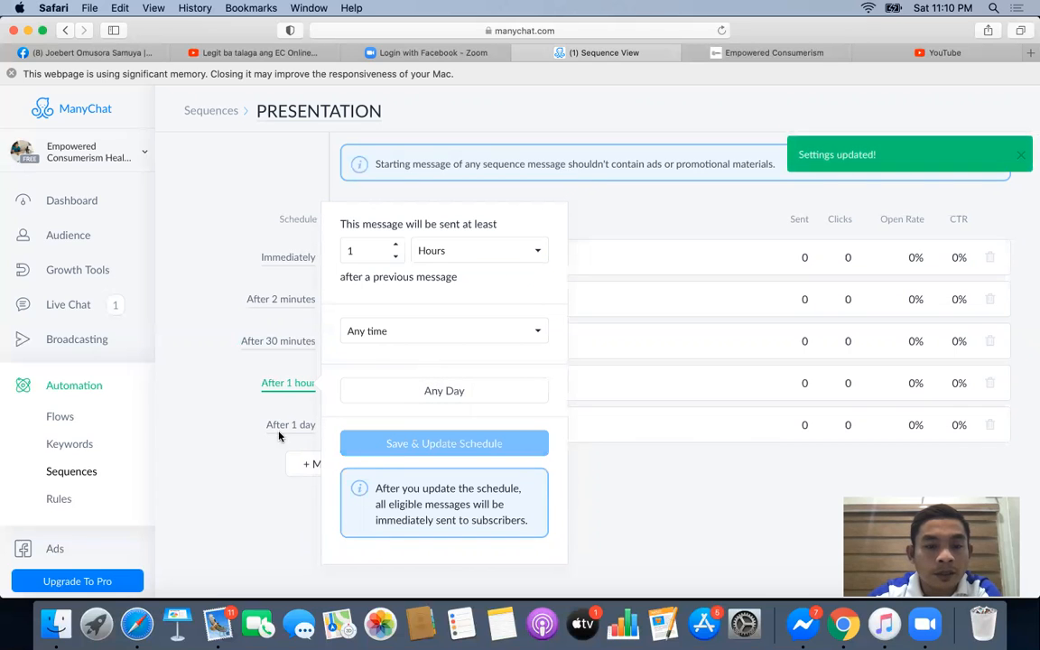
{"action": "left_click", "coordinate": [246, 411]}
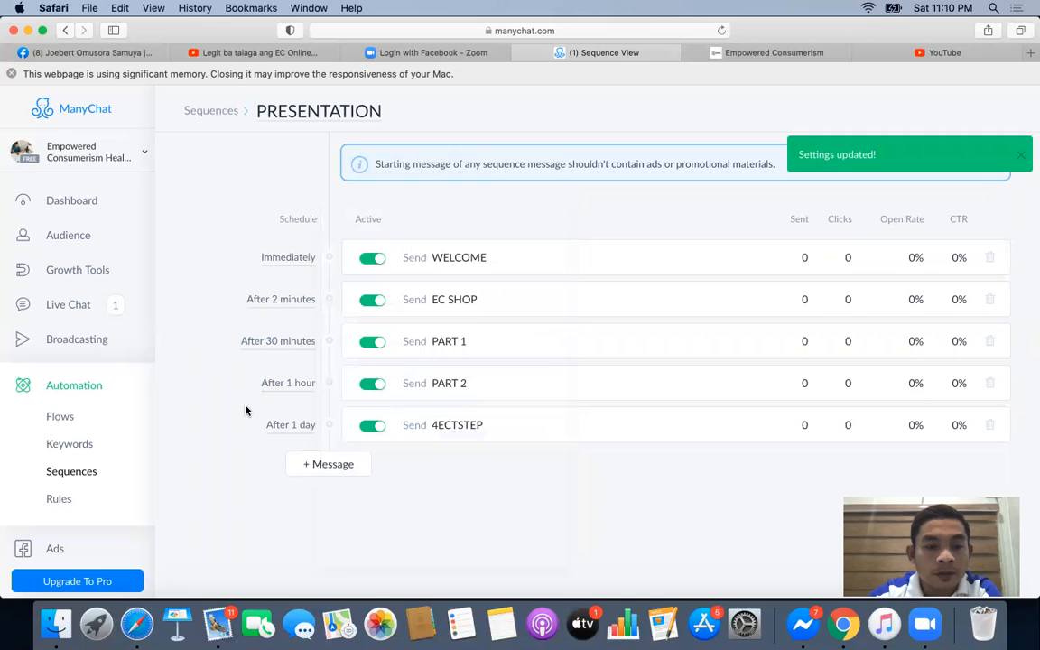
Set the 4ECTSTEP delay count to 30 with Minutes as the unit and save the schedule
{"action": "left_click", "coordinate": [295, 434]}
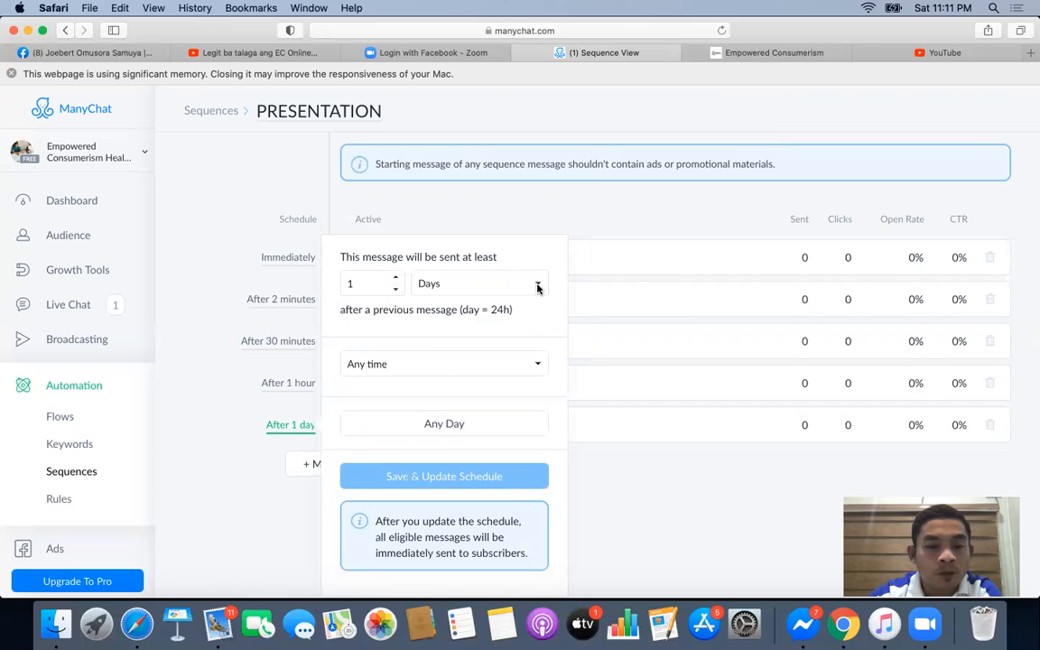
{"action": "left_click", "coordinate": [396, 292]}
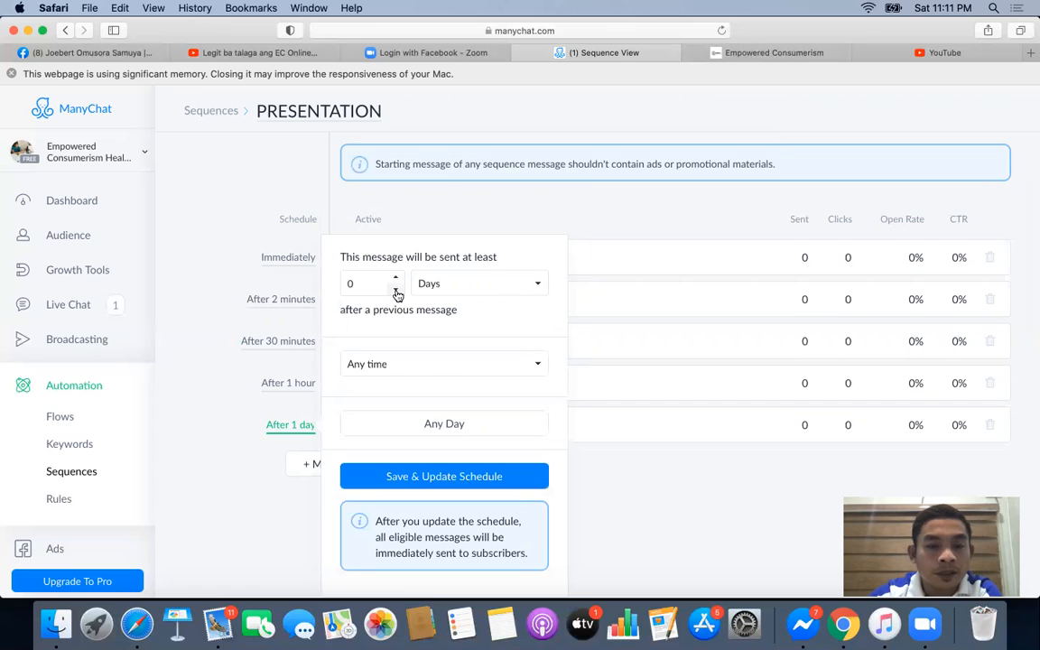
{"action": "double_click", "coordinate": [397, 278]}
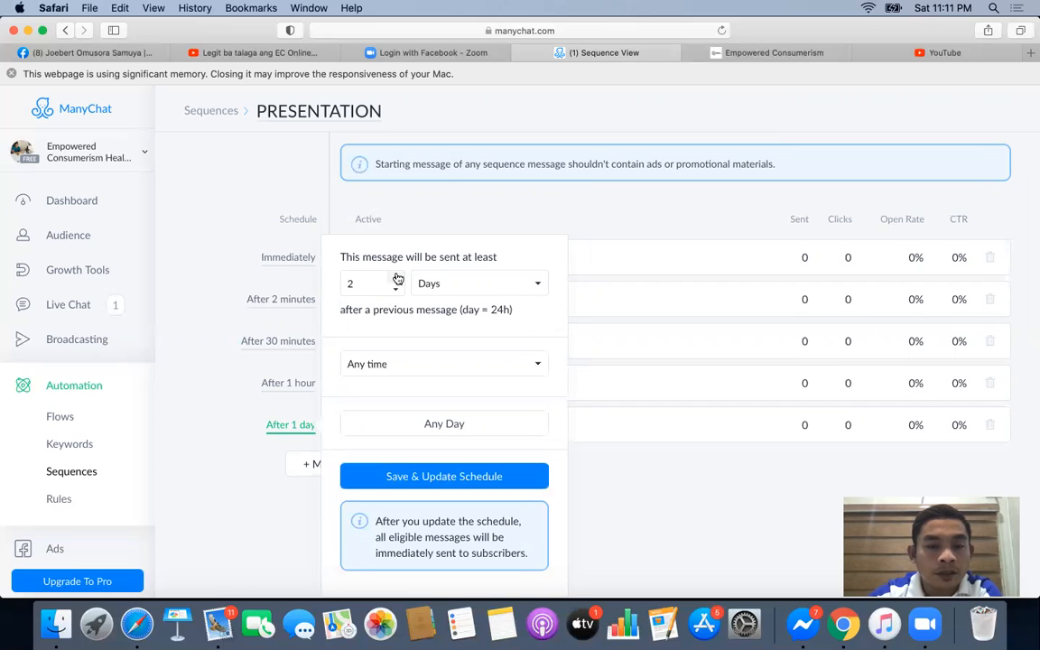
{"action": "triple_click", "coordinate": [398, 278]}
{"action": "double_click", "coordinate": [397, 278]}
{"action": "left_click", "coordinate": [398, 278]}
{"action": "double_click", "coordinate": [397, 278]}
{"action": "double_click", "coordinate": [398, 278]}
{"action": "double_click", "coordinate": [397, 278]}
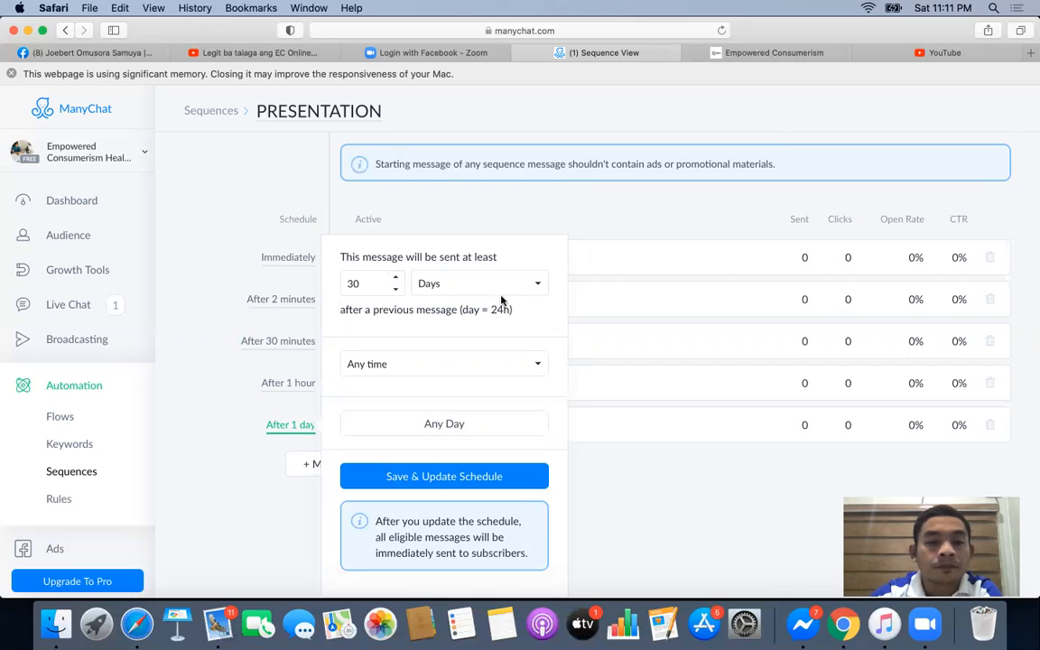
{"action": "left_click", "coordinate": [539, 285]}
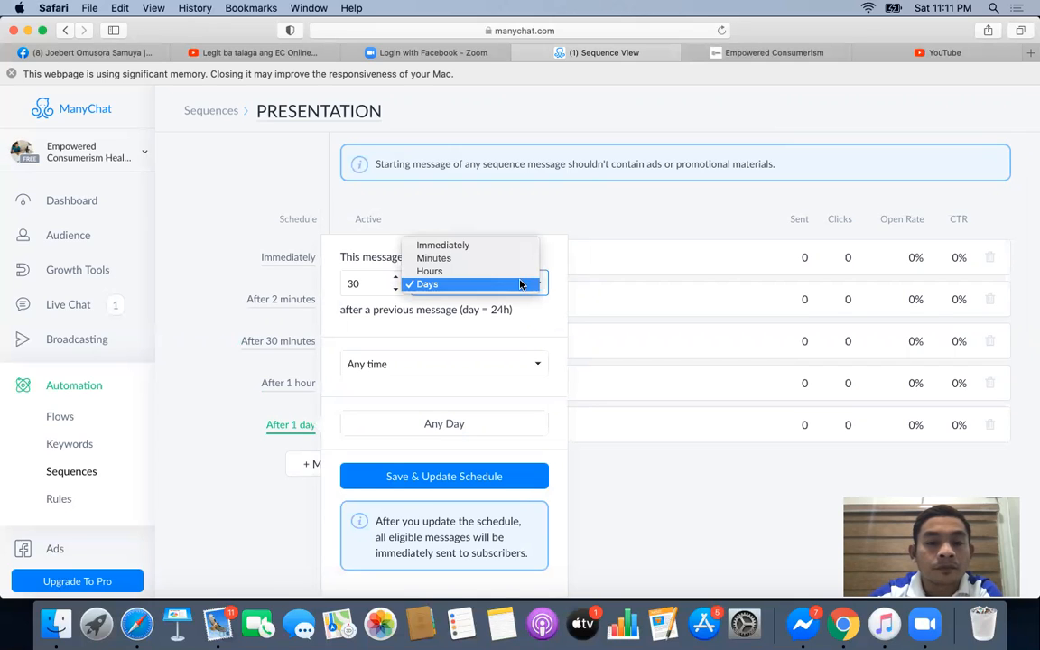
{"action": "left_click", "coordinate": [496, 260]}
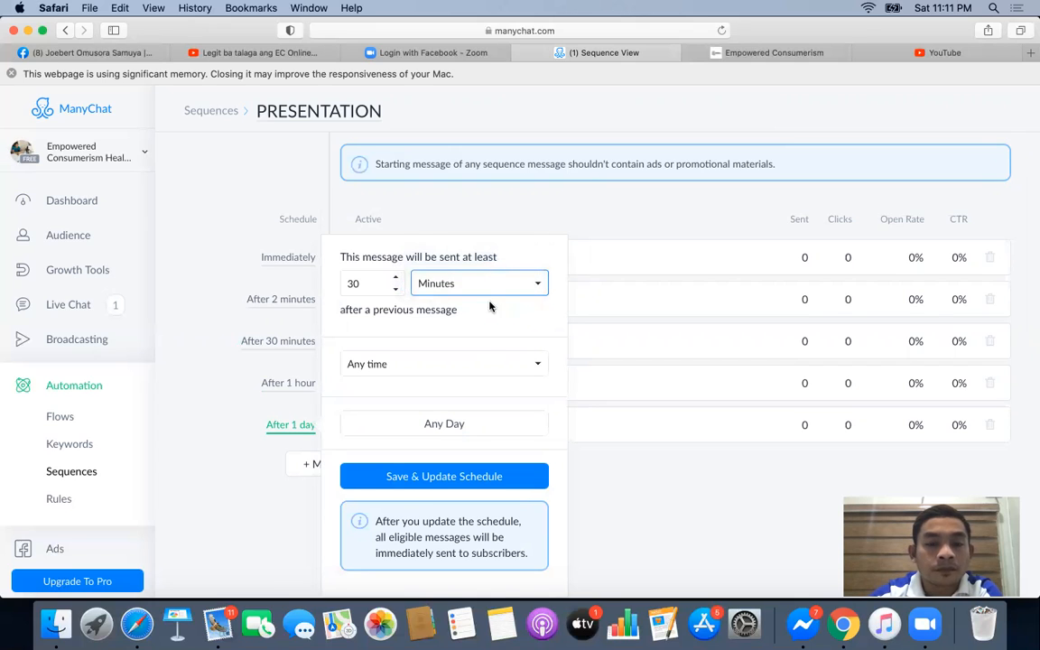
{"action": "left_click", "coordinate": [525, 478]}
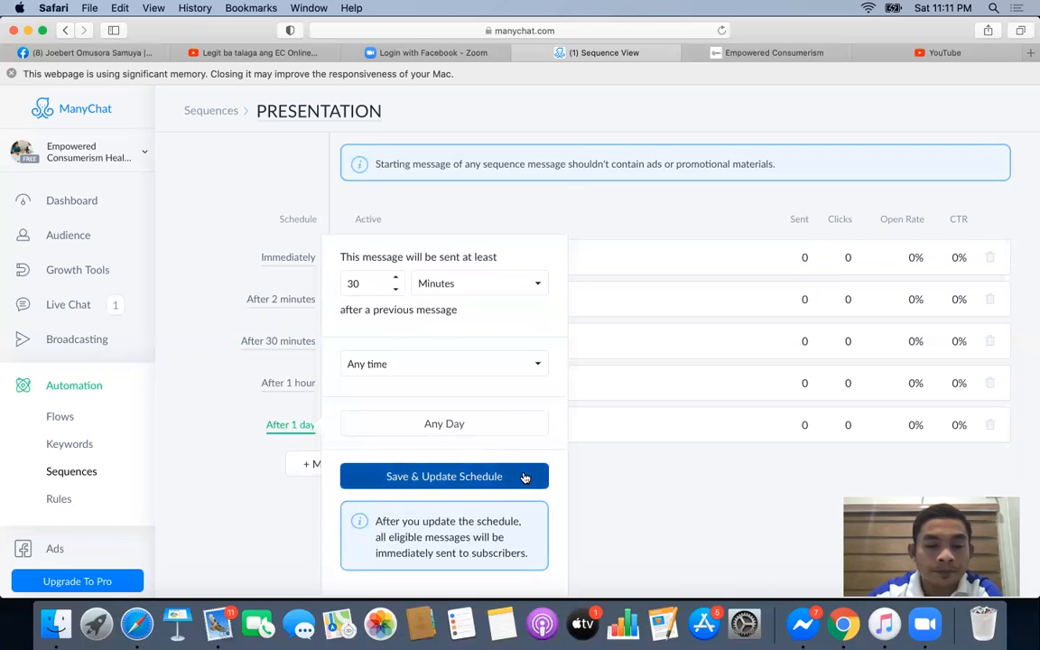
{"action": "left_click", "coordinate": [624, 508]}
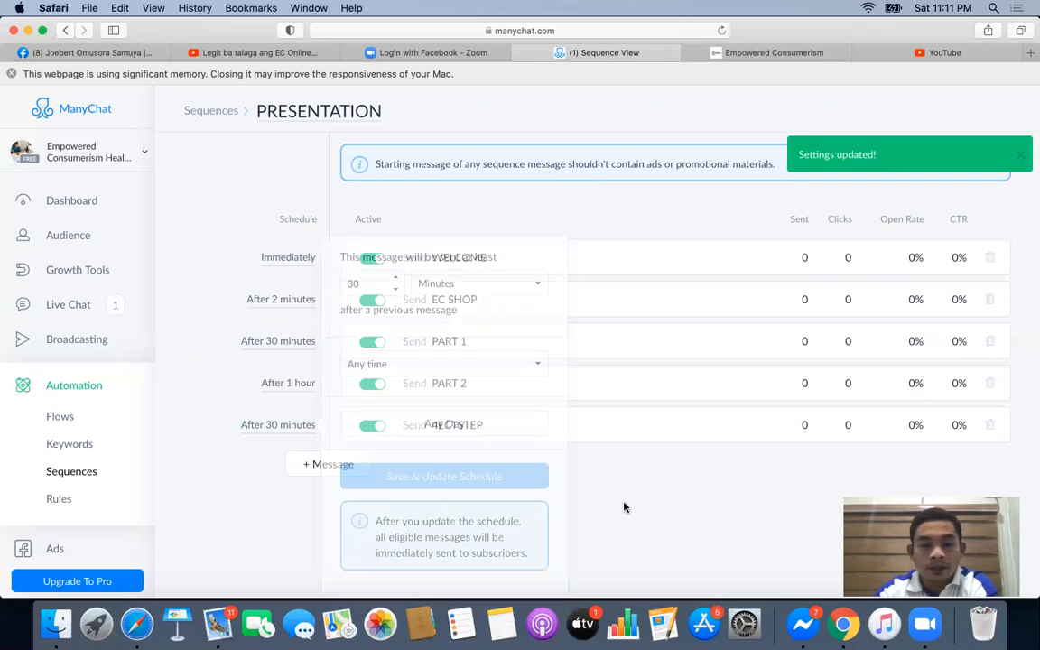
Create Sequence Message 6 as a new reply and open its Send Message text settings
{"action": "left_click", "coordinate": [332, 466]}
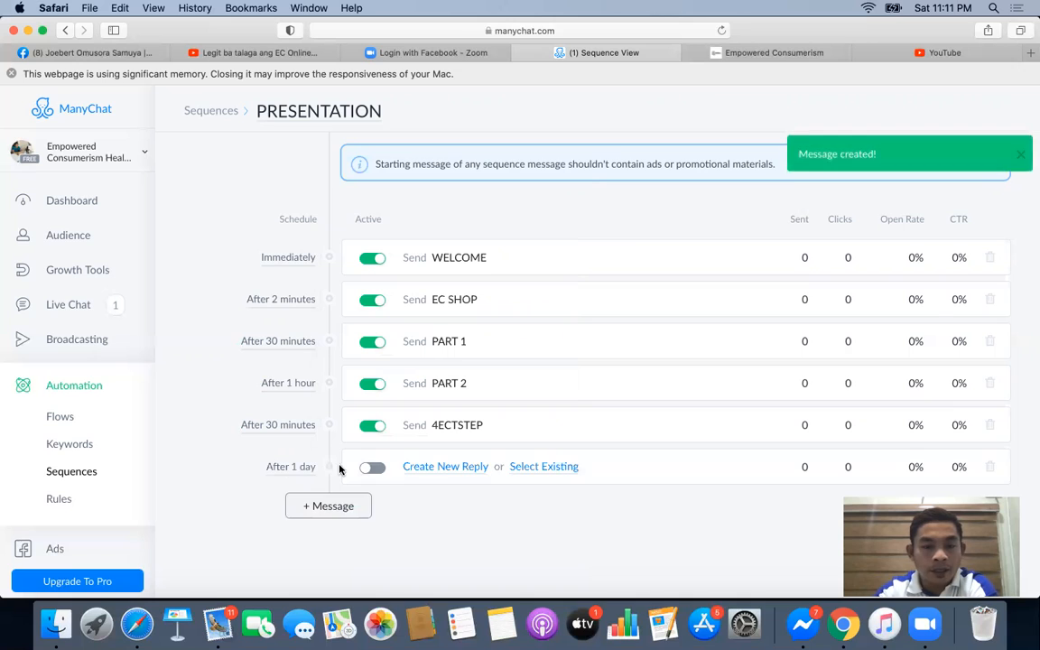
{"action": "left_click", "coordinate": [433, 471]}
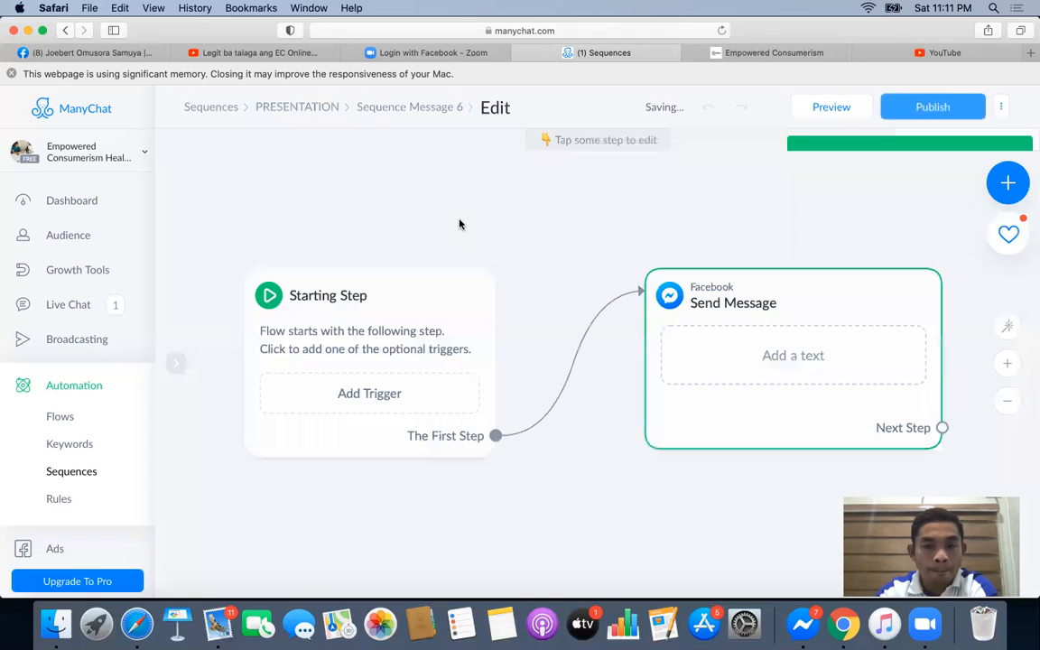
{"action": "left_click", "coordinate": [724, 371]}
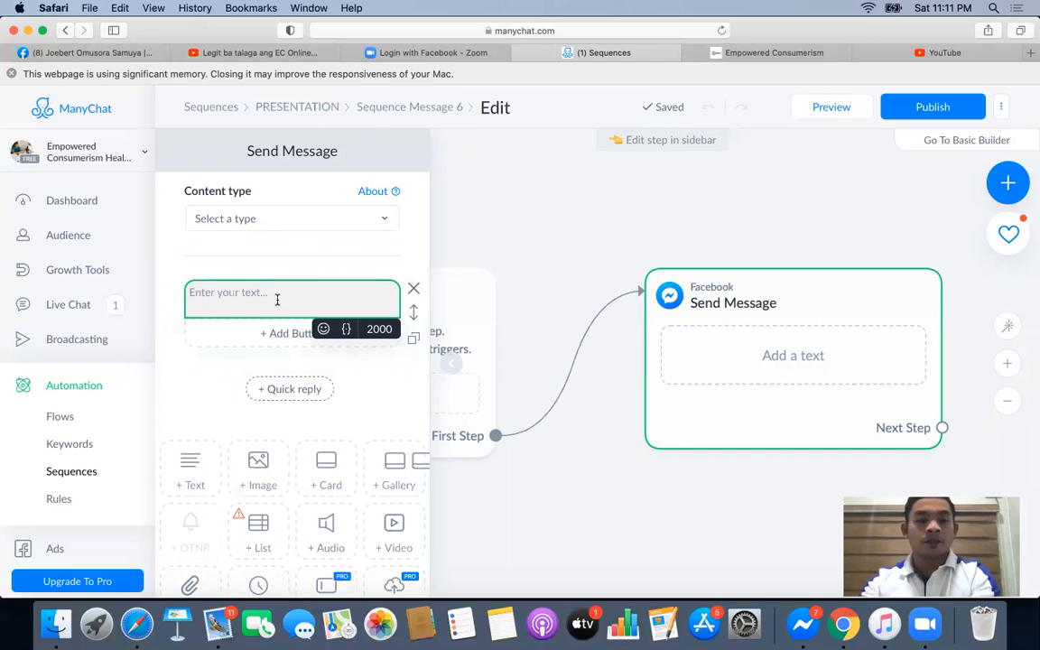
Set the message content type to Other and begin the text with the First Name variable
{"action": "left_click", "coordinate": [387, 221]}
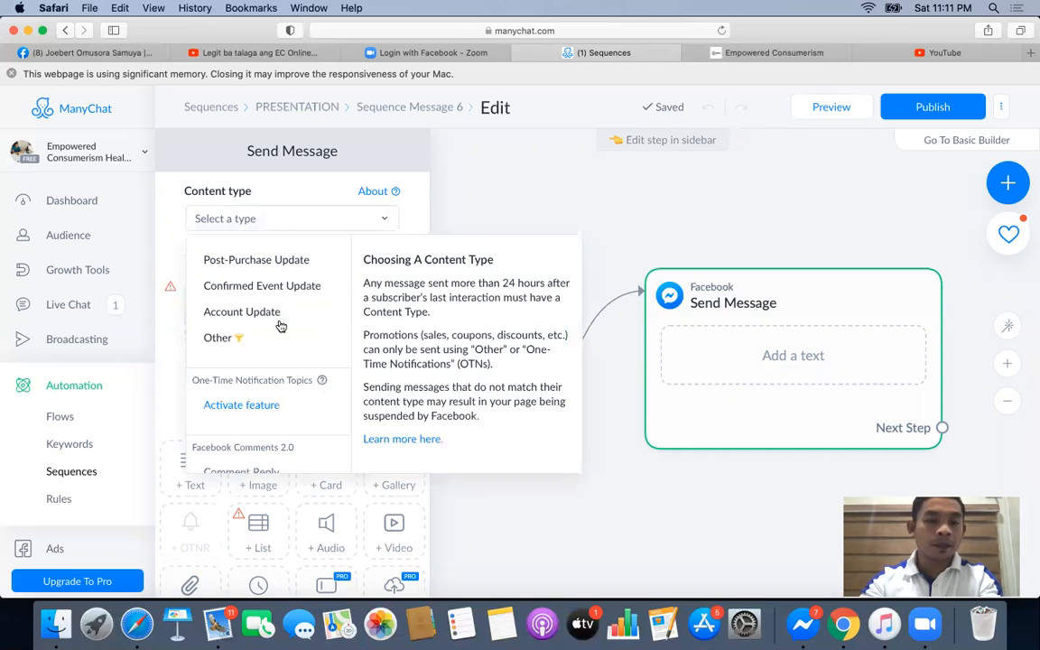
{"action": "left_click", "coordinate": [219, 339]}
{"action": "left_click", "coordinate": [273, 298]}
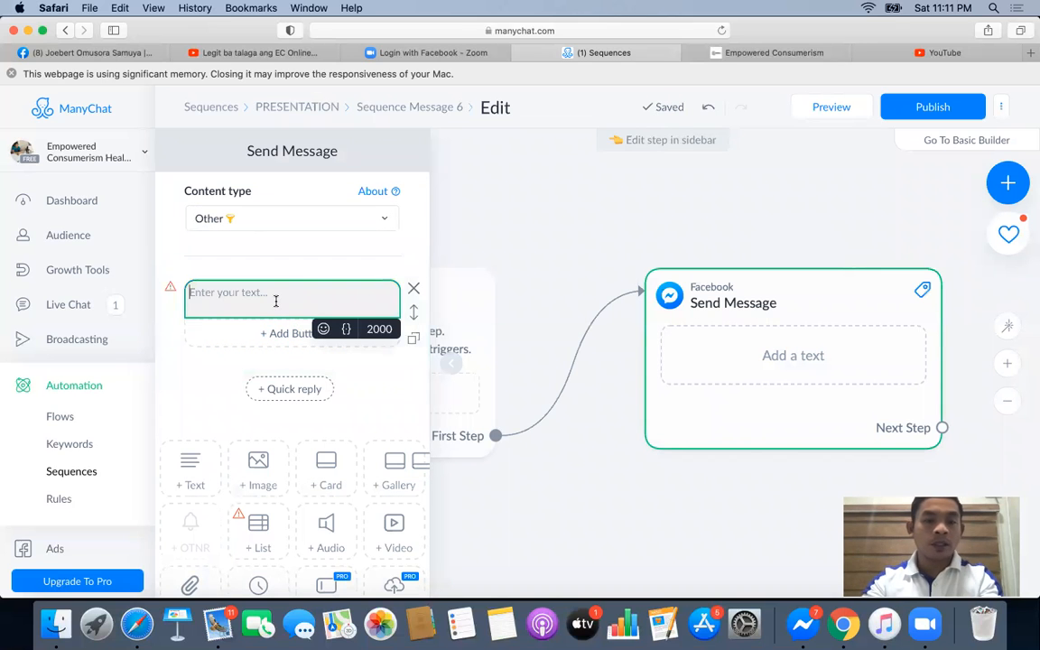
{"action": "left_click", "coordinate": [347, 332]}
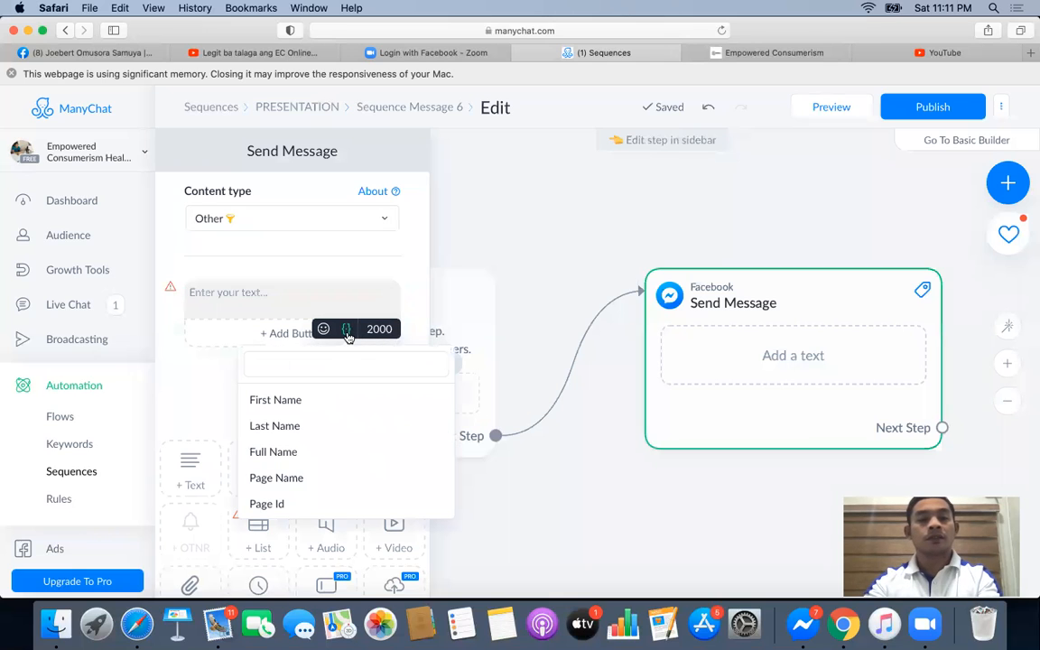
{"action": "left_click", "coordinate": [314, 401]}
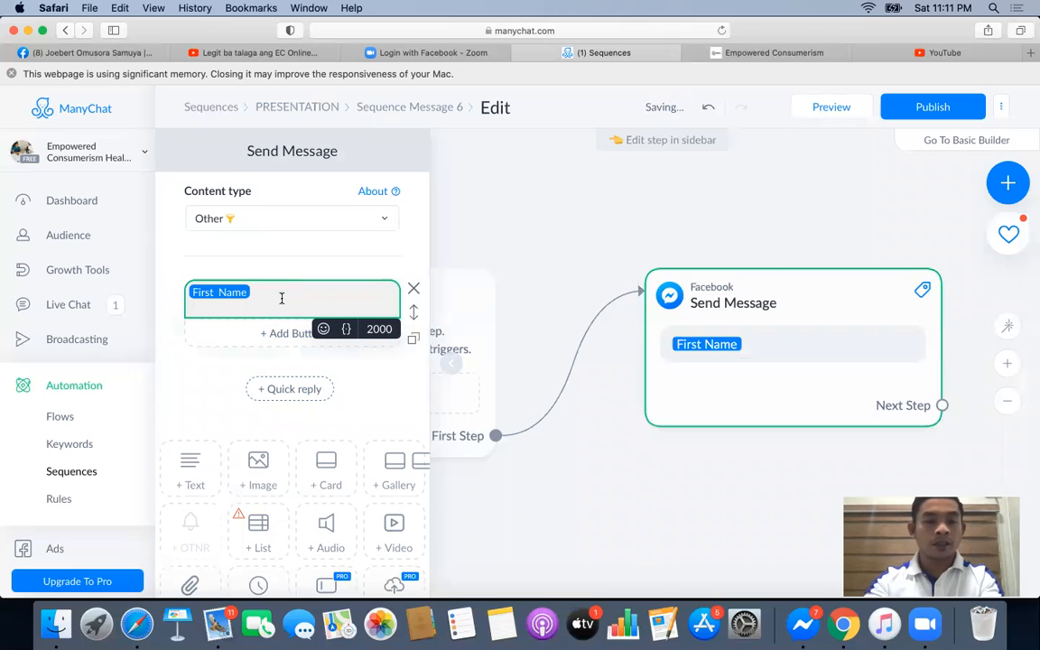
Type 'Thank at natapos mo ang 3 parts ng training.' after the first name
{"action": "type", "text": "tH"}
{"action": "key", "text": "BackSpace"}
{"action": "key", "text": "BackSpace"}
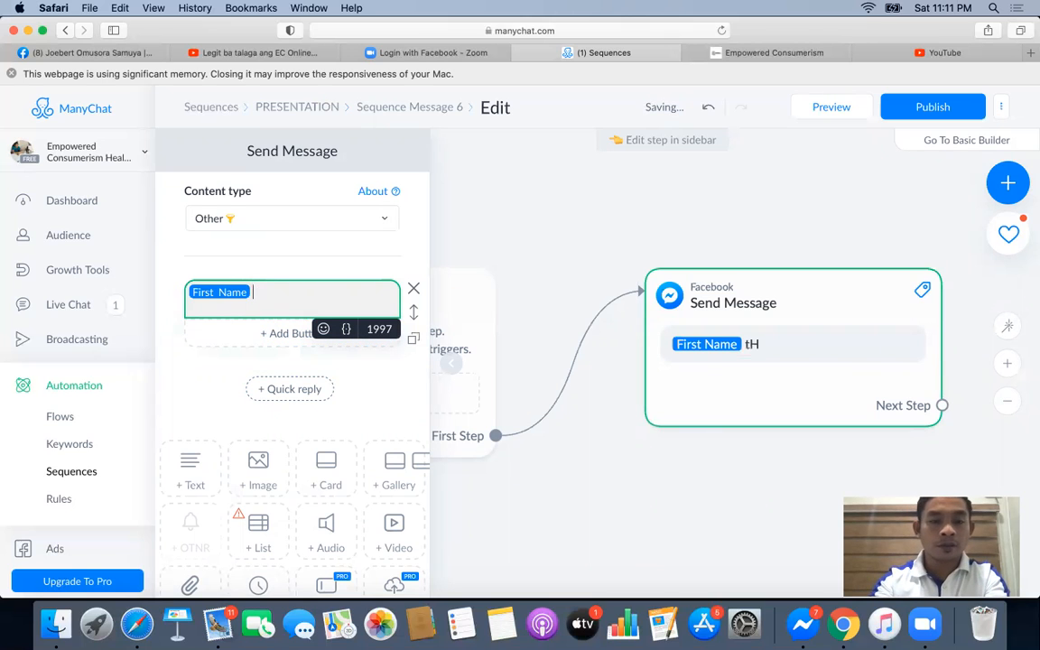
{"action": "type", "text": "Tha"}
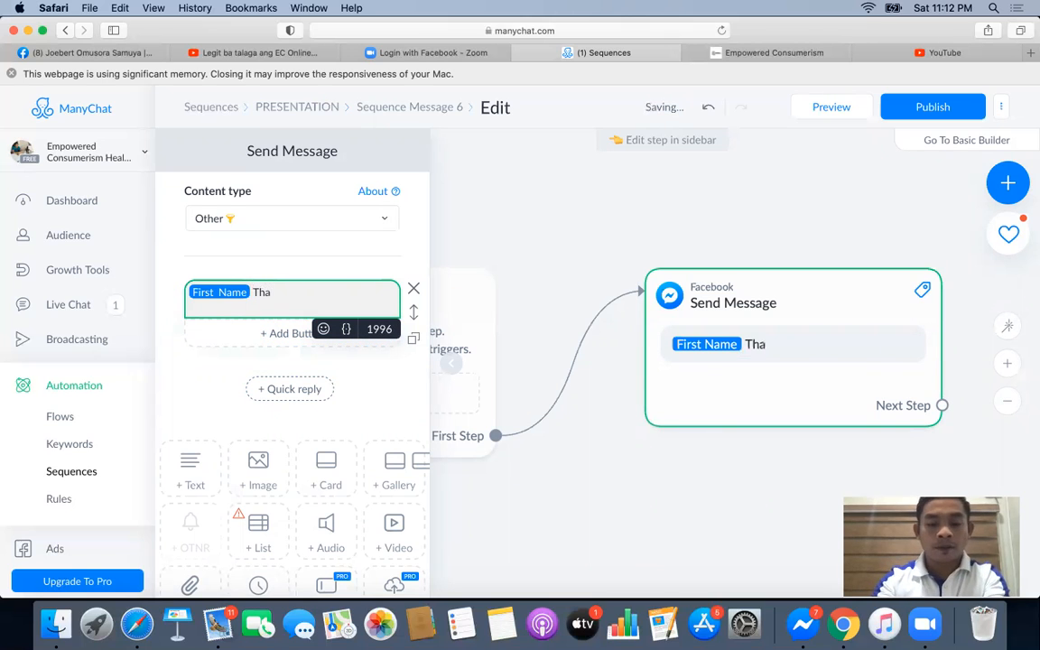
{"action": "type", "text": "nk at n"}
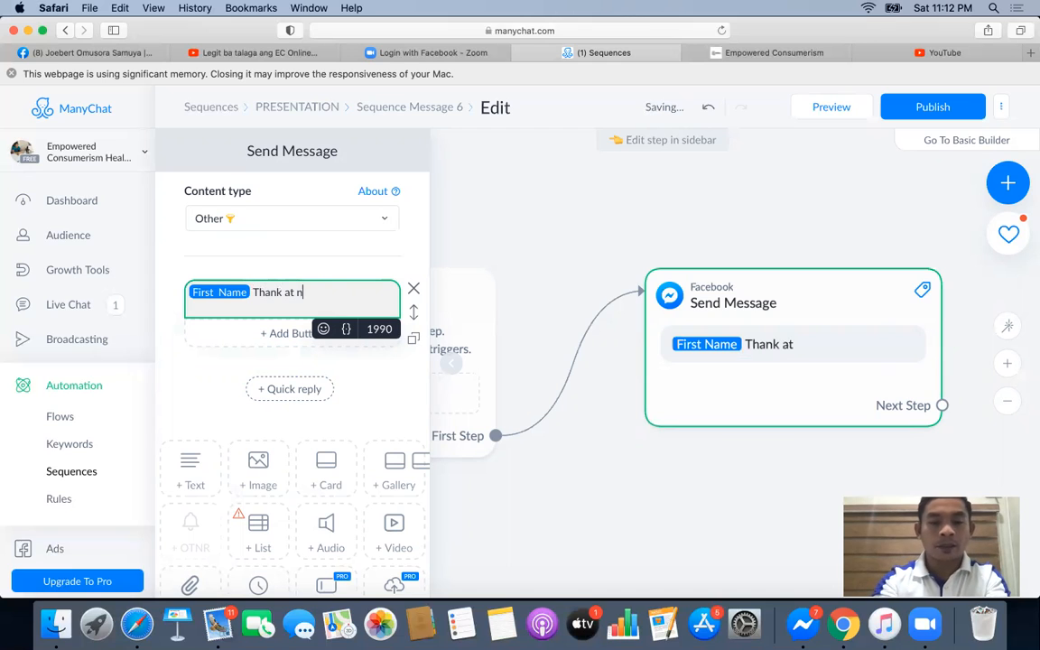
{"action": "type", "text": "atapos mo ang "}
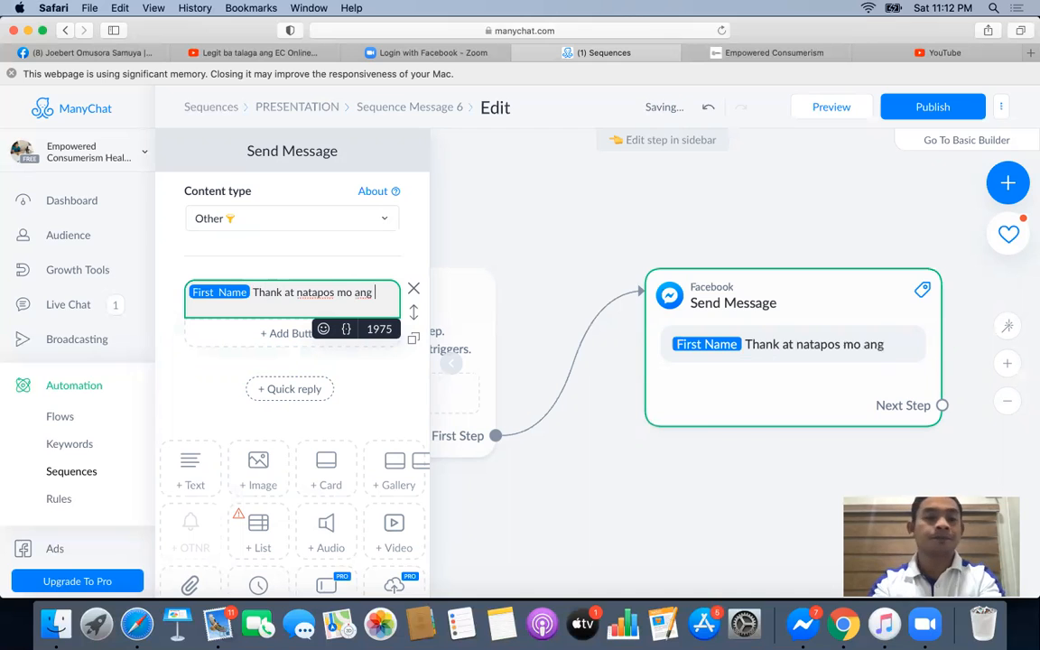
{"action": "type", "text": "3 parts"}
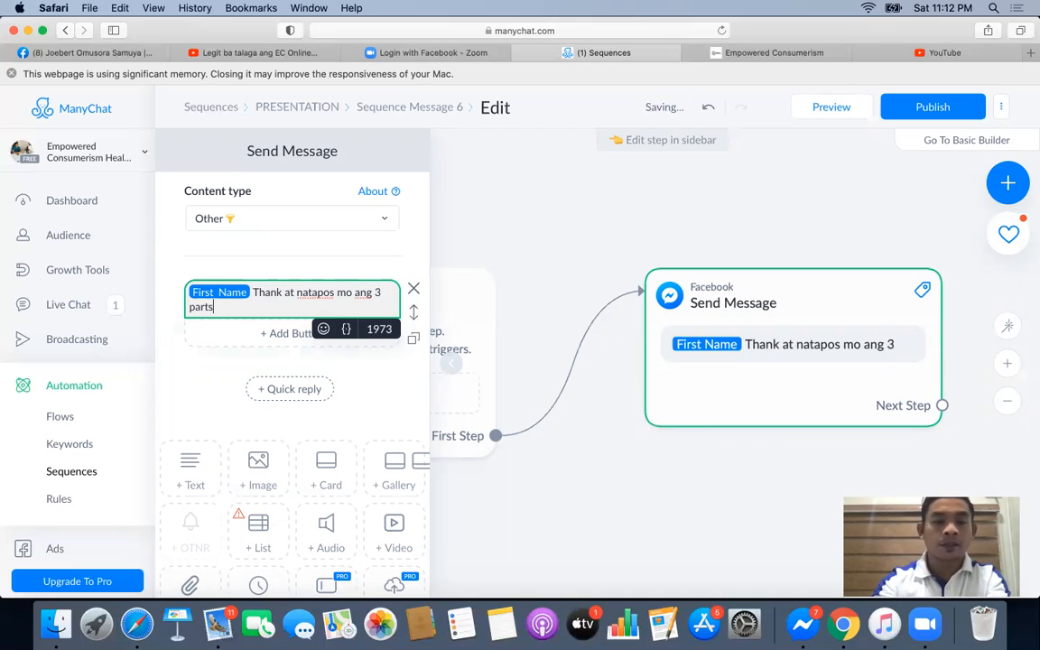
{"action": "type", "text": " ng"}
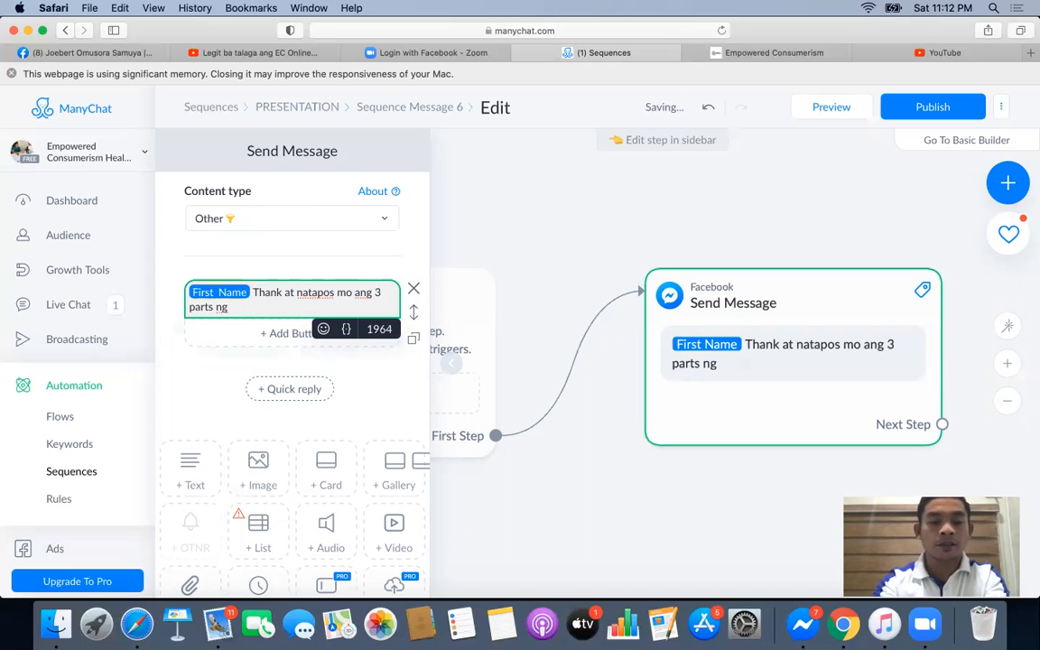
{"action": "type", "text": " training"}
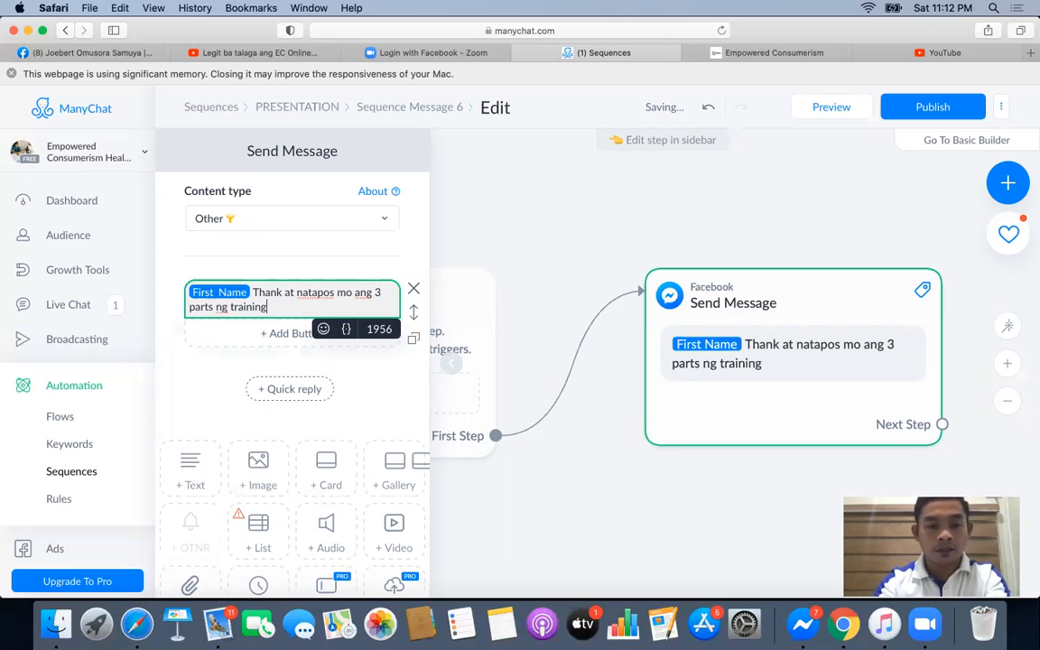
{"action": "type", "text": ". at"}
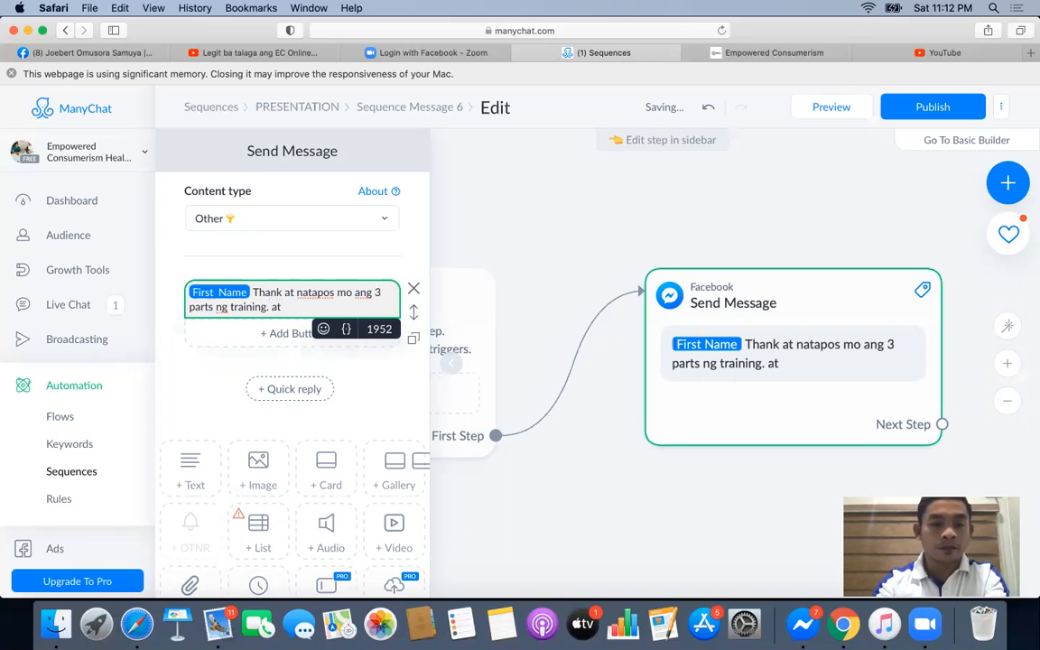
{"action": "key", "text": "BackSpace"}
{"action": "key", "text": "BackSpace"}
{"action": "key", "text": "BackSpace"}
Add the sentence about deciding to join the EC online business, ending at 'mas maganda'
{"action": "type", "text": ". A"}
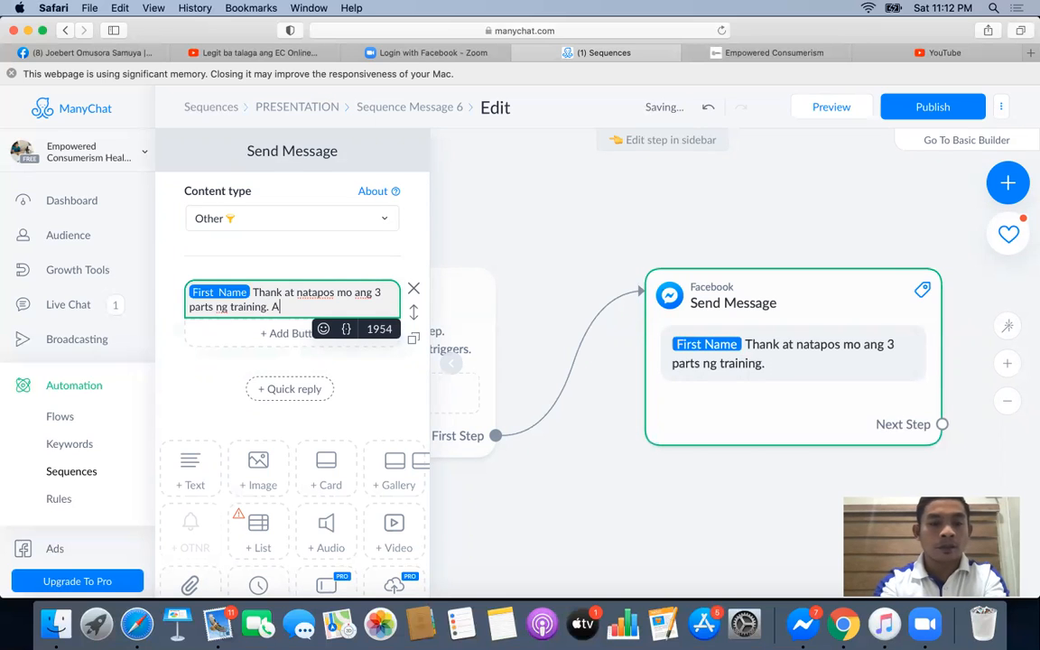
{"action": "type", "text": "t kong "}
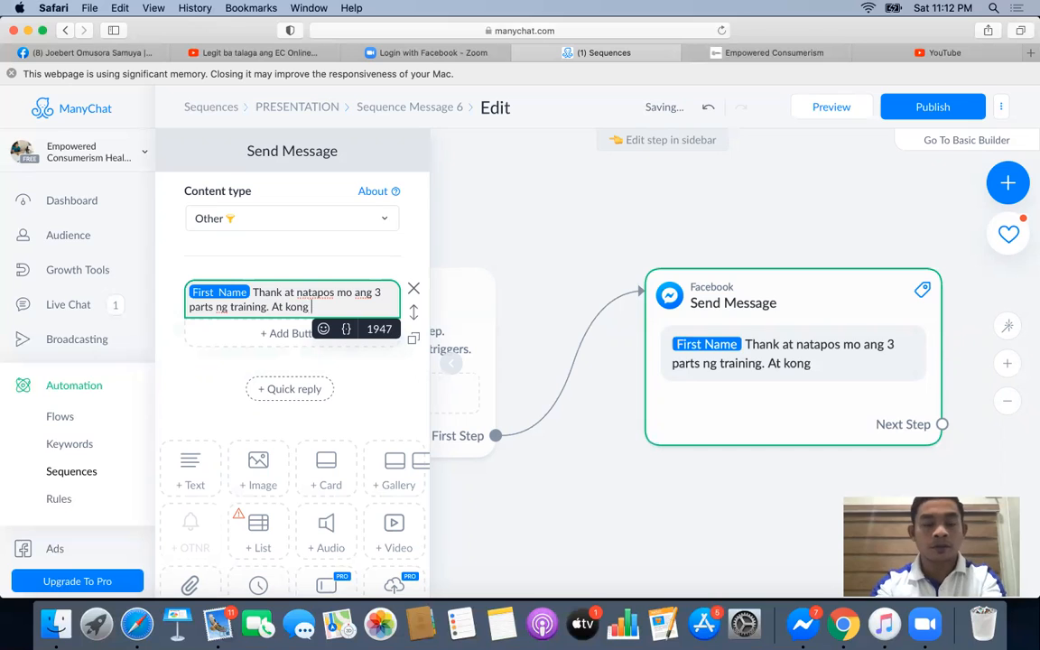
{"action": "type", "text": " akapa"}
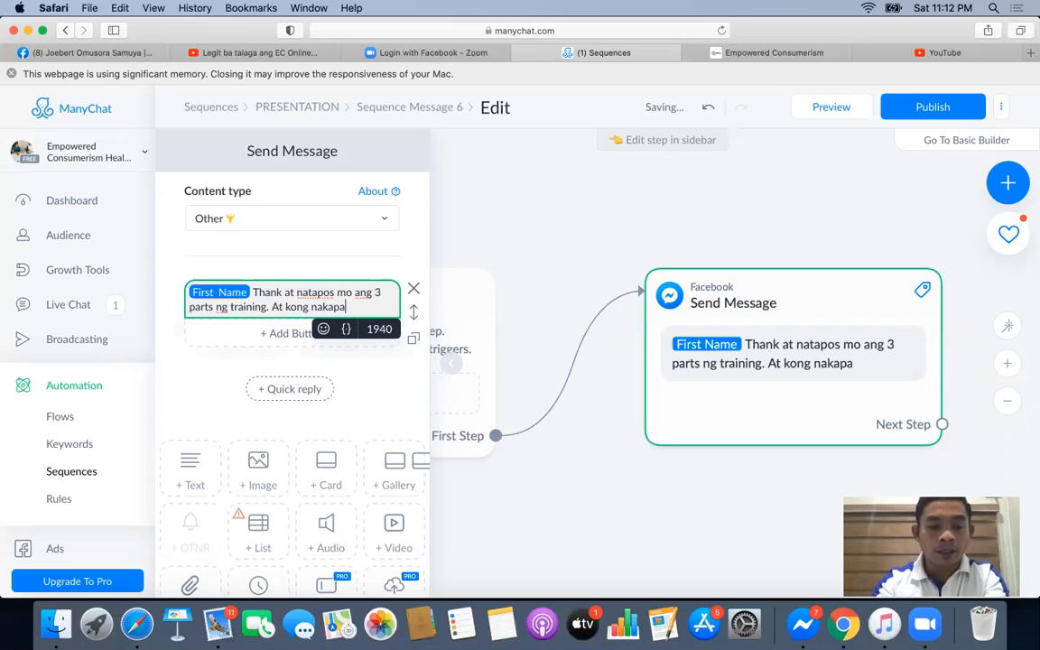
{"action": "type", "text": "gde"}
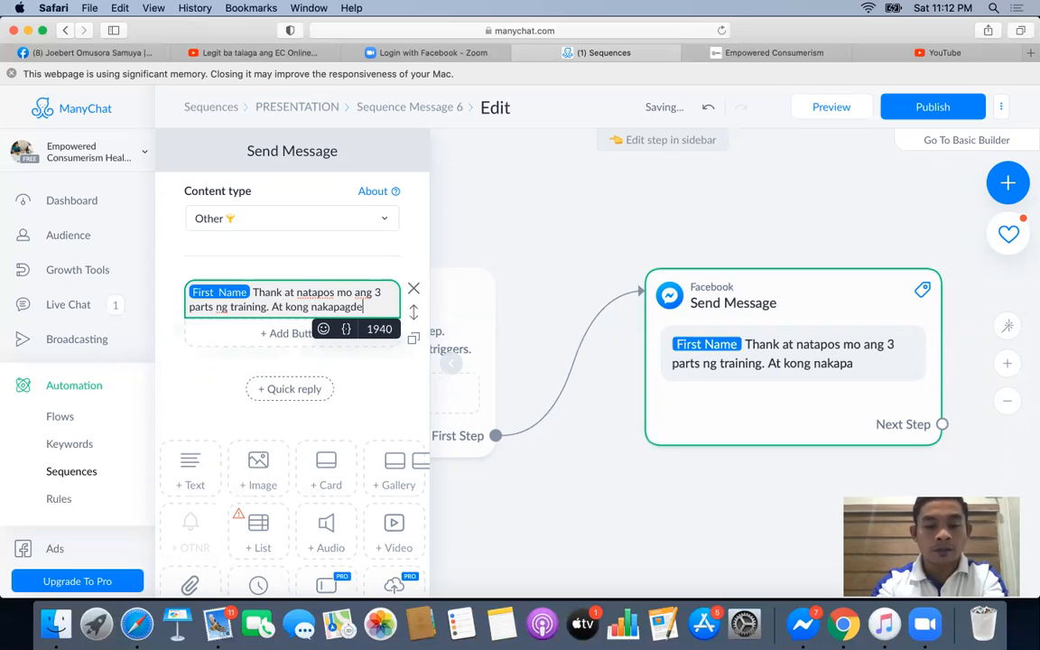
{"action": "type", "text": "cide ka na"}
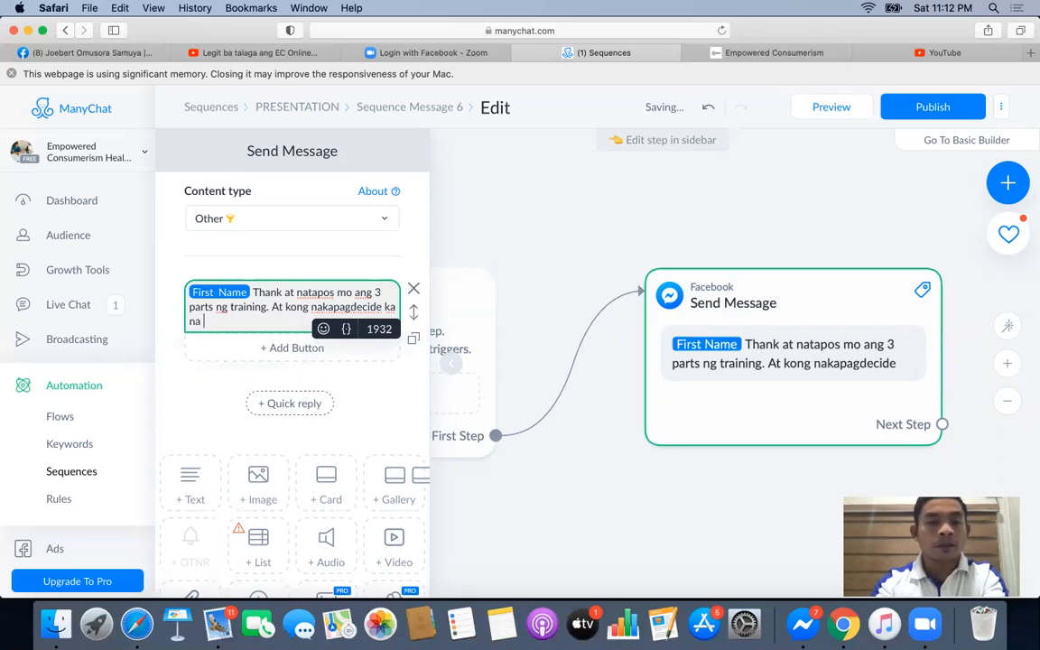
{"action": "type", "text": " magjoin "}
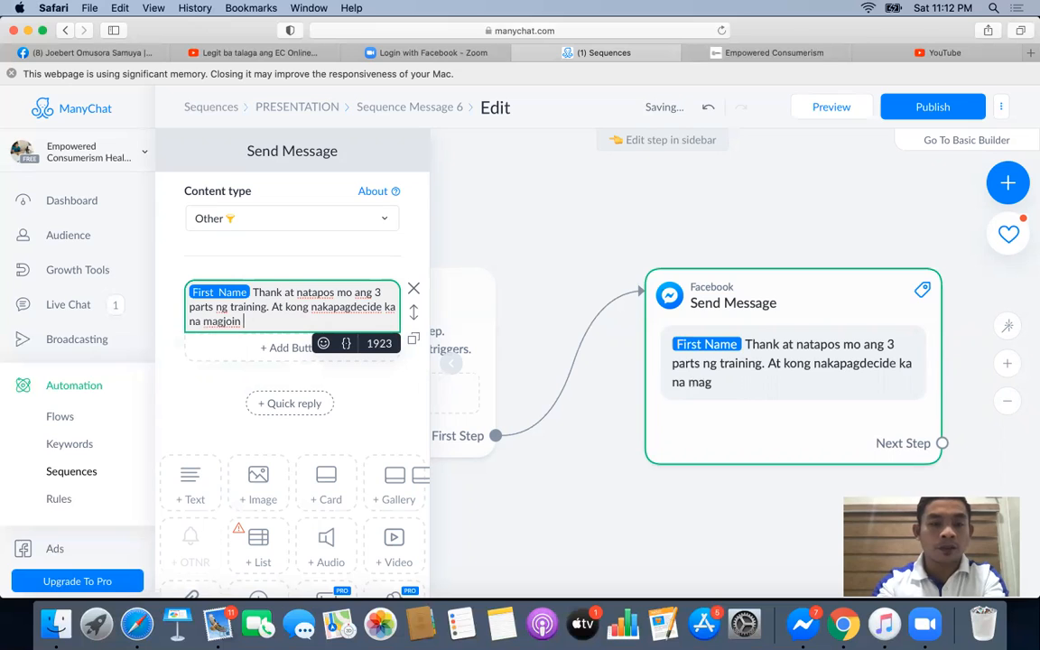
{"action": "type", "text": "sa Ec"}
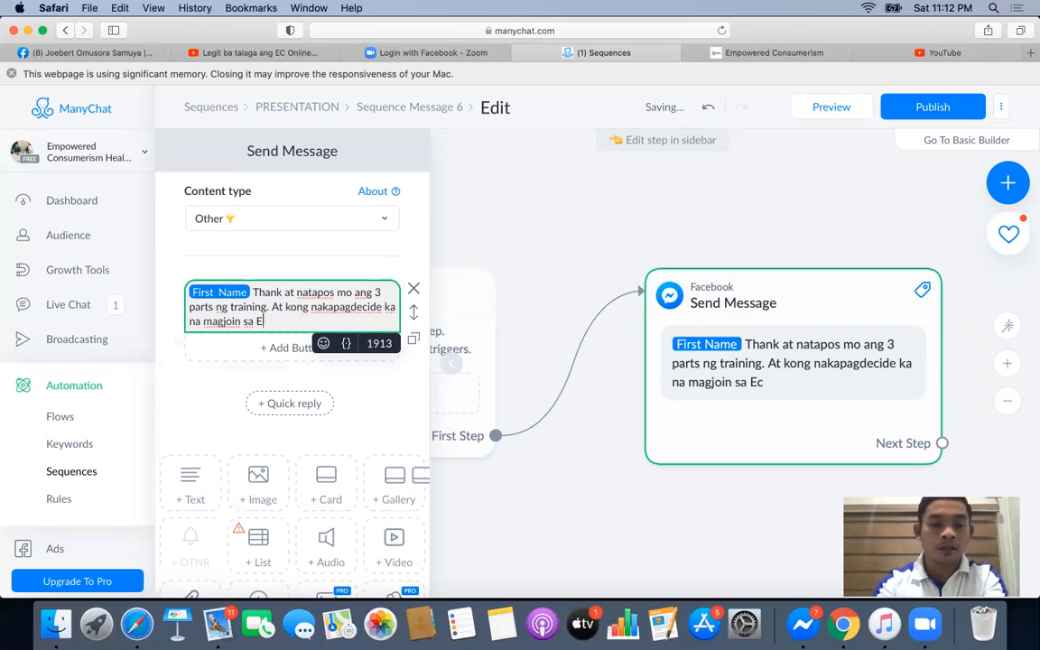
{"action": "type", "text": " on"}
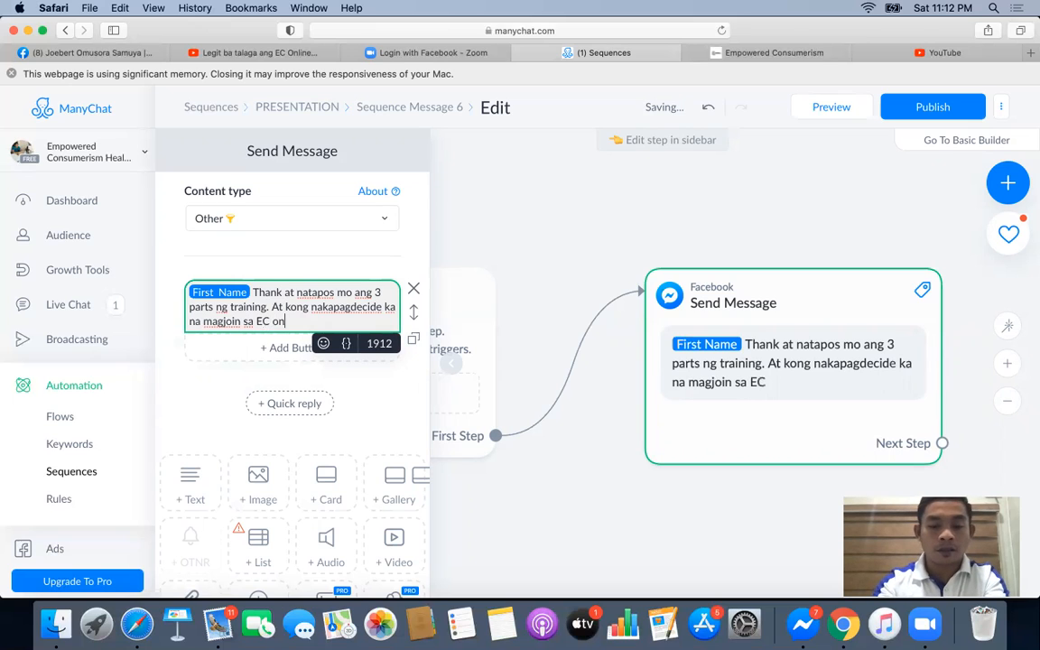
{"action": "type", "text": "line busi"}
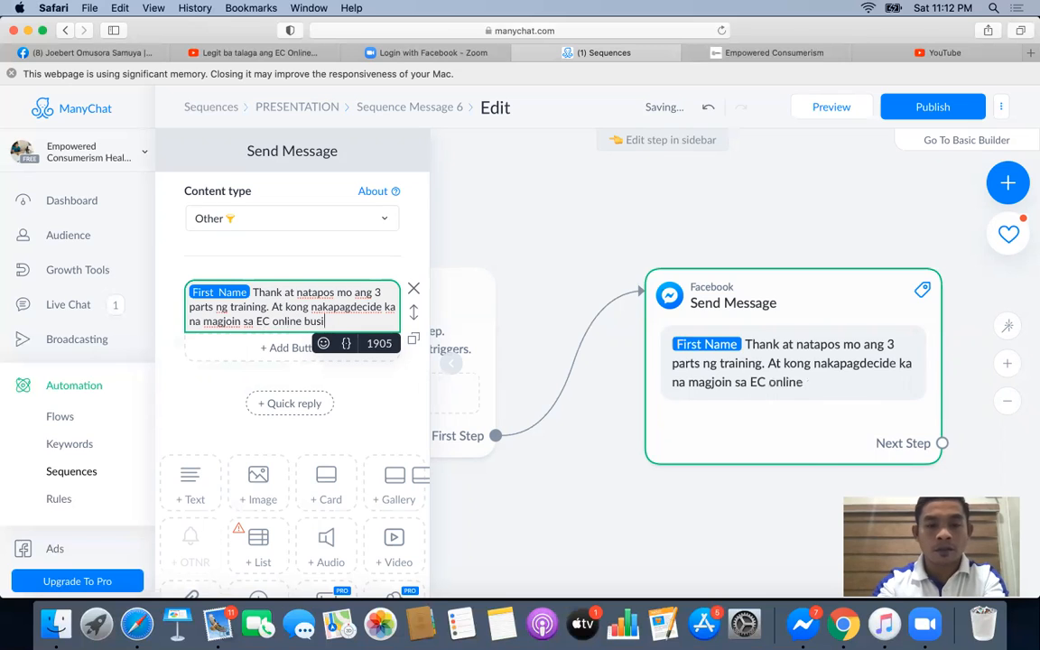
{"action": "type", "text": "ness mas mgan="}
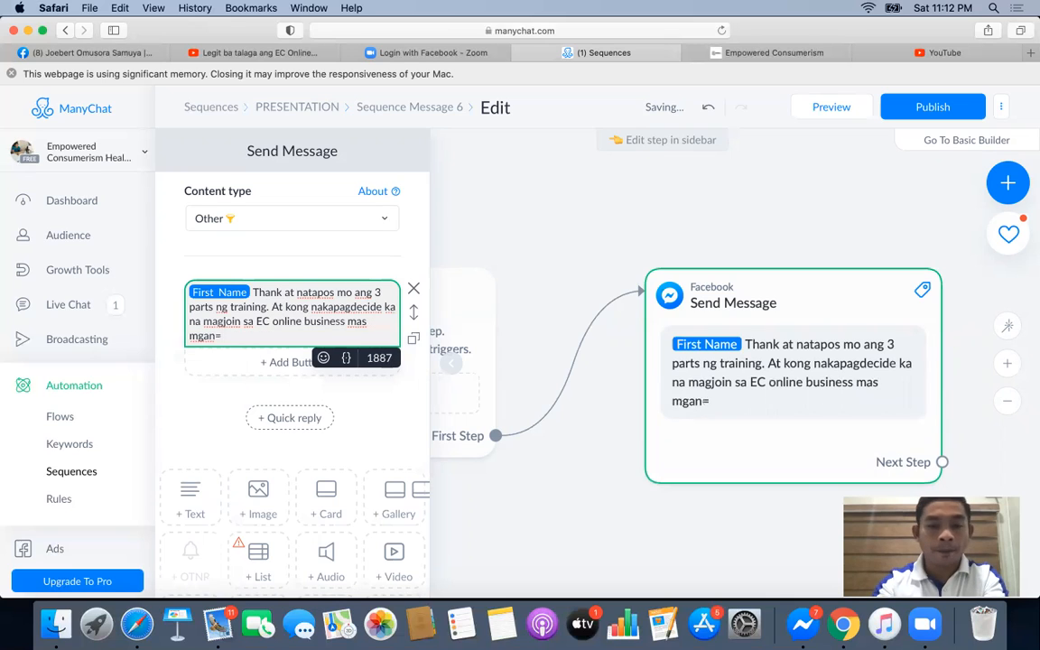
{"action": "key", "text": "BackSpace"}
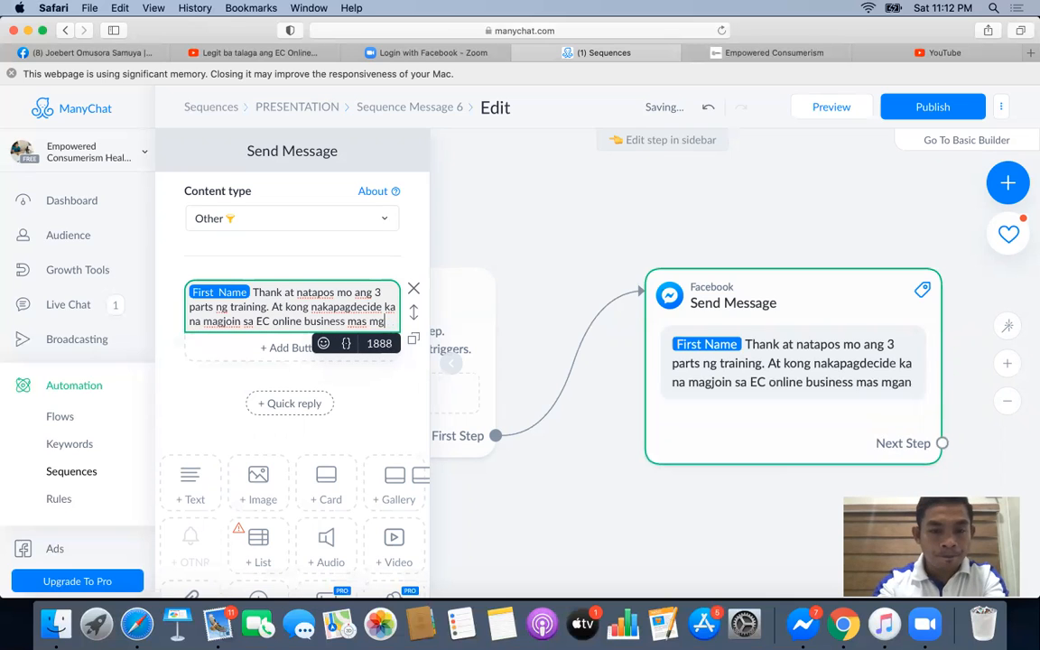
{"action": "key", "text": "BackSpace"}
{"action": "type", "text": "aganda"}
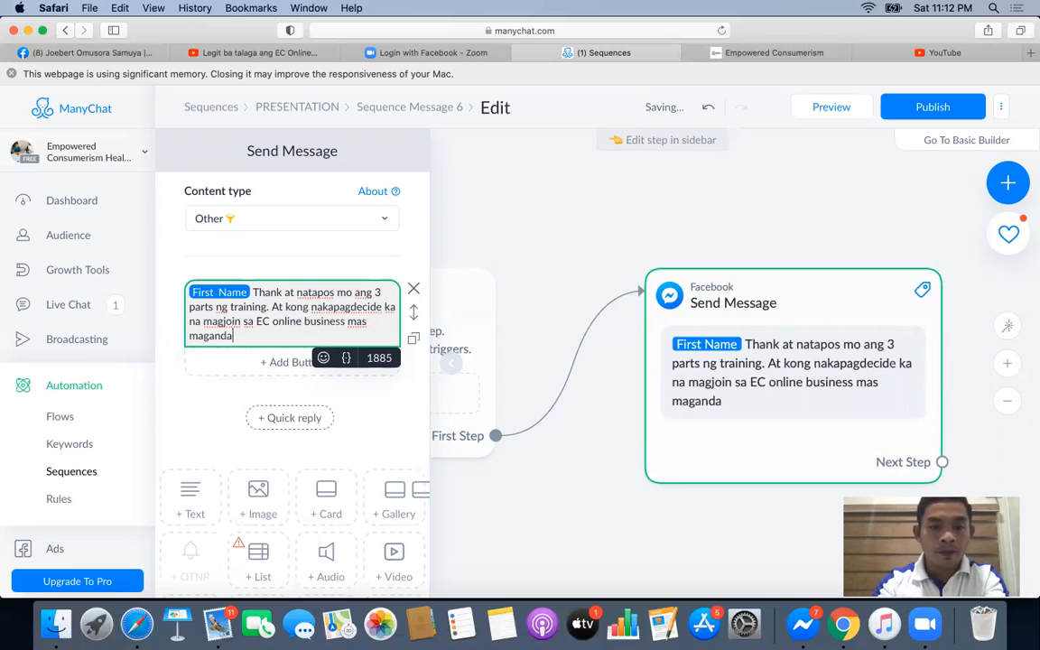
{"action": "type", "text": " maga"}
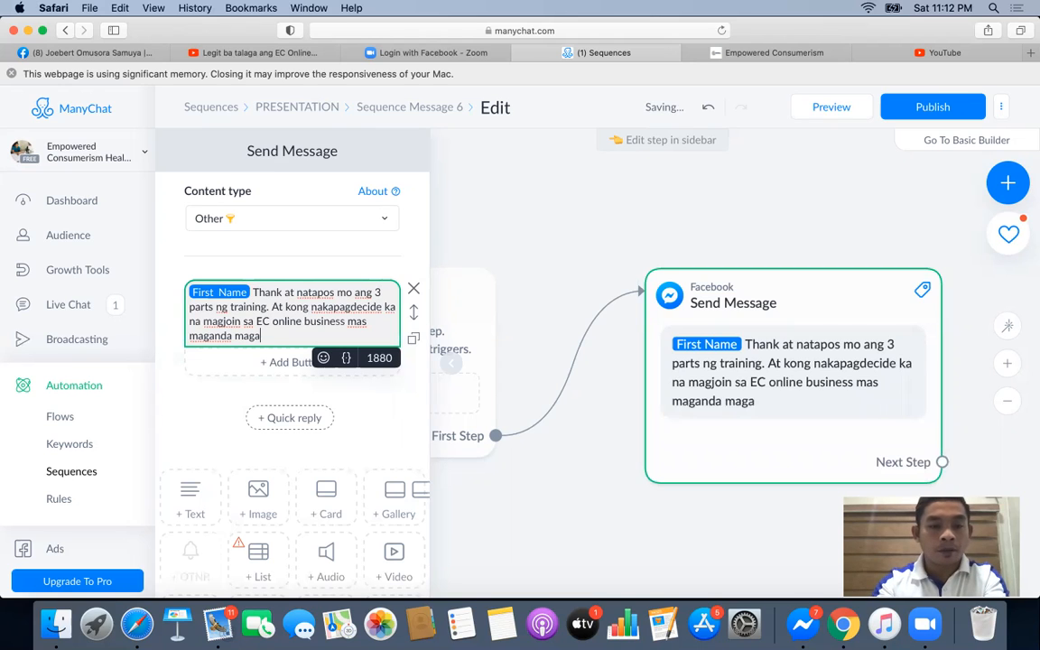
{"action": "key", "text": "BackSpace"}
{"action": "key", "text": "BackSpace"}
{"action": "type", "text": "kap"}
{"action": "key", "text": "BackSpace"}
{"action": "key", "text": "BackSpace"}
{"action": "key", "text": "BackSpace"}
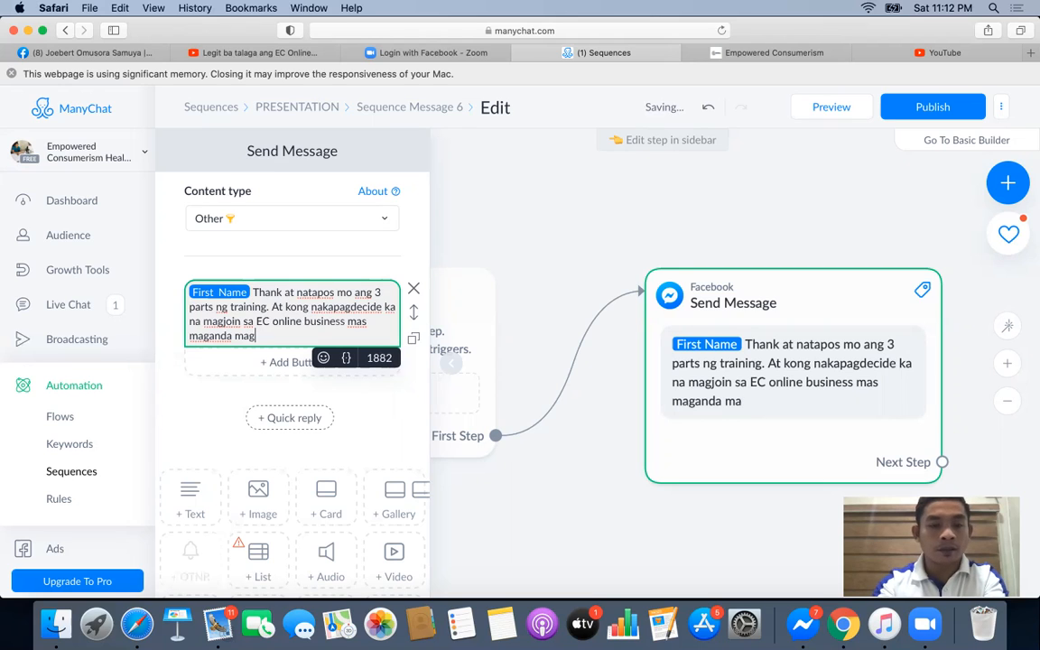
{"action": "type", "text": "ga"}
Continue with 'makajoin ka agad para mabigyan', fixing typos along the way
{"action": "key", "text": "BackSpace"}
{"action": "key", "text": "BackSpace"}
{"action": "key", "text": "BackSpace"}
{"action": "key", "text": "BackSpace"}
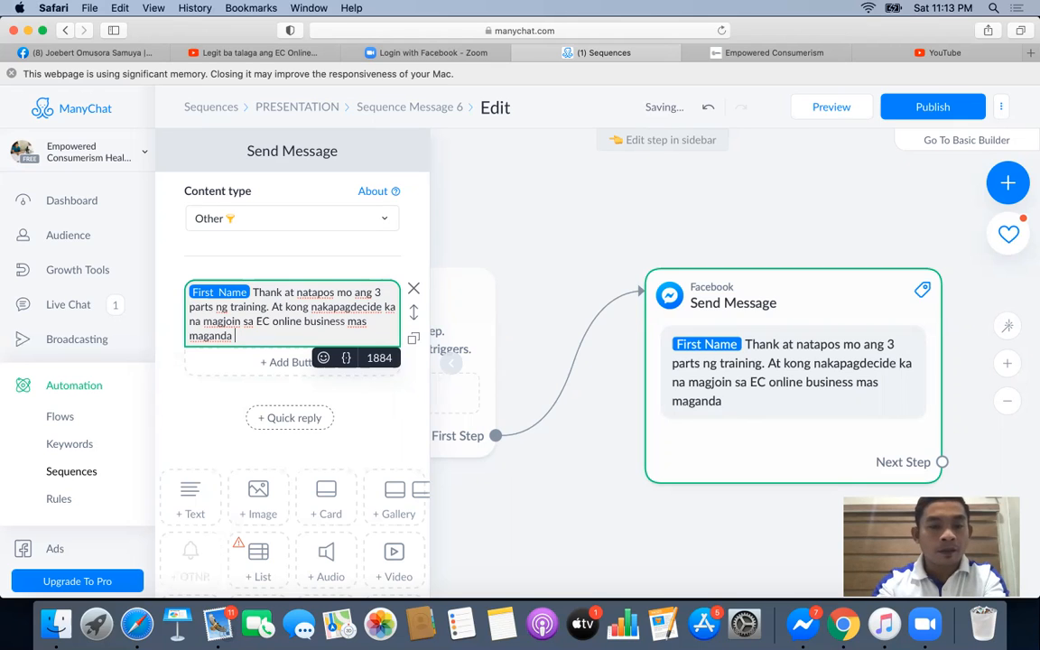
{"action": "type", "text": "makab"}
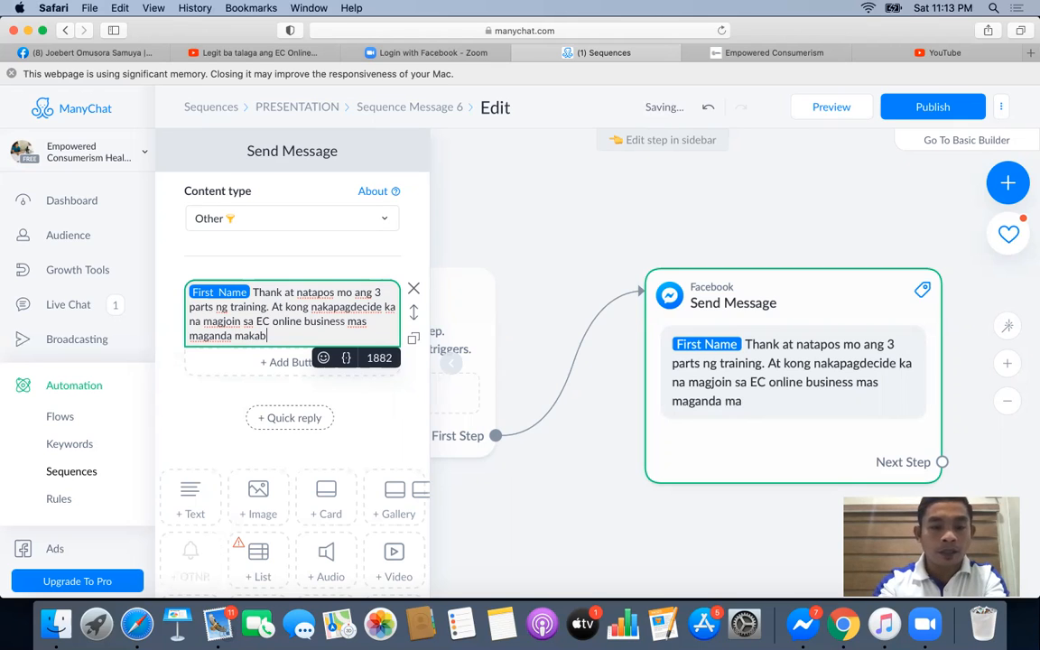
{"action": "type", "text": "ili ka na"}
{"action": "key", "text": "BackSpace"}
{"action": "key", "text": "BackSpace"}
{"action": "key", "text": "BackSpace"}
{"action": "key", "text": "BackSpace"}
{"action": "key", "text": "BackSpace"}
{"action": "key", "text": "BackSpace"}
{"action": "key", "text": "BackSpace"}
{"action": "key", "text": "BackSpace"}
{"action": "key", "text": "BackSpace"}
{"action": "key", "text": "BackSpace"}
{"action": "key", "text": "BackSpace"}
{"action": "key", "text": "BackSpace"}
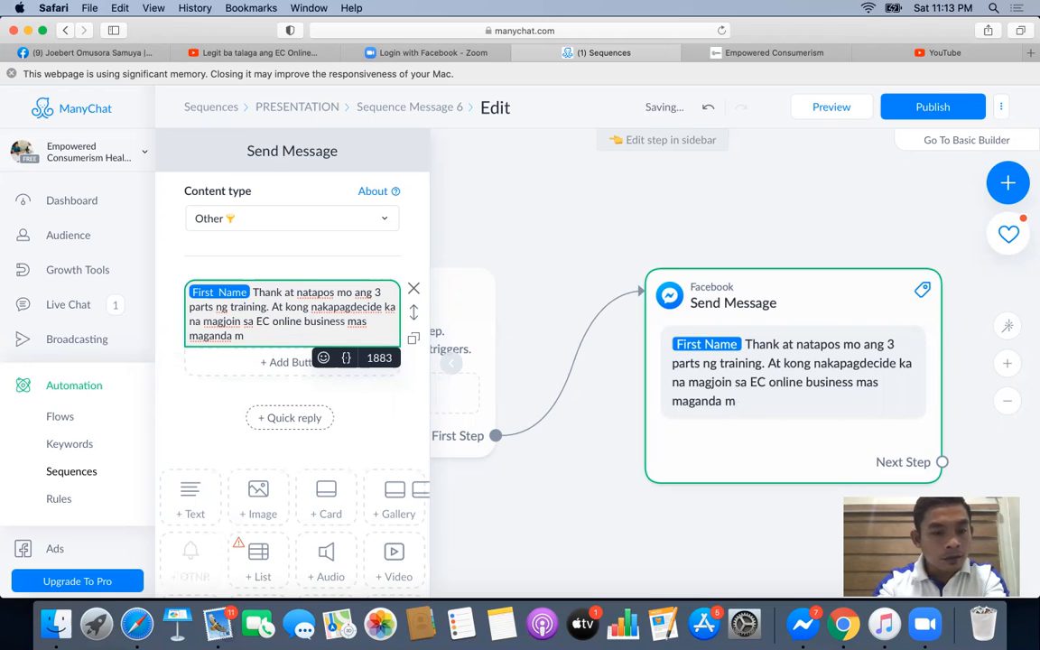
{"action": "key", "text": "BackSpace"}
{"action": "type", "text": "makajoin ka"}
{"action": "type", "text": "aga"}
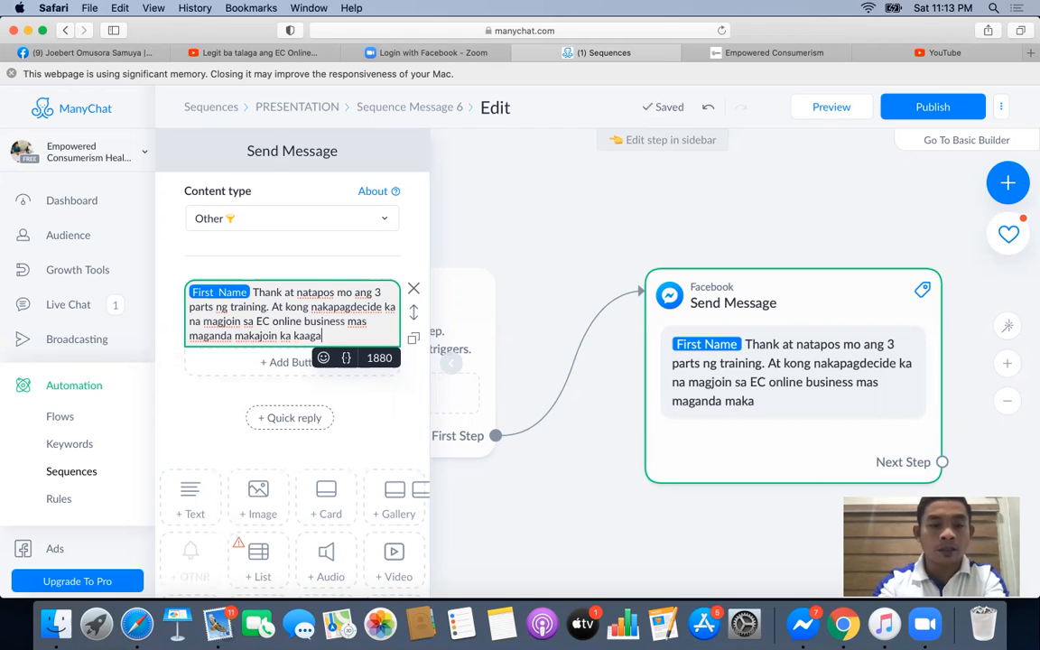
{"action": "type", "text": "d para ma"}
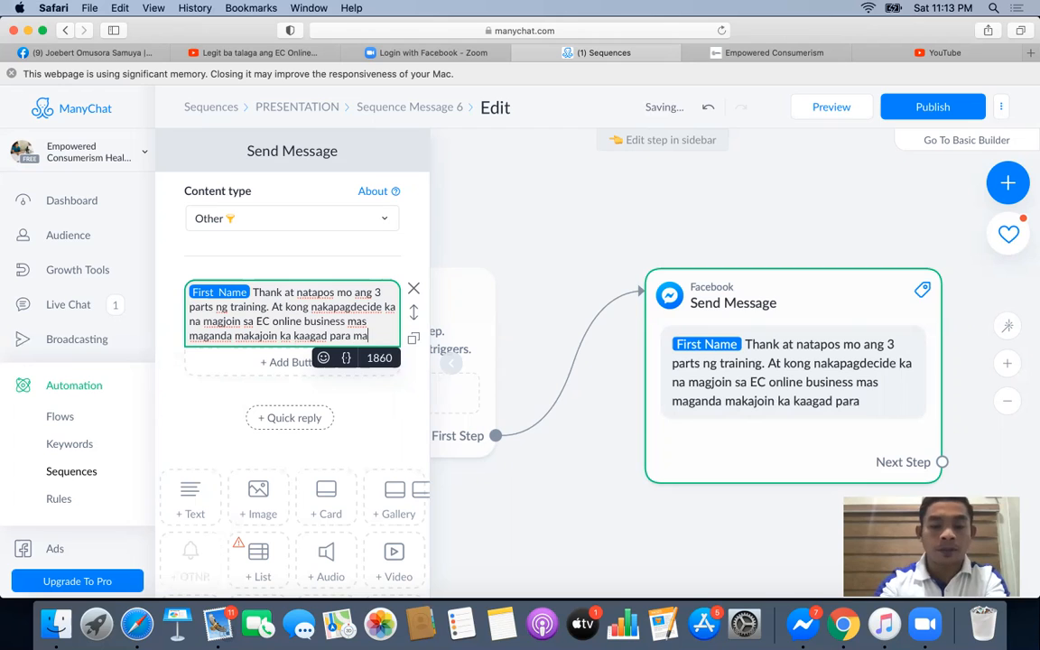
{"action": "type", "text": "bugyan===="}
{"action": "key", "text": "BackSpace"}
{"action": "key", "text": "BackSpace"}
{"action": "key", "text": "BackSpace"}
{"action": "key", "text": "BackSpace"}
{"action": "key", "text": "BackSpace"}
{"action": "key", "text": "BackSpace"}
{"action": "key", "text": "BackSpace"}
{"action": "key", "text": "BackSpace"}
{"action": "key", "text": "BackSpace"}
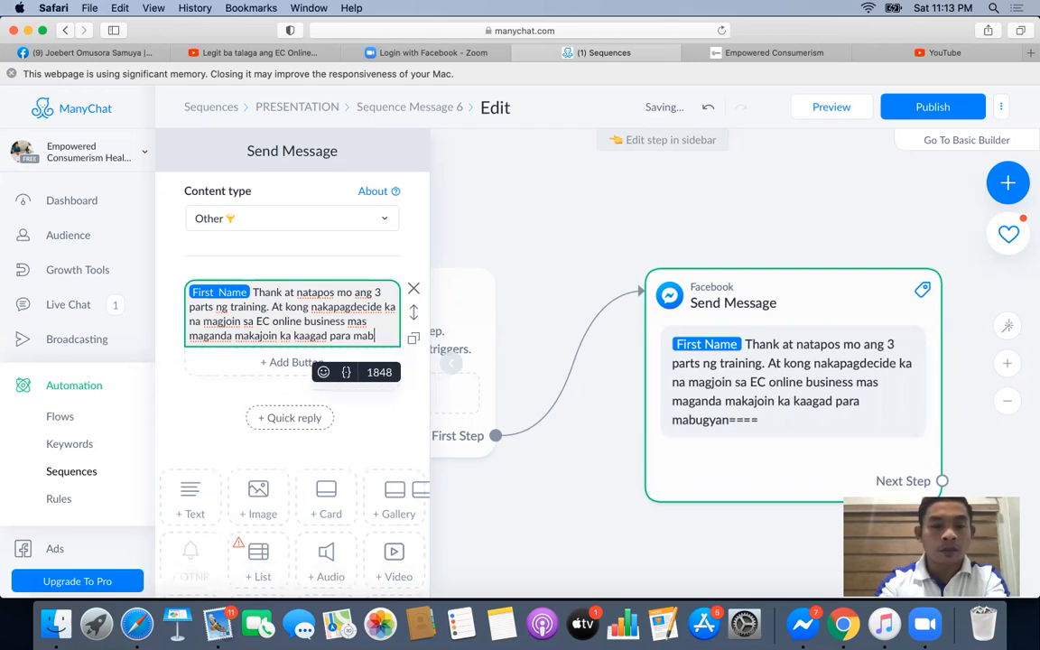
Add the part about slots this week and many joiners, ending 'napapasahan ng videos na ito.'
{"action": "type", "text": "igyan"}
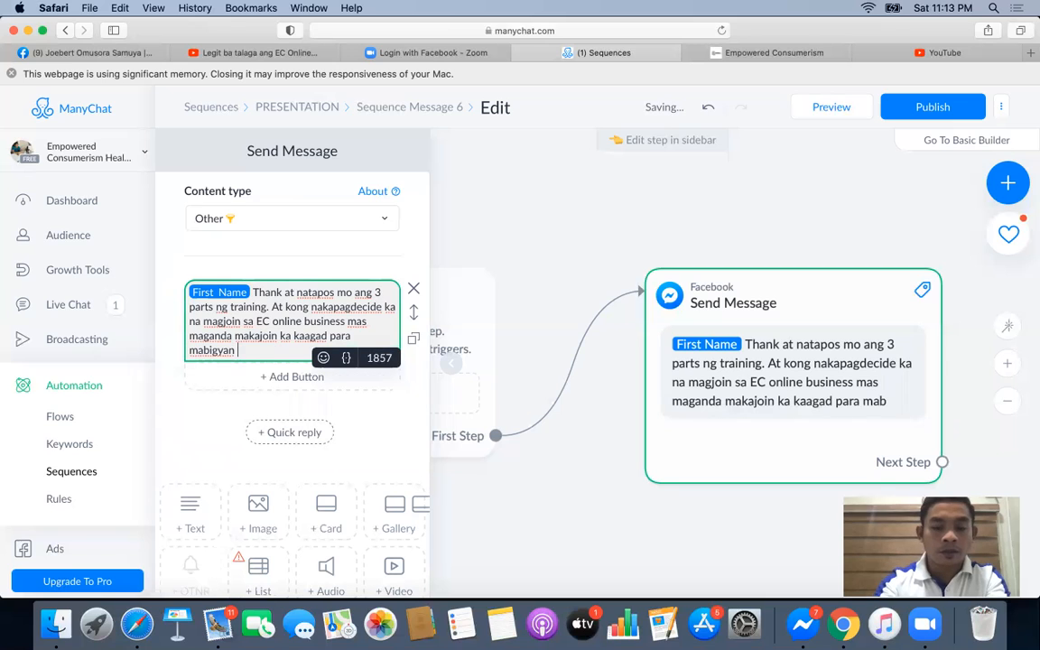
{"action": "type", "text": " kita ng slot"}
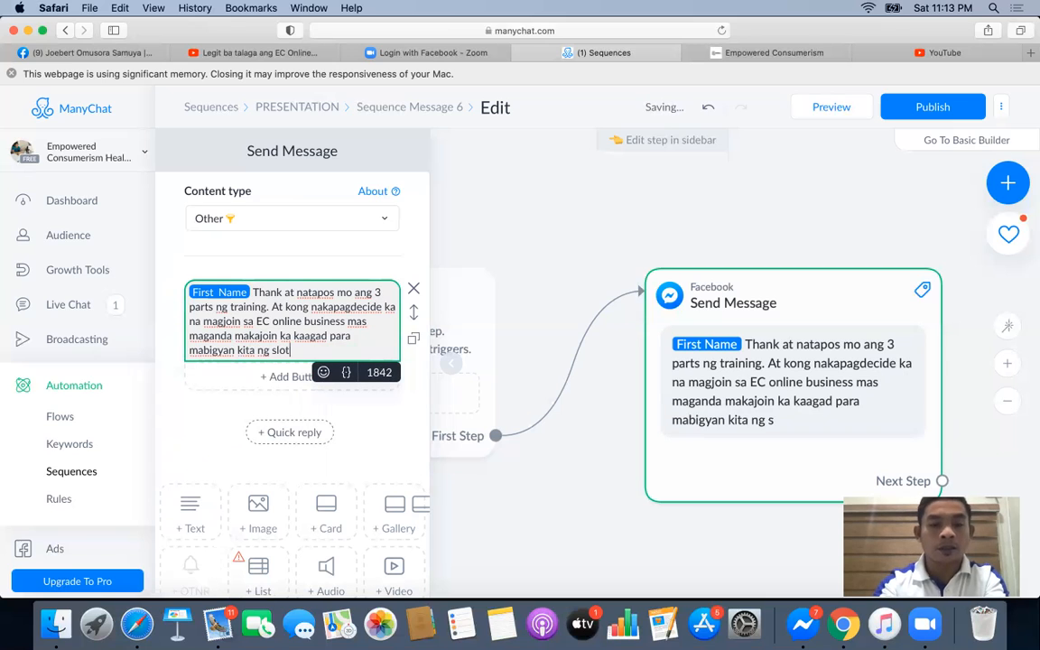
{"action": "type", "text": "s ngay"}
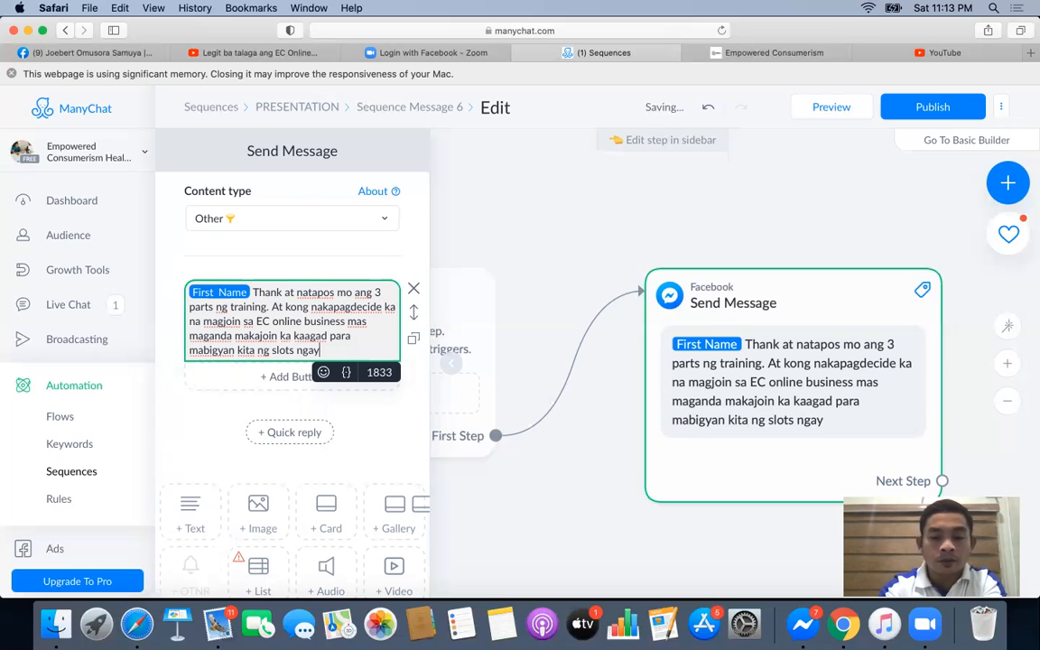
{"action": "type", "text": "ong week "}
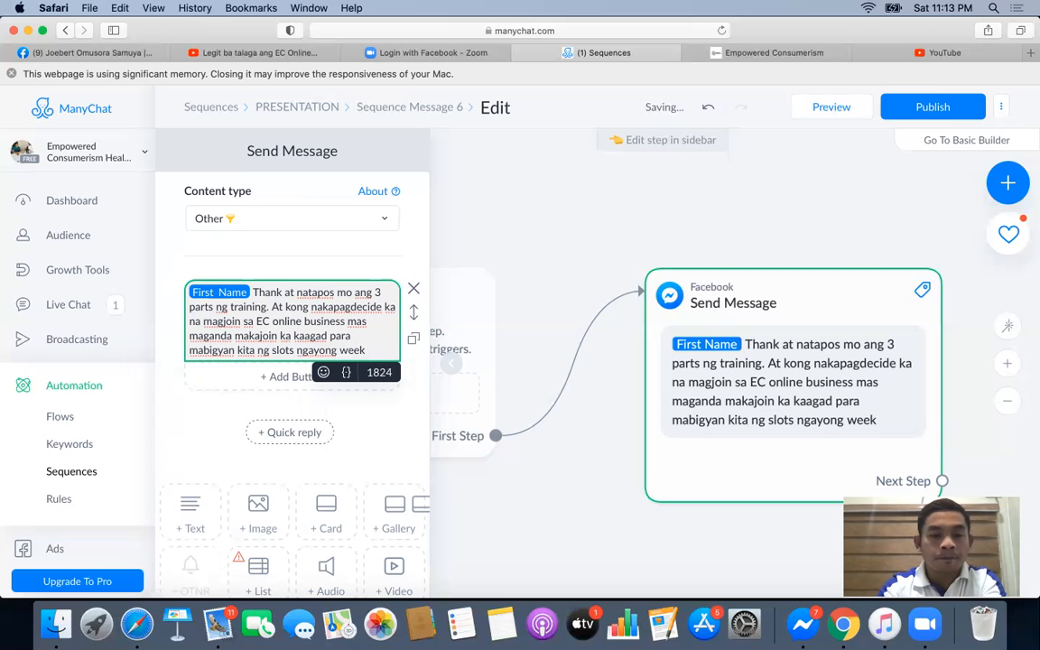
{"action": "type", "text": "dahil "}
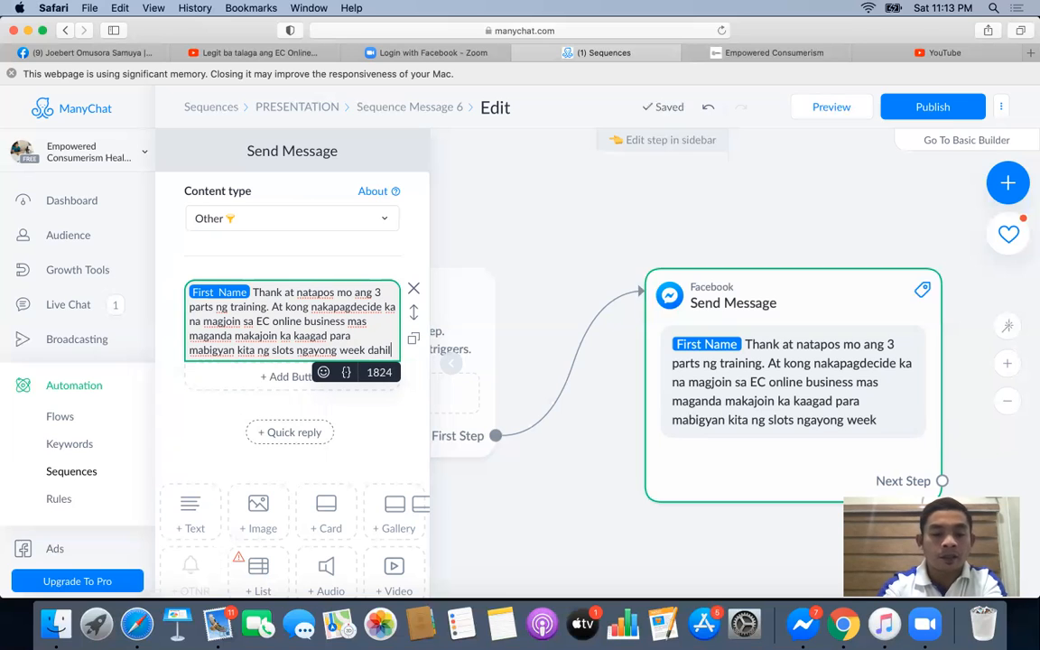
{"action": "type", "text": "ang da,ming"}
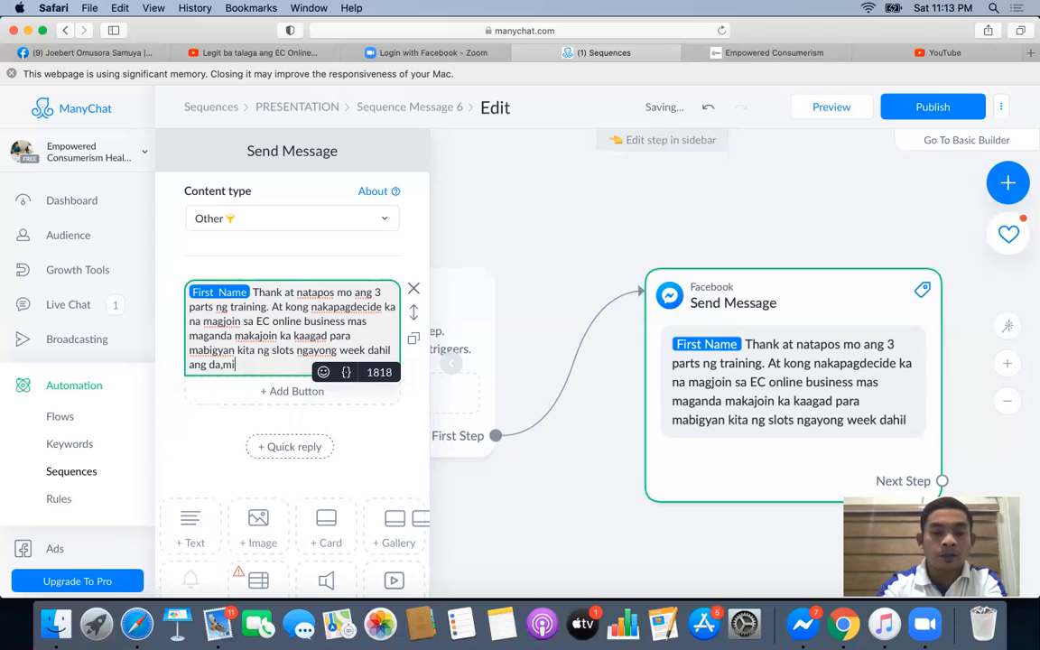
{"action": "key", "text": "BackSpace"}
{"action": "key", "text": "BackSpace"}
{"action": "key", "text": "BackSpace"}
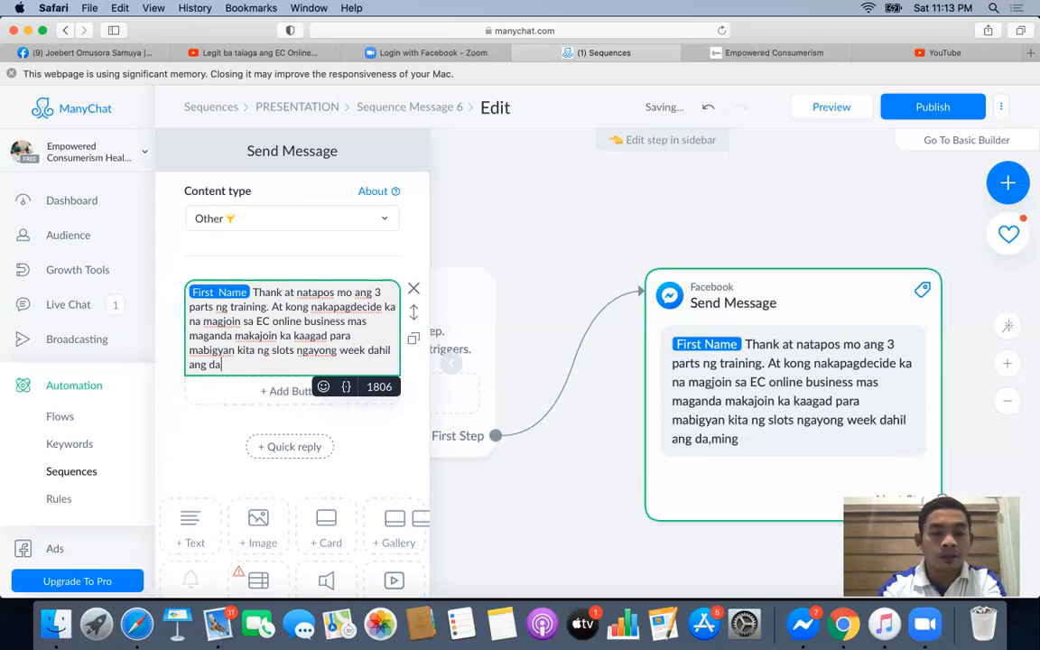
{"action": "type", "text": "ing na"}
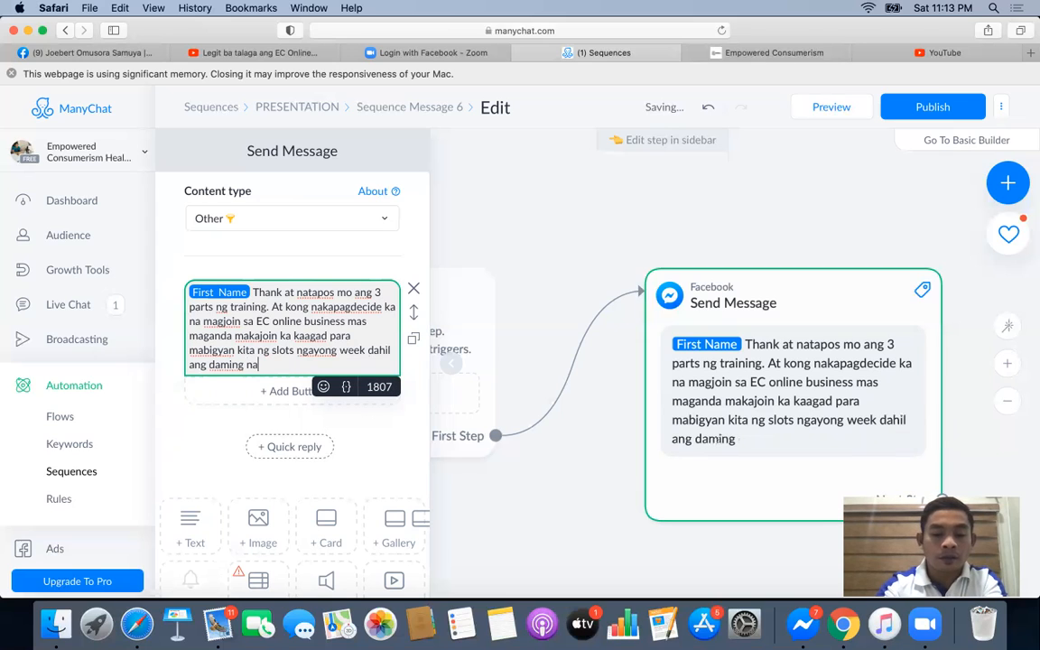
{"action": "type", "text": "gjojoin"}
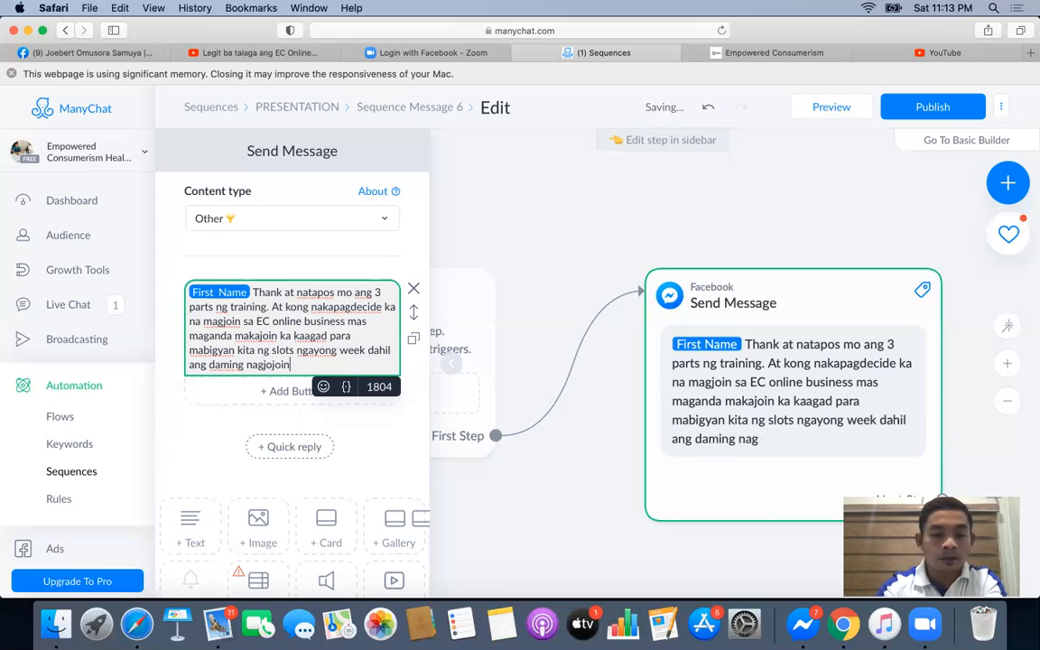
{"action": "type", "text": " at huindi"}
{"action": "key", "text": "BackSpace"}
{"action": "key", "text": "BackSpace"}
{"action": "key", "text": "BackSpace"}
{"action": "key", "text": "BackSpace"}
{"action": "key", "text": "BackSpace"}
{"action": "type", "text": "dindi"}
{"action": "key", "text": "BackSpace"}
{"action": "key", "text": "BackSpace"}
{"action": "key", "text": "BackSpace"}
{"action": "key", "text": "BackSpace"}
{"action": "key", "text": "BackSpace"}
{"action": "type", "text": "indi l"}
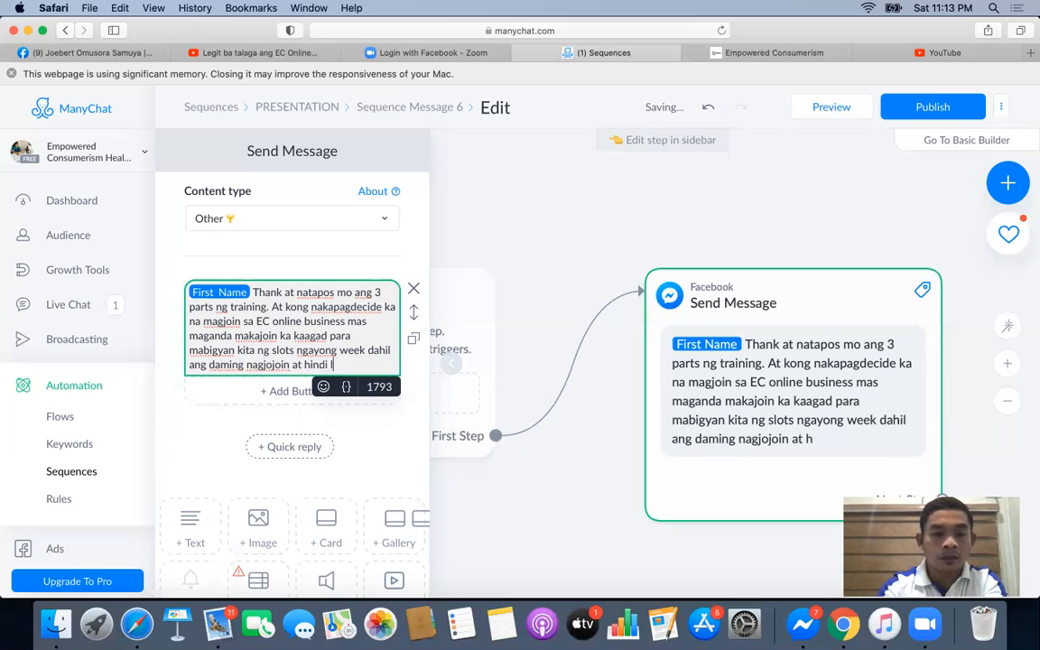
{"action": "type", "text": "ang ikaw ag"}
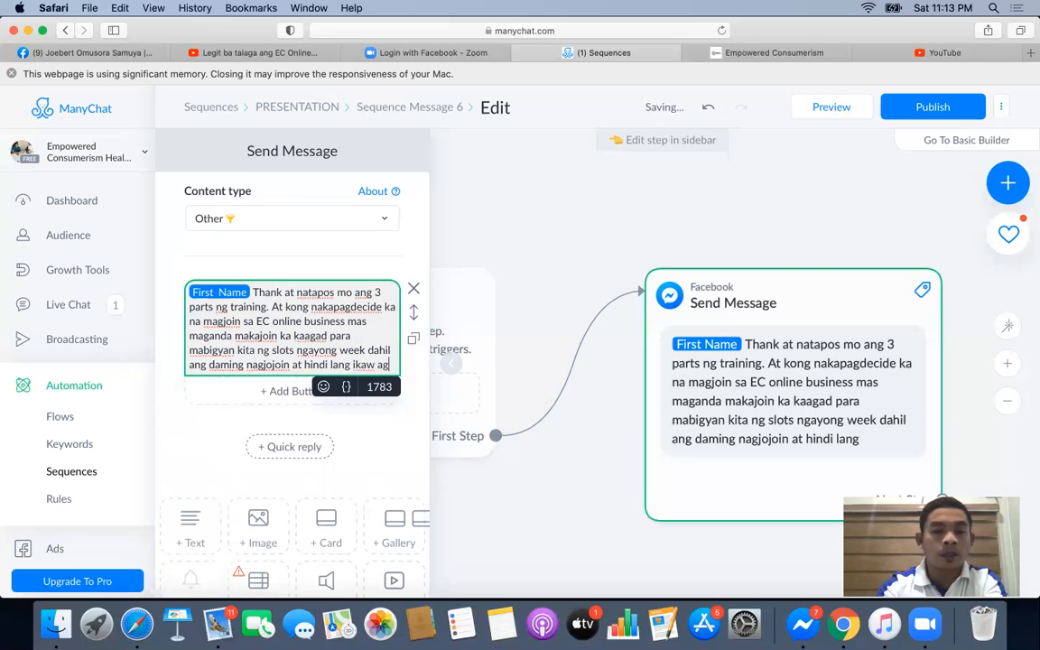
{"action": "key", "text": "BackSpace"}
{"action": "type", "text": "ng"}
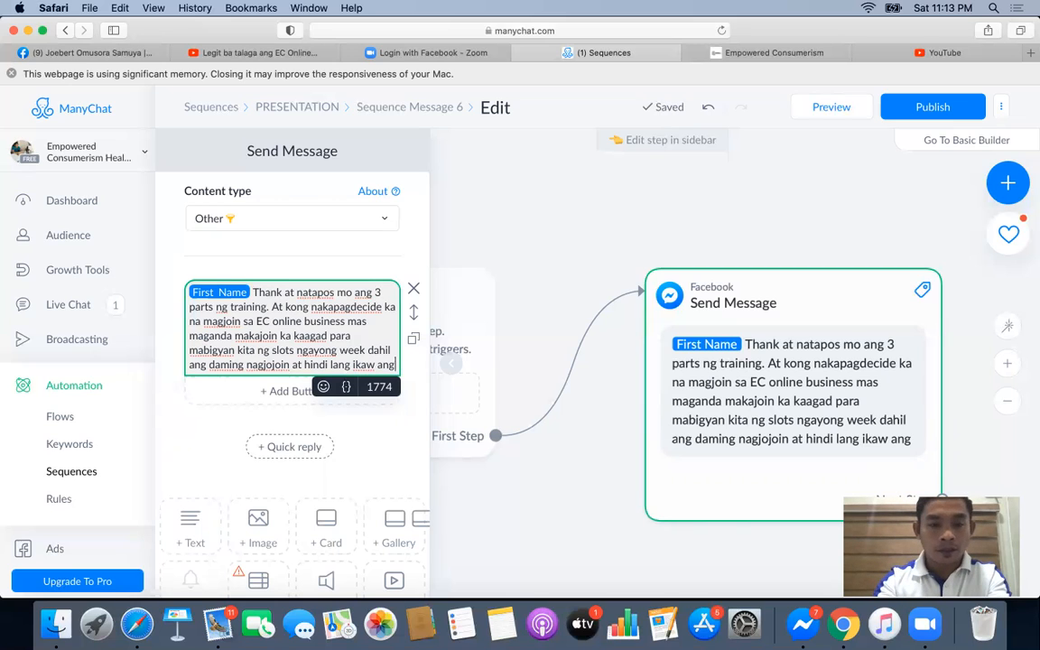
{"action": "type", "text": " napapasahan ng"}
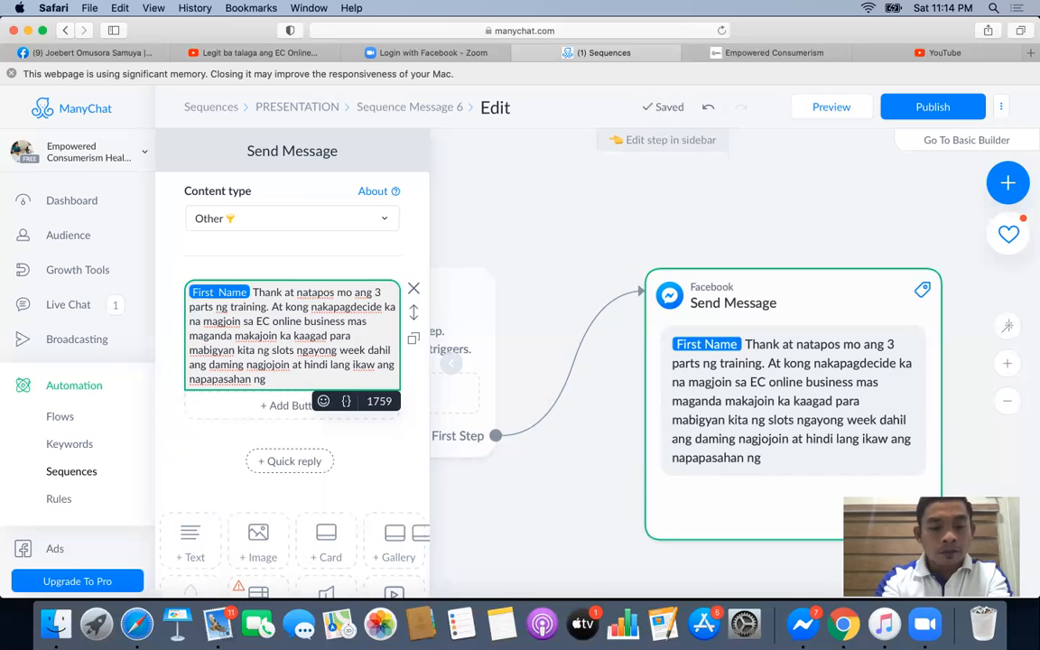
{"action": "type", "text": "free"}
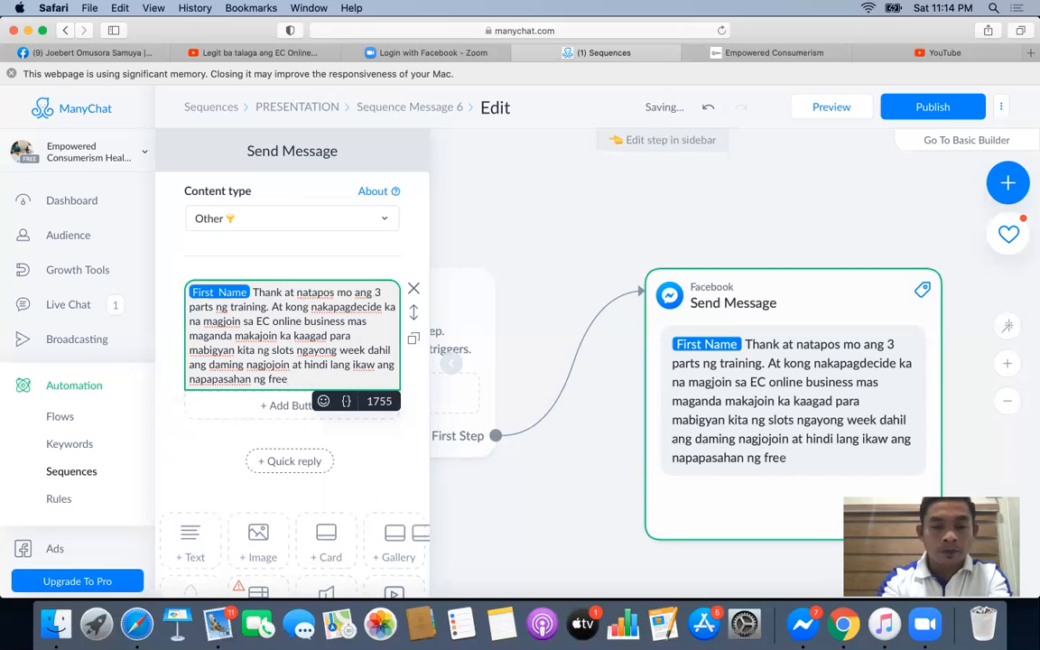
{"action": "key", "text": "BackSpace"}
{"action": "key", "text": "BackSpace"}
{"action": "key", "text": "BackSpace"}
{"action": "key", "text": "BackSpace"}
{"action": "type", "text": "vid"}
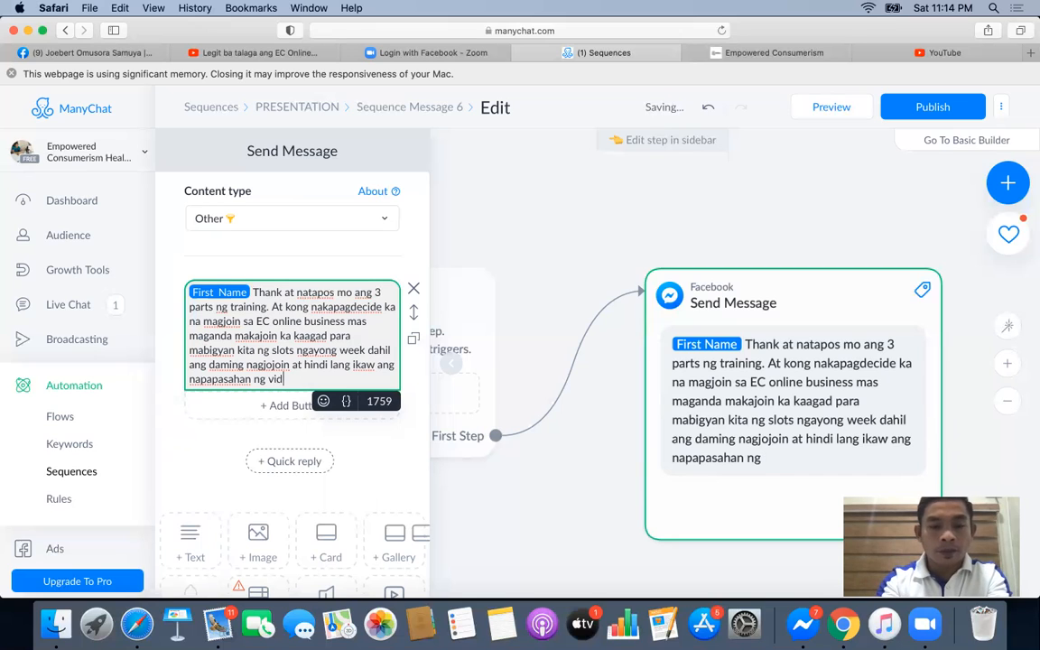
{"action": "type", "text": "eos na it"}
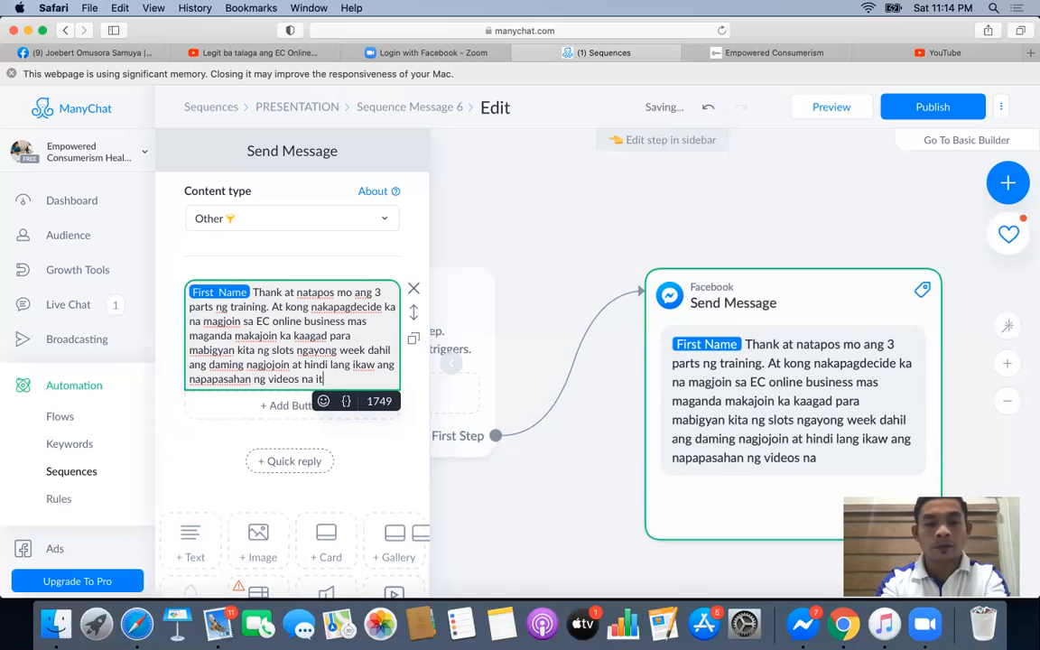
{"action": "type", "text": "o."}
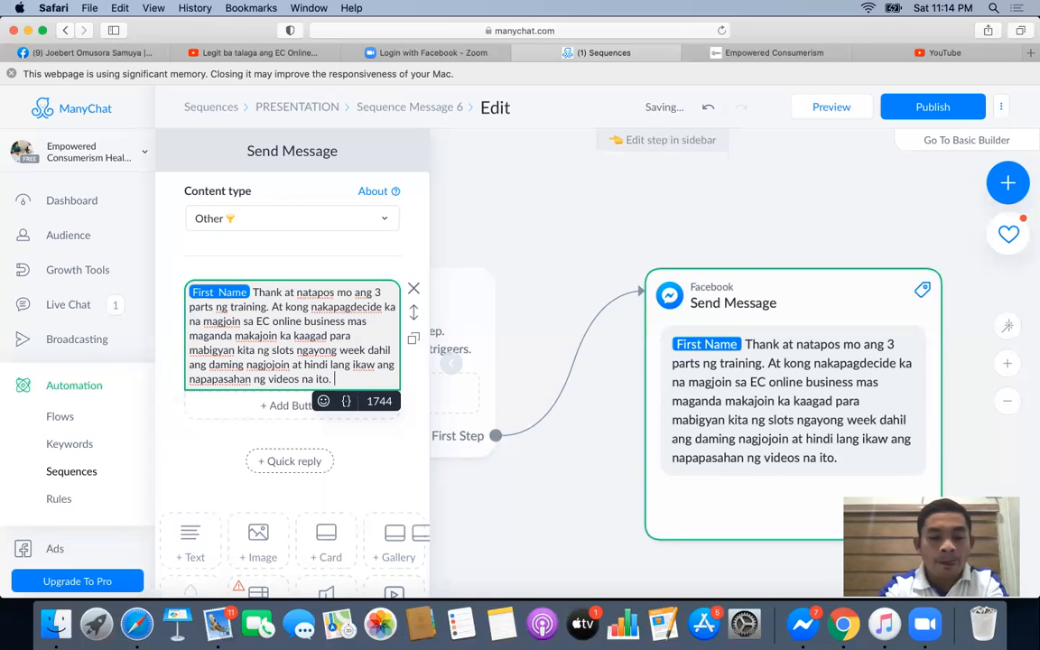
{"action": "type", "text": " AT"}
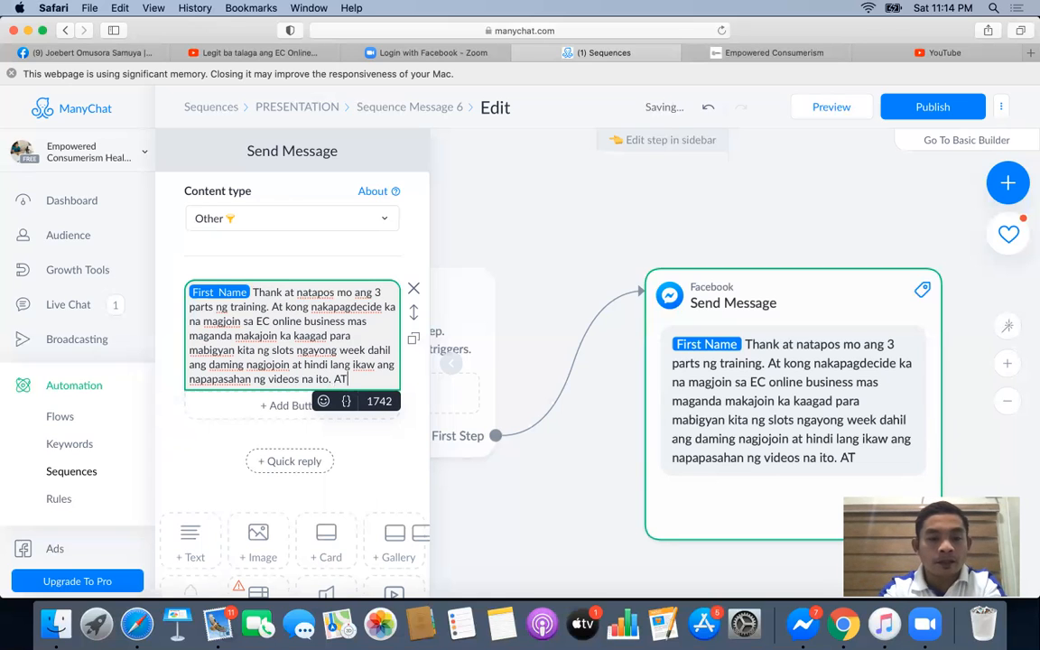
Add the sentence 'At pwede ka ng mamili sa 3 sets of packages'
{"action": "key", "text": "BackSpace"}
{"action": "type", "text": "t pwewde"}
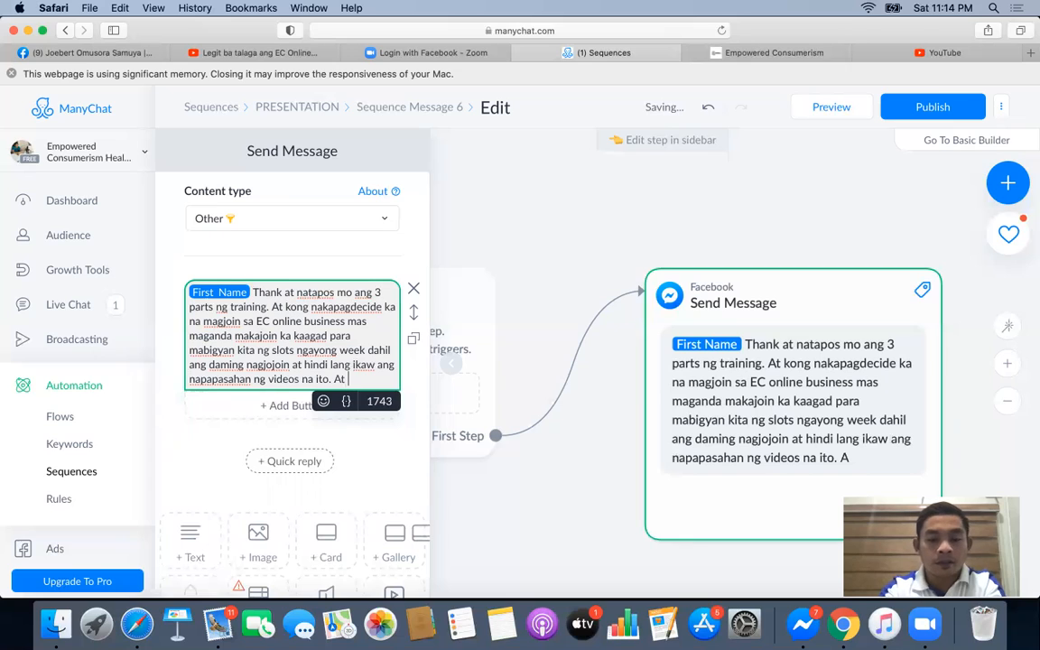
{"action": "key", "text": "BackSpace"}
{"action": "key", "text": "BackSpace"}
{"action": "key", "text": "BackSpace"}
{"action": "key", "text": "BackSpace"}
{"action": "key", "text": "BackSpace"}
{"action": "key", "text": "BackSpace"}
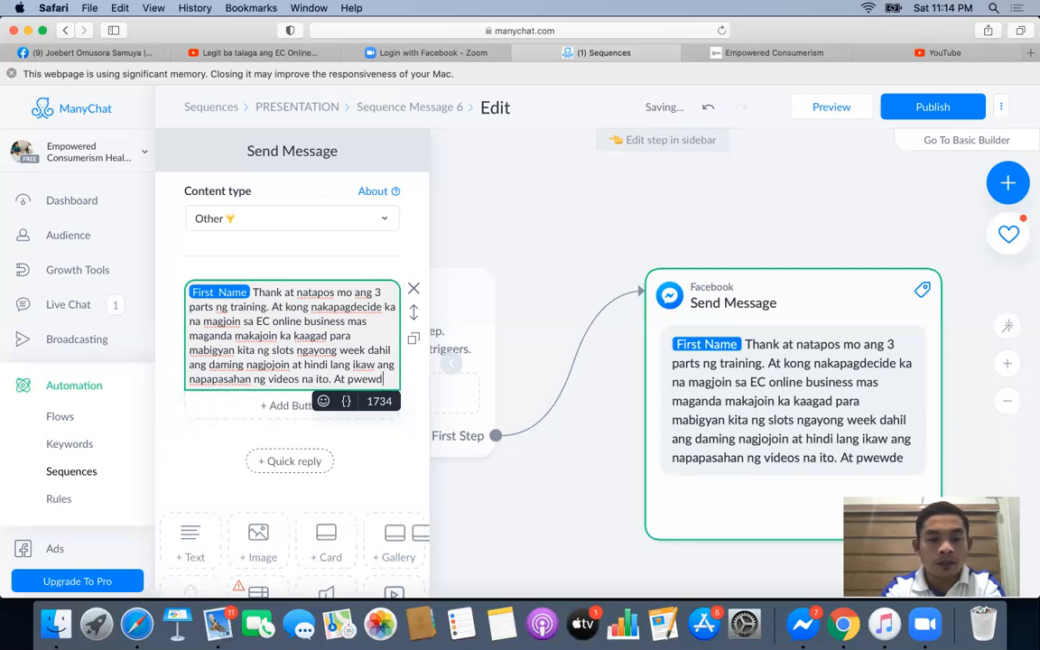
{"action": "type", "text": "wede ka ng "}
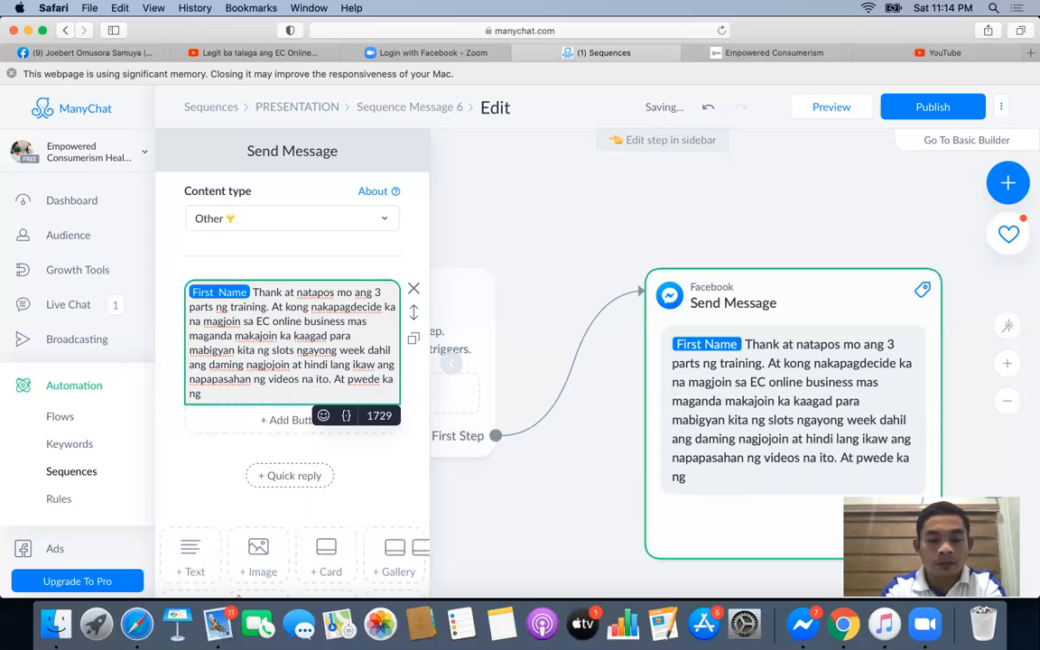
{"action": "type", "text": "mam"}
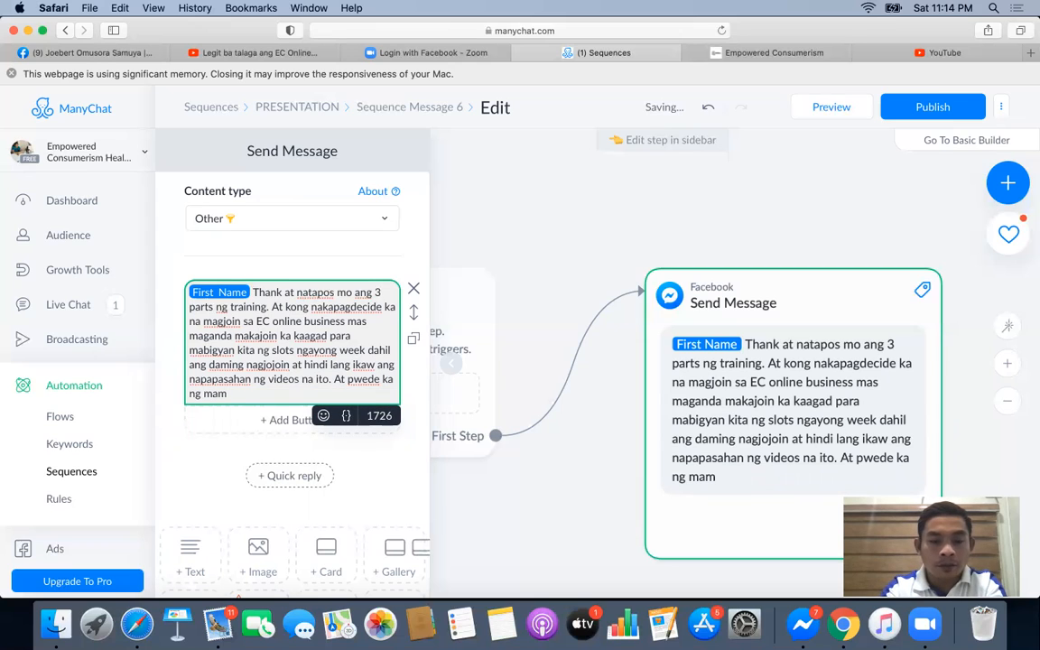
{"action": "type", "text": "ili ng 3"}
{"action": "key", "text": "BackSpace"}
{"action": "key", "text": "BackSpace"}
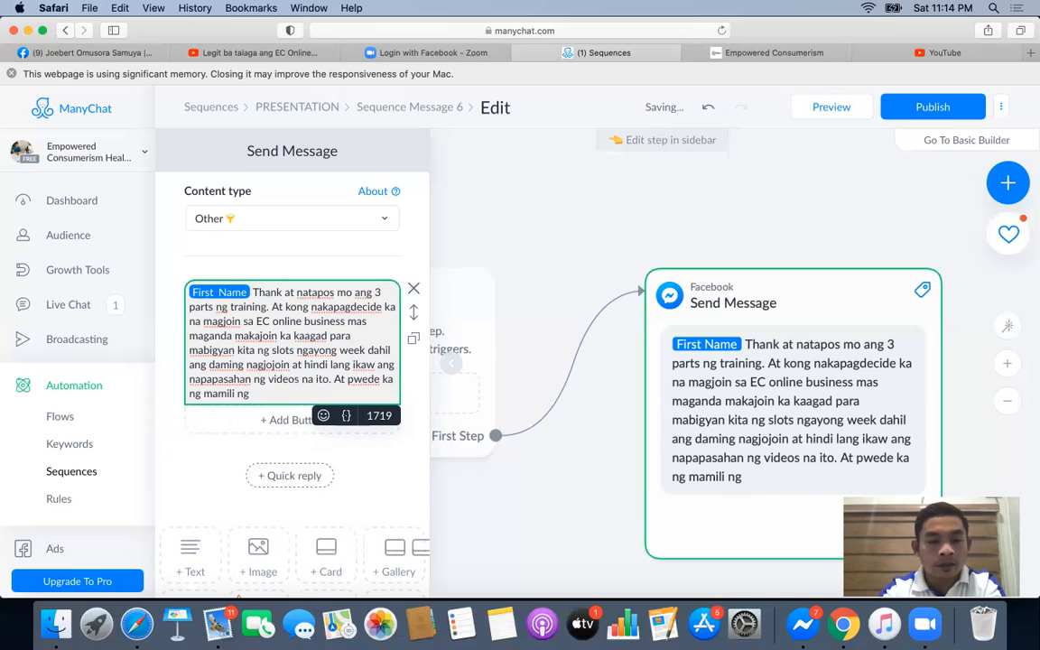
{"action": "type", "text": "SA"}
{"action": "key", "text": "BackSpace"}
{"action": "key", "text": "BackSpace"}
{"action": "key", "text": "BackSpace"}
{"action": "type", "text": "sa"}
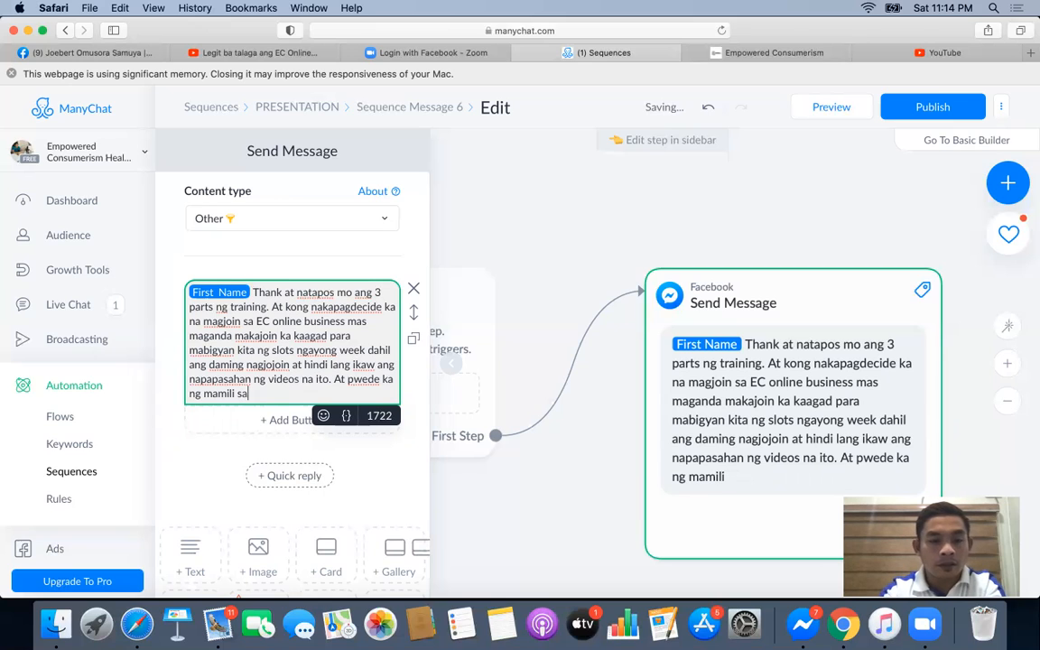
{"action": "type", "text": " 3 sets of packages"}
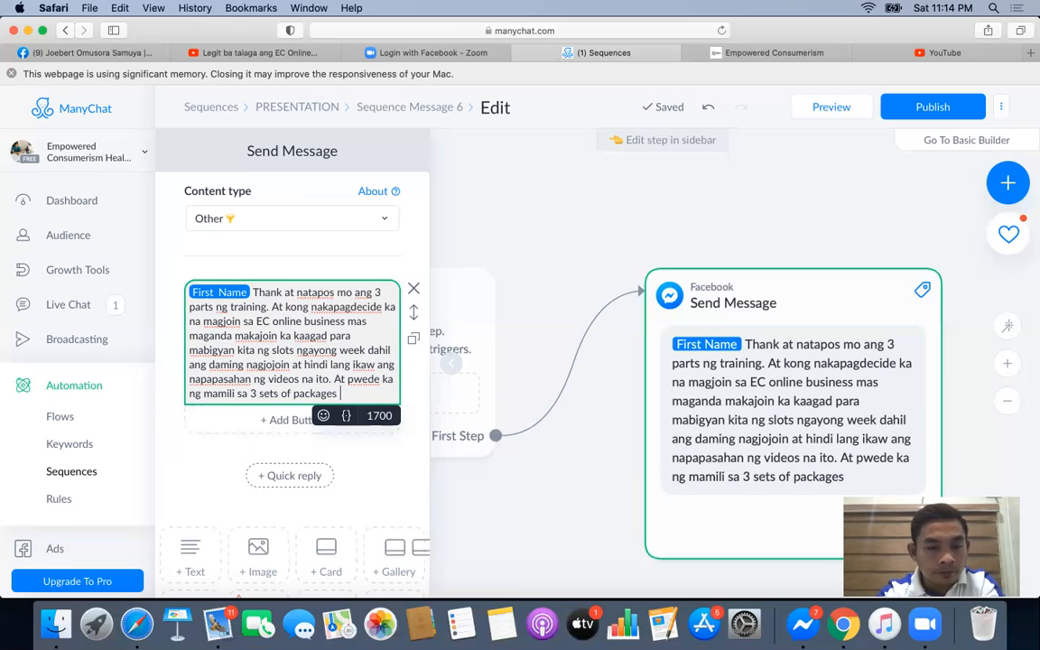
Finish with 'kasama na ang ibang benefits.' followed by the prompt 'SELECT BELOW'
{"action": "type", "text": "k"}
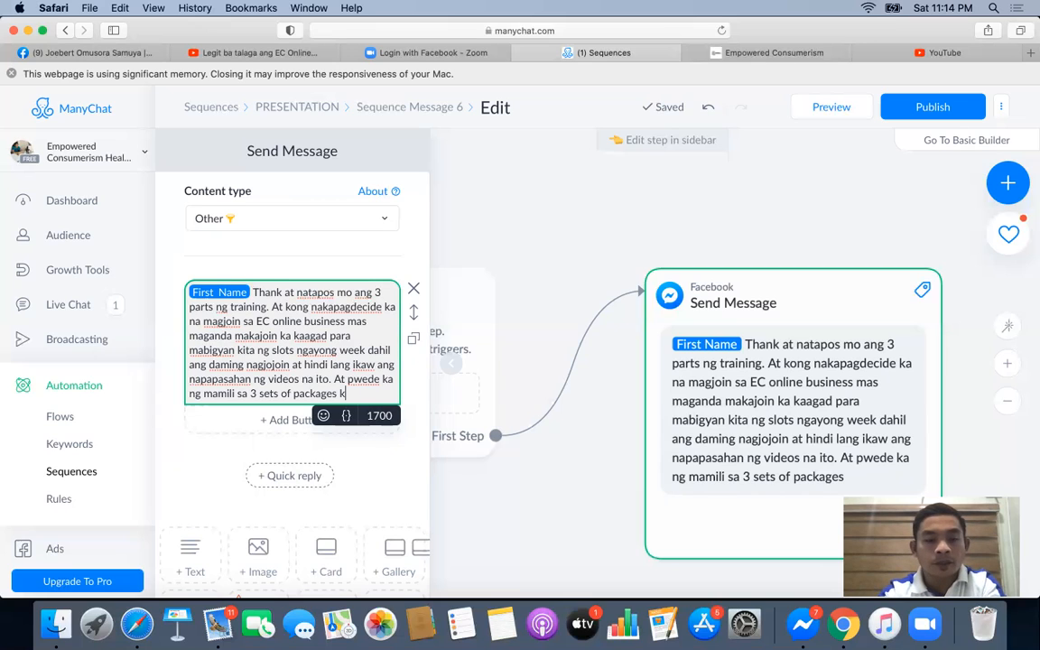
{"action": "type", "text": "asama na ang "}
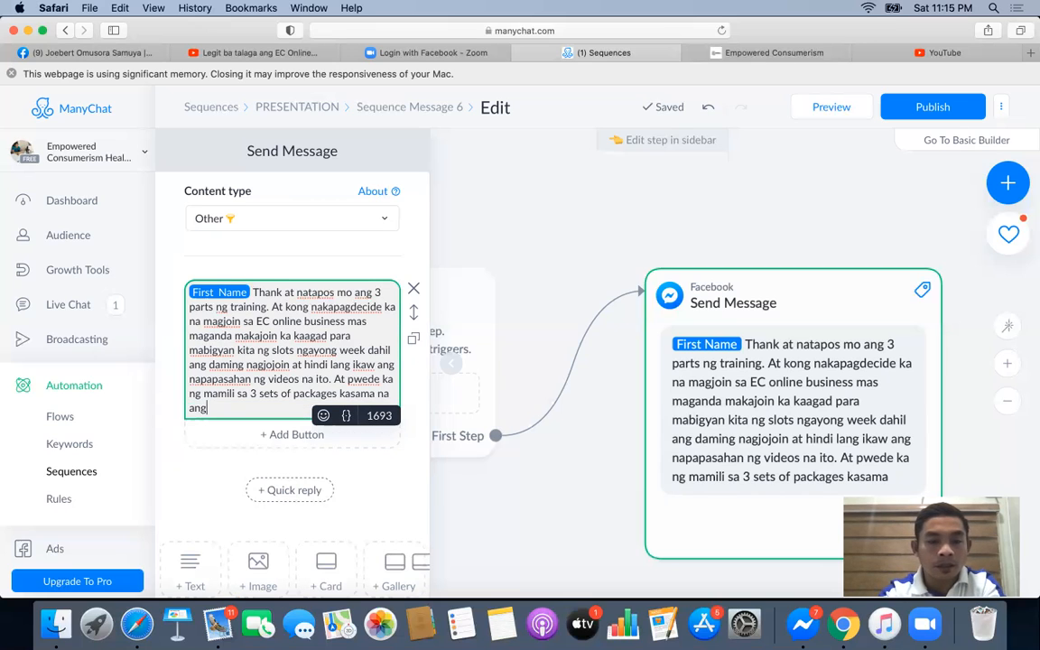
{"action": "type", "text": "iba oang"}
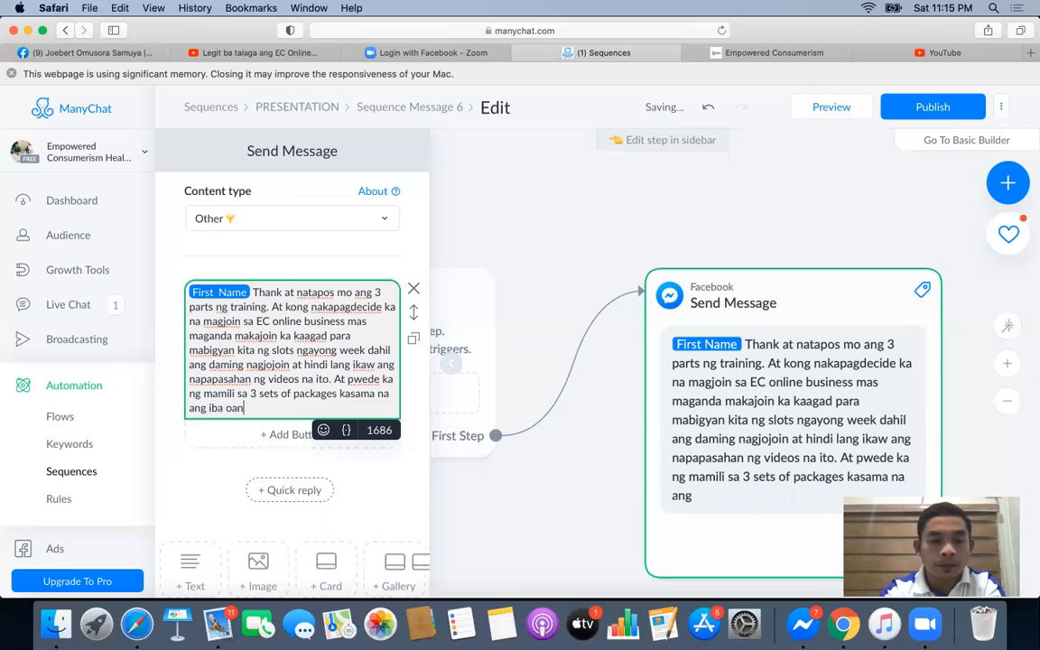
{"action": "key", "text": "BackSpace"}
{"action": "key", "text": "BackSpace"}
{"action": "key", "text": "BackSpace"}
{"action": "key", "text": "BackSpace"}
{"action": "key", "text": "BackSpace"}
{"action": "type", "text": "pang bene"}
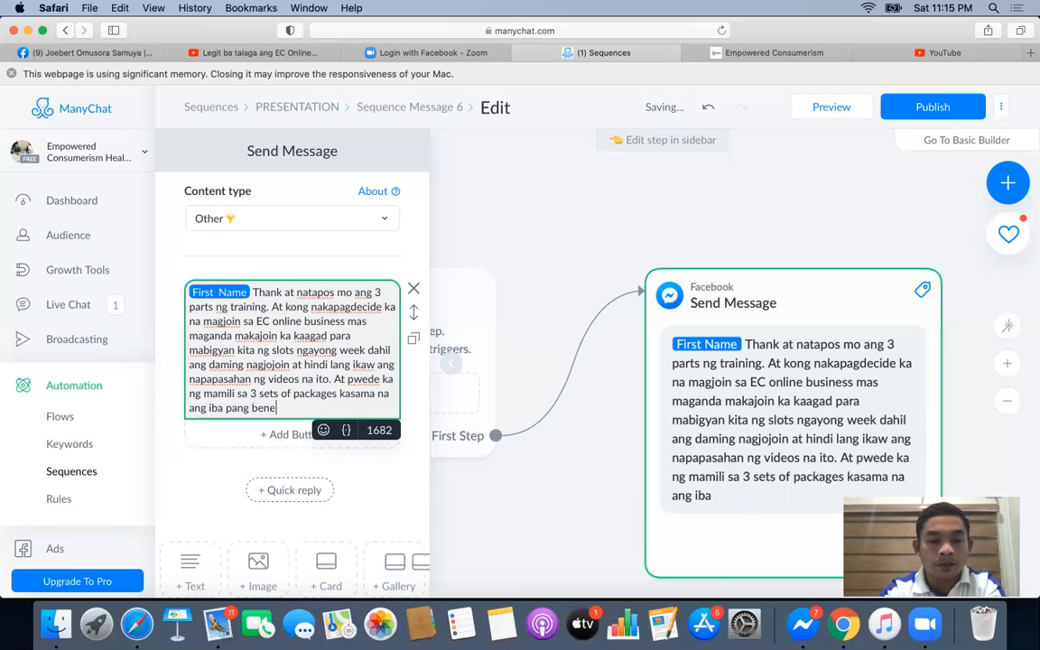
{"action": "type", "text": "fits"}
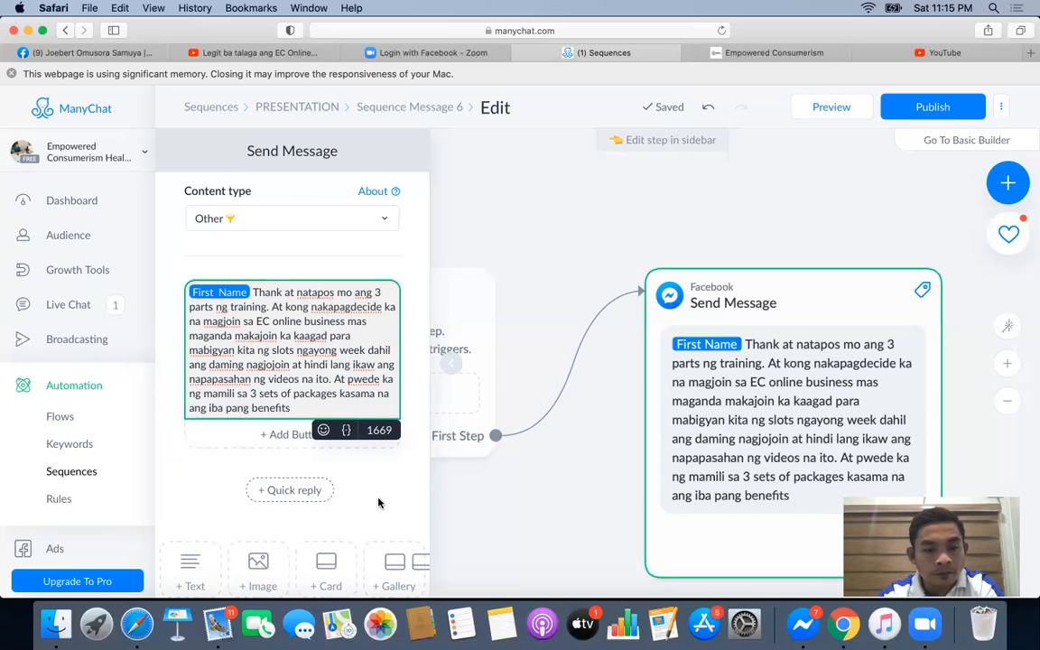
{"action": "type", "text": ". "}
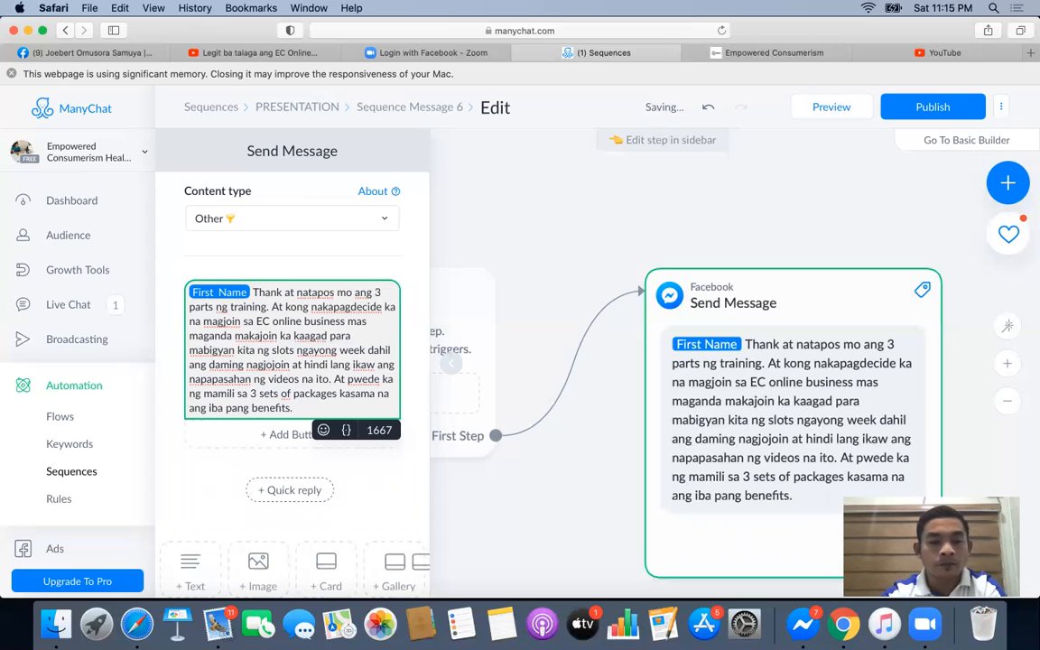
{"action": "type", "text": "sle"}
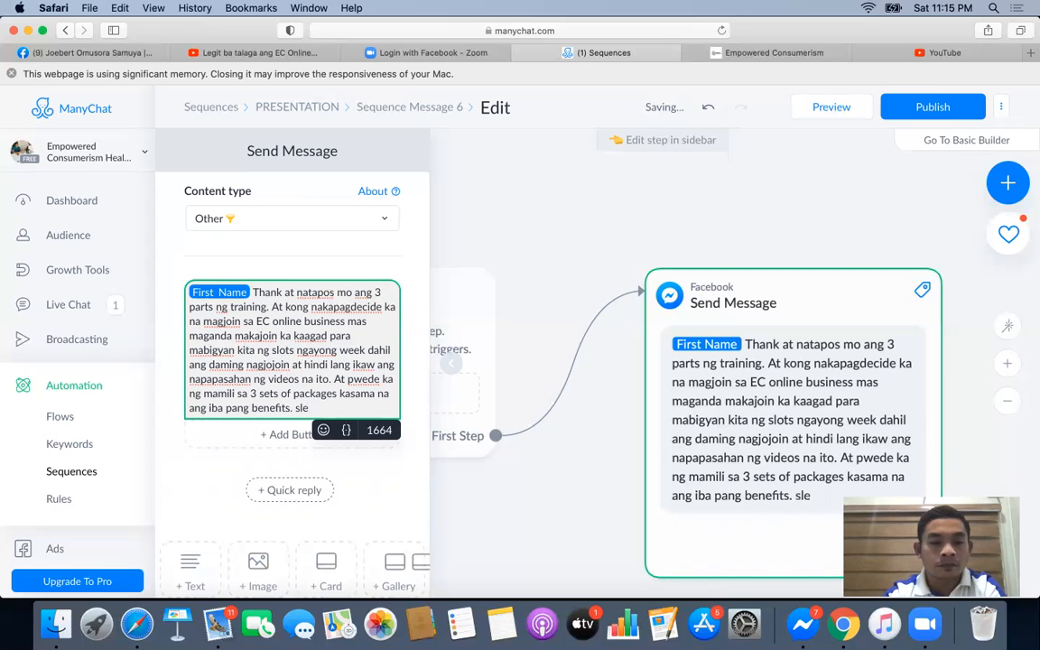
{"action": "key", "text": "BackSpace"}
{"action": "type", "text": "SE"}
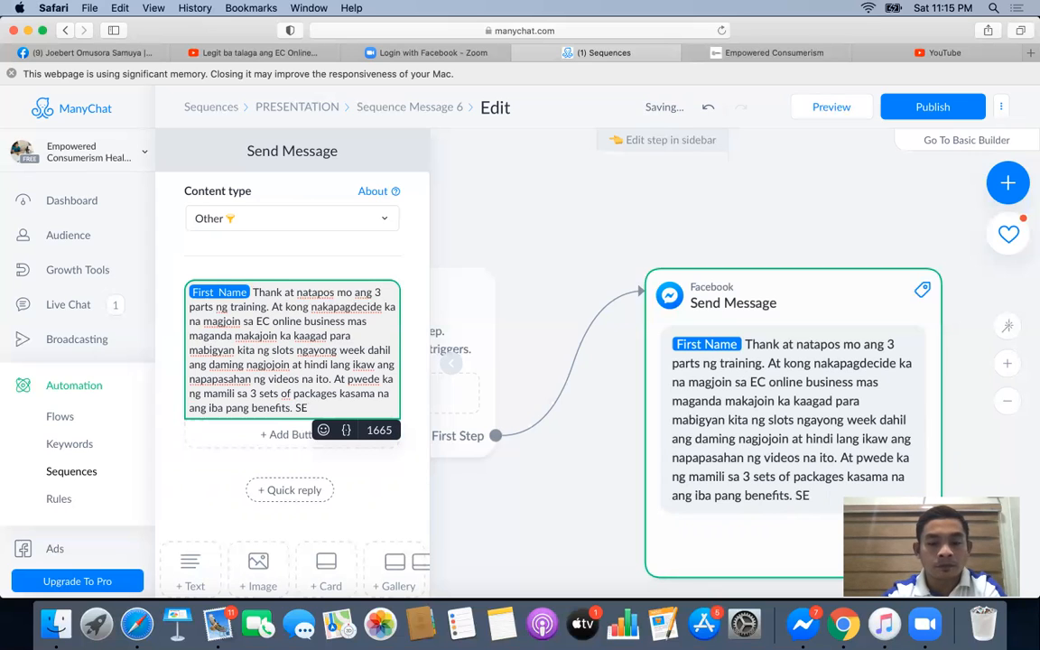
{"action": "type", "text": "LECT "}
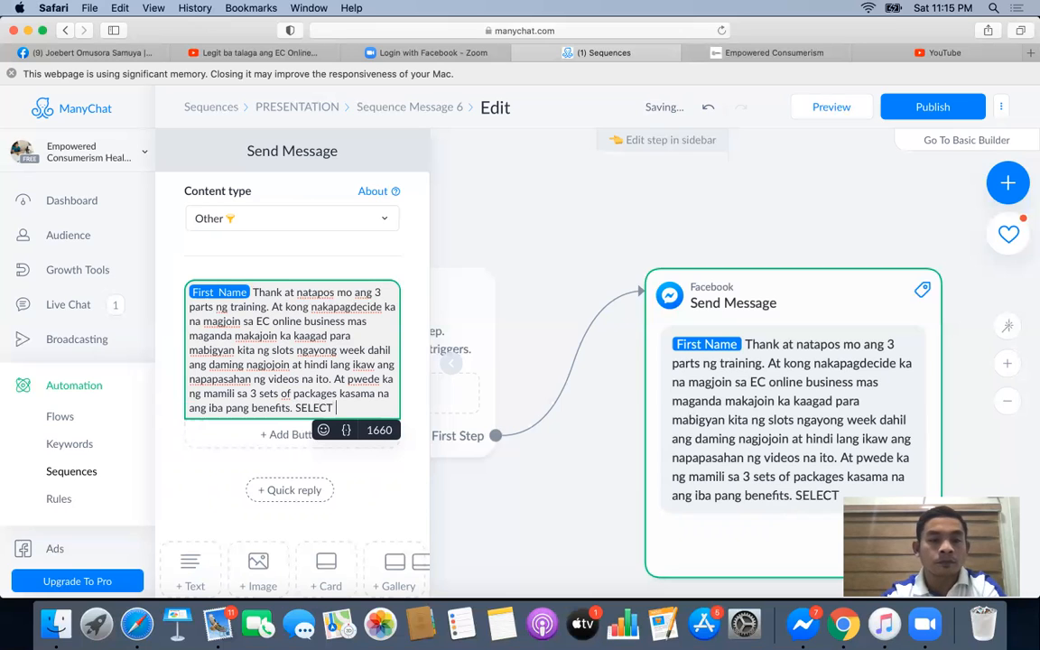
{"action": "type", "text": "BELOW"}
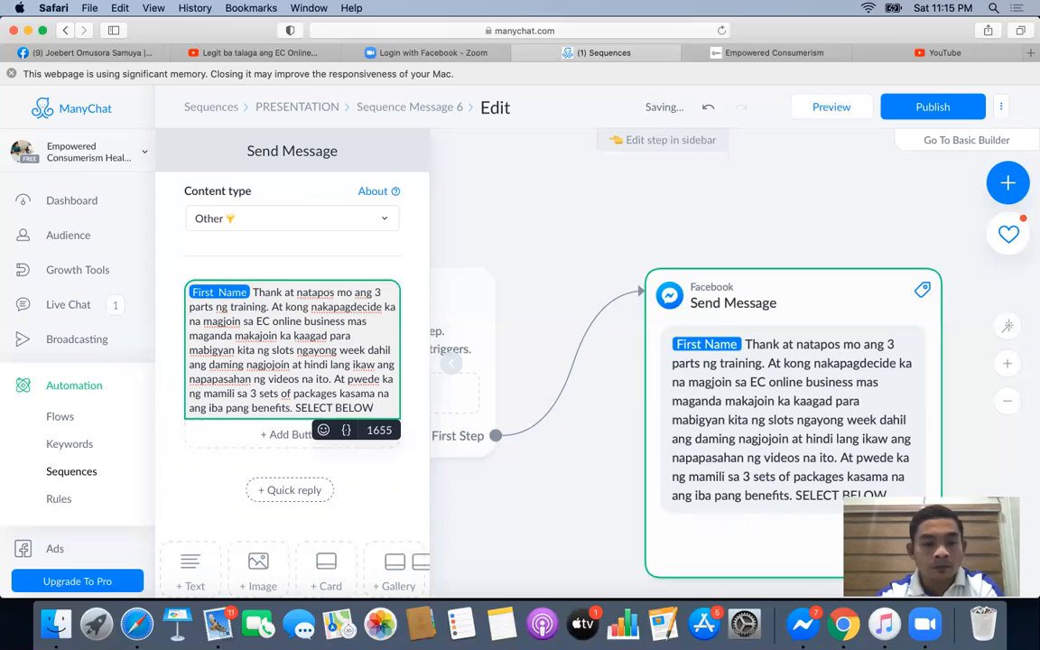
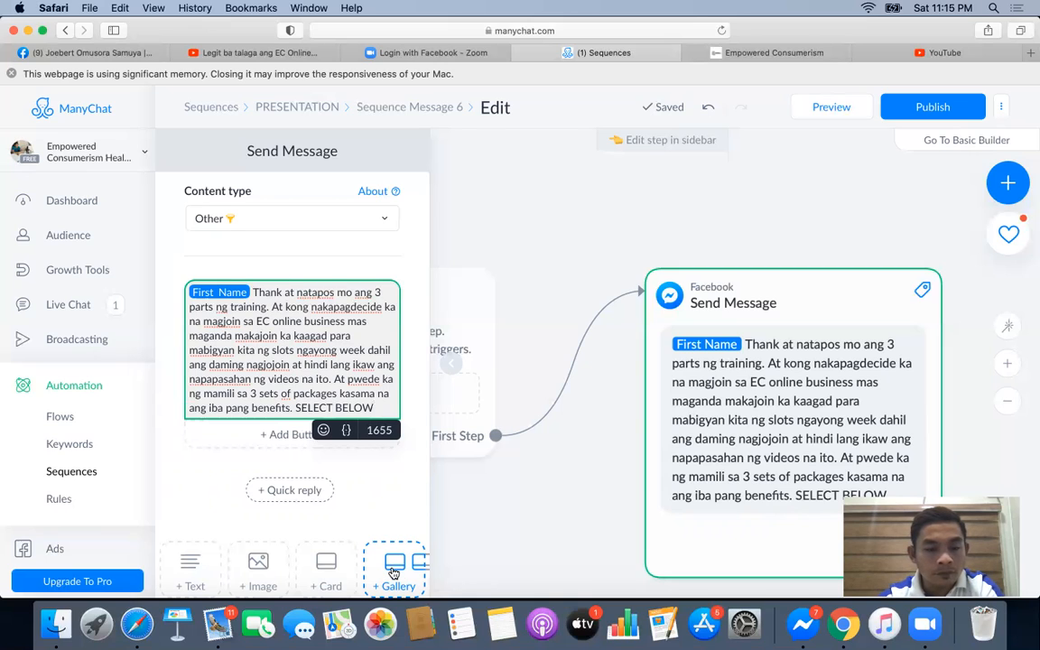
Add a gallery card to Sequence Message 6 with the EC PROMO A flyer as its image
{"action": "left_click", "coordinate": [394, 574]}
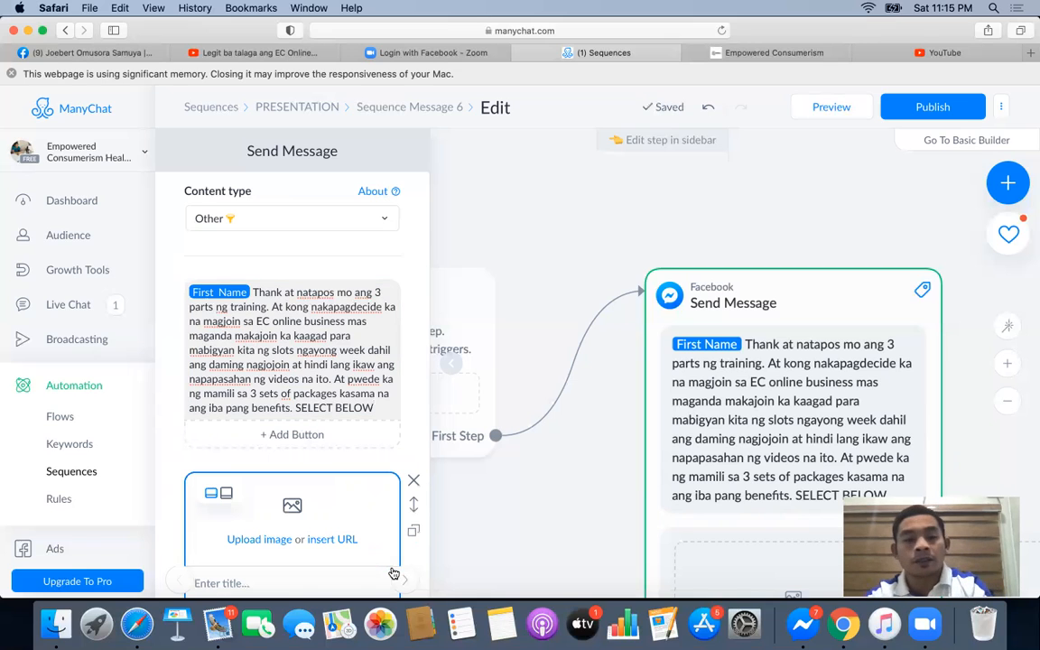
{"action": "mouse_move", "coordinate": [423, 466]}
{"action": "left_mouse_down"}
{"action": "mouse_move", "coordinate": [427, 548]}
{"action": "mouse_move", "coordinate": [376, 466]}
{"action": "mouse_move", "coordinate": [413, 475]}
{"action": "left_mouse_up"}
{"action": "left_click", "coordinate": [380, 450]}
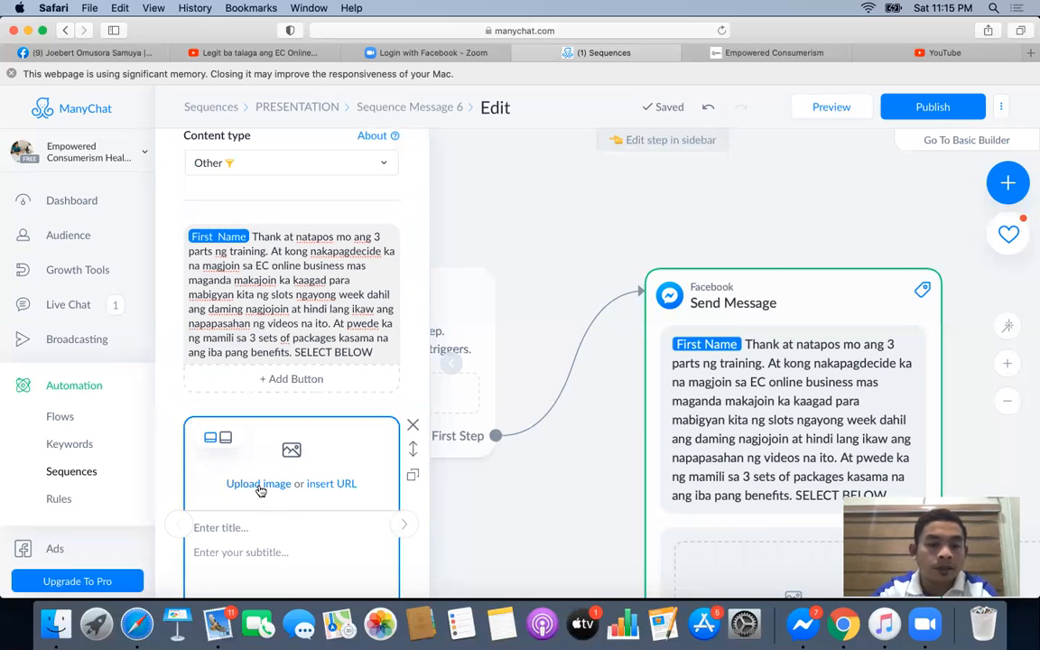
{"action": "left_click", "coordinate": [260, 485]}
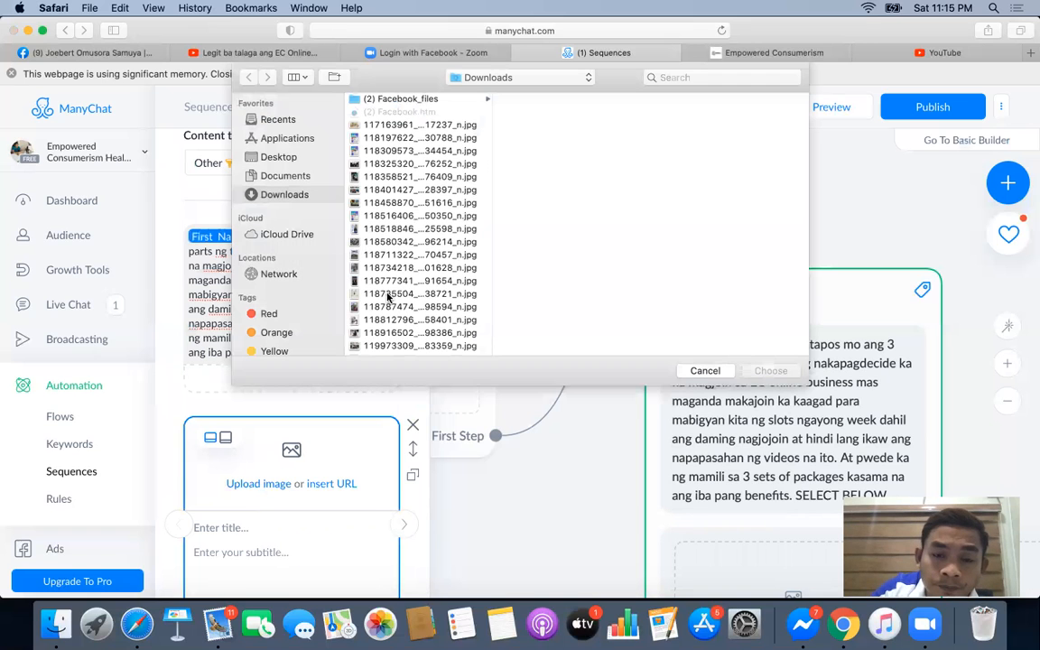
{"action": "key", "text": "Down"}
{"action": "key", "text": "Down"}
{"action": "key", "text": "Down"}
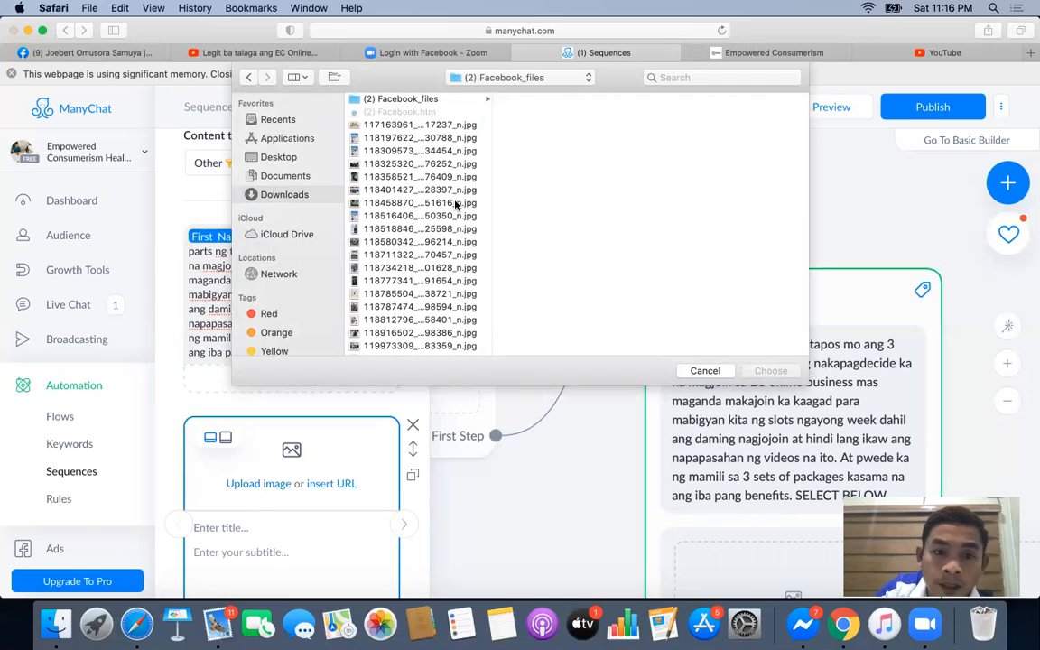
{"action": "key", "text": "Down"}
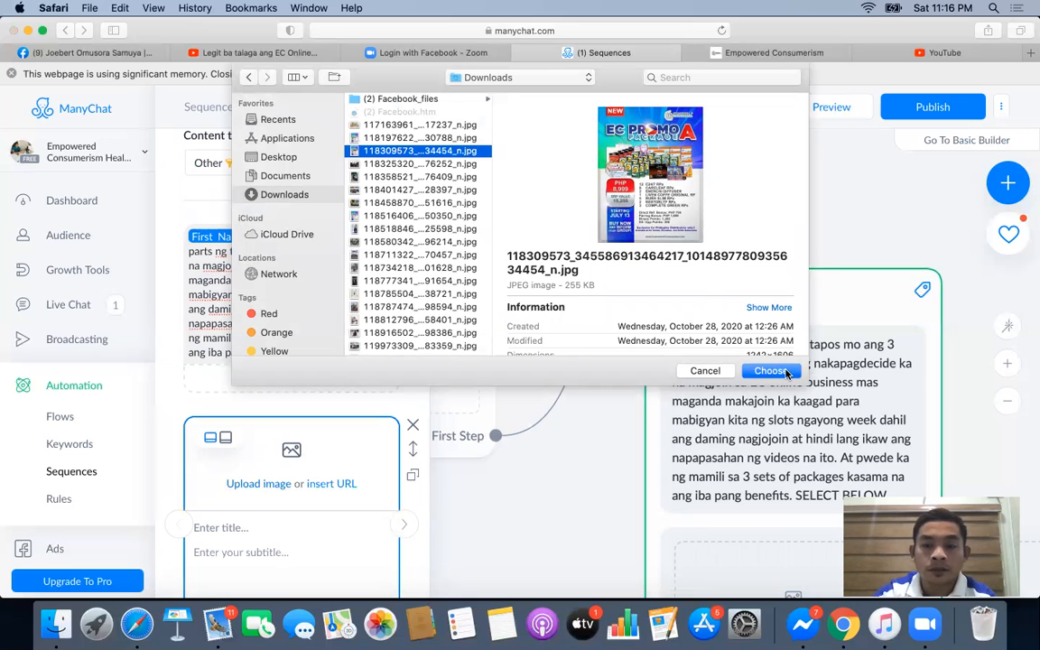
{"action": "left_click", "coordinate": [778, 371]}
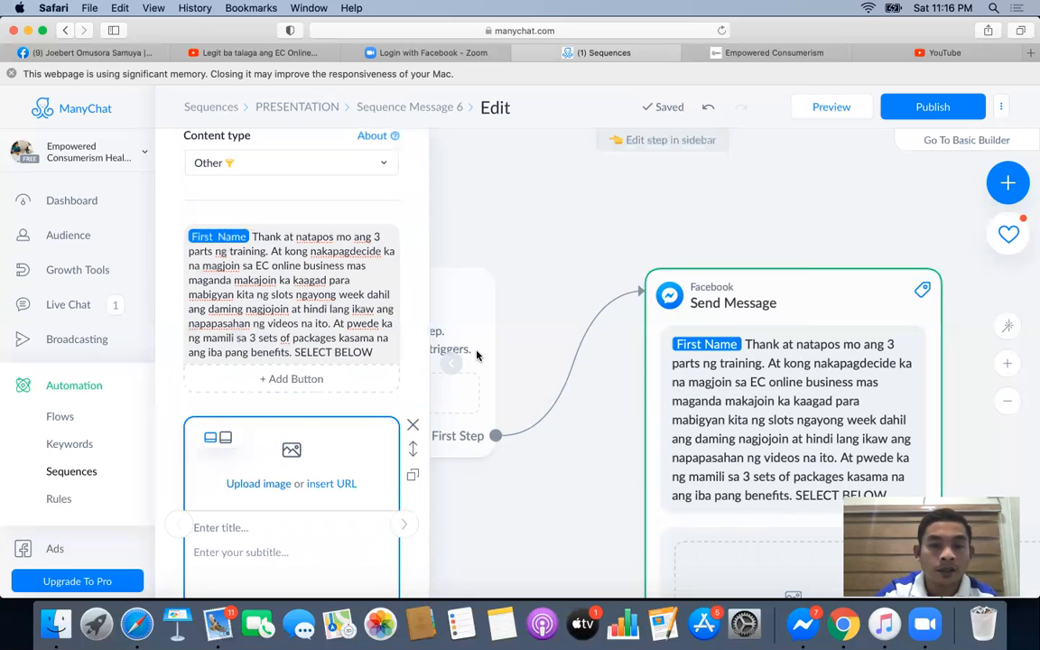
Title the card PACKAGE A with the subtitle BEST CHOICE
{"action": "left_click", "coordinate": [245, 528]}
{"action": "type", "text": "p"}
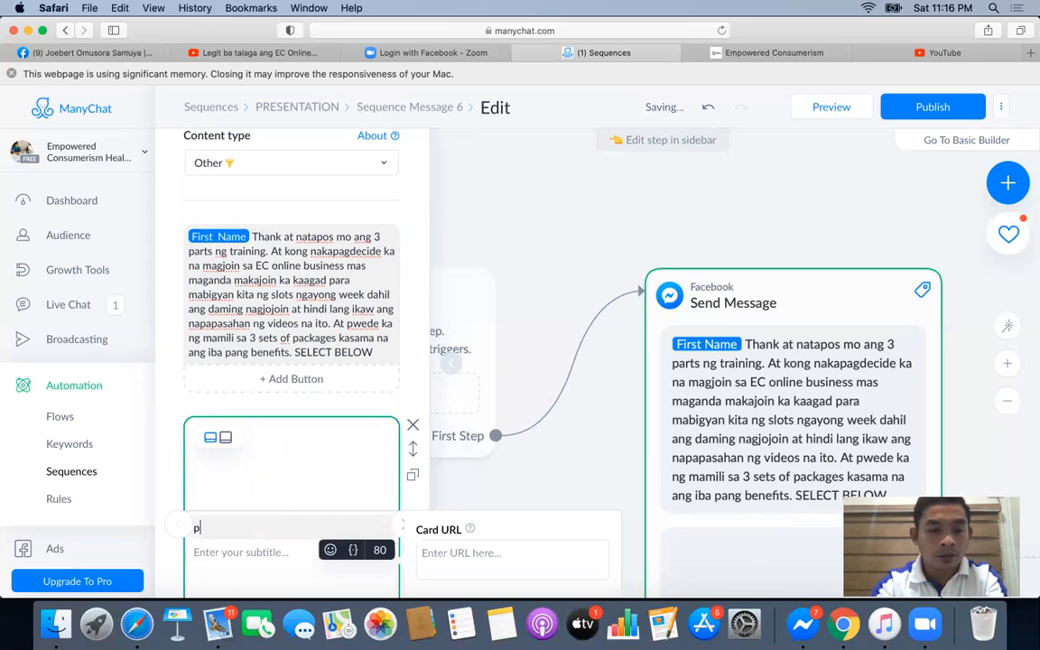
{"action": "key", "text": "BackSpace"}
{"action": "type", "text": "PACKAGE "}
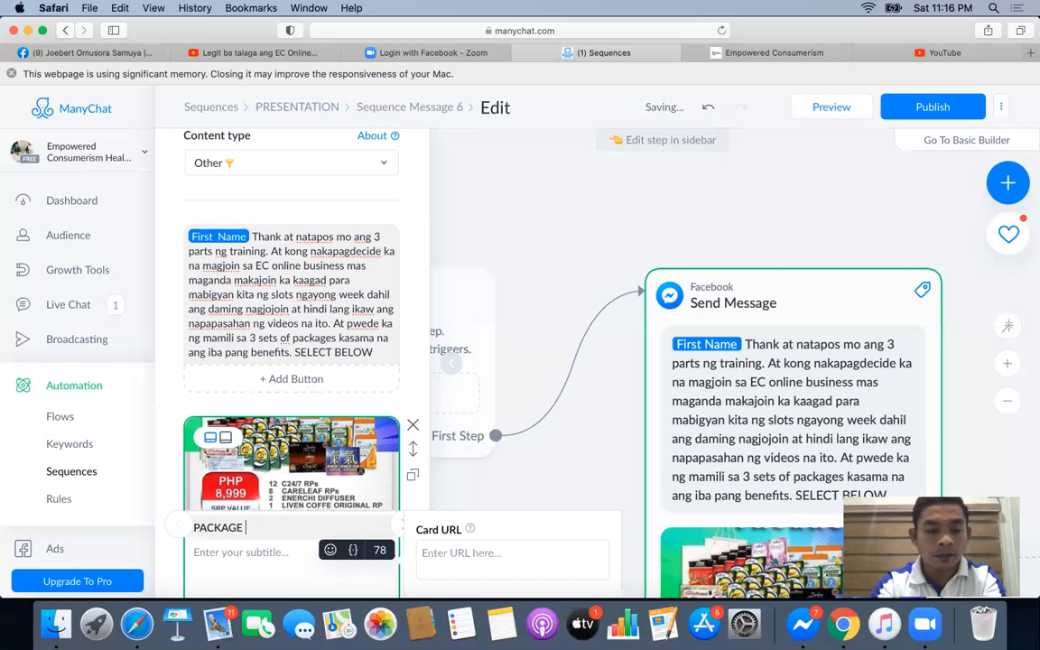
{"action": "type", "text": "A"}
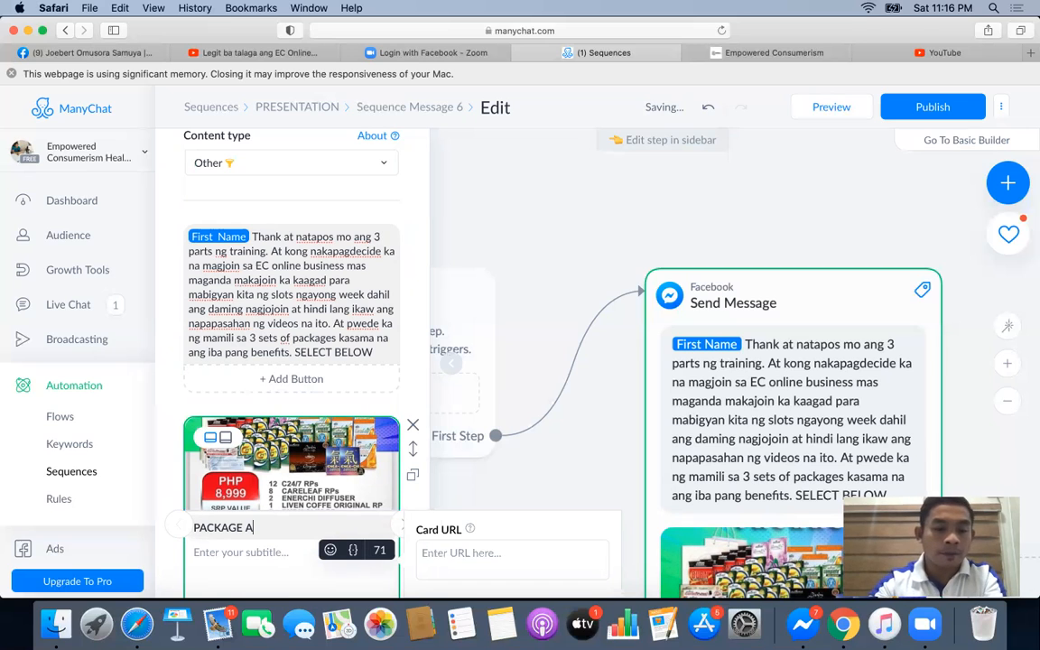
{"action": "left_click", "coordinate": [246, 555]}
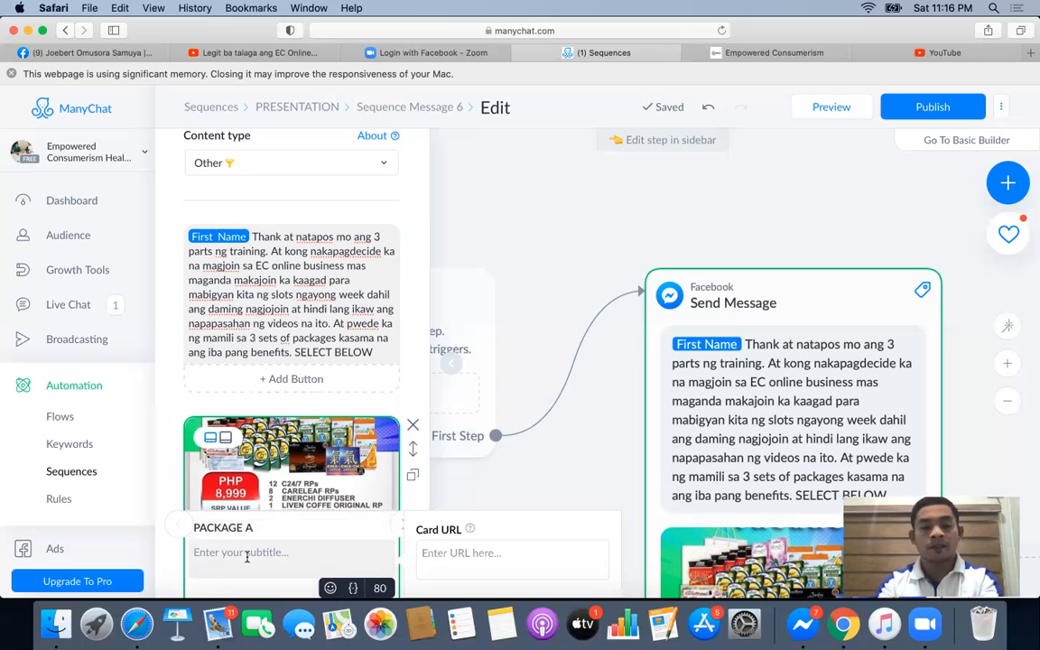
{"action": "type", "text": "BEST"}
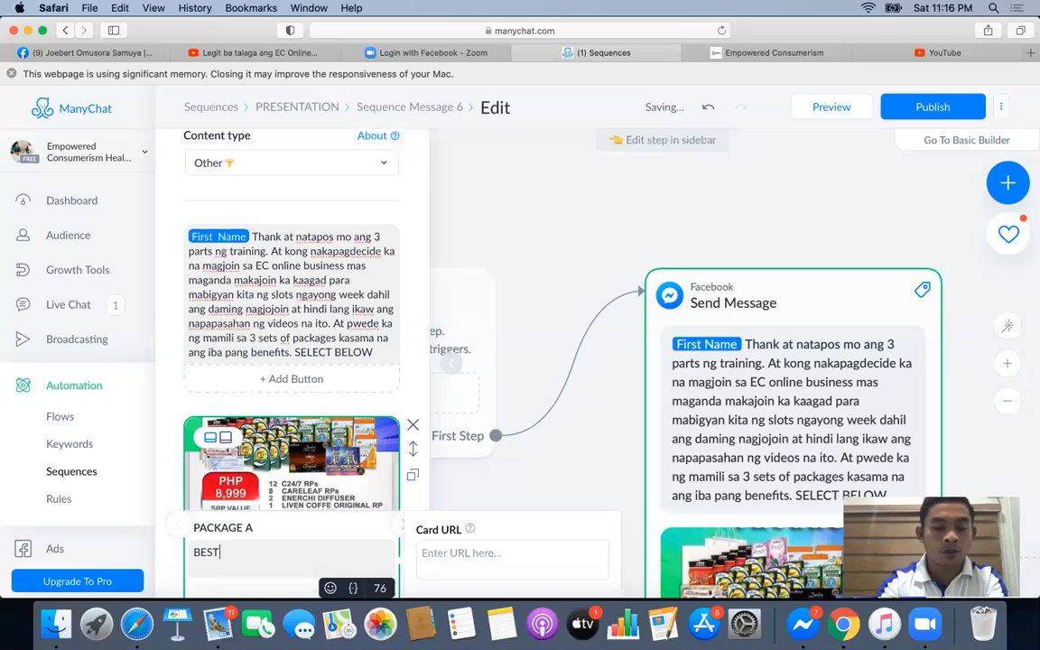
{"action": "type", "text": " CHOICE"}
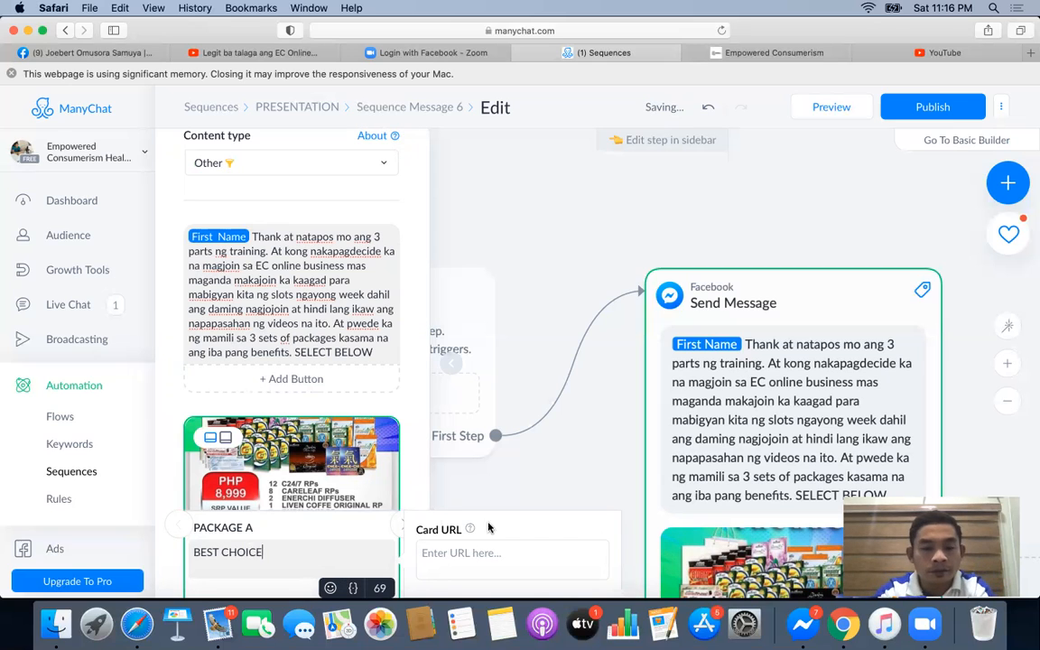
{"action": "left_click", "coordinate": [418, 486]}
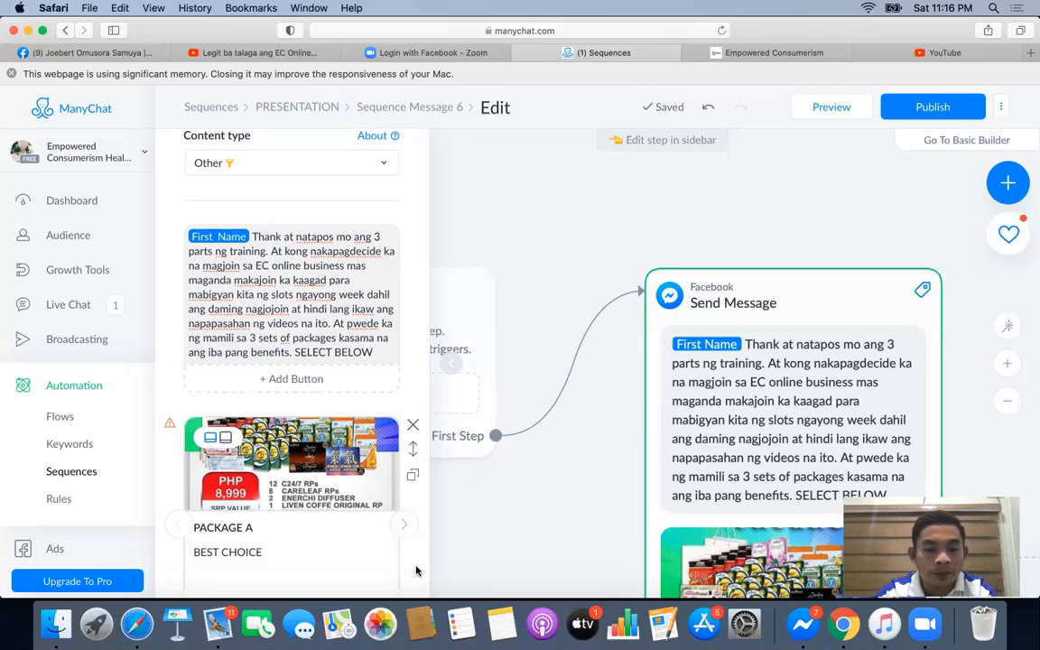
{"action": "left_click_drag", "start_coordinate": [420, 587], "coordinate": [422, 605]}
{"action": "scroll", "coordinate": [420, 524], "scroll_direction": "down", "scroll_amount": 2}
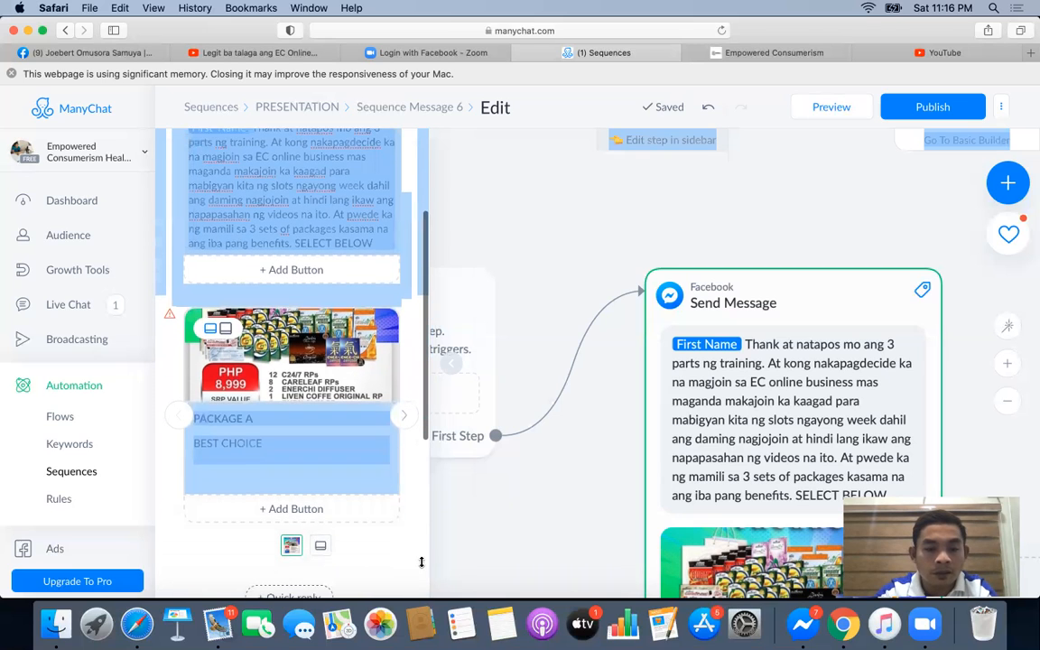
{"action": "left_click", "coordinate": [420, 500]}
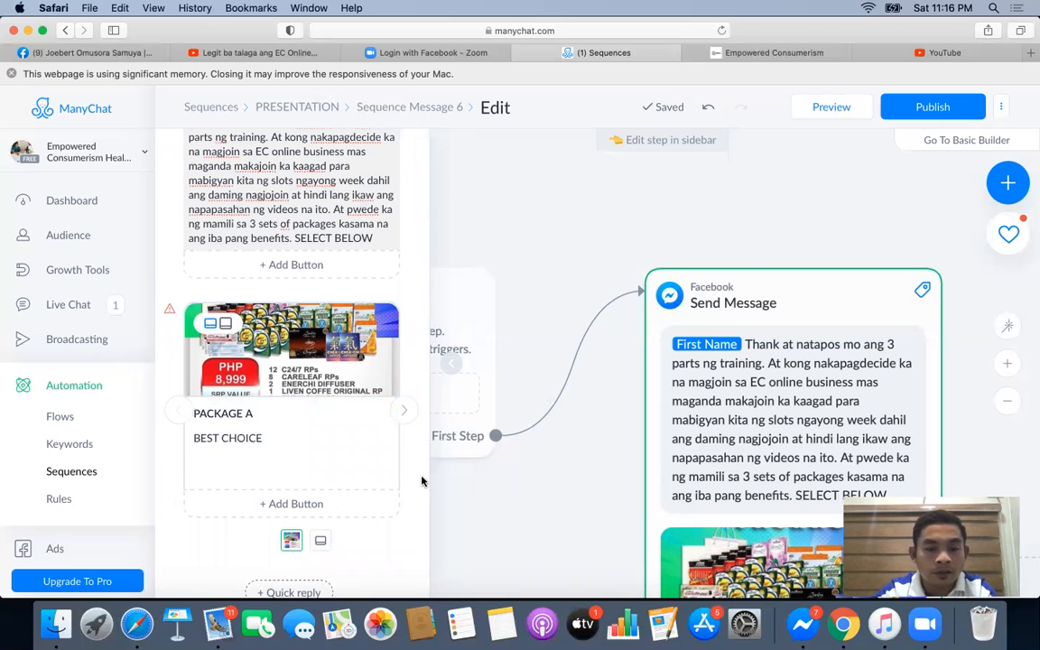
Add a second gallery card with the EC PROMO B flyer as its image
{"action": "left_click", "coordinate": [405, 415]}
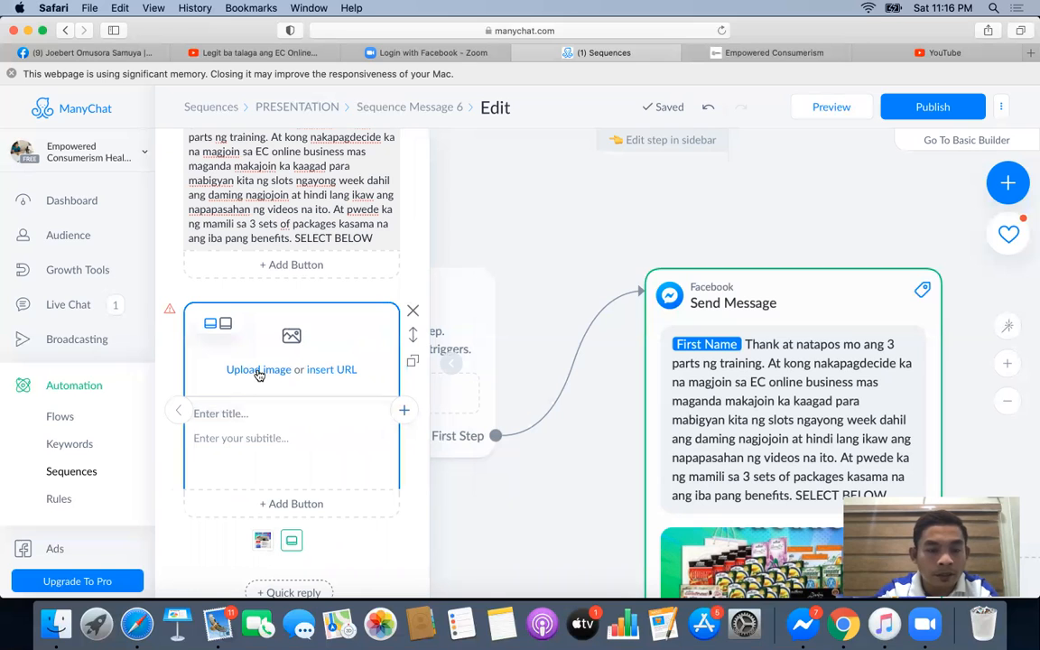
{"action": "left_click", "coordinate": [257, 370]}
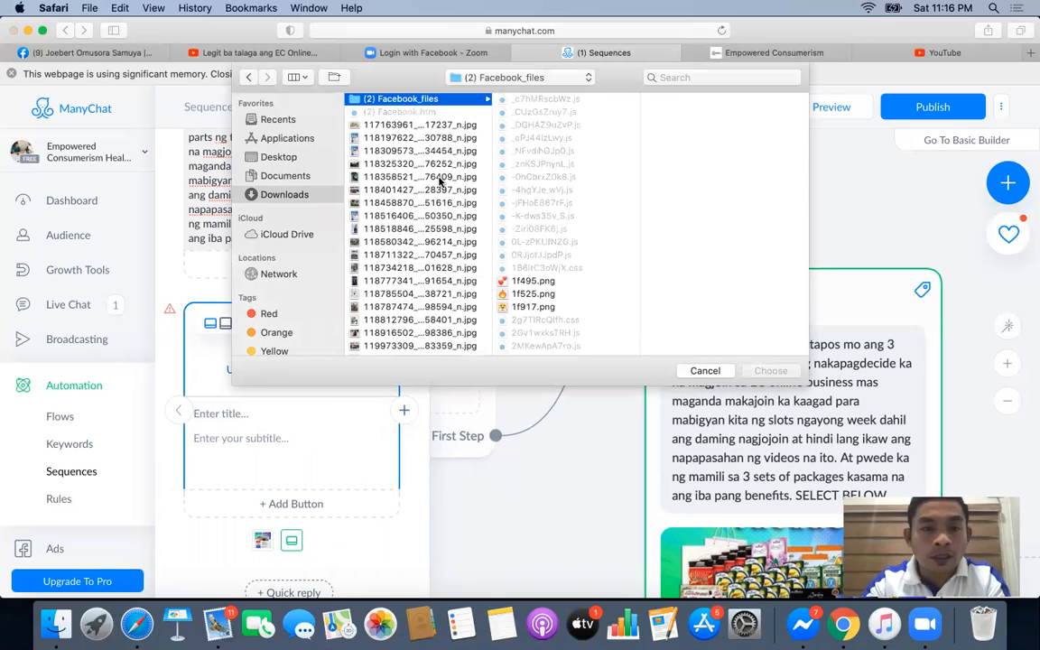
{"action": "key", "text": "Down"}
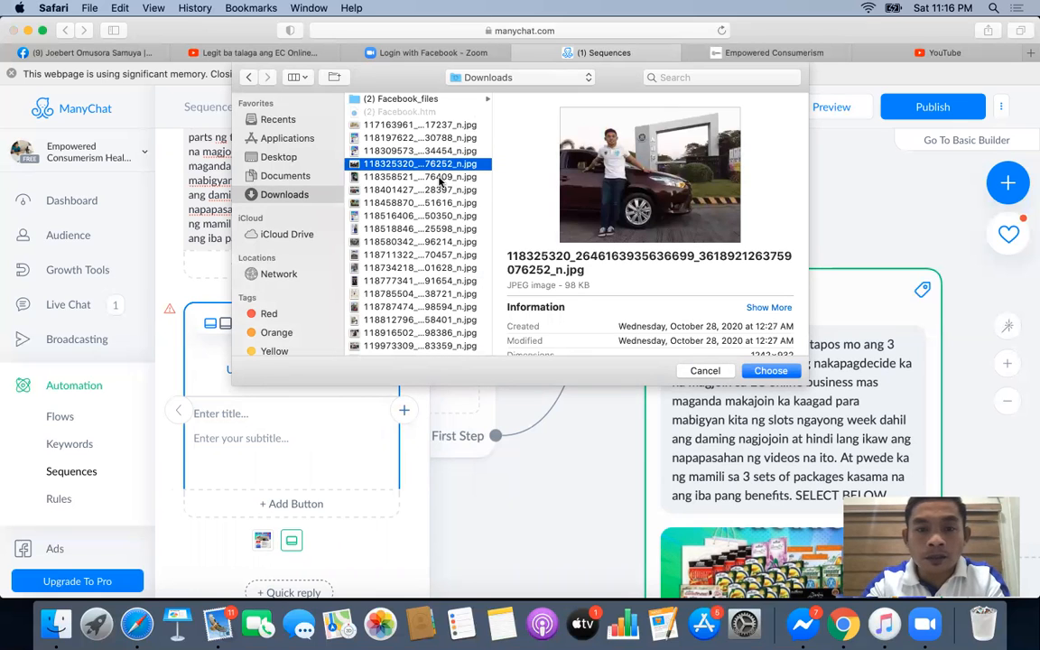
{"action": "key", "text": "Down"}
{"action": "key", "text": "Down"}
{"action": "key", "text": "Down"}
{"action": "key", "text": "Down"}
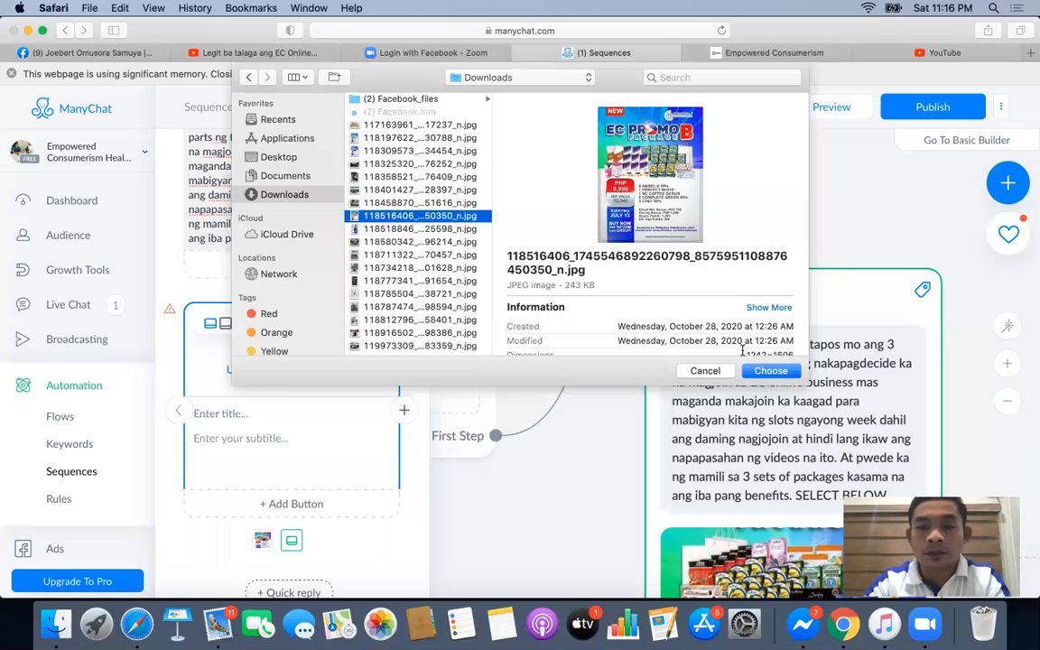
{"action": "left_click", "coordinate": [793, 377]}
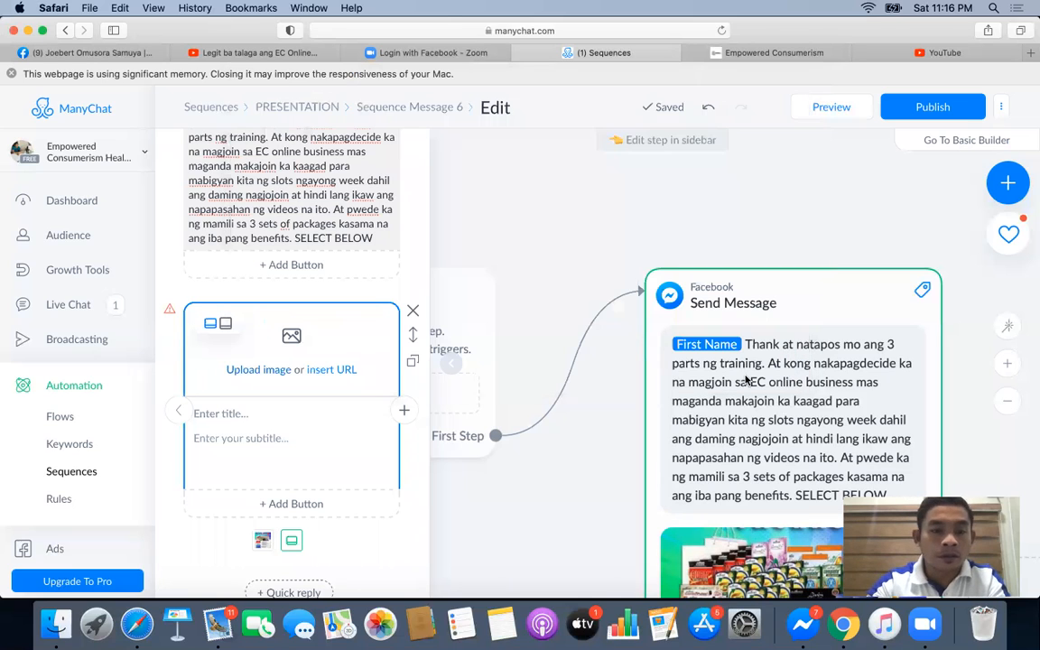
Title the second card PACKAGE B with the subtitle BEAUTY PACKAGE CHOICE
{"action": "left_click", "coordinate": [236, 413]}
{"action": "type", "text": "PACKA"}
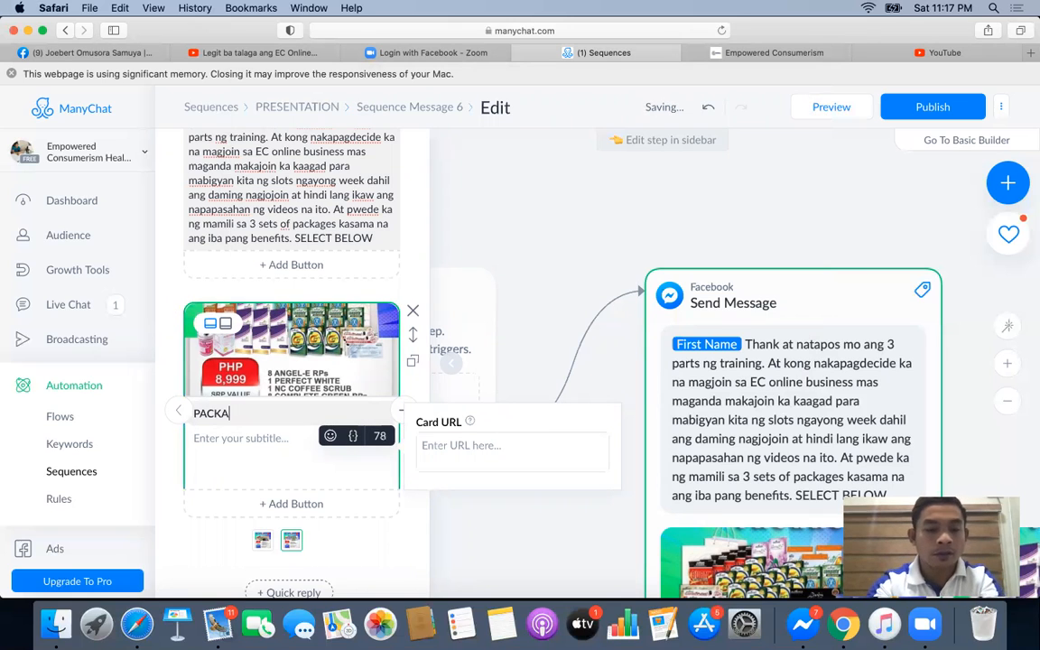
{"action": "type", "text": "F="}
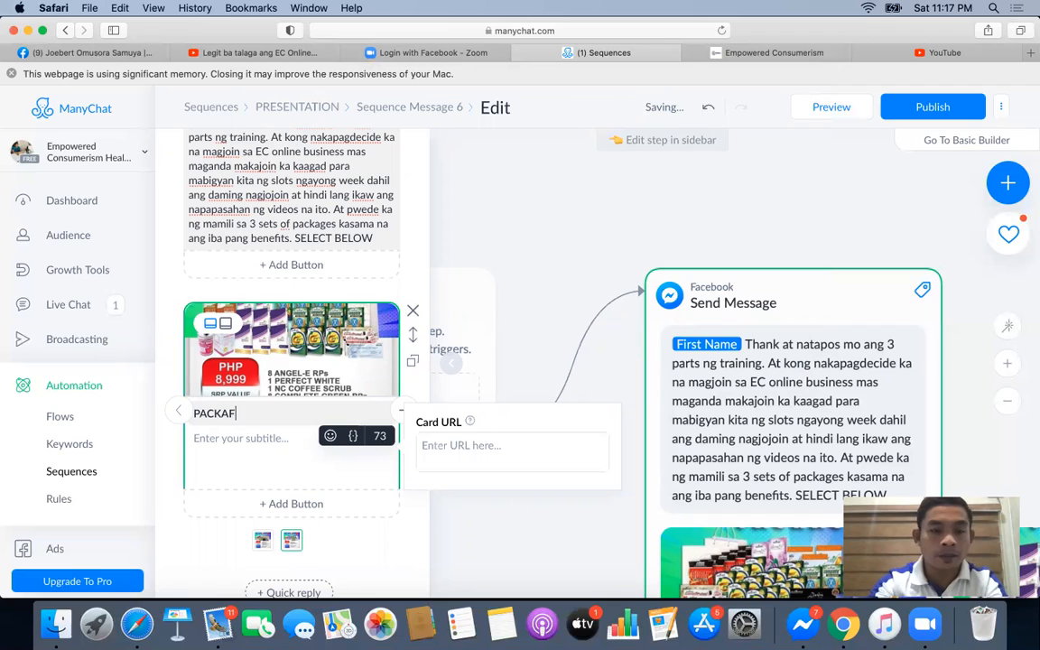
{"action": "key", "text": "BackSpace"}
{"action": "type", "text": "GE "}
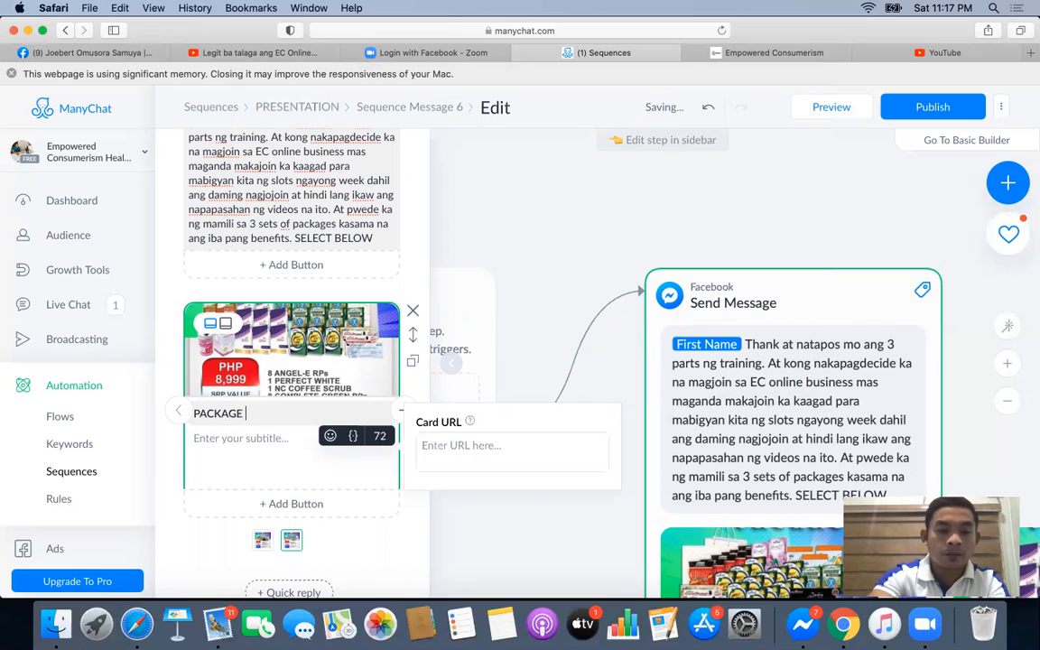
{"action": "type", "text": "B"}
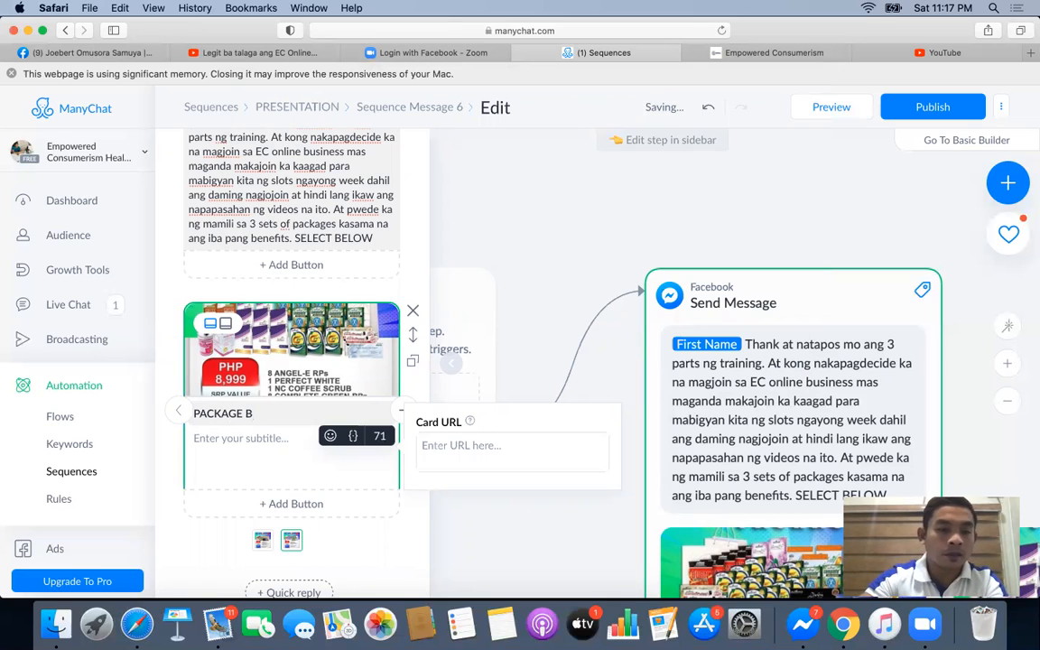
{"action": "left_click", "coordinate": [249, 440]}
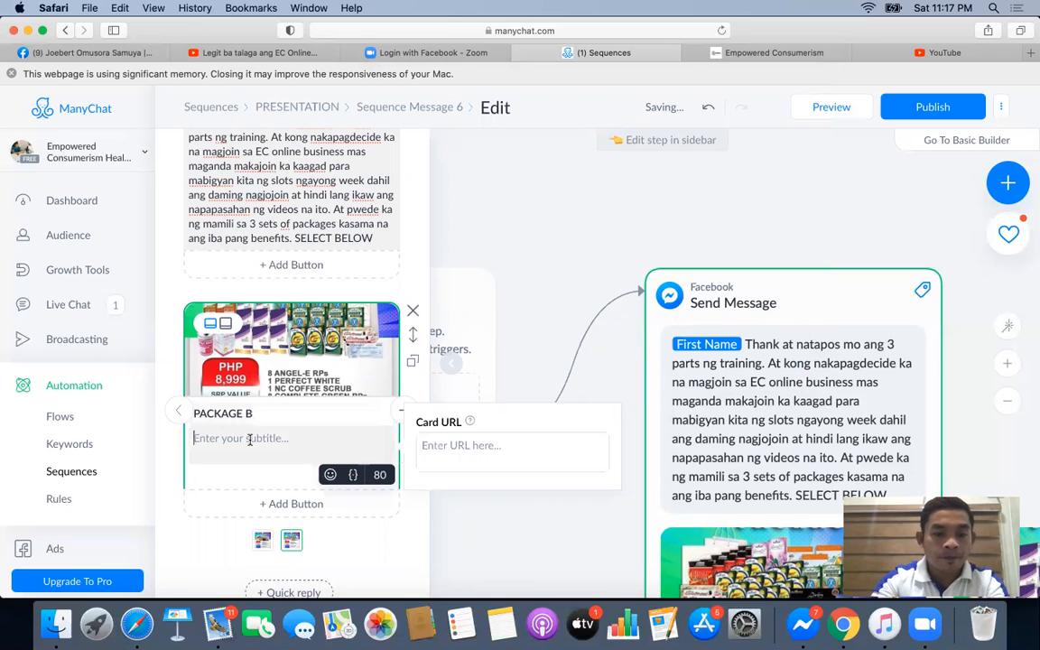
{"action": "type", "text": "BEAUTY "}
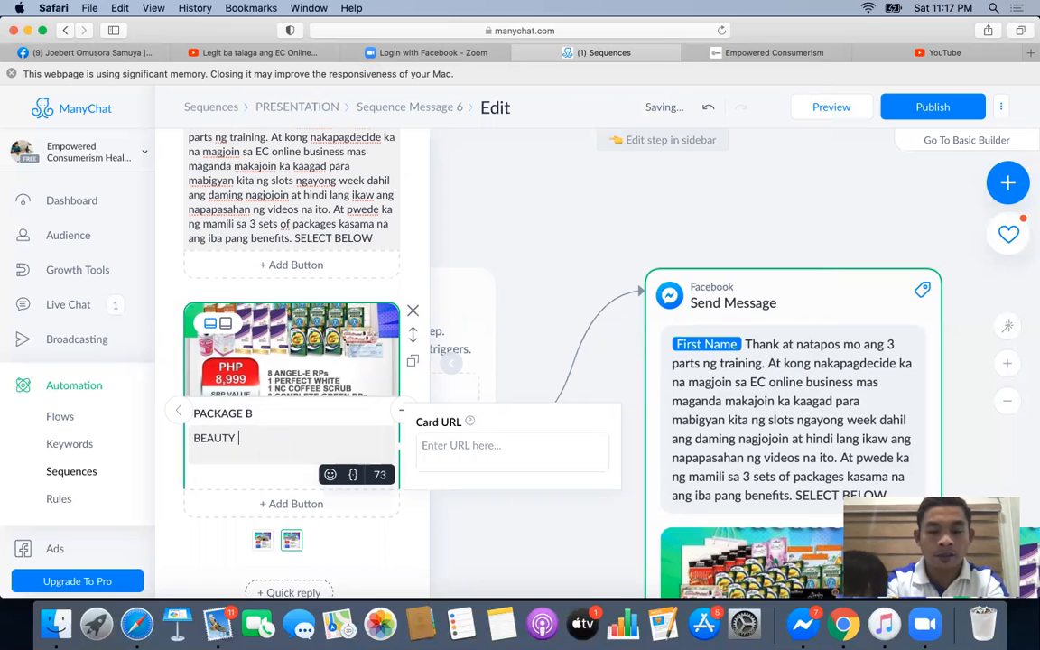
{"action": "type", "text": "PACKAGE CHOICE"}
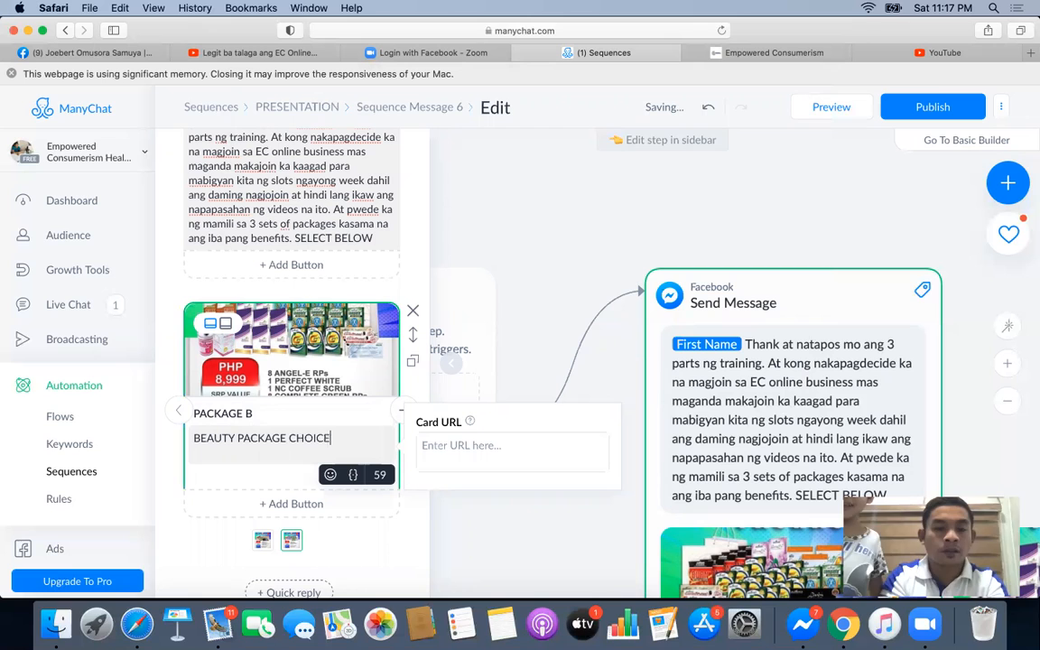
{"action": "left_click", "coordinate": [415, 538]}
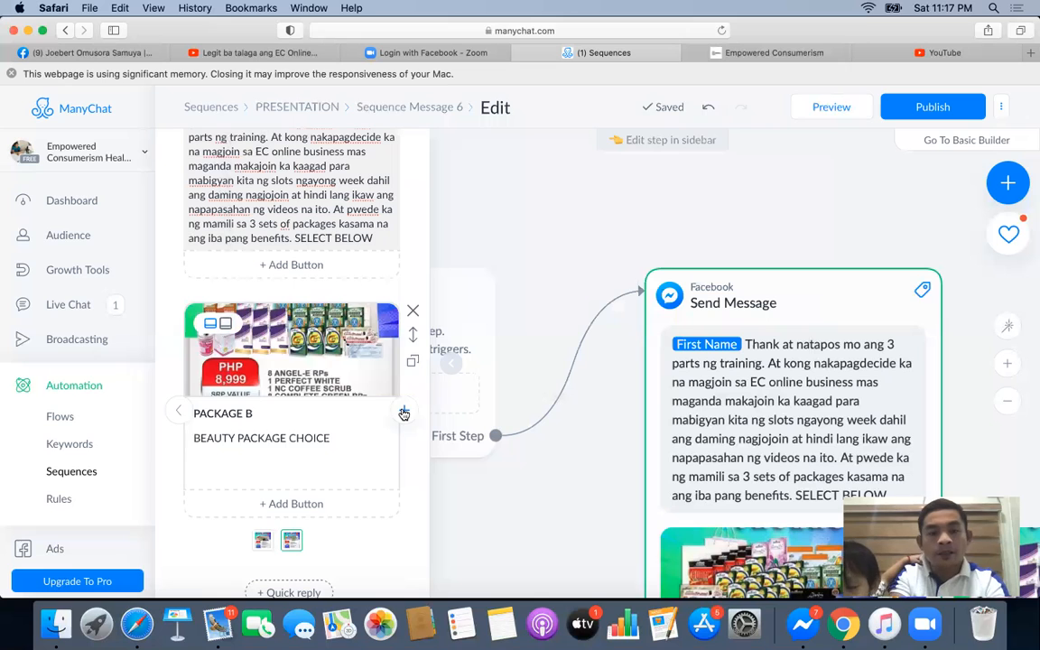
Add a third gallery card and give it the Package C promo poster as its image
{"action": "left_click", "coordinate": [404, 413]}
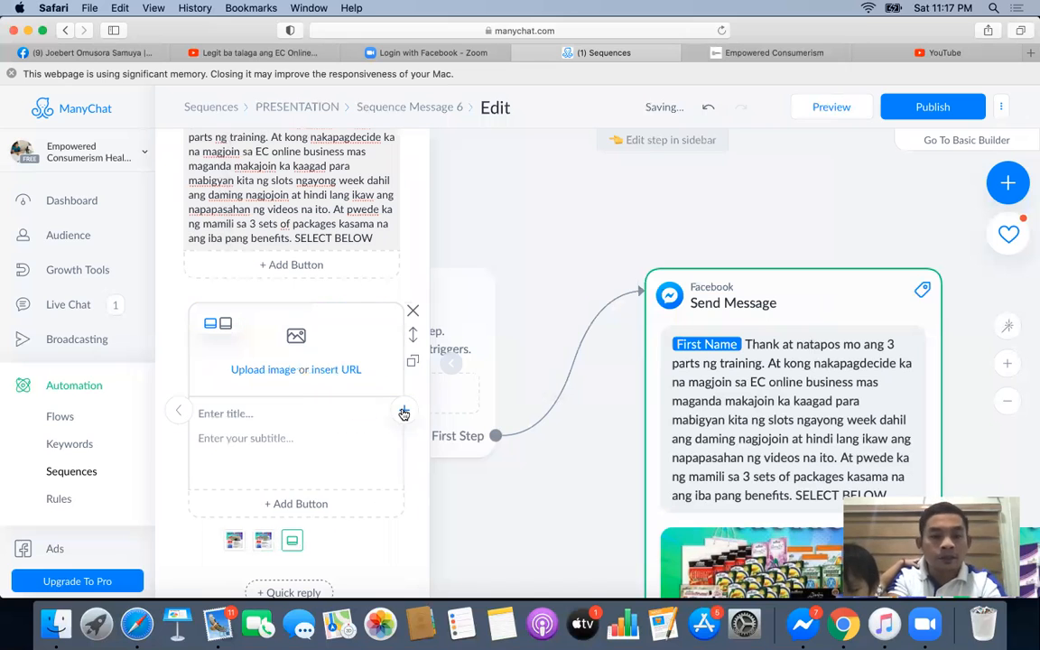
{"action": "left_click", "coordinate": [259, 372]}
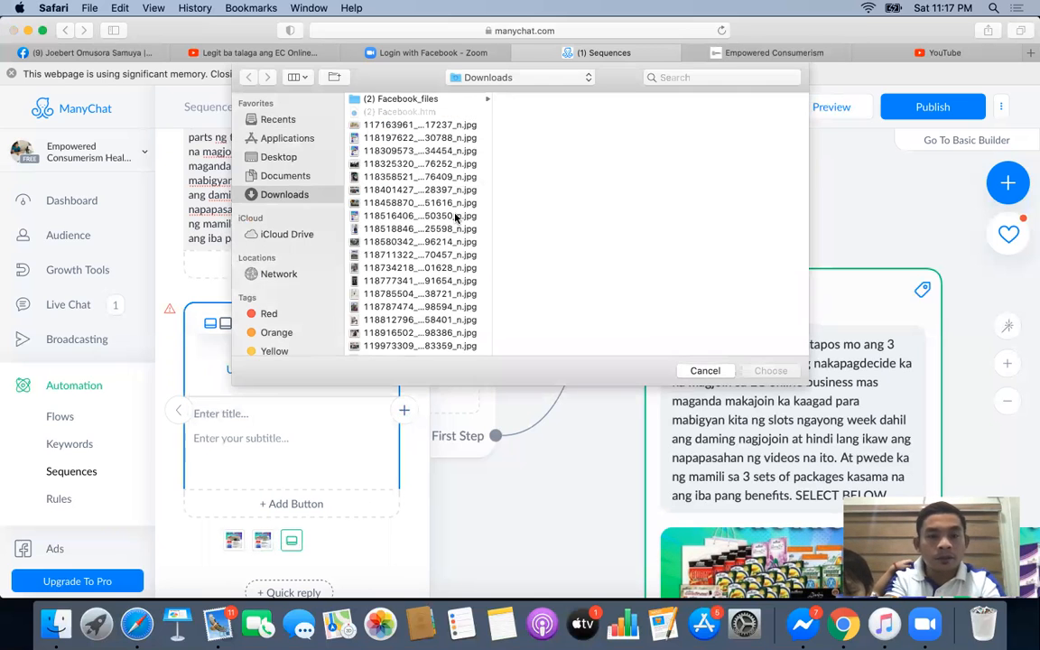
{"action": "key", "text": "Down"}
{"action": "key", "text": "Down"}
{"action": "key", "text": "Down"}
{"action": "key", "text": "Down"}
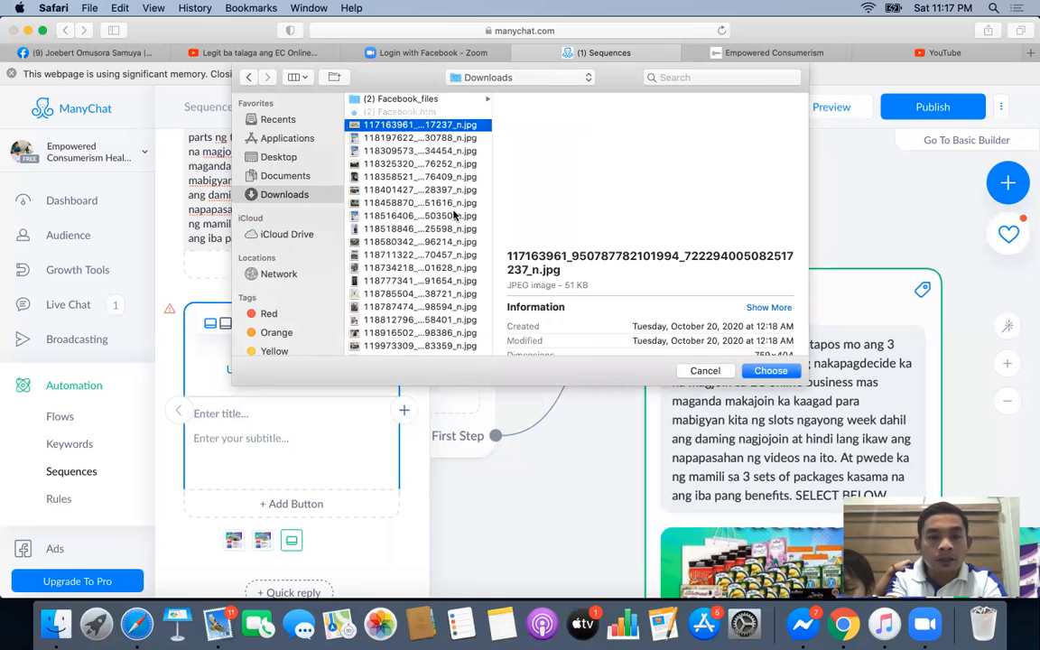
{"action": "key", "text": "Down"}
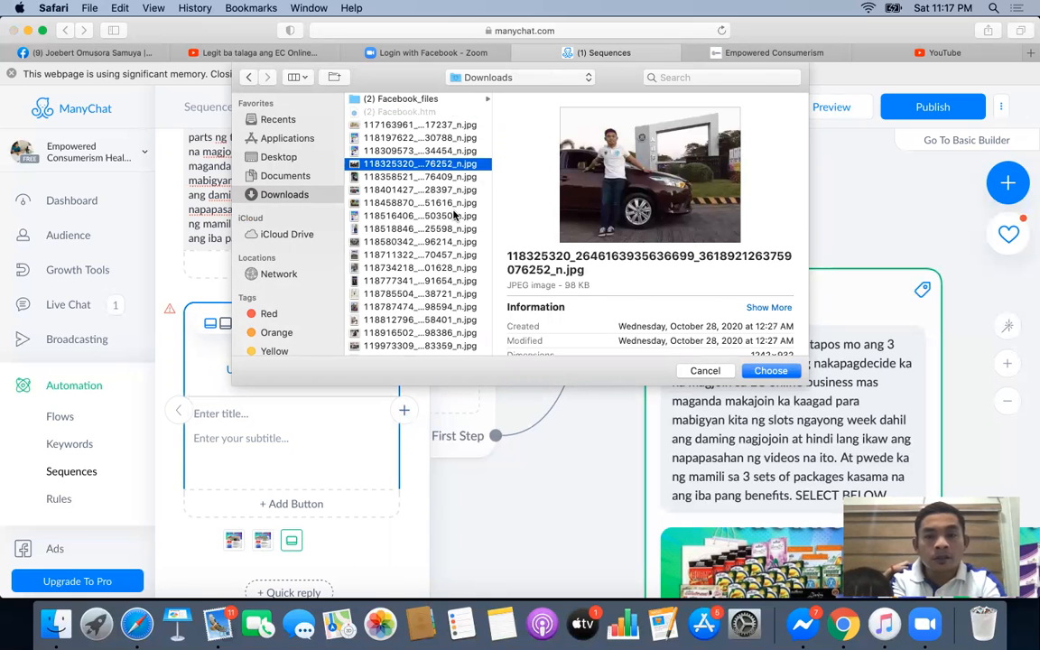
{"action": "key", "text": "Down"}
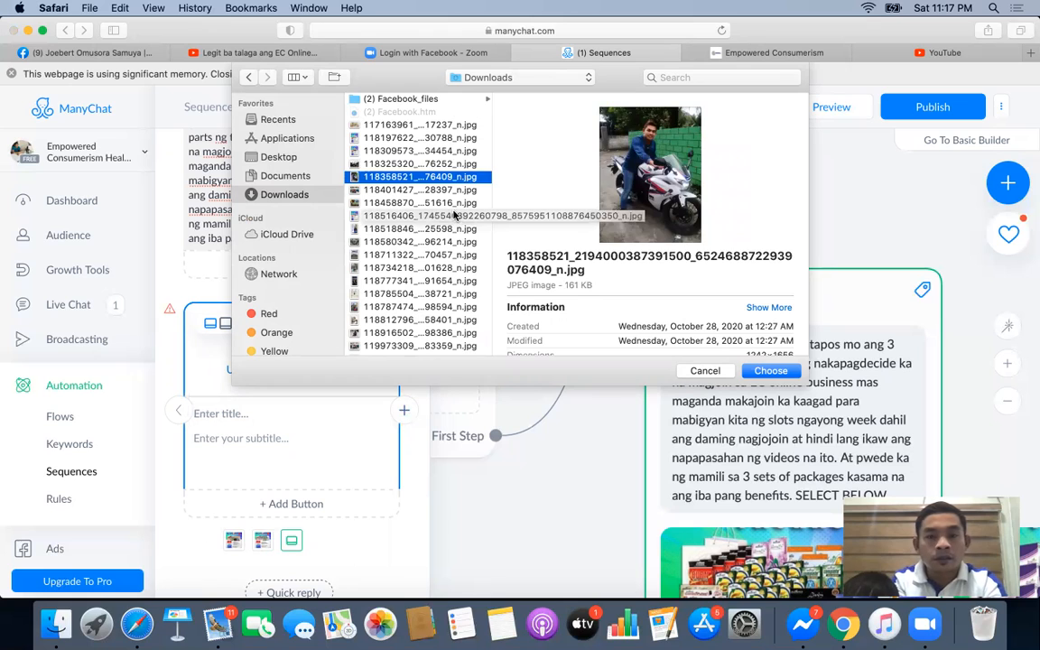
{"action": "key", "text": "Up"}
{"action": "key", "text": "Up"}
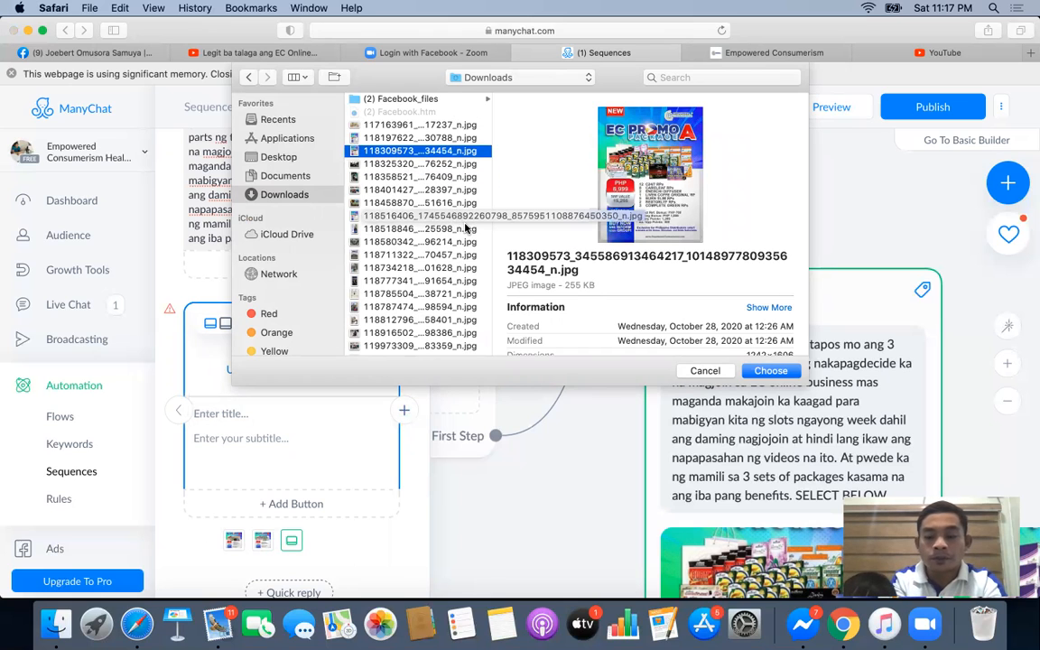
{"action": "key", "text": "Down"}
{"action": "key", "text": "Up"}
{"action": "key", "text": "Up"}
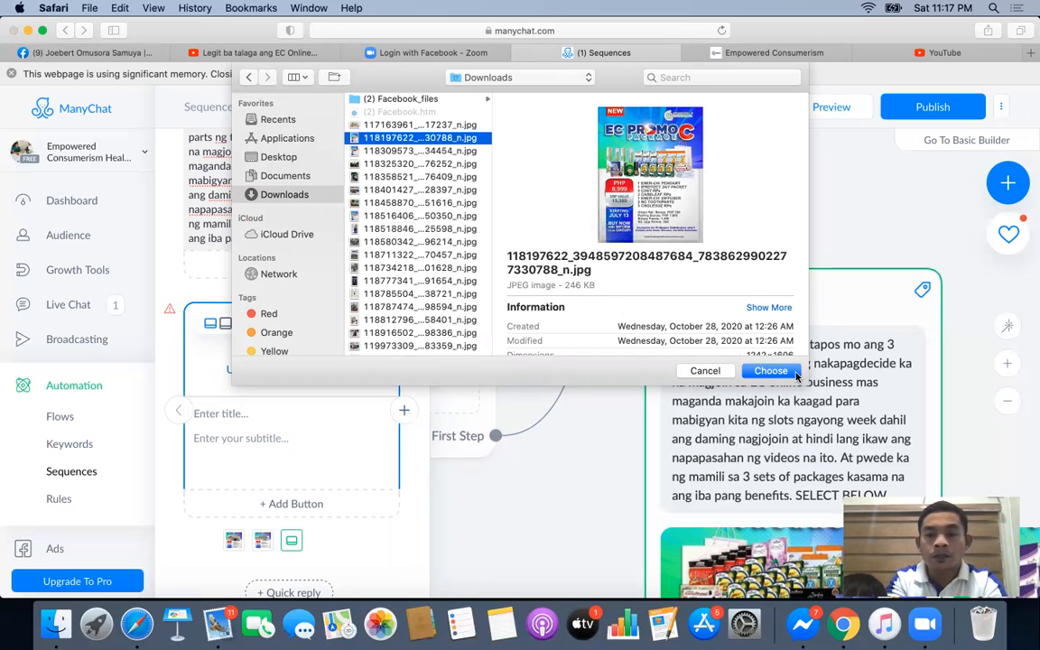
{"action": "key", "text": "Return"}
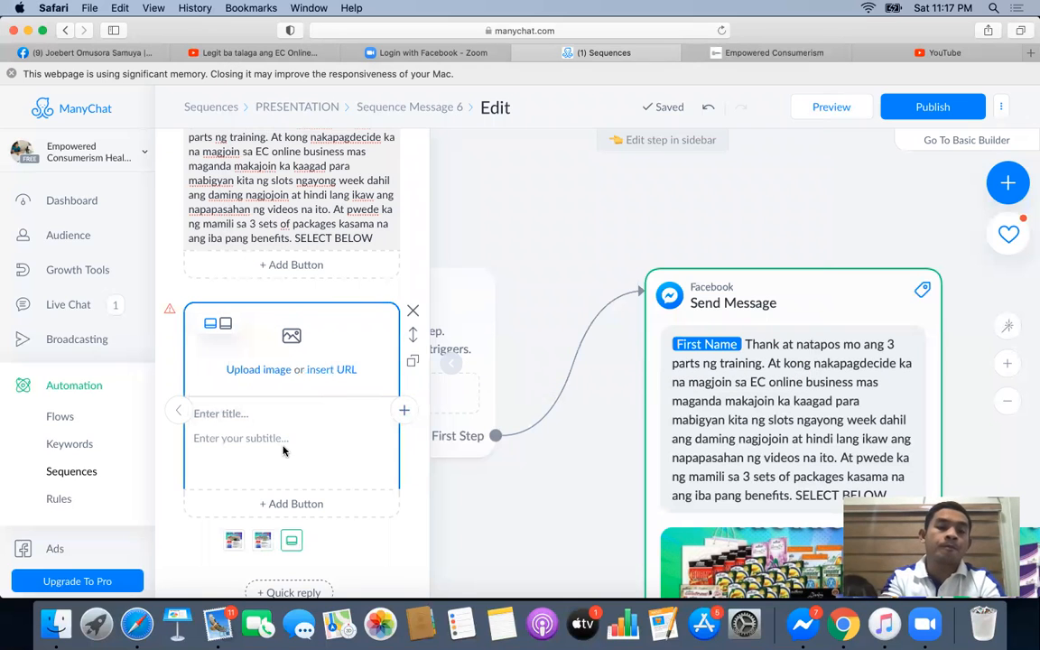
Title the third card PACKAGE C with the subtitle FAMILY CHOICE
{"action": "left_click", "coordinate": [241, 412]}
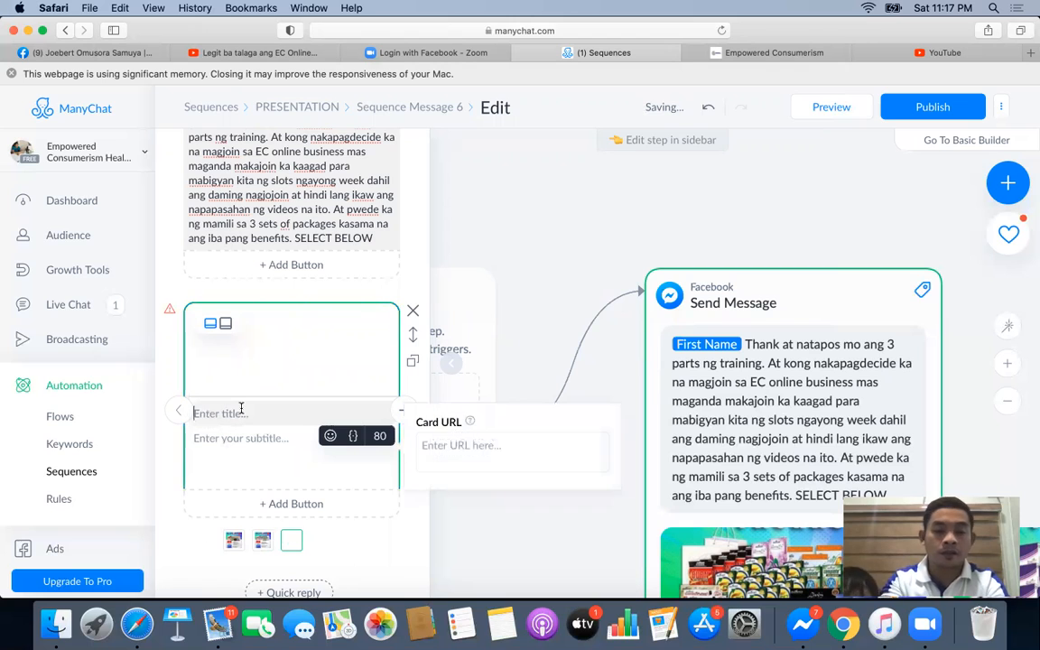
{"action": "type", "text": "PACKAGE C"}
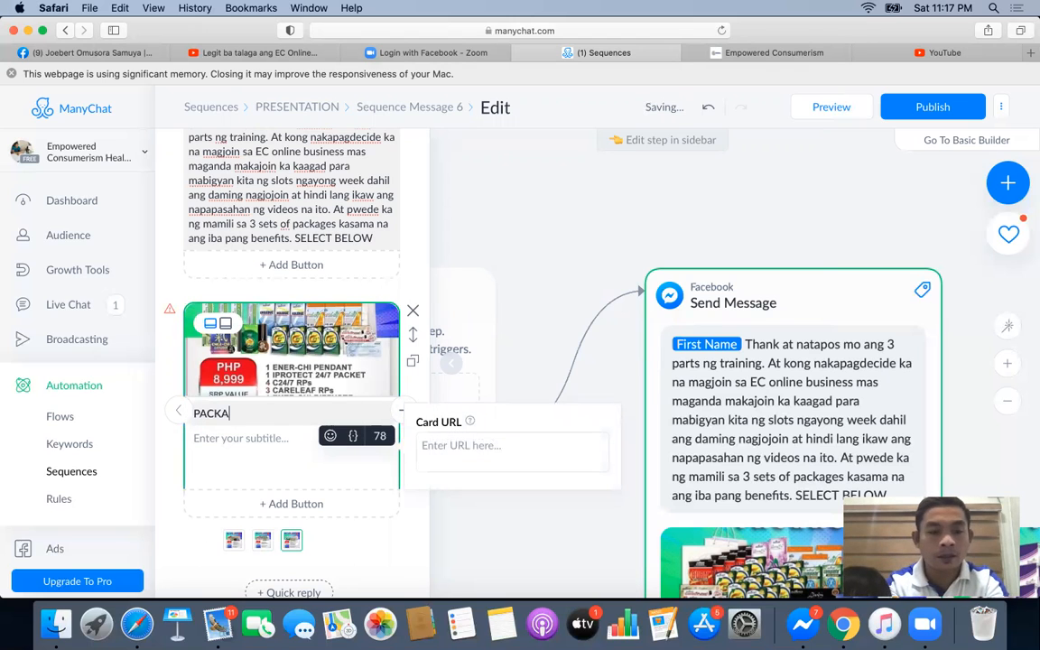
{"action": "left_click", "coordinate": [253, 442]}
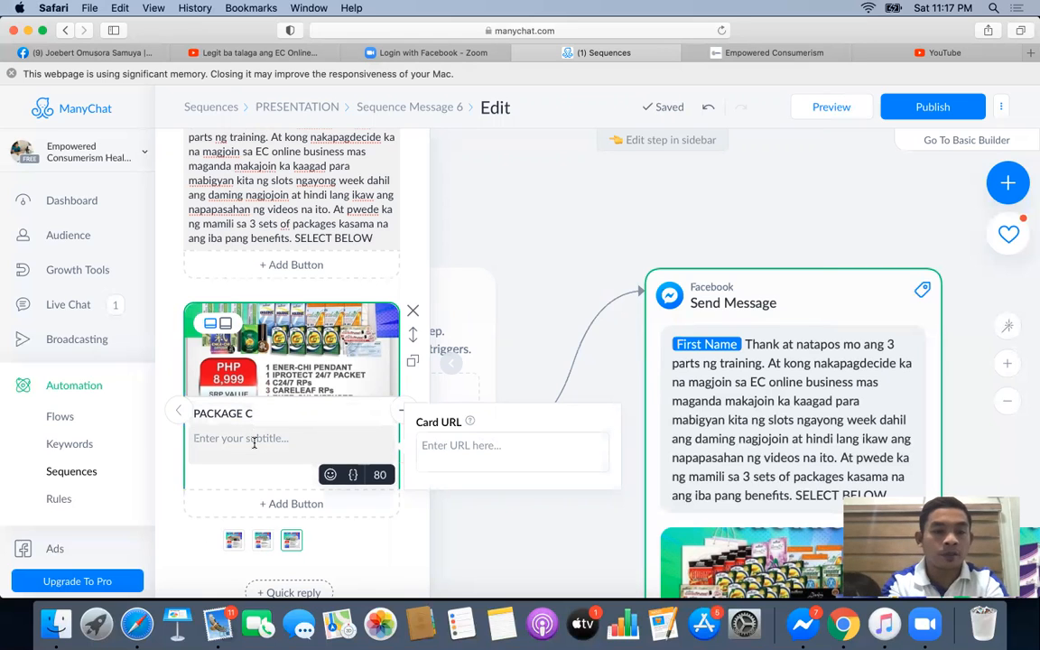
{"action": "type", "text": "FAMILY CHOICE"}
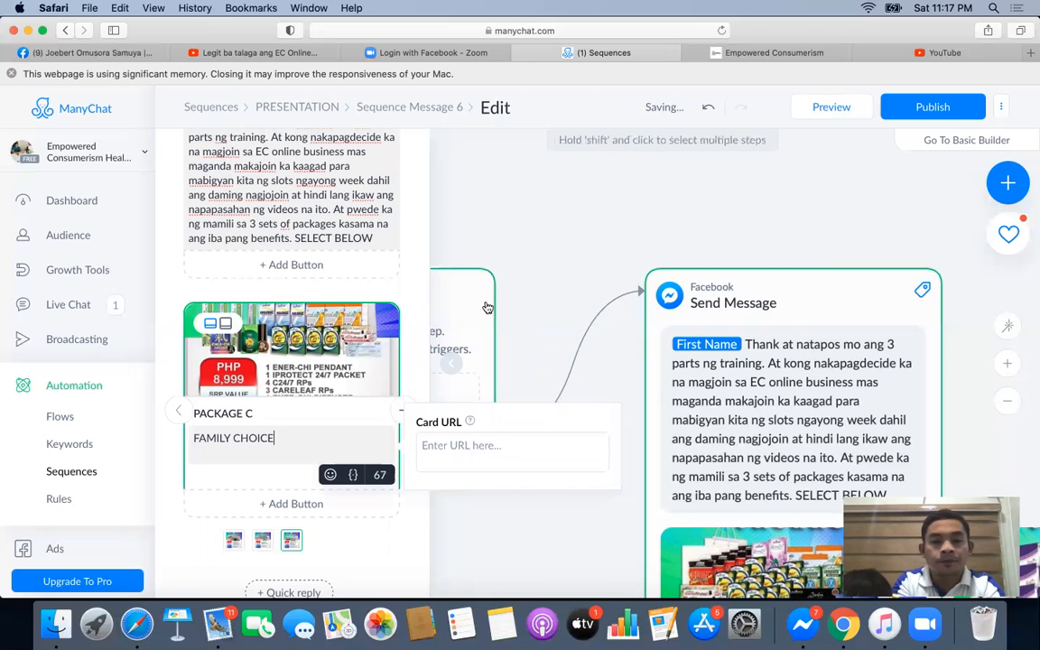
{"action": "left_click", "coordinate": [412, 550]}
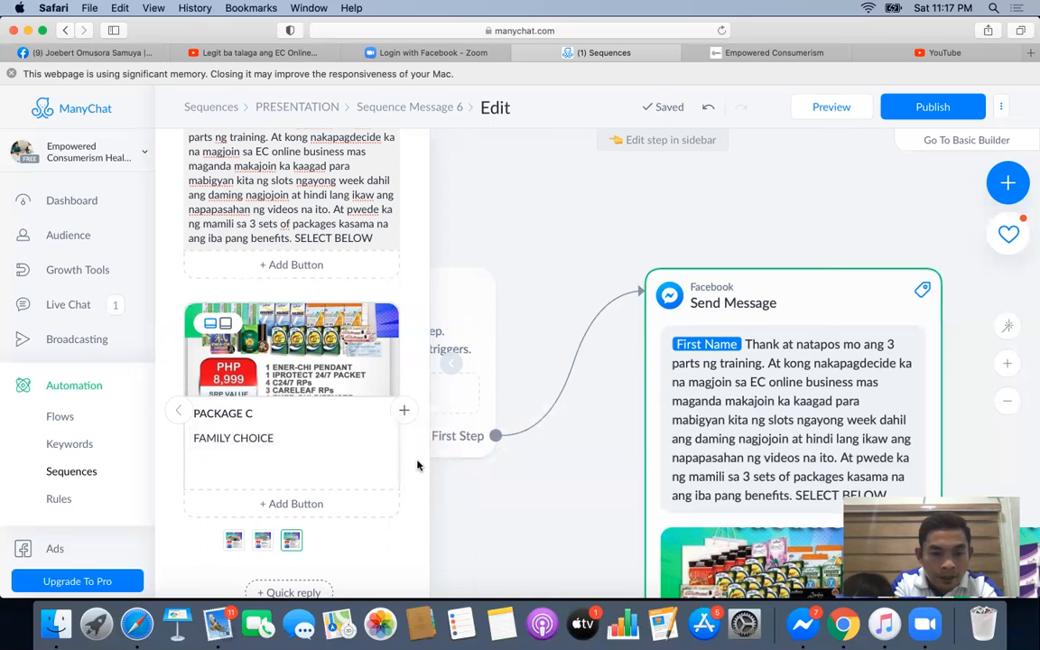
Add a fourth gallery card with the GLOBAL PACKAGE flyer from Downloads as its image
{"action": "left_click", "coordinate": [404, 412]}
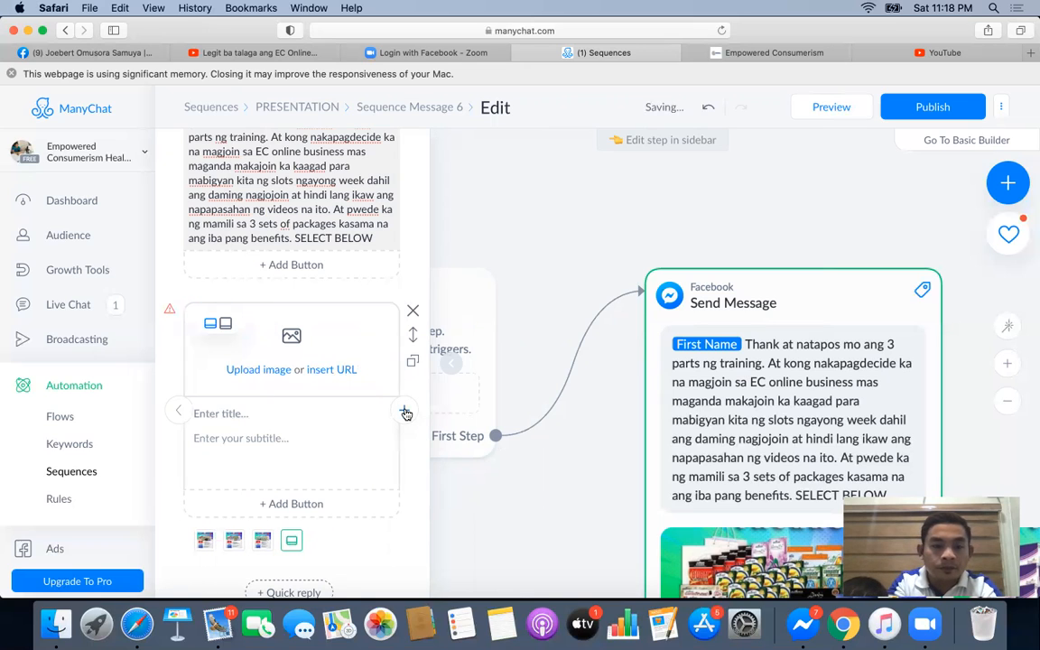
{"action": "left_click", "coordinate": [249, 372]}
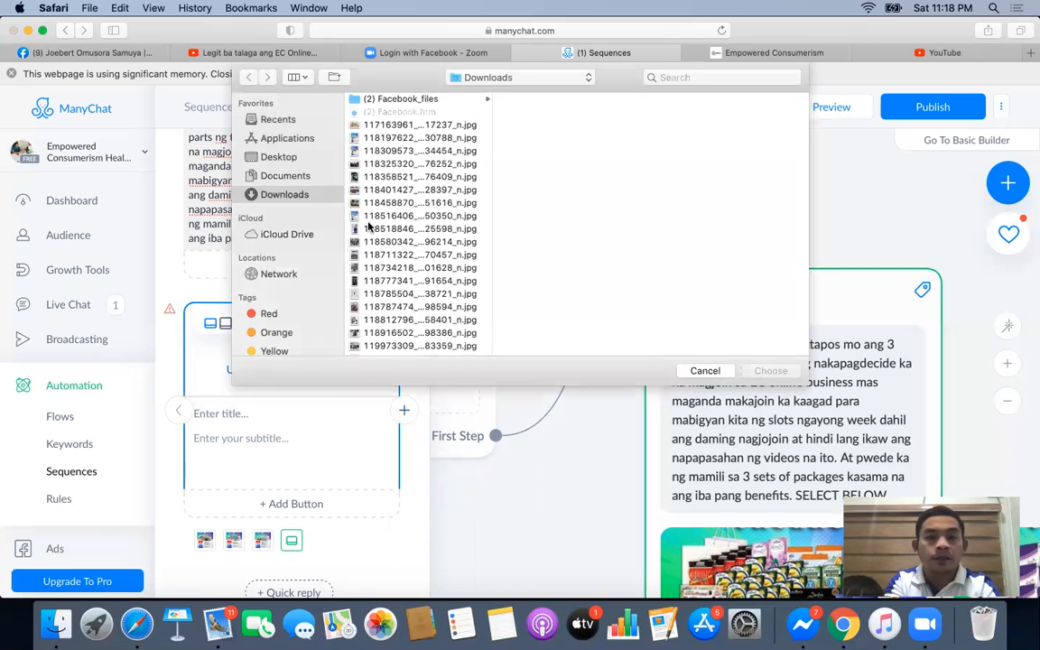
{"action": "key", "text": "Down"}
{"action": "key", "text": "Down"}
{"action": "key", "text": "Down"}
{"action": "key", "text": "Down"}
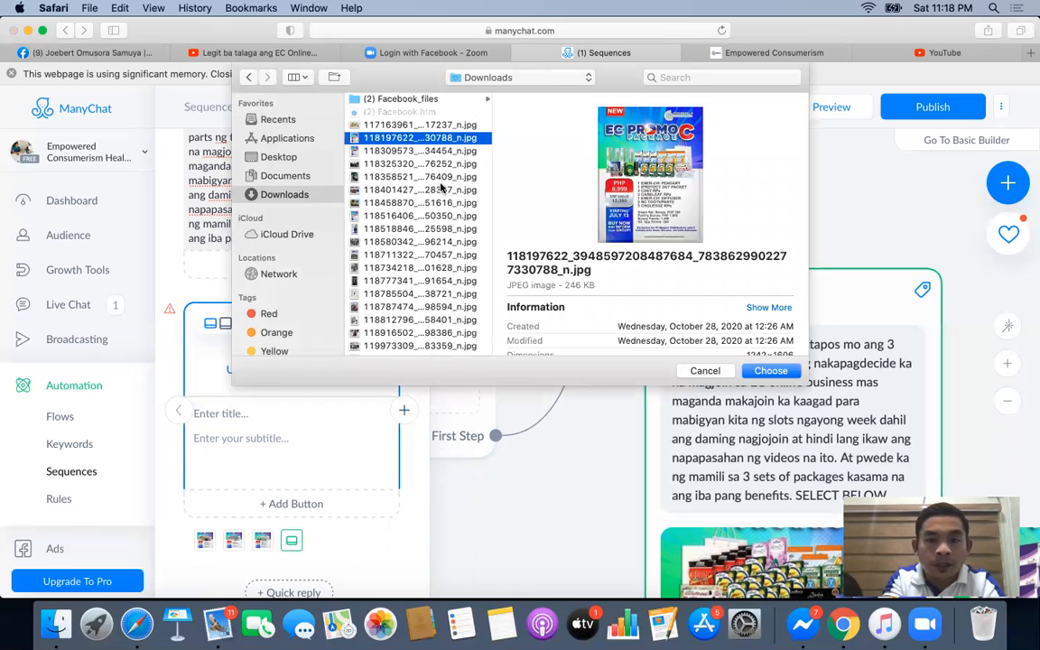
{"action": "key", "text": "Down"}
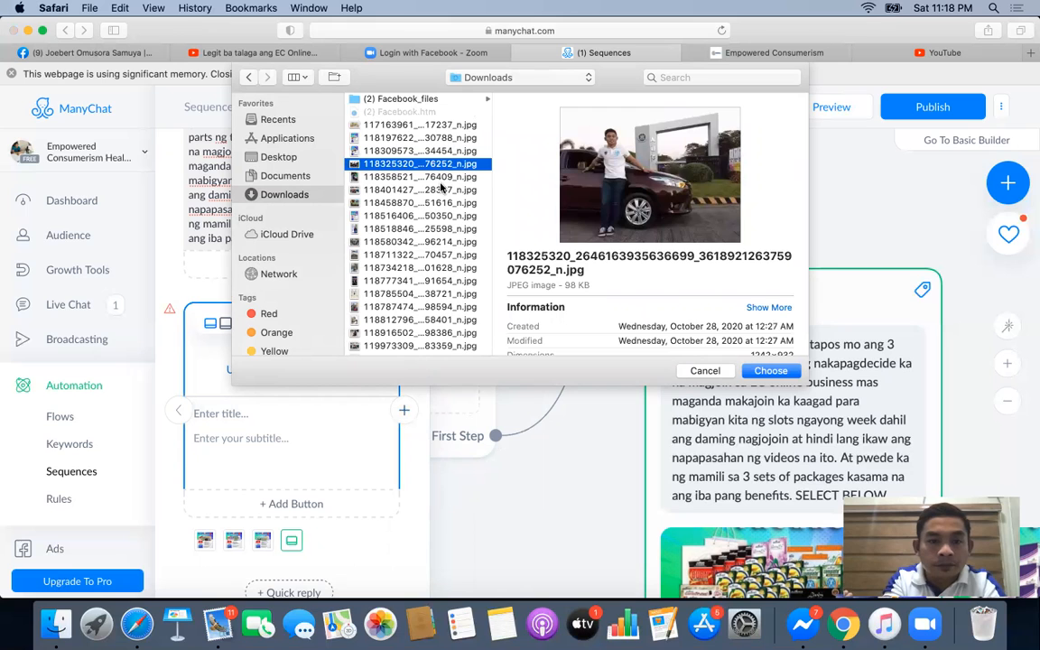
{"action": "key", "text": "Down"}
{"action": "key", "text": "Down"}
{"action": "key", "text": "Down"}
{"action": "key", "text": "Down"}
{"action": "key", "text": "Down"}
{"action": "key", "text": "Down"}
{"action": "key", "text": "Down"}
{"action": "key", "text": "Down"}
{"action": "key", "text": "Down"}
{"action": "key", "text": "Down"}
{"action": "key", "text": "Down"}
{"action": "key", "text": "Down"}
{"action": "key", "text": "Down"}
{"action": "key", "text": "Down"}
{"action": "key", "text": "Down"}
{"action": "key", "text": "Down"}
{"action": "key", "text": "Down"}
{"action": "key", "text": "Down"}
{"action": "key", "text": "Down"}
{"action": "key", "text": "Down"}
{"action": "key", "text": "Down"}
{"action": "key", "text": "Down"}
{"action": "key", "text": "Down"}
{"action": "key", "text": "Down"}
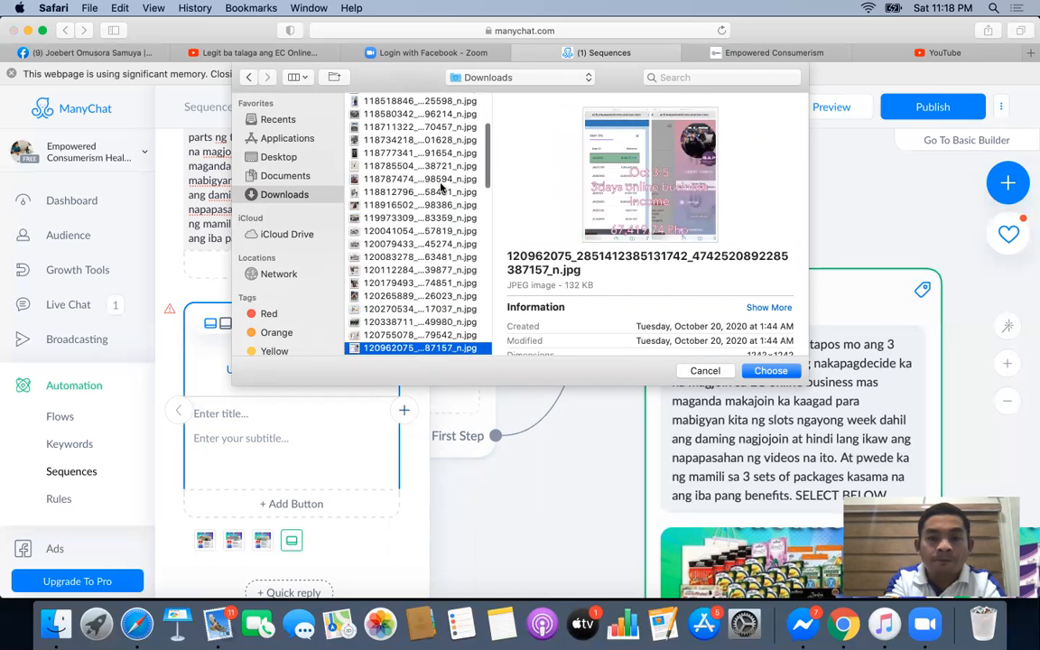
{"action": "key", "text": "Down"}
{"action": "key", "text": "Down"}
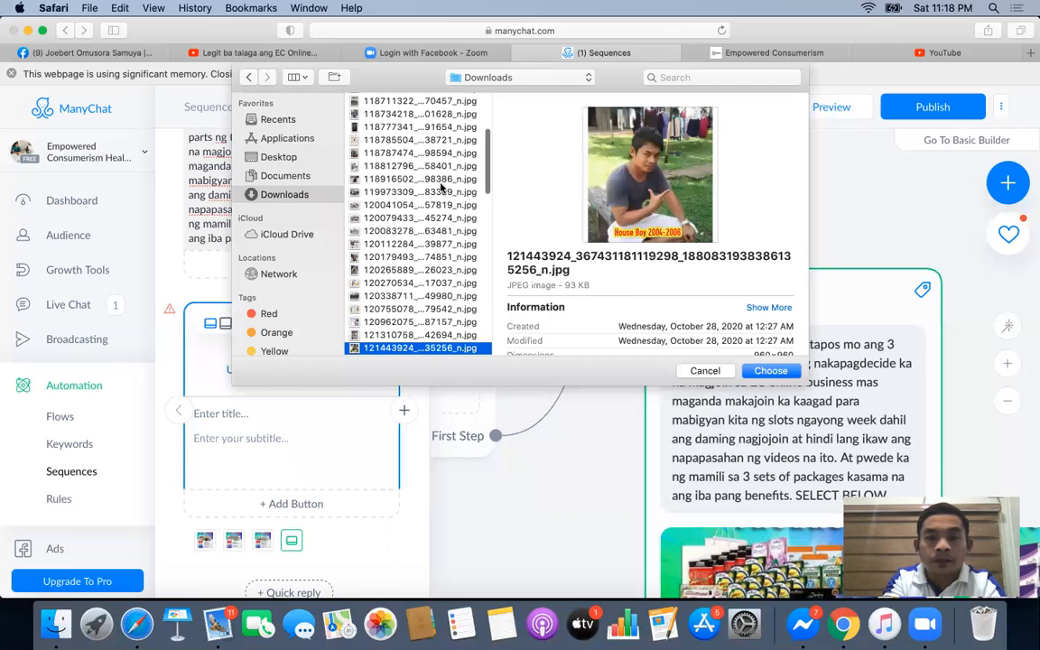
{"action": "key", "text": "Down"}
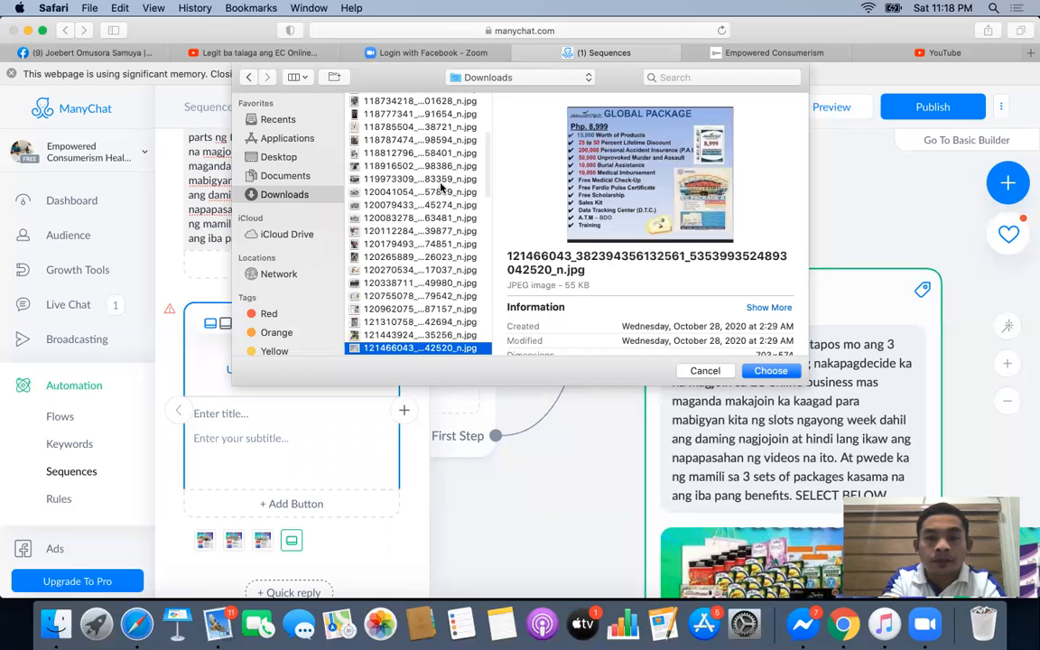
{"action": "left_click", "coordinate": [770, 371]}
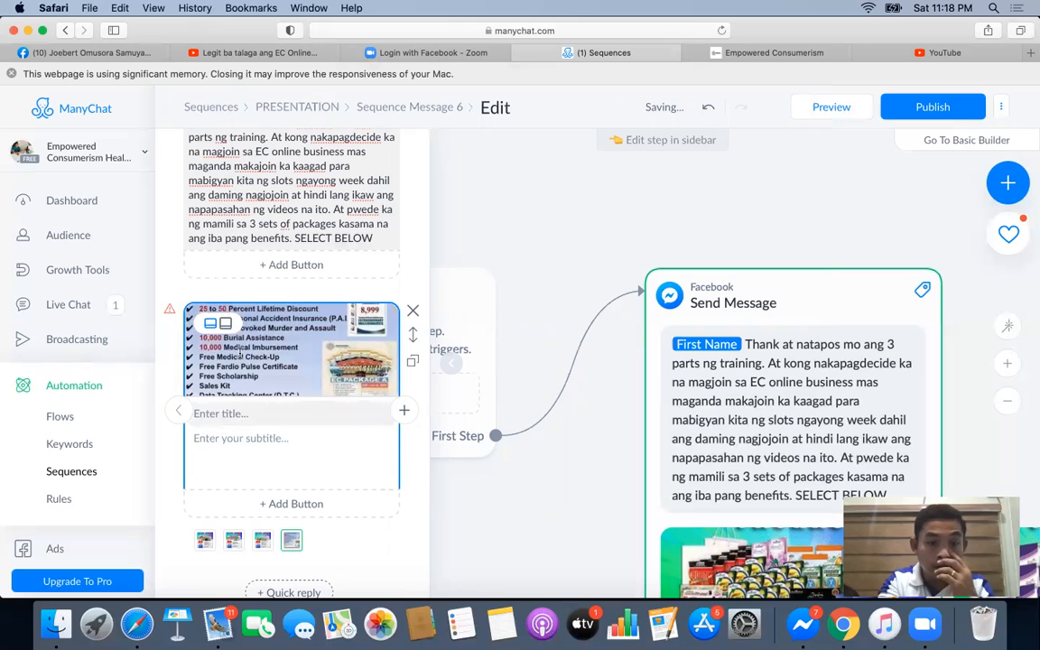
Make the GLOBAL PACKAGE card show the whole image and title it BENEFITS
{"action": "left_click", "coordinate": [227, 325]}
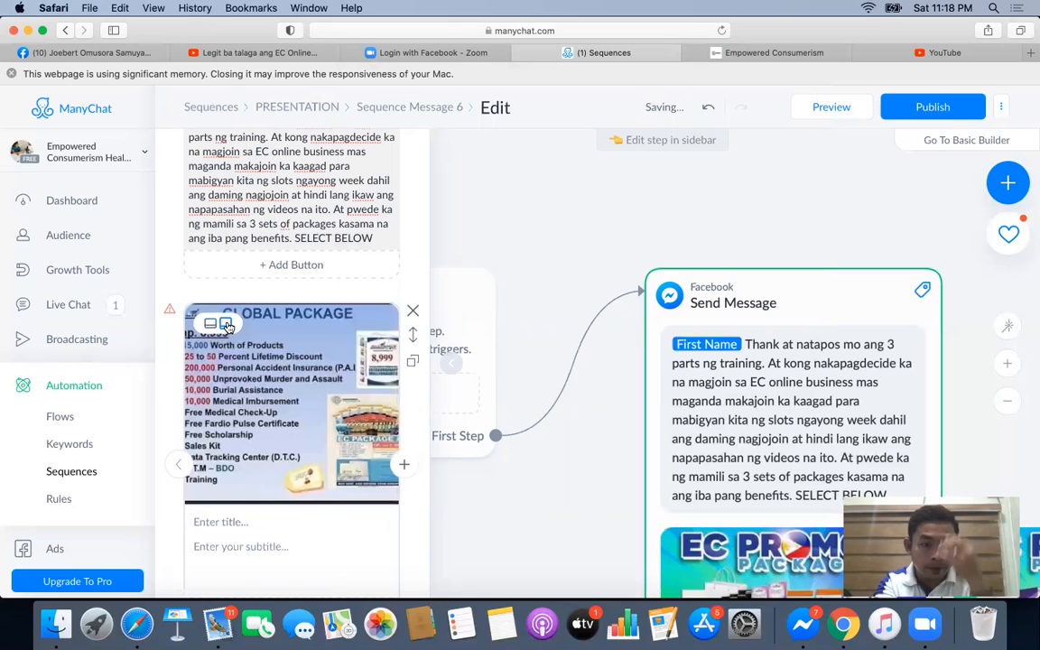
{"action": "left_click", "coordinate": [245, 523]}
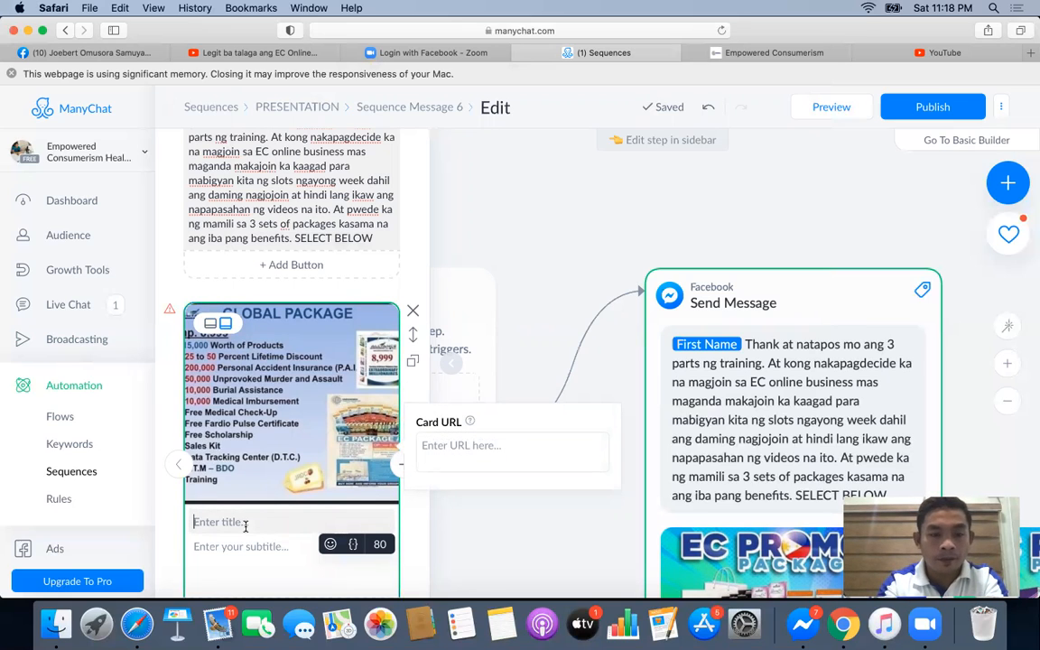
{"action": "type", "text": "BENEFITS"}
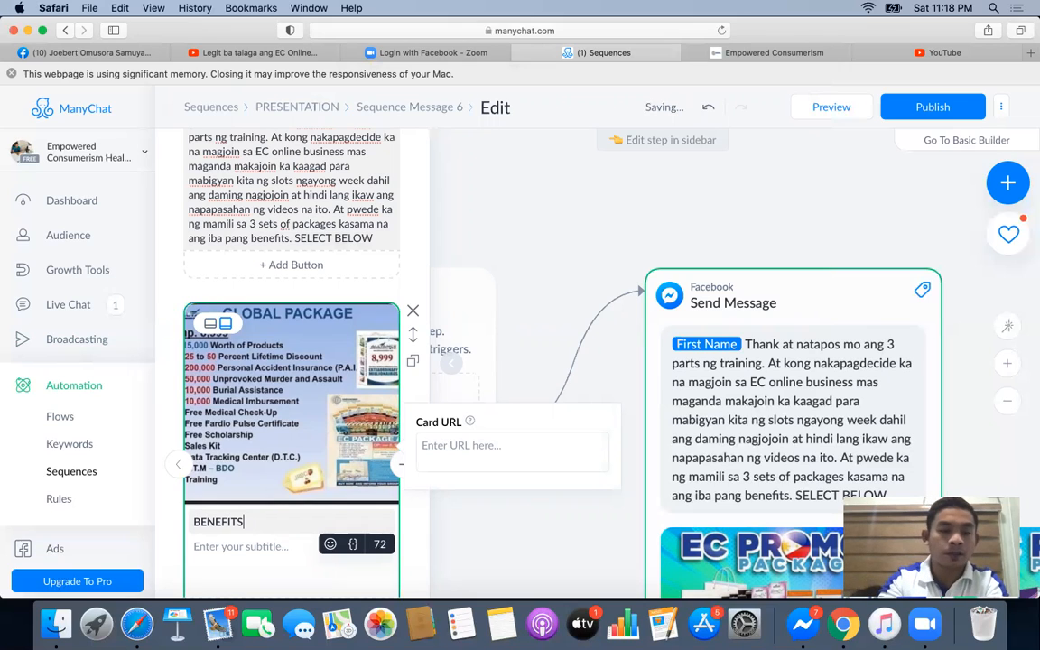
{"action": "left_click", "coordinate": [258, 547]}
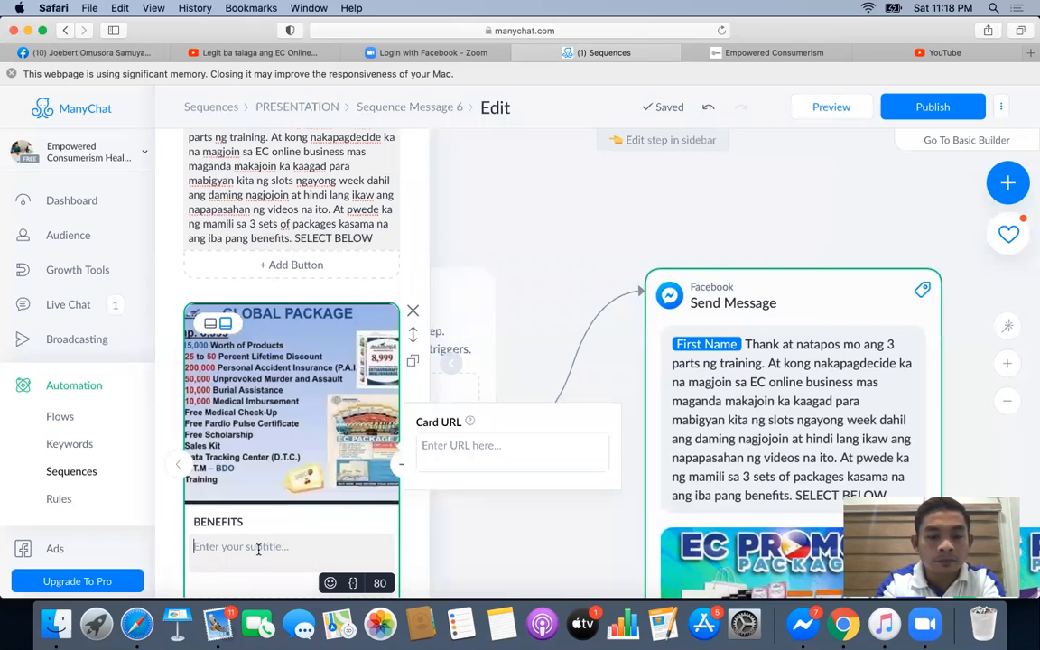
{"action": "type", "text": "RETURN"}
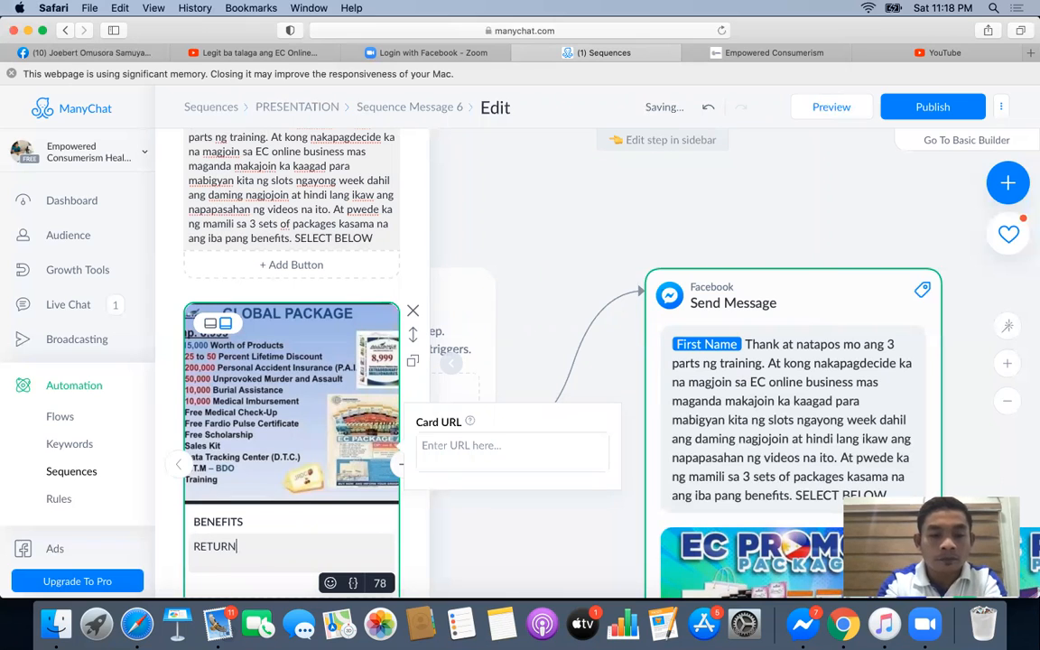
{"action": "type", "text": " ON YOUT"}
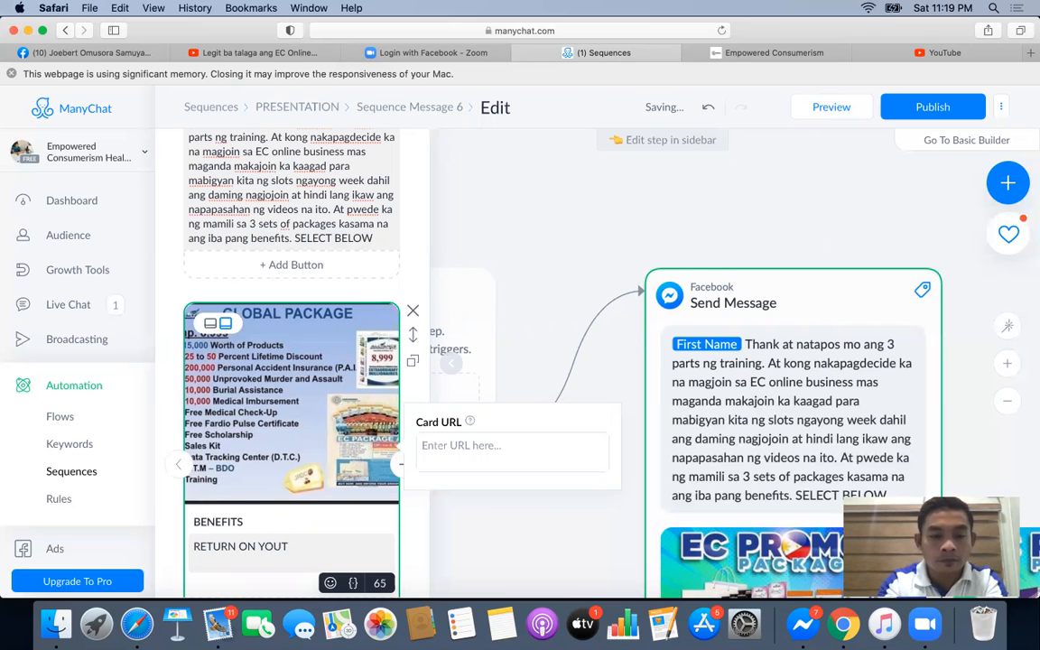
{"action": "key", "text": "BackSpace"}
{"action": "type", "text": "R "}
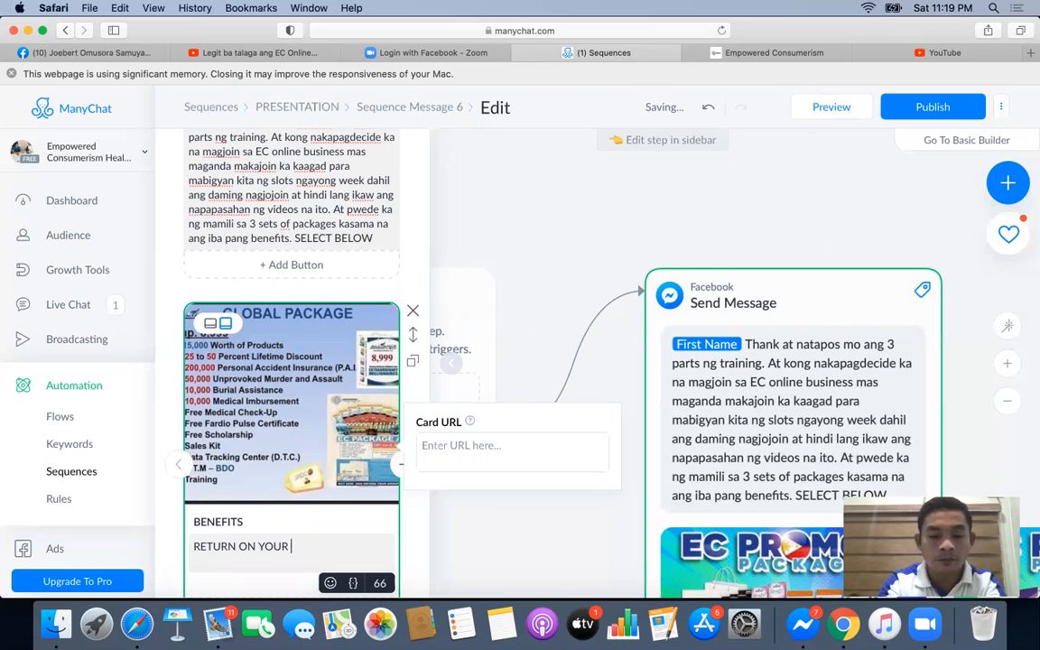
{"action": "type", "text": "INVESTE"}
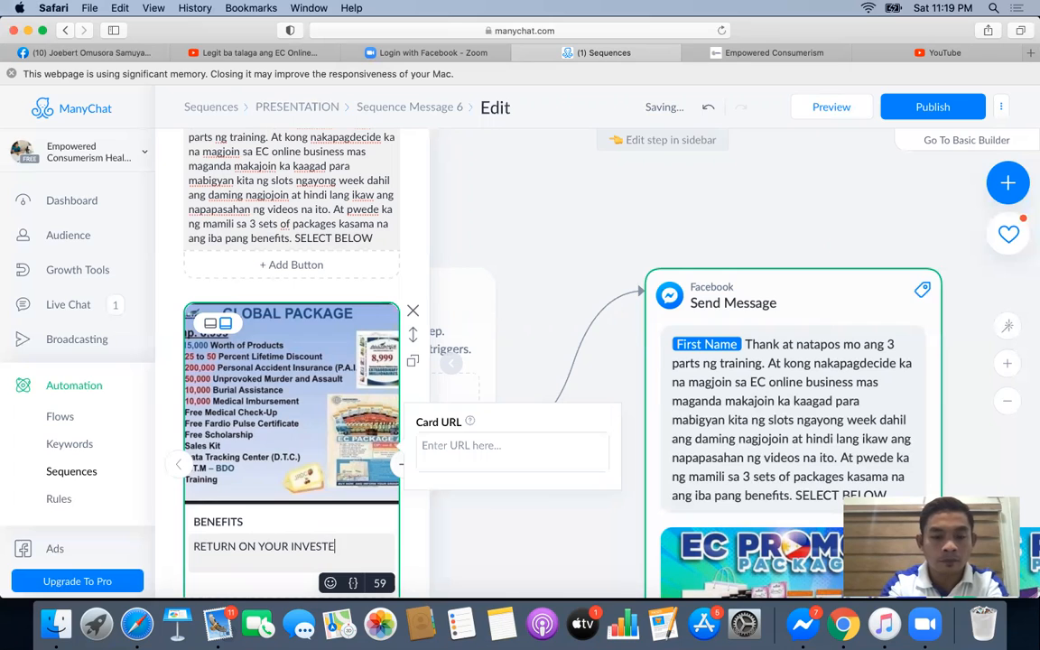
Set the subtitle to 'ITO ANG BENEFITS NA MAKUHA MI O SA PAG MEMBER.' and publish the message
{"action": "key", "text": "BackSpace"}
{"action": "key", "text": "BackSpace"}
{"action": "key", "text": "BackSpace"}
{"action": "key", "text": "BackSpace"}
{"action": "key", "text": "BackSpace"}
{"action": "key", "text": "BackSpace"}
{"action": "key", "text": "BackSpace"}
{"action": "key", "text": "BackSpace"}
{"action": "key", "text": "BackSpace"}
{"action": "key", "text": "BackSpace"}
{"action": "key", "text": "BackSpace"}
{"action": "key", "text": "BackSpace"}
{"action": "key", "text": "BackSpace"}
{"action": "key", "text": "BackSpace"}
{"action": "key", "text": "BackSpace"}
{"action": "key", "text": "BackSpace"}
{"action": "key", "text": "BackSpace"}
{"action": "key", "text": "BackSpace"}
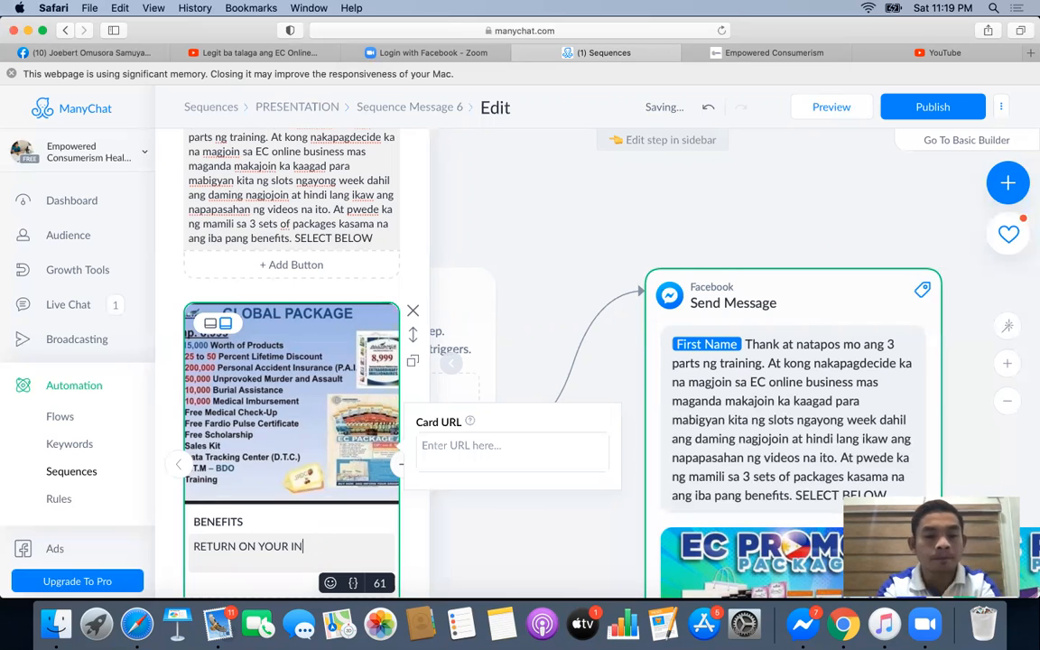
{"action": "key", "text": "BackSpace"}
{"action": "key", "text": "BackSpace"}
{"action": "key", "text": "BackSpace"}
{"action": "key", "text": "BackSpace"}
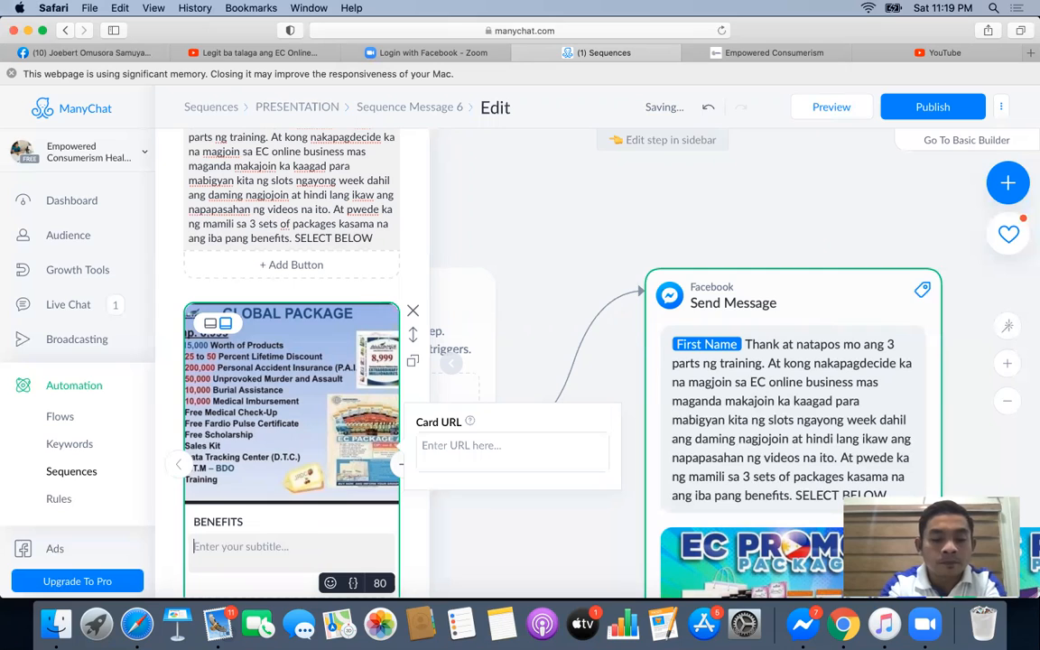
{"action": "type", "text": "ITO ANG BENEFI"}
{"action": "type", "text": "TS NA MAKUHA"}
{"action": "type", "text": " MI "}
{"action": "type", "text": "O SA P"}
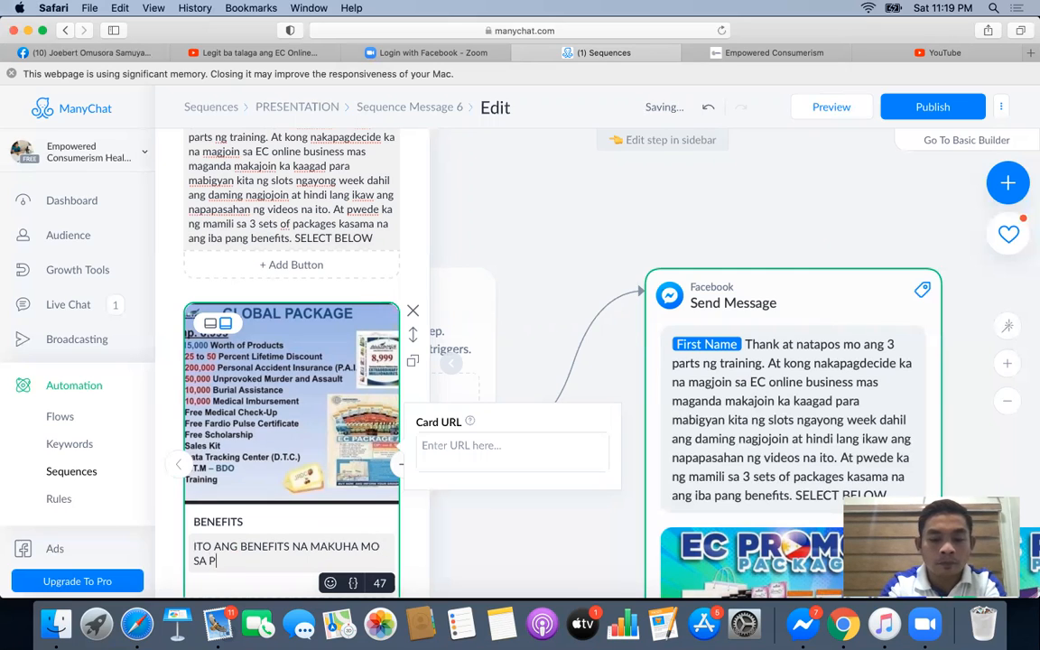
{"action": "type", "text": "A"}
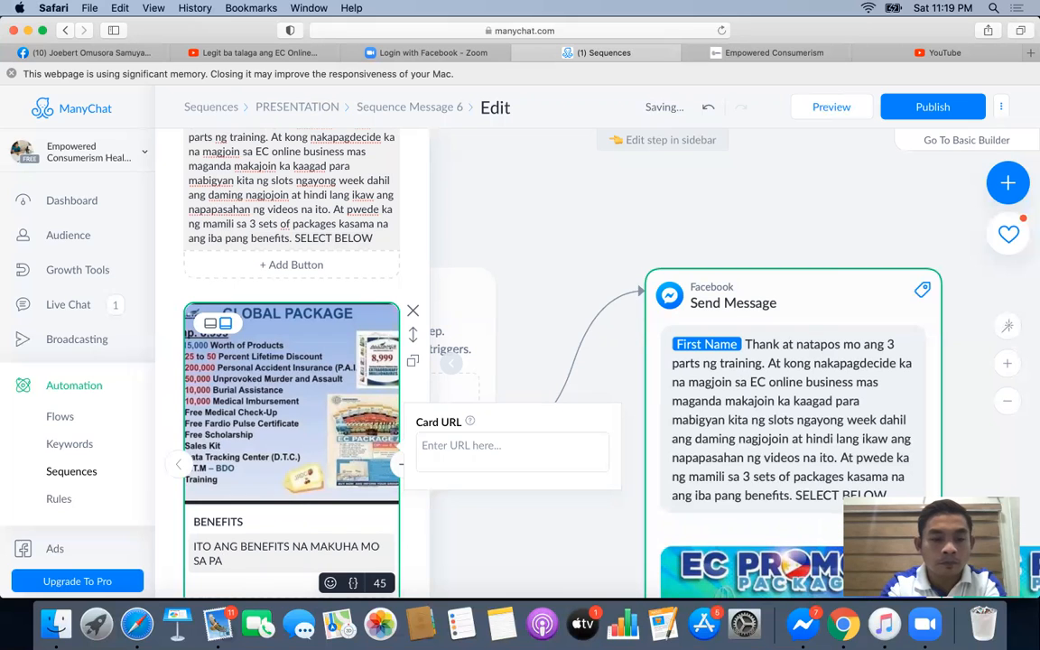
{"action": "type", "text": "G M"}
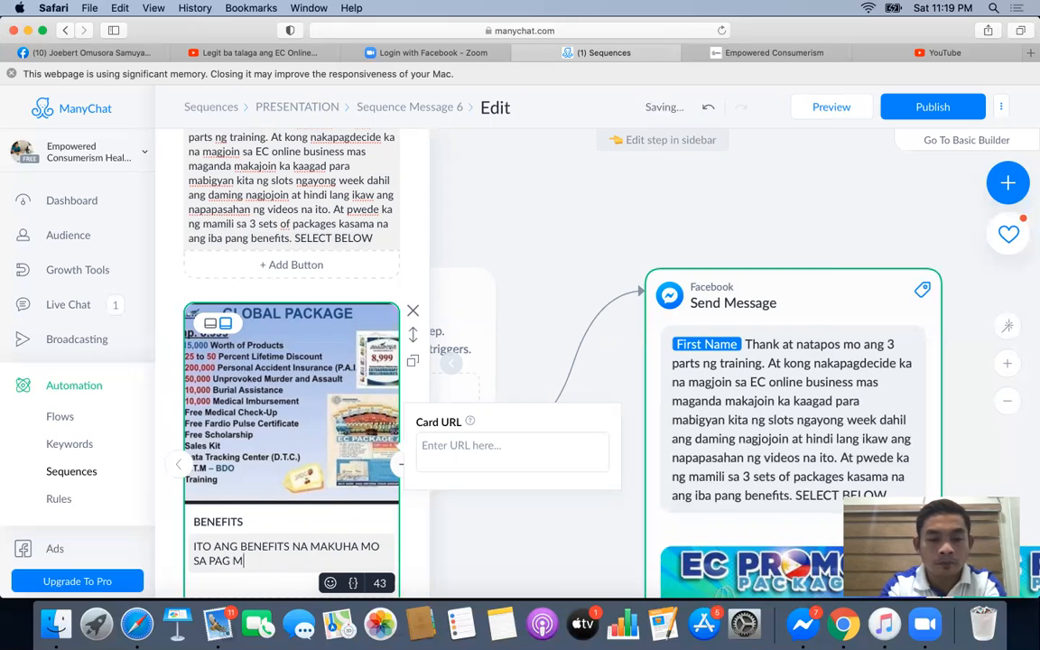
{"action": "type", "text": "EMBER."}
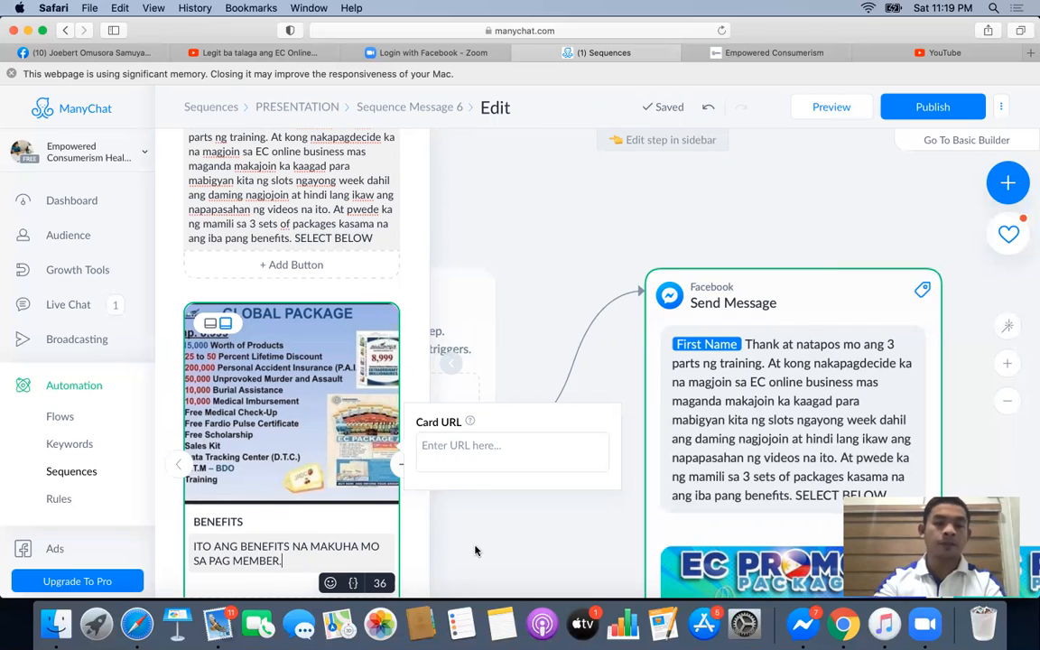
{"action": "left_click", "coordinate": [417, 536]}
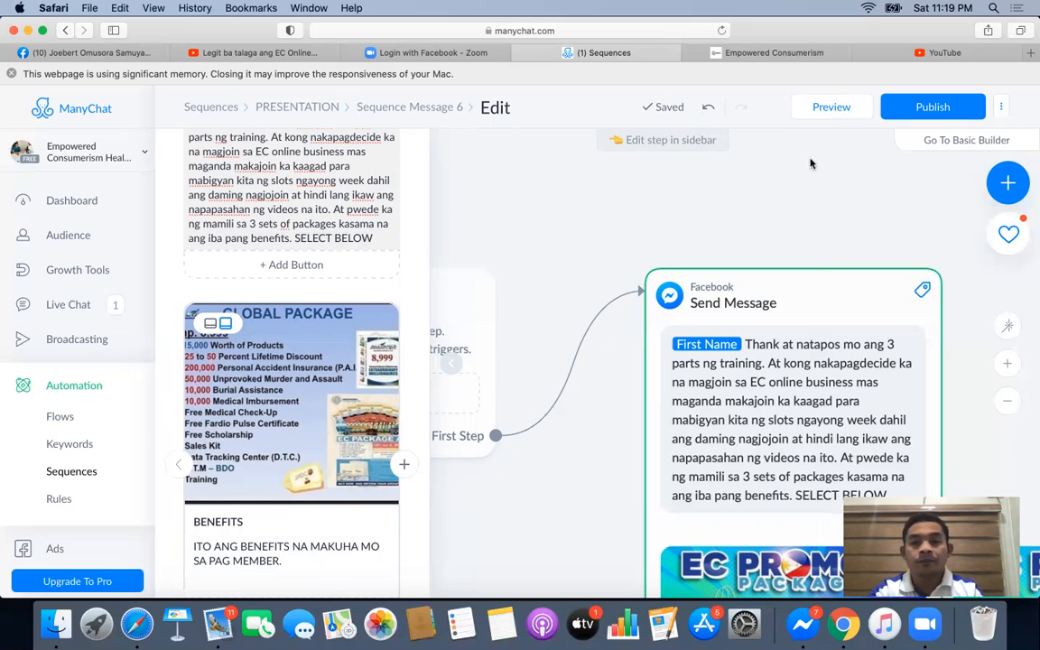
{"action": "left_click", "coordinate": [892, 110]}
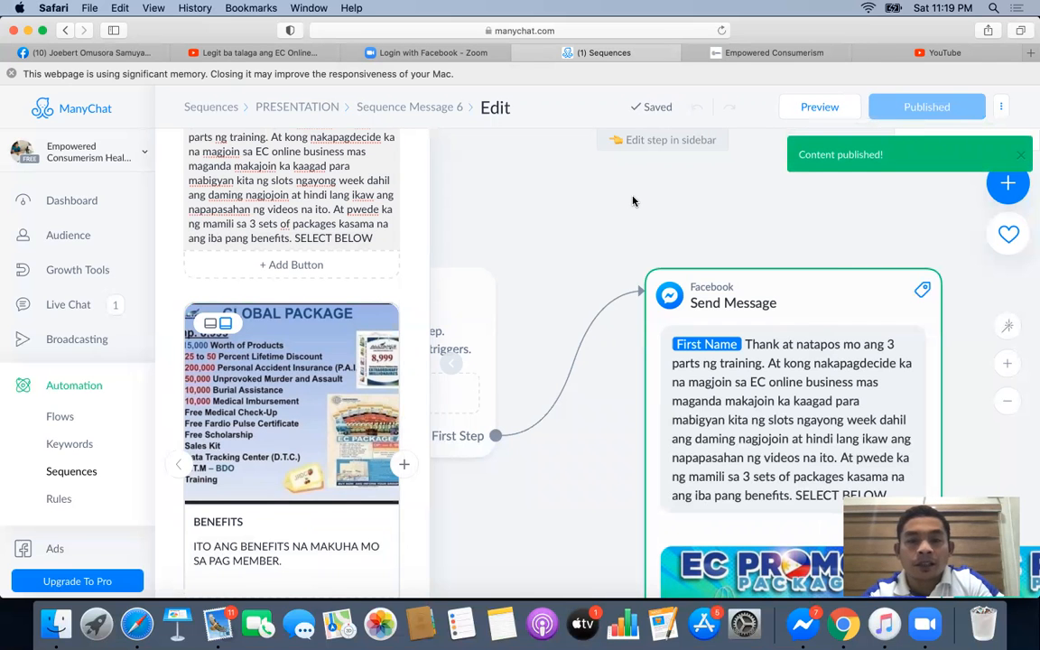
{"action": "left_click", "coordinate": [497, 437]}
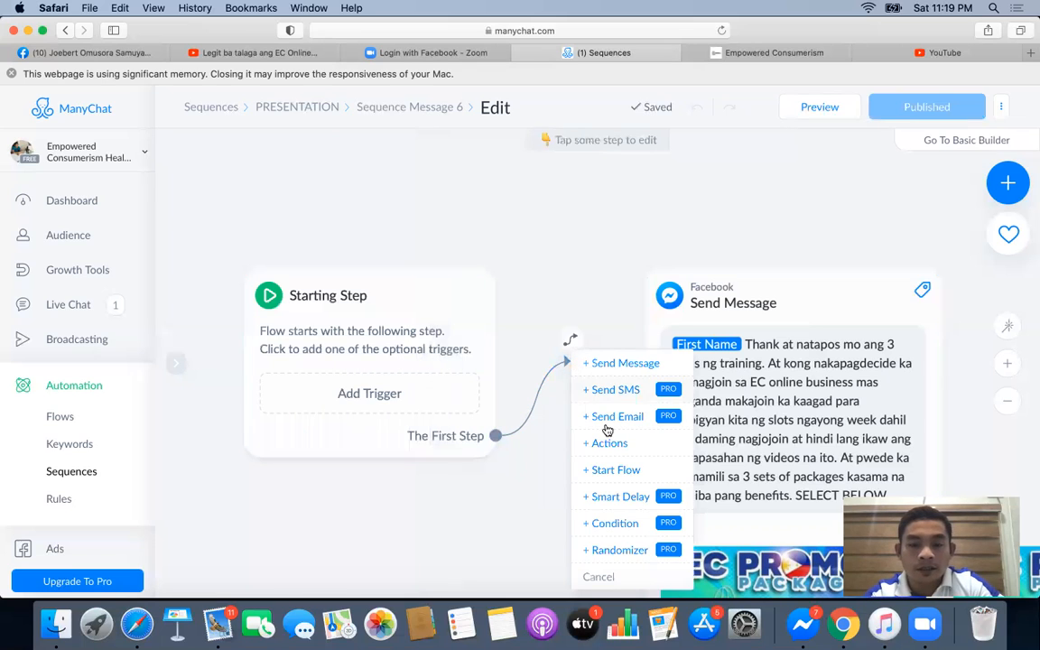
Insert an Actions step subscribing users to PRESENTATION, link it to Send Message, and publish
{"action": "left_click", "coordinate": [609, 444]}
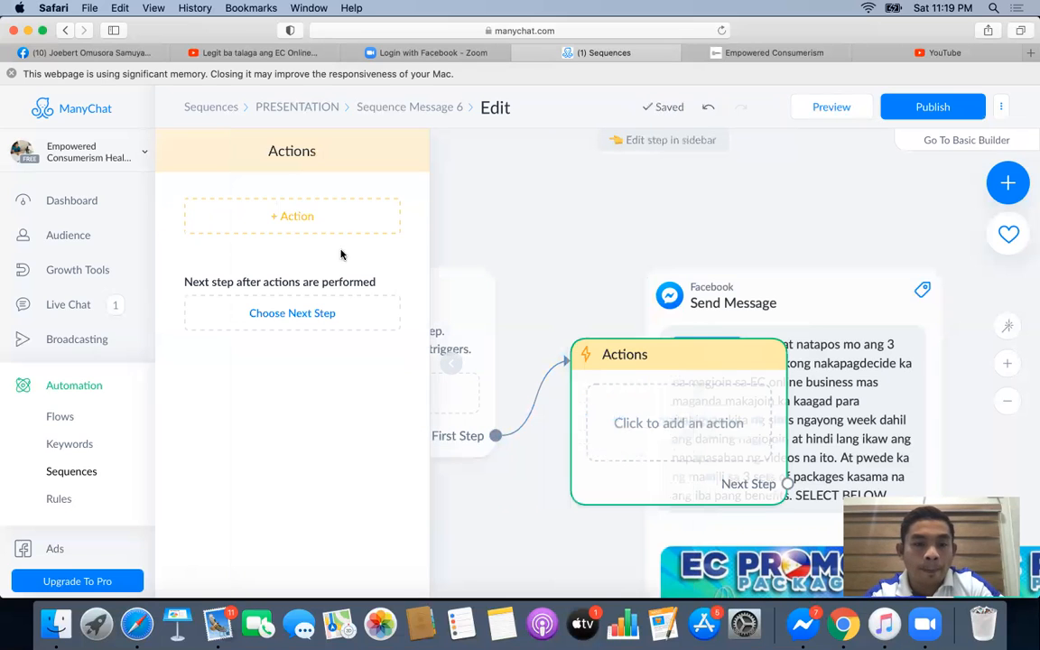
{"action": "left_click", "coordinate": [307, 225]}
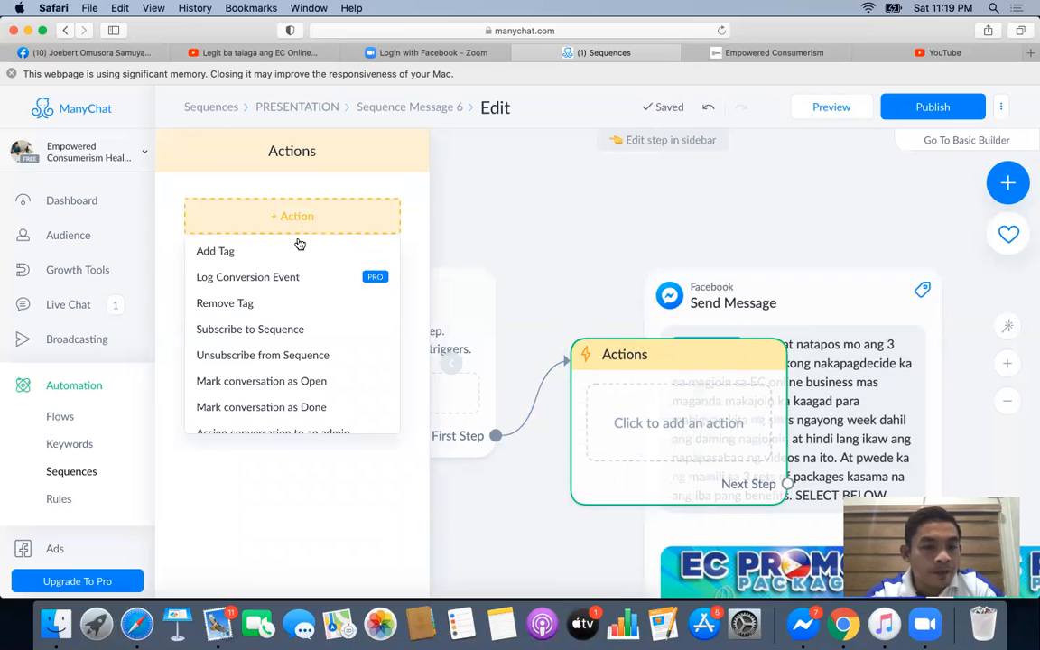
{"action": "left_click", "coordinate": [257, 332]}
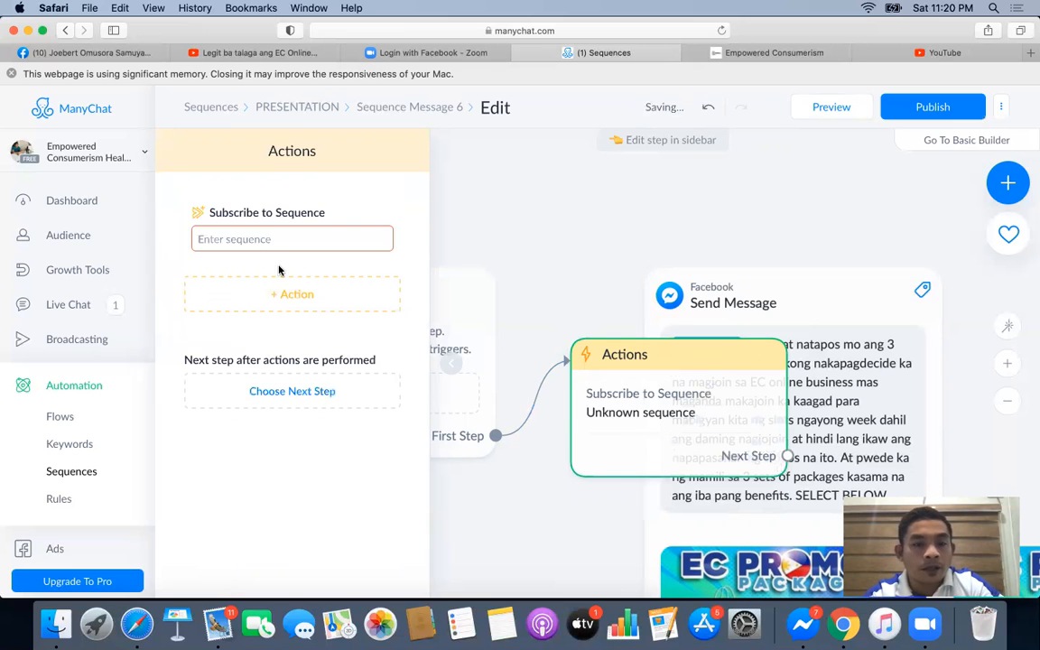
{"action": "left_click", "coordinate": [275, 240]}
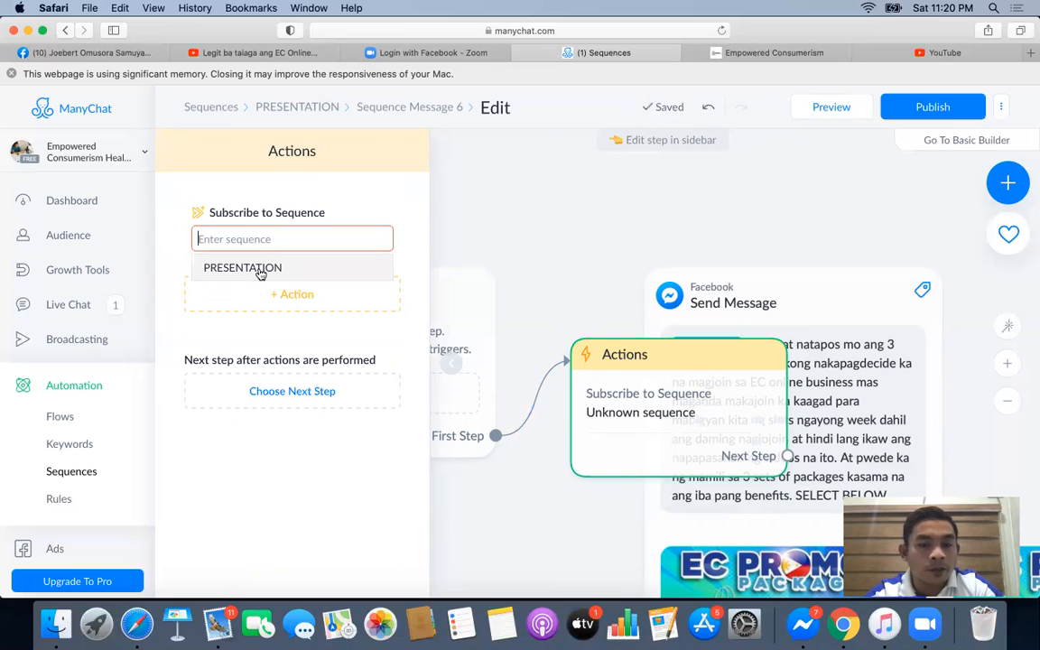
{"action": "left_click", "coordinate": [260, 269]}
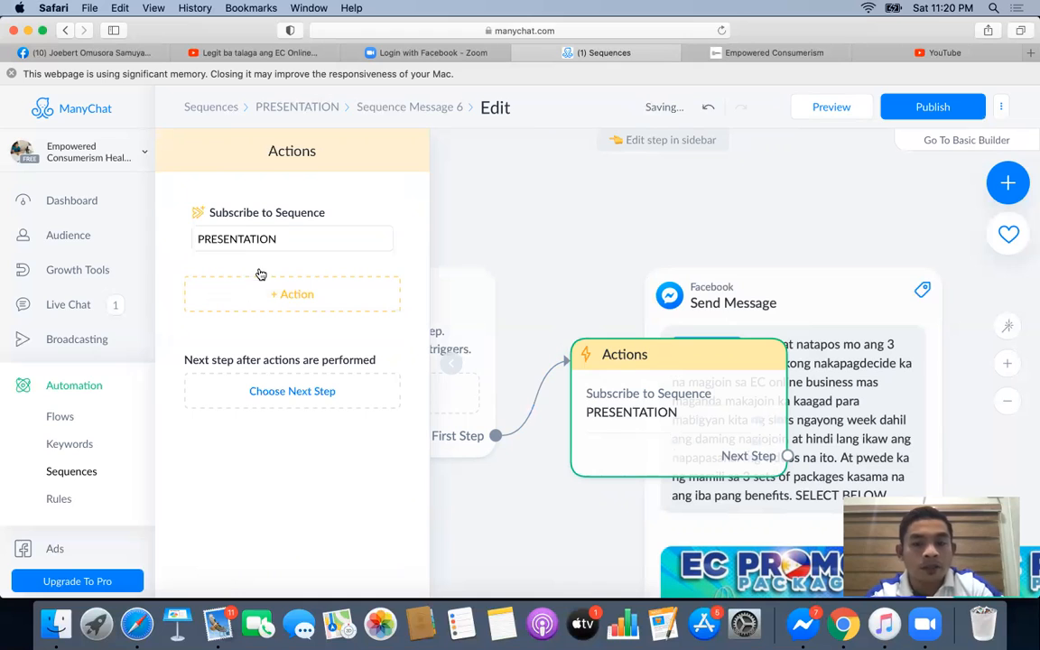
{"action": "left_click", "coordinate": [787, 456]}
{"action": "left_click", "coordinate": [810, 332]}
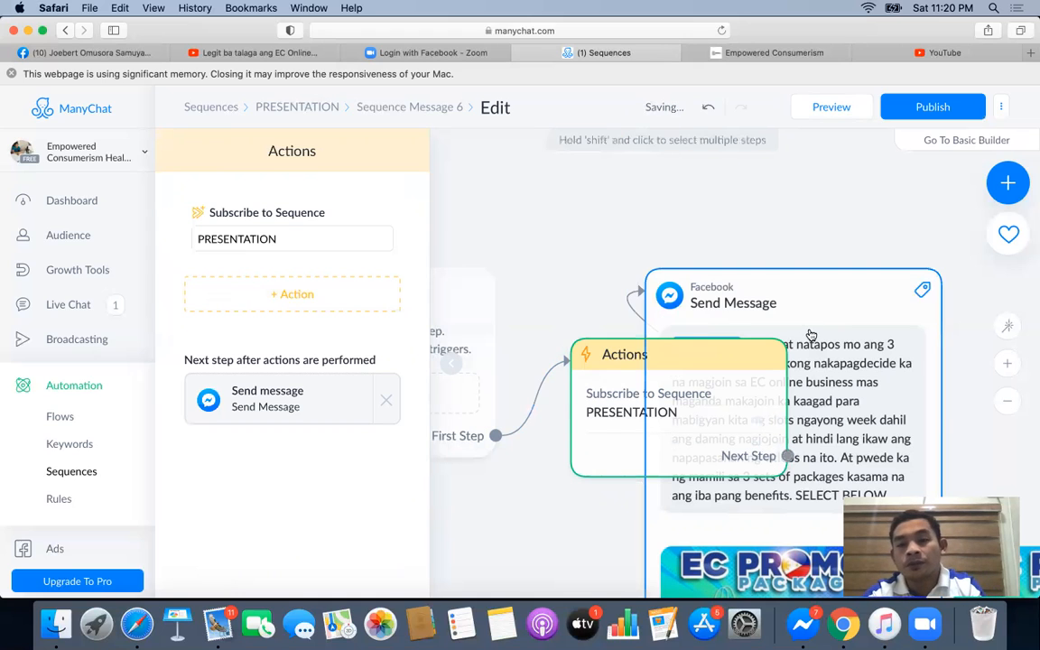
{"action": "left_click", "coordinate": [906, 108]}
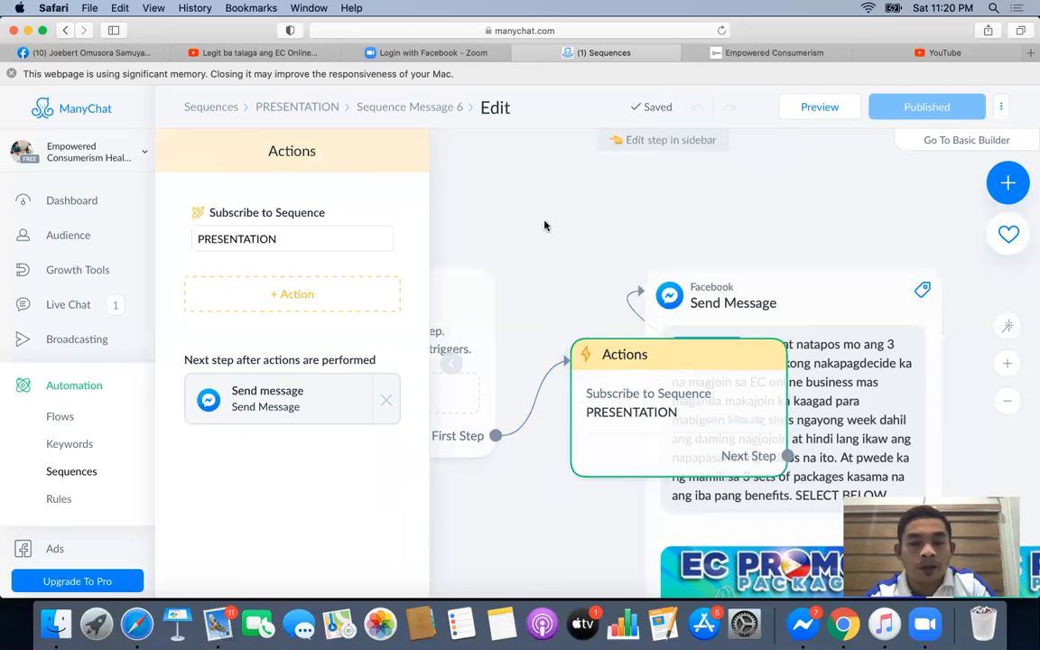
Rename Sequence Message 6 to PACKAGE and switch it on in the PRESENTATION sequence
{"action": "left_click", "coordinate": [378, 111]}
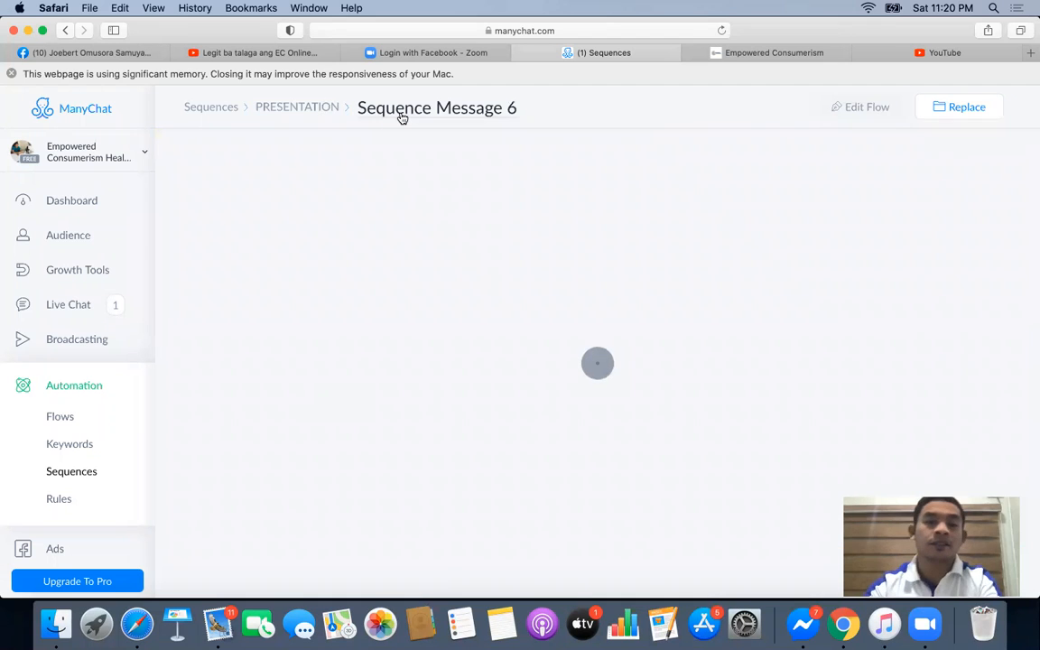
{"action": "left_click", "coordinate": [402, 118]}
{"action": "type", "text": "P"}
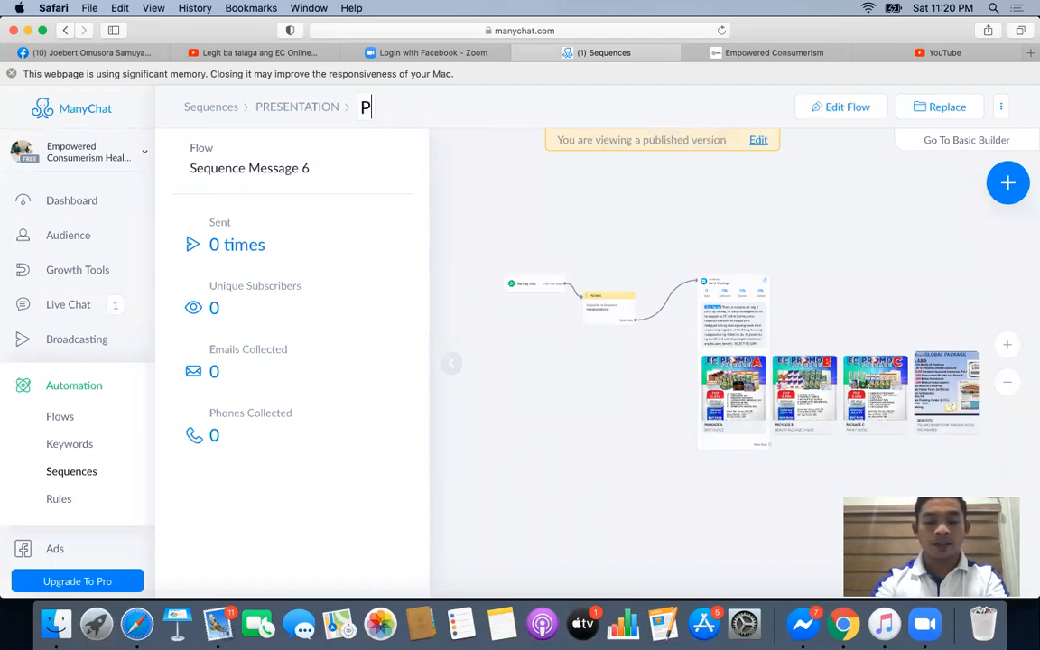
{"action": "type", "text": "ACKAGE"}
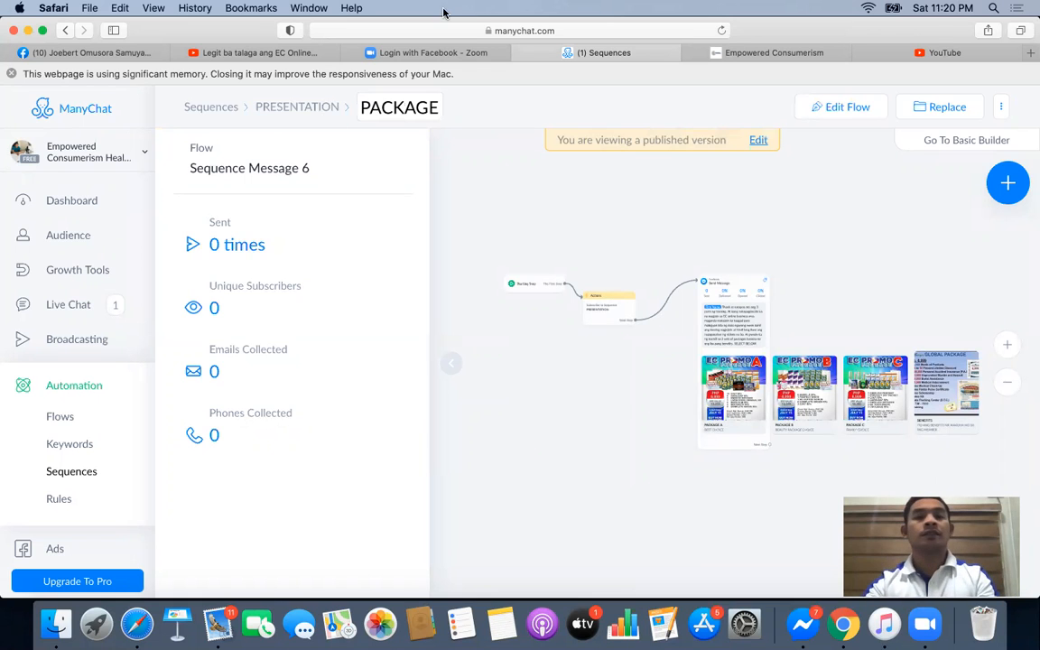
{"action": "left_click", "coordinate": [290, 109]}
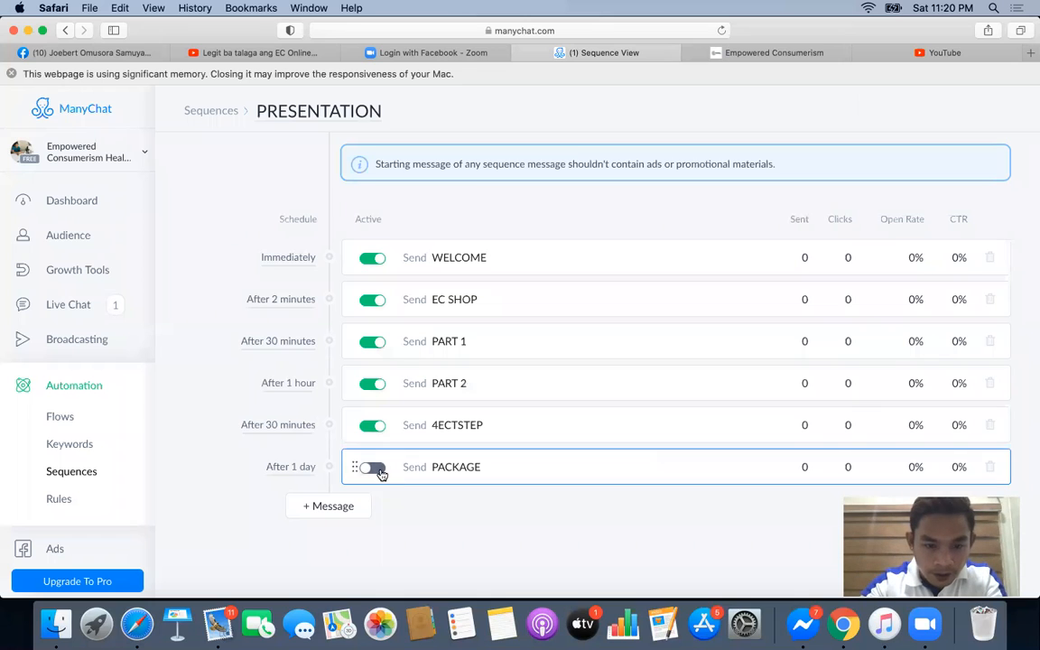
{"action": "left_click", "coordinate": [380, 470]}
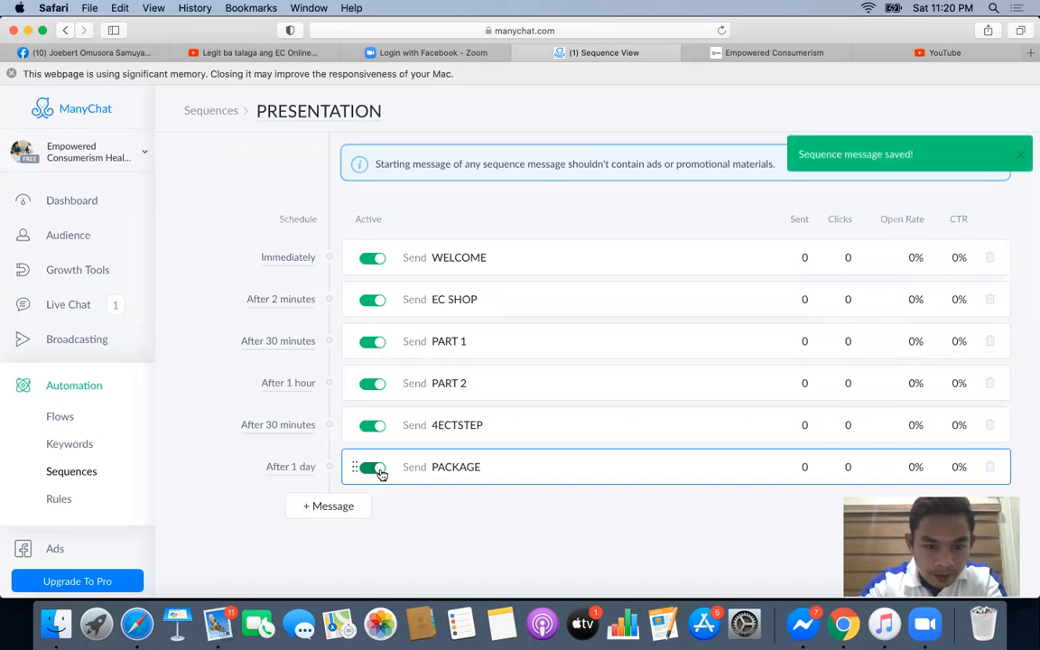
Change the PACKAGE message's delay from 1 day to 30 minutes and save the schedule
{"action": "left_click", "coordinate": [291, 468]}
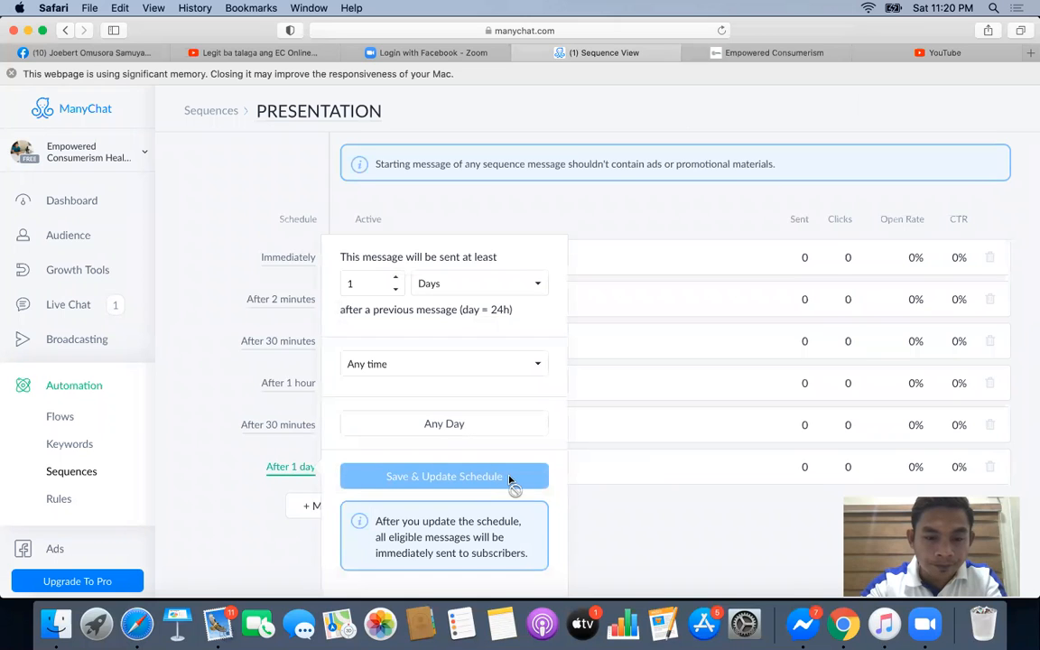
{"action": "left_click", "coordinate": [397, 291]}
{"action": "double_click", "coordinate": [397, 280]}
{"action": "double_click", "coordinate": [398, 279]}
{"action": "double_click", "coordinate": [398, 280]}
{"action": "triple_click", "coordinate": [397, 280]}
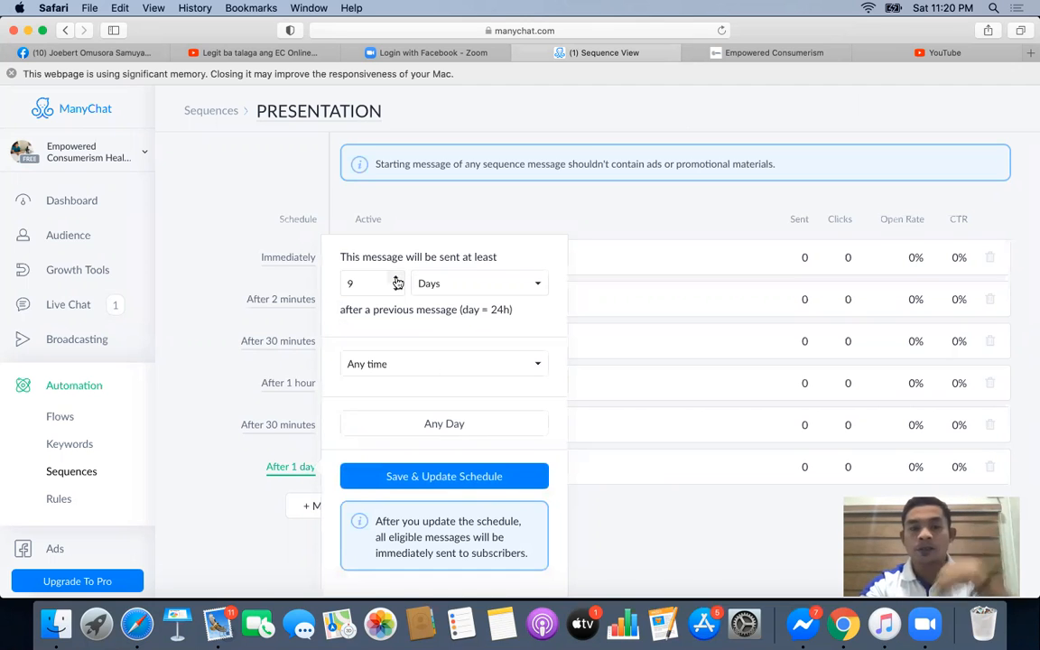
{"action": "double_click", "coordinate": [397, 280]}
{"action": "double_click", "coordinate": [397, 280]}
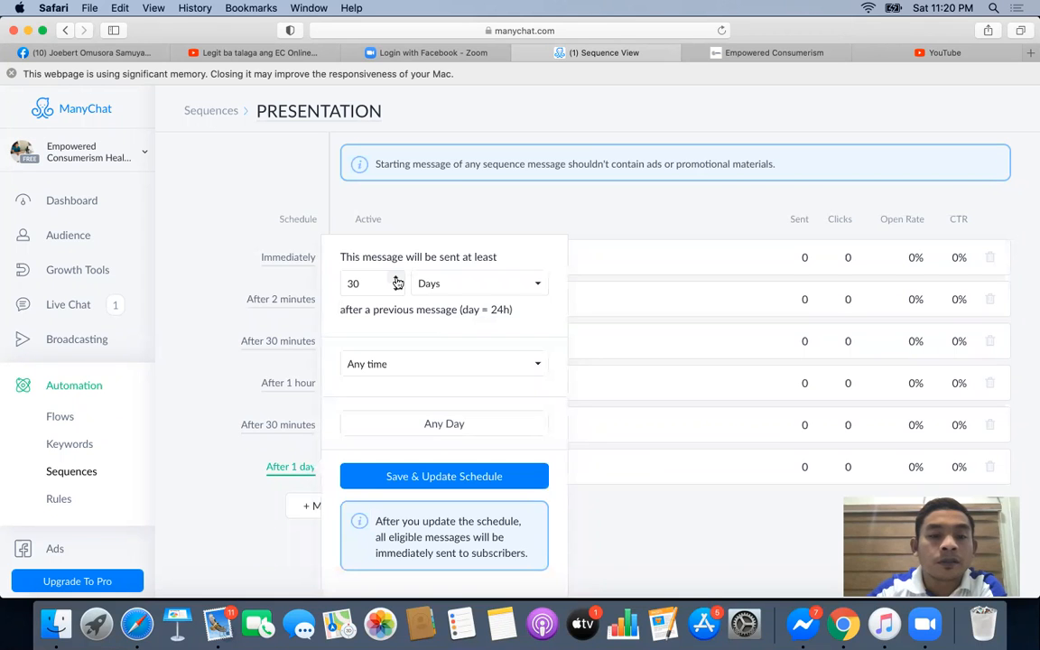
{"action": "left_click", "coordinate": [537, 285]}
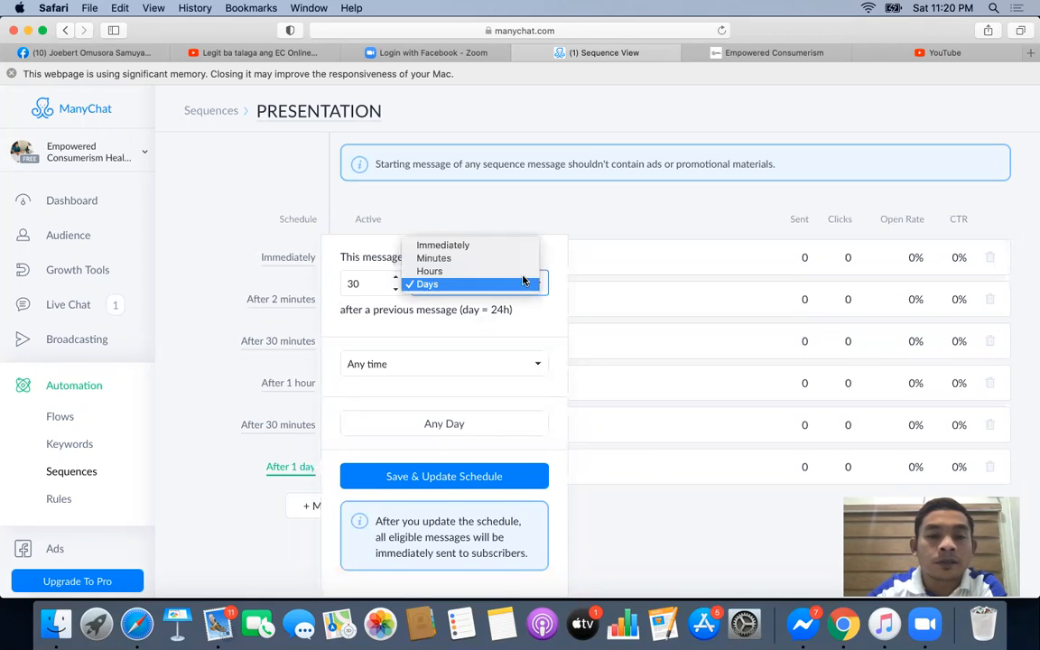
{"action": "left_click", "coordinate": [501, 260]}
{"action": "left_click", "coordinate": [516, 478]}
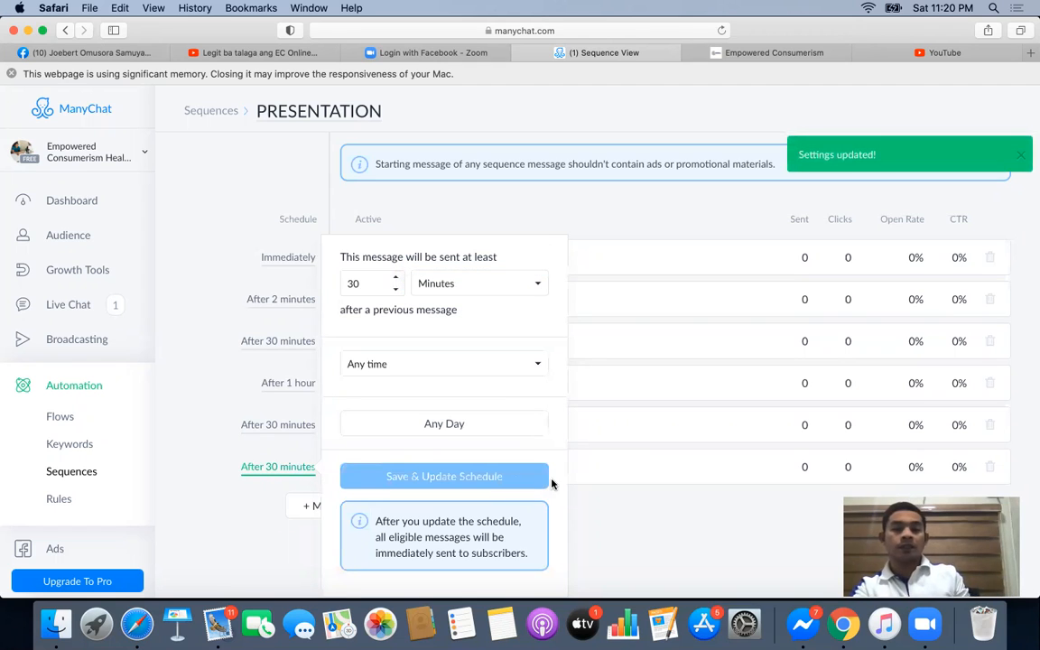
{"action": "left_click", "coordinate": [595, 522]}
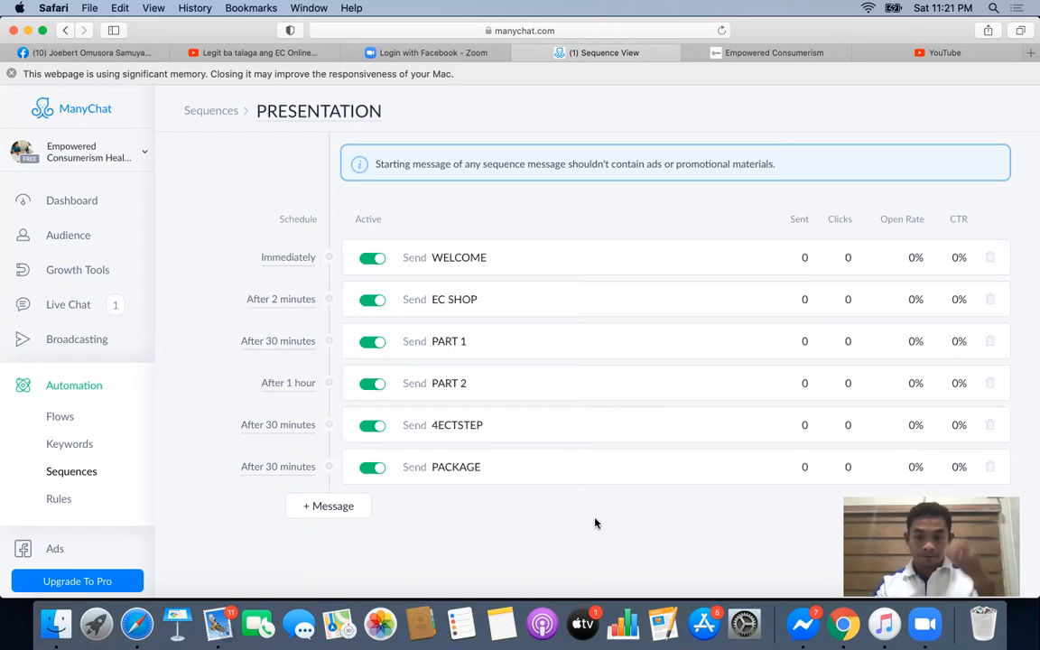
Add Sequence Message 7 with a text block, content type Other, starting with the First Name field
{"action": "left_click", "coordinate": [331, 507]}
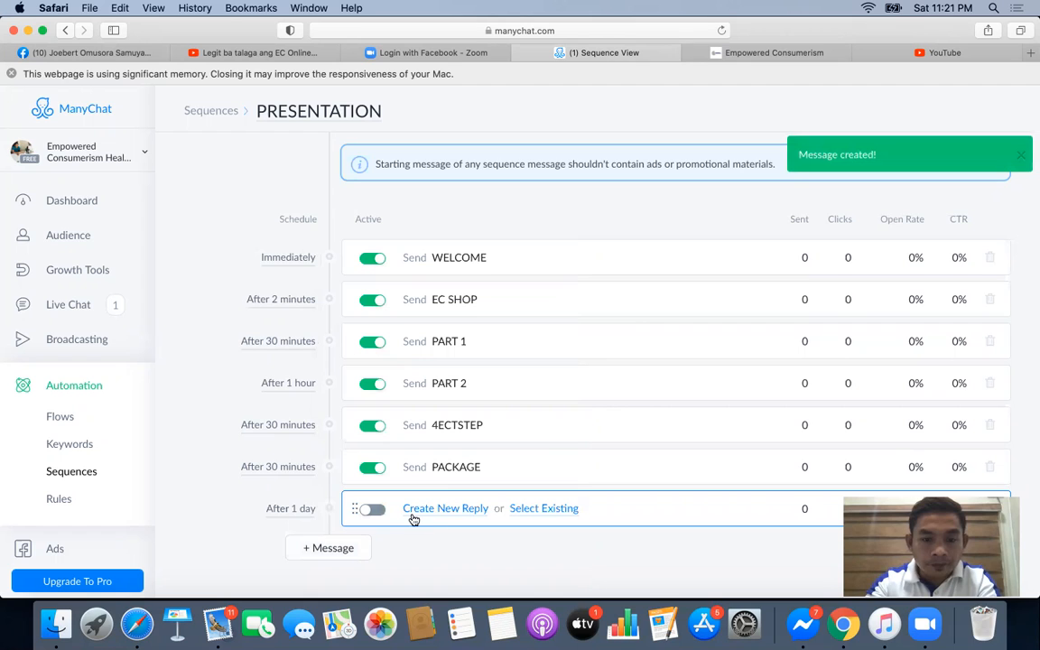
{"action": "left_click", "coordinate": [444, 509]}
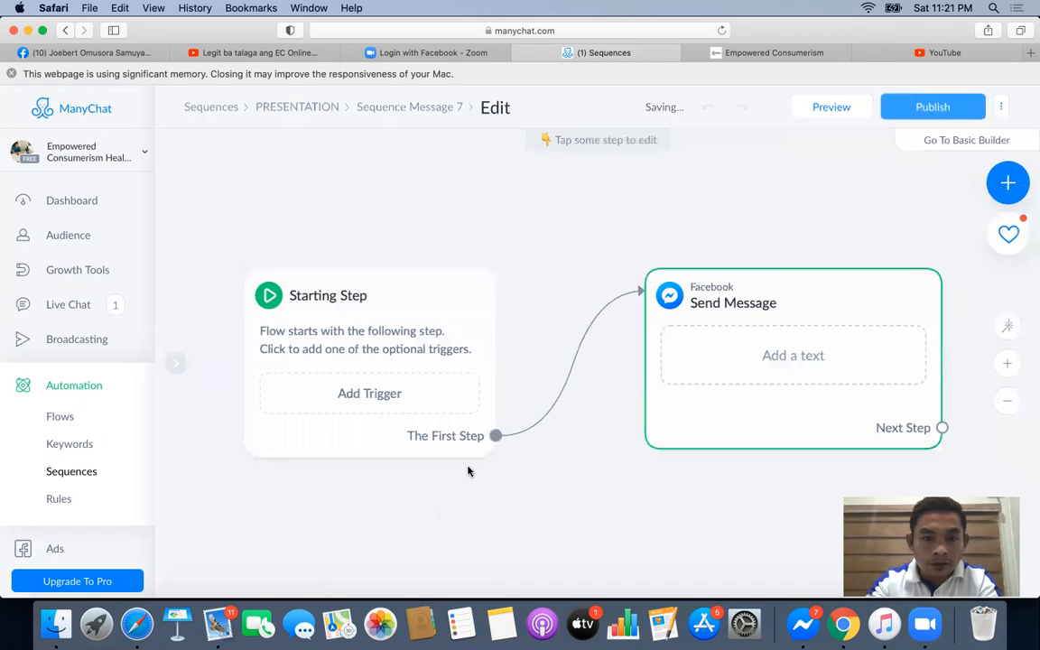
{"action": "left_click", "coordinate": [743, 360]}
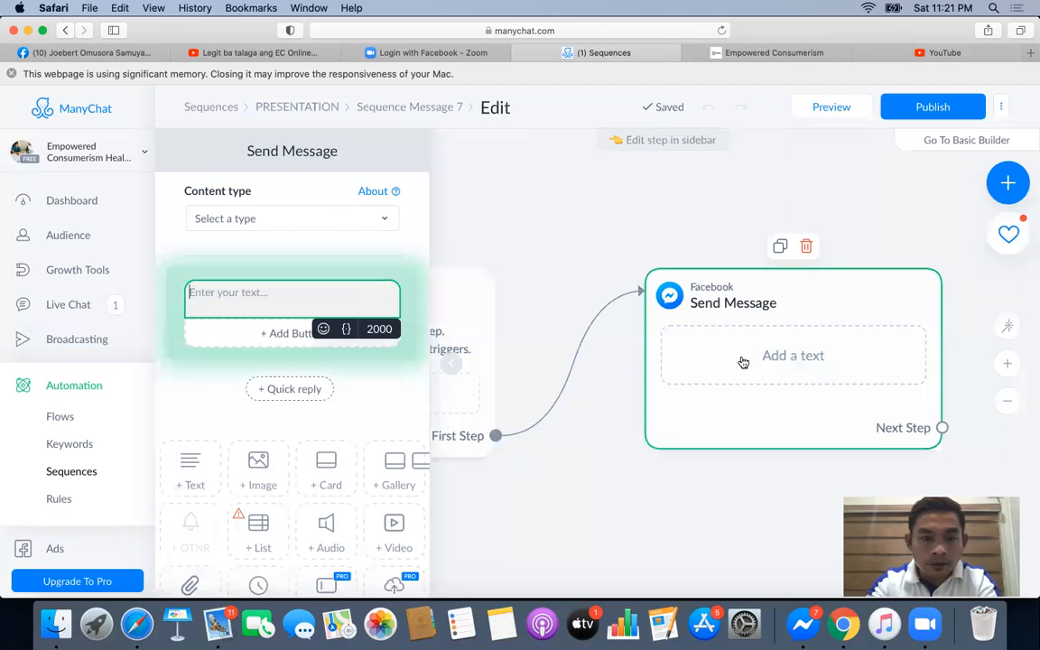
{"action": "left_click", "coordinate": [386, 221]}
{"action": "left_click", "coordinate": [238, 343]}
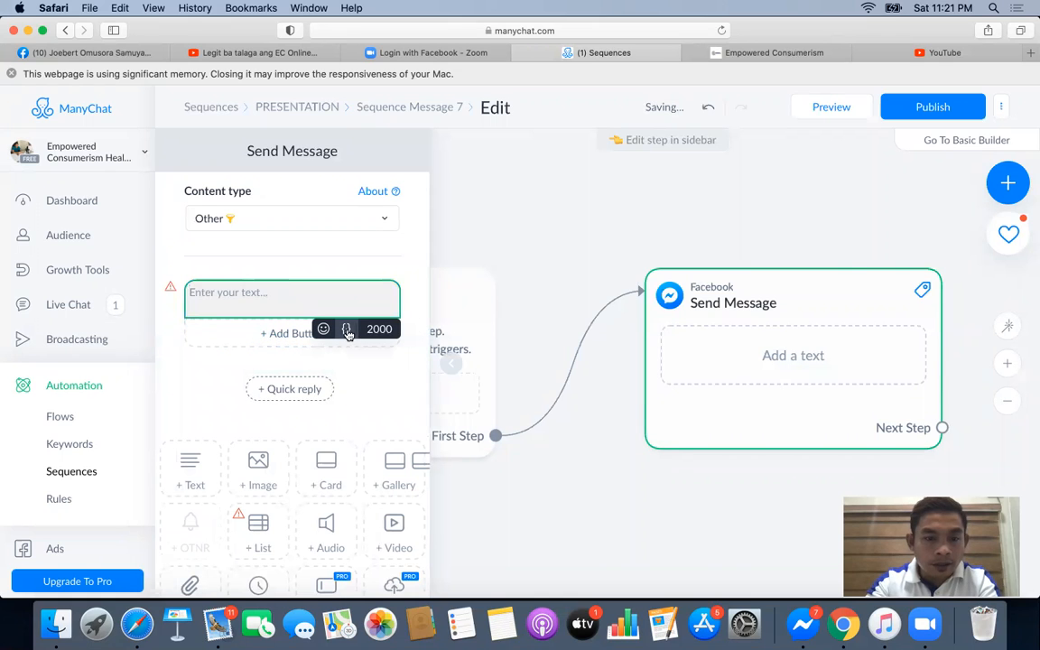
{"action": "left_click", "coordinate": [346, 329]}
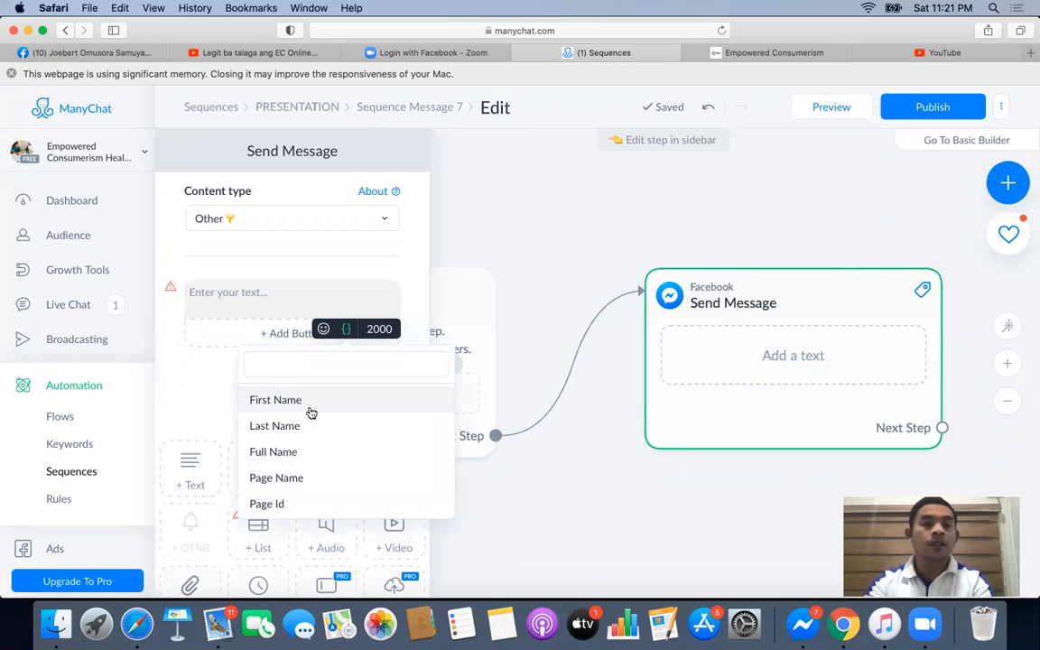
{"action": "left_click", "coordinate": [341, 403]}
Type 'Hope makajoin ka na…' urging them to choose a package because time matters
{"action": "type", "text": "HOEPE"}
{"action": "key", "text": "BackSpace"}
{"action": "key", "text": "BackSpace"}
{"action": "key", "text": "BackSpace"}
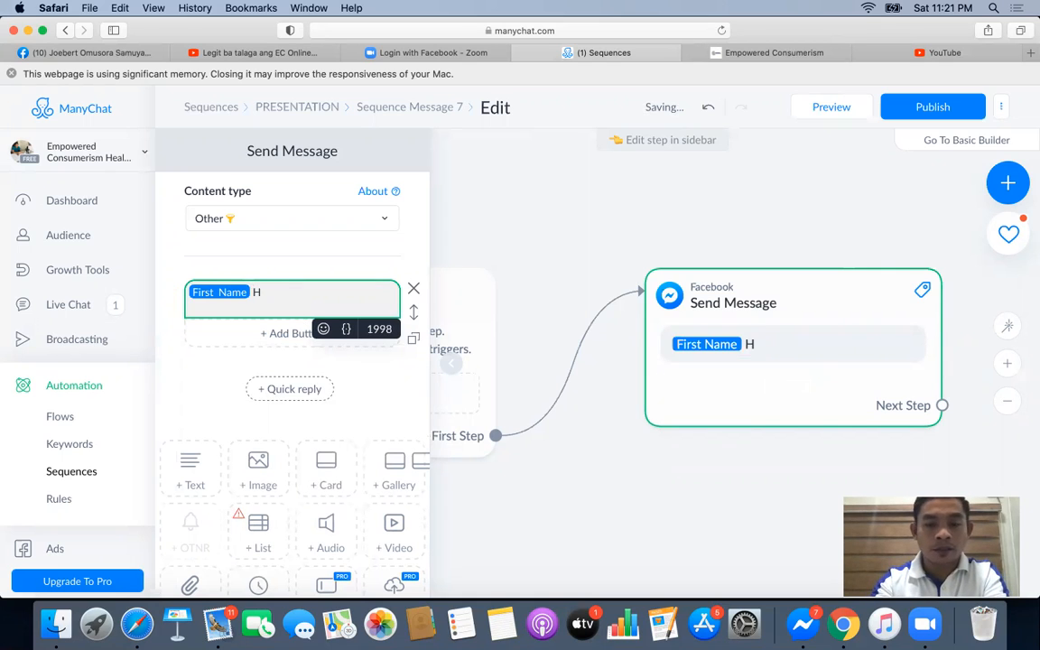
{"action": "type", "text": "ope "}
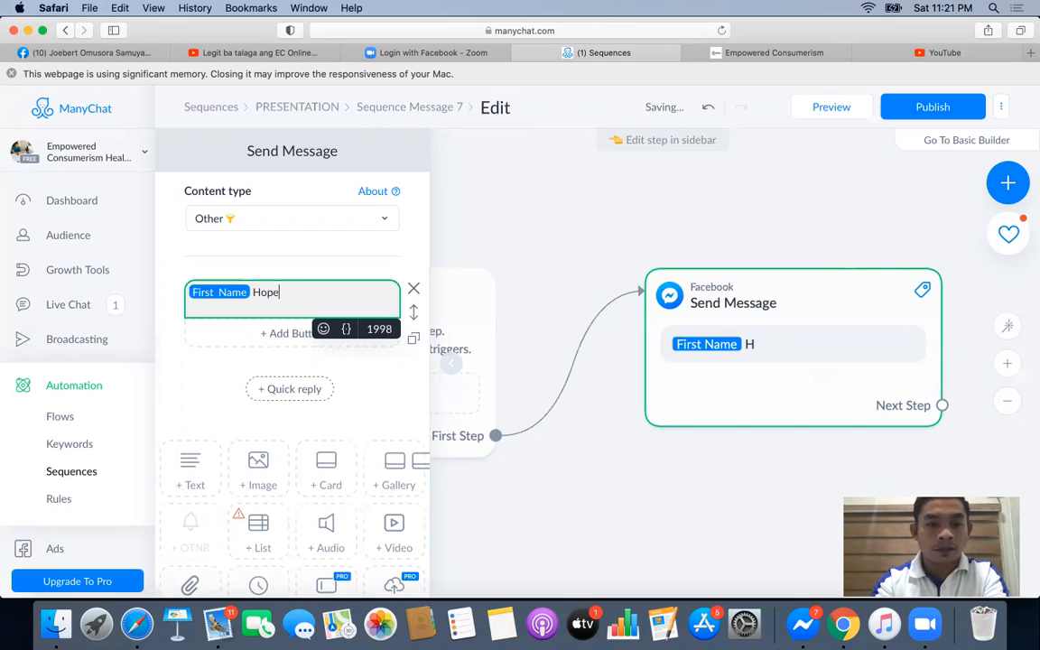
{"action": "type", "text": "maka"}
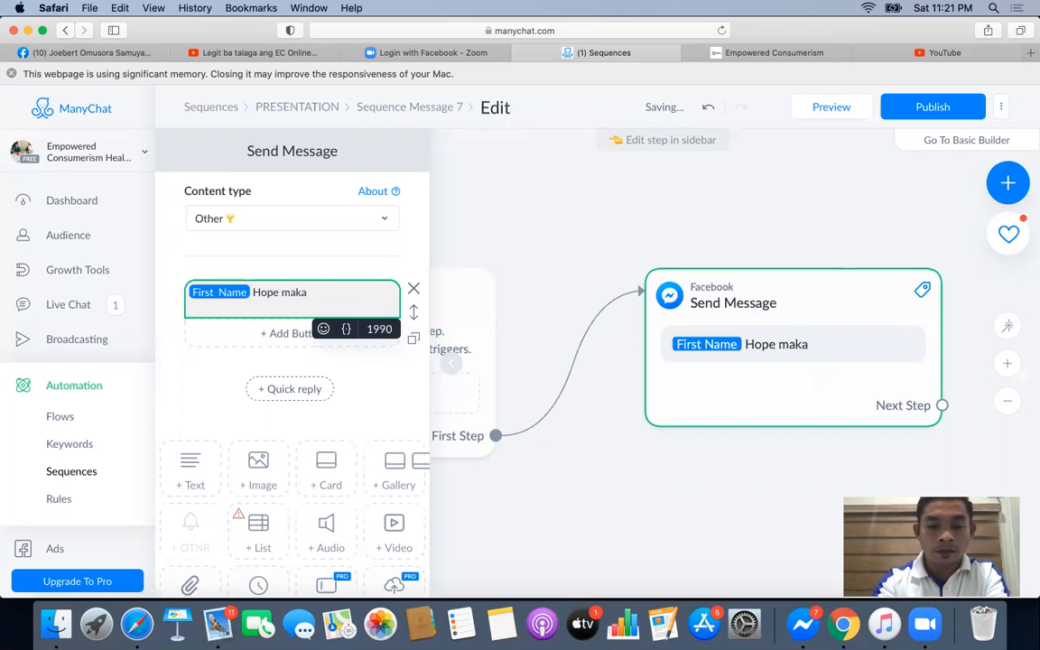
{"action": "type", "text": "join ka na mabili na "}
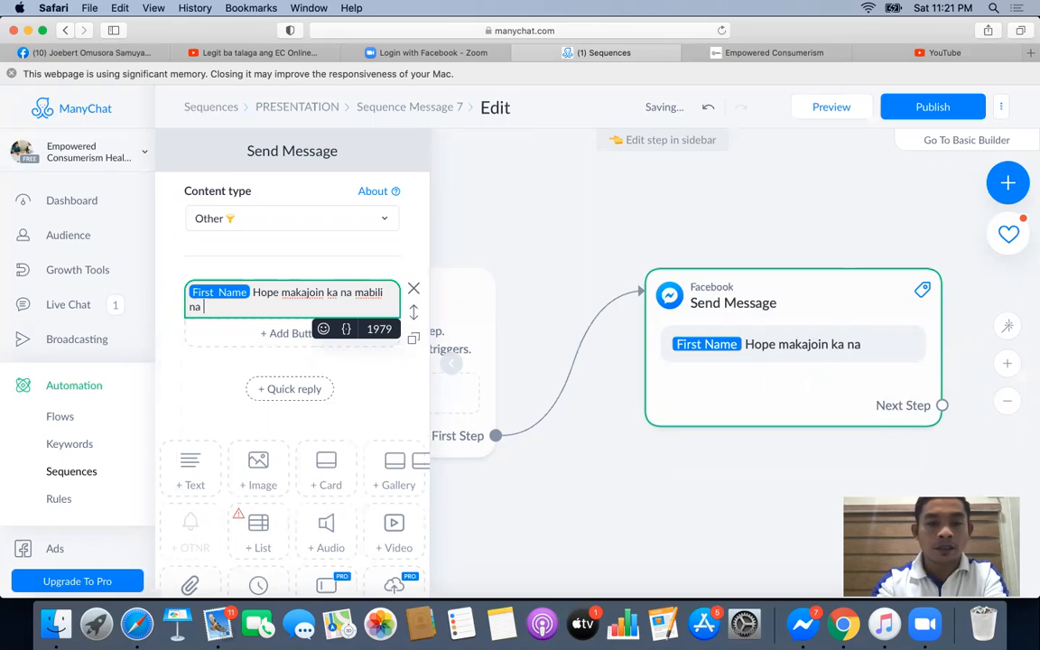
{"action": "type", "text": "ntin ang"}
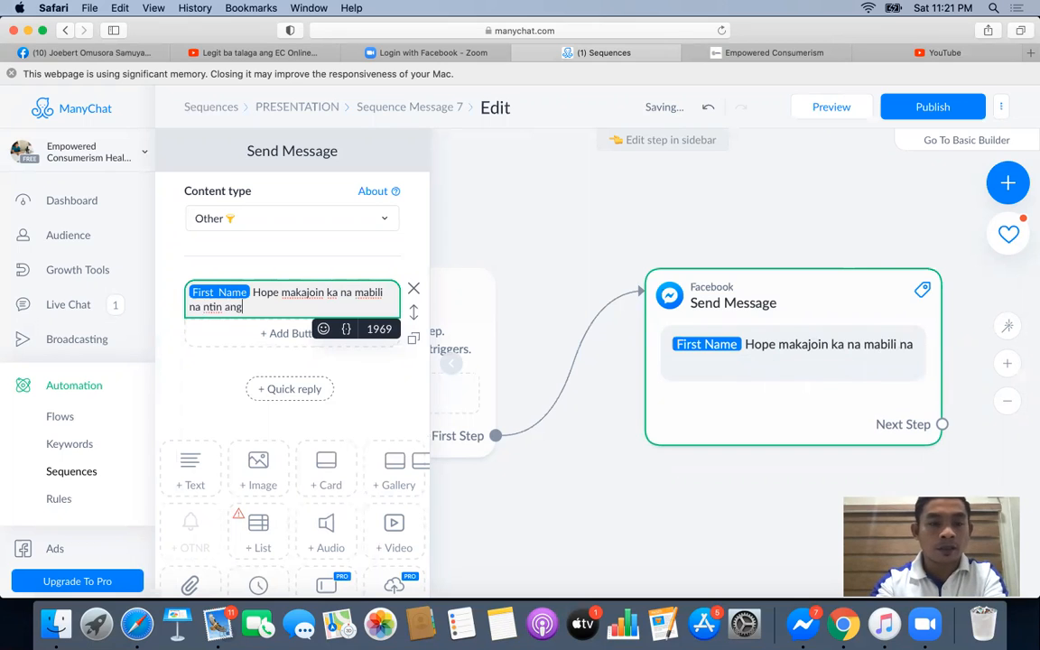
{"action": "type", "text": " package"}
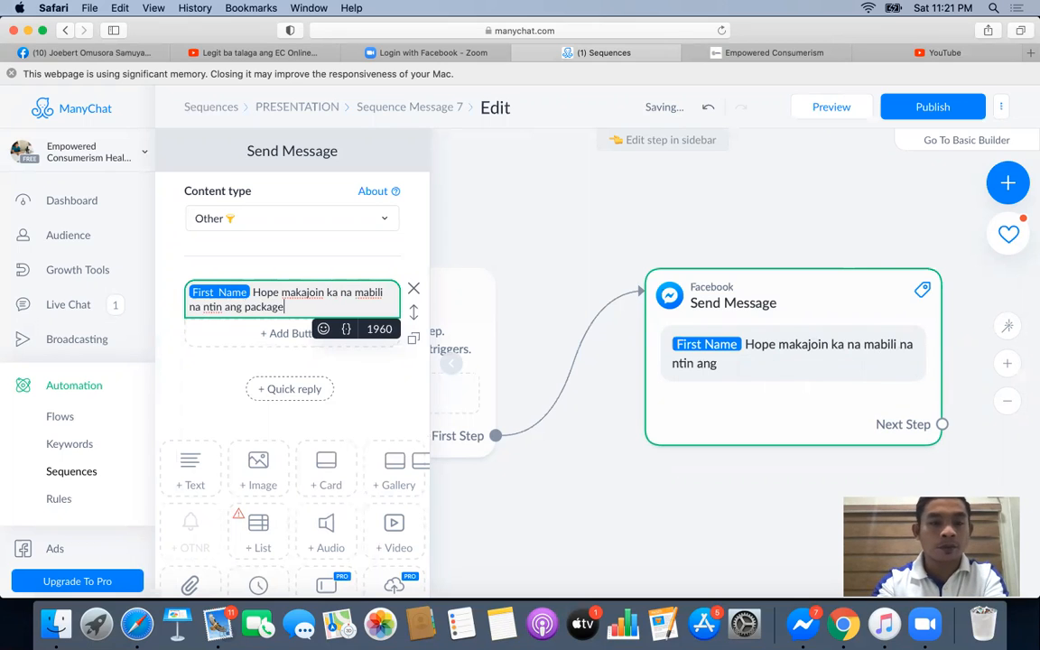
{"action": "type", "text": " mi"}
{"action": "key", "text": "BackSpace"}
{"action": "type", "text": "o "}
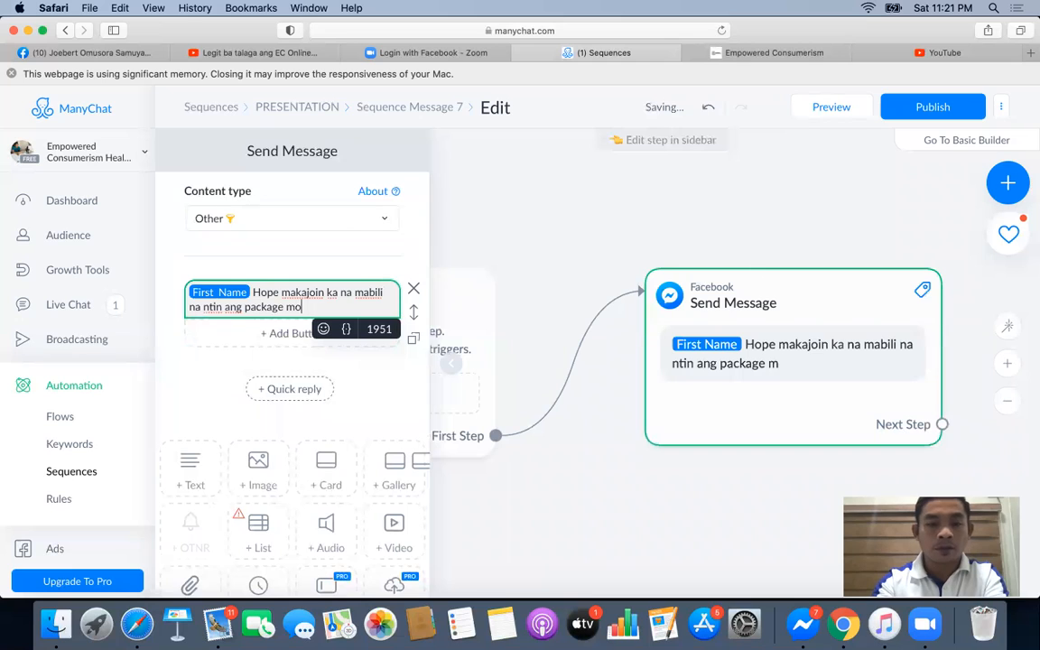
{"action": "type", "text": "para mae"}
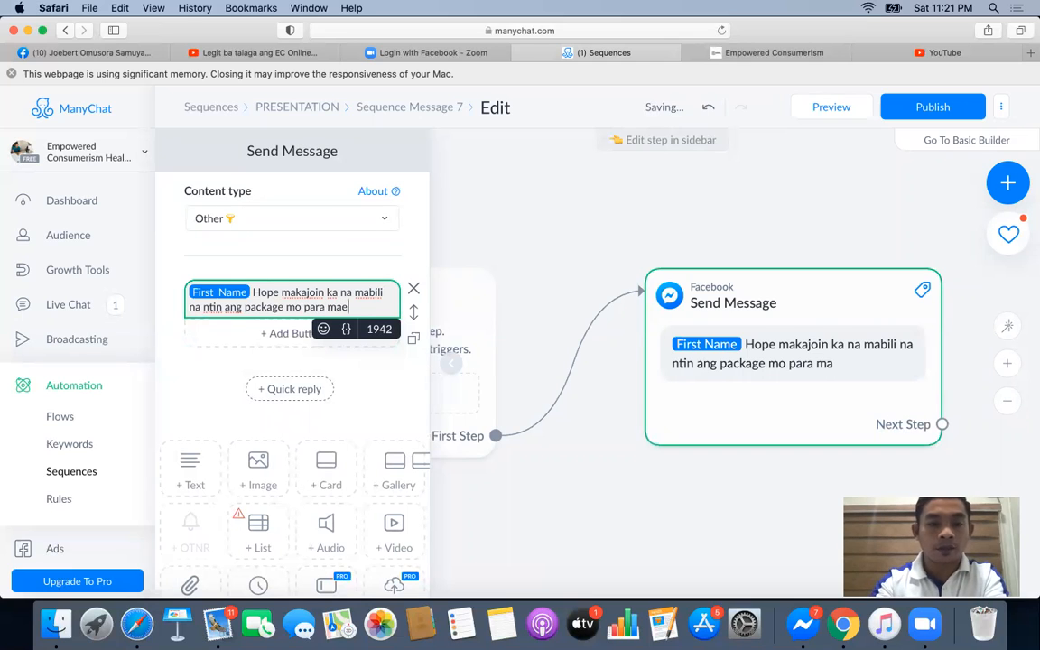
{"action": "type", "text": "ncode na"}
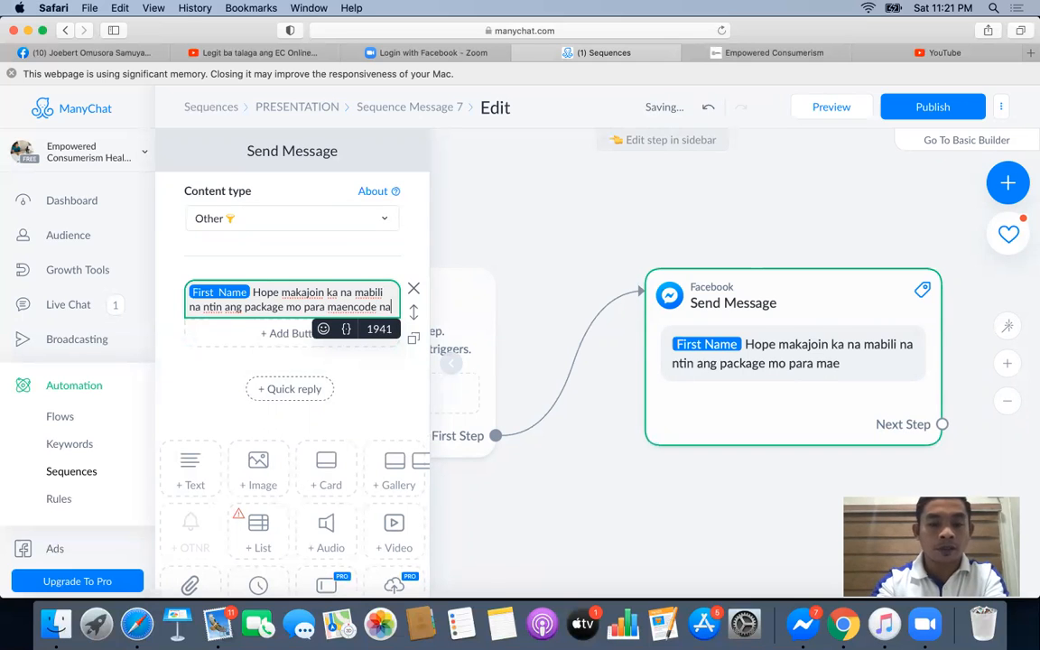
{"action": "type", "text": " kita sa "}
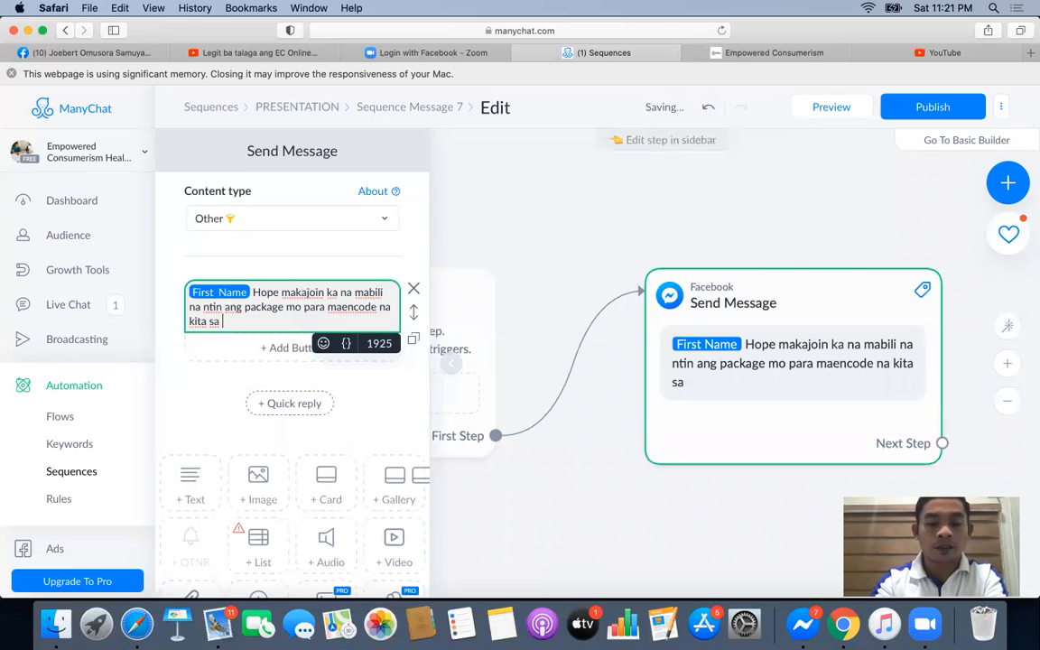
{"action": "type", "text": "online"}
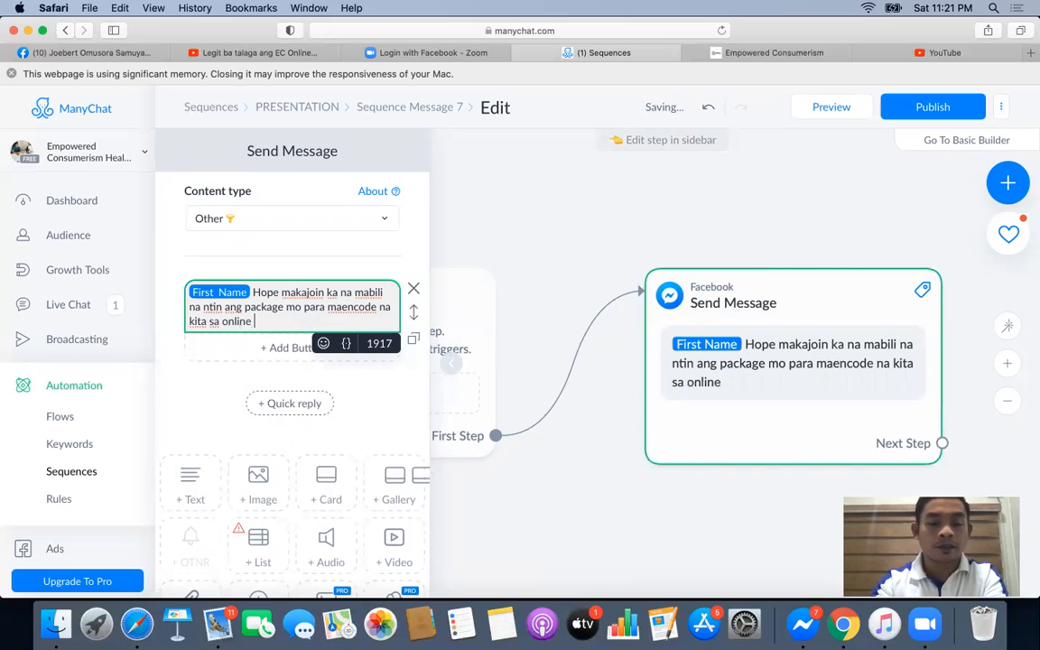
{"action": "type", "text": " syste"}
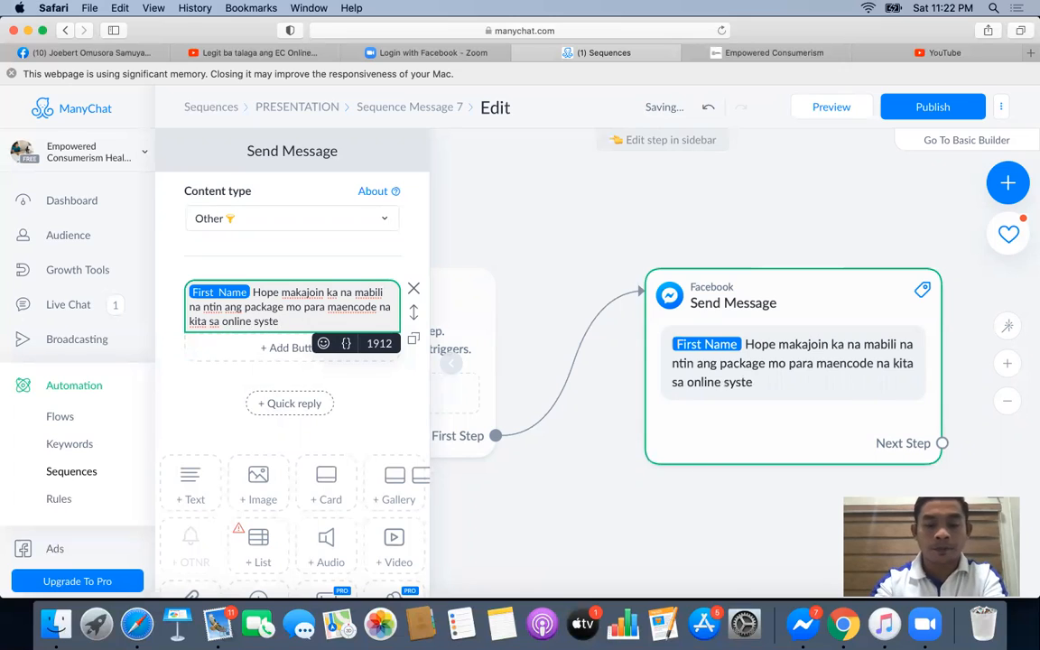
{"action": "type", "text": "m. "}
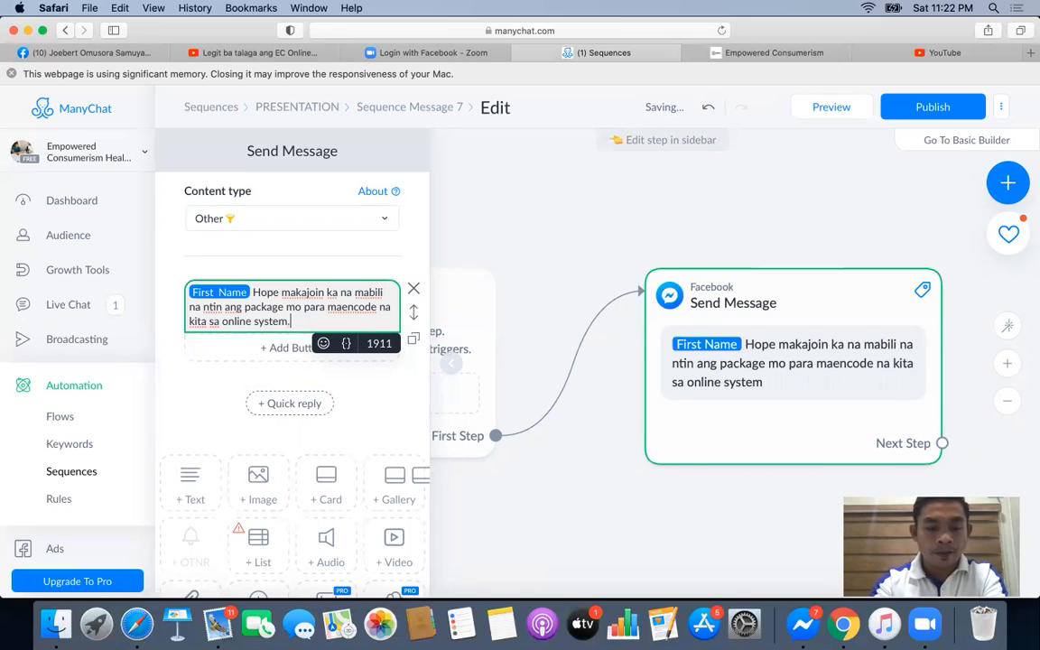
{"action": "type", "text": "Dahil "}
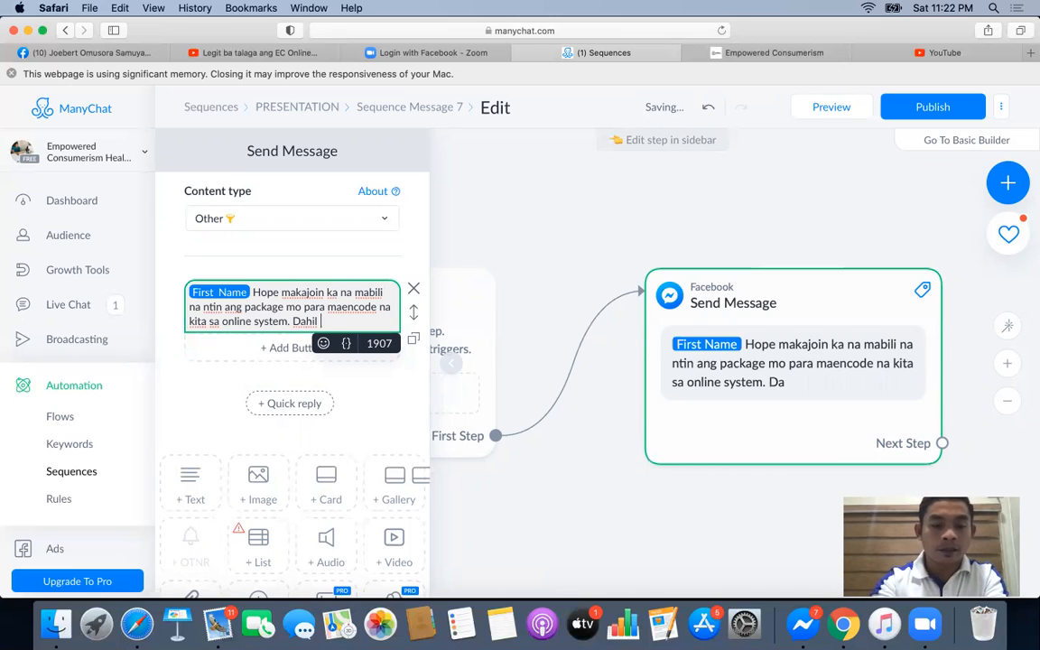
{"action": "type", "text": "araw araw "}
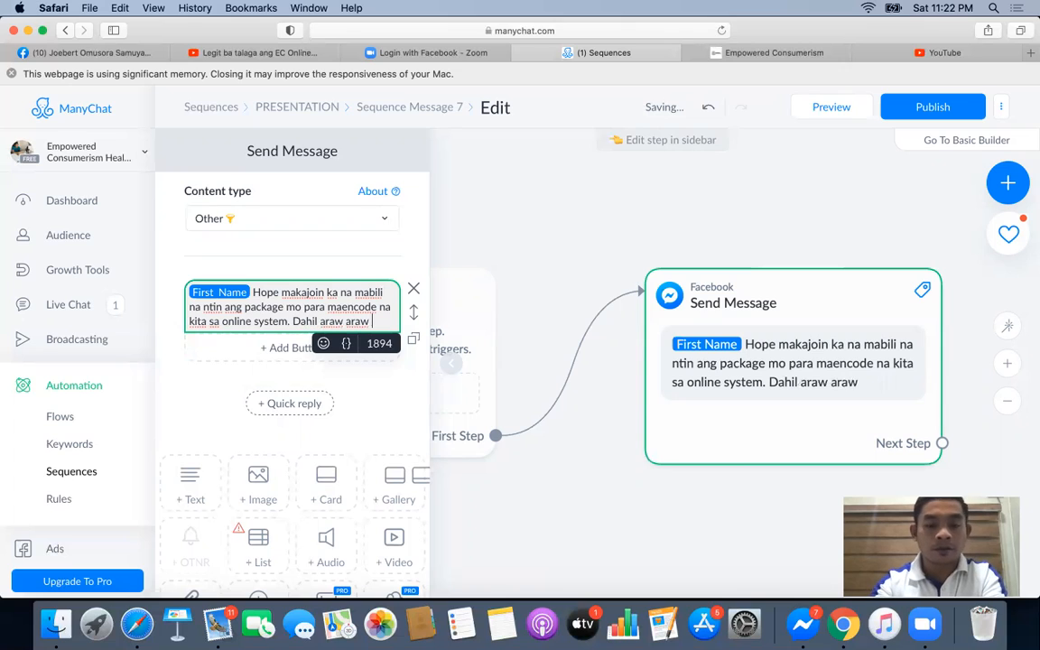
{"action": "type", "text": "ganito karam"}
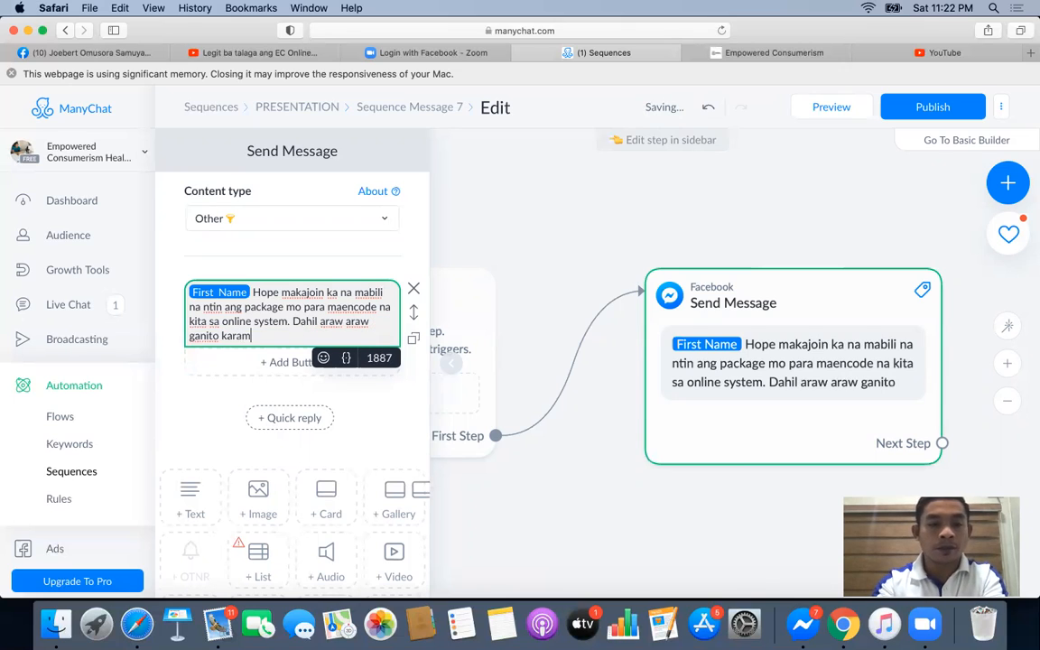
{"action": "type", "text": "i ang nag"}
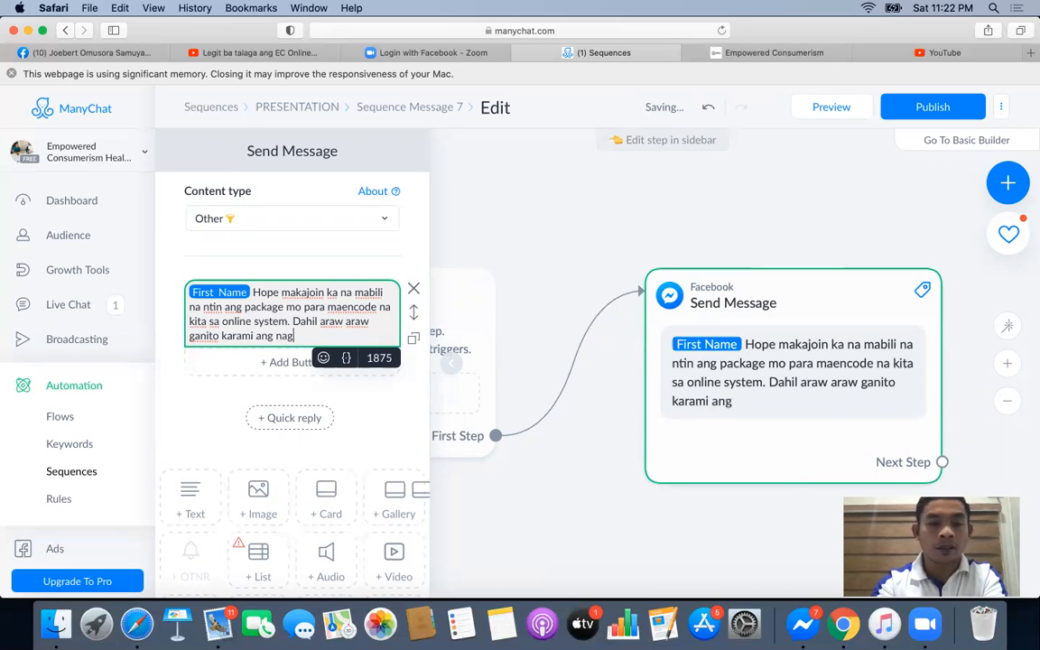
{"action": "type", "text": "jojoin"}
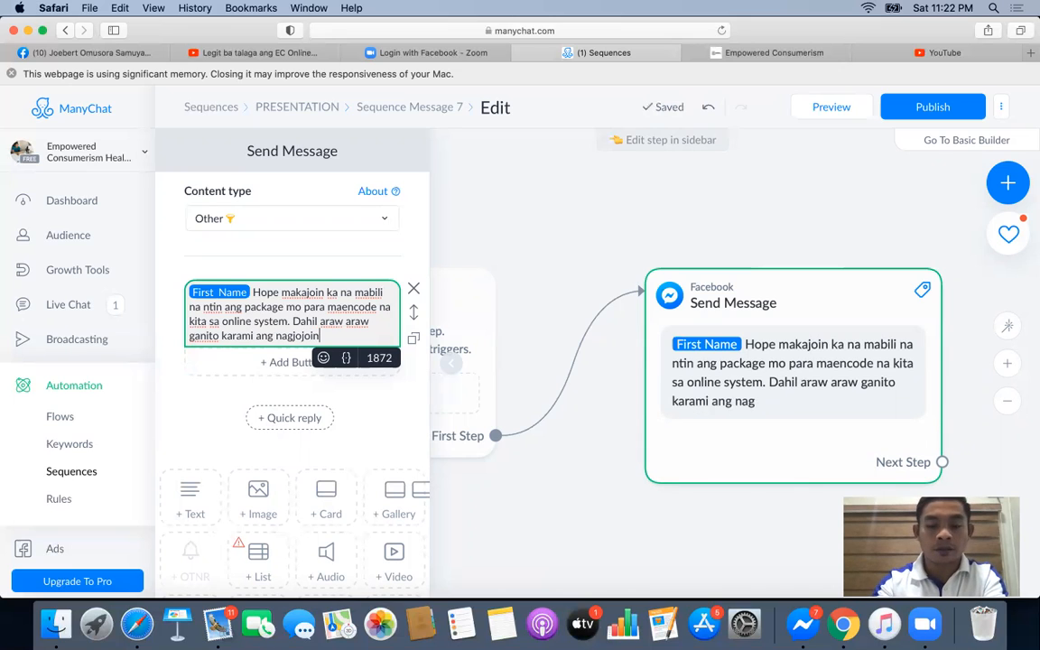
{"action": "type", "text": " syang "}
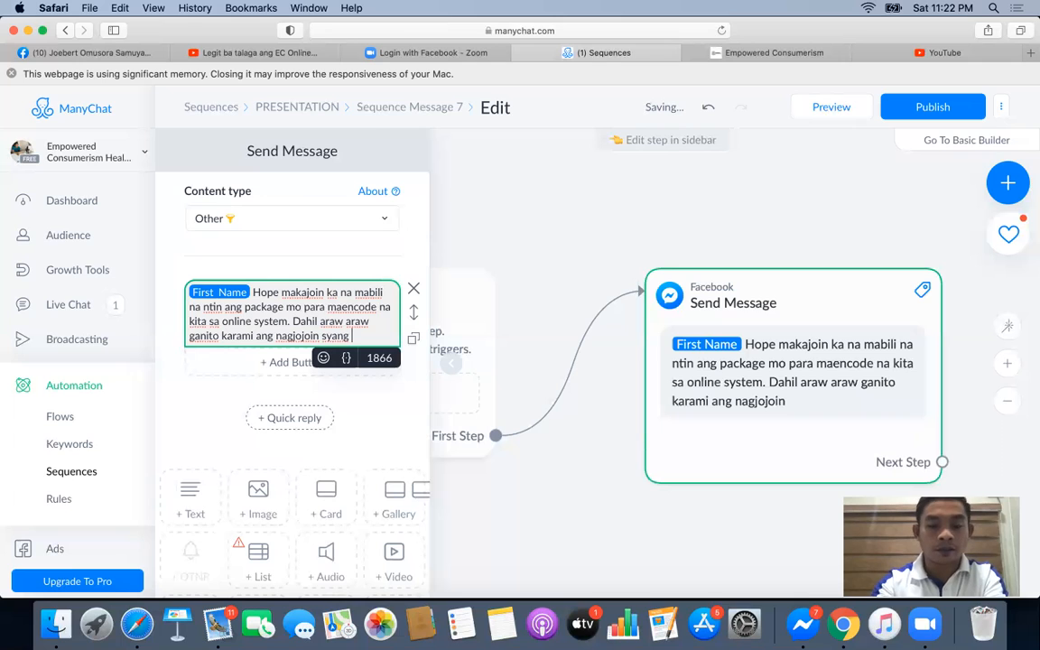
{"action": "type", "text": "maunahan"}
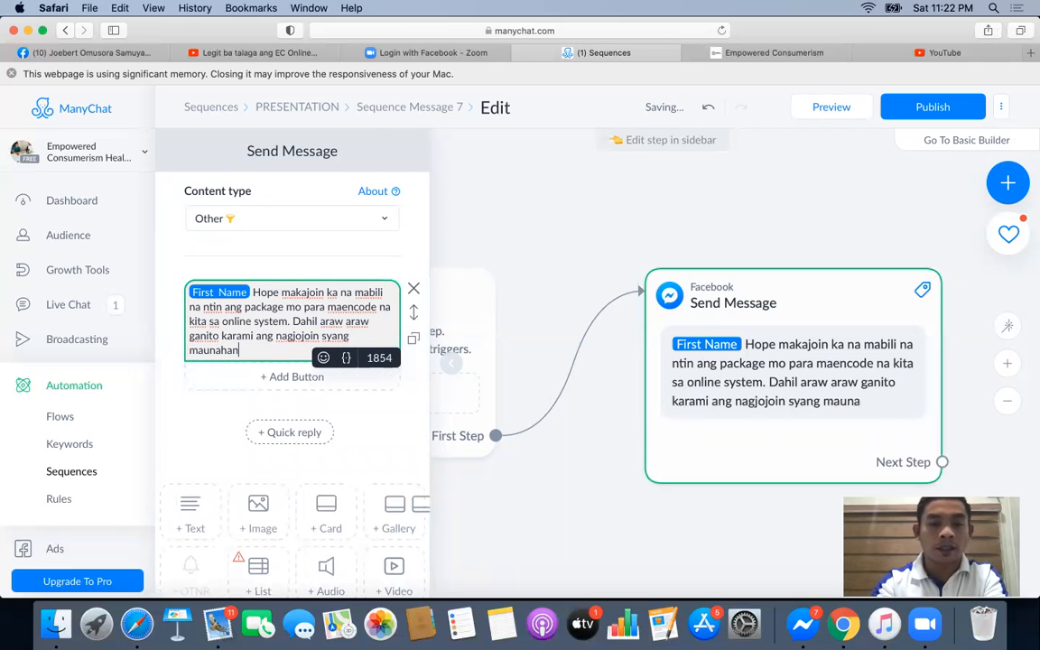
{"action": "type", "text": " ka. mahalga"}
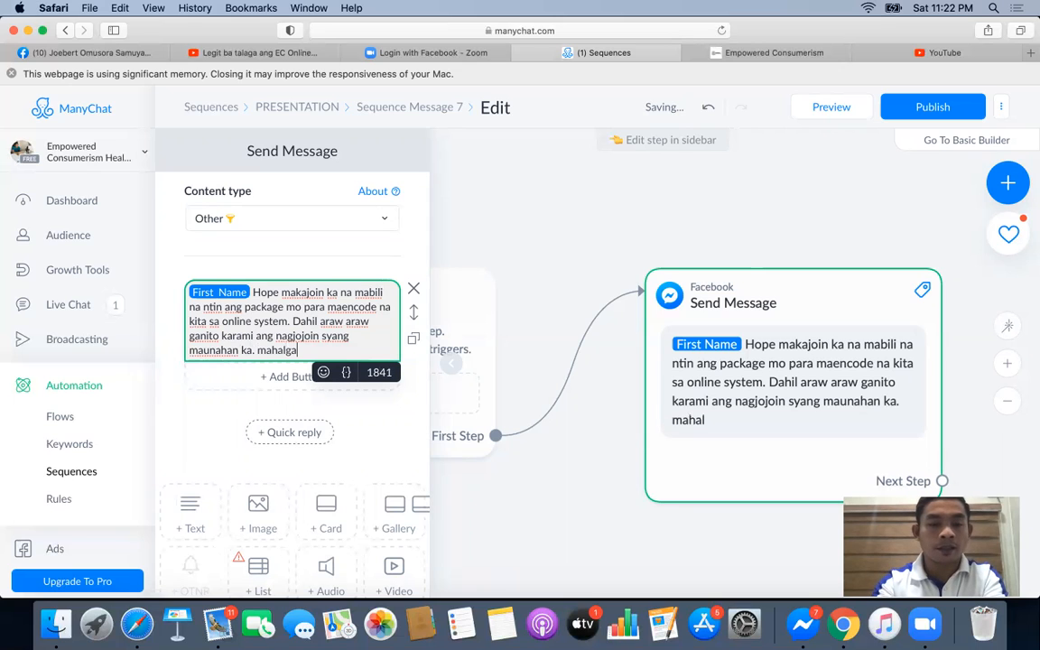
{"action": "key", "text": "BackSpace"}
{"action": "key", "text": "BackSpace"}
{"action": "type", "text": "ag"}
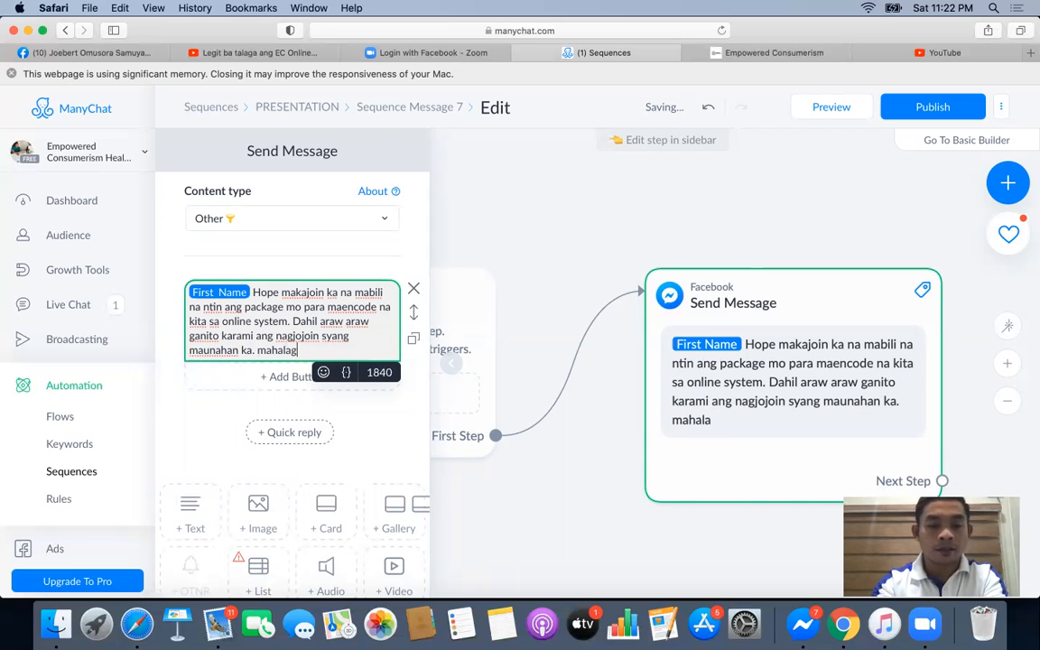
{"action": "type", "text": "a dto ang oras."}
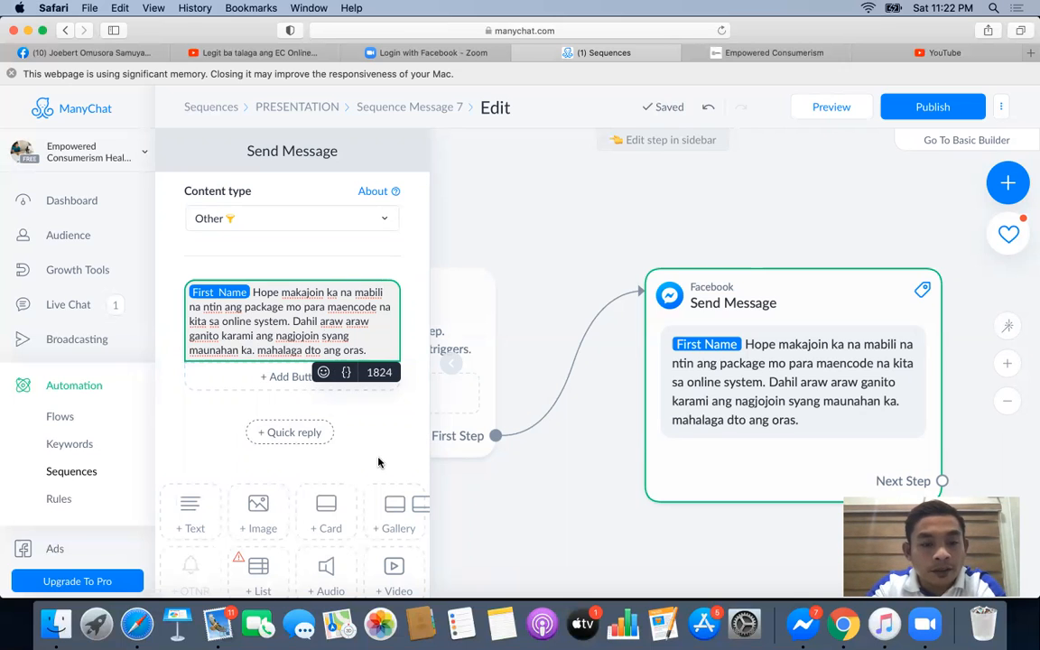
Add a gallery card with the Aug 29–Sept 4 transaction collage image from Downloads
{"action": "left_click", "coordinate": [394, 526]}
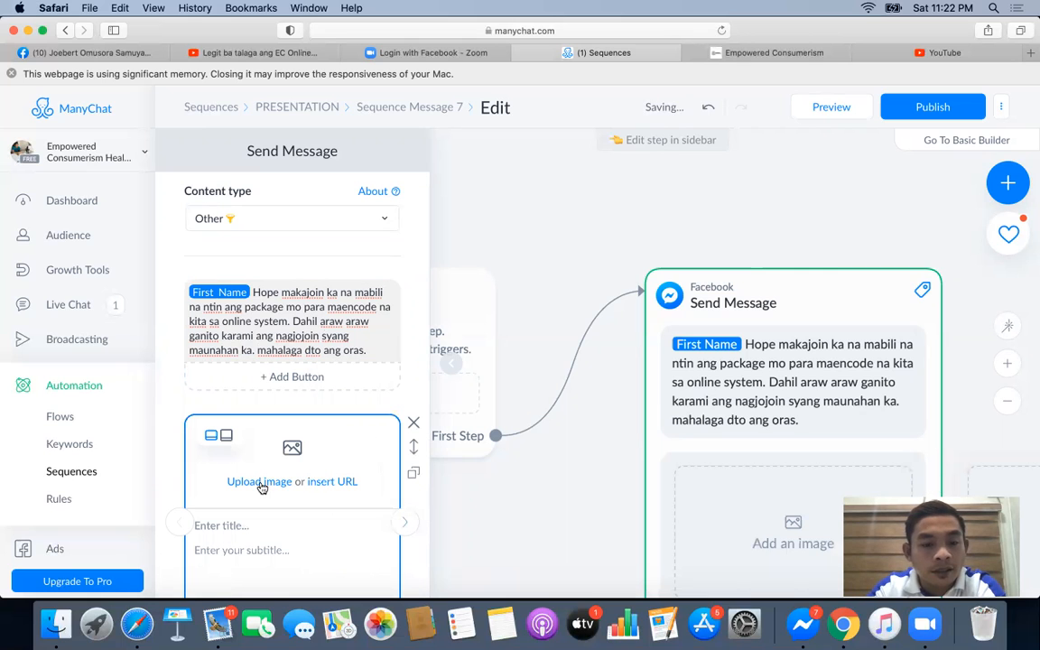
{"action": "left_click", "coordinate": [259, 483]}
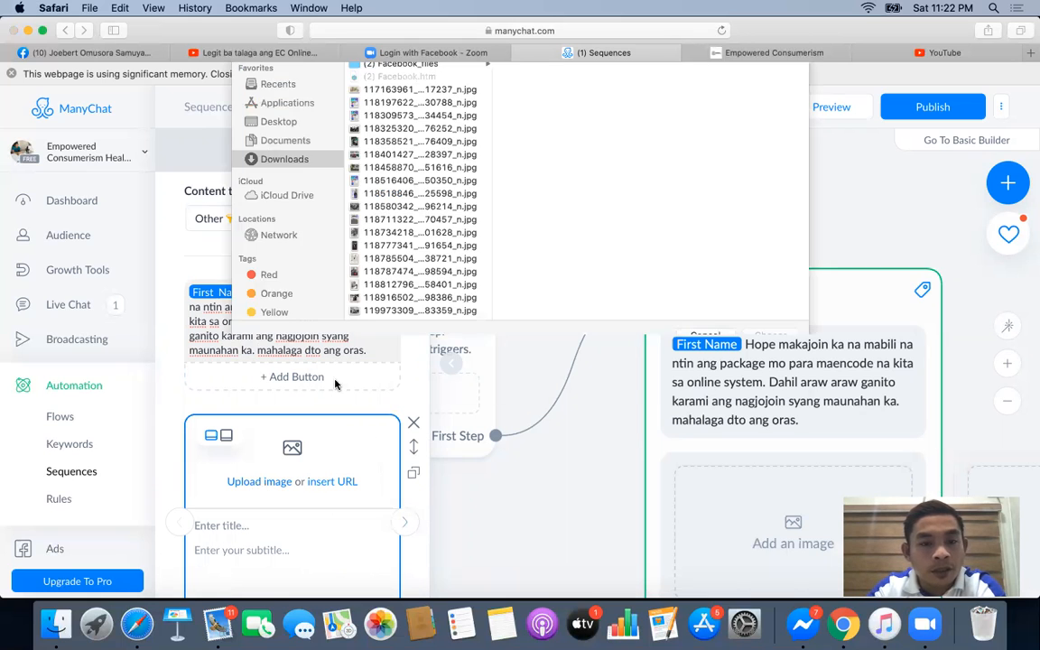
{"action": "key", "text": "Down"}
{"action": "key", "text": "Down"}
{"action": "key", "text": "Down"}
{"action": "key", "text": "Down"}
{"action": "key", "text": "Down"}
{"action": "key", "text": "Down"}
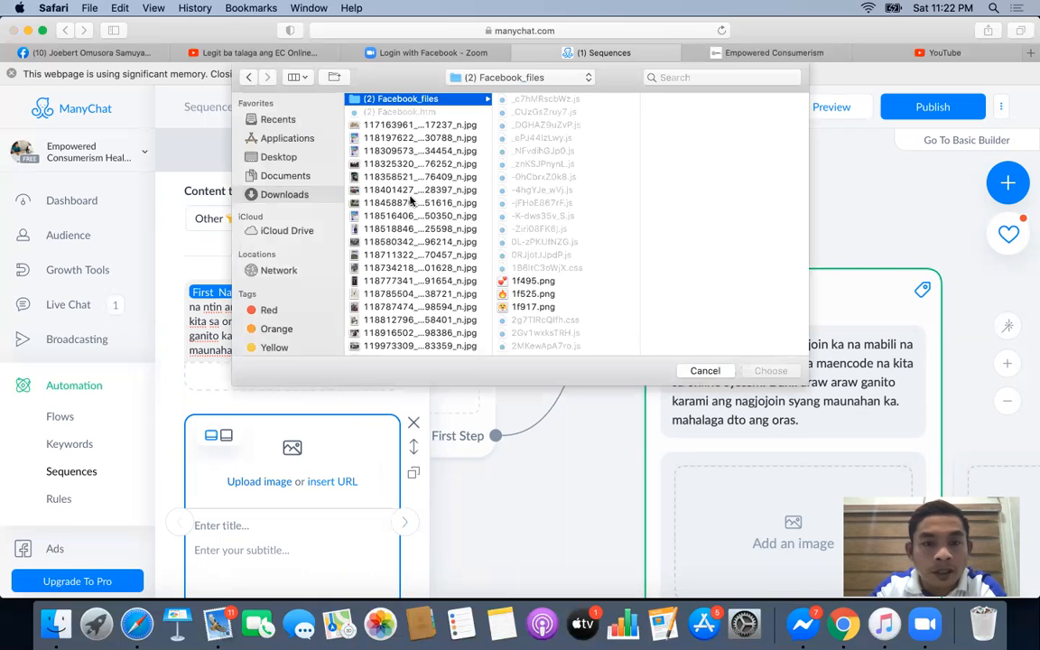
{"action": "key", "text": "Down"}
{"action": "key", "text": "Down"}
{"action": "key", "text": "Down"}
{"action": "key", "text": "Down"}
{"action": "key", "text": "Down"}
{"action": "key", "text": "Down"}
{"action": "key", "text": "Down"}
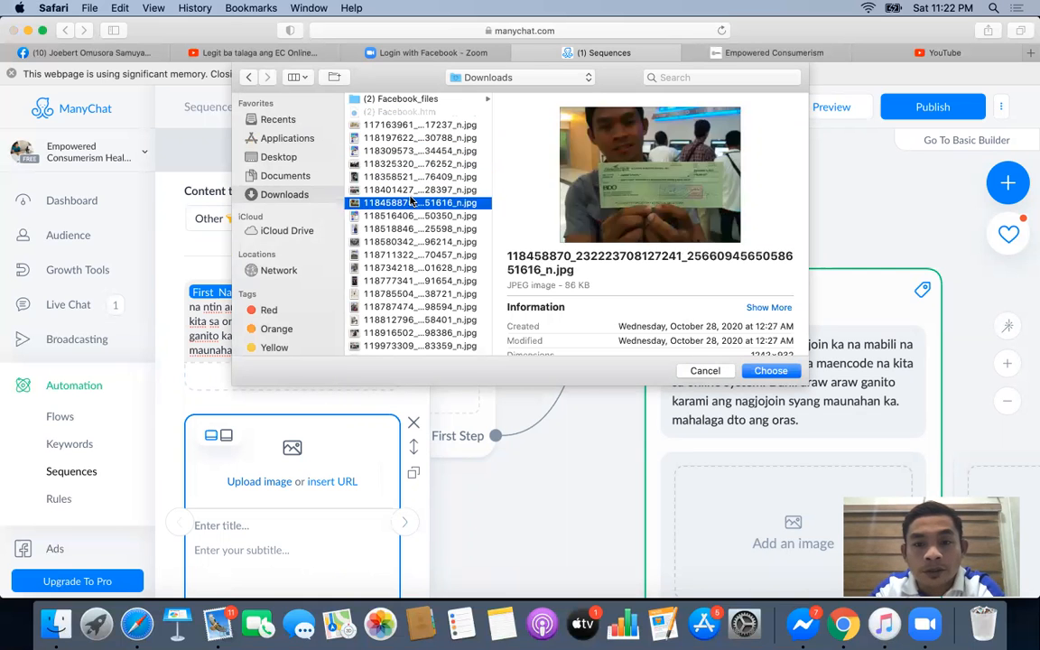
{"action": "key", "text": "Down"}
{"action": "key", "text": "Down"}
{"action": "key", "text": "Down"}
{"action": "key", "text": "Down"}
{"action": "key", "text": "Down"}
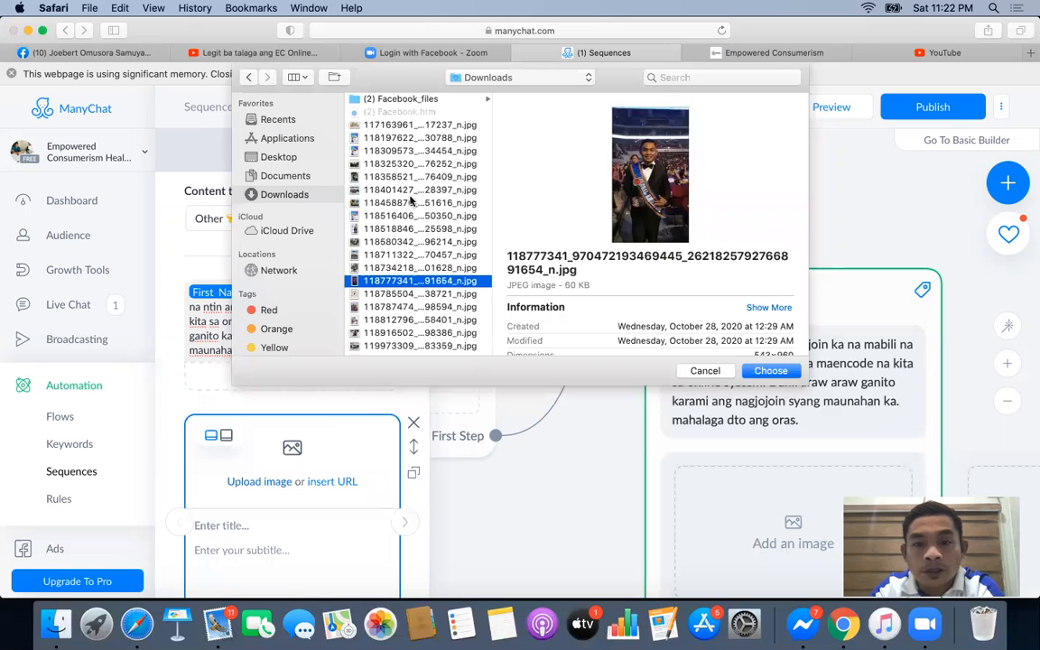
{"action": "key", "text": "Down"}
{"action": "key", "text": "Down"}
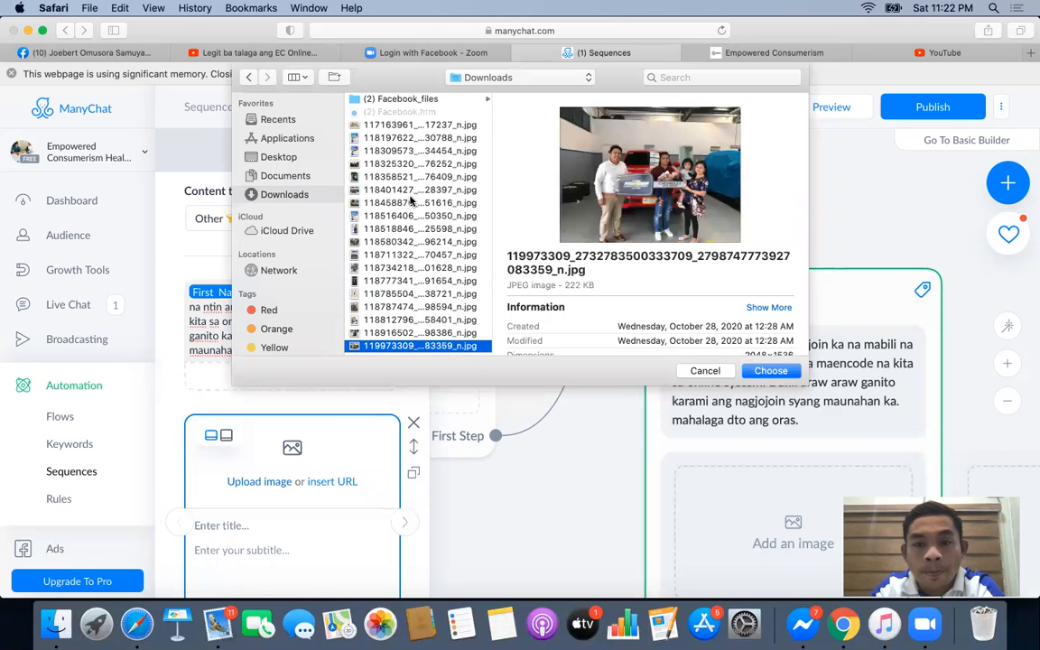
{"action": "key", "text": "Down"}
{"action": "key", "text": "Down"}
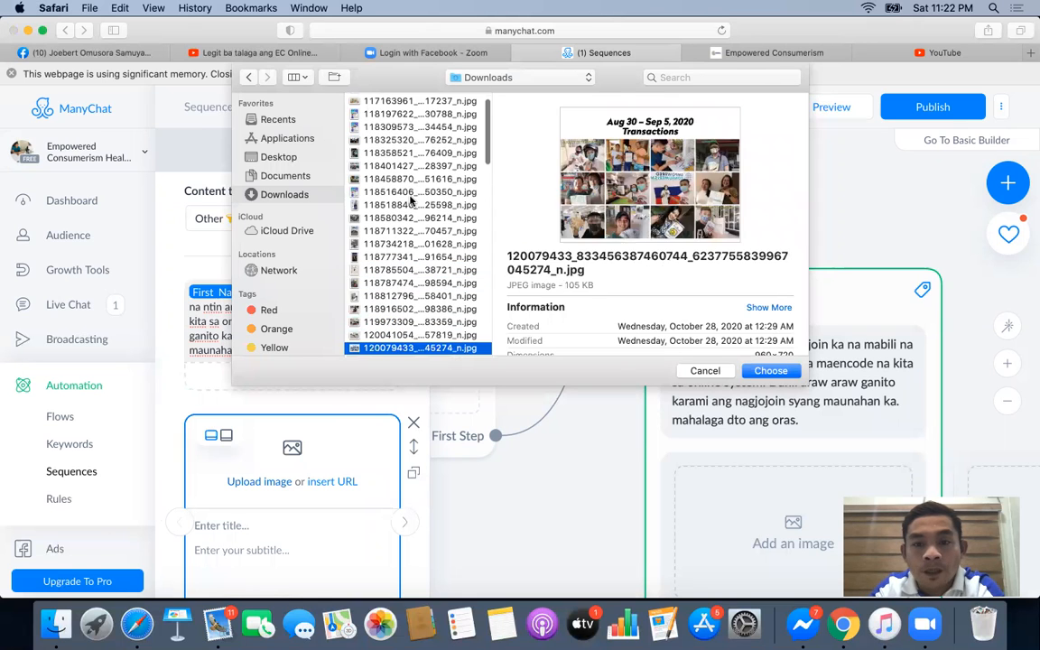
{"action": "key", "text": "Down"}
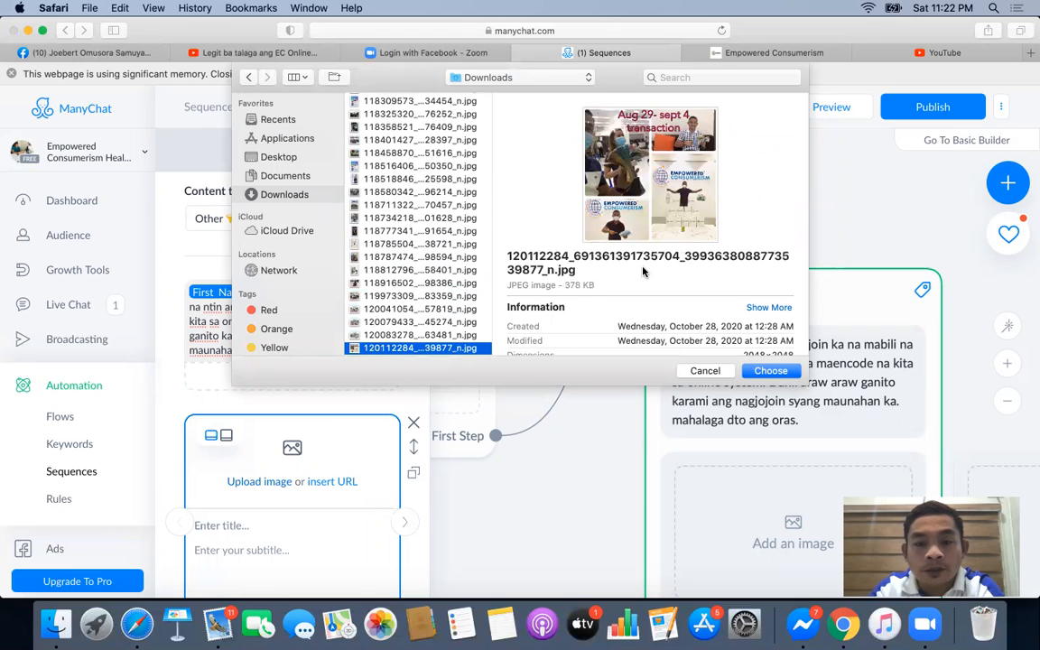
{"action": "left_click", "coordinate": [772, 371]}
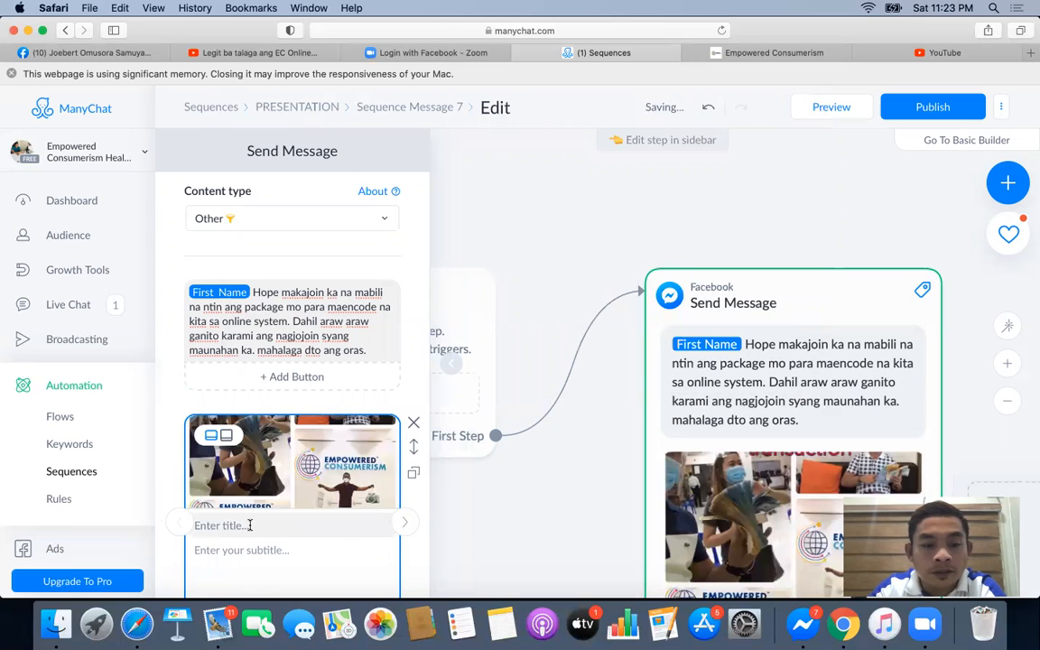
Use the taller image layout; title the card '5 days transaction', subtitle 'ganito karami ang nagjojoin sakin'
{"action": "left_click", "coordinate": [227, 439]}
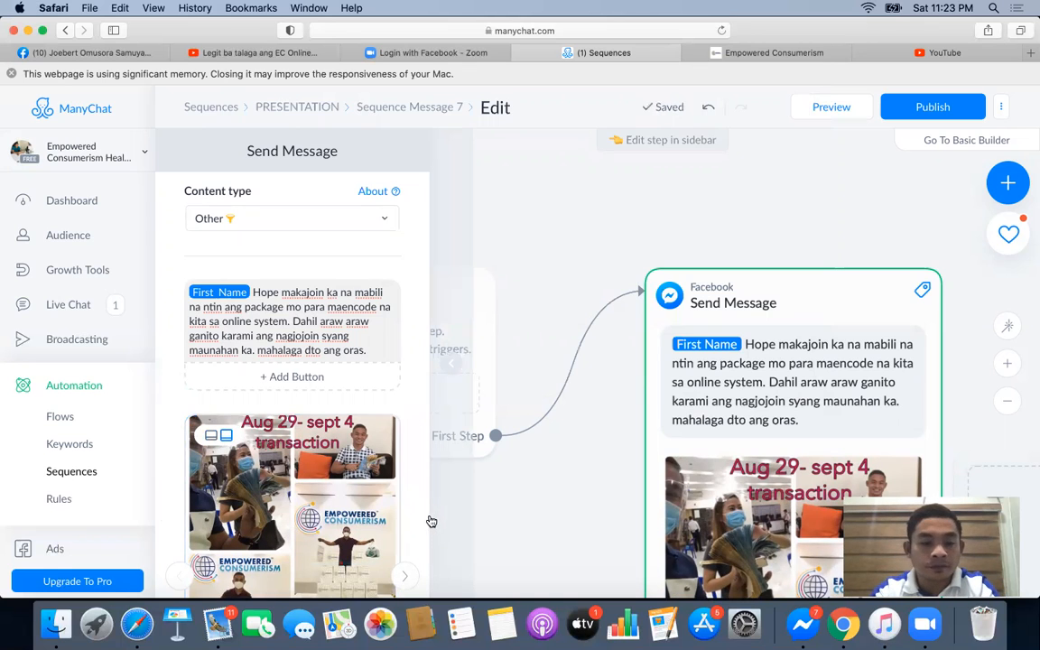
{"action": "left_click_drag", "start_coordinate": [428, 533], "coordinate": [430, 603]}
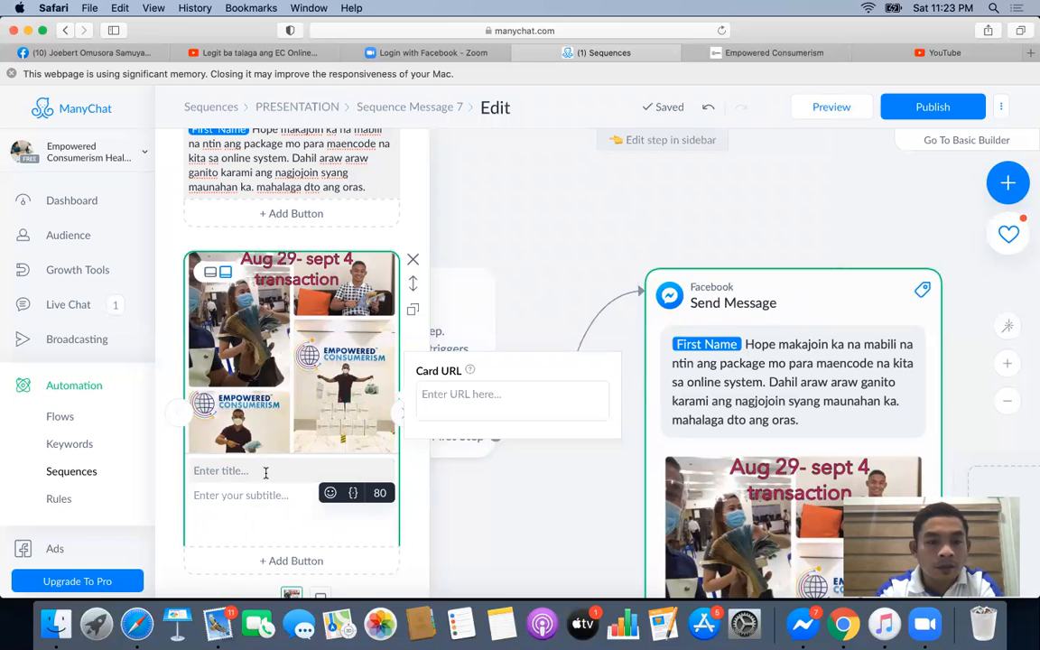
{"action": "type", "text": "5"}
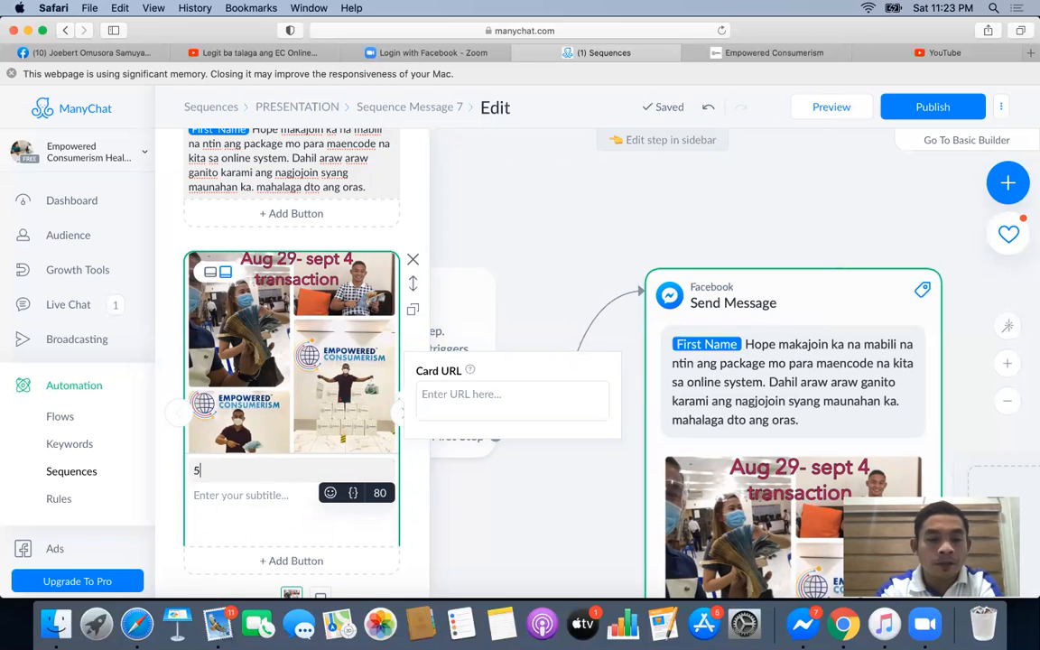
{"action": "type", "text": " days"}
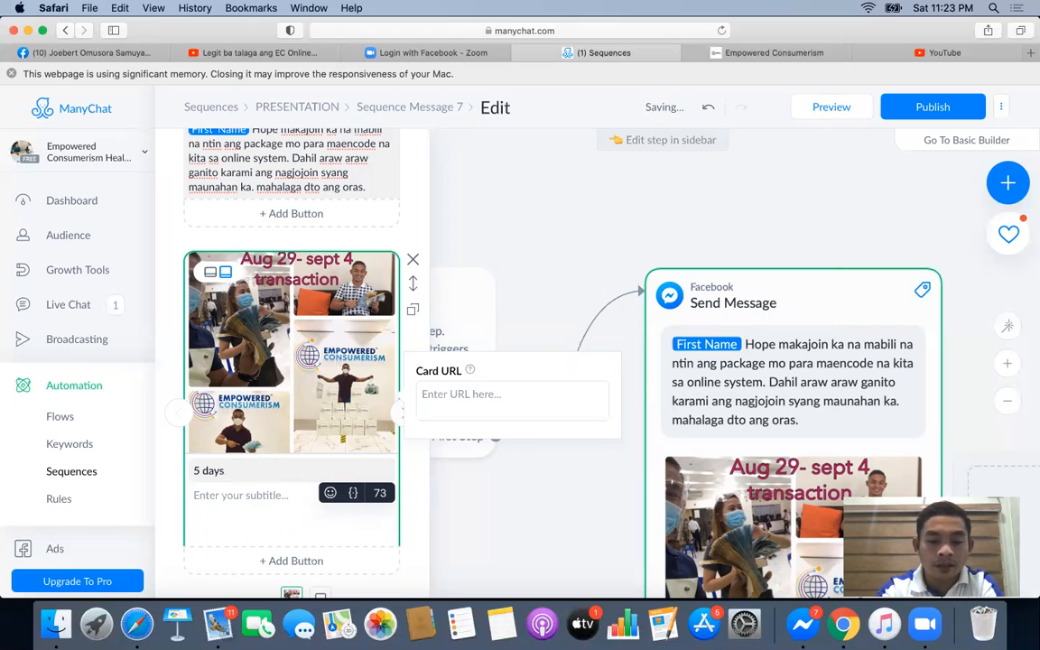
{"action": "type", "text": " transa"}
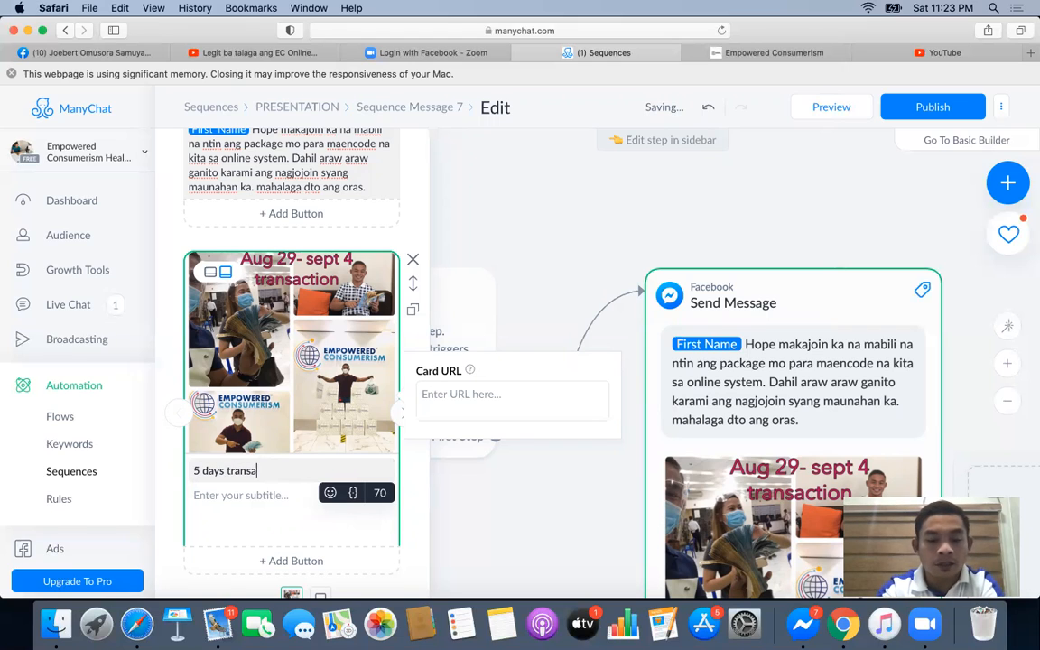
{"action": "type", "text": "ction"}
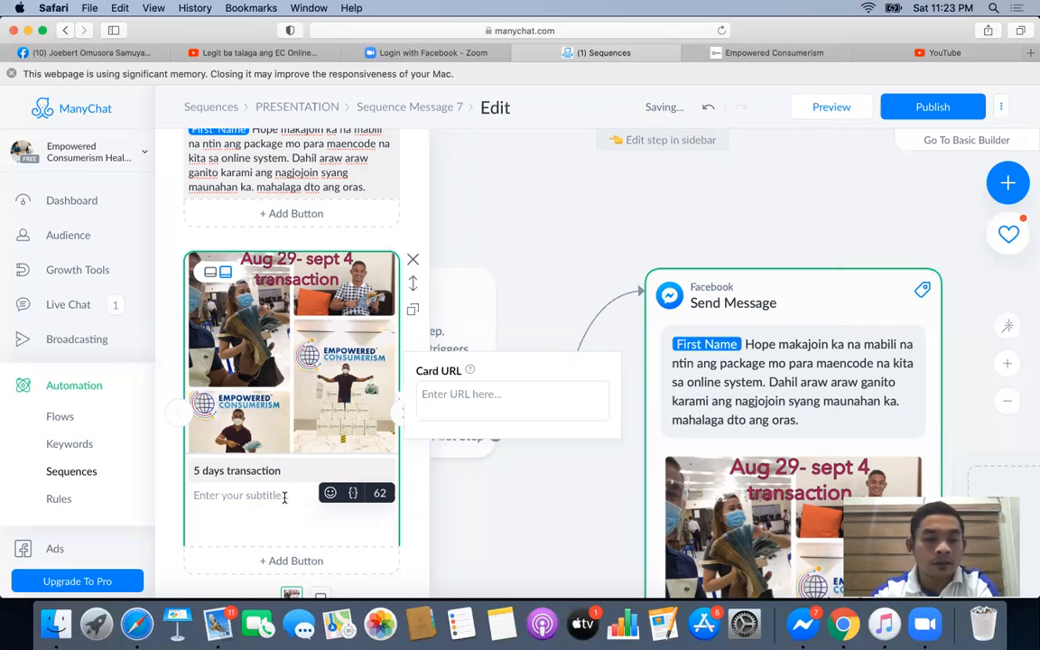
{"action": "left_click", "coordinate": [280, 496]}
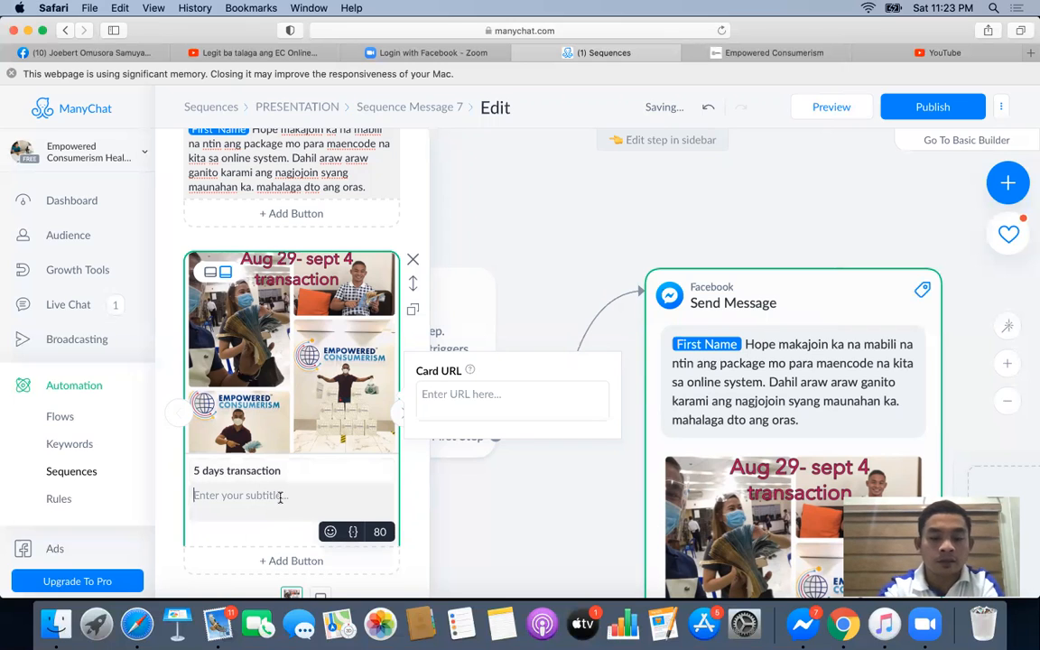
{"action": "type", "text": "ganito ka"}
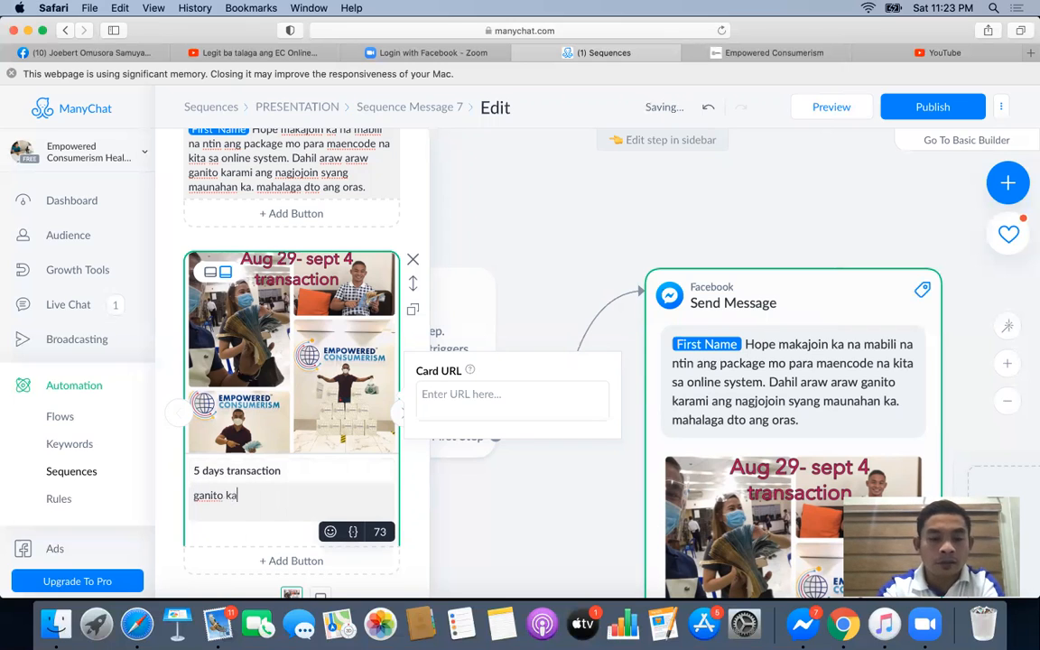
{"action": "type", "text": "rami ang nagjojoin"}
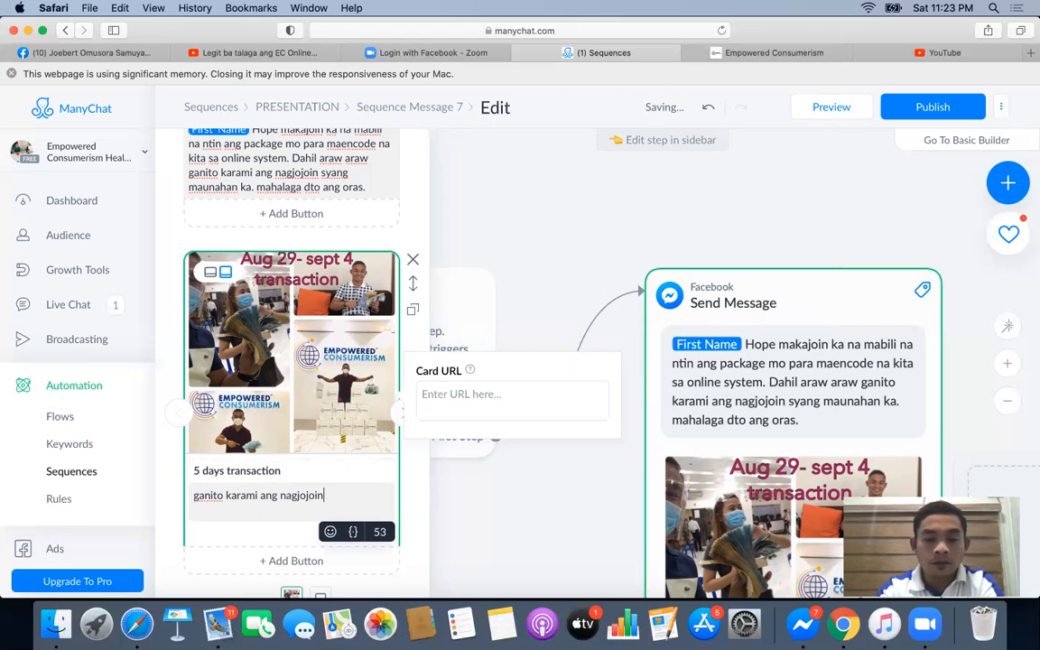
{"action": "type", "text": " ibat"}
{"action": "key", "text": "BackSpace"}
{"action": "key", "text": "BackSpace"}
{"action": "key", "text": "BackSpace"}
{"action": "key", "text": "BackSpace"}
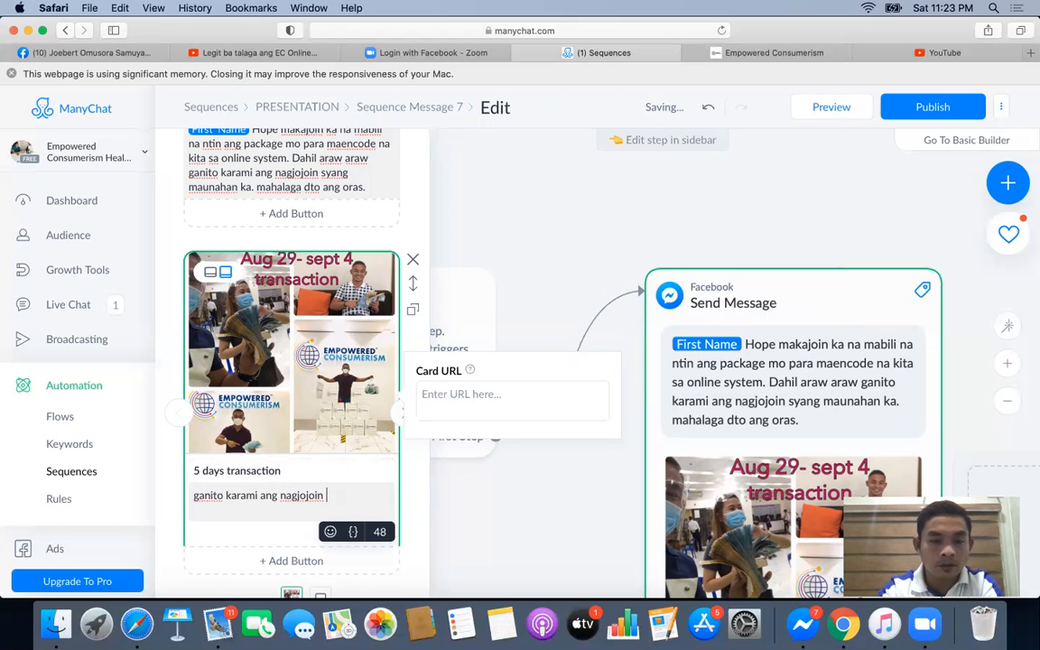
{"action": "type", "text": "sakin"}
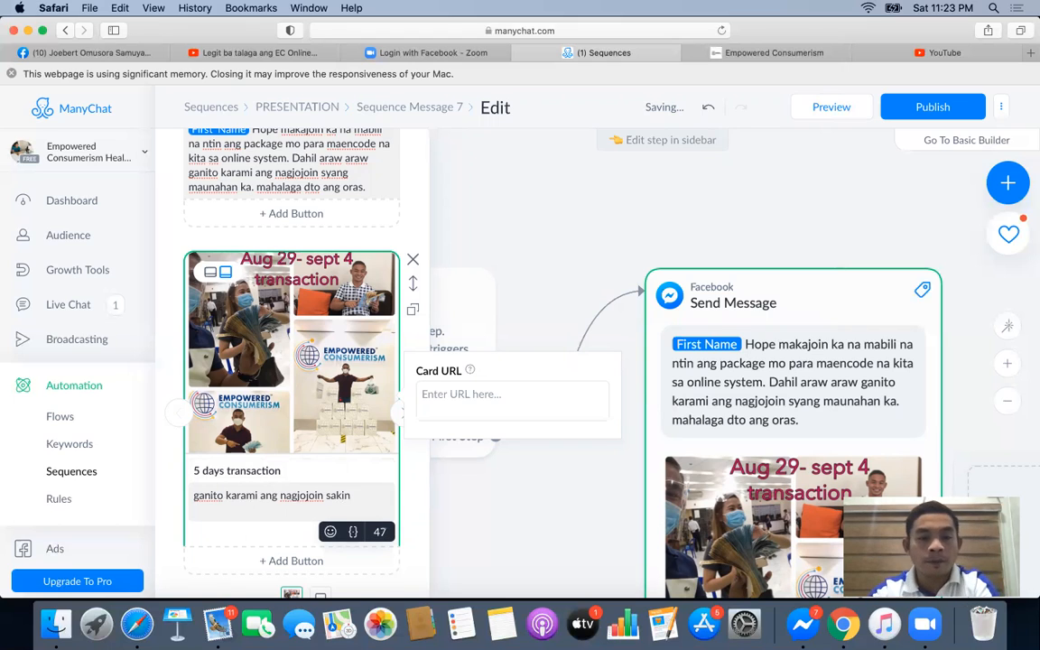
{"action": "left_click", "coordinate": [416, 477]}
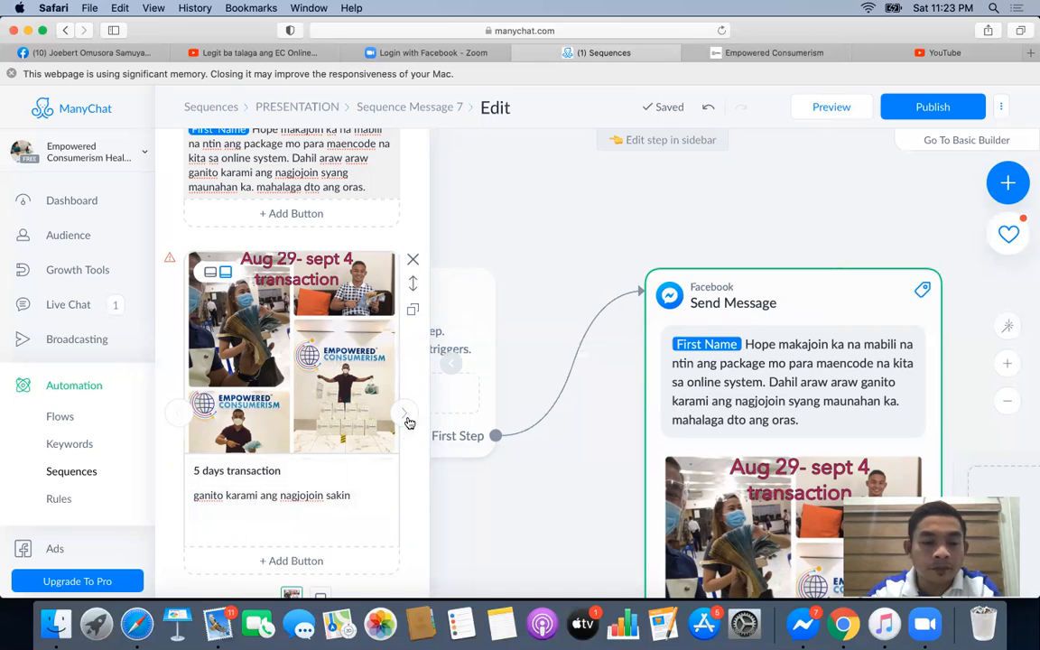
Add a second gallery card and upload the Aug 30 – Sep 5, 2020 Transactions collage from Downloads
{"action": "left_click", "coordinate": [407, 420]}
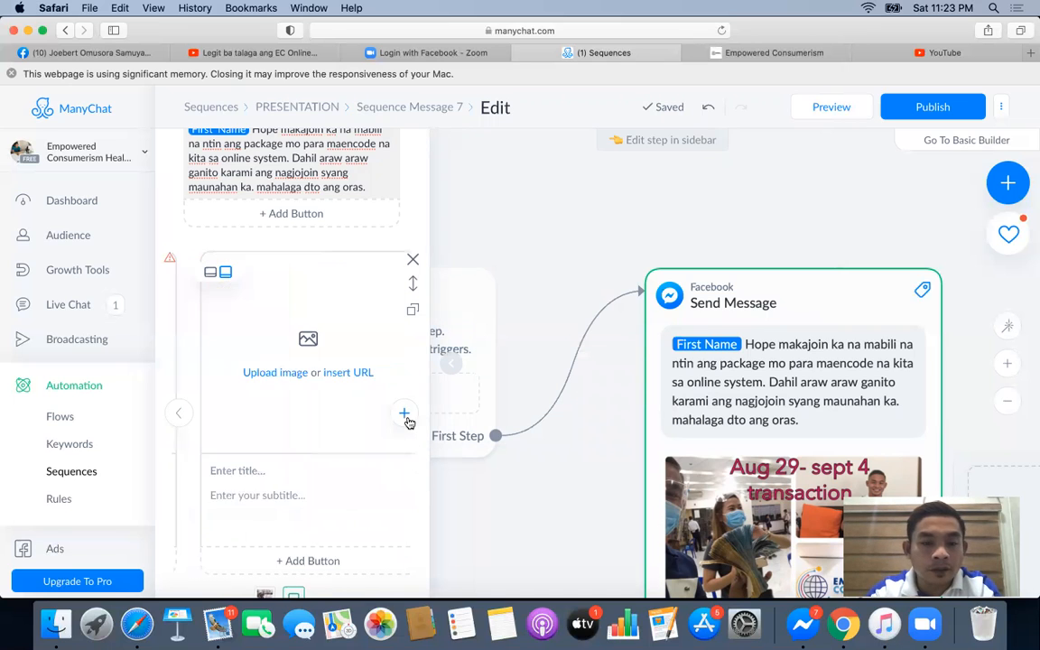
{"action": "left_click", "coordinate": [256, 374]}
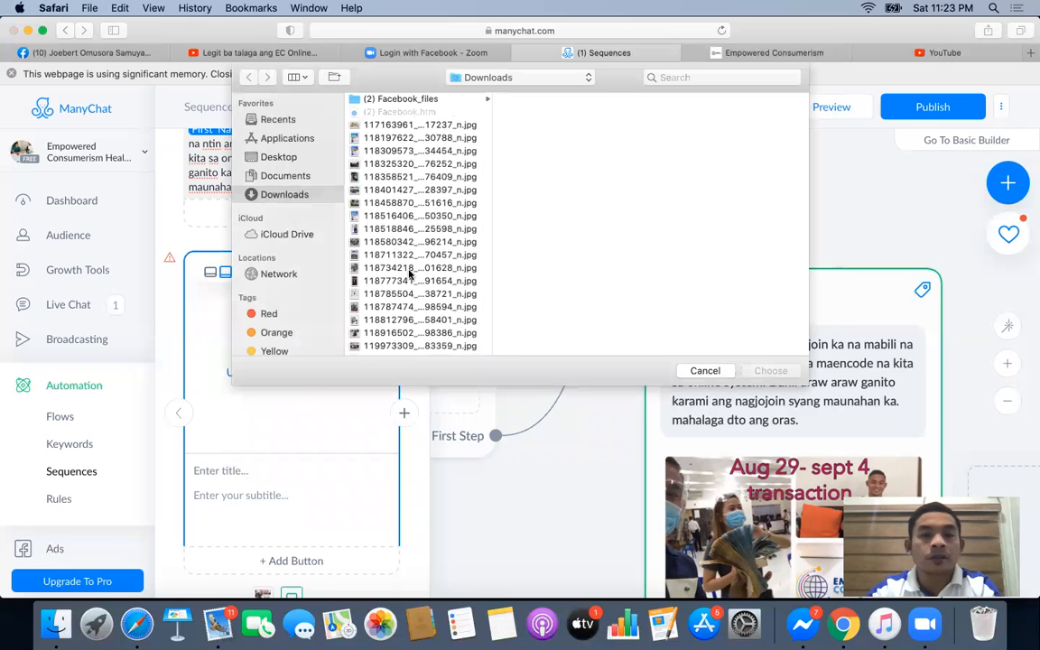
{"action": "key", "text": "Down"}
{"action": "key", "text": "Down"}
{"action": "key", "text": "Down"}
{"action": "key", "text": "Down"}
{"action": "key", "text": "Down"}
{"action": "key", "text": "Down"}
{"action": "key", "text": "Down"}
{"action": "key", "text": "Down"}
{"action": "key", "text": "Down"}
{"action": "key", "text": "Down"}
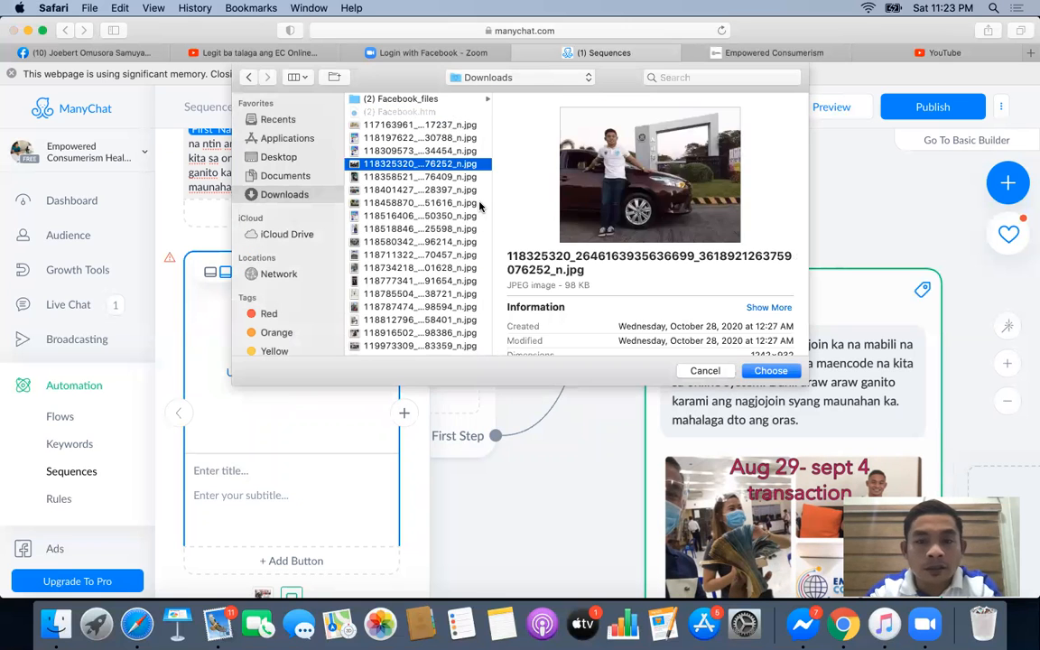
{"action": "key", "text": "Down"}
{"action": "key", "text": "Down"}
{"action": "key", "text": "Down"}
{"action": "key", "text": "Down"}
{"action": "key", "text": "Down"}
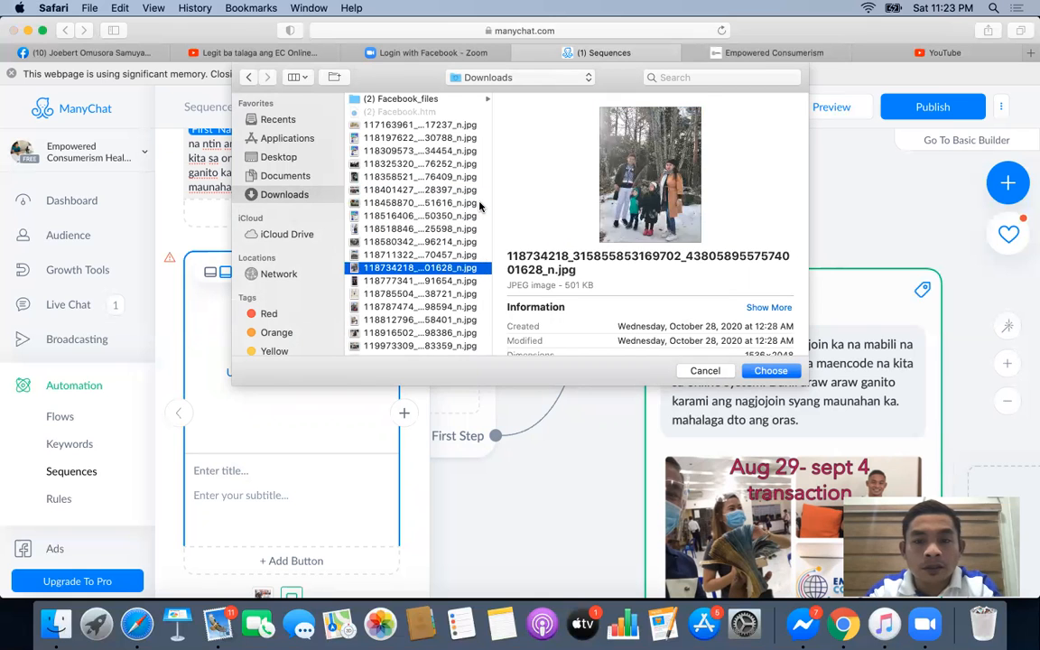
{"action": "key", "text": "Down"}
{"action": "key", "text": "Down"}
{"action": "key", "text": "Down"}
{"action": "key", "text": "Down"}
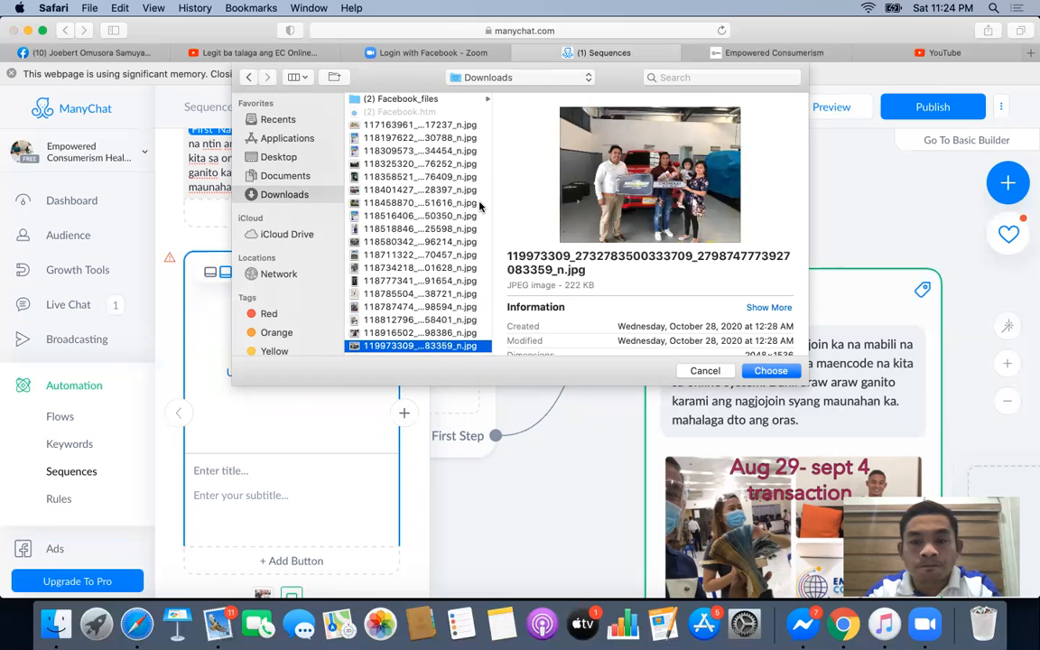
{"action": "key", "text": "Down"}
{"action": "key", "text": "Down"}
{"action": "key", "text": "Up"}
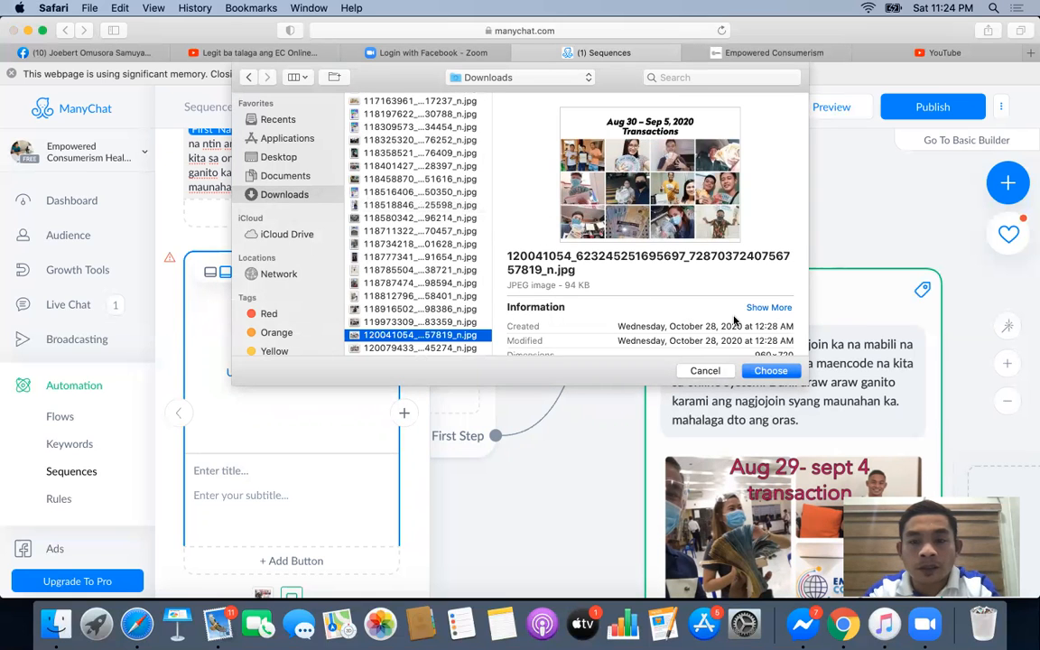
{"action": "left_click", "coordinate": [793, 373]}
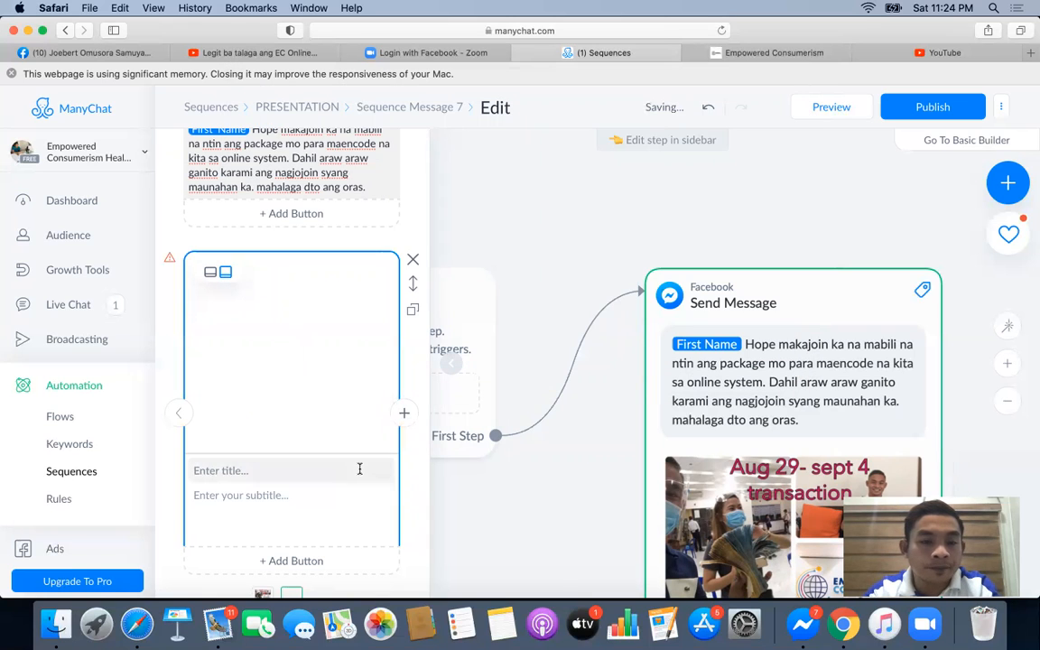
Give the second card the title BUSINESS PARTNERS and subtitle 'MGA NAGPAPADALA PAMBILI PACKAGE'
{"action": "left_click", "coordinate": [255, 476]}
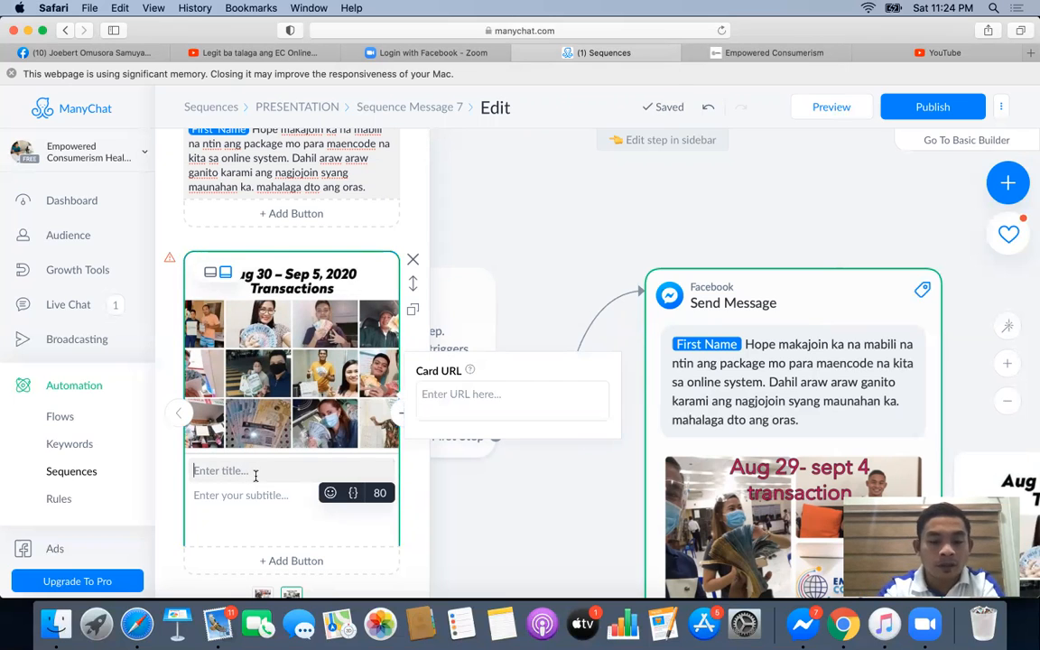
{"action": "type", "text": "Ito"}
{"action": "key", "text": "BackSpace"}
{"action": "key", "text": "BackSpace"}
{"action": "key", "text": "BackSpace"}
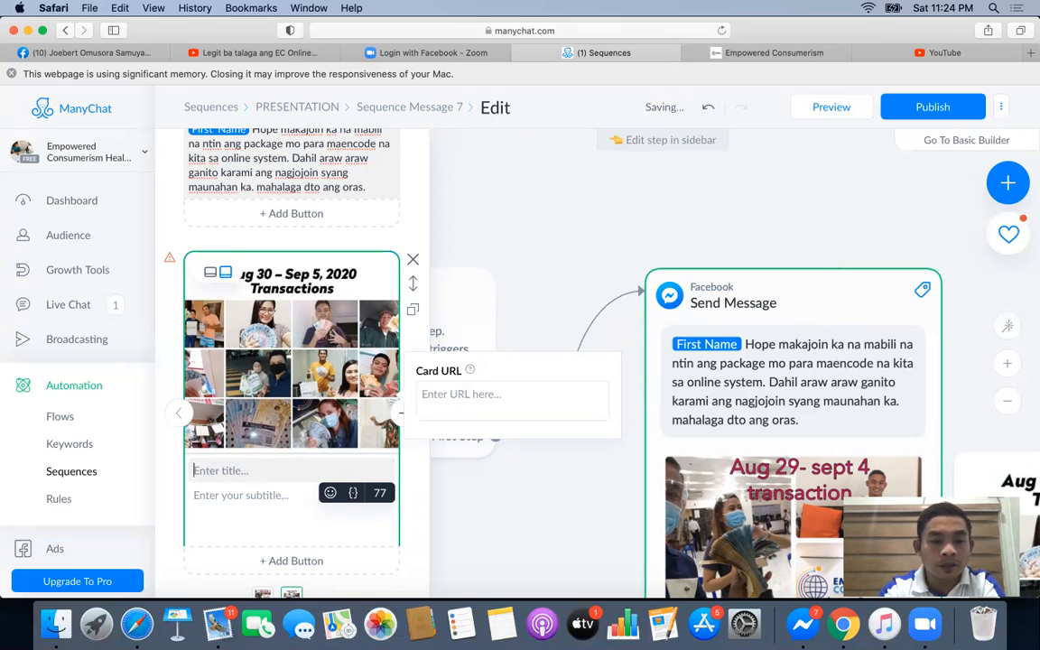
{"action": "type", "text": "BUSONE"}
{"action": "key", "text": "BackSpace"}
{"action": "key", "text": "BackSpace"}
{"action": "key", "text": "BackSpace"}
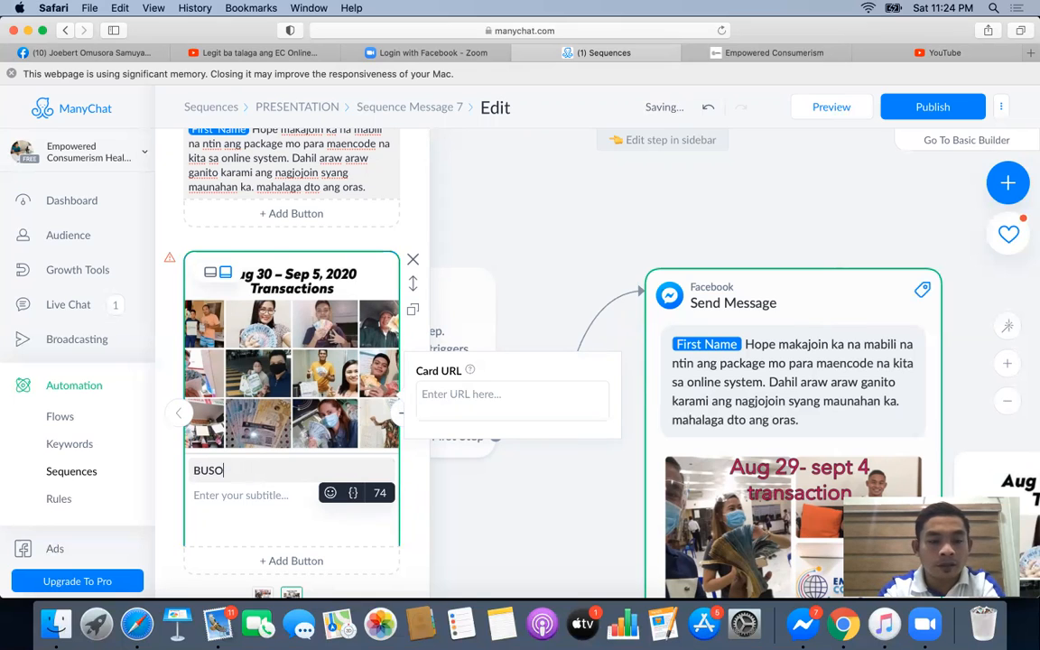
{"action": "type", "text": "INESS PARTNERS"}
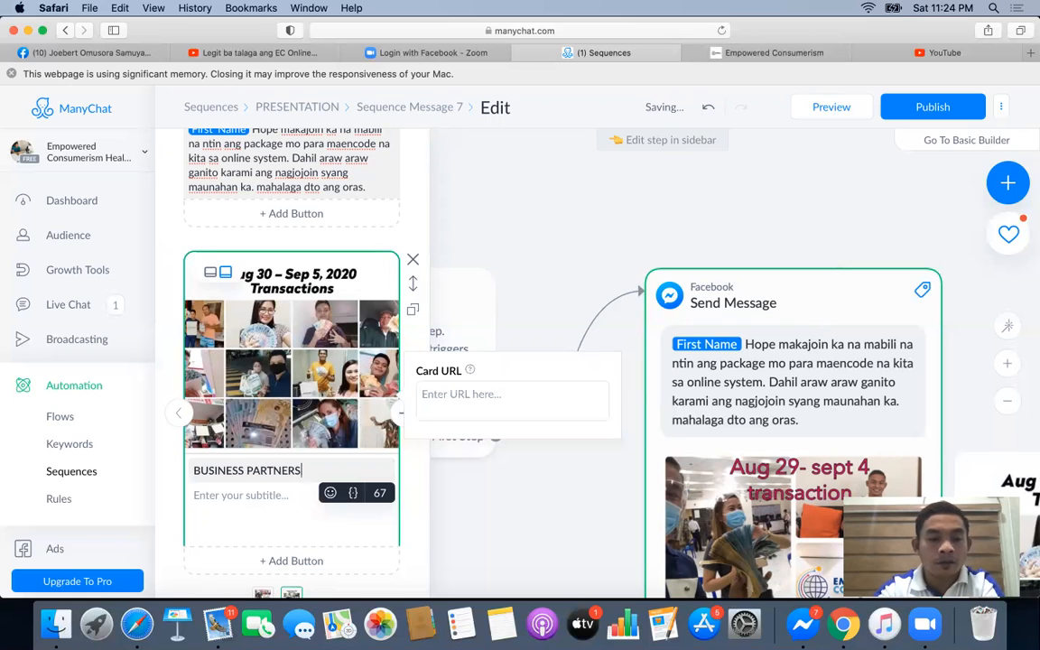
{"action": "left_click", "coordinate": [257, 502]}
{"action": "type", "text": "M"}
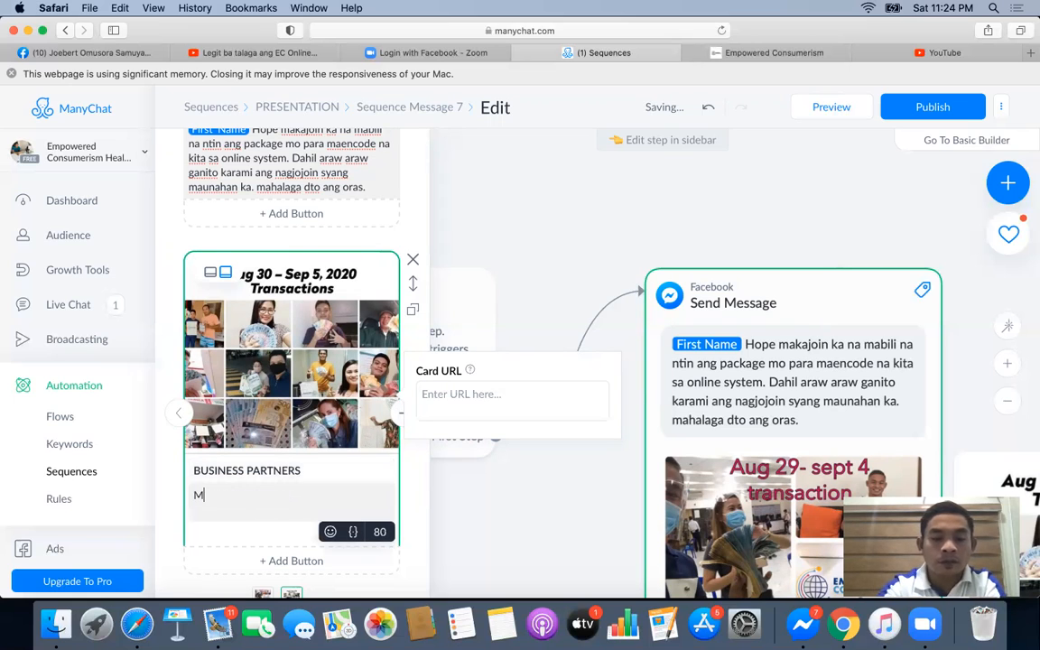
{"action": "type", "text": "GA NAGPAPADALA"}
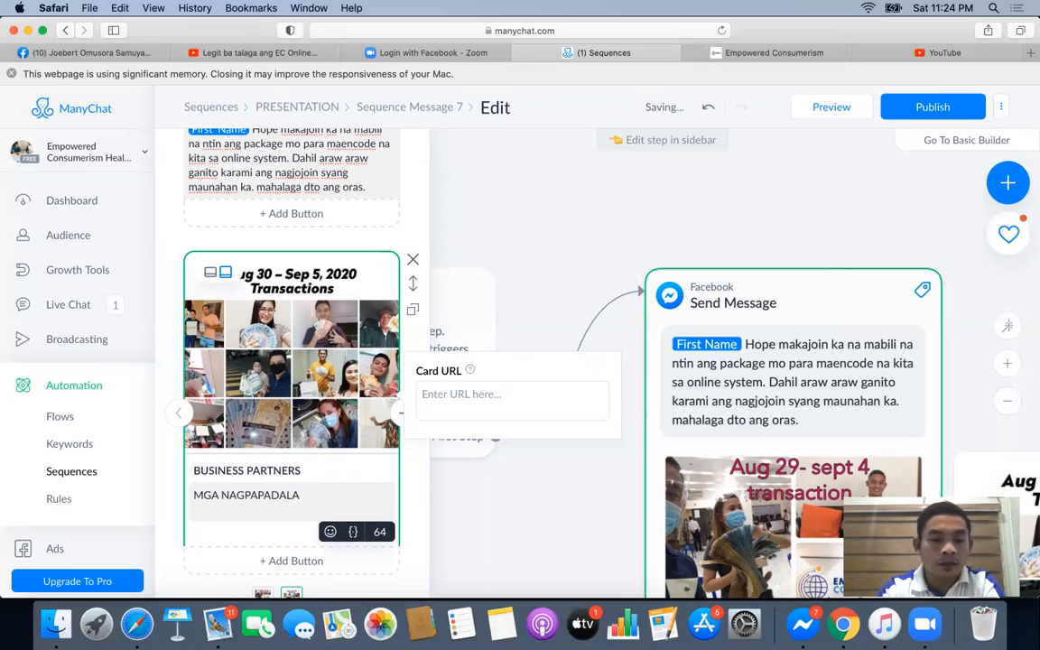
{"action": "type", "text": " PAMB"}
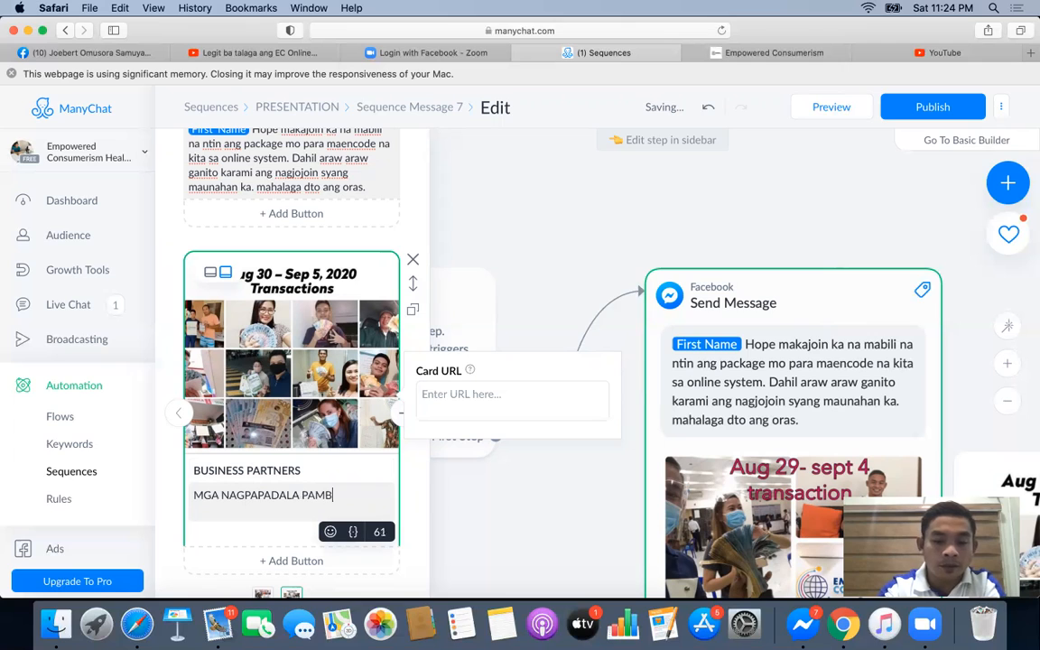
{"action": "type", "text": "ILI PACKAGE"}
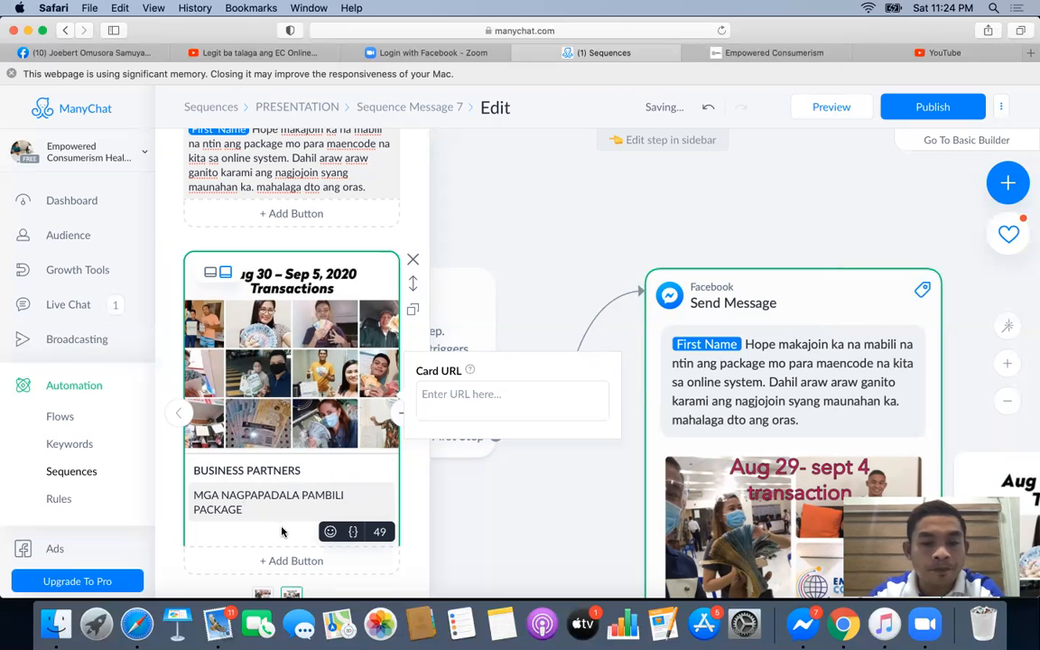
{"action": "left_click", "coordinate": [420, 473]}
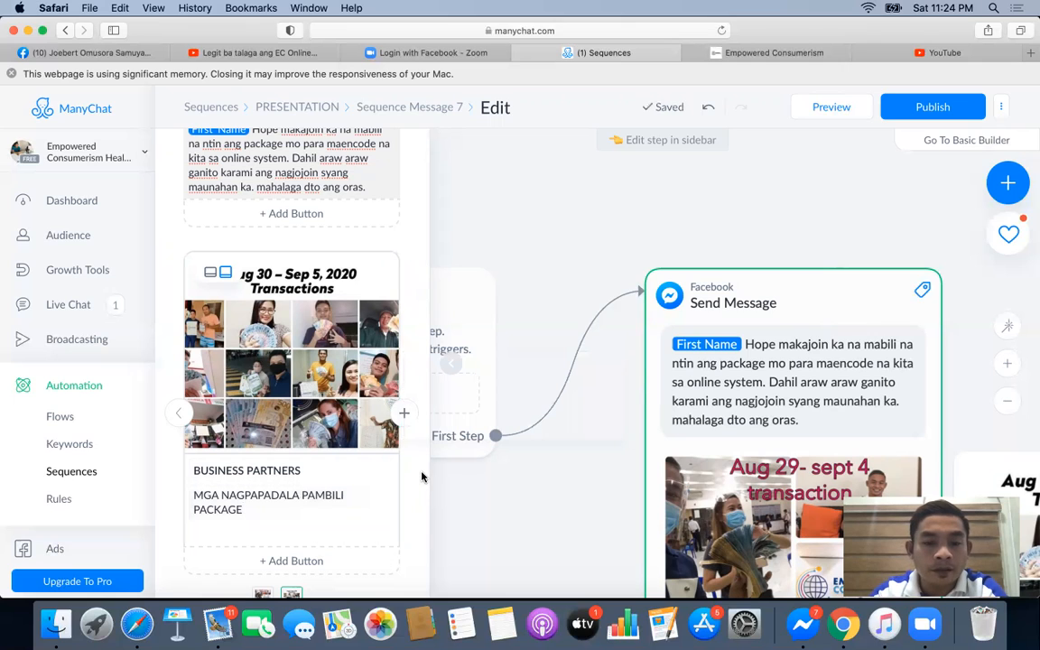
Add a third gallery card holding the Oct 3-5 online business income screenshot (67,419.74 Php)
{"action": "left_click", "coordinate": [405, 417]}
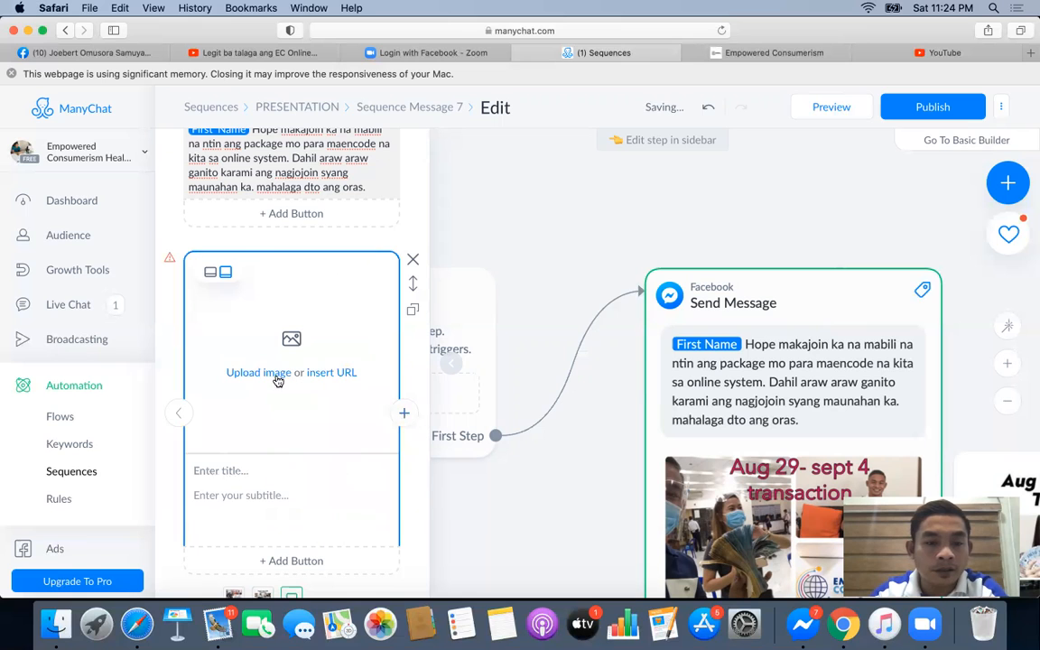
{"action": "left_click", "coordinate": [260, 372]}
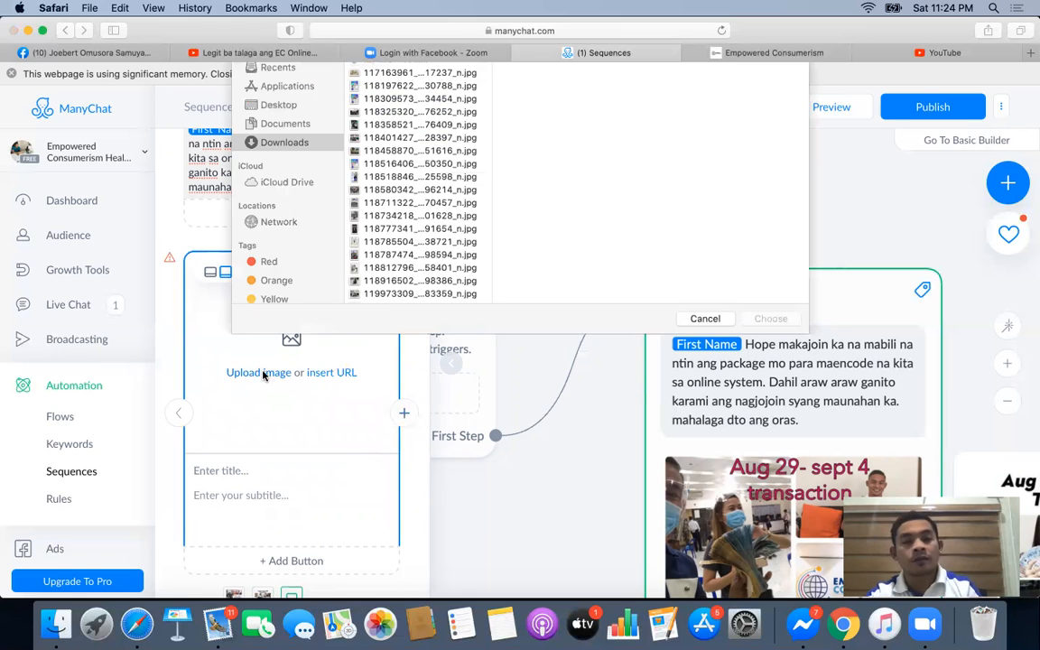
{"action": "key", "text": "Down"}
{"action": "key", "text": "Down"}
{"action": "key", "text": "Down"}
{"action": "key", "text": "Down"}
{"action": "key", "text": "Down"}
{"action": "key", "text": "Down"}
{"action": "key", "text": "Down"}
{"action": "key", "text": "Down"}
{"action": "key", "text": "Down"}
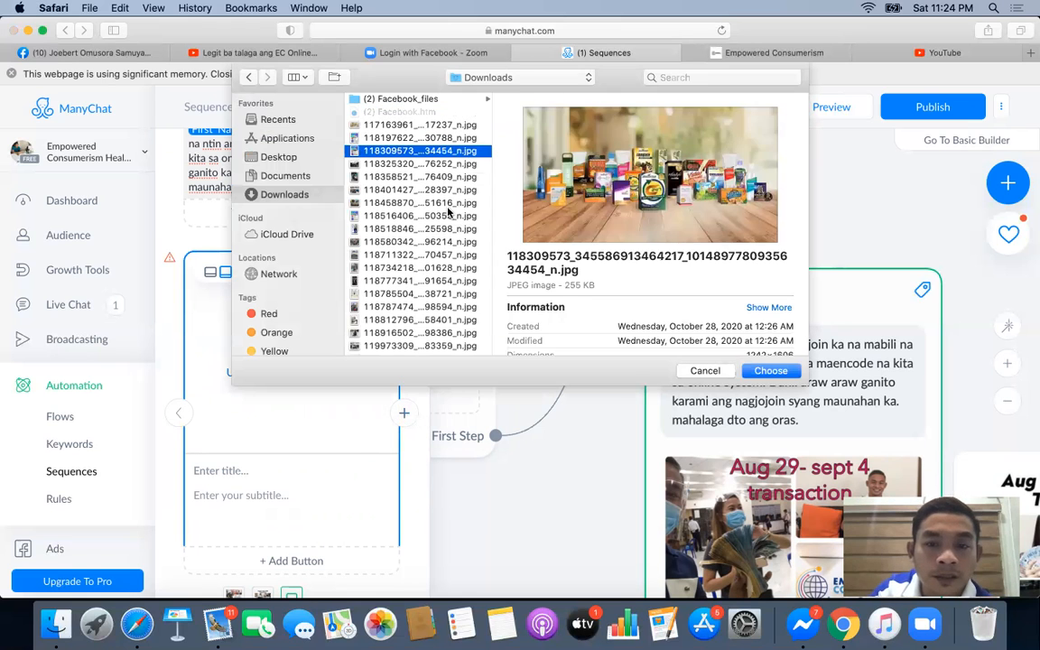
{"action": "key", "text": "Down"}
{"action": "key", "text": "Down"}
{"action": "key", "text": "Down"}
{"action": "key", "text": "Down"}
{"action": "key", "text": "Down"}
{"action": "key", "text": "Down"}
{"action": "key", "text": "Down"}
{"action": "key", "text": "Down"}
{"action": "key", "text": "Down"}
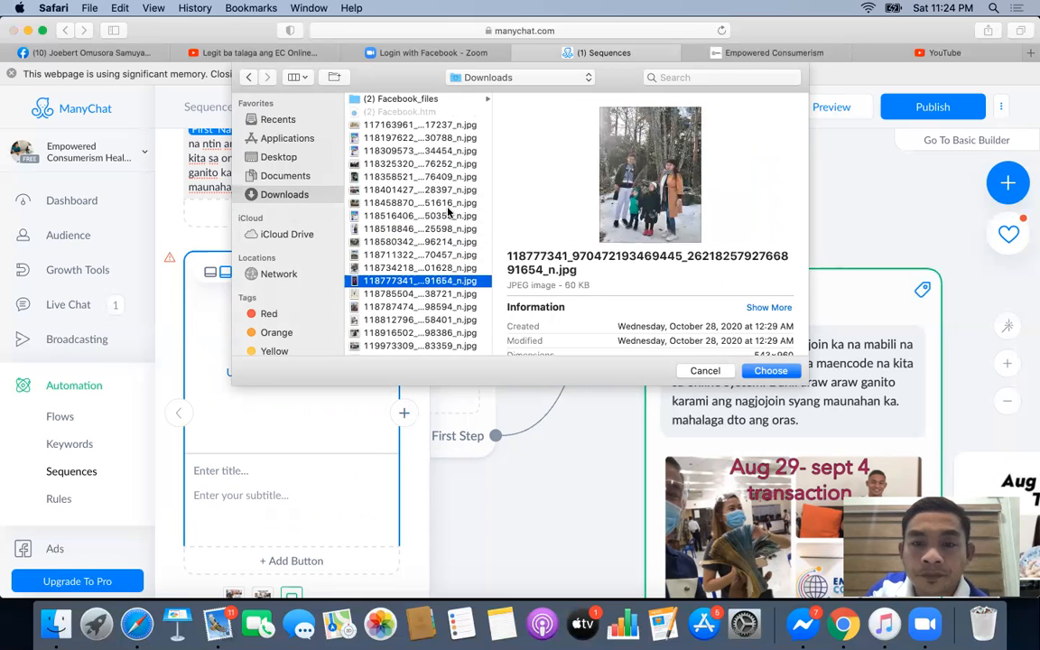
{"action": "key", "text": "Down"}
{"action": "key", "text": "Down"}
{"action": "key", "text": "Down"}
{"action": "key", "text": "Down"}
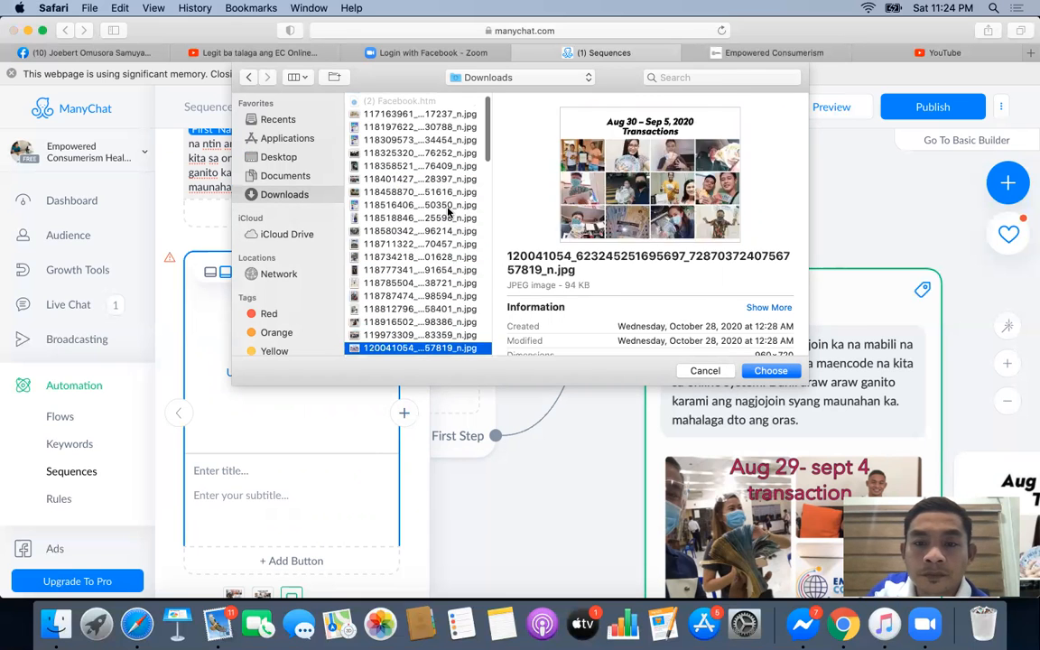
{"action": "key", "text": "Down"}
{"action": "key", "text": "Down"}
{"action": "key", "text": "Down"}
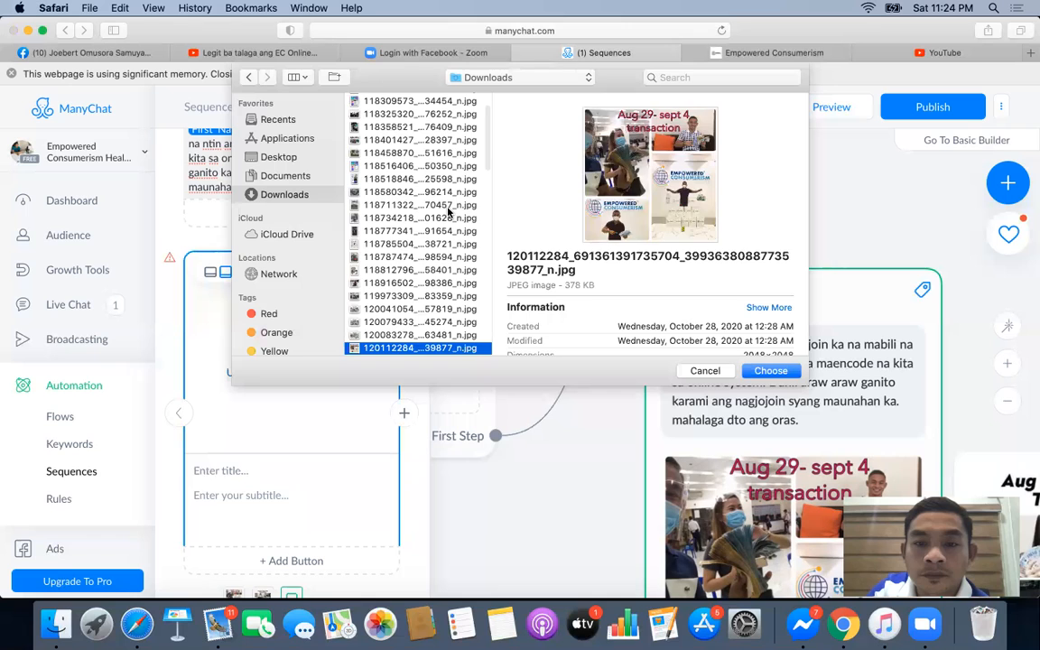
{"action": "key", "text": "Down"}
{"action": "key", "text": "Down"}
{"action": "key", "text": "Down"}
{"action": "key", "text": "Down"}
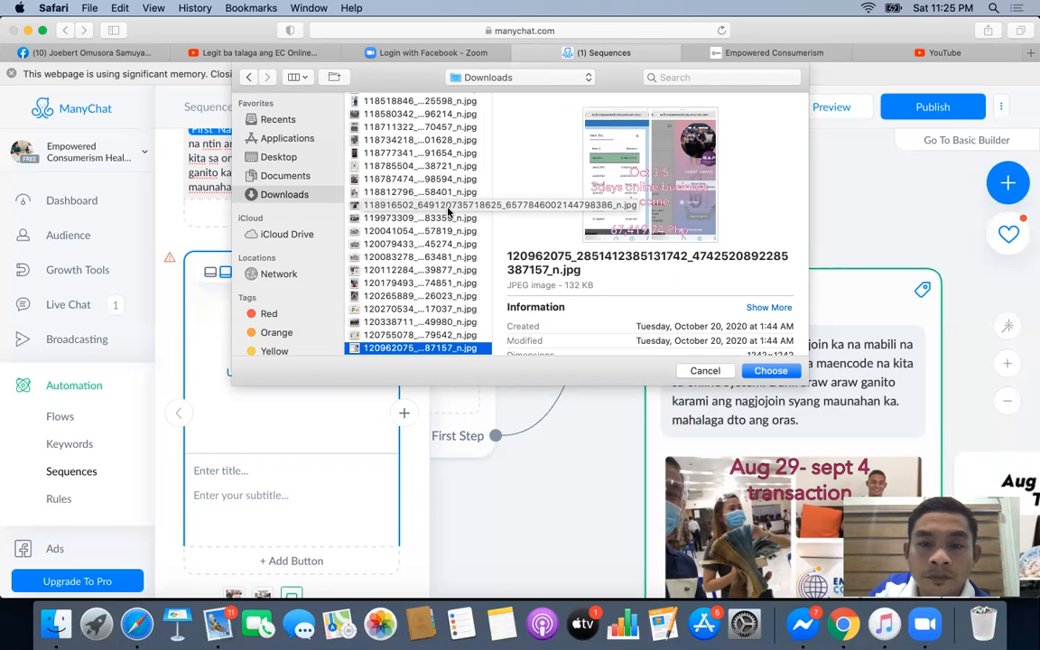
{"action": "key", "text": "Down"}
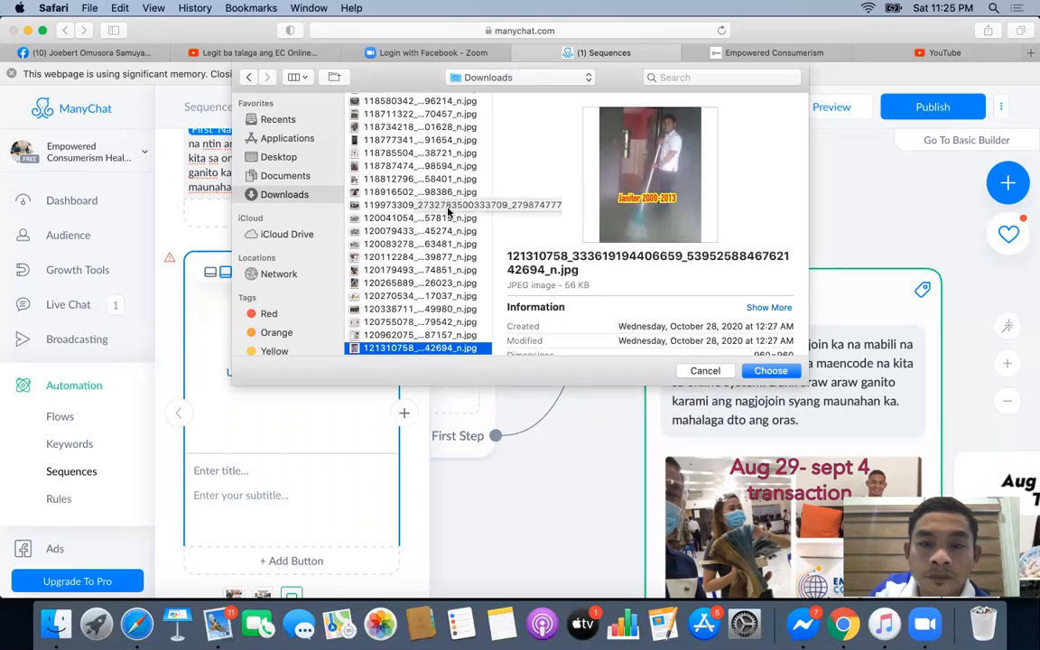
{"action": "key", "text": "Up"}
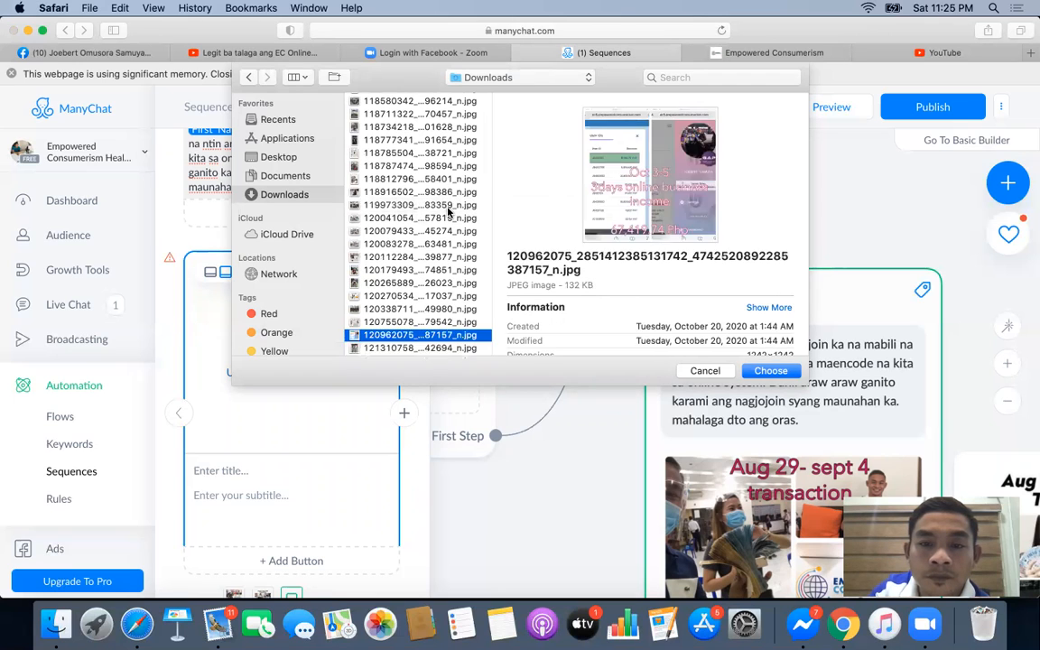
{"action": "left_click", "coordinate": [772, 371]}
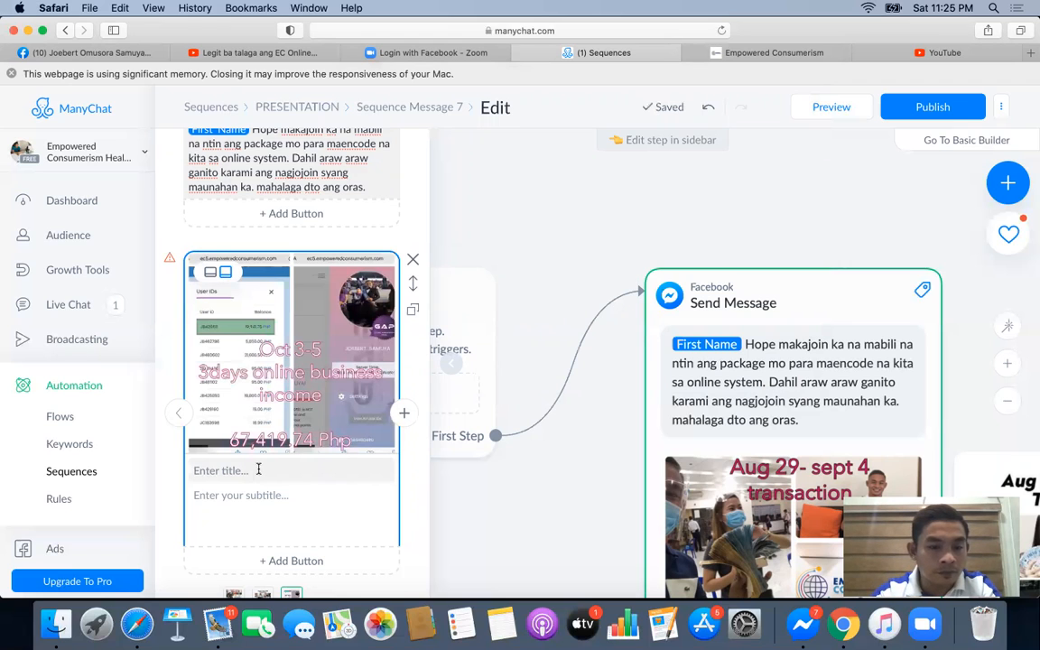
Give the third card the title MAY 3 DAYS ONLINE INCOME and subtitle 'MAGKAKAROON KA RIN NITO ONCE SIMULAN MO TO NGAYON'
{"action": "left_click", "coordinate": [258, 470]}
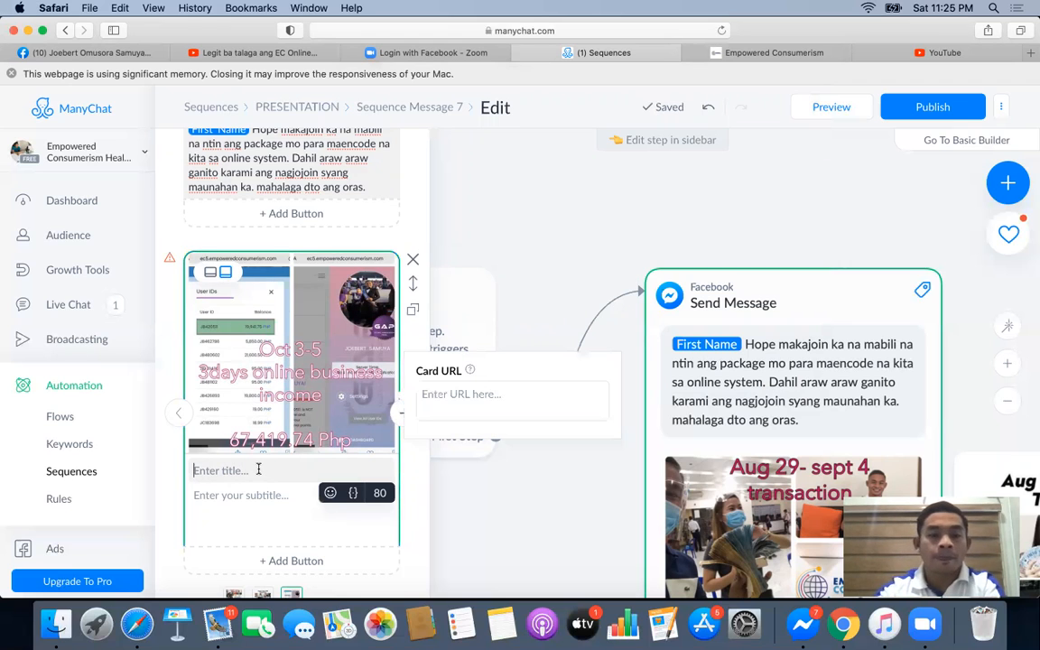
{"action": "type", "text": "MAY"}
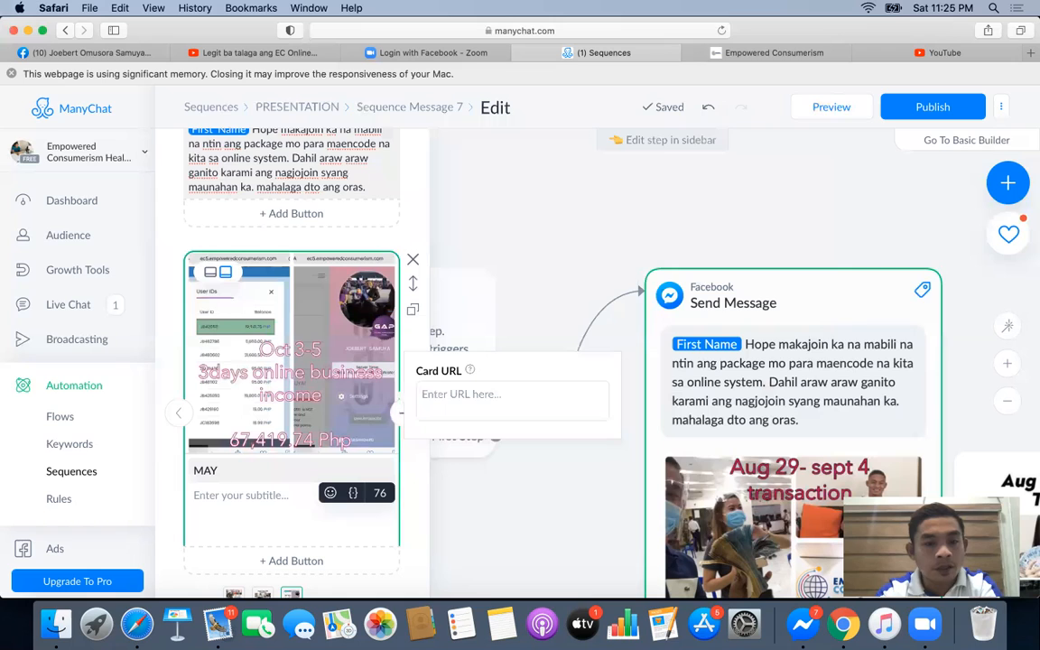
{"action": "type", "text": " 3 DA"}
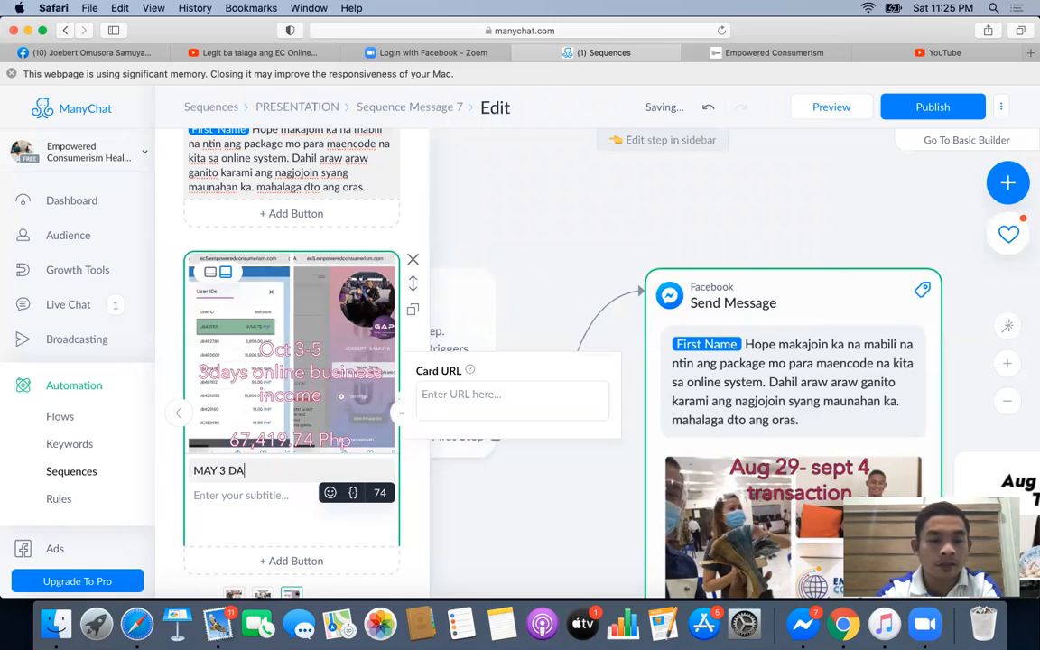
{"action": "type", "text": "YS ONLINE "}
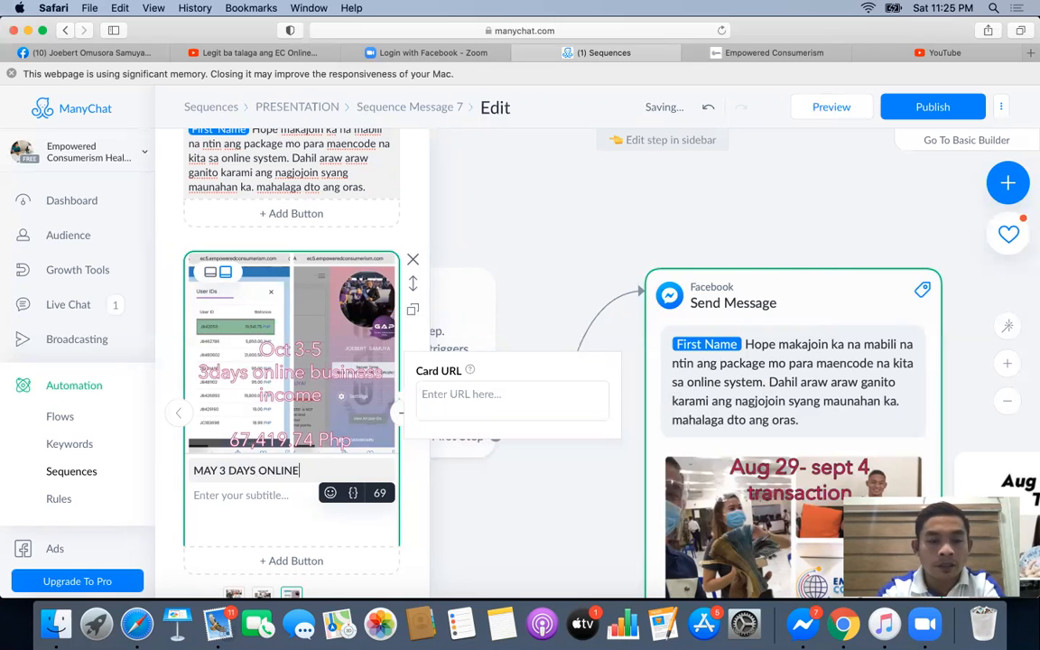
{"action": "type", "text": "INCOME"}
{"action": "left_click", "coordinate": [245, 495]}
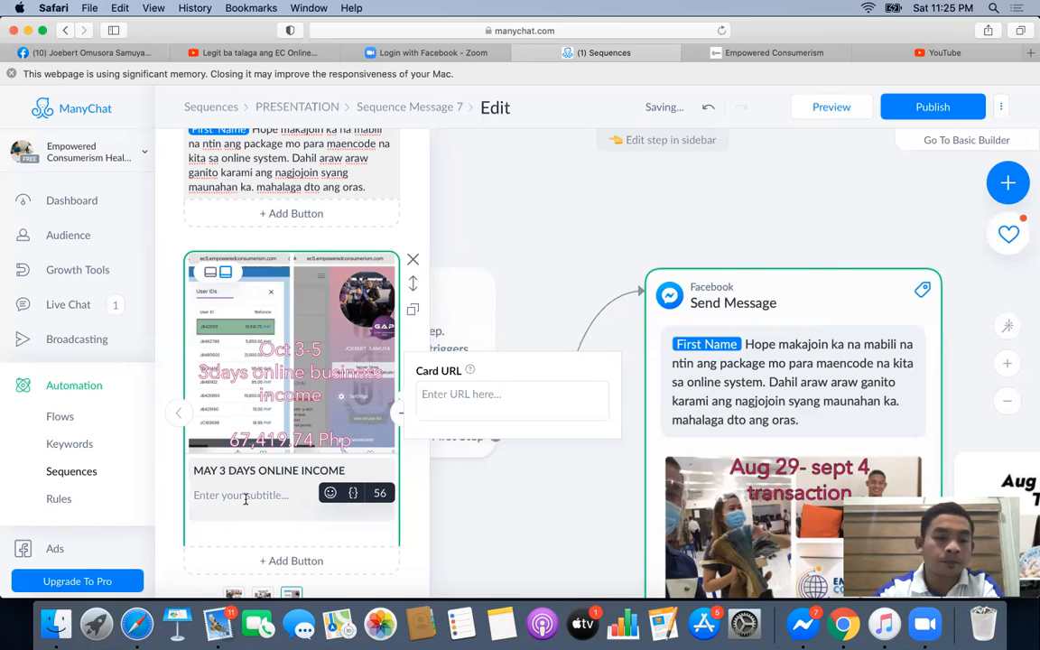
{"action": "left_click", "coordinate": [245, 504]}
{"action": "type", "text": "MAG"}
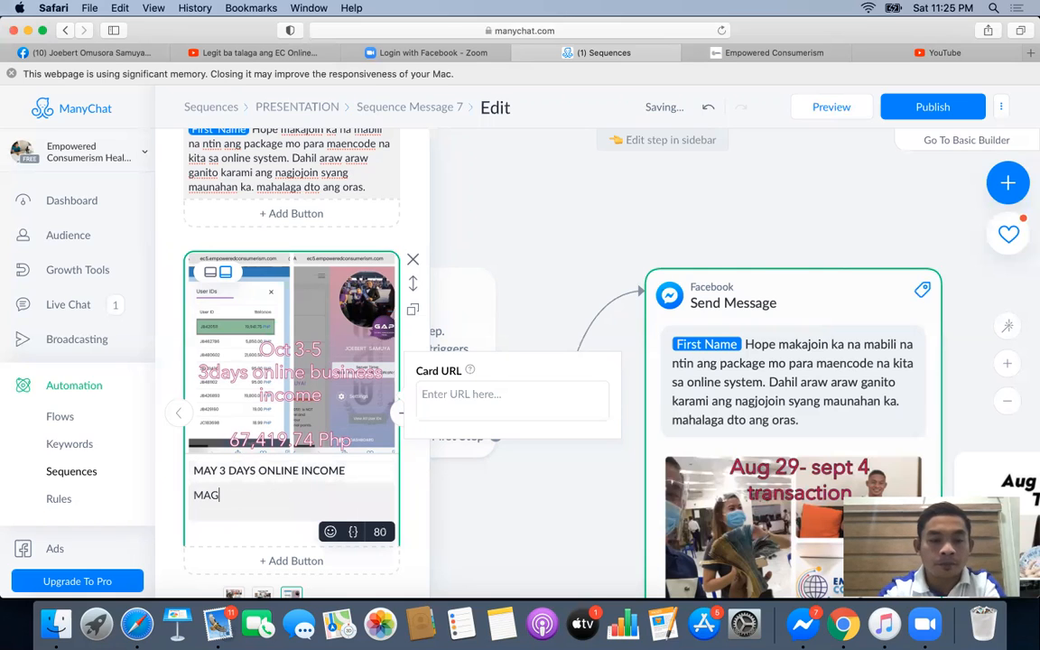
{"action": "type", "text": "KAKARO"}
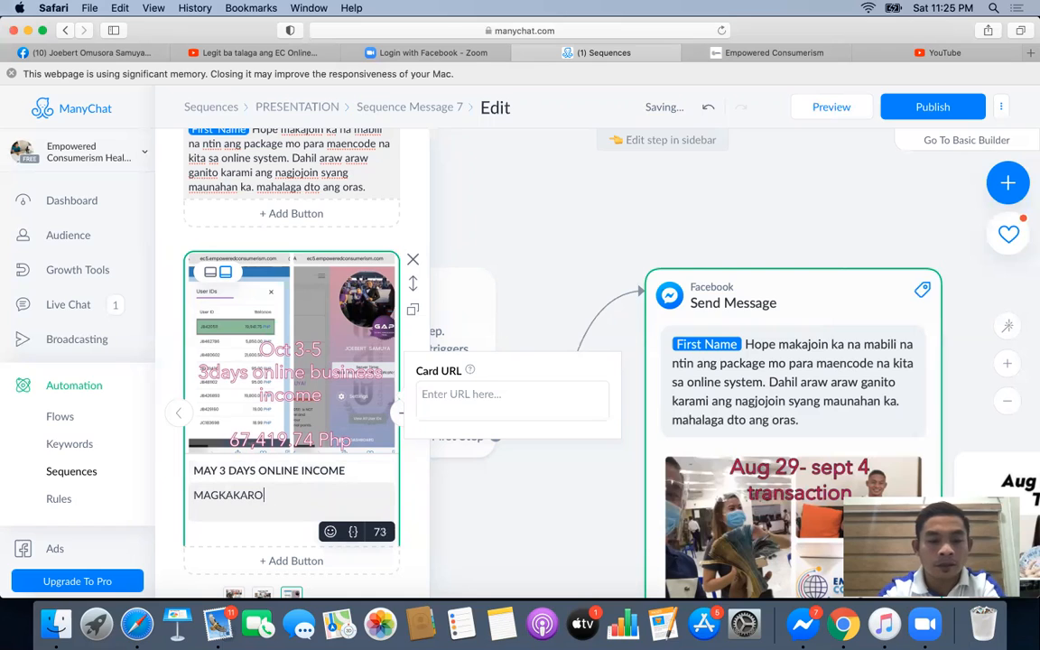
{"action": "type", "text": "ON KA RIN"}
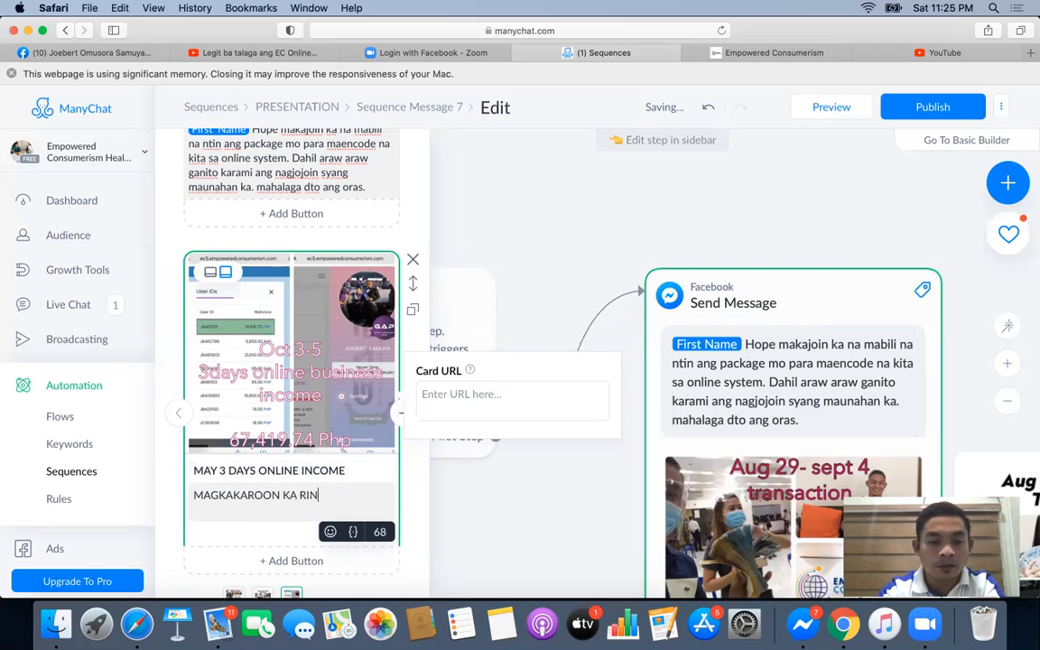
{"action": "type", "text": " NITO ONCE SIMULAN MO TO NGAYON."}
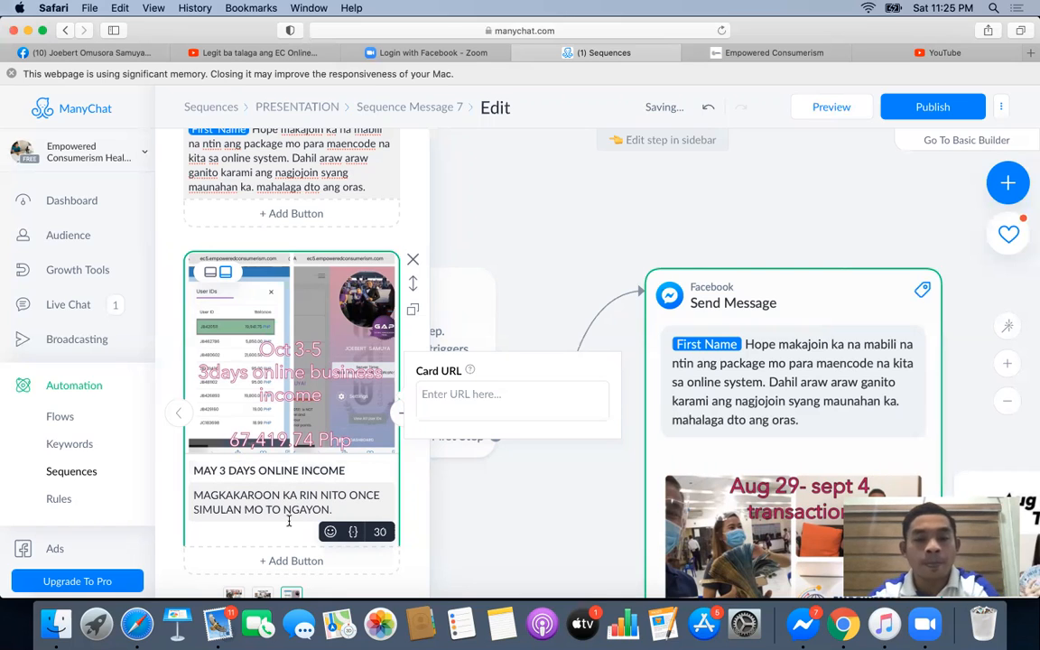
{"action": "left_click", "coordinate": [416, 504]}
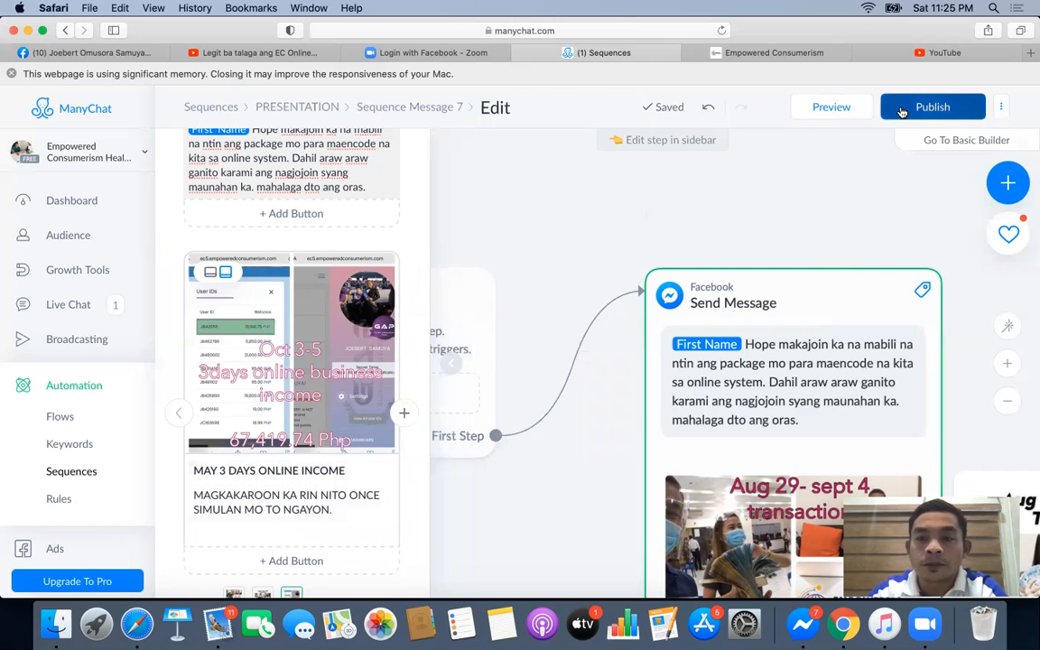
Publish the message, then insert an Actions step that subscribes users to the PRESENTATION sequence
{"action": "left_click", "coordinate": [903, 112]}
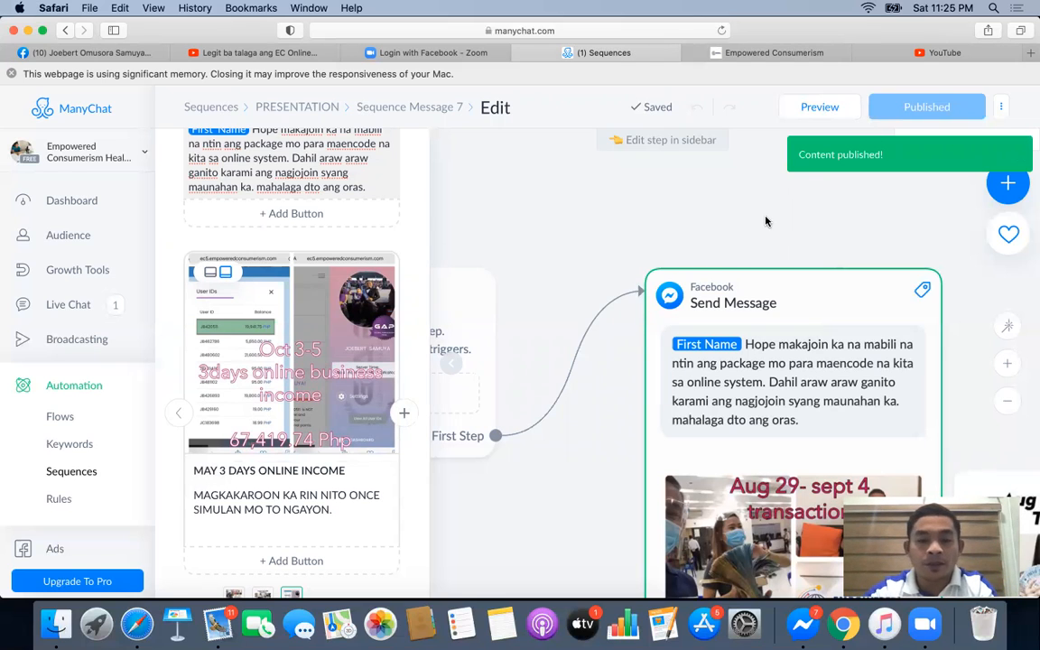
{"action": "left_click", "coordinate": [496, 438]}
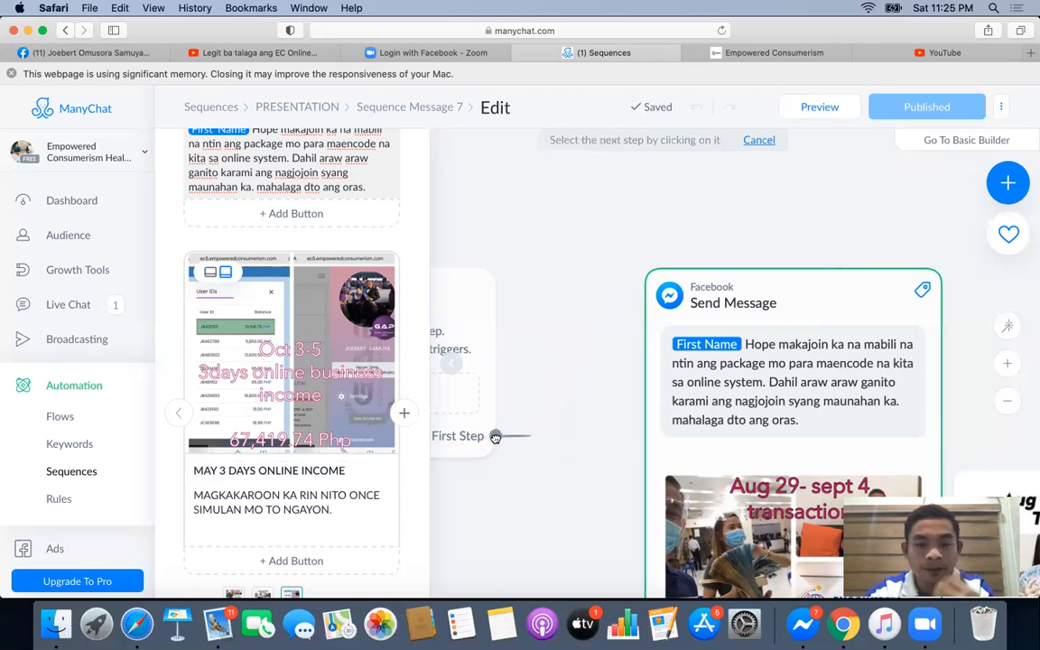
{"action": "left_click", "coordinate": [555, 362]}
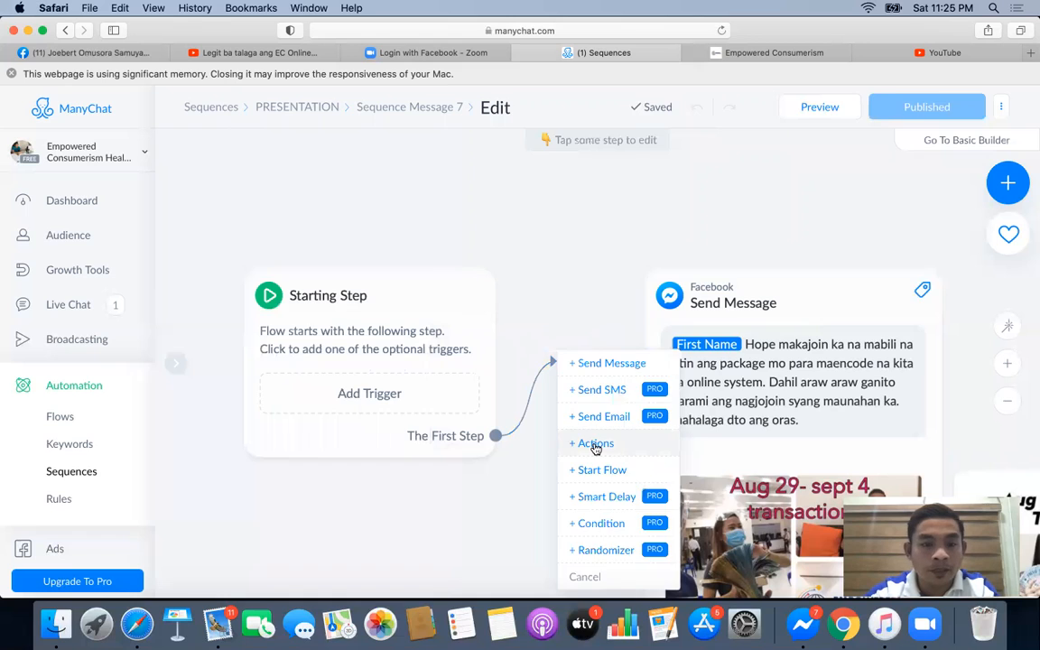
{"action": "left_click", "coordinate": [596, 444]}
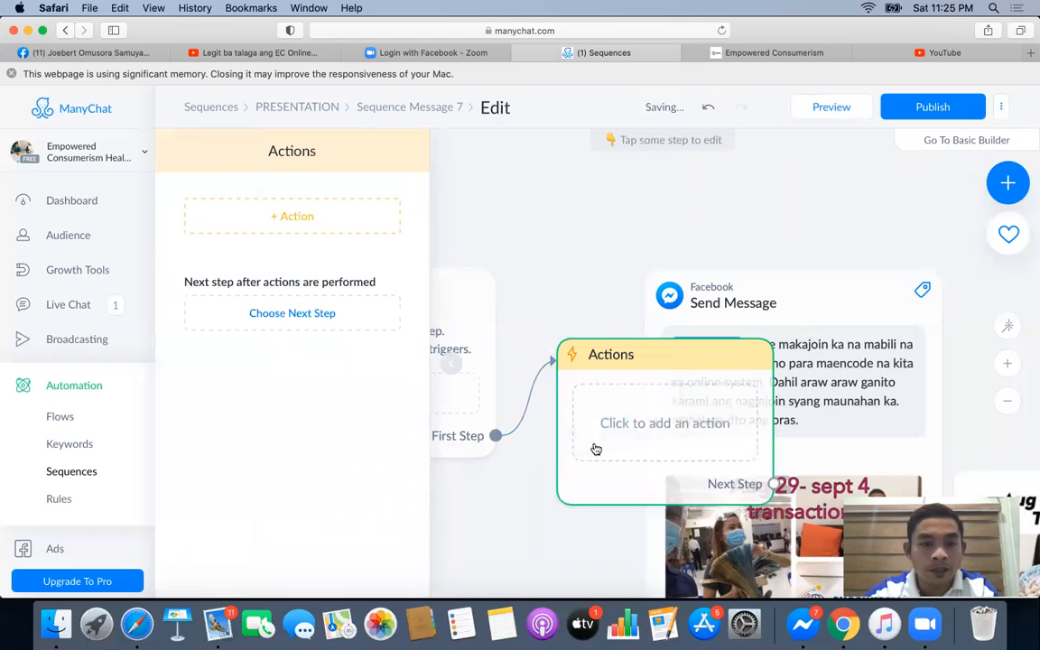
{"action": "left_click", "coordinate": [307, 220]}
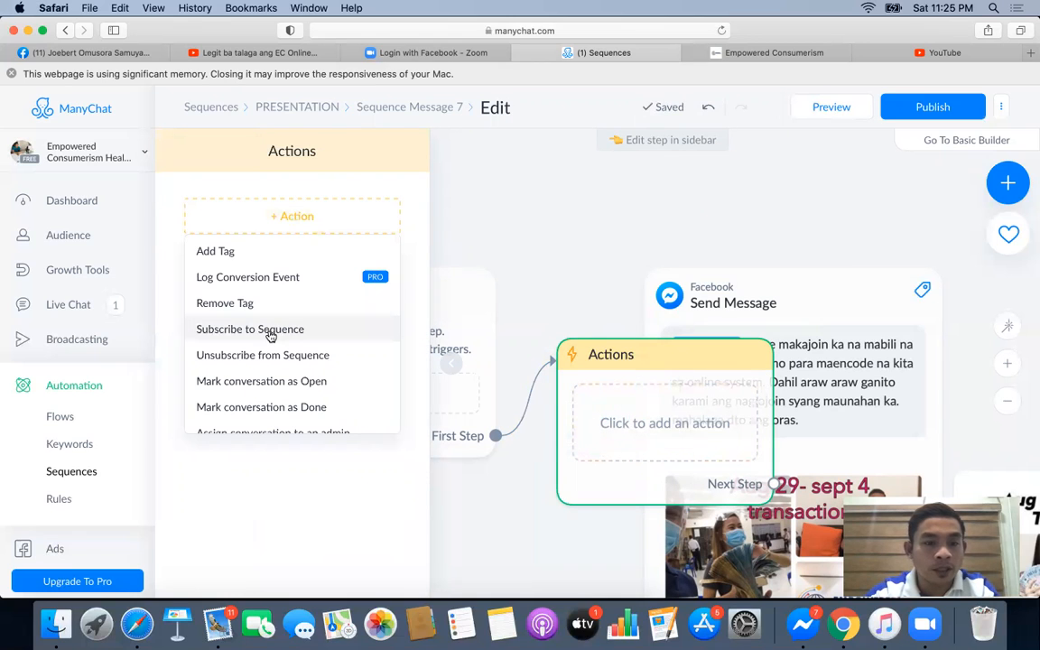
{"action": "left_click", "coordinate": [270, 330]}
{"action": "left_click", "coordinate": [274, 238]}
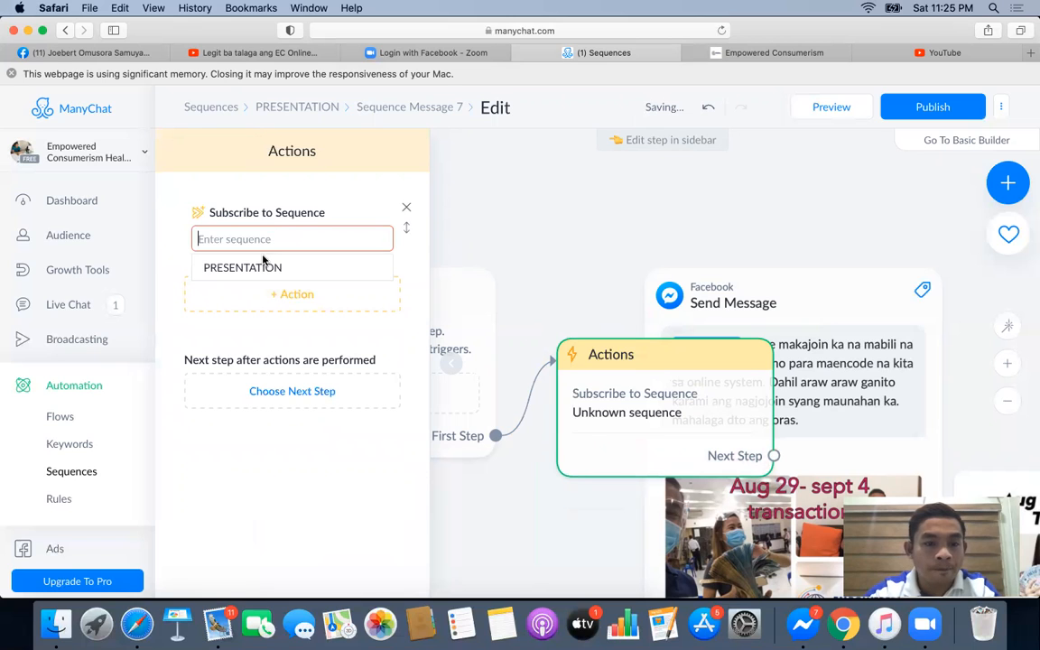
{"action": "left_click", "coordinate": [260, 267]}
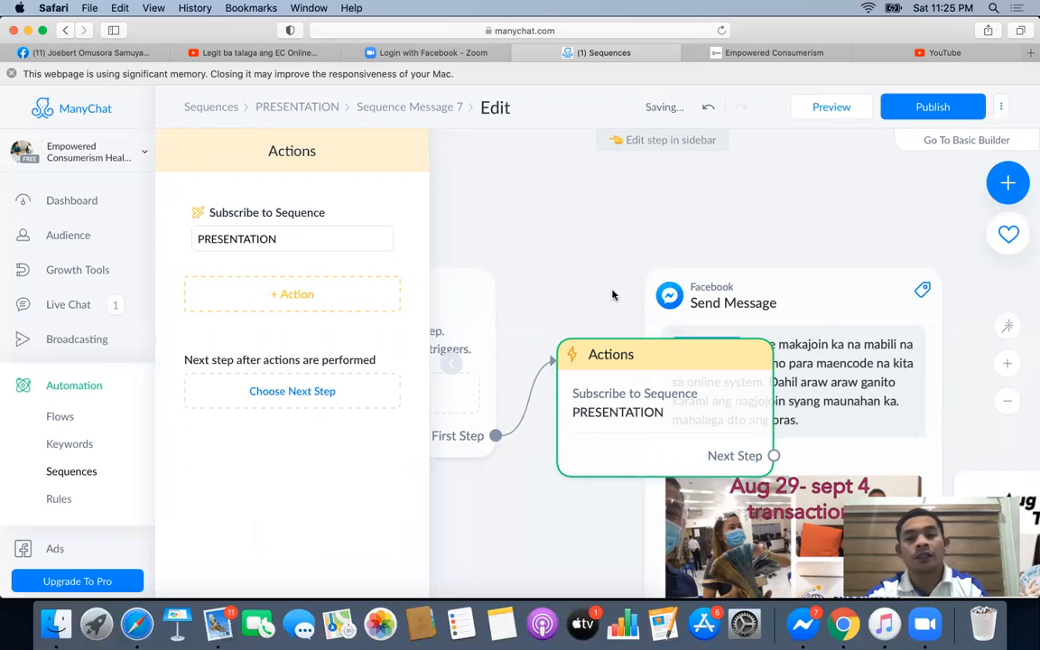
Link the Actions step to the Send Message step and publish the flow
{"action": "left_click", "coordinate": [774, 455]}
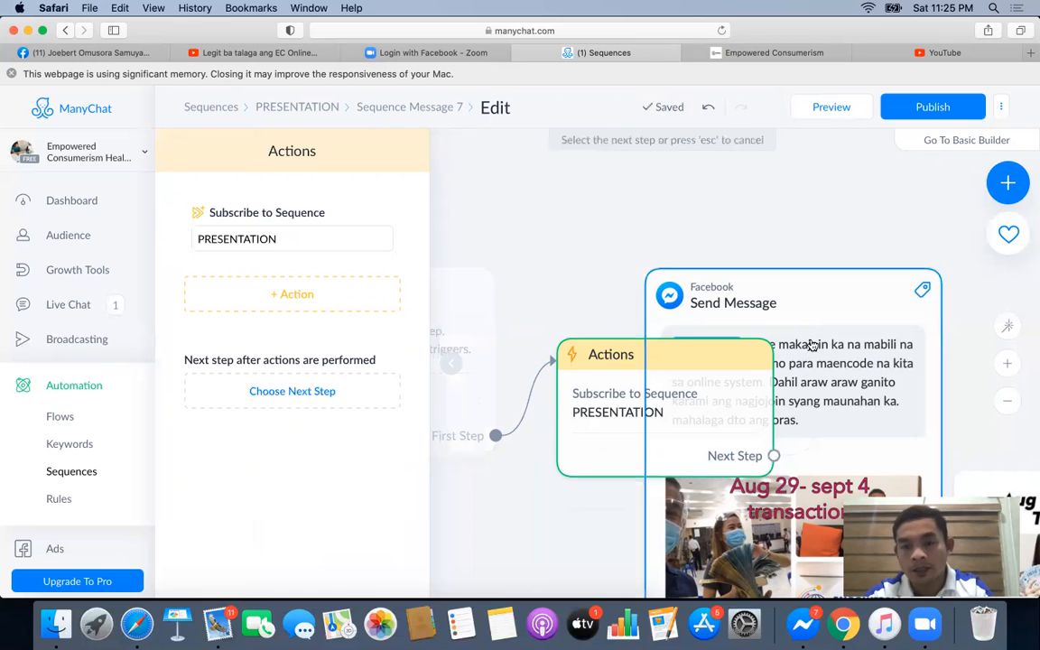
{"action": "left_click", "coordinate": [730, 307]}
{"action": "left_click", "coordinate": [897, 106]}
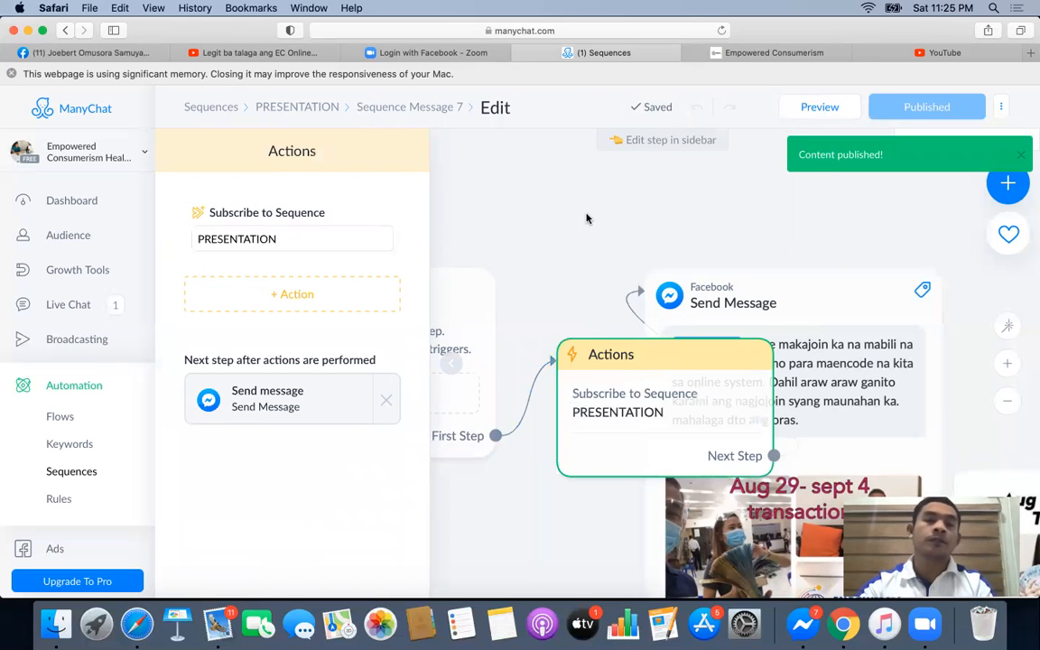
Rename the Sequence Message 7 flow to TRANSACTION and return to the PRESENTATION sequence
{"action": "left_click", "coordinate": [411, 109]}
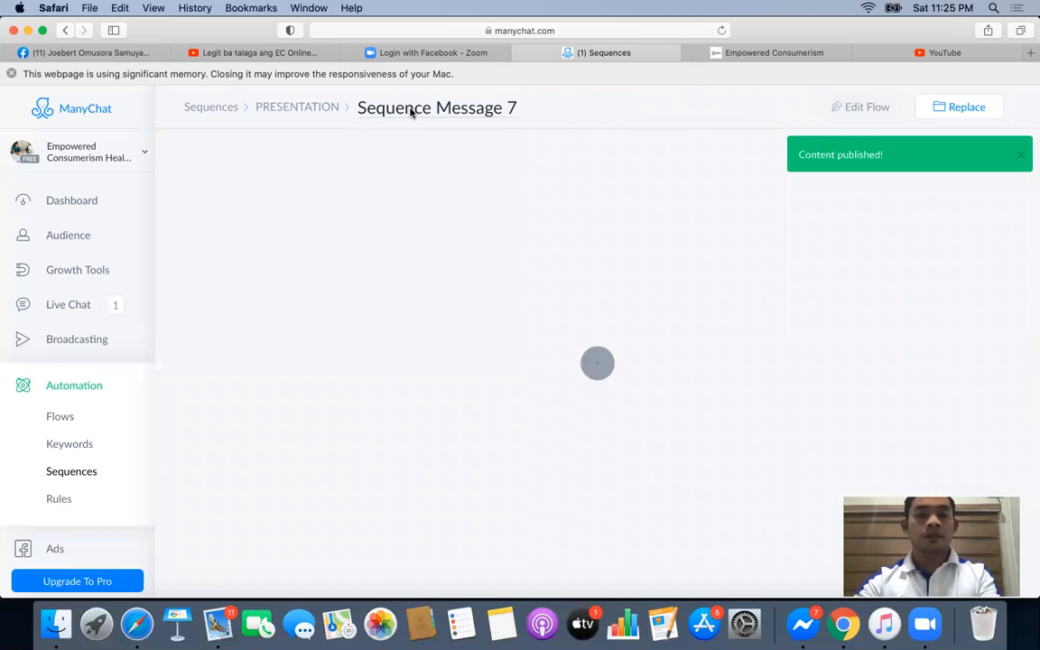
{"action": "left_click", "coordinate": [411, 108]}
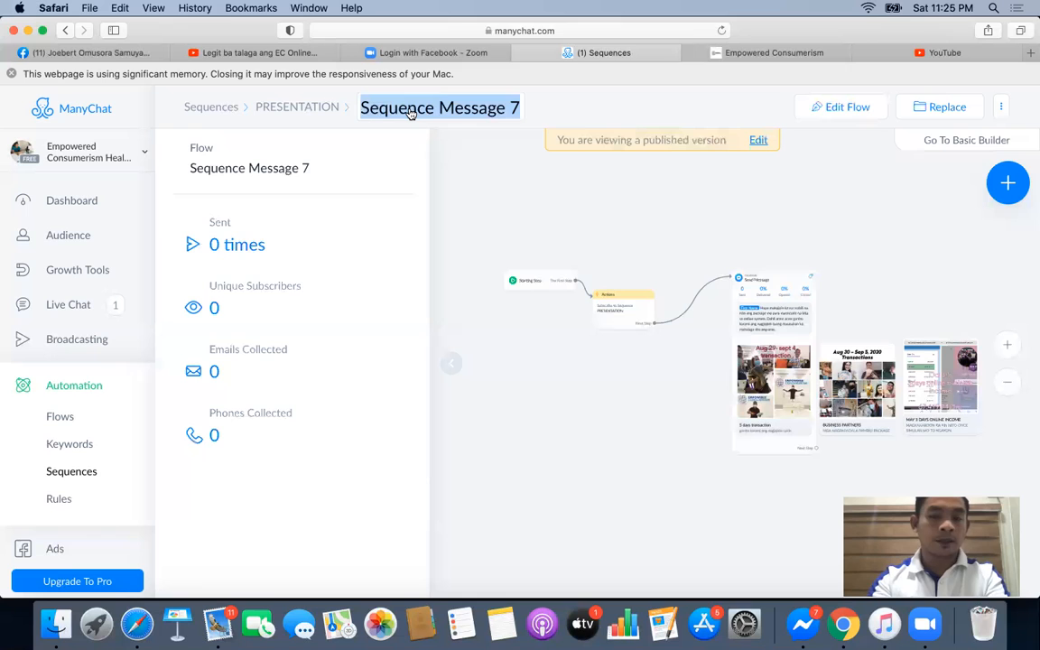
{"action": "type", "text": "TRA"}
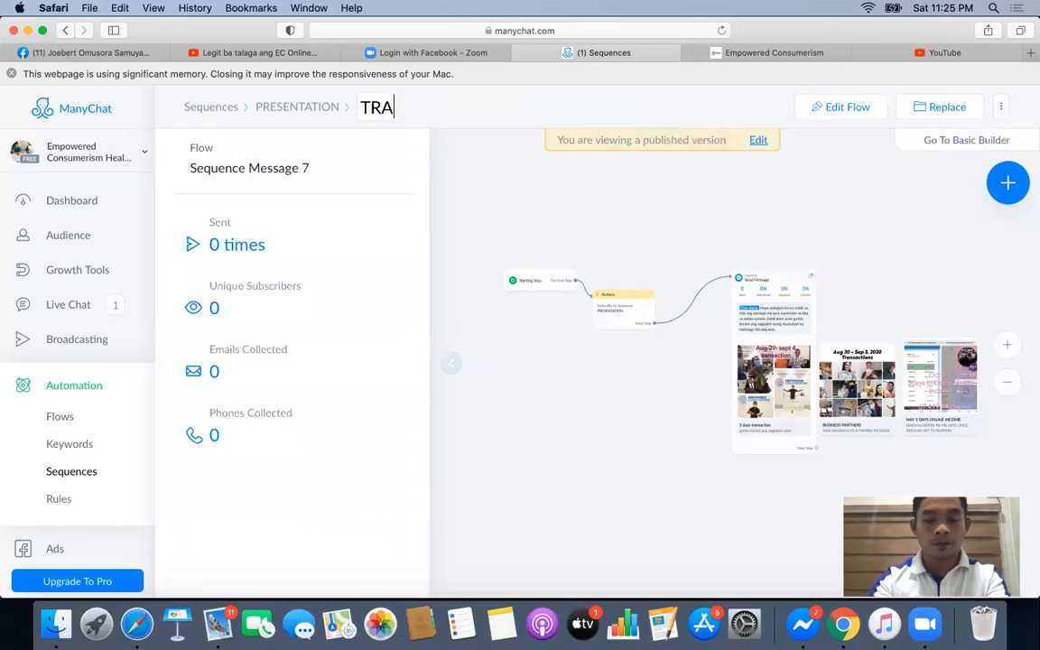
{"action": "type", "text": "NSACTION"}
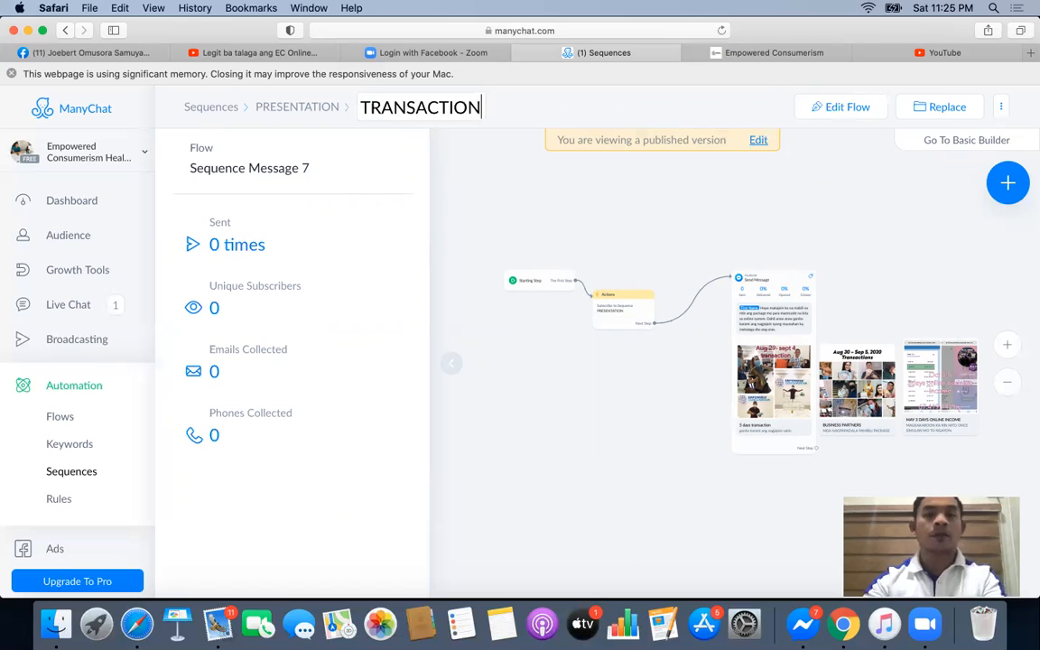
{"action": "left_click", "coordinate": [513, 106]}
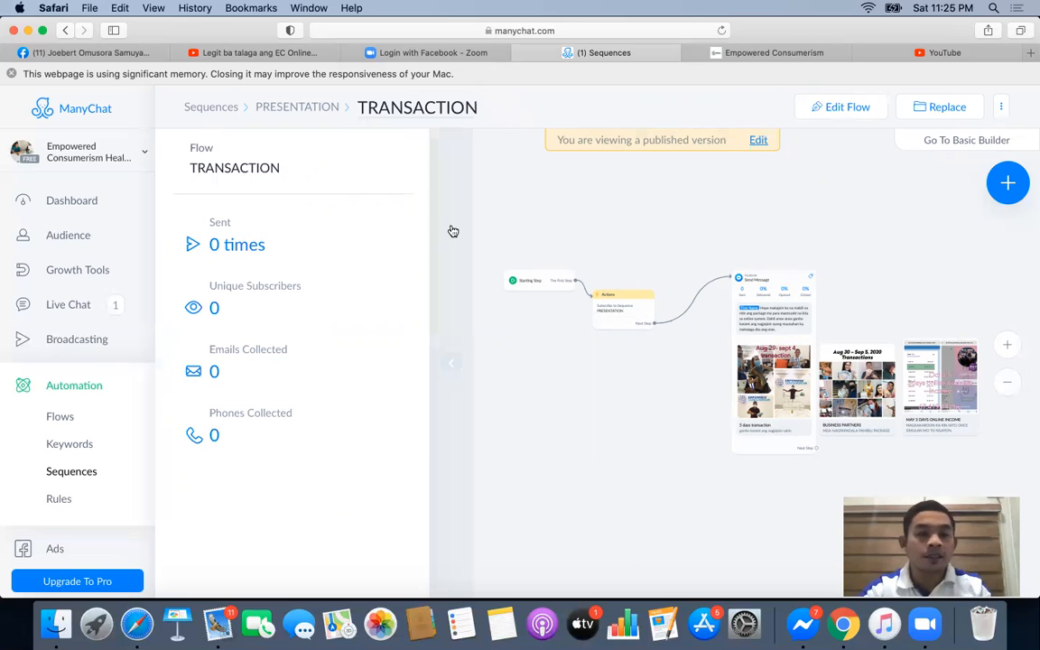
{"action": "left_click", "coordinate": [294, 109]}
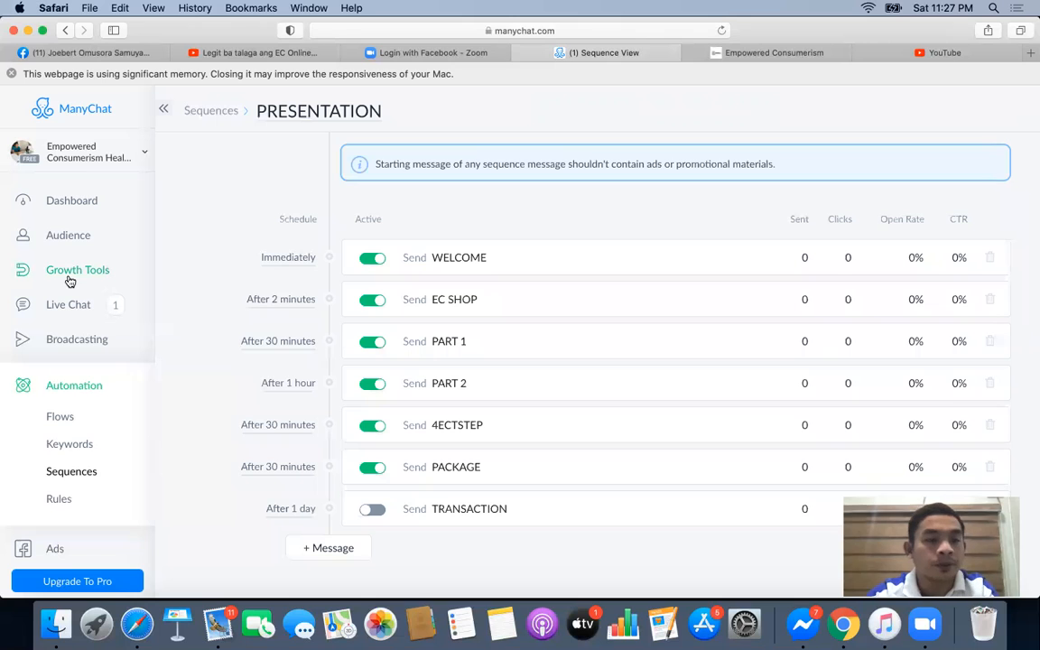
Go to Growth Tools and start a new growth tool to show the widget-type choices
{"action": "left_click", "coordinate": [69, 274]}
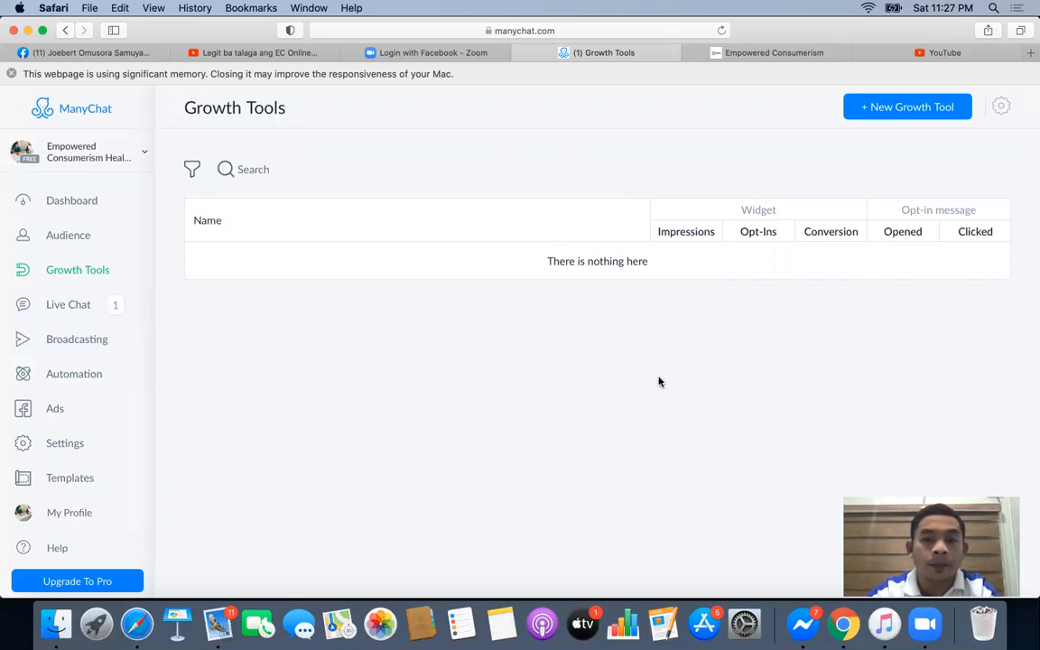
{"action": "left_click", "coordinate": [908, 109]}
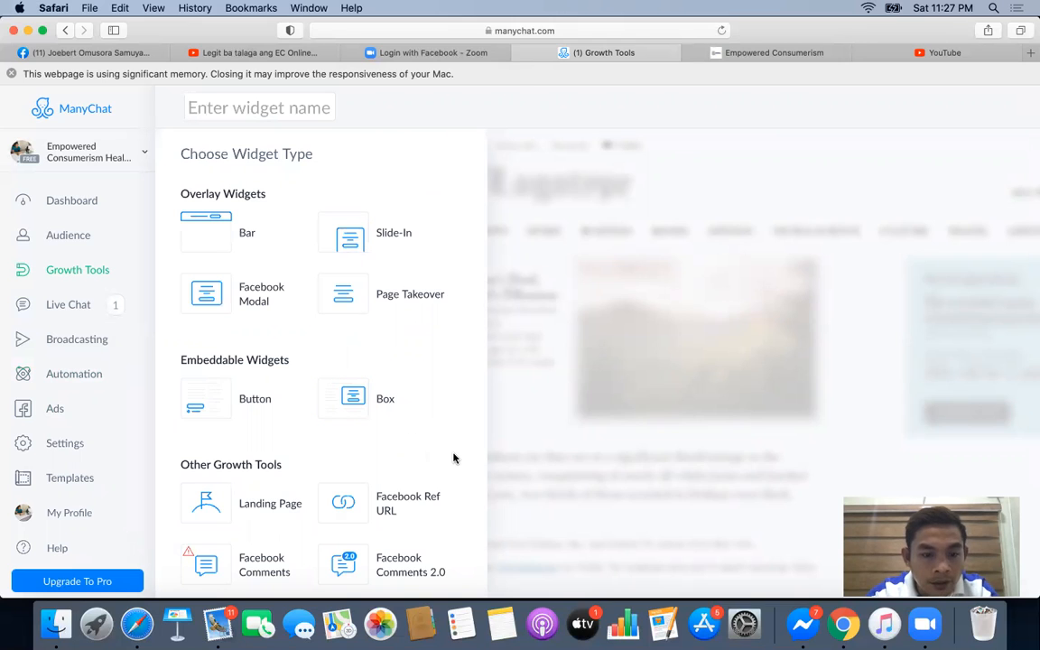
Create a Facebook Ref URL growth tool (Growth Tool #1) and open its opt-in flow
{"action": "left_click", "coordinate": [347, 516]}
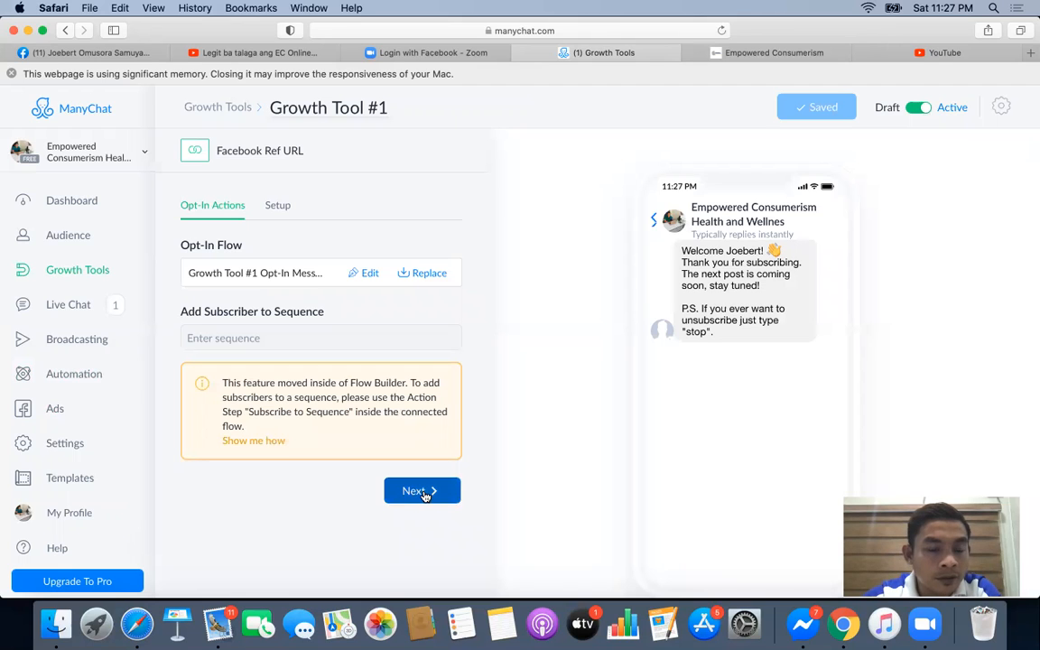
{"action": "left_click", "coordinate": [369, 273]}
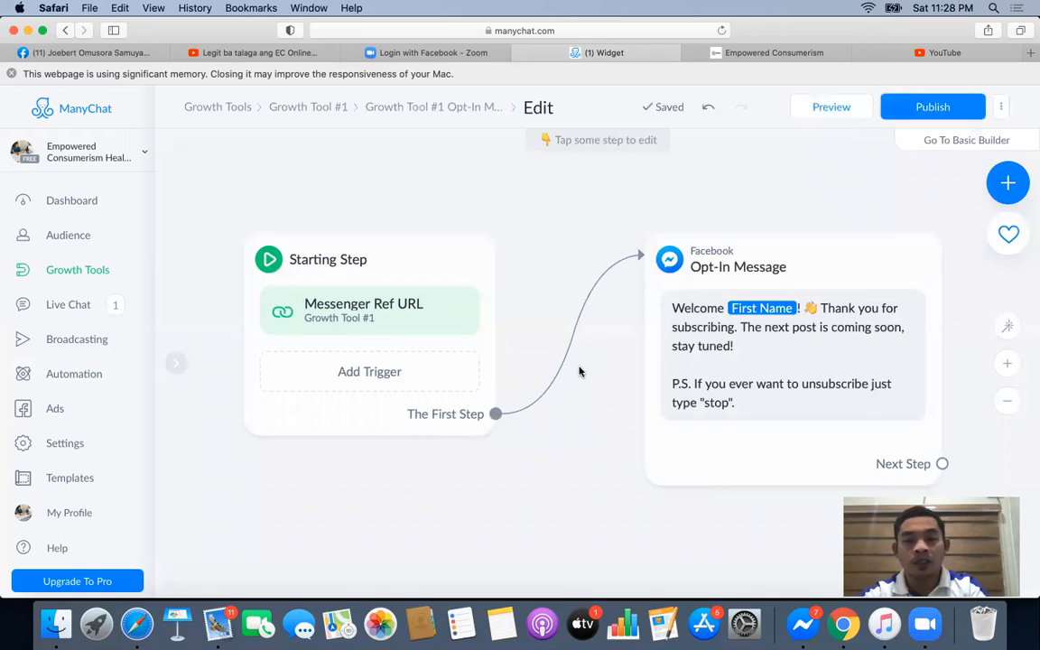
Set the Opt-In Message content type to Other
{"action": "left_click", "coordinate": [775, 372]}
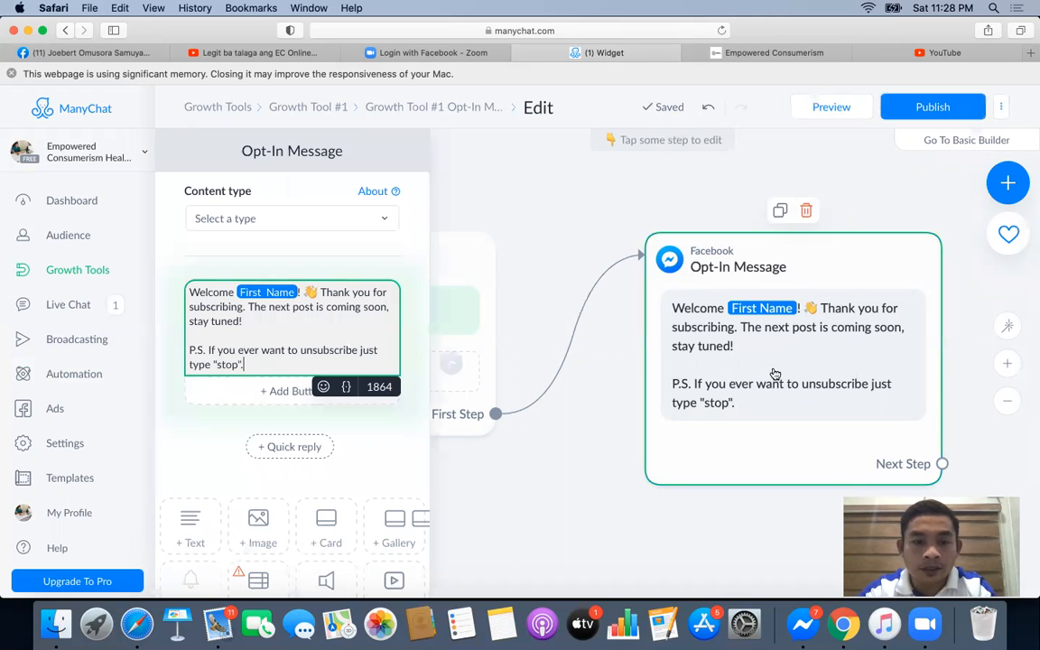
{"action": "left_click", "coordinate": [385, 223]}
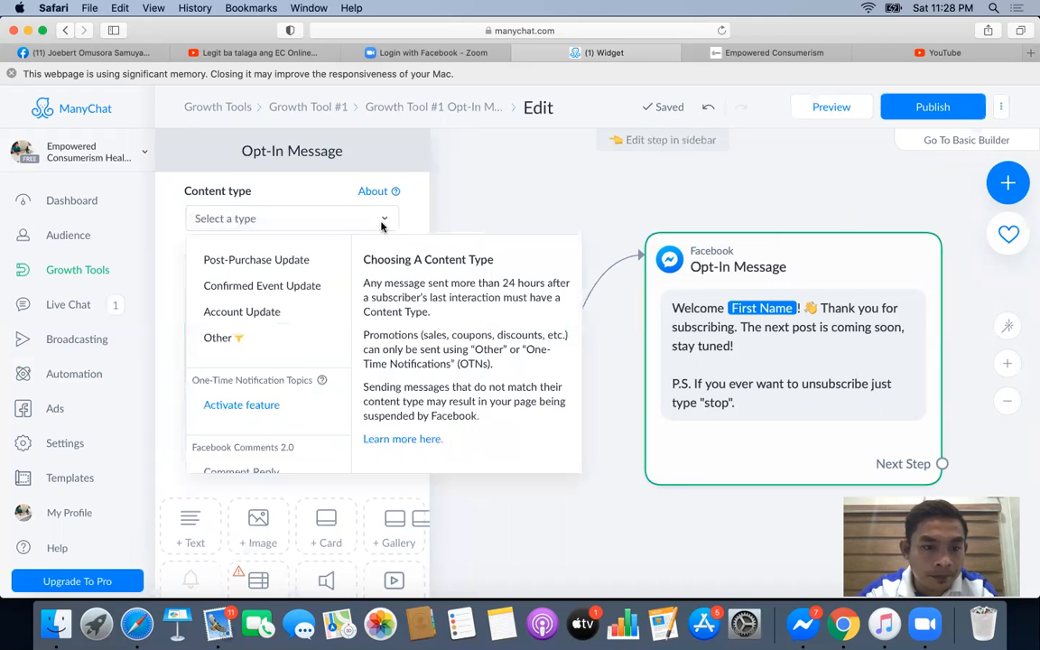
{"action": "left_click", "coordinate": [240, 341]}
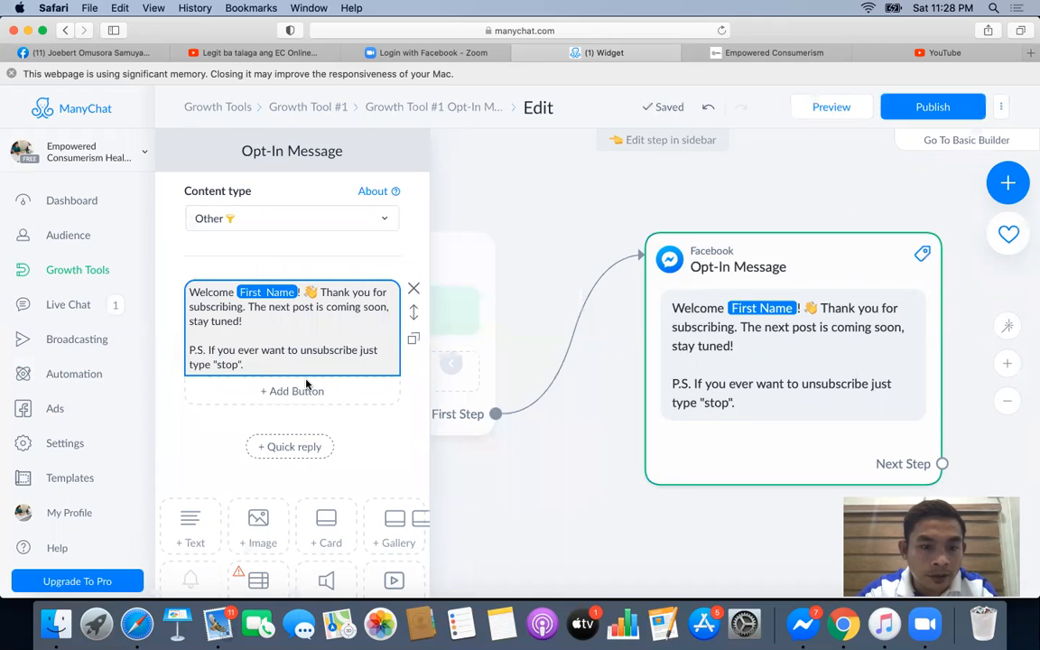
Delete the P.S. and 'stay tuned' text so the message ends 'The next post is coming soon.'
{"action": "left_click", "coordinate": [258, 364]}
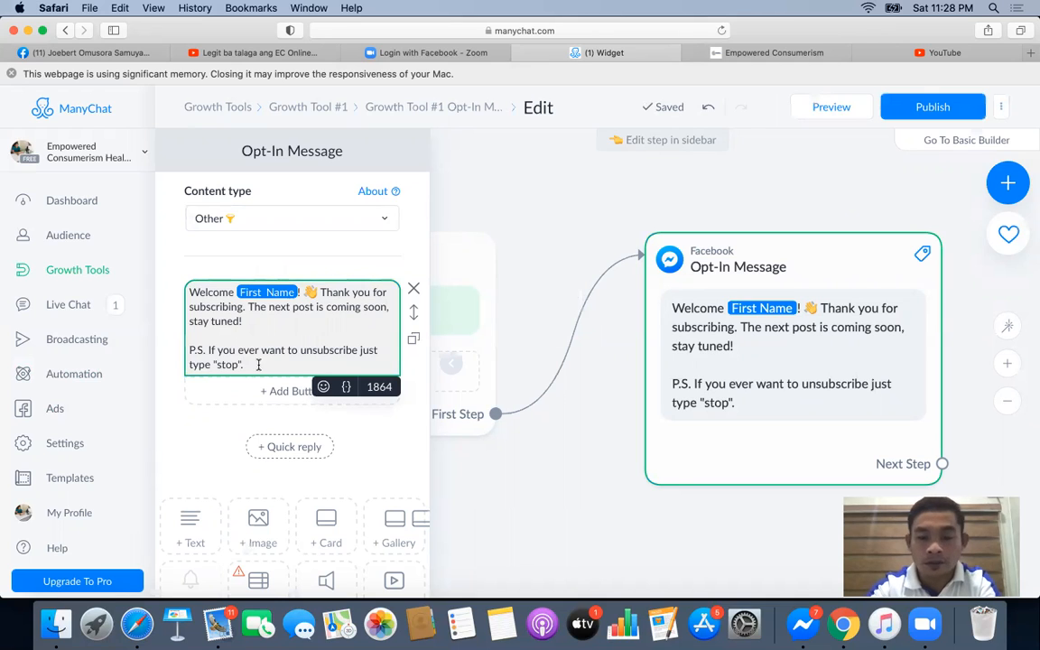
{"action": "key", "text": "BackSpace"}
{"action": "key", "text": "BackSpace"}
{"action": "key", "text": "BackSpace"}
{"action": "key", "text": "BackSpace"}
{"action": "key", "text": "BackSpace"}
{"action": "key", "text": "BackSpace"}
{"action": "key", "text": "BackSpace"}
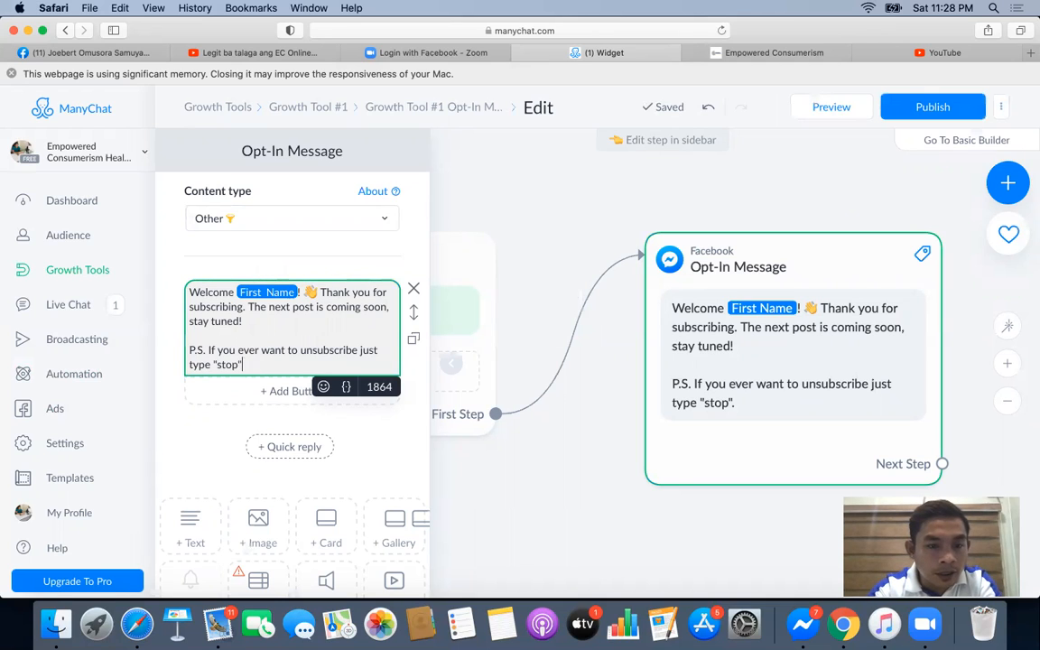
{"action": "key", "text": "BackSpace"}
{"action": "key", "text": "BackSpace"}
{"action": "key", "text": "BackSpace"}
{"action": "key", "text": "BackSpace"}
{"action": "key", "text": "BackSpace"}
{"action": "key", "text": "BackSpace"}
{"action": "key", "text": "BackSpace"}
{"action": "key", "text": "BackSpace"}
{"action": "key", "text": "BackSpace"}
{"action": "key", "text": "BackSpace"}
{"action": "key", "text": "BackSpace"}
{"action": "key", "text": "BackSpace"}
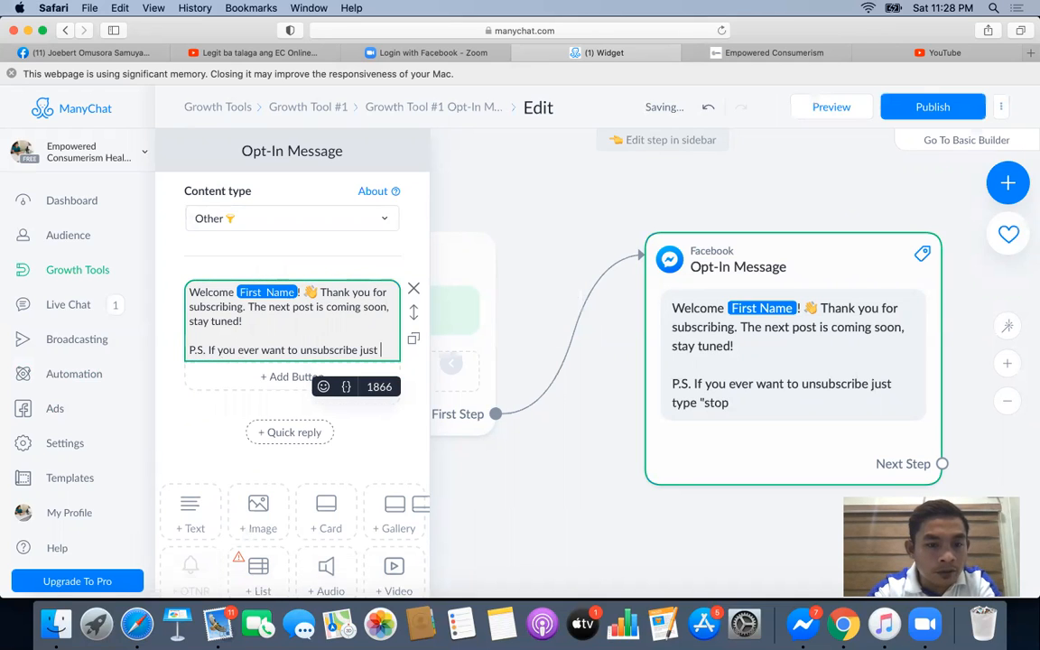
{"action": "key", "text": "BackSpace"}
{"action": "key", "text": "BackSpace"}
{"action": "key", "text": "BackSpace"}
{"action": "key", "text": "BackSpace"}
{"action": "key", "text": "BackSpace"}
{"action": "key", "text": "BackSpace"}
{"action": "key", "text": "BackSpace"}
{"action": "key", "text": "BackSpace"}
{"action": "key", "text": "BackSpace"}
{"action": "key", "text": "BackSpace"}
{"action": "key", "text": "BackSpace"}
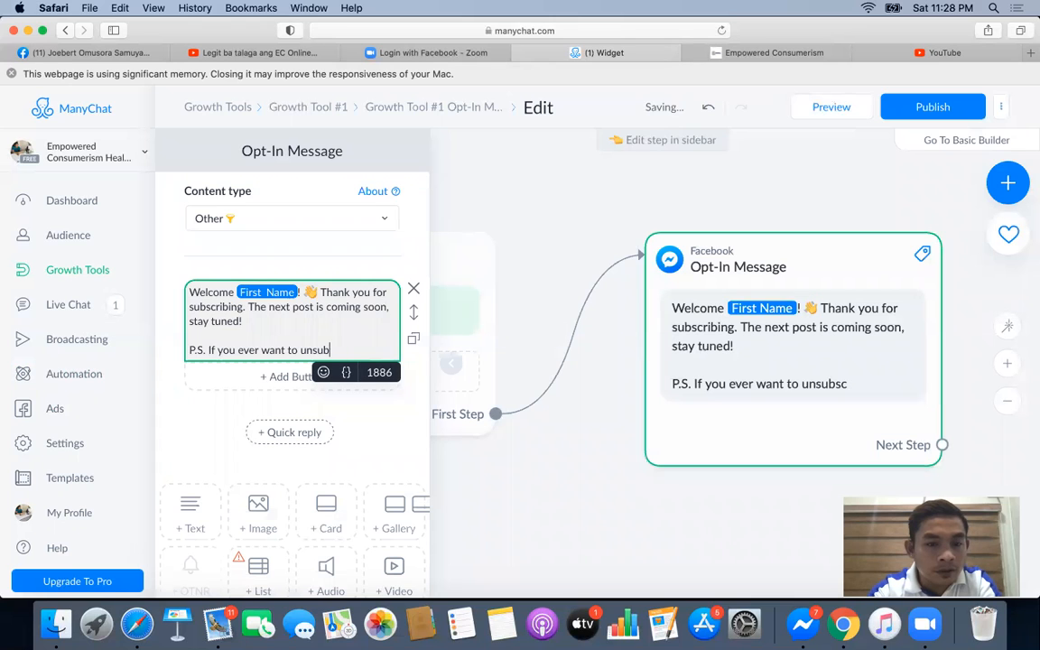
{"action": "key", "text": "BackSpace"}
{"action": "key", "text": "BackSpace"}
{"action": "key", "text": "BackSpace"}
{"action": "key", "text": "BackSpace"}
{"action": "key", "text": "BackSpace"}
{"action": "key", "text": "BackSpace"}
{"action": "key", "text": "BackSpace"}
{"action": "key", "text": "BackSpace"}
{"action": "key", "text": "BackSpace"}
{"action": "key", "text": "BackSpace"}
{"action": "key", "text": "BackSpace"}
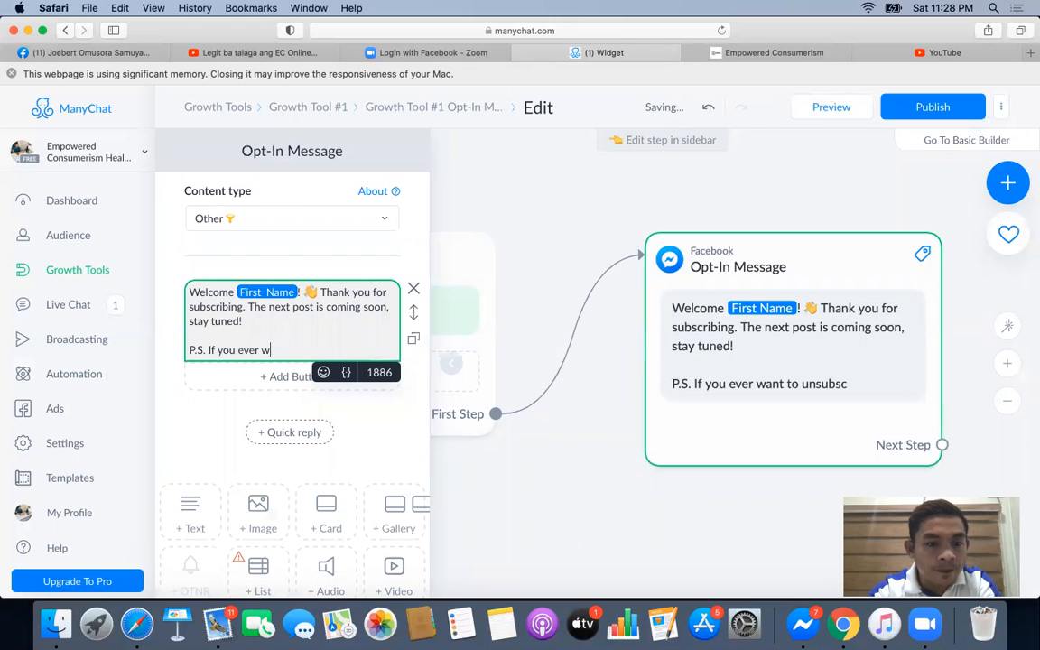
{"action": "key", "text": "BackSpace"}
{"action": "key", "text": "BackSpace"}
{"action": "key", "text": "BackSpace"}
{"action": "key", "text": "BackSpace"}
{"action": "key", "text": "BackSpace"}
{"action": "key", "text": "BackSpace"}
{"action": "key", "text": "BackSpace"}
{"action": "key", "text": "BackSpace"}
{"action": "key", "text": "BackSpace"}
{"action": "key", "text": "BackSpace"}
{"action": "key", "text": "BackSpace"}
{"action": "key", "text": "BackSpace"}
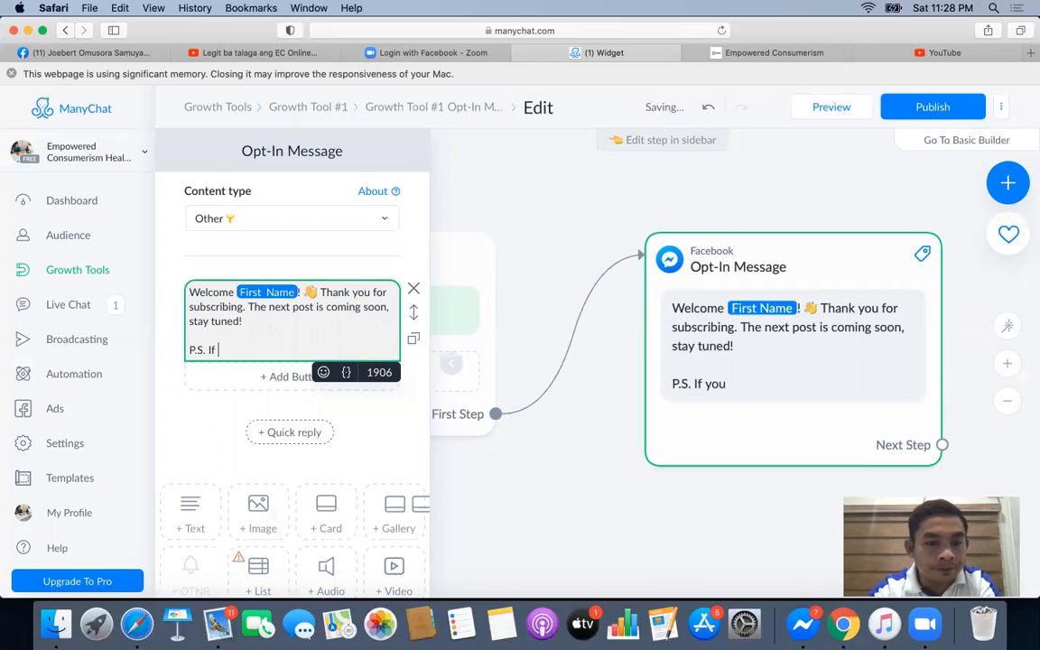
{"action": "key", "text": "BackSpace"}
{"action": "key", "text": "BackSpace"}
{"action": "key", "text": "BackSpace"}
{"action": "key", "text": "BackSpace"}
{"action": "key", "text": "BackSpace"}
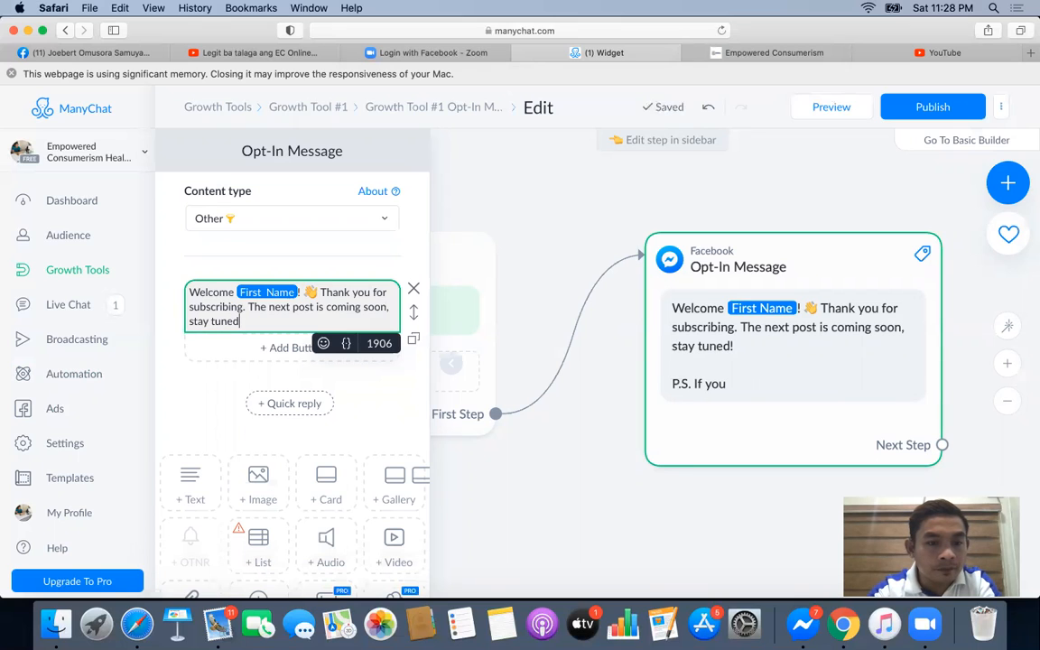
{"action": "key", "text": "BackSpace"}
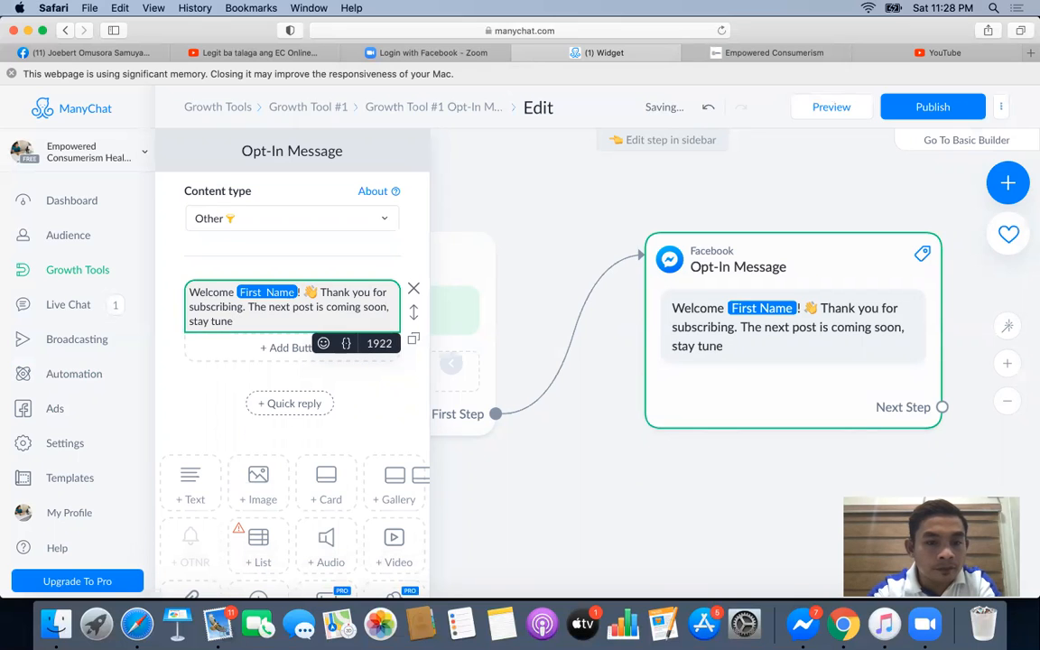
{"action": "key", "text": "BackSpace"}
{"action": "key", "text": "BackSpace"}
{"action": "key", "text": "BackSpace"}
{"action": "key", "text": "BackSpace"}
{"action": "key", "text": "BackSpace"}
{"action": "key", "text": "BackSpace"}
{"action": "key", "text": "BackSpace"}
{"action": "key", "text": "BackSpace"}
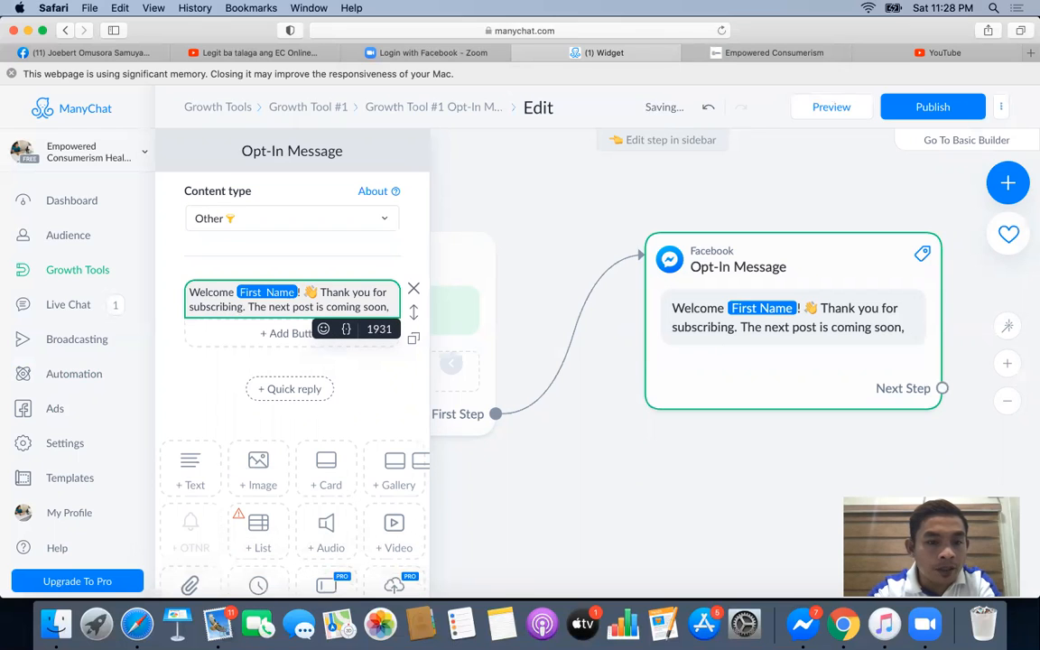
{"action": "key", "text": "BackSpace"}
{"action": "key", "text": "BackSpace"}
{"action": "type", "text": "."}
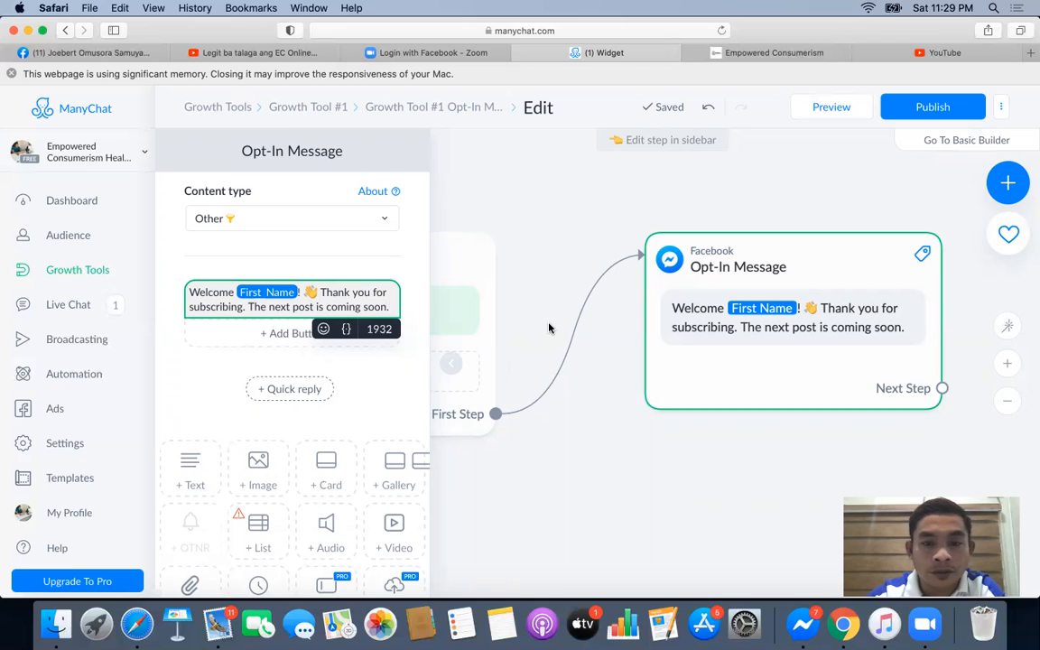
Add an Actions step after the First Step subscribing to PRESENTATION, linked into the Opt-In Message
{"action": "left_click", "coordinate": [496, 415]}
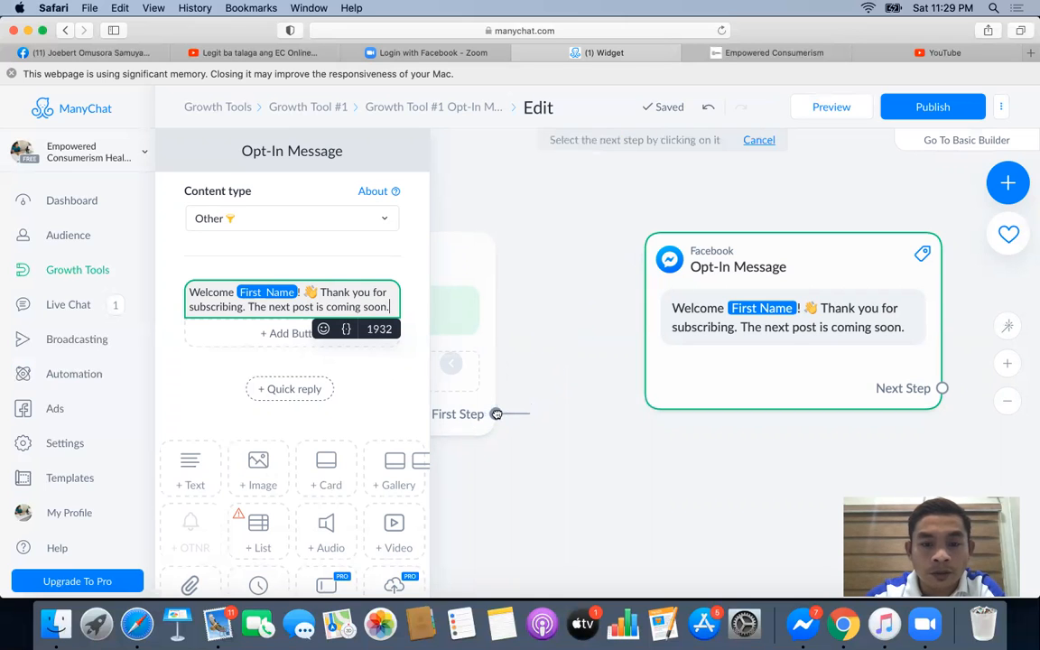
{"action": "left_click", "coordinate": [569, 339]}
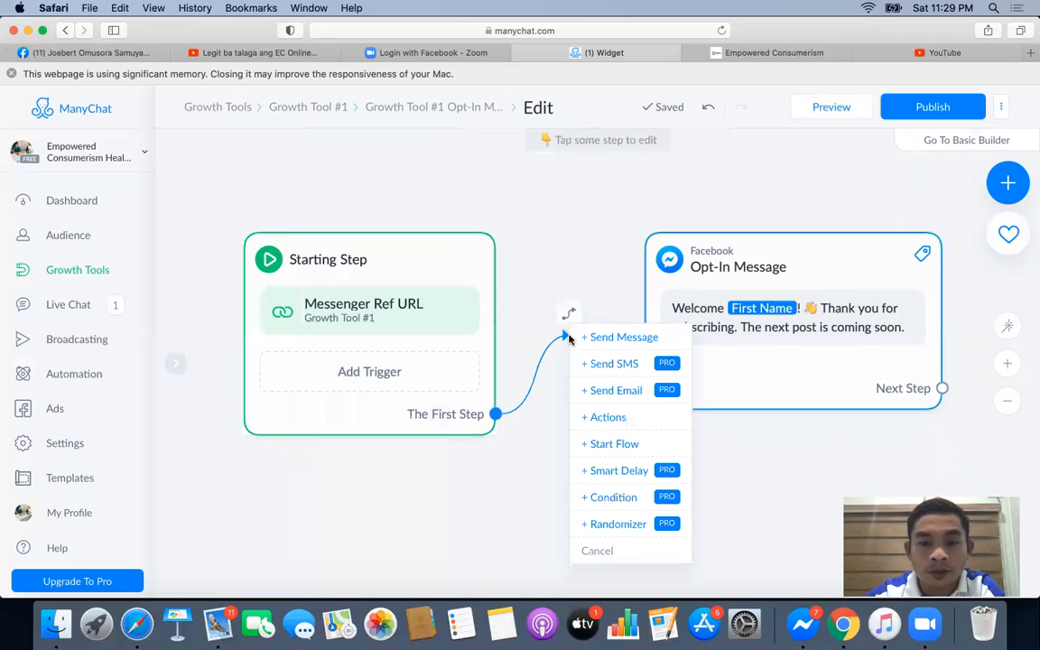
{"action": "left_click", "coordinate": [608, 419]}
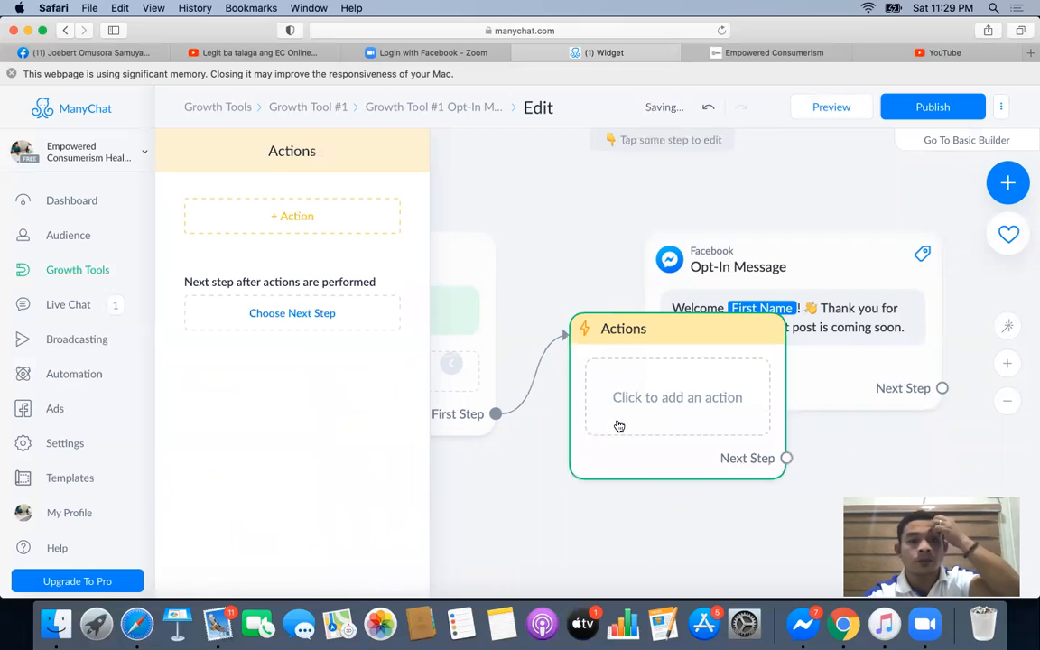
{"action": "left_click", "coordinate": [320, 219]}
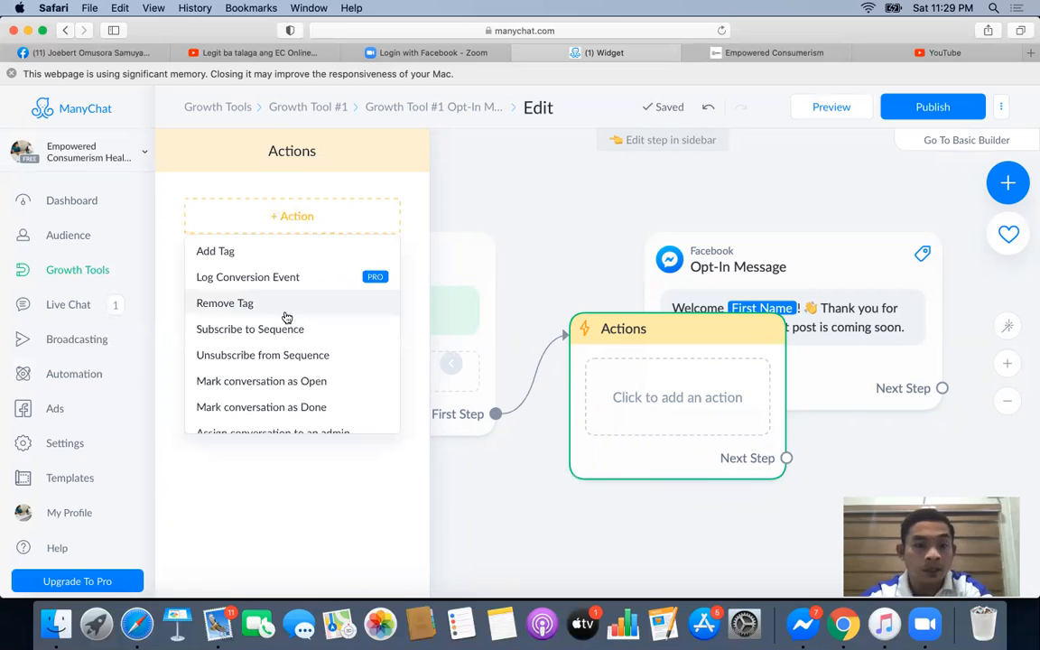
{"action": "left_click", "coordinate": [272, 337]}
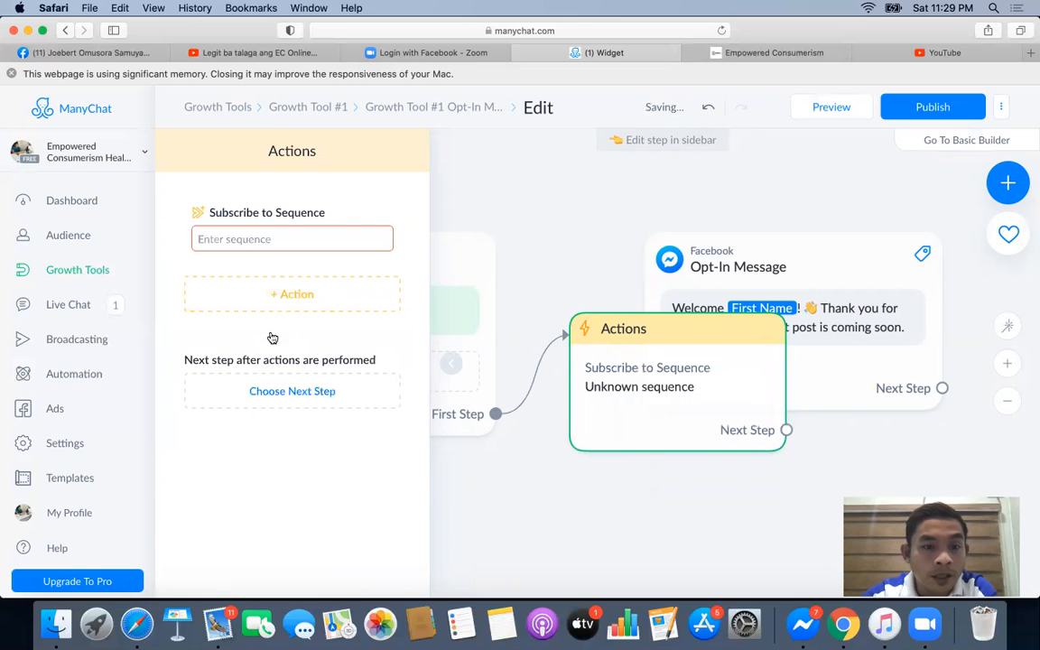
{"action": "left_click", "coordinate": [268, 236]}
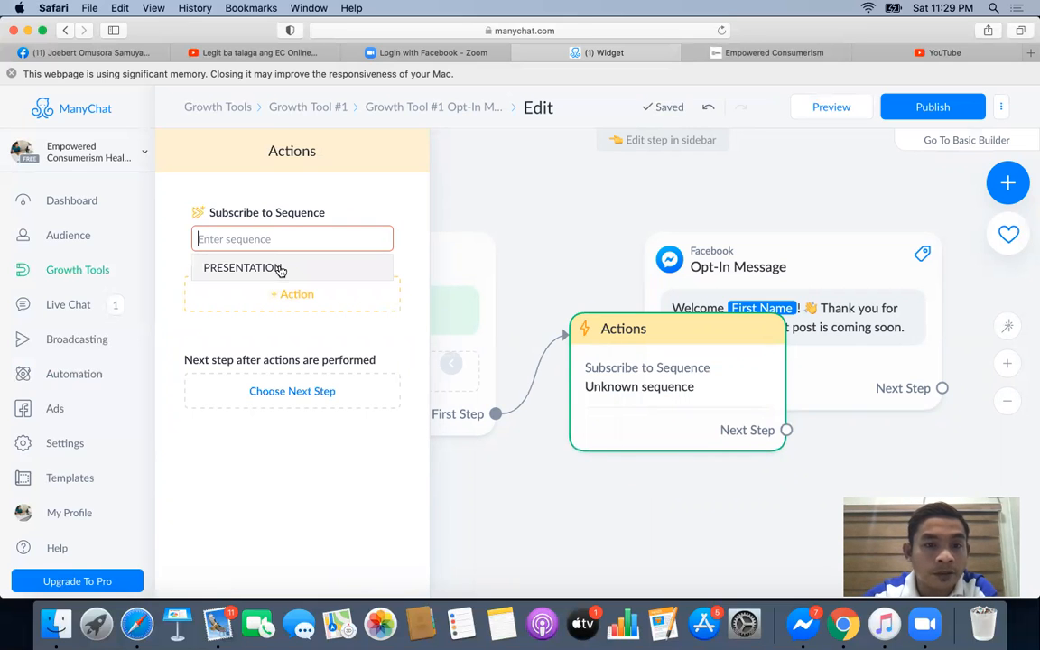
{"action": "left_click", "coordinate": [281, 268]}
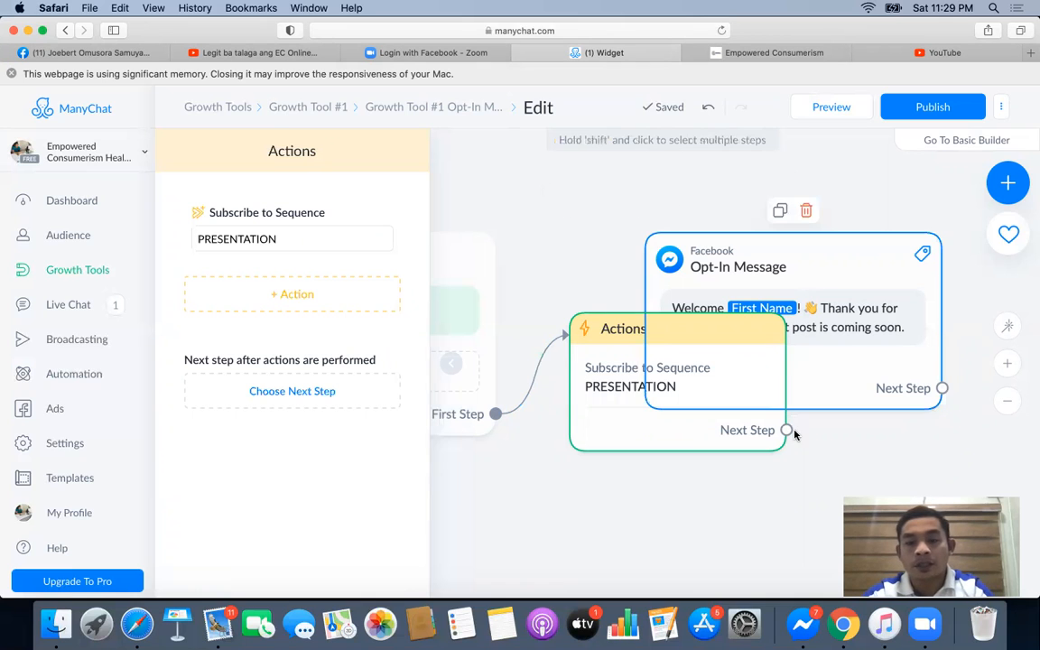
{"action": "left_click_drag", "start_coordinate": [788, 433], "coordinate": [829, 293]}
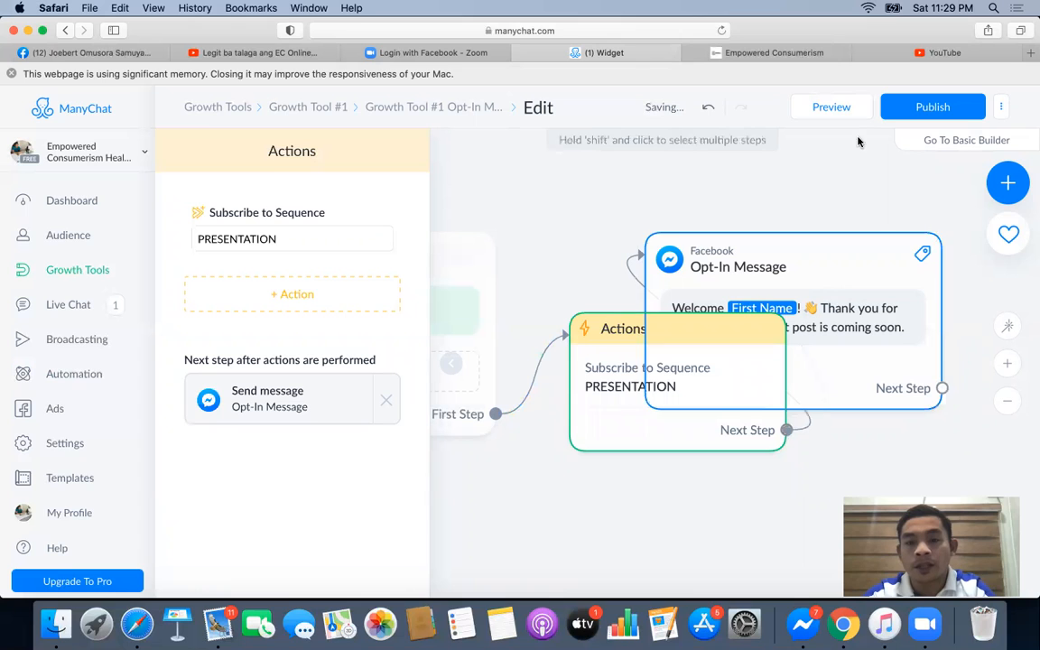
Publish the edited opt-in flow, then go back through Growth Tool #1 to the Growth Tools list
{"action": "left_click", "coordinate": [910, 110]}
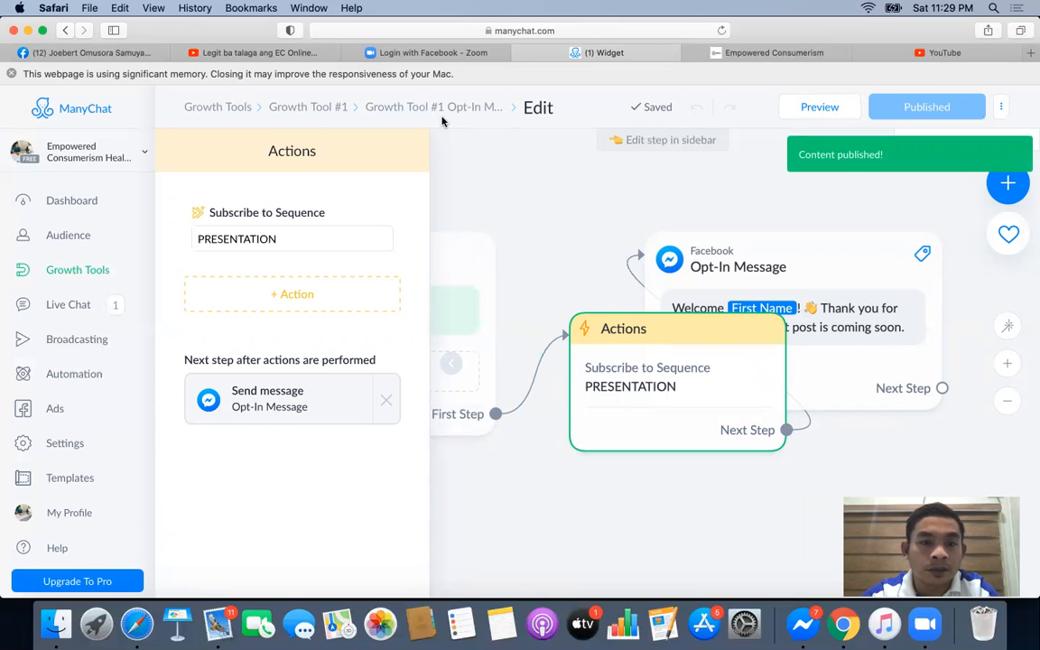
{"action": "left_click", "coordinate": [327, 108]}
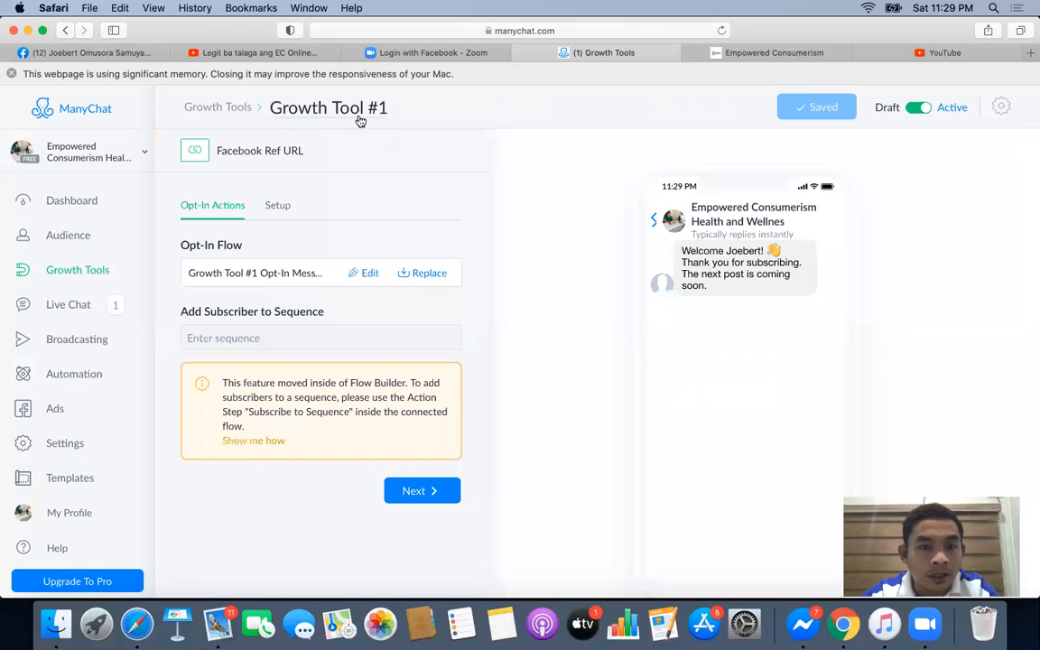
{"action": "left_click", "coordinate": [243, 109]}
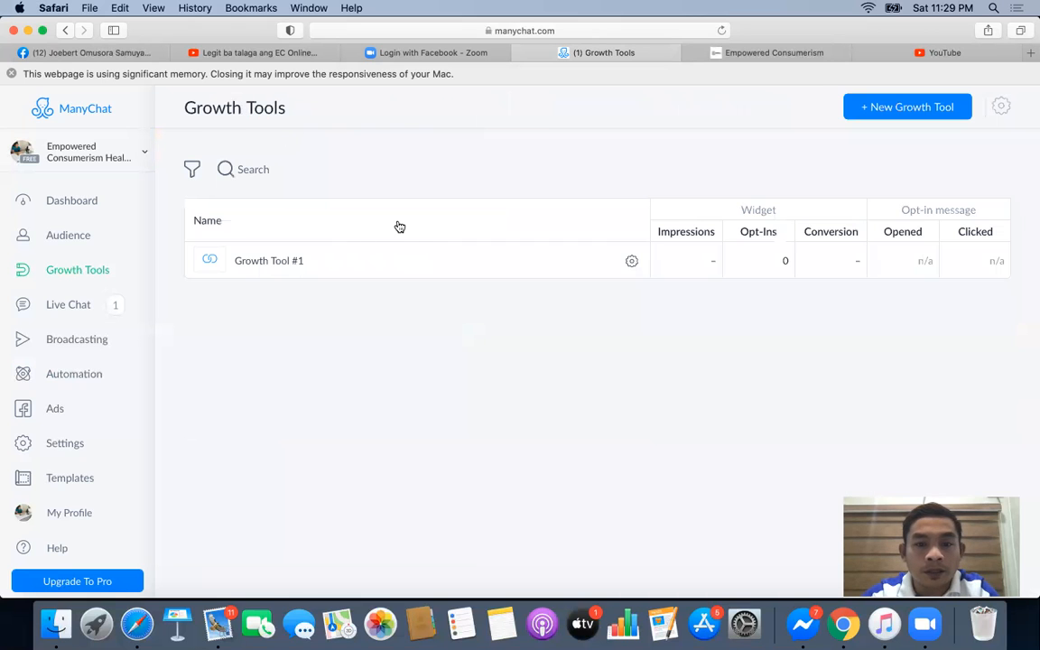
Reopen Growth Tool #1 and rename it MY DEMO, correcting a mistyped 'PRESENTAT'
{"action": "left_click", "coordinate": [316, 263]}
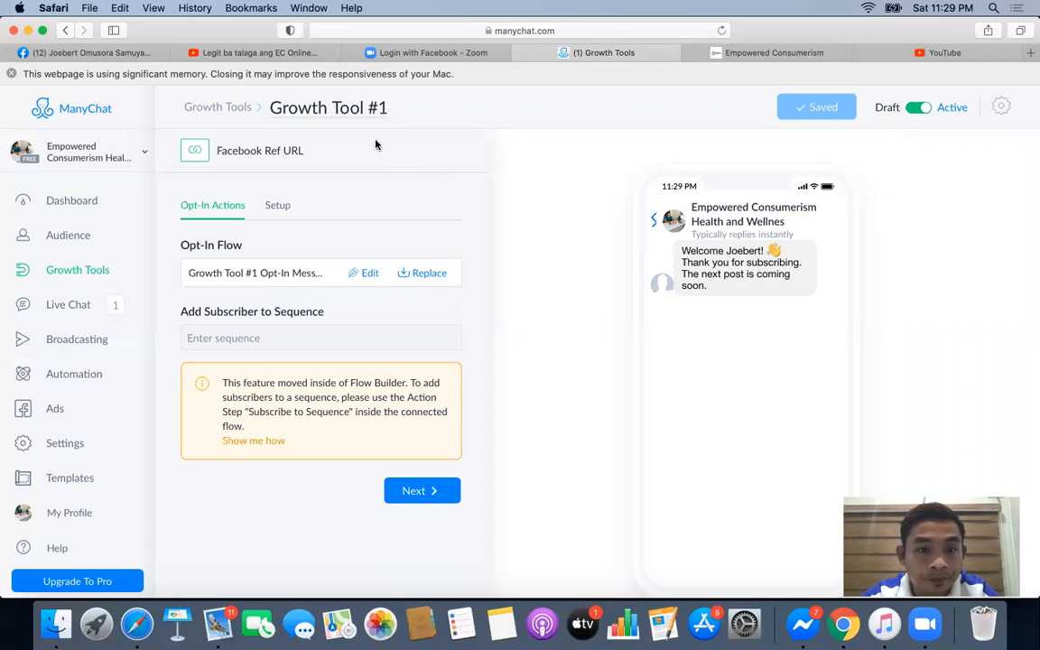
{"action": "left_click", "coordinate": [352, 109]}
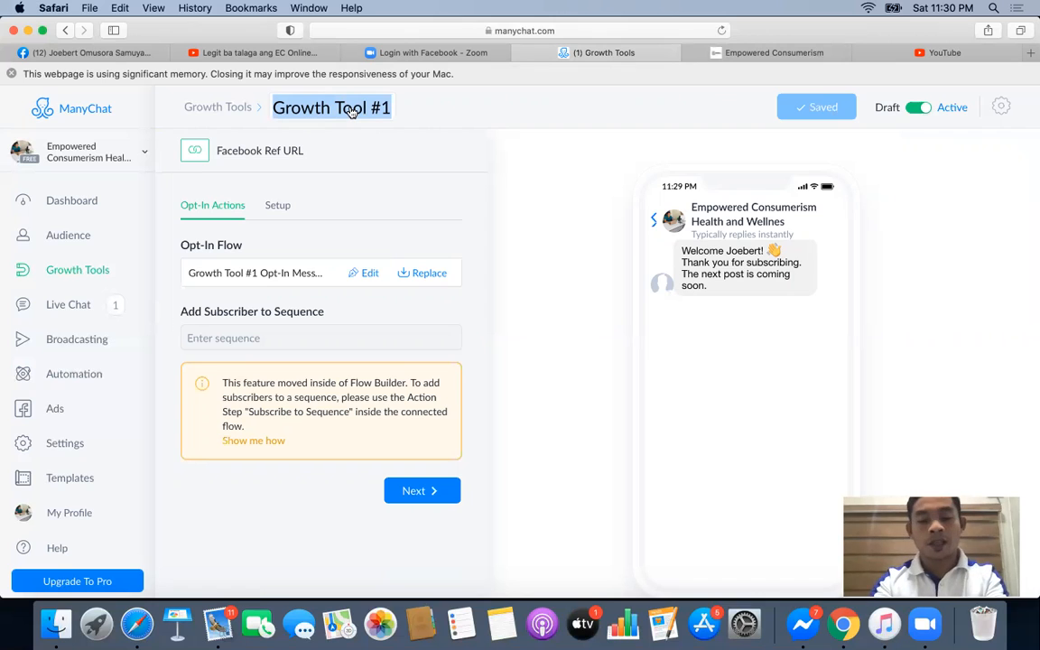
{"action": "type", "text": "PRESE"}
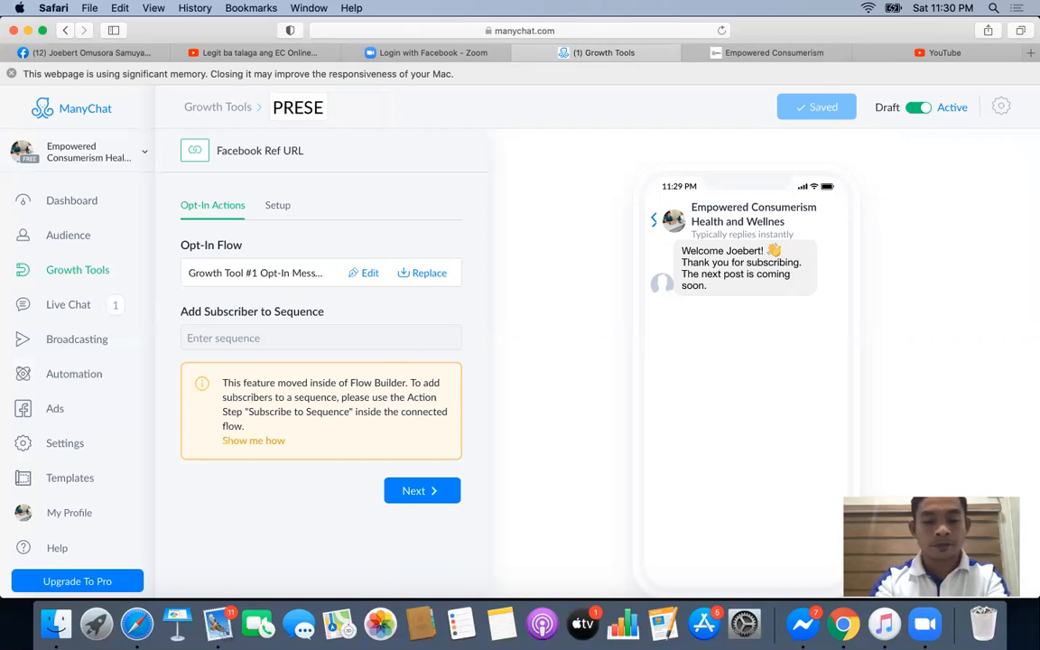
{"action": "type", "text": "NTAT"}
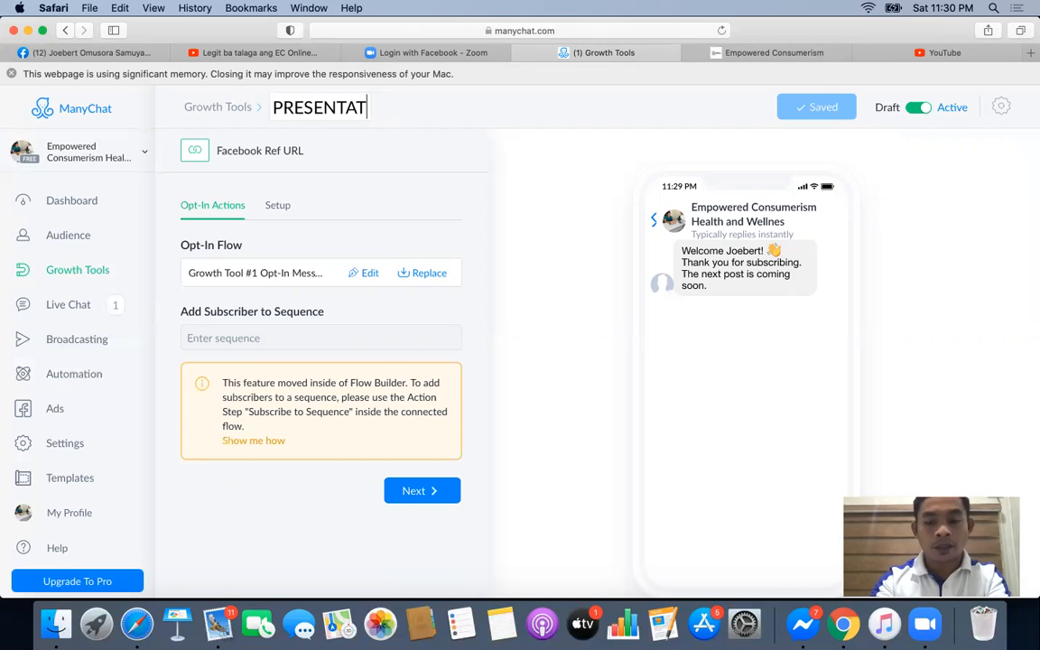
{"action": "key", "text": "BackSpace"}
{"action": "key", "text": "BackSpace"}
{"action": "key", "text": "BackSpace"}
{"action": "key", "text": "BackSpace"}
{"action": "key", "text": "BackSpace"}
{"action": "key", "text": "BackSpace"}
{"action": "key", "text": "BackSpace"}
{"action": "key", "text": "BackSpace"}
{"action": "key", "text": "BackSpace"}
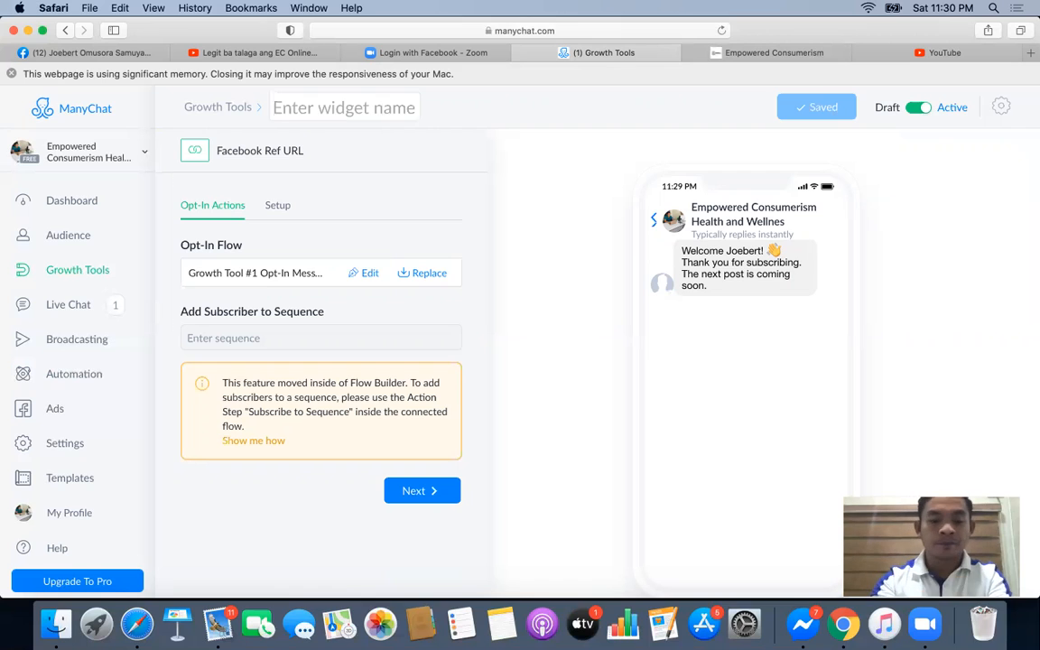
{"action": "type", "text": "MY"}
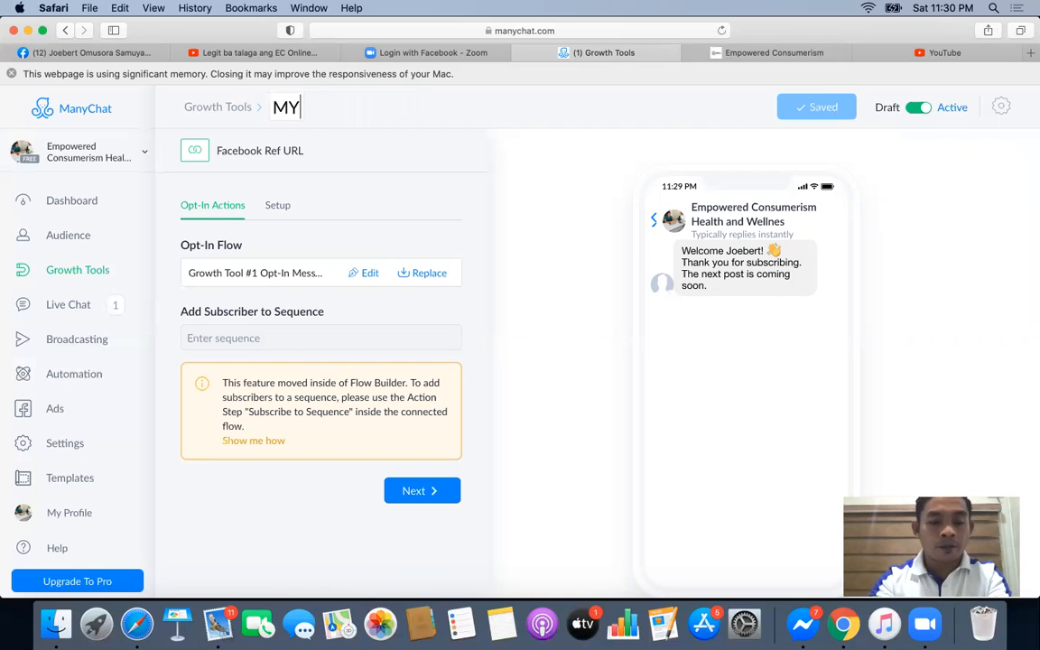
{"action": "type", "text": " DEMO"}
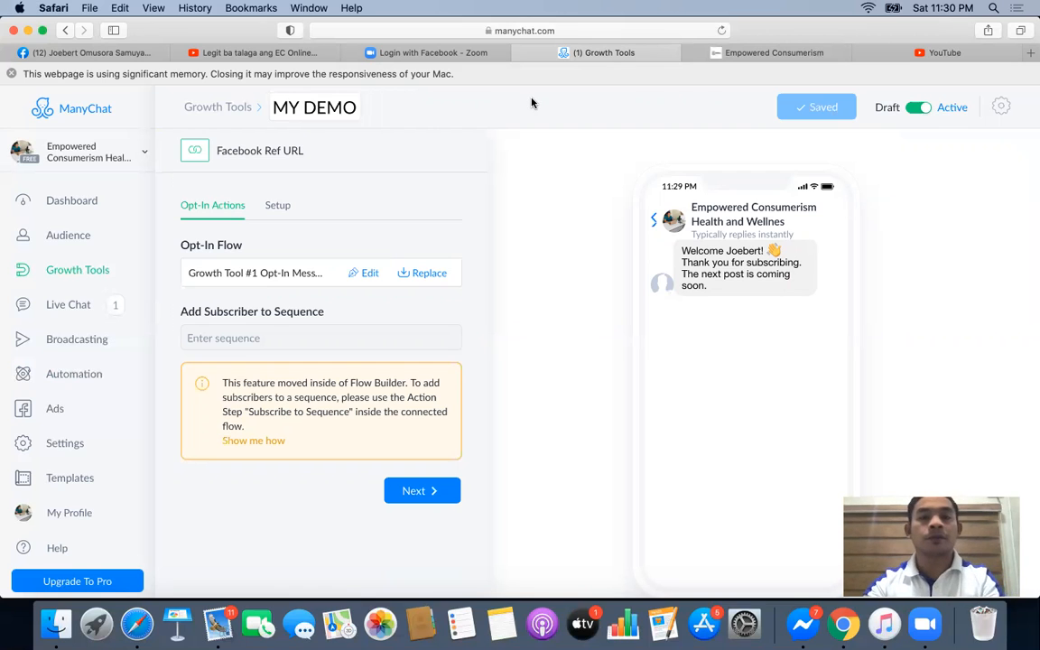
{"action": "left_click", "coordinate": [531, 106]}
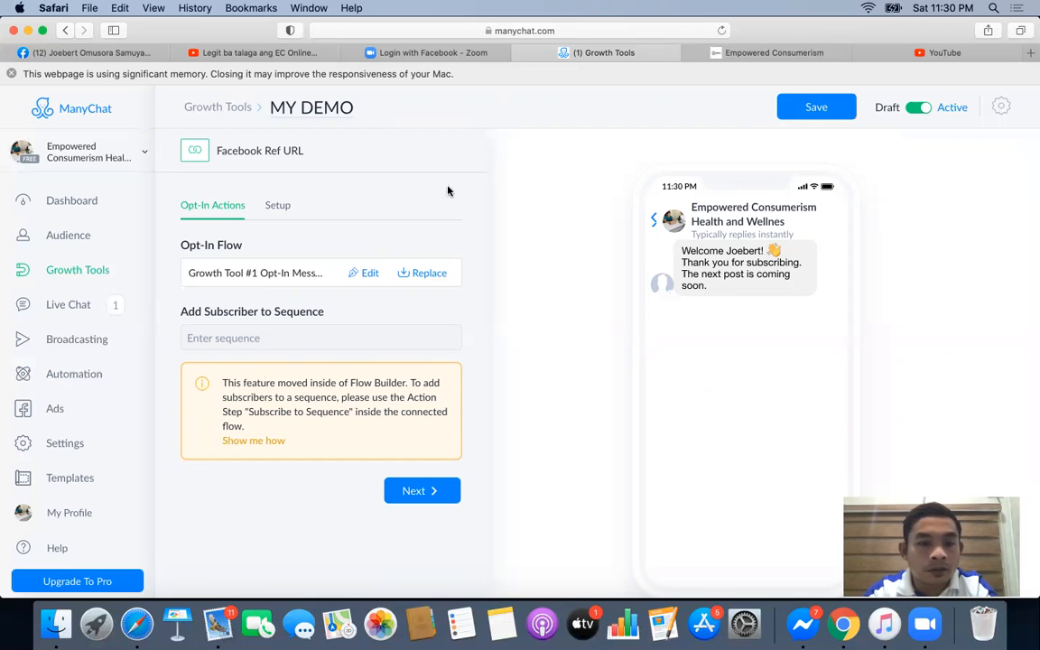
Try to edit the opt-in flow, handling the unsaved-changes warning that appears
{"action": "left_click", "coordinate": [370, 274]}
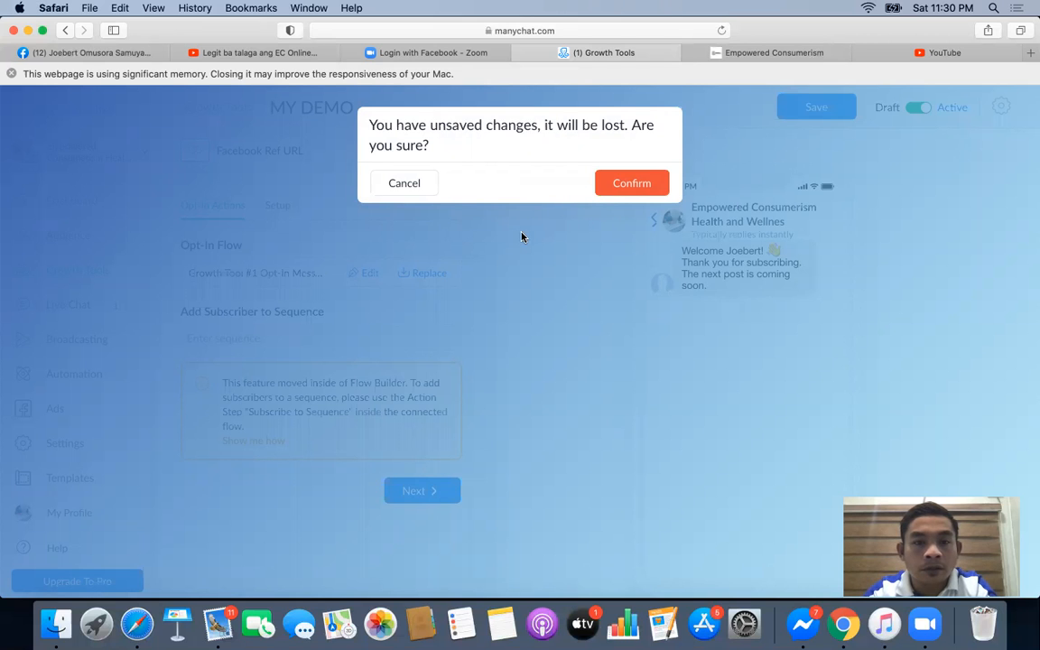
{"action": "left_click", "coordinate": [413, 184]}
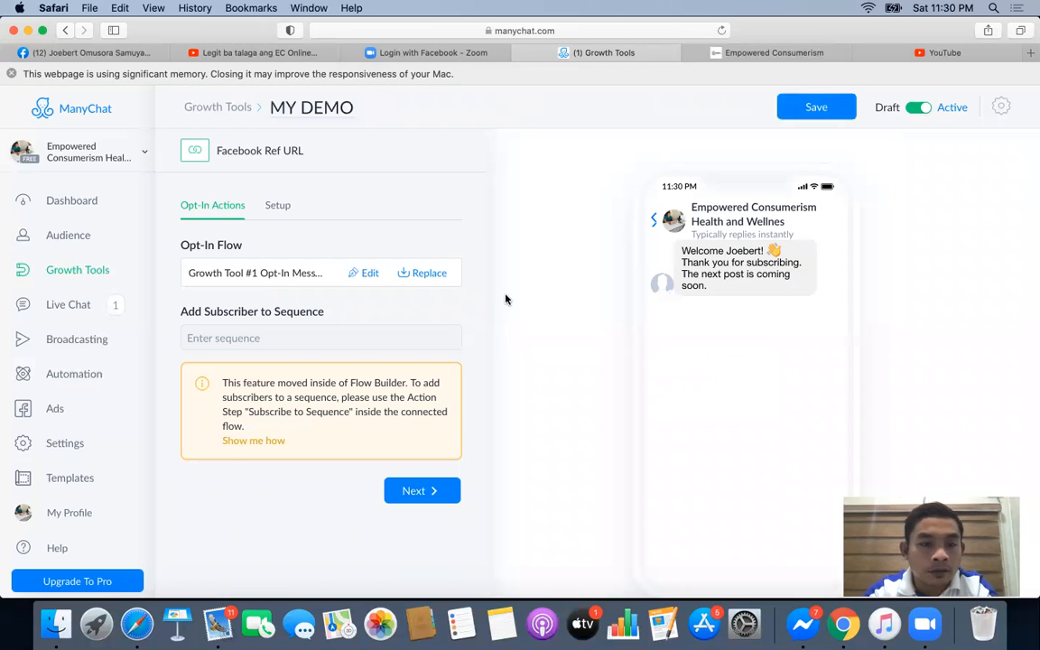
{"action": "left_click", "coordinate": [371, 275]}
{"action": "left_click", "coordinate": [649, 190]}
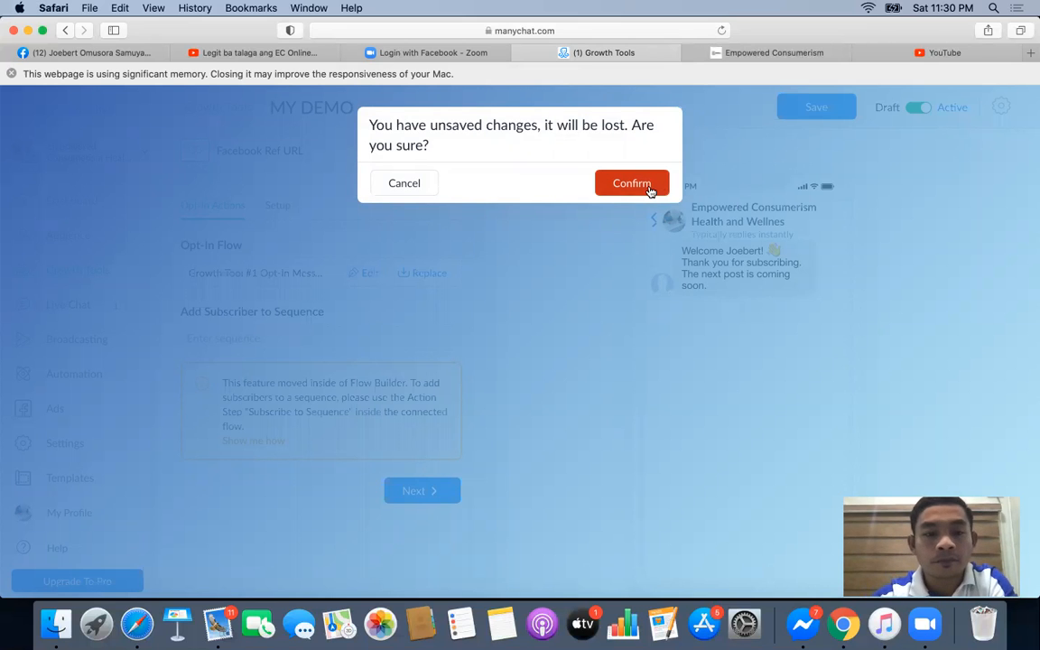
{"action": "left_click", "coordinate": [405, 184]}
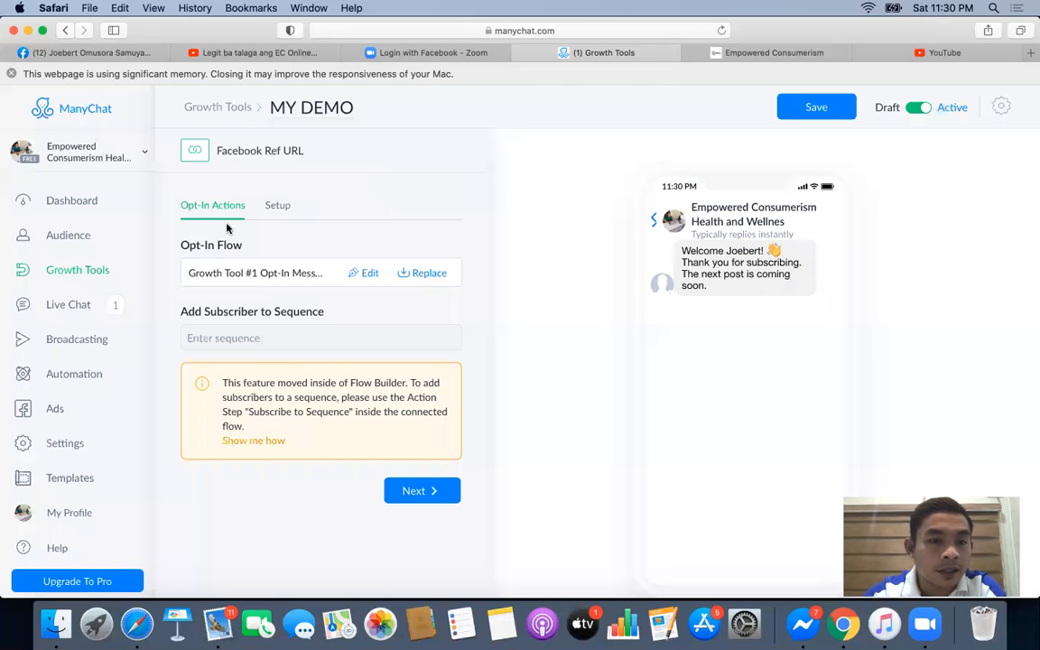
Go back to the list, reopen MY DEMO and open its opt-in flow in the builder
{"action": "left_click", "coordinate": [217, 110]}
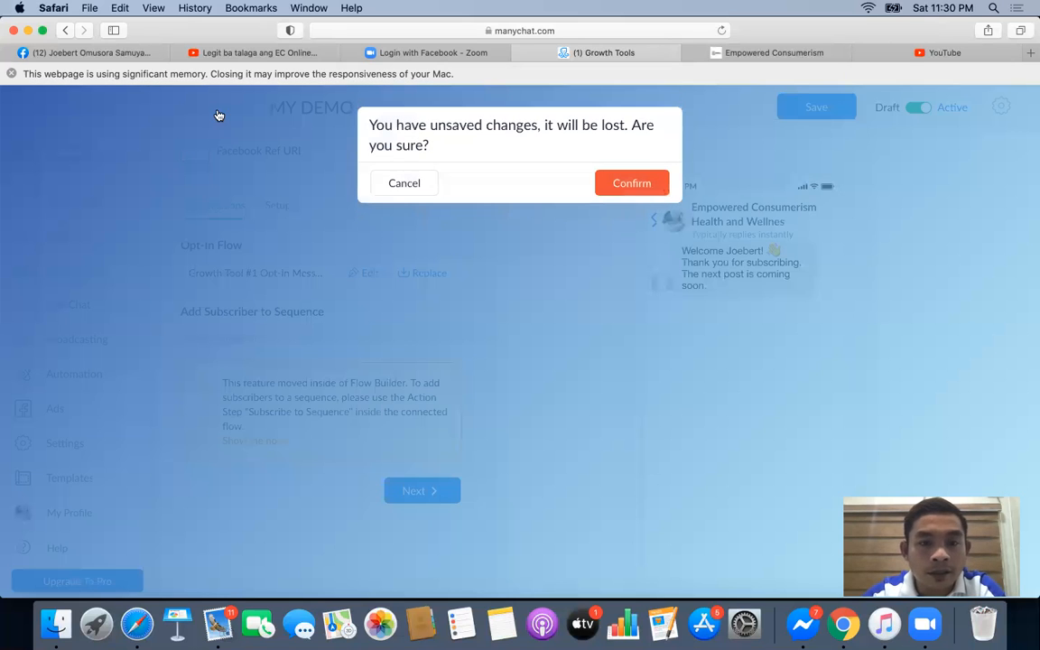
{"action": "left_click", "coordinate": [653, 183]}
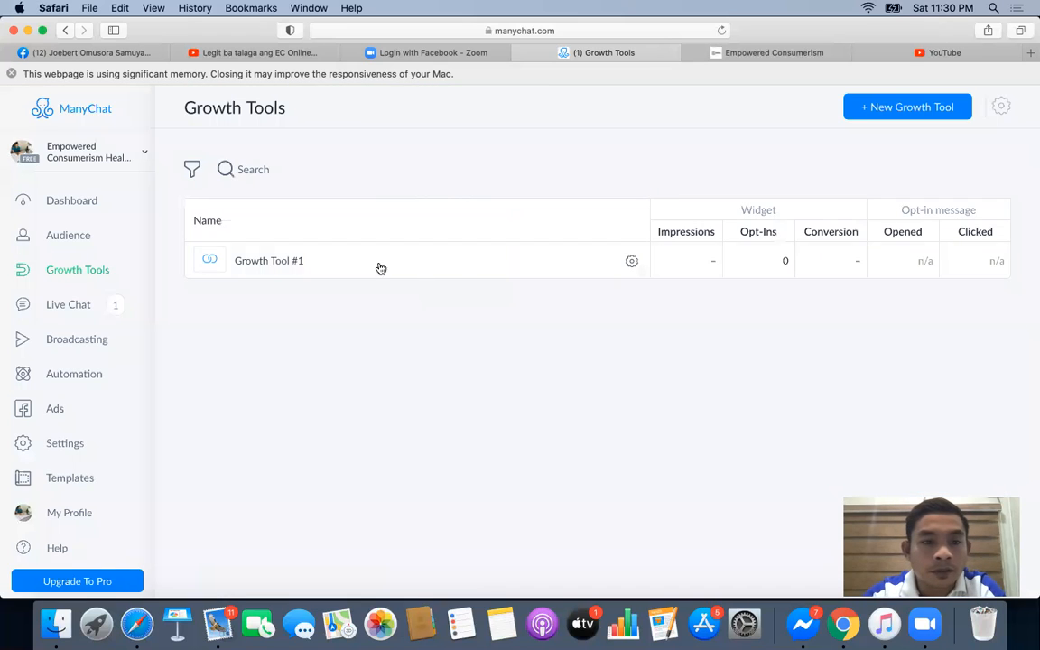
{"action": "left_click", "coordinate": [345, 265]}
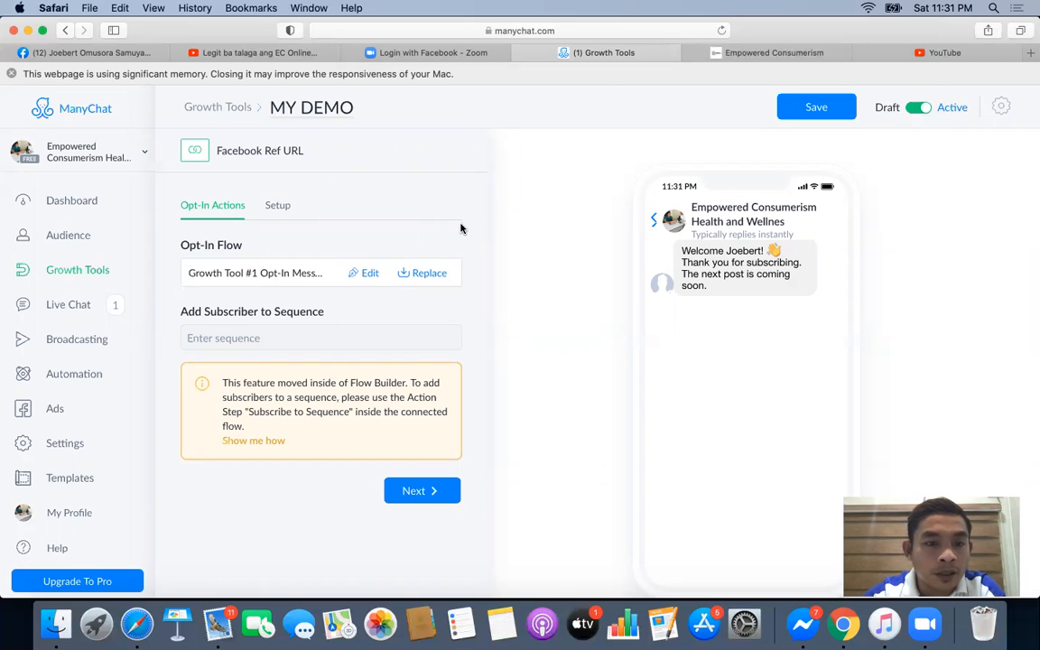
{"action": "left_click", "coordinate": [359, 276]}
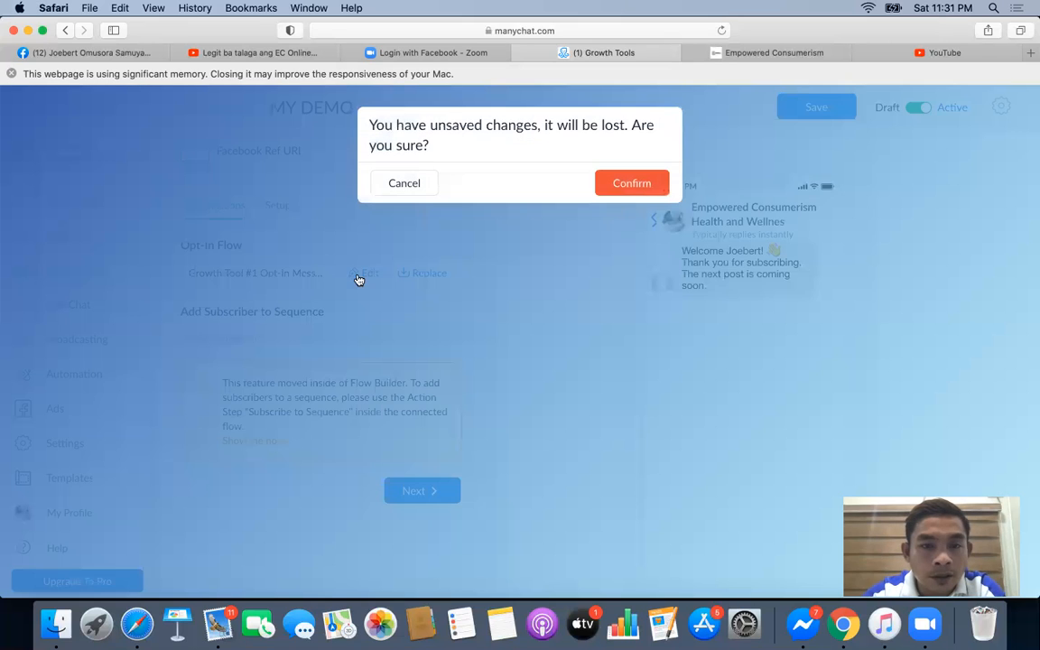
{"action": "left_click", "coordinate": [649, 187]}
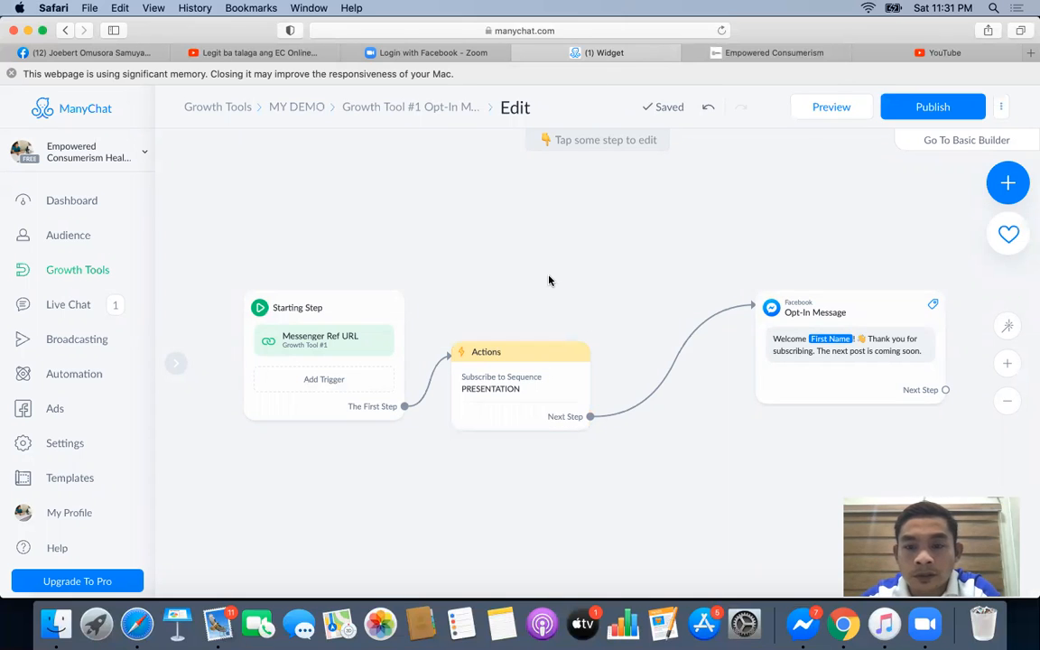
Inspect the flow's starting trigger and subscribe-to-sequence action, then return to Growth Tools
{"action": "left_click", "coordinate": [363, 351]}
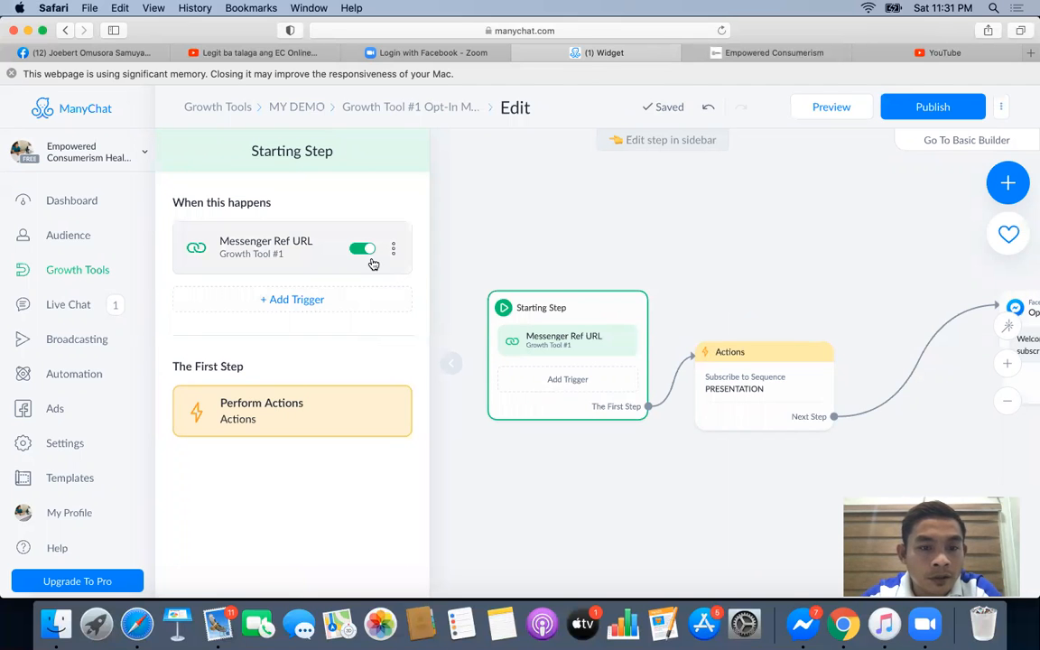
{"action": "left_click", "coordinate": [732, 388]}
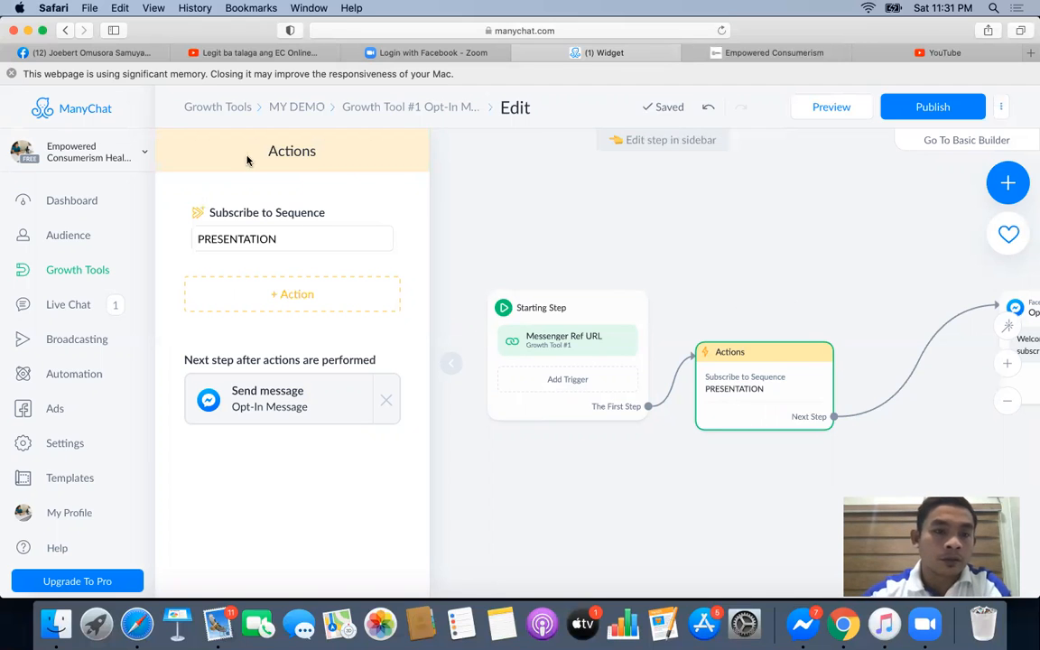
{"action": "left_click", "coordinate": [237, 107]}
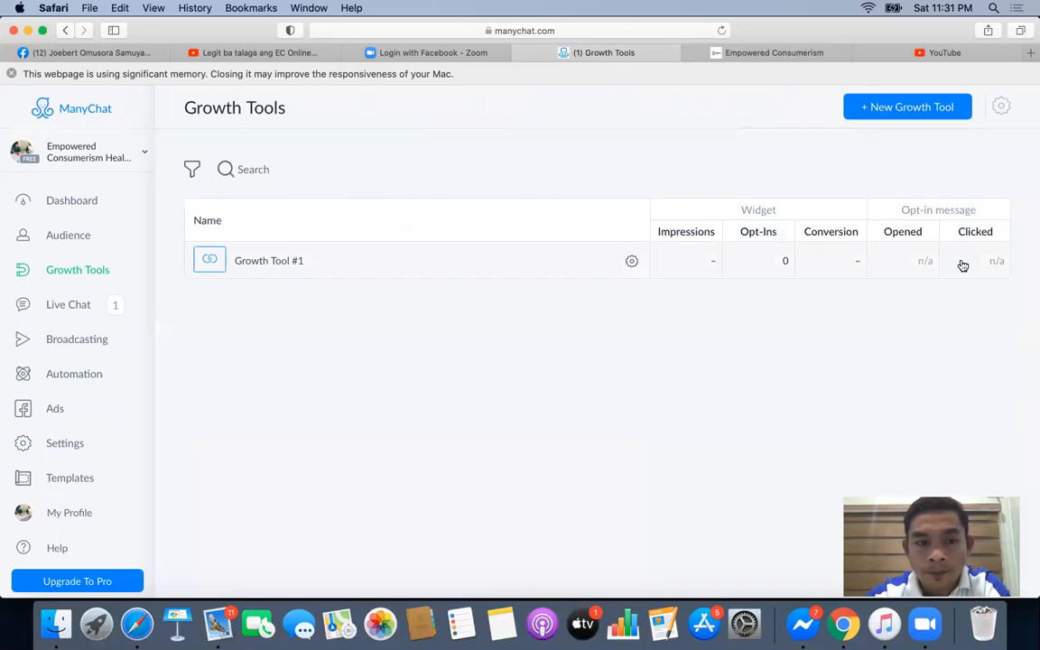
Delete Growth Tool #1 from its gear menu and confirm the deletion
{"action": "left_click", "coordinate": [632, 264]}
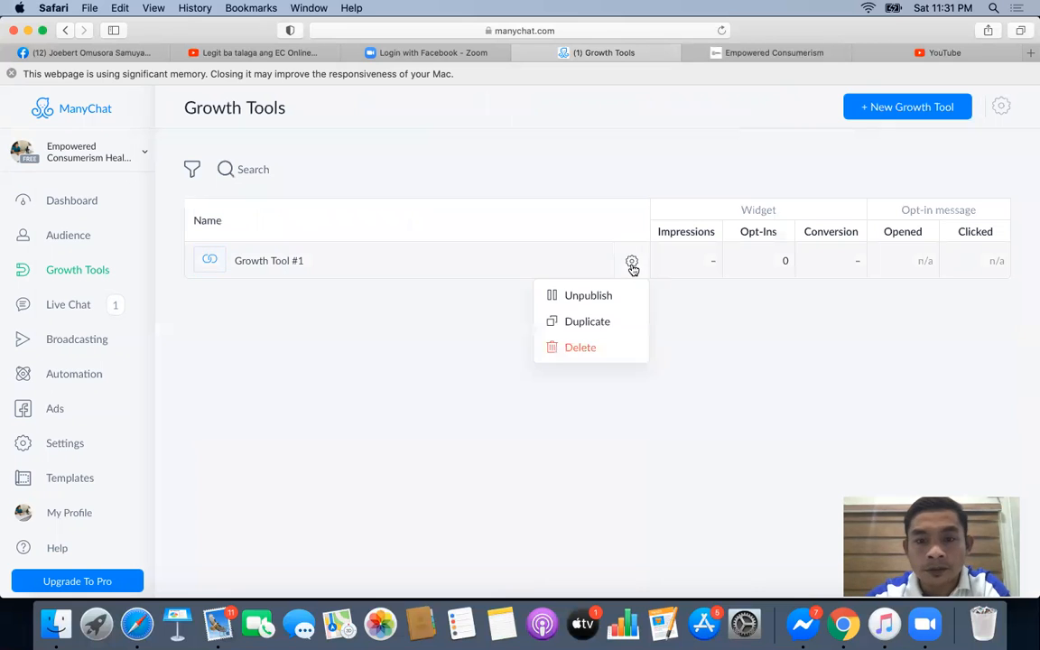
{"action": "left_click", "coordinate": [582, 352]}
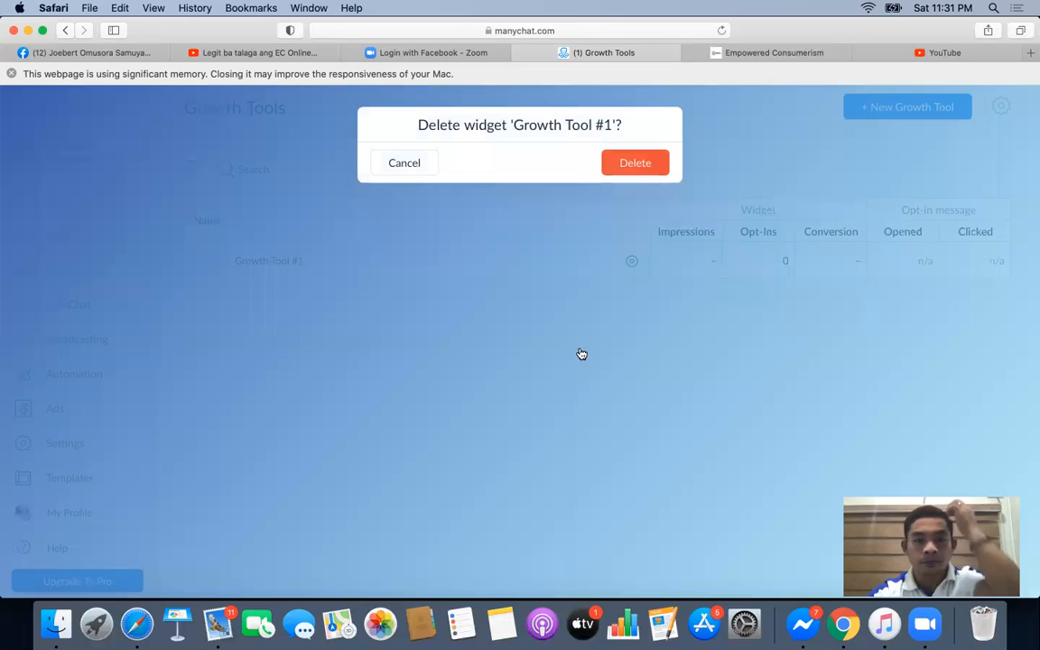
{"action": "left_click", "coordinate": [660, 169]}
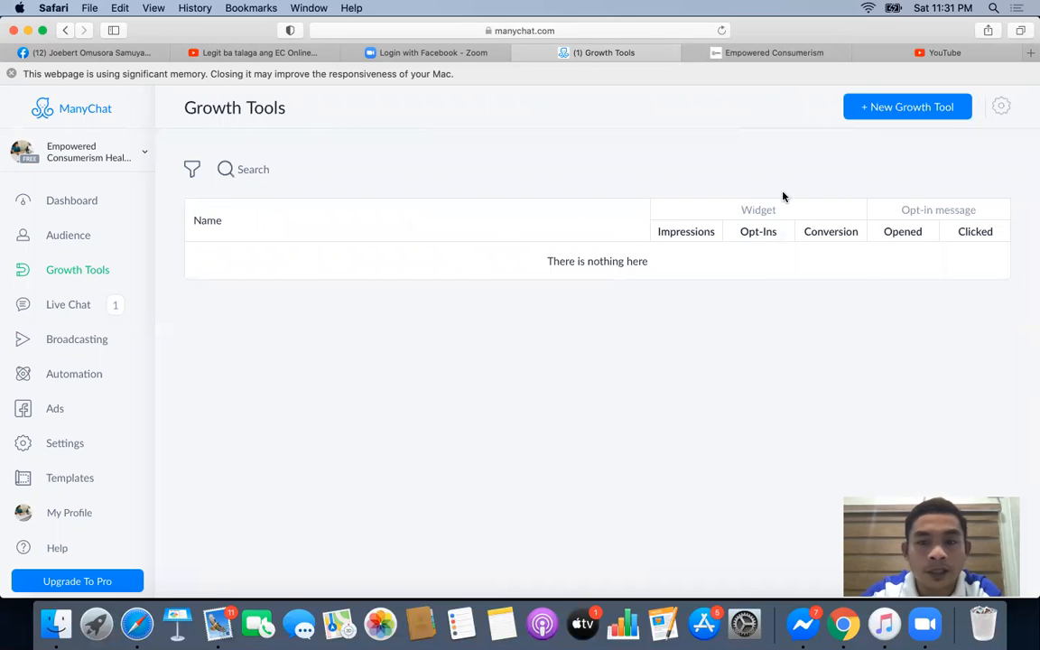
Create a new Facebook Ref URL growth tool and continue to its ref URL setup
{"action": "left_click", "coordinate": [928, 114]}
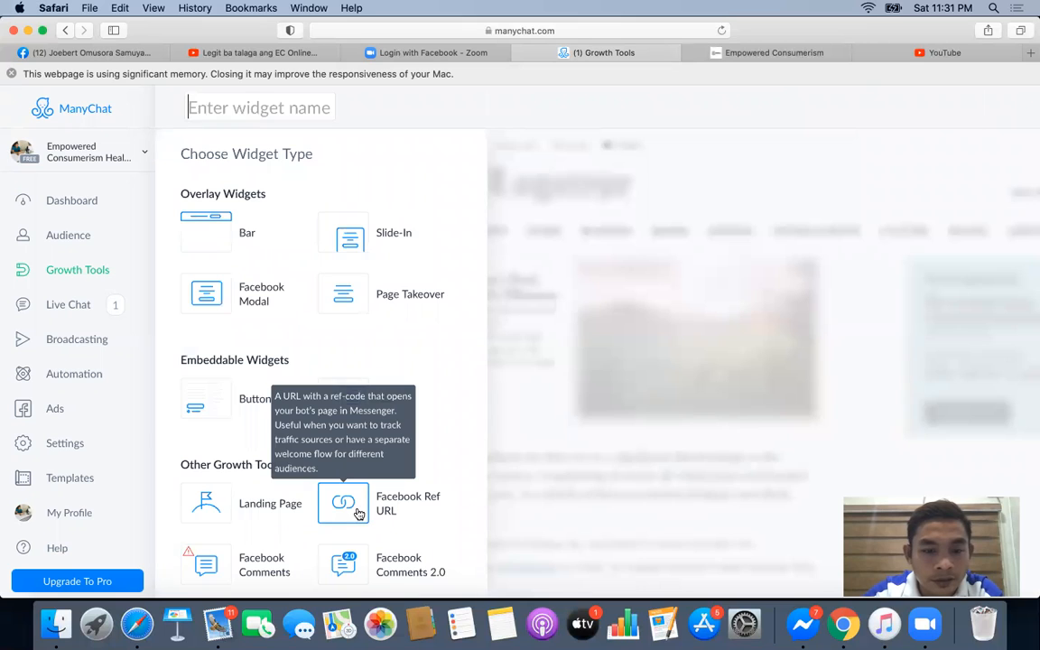
{"action": "left_click", "coordinate": [358, 512]}
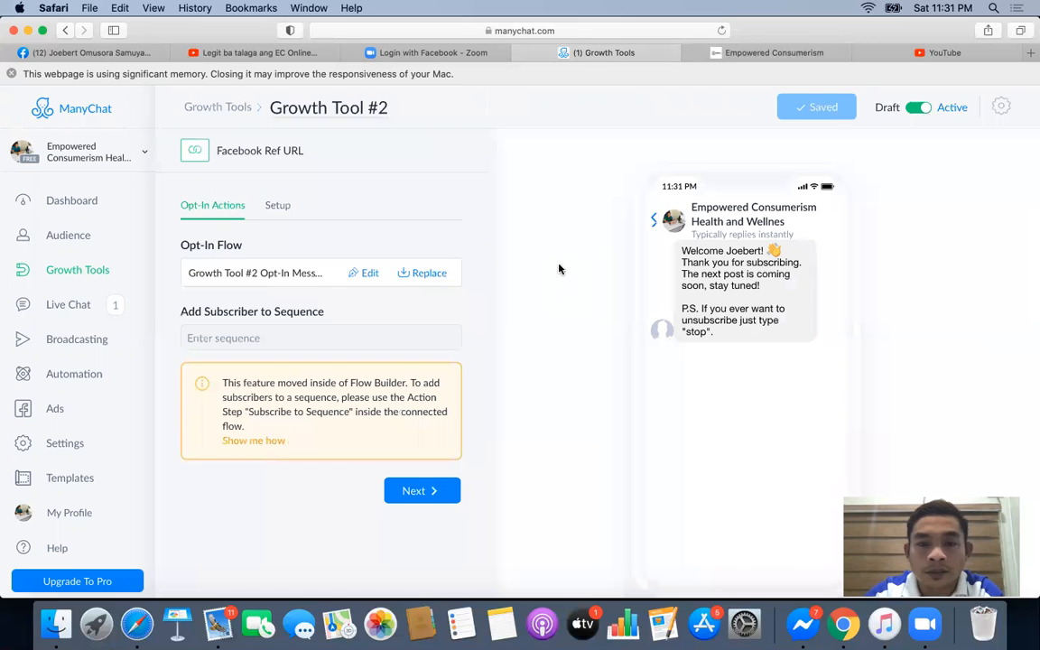
{"action": "left_click", "coordinate": [450, 499]}
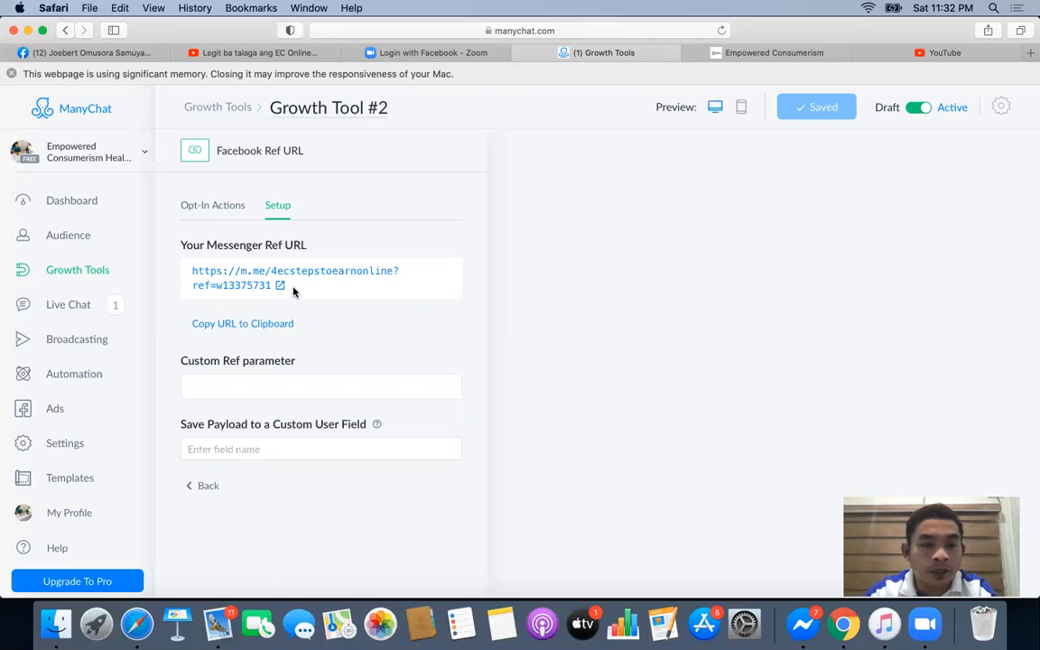
Select the Messenger ref URL and copy it with Copy URL to Clipboard
{"action": "left_click_drag", "start_coordinate": [293, 290], "coordinate": [251, 271]}
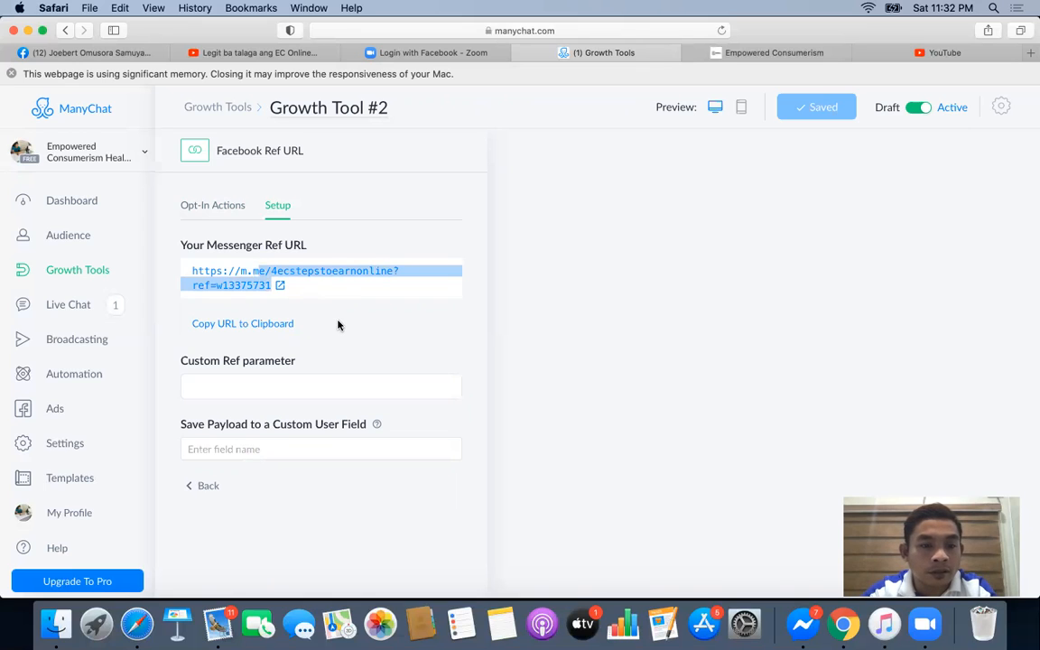
{"action": "left_click", "coordinate": [298, 334]}
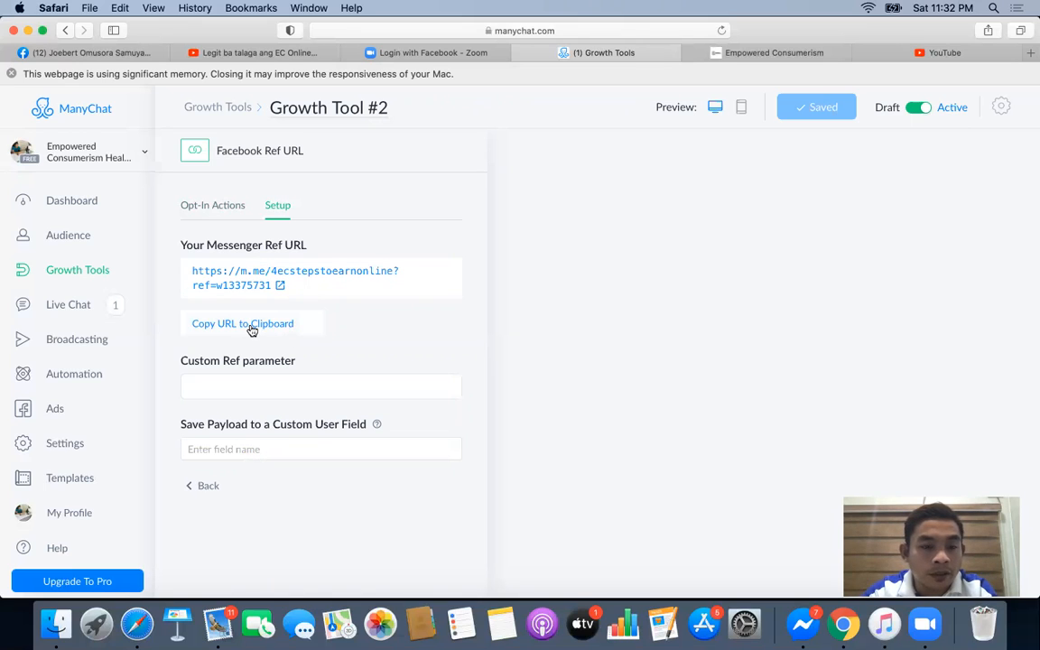
{"action": "left_click", "coordinate": [252, 326]}
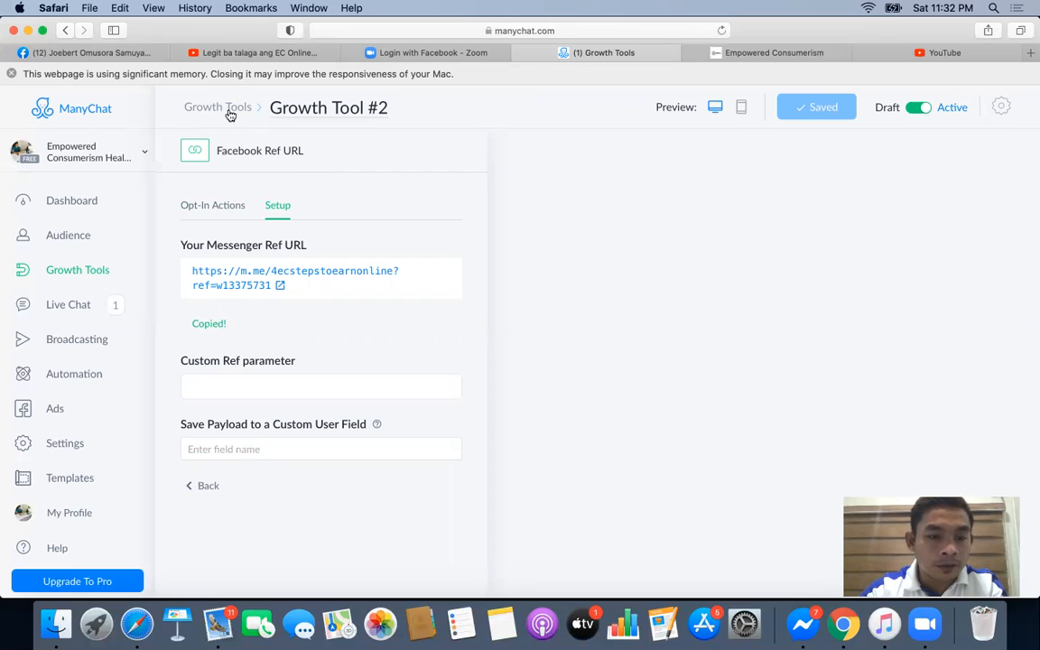
Set Growth Tool #2's Custom Ref parameter to DEMO, save, and return to the Growth Tools list
{"action": "left_click", "coordinate": [244, 389]}
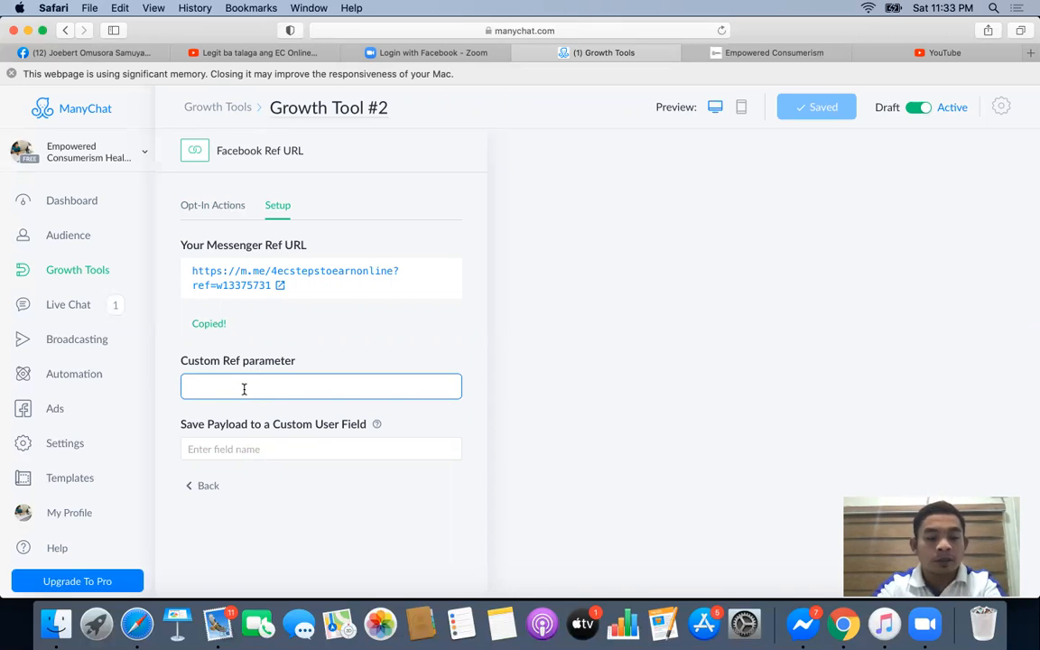
{"action": "type", "text": "DEM"}
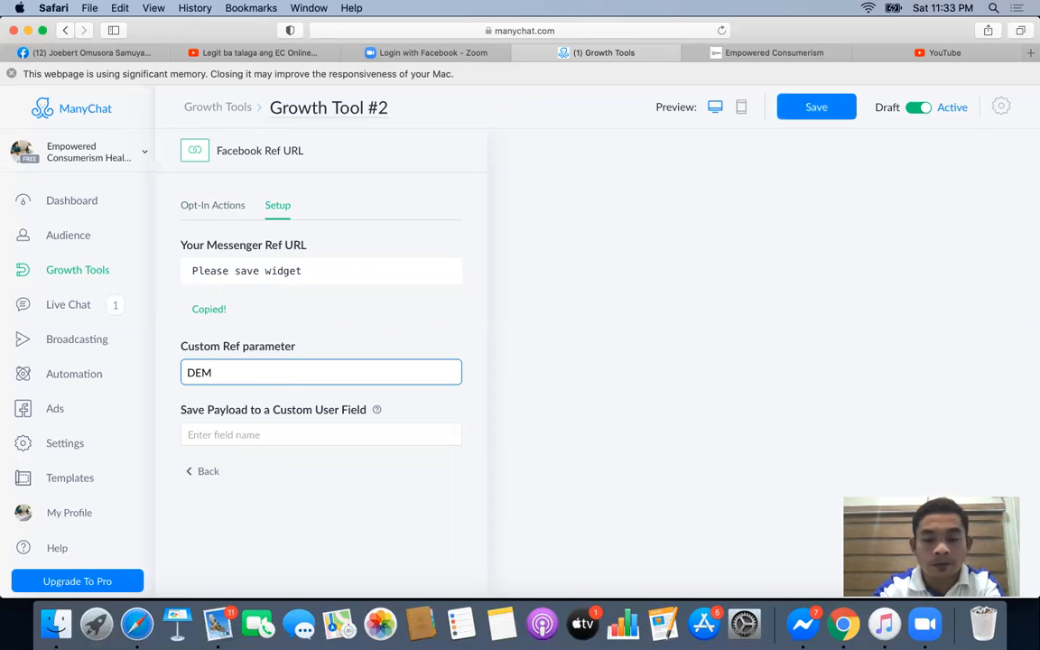
{"action": "type", "text": "O"}
{"action": "left_click", "coordinate": [434, 201]}
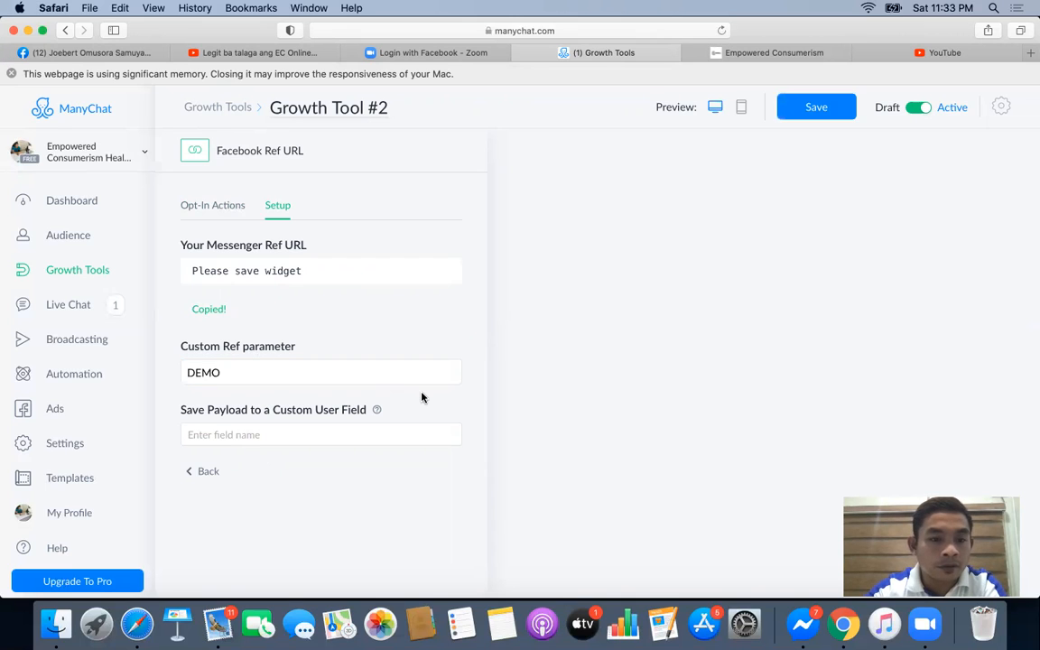
{"action": "left_click", "coordinate": [261, 374]}
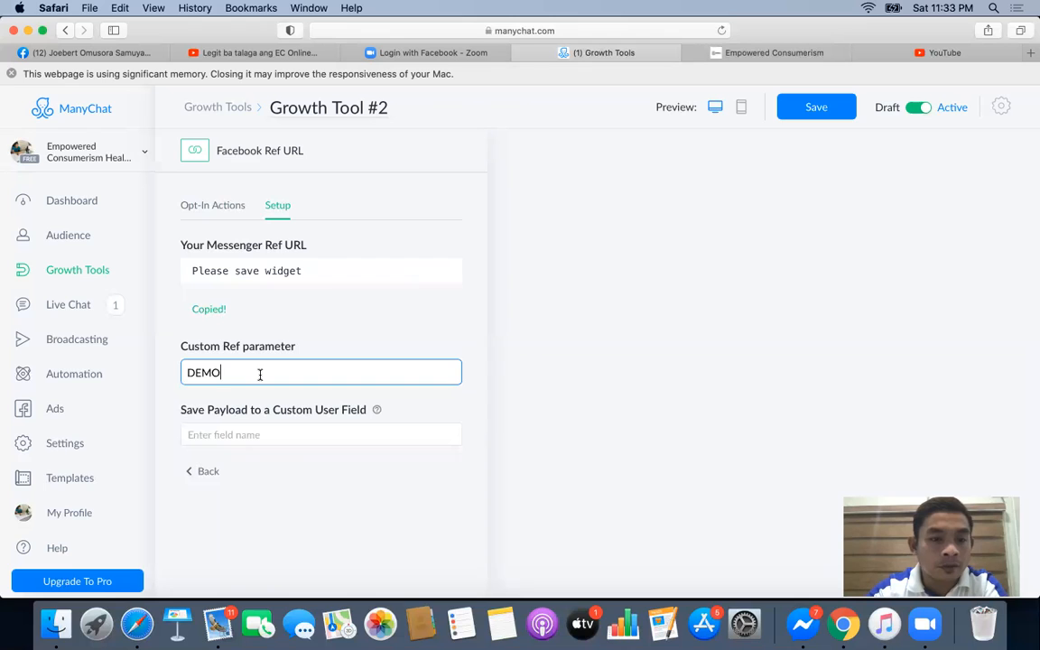
{"action": "left_click", "coordinate": [323, 275]}
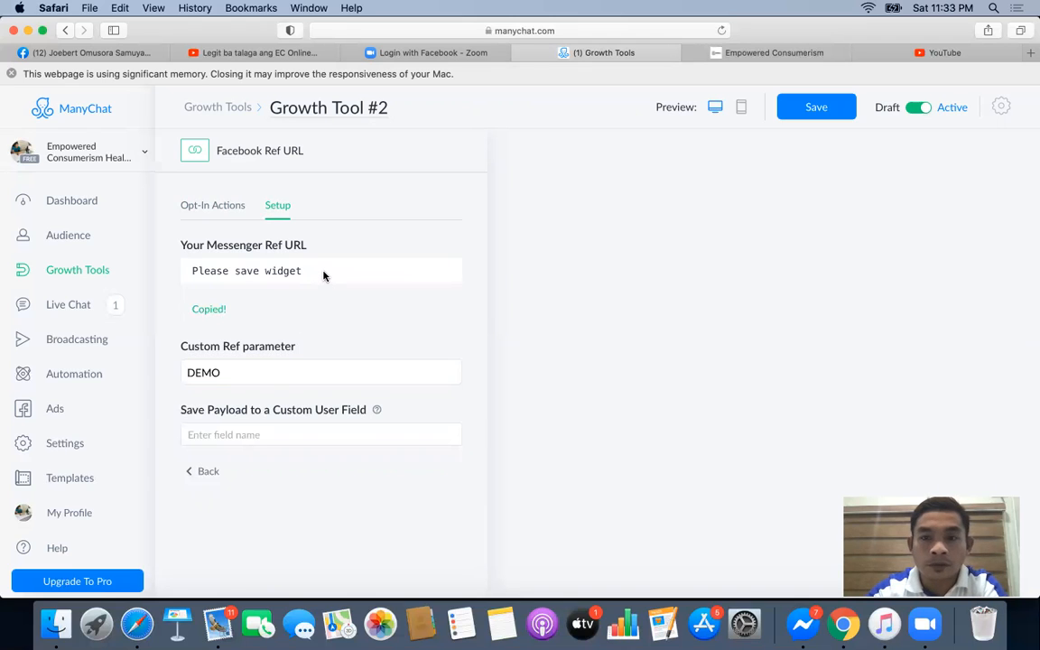
{"action": "left_click", "coordinate": [838, 114]}
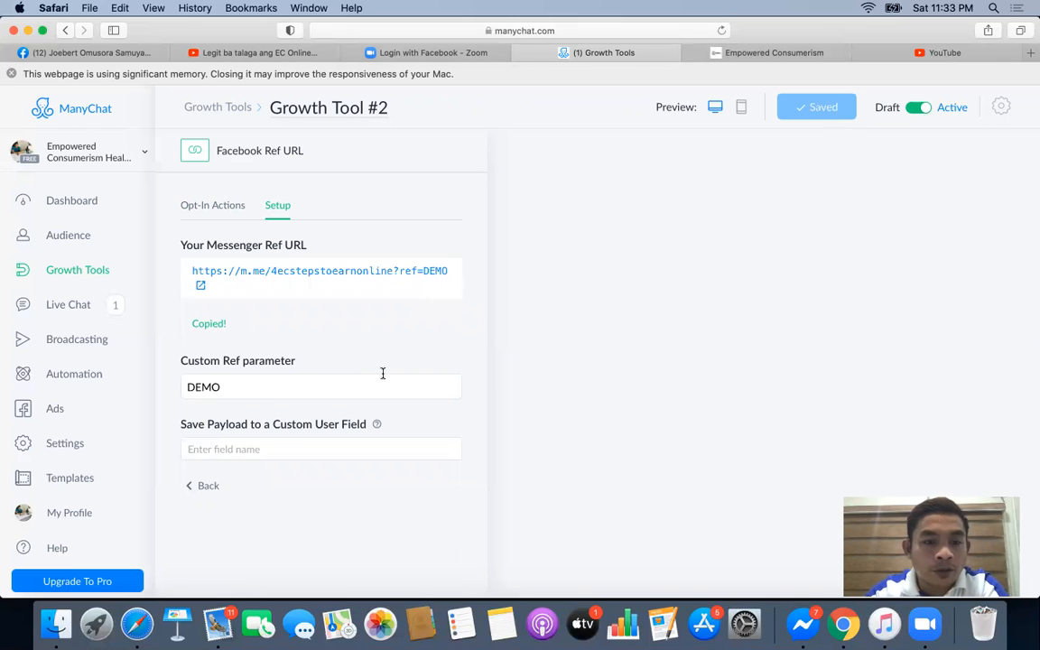
{"action": "left_click", "coordinate": [317, 113]}
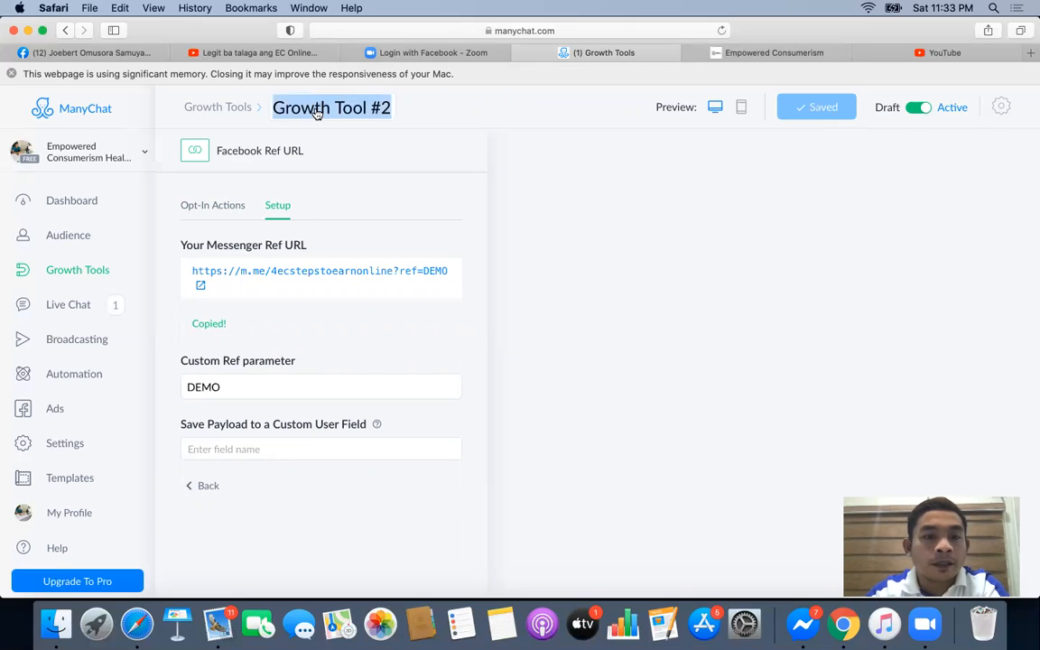
{"action": "left_click", "coordinate": [224, 110]}
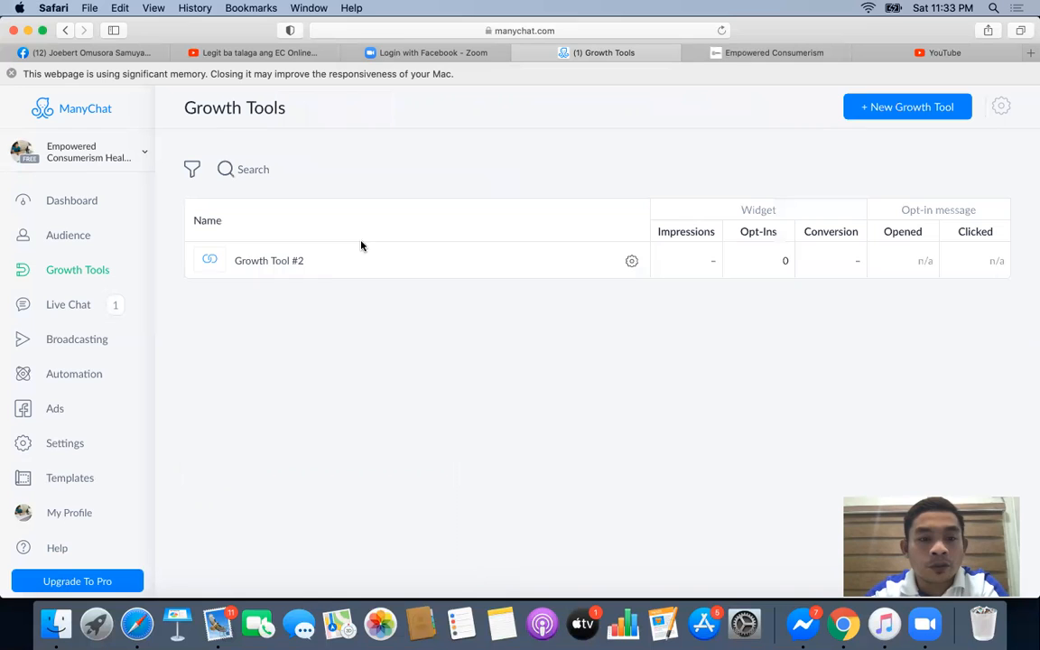
Open Growth Tool #2's opt-in message in the flow editor
{"action": "left_click", "coordinate": [307, 264]}
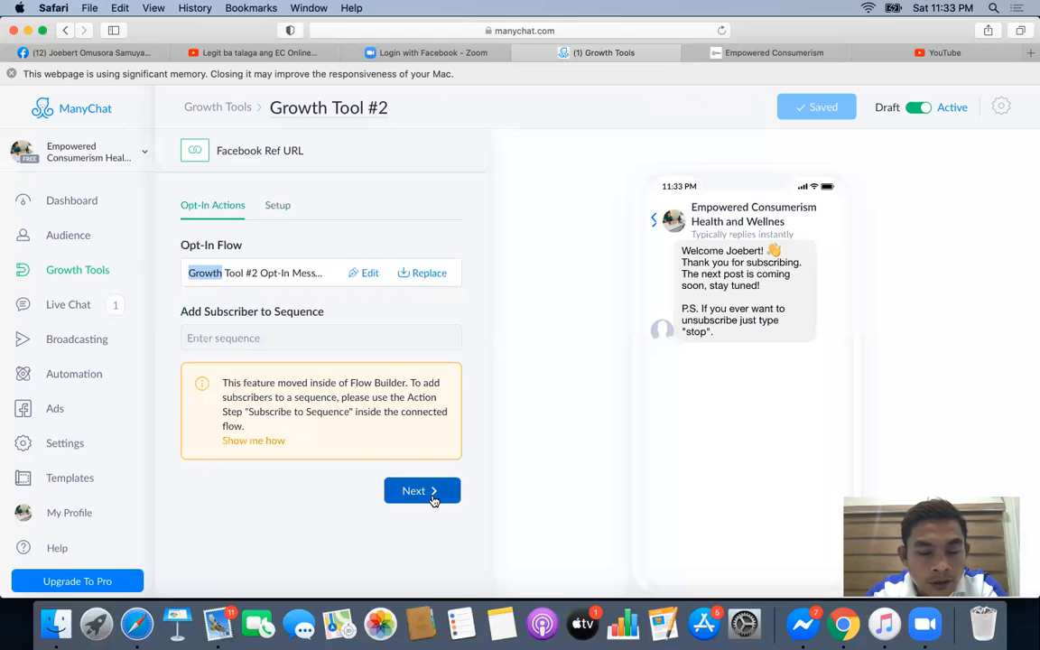
{"action": "left_click", "coordinate": [371, 273]}
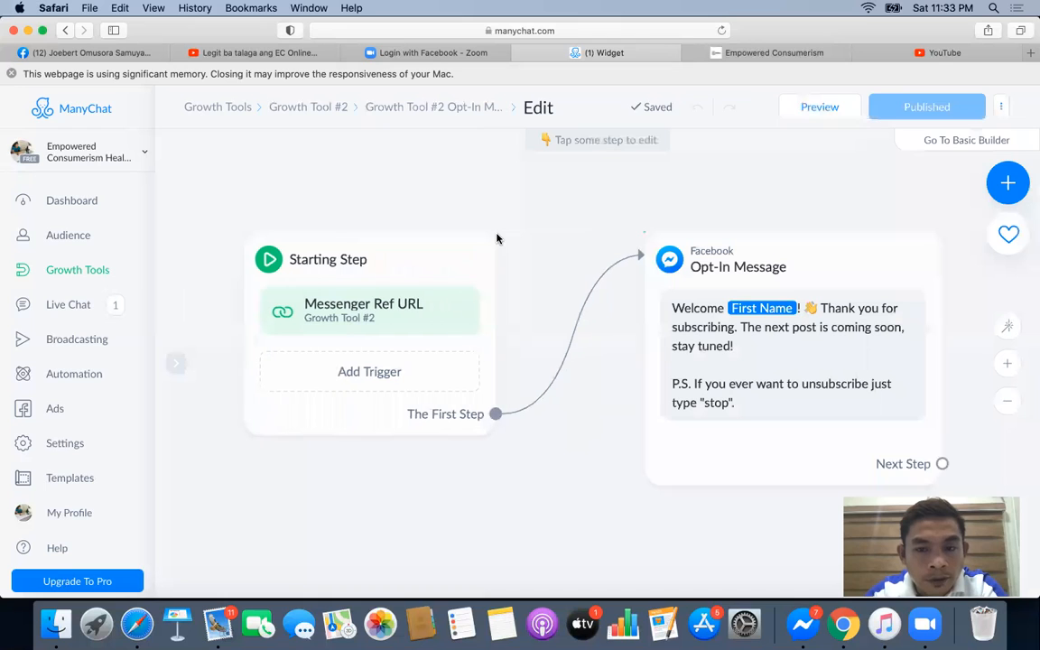
{"action": "left_click", "coordinate": [755, 376]}
Delete the P.S. unsubscribe line and set the message content type to Other
{"action": "left_click", "coordinate": [250, 360]}
{"action": "key", "text": "BackSpace"}
{"action": "key", "text": "BackSpace"}
{"action": "key", "text": "BackSpace"}
{"action": "key", "text": "BackSpace"}
{"action": "key", "text": "BackSpace"}
{"action": "key", "text": "BackSpace"}
{"action": "key", "text": "BackSpace"}
{"action": "key", "text": "BackSpace"}
{"action": "key", "text": "BackSpace"}
{"action": "key", "text": "BackSpace"}
{"action": "key", "text": "BackSpace"}
{"action": "key", "text": "BackSpace"}
{"action": "key", "text": "BackSpace"}
{"action": "key", "text": "BackSpace"}
{"action": "key", "text": "BackSpace"}
{"action": "key", "text": "BackSpace"}
{"action": "key", "text": "BackSpace"}
{"action": "key", "text": "BackSpace"}
{"action": "key", "text": "BackSpace"}
{"action": "key", "text": "BackSpace"}
{"action": "key", "text": "BackSpace"}
{"action": "key", "text": "BackSpace"}
{"action": "key", "text": "BackSpace"}
{"action": "key", "text": "BackSpace"}
{"action": "key", "text": "BackSpace"}
{"action": "key", "text": "BackSpace"}
{"action": "key", "text": "BackSpace"}
{"action": "key", "text": "BackSpace"}
{"action": "key", "text": "BackSpace"}
{"action": "key", "text": "BackSpace"}
{"action": "key", "text": "BackSpace"}
{"action": "key", "text": "BackSpace"}
{"action": "key", "text": "BackSpace"}
{"action": "key", "text": "BackSpace"}
{"action": "key", "text": "BackSpace"}
{"action": "key", "text": "BackSpace"}
{"action": "key", "text": "BackSpace"}
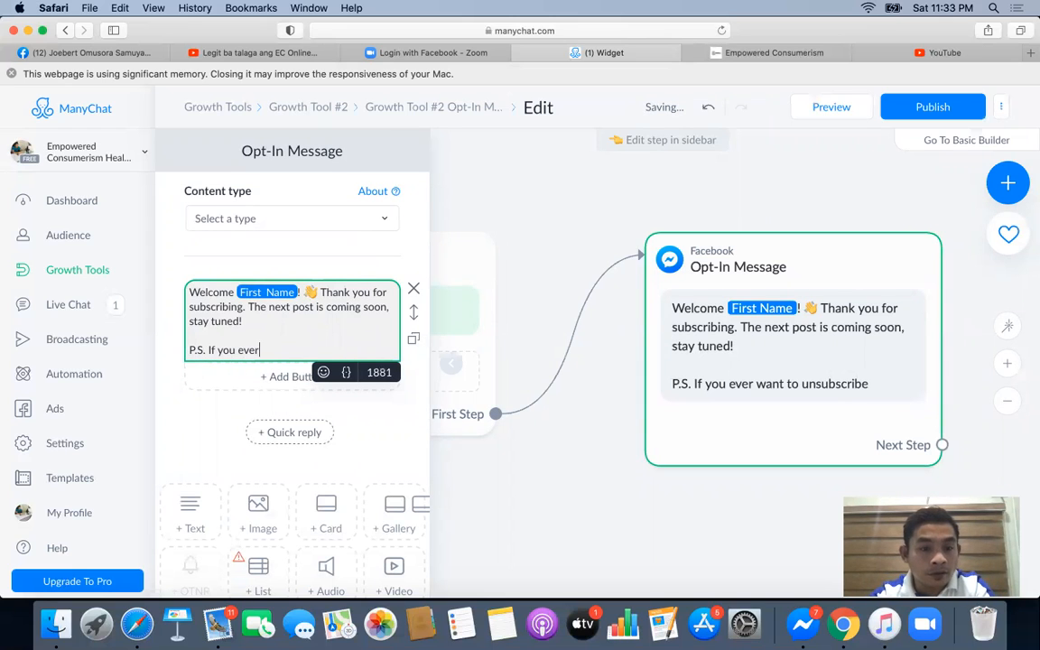
{"action": "key", "text": "BackSpace"}
{"action": "key", "text": "BackSpace"}
{"action": "key", "text": "BackSpace"}
{"action": "key", "text": "BackSpace"}
{"action": "key", "text": "BackSpace"}
{"action": "key", "text": "BackSpace"}
{"action": "key", "text": "BackSpace"}
{"action": "key", "text": "BackSpace"}
{"action": "key", "text": "BackSpace"}
{"action": "key", "text": "BackSpace"}
{"action": "key", "text": "BackSpace"}
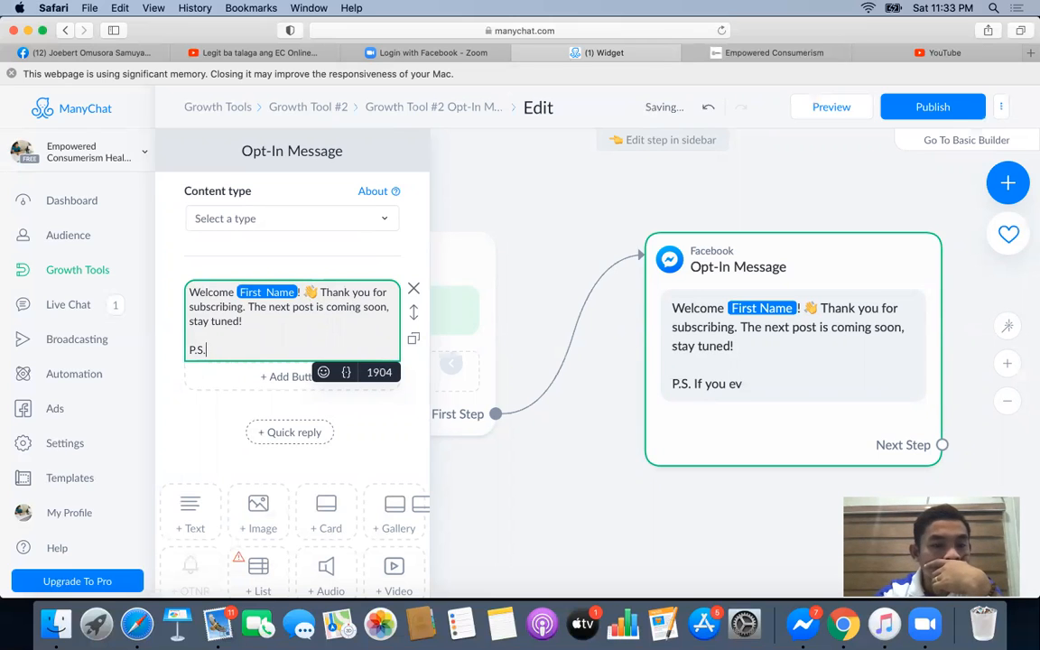
{"action": "key", "text": "BackSpace"}
{"action": "key", "text": "BackSpace"}
{"action": "key", "text": "BackSpace"}
{"action": "key", "text": "BackSpace"}
{"action": "key", "text": "BackSpace"}
{"action": "key", "text": "BackSpace"}
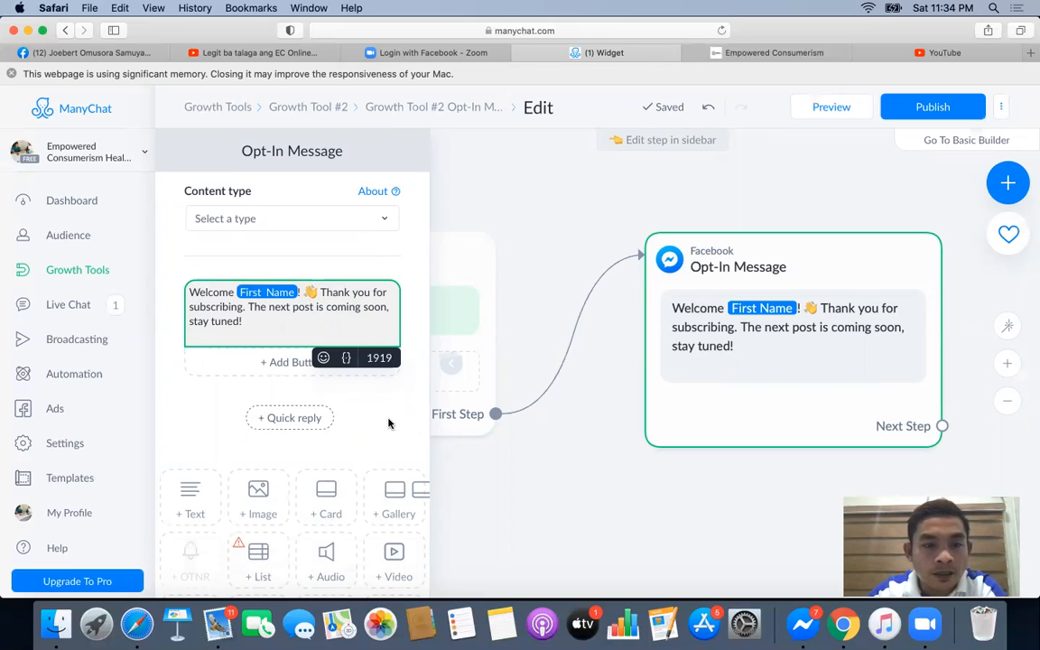
{"action": "left_click", "coordinate": [384, 221]}
{"action": "left_click", "coordinate": [221, 338]}
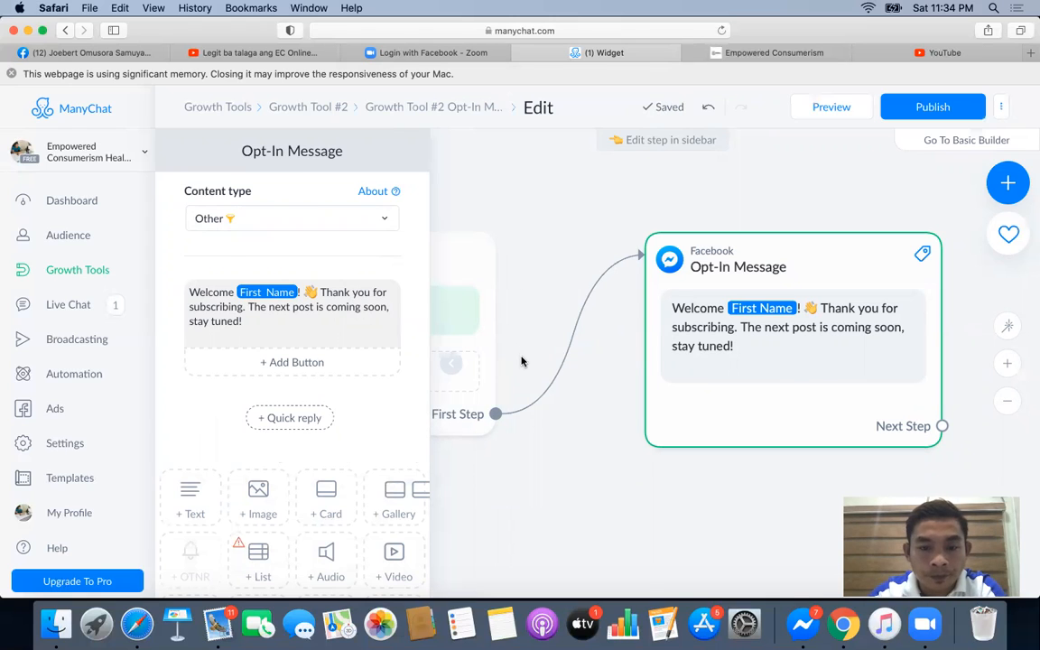
Insert an Actions step after the first step that subscribes users to the PRESENTATION sequence
{"action": "left_click", "coordinate": [495, 415]}
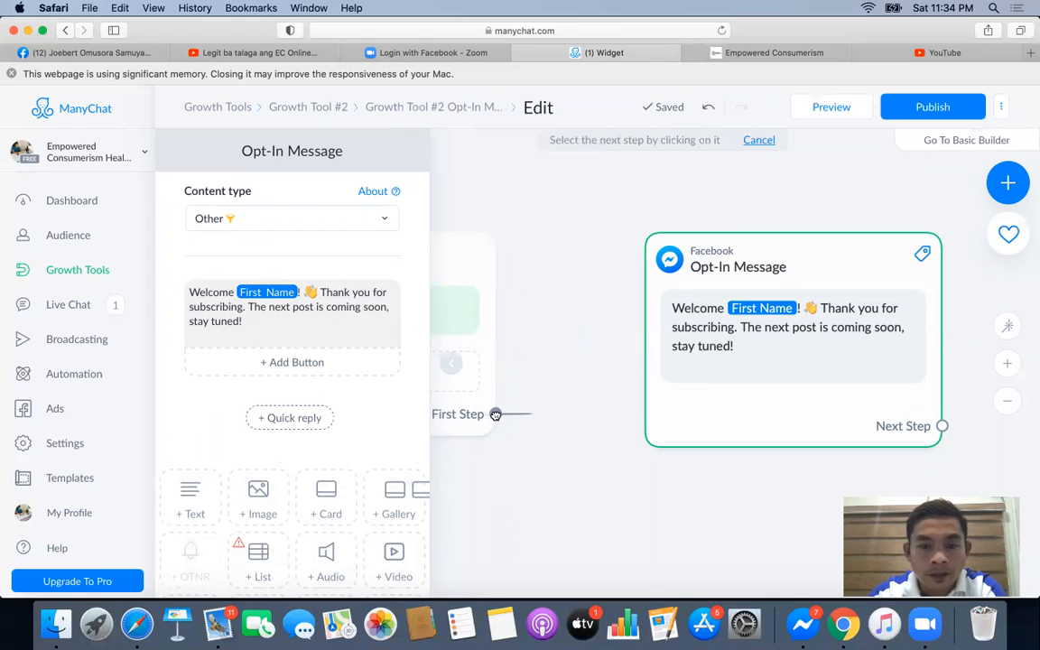
{"action": "left_click", "coordinate": [570, 344]}
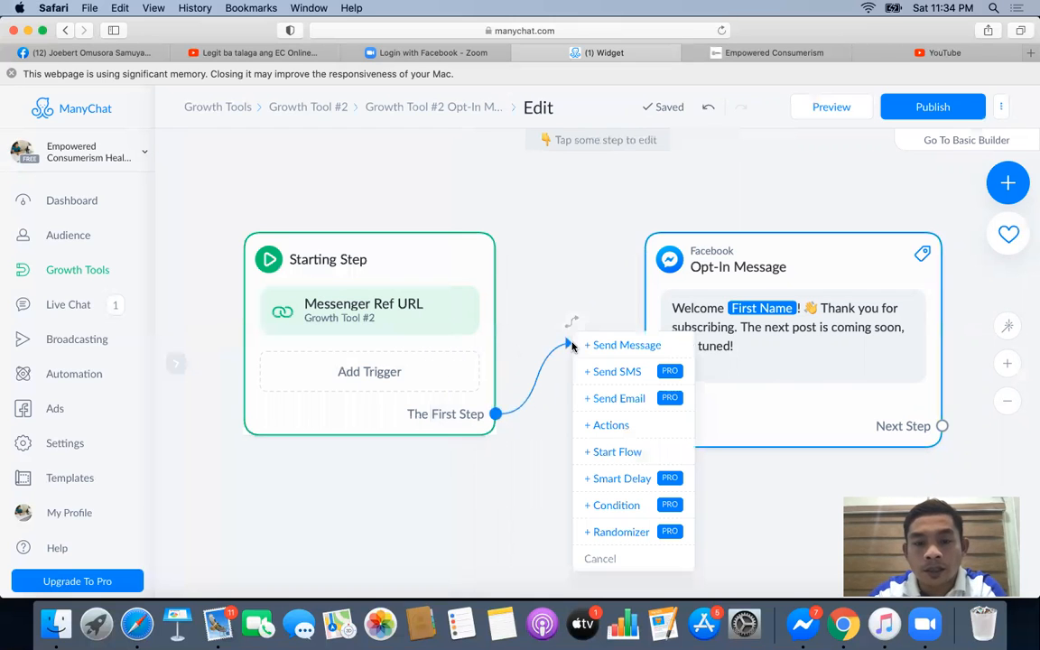
{"action": "left_click", "coordinate": [608, 428]}
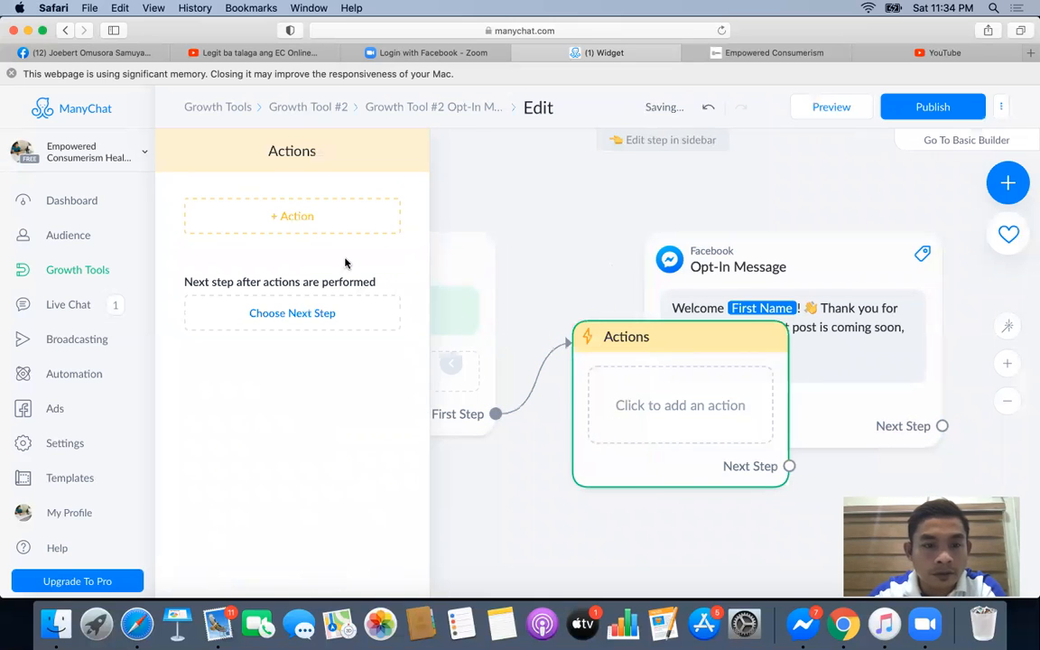
{"action": "left_click", "coordinate": [316, 220]}
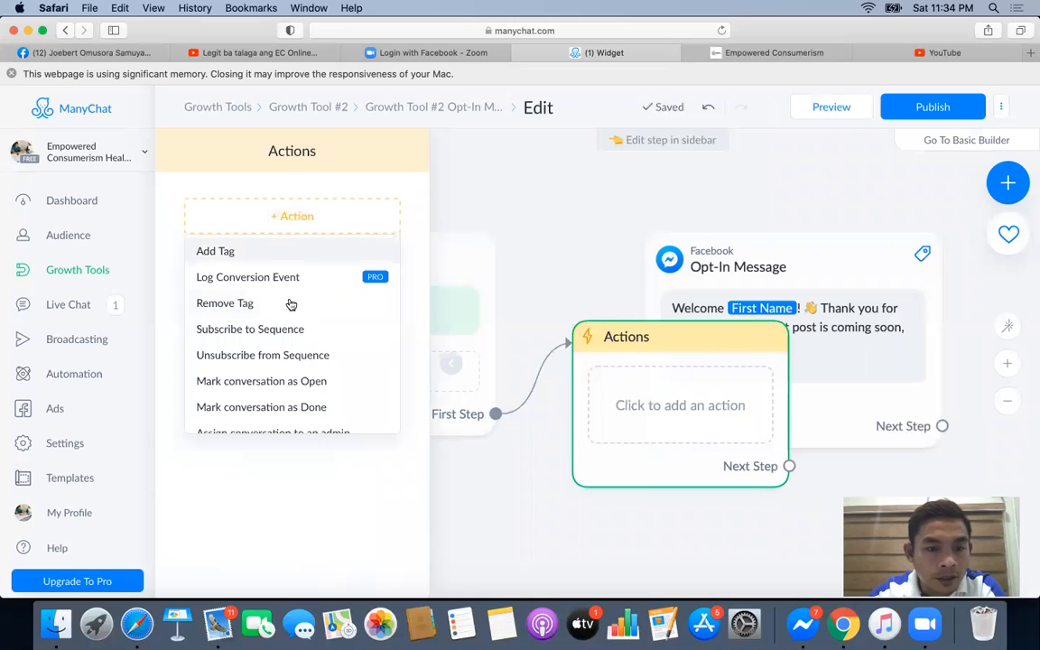
{"action": "left_click", "coordinate": [278, 330]}
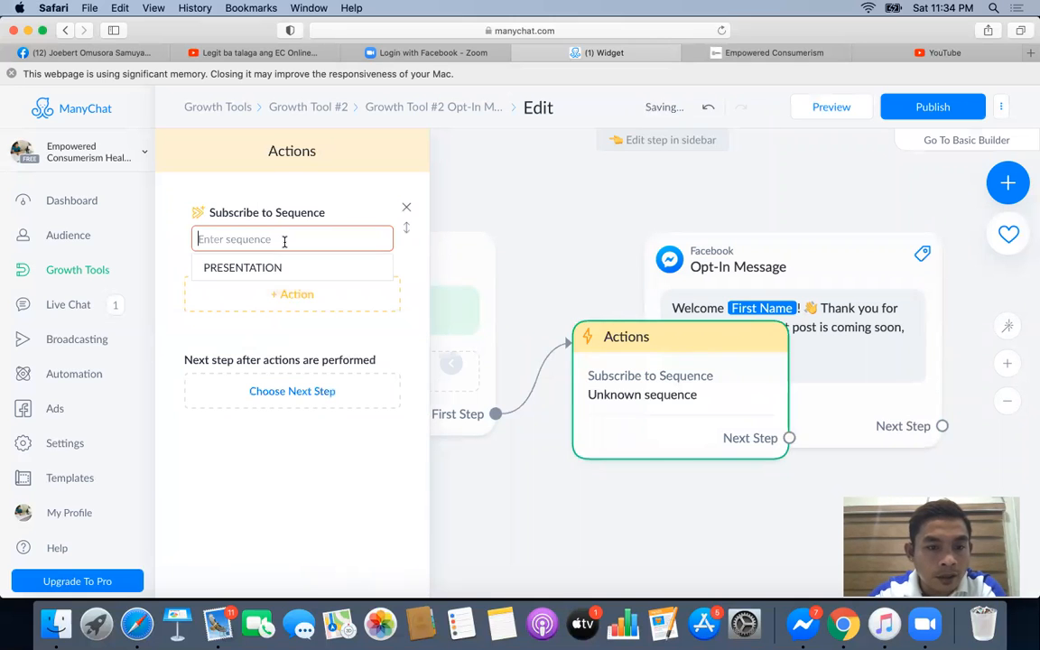
{"action": "left_click", "coordinate": [278, 270]}
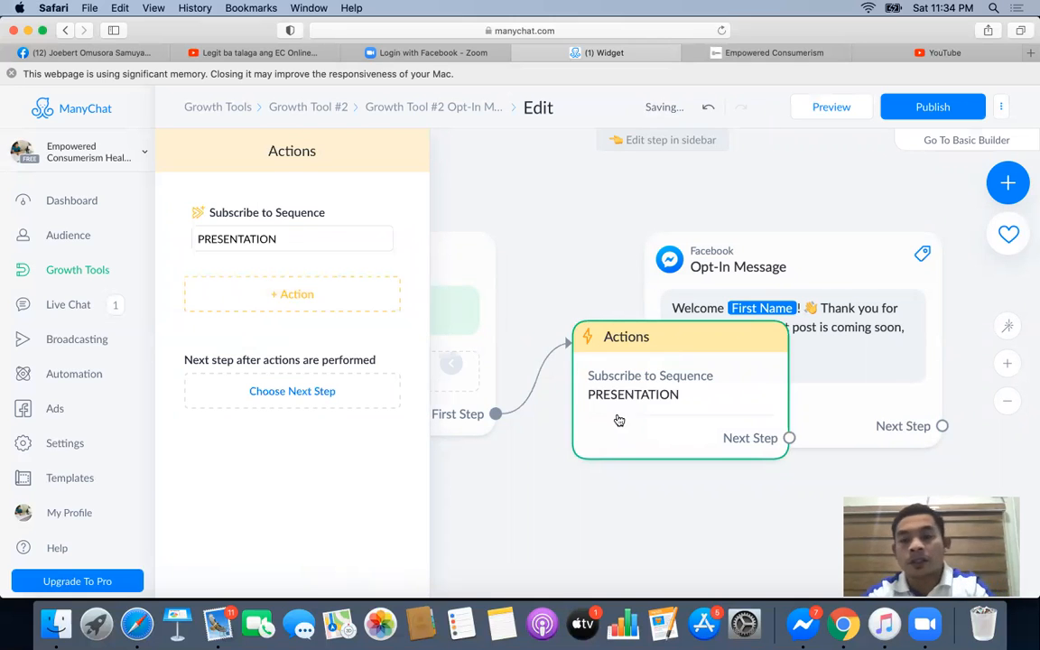
Link the Actions step to the Opt-In Message and publish the flow
{"action": "left_click", "coordinate": [789, 438]}
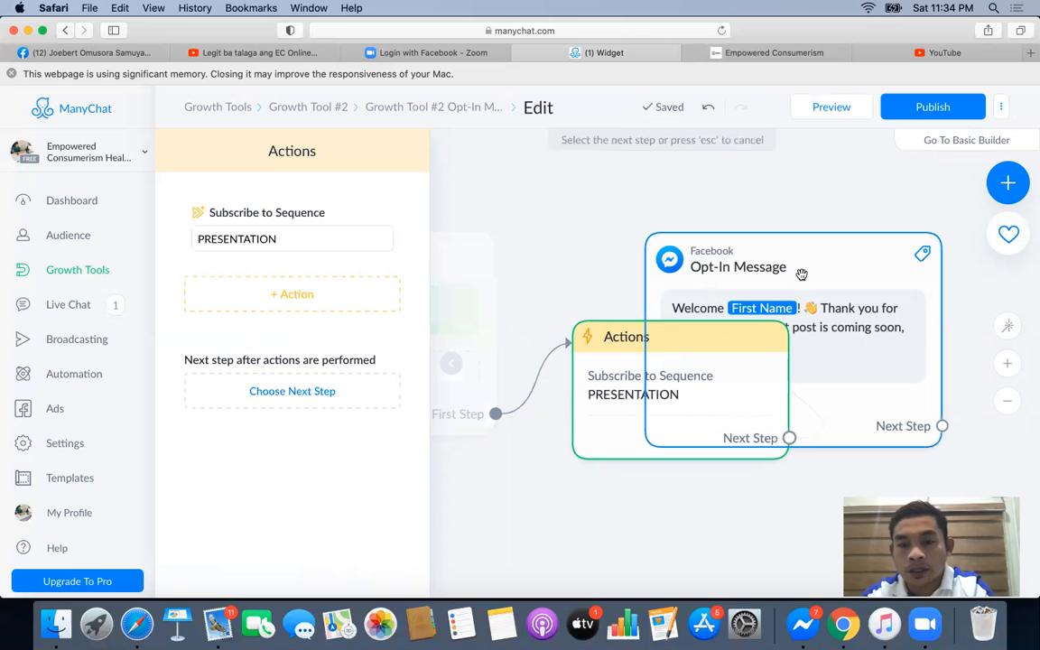
{"action": "left_click", "coordinate": [802, 246]}
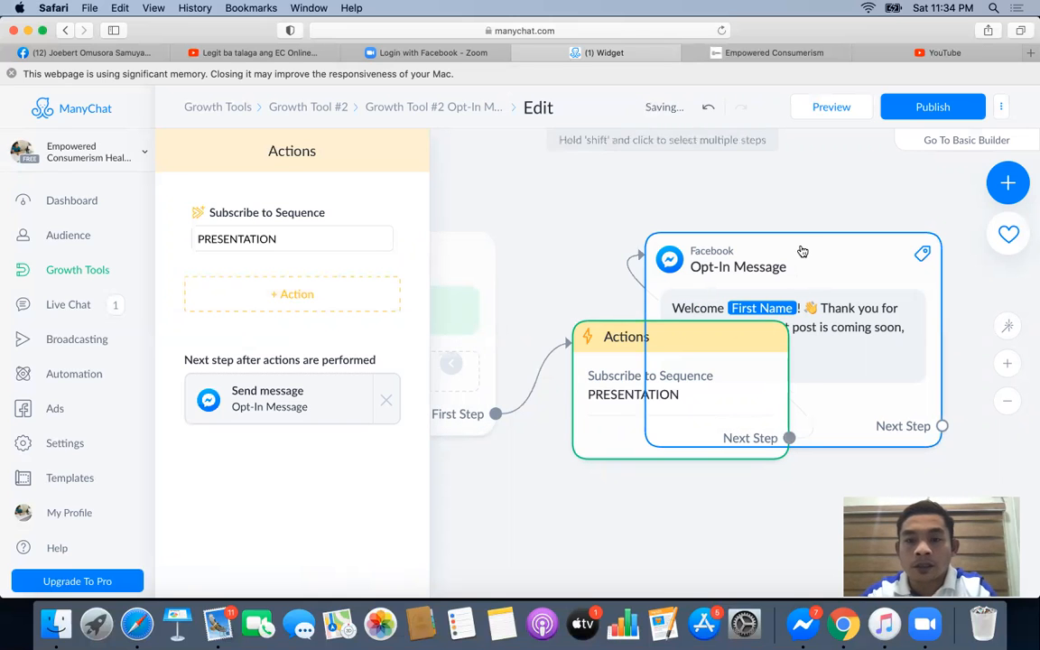
{"action": "left_click", "coordinate": [900, 111]}
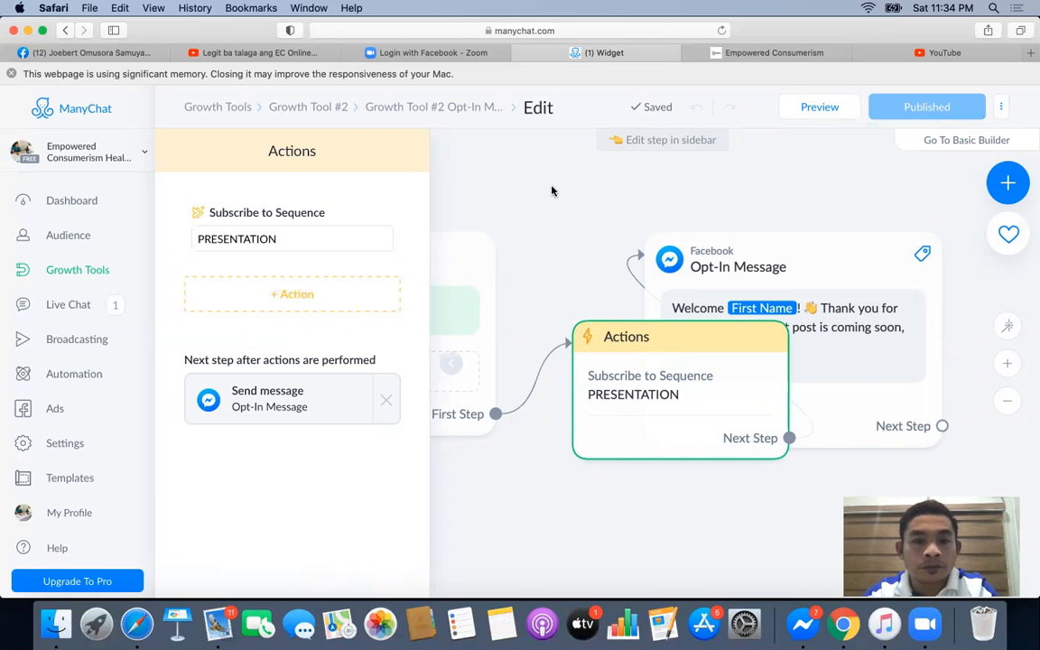
Rename the opt-in flow to MY DEMO from its overview, then go back to Growth Tools
{"action": "left_click", "coordinate": [460, 114]}
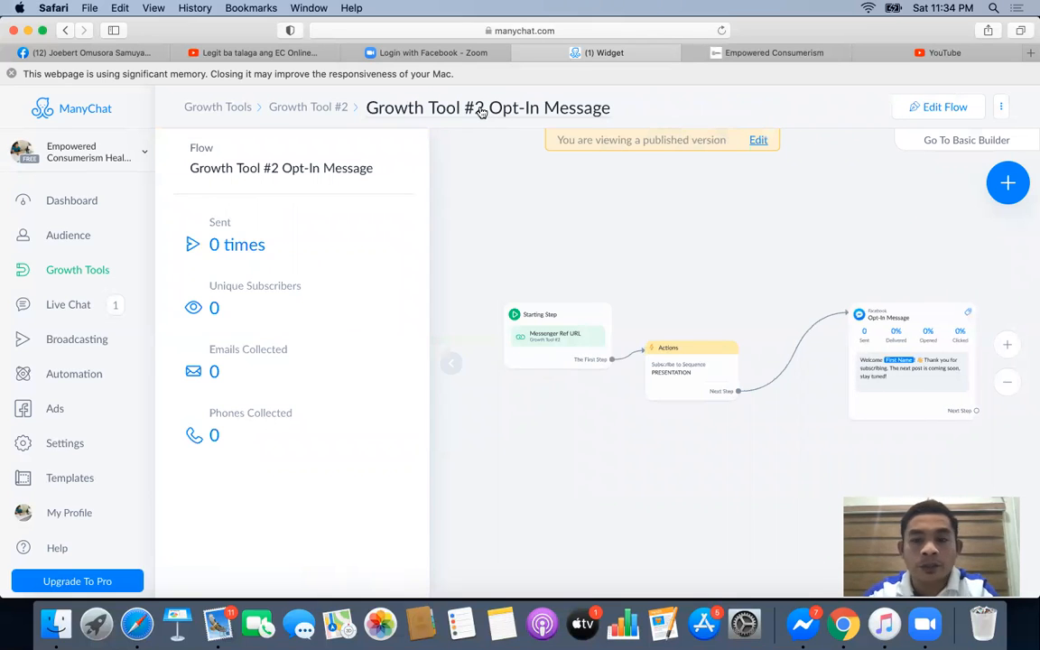
{"action": "left_click", "coordinate": [481, 109]}
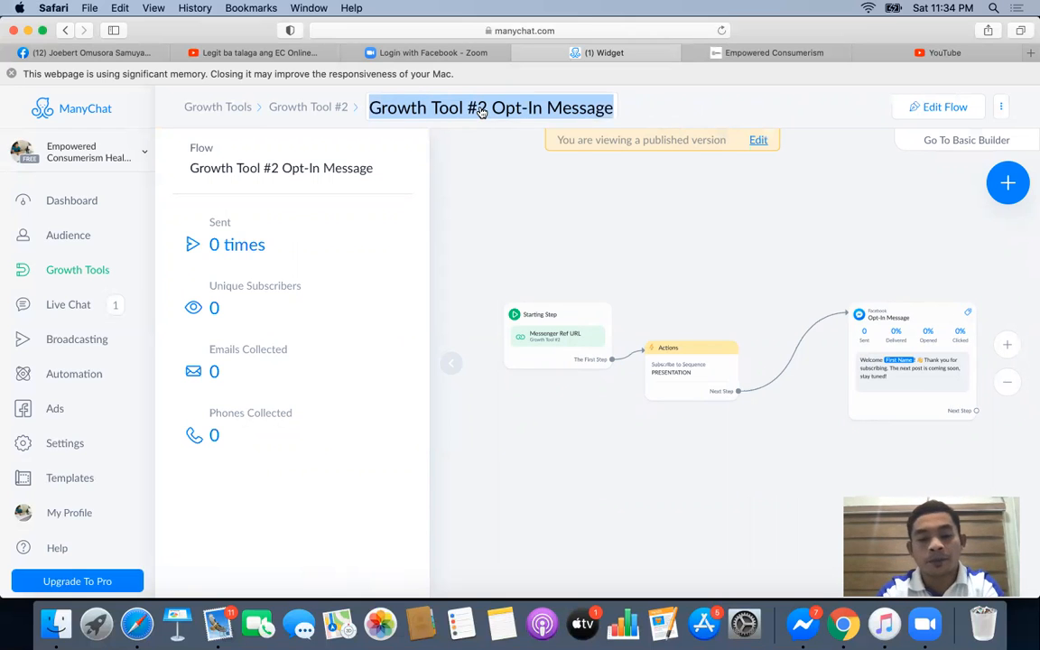
{"action": "type", "text": "MY DEMO"}
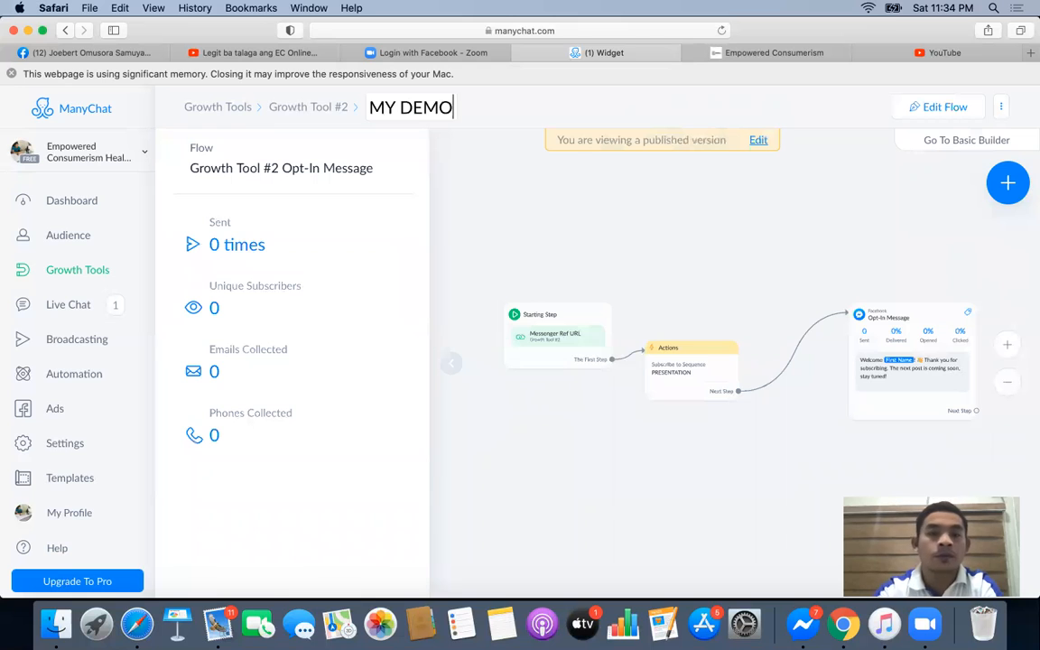
{"action": "left_click", "coordinate": [513, 201]}
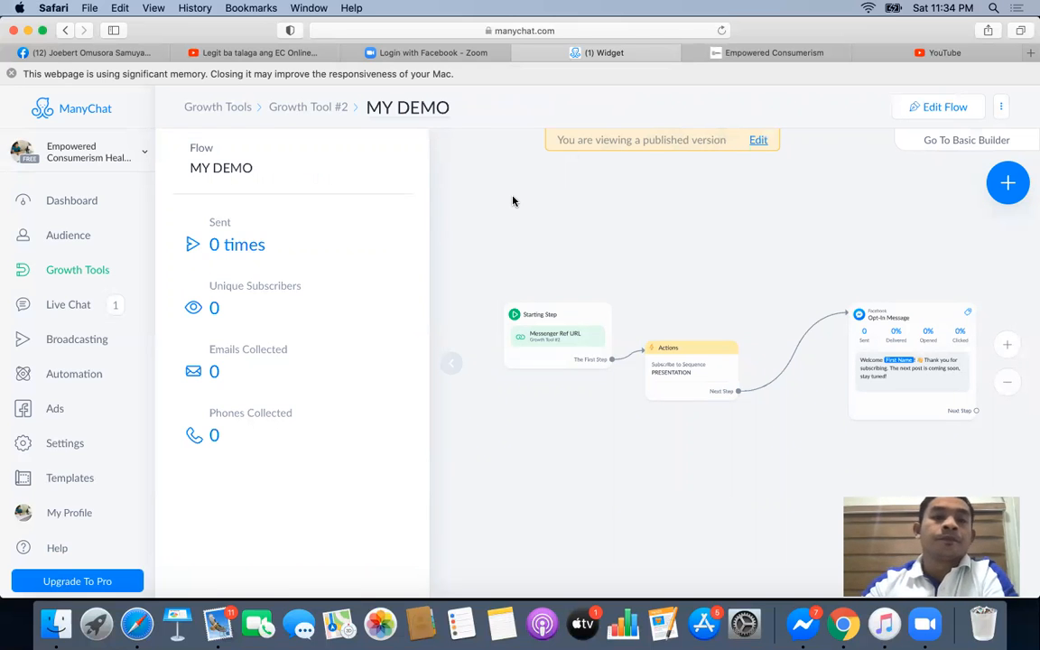
{"action": "left_click", "coordinate": [233, 109]}
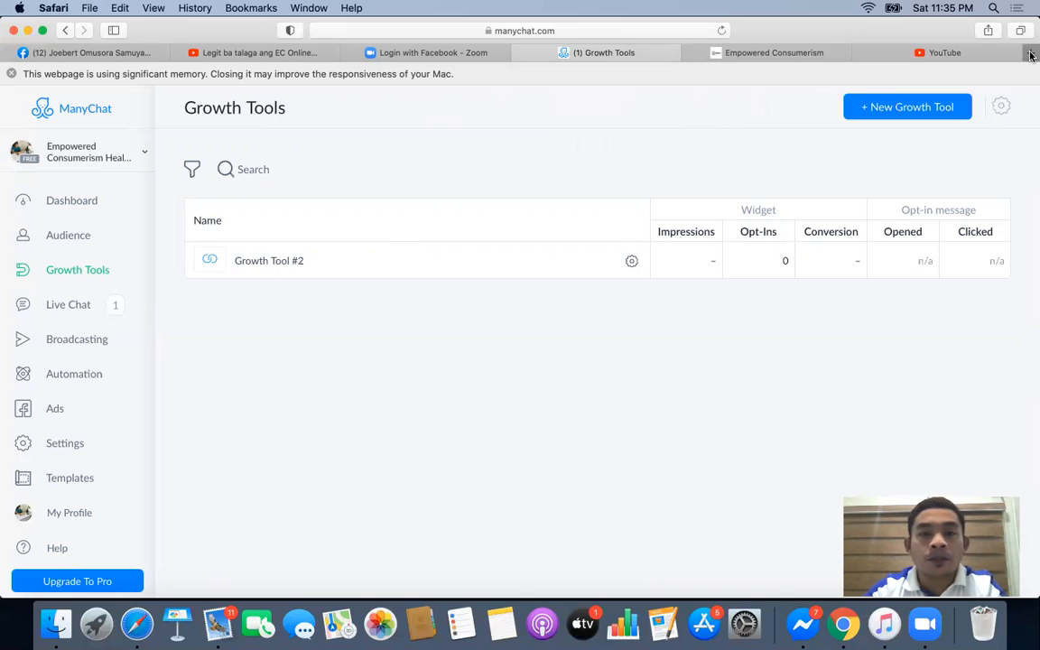
Load bitly.com in a new browser tab and go to its log-in page
{"action": "key", "text": "super+t"}
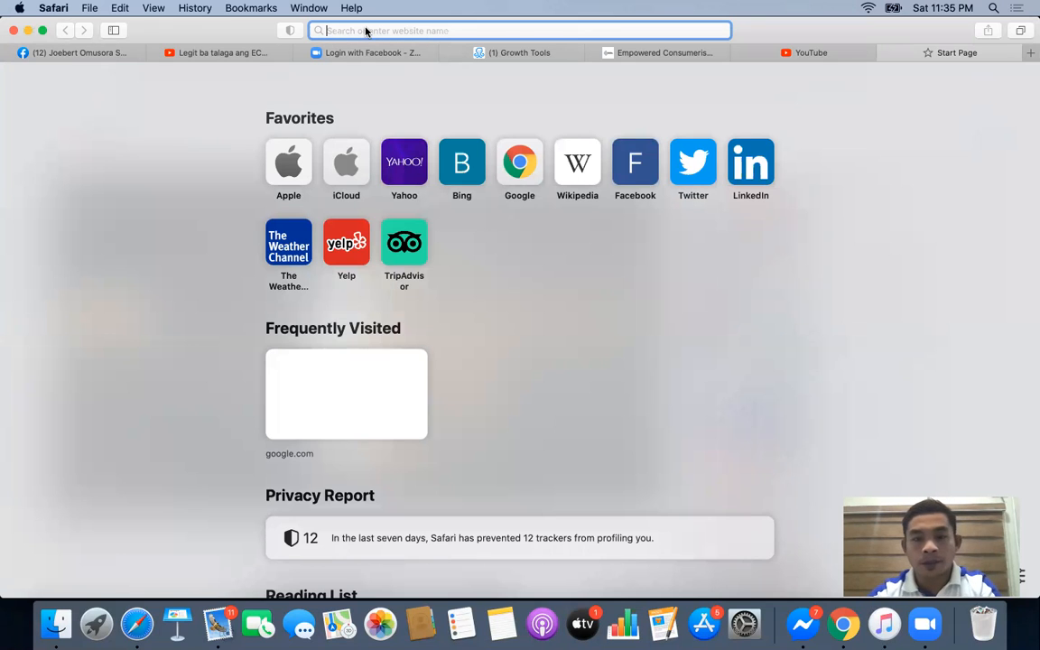
{"action": "type", "text": "Bitly.com"}
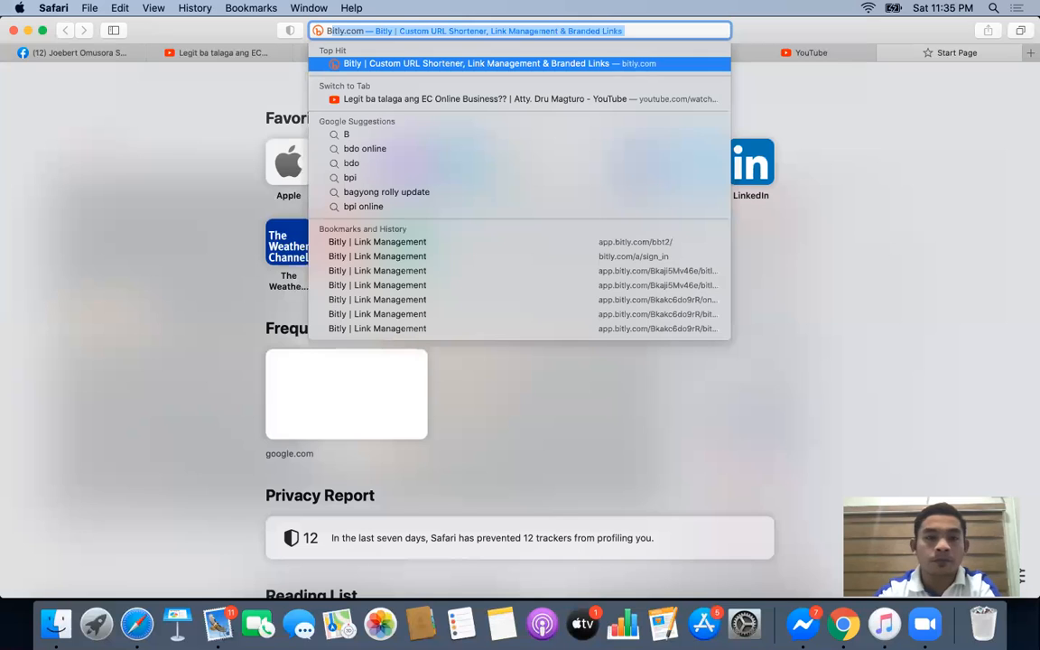
{"action": "key", "text": "Return"}
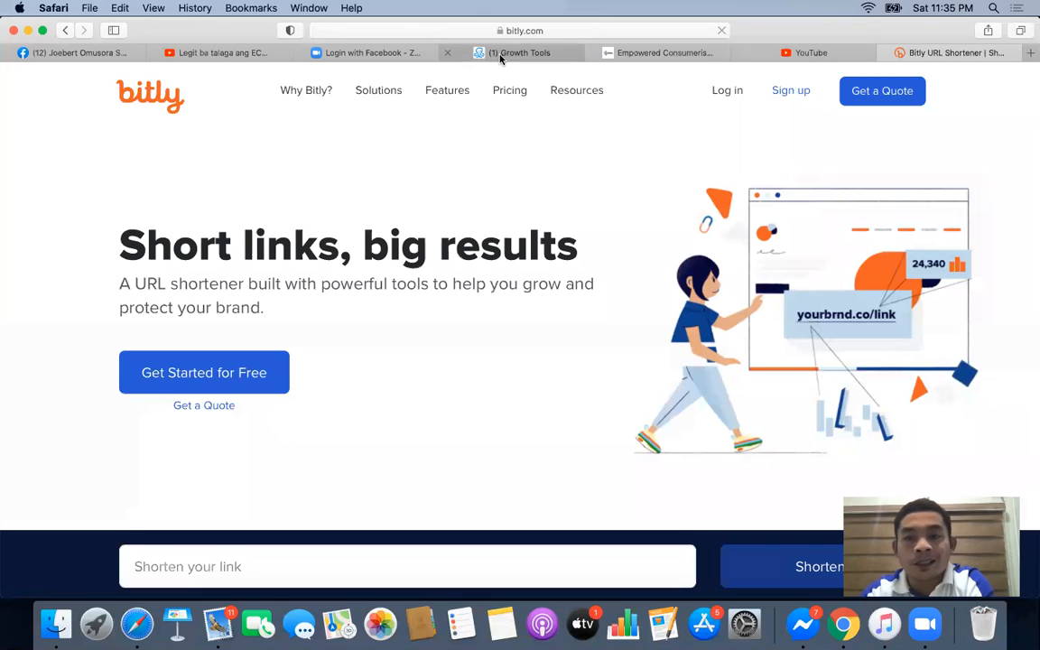
{"action": "left_click", "coordinate": [728, 91]}
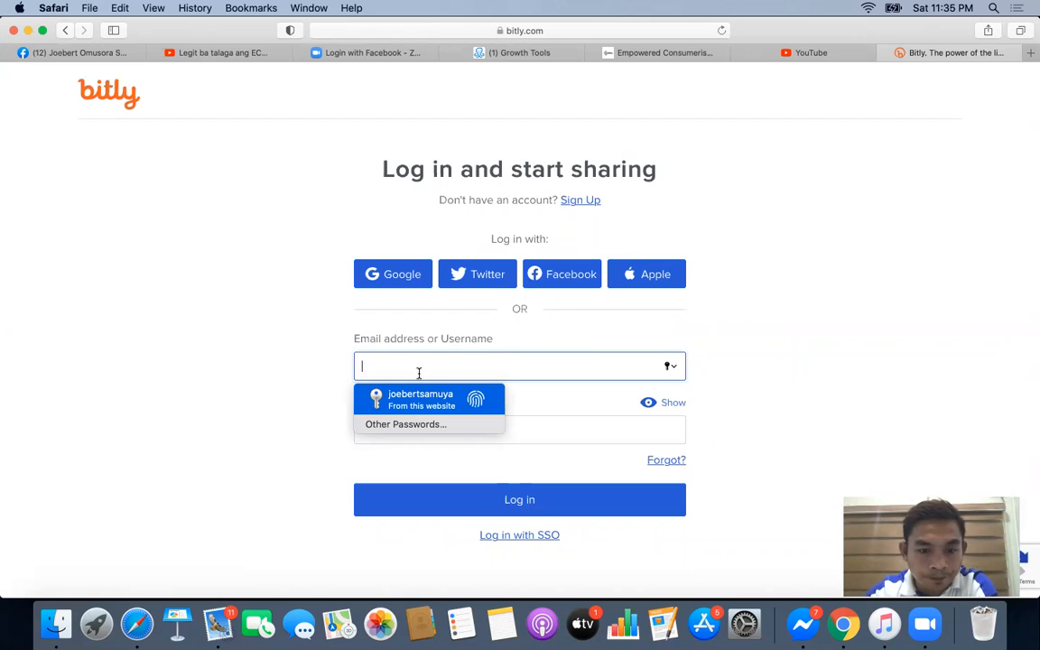
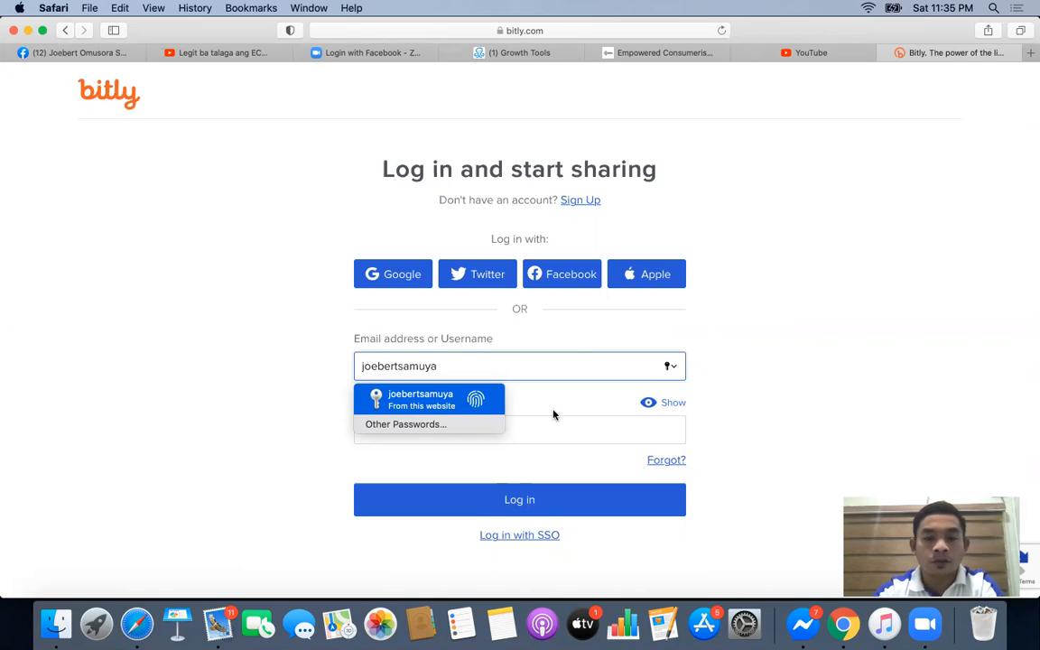
Enter the account username and fill in the saved password to log in
{"action": "left_click", "coordinate": [557, 430]}
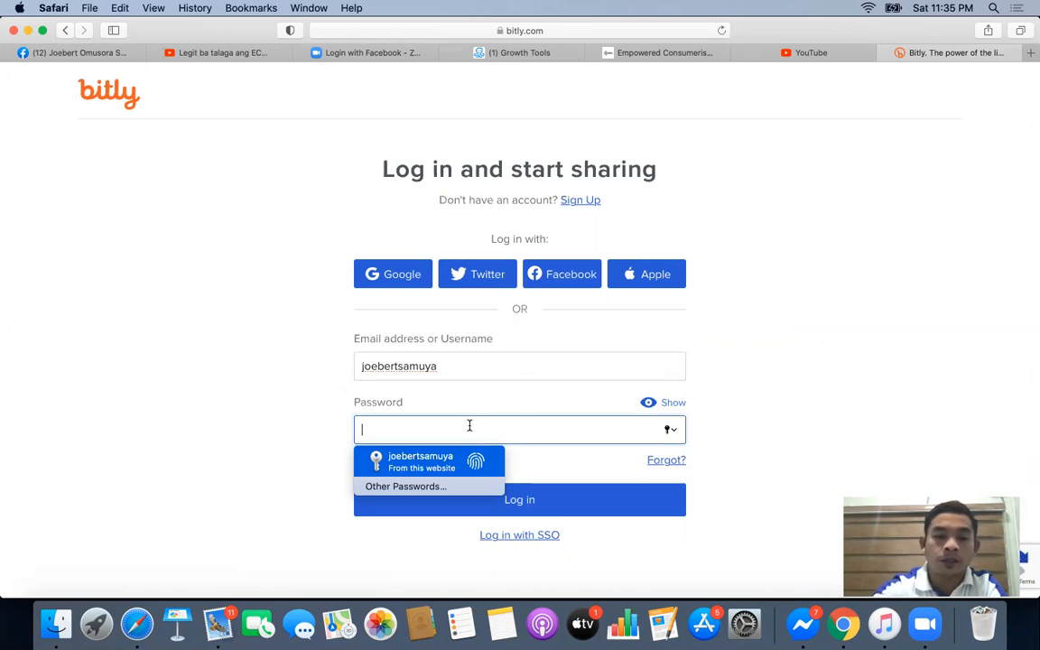
{"action": "key", "text": "Return"}
{"action": "key", "text": "Return"}
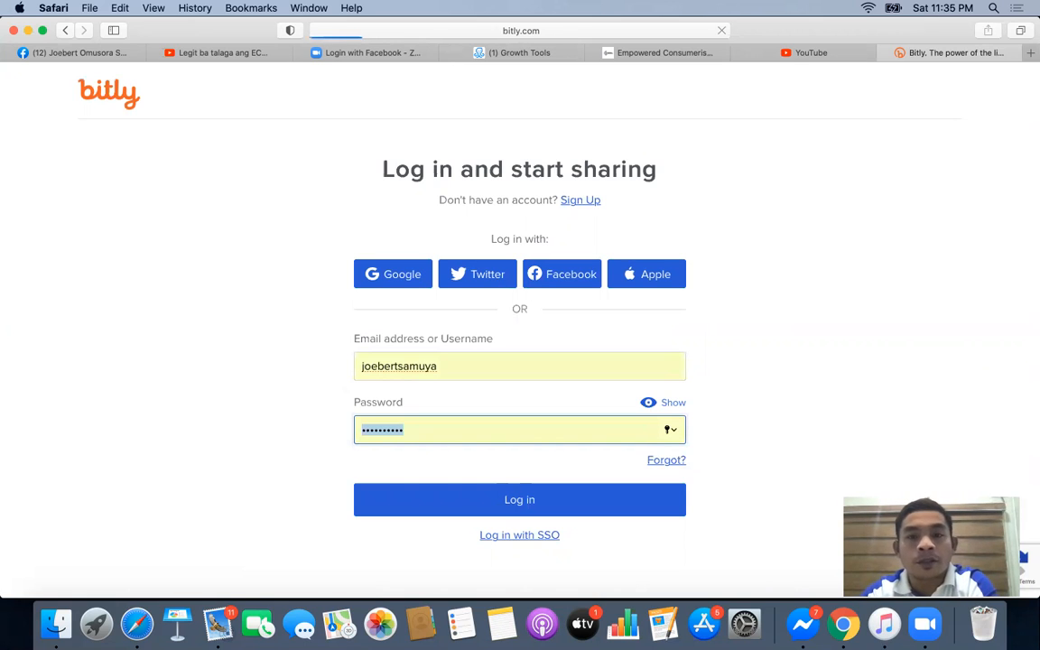
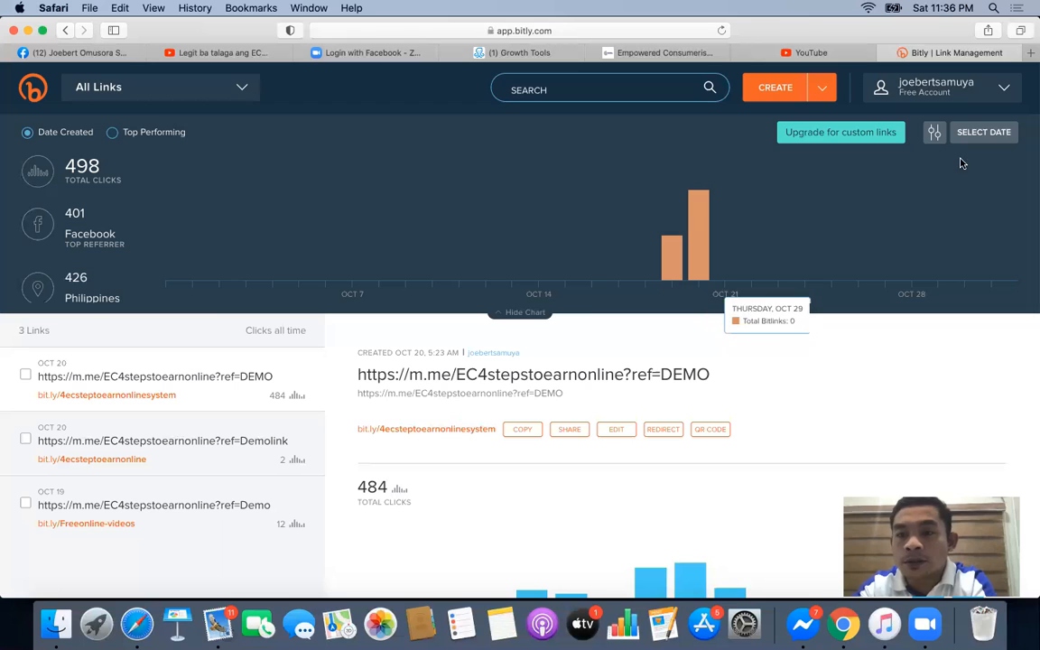
Create a new Bitly short link from the pasted m.me URL ending ref=w13375731
{"action": "left_click", "coordinate": [772, 90]}
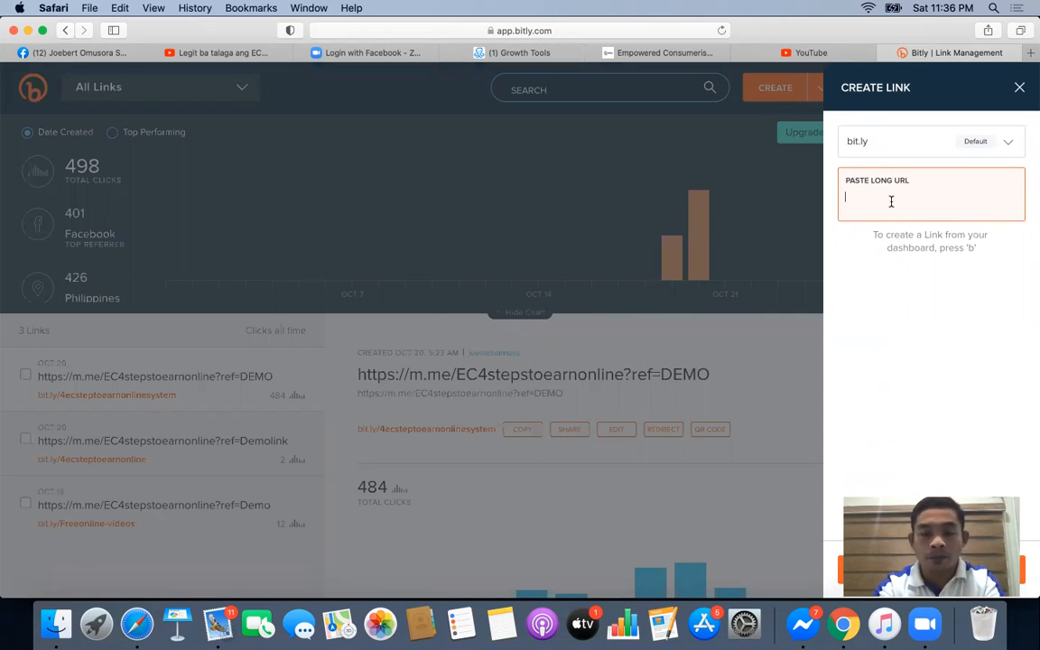
{"action": "type", "text": "https://m.me/4ecstepstoearnonline?ref=w13375731"}
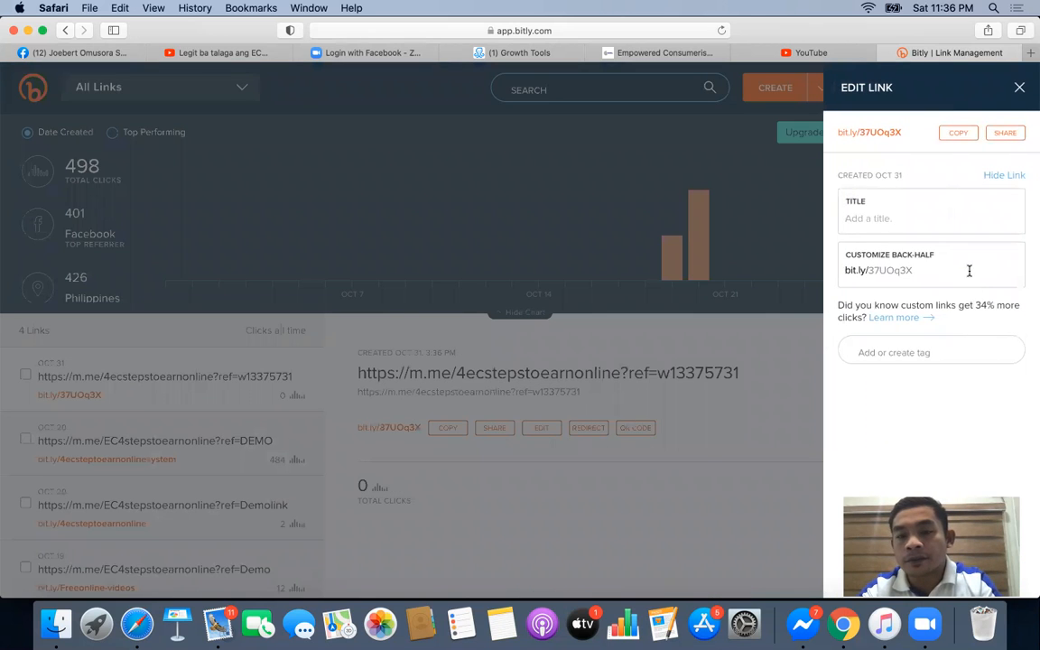
Try out and erase a custom back-half, then close the editor unsaved, keeping bit.ly/37UOq3X
{"action": "left_click", "coordinate": [917, 270]}
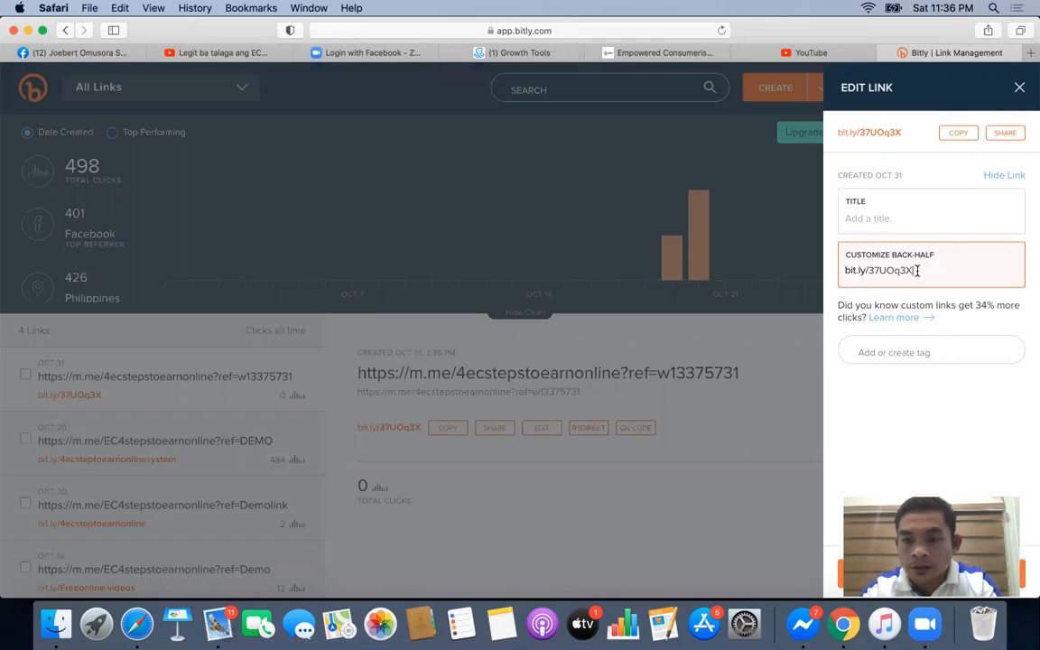
{"action": "key", "text": "BackSpace"}
{"action": "key", "text": "BackSpace"}
{"action": "key", "text": "BackSpace"}
{"action": "key", "text": "BackSpace"}
{"action": "key", "text": "BackSpace"}
{"action": "key", "text": "BackSpace"}
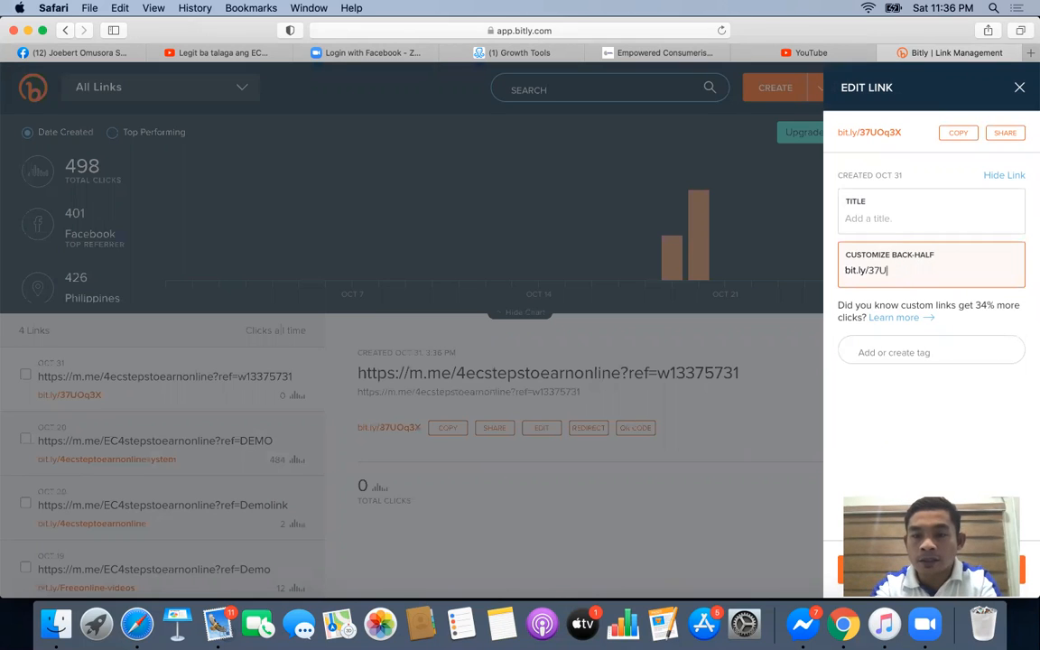
{"action": "key", "text": "BackSpace"}
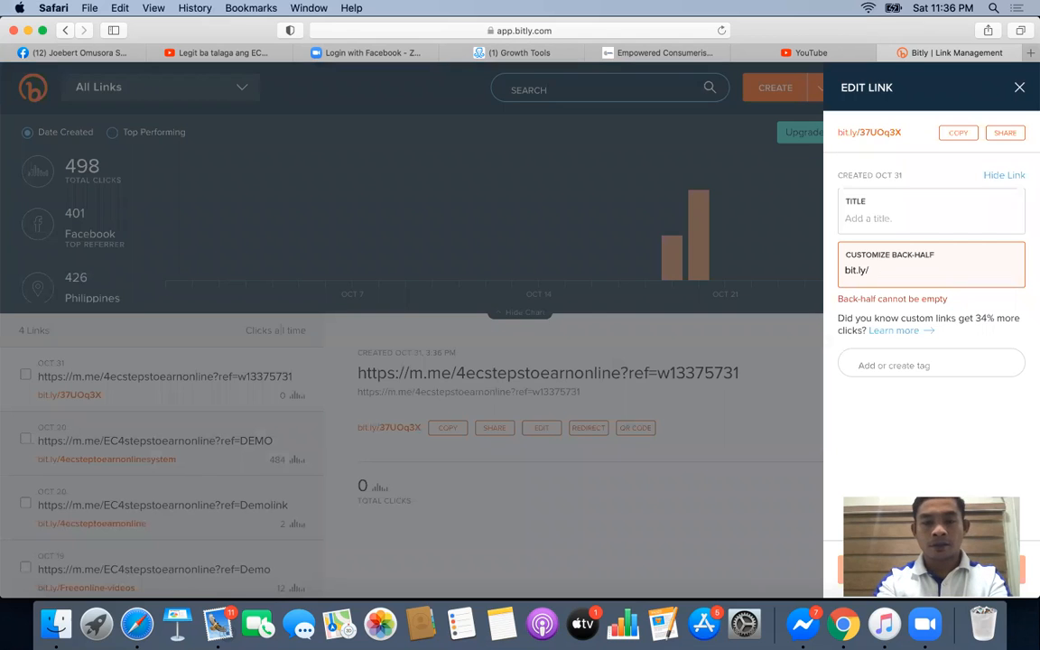
{"action": "type", "text": "my"}
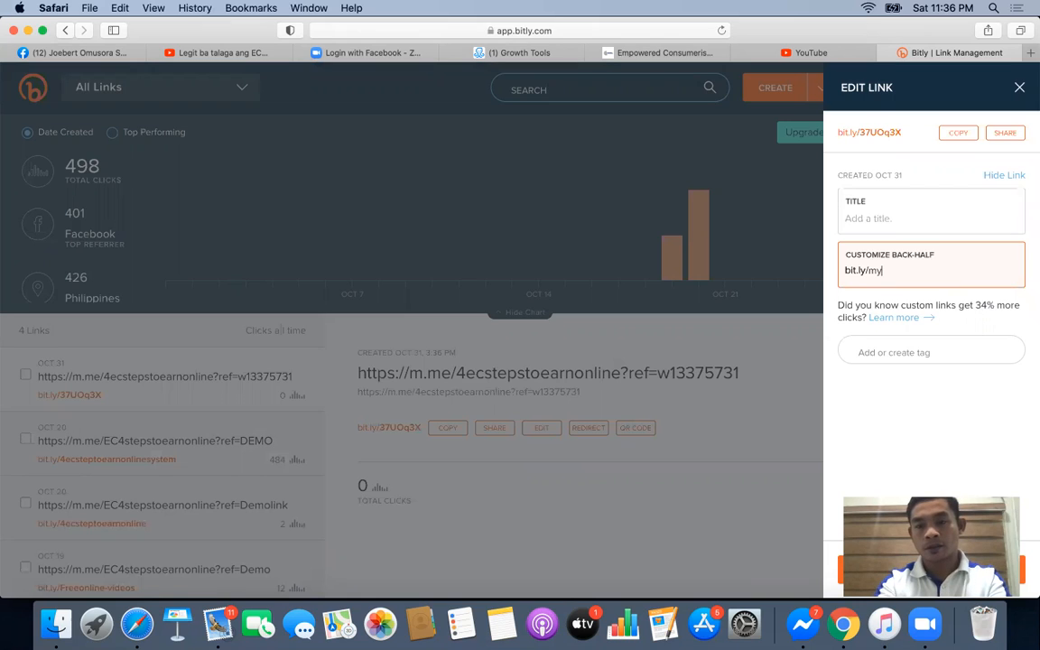
{"action": "key", "text": "BackSpace"}
{"action": "key", "text": "BackSpace"}
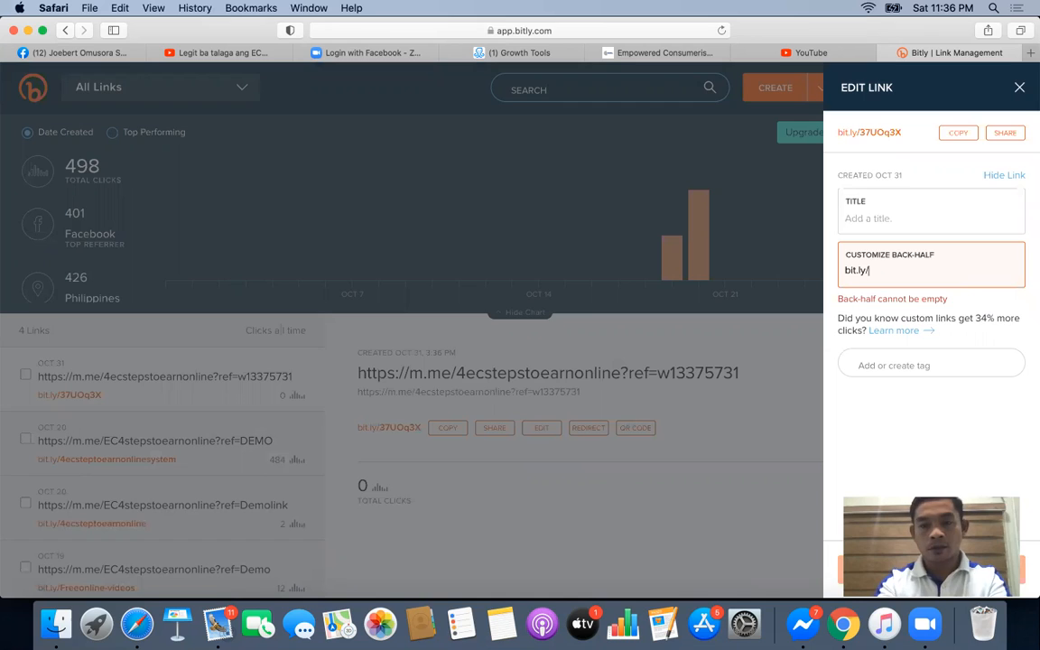
{"action": "type", "text": "freetrain"}
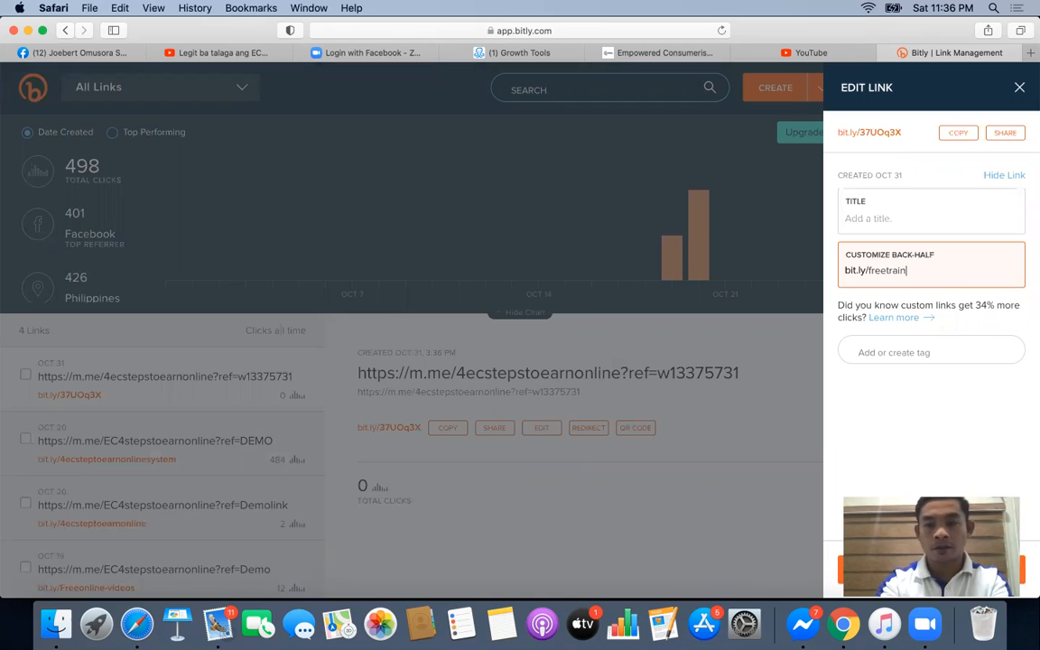
{"action": "type", "text": "ingbyjoebert"}
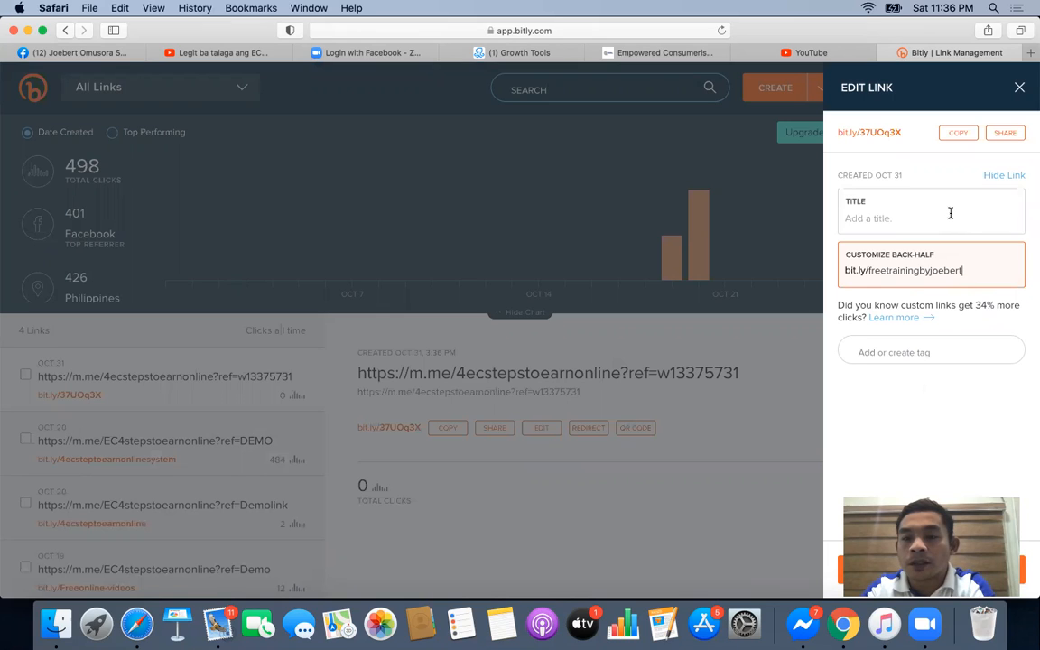
{"action": "left_click", "coordinate": [951, 404]}
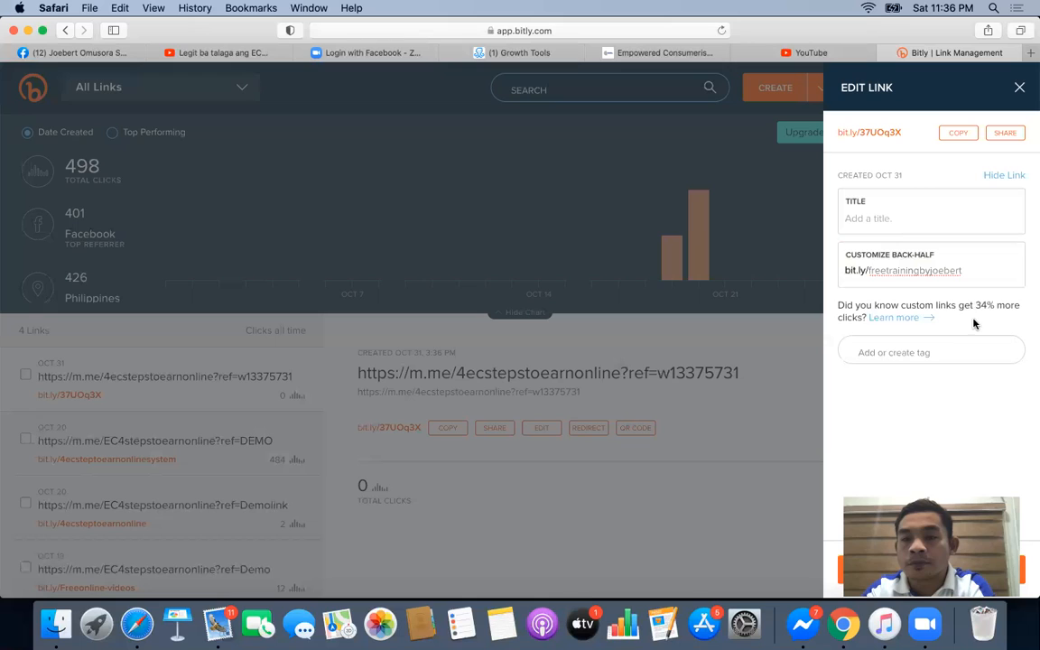
{"action": "left_click", "coordinate": [978, 271]}
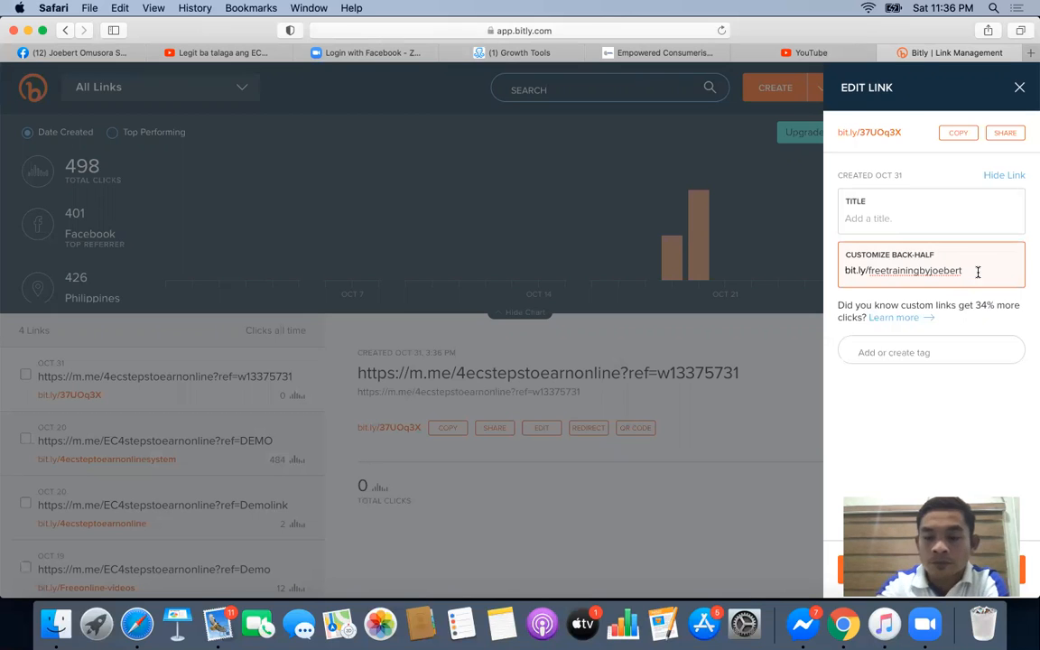
{"action": "key", "text": "BackSpace"}
{"action": "key", "text": "BackSpace"}
{"action": "key", "text": "BackSpace"}
{"action": "key", "text": "BackSpace"}
{"action": "key", "text": "BackSpace"}
{"action": "key", "text": "BackSpace"}
{"action": "key", "text": "BackSpace"}
{"action": "key", "text": "BackSpace"}
{"action": "key", "text": "BackSpace"}
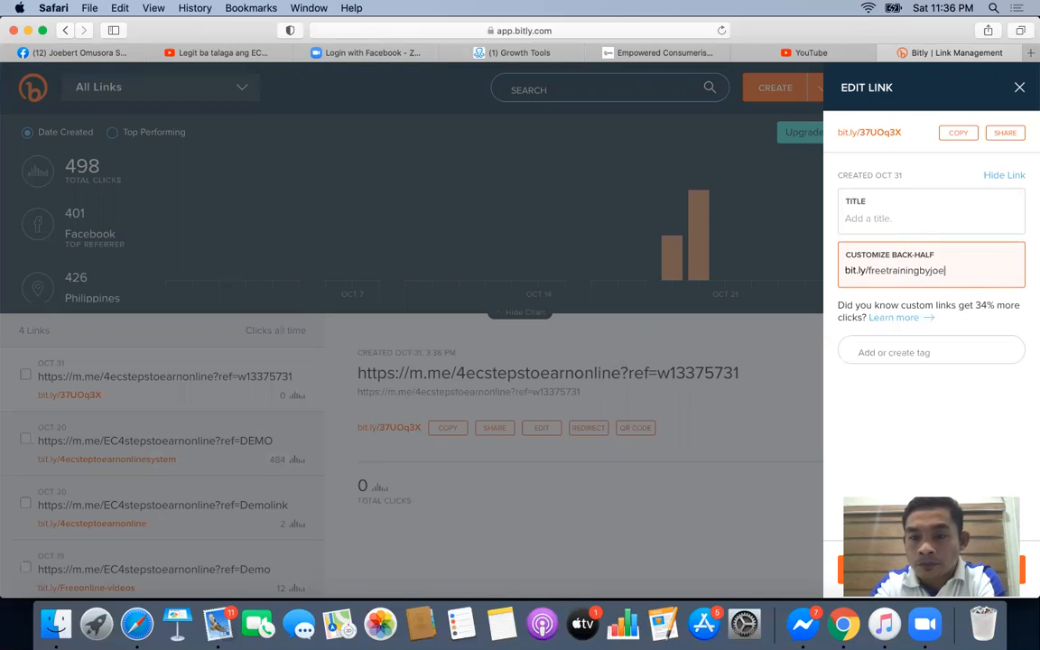
{"action": "key", "text": "BackSpace"}
{"action": "key", "text": "BackSpace"}
{"action": "key", "text": "BackSpace"}
{"action": "key", "text": "BackSpace"}
{"action": "key", "text": "BackSpace"}
{"action": "key", "text": "BackSpace"}
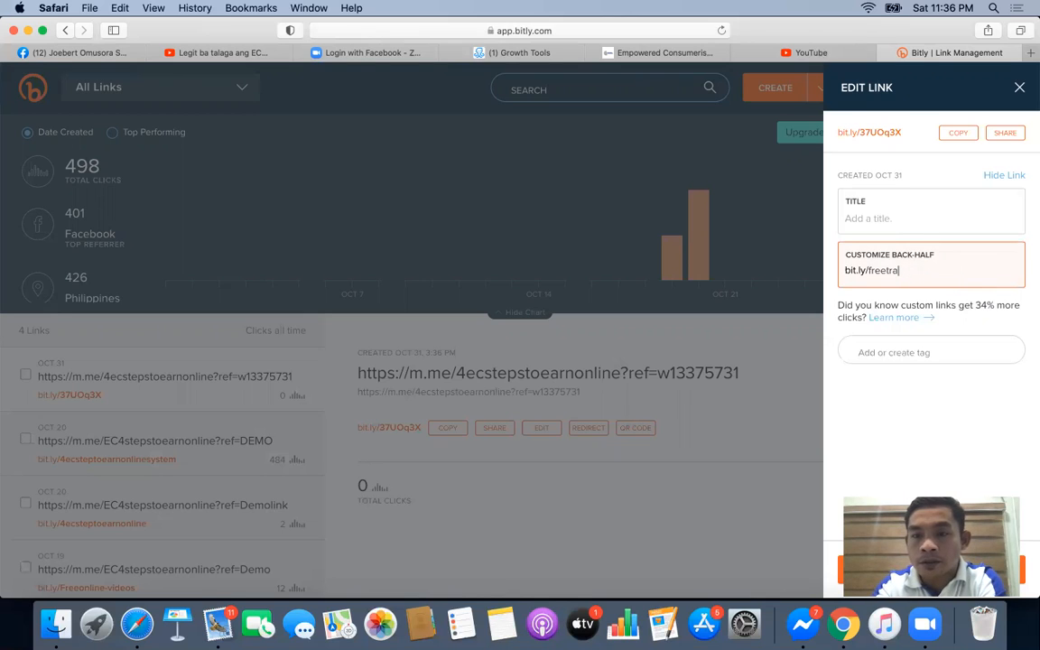
{"action": "left_click", "coordinate": [1019, 91]}
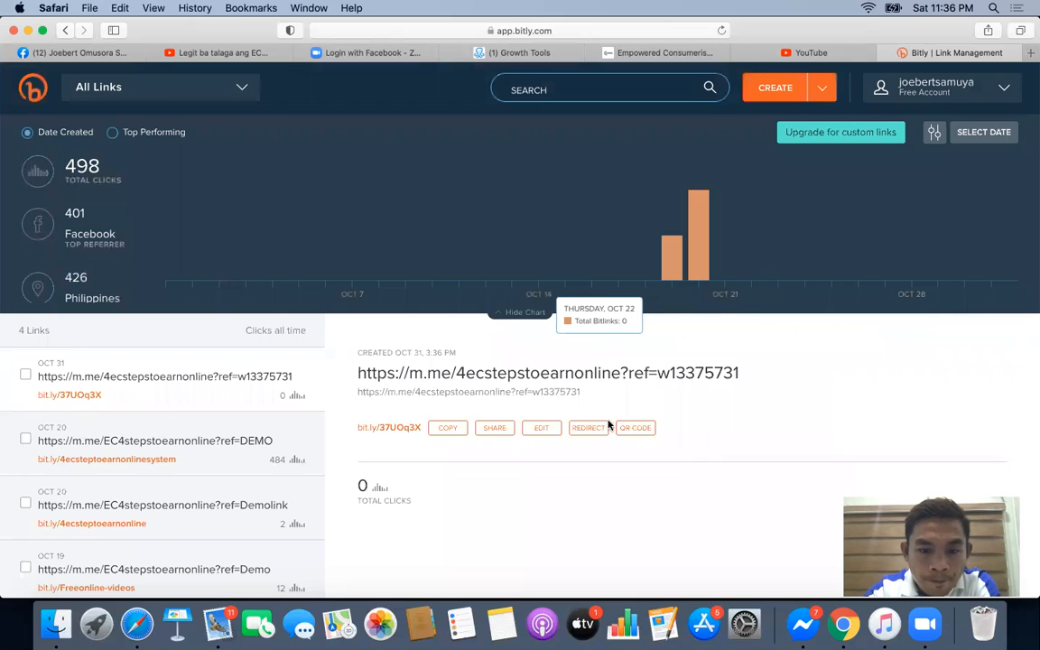
Append 'freetrainingby' plus the owner's name to the 37UOq3X back-half, fixing the typo, and save
{"action": "left_click", "coordinate": [542, 430]}
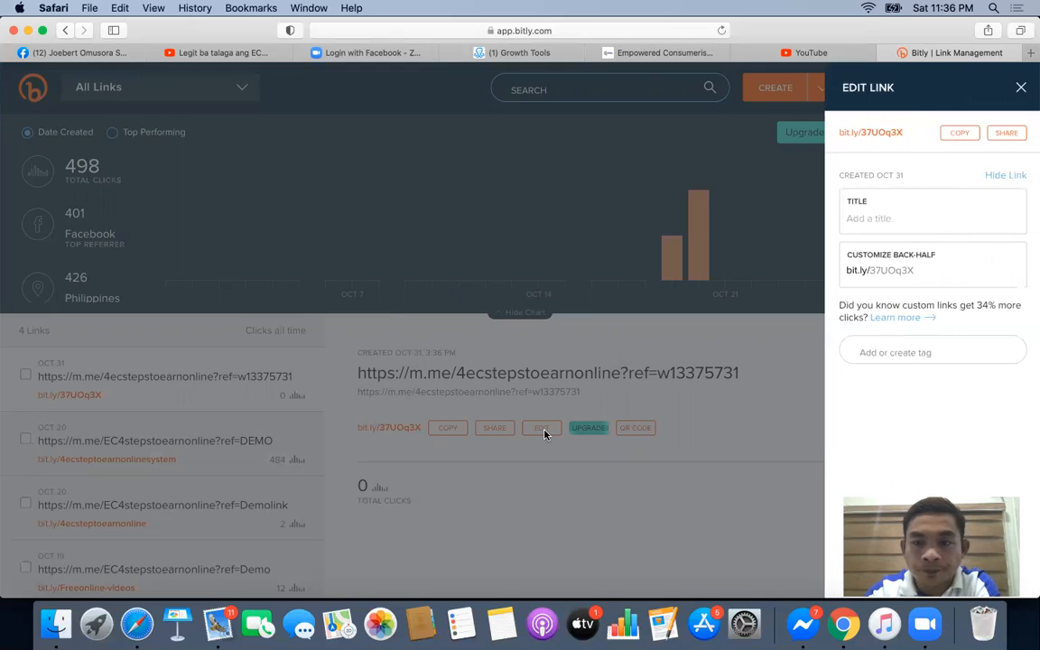
{"action": "left_click", "coordinate": [915, 270]}
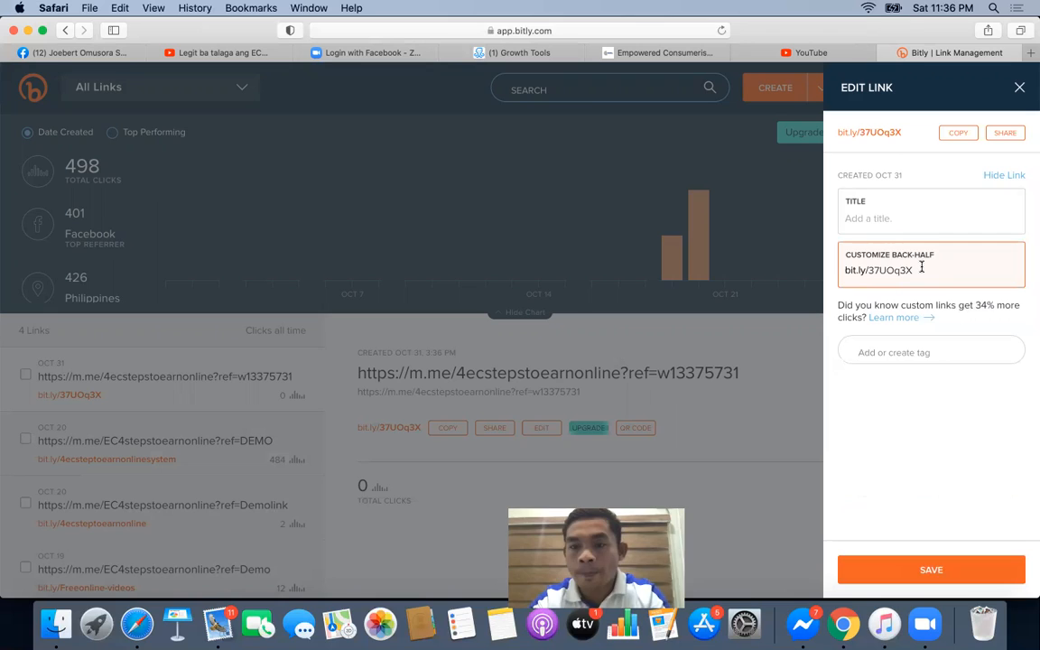
{"action": "type", "text": "fr"}
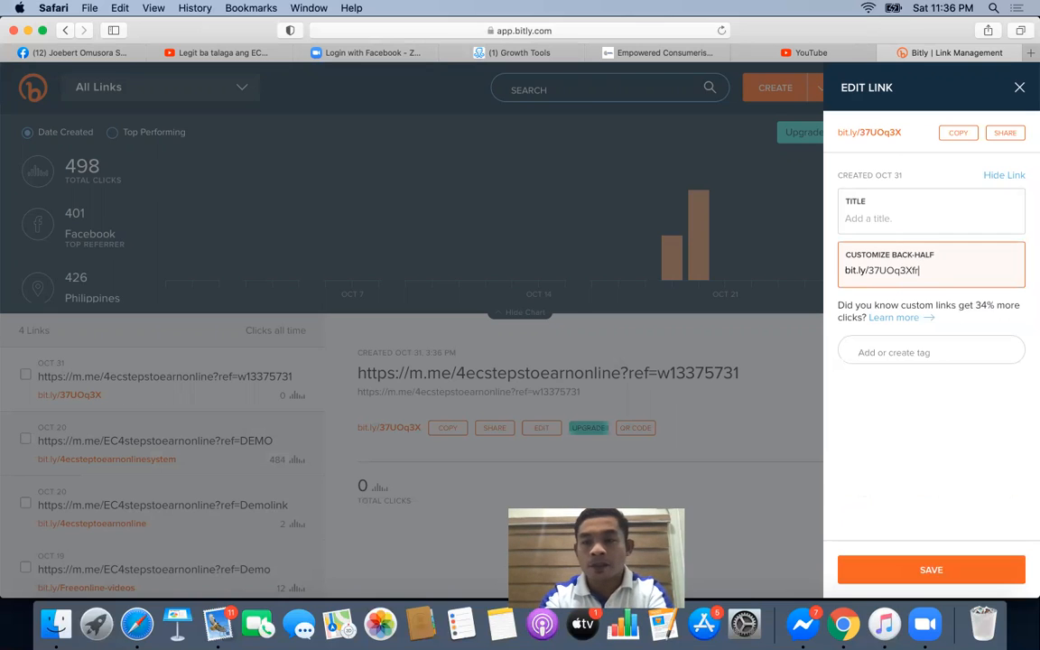
{"action": "type", "text": "eetr"}
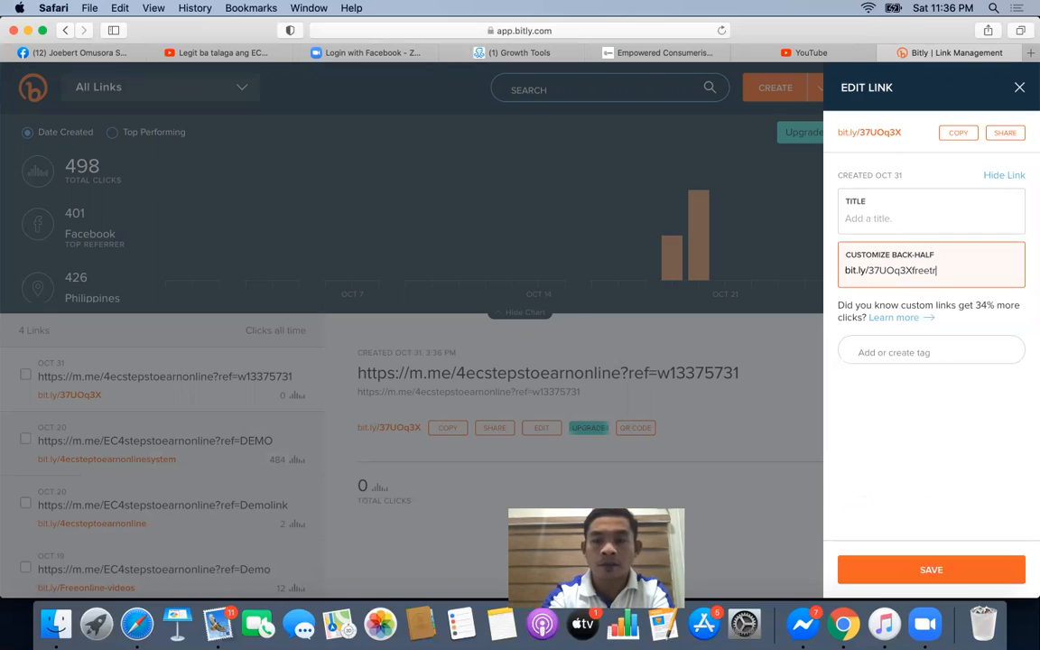
{"action": "type", "text": "ailning ="}
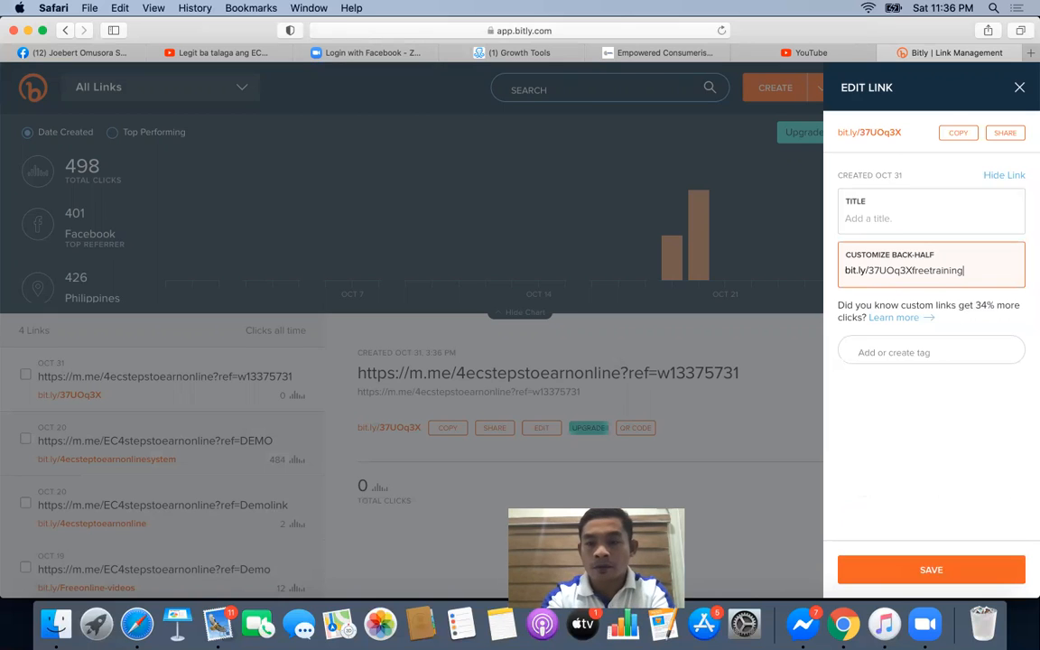
{"action": "key", "text": "BackSpace"}
{"action": "key", "text": "BackSpace"}
{"action": "type", "text": "byjoebert"}
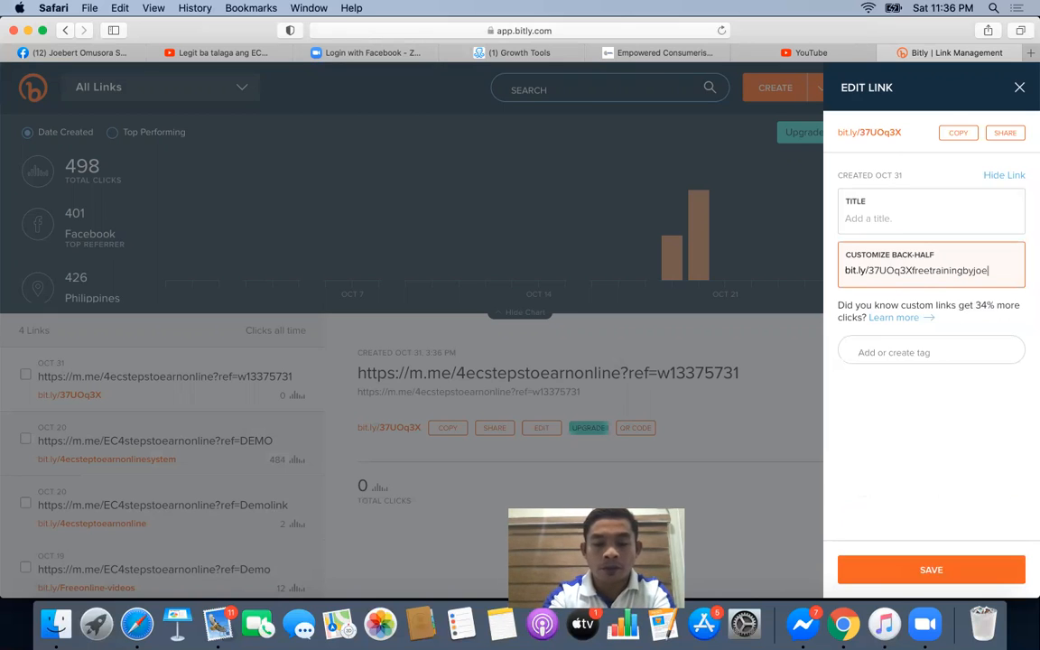
{"action": "left_click", "coordinate": [980, 585]}
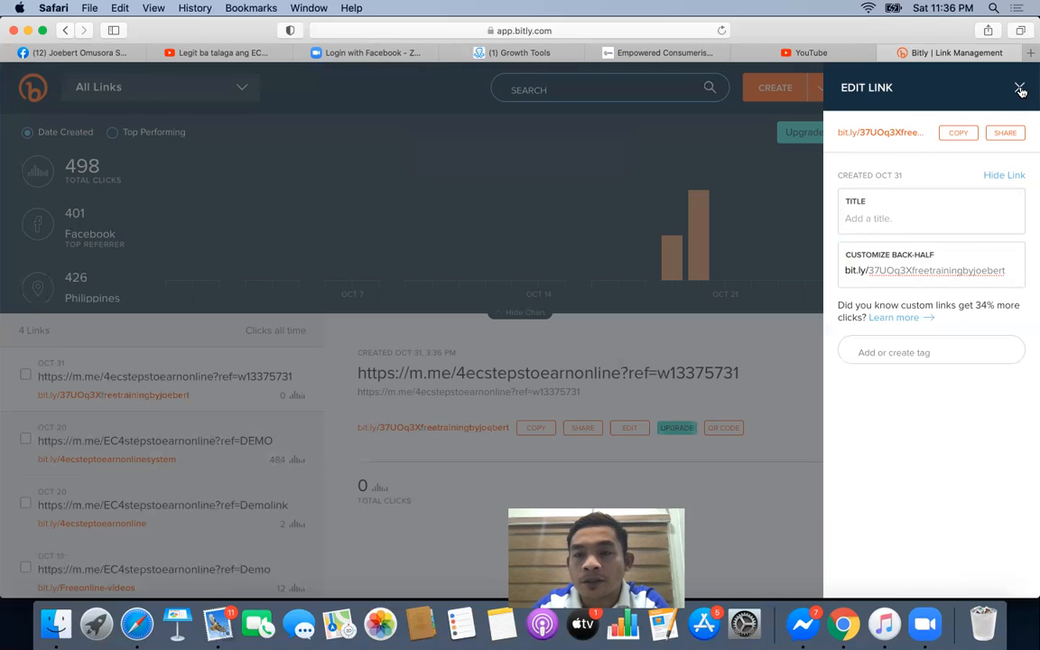
{"action": "left_click", "coordinate": [961, 138]}
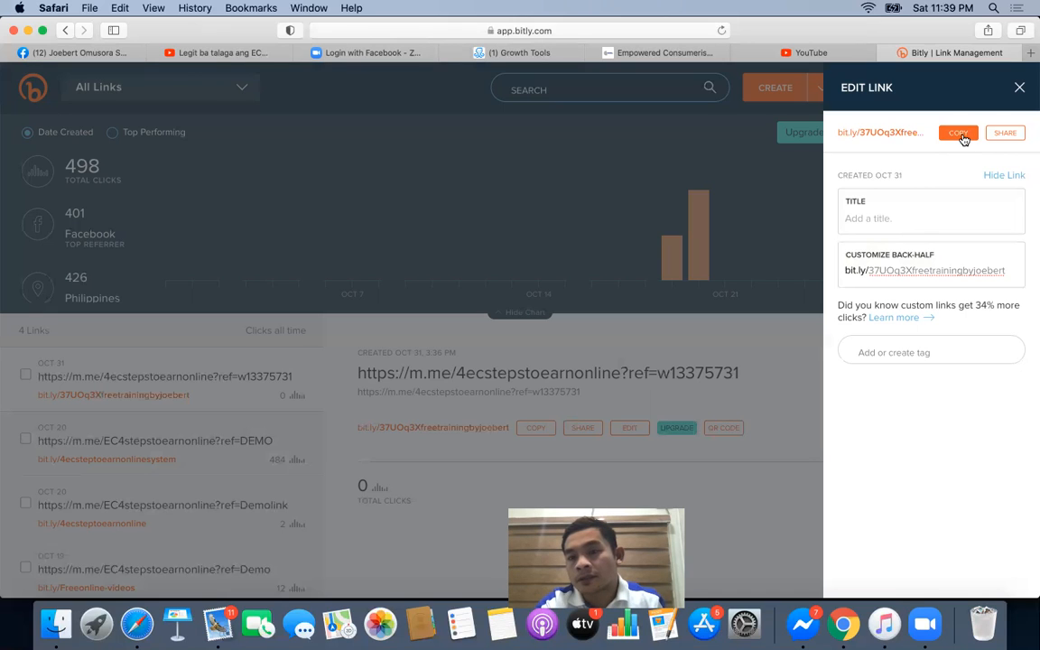
Copy the bit.ly/37UOq3Xfreetrainingby… link to the clipboard and close the Edit Link panel
{"action": "left_click", "coordinate": [964, 139]}
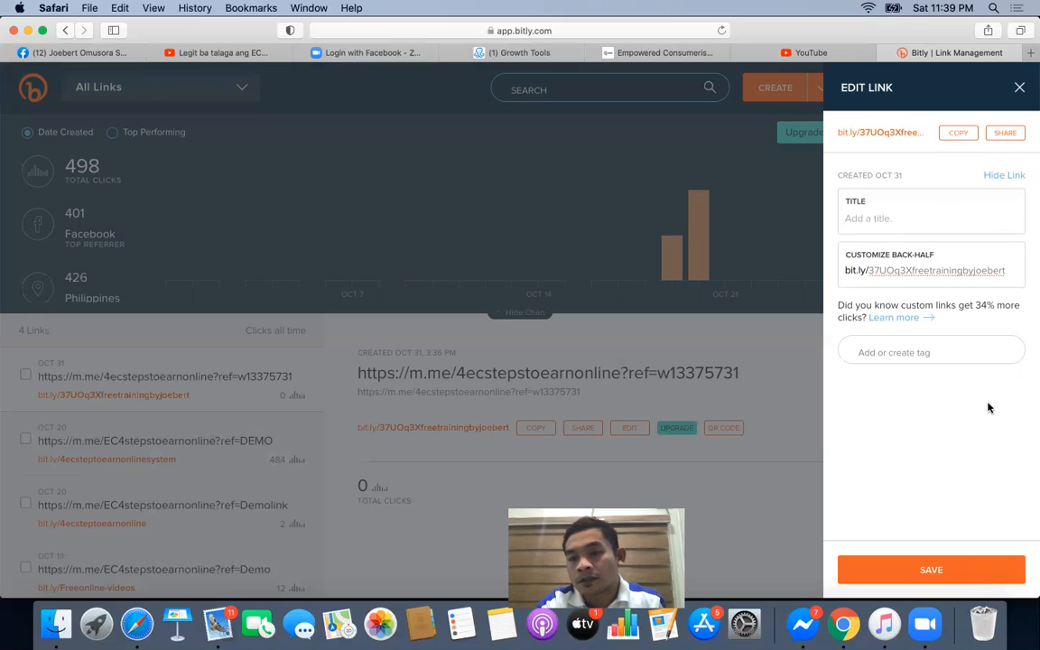
{"action": "left_click", "coordinate": [1022, 87]}
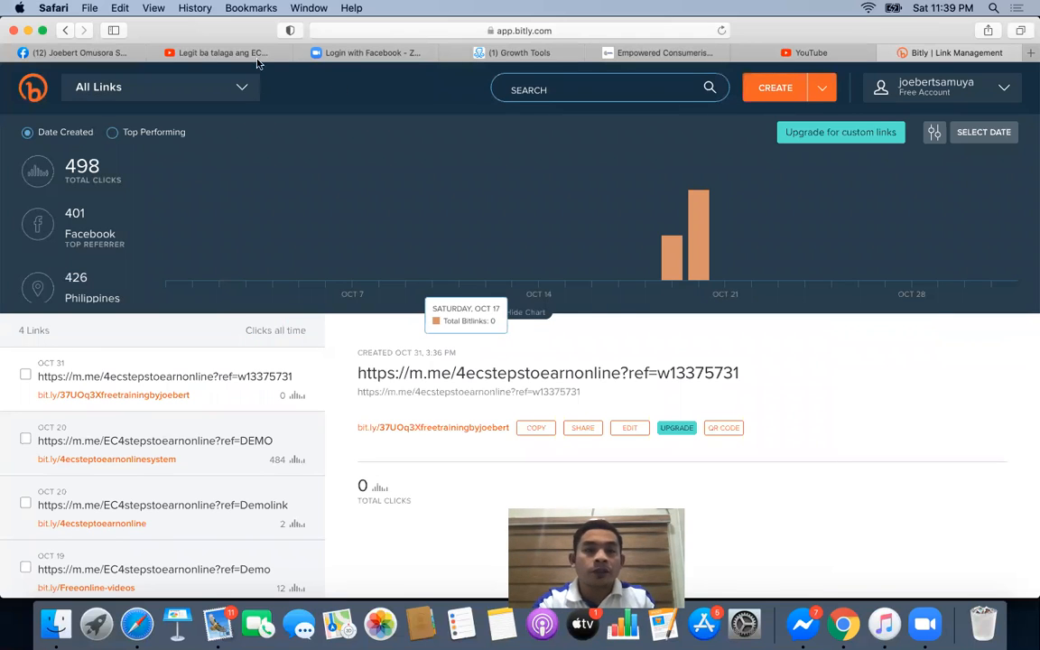
Send the customised bit.ly link in the Facebook chat, then open it in a new tab
{"action": "left_click", "coordinate": [80, 52]}
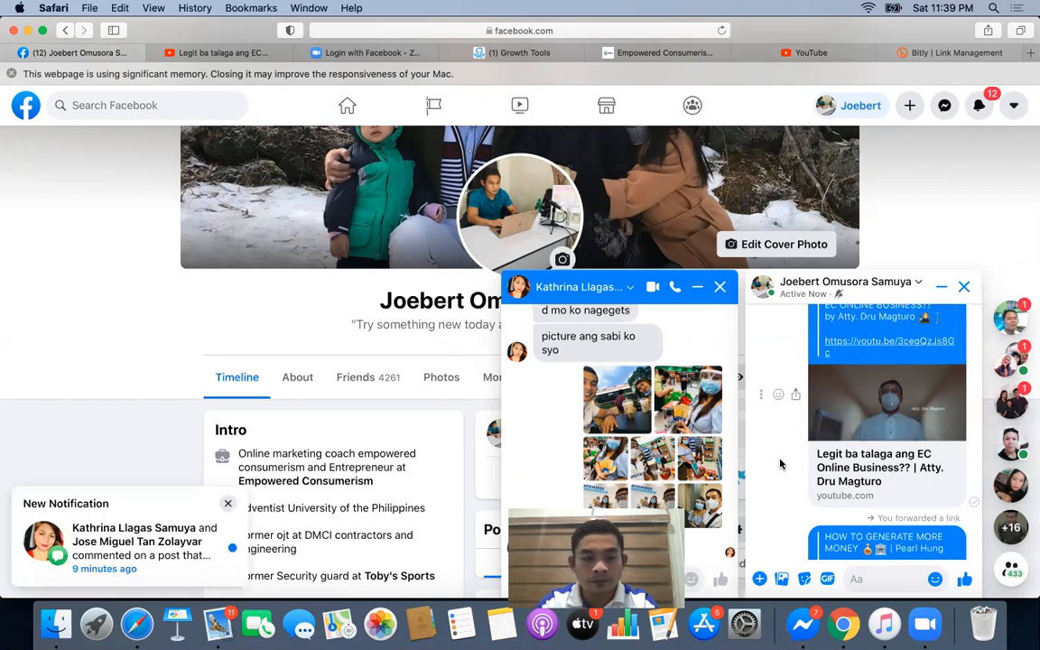
{"action": "scroll", "coordinate": [781, 465], "scroll_direction": "down", "scroll_amount": 5}
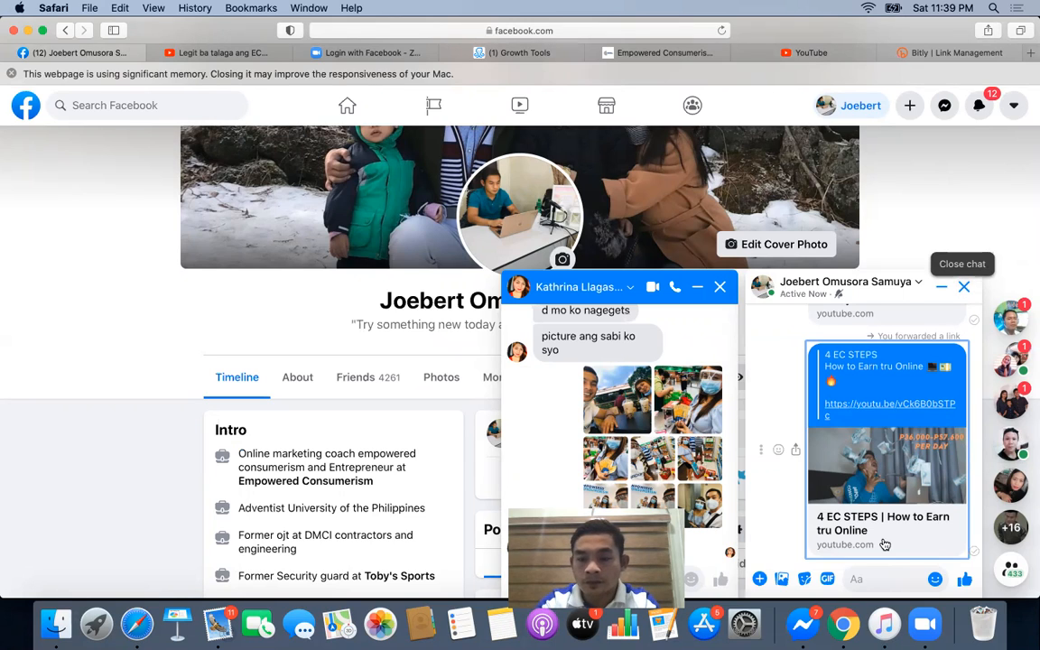
{"action": "left_click", "coordinate": [866, 579]}
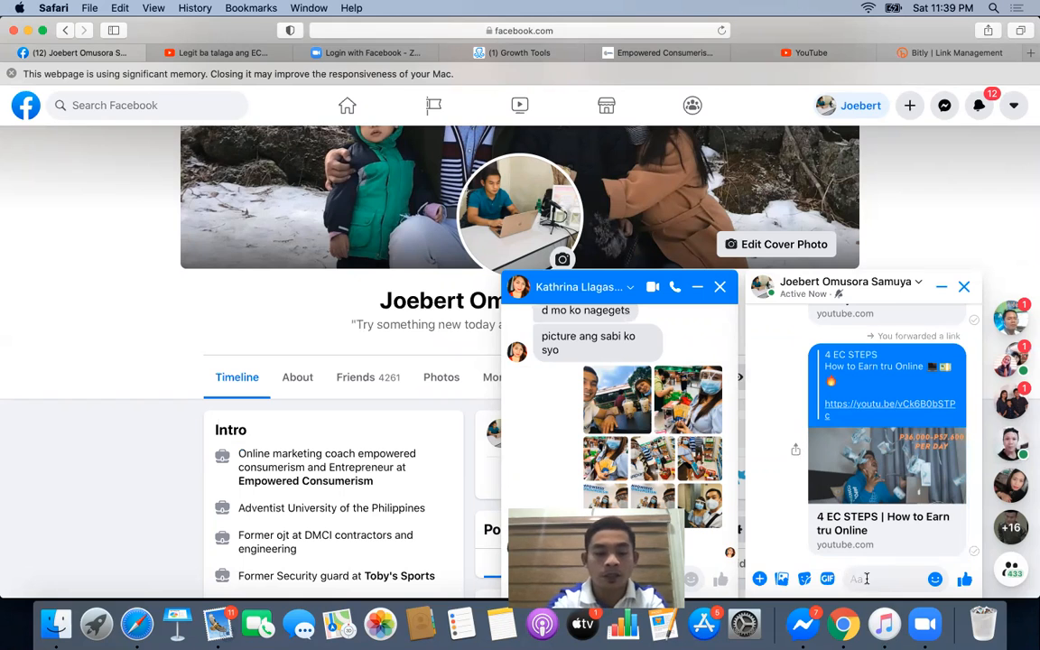
{"action": "type", "text": "http://bit.ly/37UOq3Xfreetrainingbyjoebert"}
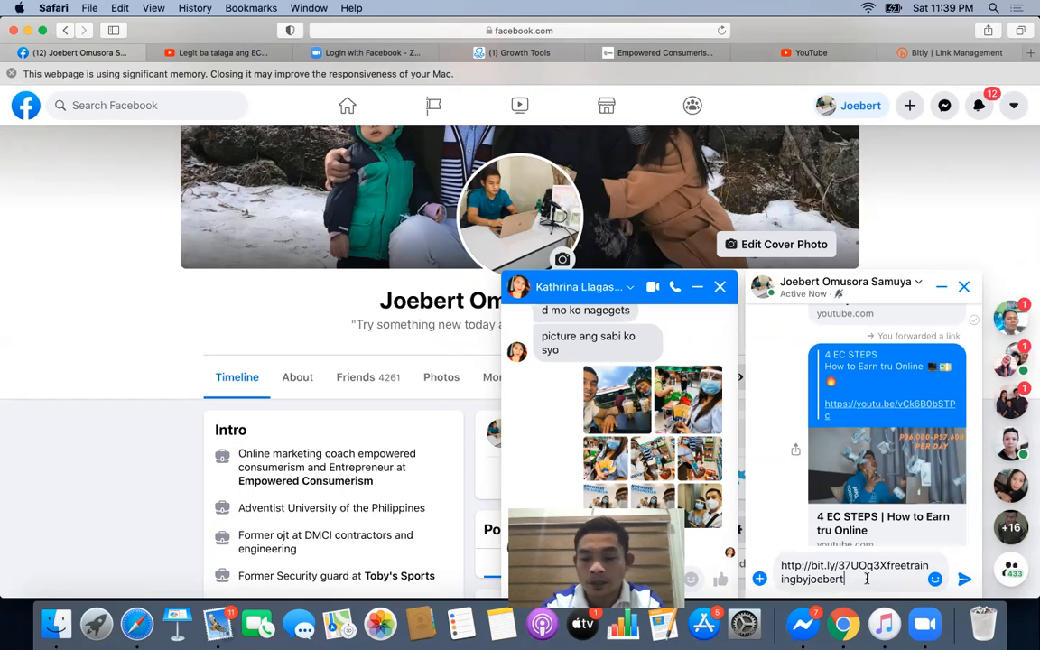
{"action": "key", "text": "Return"}
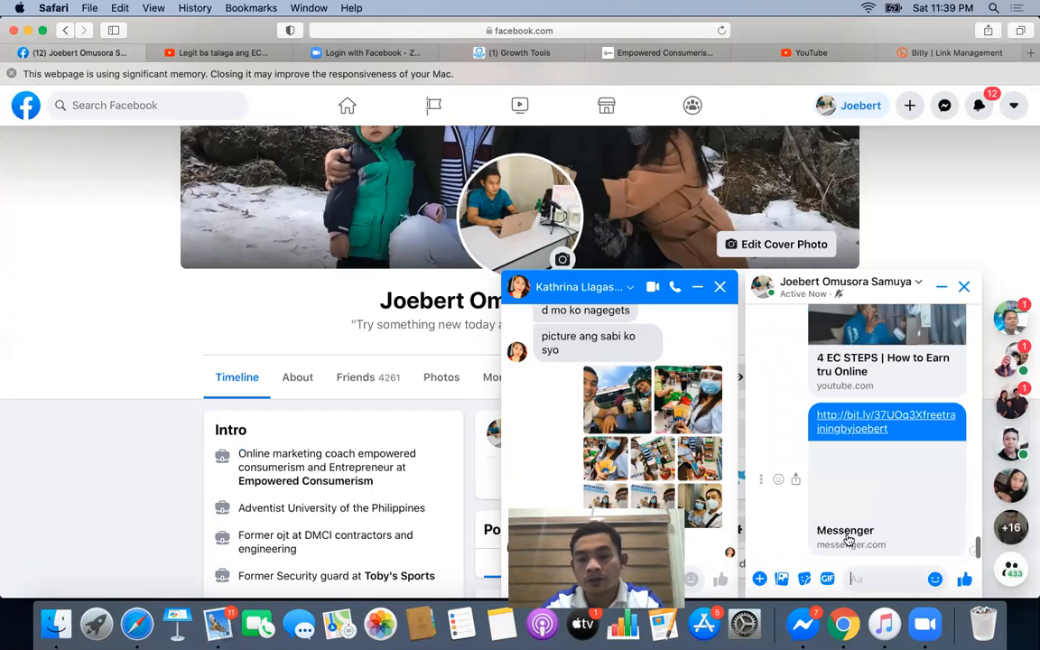
{"action": "left_click", "coordinate": [862, 427]}
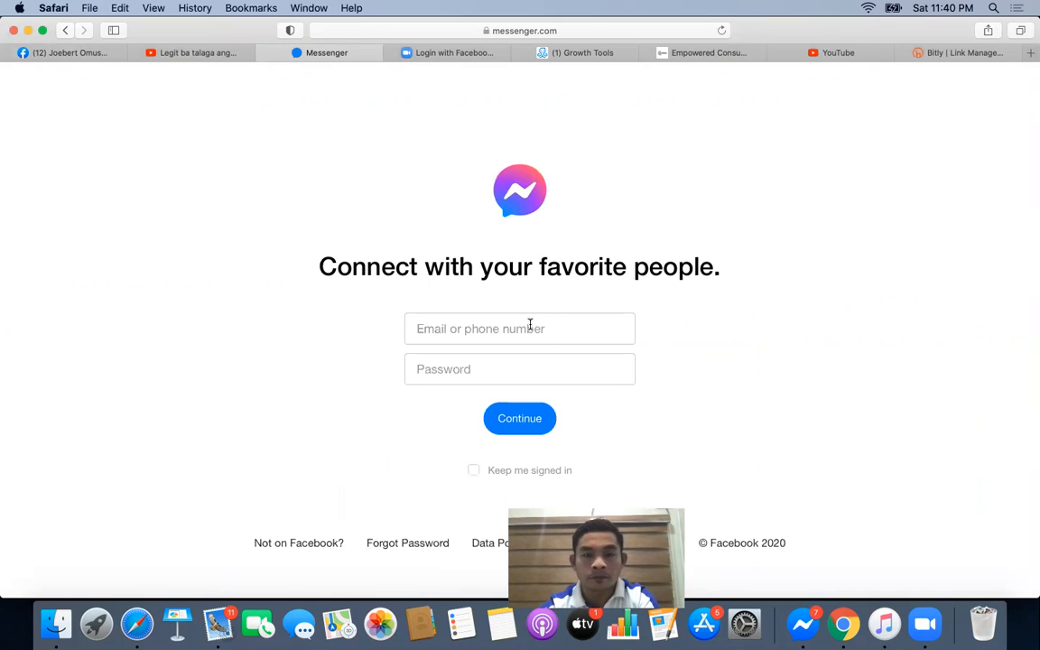
Sign in to Messenger with the saved e-mail and retyped password, declining Safari's password update
{"action": "left_click", "coordinate": [530, 324]}
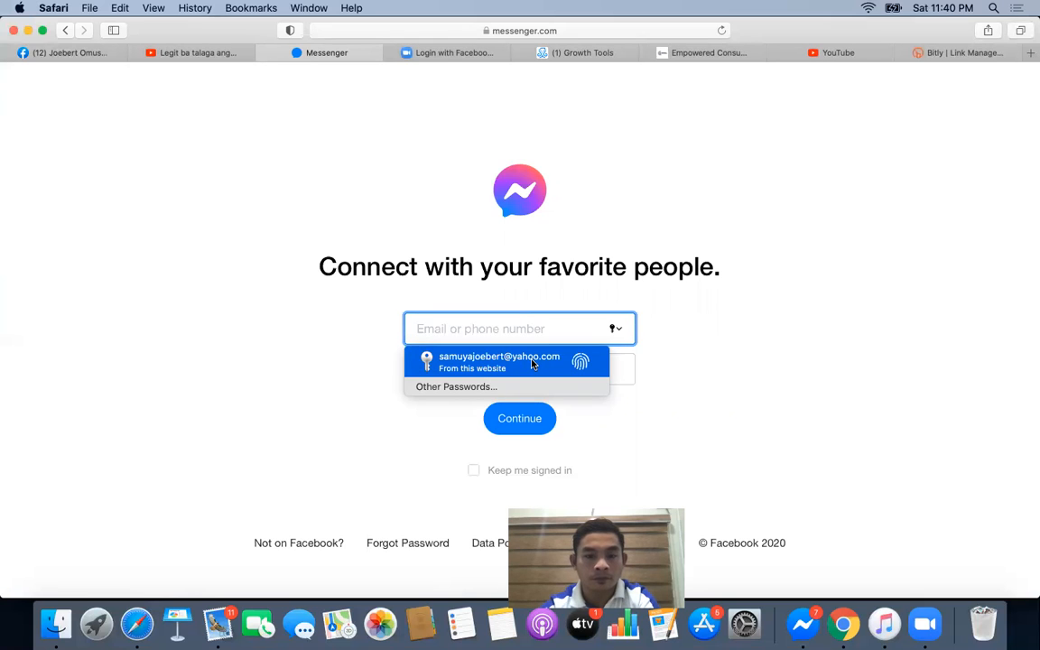
{"action": "left_click", "coordinate": [533, 361]}
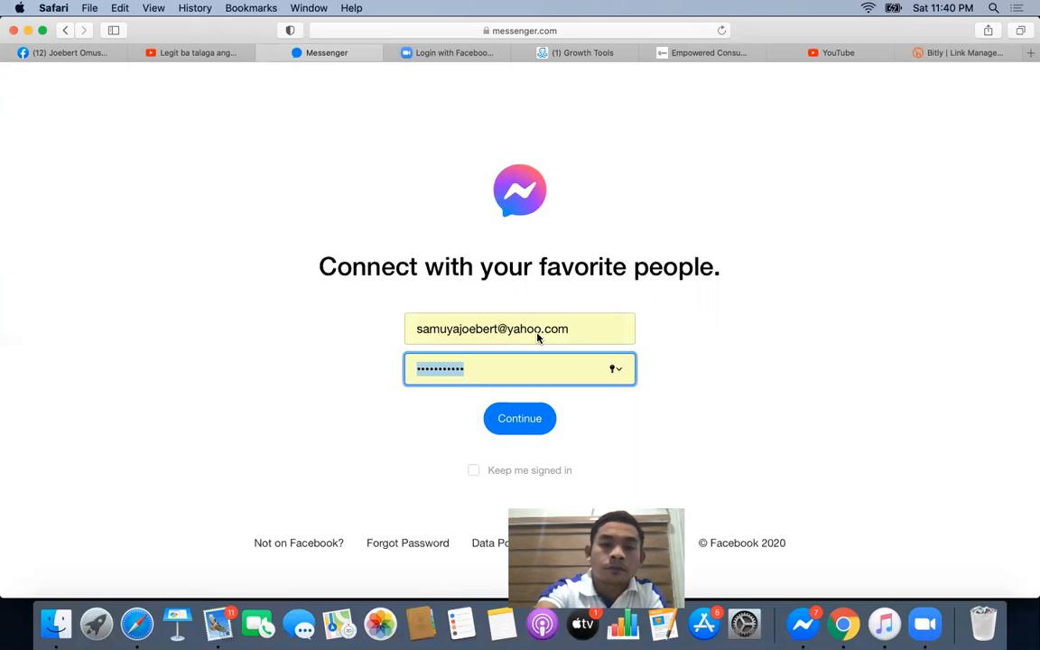
{"action": "left_click", "coordinate": [521, 420]}
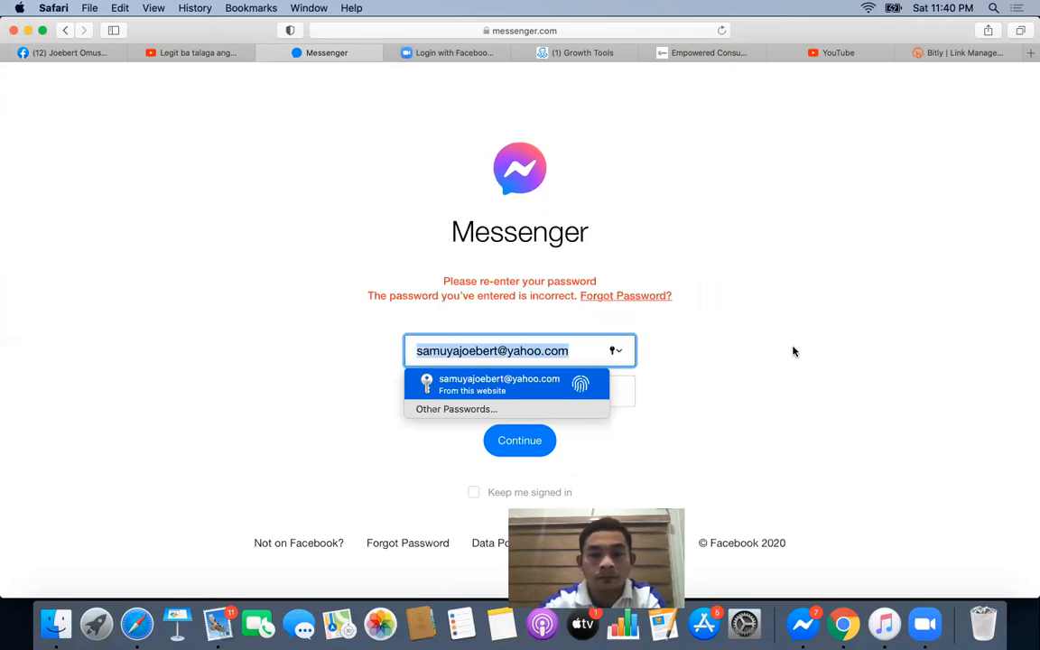
{"action": "left_click", "coordinate": [626, 395]}
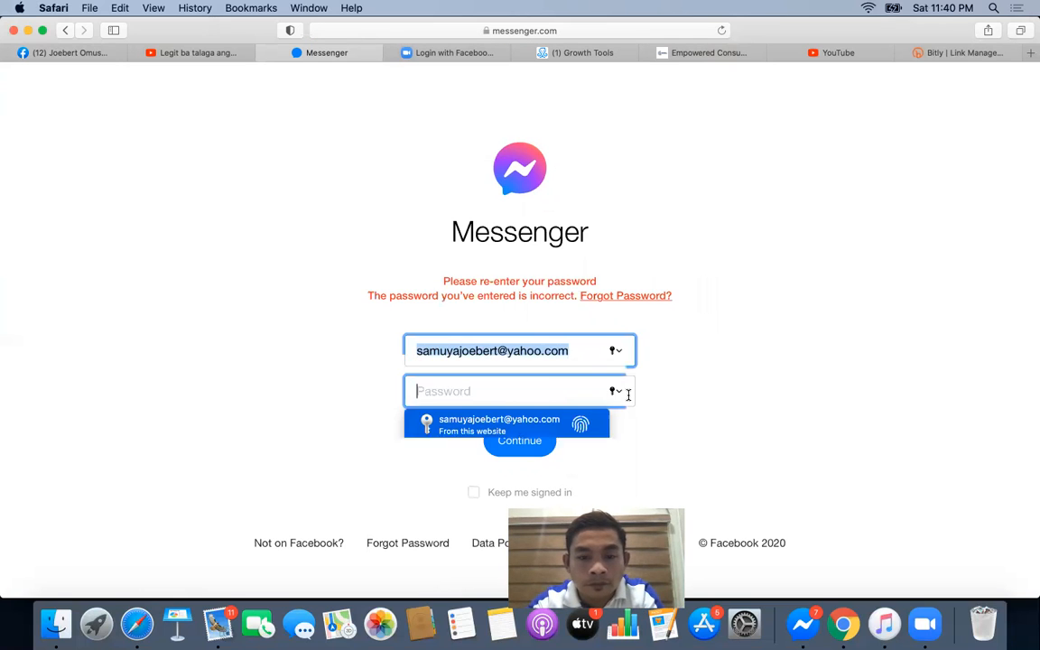
{"action": "type", "text": "••••••"}
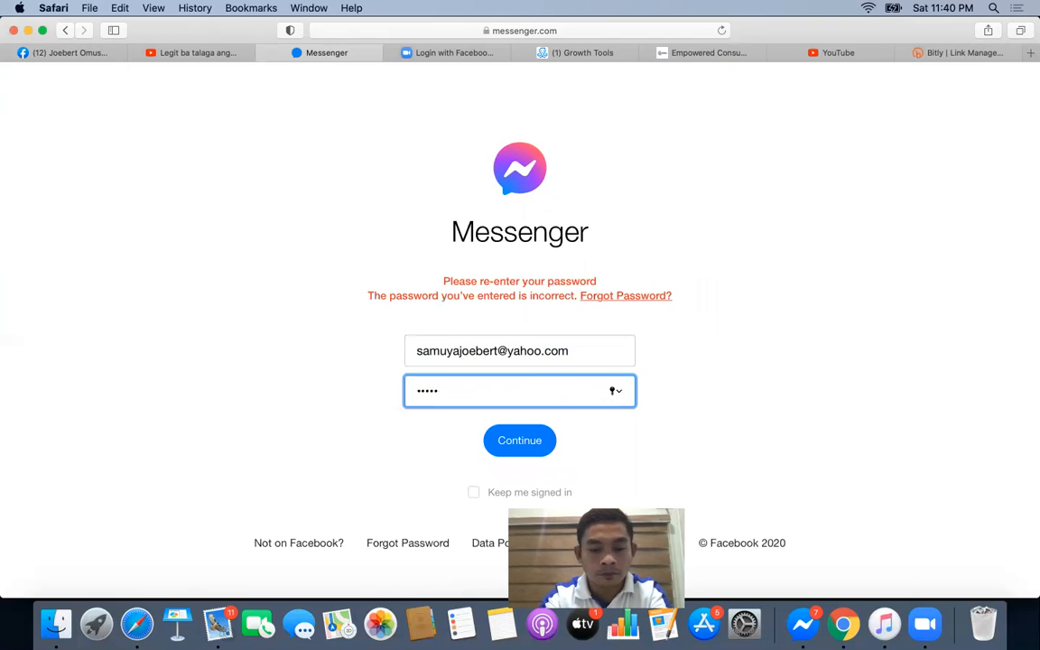
{"action": "type", "text": "••••"}
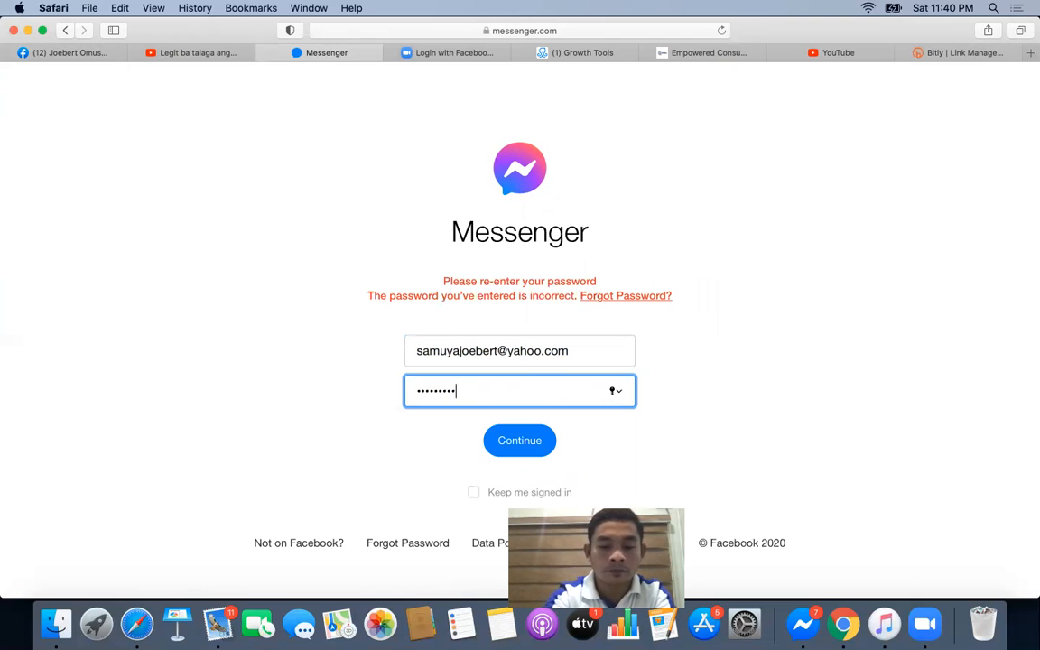
{"action": "left_click", "coordinate": [517, 440]}
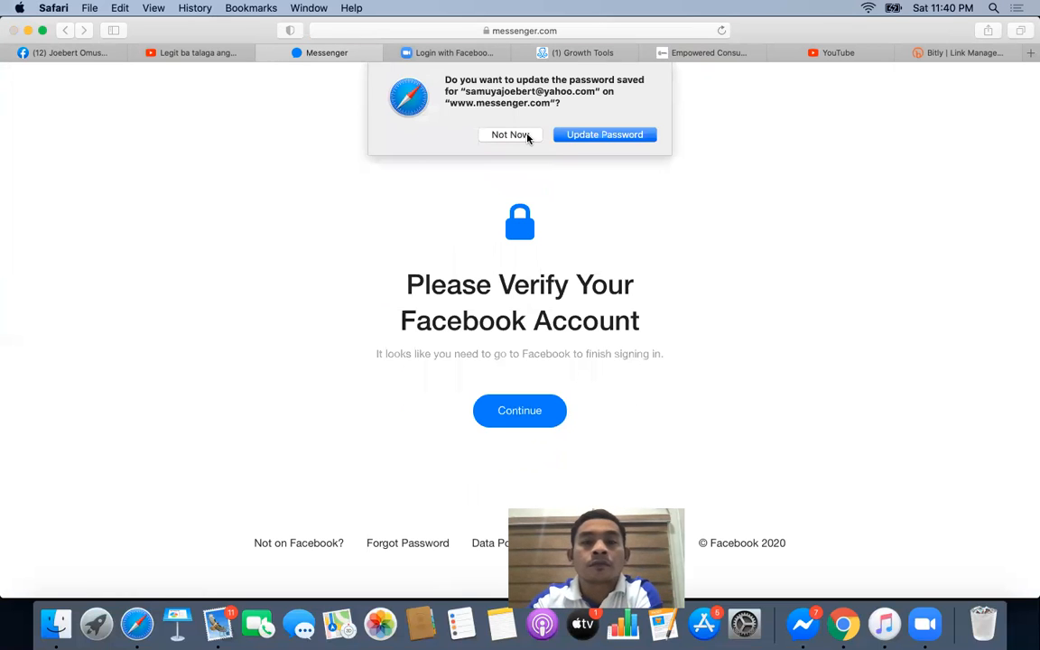
{"action": "left_click", "coordinate": [529, 135]}
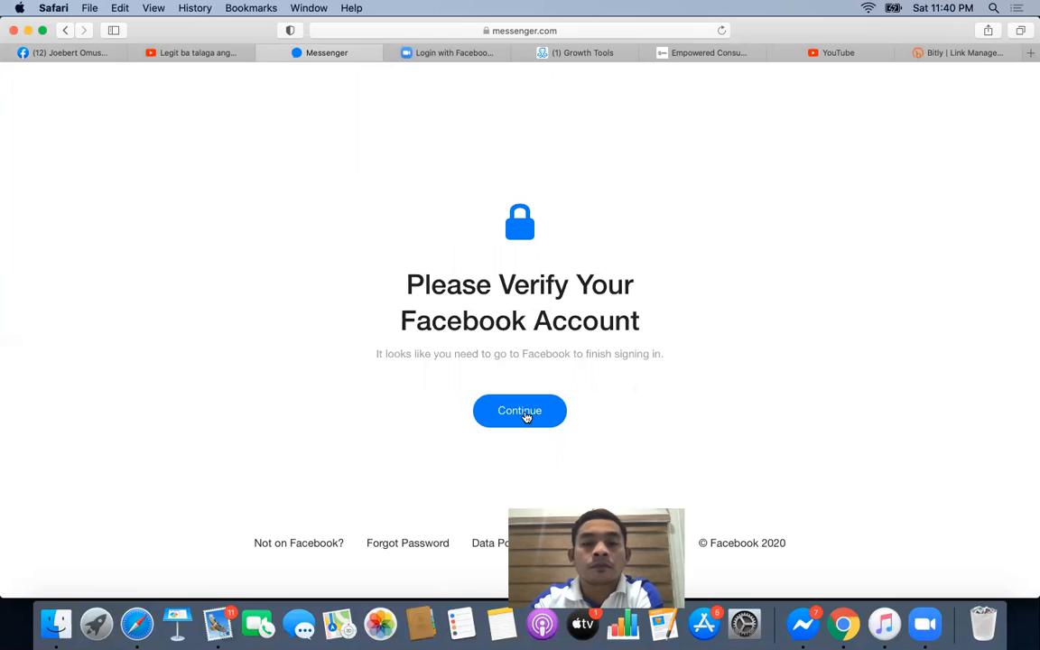
Confirm the recent login was yours and choose Don't Save for this browser
{"action": "left_click", "coordinate": [524, 412]}
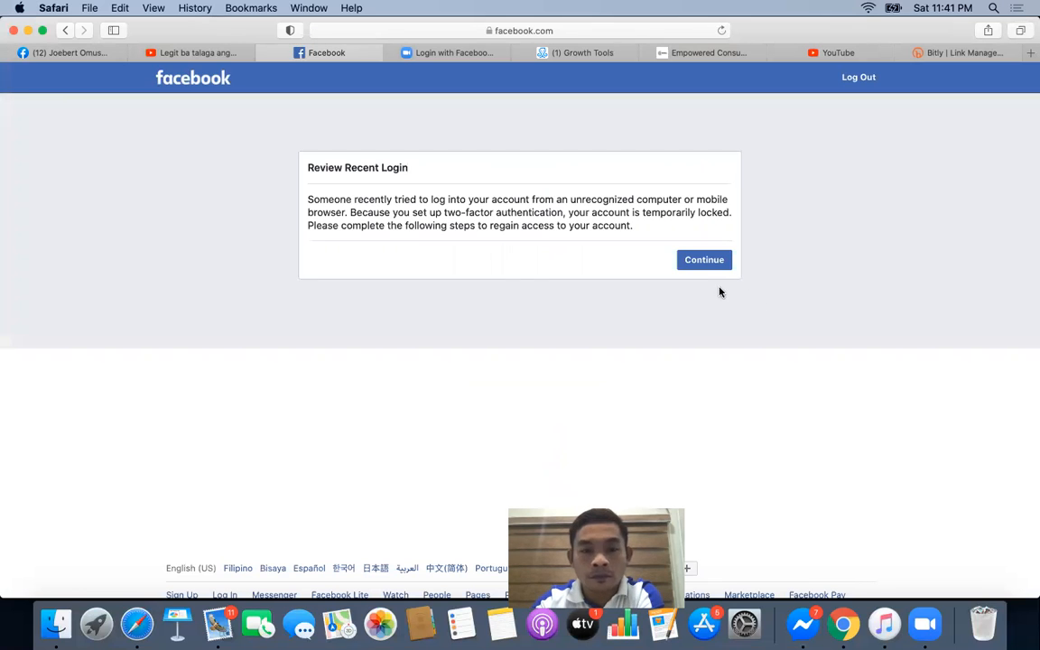
{"action": "left_click", "coordinate": [714, 261]}
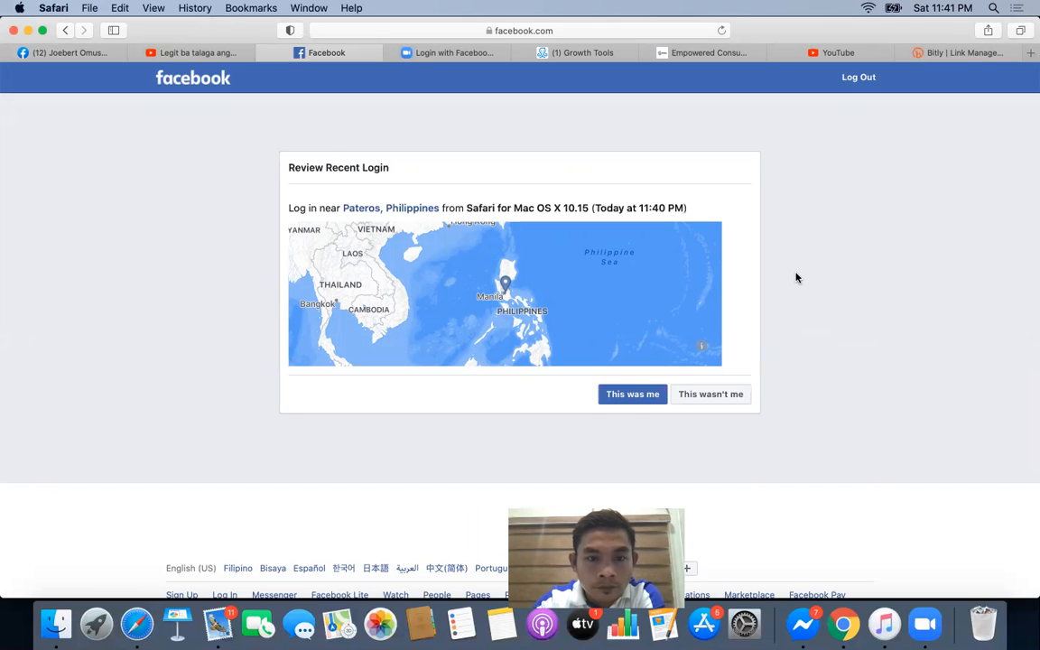
{"action": "left_click", "coordinate": [633, 395]}
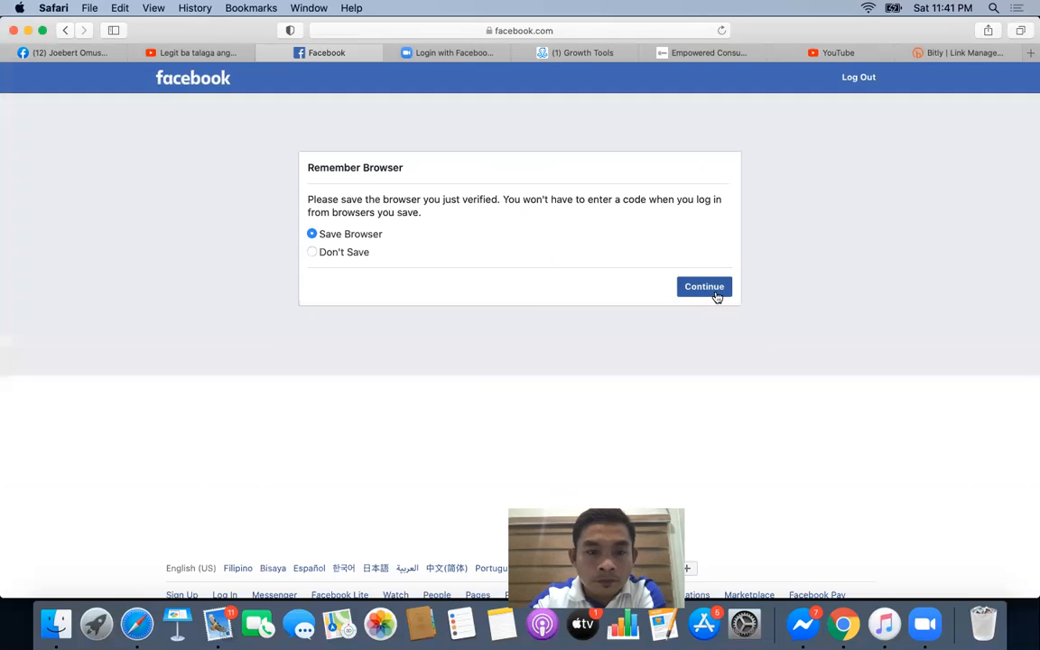
{"action": "left_click", "coordinate": [312, 253]}
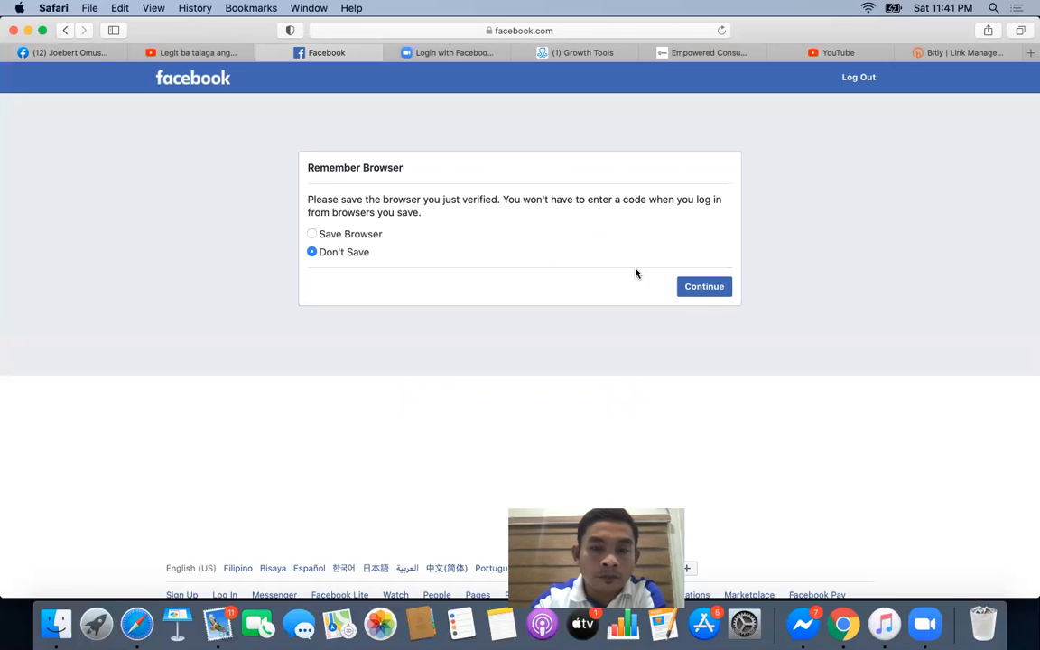
{"action": "left_click", "coordinate": [706, 287]}
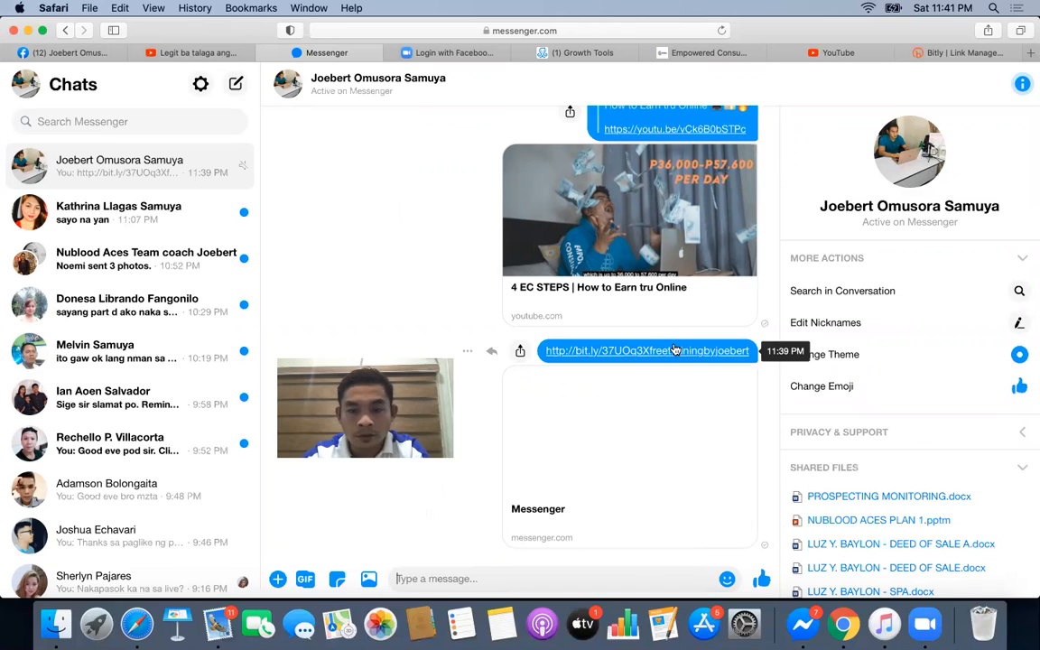
Open the bit.ly link in the Messenger chat to trigger the page's welcome and subscription replies
{"action": "left_click", "coordinate": [673, 358]}
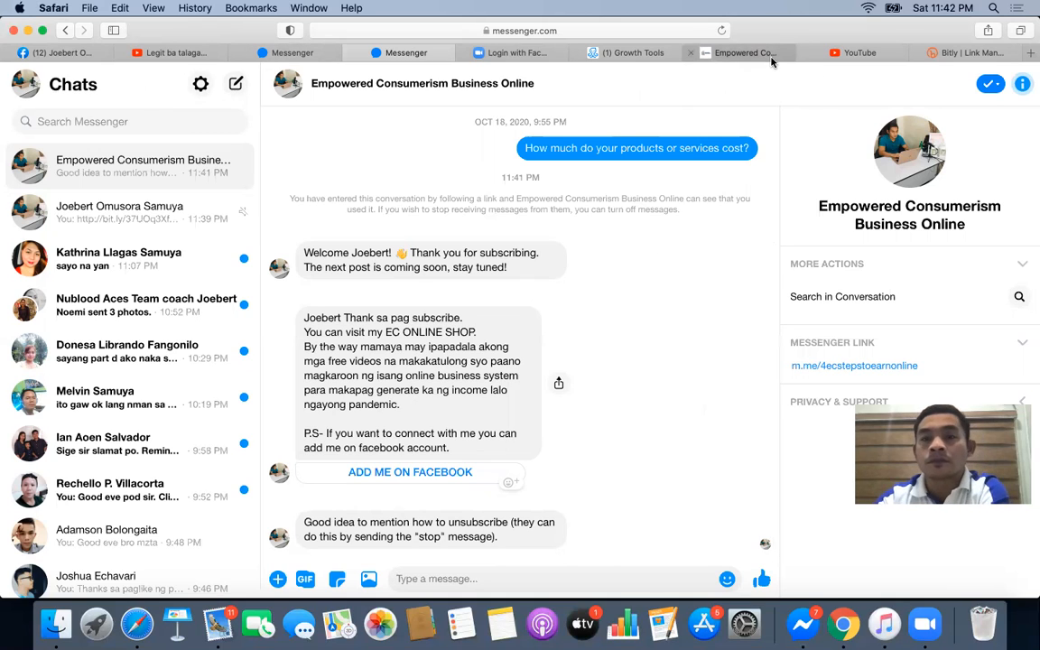
Check Growth Tool #2 shows 1 opt-in and open its MY DEMO flow in the Flow Builder
{"action": "left_click", "coordinate": [633, 54]}
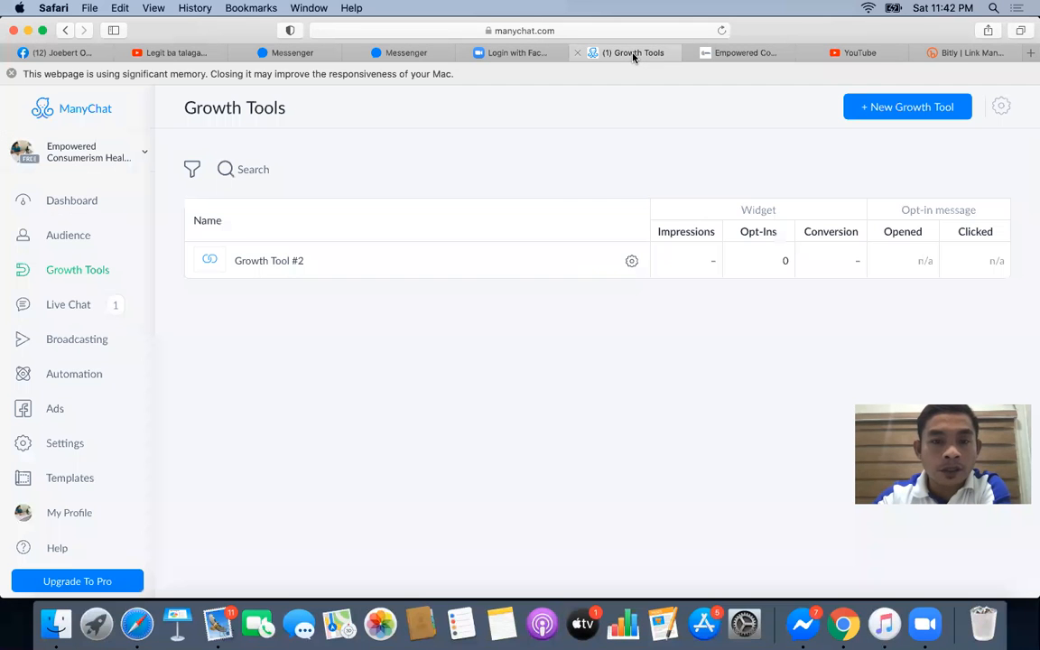
{"action": "left_click", "coordinate": [504, 262]}
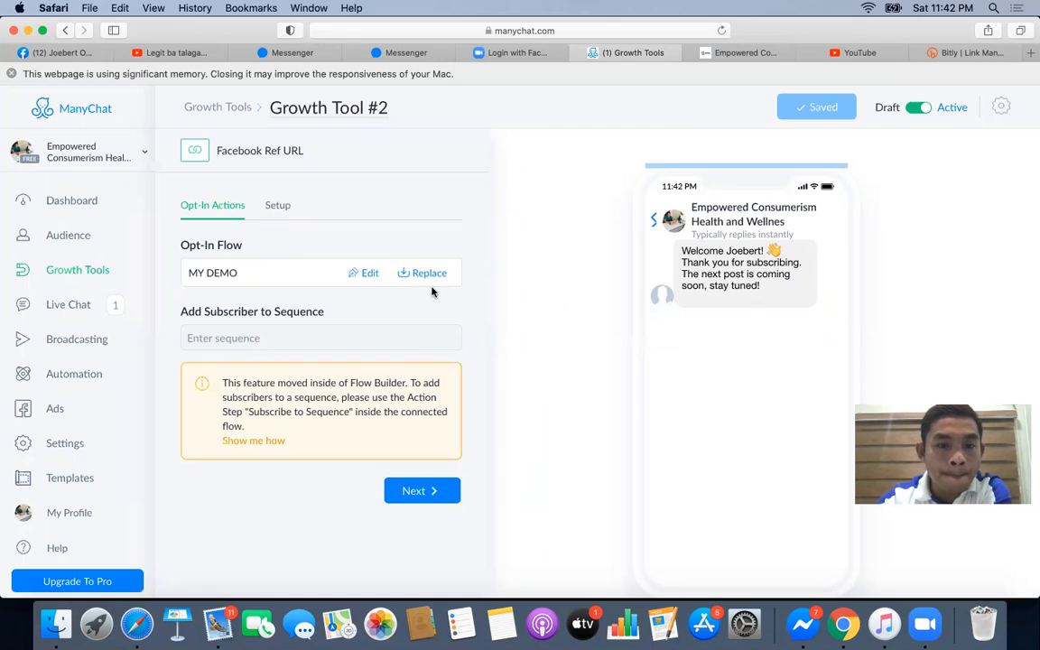
{"action": "left_click", "coordinate": [370, 275]}
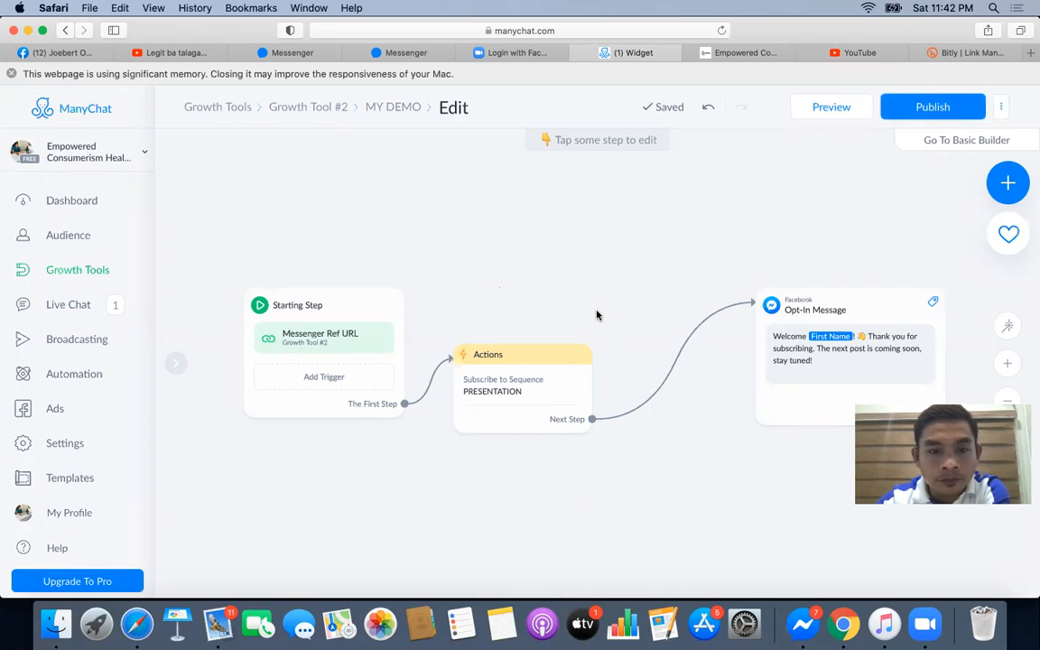
{"action": "left_click", "coordinate": [316, 108]}
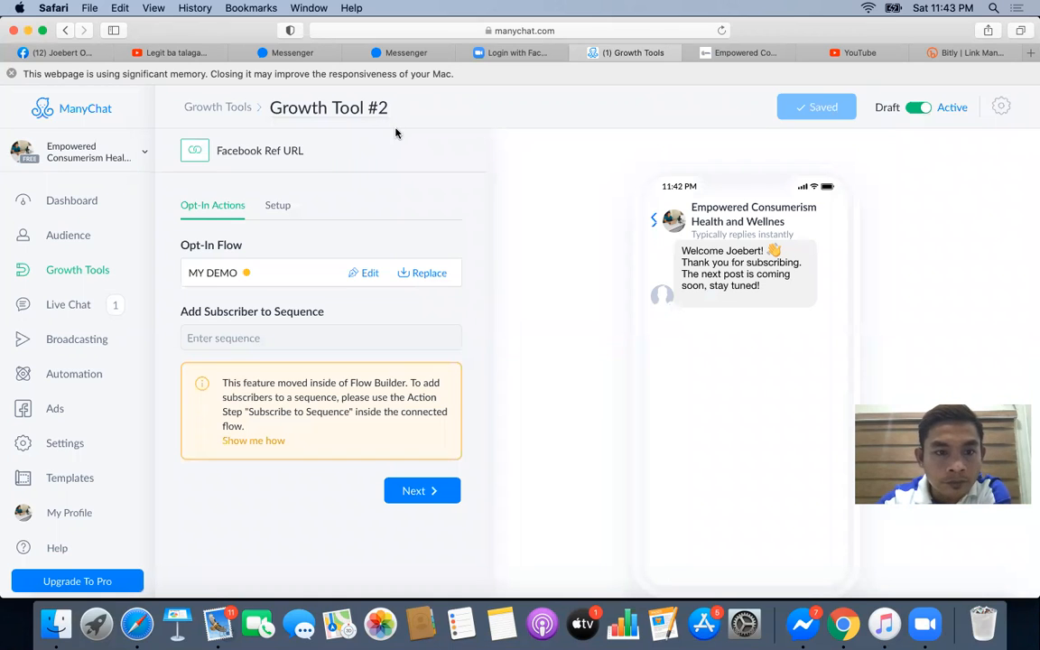
{"action": "left_click", "coordinate": [230, 109]}
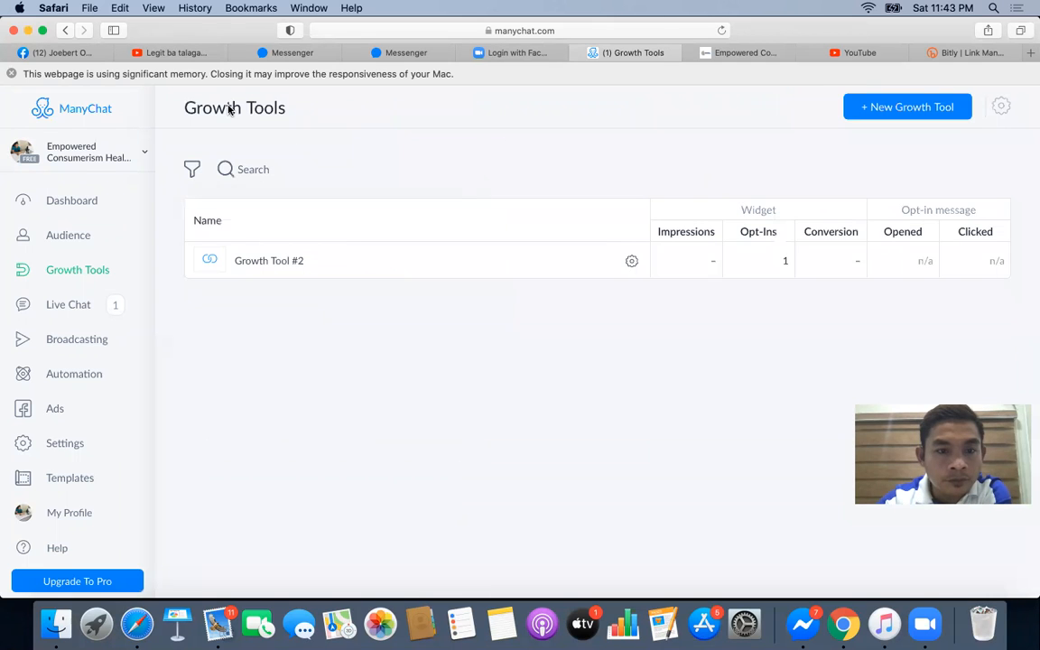
{"action": "left_click", "coordinate": [504, 263]}
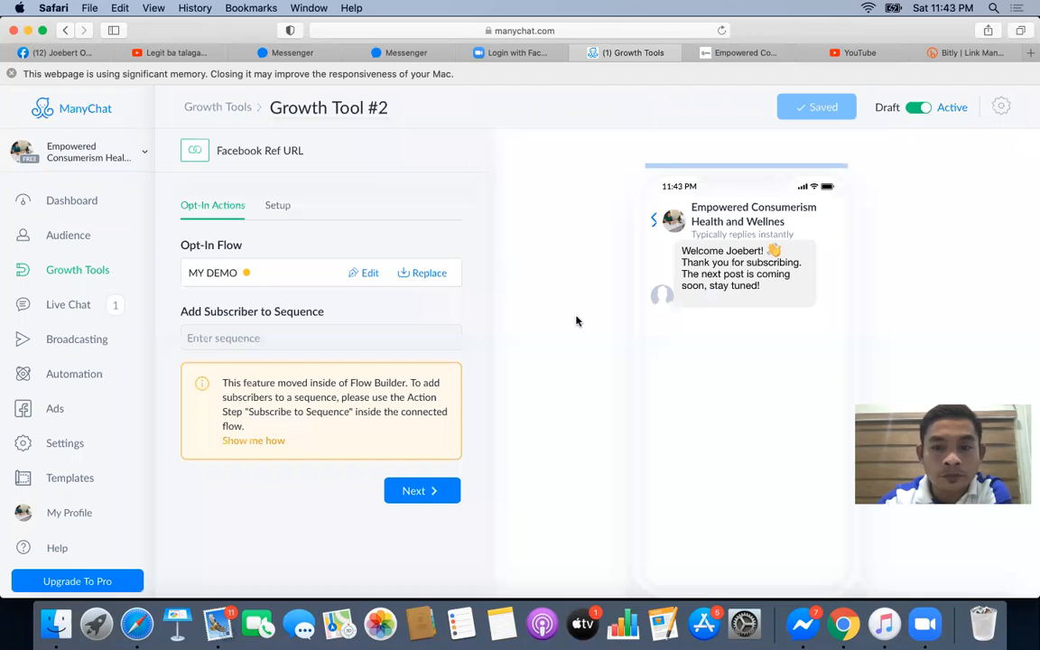
{"action": "left_click", "coordinate": [370, 273]}
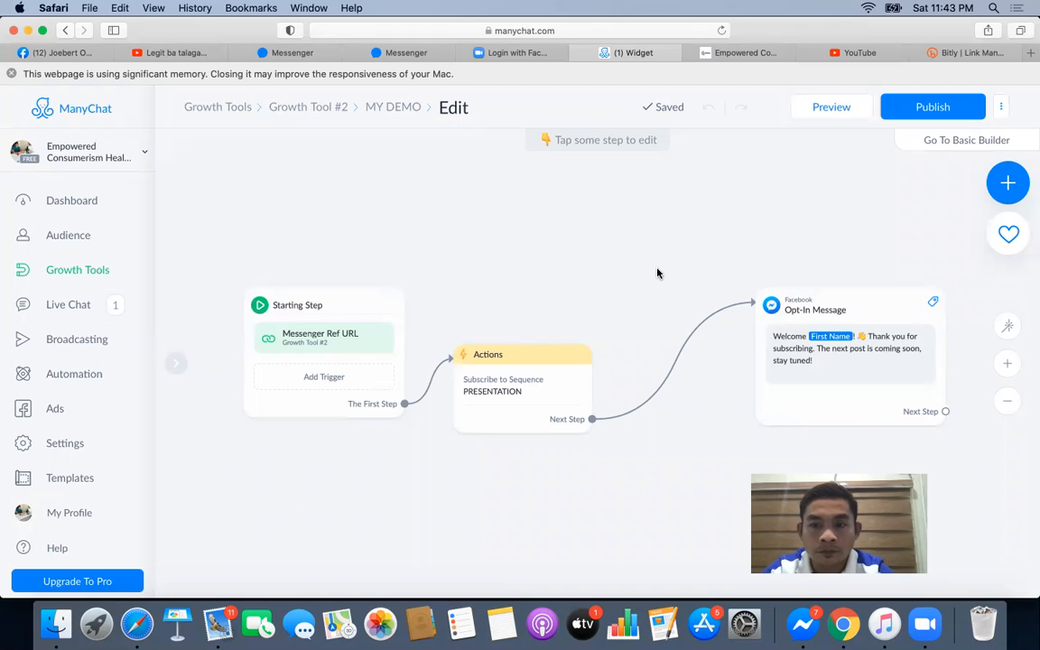
Publish the MY DEMO flow and switch to the Live Chat inbox
{"action": "left_click", "coordinate": [901, 112]}
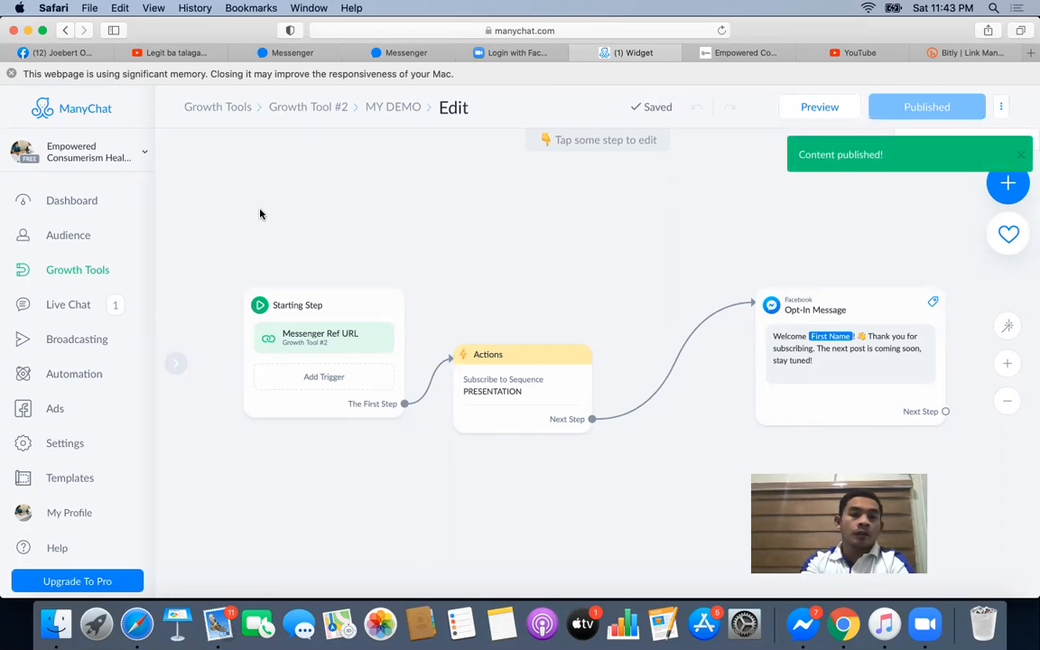
{"action": "left_click", "coordinate": [68, 305]}
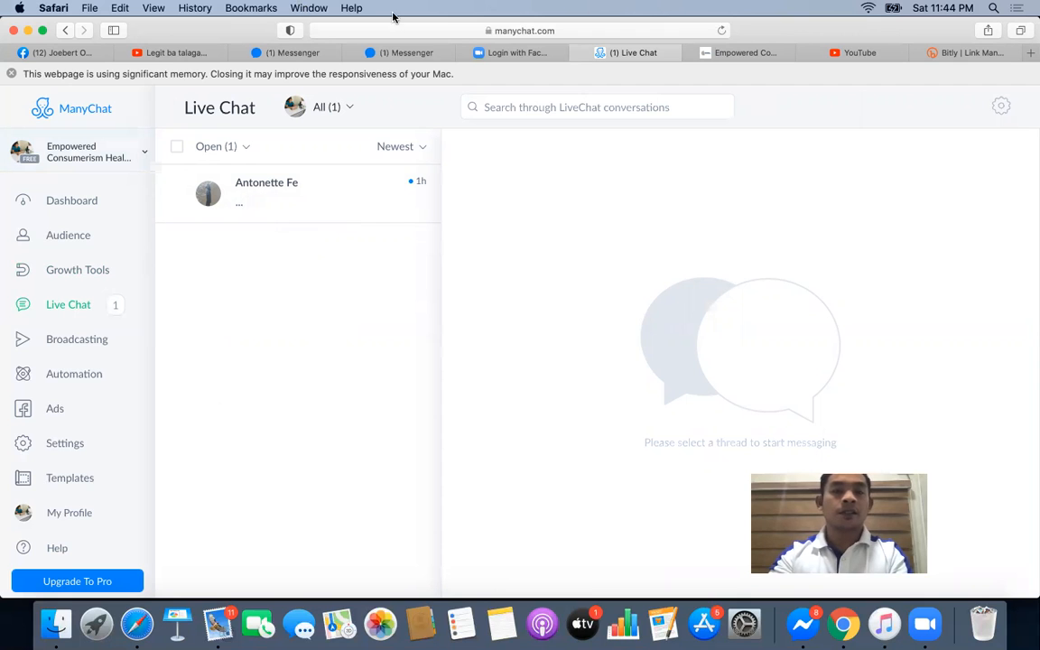
Bring up the Empowered Consumerism Business Online chat in Messenger to see the EC ONLINE SHOP welcome card
{"action": "left_click", "coordinate": [388, 54]}
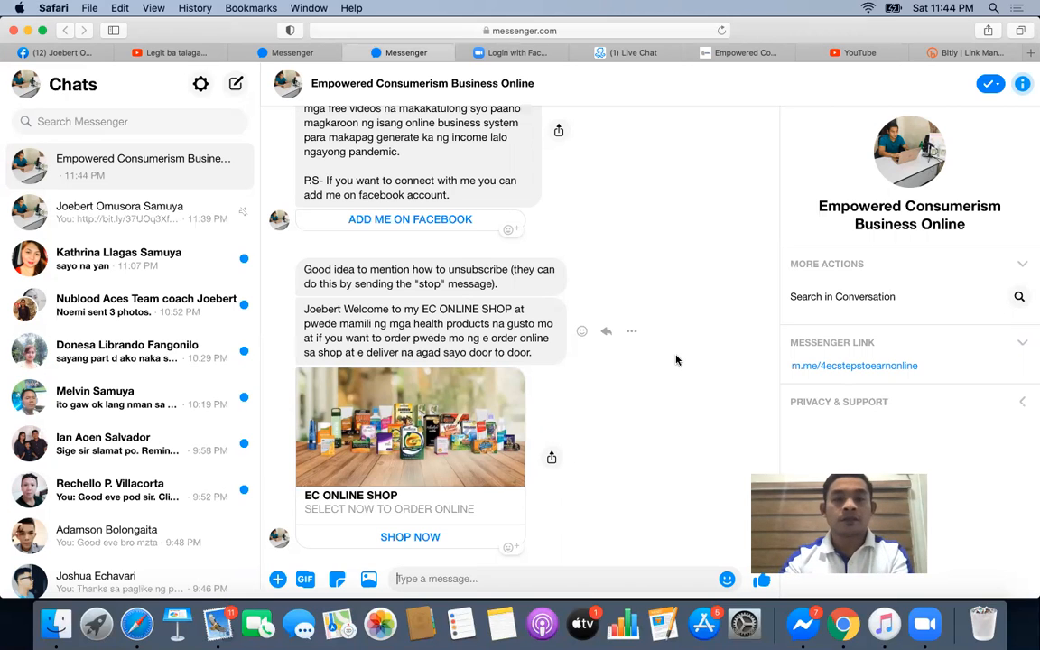
{"action": "left_click", "coordinate": [411, 538]}
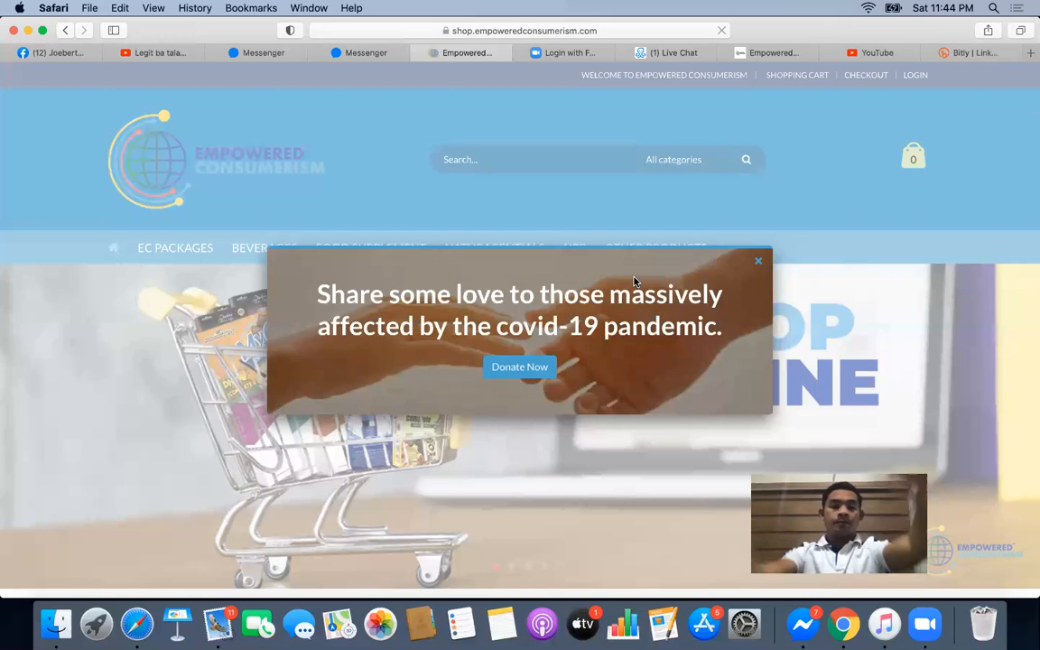
{"action": "left_click", "coordinate": [759, 264]}
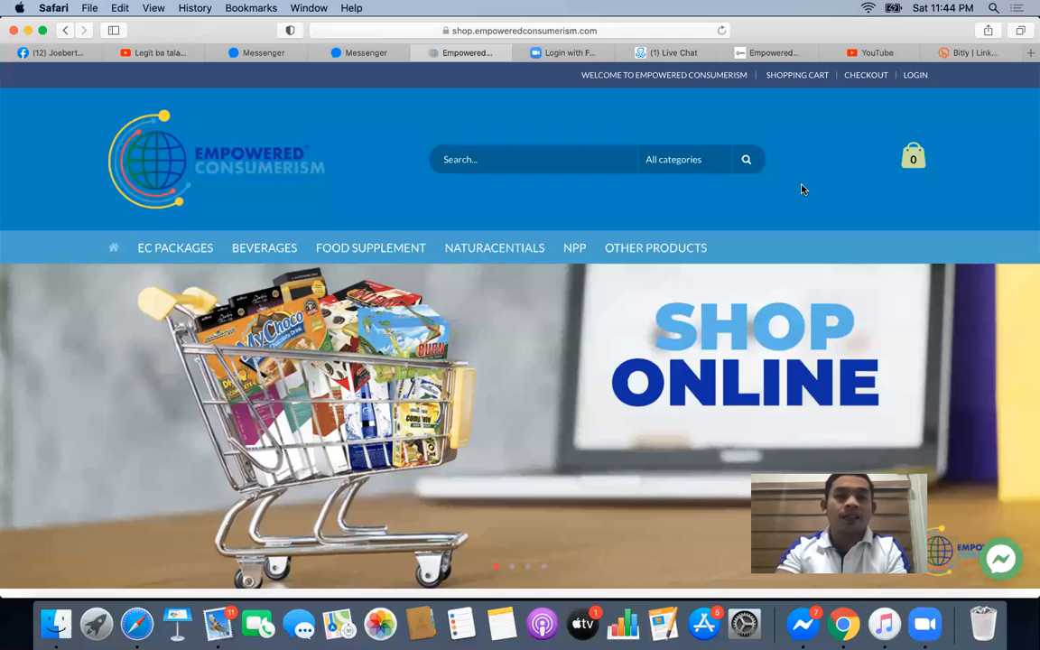
{"action": "left_click", "coordinate": [417, 55]}
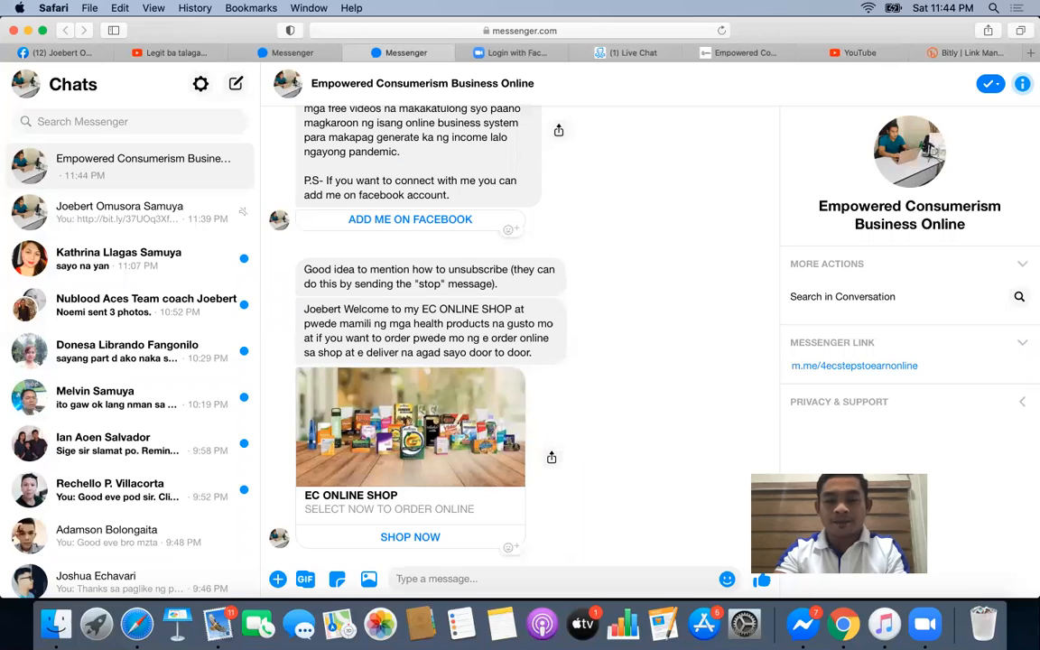